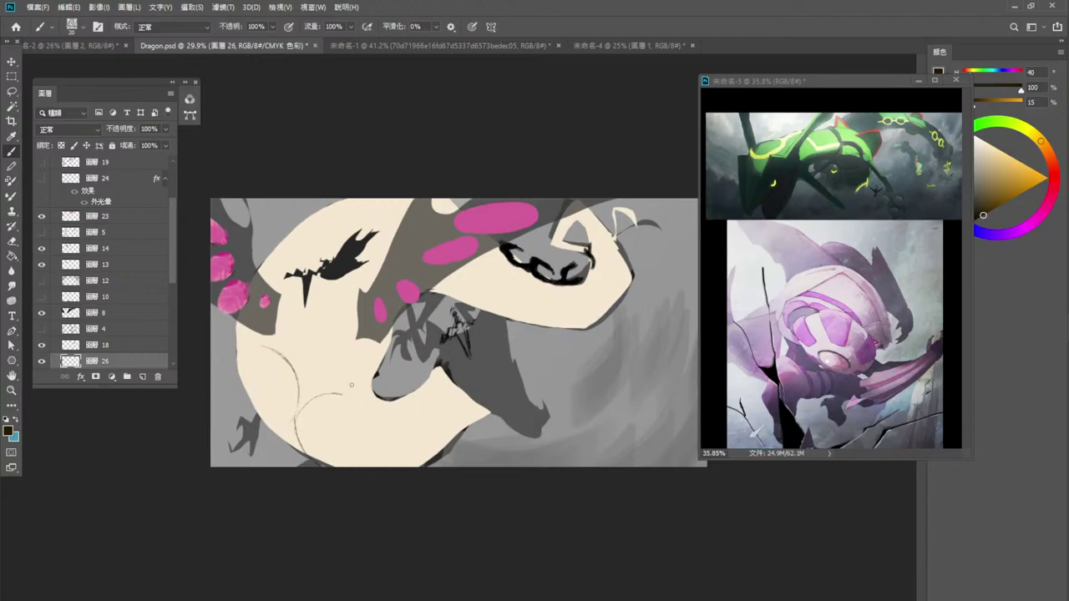
# Sketch curved guide lines across the lower part of the cream dragon body on layer 26.
pyautogui.moveTo(373, 392)
pyautogui.mouseDown()
pyautogui.moveTo(343, 390)
pyautogui.moveTo(301, 425)
pyautogui.mouseUp()
pyautogui.hotkey('ctrl', 'z')
pyautogui.hotkey('ctrl', 'z')
pyautogui.moveTo(338, 391)
pyautogui.mouseDown()
pyautogui.moveTo(297, 409)
pyautogui.moveTo(310, 388)
pyautogui.moveTo(298, 444)
pyautogui.mouseUp()
pyautogui.hotkey('ctrl', 'z')
pyautogui.moveTo(376, 393)
pyautogui.mouseDown()
pyautogui.moveTo(347, 357)
pyautogui.moveTo(331, 383)
pyautogui.moveTo(302, 358)
pyautogui.moveTo(311, 362)
pyautogui.moveTo(271, 376)
pyautogui.moveTo(273, 401)
pyautogui.moveTo(274, 365)
pyautogui.moveTo(262, 406)
pyautogui.mouseUp()
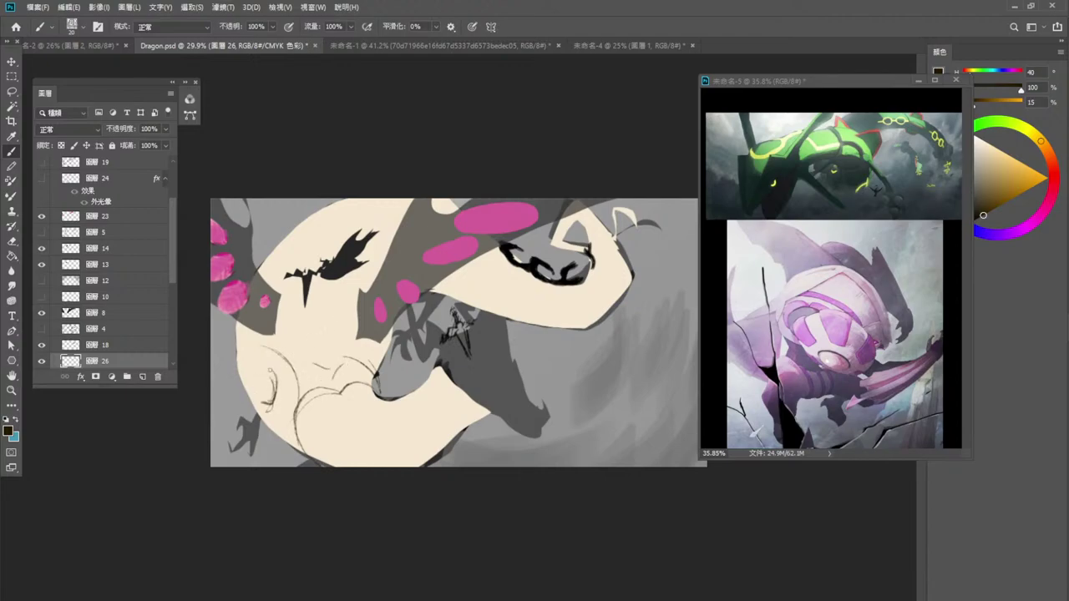
# Sketch a ringed circle with double outlines at the left edge of the cream body.
pyautogui.moveTo(272, 368); pyautogui.dragTo(273, 383)
pyautogui.moveTo(269, 361)
pyautogui.mouseDown()
pyautogui.moveTo(246, 371)
pyautogui.moveTo(254, 352)
pyautogui.moveTo(267, 371)
pyautogui.mouseUp()
pyautogui.moveTo(242, 392); pyautogui.dragTo(237, 365)
pyautogui.moveTo(241, 378)
pyautogui.mouseDown()
pyautogui.moveTo(254, 361)
pyautogui.moveTo(240, 390)
pyautogui.moveTo(261, 407)
pyautogui.moveTo(269, 384)
pyautogui.moveTo(267, 408)
pyautogui.mouseUp()
pyautogui.hotkey('ctrl', 'z')
pyautogui.moveTo(246, 371)
pyautogui.mouseDown()
pyautogui.moveTo(267, 383)
pyautogui.moveTo(245, 374)
pyautogui.moveTo(255, 395)
pyautogui.moveTo(246, 386)
pyautogui.moveTo(265, 381)
pyautogui.moveTo(263, 404)
pyautogui.moveTo(277, 392)
pyautogui.moveTo(272, 400)
pyautogui.mouseUp()
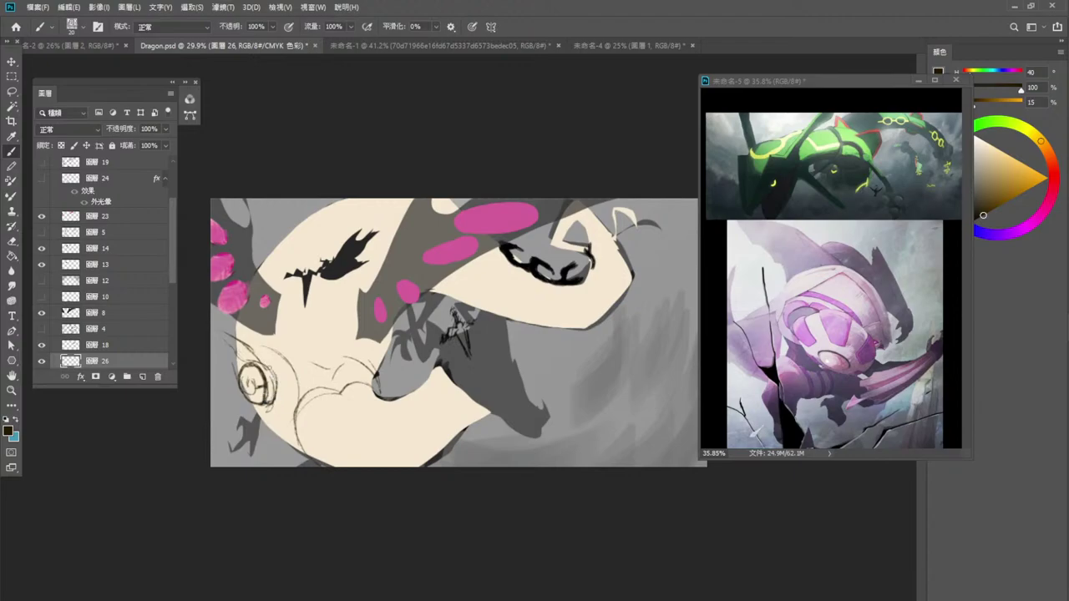
pyautogui.moveTo(264, 361)
pyautogui.mouseDown()
pyautogui.moveTo(276, 401)
pyautogui.moveTo(260, 406)
pyautogui.mouseUp()
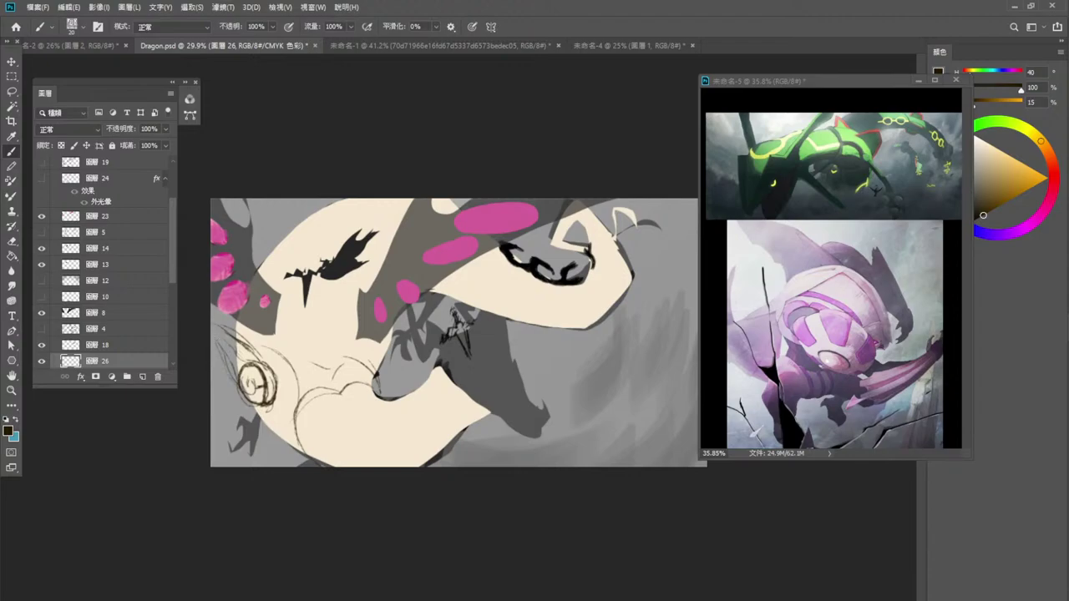
# Sketch a long pointed outline and claw-like shapes beside the ringed circle, along the artwork's left edge.
pyautogui.moveTo(254, 333)
pyautogui.mouseDown()
pyautogui.moveTo(220, 350)
pyautogui.moveTo(249, 417)
pyautogui.mouseUp()
pyautogui.hotkey('ctrl', 'z')
pyautogui.moveTo(220, 328)
pyautogui.mouseDown()
pyautogui.moveTo(214, 356)
pyautogui.moveTo(231, 399)
pyautogui.mouseUp()
pyautogui.moveTo(215, 363); pyautogui.dragTo(236, 430)
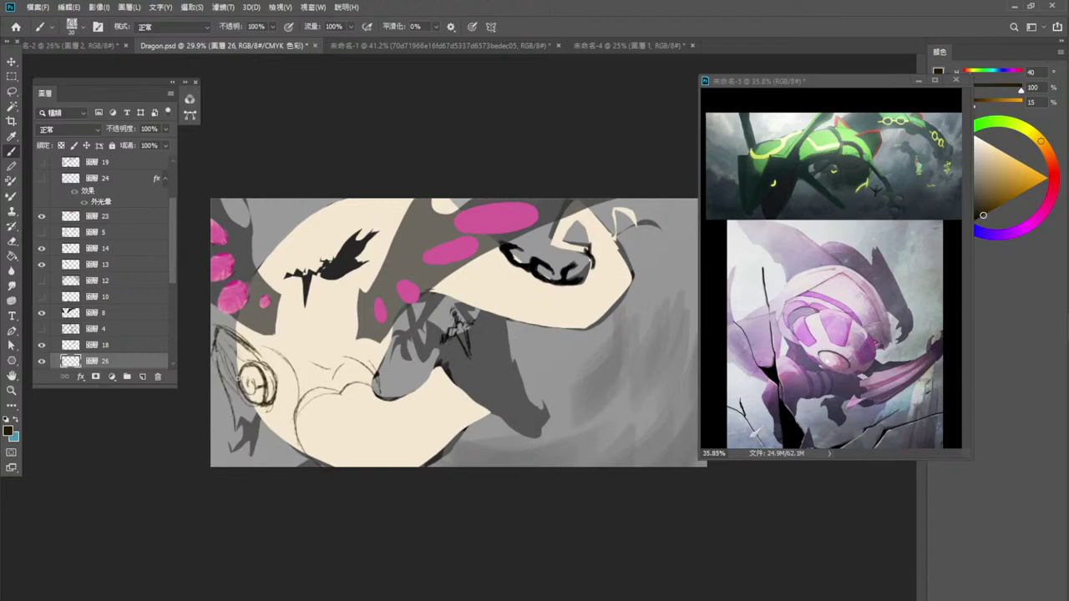
pyautogui.moveTo(240, 389)
pyautogui.mouseDown()
pyautogui.moveTo(240, 450)
pyautogui.moveTo(252, 409)
pyautogui.moveTo(235, 450)
pyautogui.moveTo(246, 449)
pyautogui.moveTo(224, 430)
pyautogui.moveTo(233, 457)
pyautogui.mouseUp()
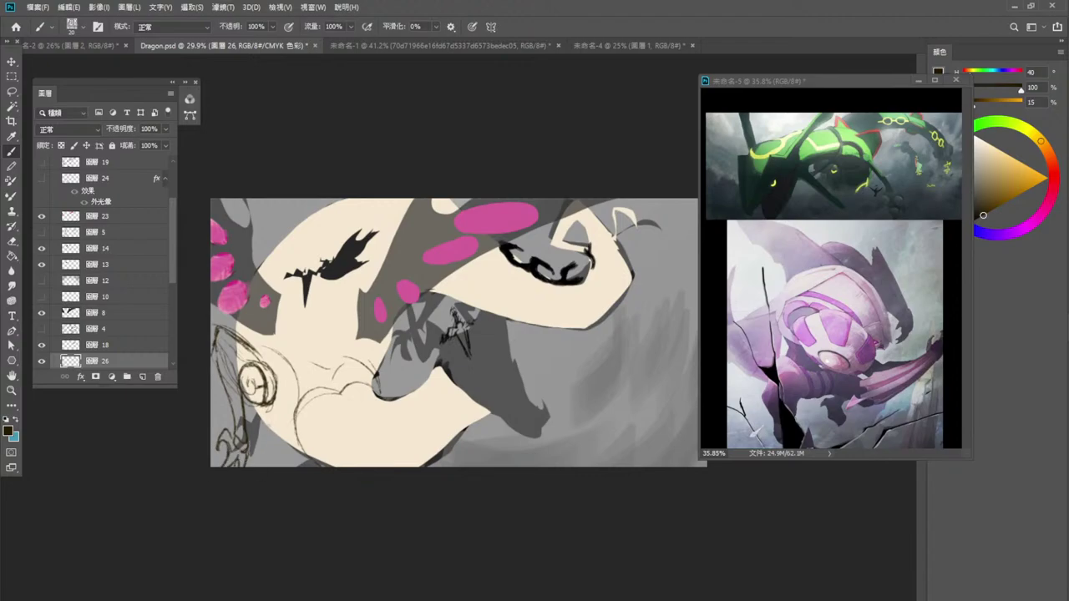
pyautogui.moveTo(247, 394); pyautogui.dragTo(242, 420)
pyautogui.moveTo(219, 329); pyautogui.dragTo(217, 373)
# Lasso the curved guide lines across the lower cream body and delete them.
pyautogui.press('l')
pyautogui.moveTo(343, 455)
pyautogui.mouseDown()
pyautogui.moveTo(297, 456)
pyautogui.moveTo(340, 349)
pyautogui.moveTo(395, 398)
pyautogui.moveTo(299, 450)
pyautogui.mouseUp()
pyautogui.press('Delete')
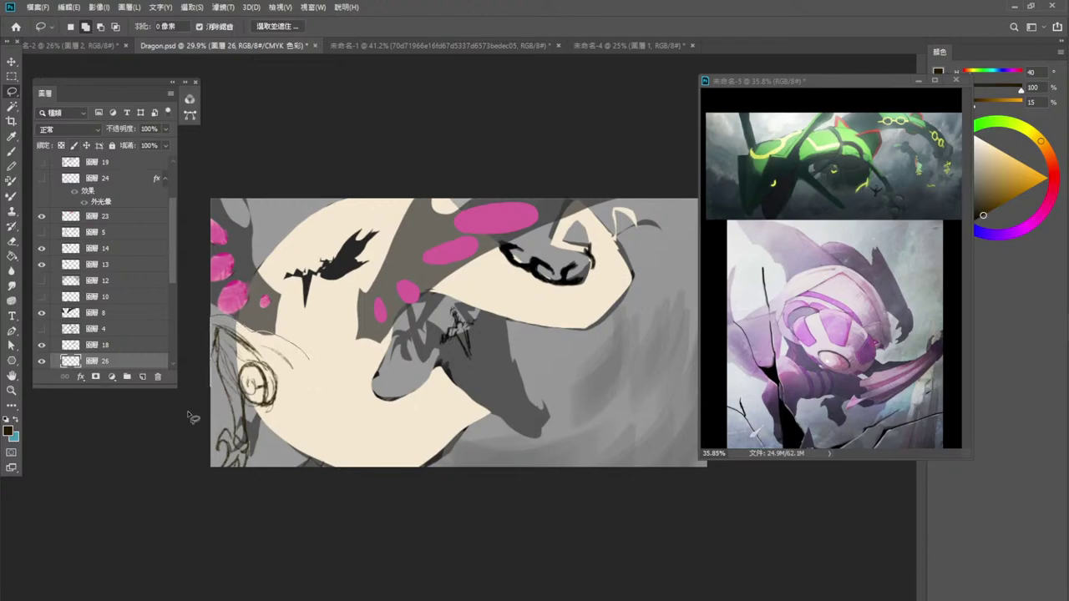
# Lasso the ringed circle and pointed outline, reshape them slightly narrower with Free Transform, and deselect.
pyautogui.moveTo(312, 338)
pyautogui.mouseDown()
pyautogui.moveTo(299, 416)
pyautogui.moveTo(204, 315)
pyautogui.mouseUp()
pyautogui.hotkey('ctrl', 't')
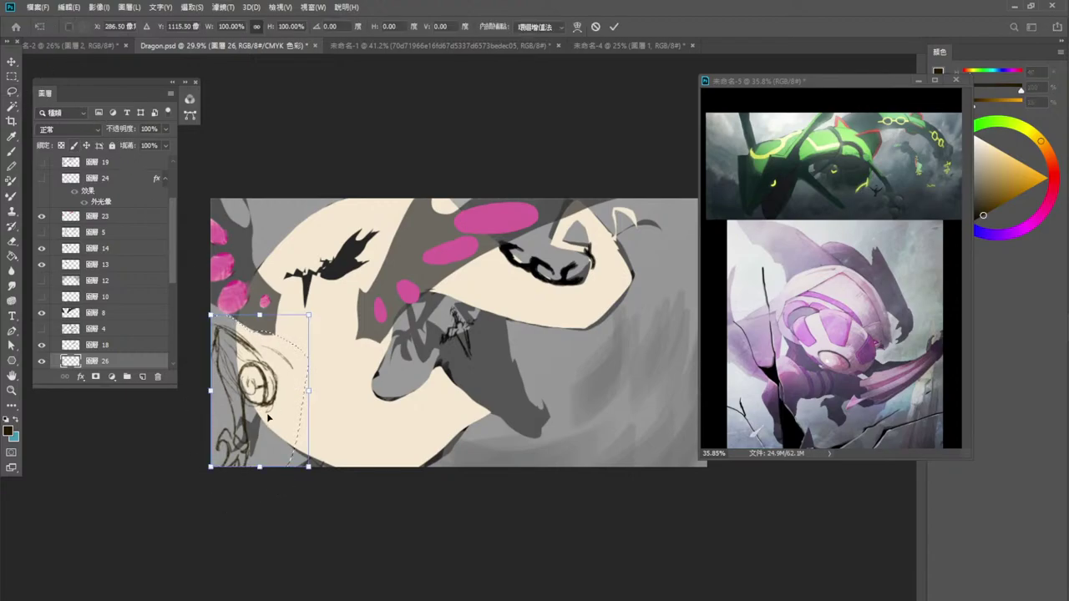
pyautogui.rightClick(266, 413)
pyautogui.click(307, 457)
pyautogui.moveTo(309, 390); pyautogui.dragTo(296, 398)
pyautogui.moveTo(211, 314); pyautogui.dragTo(217, 319)
pyautogui.moveTo(305, 281); pyautogui.dragTo(309, 282)
pyautogui.press('Return')
pyautogui.hotkey('ctrl', 'd')
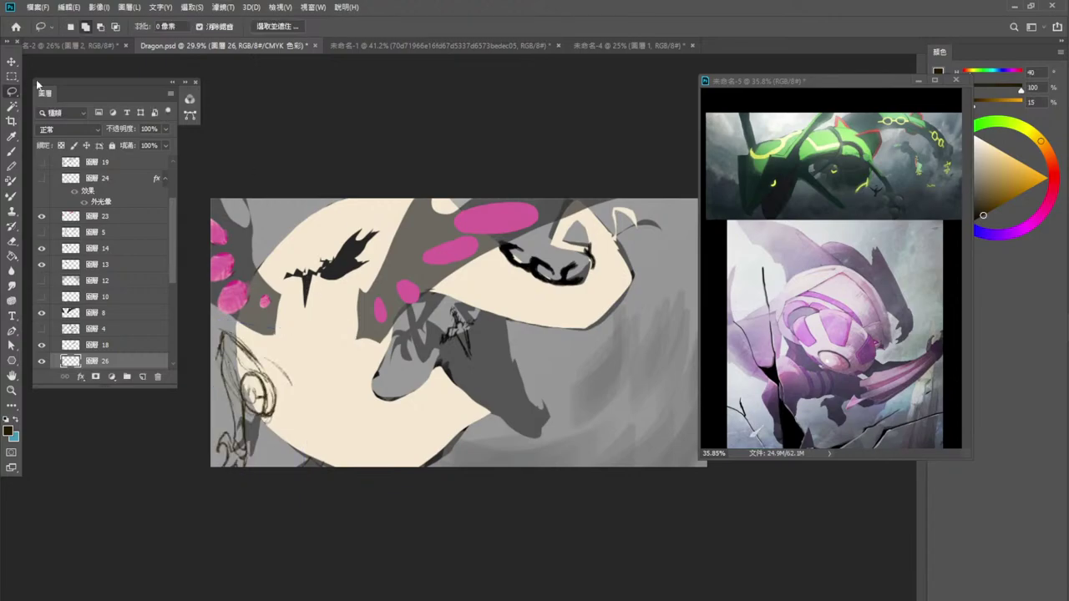
# Sketch a short curve on the cream body beside the gray inner gap and try contour lines below the ringed circle.
pyautogui.click(17, 151)
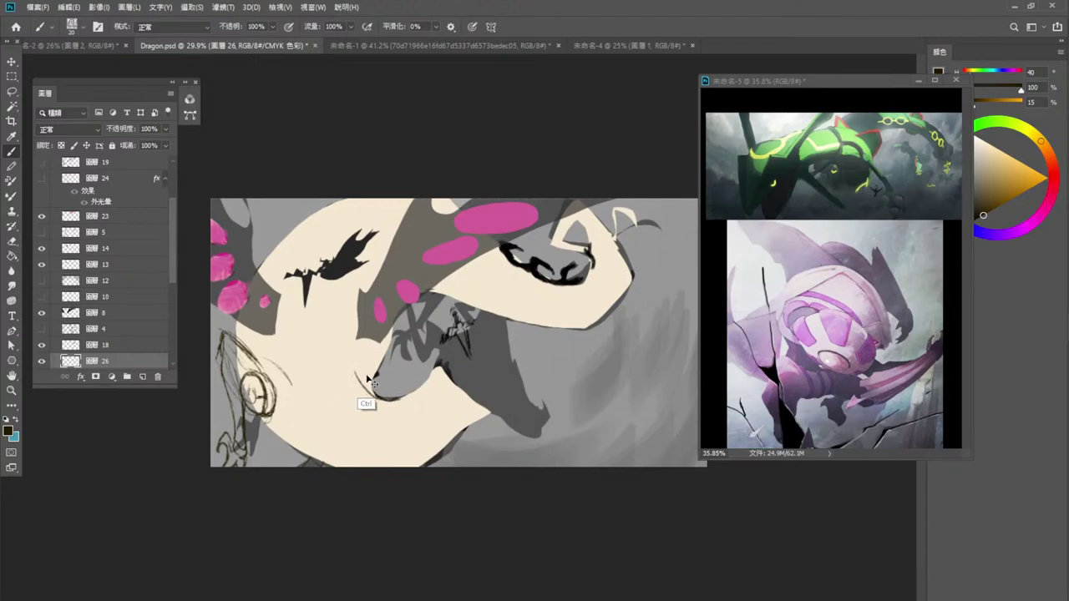
pyautogui.moveTo(357, 371); pyautogui.dragTo(361, 381)
pyautogui.moveTo(278, 420); pyautogui.dragTo(321, 433)
pyautogui.press('ctrl')
pyautogui.hotkey('ctrl', 'z')
pyautogui.moveTo(260, 416)
pyautogui.mouseDown()
pyautogui.moveTo(273, 442)
pyautogui.moveTo(324, 463)
pyautogui.mouseUp()
pyautogui.hotkey('ctrl', 'z')
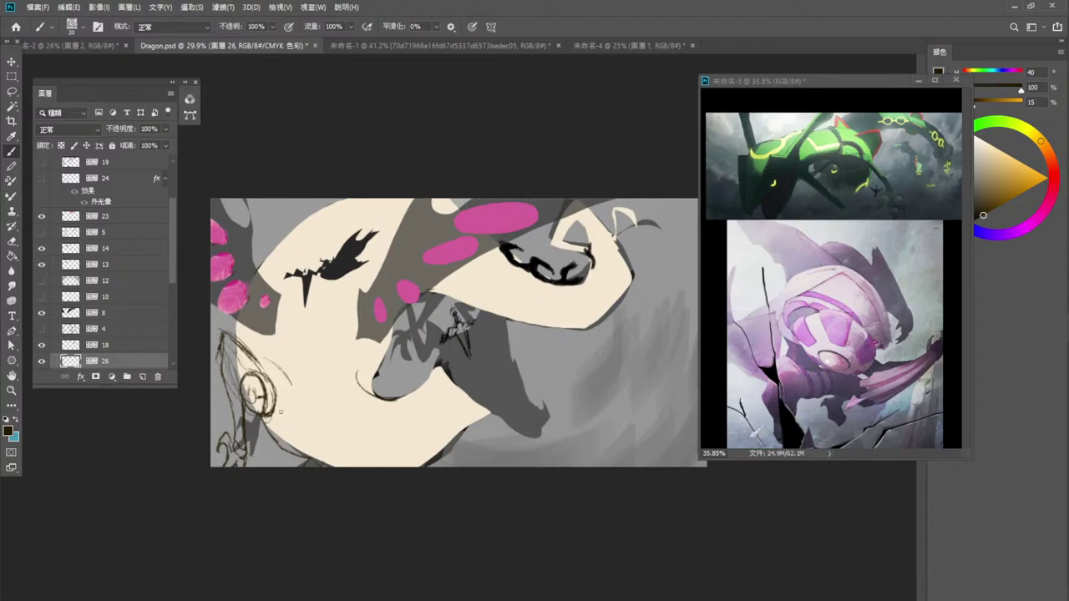
# Sketch a long curved line from beside the ringed circle down to the canvas's bottom edge, ending in curls.
pyautogui.moveTo(293, 378)
pyautogui.mouseDown()
pyautogui.moveTo(305, 438)
pyautogui.moveTo(322, 451)
pyautogui.mouseUp()
pyautogui.hotkey('ctrl', 'z')
pyautogui.moveTo(289, 383)
pyautogui.mouseDown()
pyautogui.moveTo(315, 450)
pyautogui.moveTo(296, 386)
pyautogui.moveTo(332, 449)
pyautogui.moveTo(303, 419)
pyautogui.moveTo(341, 461)
pyautogui.mouseUp()
pyautogui.moveTo(305, 430); pyautogui.dragTo(342, 461)
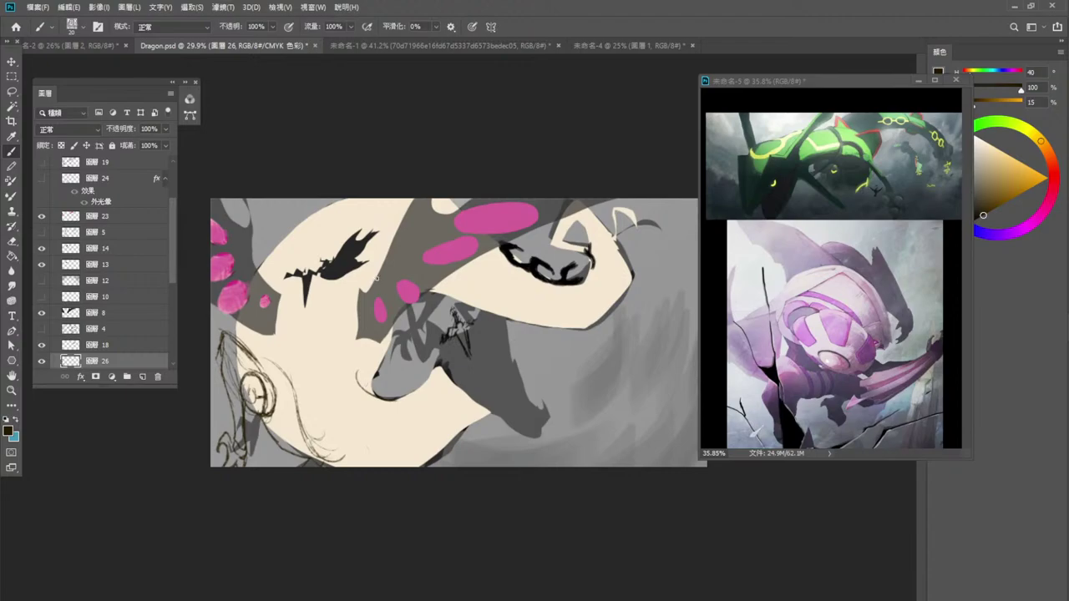
# Sketch sweeping contour lines above and around the ringed circle, joining the long downward curve.
pyautogui.moveTo(250, 329); pyautogui.dragTo(290, 391)
pyautogui.hotkey('ctrl', 'z')
pyautogui.moveTo(242, 324); pyautogui.dragTo(284, 372)
pyautogui.moveTo(236, 323); pyautogui.dragTo(293, 402)
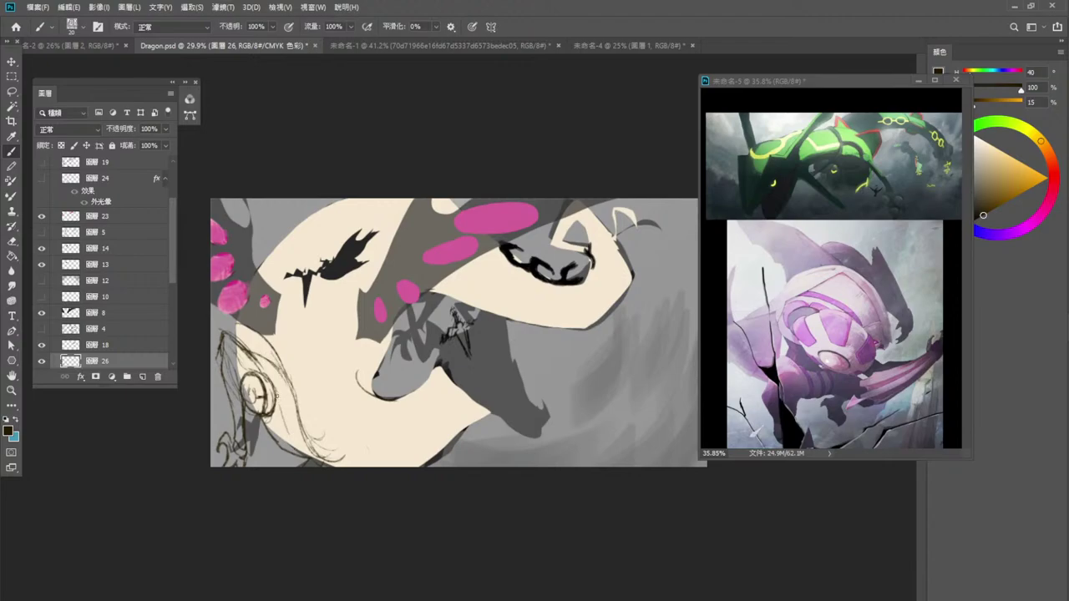
pyautogui.moveTo(276, 400)
pyautogui.mouseDown()
pyautogui.moveTo(293, 451)
pyautogui.moveTo(286, 442)
pyautogui.mouseUp()
# Sketch a double curved outline on the cream body around the upper left side of the gray inner gap.
pyautogui.moveTo(378, 339); pyautogui.dragTo(357, 381)
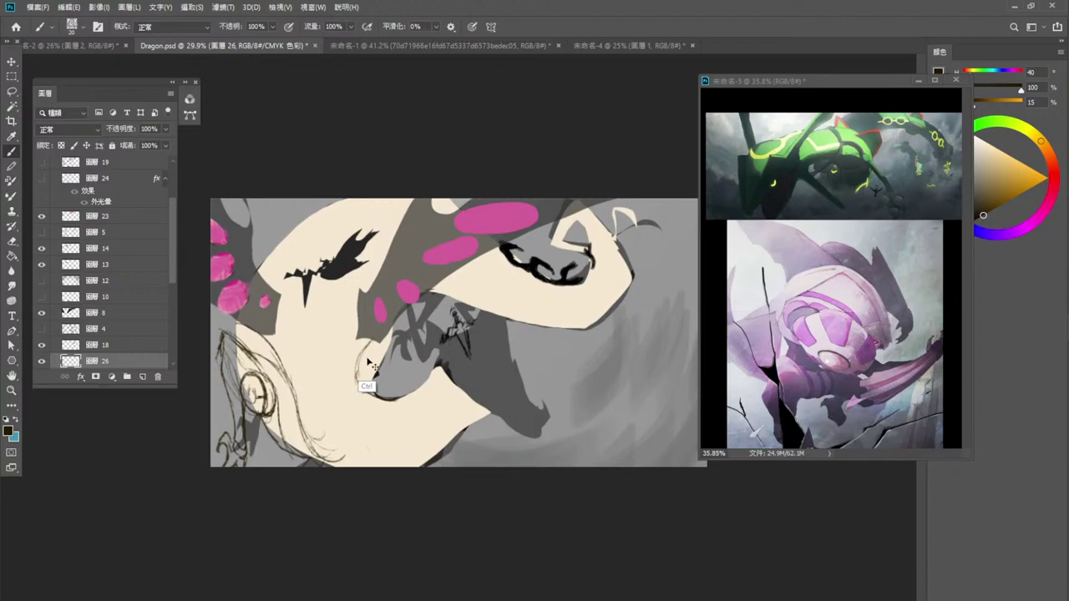
pyautogui.moveTo(373, 336)
pyautogui.mouseDown()
pyautogui.moveTo(361, 377)
pyautogui.moveTo(386, 351)
pyautogui.moveTo(361, 381)
pyautogui.moveTo(384, 353)
pyautogui.moveTo(366, 361)
pyautogui.moveTo(368, 396)
pyautogui.mouseUp()
pyautogui.hotkey('ctrl', 'z')
pyautogui.hotkey('ctrl', 'z')
pyautogui.hotkey('ctrl', 'z')
pyautogui.hotkey('ctrl', 'z')
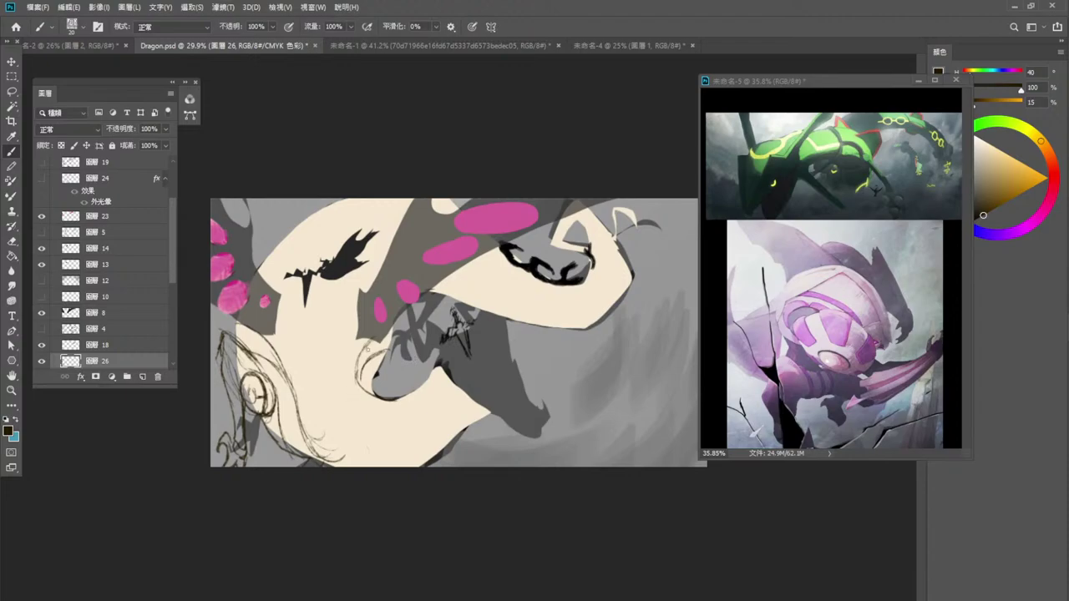
pyautogui.moveTo(366, 355); pyautogui.dragTo(361, 393)
# Sketch an angular line from the gray inner gap across the lower body and down to the canvas's bottom edge.
pyautogui.moveTo(380, 389)
pyautogui.mouseDown()
pyautogui.moveTo(339, 381)
pyautogui.moveTo(291, 429)
pyautogui.mouseUp()
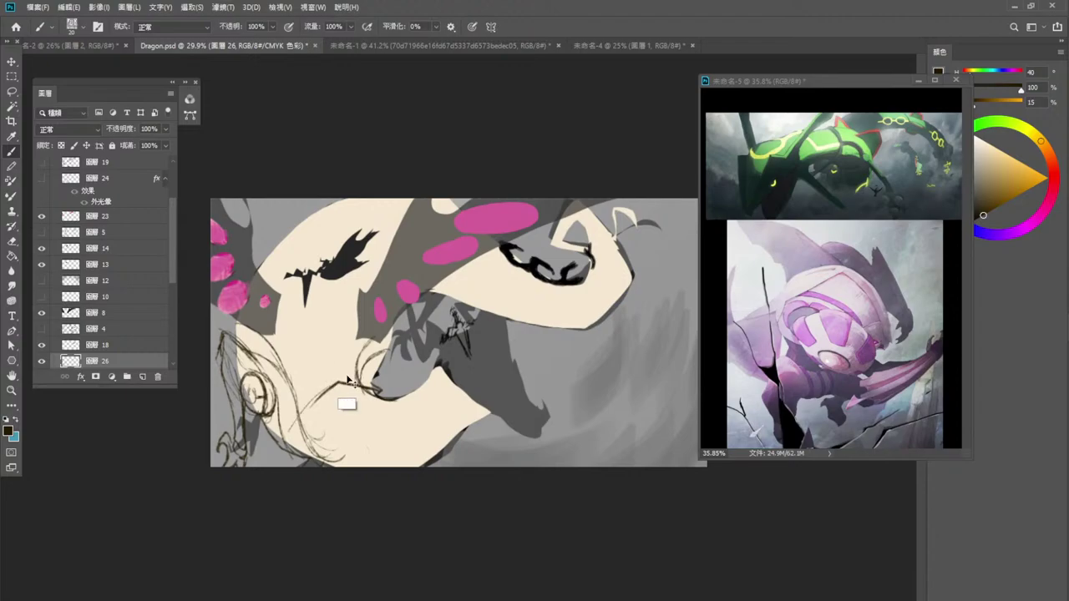
pyautogui.hotkey('ctrl', 'z')
pyautogui.moveTo(338, 383)
pyautogui.mouseDown()
pyautogui.moveTo(284, 426)
pyautogui.moveTo(289, 419)
pyautogui.moveTo(294, 443)
pyautogui.moveTo(315, 460)
pyautogui.mouseUp()
pyautogui.hotkey('ctrl', 'z')
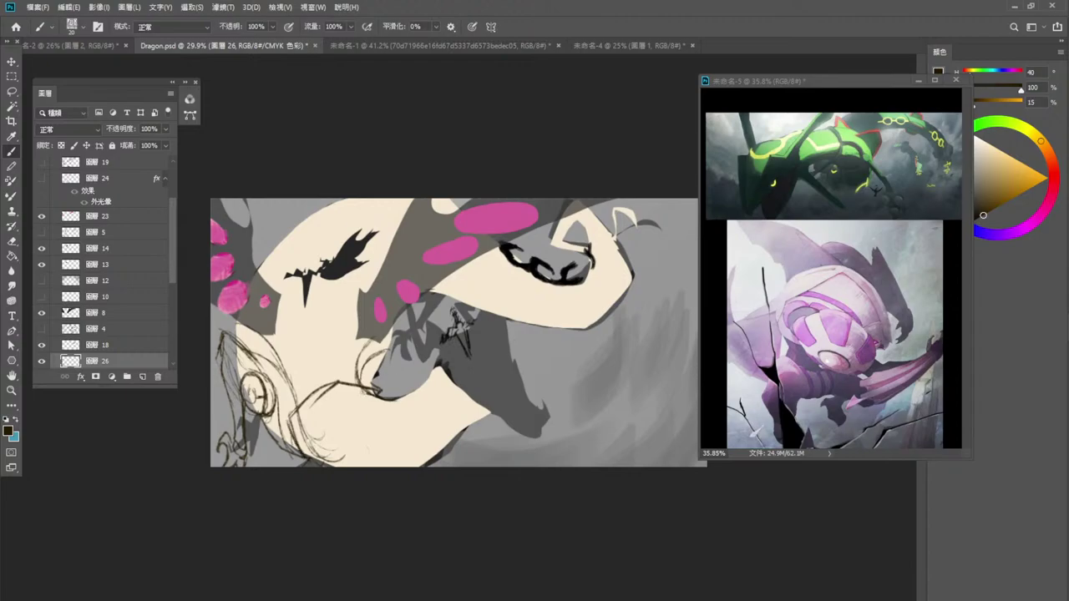
pyautogui.moveTo(341, 386)
pyautogui.mouseDown()
pyautogui.moveTo(376, 398)
pyautogui.moveTo(299, 411)
pyautogui.moveTo(307, 452)
pyautogui.mouseUp()
pyautogui.moveTo(298, 430); pyautogui.dragTo(306, 455)
# Sketch a rounded arc above the angular line, between the ringed circle and the gray inner gap.
pyautogui.moveTo(314, 396)
pyautogui.mouseDown()
pyautogui.moveTo(337, 380)
pyautogui.moveTo(348, 347)
pyautogui.moveTo(378, 390)
pyautogui.mouseUp()
pyautogui.hotkey('ctrl', 'z')
pyautogui.hotkey('ctrl', 'z')
pyautogui.moveTo(353, 354)
pyautogui.mouseDown()
pyautogui.moveTo(374, 377)
pyautogui.moveTo(346, 353)
pyautogui.moveTo(273, 406)
pyautogui.moveTo(338, 351)
pyautogui.moveTo(358, 358)
pyautogui.moveTo(332, 343)
pyautogui.mouseUp()
pyautogui.hotkey('ctrl', 'z')
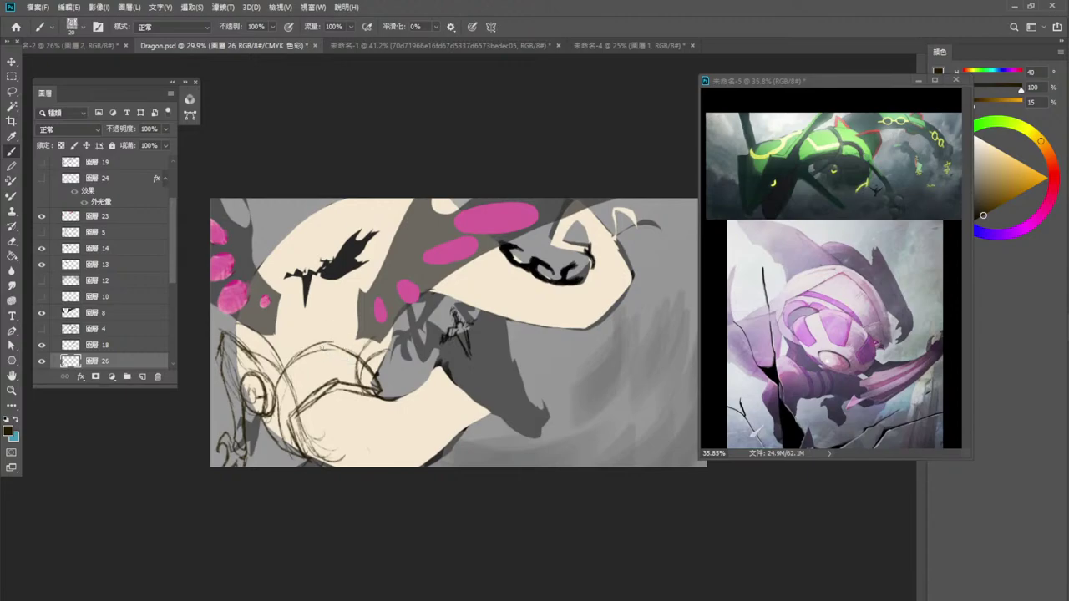
# Sketch a contour line up the main body and another along the inner edge of the lower body section.
pyautogui.moveTo(343, 277); pyautogui.dragTo(322, 343)
pyautogui.moveTo(338, 381); pyautogui.dragTo(369, 386)
pyautogui.moveTo(347, 403); pyautogui.dragTo(436, 381)
pyautogui.moveTo(402, 414)
pyautogui.mouseDown()
pyautogui.moveTo(441, 367)
pyautogui.moveTo(404, 408)
pyautogui.mouseUp()
pyautogui.hotkey('ctrl', 'z')
pyautogui.hotkey('ctrl', 'z')
pyautogui.moveTo(437, 370); pyautogui.dragTo(389, 412)
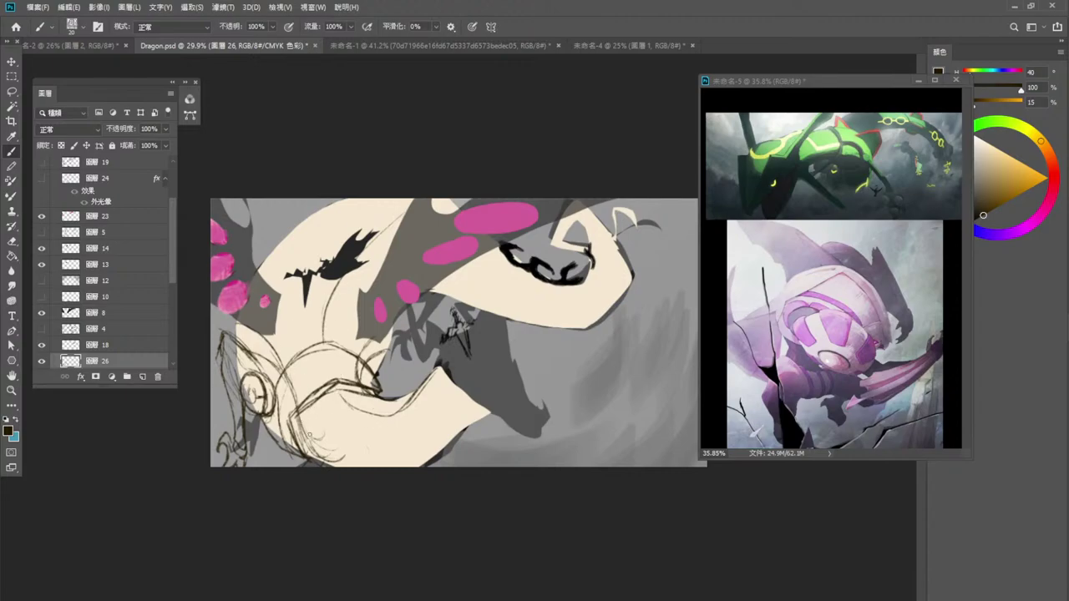
# Lasso and remove the stray curls below the angular line, and make layer 25 active.
pyautogui.click(12, 91)
pyautogui.moveTo(298, 417)
pyautogui.mouseDown()
pyautogui.moveTo(309, 455)
pyautogui.moveTo(348, 455)
pyautogui.moveTo(305, 415)
pyautogui.mouseUp()
pyautogui.hotkey('ctrl', 'j')
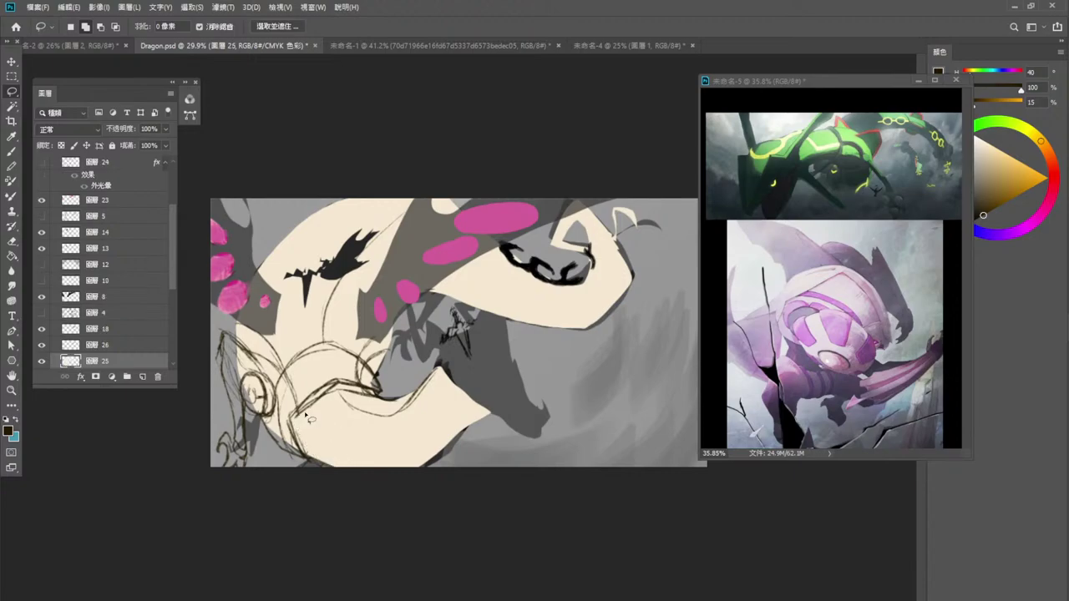
# Brush short curved segment lines on layer 25 below the angular line, reaching the bottom of the body.
pyautogui.click(12, 152)
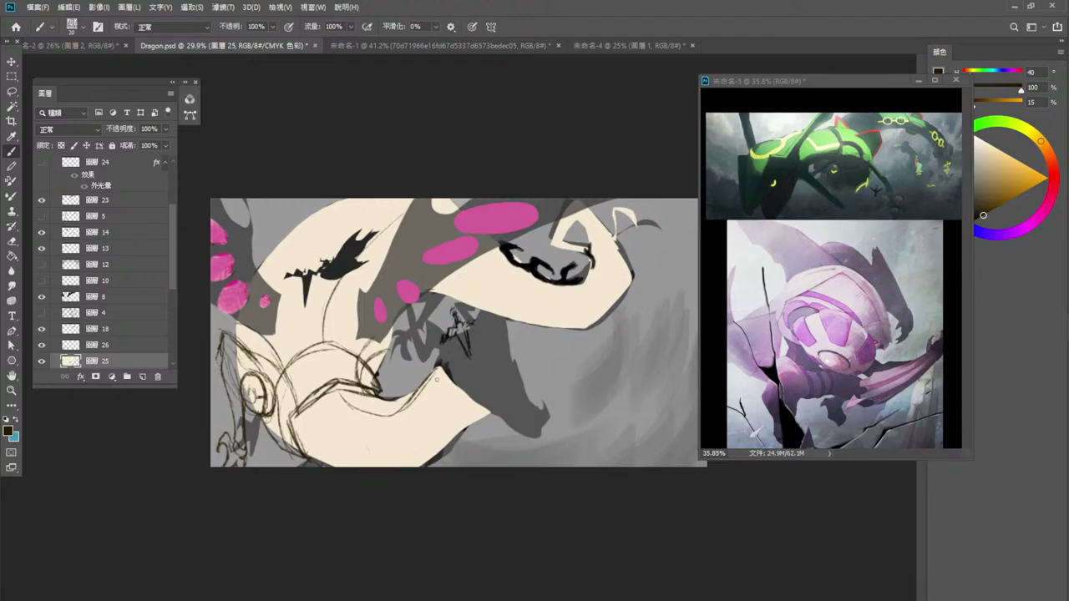
pyautogui.moveTo(414, 394)
pyautogui.mouseDown()
pyautogui.moveTo(400, 428)
pyautogui.moveTo(334, 460)
pyautogui.mouseUp()
pyautogui.hotkey('ctrl', 'z')
pyautogui.moveTo(291, 417); pyautogui.dragTo(336, 448)
pyautogui.moveTo(319, 393); pyautogui.dragTo(366, 434)
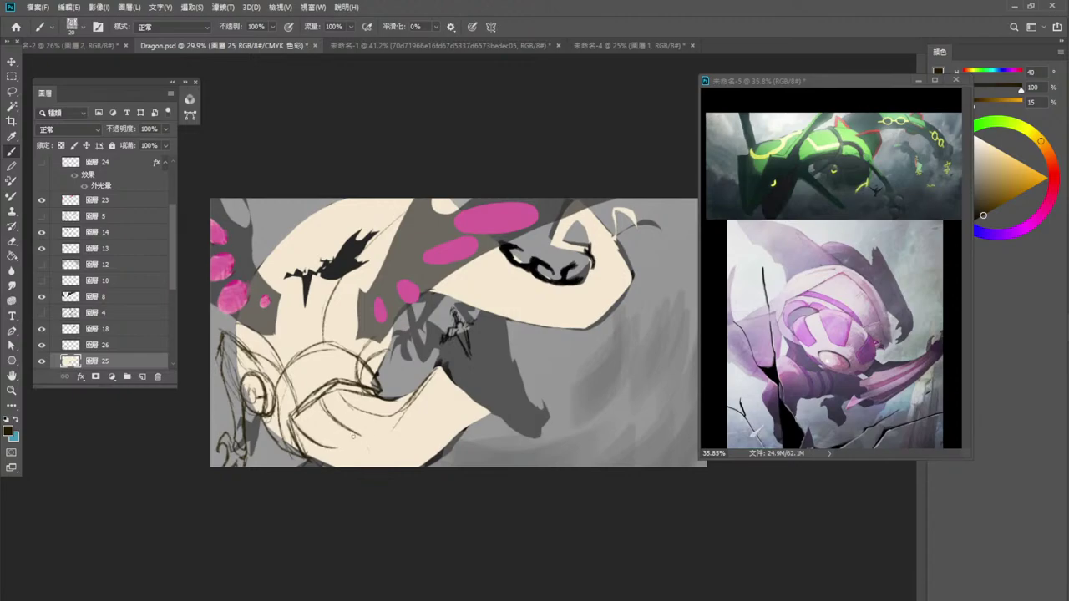
pyautogui.hotkey('ctrl', 'z')
pyautogui.hotkey('ctrl', 'z')
pyautogui.moveTo(322, 397); pyautogui.dragTo(345, 435)
pyautogui.moveTo(323, 400)
pyautogui.mouseDown()
pyautogui.moveTo(347, 433)
pyautogui.moveTo(341, 447)
pyautogui.moveTo(304, 446)
pyautogui.moveTo(345, 460)
pyautogui.mouseUp()
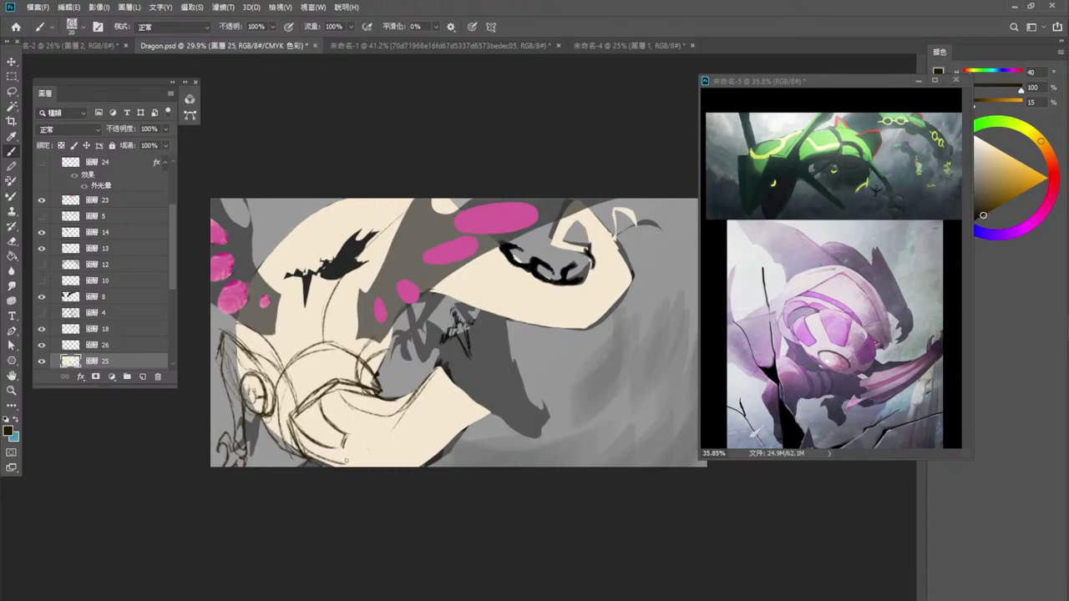
# Try to sketch a long contour line along the outer lower edge of the curved body section.
pyautogui.moveTo(359, 399); pyautogui.dragTo(389, 408)
pyautogui.hotkey('ctrl', 'z')
pyautogui.hotkey('ctrl', 'z')
pyautogui.moveTo(471, 397); pyautogui.dragTo(397, 464)
pyautogui.hotkey('ctrl', 'z')
pyautogui.moveTo(470, 402)
pyautogui.mouseDown()
pyautogui.moveTo(421, 448)
pyautogui.moveTo(374, 467)
pyautogui.mouseUp()
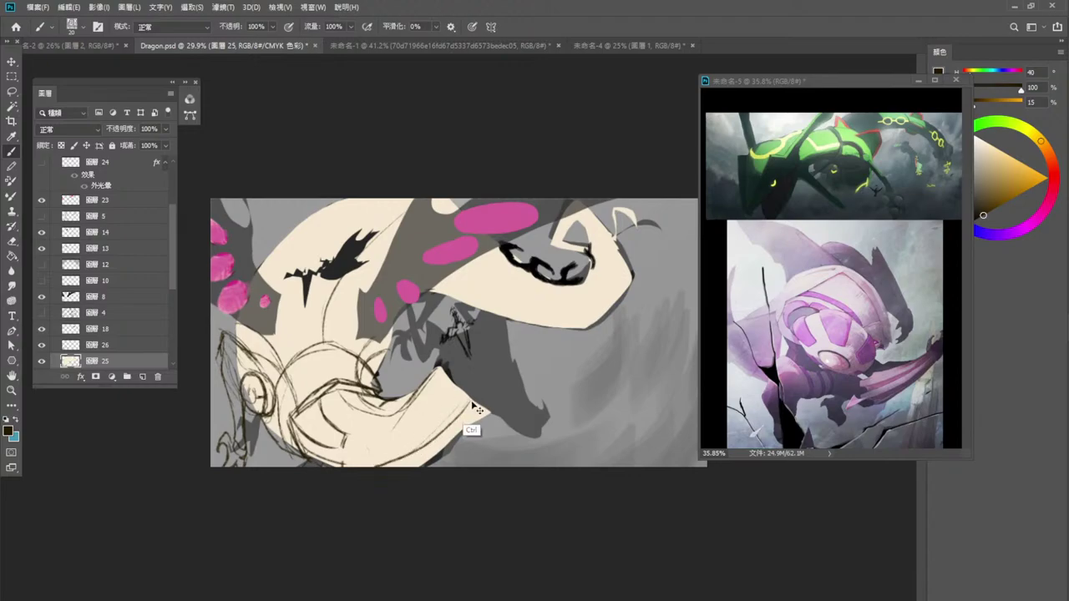
pyautogui.hotkey('ctrl', 'z')
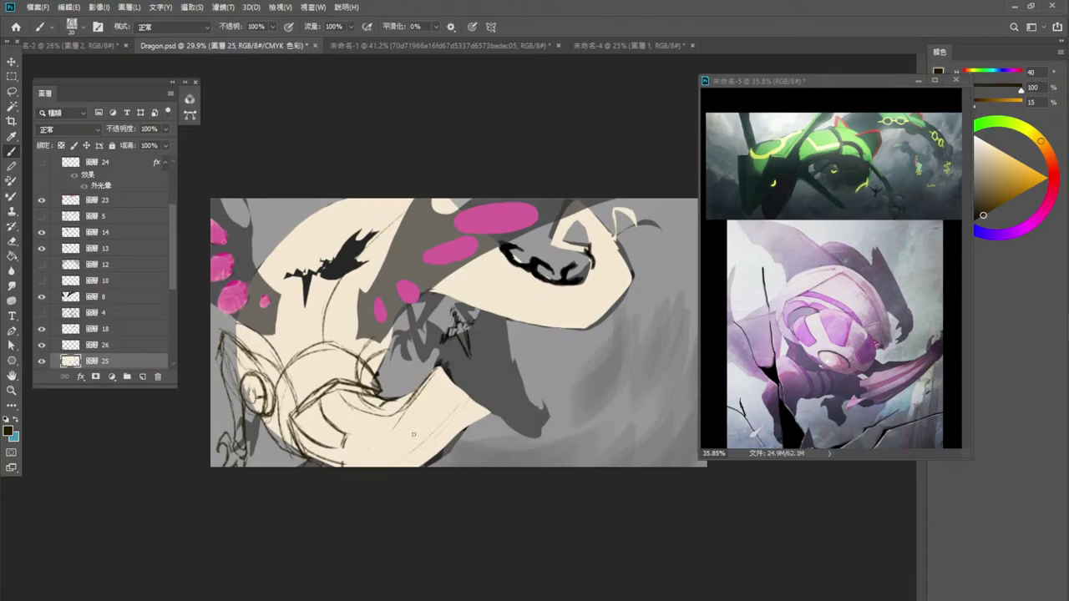
# Sketch concentric circles on the end of the curved lower body section and a curved band line beside them.
pyautogui.moveTo(413, 434)
pyautogui.mouseDown()
pyautogui.moveTo(441, 399)
pyautogui.moveTo(417, 436)
pyautogui.moveTo(454, 409)
pyautogui.moveTo(415, 431)
pyautogui.moveTo(431, 399)
pyautogui.moveTo(445, 400)
pyautogui.moveTo(430, 433)
pyautogui.moveTo(441, 427)
pyautogui.moveTo(440, 414)
pyautogui.moveTo(425, 424)
pyautogui.moveTo(450, 404)
pyautogui.moveTo(456, 431)
pyautogui.moveTo(411, 451)
pyautogui.moveTo(402, 442)
pyautogui.moveTo(434, 453)
pyautogui.mouseUp()
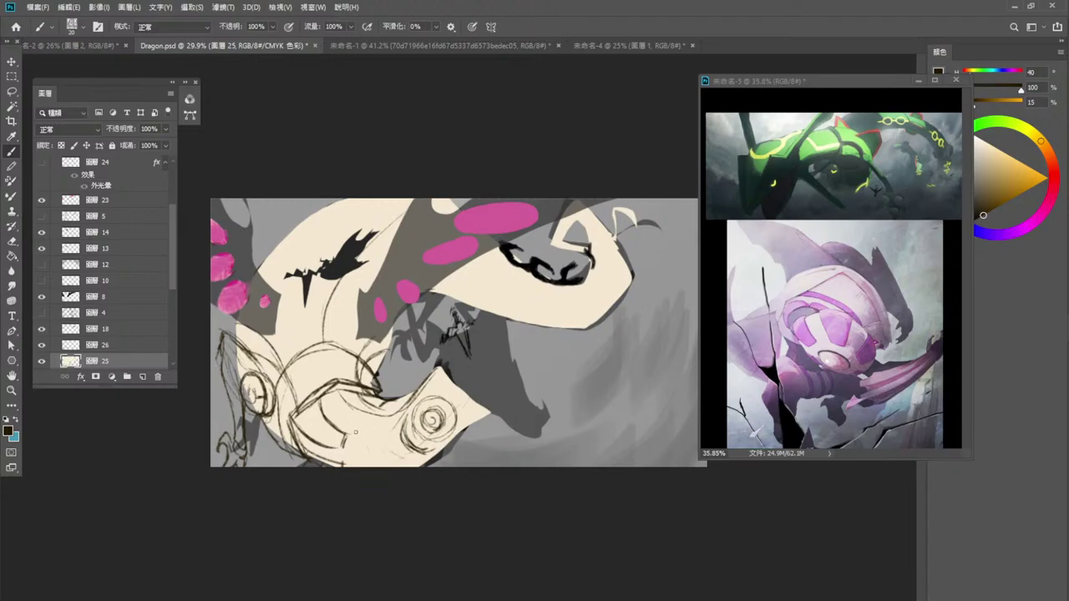
pyautogui.moveTo(355, 432)
pyautogui.mouseDown()
pyautogui.moveTo(421, 461)
pyautogui.moveTo(406, 459)
pyautogui.mouseUp()
pyautogui.moveTo(365, 415)
pyautogui.mouseDown()
pyautogui.moveTo(360, 455)
pyautogui.moveTo(380, 463)
pyautogui.moveTo(358, 458)
pyautogui.moveTo(382, 464)
pyautogui.mouseUp()
pyautogui.hotkey('ctrl', 'z')
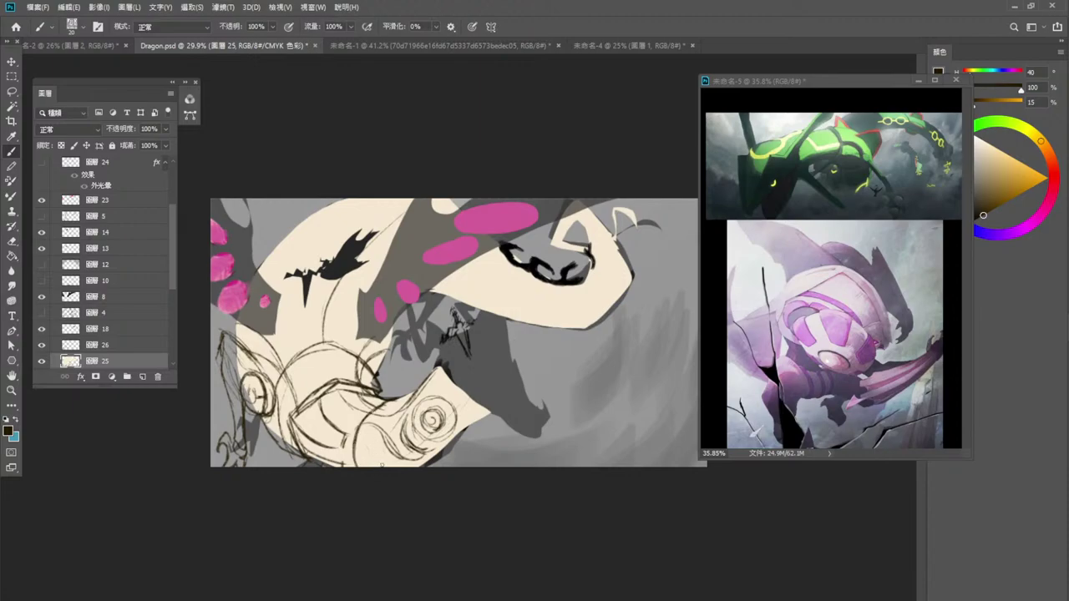
# Sketch doubled curved band lines across the lower body between the segment lines and the concentric circles.
pyautogui.moveTo(387, 403); pyautogui.dragTo(367, 446)
pyautogui.moveTo(385, 404)
pyautogui.mouseDown()
pyautogui.moveTo(364, 459)
pyautogui.moveTo(373, 456)
pyautogui.mouseUp()
pyautogui.hotkey('ctrl', 'z')
pyautogui.moveTo(396, 406)
pyautogui.mouseDown()
pyautogui.moveTo(369, 459)
pyautogui.moveTo(401, 471)
pyautogui.mouseUp()
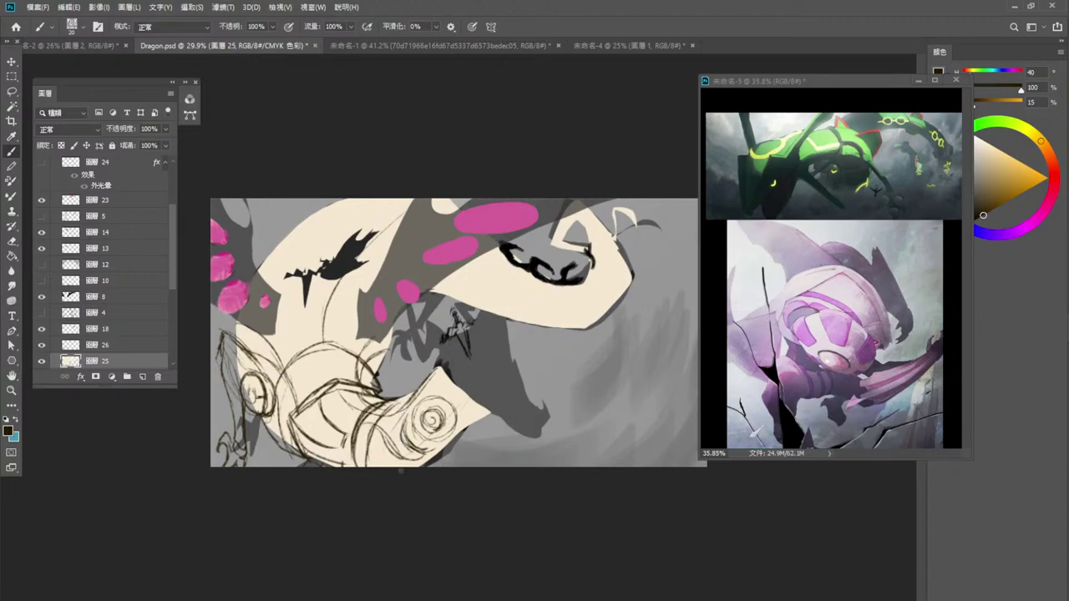
pyautogui.hotkey('ctrl', 'z')
pyautogui.hotkey('ctrl', 'z')
pyautogui.moveTo(395, 403); pyautogui.dragTo(368, 448)
pyautogui.hotkey('ctrl', 'z')
pyautogui.moveTo(394, 406); pyautogui.dragTo(368, 468)
pyautogui.moveTo(373, 431); pyautogui.dragTo(369, 467)
pyautogui.moveTo(409, 402); pyautogui.dragTo(421, 459)
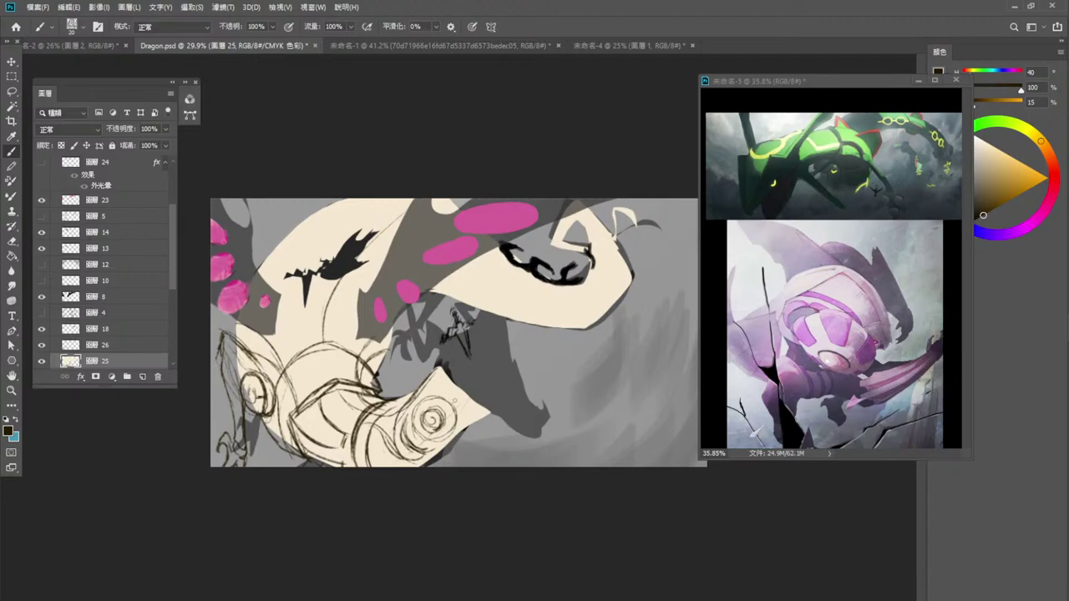
# Add a larger outer ring around the concentric circles on the lower body section.
pyautogui.moveTo(435, 383)
pyautogui.mouseDown()
pyautogui.moveTo(469, 415)
pyautogui.moveTo(455, 387)
pyautogui.moveTo(467, 426)
pyautogui.mouseUp()
pyautogui.hotkey('ctrl', 'z')
pyautogui.hotkey('ctrl', 'z')
pyautogui.moveTo(455, 393)
pyautogui.mouseDown()
pyautogui.moveTo(468, 420)
pyautogui.moveTo(446, 456)
pyautogui.mouseUp()
# Try cutting the cream area around the concentric circles out of layer 25 with a lasso selection.
pyautogui.press('l')
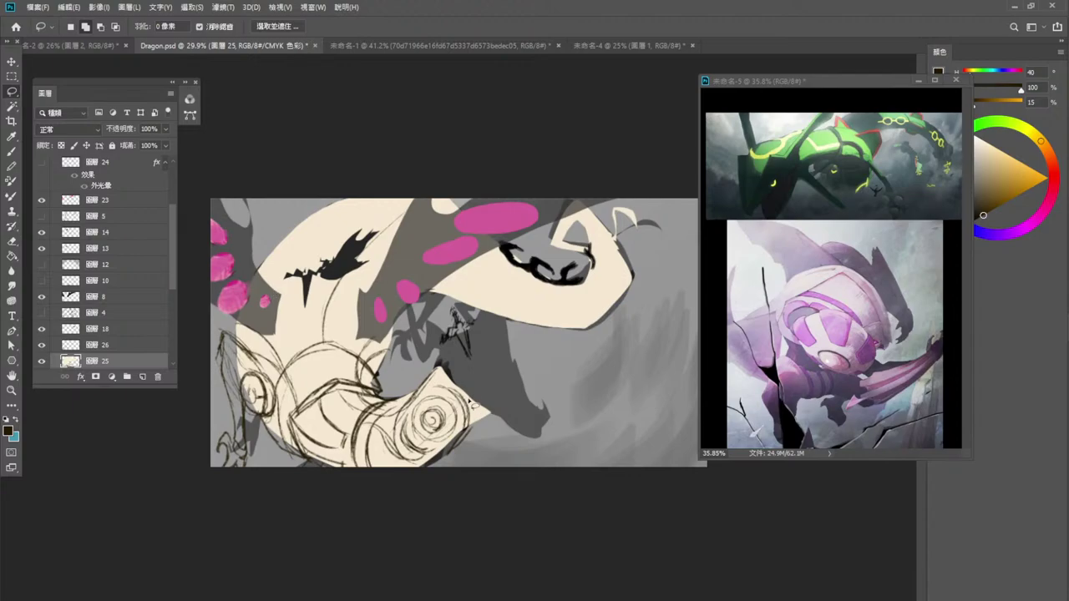
pyautogui.moveTo(424, 399)
pyautogui.mouseDown()
pyautogui.moveTo(383, 424)
pyautogui.moveTo(381, 449)
pyautogui.moveTo(474, 425)
pyautogui.moveTo(464, 399)
pyautogui.mouseUp()
pyautogui.hotkey('alt', 'BackSpace')
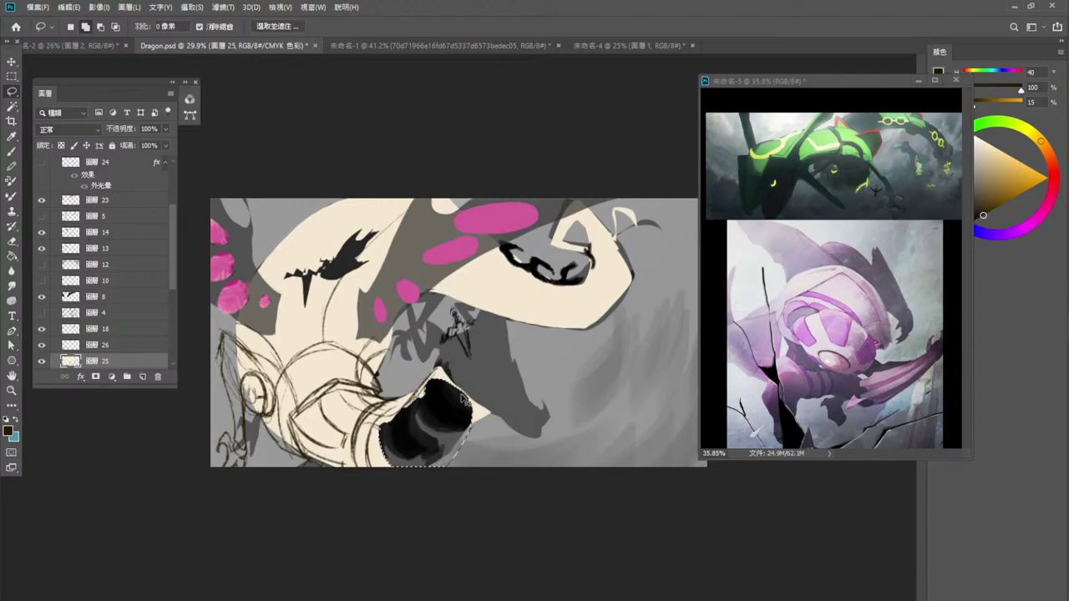
pyautogui.hotkey('ctrl', 'z')
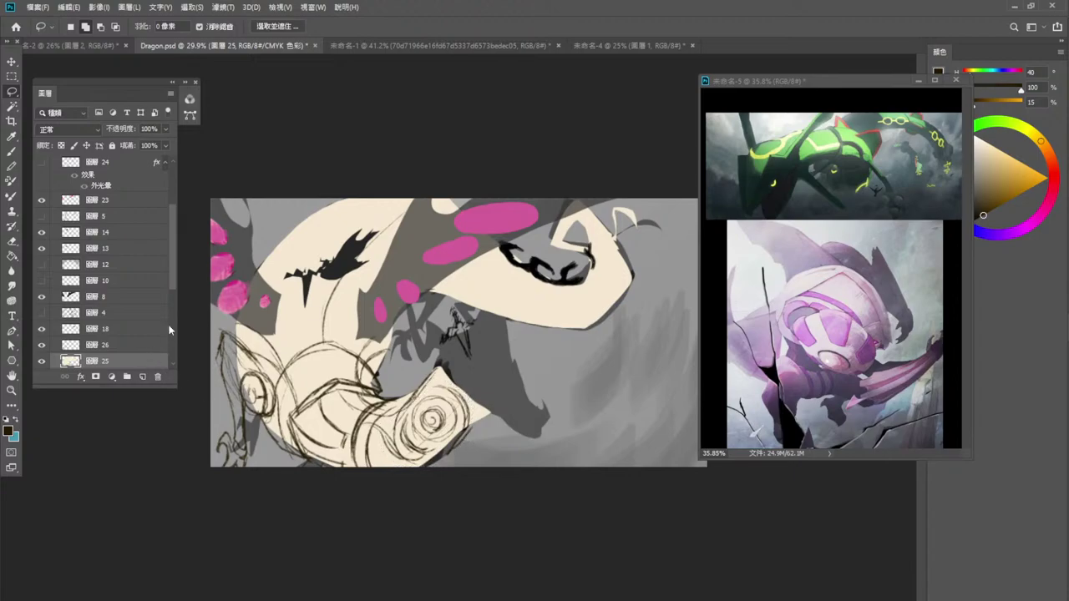
pyautogui.hotkey('ctrl', 'd')
# Undo the outer ring, curved band lines and concentric circles drawn on the lower body section.
pyautogui.hotkey('ctrl', 'z')
pyautogui.hotkey('ctrl', 'z')
pyautogui.hotkey('ctrl', 'z')
pyautogui.hotkey('ctrl', 'z')
pyautogui.hotkey('ctrl', 'z')
pyautogui.hotkey('ctrl', 'z')
pyautogui.hotkey('ctrl', 'z')
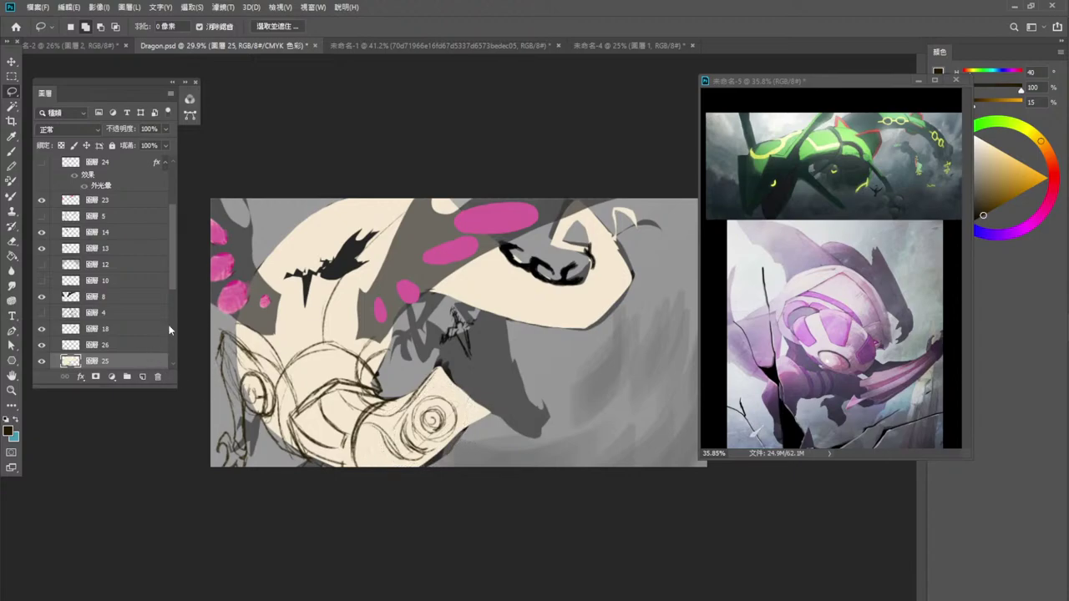
pyautogui.hotkey('ctrl', 'z')
pyautogui.hotkey('ctrl', 'z')
pyautogui.hotkey('ctrl', 'z')
pyautogui.hotkey('ctrl', 'z')
pyautogui.hotkey('ctrl', 'z')
pyautogui.hotkey('ctrl', 'z')
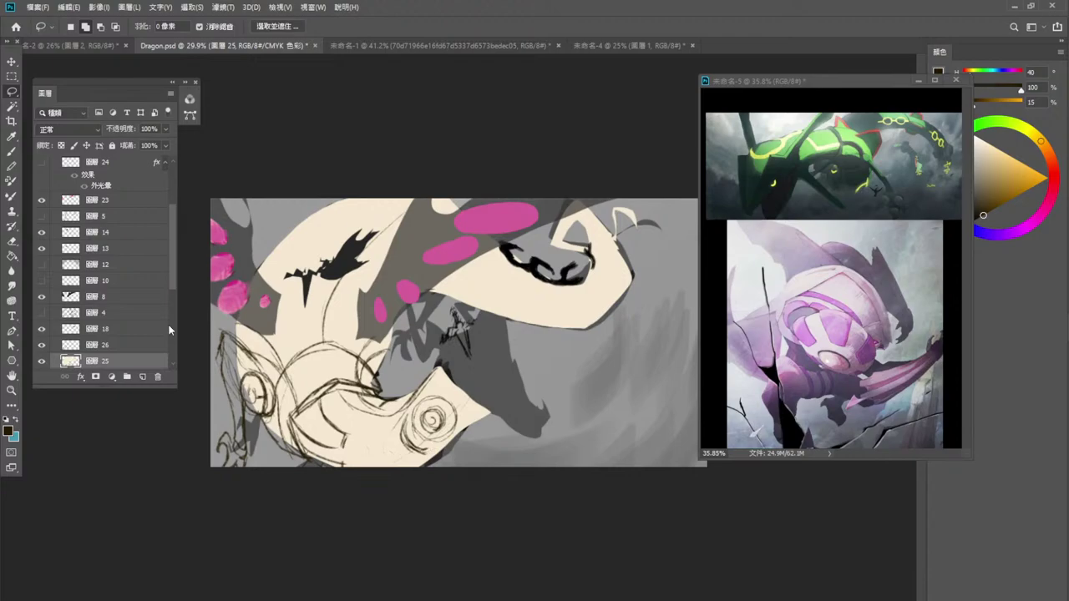
pyautogui.hotkey('ctrl', 'z')
pyautogui.hotkey('ctrl', 'z')
pyautogui.hotkey('ctrl', 'z')
pyautogui.hotkey('ctrl', 'z')
pyautogui.hotkey('ctrl', 'z')
pyautogui.hotkey('ctrl', 'z')
# Hide layer 25, the cream fill, to expose the dark dragon painting beneath it.
pyautogui.moveTo(443, 408)
pyautogui.mouseDown()
pyautogui.moveTo(414, 440)
pyautogui.moveTo(423, 445)
pyautogui.mouseUp()
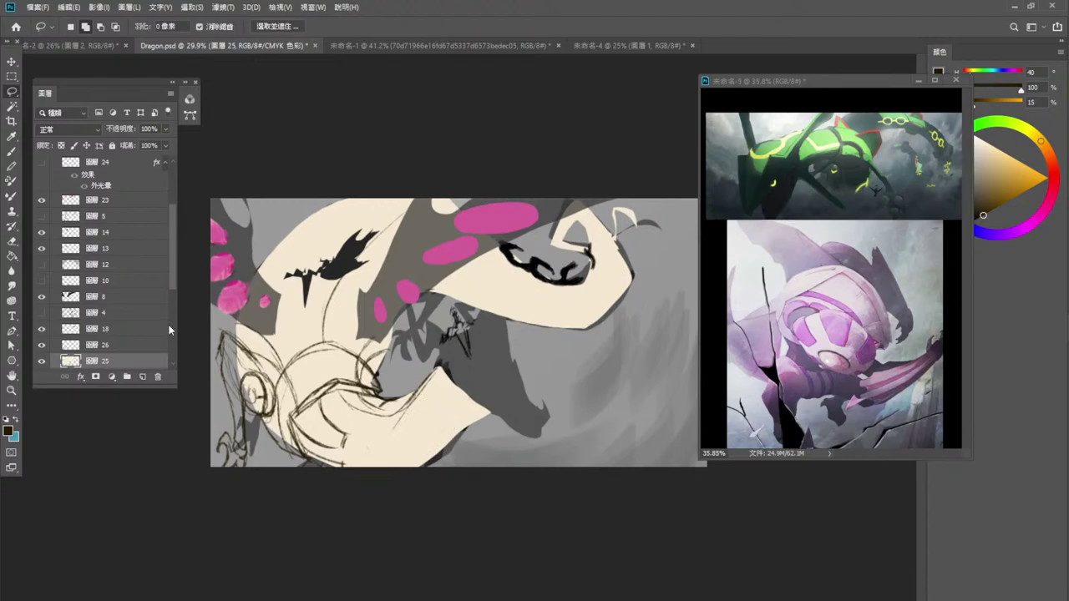
pyautogui.click(42, 361)
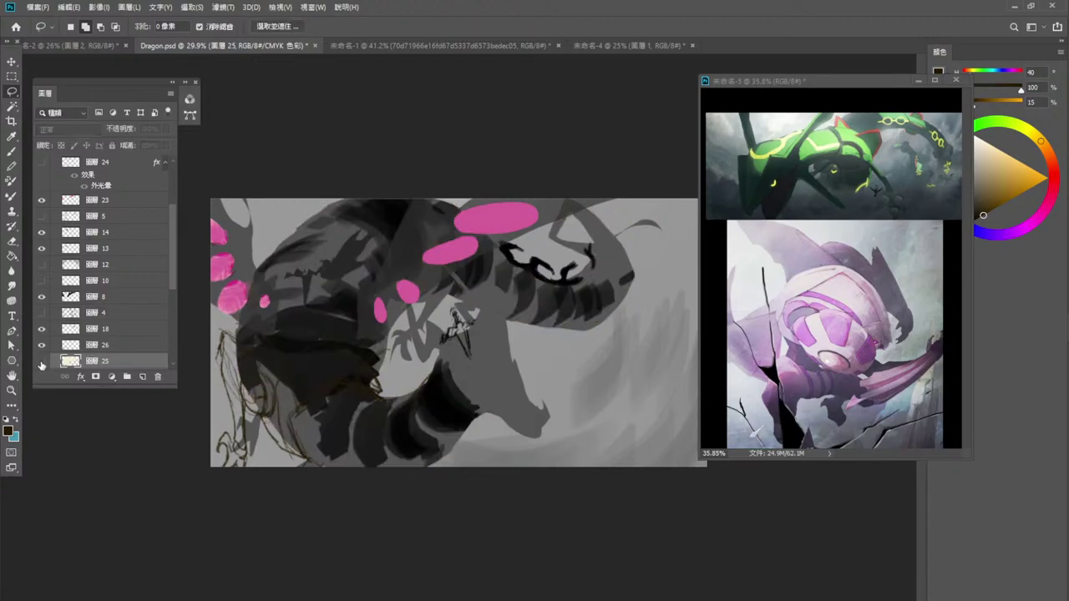
# Show layer 25 again and toggle layer 26 off and on to check which lines lie on the cream fill.
pyautogui.click(42, 360)
pyautogui.click(98, 345)
pyautogui.click(42, 345)
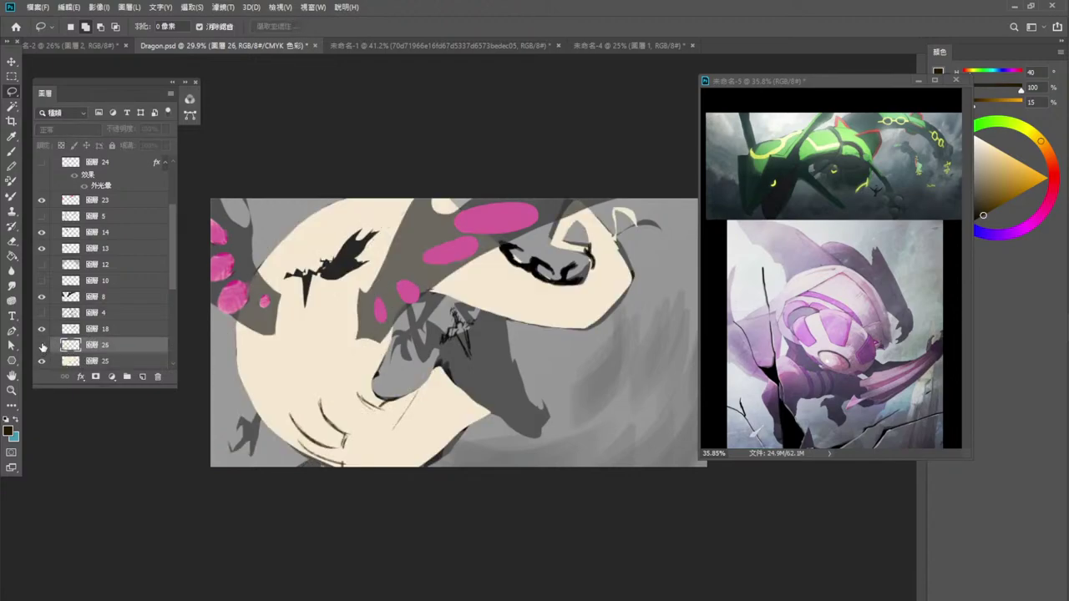
pyautogui.click(42, 345)
# On layer 25, sample the cream and fill lassoed areas of the lower body to cover the stray dark lines.
pyautogui.click(111, 361)
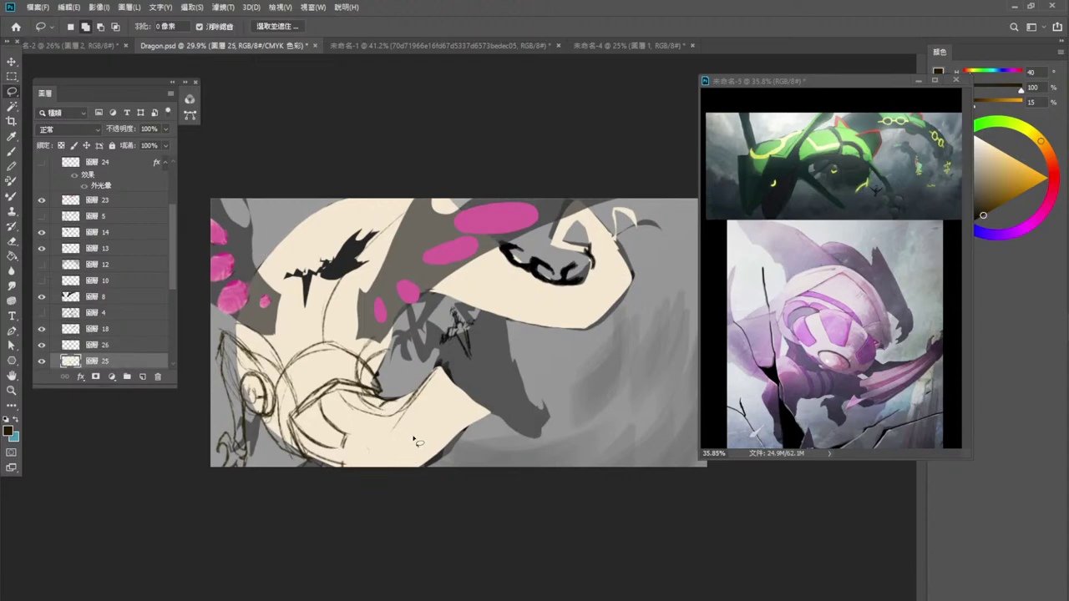
pyautogui.press('i')
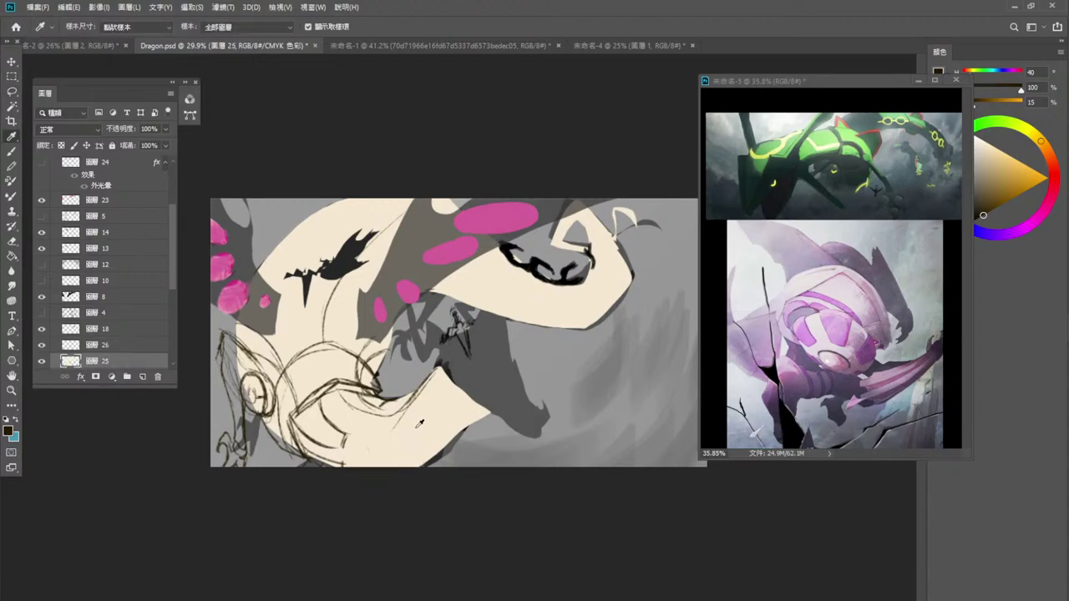
pyautogui.click(417, 432)
pyautogui.moveTo(426, 420); pyautogui.dragTo(360, 394)
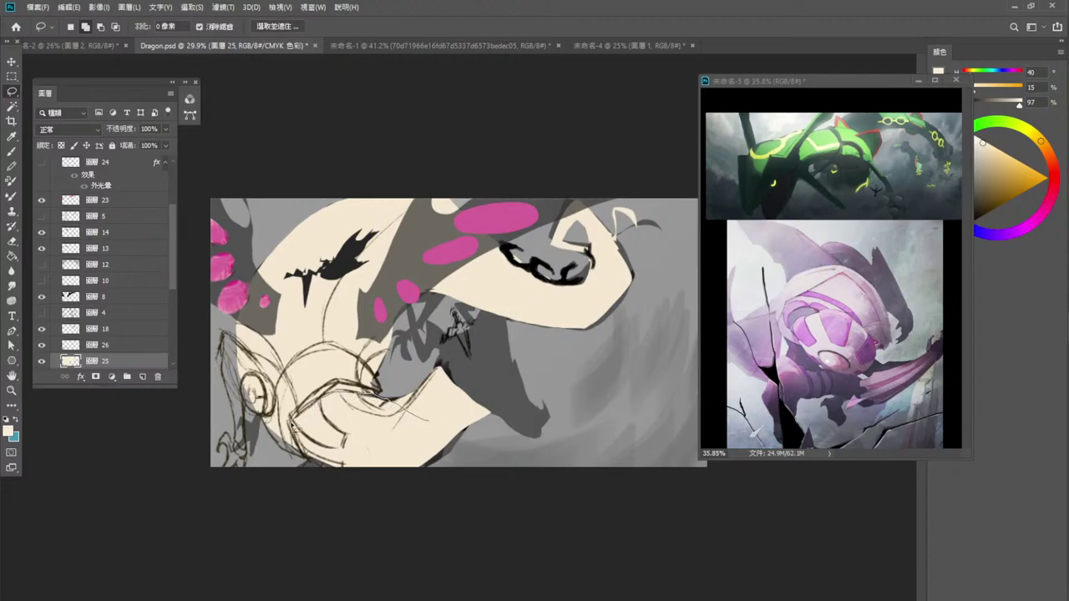
pyautogui.moveTo(322, 468); pyautogui.dragTo(409, 451)
pyautogui.moveTo(411, 433); pyautogui.dragTo(411, 432)
pyautogui.hotkey('alt', 'BackSpace')
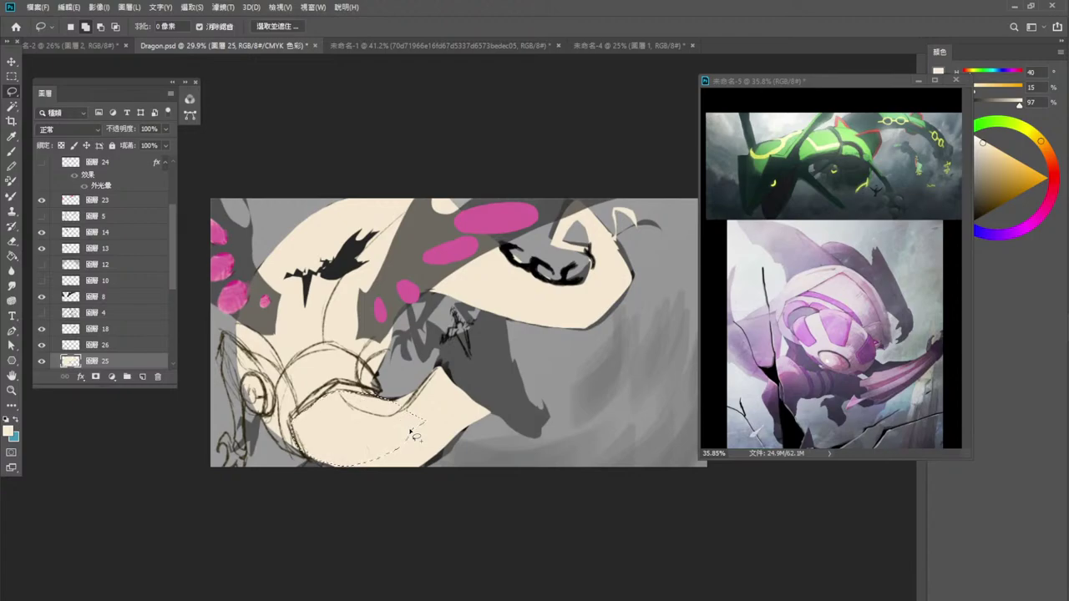
pyautogui.hotkey('ctrl', 'd')
pyautogui.click(100, 345)
pyautogui.click(41, 345)
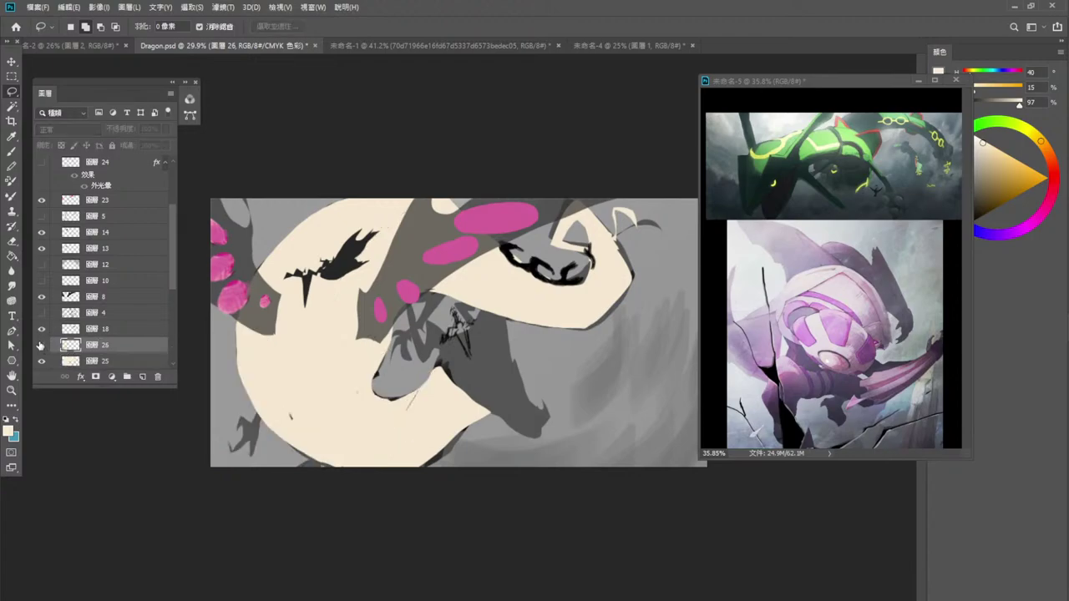
pyautogui.click(41, 345)
pyautogui.click(107, 360)
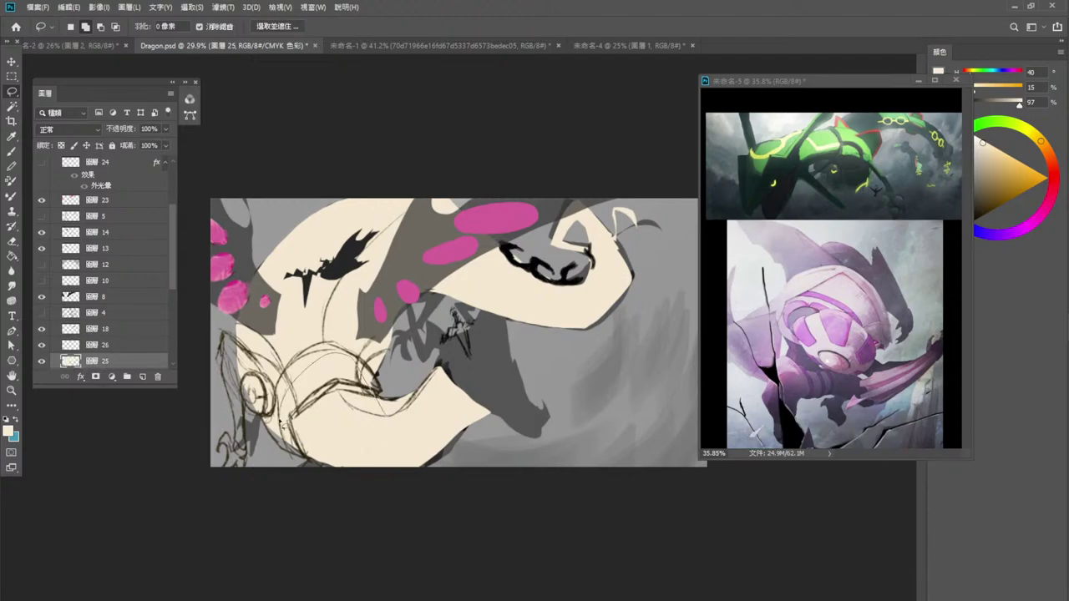
# On layer 26, sample the sketch's dark brown and rough in a curved section line across the lower body with the Brush.
pyautogui.click(109, 347)
pyautogui.click(16, 154)
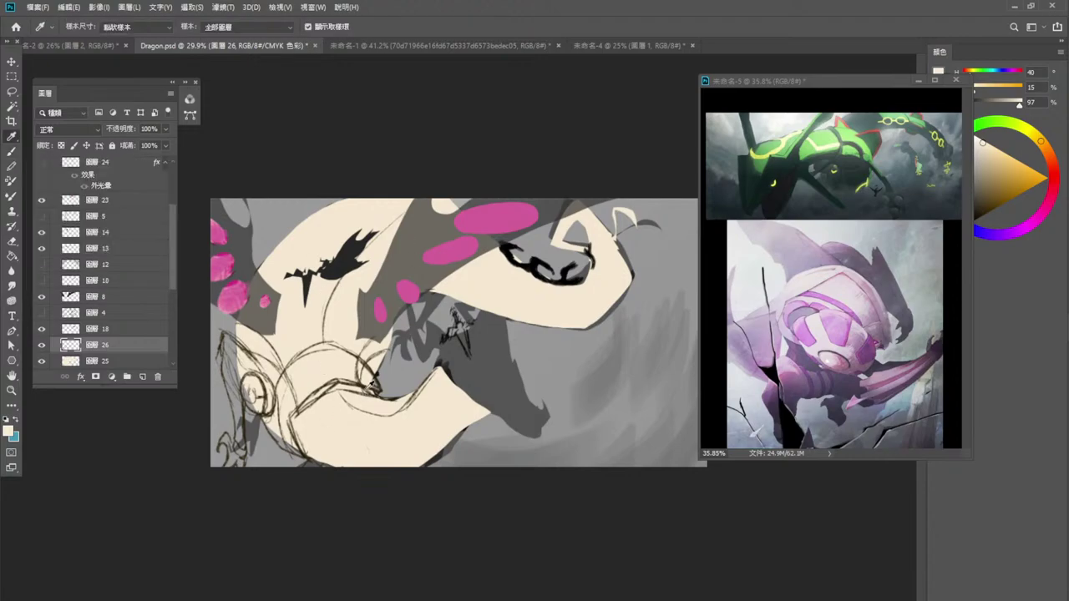
pyautogui.keyDown('alt'); pyautogui.click(367, 383); pyautogui.keyUp('alt')
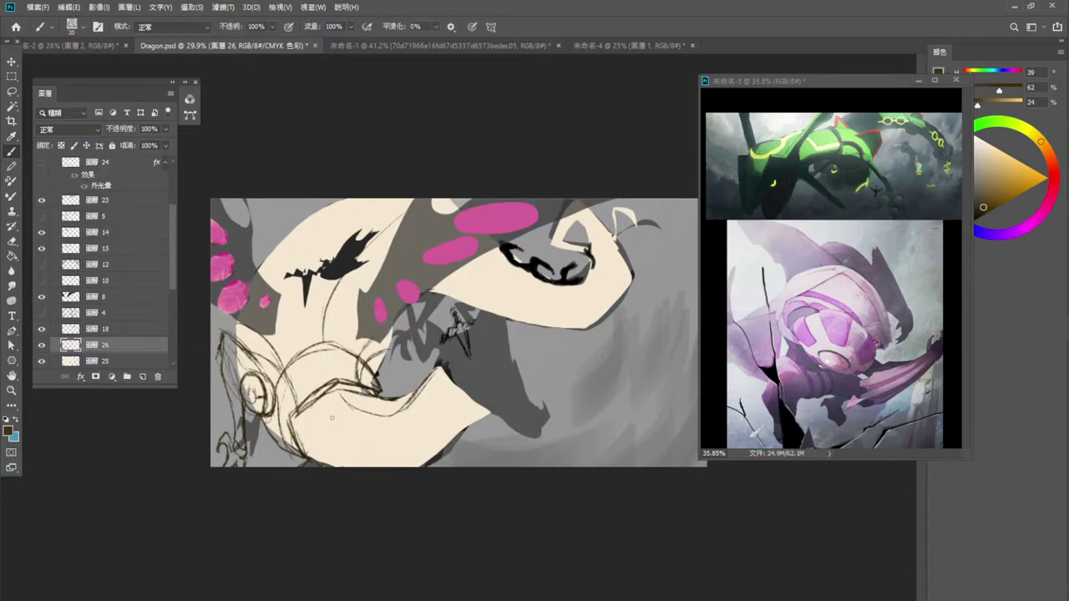
pyautogui.moveTo(349, 428); pyautogui.dragTo(411, 432)
pyautogui.hotkey('ctrl', 'z')
pyautogui.moveTo(419, 362); pyautogui.dragTo(455, 436)
pyautogui.hotkey('ctrl', 'z')
pyautogui.moveTo(387, 400); pyautogui.dragTo(324, 431)
pyautogui.hotkey('ctrl', 'z')
pyautogui.moveTo(373, 404); pyautogui.dragTo(329, 446)
pyautogui.hotkey('ctrl', 'z')
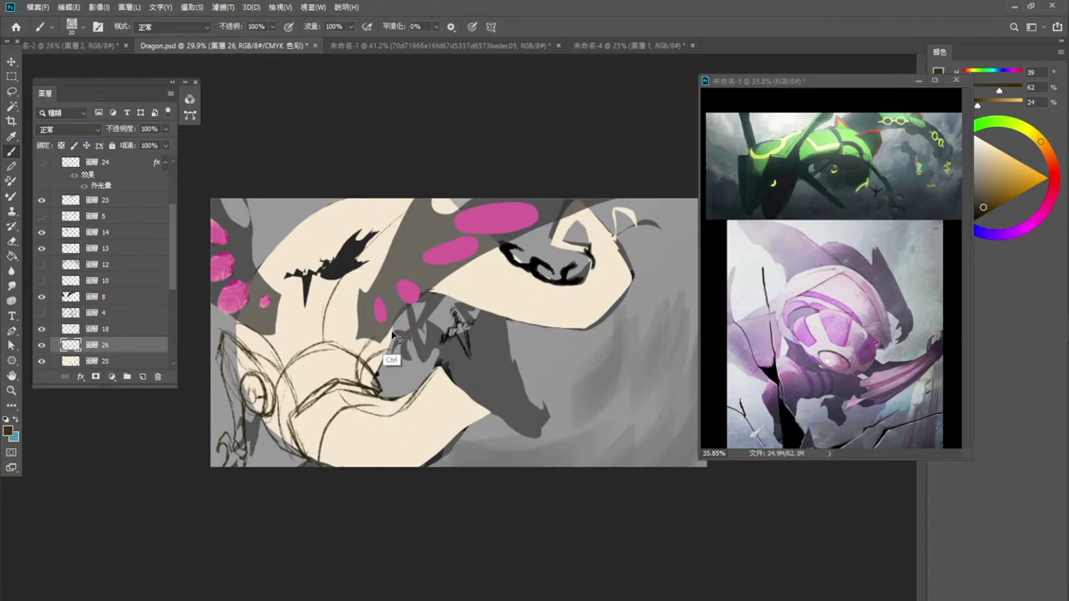
# Sketch two large circles with curved section lines along the lower body to block out its volume.
pyautogui.moveTo(377, 399); pyautogui.dragTo(328, 453)
pyautogui.moveTo(346, 406)
pyautogui.mouseDown()
pyautogui.moveTo(324, 456)
pyautogui.moveTo(338, 466)
pyautogui.mouseUp()
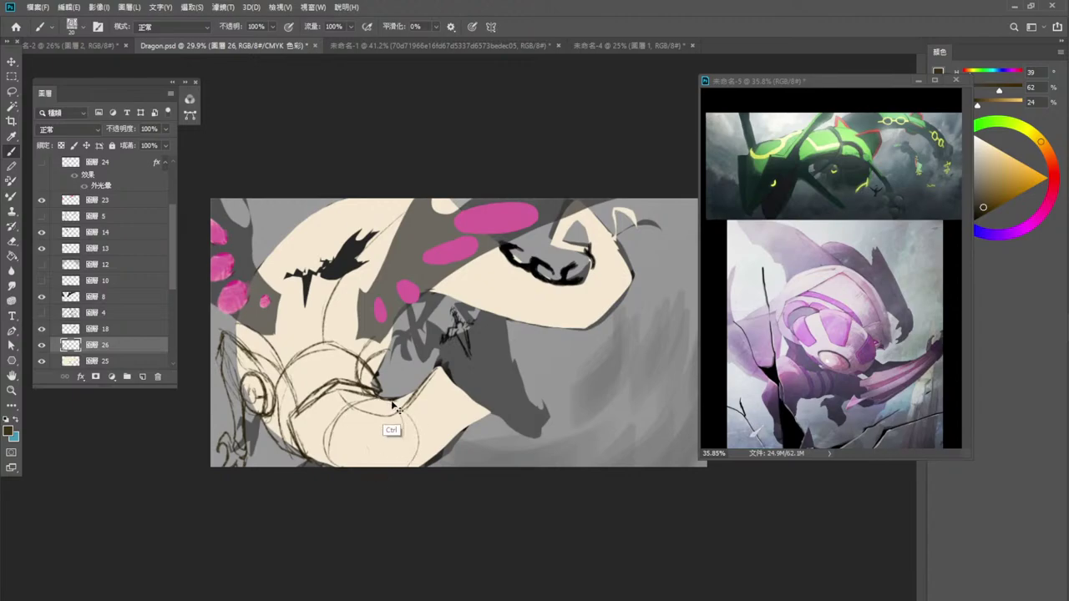
pyautogui.moveTo(391, 404)
pyautogui.mouseDown()
pyautogui.moveTo(404, 465)
pyautogui.moveTo(368, 400)
pyautogui.moveTo(407, 425)
pyautogui.moveTo(401, 465)
pyautogui.mouseUp()
pyautogui.hotkey('ctrl', 'z')
pyautogui.moveTo(386, 428); pyautogui.dragTo(422, 459)
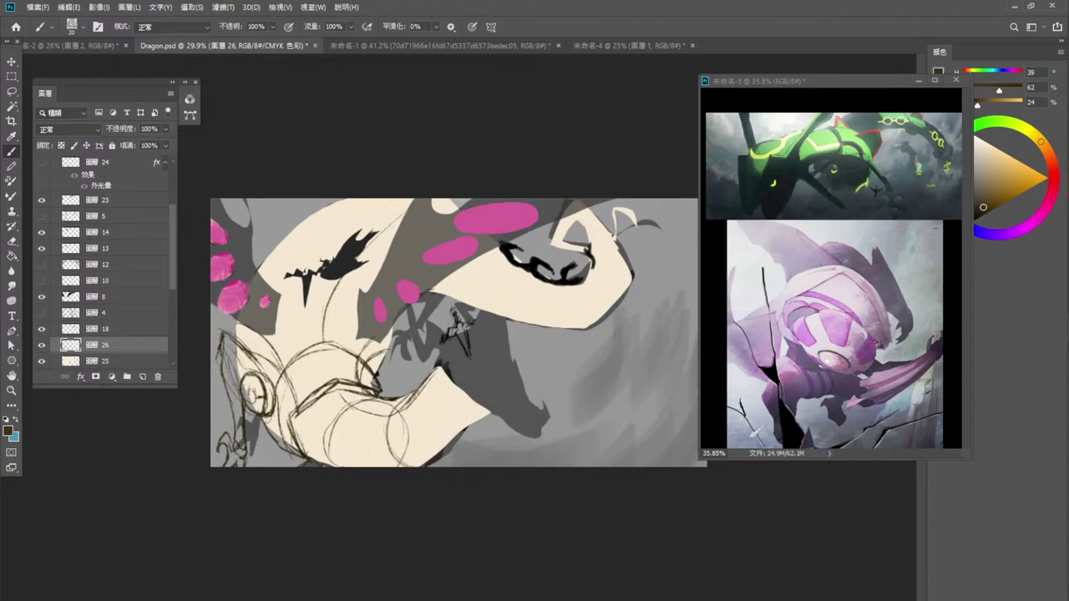
pyautogui.moveTo(425, 387)
pyautogui.mouseDown()
pyautogui.moveTo(455, 417)
pyautogui.moveTo(433, 394)
pyautogui.moveTo(441, 461)
pyautogui.moveTo(386, 398)
pyautogui.moveTo(458, 439)
pyautogui.mouseUp()
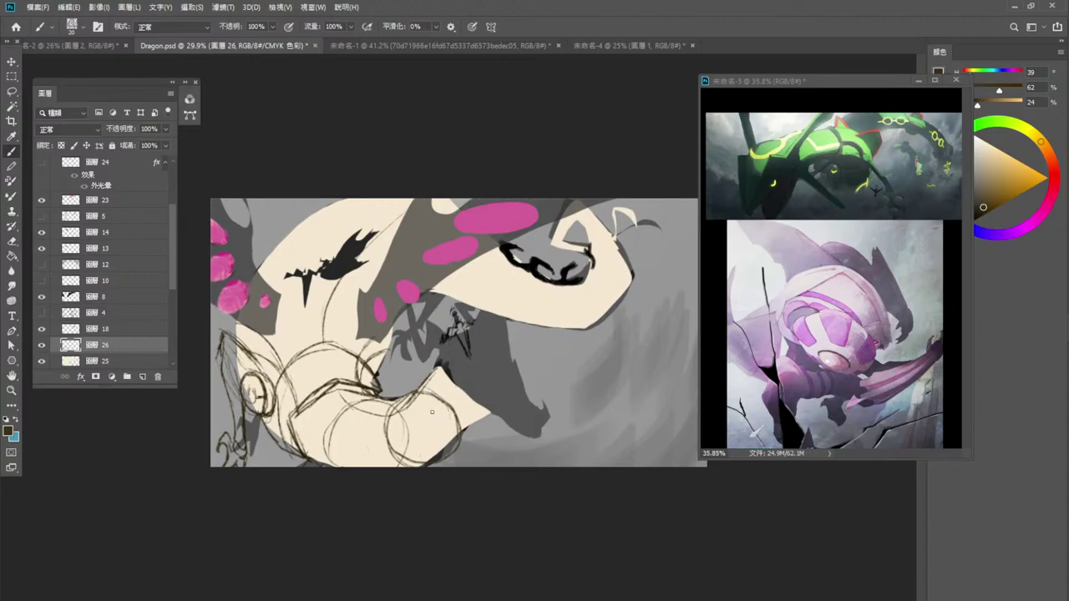
pyautogui.moveTo(352, 413); pyautogui.dragTo(330, 461)
# Lasso the outer side of the circle nearest the body's tapering end and transform it to fit the silhouette edge.
pyautogui.click(14, 92)
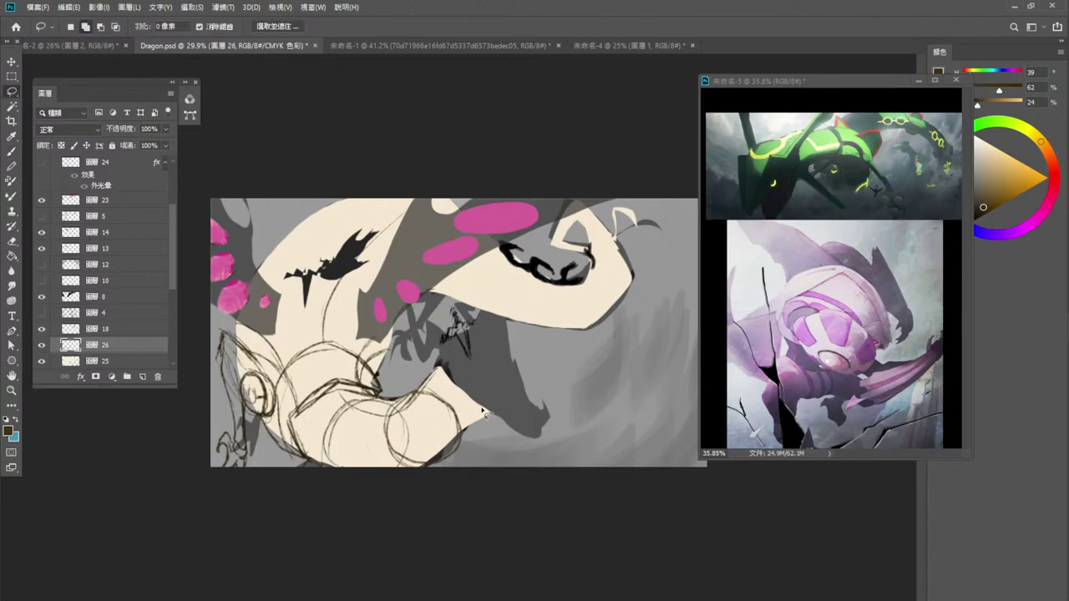
pyautogui.moveTo(445, 395)
pyautogui.mouseDown()
pyautogui.moveTo(407, 438)
pyautogui.moveTo(477, 436)
pyautogui.moveTo(447, 391)
pyautogui.mouseUp()
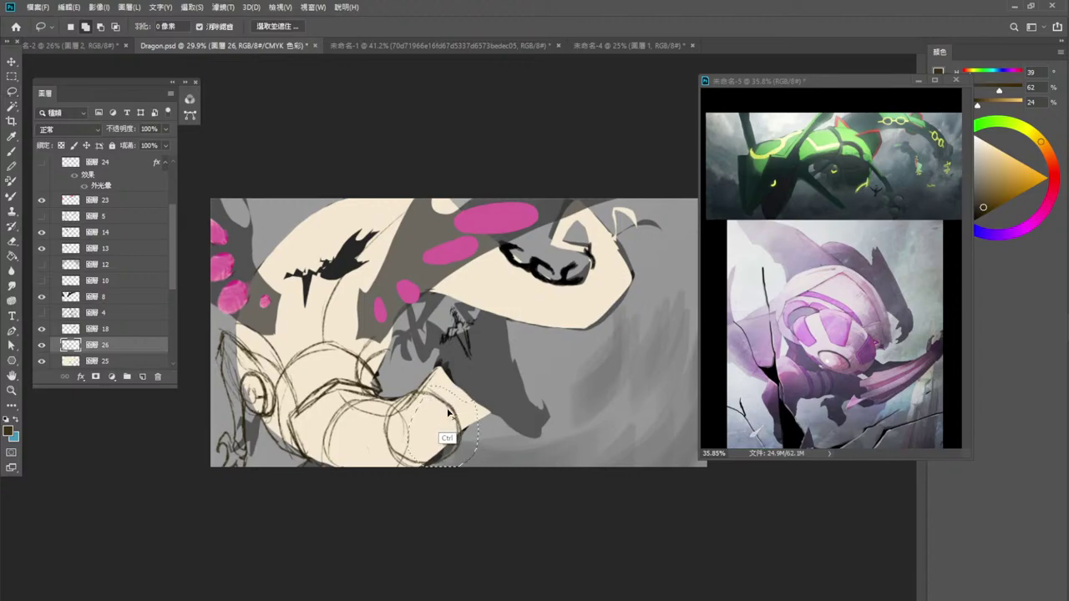
pyautogui.hotkey('ctrl', 't')
pyautogui.rightClick(441, 409)
pyautogui.click(477, 470)
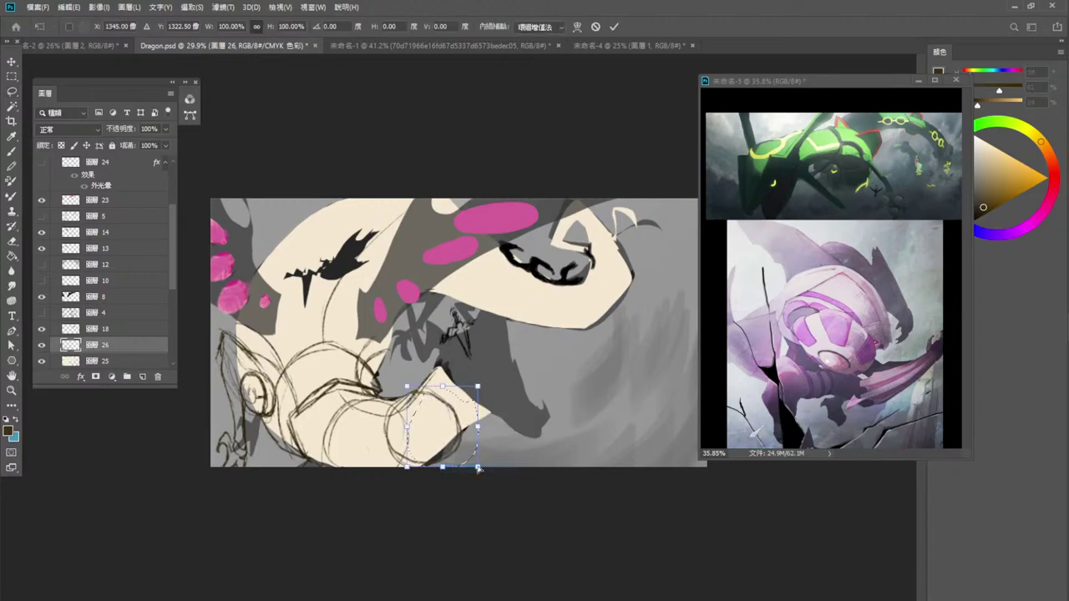
pyautogui.moveTo(477, 466); pyautogui.dragTo(465, 464)
pyautogui.press('Return')
pyautogui.hotkey('ctrl', 'd')
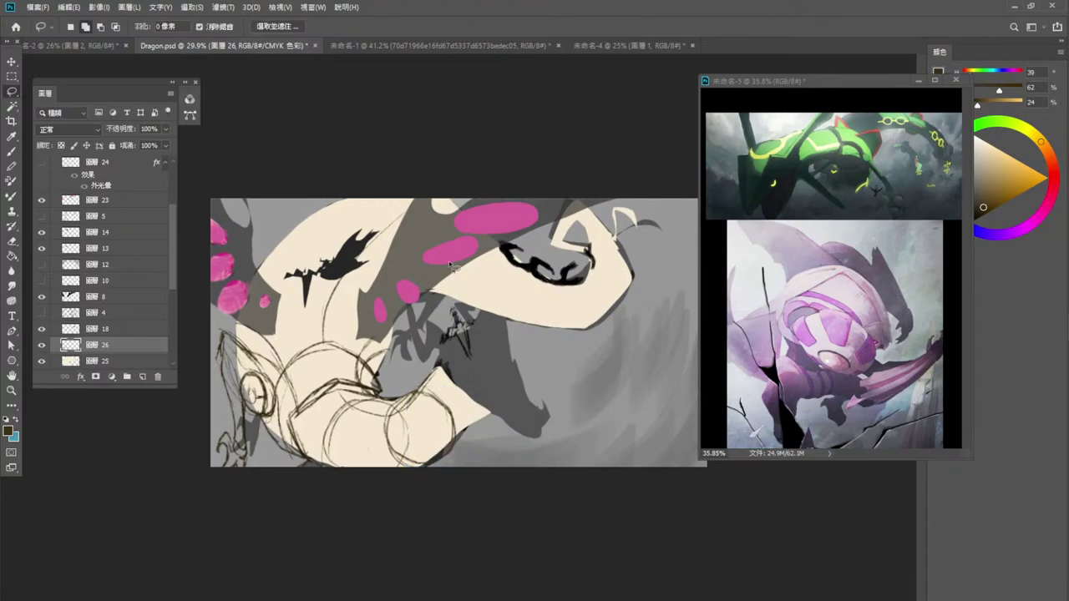
# Cut the pointed end of the lower body's cream fill off layer 25 with a lasso selection.
pyautogui.scroll(-3, 166, 275)
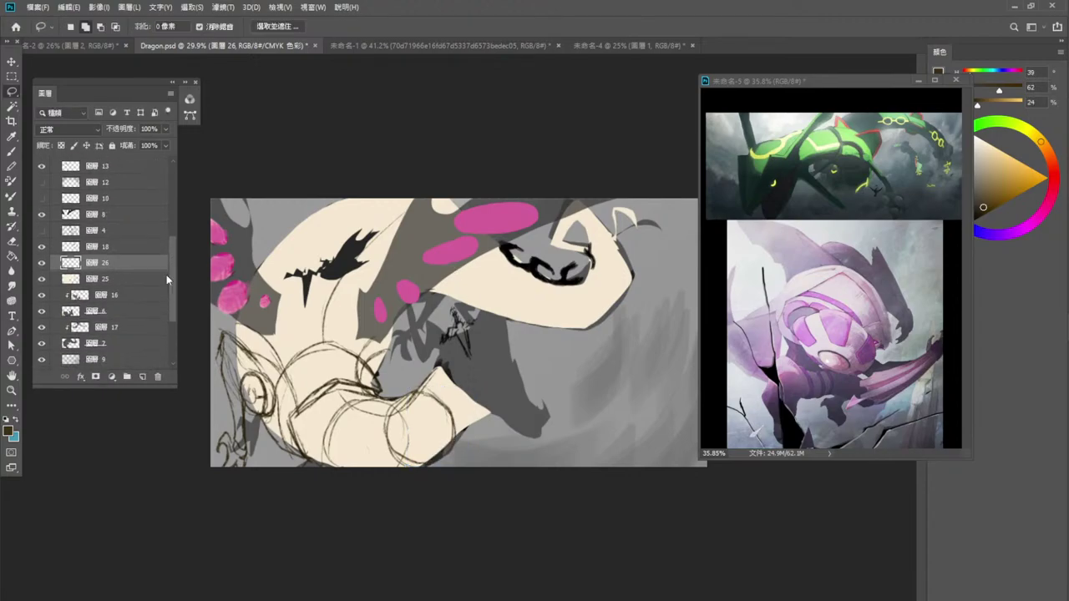
pyautogui.click(129, 282)
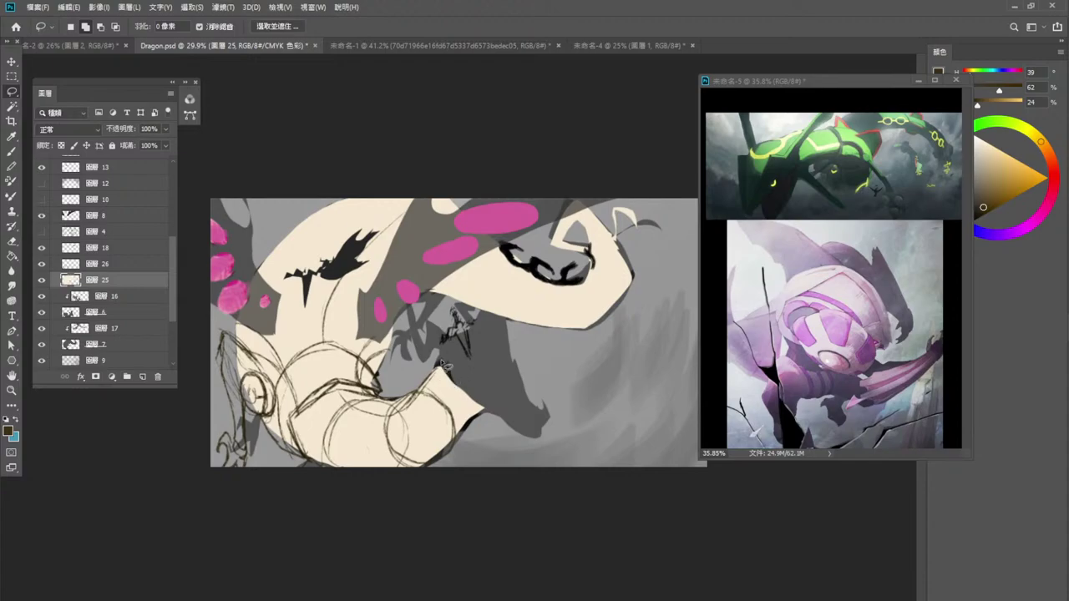
pyautogui.moveTo(440, 361)
pyautogui.mouseDown()
pyautogui.moveTo(444, 396)
pyautogui.moveTo(480, 422)
pyautogui.moveTo(466, 354)
pyautogui.mouseUp()
pyautogui.hotkey('alt', 'BackSpace')
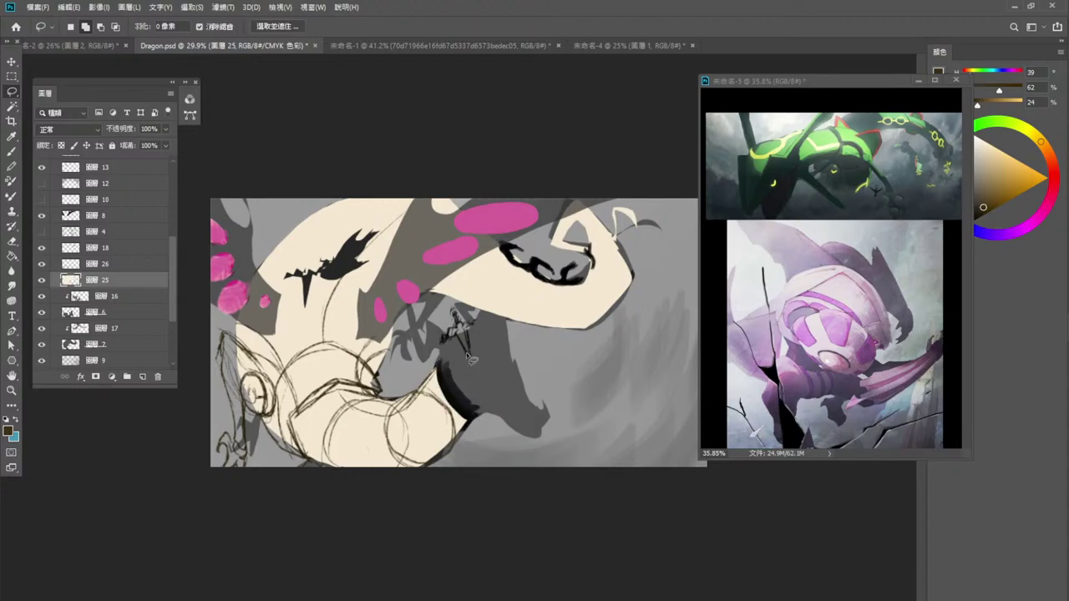
# Lasso the lower body's outer edge below the small concentric circles and fill it with the sampled cream on layer 25.
pyautogui.moveTo(266, 422)
pyautogui.mouseDown()
pyautogui.moveTo(280, 450)
pyautogui.moveTo(326, 465)
pyautogui.moveTo(286, 405)
pyautogui.mouseUp()
pyautogui.hotkey('alt', 'BackSpace')
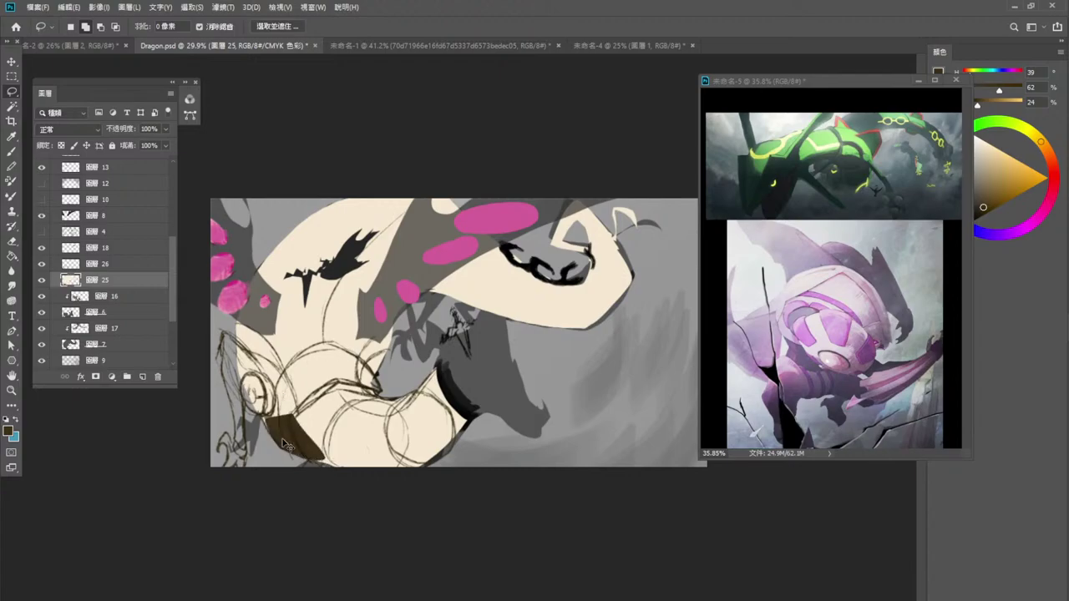
pyautogui.hotkey('ctrl', 'z')
pyautogui.press('i')
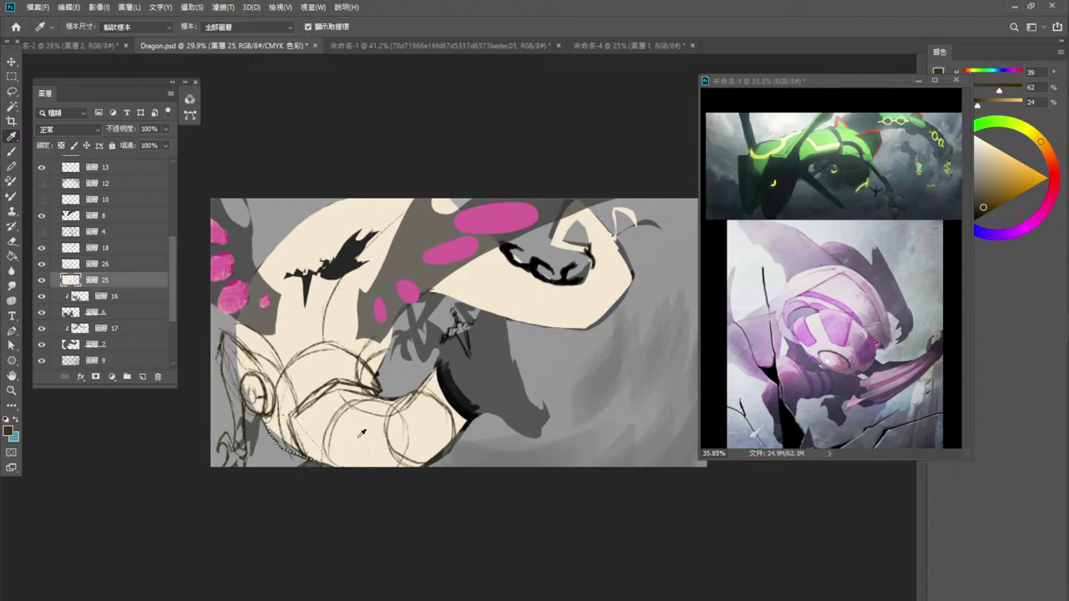
pyautogui.click(357, 439)
pyautogui.hotkey('ctrl', 'd')
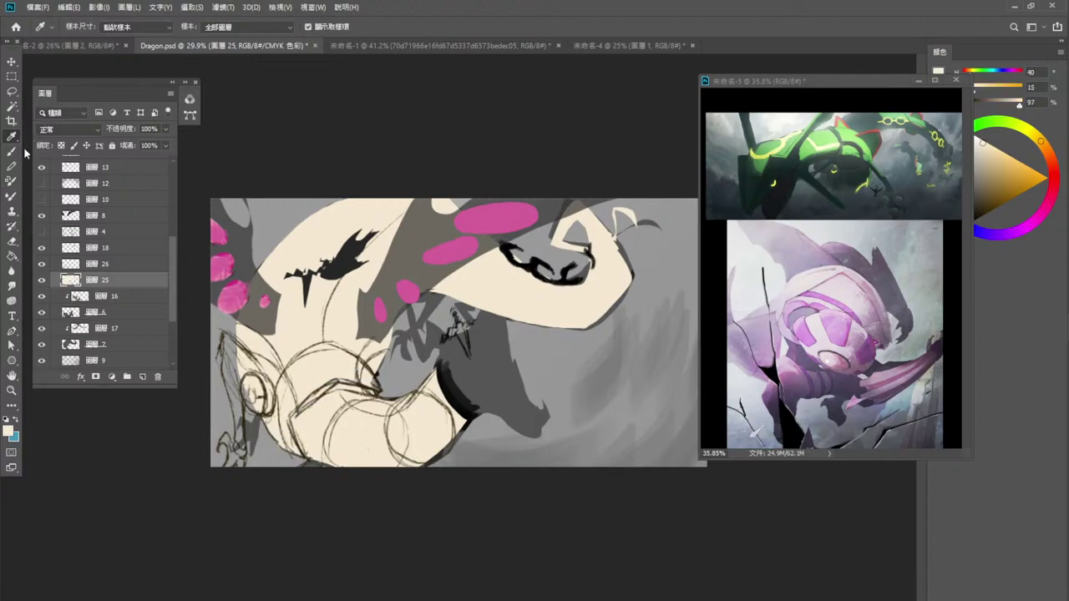
# On layer 26, sample a brown from the sketch and draw a curved line down the grey band on the upper body.
pyautogui.press('b')
pyautogui.click(106, 263)
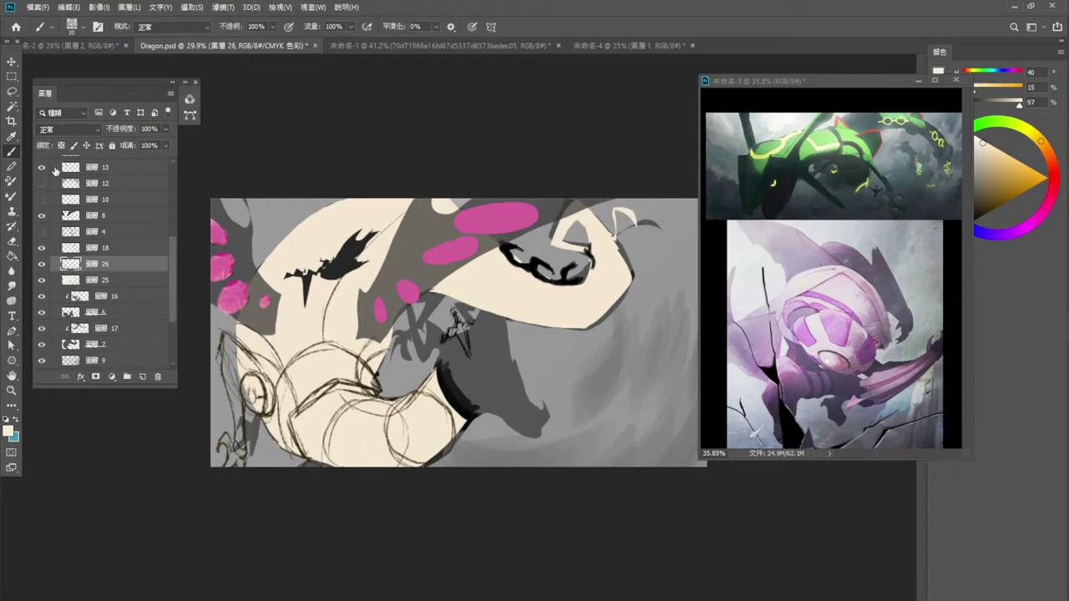
pyautogui.keyDown('alt'); pyautogui.click(361, 384); pyautogui.keyUp('alt')
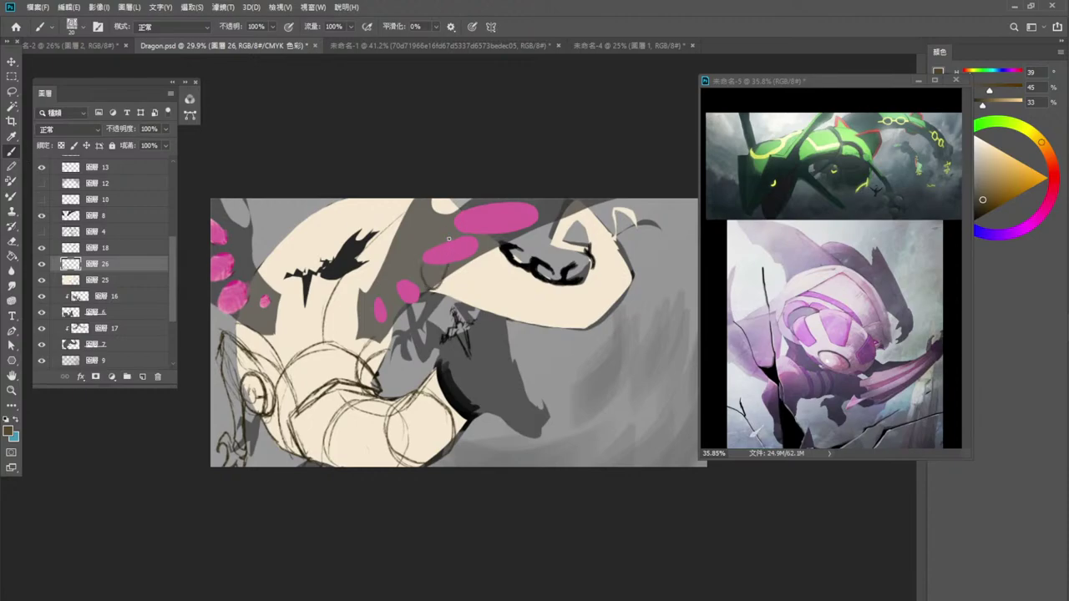
pyautogui.press('ctrl')
pyautogui.moveTo(406, 257)
pyautogui.mouseDown()
pyautogui.moveTo(423, 286)
pyautogui.moveTo(425, 256)
pyautogui.moveTo(401, 268)
pyautogui.moveTo(416, 289)
pyautogui.moveTo(434, 261)
pyautogui.moveTo(402, 268)
pyautogui.moveTo(429, 280)
pyautogui.moveTo(402, 274)
pyautogui.mouseUp()
pyautogui.hotkey('ctrl', 'z')
pyautogui.hotkey('ctrl', 'z')
pyautogui.moveTo(397, 235); pyautogui.dragTo(394, 281)
pyautogui.hotkey('ctrl', 'z')
pyautogui.moveTo(410, 209)
pyautogui.mouseDown()
pyautogui.moveTo(405, 301)
pyautogui.moveTo(382, 278)
pyautogui.moveTo(403, 219)
pyautogui.moveTo(395, 275)
pyautogui.mouseUp()
pyautogui.hotkey('ctrl', 'z')
pyautogui.hotkey('ctrl', 'z')
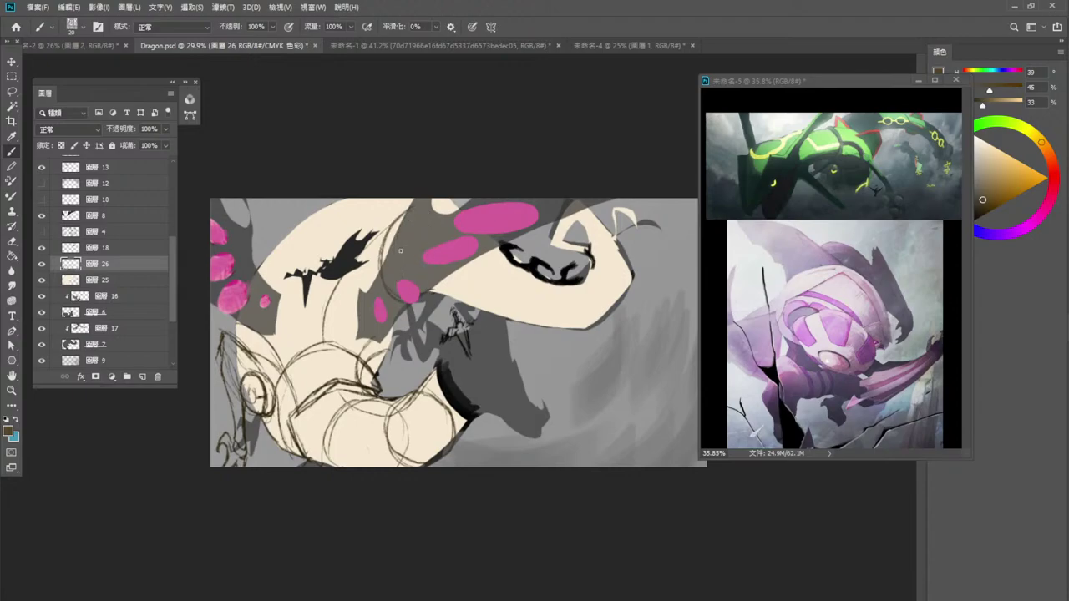
# Complete the oval on the grey band and sketch pointed limb lines over the cream area beside it.
pyautogui.moveTo(421, 219)
pyautogui.mouseDown()
pyautogui.moveTo(400, 265)
pyautogui.moveTo(411, 239)
pyautogui.moveTo(413, 298)
pyautogui.moveTo(395, 225)
pyautogui.moveTo(390, 250)
pyautogui.moveTo(431, 218)
pyautogui.mouseUp()
pyautogui.moveTo(440, 284); pyautogui.dragTo(469, 277)
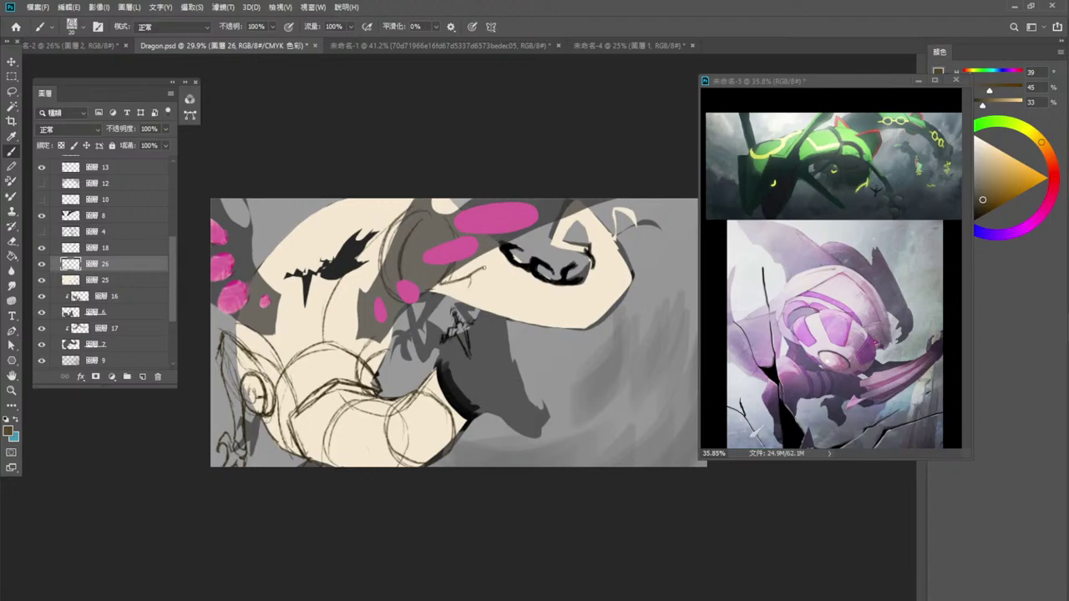
pyautogui.press('ctrl')
# Set the foreground to a very dark brown (H 39, S 100, B 10) and sketch the claw below the grey band.
pyautogui.click(9, 431)
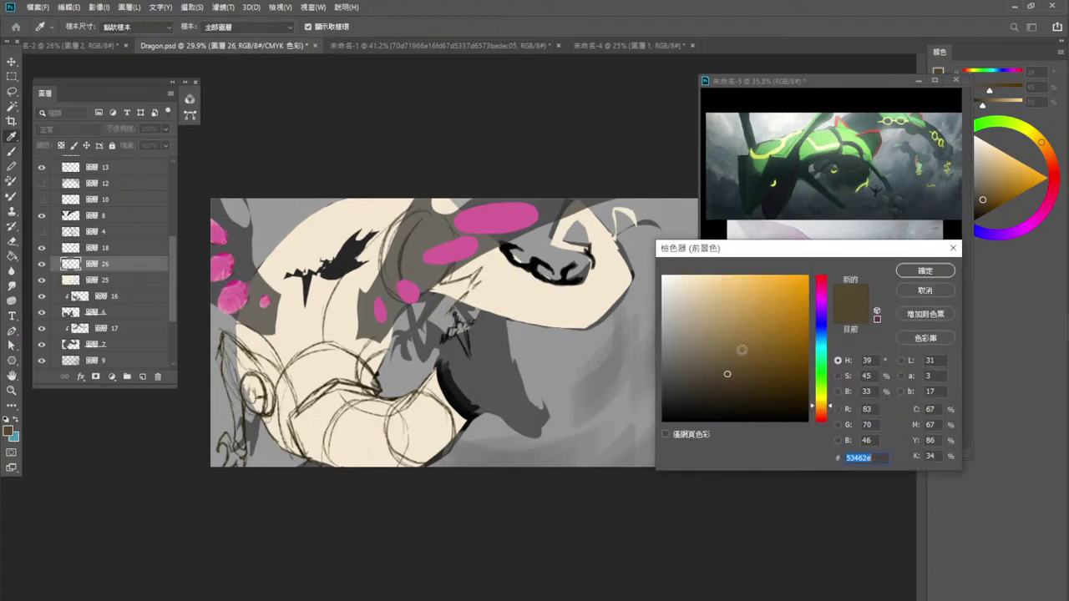
pyautogui.moveTo(731, 390); pyautogui.dragTo(798, 400)
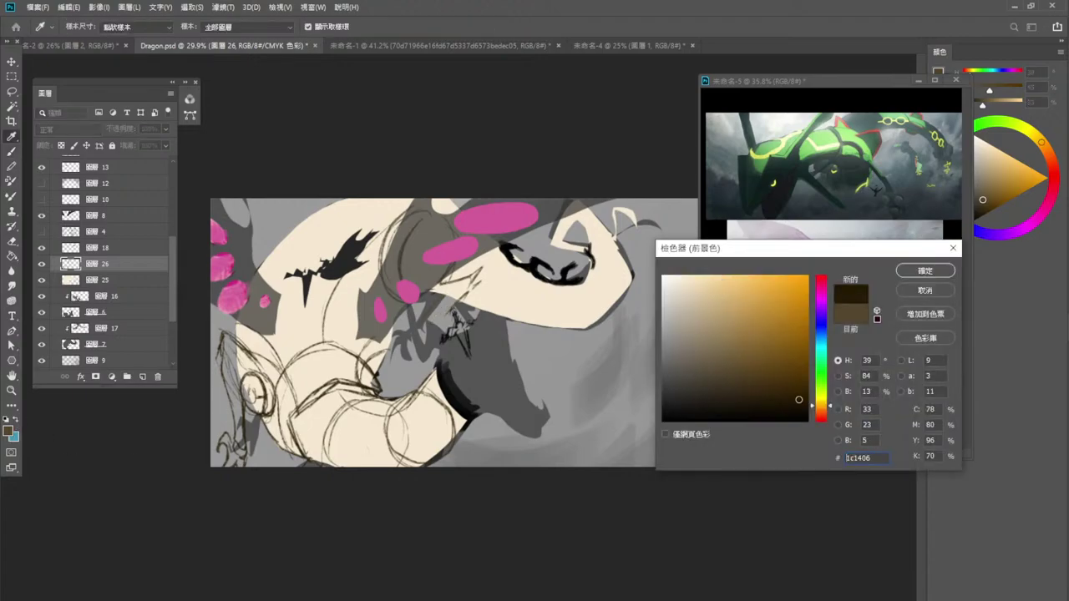
pyautogui.click(924, 271)
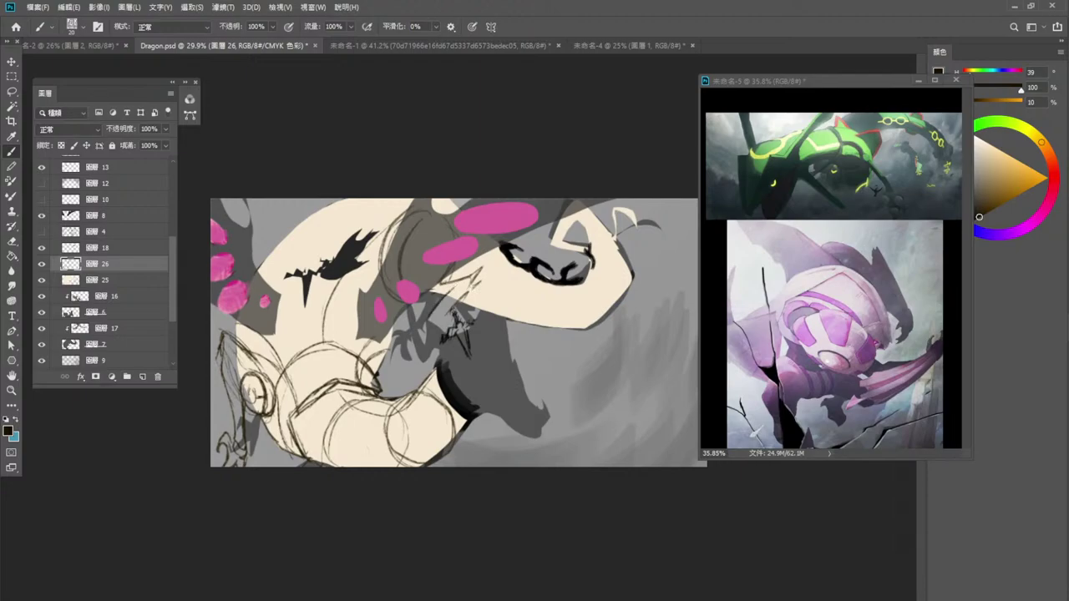
pyautogui.moveTo(455, 286); pyautogui.dragTo(429, 319)
pyautogui.moveTo(469, 290)
pyautogui.mouseDown()
pyautogui.moveTo(436, 326)
pyautogui.moveTo(429, 319)
pyautogui.moveTo(451, 292)
pyautogui.moveTo(424, 343)
pyautogui.moveTo(405, 344)
pyautogui.moveTo(424, 364)
pyautogui.moveTo(399, 361)
pyautogui.moveTo(406, 330)
pyautogui.moveTo(392, 338)
pyautogui.moveTo(420, 323)
pyautogui.mouseUp()
pyautogui.hotkey('ctrl', 'z')
pyautogui.hotkey('ctrl', 'z')
pyautogui.hotkey('ctrl', 'z')
pyautogui.hotkey('ctrl', 'z')
pyautogui.hotkey('ctrl', 'z')
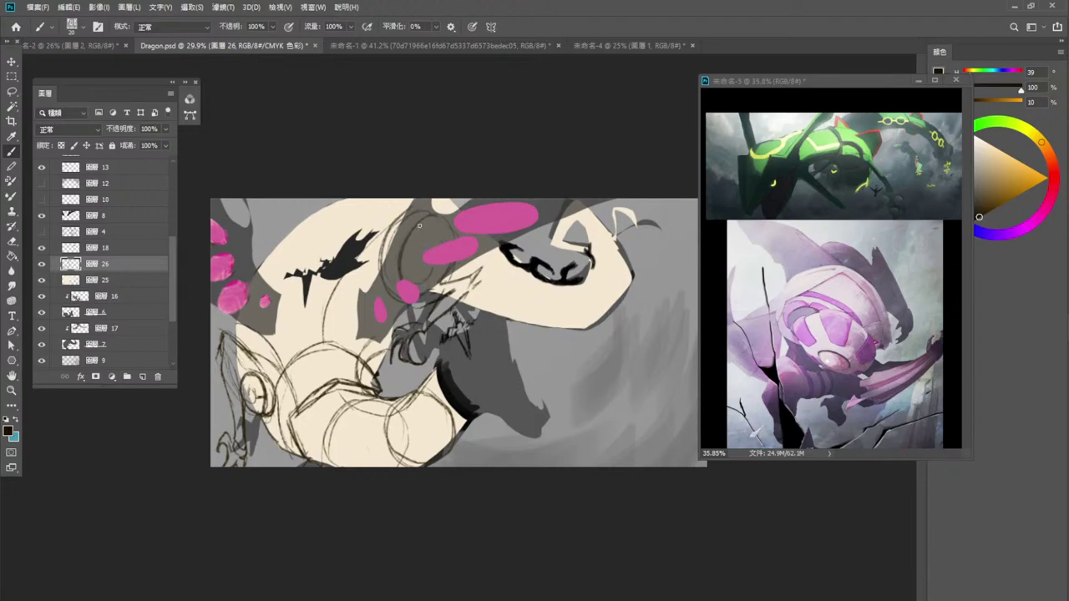
# Sketch nested angular diamond outlines over the oval on the upper body's grey band.
pyautogui.press('ctrl')
pyautogui.moveTo(418, 213)
pyautogui.mouseDown()
pyautogui.moveTo(376, 251)
pyautogui.moveTo(395, 300)
pyautogui.moveTo(378, 255)
pyautogui.moveTo(406, 262)
pyautogui.mouseUp()
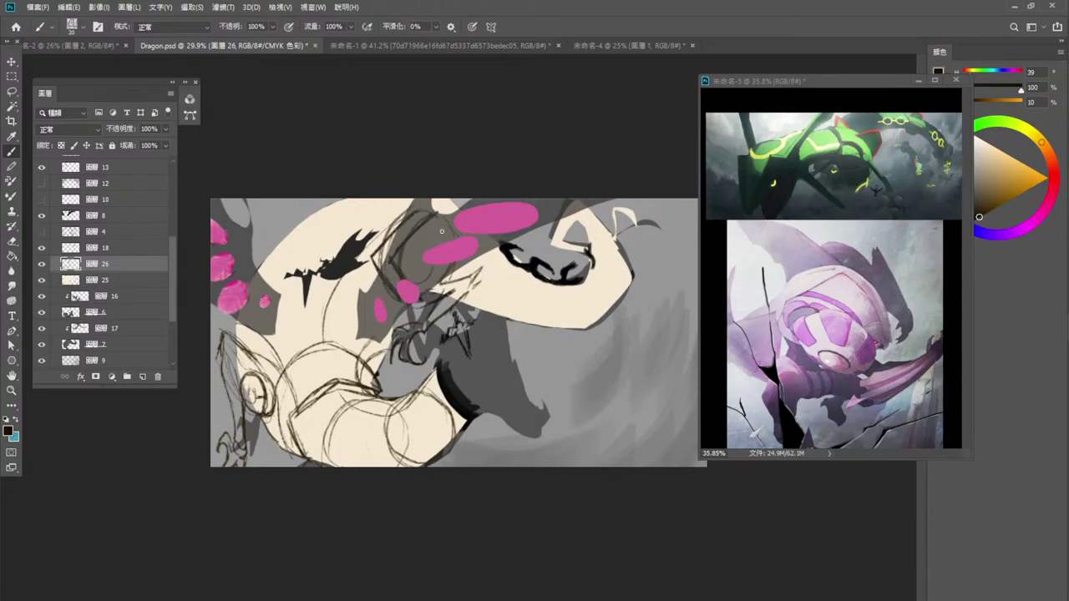
pyautogui.moveTo(441, 231)
pyautogui.mouseDown()
pyautogui.moveTo(430, 218)
pyautogui.moveTo(459, 254)
pyautogui.moveTo(426, 281)
pyautogui.moveTo(398, 260)
pyautogui.moveTo(422, 278)
pyautogui.mouseUp()
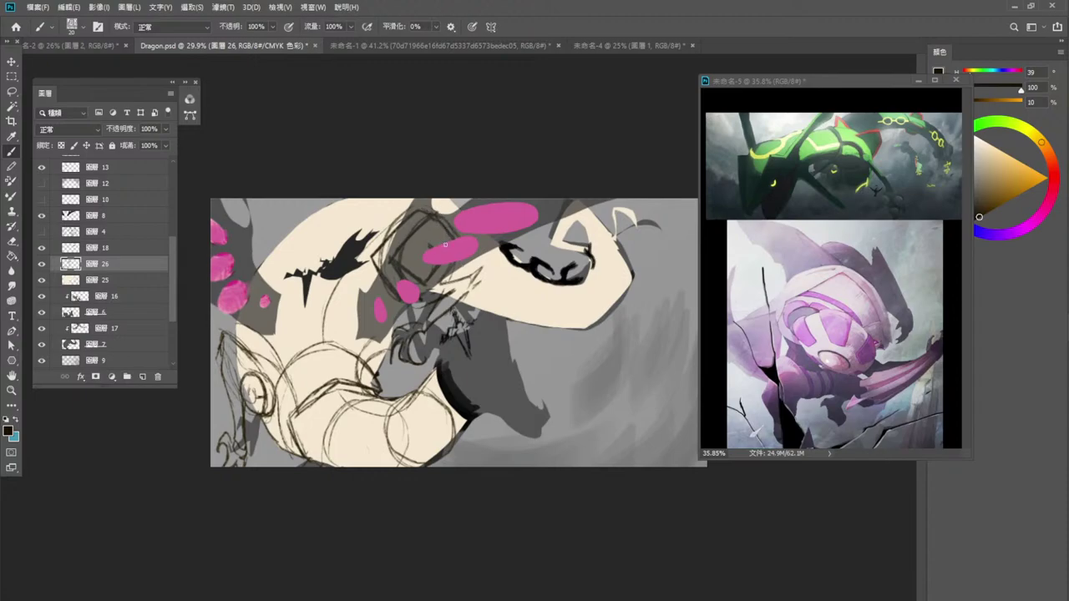
pyautogui.moveTo(422, 231); pyautogui.dragTo(440, 231)
# Rework the small concentric circles on the lower body with darker, angular diamond-like outlines.
pyautogui.moveTo(243, 388)
pyautogui.mouseDown()
pyautogui.moveTo(254, 373)
pyautogui.moveTo(268, 395)
pyautogui.mouseUp()
pyautogui.moveTo(266, 399); pyautogui.dragTo(252, 411)
pyautogui.moveTo(265, 373)
pyautogui.mouseDown()
pyautogui.moveTo(277, 391)
pyautogui.moveTo(260, 417)
pyautogui.mouseUp()
pyautogui.moveTo(258, 372)
pyautogui.mouseDown()
pyautogui.moveTo(282, 396)
pyautogui.moveTo(255, 361)
pyautogui.mouseUp()
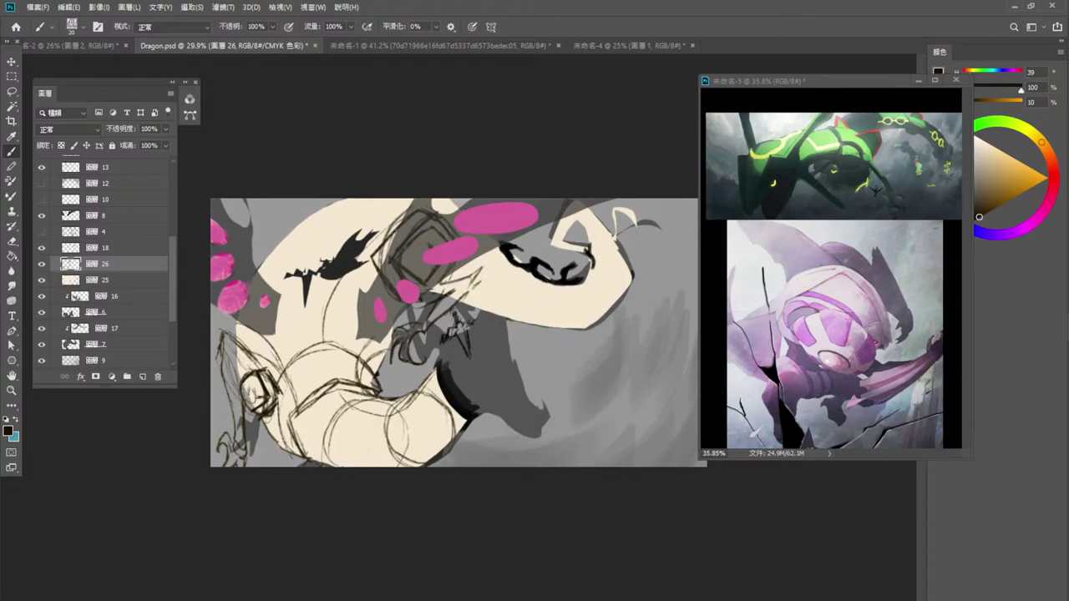
pyautogui.moveTo(241, 396); pyautogui.dragTo(241, 409)
# Sketch curved guide lines over the dark grey shape at the lower body's end, undoing the strokes that miss.
pyautogui.moveTo(436, 353)
pyautogui.mouseDown()
pyautogui.moveTo(499, 424)
pyautogui.moveTo(424, 356)
pyautogui.moveTo(506, 355)
pyautogui.mouseUp()
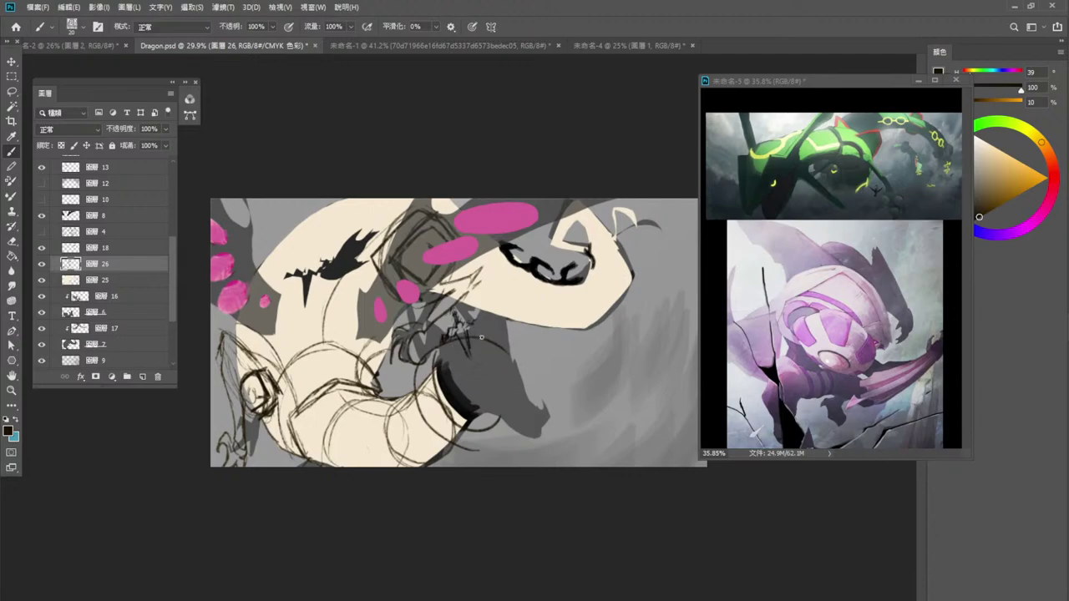
pyautogui.moveTo(428, 342)
pyautogui.mouseDown()
pyautogui.moveTo(420, 367)
pyautogui.moveTo(500, 343)
pyautogui.mouseUp()
pyautogui.hotkey('ctrl', 'z')
pyautogui.moveTo(442, 326)
pyautogui.mouseDown()
pyautogui.moveTo(421, 361)
pyautogui.moveTo(461, 305)
pyautogui.moveTo(516, 304)
pyautogui.moveTo(526, 355)
pyautogui.moveTo(499, 330)
pyautogui.moveTo(509, 359)
pyautogui.moveTo(501, 381)
pyautogui.mouseUp()
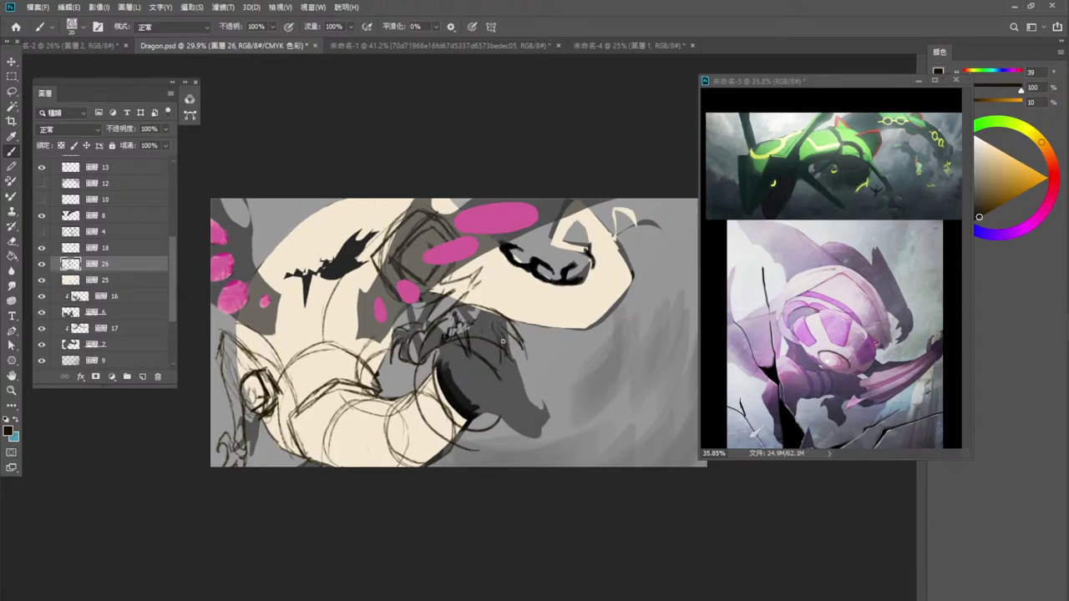
pyautogui.moveTo(493, 319); pyautogui.dragTo(504, 367)
pyautogui.hotkey('ctrl', 'z')
pyautogui.hotkey('ctrl', 'z')
# Outline a round mouth opening over the dark grey shape and add a wider rim around it.
pyautogui.moveTo(435, 367)
pyautogui.mouseDown()
pyautogui.moveTo(459, 336)
pyautogui.moveTo(494, 401)
pyautogui.mouseUp()
pyautogui.moveTo(450, 339)
pyautogui.mouseDown()
pyautogui.moveTo(498, 344)
pyautogui.moveTo(487, 406)
pyautogui.moveTo(436, 365)
pyautogui.moveTo(497, 348)
pyautogui.moveTo(476, 413)
pyautogui.mouseUp()
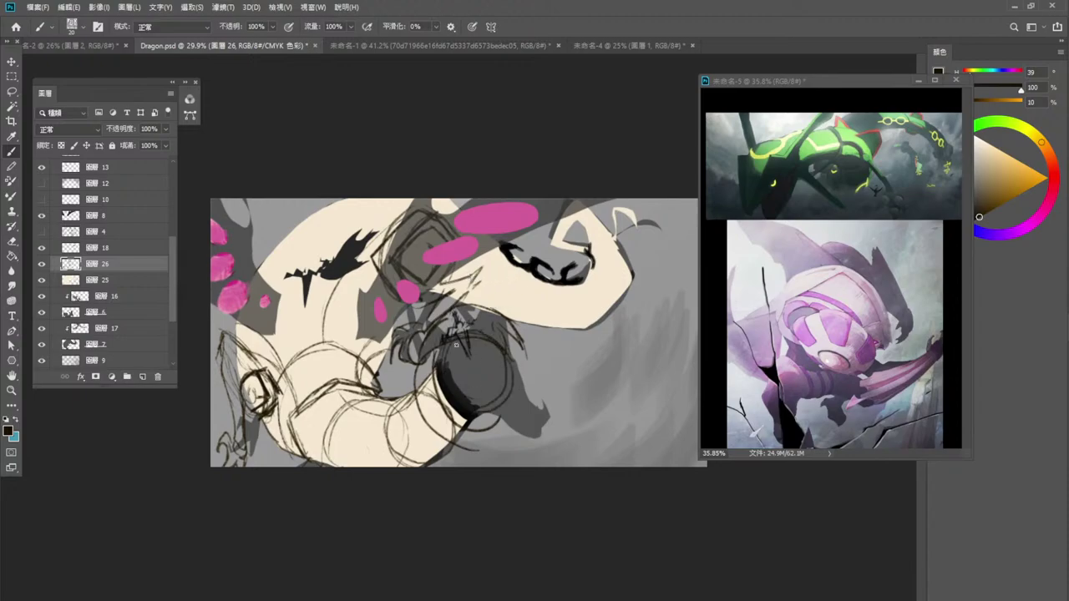
pyautogui.moveTo(413, 365)
pyautogui.mouseDown()
pyautogui.moveTo(444, 413)
pyautogui.moveTo(426, 391)
pyautogui.moveTo(488, 445)
pyautogui.moveTo(512, 429)
pyautogui.mouseUp()
pyautogui.moveTo(434, 316)
pyautogui.mouseDown()
pyautogui.moveTo(491, 317)
pyautogui.moveTo(420, 346)
pyautogui.moveTo(424, 331)
pyautogui.mouseUp()
pyautogui.rightClick(489, 323)
pyautogui.press('Escape')
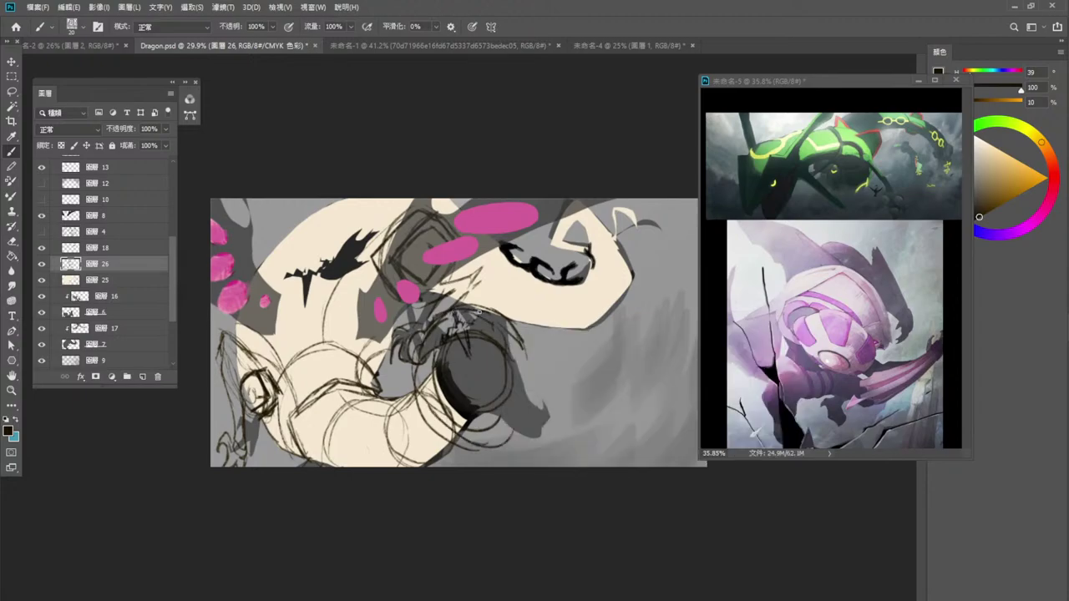
# Sketch the pointed lower jaw beyond the round opening and darken the mouth's rim.
pyautogui.moveTo(529, 392)
pyautogui.mouseDown()
pyautogui.moveTo(529, 424)
pyautogui.moveTo(531, 384)
pyautogui.moveTo(529, 406)
pyautogui.mouseUp()
pyautogui.moveTo(445, 423); pyautogui.dragTo(514, 445)
pyautogui.moveTo(531, 386)
pyautogui.mouseDown()
pyautogui.moveTo(520, 445)
pyautogui.moveTo(502, 440)
pyautogui.moveTo(531, 396)
pyautogui.moveTo(533, 428)
pyautogui.moveTo(493, 451)
pyautogui.mouseUp()
pyautogui.moveTo(498, 381)
pyautogui.mouseDown()
pyautogui.moveTo(494, 426)
pyautogui.moveTo(457, 417)
pyautogui.moveTo(513, 408)
pyautogui.mouseUp()
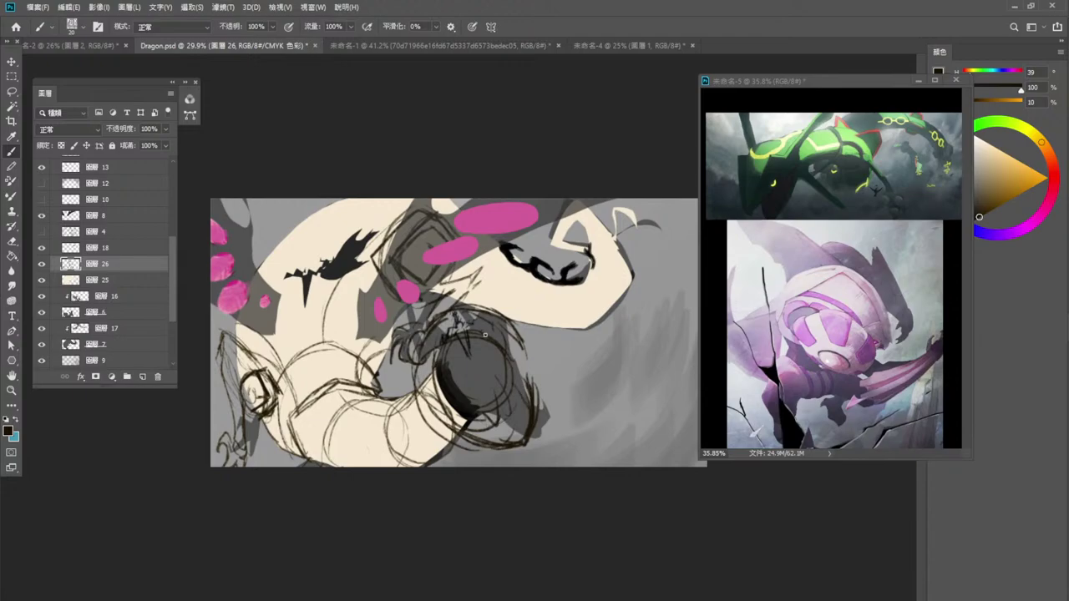
pyautogui.moveTo(485, 335)
pyautogui.mouseDown()
pyautogui.moveTo(489, 364)
pyautogui.moveTo(482, 352)
pyautogui.mouseUp()
pyautogui.moveTo(429, 327); pyautogui.dragTo(418, 409)
pyautogui.moveTo(419, 332); pyautogui.dragTo(414, 401)
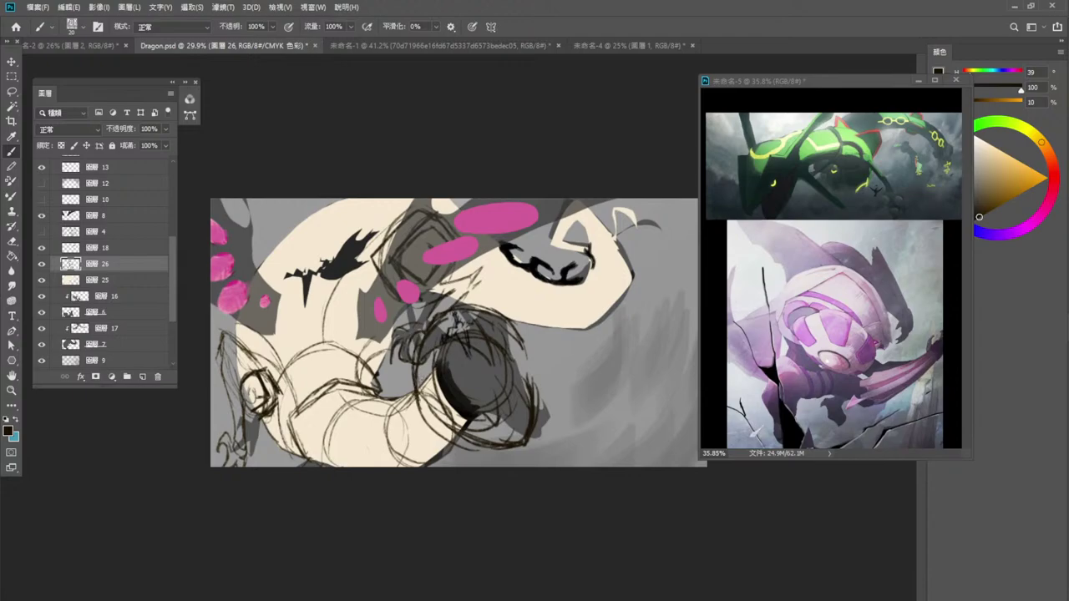
# Sketch the curled claw outline between the cream body and the mouth, with short strokes around it.
pyautogui.moveTo(417, 337)
pyautogui.mouseDown()
pyautogui.moveTo(378, 371)
pyautogui.moveTo(380, 386)
pyautogui.moveTo(406, 372)
pyautogui.moveTo(378, 377)
pyautogui.mouseUp()
pyautogui.moveTo(377, 353); pyautogui.dragTo(393, 392)
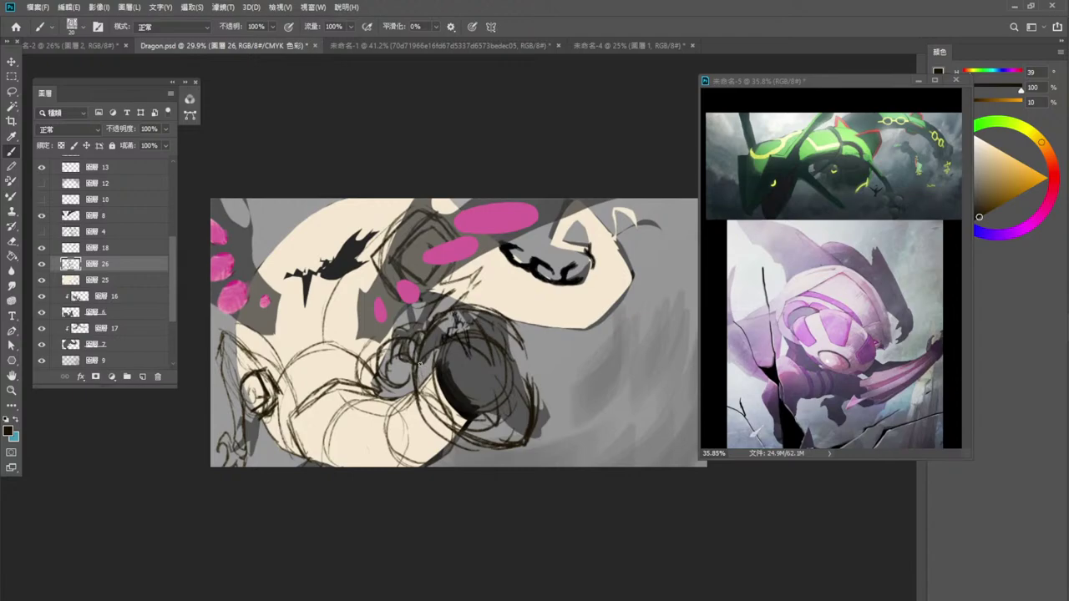
pyautogui.moveTo(410, 371)
pyautogui.mouseDown()
pyautogui.moveTo(417, 398)
pyautogui.moveTo(427, 378)
pyautogui.moveTo(426, 387)
pyautogui.mouseUp()
pyautogui.moveTo(509, 323); pyautogui.dragTo(528, 332)
pyautogui.moveTo(398, 408); pyautogui.dragTo(415, 381)
pyautogui.moveTo(469, 305)
pyautogui.mouseDown()
pyautogui.moveTo(481, 296)
pyautogui.moveTo(505, 304)
pyautogui.mouseUp()
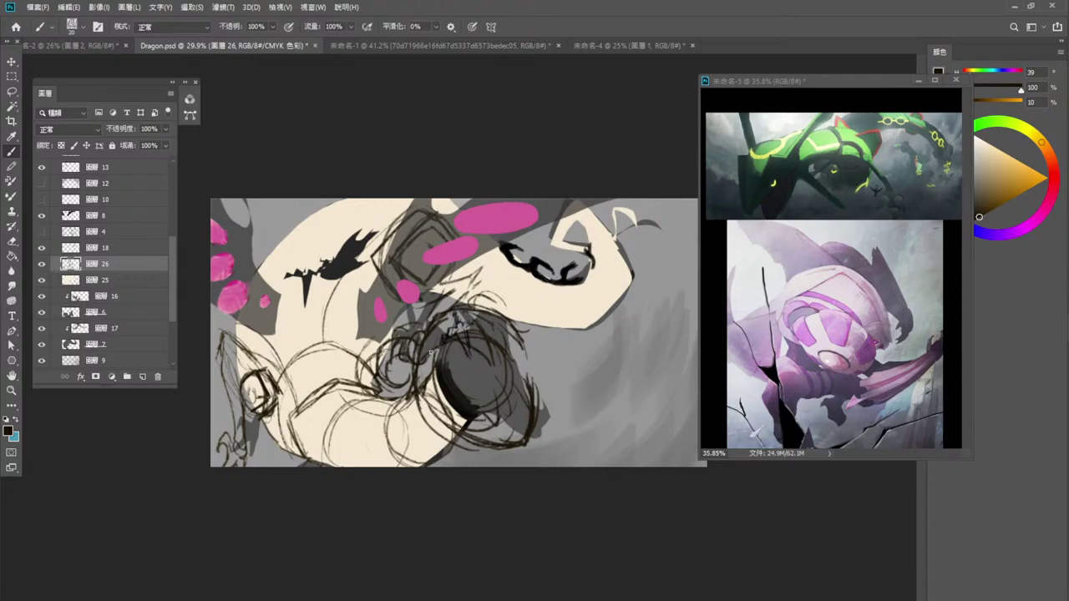
# Darken the mouth rim beside the claw and the outer edge of the lower jaw.
pyautogui.moveTo(426, 343); pyautogui.dragTo(489, 334)
pyautogui.moveTo(420, 349); pyautogui.dragTo(423, 366)
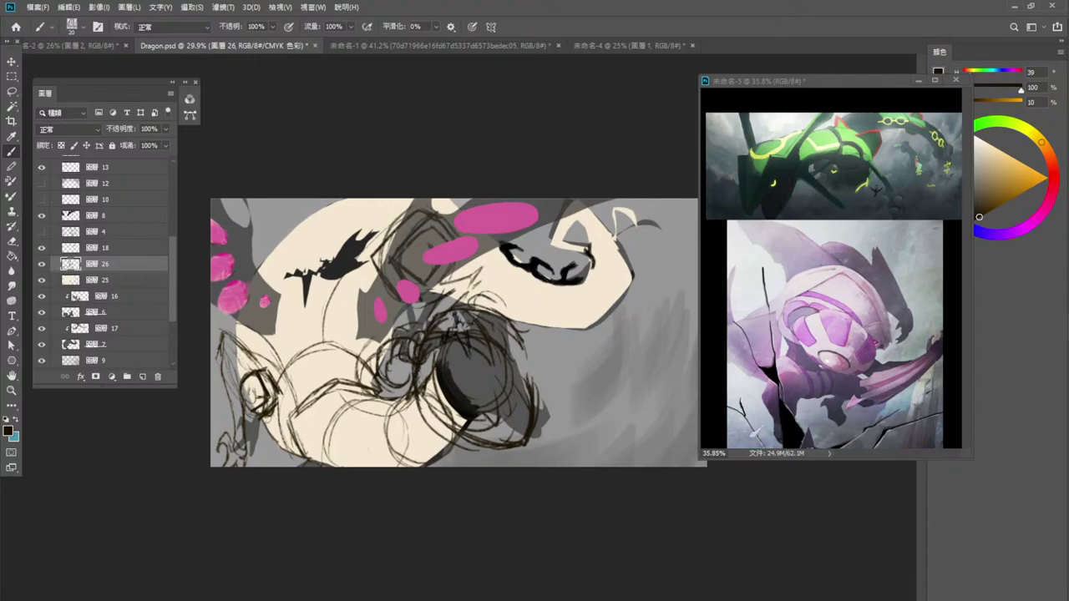
pyautogui.moveTo(421, 359)
pyautogui.mouseDown()
pyautogui.moveTo(424, 413)
pyautogui.moveTo(435, 416)
pyautogui.moveTo(434, 368)
pyautogui.mouseUp()
pyautogui.moveTo(434, 414)
pyautogui.mouseDown()
pyautogui.moveTo(436, 377)
pyautogui.moveTo(433, 418)
pyautogui.moveTo(440, 382)
pyautogui.moveTo(442, 431)
pyautogui.moveTo(466, 435)
pyautogui.mouseUp()
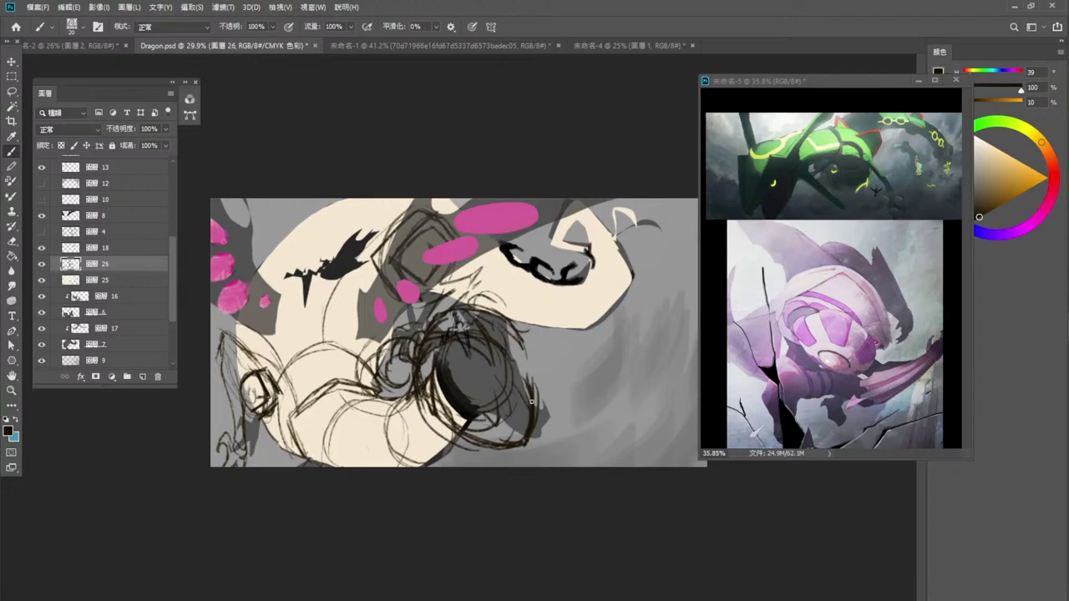
pyautogui.moveTo(531, 401)
pyautogui.mouseDown()
pyautogui.moveTo(546, 426)
pyautogui.moveTo(504, 425)
pyautogui.moveTo(516, 406)
pyautogui.moveTo(522, 427)
pyautogui.mouseUp()
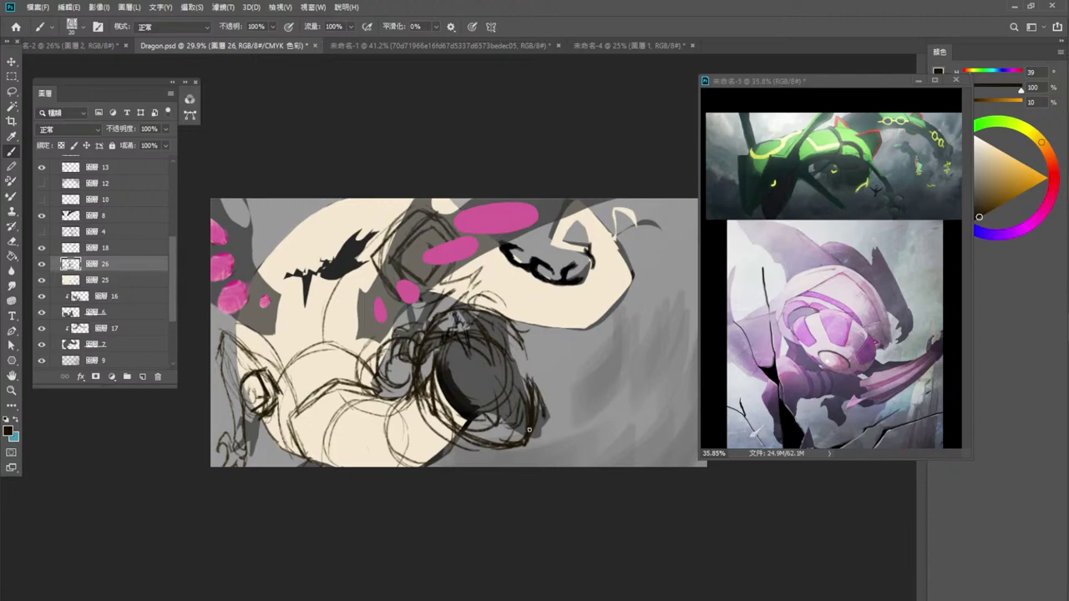
# Lasso the sketch lines crossing the lower part of the mouth opening and cut them out.
pyautogui.click(13, 91)
pyautogui.moveTo(514, 384)
pyautogui.mouseDown()
pyautogui.moveTo(485, 380)
pyautogui.moveTo(511, 380)
pyautogui.mouseUp()
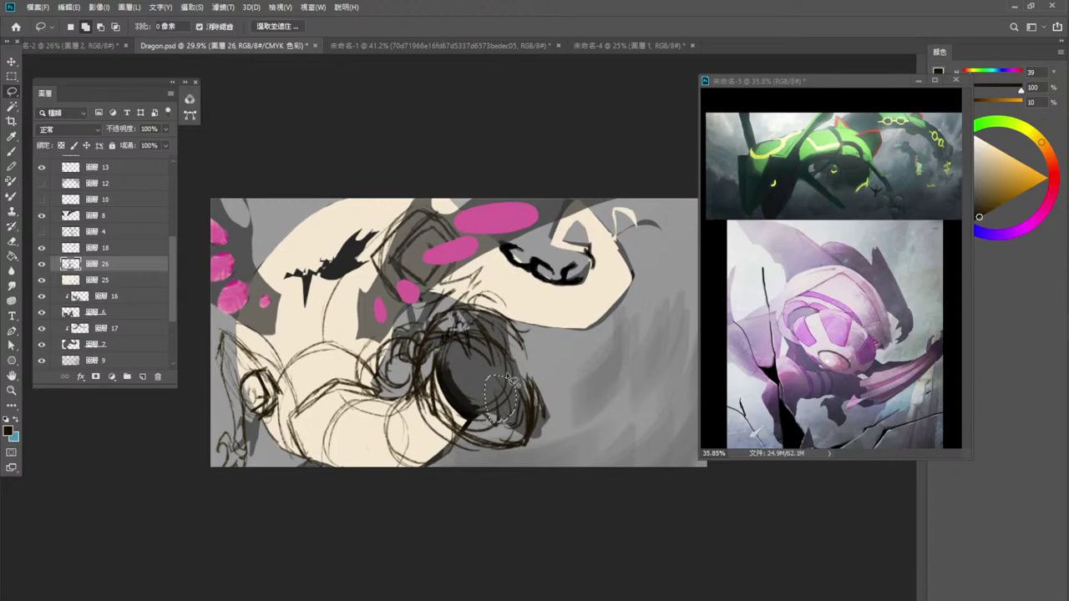
pyautogui.hotkey('ctrl', 'x')
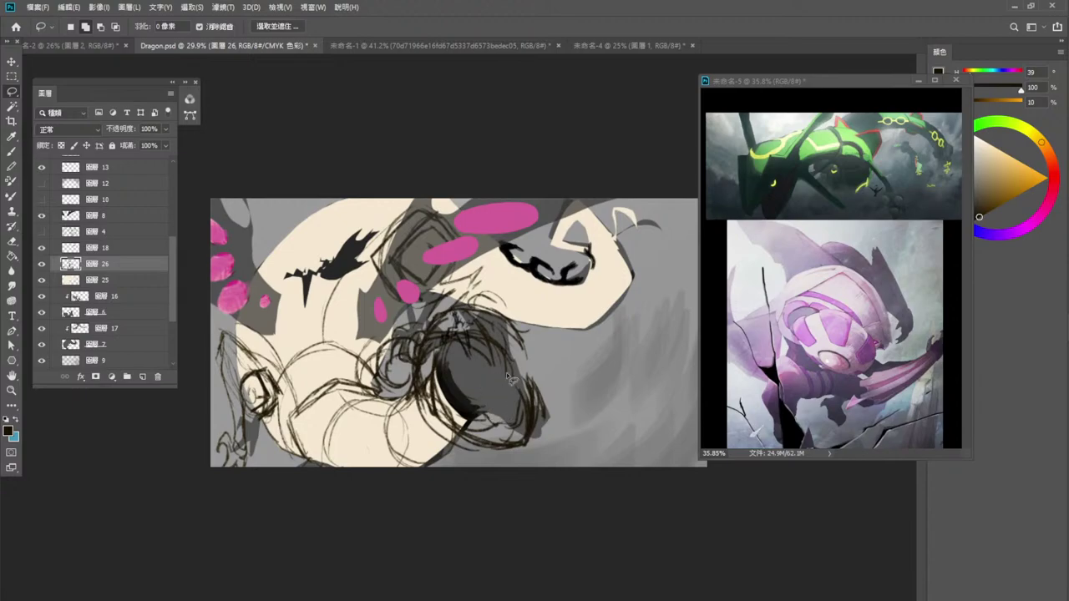
# Sketch a curling forked tongue coming out of the mouth over the lower jaw.
pyautogui.click(13, 152)
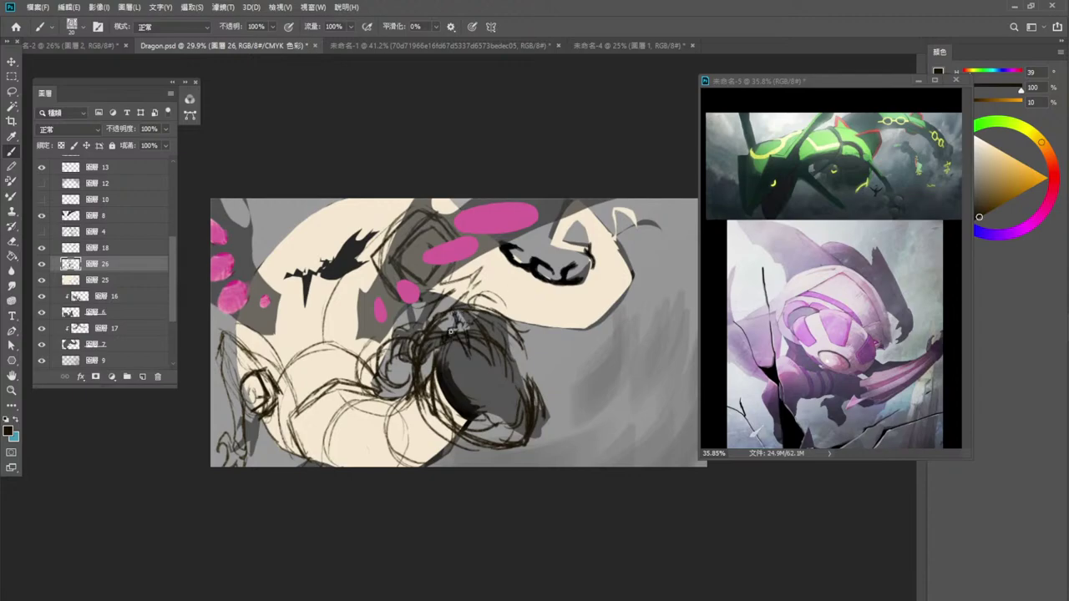
pyautogui.moveTo(408, 374); pyautogui.dragTo(415, 349)
pyautogui.moveTo(455, 334)
pyautogui.mouseDown()
pyautogui.moveTo(500, 345)
pyautogui.moveTo(496, 316)
pyautogui.mouseUp()
pyautogui.moveTo(436, 409)
pyautogui.mouseDown()
pyautogui.moveTo(457, 430)
pyautogui.moveTo(482, 372)
pyautogui.moveTo(501, 413)
pyautogui.moveTo(480, 376)
pyautogui.moveTo(516, 376)
pyautogui.moveTo(488, 371)
pyautogui.moveTo(509, 368)
pyautogui.moveTo(524, 341)
pyautogui.moveTo(551, 349)
pyautogui.moveTo(531, 347)
pyautogui.moveTo(503, 381)
pyautogui.moveTo(504, 417)
pyautogui.moveTo(489, 412)
pyautogui.moveTo(510, 400)
pyautogui.moveTo(483, 396)
pyautogui.moveTo(501, 405)
pyautogui.moveTo(480, 382)
pyautogui.moveTo(474, 402)
pyautogui.moveTo(532, 347)
pyautogui.mouseUp()
pyautogui.hotkey('ctrl', 'z')
pyautogui.hotkey('ctrl', 'z')
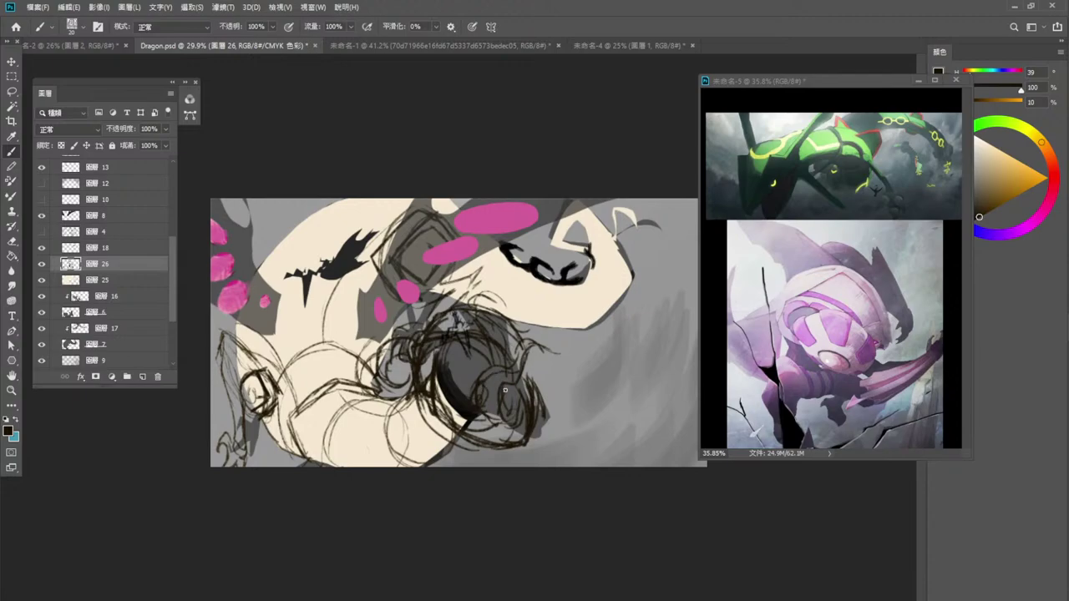
pyautogui.moveTo(505, 390)
pyautogui.mouseDown()
pyautogui.moveTo(496, 423)
pyautogui.moveTo(526, 412)
pyautogui.moveTo(523, 390)
pyautogui.moveTo(538, 402)
pyautogui.mouseUp()
# Lasso the stray sketch lines in the upper part of the mouth and remove them.
pyautogui.click(11, 91)
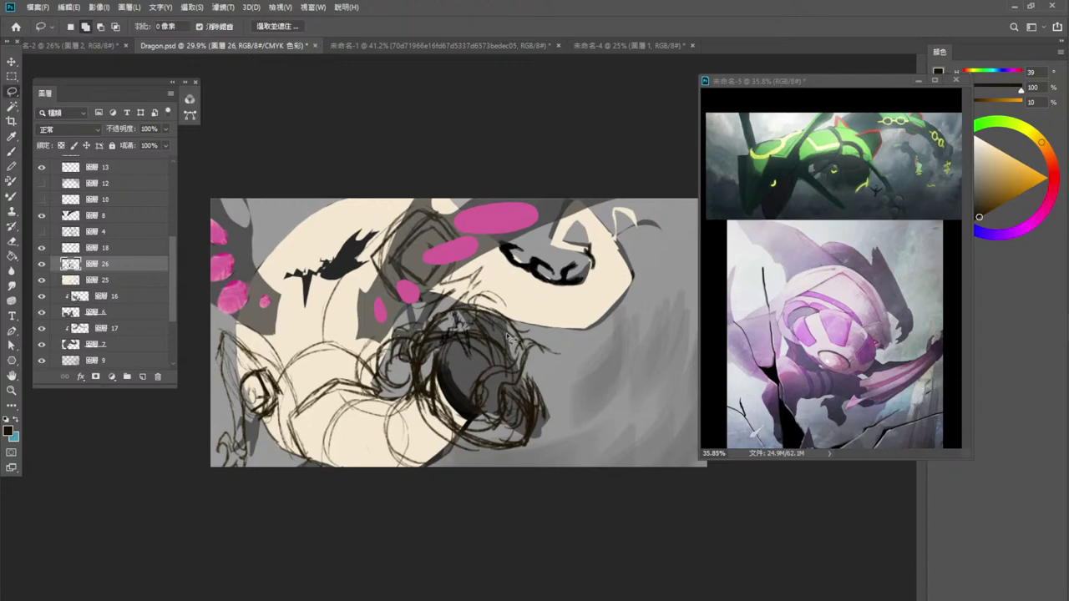
pyautogui.moveTo(446, 334)
pyautogui.mouseDown()
pyautogui.moveTo(492, 358)
pyautogui.moveTo(452, 317)
pyautogui.mouseUp()
pyautogui.hotkey('ctrl', 'd')
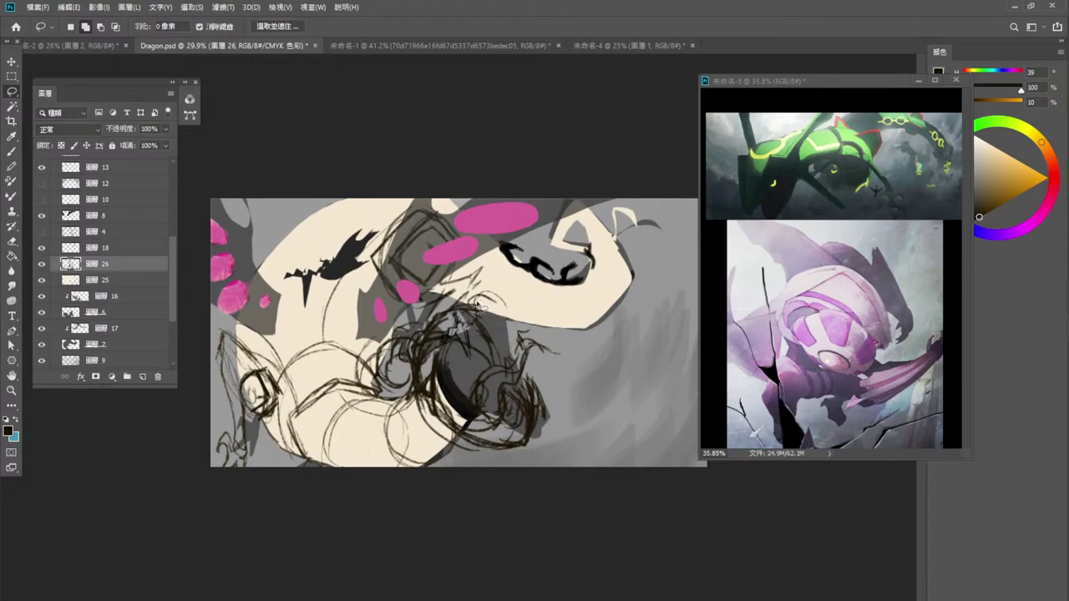
# Redraw the upper mouth's inner edge and add section curves across the lower cream body.
pyautogui.click(13, 152)
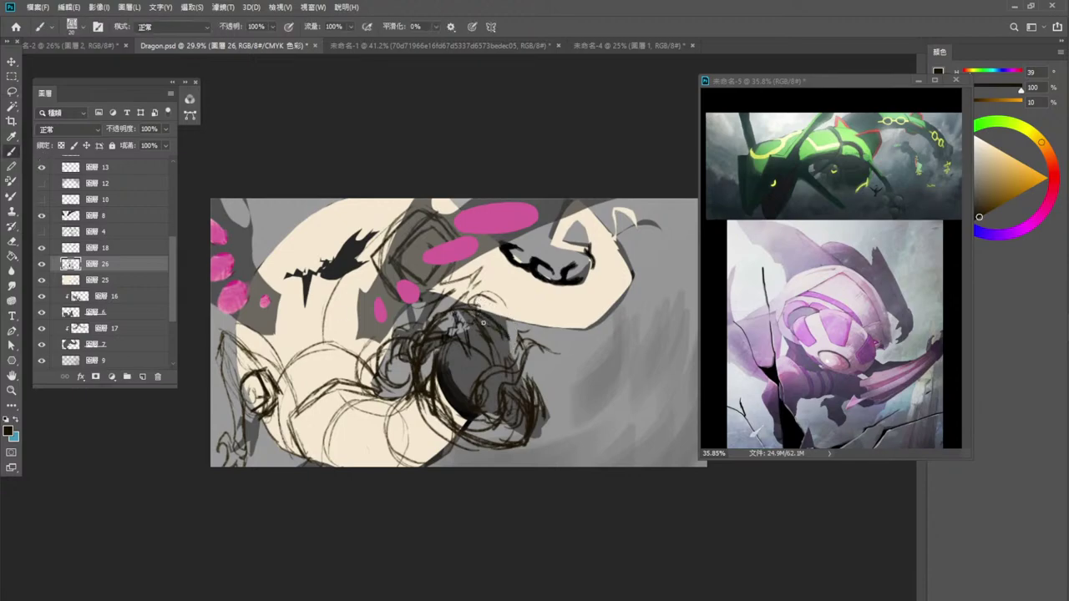
pyautogui.moveTo(496, 338); pyautogui.dragTo(513, 362)
pyautogui.moveTo(338, 427); pyautogui.dragTo(330, 466)
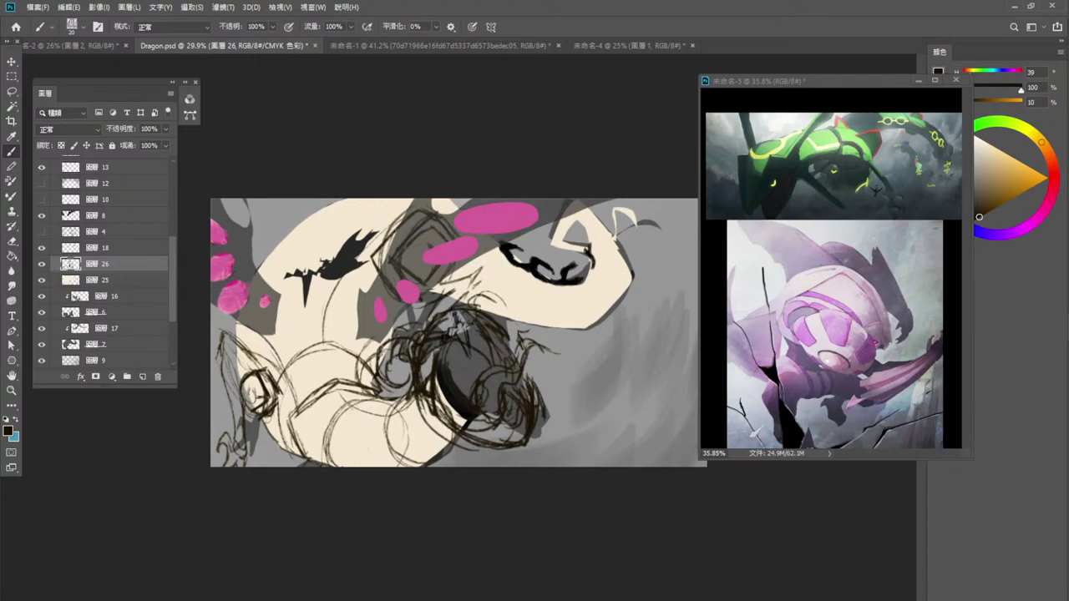
pyautogui.moveTo(401, 402); pyautogui.dragTo(413, 456)
pyautogui.hotkey('ctrl', 'z')
pyautogui.hotkey('ctrl', 'z')
pyautogui.moveTo(408, 403); pyautogui.dragTo(404, 457)
pyautogui.moveTo(239, 327)
pyautogui.mouseDown()
pyautogui.moveTo(274, 342)
pyautogui.moveTo(292, 400)
pyautogui.moveTo(288, 421)
pyautogui.moveTo(282, 374)
pyautogui.moveTo(281, 418)
pyautogui.mouseUp()
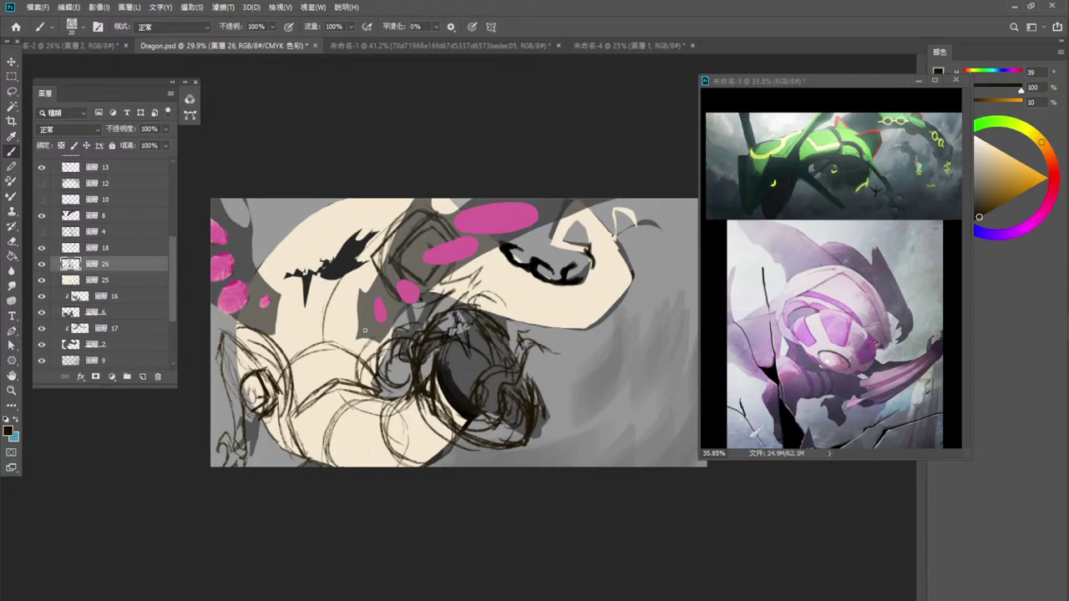
# Sketch a curved contour line on the cream upper body below the black mark, undoing the unwanted strokes.
pyautogui.moveTo(364, 331); pyautogui.dragTo(355, 367)
pyautogui.hotkey('ctrl', 'z')
pyautogui.moveTo(318, 295); pyautogui.dragTo(323, 346)
pyautogui.hotkey('ctrl', 'z')
pyautogui.moveTo(314, 300); pyautogui.dragTo(321, 342)
pyautogui.moveTo(325, 277)
pyautogui.mouseDown()
pyautogui.moveTo(325, 302)
pyautogui.moveTo(334, 281)
pyautogui.mouseUp()
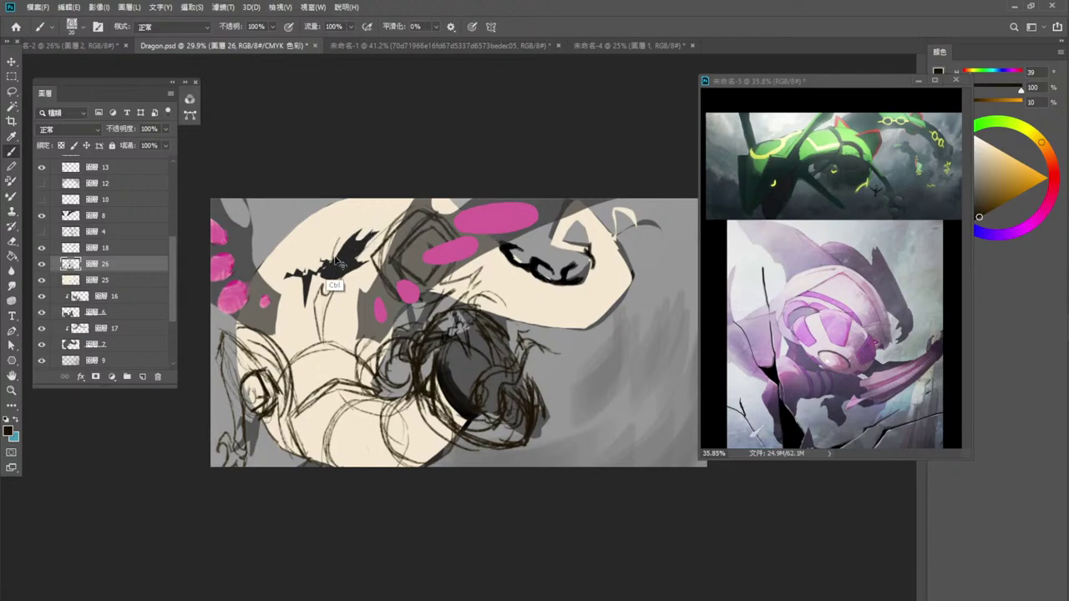
pyautogui.moveTo(335, 255)
pyautogui.mouseDown()
pyautogui.moveTo(320, 229)
pyautogui.moveTo(327, 310)
pyautogui.mouseUp()
pyautogui.hotkey('ctrl', 'z')
pyautogui.hotkey('ctrl', 'z')
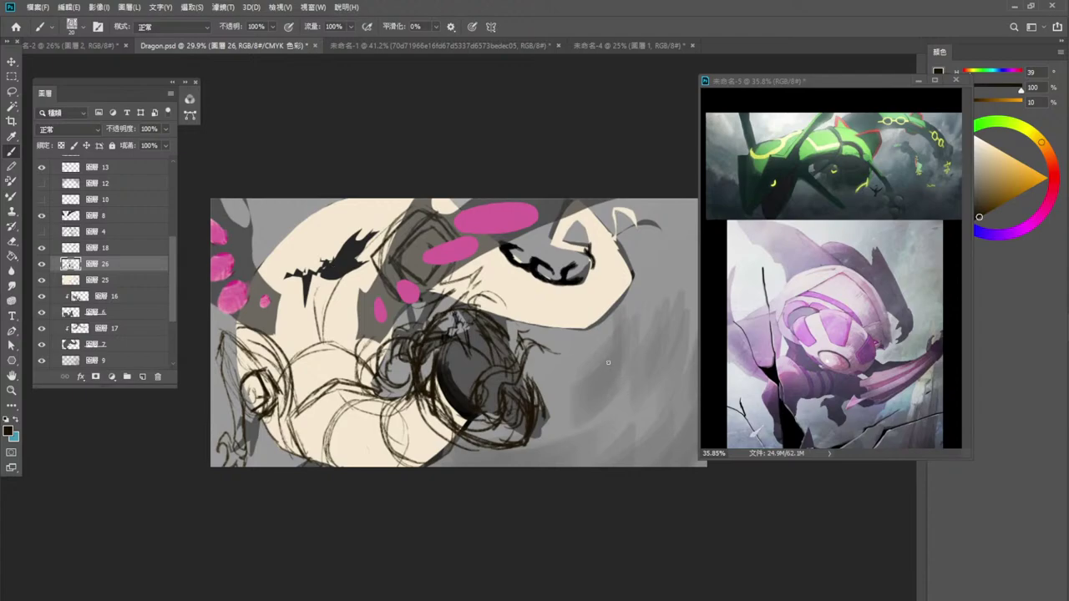
# On layer 25, sample the body's cream (H 40, S 15, B 97) and fill a lassoed area of the jaws with it.
pyautogui.click(15, 64)
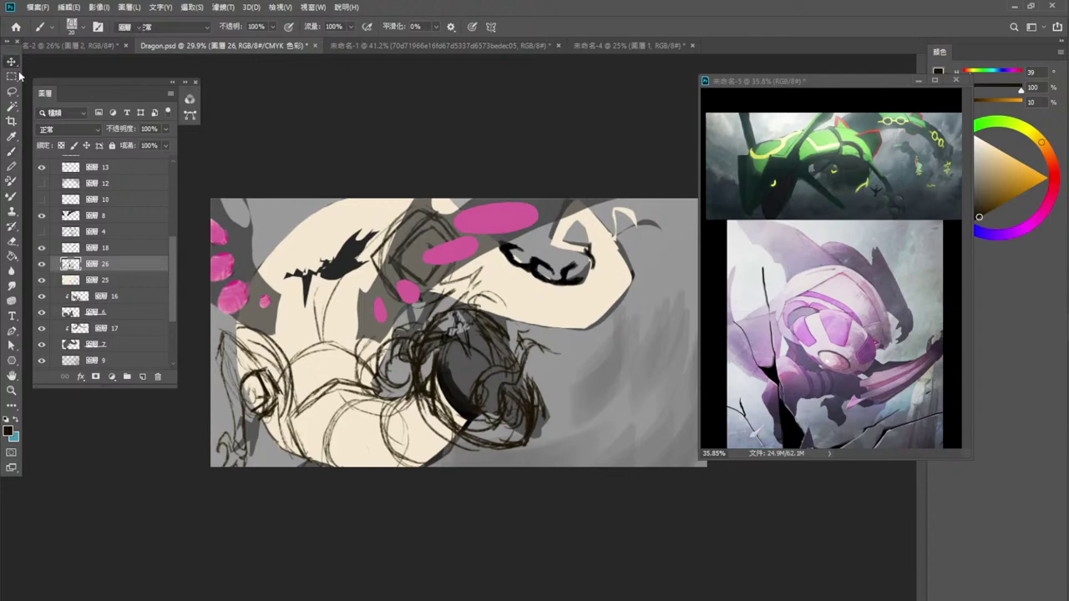
pyautogui.click(109, 284)
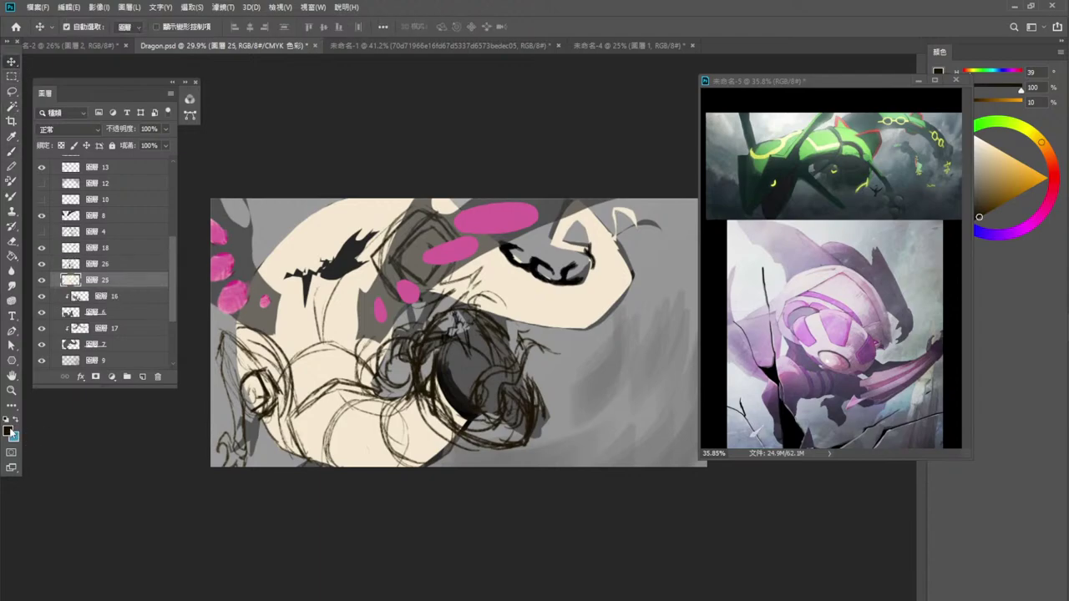
pyautogui.press('i')
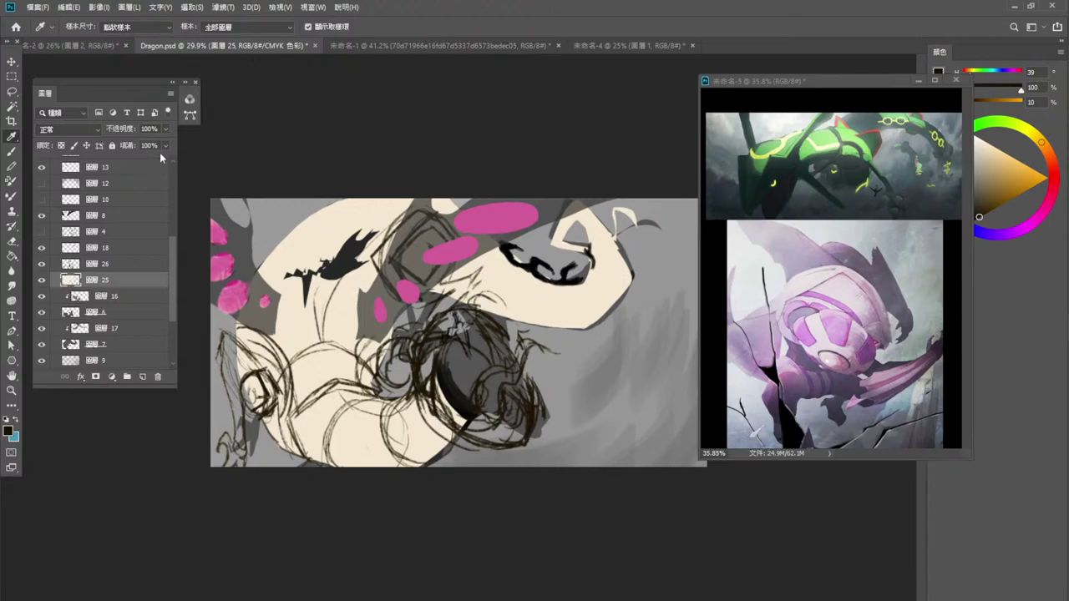
pyautogui.click(353, 308)
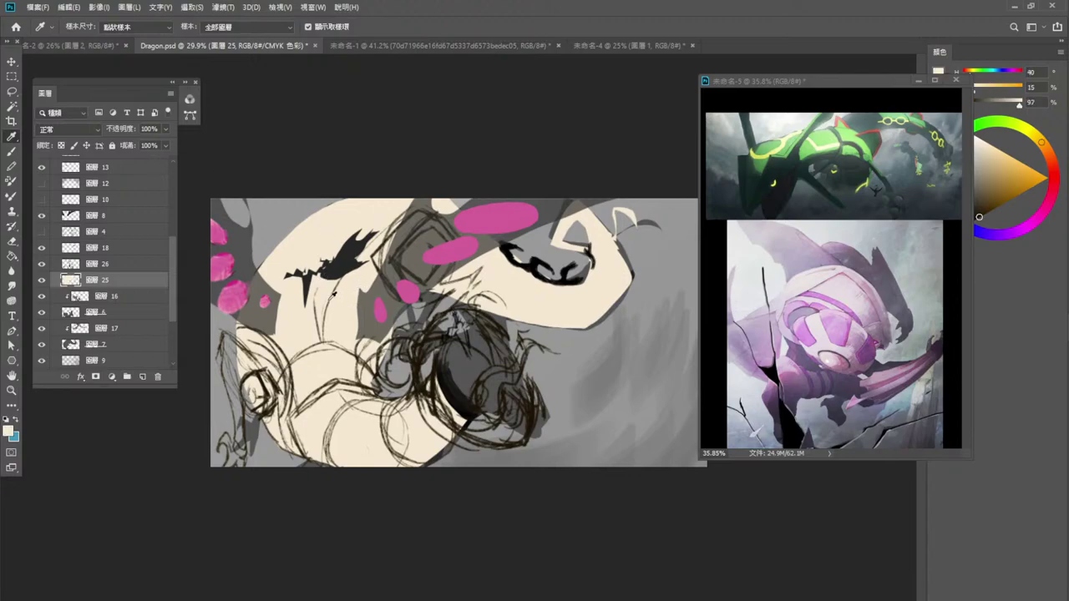
pyautogui.click(15, 149)
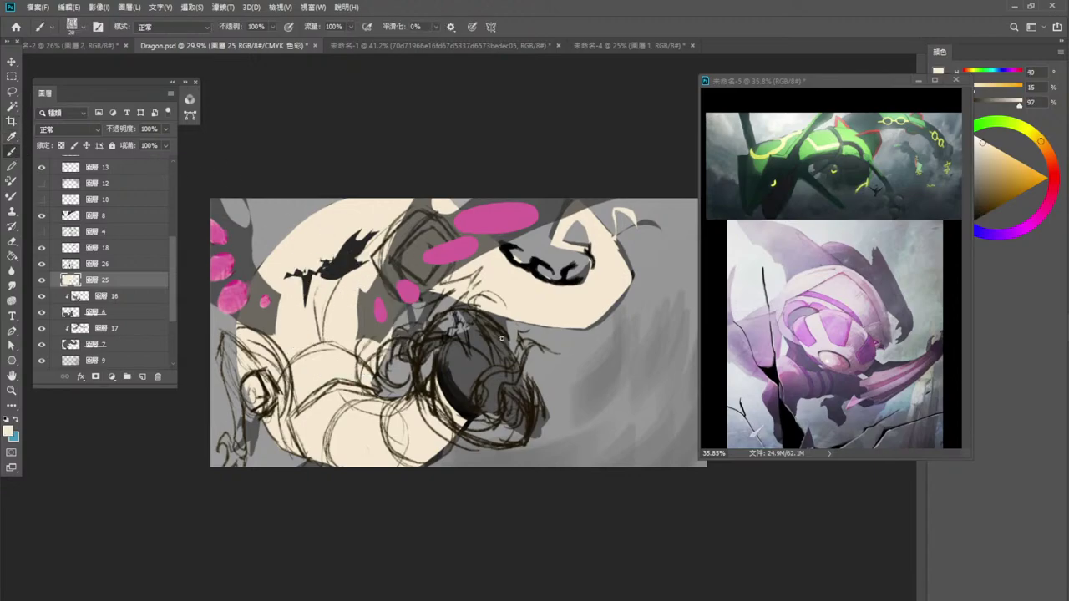
pyautogui.press('l')
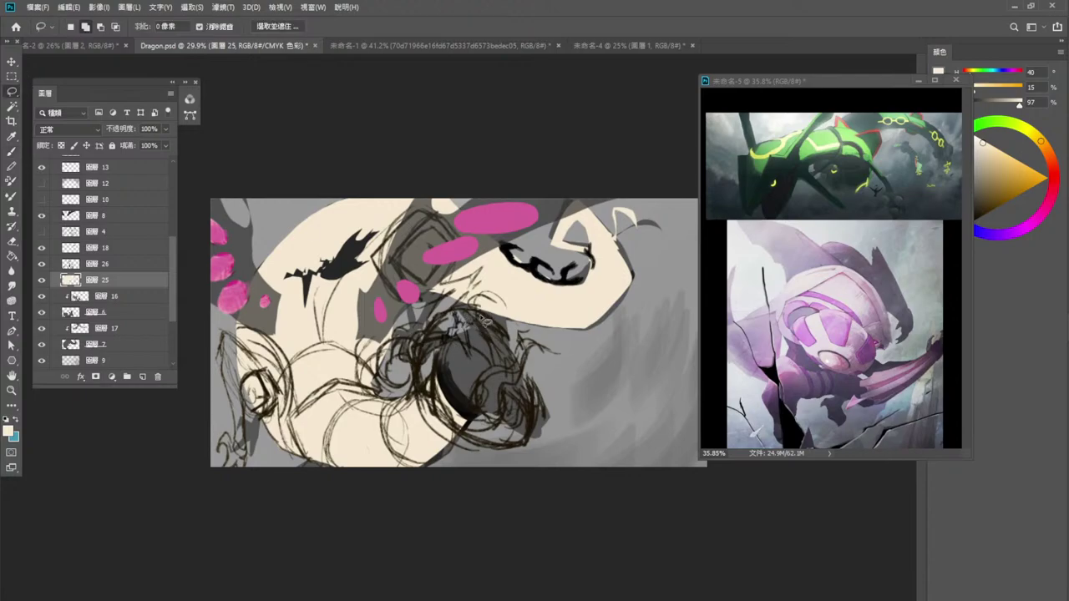
pyautogui.moveTo(449, 317)
pyautogui.mouseDown()
pyautogui.moveTo(422, 346)
pyautogui.moveTo(419, 387)
pyautogui.moveTo(464, 441)
pyautogui.moveTo(523, 449)
pyautogui.moveTo(533, 394)
pyautogui.moveTo(529, 426)
pyautogui.moveTo(513, 398)
pyautogui.moveTo(516, 435)
pyautogui.moveTo(471, 433)
pyautogui.moveTo(449, 418)
pyautogui.moveTo(447, 343)
pyautogui.moveTo(483, 363)
pyautogui.moveTo(466, 330)
pyautogui.moveTo(506, 341)
pyautogui.moveTo(482, 320)
pyautogui.moveTo(490, 357)
pyautogui.moveTo(470, 320)
pyautogui.moveTo(486, 359)
pyautogui.moveTo(457, 316)
pyautogui.mouseUp()
pyautogui.hotkey('alt', 'BackSpace')
pyautogui.hotkey('ctrl', 'd')
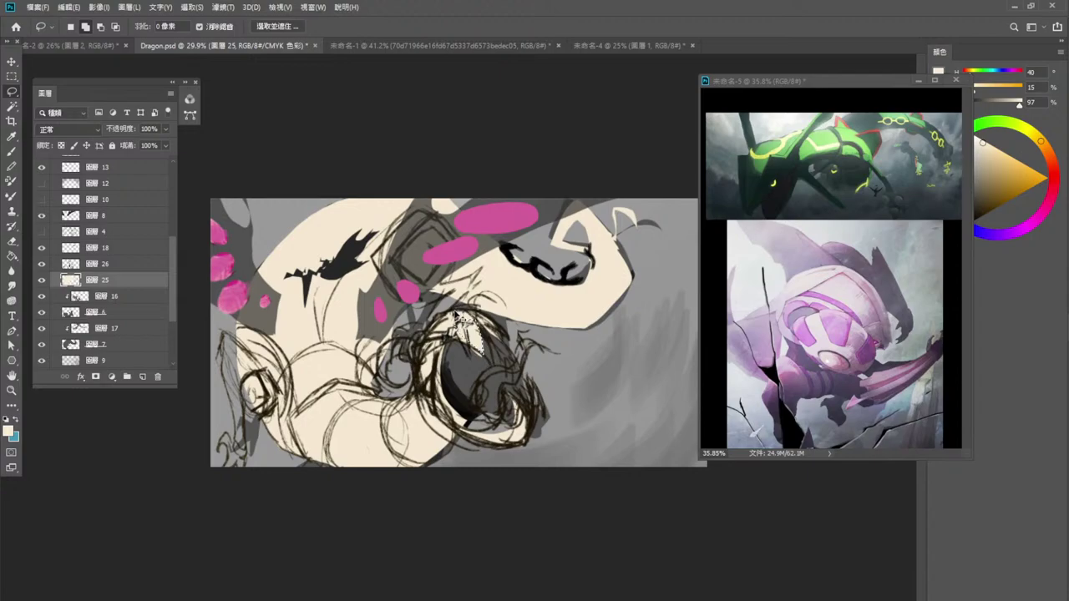
# Lasso the upper fangs and the lower jaw's outer tip and fill them with cream.
pyautogui.hotkey('ctrl', 'd')
pyautogui.moveTo(488, 367); pyautogui.dragTo(454, 362)
pyautogui.hotkey('ctrl', 'd')
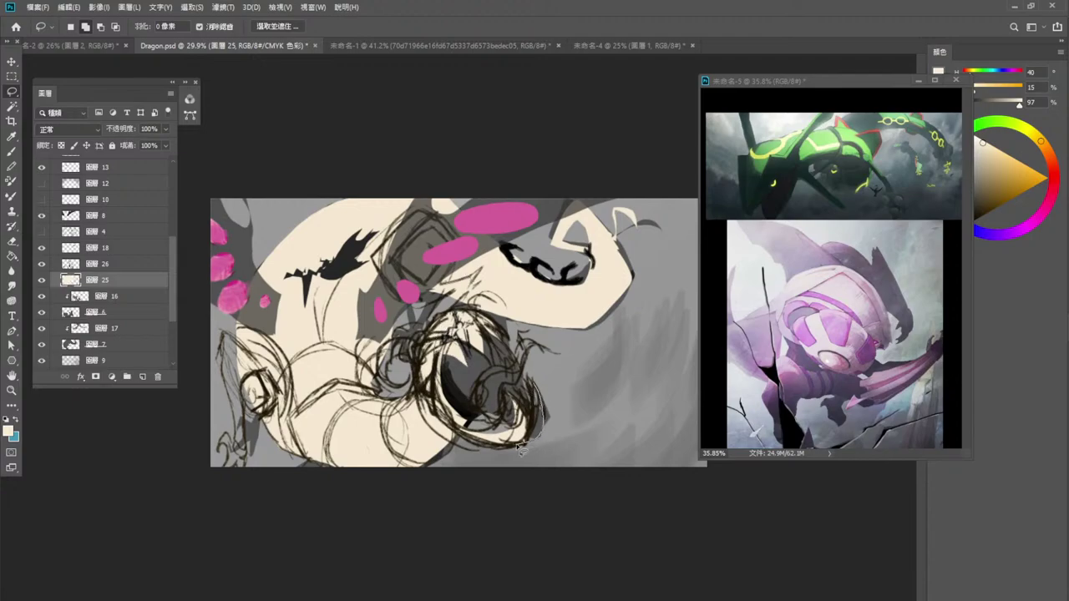
pyautogui.moveTo(523, 429)
pyautogui.mouseDown()
pyautogui.moveTo(541, 417)
pyautogui.moveTo(543, 394)
pyautogui.moveTo(523, 438)
pyautogui.mouseUp()
pyautogui.hotkey('alt', 'BackSpace')
pyautogui.hotkey('ctrl', 'd')
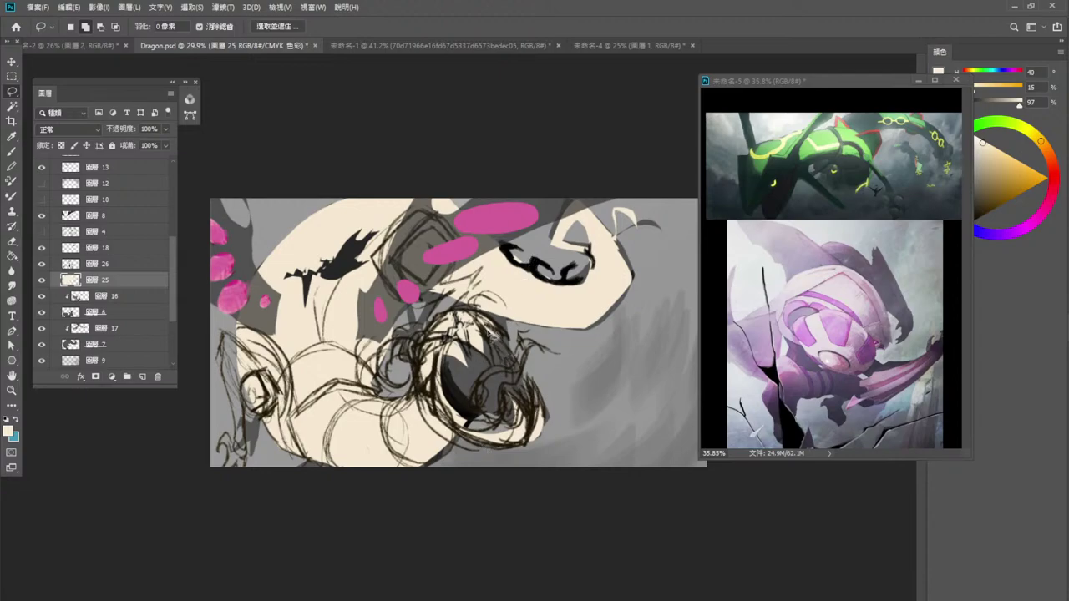
pyautogui.moveTo(491, 336)
pyautogui.mouseDown()
pyautogui.moveTo(541, 414)
pyautogui.moveTo(497, 322)
pyautogui.moveTo(489, 343)
pyautogui.moveTo(510, 359)
pyautogui.moveTo(537, 416)
pyautogui.moveTo(488, 333)
pyautogui.mouseUp()
pyautogui.hotkey('alt', 'Delete')
pyautogui.hotkey('ctrl', 'd')
pyautogui.moveTo(434, 334)
pyautogui.mouseDown()
pyautogui.moveTo(415, 355)
pyautogui.moveTo(418, 392)
pyautogui.moveTo(436, 342)
pyautogui.mouseUp()
pyautogui.moveTo(425, 160); pyautogui.dragTo(413, 188)
pyautogui.hotkey('ctrl', 'd')
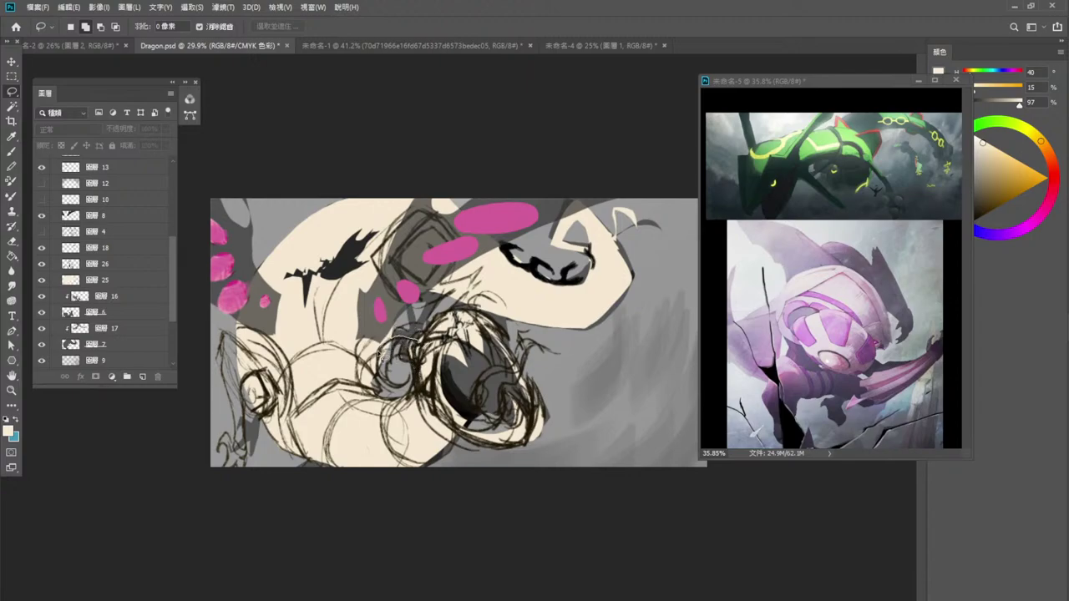
# Add a new layer below layer 25 and fill the lassoed claw beside the mouth with cream.
pyautogui.click(120, 286)
pyautogui.click(123, 296)
pyautogui.click(143, 377)
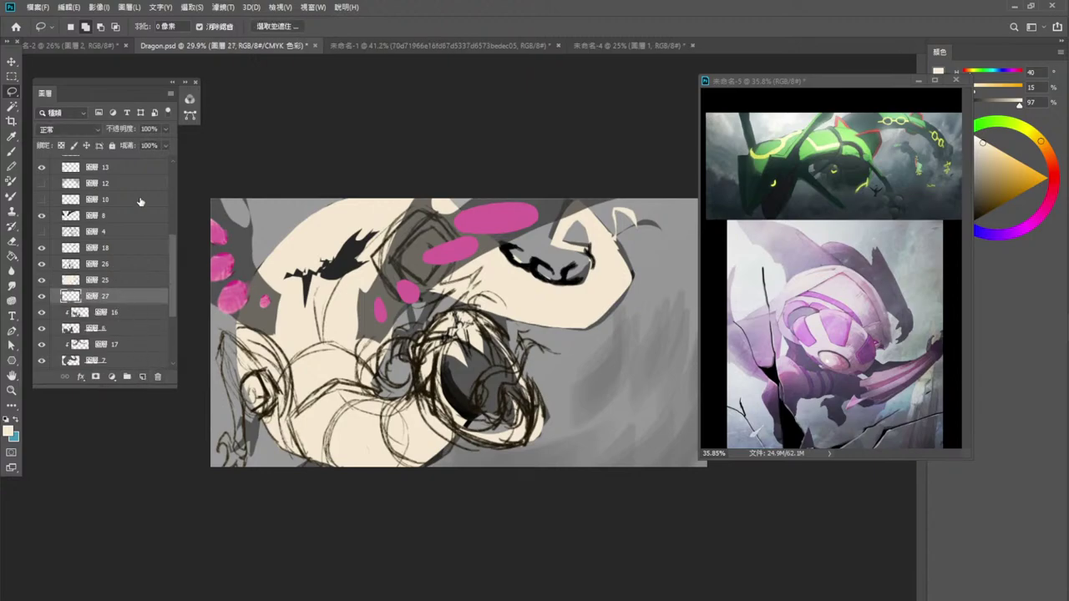
pyautogui.moveTo(416, 340)
pyautogui.mouseDown()
pyautogui.moveTo(375, 359)
pyautogui.moveTo(398, 391)
pyautogui.moveTo(414, 389)
pyautogui.moveTo(394, 382)
pyautogui.moveTo(395, 363)
pyautogui.moveTo(419, 361)
pyautogui.moveTo(399, 342)
pyautogui.moveTo(379, 377)
pyautogui.moveTo(394, 389)
pyautogui.moveTo(415, 380)
pyautogui.moveTo(395, 384)
pyautogui.moveTo(390, 372)
pyautogui.moveTo(401, 358)
pyautogui.moveTo(416, 360)
pyautogui.moveTo(420, 340)
pyautogui.moveTo(396, 362)
pyautogui.moveTo(420, 340)
pyautogui.mouseUp()
pyautogui.hotkey('ctrl', 'd')
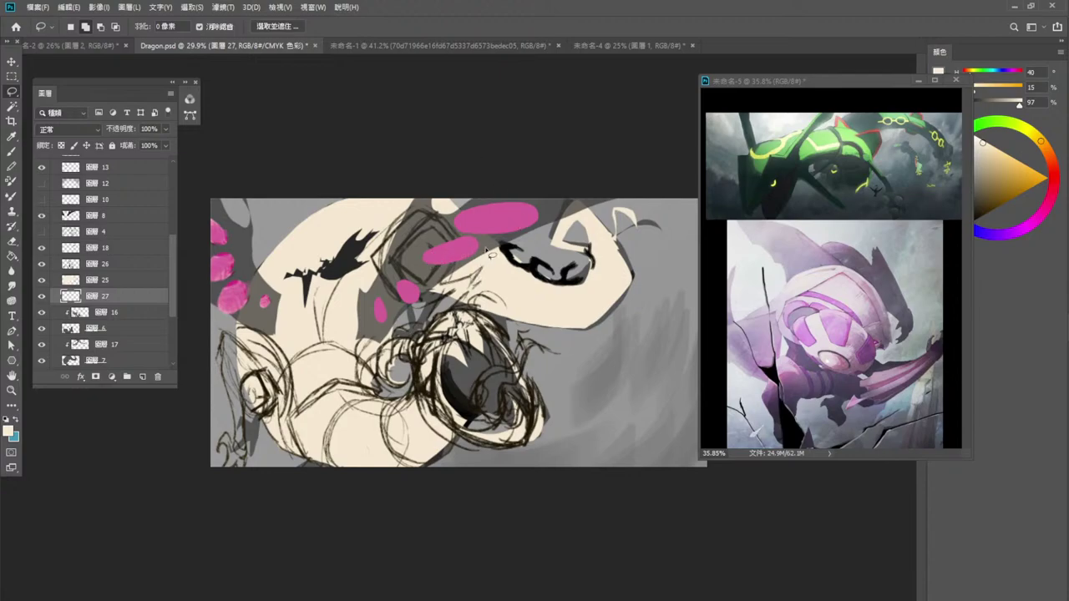
pyautogui.click(14, 152)
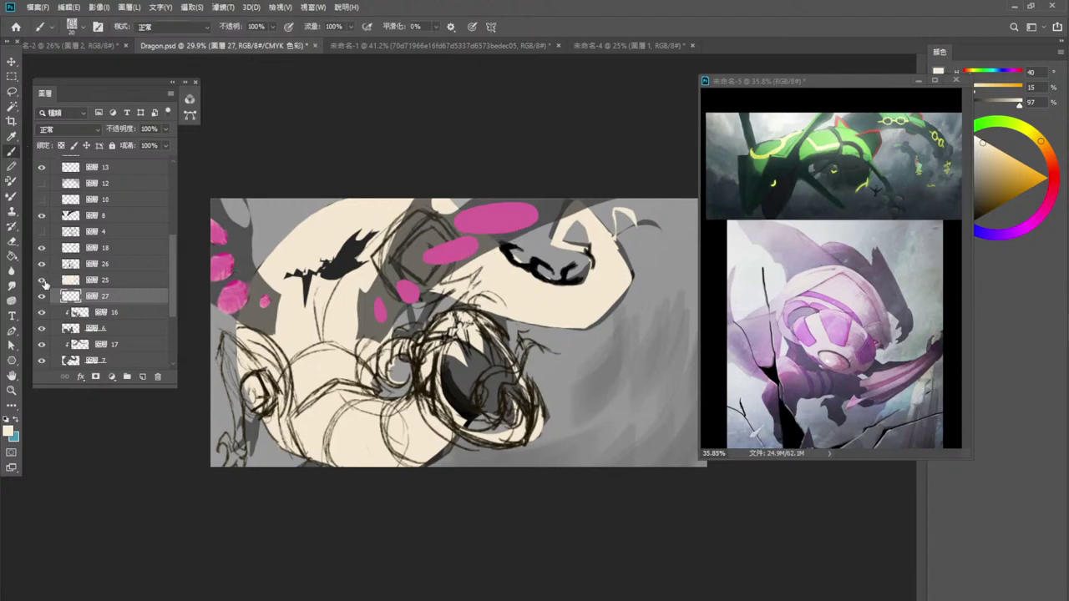
# Compare the artwork with layers 25 and 26 shown and hidden to check what each one holds.
pyautogui.click(43, 281)
pyautogui.click(43, 281)
pyautogui.click(43, 281)
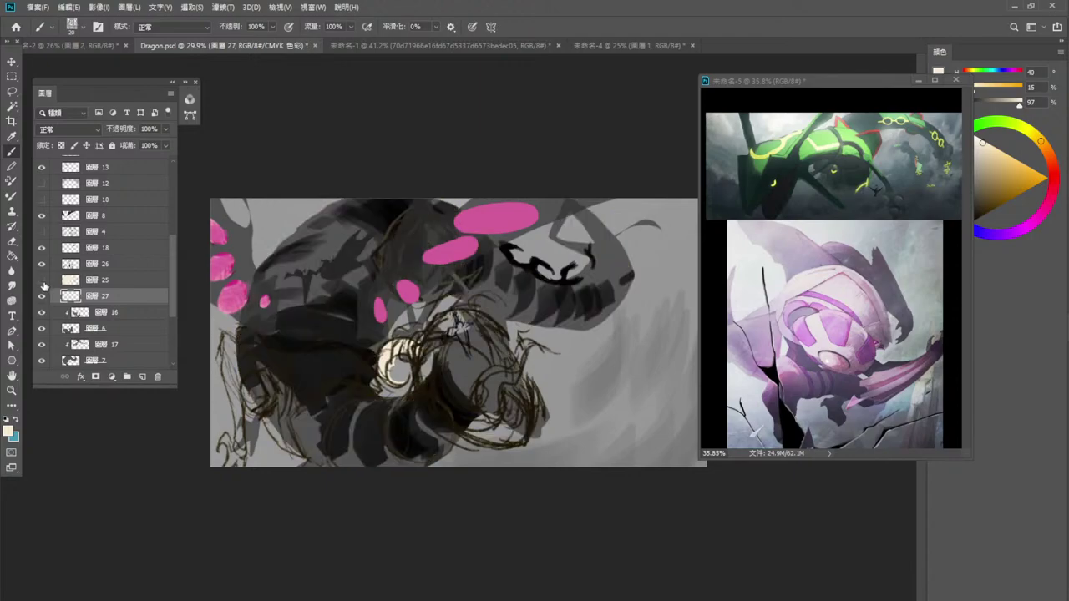
pyautogui.click(43, 280)
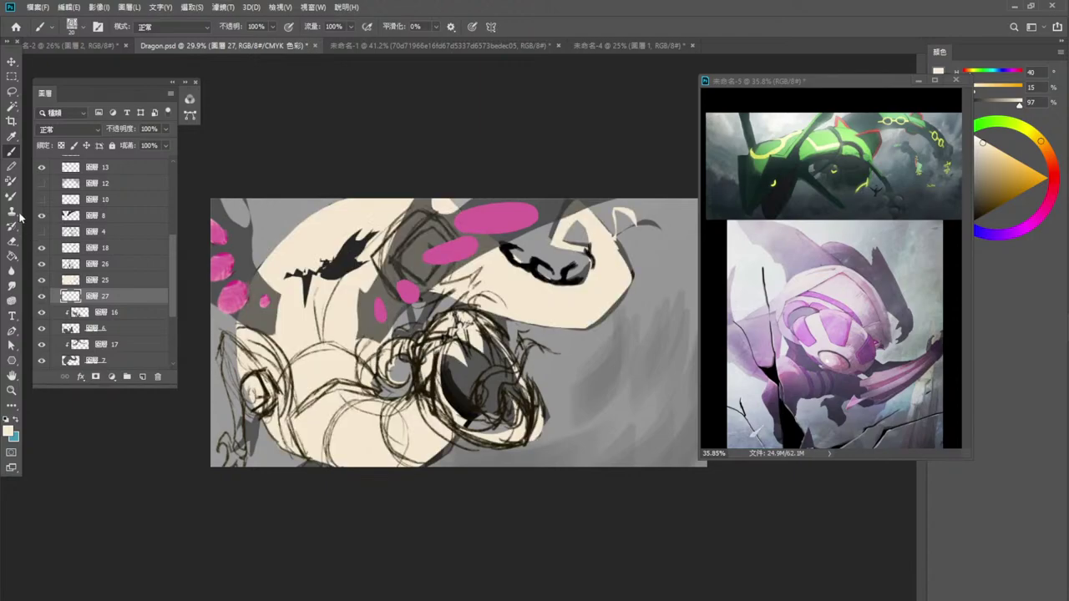
pyautogui.click(42, 280)
pyautogui.click(42, 281)
pyautogui.click(57, 263)
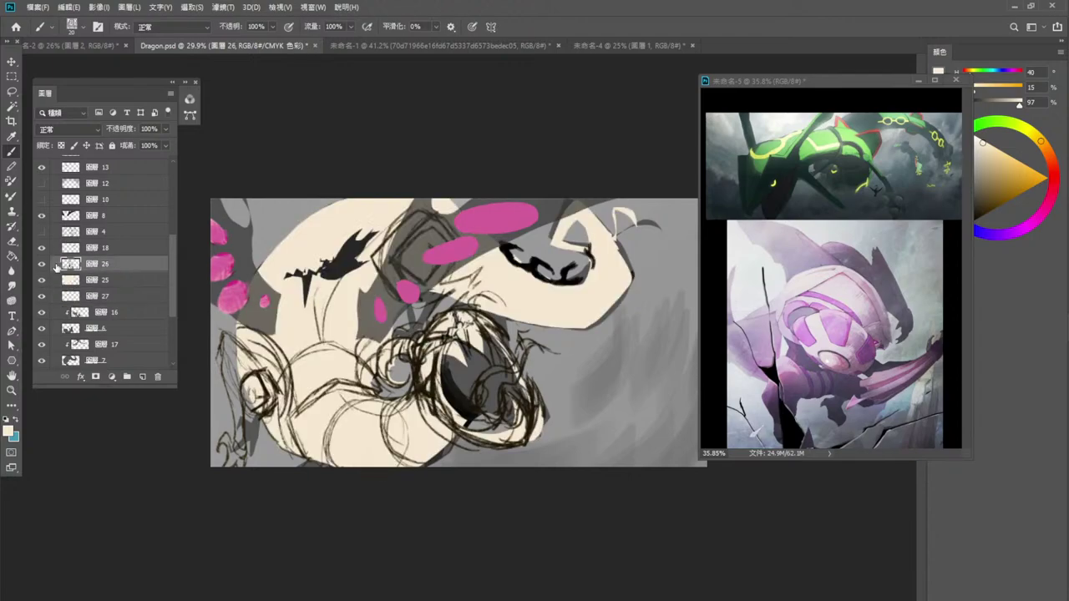
pyautogui.click(42, 264)
pyautogui.click(42, 264)
# Group layers 16, 6, 17 and 7 and hide the new group.
pyautogui.scroll(-2, 172, 296)
pyautogui.click(125, 277)
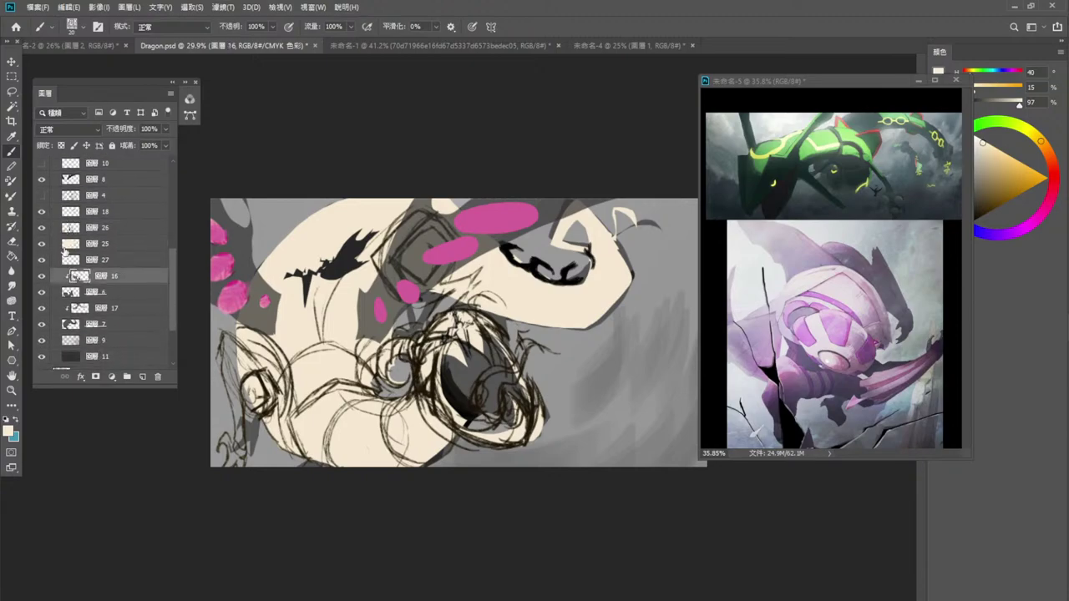
pyautogui.keyDown('shift'); pyautogui.click(123, 326); pyautogui.keyUp('shift')
pyautogui.hotkey('ctrl', 'g')
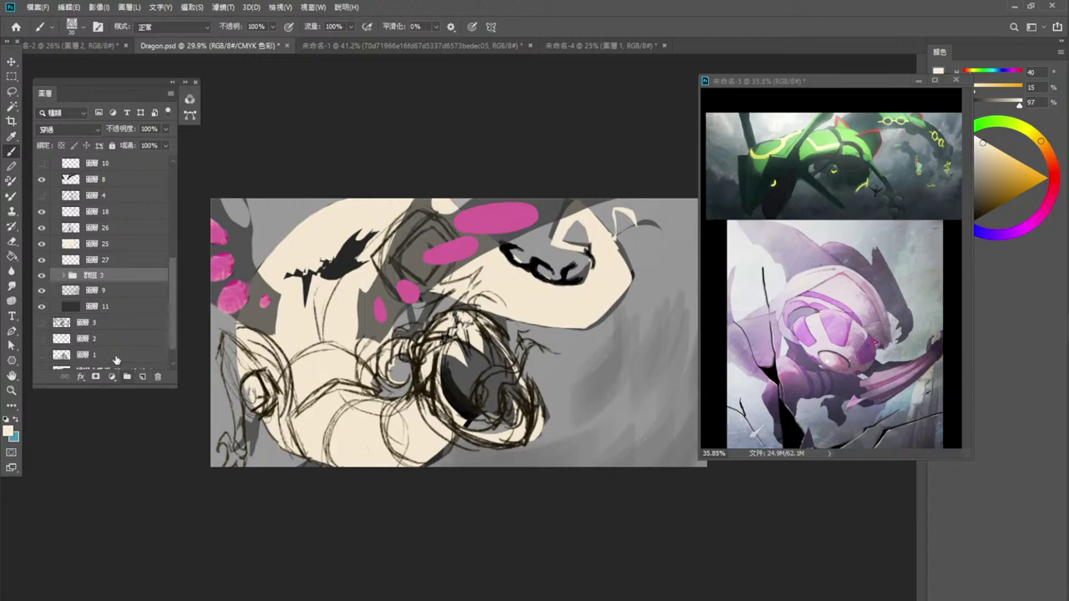
pyautogui.click(43, 275)
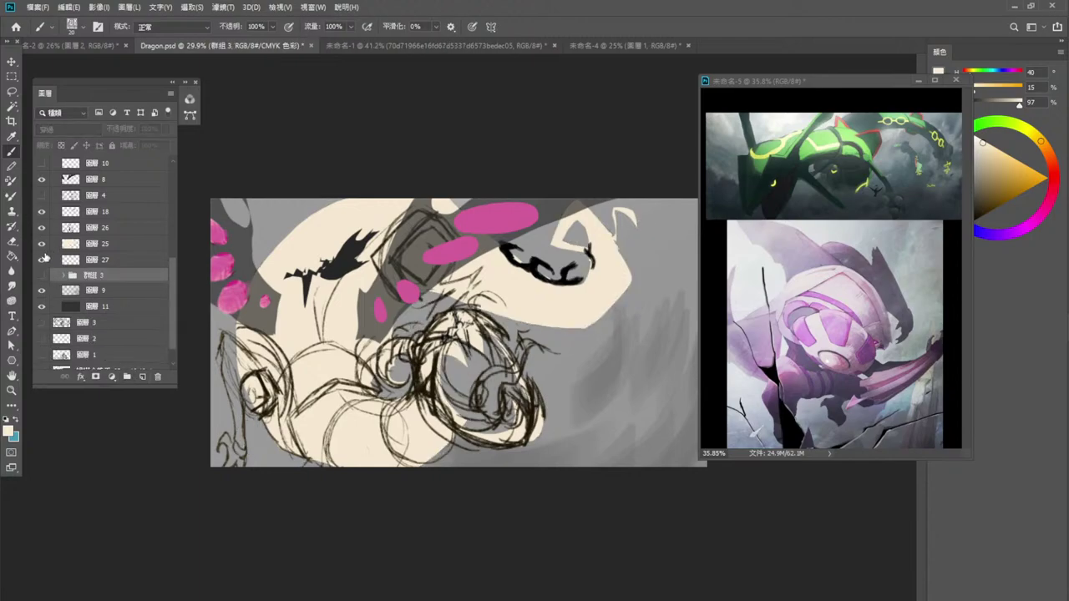
# Hide the rough line sketch on layer 26, checking what layer 18 holds and keeping layer 18 visible.
pyautogui.click(42, 212)
pyautogui.click(42, 211)
pyautogui.click(42, 227)
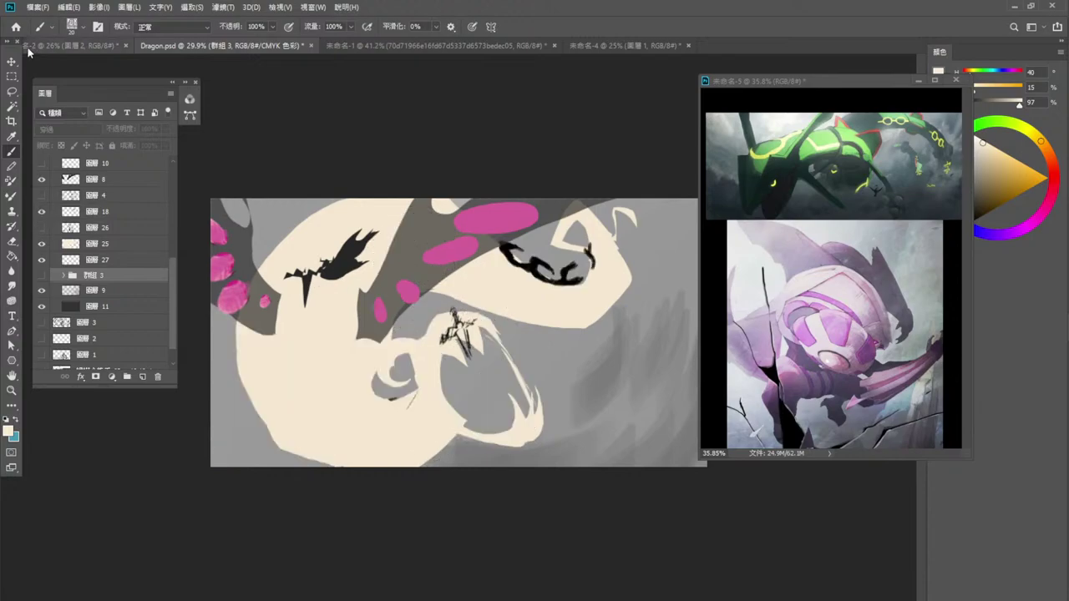
pyautogui.press('l')
pyautogui.click(42, 211)
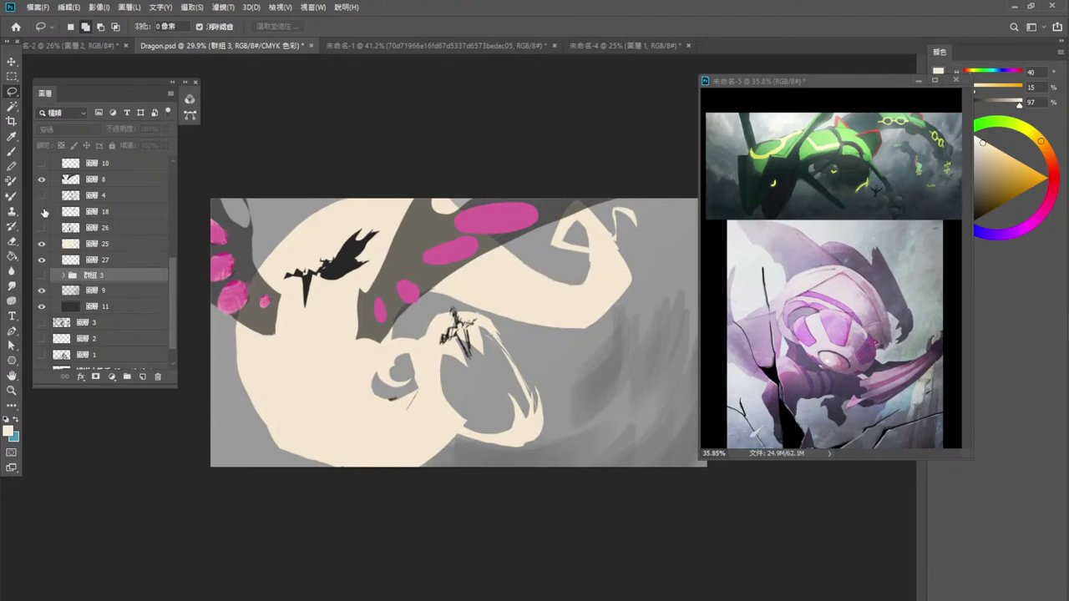
pyautogui.click(43, 212)
# On layer 14, lasso the black scribbles on the upper jaw and beside the claw and erase them.
pyautogui.click(12, 62)
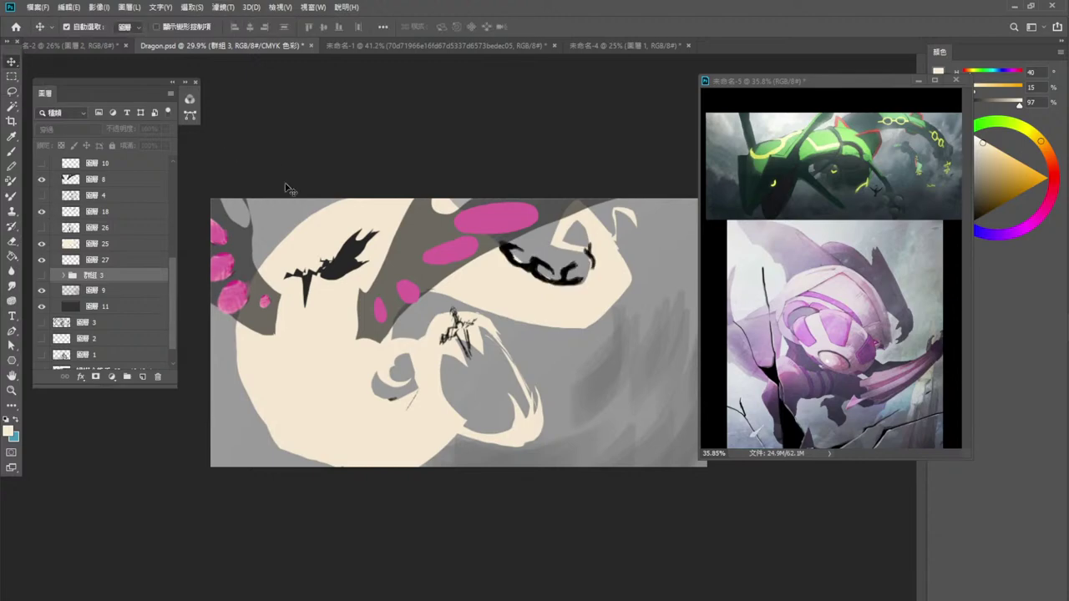
pyautogui.click(451, 341)
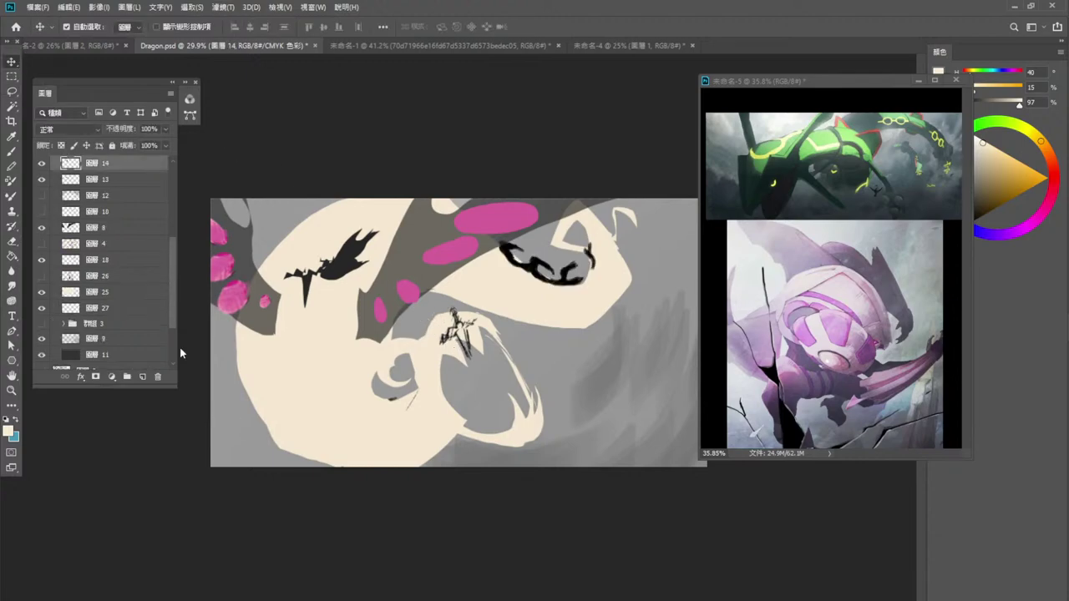
pyautogui.press('Delete')
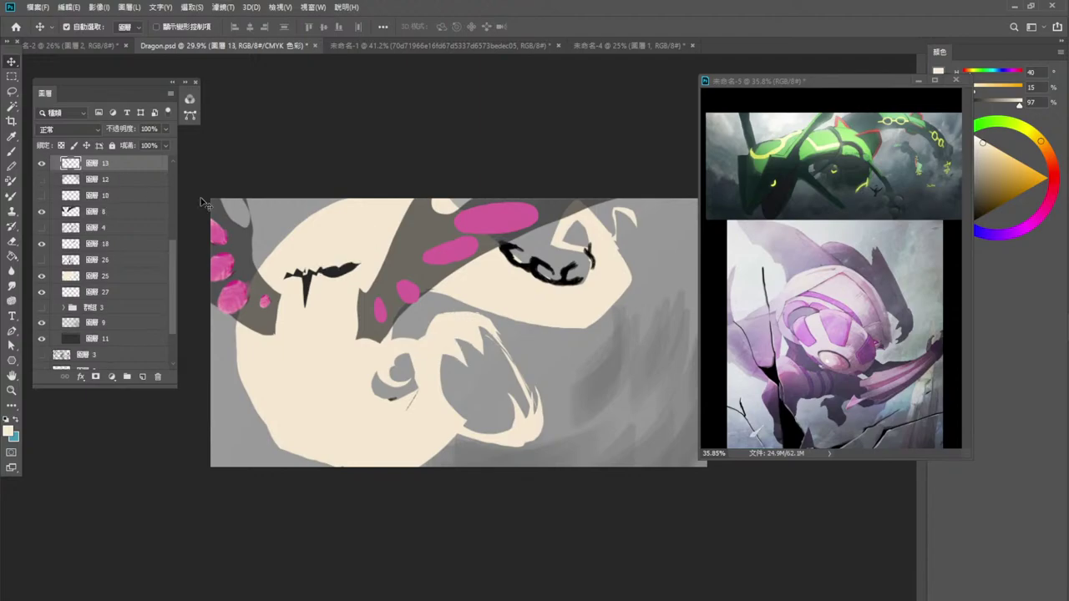
pyautogui.hotkey('ctrl', 'z')
pyautogui.press('l')
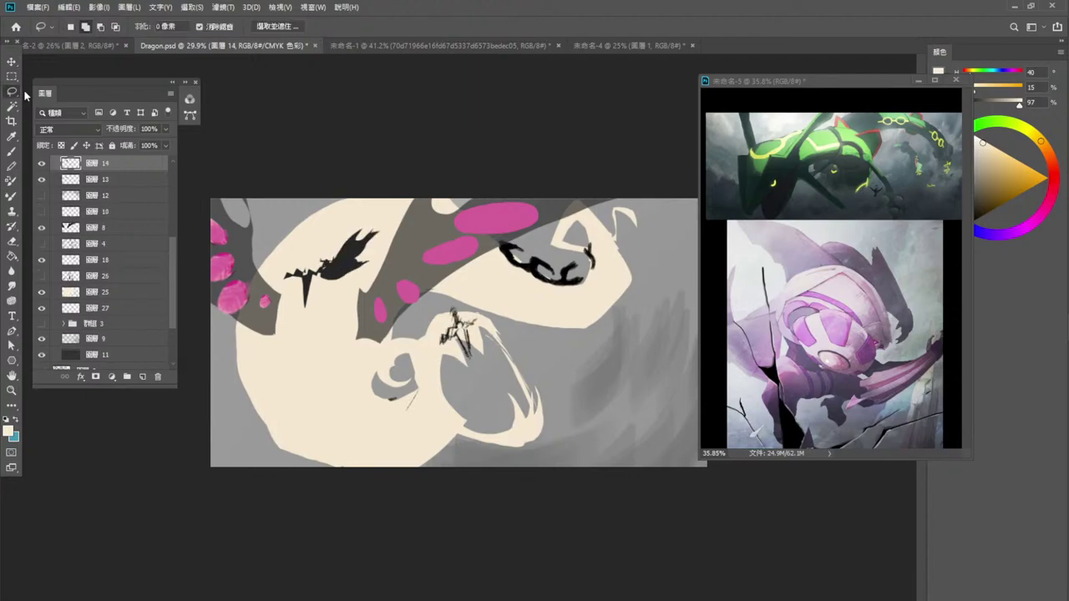
pyautogui.moveTo(479, 386)
pyautogui.mouseDown()
pyautogui.moveTo(488, 374)
pyautogui.moveTo(423, 434)
pyautogui.moveTo(446, 358)
pyautogui.mouseUp()
pyautogui.press('Delete')
pyautogui.click(11, 62)
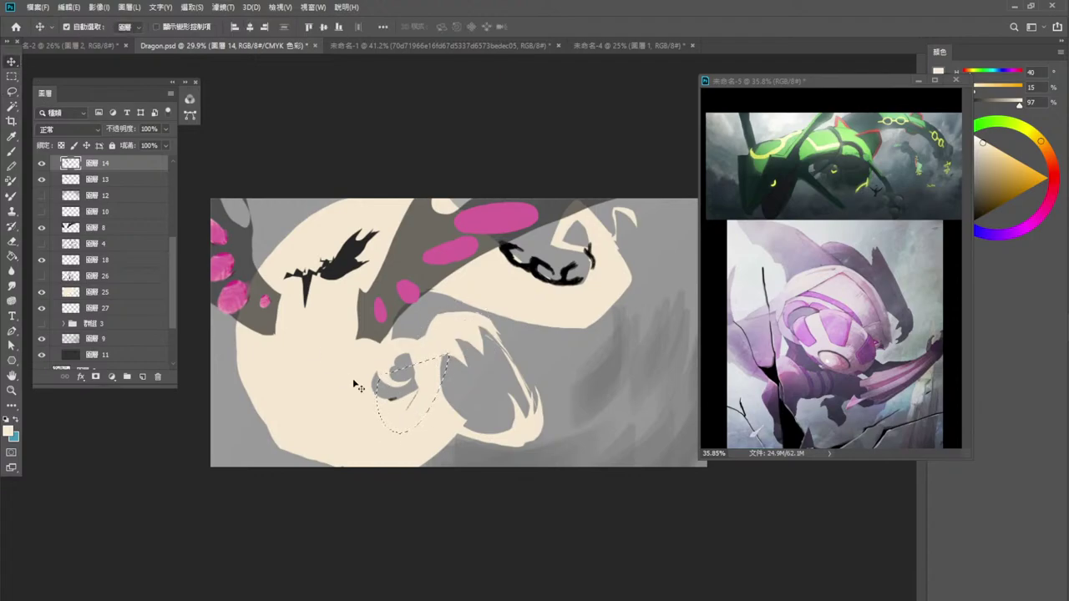
pyautogui.click(312, 307)
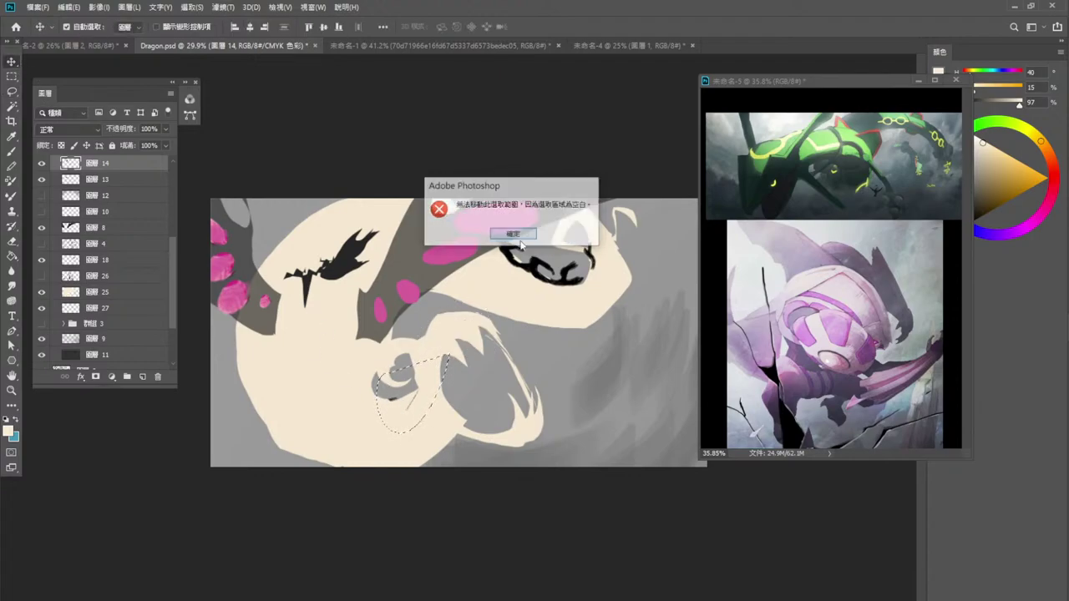
pyautogui.press('Return')
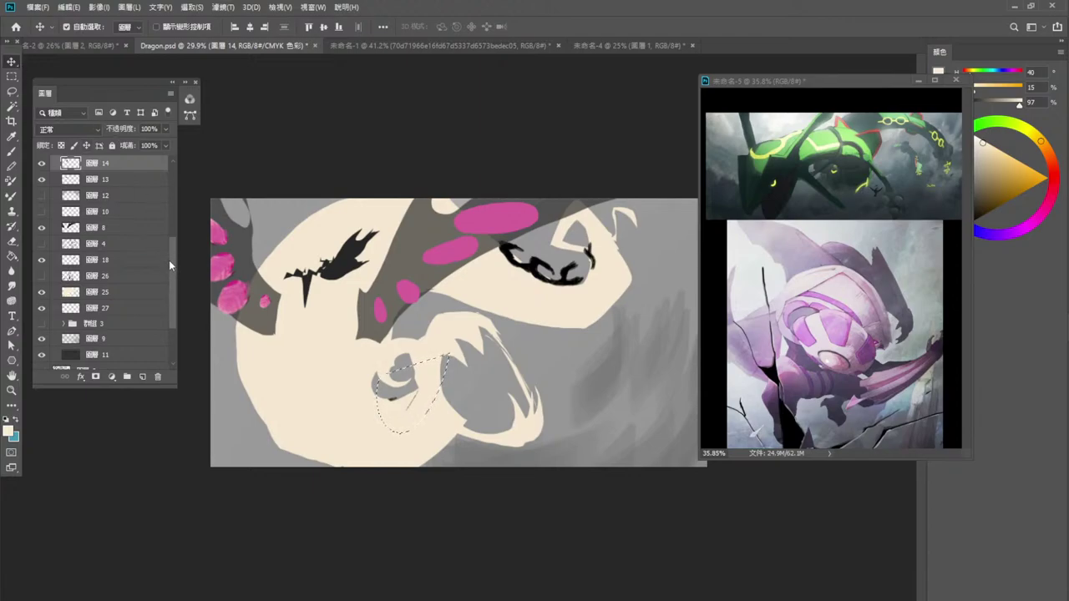
# Select layer 25 and toggle its visibility to check which cream shapes it holds.
pyautogui.scroll(-3, 146, 306)
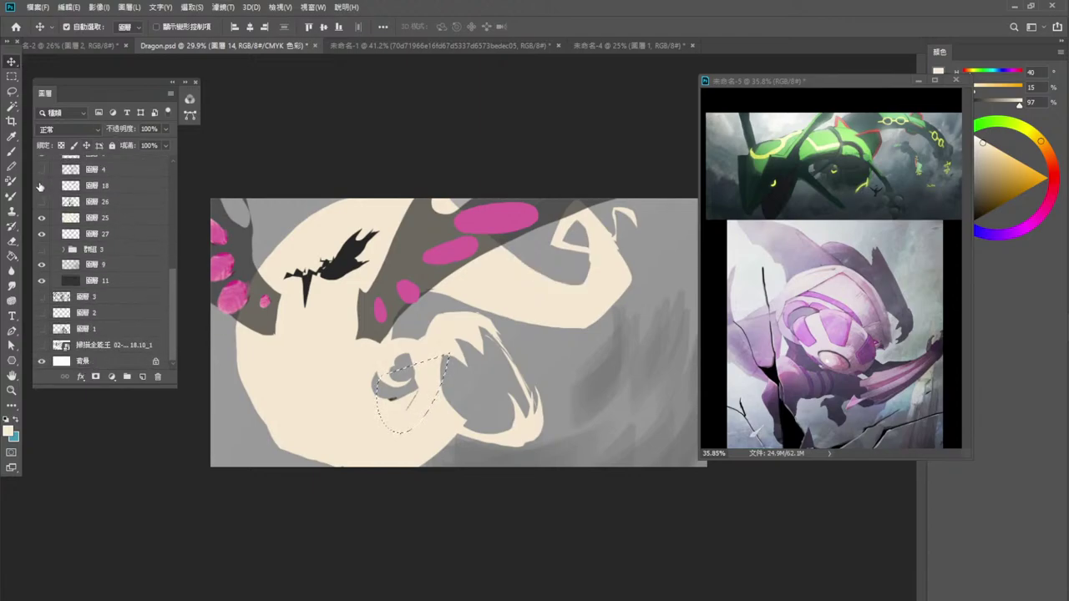
pyautogui.click(99, 215)
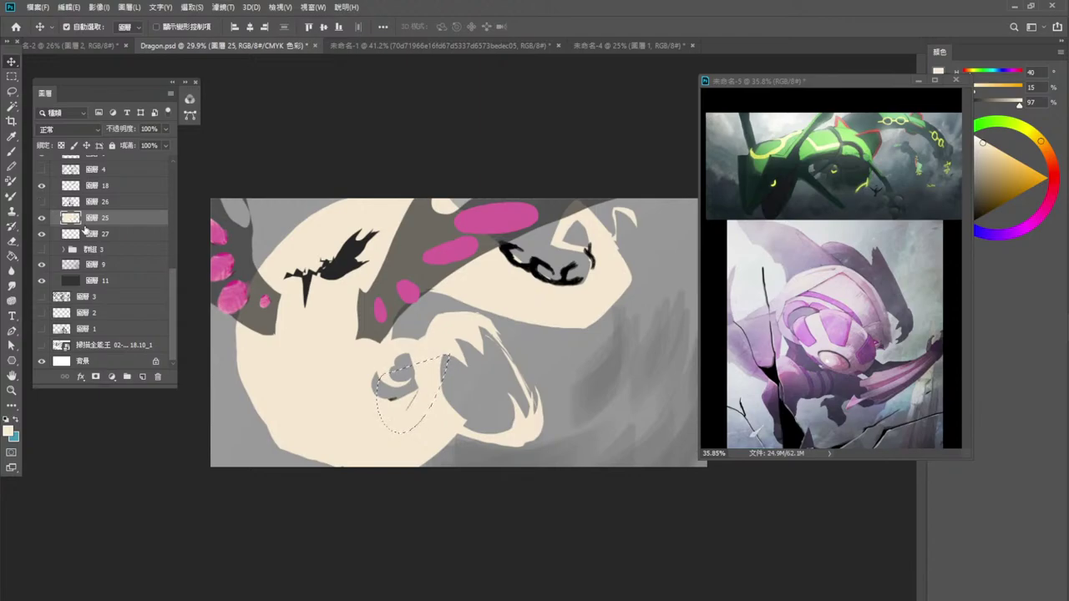
pyautogui.click(42, 218)
pyautogui.click(42, 218)
pyautogui.click(41, 218)
# Sample the cream and fill the lassoed stray gaps around the claw beside the mouth on layer 25.
pyautogui.press('i')
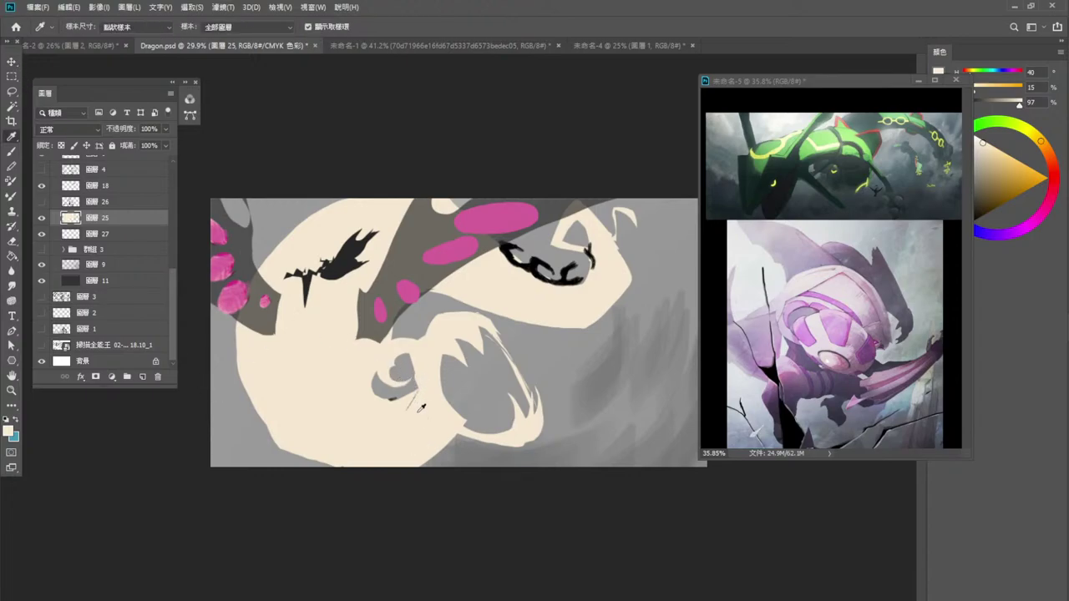
pyautogui.click(418, 413)
pyautogui.press('v')
pyautogui.click(12, 91)
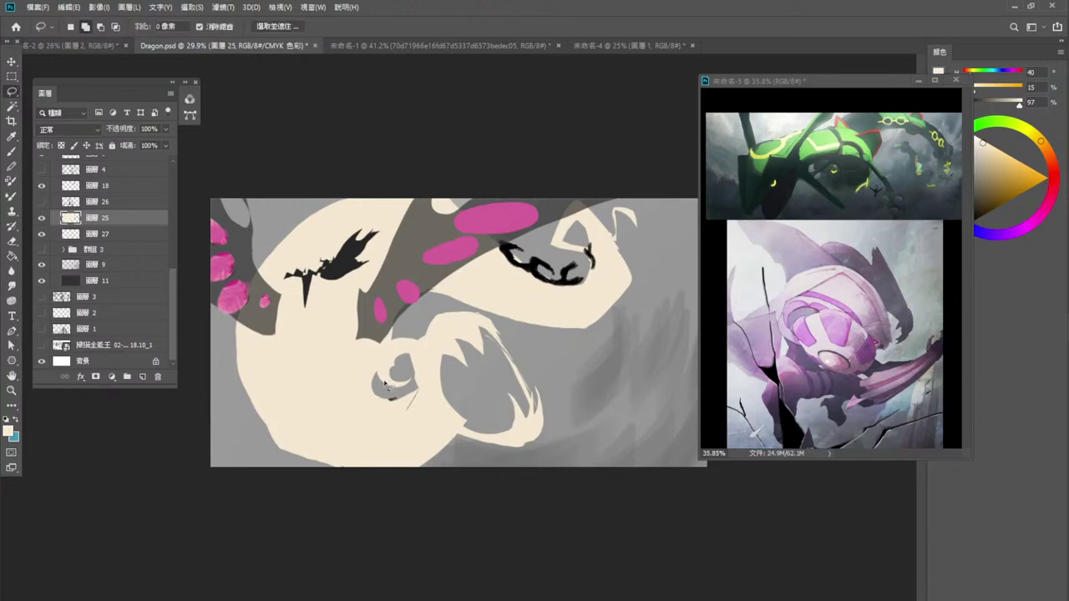
pyautogui.moveTo(388, 401)
pyautogui.mouseDown()
pyautogui.moveTo(406, 398)
pyautogui.moveTo(386, 393)
pyautogui.mouseUp()
pyautogui.moveTo(418, 382)
pyautogui.mouseDown()
pyautogui.moveTo(396, 409)
pyautogui.moveTo(428, 378)
pyautogui.mouseUp()
pyautogui.hotkey('alt', 'Delete')
pyautogui.hotkey('ctrl', 'd')
pyautogui.hotkey('alt', 'Delete')
pyautogui.hotkey('ctrl', 'd')
pyautogui.rightClick(384, 283)
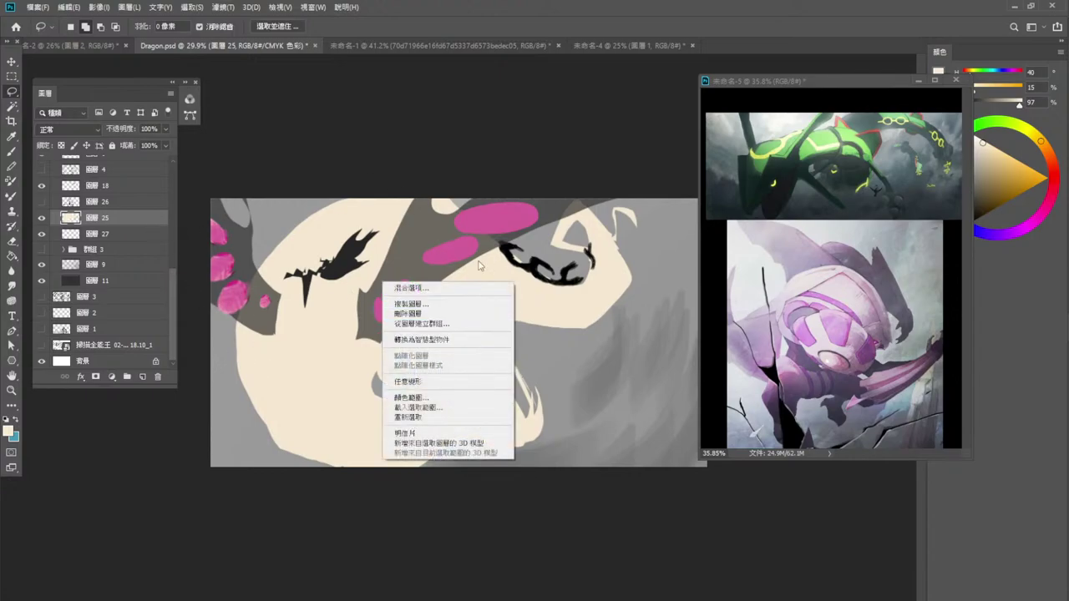
# Add a new layer above layer 25 and set the foreground colour to near-black (H 0, S 100, B 7).
pyautogui.click(12, 151)
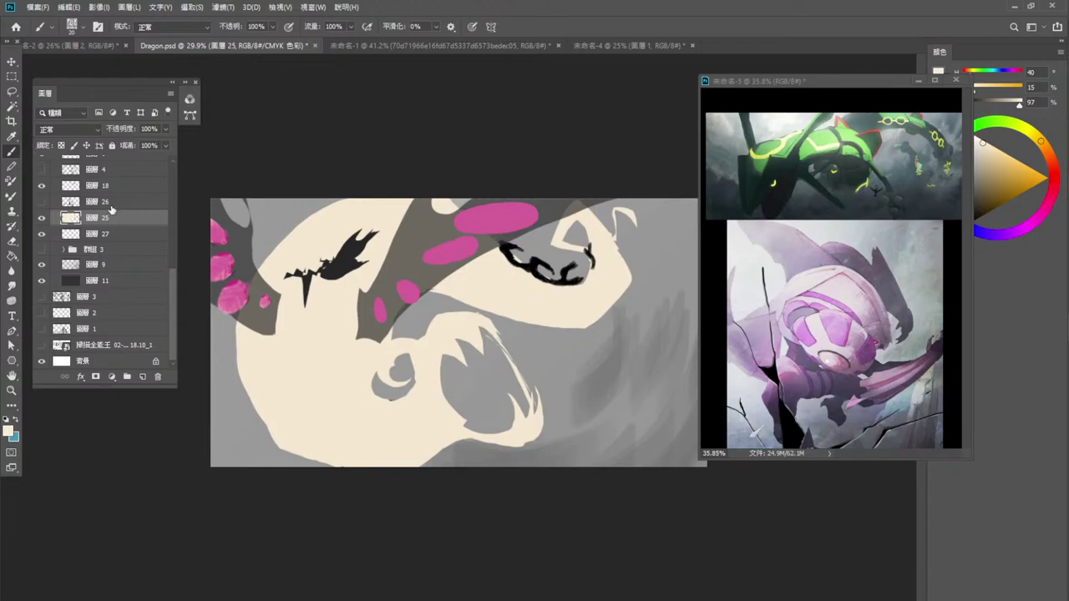
pyautogui.click(142, 376)
pyautogui.click(9, 431)
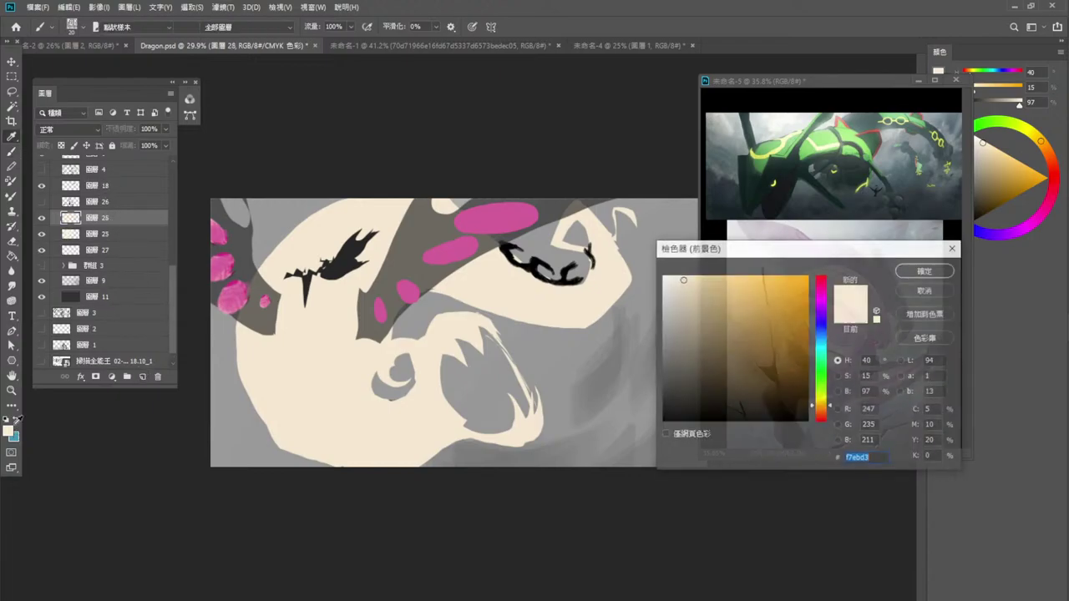
pyautogui.moveTo(668, 425); pyautogui.dragTo(810, 411)
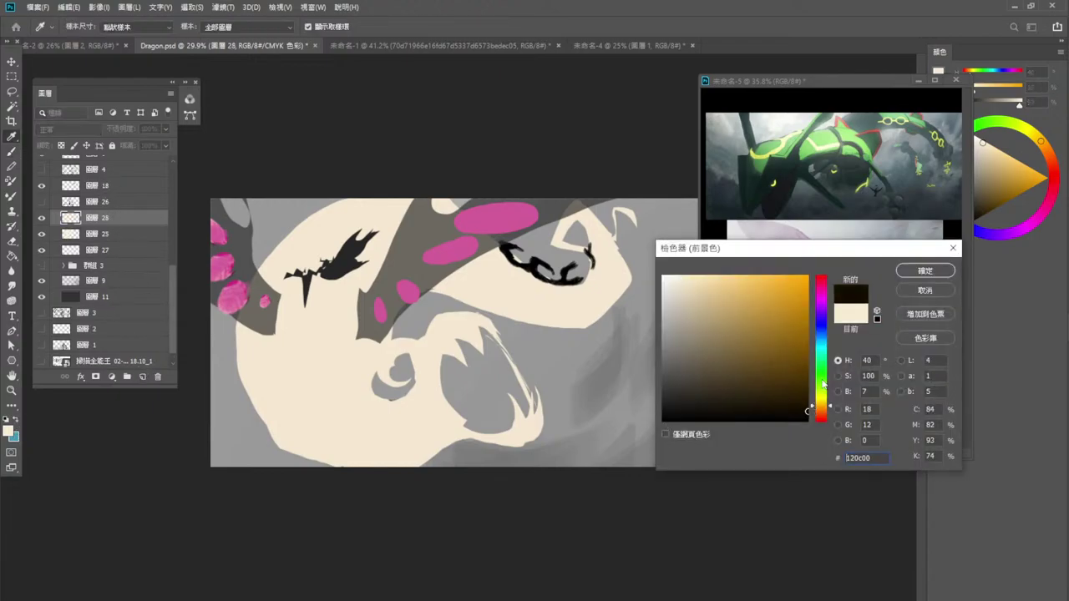
pyautogui.click(825, 280)
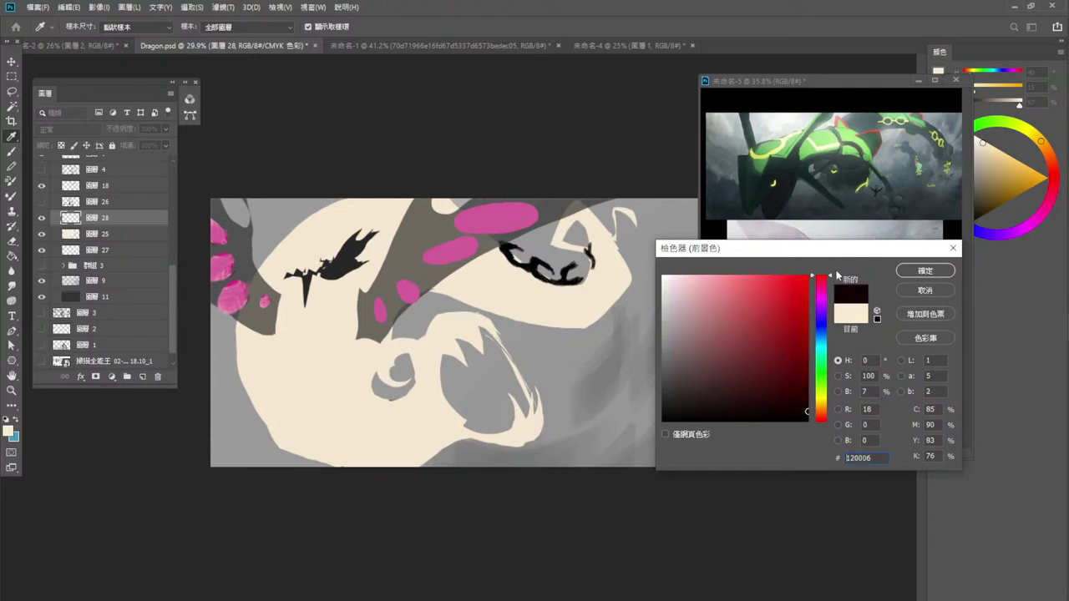
pyautogui.click(925, 271)
# Choose the hard 12 px brush from Gin_Storyboard_brushes and try it with a test stroke on the grey background, undoing it.
pyautogui.rightClick(411, 277)
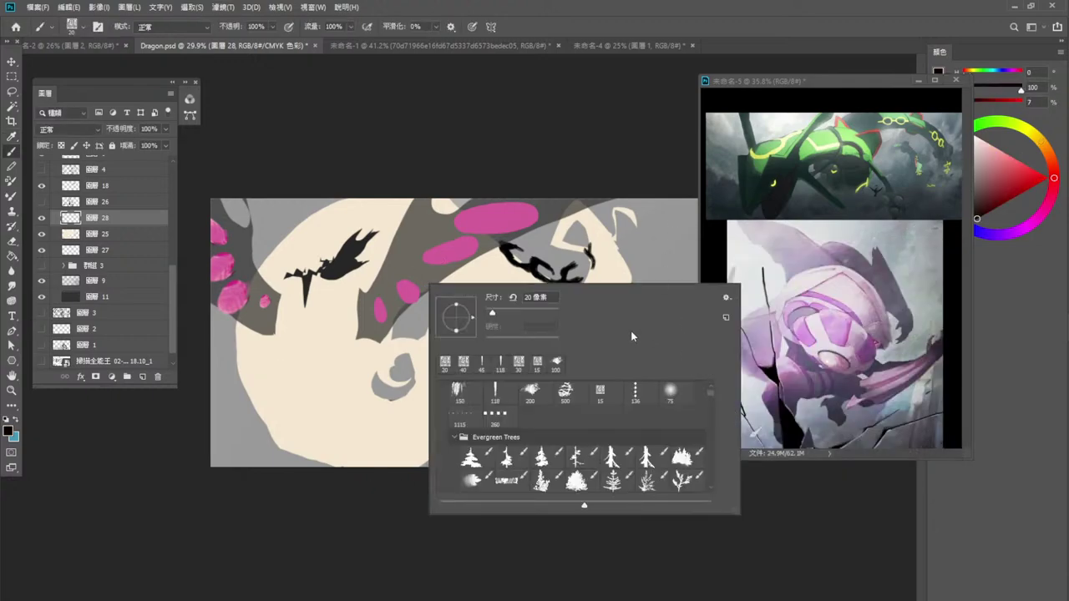
pyautogui.scroll(-10, 713, 400)
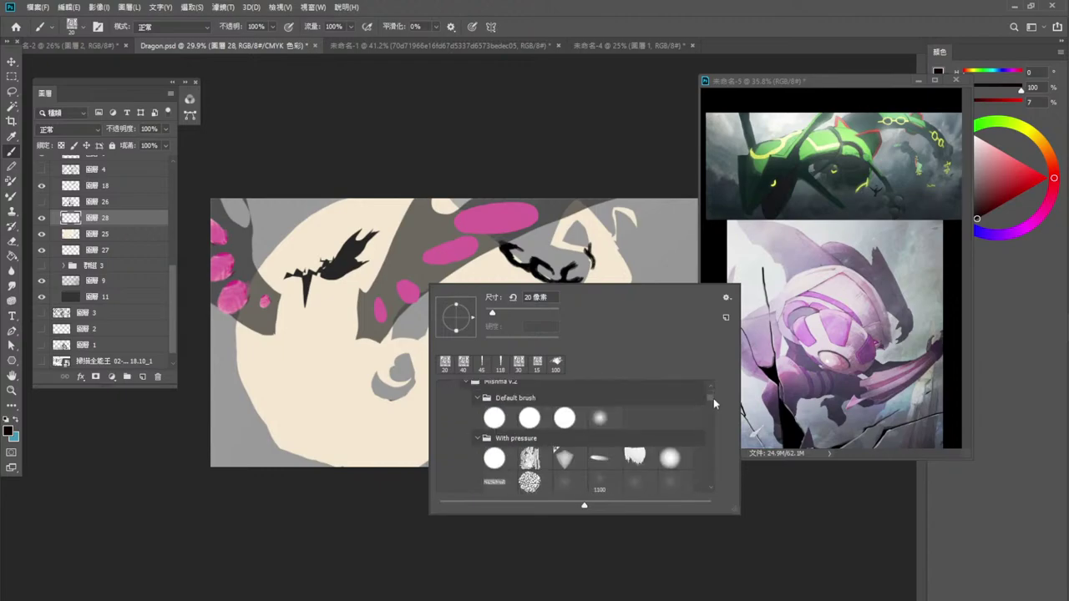
pyautogui.scroll(-10, 716, 409)
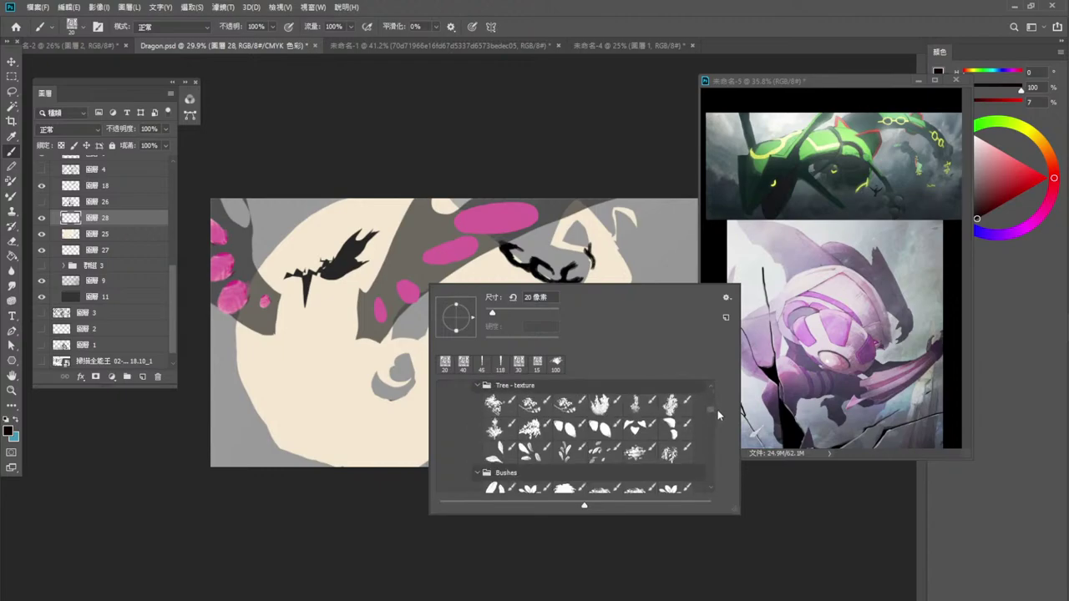
pyautogui.scroll(-8, 726, 442)
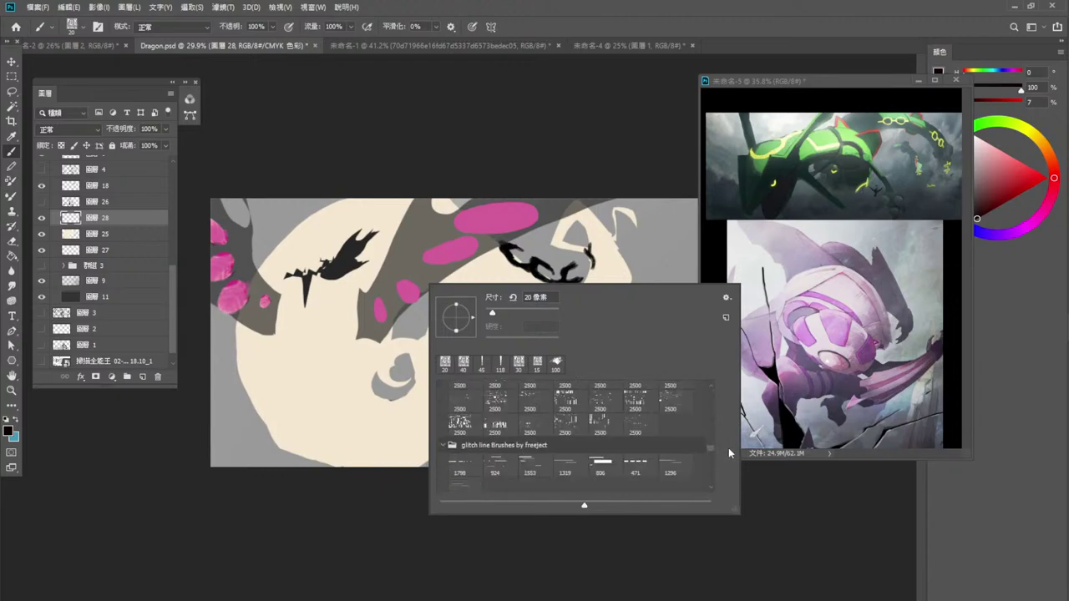
pyautogui.scroll(7, 730, 446)
pyautogui.click(459, 445)
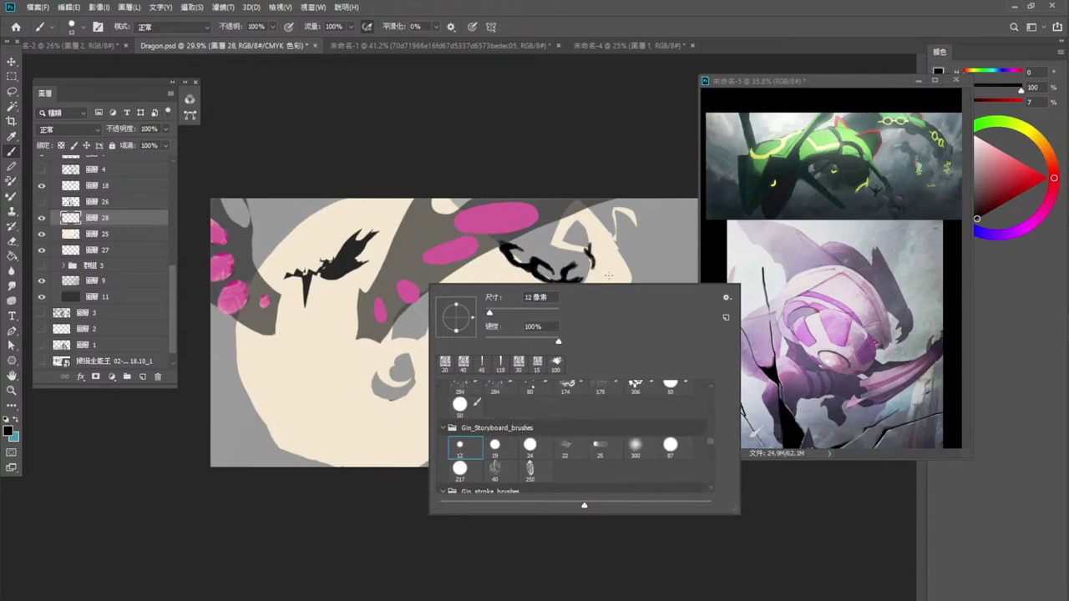
pyautogui.click(633, 148)
pyautogui.moveTo(575, 360); pyautogui.dragTo(668, 309)
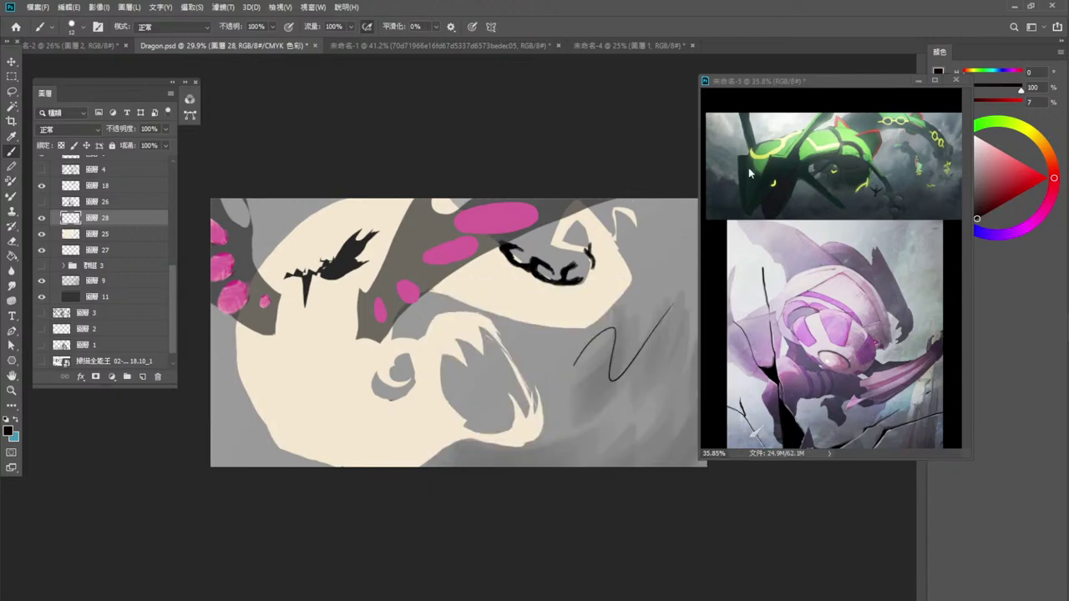
pyautogui.hotkey('ctrl', 'z')
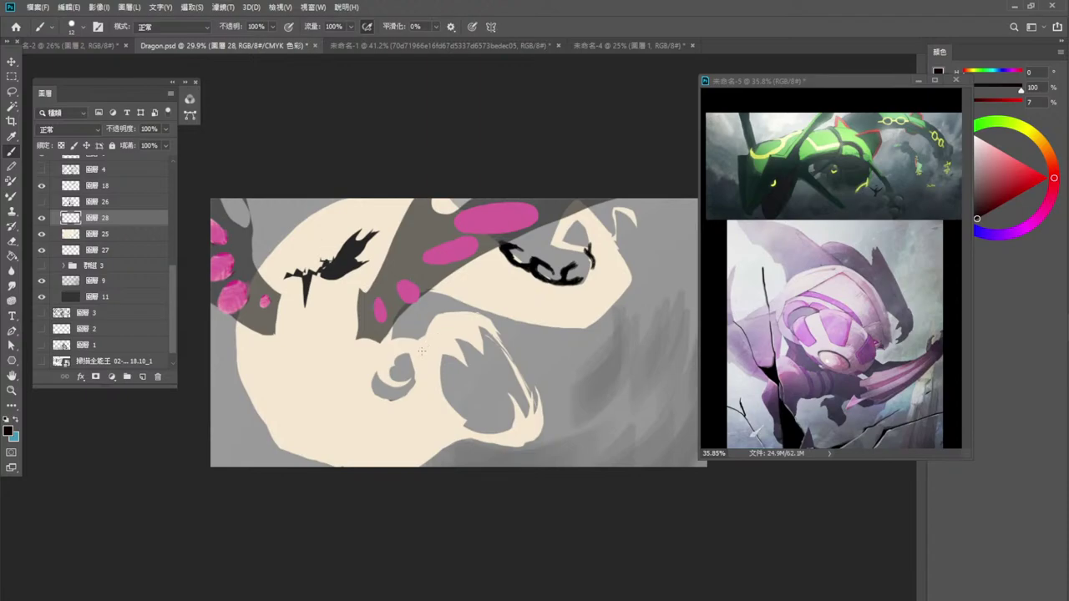
# Sketch thin curved detail lines on top of the dragon's snout and around the upper fang, undoing unwanted strokes.
pyautogui.moveTo(429, 362)
pyautogui.mouseDown()
pyautogui.moveTo(409, 351)
pyautogui.moveTo(435, 348)
pyautogui.mouseUp()
pyautogui.hotkey('ctrl', 'z')
pyautogui.moveTo(450, 324)
pyautogui.mouseDown()
pyautogui.moveTo(429, 332)
pyautogui.moveTo(454, 325)
pyautogui.moveTo(453, 316)
pyautogui.mouseUp()
pyautogui.moveTo(430, 338); pyautogui.dragTo(462, 313)
pyautogui.moveTo(445, 342); pyautogui.dragTo(476, 360)
pyautogui.hotkey('ctrl', 'z')
pyautogui.moveTo(446, 338)
pyautogui.mouseDown()
pyautogui.moveTo(471, 339)
pyautogui.moveTo(468, 326)
pyautogui.moveTo(476, 356)
pyautogui.mouseUp()
pyautogui.hotkey('ctrl', 'z')
# Sketch a small pointed mark on the cream head between the claw and the mouth, undoing unwanted strokes.
pyautogui.moveTo(425, 336)
pyautogui.mouseDown()
pyautogui.moveTo(411, 345)
pyautogui.moveTo(428, 339)
pyautogui.mouseUp()
pyautogui.hotkey('ctrl', 'z')
pyautogui.hotkey('ctrl', 'z')
pyautogui.hotkey('ctrl', 'z')
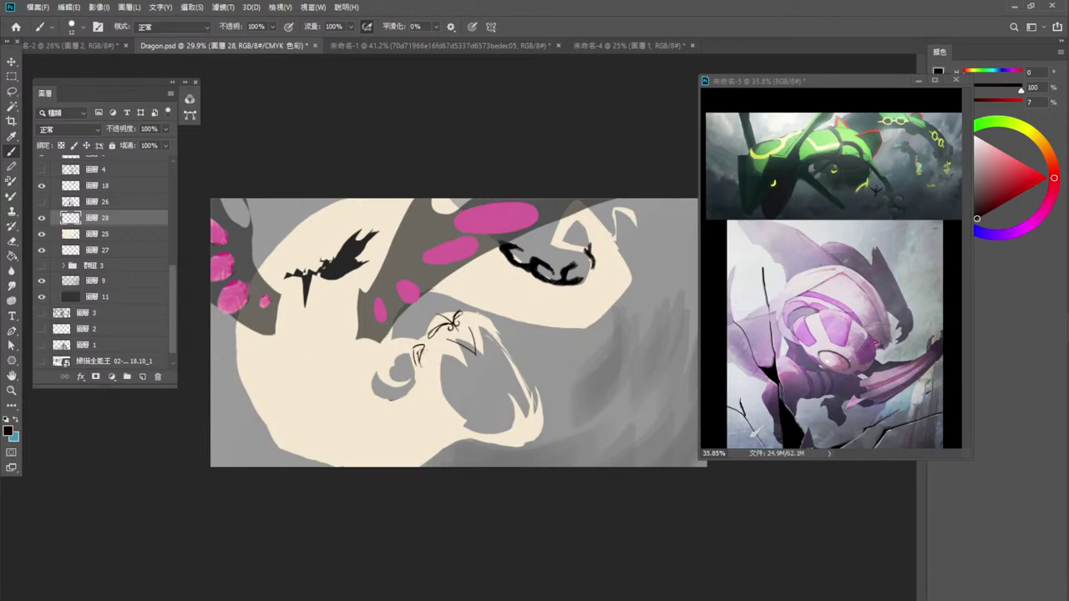
pyautogui.moveTo(424, 351); pyautogui.dragTo(420, 363)
pyautogui.moveTo(439, 313)
pyautogui.mouseDown()
pyautogui.moveTo(455, 311)
pyautogui.moveTo(429, 333)
pyautogui.mouseUp()
pyautogui.hotkey('ctrl', 'z')
# Try a contour stroke from the snout down along the upper jaw's outer edge.
pyautogui.moveTo(461, 313)
pyautogui.mouseDown()
pyautogui.moveTo(492, 326)
pyautogui.moveTo(476, 314)
pyautogui.moveTo(519, 407)
pyautogui.mouseUp()
pyautogui.hotkey('ctrl', 'z')
pyautogui.hotkey('ctrl', 'z')
pyautogui.moveTo(465, 314); pyautogui.dragTo(518, 378)
pyautogui.hotkey('ctrl', 'z')
pyautogui.hotkey('ctrl', 'z')
# Lasso and erase the black strokes around the upper fang, and show the layer 26 sketch again.
pyautogui.click(12, 91)
pyautogui.moveTo(499, 308)
pyautogui.mouseDown()
pyautogui.moveTo(461, 317)
pyautogui.moveTo(461, 339)
pyautogui.moveTo(445, 340)
pyautogui.moveTo(498, 354)
pyautogui.moveTo(489, 310)
pyautogui.mouseUp()
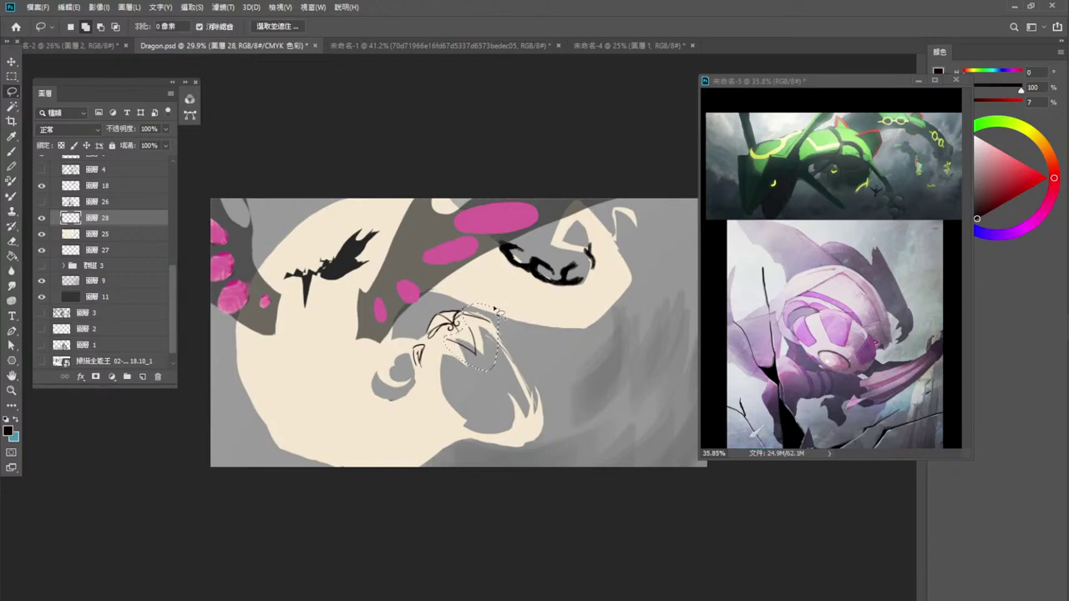
pyautogui.hotkey('ctrl', 'd')
pyautogui.click(13, 155)
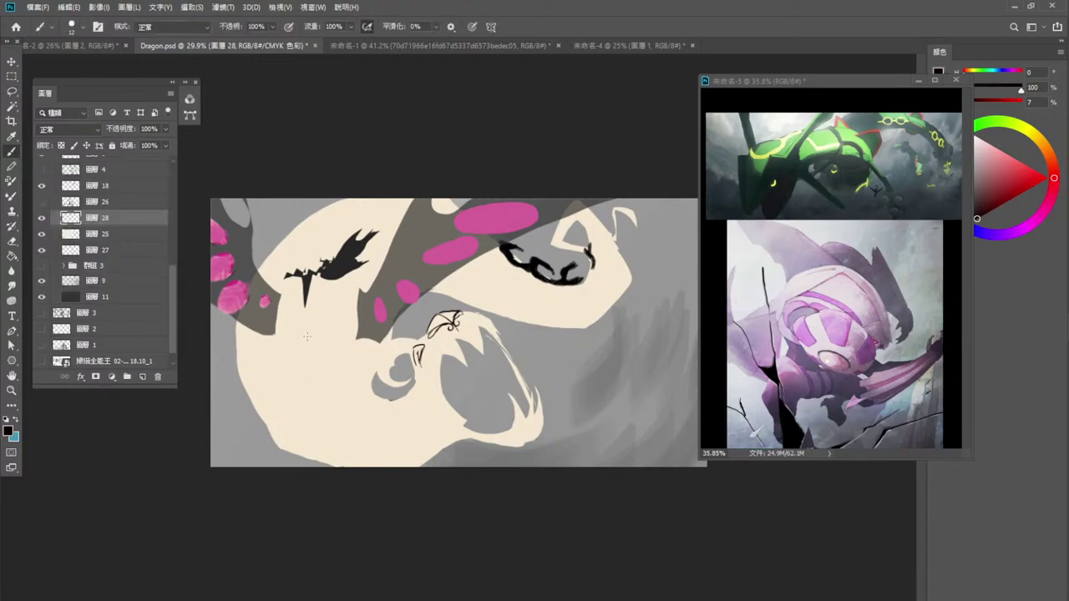
pyautogui.click(41, 202)
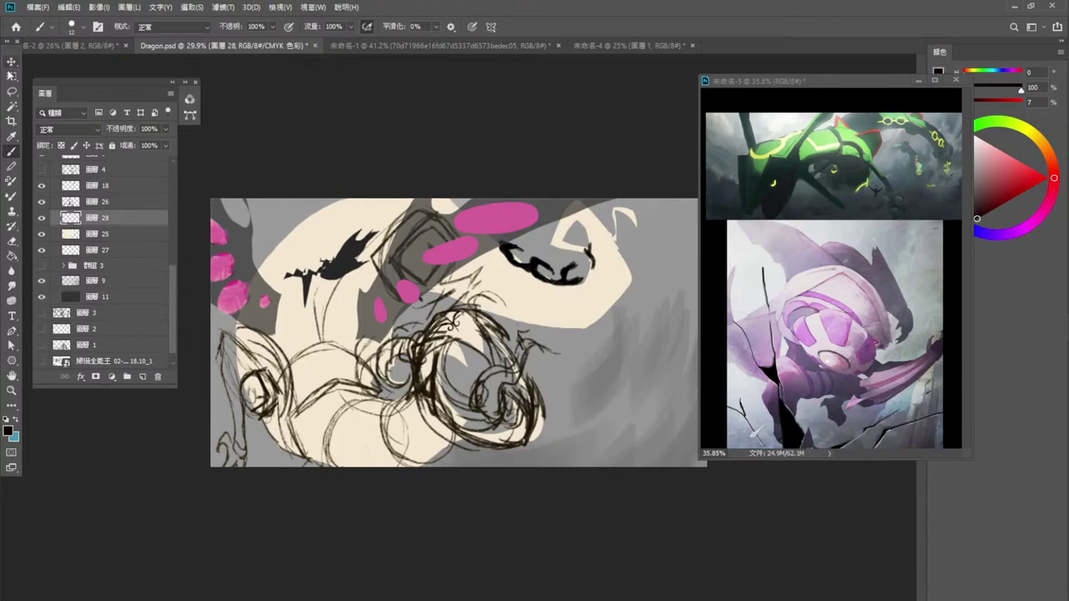
# Hide layer 28 and add a new layer directly above it for the black brush lines.
pyautogui.click(12, 91)
pyautogui.click(42, 217)
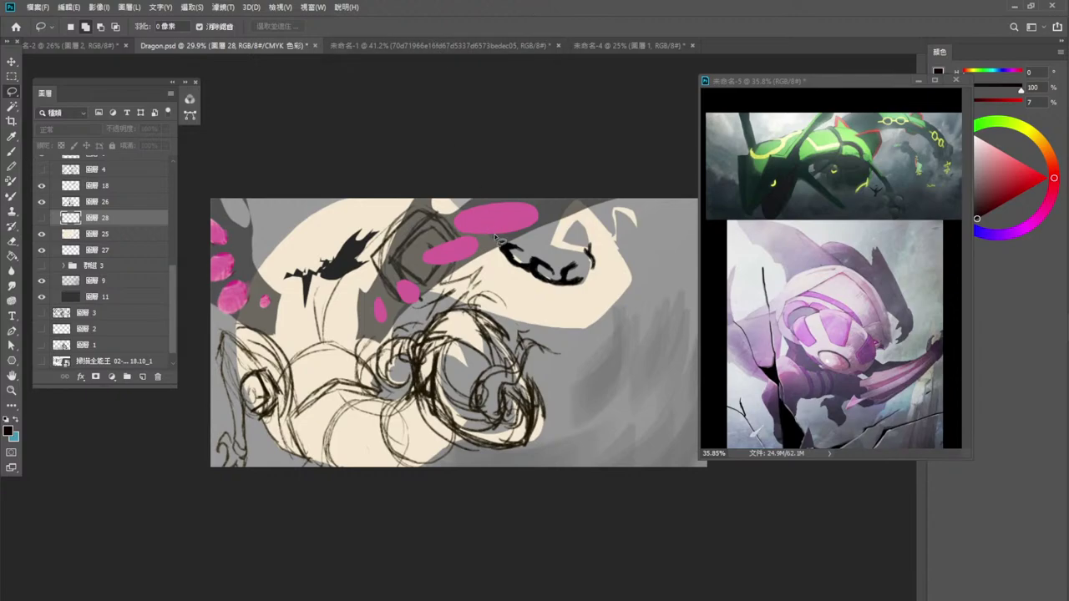
pyautogui.click(14, 151)
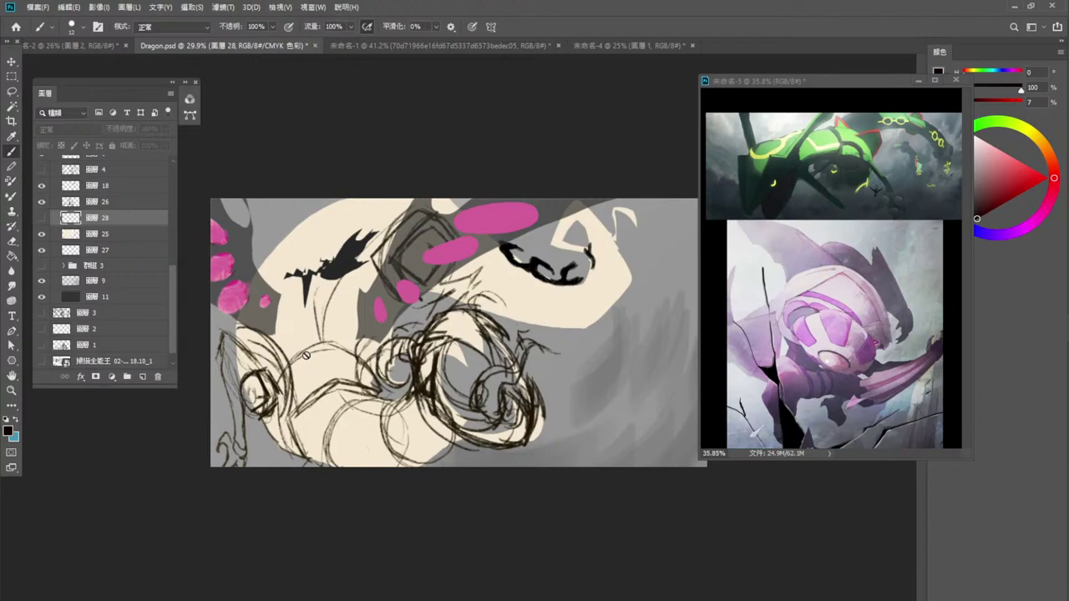
pyautogui.click(115, 203)
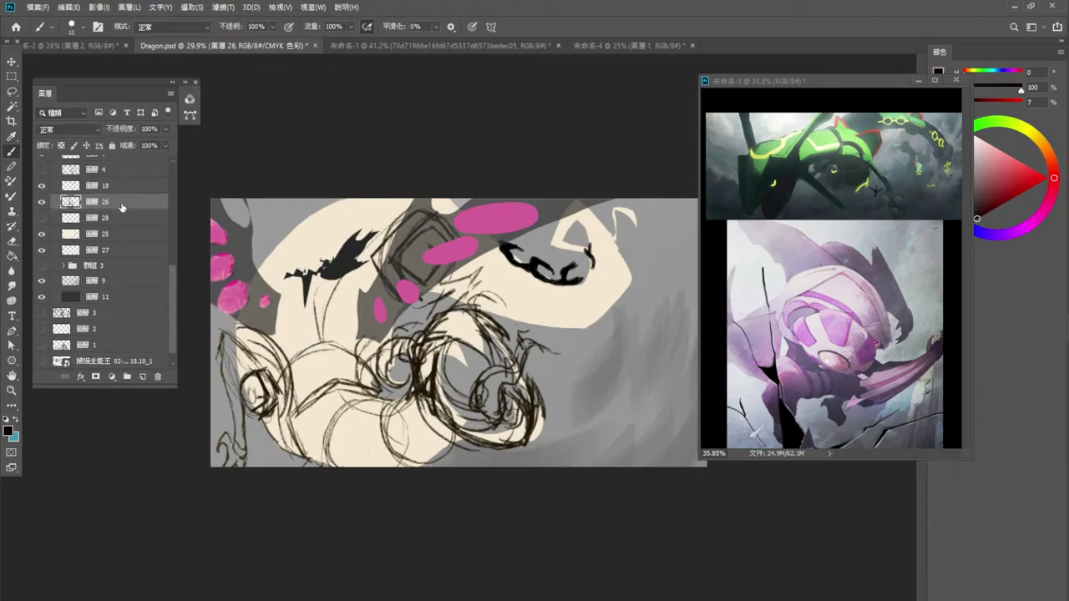
pyautogui.click(132, 219)
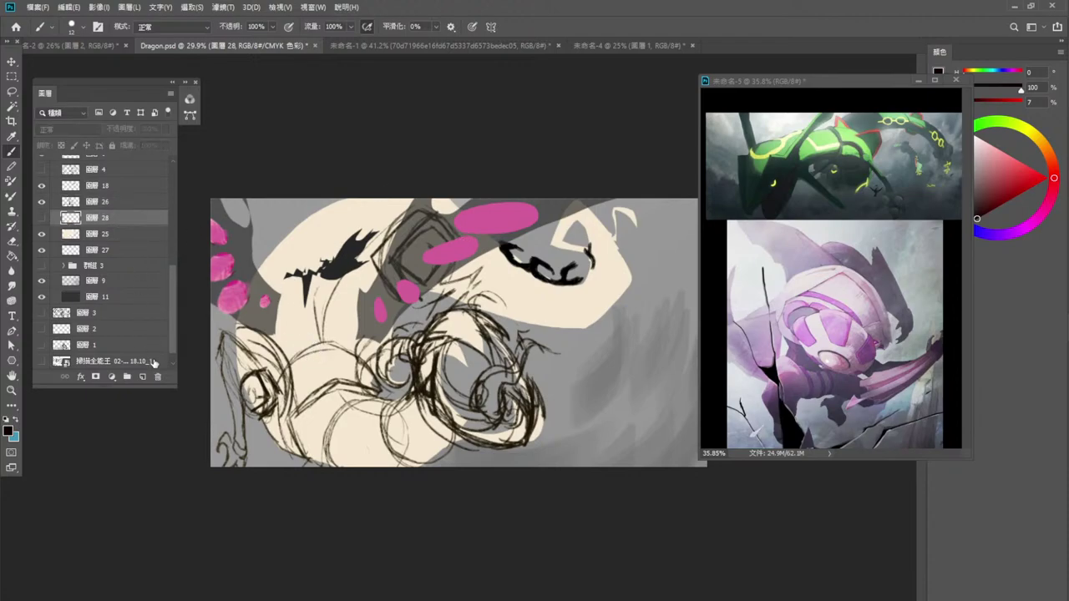
pyautogui.click(143, 377)
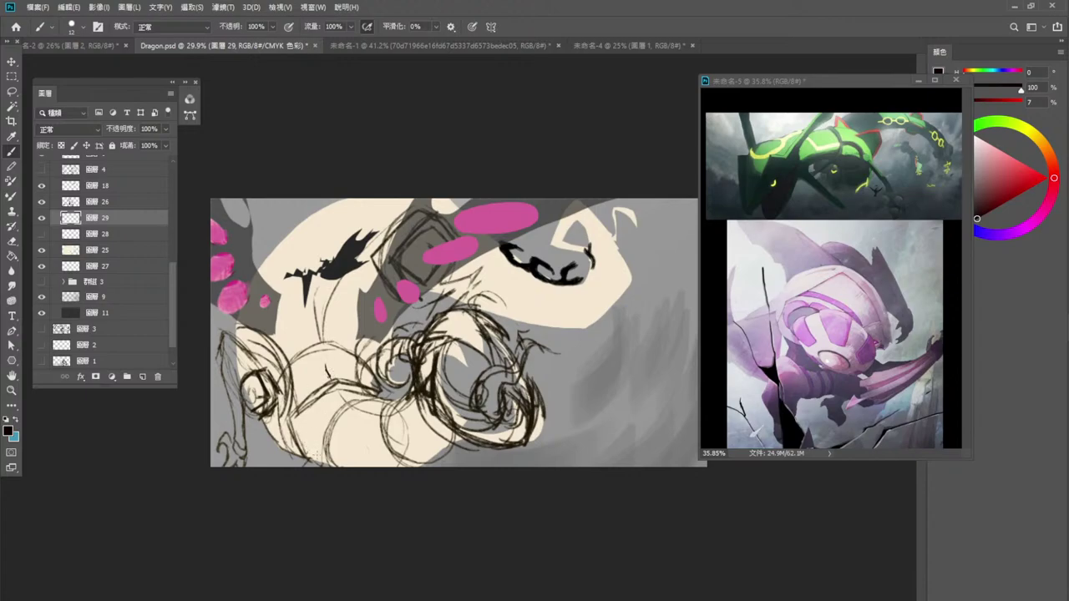
# Draw a row of overlapping black ovals along the lower edge of the cream body, undoing unwanted strokes.
pyautogui.moveTo(310, 455)
pyautogui.mouseDown()
pyautogui.moveTo(306, 433)
pyautogui.moveTo(298, 450)
pyautogui.mouseUp()
pyautogui.moveTo(436, 433)
pyautogui.mouseDown()
pyautogui.moveTo(417, 451)
pyautogui.moveTo(369, 428)
pyautogui.moveTo(367, 458)
pyautogui.moveTo(333, 455)
pyautogui.moveTo(385, 411)
pyautogui.mouseUp()
pyautogui.hotkey('ctrl', 'z')
pyautogui.moveTo(442, 451)
pyautogui.mouseDown()
pyautogui.moveTo(438, 428)
pyautogui.moveTo(402, 422)
pyautogui.moveTo(429, 453)
pyautogui.moveTo(400, 424)
pyautogui.moveTo(378, 464)
pyautogui.moveTo(364, 443)
pyautogui.moveTo(360, 469)
pyautogui.moveTo(349, 421)
pyautogui.moveTo(310, 456)
pyautogui.moveTo(324, 414)
pyautogui.moveTo(289, 438)
pyautogui.moveTo(297, 405)
pyautogui.moveTo(269, 434)
pyautogui.moveTo(282, 412)
pyautogui.mouseUp()
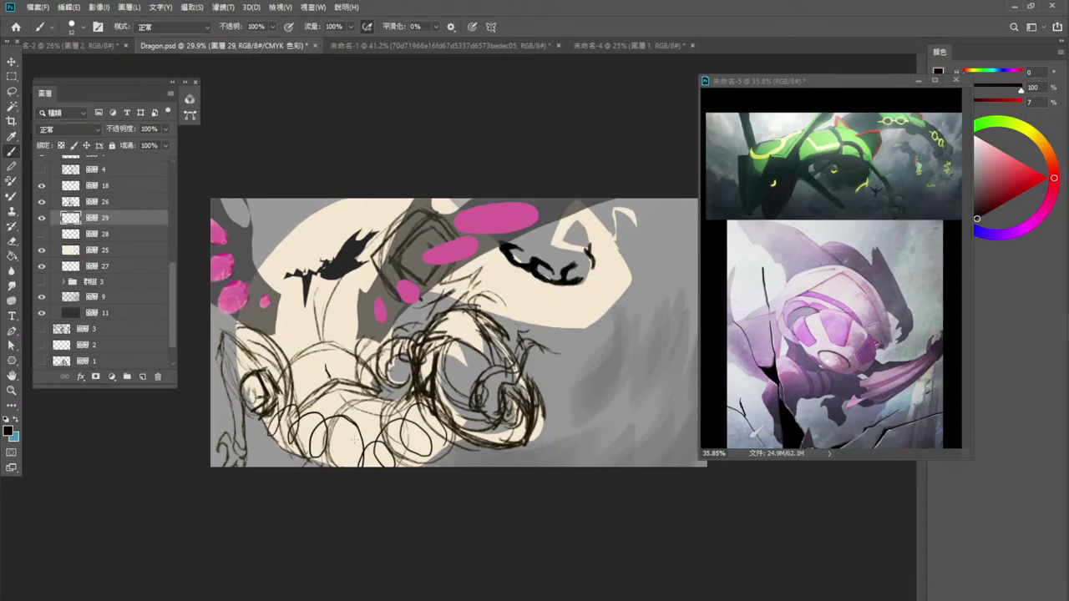
pyautogui.moveTo(439, 428)
pyautogui.mouseDown()
pyautogui.moveTo(444, 450)
pyautogui.moveTo(442, 433)
pyautogui.mouseUp()
pyautogui.moveTo(376, 424)
pyautogui.mouseDown()
pyautogui.moveTo(345, 421)
pyautogui.moveTo(354, 438)
pyautogui.moveTo(343, 457)
pyautogui.moveTo(365, 433)
pyautogui.moveTo(359, 466)
pyautogui.mouseUp()
pyautogui.hotkey('ctrl', 'z')
pyautogui.hotkey('ctrl', 'z')
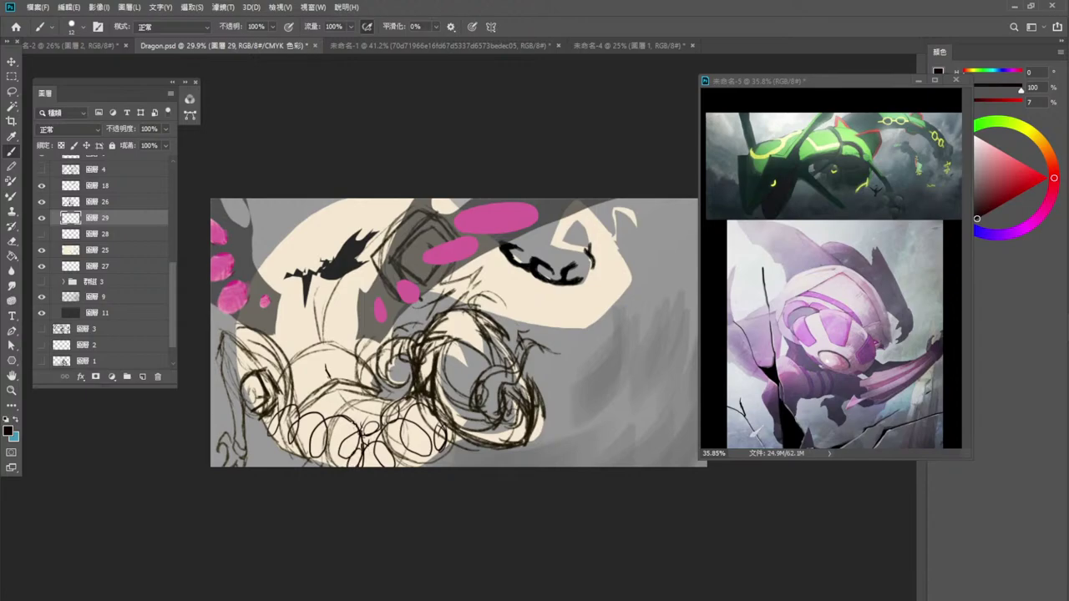
# Fill the row of ovals on the lower body with smaller loops inside and between them.
pyautogui.moveTo(337, 424)
pyautogui.mouseDown()
pyautogui.moveTo(357, 429)
pyautogui.moveTo(331, 426)
pyautogui.moveTo(317, 443)
pyautogui.mouseUp()
pyautogui.moveTo(381, 444); pyautogui.dragTo(386, 463)
pyautogui.moveTo(307, 413); pyautogui.dragTo(306, 428)
pyautogui.moveTo(316, 413)
pyautogui.mouseDown()
pyautogui.moveTo(322, 424)
pyautogui.moveTo(304, 436)
pyautogui.moveTo(301, 428)
pyautogui.moveTo(302, 446)
pyautogui.mouseUp()
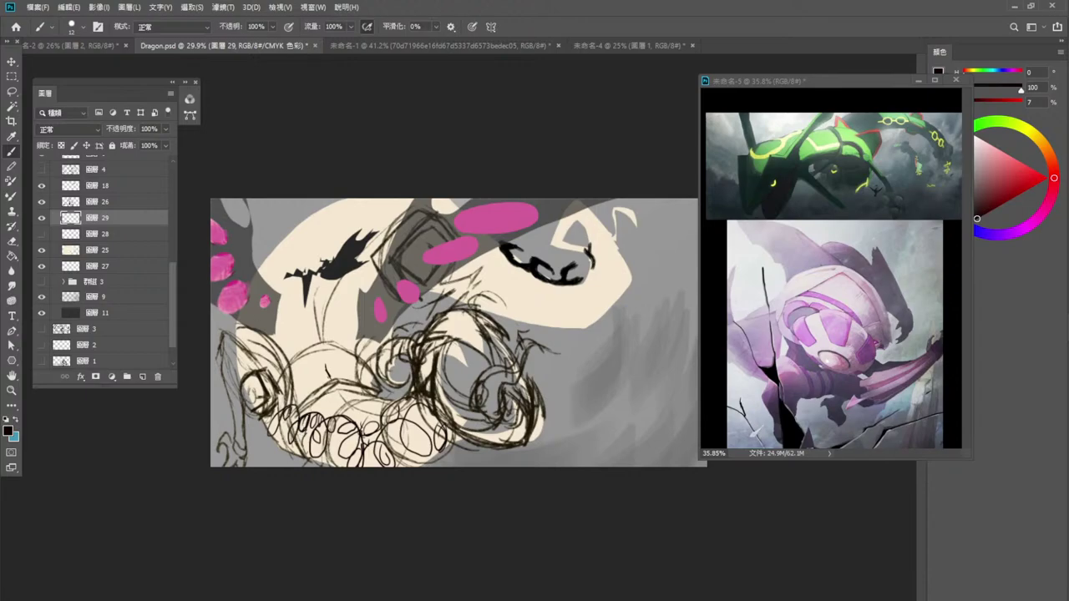
pyautogui.moveTo(299, 412); pyautogui.dragTo(289, 451)
pyautogui.moveTo(395, 420)
pyautogui.mouseDown()
pyautogui.moveTo(433, 438)
pyautogui.moveTo(424, 452)
pyautogui.moveTo(407, 418)
pyautogui.moveTo(409, 450)
pyautogui.moveTo(441, 446)
pyautogui.moveTo(443, 426)
pyautogui.mouseUp()
pyautogui.hotkey('ctrl', 'z')
# Strengthen the row of ovals with more loops and a curved line over them, undoing unwanted strokes.
pyautogui.moveTo(416, 391)
pyautogui.mouseDown()
pyautogui.moveTo(390, 411)
pyautogui.moveTo(385, 448)
pyautogui.moveTo(448, 455)
pyautogui.moveTo(381, 416)
pyautogui.moveTo(336, 418)
pyautogui.moveTo(327, 459)
pyautogui.mouseUp()
pyautogui.hotkey('ctrl', 'z')
pyautogui.moveTo(356, 405); pyautogui.dragTo(330, 439)
pyautogui.moveTo(392, 450); pyautogui.dragTo(402, 465)
pyautogui.moveTo(337, 416); pyautogui.dragTo(329, 436)
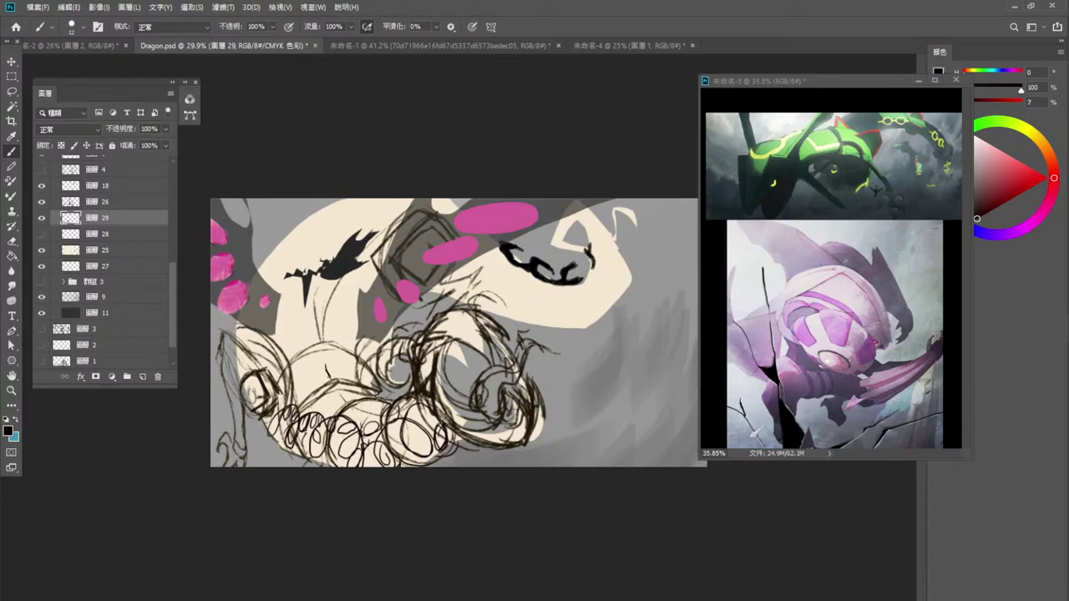
pyautogui.moveTo(375, 399)
pyautogui.mouseDown()
pyautogui.moveTo(338, 382)
pyautogui.moveTo(299, 420)
pyautogui.moveTo(299, 455)
pyautogui.moveTo(338, 465)
pyautogui.moveTo(319, 462)
pyautogui.mouseUp()
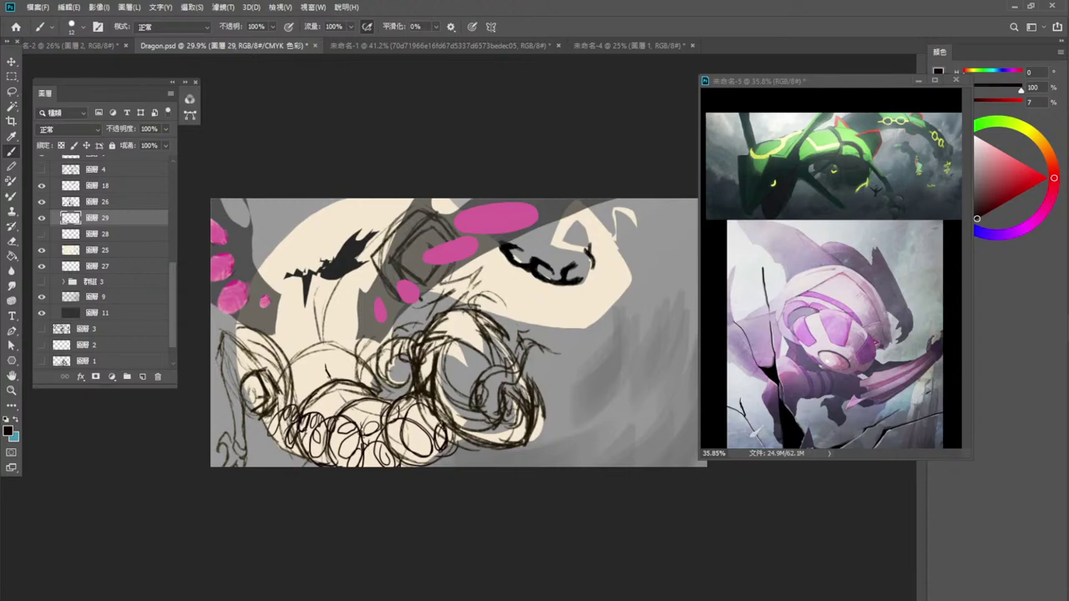
# Outline the body segment above the ovals with a peaked arc and short strokes down its sides.
pyautogui.moveTo(280, 396); pyautogui.dragTo(275, 411)
pyautogui.moveTo(325, 341)
pyautogui.mouseDown()
pyautogui.moveTo(276, 381)
pyautogui.moveTo(284, 414)
pyautogui.mouseUp()
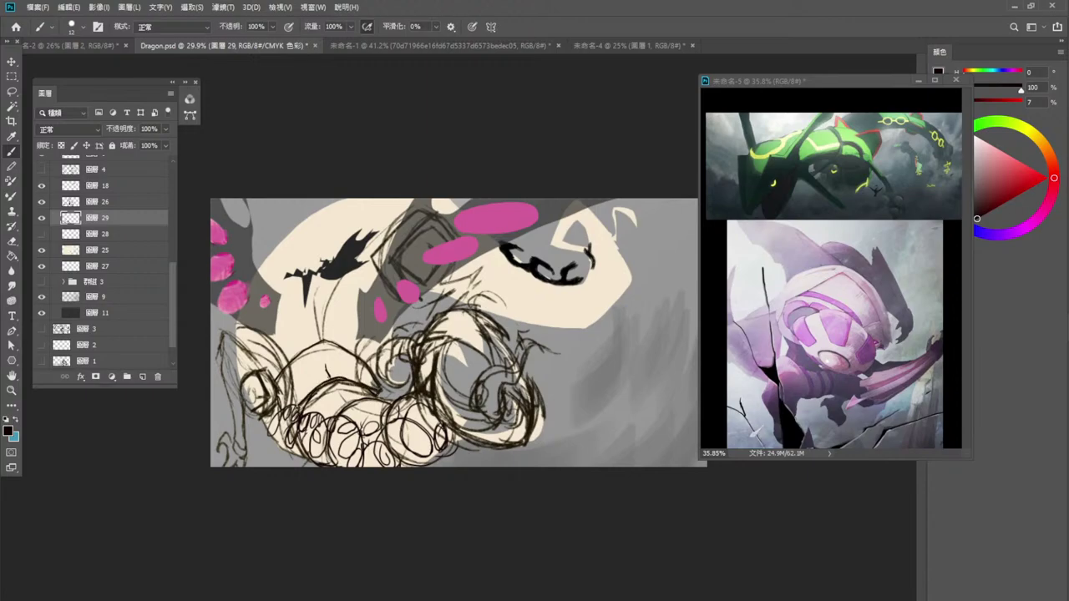
pyautogui.moveTo(294, 409)
pyautogui.mouseDown()
pyautogui.moveTo(289, 446)
pyautogui.moveTo(292, 429)
pyautogui.moveTo(272, 445)
pyautogui.mouseUp()
pyautogui.moveTo(384, 387); pyautogui.dragTo(375, 399)
# Try parallel outer arcs above the body segment's peaked outline, and undo them.
pyautogui.moveTo(259, 372)
pyautogui.mouseDown()
pyautogui.moveTo(303, 333)
pyautogui.moveTo(329, 328)
pyautogui.moveTo(361, 343)
pyautogui.mouseUp()
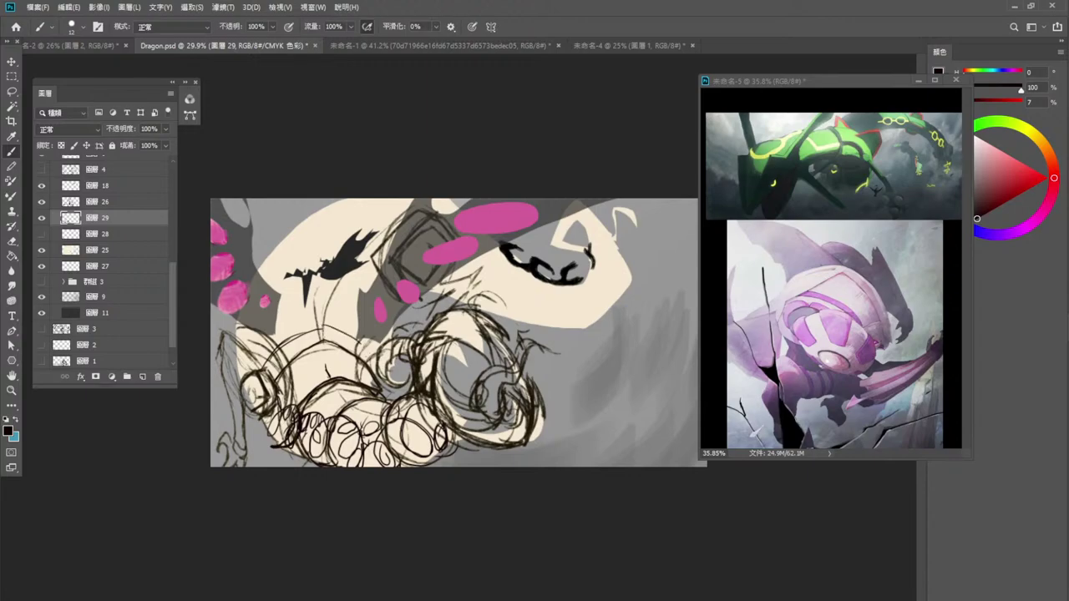
pyautogui.press('ctrl')
pyautogui.moveTo(324, 329); pyautogui.dragTo(367, 360)
pyautogui.moveTo(322, 325)
pyautogui.mouseDown()
pyautogui.moveTo(253, 367)
pyautogui.moveTo(323, 319)
pyautogui.moveTo(375, 359)
pyautogui.mouseUp()
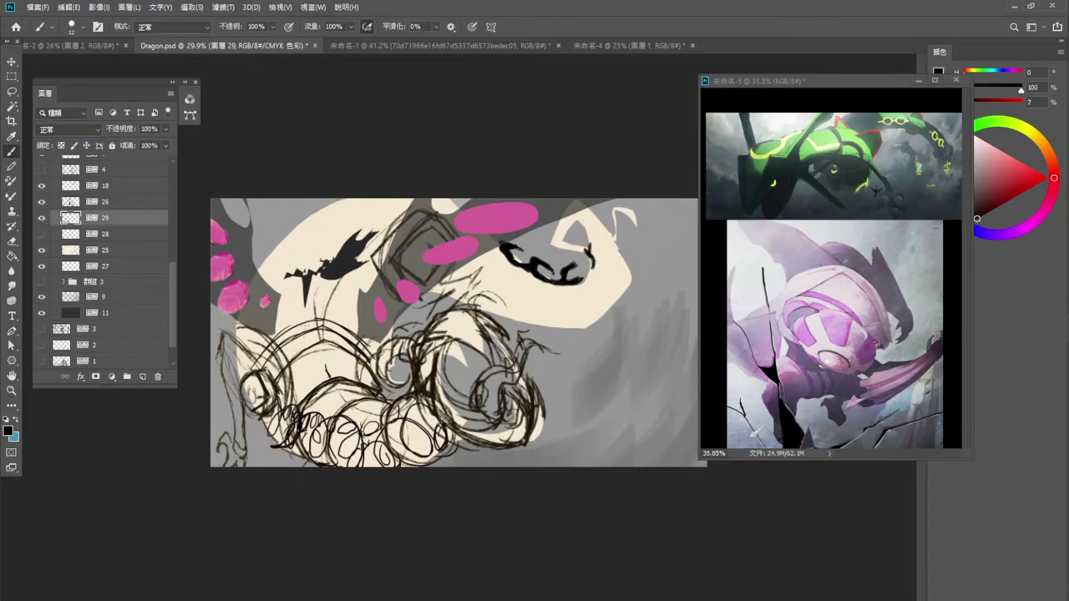
pyautogui.hotkey('ctrl', 'z')
pyautogui.hotkey('ctrl', 'z')
pyautogui.hotkey('ctrl', 'z')
pyautogui.hotkey('ctrl', 'z')
pyautogui.hotkey('ctrl', 'z')
pyautogui.hotkey('ctrl', 'z')
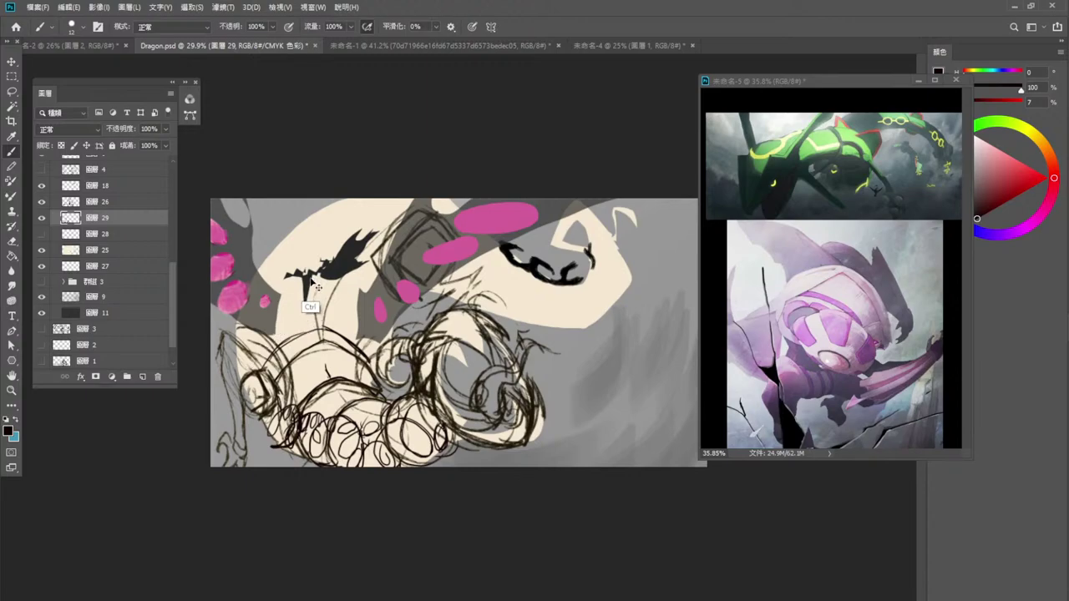
pyautogui.hotkey('ctrl', 'z')
pyautogui.hotkey('ctrl', 'z')
pyautogui.hotkey('ctrl', 'z')
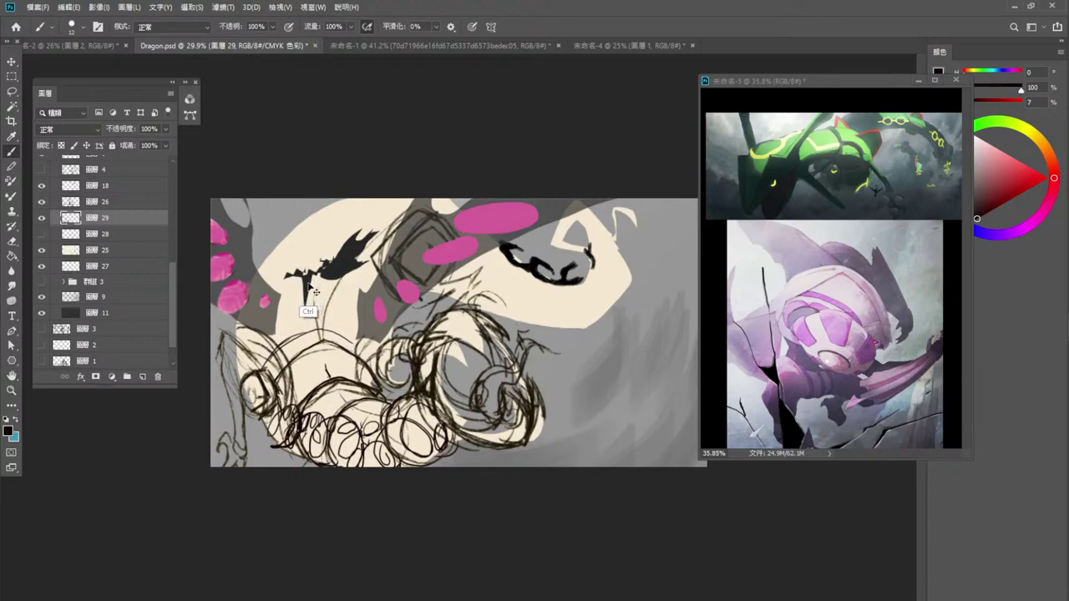
pyautogui.hotkey('ctrl', 'z')
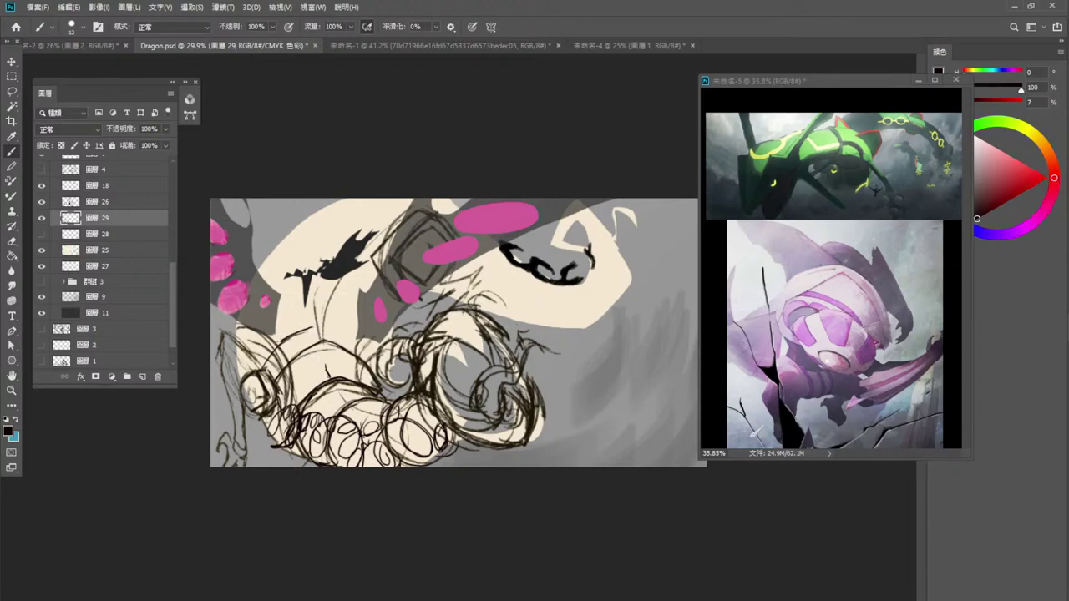
# Draw a second arc above the segment's peaked outline and fill the narrow band between them with small loops.
pyautogui.moveTo(317, 326); pyautogui.dragTo(371, 364)
pyautogui.moveTo(280, 345)
pyautogui.mouseDown()
pyautogui.moveTo(295, 355)
pyautogui.moveTo(282, 345)
pyautogui.moveTo(301, 336)
pyautogui.moveTo(291, 343)
pyautogui.moveTo(307, 344)
pyautogui.moveTo(314, 326)
pyautogui.moveTo(362, 348)
pyautogui.mouseUp()
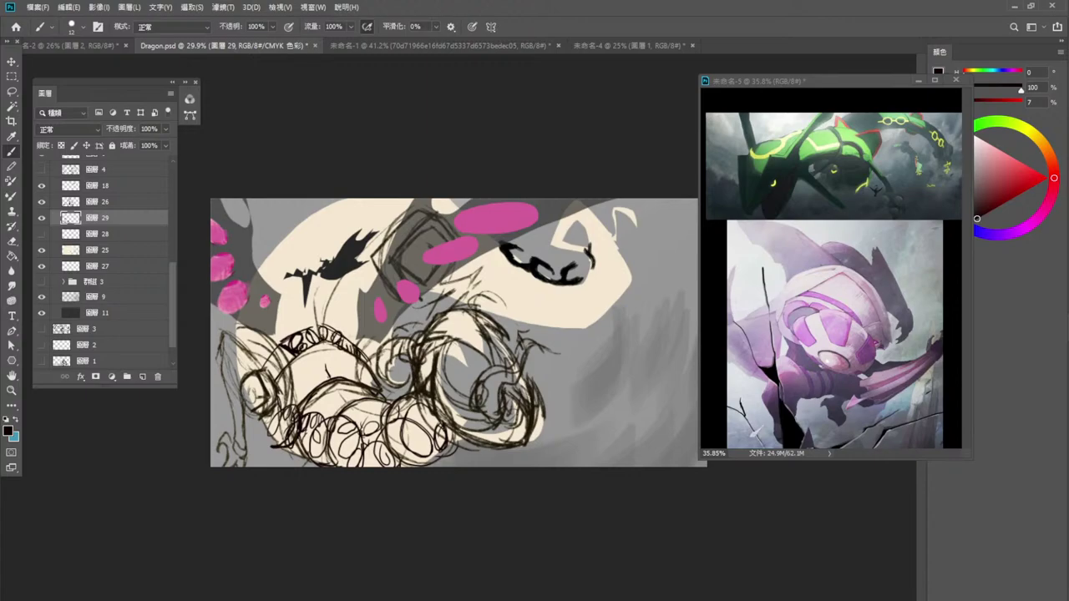
pyautogui.moveTo(284, 346); pyautogui.dragTo(266, 375)
pyautogui.moveTo(282, 346)
pyautogui.mouseDown()
pyautogui.moveTo(262, 376)
pyautogui.moveTo(284, 364)
pyautogui.mouseUp()
# Draw the two curved edges of another band across the neck behind the solid black marks, undoing unwanted strokes.
pyautogui.moveTo(262, 291)
pyautogui.mouseDown()
pyautogui.moveTo(314, 269)
pyautogui.moveTo(356, 299)
pyautogui.moveTo(341, 280)
pyautogui.mouseUp()
pyautogui.hotkey('ctrl', 'z')
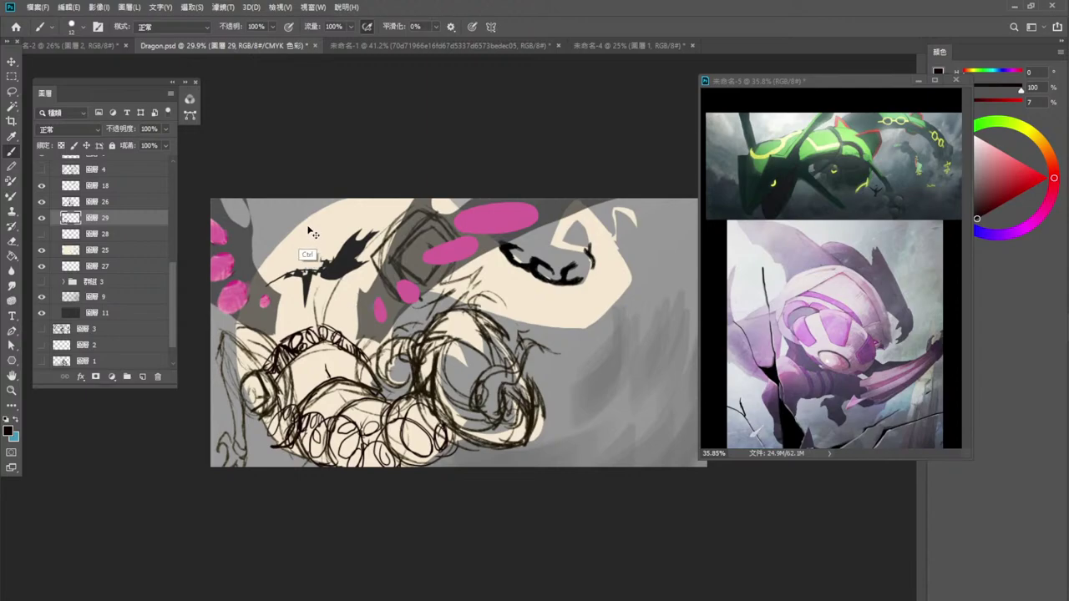
pyautogui.hotkey('ctrl', 'z')
pyautogui.moveTo(236, 324); pyautogui.dragTo(243, 340)
pyautogui.moveTo(269, 288)
pyautogui.mouseDown()
pyautogui.moveTo(285, 277)
pyautogui.moveTo(366, 297)
pyautogui.mouseUp()
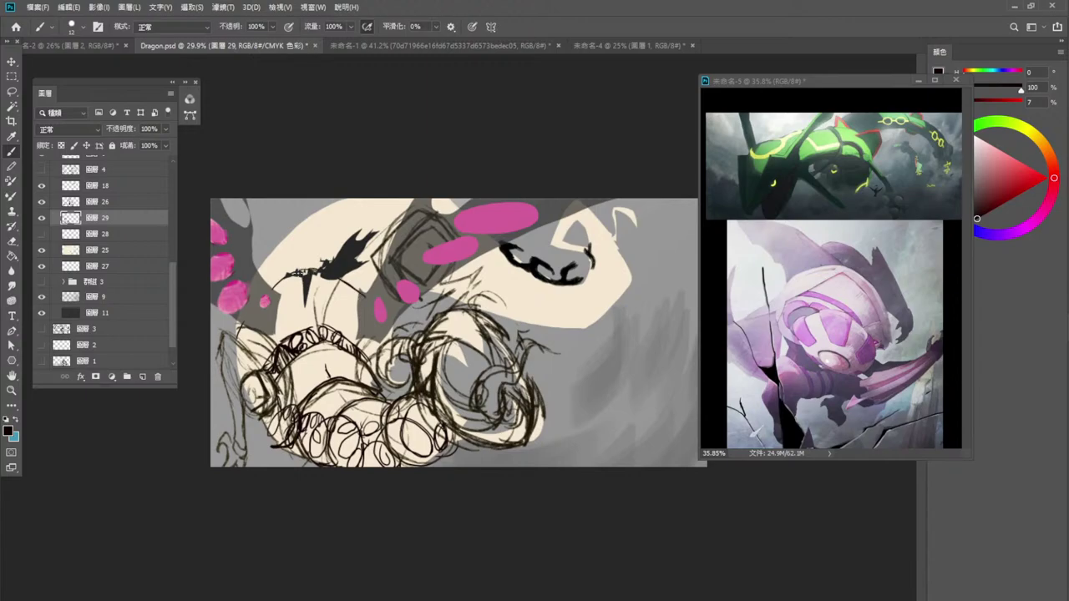
pyautogui.moveTo(300, 272)
pyautogui.mouseDown()
pyautogui.moveTo(264, 296)
pyautogui.moveTo(304, 249)
pyautogui.mouseUp()
pyautogui.hotkey('ctrl', 'z')
pyautogui.hotkey('ctrl', 'z')
pyautogui.hotkey('ctrl', 'z')
pyautogui.moveTo(257, 275)
pyautogui.mouseDown()
pyautogui.moveTo(316, 249)
pyautogui.moveTo(356, 281)
pyautogui.mouseUp()
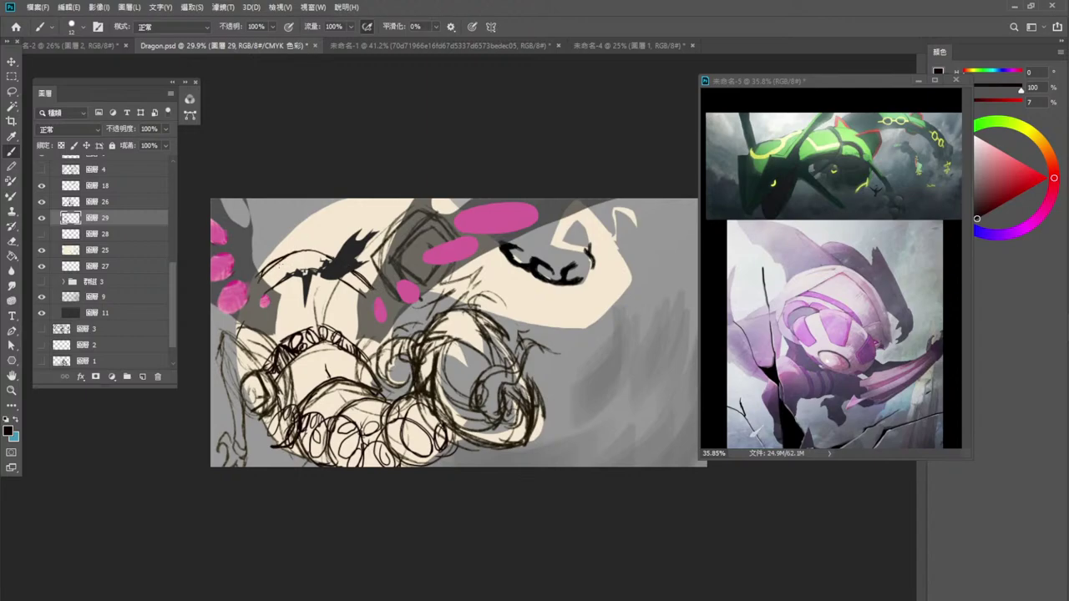
# Fill the band behind the solid black marks with a row of small loops from end to end.
pyautogui.moveTo(270, 285)
pyautogui.mouseDown()
pyautogui.moveTo(283, 264)
pyautogui.moveTo(272, 266)
pyautogui.moveTo(276, 287)
pyautogui.moveTo(306, 251)
pyautogui.moveTo(289, 260)
pyautogui.moveTo(296, 252)
pyautogui.moveTo(309, 250)
pyautogui.mouseUp()
pyautogui.moveTo(314, 254)
pyautogui.mouseDown()
pyautogui.moveTo(322, 274)
pyautogui.moveTo(328, 255)
pyautogui.moveTo(339, 269)
pyautogui.moveTo(297, 258)
pyautogui.moveTo(373, 292)
pyautogui.mouseUp()
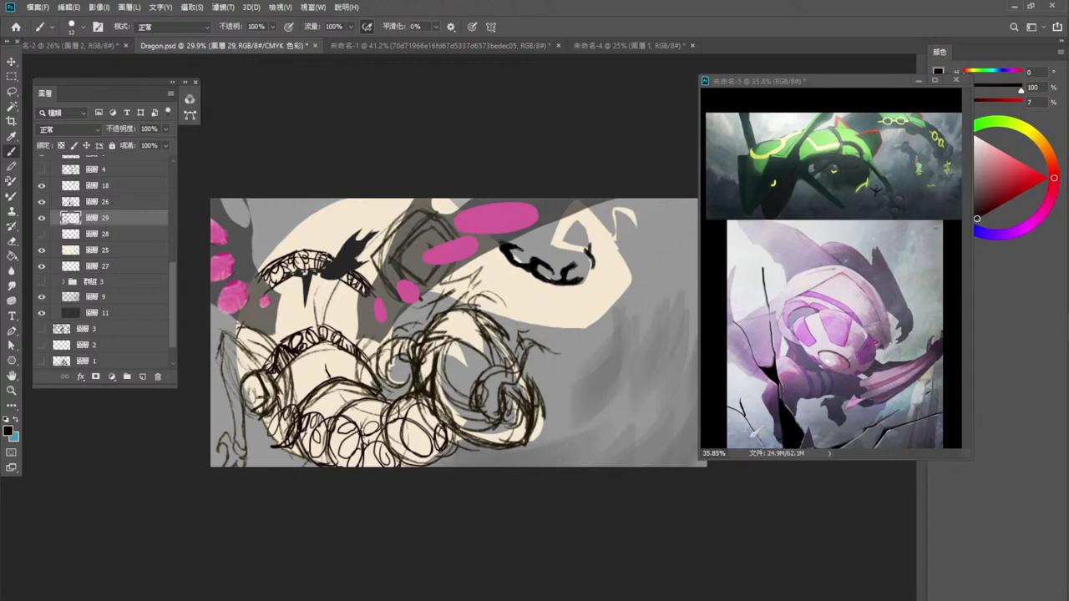
pyautogui.moveTo(322, 253); pyautogui.dragTo(335, 257)
pyautogui.moveTo(354, 269); pyautogui.dragTo(364, 277)
# Draw the body's side contours above the looped band and add another looped band near the canvas's upper edge.
pyautogui.moveTo(285, 225); pyautogui.dragTo(307, 216)
pyautogui.moveTo(280, 243)
pyautogui.mouseDown()
pyautogui.moveTo(303, 221)
pyautogui.moveTo(281, 240)
pyautogui.moveTo(349, 212)
pyautogui.moveTo(386, 264)
pyautogui.mouseUp()
pyautogui.moveTo(317, 206)
pyautogui.mouseDown()
pyautogui.moveTo(361, 214)
pyautogui.moveTo(341, 199)
pyautogui.mouseUp()
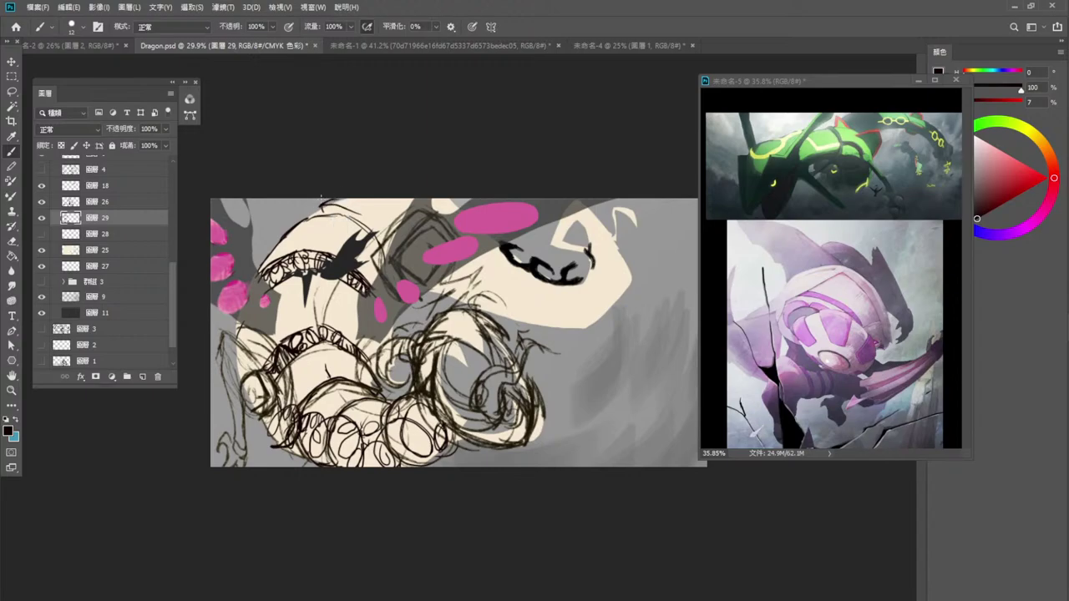
pyautogui.moveTo(333, 206)
pyautogui.mouseDown()
pyautogui.moveTo(322, 214)
pyautogui.moveTo(373, 217)
pyautogui.moveTo(391, 263)
pyautogui.mouseUp()
pyautogui.moveTo(373, 224)
pyautogui.mouseDown()
pyautogui.moveTo(386, 257)
pyautogui.moveTo(414, 197)
pyautogui.moveTo(447, 199)
pyautogui.moveTo(433, 215)
pyautogui.moveTo(441, 199)
pyautogui.moveTo(442, 212)
pyautogui.mouseUp()
pyautogui.hotkey('ctrl', 'z')
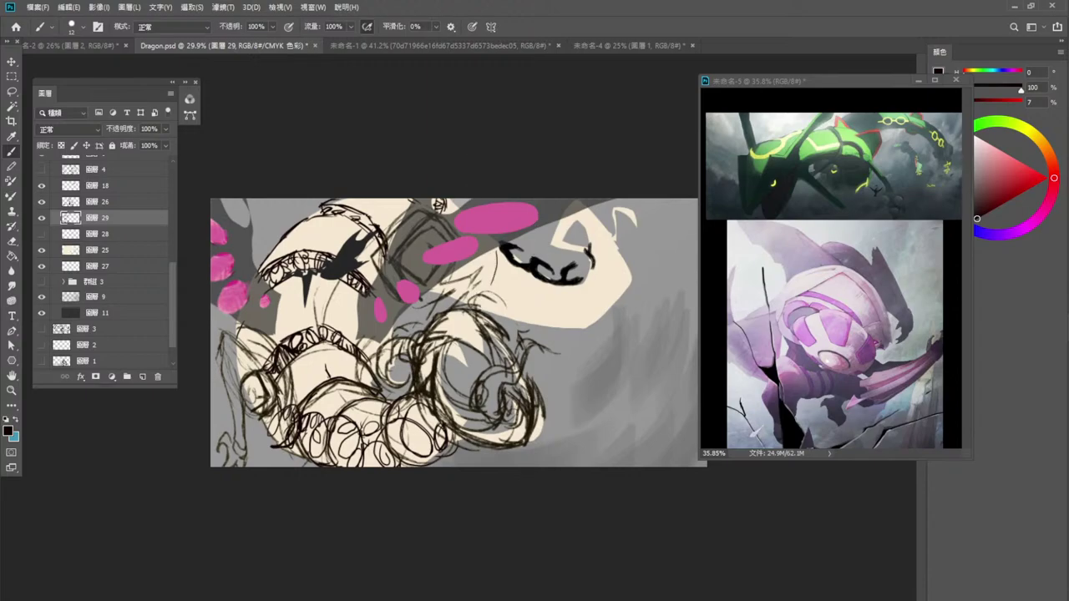
pyautogui.moveTo(343, 205); pyautogui.dragTo(377, 224)
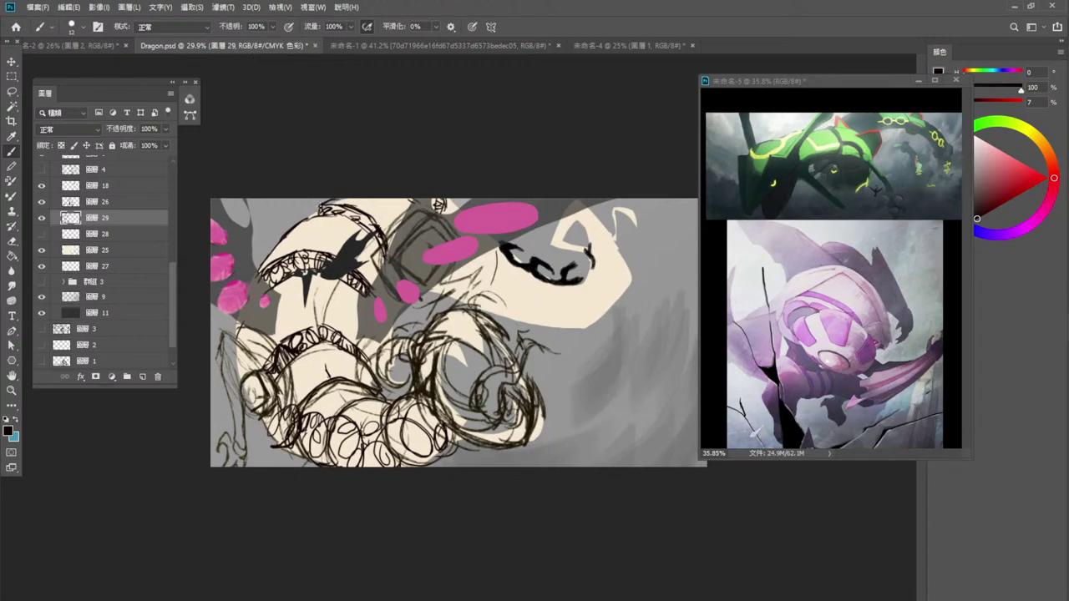
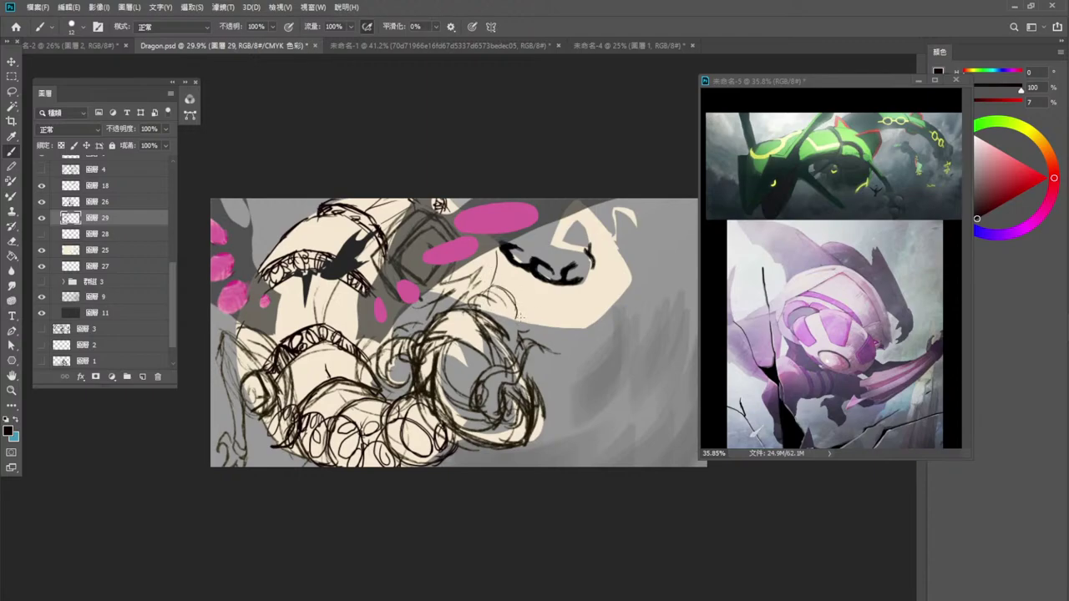
# Draw a row of small loops along the outer edge of the cream curve around the black chain-like strokes.
pyautogui.moveTo(515, 319)
pyautogui.mouseDown()
pyautogui.moveTo(539, 298)
pyautogui.moveTo(565, 326)
pyautogui.moveTo(592, 315)
pyautogui.moveTo(567, 330)
pyautogui.moveTo(592, 313)
pyautogui.moveTo(574, 320)
pyautogui.moveTo(588, 317)
pyautogui.moveTo(591, 298)
pyautogui.moveTo(608, 309)
pyautogui.moveTo(602, 291)
pyautogui.moveTo(623, 288)
pyautogui.moveTo(623, 268)
pyautogui.moveTo(594, 209)
pyautogui.mouseUp()
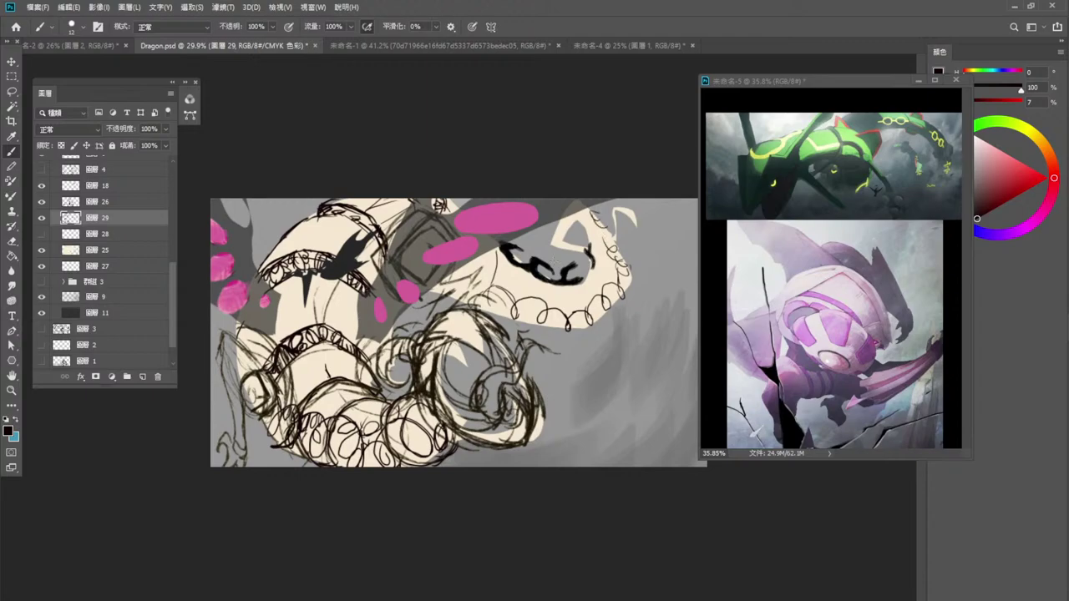
pyautogui.moveTo(521, 308)
pyautogui.mouseDown()
pyautogui.moveTo(540, 305)
pyautogui.moveTo(525, 314)
pyautogui.moveTo(494, 294)
pyautogui.moveTo(482, 299)
pyautogui.mouseUp()
pyautogui.moveTo(548, 316)
pyautogui.mouseDown()
pyautogui.moveTo(569, 326)
pyautogui.moveTo(611, 287)
pyautogui.moveTo(618, 299)
pyautogui.moveTo(627, 266)
pyautogui.mouseUp()
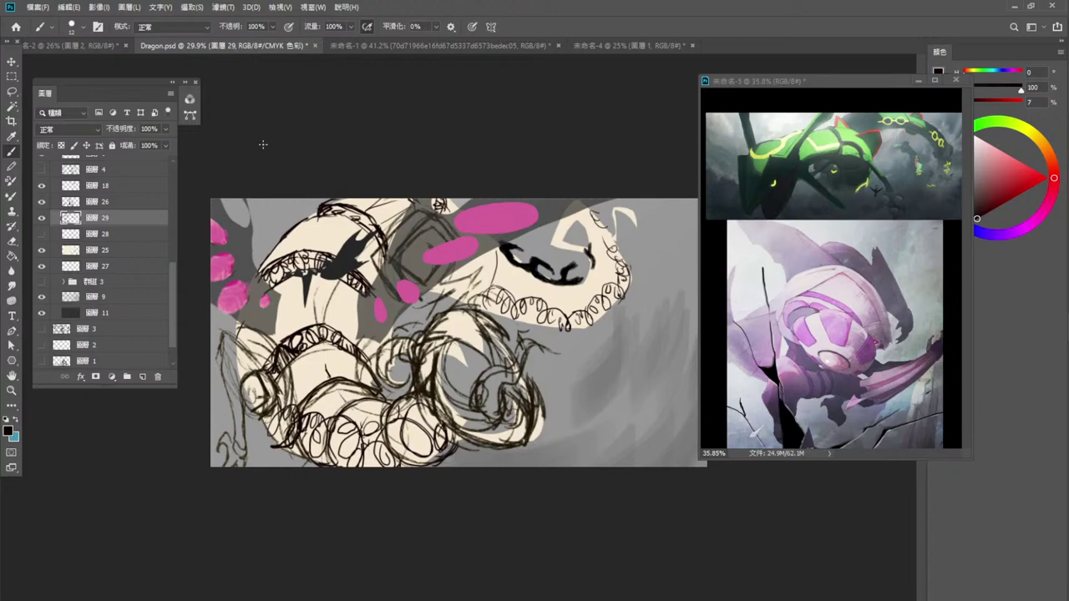
# Lasso and delete layer 26's rough sketch lines over the lower body, and clear the selection.
pyautogui.click(16, 91)
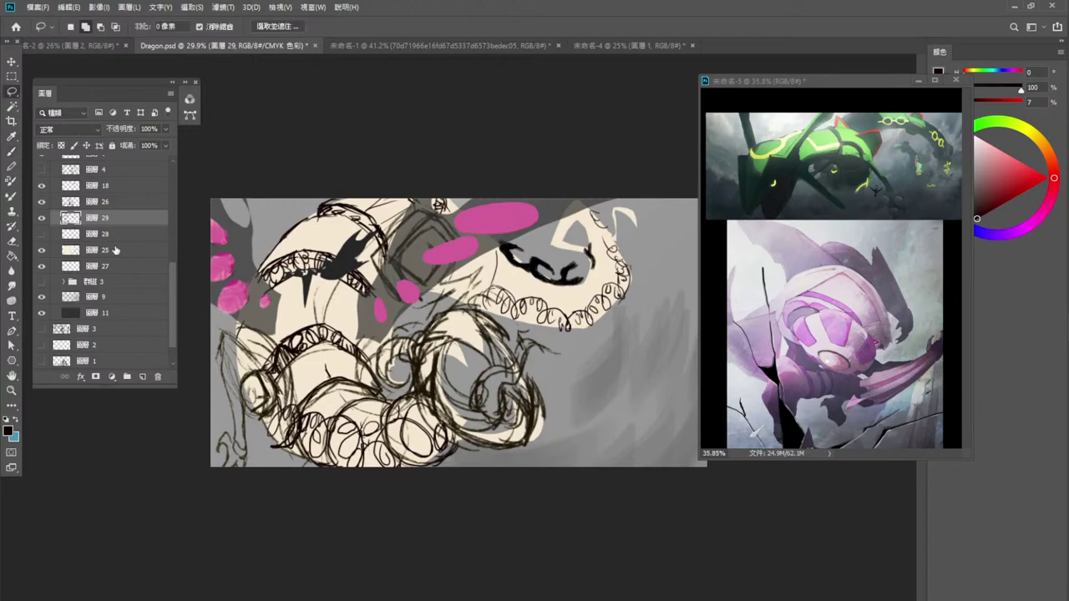
pyautogui.click(105, 204)
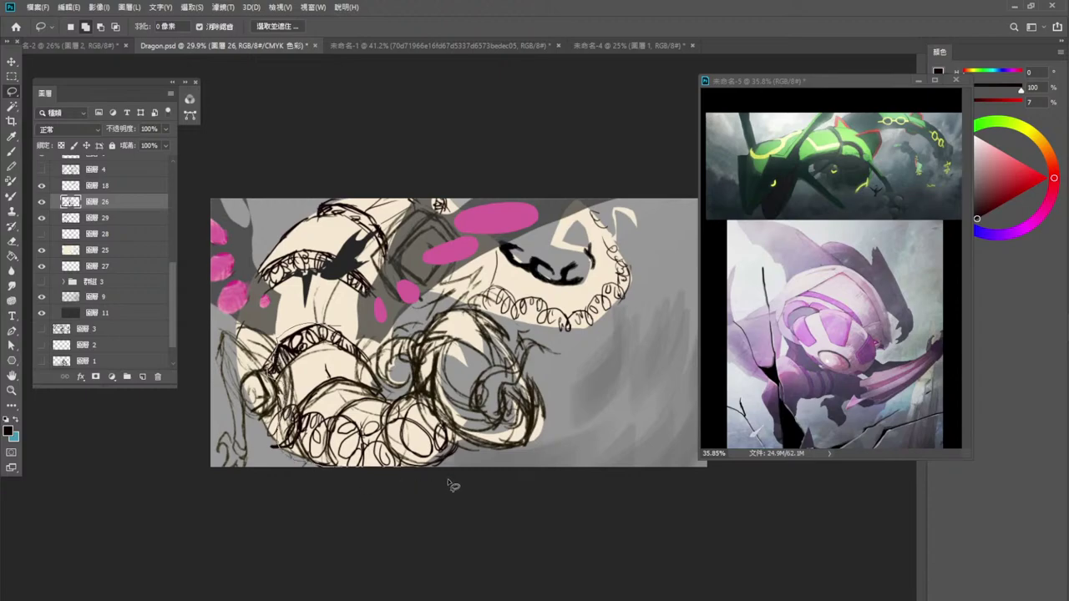
pyautogui.moveTo(449, 483)
pyautogui.mouseDown()
pyautogui.moveTo(473, 450)
pyautogui.moveTo(450, 425)
pyautogui.moveTo(390, 399)
pyautogui.moveTo(343, 327)
pyautogui.mouseUp()
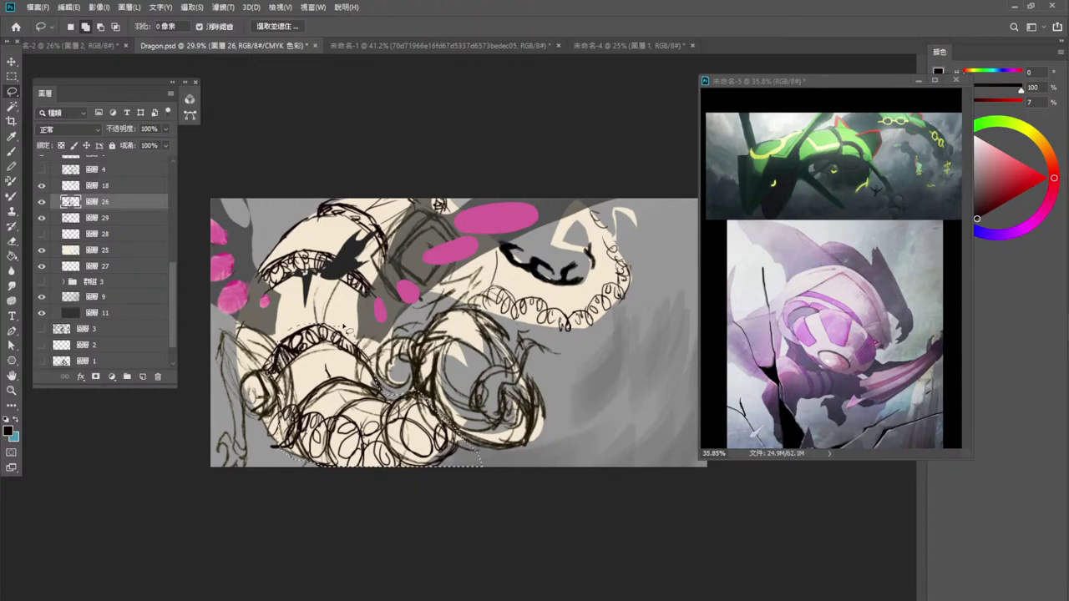
pyautogui.press('Delete')
pyautogui.hotkey('ctrl', 'd')
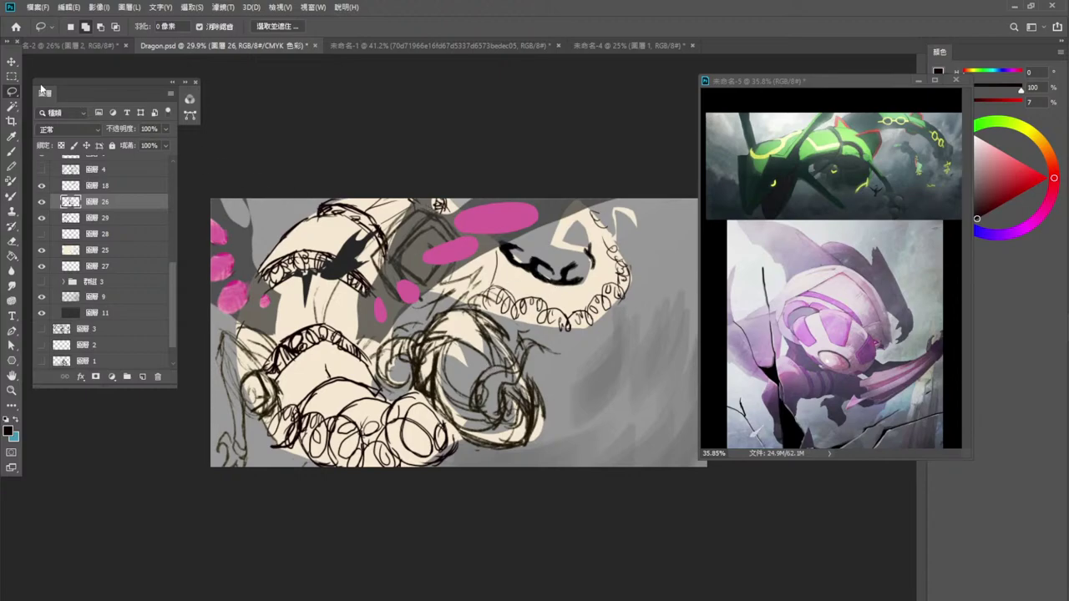
# Compare the artwork with layer 29's line drawing hidden and shown.
pyautogui.press('v')
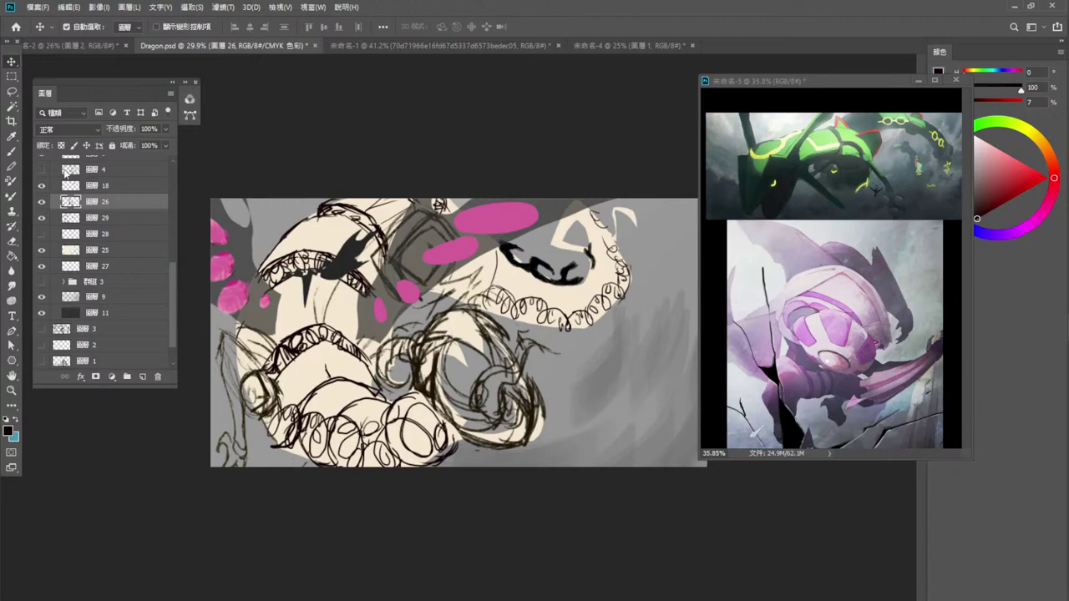
pyautogui.click(90, 217)
pyautogui.click(42, 218)
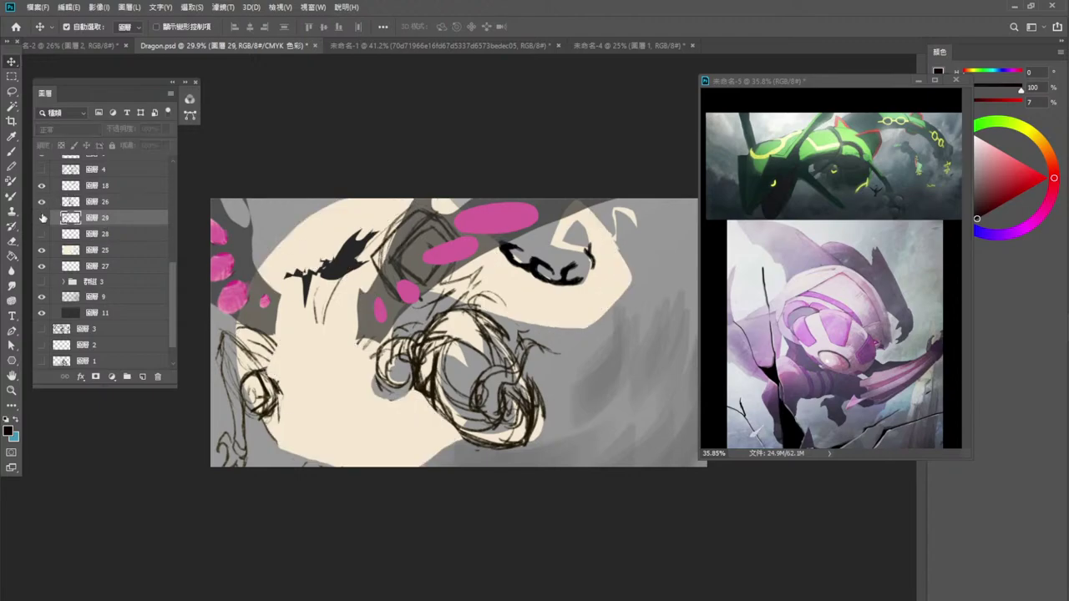
pyautogui.click(43, 218)
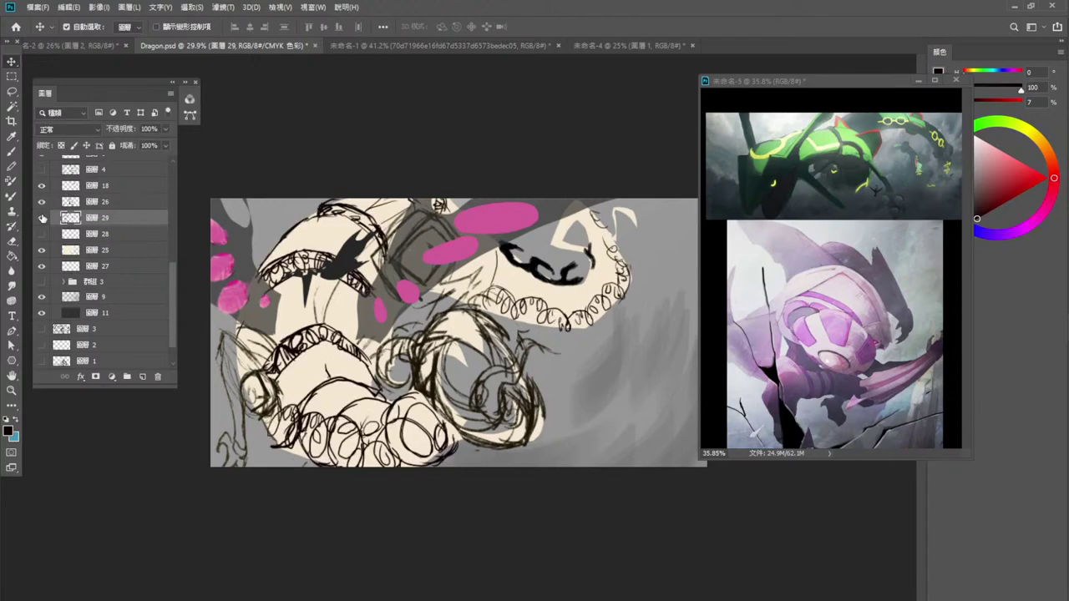
# Add a new layer directly above layer 25.
pyautogui.click(107, 236)
pyautogui.click(107, 250)
pyautogui.click(141, 377)
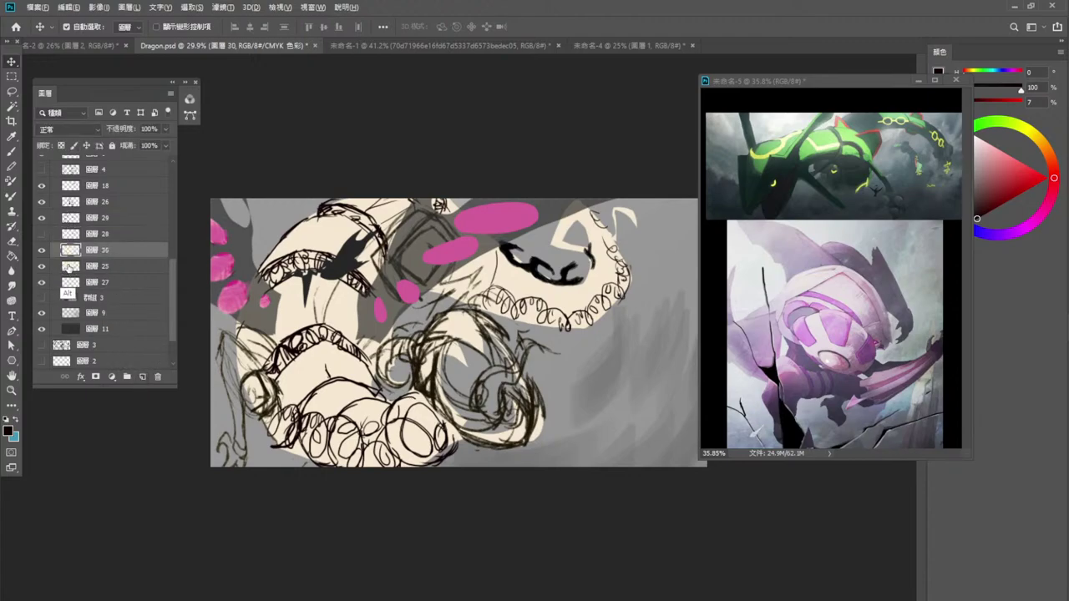
# Clip layer 30 to layer 25 and sample a dark grey from the robot-like creature picture on the reference board.
pyautogui.hotkey('ctrl', 'alt', 'g')
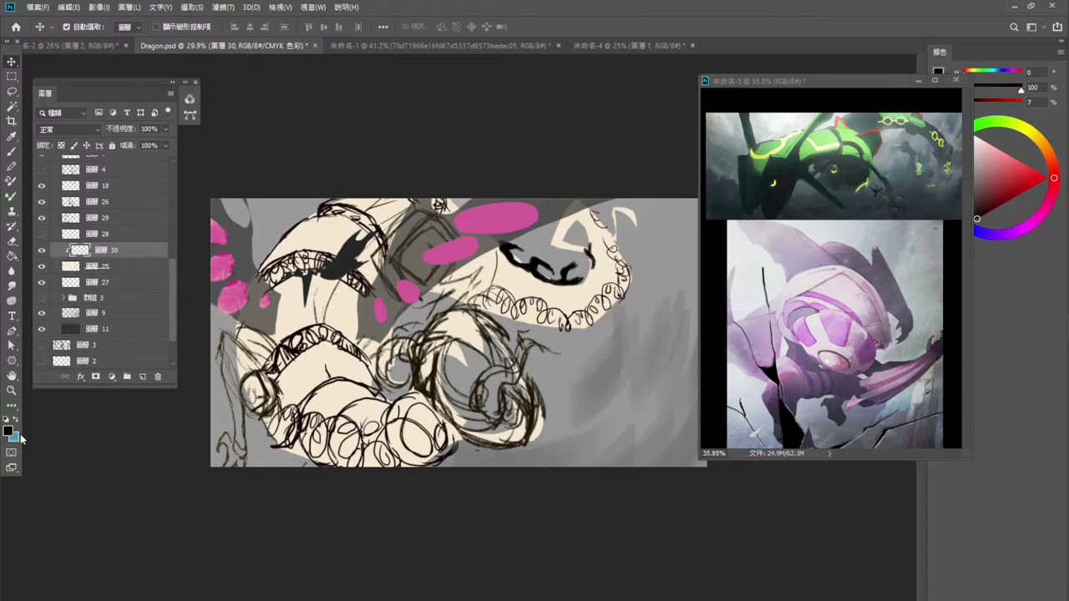
pyautogui.click(860, 283)
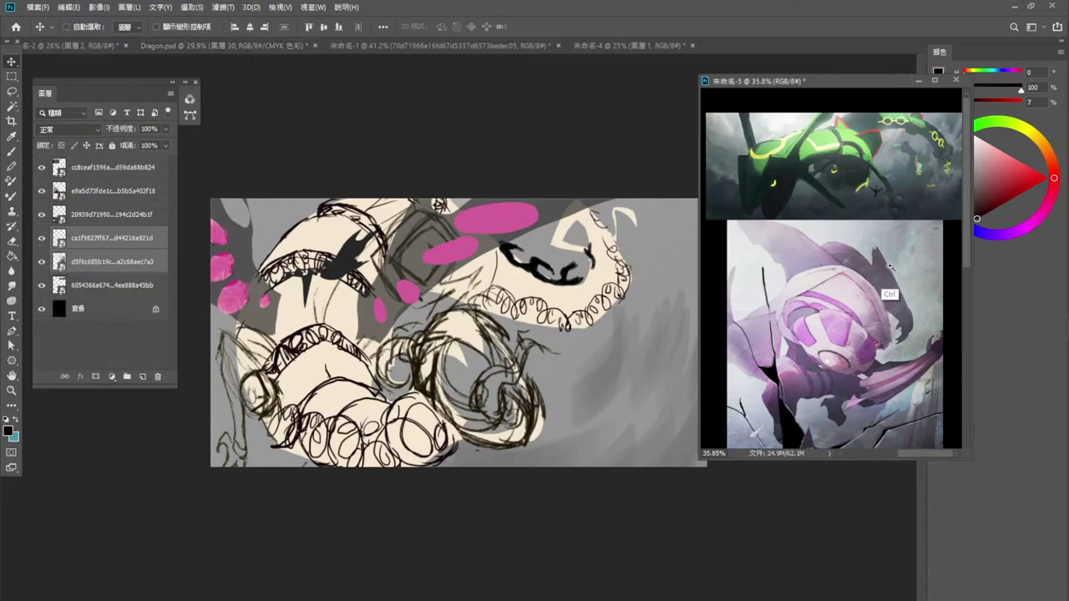
pyautogui.moveTo(888, 270); pyautogui.dragTo(867, 272)
pyautogui.scroll(-2, 866, 271)
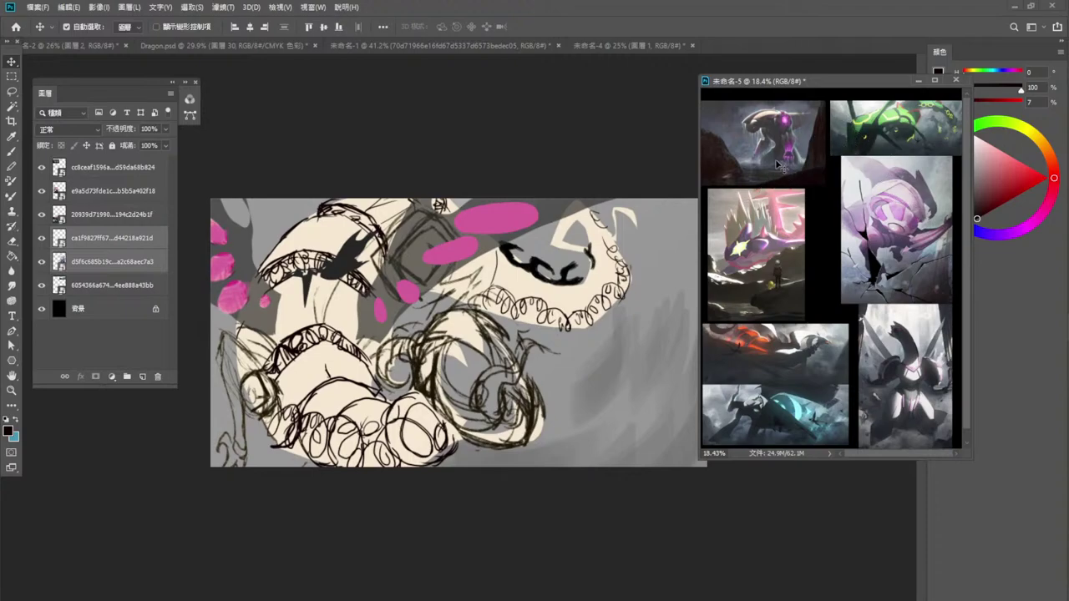
pyautogui.keyDown('alt'); pyautogui.click(780, 126); pyautogui.keyUp('alt')
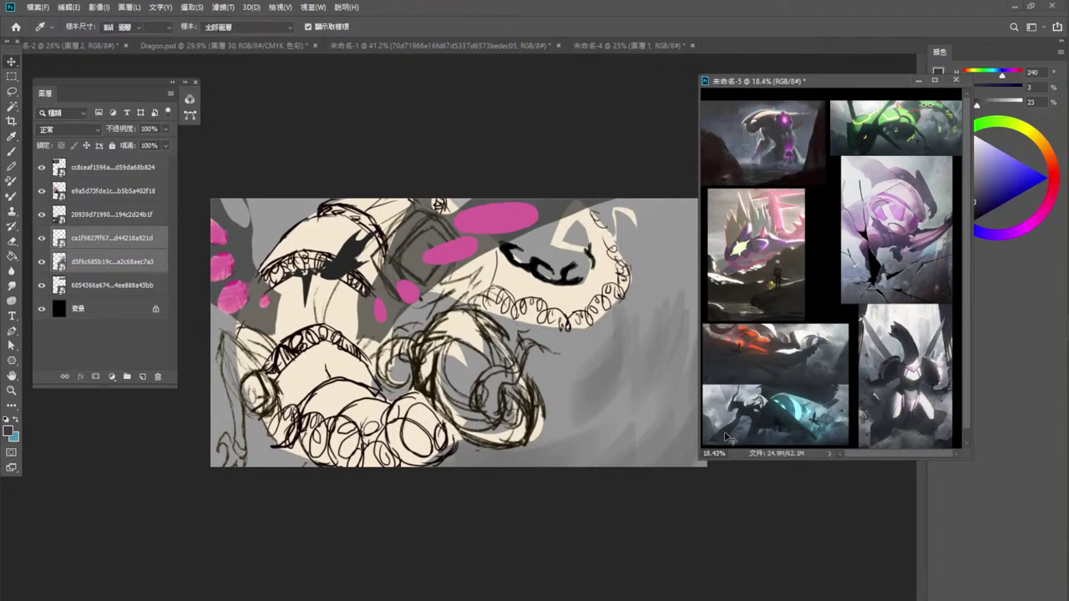
# Choose the 150 px textured brush from the "useful" brush group for painting on layer 30.
pyautogui.press('b')
pyautogui.rightClick(574, 318)
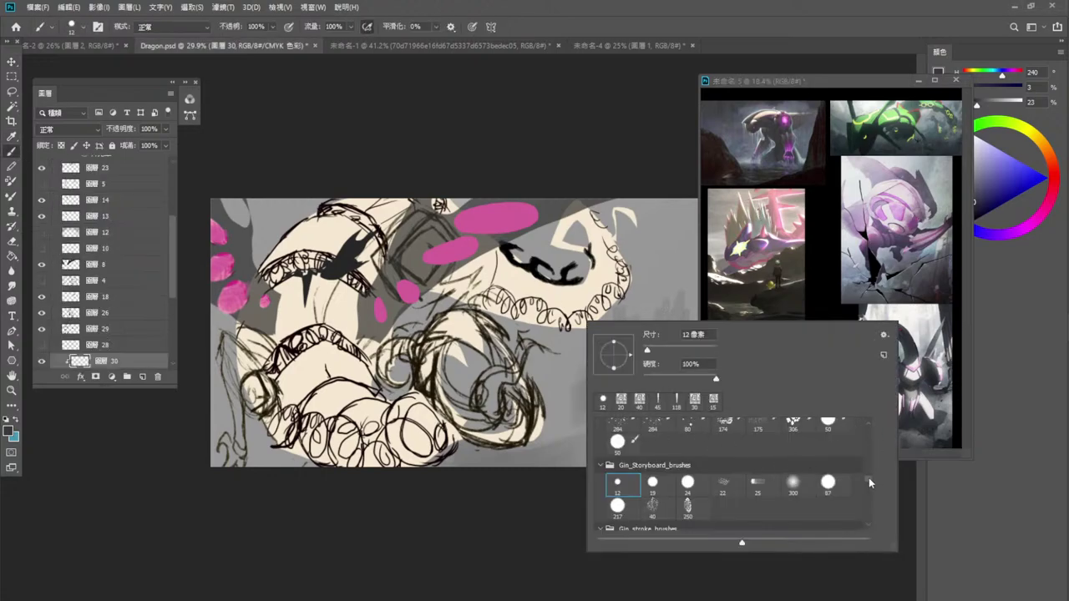
pyautogui.moveTo(868, 478); pyautogui.dragTo(872, 415)
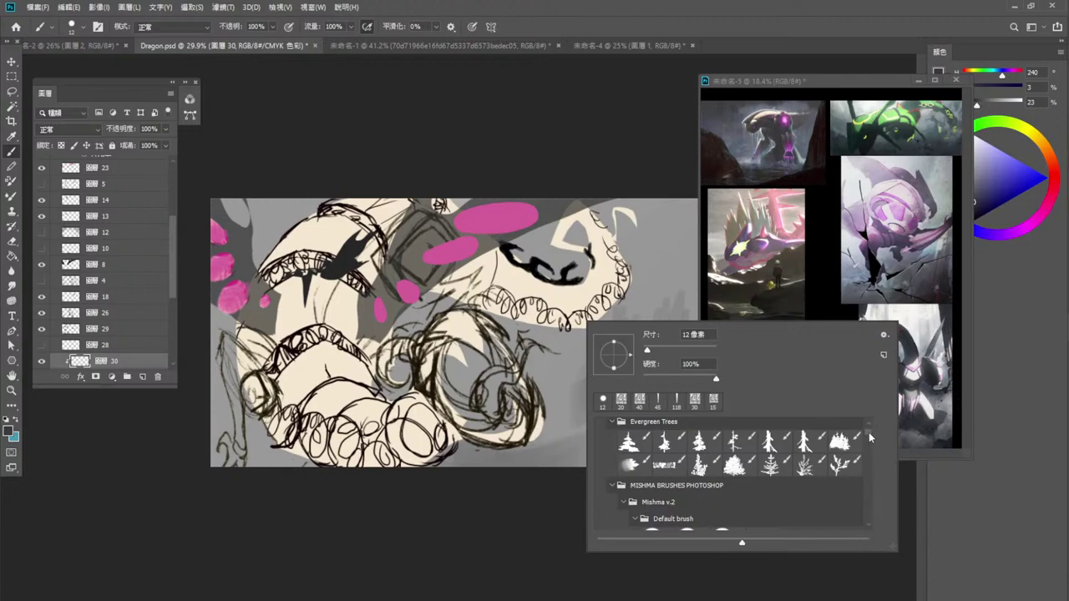
pyautogui.moveTo(868, 432); pyautogui.dragTo(869, 426)
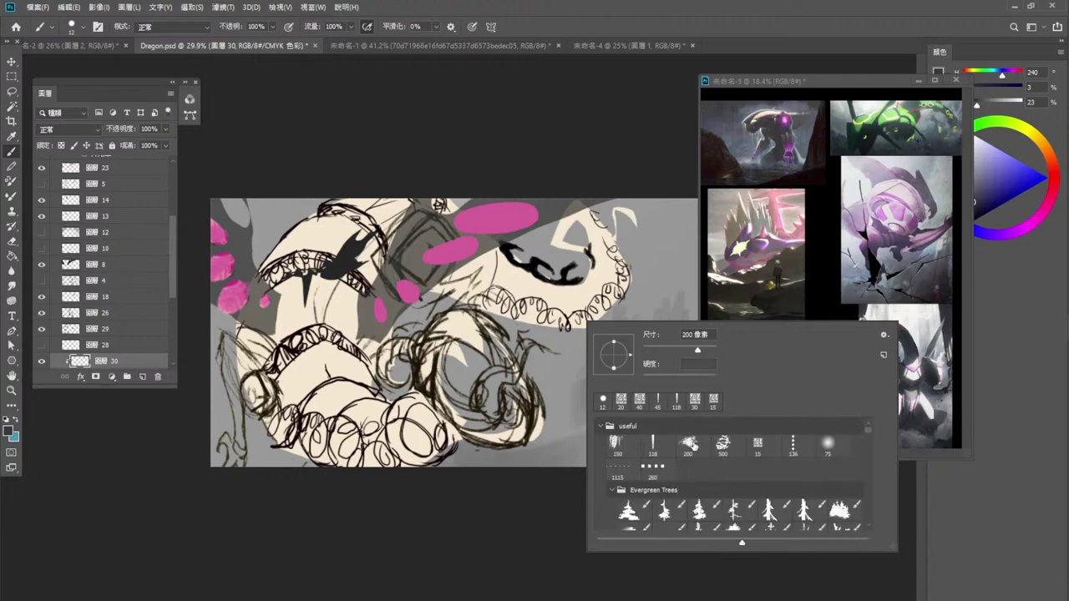
pyautogui.click(616, 442)
pyautogui.press('Return')
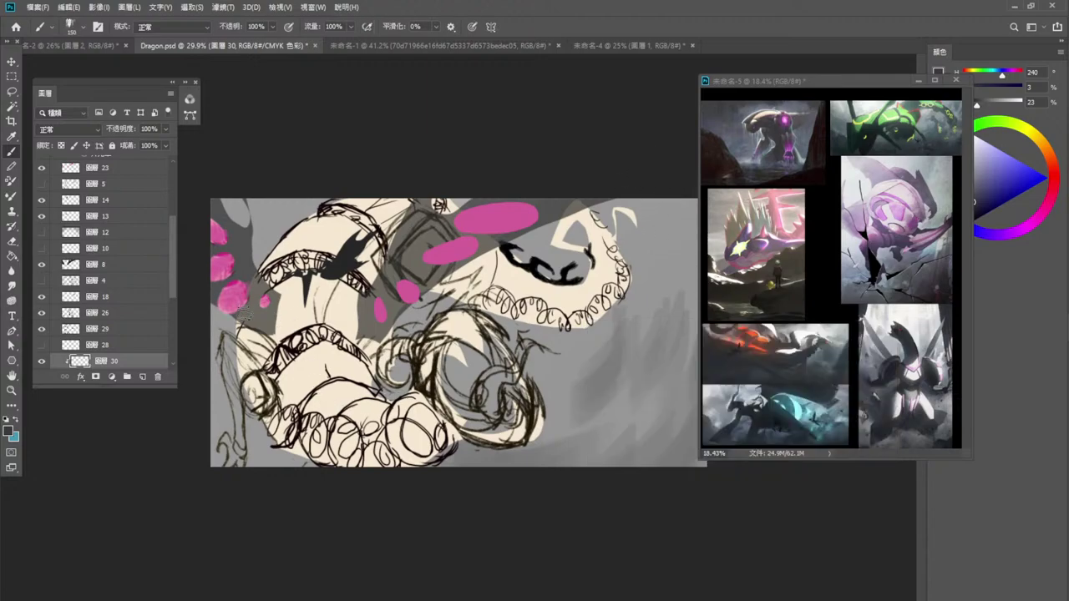
# Paint dark grey shading over the outer edge and scaly underside of the dragon's lower body.
pyautogui.moveTo(242, 324); pyautogui.dragTo(326, 488)
pyautogui.moveTo(265, 296); pyautogui.dragTo(324, 470)
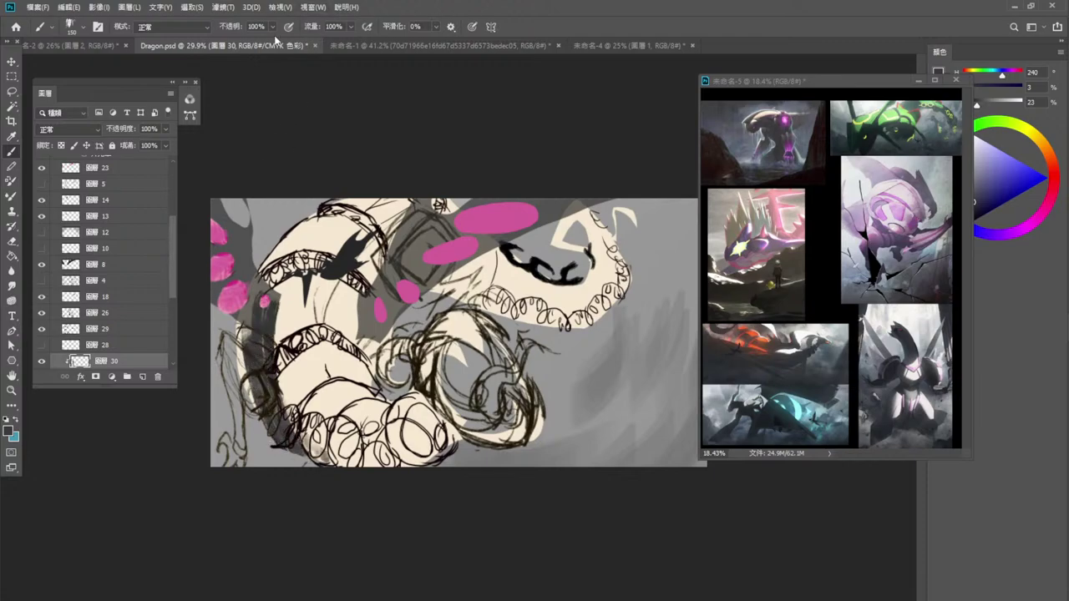
pyautogui.hotkey('ctrl', 'z')
pyautogui.moveTo(261, 309)
pyautogui.mouseDown()
pyautogui.moveTo(243, 338)
pyautogui.moveTo(280, 452)
pyautogui.moveTo(241, 341)
pyautogui.moveTo(329, 431)
pyautogui.moveTo(258, 371)
pyautogui.moveTo(375, 453)
pyautogui.moveTo(329, 460)
pyautogui.moveTo(283, 425)
pyautogui.moveTo(335, 456)
pyautogui.moveTo(310, 452)
pyautogui.moveTo(286, 406)
pyautogui.moveTo(370, 454)
pyautogui.moveTo(258, 303)
pyautogui.moveTo(290, 398)
pyautogui.moveTo(242, 332)
pyautogui.moveTo(285, 290)
pyautogui.moveTo(270, 360)
pyautogui.moveTo(310, 306)
pyautogui.moveTo(385, 450)
pyautogui.moveTo(344, 431)
pyautogui.moveTo(408, 439)
pyautogui.moveTo(349, 441)
pyautogui.moveTo(394, 448)
pyautogui.moveTo(427, 420)
pyautogui.moveTo(440, 423)
pyautogui.moveTo(446, 446)
pyautogui.moveTo(398, 434)
pyautogui.moveTo(445, 448)
pyautogui.moveTo(428, 398)
pyautogui.moveTo(368, 425)
pyautogui.moveTo(356, 411)
pyautogui.moveTo(364, 451)
pyautogui.moveTo(381, 446)
pyautogui.moveTo(356, 442)
pyautogui.moveTo(359, 463)
pyautogui.moveTo(364, 375)
pyautogui.moveTo(330, 396)
pyautogui.moveTo(339, 454)
pyautogui.moveTo(366, 456)
pyautogui.moveTo(332, 397)
pyautogui.mouseUp()
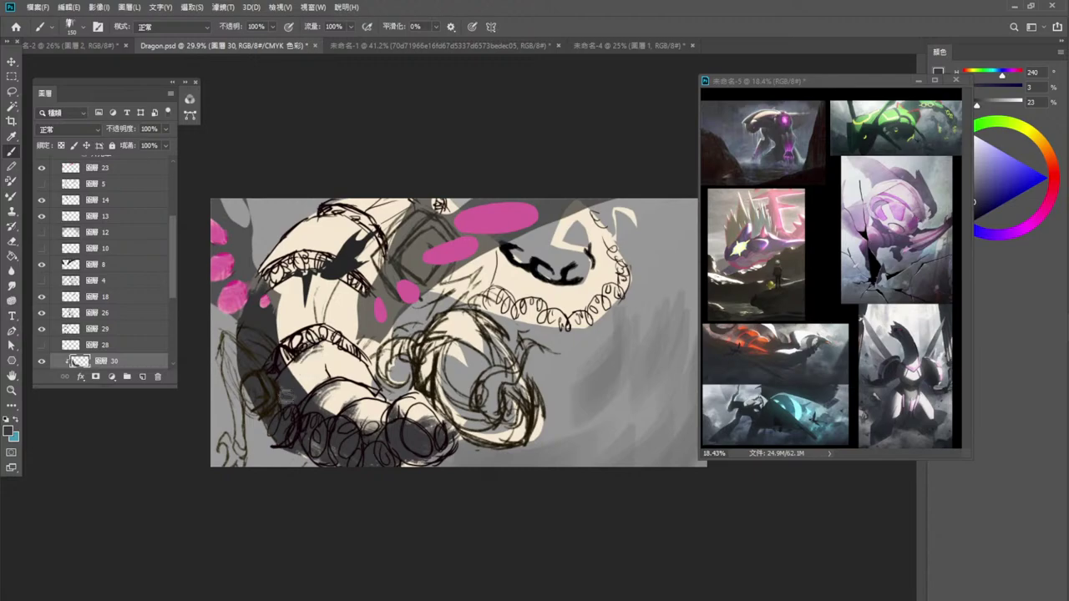
# Reduce the brush size to 90 px and shade the cream segments around the lower decorated body band.
pyautogui.press('[')
pyautogui.press('[')
pyautogui.press('[')
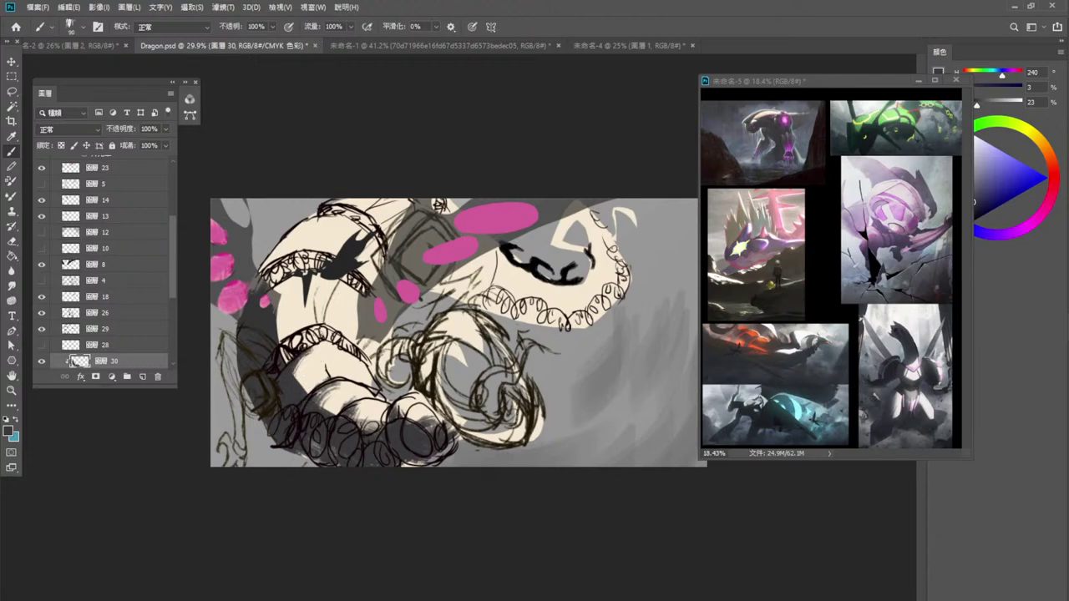
pyautogui.press('ctrl')
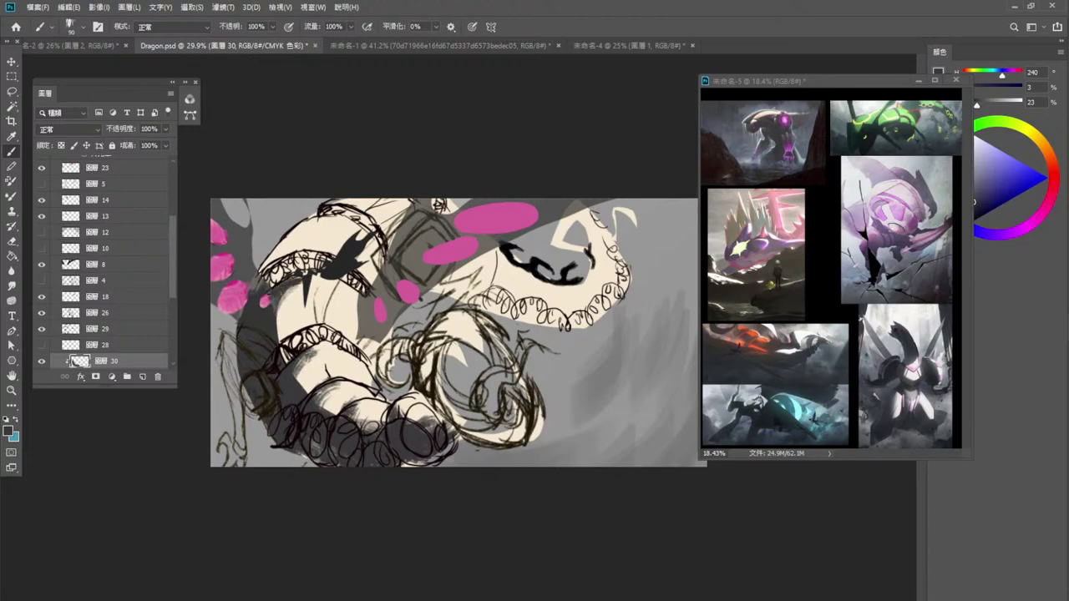
pyautogui.moveTo(292, 353); pyautogui.dragTo(339, 348)
pyautogui.hotkey('ctrl', 'z')
pyautogui.moveTo(278, 342)
pyautogui.mouseDown()
pyautogui.moveTo(314, 323)
pyautogui.moveTo(368, 354)
pyautogui.mouseUp()
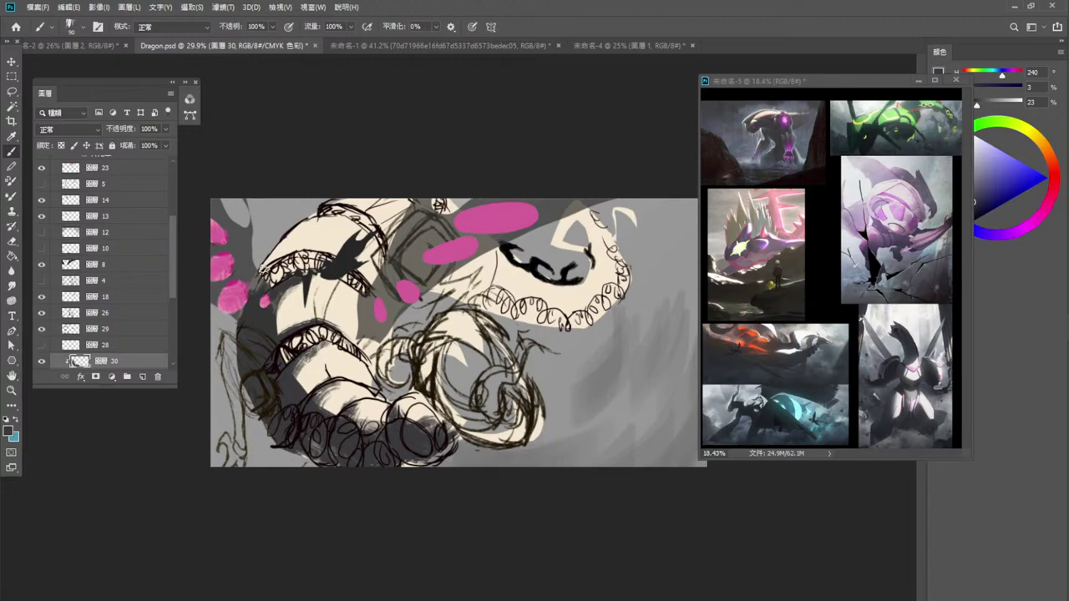
# Shade the edges of the upper body segments and bands, and darken the section joining the cream curve.
pyautogui.moveTo(264, 269)
pyautogui.mouseDown()
pyautogui.moveTo(303, 249)
pyautogui.moveTo(343, 264)
pyautogui.moveTo(332, 253)
pyautogui.mouseUp()
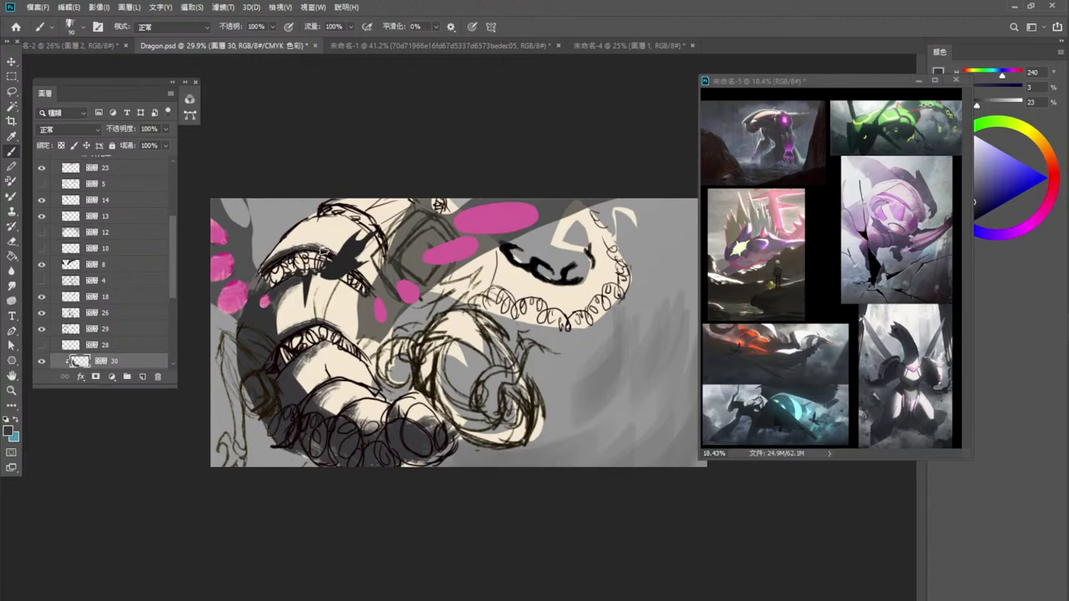
pyautogui.moveTo(259, 268); pyautogui.dragTo(305, 222)
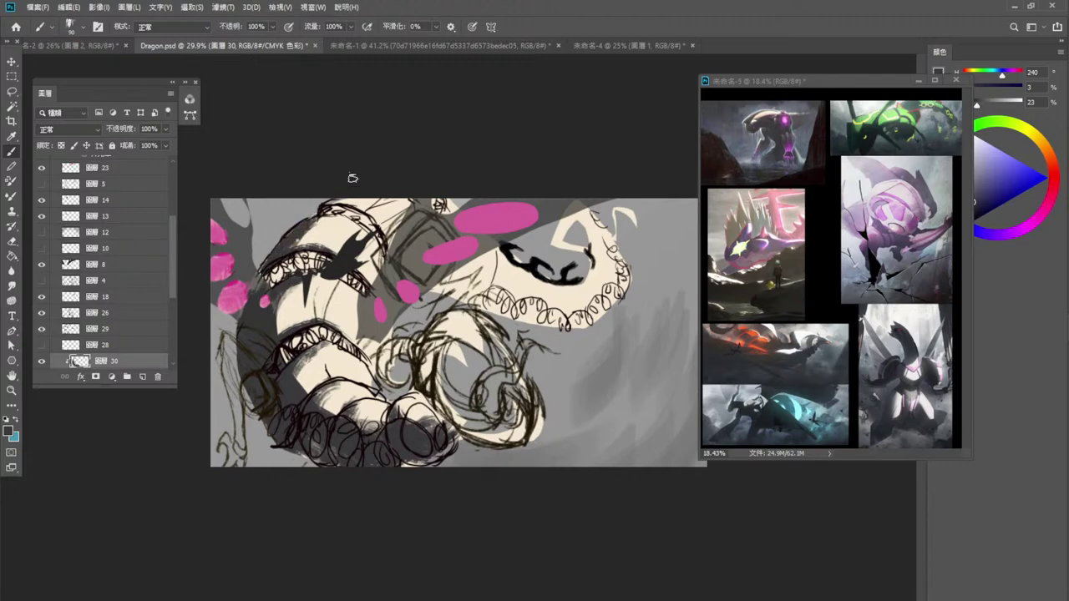
pyautogui.moveTo(314, 222)
pyautogui.mouseDown()
pyautogui.moveTo(356, 206)
pyautogui.moveTo(385, 231)
pyautogui.moveTo(374, 218)
pyautogui.mouseUp()
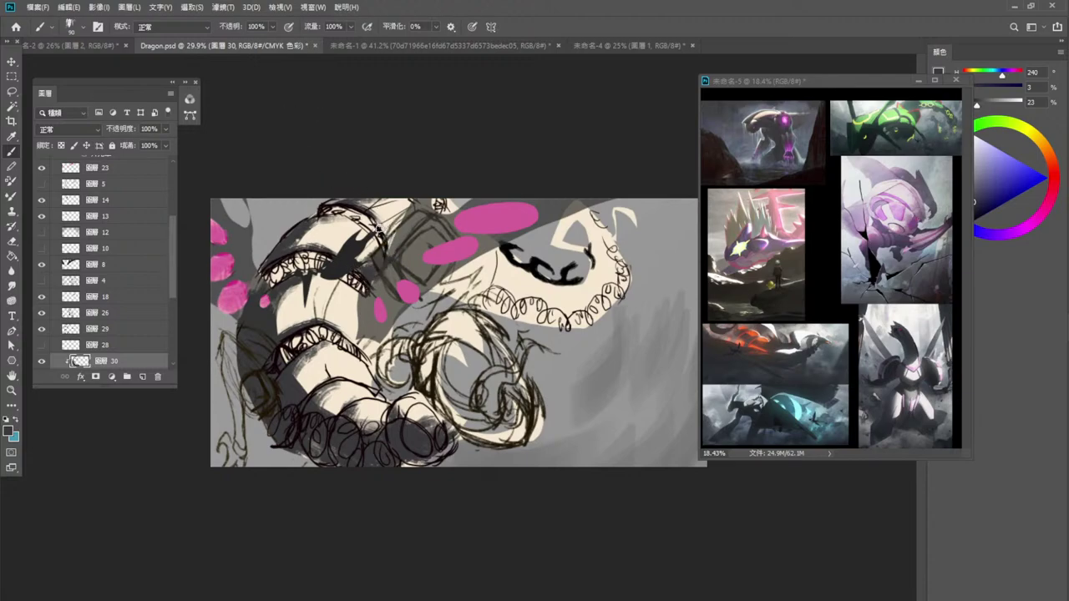
pyautogui.moveTo(446, 291)
pyautogui.mouseDown()
pyautogui.moveTo(461, 265)
pyautogui.moveTo(448, 270)
pyautogui.moveTo(467, 243)
pyautogui.moveTo(465, 269)
pyautogui.moveTo(472, 244)
pyautogui.moveTo(472, 266)
pyautogui.moveTo(477, 250)
pyautogui.moveTo(490, 263)
pyautogui.moveTo(480, 249)
pyautogui.moveTo(488, 302)
pyautogui.mouseUp()
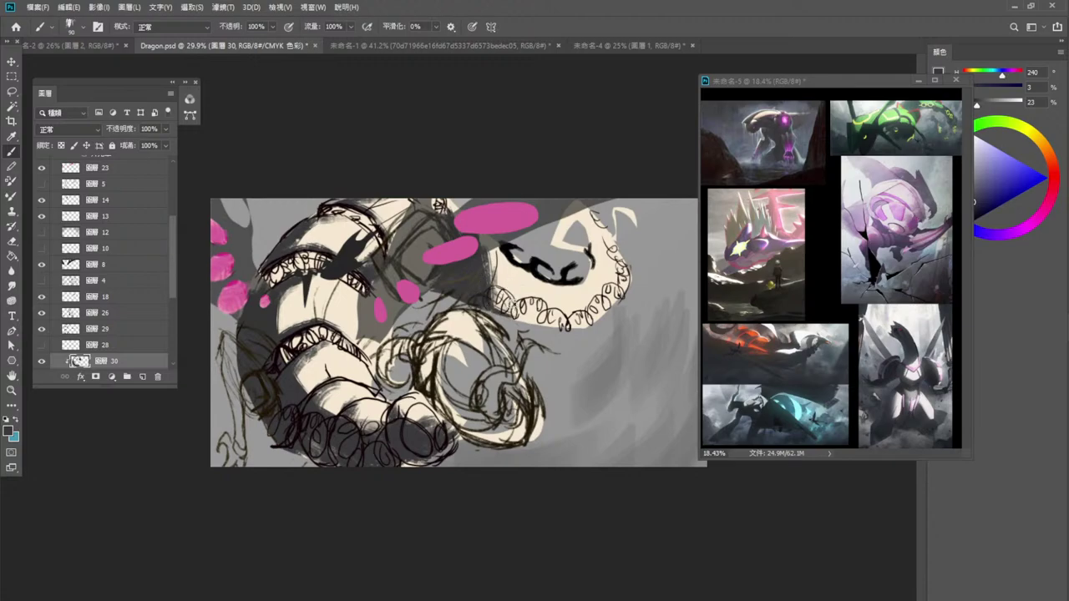
# Enlarge the brush to 175 px and start shading the cream curve's lower edge beneath the chain-like strokes.
pyautogui.press(']')
pyautogui.press(']')
pyautogui.press(']')
pyautogui.press(']')
pyautogui.press(']')
pyautogui.press(']')
pyautogui.press(']')
pyautogui.press('[')
pyautogui.press('[')
pyautogui.moveTo(481, 265)
pyautogui.mouseDown()
pyautogui.moveTo(563, 310)
pyautogui.moveTo(565, 284)
pyautogui.mouseUp()
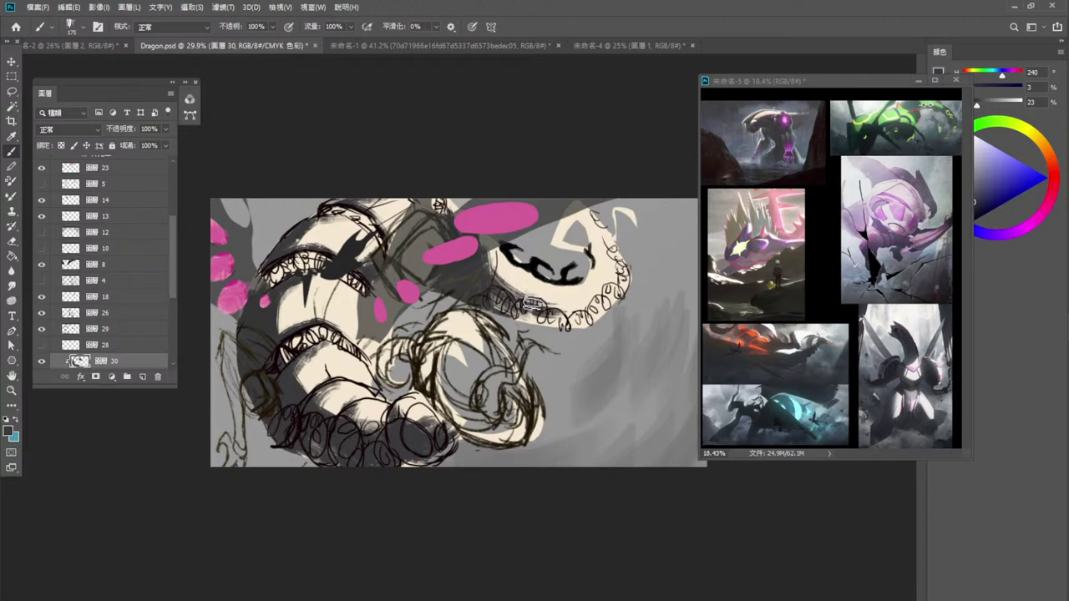
# With a 60 px brush, extend the dark shading along the curve's looped lower edge, undoing the last strokes.
pyautogui.press('[')
pyautogui.press('[')
pyautogui.press('[')
pyautogui.press('[')
pyautogui.moveTo(501, 305)
pyautogui.mouseDown()
pyautogui.moveTo(566, 327)
pyautogui.moveTo(508, 306)
pyautogui.moveTo(567, 290)
pyautogui.moveTo(564, 304)
pyautogui.moveTo(554, 288)
pyautogui.moveTo(569, 305)
pyautogui.moveTo(571, 287)
pyautogui.moveTo(575, 308)
pyautogui.moveTo(595, 288)
pyautogui.mouseUp()
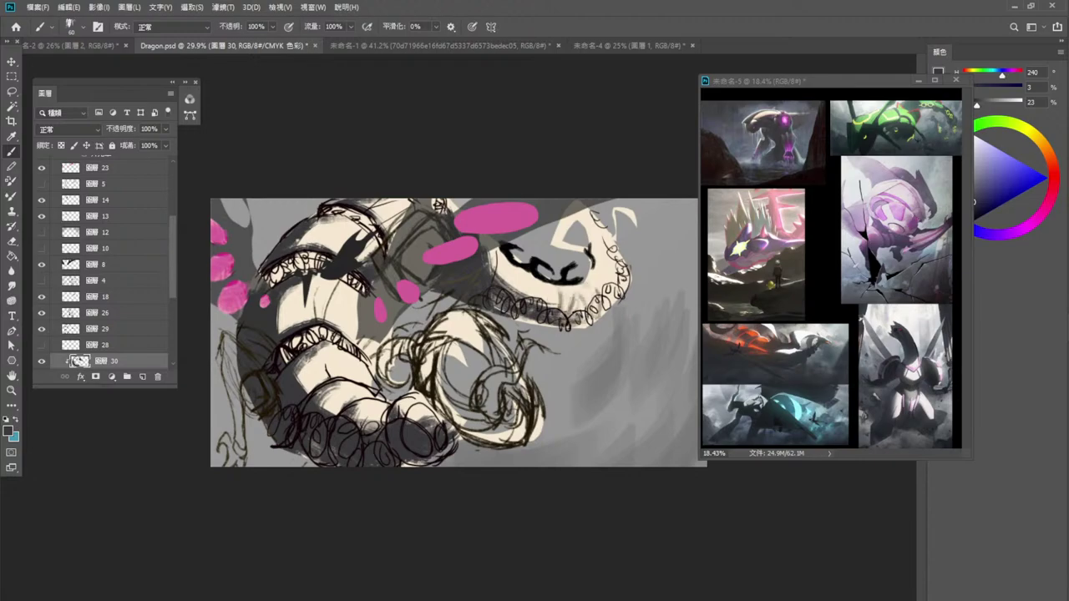
pyautogui.hotkey('ctrl', 'z')
pyautogui.hotkey('ctrl', 'z')
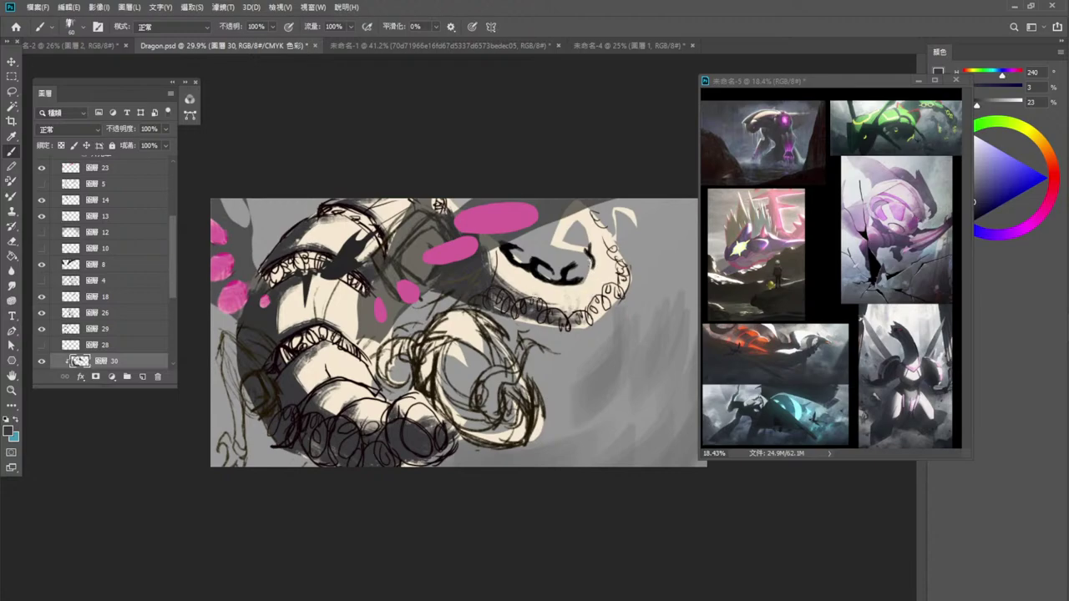
pyautogui.moveTo(528, 274)
pyautogui.mouseDown()
pyautogui.moveTo(533, 313)
pyautogui.moveTo(562, 289)
pyautogui.moveTo(564, 324)
pyautogui.moveTo(567, 299)
pyautogui.moveTo(595, 278)
pyautogui.moveTo(587, 252)
pyautogui.moveTo(598, 291)
pyautogui.mouseUp()
pyautogui.hotkey('ctrl', 'z')
pyautogui.hotkey('ctrl', 'z')
pyautogui.hotkey('ctrl', 'z')
pyautogui.hotkey('ctrl', 'z')
pyautogui.hotkey('ctrl', 'z')
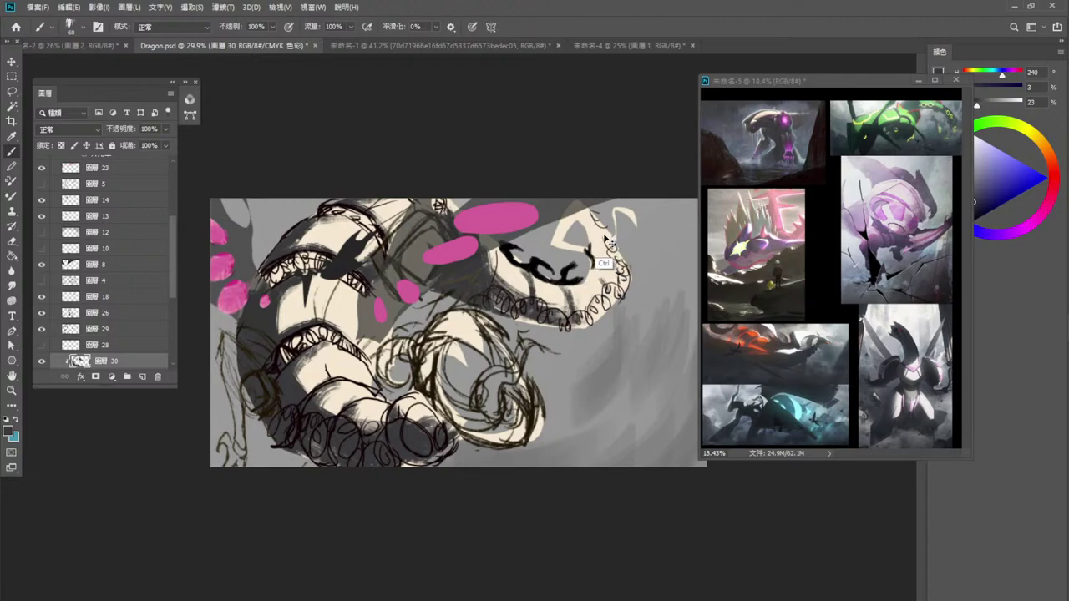
pyautogui.hotkey('ctrl', 'z')
pyautogui.hotkey('ctrl', 'z')
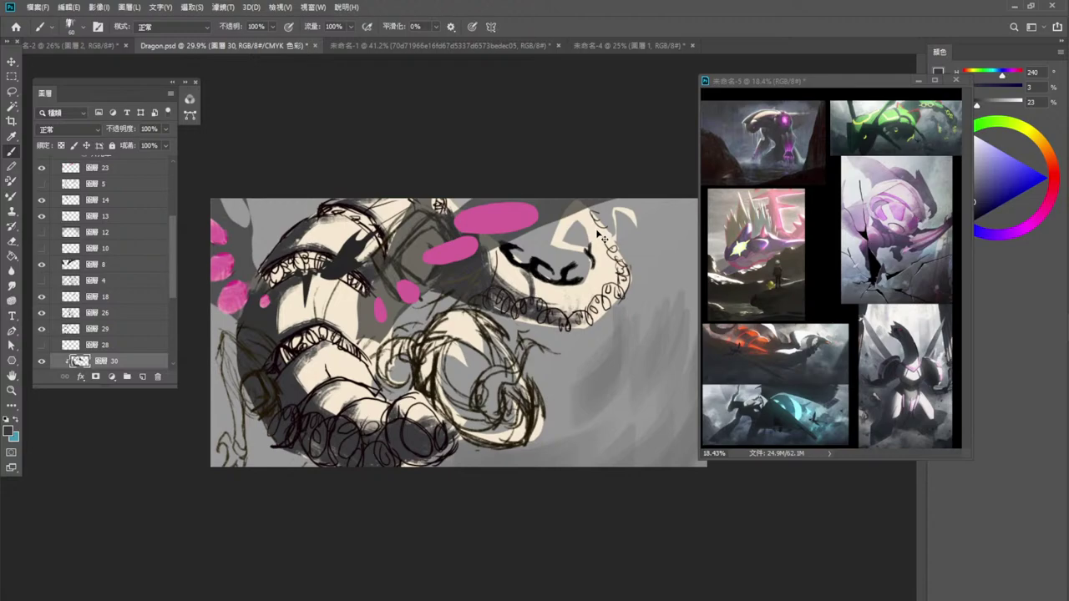
pyautogui.hotkey('ctrl', 'z')
pyautogui.hotkey('ctrl', 'z')
# Paint dark shading around the cream curve's outer bend, over the small loops.
pyautogui.moveTo(598, 287)
pyautogui.mouseDown()
pyautogui.moveTo(558, 304)
pyautogui.moveTo(601, 286)
pyautogui.moveTo(597, 295)
pyautogui.mouseUp()
pyautogui.moveTo(603, 239)
pyautogui.mouseDown()
pyautogui.moveTo(600, 298)
pyautogui.moveTo(571, 318)
pyautogui.mouseUp()
pyautogui.moveTo(611, 268); pyautogui.dragTo(585, 321)
pyautogui.moveTo(611, 249)
pyautogui.mouseDown()
pyautogui.moveTo(610, 300)
pyautogui.moveTo(614, 284)
pyautogui.mouseUp()
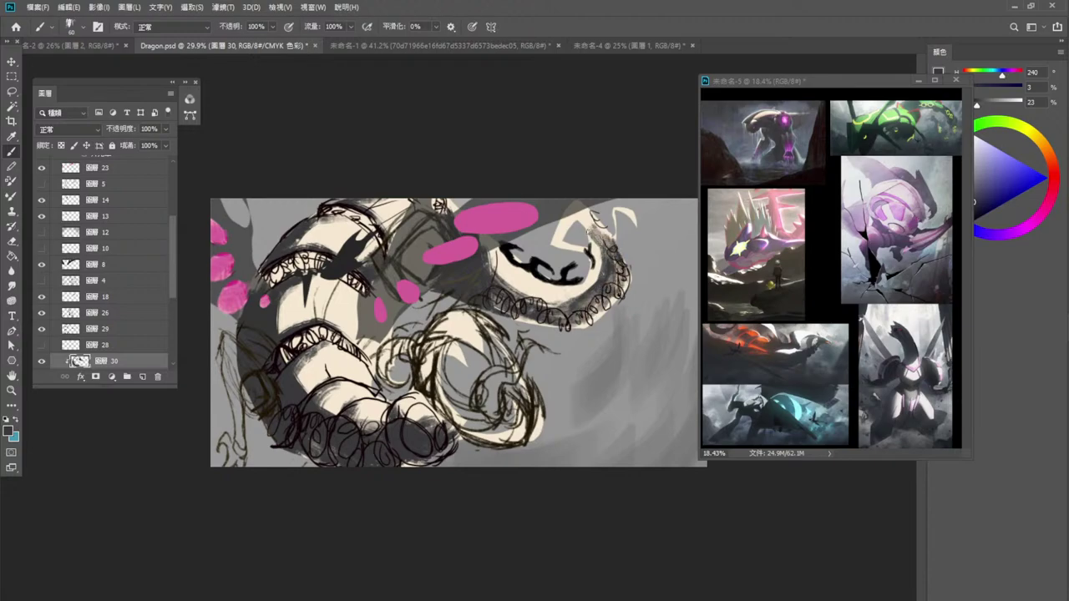
# Darken the pointed hook at the curve's upper end and blend its shading into the outer edge.
pyautogui.moveTo(594, 238)
pyautogui.mouseDown()
pyautogui.moveTo(578, 217)
pyautogui.moveTo(586, 214)
pyautogui.moveTo(576, 217)
pyautogui.mouseUp()
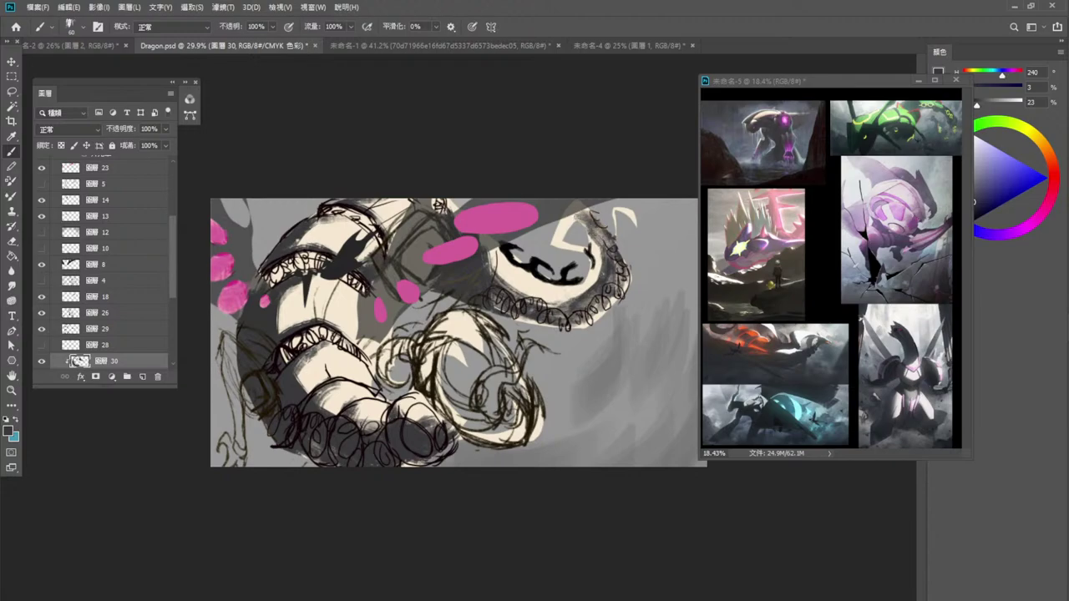
pyautogui.moveTo(578, 212); pyautogui.dragTo(558, 239)
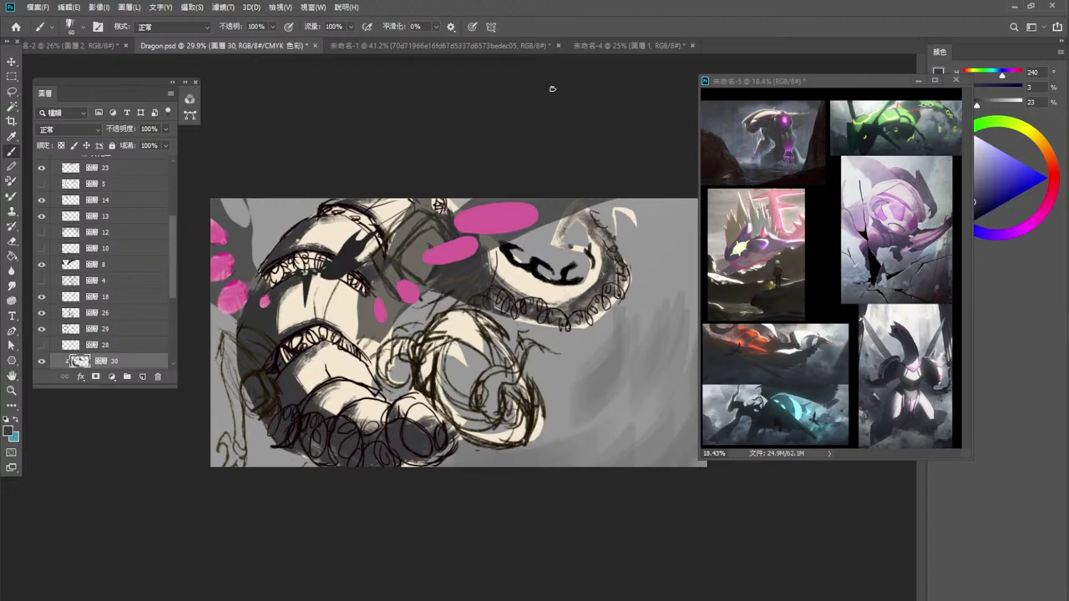
pyautogui.moveTo(599, 234); pyautogui.dragTo(573, 210)
pyautogui.moveTo(610, 256)
pyautogui.mouseDown()
pyautogui.moveTo(578, 206)
pyautogui.moveTo(609, 244)
pyautogui.moveTo(585, 211)
pyautogui.moveTo(603, 244)
pyautogui.moveTo(593, 215)
pyautogui.moveTo(610, 257)
pyautogui.mouseUp()
pyautogui.moveTo(580, 209); pyautogui.dragTo(553, 249)
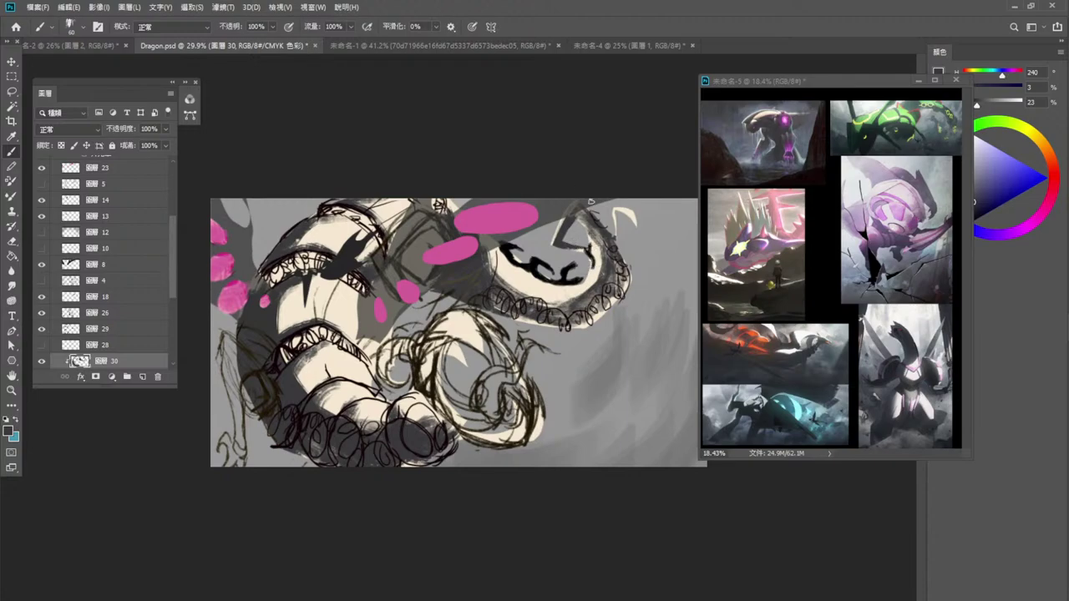
pyautogui.moveTo(585, 211)
pyautogui.mouseDown()
pyautogui.moveTo(605, 269)
pyautogui.moveTo(619, 276)
pyautogui.mouseUp()
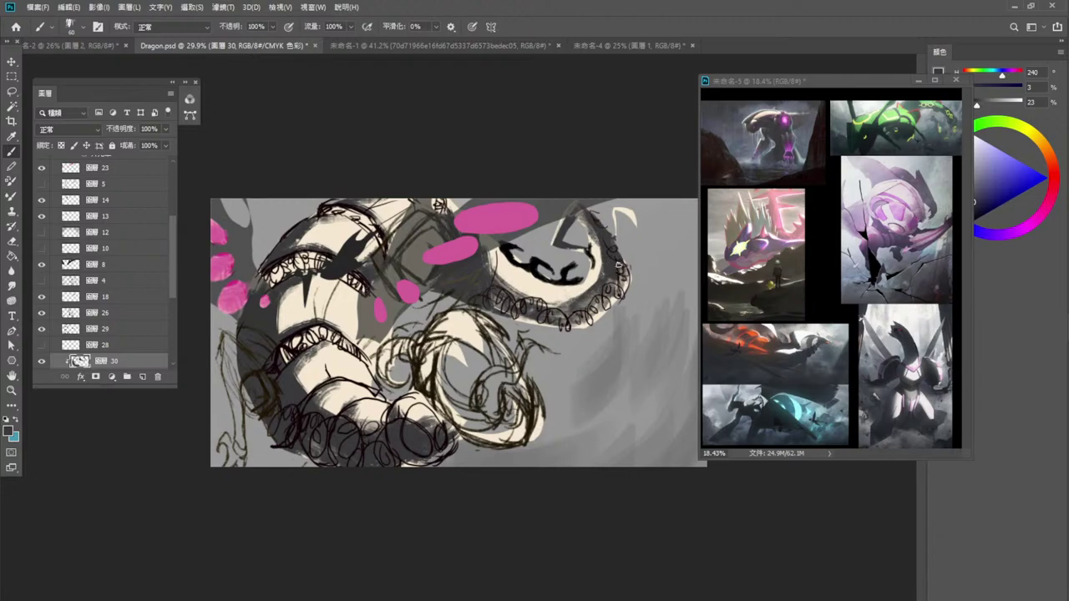
pyautogui.press('l')
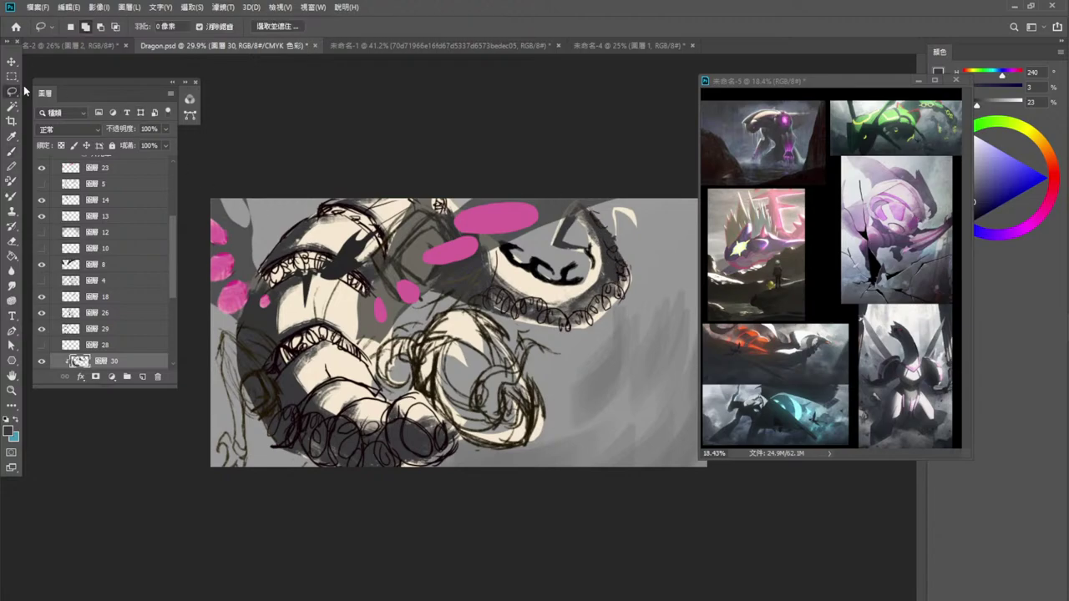
pyautogui.moveTo(584, 228)
pyautogui.mouseDown()
pyautogui.moveTo(601, 236)
pyautogui.moveTo(608, 261)
pyautogui.moveTo(583, 234)
pyautogui.mouseUp()
pyautogui.hotkey('ctrl', 'd')
pyautogui.press('b')
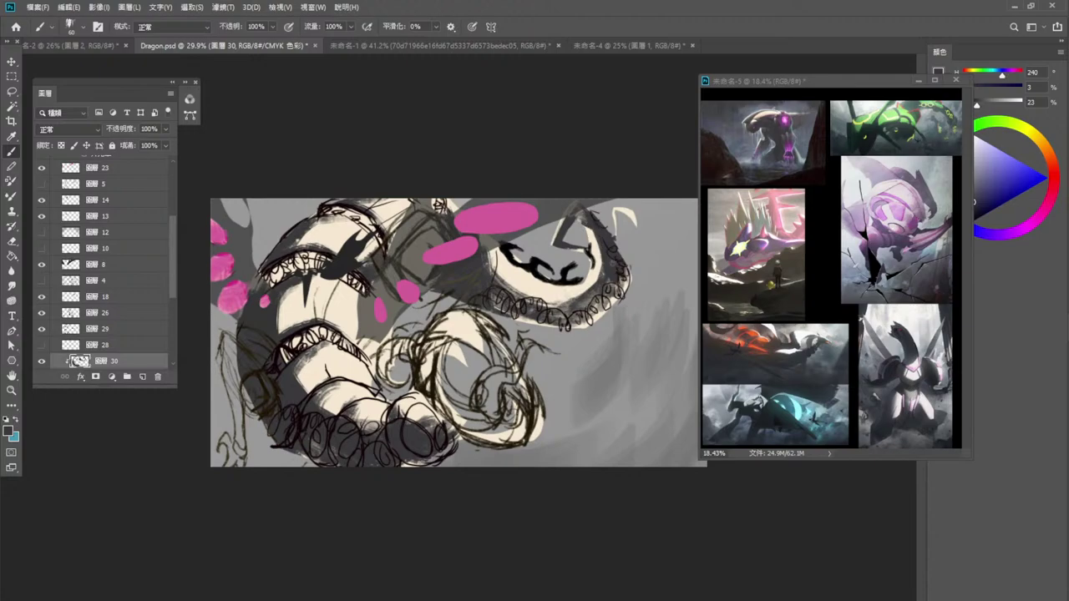
# Deepen the dark shading over the loops along the cream curve's lower edge.
pyautogui.rightClick(571, 307)
pyautogui.press('Escape')
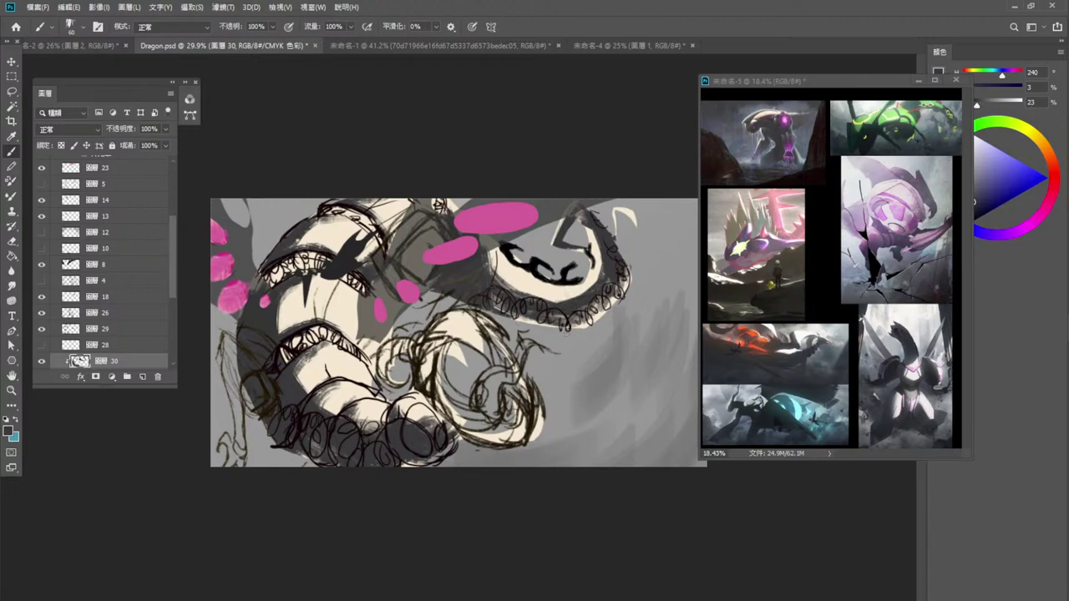
pyautogui.moveTo(550, 316); pyautogui.dragTo(511, 315)
# Lasso and delete layer 25's cream fill inside the coiled shape below the curve, and clear the selection.
pyautogui.click(12, 75)
pyautogui.click(12, 91)
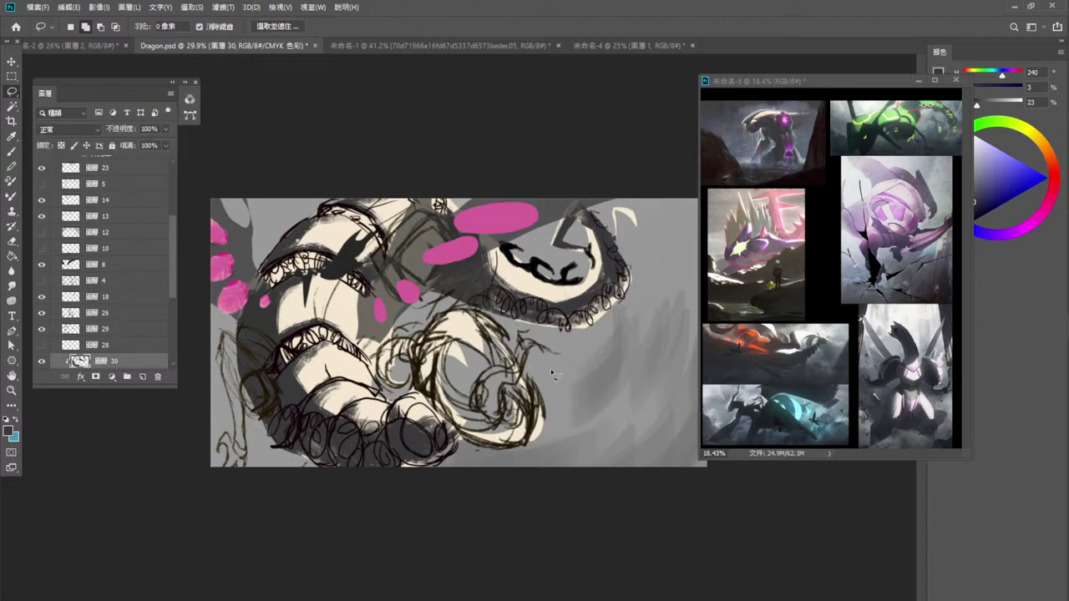
pyautogui.click(12, 62)
pyautogui.click(460, 328)
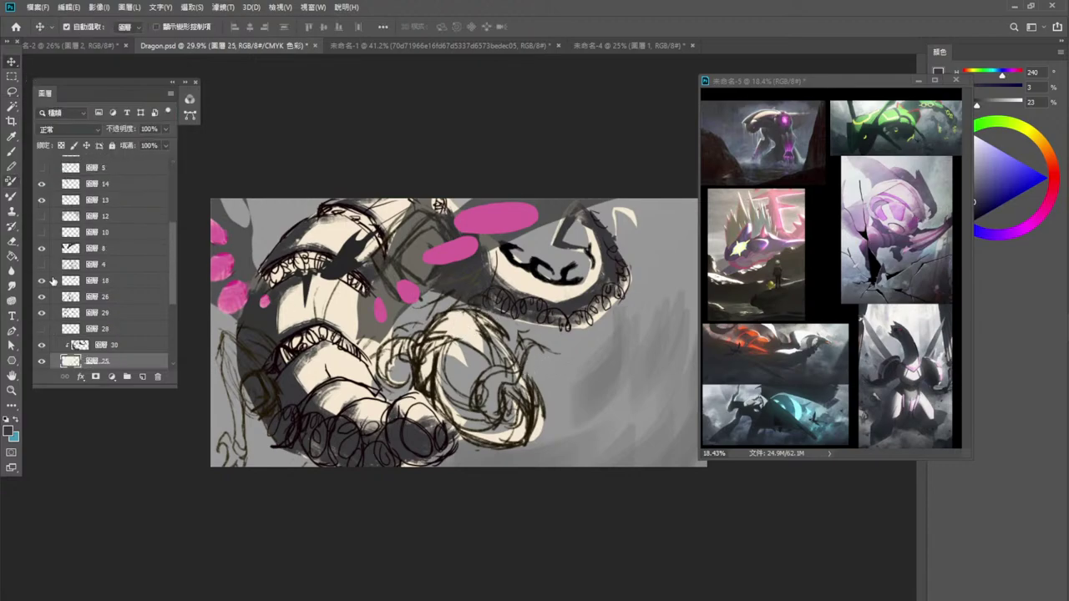
pyautogui.scroll(-1, 90, 261)
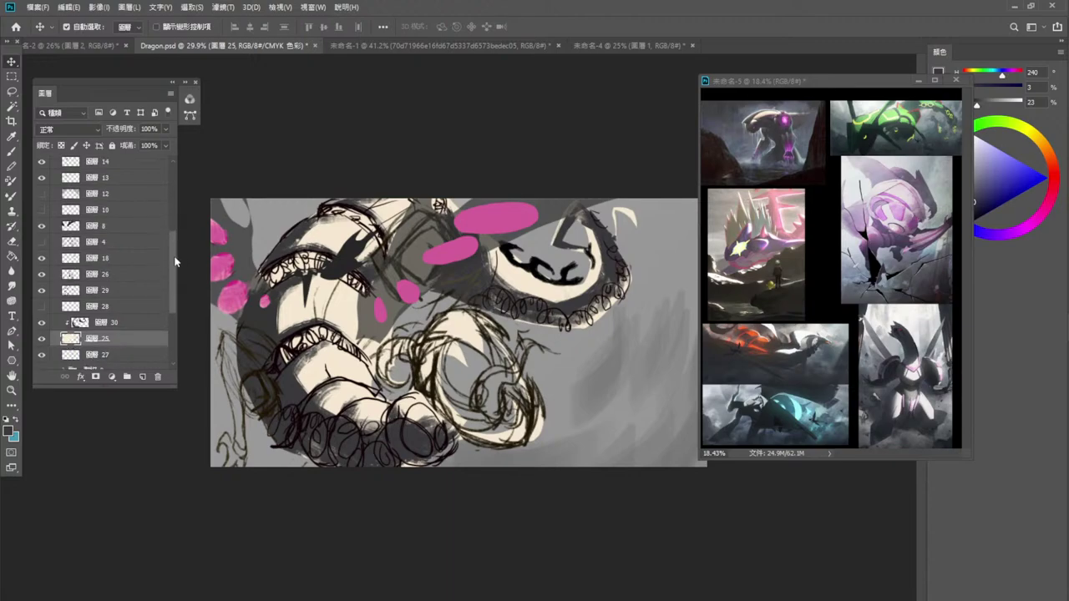
pyautogui.click(11, 92)
pyautogui.moveTo(509, 335)
pyautogui.mouseDown()
pyautogui.moveTo(465, 306)
pyautogui.moveTo(408, 330)
pyautogui.moveTo(409, 379)
pyautogui.moveTo(470, 451)
pyautogui.moveTo(562, 438)
pyautogui.moveTo(565, 375)
pyautogui.moveTo(505, 324)
pyautogui.mouseUp()
pyautogui.press('Delete')
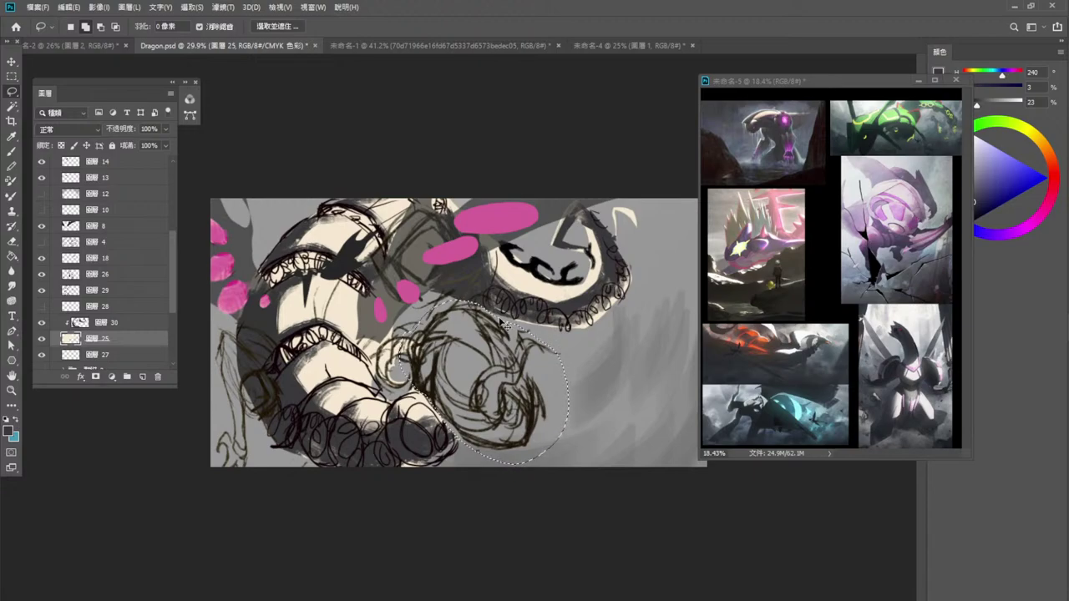
pyautogui.hotkey('ctrl', 'd')
# Lasso and delete the dark coiled line sketch on layer 26 below the cream curve, and clear the selection.
pyautogui.click(42, 274)
pyautogui.click(42, 274)
pyautogui.click(117, 276)
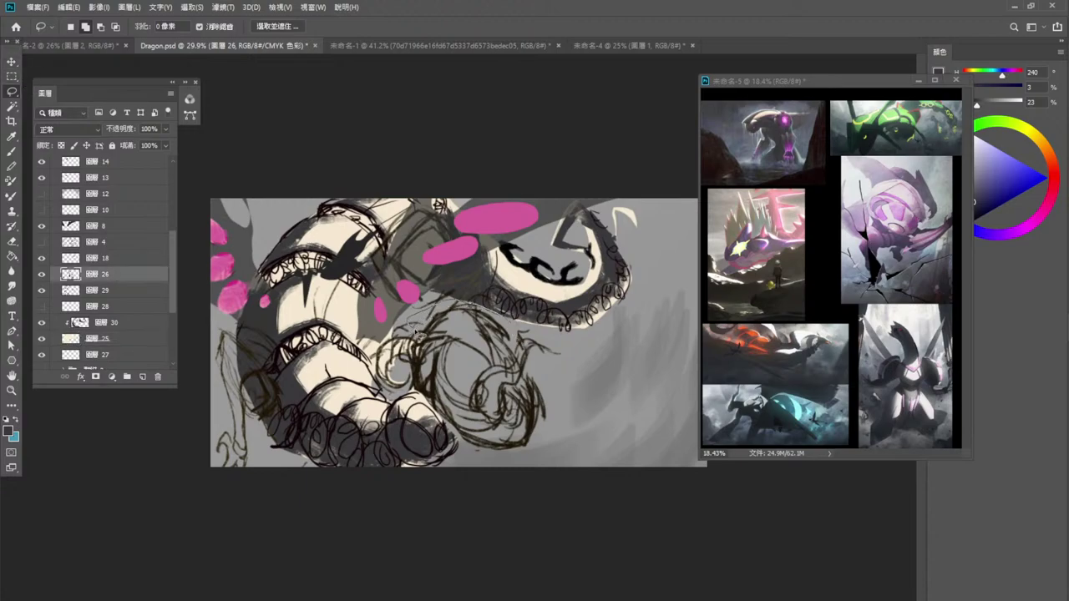
pyautogui.moveTo(415, 333)
pyautogui.mouseDown()
pyautogui.moveTo(409, 372)
pyautogui.moveTo(444, 432)
pyautogui.moveTo(584, 405)
pyautogui.moveTo(549, 340)
pyautogui.moveTo(493, 322)
pyautogui.mouseUp()
pyautogui.press('Delete')
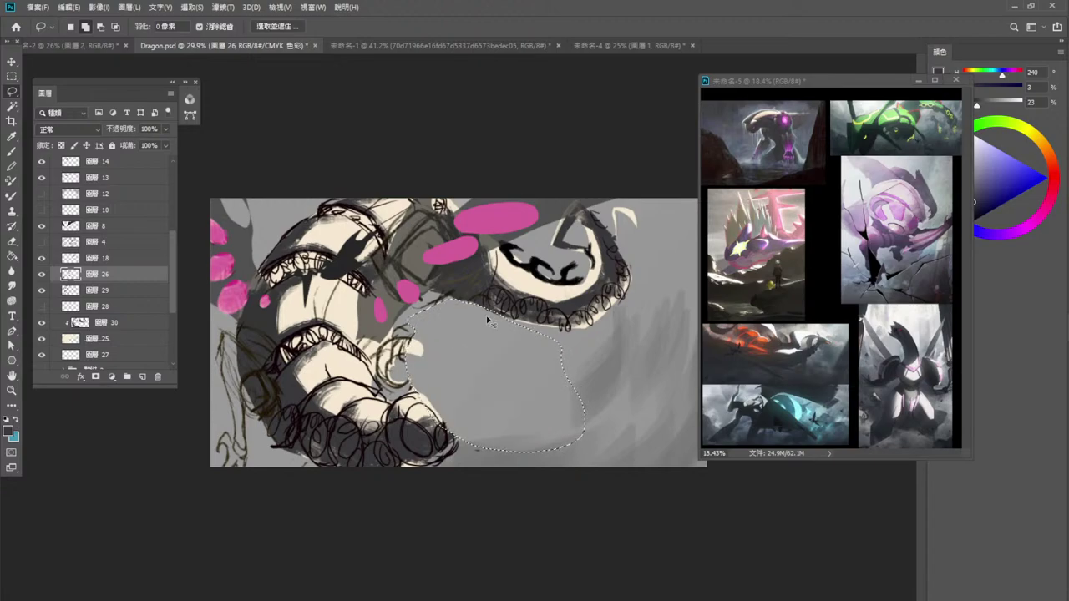
pyautogui.hotkey('ctrl', 'd')
# Sample the dark line colour from the body, choose the 12-pixel round brush, and try it out below the curve.
pyautogui.press('i')
pyautogui.click(294, 345)
pyautogui.press('b')
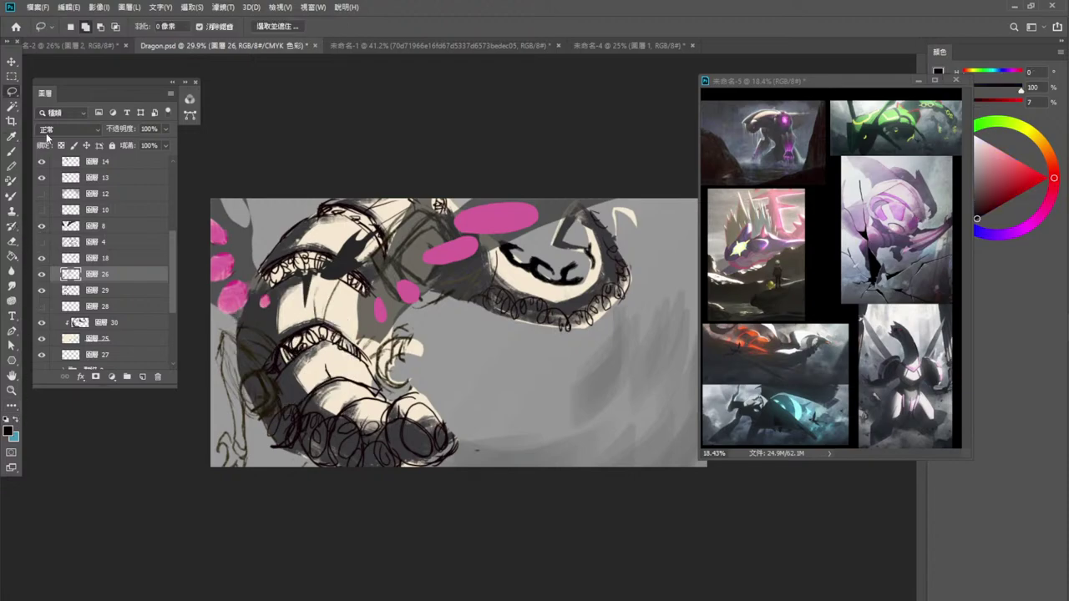
pyautogui.rightClick(447, 350)
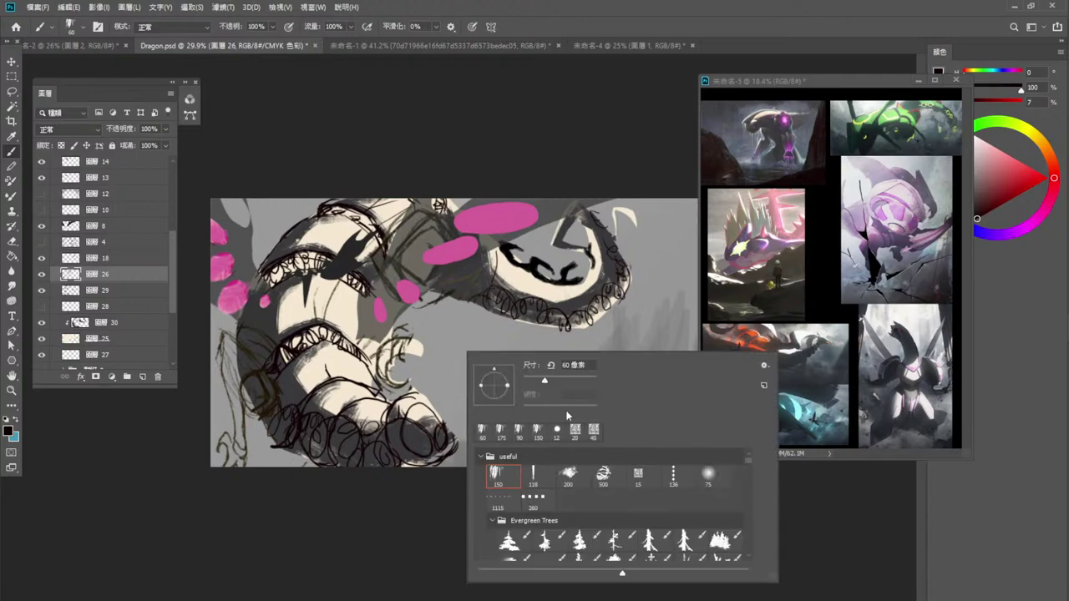
pyautogui.click(557, 429)
pyautogui.click(575, 137)
pyautogui.moveTo(433, 383)
pyautogui.mouseDown()
pyautogui.moveTo(461, 391)
pyautogui.moveTo(499, 361)
pyautogui.mouseUp()
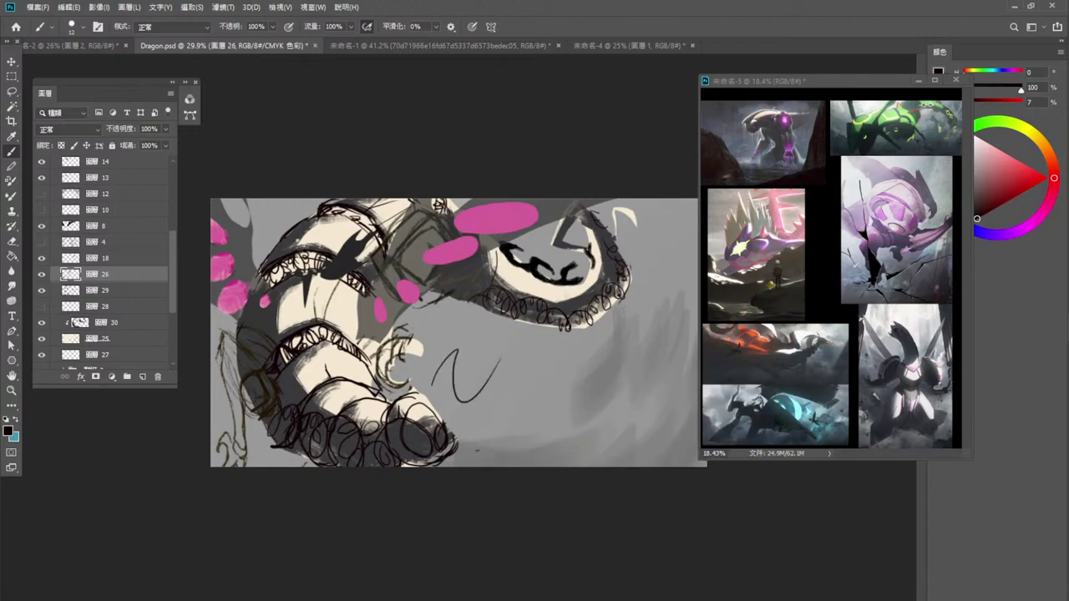
pyautogui.hotkey('ctrl', 'z')
# Sketch spiky strokes, overlapping contour lines and a small curl around the body's lower end on layer 26.
pyautogui.moveTo(414, 391)
pyautogui.mouseDown()
pyautogui.moveTo(443, 395)
pyautogui.moveTo(435, 401)
pyautogui.moveTo(448, 385)
pyautogui.moveTo(469, 426)
pyautogui.mouseUp()
pyautogui.hotkey('ctrl', 'z')
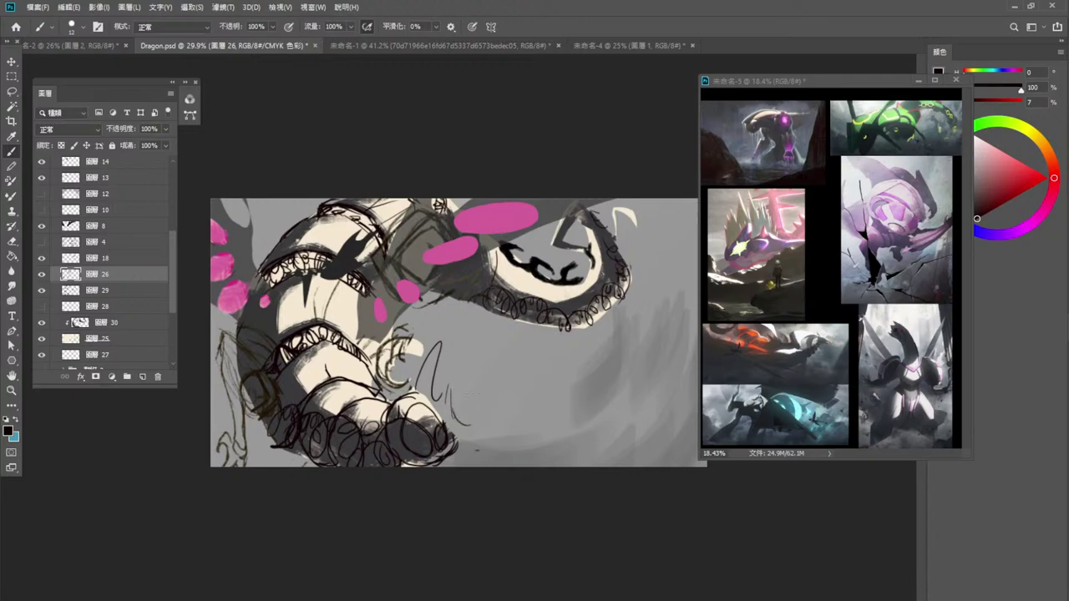
pyautogui.moveTo(420, 395); pyautogui.dragTo(434, 403)
pyautogui.moveTo(367, 386)
pyautogui.mouseDown()
pyautogui.moveTo(434, 397)
pyautogui.moveTo(436, 411)
pyautogui.moveTo(391, 462)
pyautogui.mouseUp()
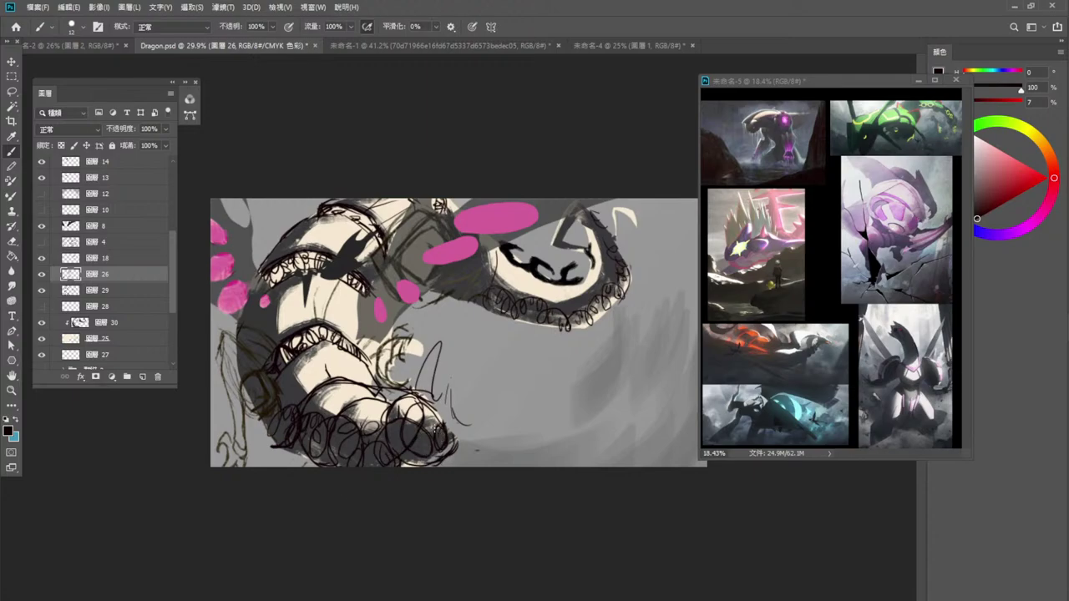
pyautogui.click(42, 275)
pyautogui.click(42, 275)
pyautogui.moveTo(442, 422)
pyautogui.mouseDown()
pyautogui.moveTo(405, 451)
pyautogui.moveTo(440, 448)
pyautogui.moveTo(422, 426)
pyautogui.moveTo(381, 457)
pyautogui.moveTo(408, 442)
pyautogui.mouseUp()
pyautogui.hotkey('ctrl', 'z')
pyautogui.moveTo(414, 392)
pyautogui.mouseDown()
pyautogui.moveTo(334, 375)
pyautogui.moveTo(373, 385)
pyautogui.mouseUp()
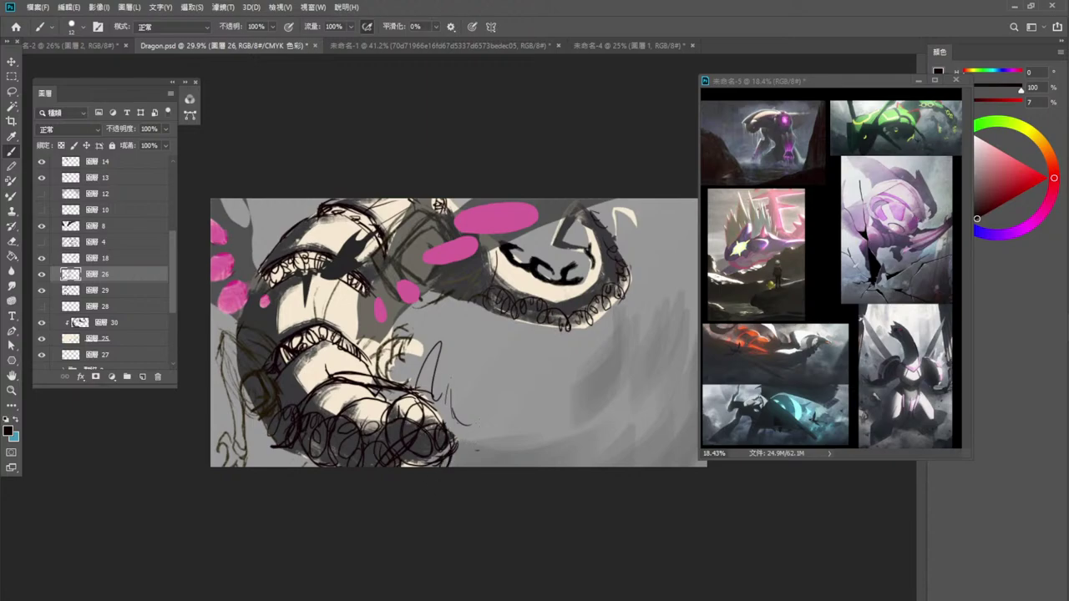
pyautogui.moveTo(419, 379); pyautogui.dragTo(431, 368)
pyautogui.moveTo(454, 461)
pyautogui.mouseDown()
pyautogui.moveTo(491, 451)
pyautogui.moveTo(504, 465)
pyautogui.moveTo(481, 453)
pyautogui.moveTo(491, 453)
pyautogui.mouseUp()
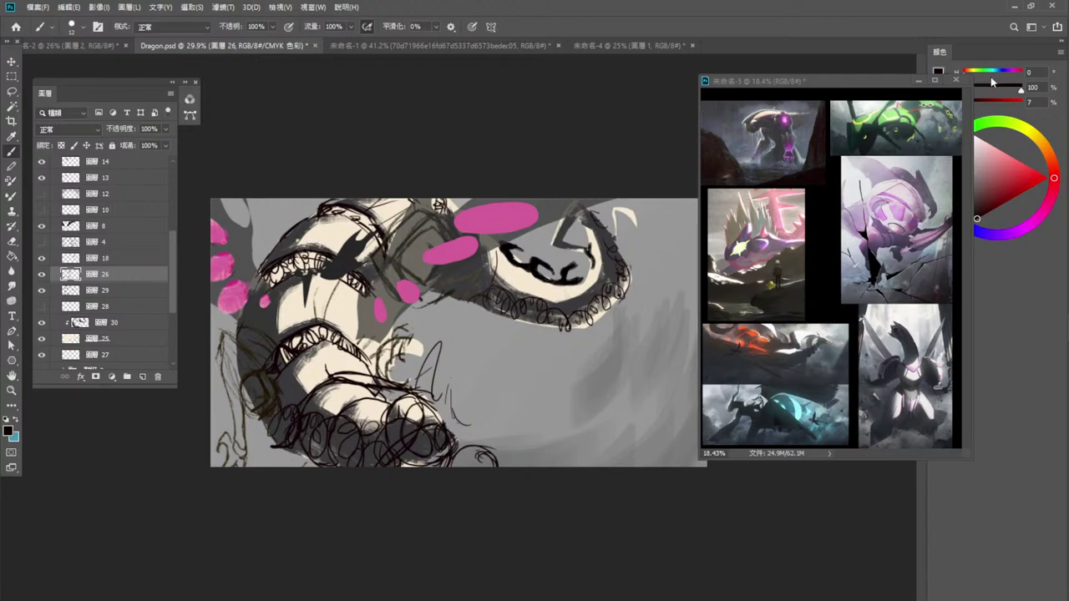
# Look through the open reference documents, float 未命名-1 in its own window, and narrow it to fit beside the painting.
pyautogui.click(605, 48)
pyautogui.click(494, 48)
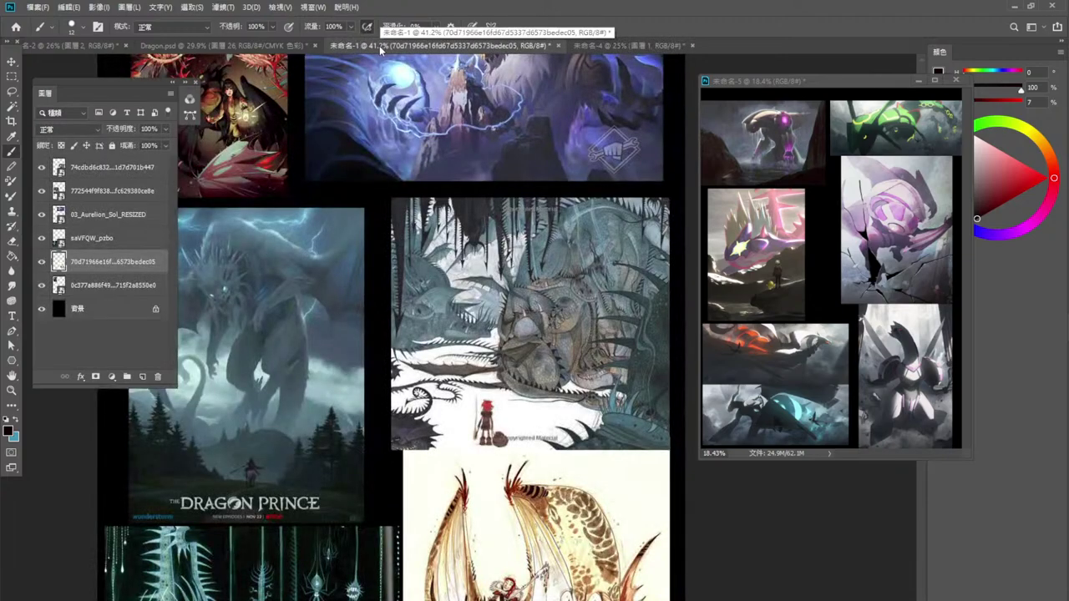
pyautogui.click(290, 46)
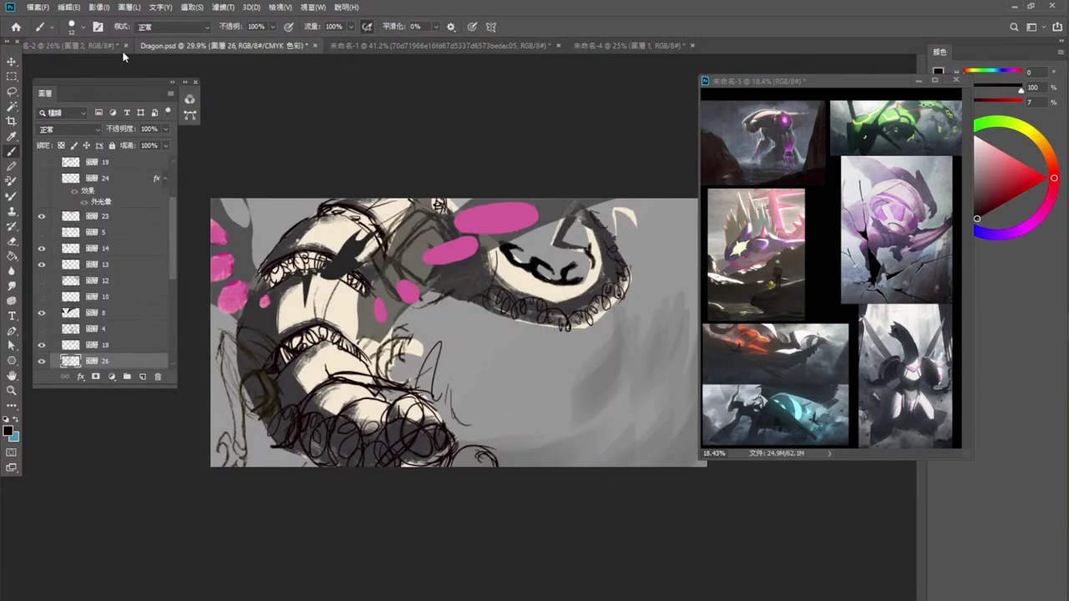
pyautogui.click(92, 47)
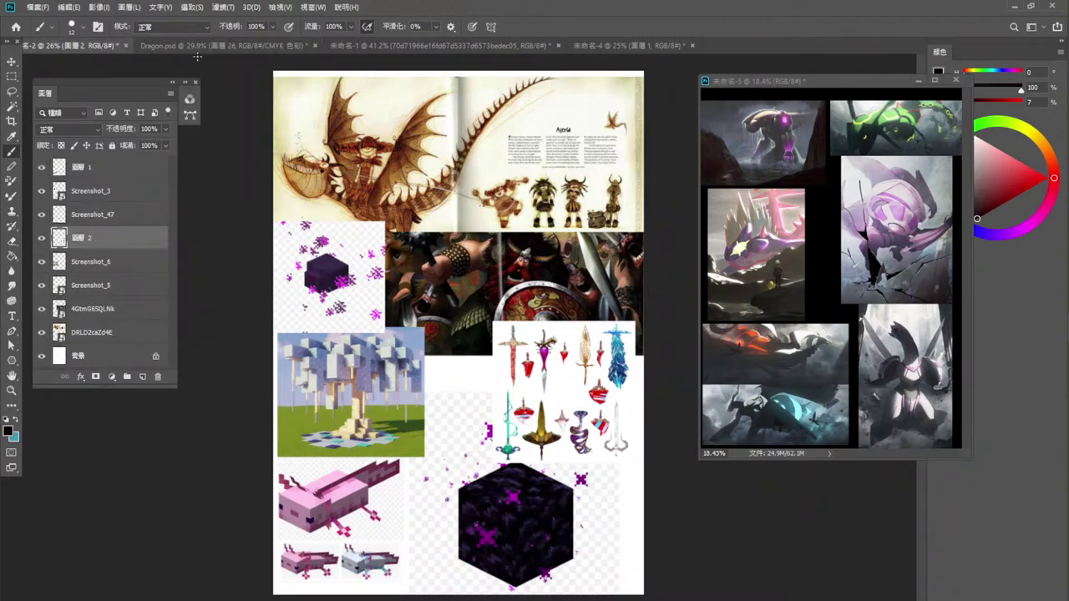
pyautogui.click(265, 45)
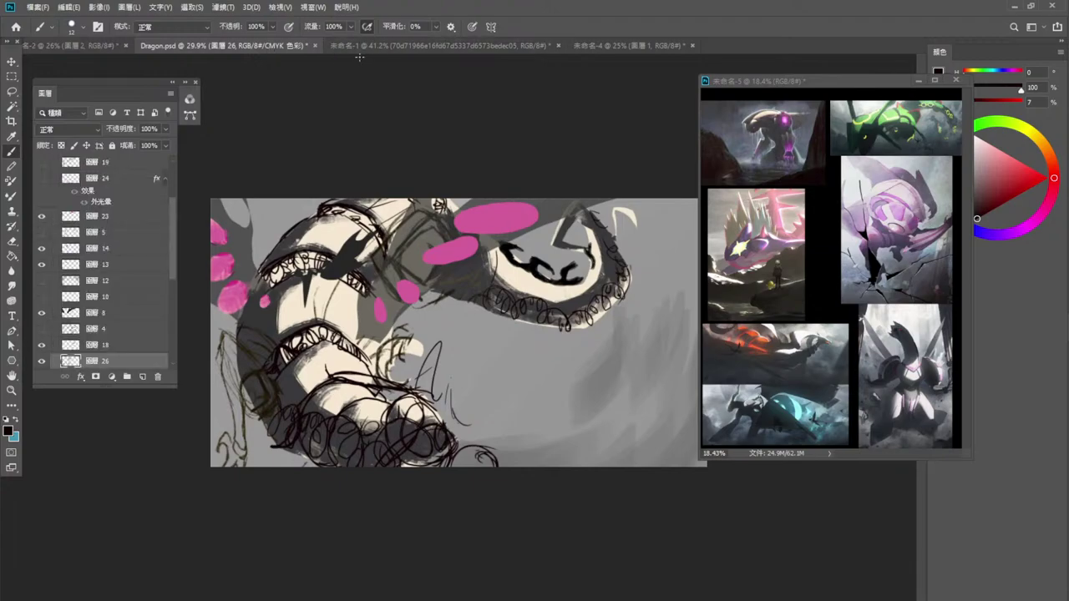
pyautogui.click(401, 48)
pyautogui.moveTo(402, 53); pyautogui.dragTo(418, 118)
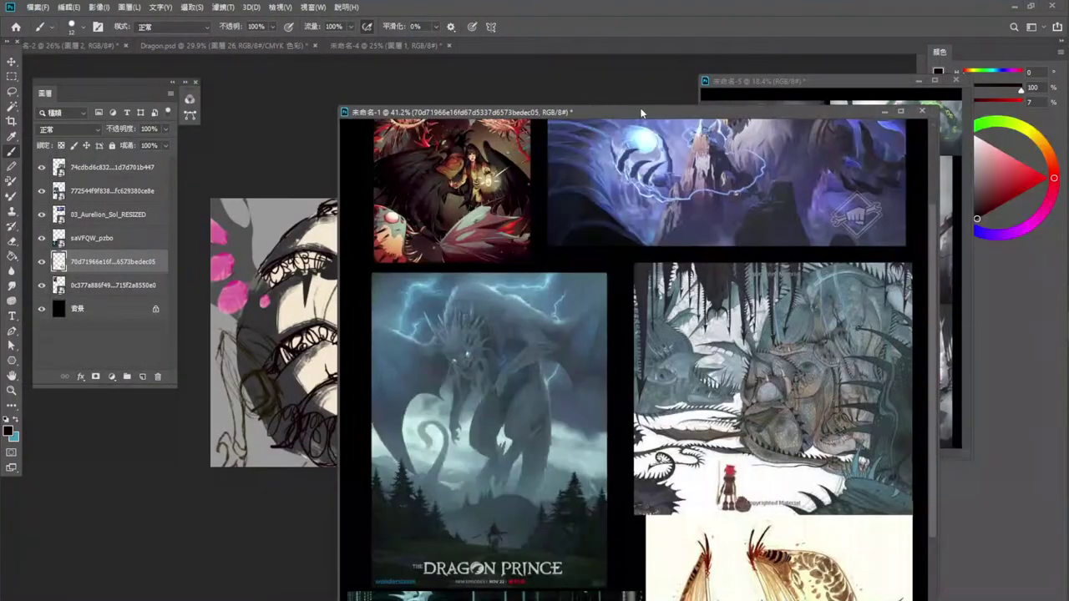
pyautogui.moveTo(796, 109); pyautogui.dragTo(796, 349)
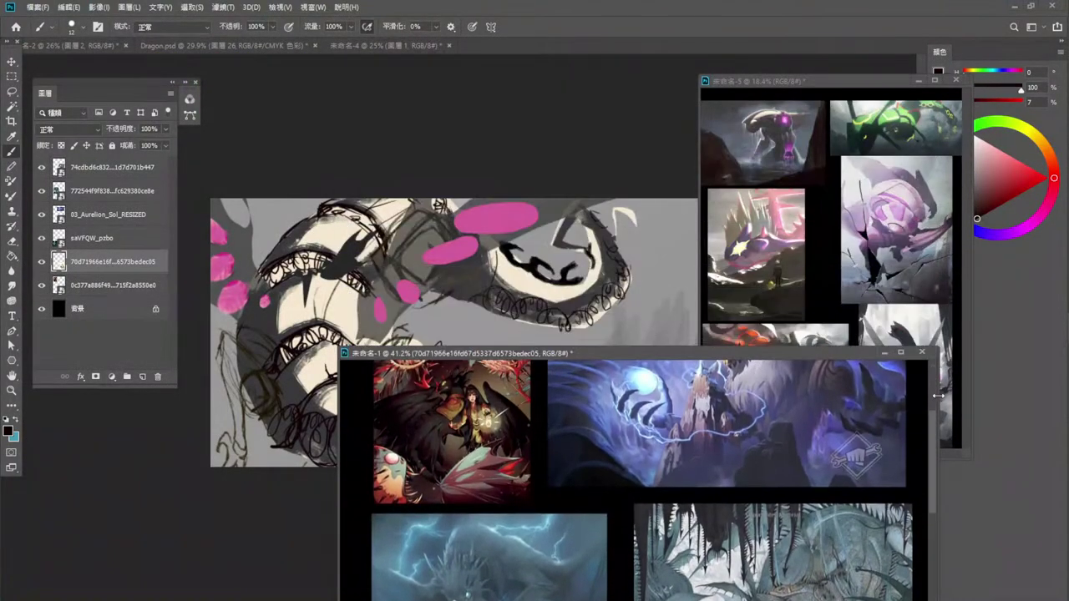
pyautogui.moveTo(929, 394); pyautogui.dragTo(667, 414)
pyautogui.moveTo(564, 355); pyautogui.dragTo(825, 142)
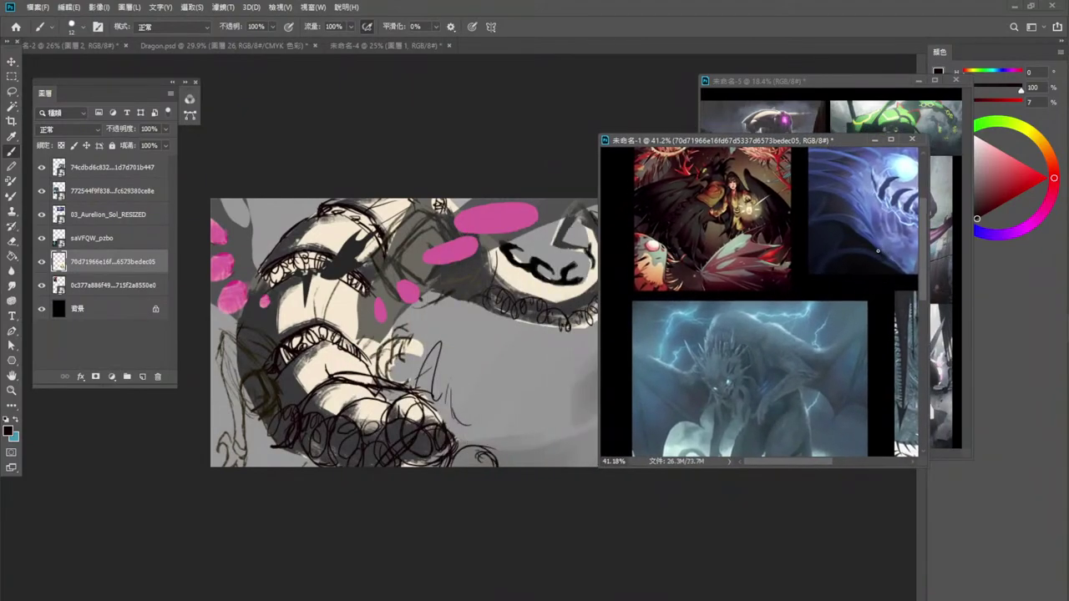
# Frame the cream winged dragon in the floating reference, place its window over the lower part of 未命名-5, and return to Dragon.psd.
pyautogui.moveTo(879, 249); pyautogui.dragTo(823, 258)
pyautogui.moveTo(749, 432); pyautogui.dragTo(815, 427)
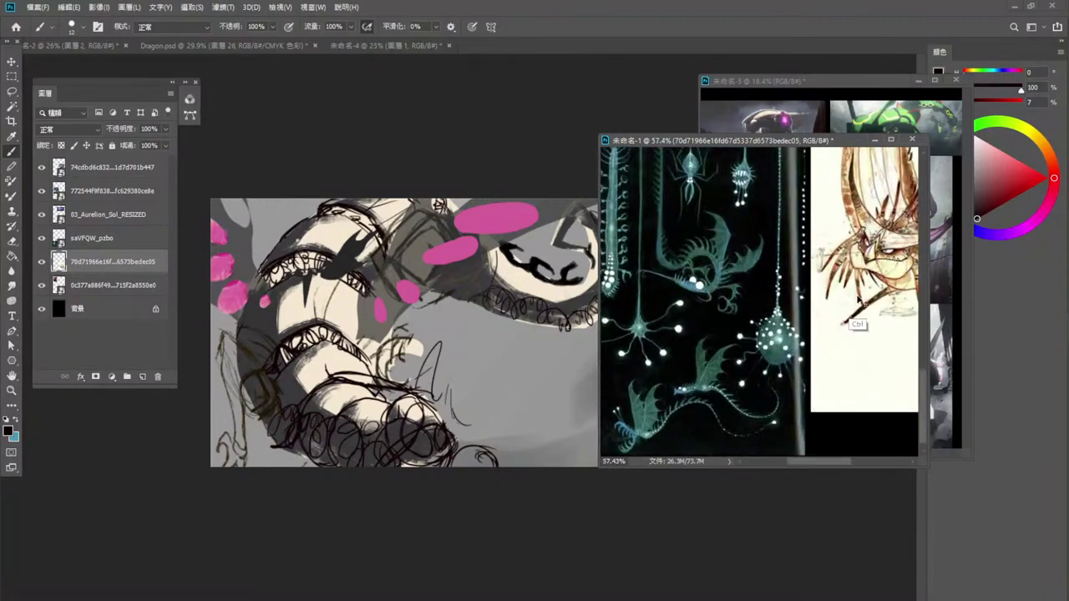
pyautogui.moveTo(861, 302); pyautogui.dragTo(785, 304)
pyautogui.moveTo(894, 341); pyautogui.dragTo(918, 342)
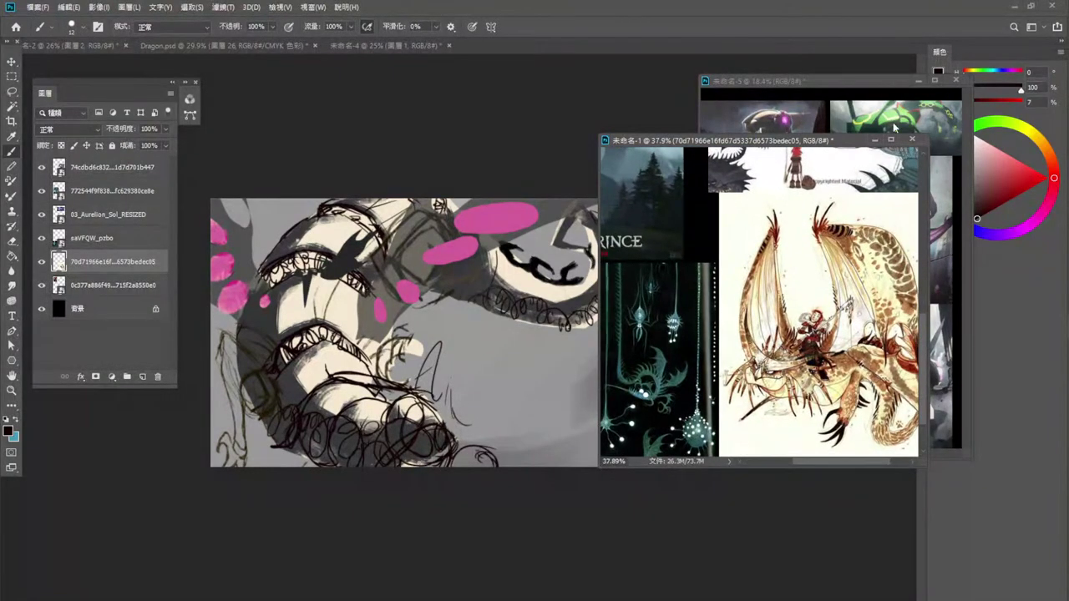
pyautogui.moveTo(874, 143); pyautogui.dragTo(973, 274)
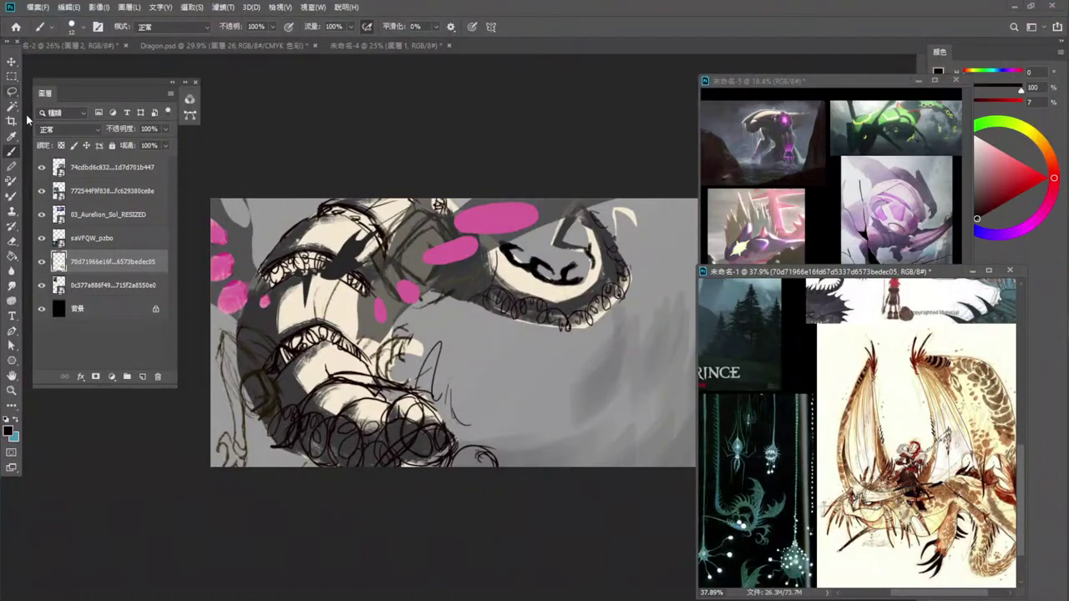
pyautogui.click(229, 153)
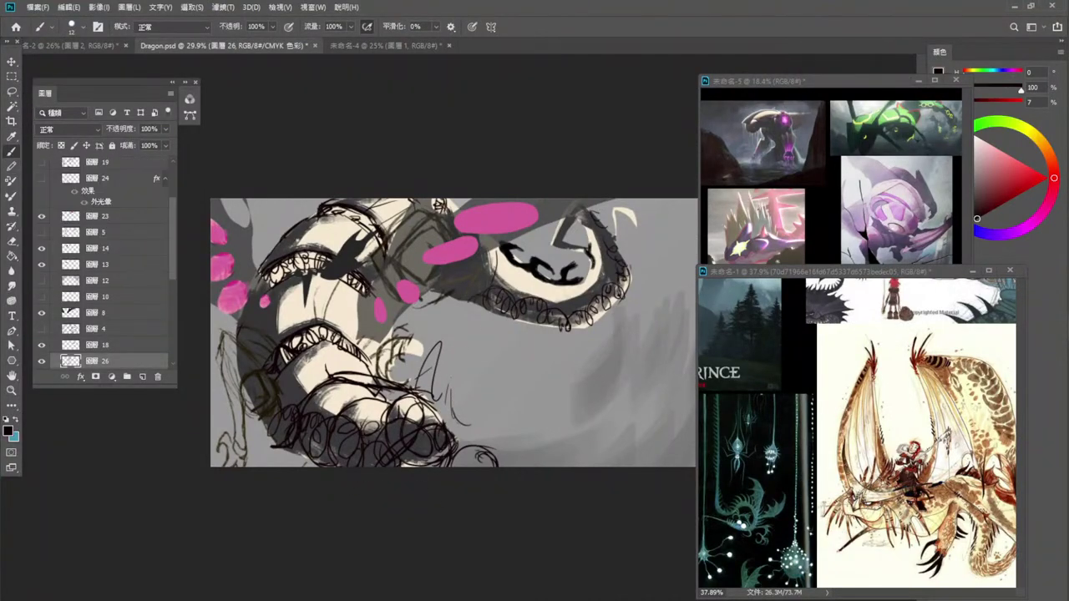
# Sketch a thin branching limb with short curved offshoots extending outward from the body's lower end.
pyautogui.moveTo(451, 383)
pyautogui.mouseDown()
pyautogui.moveTo(474, 369)
pyautogui.moveTo(497, 373)
pyautogui.moveTo(499, 356)
pyautogui.mouseUp()
pyautogui.hotkey('ctrl', 'z')
pyautogui.press('ctrl')
pyautogui.moveTo(437, 393)
pyautogui.mouseDown()
pyautogui.moveTo(431, 429)
pyautogui.moveTo(459, 416)
pyautogui.mouseUp()
pyautogui.hotkey('ctrl', 'z')
pyautogui.moveTo(458, 375)
pyautogui.mouseDown()
pyautogui.moveTo(469, 400)
pyautogui.moveTo(522, 372)
pyautogui.mouseUp()
pyautogui.moveTo(509, 351)
pyautogui.mouseDown()
pyautogui.moveTo(529, 352)
pyautogui.moveTo(473, 349)
pyautogui.moveTo(488, 336)
pyautogui.moveTo(431, 377)
pyautogui.mouseUp()
pyautogui.hotkey('ctrl', 'z')
pyautogui.hotkey('ctrl', 'z')
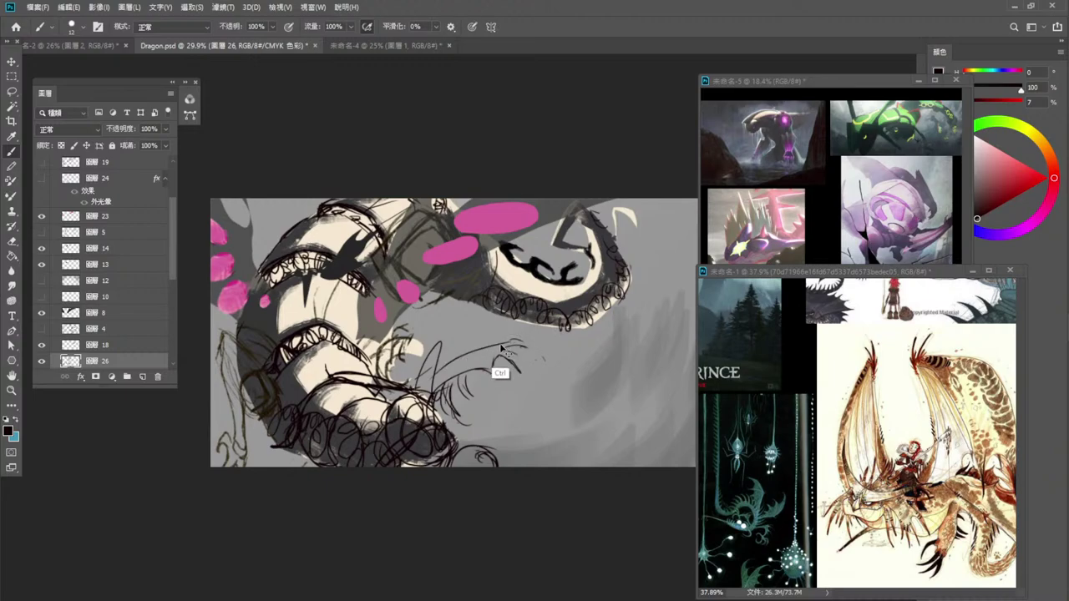
pyautogui.hotkey('ctrl', 'z')
pyautogui.moveTo(451, 369)
pyautogui.mouseDown()
pyautogui.moveTo(417, 386)
pyautogui.moveTo(420, 403)
pyautogui.moveTo(423, 393)
pyautogui.mouseUp()
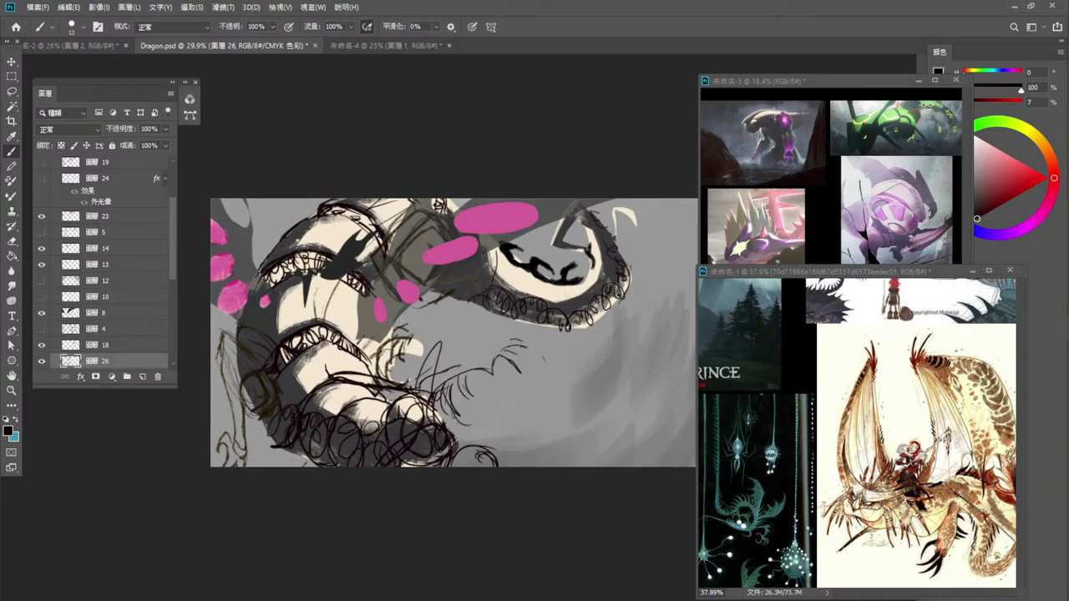
# Sketch long narrow pointed shapes rising from the branching limb towards the underside of the cream curve.
pyautogui.moveTo(466, 353)
pyautogui.mouseDown()
pyautogui.moveTo(489, 309)
pyautogui.moveTo(422, 374)
pyautogui.mouseUp()
pyautogui.hotkey('ctrl', 'z')
pyautogui.moveTo(484, 318)
pyautogui.mouseDown()
pyautogui.moveTo(448, 365)
pyautogui.moveTo(403, 383)
pyautogui.mouseUp()
pyautogui.moveTo(466, 349)
pyautogui.mouseDown()
pyautogui.moveTo(480, 312)
pyautogui.moveTo(474, 294)
pyautogui.mouseUp()
pyautogui.moveTo(474, 334); pyautogui.dragTo(455, 282)
pyautogui.hotkey('ctrl', 'z')
pyautogui.hotkey('ctrl', 'z')
pyautogui.moveTo(474, 344)
pyautogui.mouseDown()
pyautogui.moveTo(468, 289)
pyautogui.moveTo(461, 295)
pyautogui.mouseUp()
pyautogui.moveTo(456, 357); pyautogui.dragTo(462, 300)
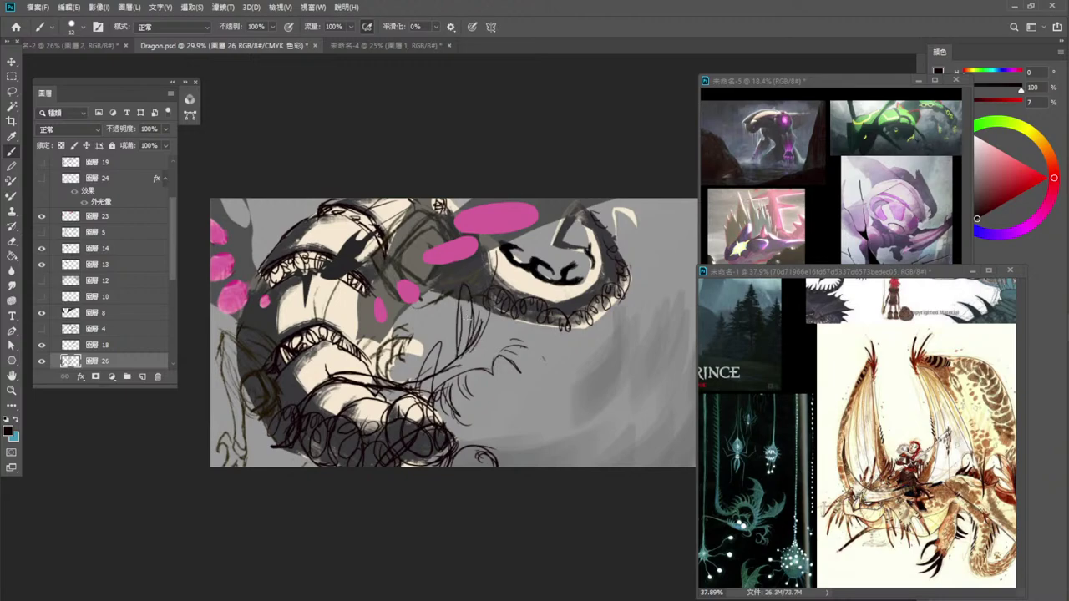
pyautogui.moveTo(479, 339); pyautogui.dragTo(485, 292)
# Lasso the outer branching strokes, rotate them about -4 degrees, move them slightly closer to the body, and clear the selection.
pyautogui.click(12, 91)
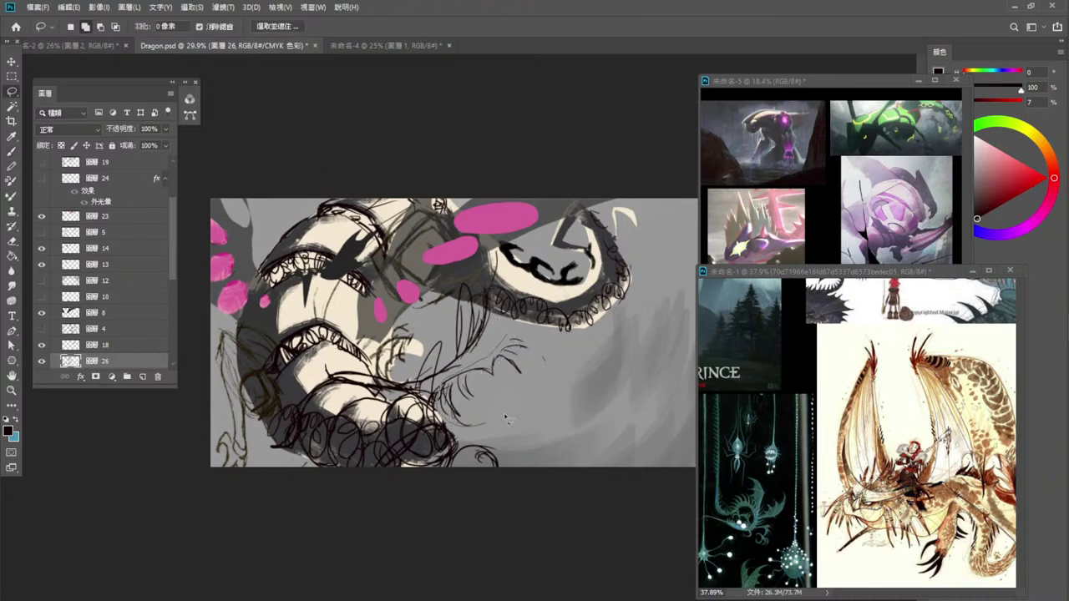
pyautogui.moveTo(506, 417)
pyautogui.mouseDown()
pyautogui.moveTo(541, 343)
pyautogui.moveTo(485, 422)
pyautogui.mouseUp()
pyautogui.hotkey('ctrl', 't')
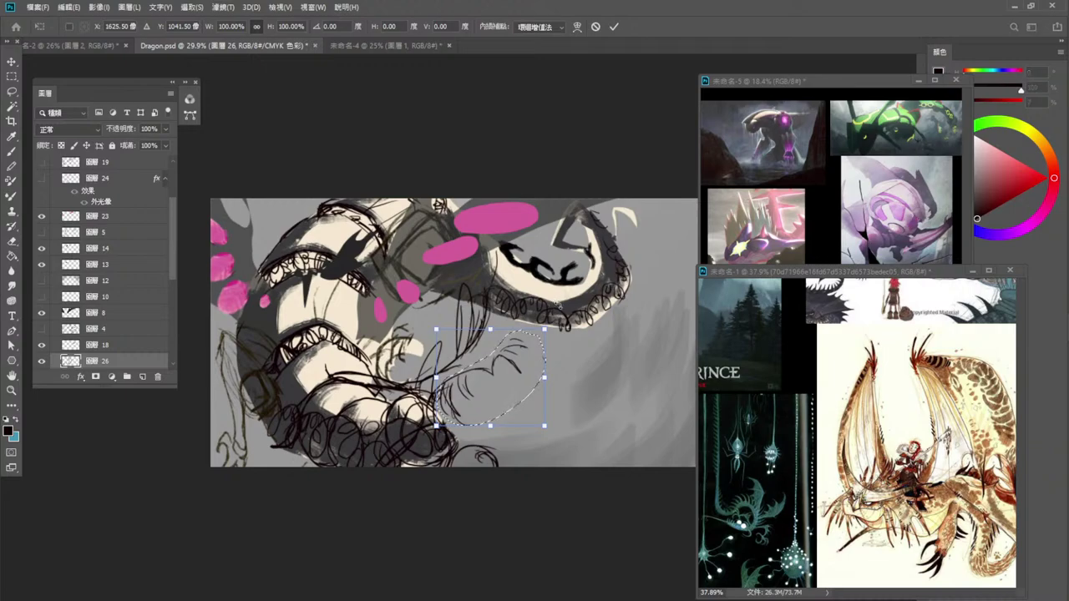
pyautogui.moveTo(559, 325); pyautogui.dragTo(554, 320)
pyautogui.moveTo(527, 385); pyautogui.dragTo(518, 386)
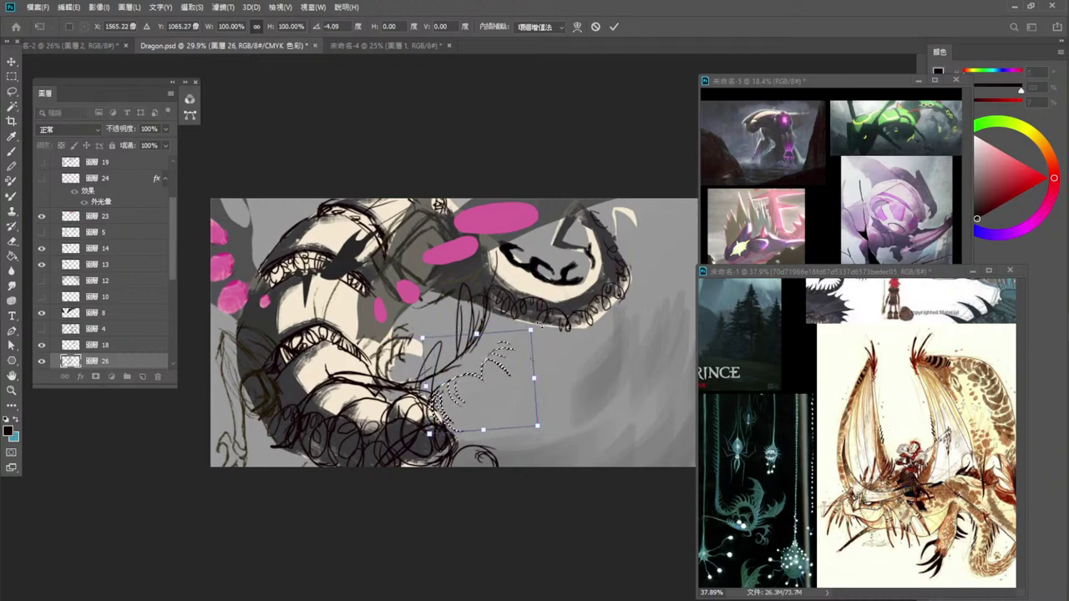
pyautogui.press('Return')
pyautogui.hotkey('ctrl', 'd')
# Sketch a curved outer contour and inner fold lines around the branching strokes to suggest a bent form.
pyautogui.click(17, 153)
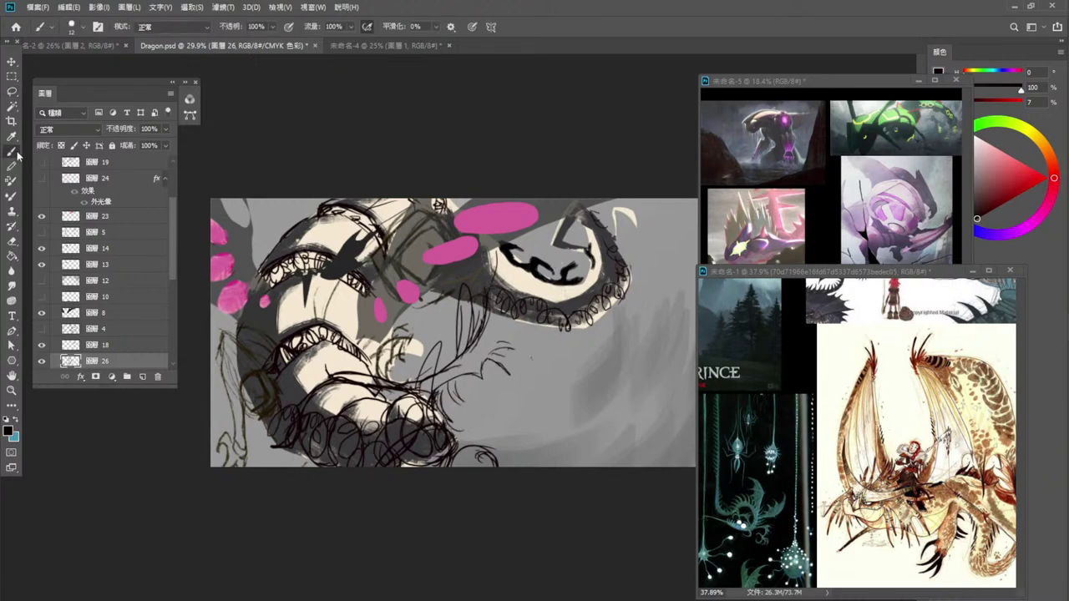
pyautogui.moveTo(502, 337); pyautogui.dragTo(483, 374)
pyautogui.moveTo(446, 432); pyautogui.dragTo(484, 428)
pyautogui.moveTo(464, 423); pyautogui.dragTo(501, 409)
pyautogui.moveTo(540, 378); pyautogui.dragTo(525, 419)
pyautogui.hotkey('ctrl', 'z')
pyautogui.moveTo(540, 370)
pyautogui.mouseDown()
pyautogui.moveTo(501, 433)
pyautogui.moveTo(533, 424)
pyautogui.mouseUp()
pyautogui.hotkey('ctrl', 'z')
pyautogui.moveTo(451, 446)
pyautogui.mouseDown()
pyautogui.moveTo(519, 433)
pyautogui.moveTo(537, 410)
pyautogui.mouseUp()
pyautogui.moveTo(533, 365); pyautogui.dragTo(536, 409)
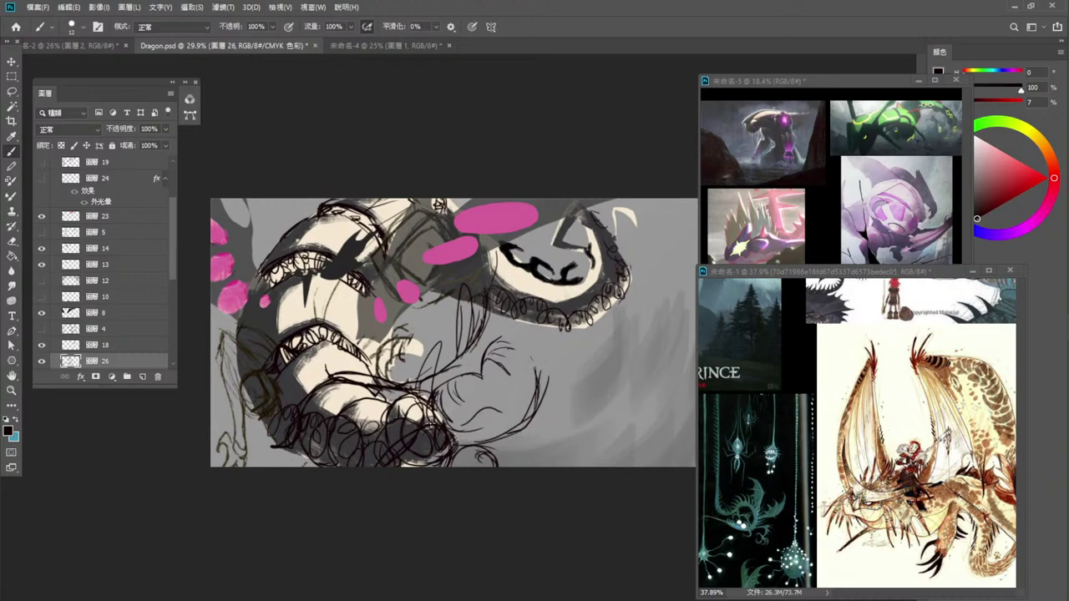
# Close the top and base of the curved form's outline and rework the lines where it meets the body.
pyautogui.moveTo(446, 456); pyautogui.dragTo(499, 432)
pyautogui.moveTo(523, 359)
pyautogui.mouseDown()
pyautogui.moveTo(549, 356)
pyautogui.moveTo(526, 377)
pyautogui.mouseUp()
pyautogui.moveTo(493, 327); pyautogui.dragTo(473, 363)
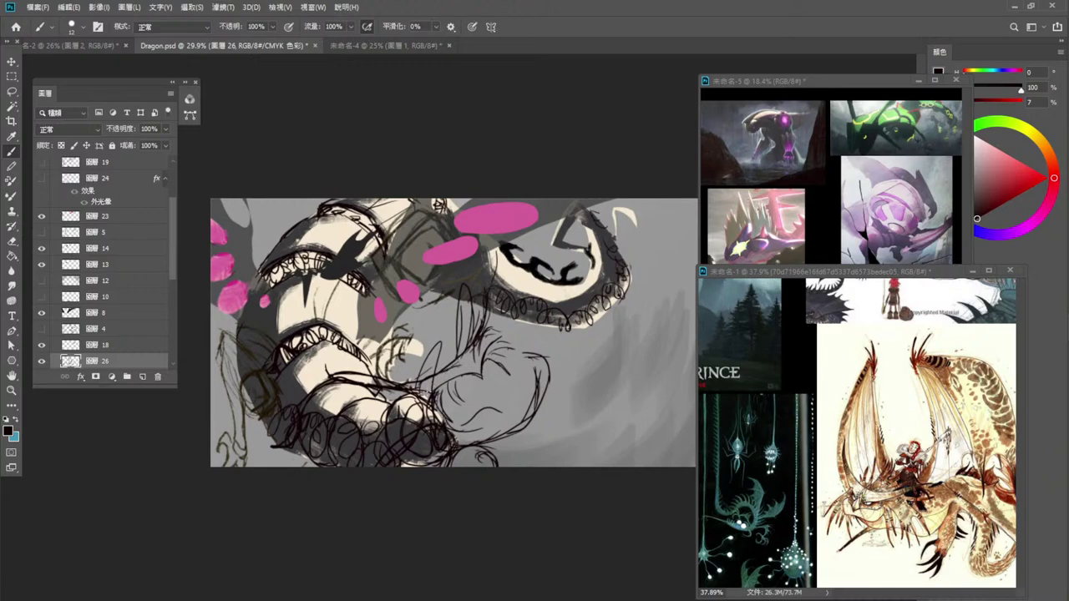
pyautogui.moveTo(424, 396); pyautogui.dragTo(443, 370)
pyautogui.moveTo(432, 366); pyautogui.dragTo(424, 415)
pyautogui.moveTo(432, 363)
pyautogui.mouseDown()
pyautogui.moveTo(424, 407)
pyautogui.moveTo(429, 367)
pyautogui.mouseUp()
pyautogui.moveTo(472, 337); pyautogui.dragTo(439, 364)
pyautogui.hotkey('ctrl', 'z')
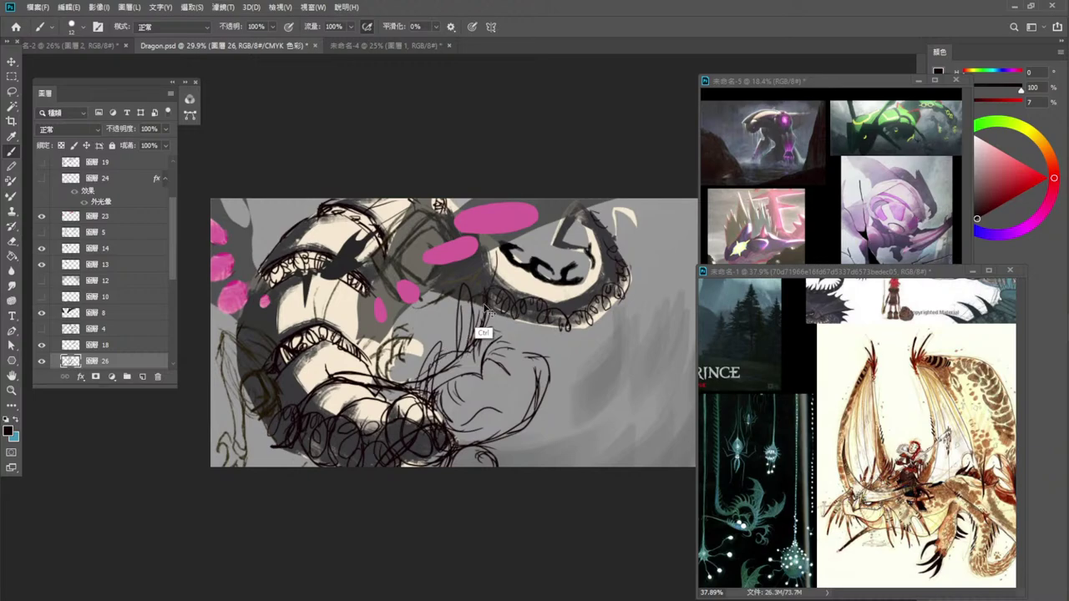
pyautogui.hotkey('ctrl', 'z')
# Thicken the curved form's outline with repeated strokes and short hatching along its outer edge and the body's lower end.
pyautogui.moveTo(511, 317); pyautogui.dragTo(484, 336)
pyautogui.moveTo(512, 316); pyautogui.dragTo(486, 336)
pyautogui.moveTo(522, 317); pyautogui.dragTo(496, 332)
pyautogui.moveTo(529, 326); pyautogui.dragTo(496, 345)
pyautogui.moveTo(515, 341)
pyautogui.mouseDown()
pyautogui.moveTo(546, 365)
pyautogui.moveTo(518, 358)
pyautogui.moveTo(512, 417)
pyautogui.moveTo(502, 426)
pyautogui.moveTo(468, 416)
pyautogui.moveTo(442, 429)
pyautogui.mouseUp()
pyautogui.moveTo(443, 440)
pyautogui.mouseDown()
pyautogui.moveTo(431, 456)
pyautogui.moveTo(432, 442)
pyautogui.mouseUp()
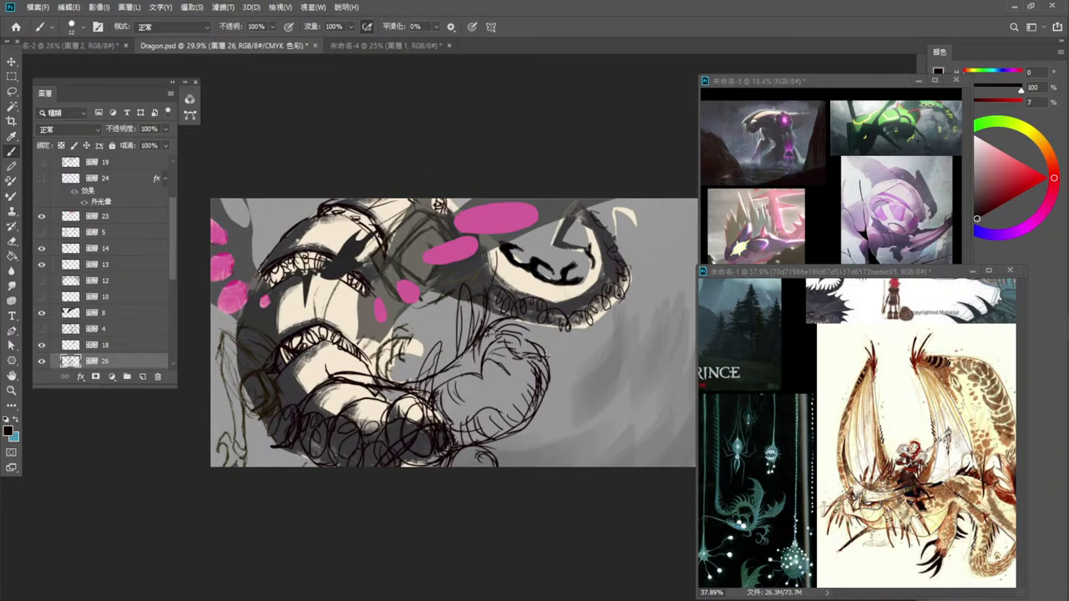
pyautogui.moveTo(537, 359); pyautogui.dragTo(552, 342)
pyautogui.moveTo(425, 389)
pyautogui.mouseDown()
pyautogui.moveTo(420, 401)
pyautogui.moveTo(437, 378)
pyautogui.moveTo(425, 402)
pyautogui.moveTo(446, 373)
pyautogui.mouseUp()
pyautogui.moveTo(349, 397); pyautogui.dragTo(378, 387)
pyautogui.moveTo(402, 457); pyautogui.dragTo(424, 463)
# Lasso and delete the sketched limb and curved form on layer 26, clear the selection, and switch back to the Brush tool.
pyautogui.click(12, 91)
pyautogui.moveTo(579, 367)
pyautogui.mouseDown()
pyautogui.moveTo(547, 320)
pyautogui.moveTo(419, 307)
pyautogui.moveTo(349, 376)
pyautogui.moveTo(451, 530)
pyautogui.moveTo(609, 393)
pyautogui.mouseUp()
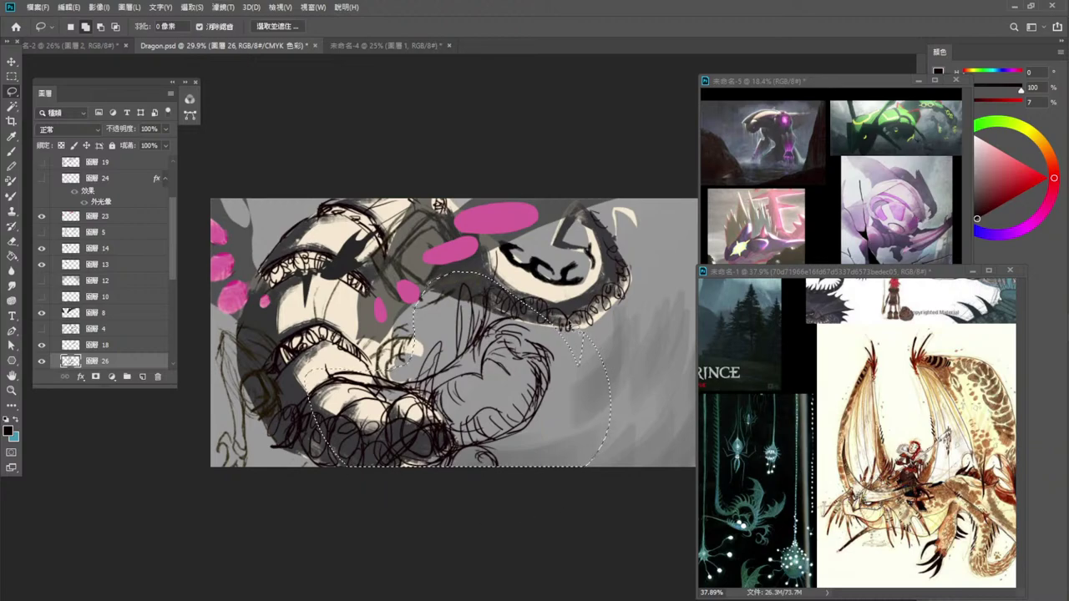
pyautogui.press('Delete')
pyautogui.hotkey('ctrl', 'd')
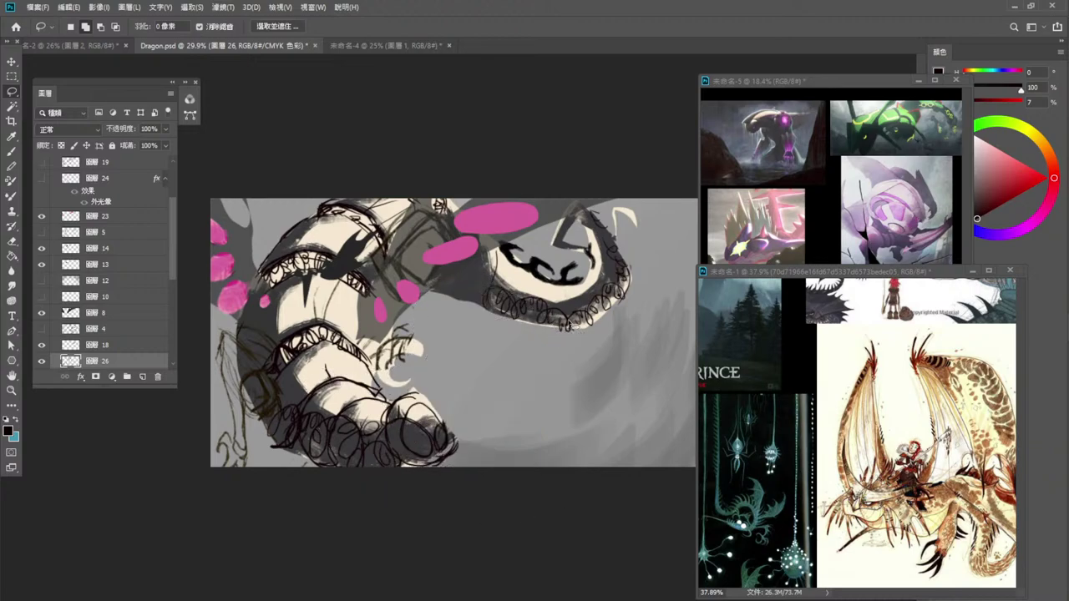
pyautogui.click(12, 151)
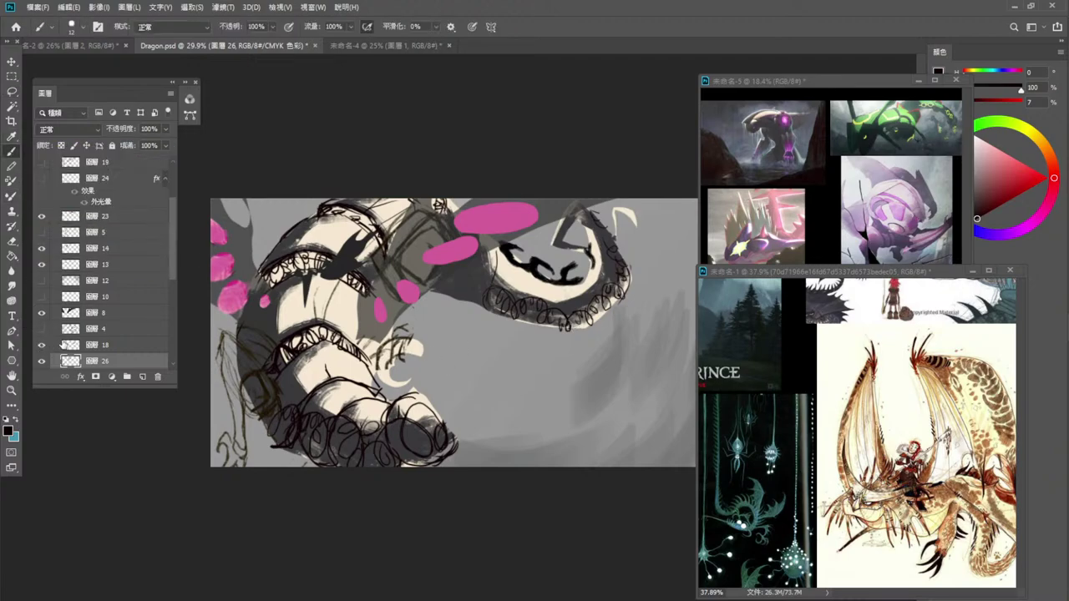
pyautogui.scroll(-5, 174, 249)
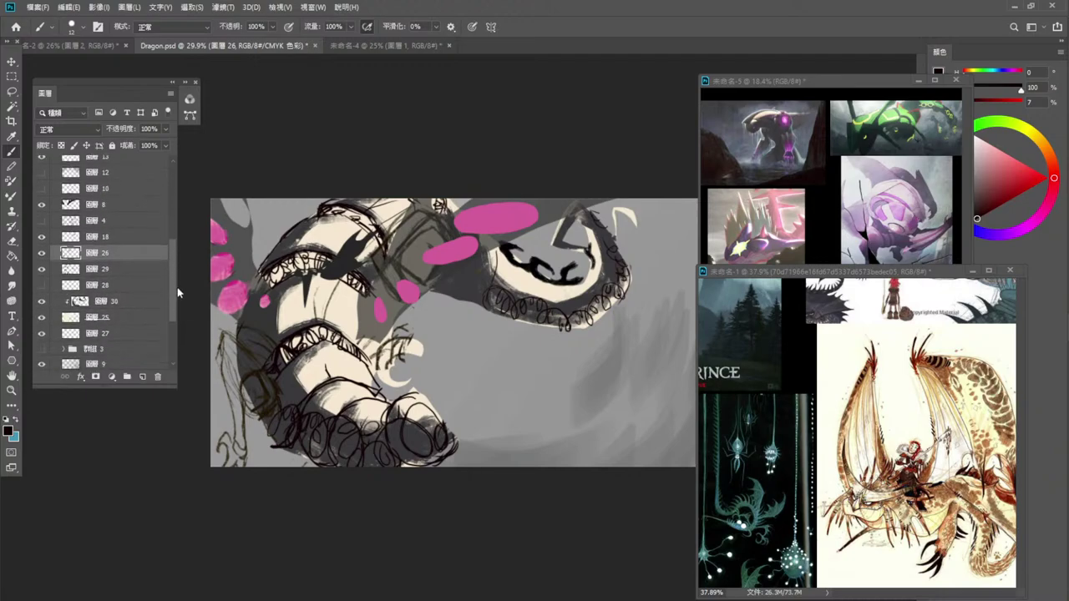
# Check what layers 18 and 29 contain by toggling their visibility, and lower layer 29's opacity to about 50%.
pyautogui.click(41, 223)
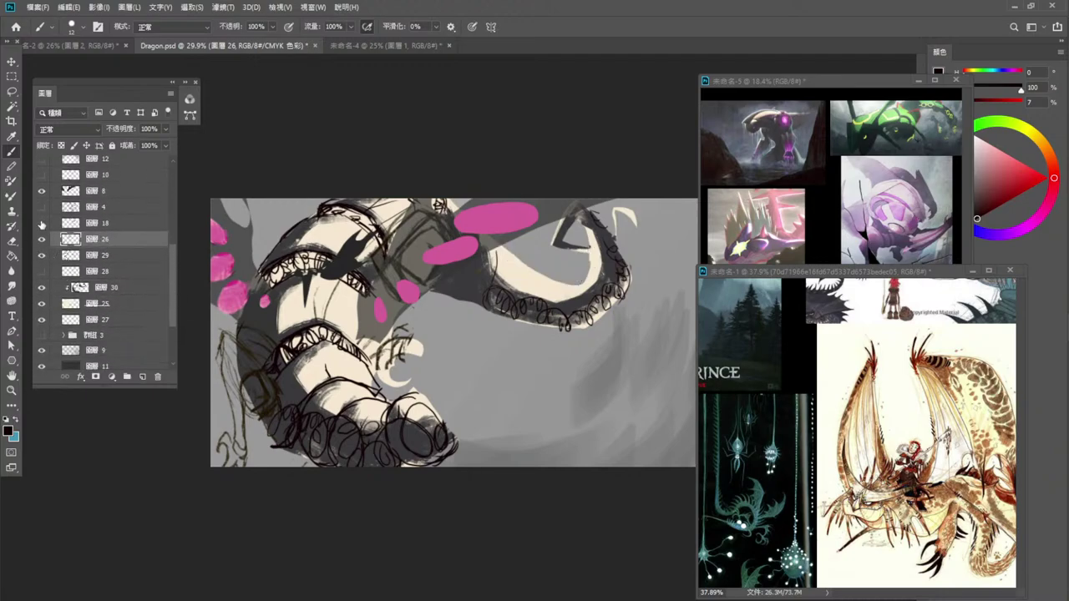
pyautogui.click(42, 223)
pyautogui.click(43, 255)
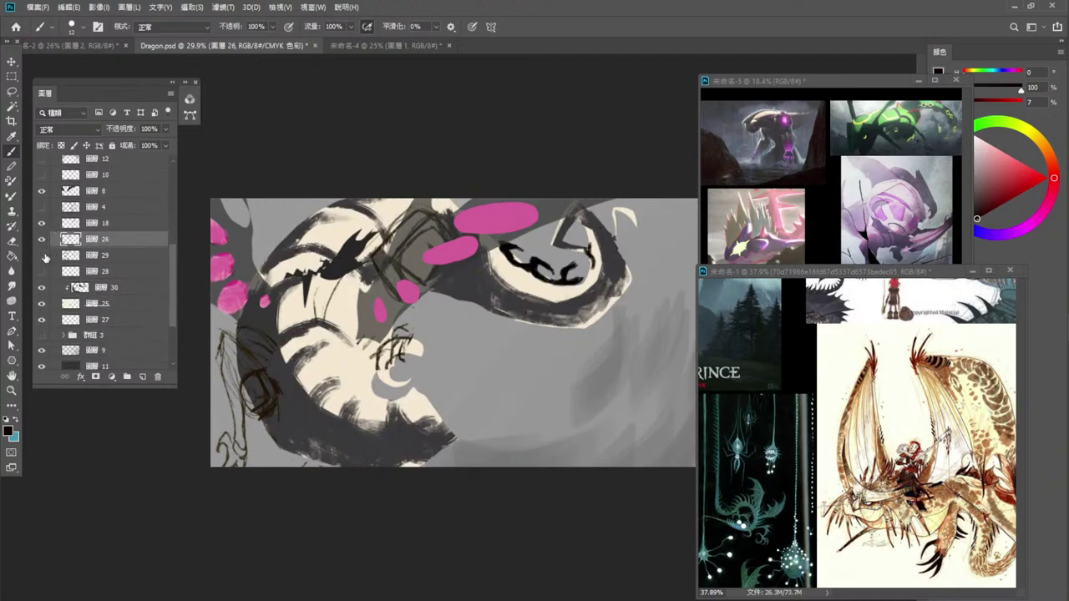
pyautogui.click(44, 257)
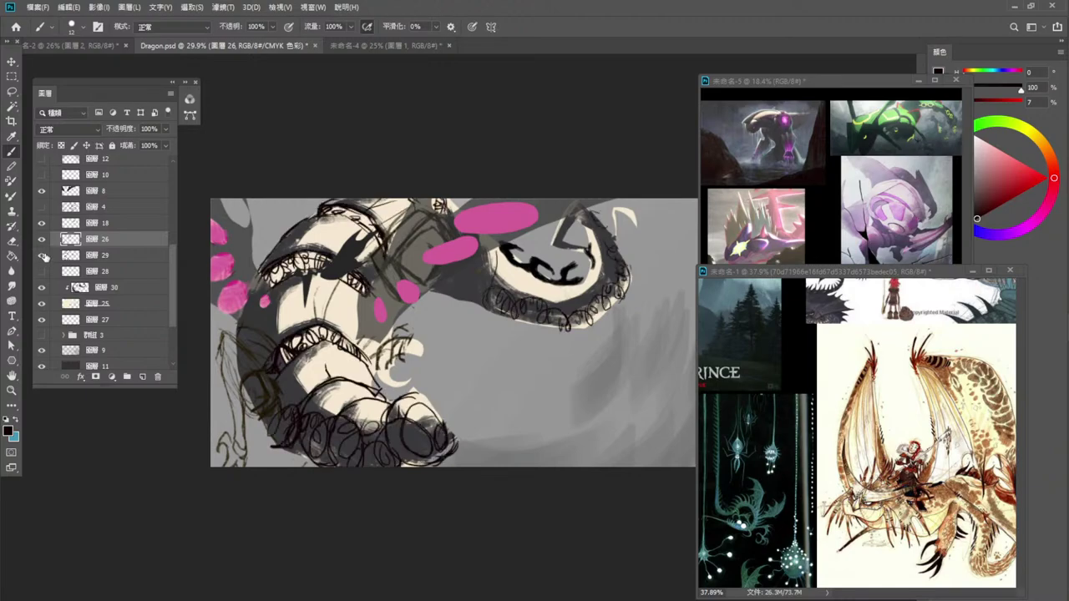
pyautogui.click(105, 258)
pyautogui.click(165, 129)
pyautogui.moveTo(152, 141); pyautogui.dragTo(133, 143)
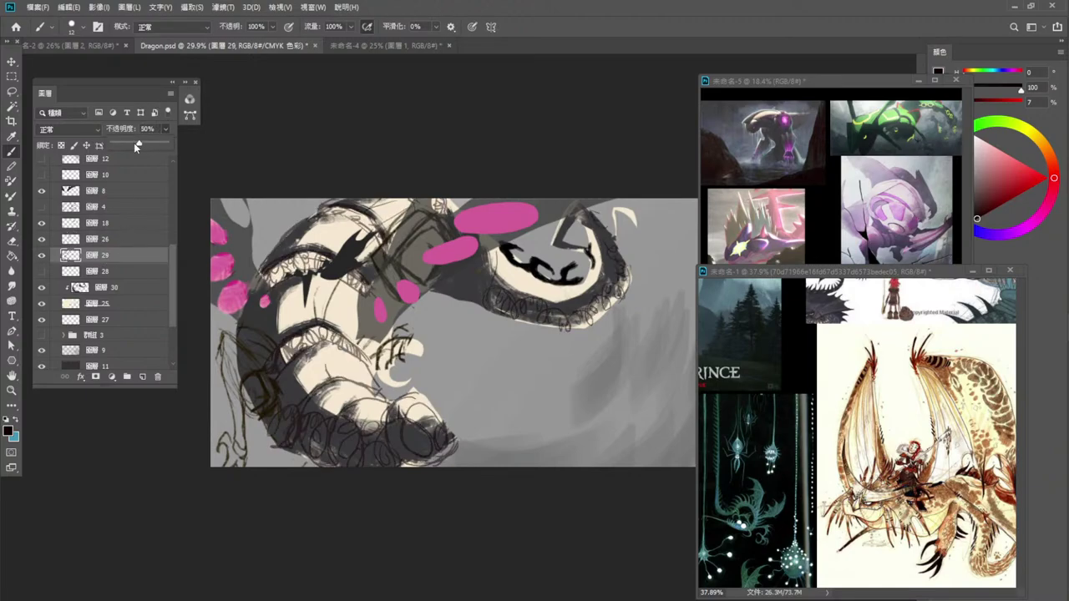
# Toggle layers 26 and 18 to compare their contents, and make layer 18 the active layer.
pyautogui.click(115, 242)
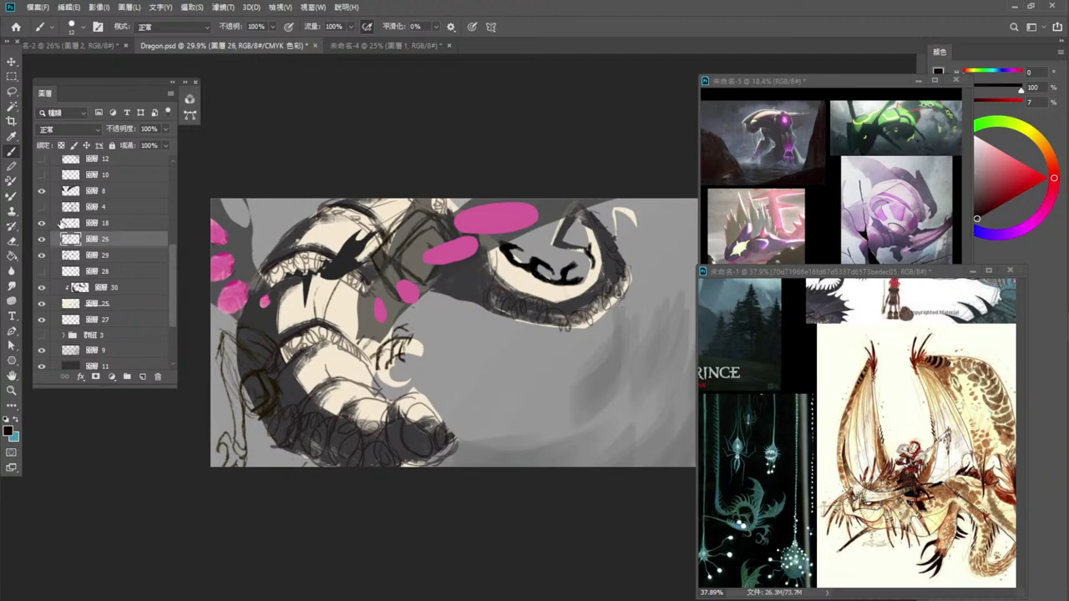
pyautogui.click(43, 240)
pyautogui.click(43, 240)
pyautogui.click(97, 207)
pyautogui.click(42, 223)
pyautogui.click(43, 224)
pyautogui.click(53, 224)
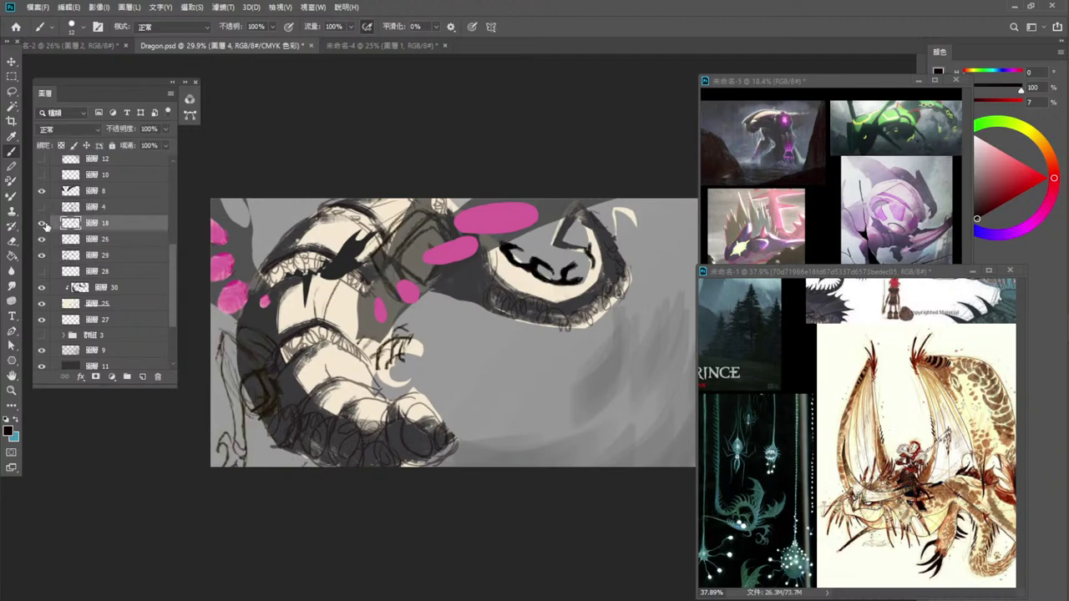
pyautogui.click(43, 224)
pyautogui.click(44, 223)
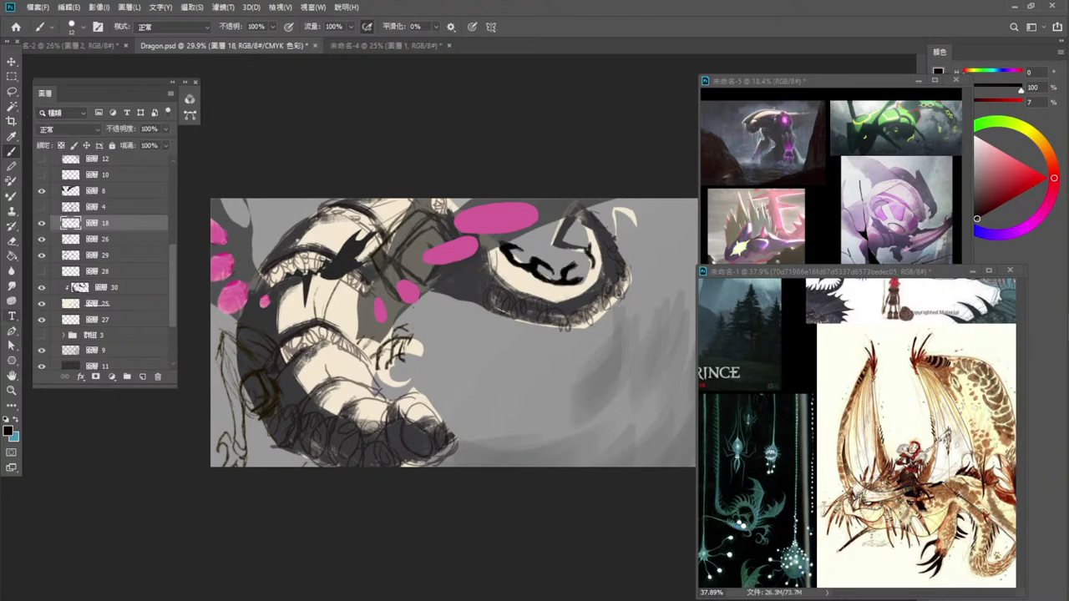
# Sketch looping, pointed strokes over the lower end of the striped body on layer 18, undoing the stray ones.
pyautogui.moveTo(455, 435); pyautogui.dragTo(410, 358)
pyautogui.hotkey('ctrl', 'z')
pyautogui.moveTo(428, 378)
pyautogui.mouseDown()
pyautogui.moveTo(392, 394)
pyautogui.moveTo(339, 384)
pyautogui.moveTo(427, 399)
pyautogui.moveTo(341, 403)
pyautogui.moveTo(412, 391)
pyautogui.moveTo(370, 452)
pyautogui.moveTo(385, 426)
pyautogui.moveTo(405, 468)
pyautogui.moveTo(423, 439)
pyautogui.moveTo(405, 464)
pyautogui.moveTo(447, 430)
pyautogui.moveTo(451, 465)
pyautogui.mouseUp()
pyautogui.hotkey('ctrl', 'z')
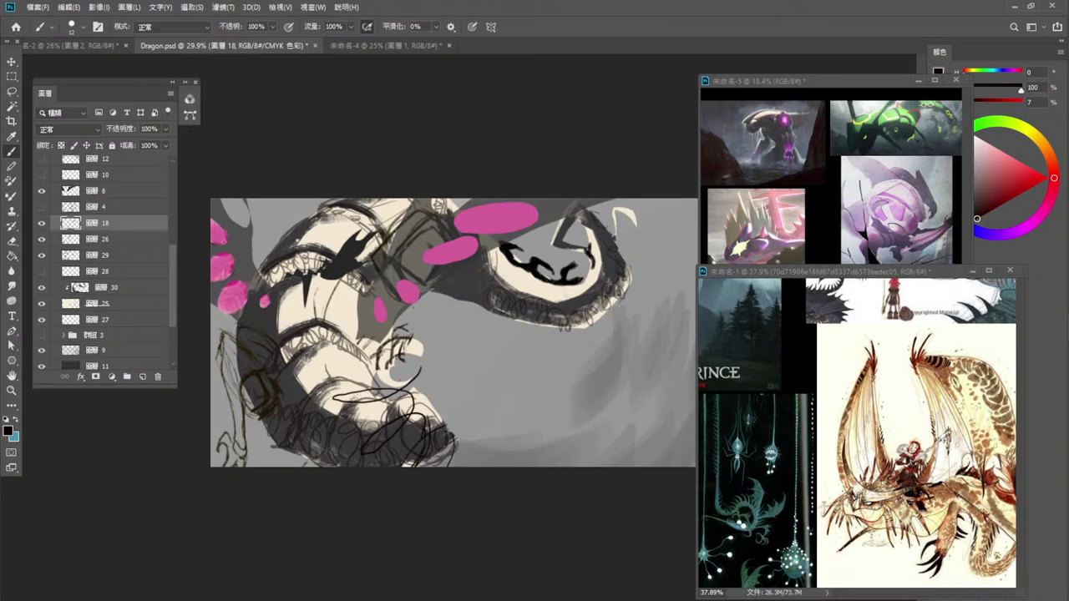
pyautogui.moveTo(382, 401)
pyautogui.mouseDown()
pyautogui.moveTo(339, 408)
pyautogui.moveTo(372, 406)
pyautogui.moveTo(371, 391)
pyautogui.moveTo(407, 385)
pyautogui.mouseUp()
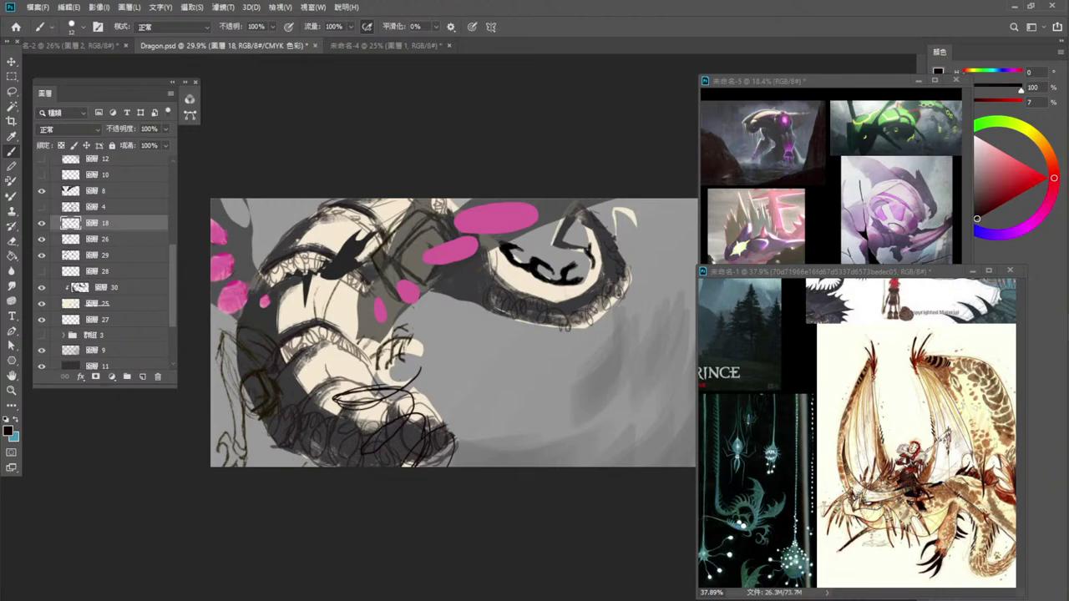
# Sketch a wide arc rising from the body's lower end and a short curve marking the opposite side.
pyautogui.moveTo(447, 441)
pyautogui.mouseDown()
pyautogui.moveTo(500, 440)
pyautogui.moveTo(524, 381)
pyautogui.moveTo(550, 356)
pyautogui.mouseUp()
pyautogui.moveTo(410, 363); pyautogui.dragTo(404, 386)
pyautogui.moveTo(417, 341)
pyautogui.mouseDown()
pyautogui.moveTo(409, 366)
pyautogui.moveTo(423, 392)
pyautogui.moveTo(427, 371)
pyautogui.moveTo(493, 325)
pyautogui.moveTo(518, 329)
pyautogui.moveTo(489, 324)
pyautogui.moveTo(442, 342)
pyautogui.moveTo(419, 372)
pyautogui.mouseUp()
pyautogui.moveTo(460, 326); pyautogui.dragTo(429, 389)
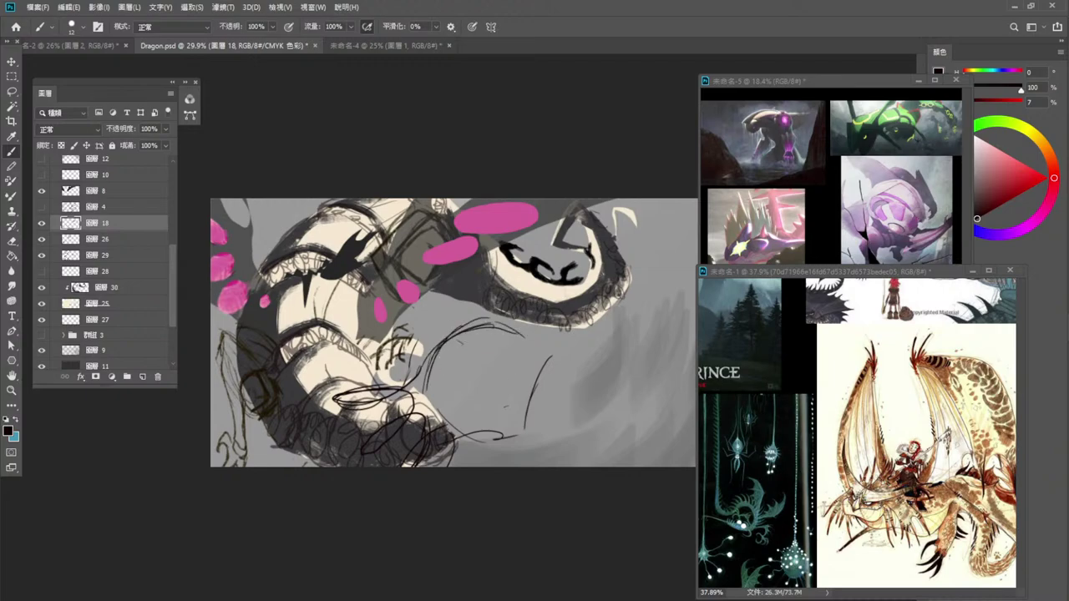
# Bring the glowing-orb claw painting into view in the reference board and hatch short strokes along the inside of the sketched arc.
pyautogui.click(897, 375)
pyautogui.moveTo(868, 384); pyautogui.dragTo(885, 320)
pyautogui.click(638, 544)
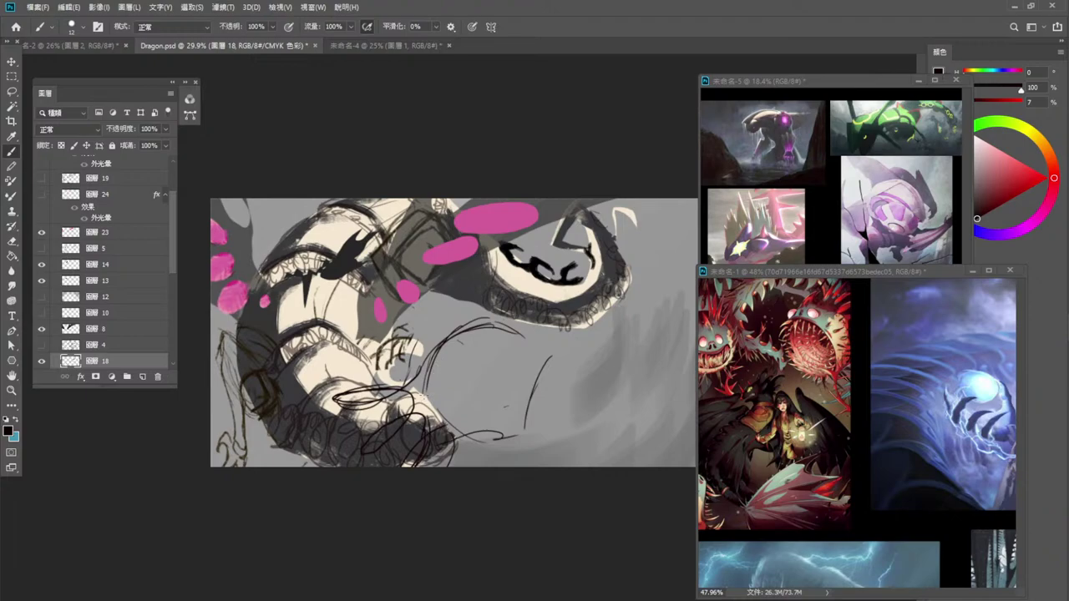
pyautogui.moveTo(423, 394); pyautogui.dragTo(441, 417)
pyautogui.moveTo(437, 370)
pyautogui.mouseDown()
pyautogui.moveTo(431, 390)
pyautogui.moveTo(441, 397)
pyautogui.moveTo(427, 410)
pyautogui.mouseUp()
pyautogui.moveTo(444, 350); pyautogui.dragTo(434, 377)
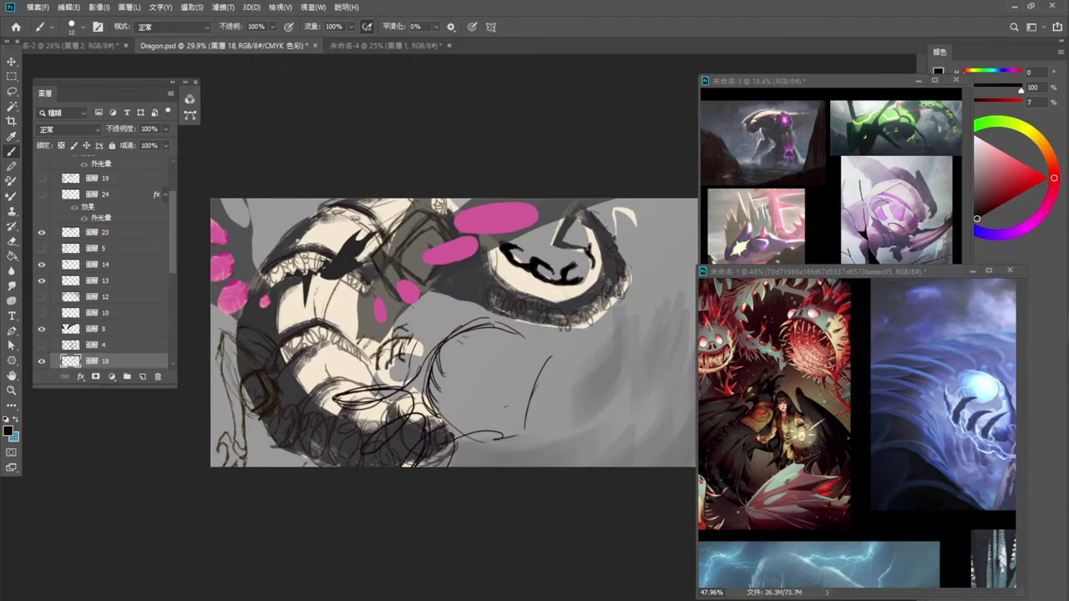
pyautogui.moveTo(459, 342); pyautogui.dragTo(451, 346)
pyautogui.moveTo(475, 328)
pyautogui.mouseDown()
pyautogui.moveTo(456, 339)
pyautogui.moveTo(526, 344)
pyautogui.mouseUp()
pyautogui.moveTo(425, 394); pyautogui.dragTo(430, 430)
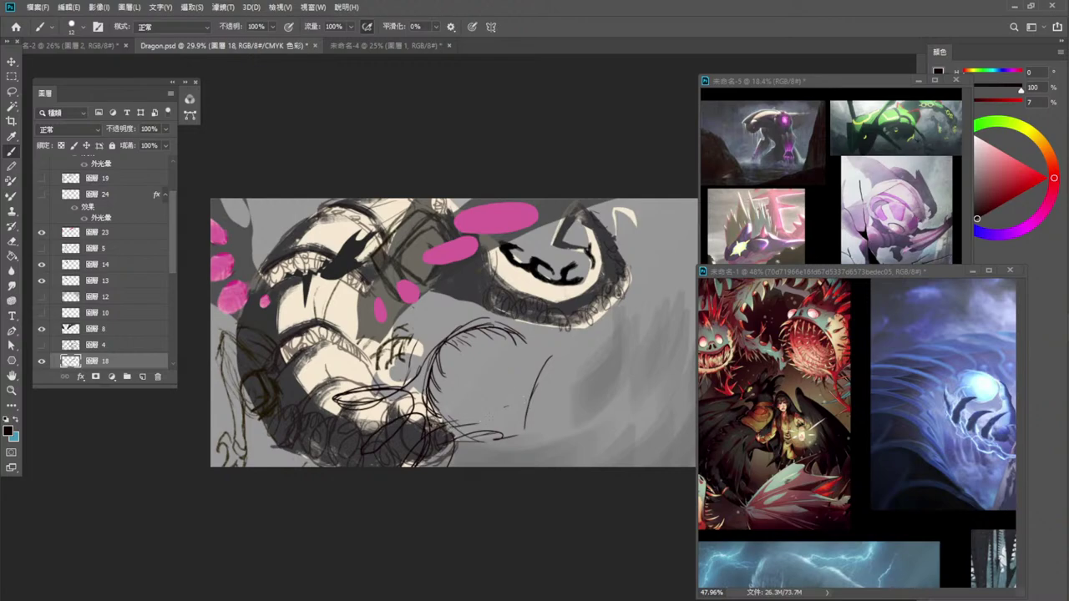
# Close the arc into a round form by hatching and outlining its lower and far edges.
pyautogui.moveTo(508, 414)
pyautogui.mouseDown()
pyautogui.moveTo(443, 433)
pyautogui.moveTo(477, 428)
pyautogui.mouseUp()
pyautogui.moveTo(536, 363); pyautogui.dragTo(516, 413)
pyautogui.moveTo(437, 421)
pyautogui.mouseDown()
pyautogui.moveTo(461, 432)
pyautogui.moveTo(490, 417)
pyautogui.moveTo(540, 360)
pyautogui.mouseUp()
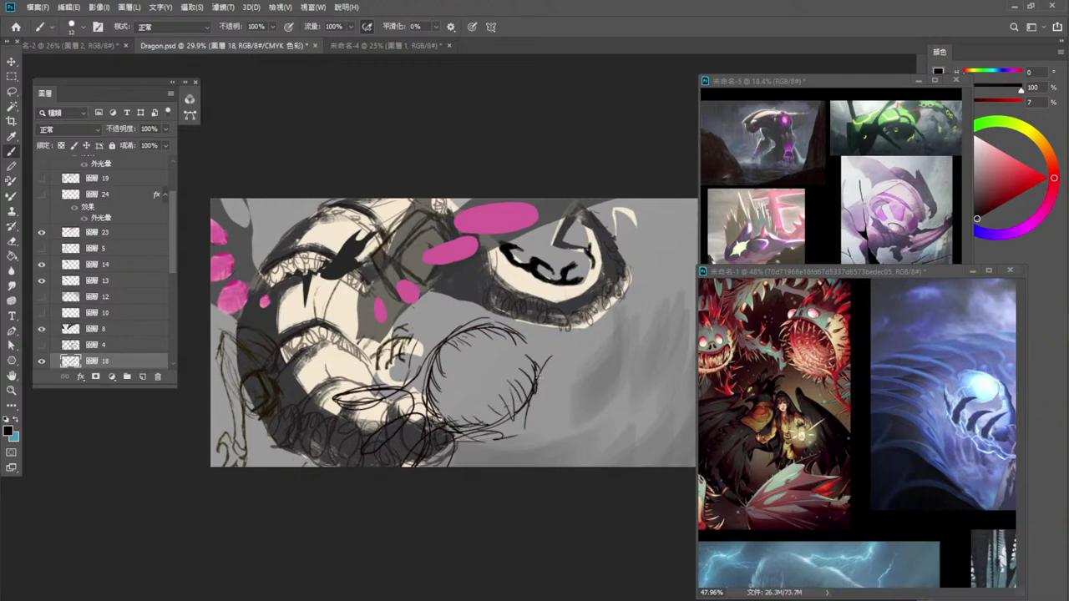
# Sketch pointed spikes rising from the round form's upper edge and undo the last two strokes.
pyautogui.moveTo(496, 302)
pyautogui.mouseDown()
pyautogui.moveTo(482, 323)
pyautogui.moveTo(505, 260)
pyautogui.mouseUp()
pyautogui.moveTo(484, 320)
pyautogui.mouseDown()
pyautogui.moveTo(506, 262)
pyautogui.moveTo(501, 328)
pyautogui.moveTo(517, 330)
pyautogui.mouseUp()
pyautogui.moveTo(527, 312); pyautogui.dragTo(505, 322)
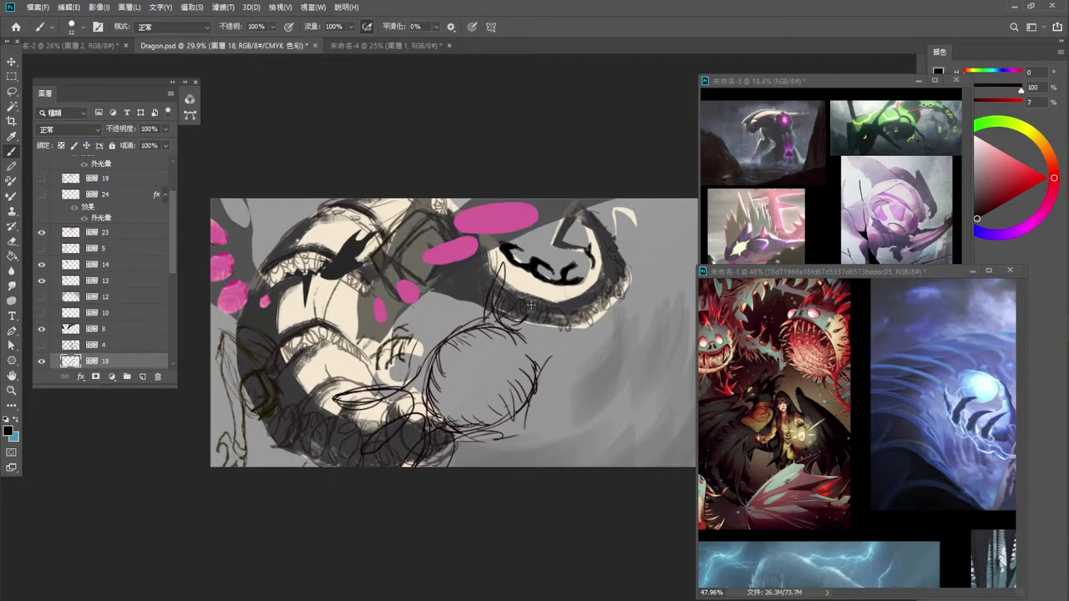
pyautogui.moveTo(544, 291)
pyautogui.mouseDown()
pyautogui.moveTo(519, 327)
pyautogui.moveTo(553, 363)
pyautogui.moveTo(591, 336)
pyautogui.moveTo(541, 359)
pyautogui.mouseUp()
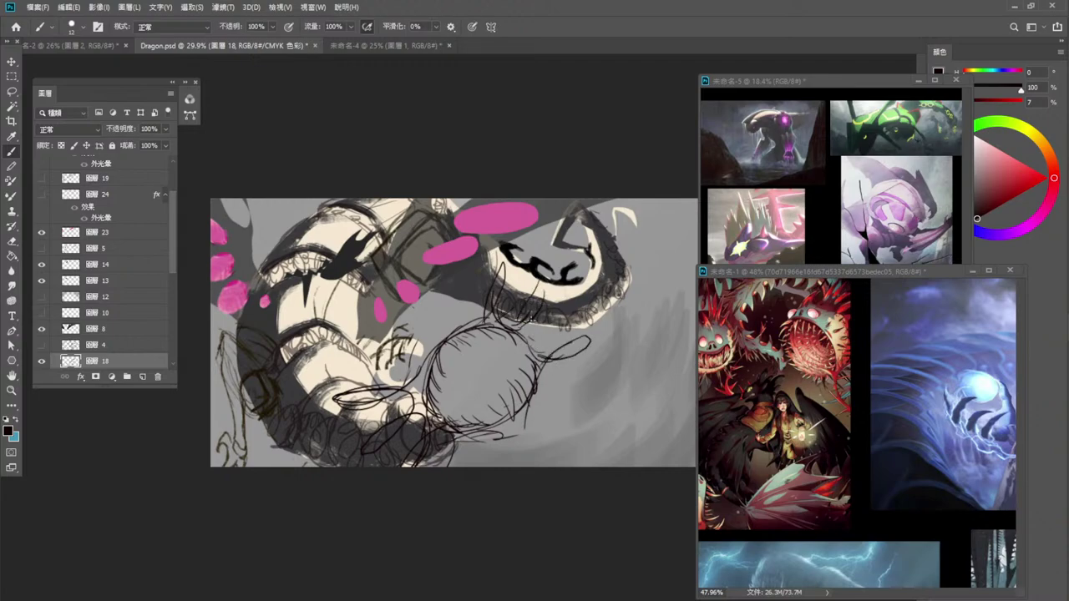
pyautogui.moveTo(527, 322); pyautogui.dragTo(555, 331)
pyautogui.hotkey('ctrl', 'z')
pyautogui.hotkey('ctrl', 'z')
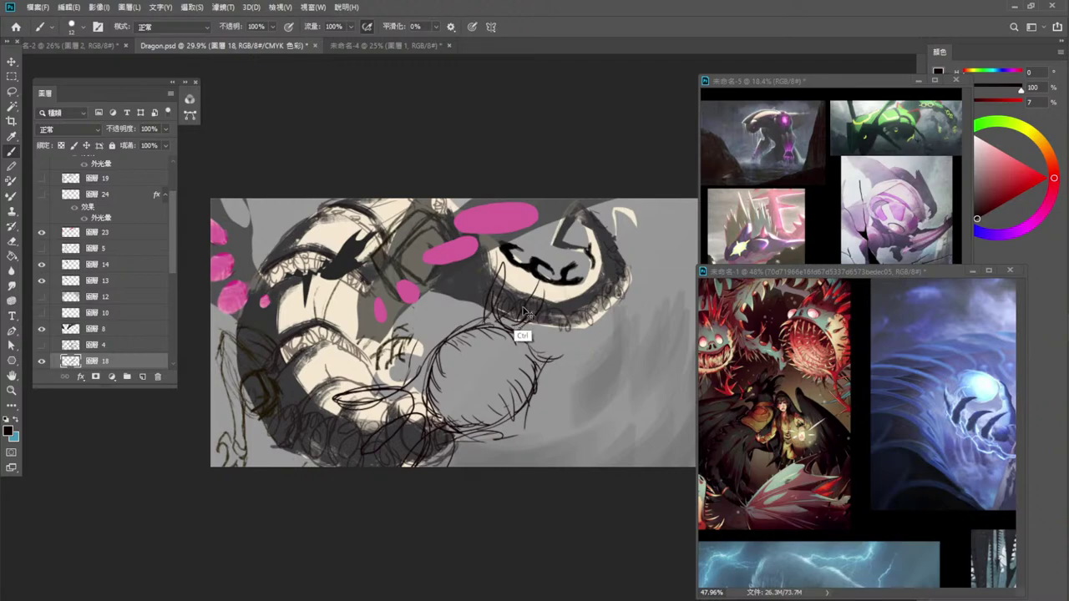
# Rework the round form's lower far edge with small pointed bumps, undoing the stray stroke.
pyautogui.moveTo(535, 388)
pyautogui.mouseDown()
pyautogui.moveTo(538, 414)
pyautogui.moveTo(535, 387)
pyautogui.moveTo(526, 421)
pyautogui.moveTo(533, 411)
pyautogui.moveTo(536, 421)
pyautogui.moveTo(529, 414)
pyautogui.moveTo(500, 438)
pyautogui.mouseUp()
pyautogui.press('ctrl')
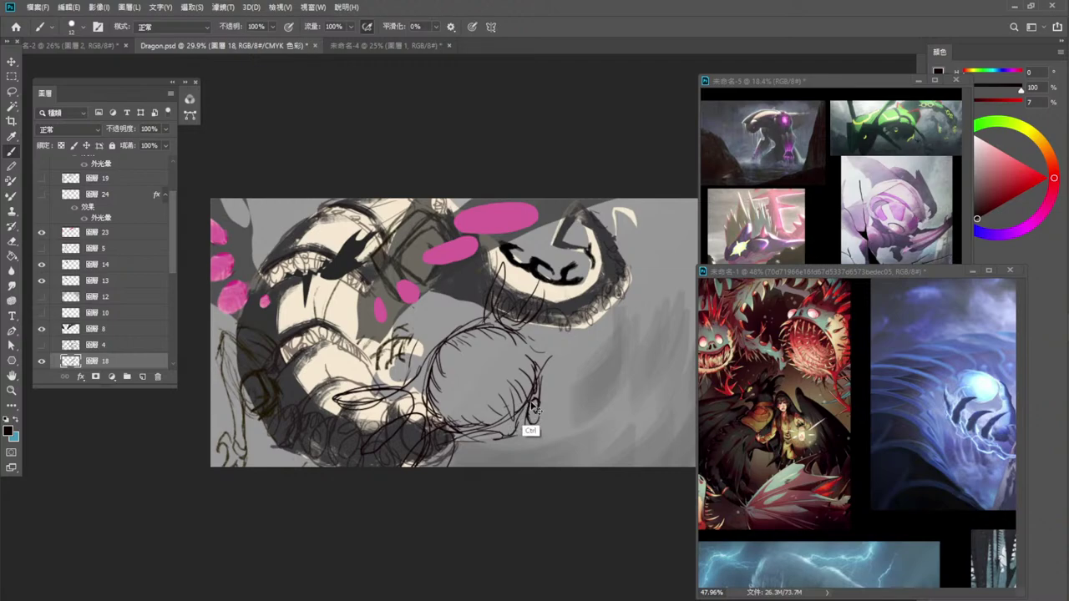
pyautogui.hotkey('ctrl', 'z')
pyautogui.moveTo(531, 406)
pyautogui.mouseDown()
pyautogui.moveTo(491, 443)
pyautogui.moveTo(504, 440)
pyautogui.moveTo(461, 436)
pyautogui.mouseUp()
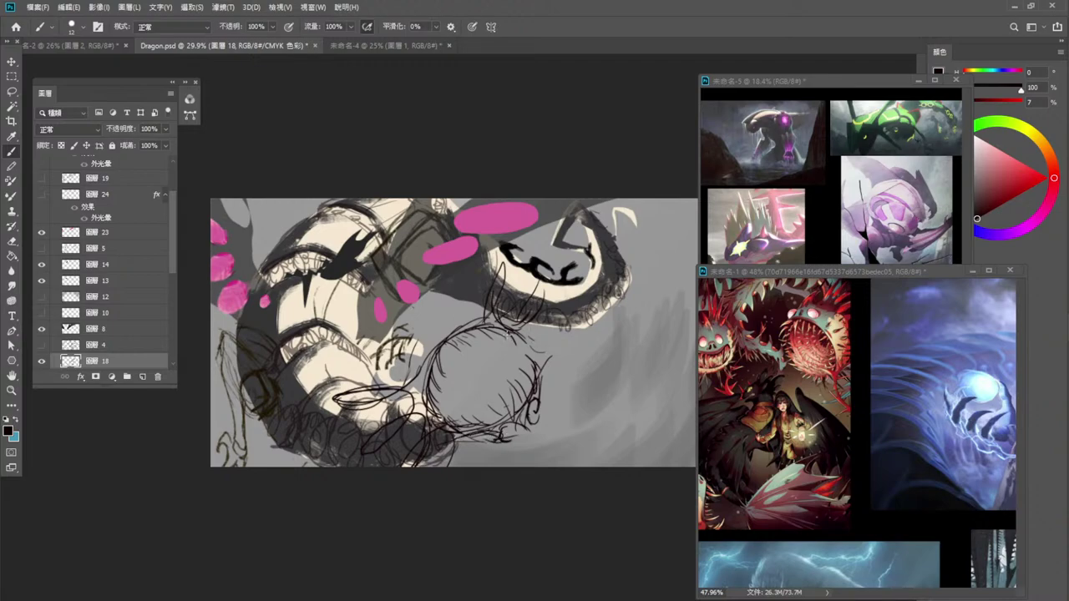
# Darken the round form's near and upper contours and add another pointed spike at its upper far edge.
pyautogui.moveTo(428, 390); pyautogui.dragTo(430, 405)
pyautogui.moveTo(435, 367)
pyautogui.mouseDown()
pyautogui.moveTo(430, 405)
pyautogui.moveTo(437, 361)
pyautogui.mouseUp()
pyautogui.moveTo(514, 333)
pyautogui.mouseDown()
pyautogui.moveTo(504, 342)
pyautogui.moveTo(471, 323)
pyautogui.moveTo(453, 331)
pyautogui.mouseUp()
pyautogui.moveTo(444, 339); pyautogui.dragTo(434, 363)
pyautogui.moveTo(460, 326)
pyautogui.mouseDown()
pyautogui.moveTo(425, 371)
pyautogui.moveTo(443, 332)
pyautogui.mouseUp()
pyautogui.hotkey('ctrl', 'z')
pyautogui.hotkey('ctrl', 'z')
pyautogui.moveTo(534, 327)
pyautogui.mouseDown()
pyautogui.moveTo(569, 336)
pyautogui.moveTo(534, 347)
pyautogui.mouseUp()
pyautogui.moveTo(576, 316)
pyautogui.mouseDown()
pyautogui.moveTo(545, 339)
pyautogui.moveTo(537, 376)
pyautogui.mouseUp()
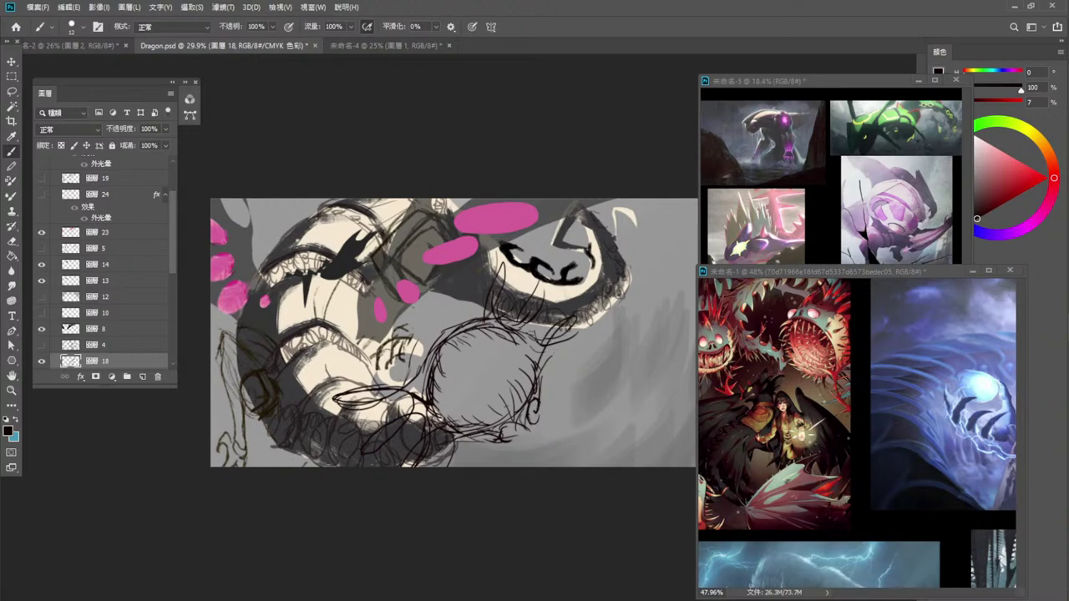
# Lasso the round spiked form, warp its far side and lower edge slightly downward, and clear the selection.
pyautogui.press('l')
pyautogui.moveTo(498, 266)
pyautogui.mouseDown()
pyautogui.moveTo(438, 324)
pyautogui.moveTo(539, 476)
pyautogui.moveTo(601, 334)
pyautogui.moveTo(552, 321)
pyautogui.mouseUp()
pyautogui.hotkey('ctrl', 't')
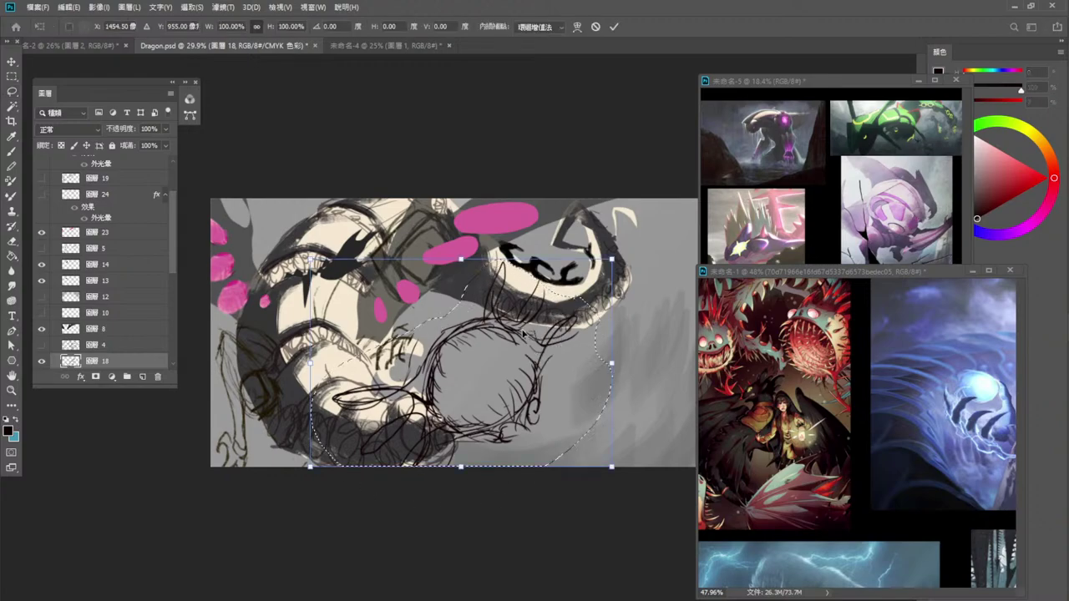
pyautogui.rightClick(524, 332)
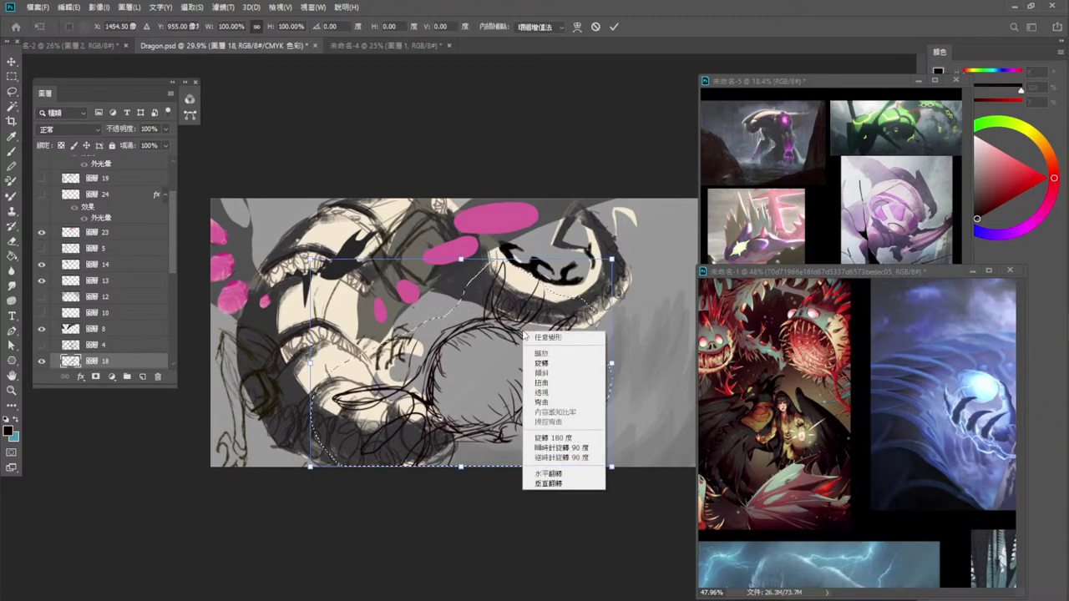
pyautogui.click(551, 402)
pyautogui.moveTo(515, 407); pyautogui.dragTo(516, 426)
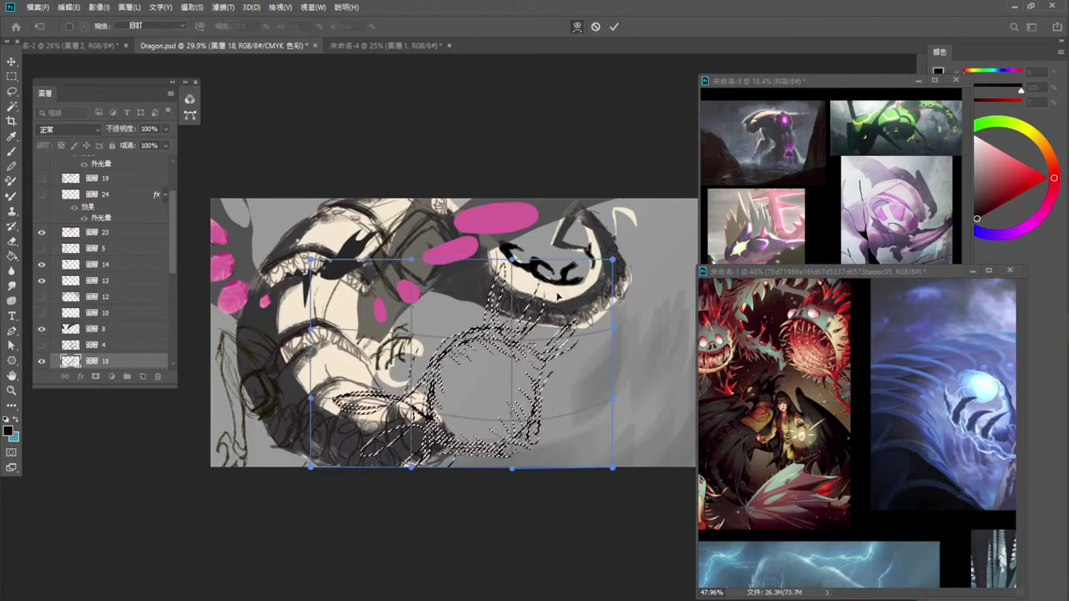
pyautogui.moveTo(610, 272); pyautogui.dragTo(610, 288)
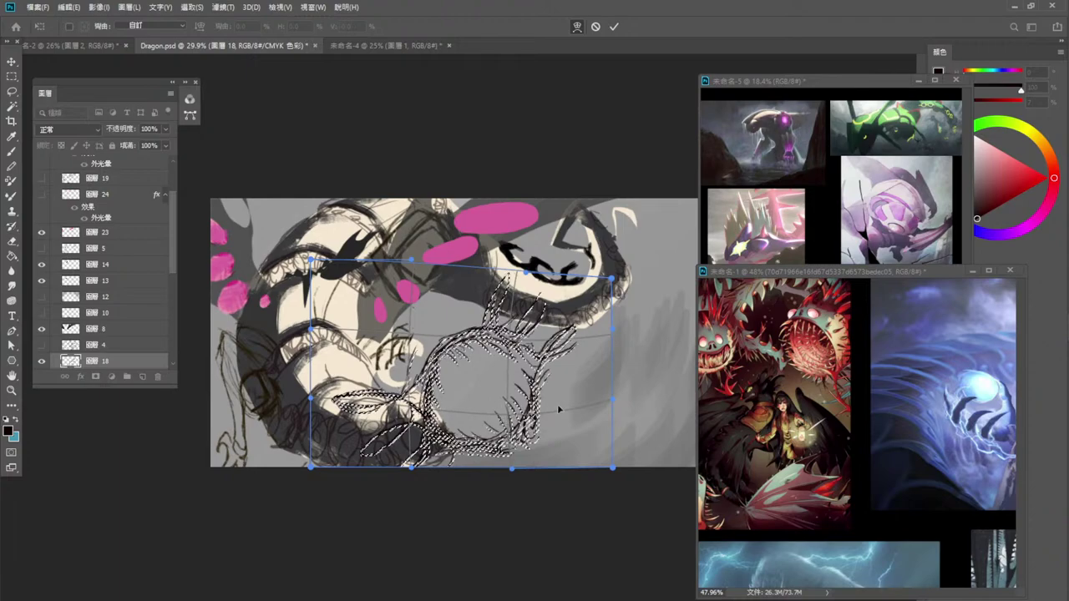
pyautogui.moveTo(612, 399); pyautogui.dragTo(614, 420)
pyautogui.moveTo(613, 331); pyautogui.dragTo(614, 358)
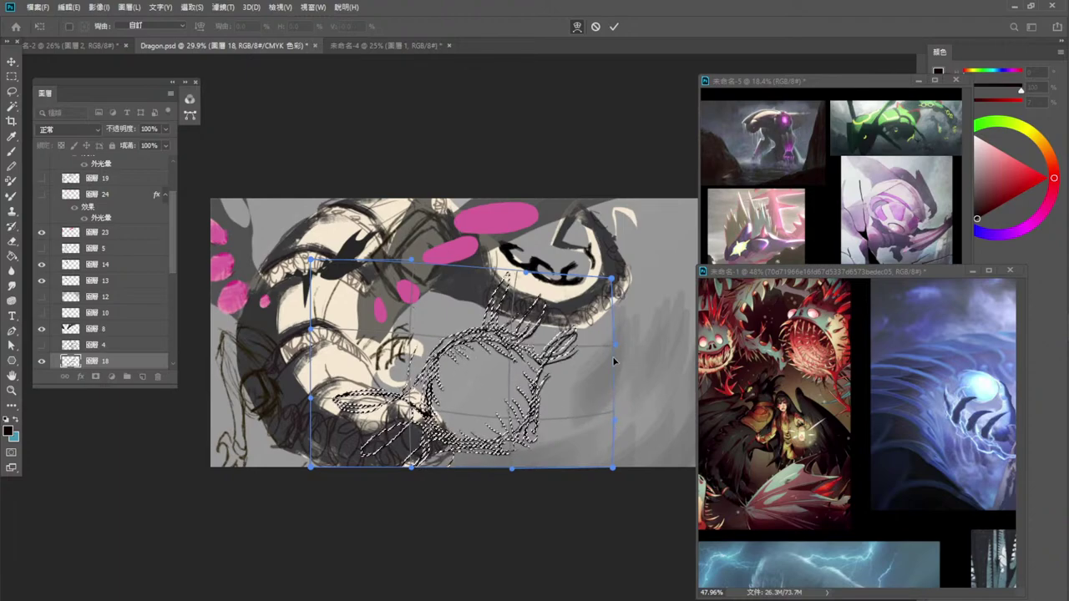
pyautogui.moveTo(612, 278); pyautogui.dragTo(612, 282)
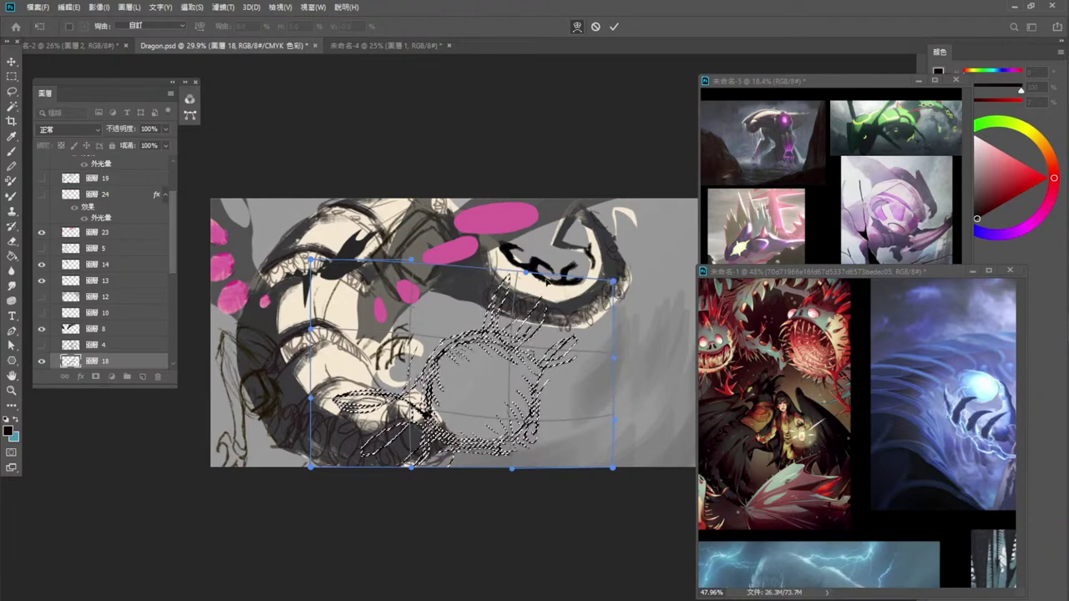
pyautogui.press('Return')
pyautogui.hotkey('ctrl', 'd')
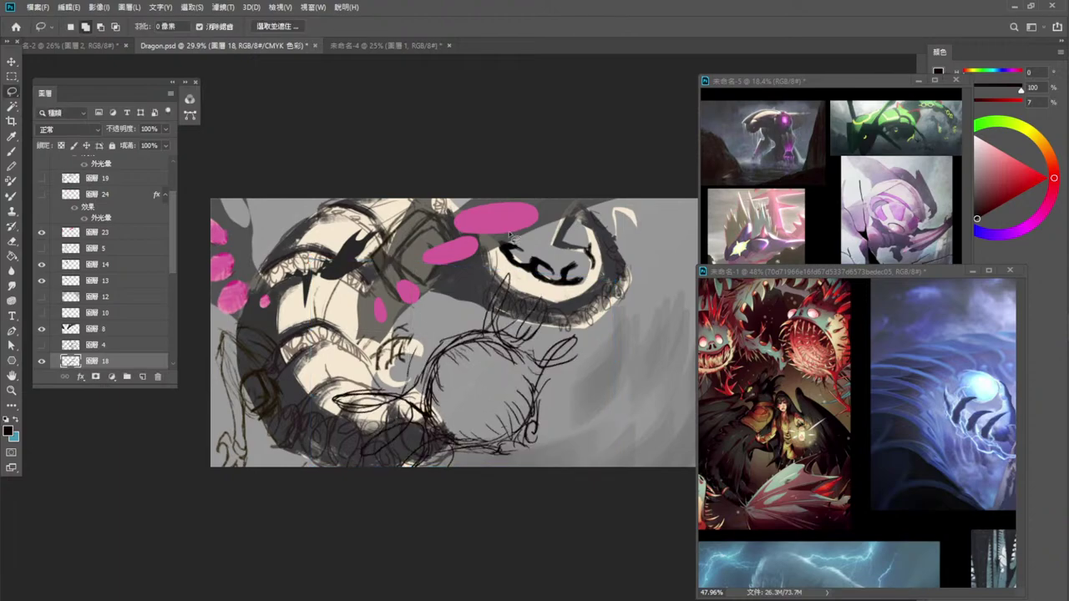
# Lasso and delete the round spiked form from layer 18, and clear the selection.
pyautogui.moveTo(603, 360)
pyautogui.mouseDown()
pyautogui.moveTo(532, 280)
pyautogui.moveTo(476, 274)
pyautogui.moveTo(451, 328)
pyautogui.moveTo(389, 367)
pyautogui.moveTo(345, 457)
pyautogui.moveTo(610, 386)
pyautogui.mouseUp()
pyautogui.press('Delete')
pyautogui.hotkey('ctrl', 'd')
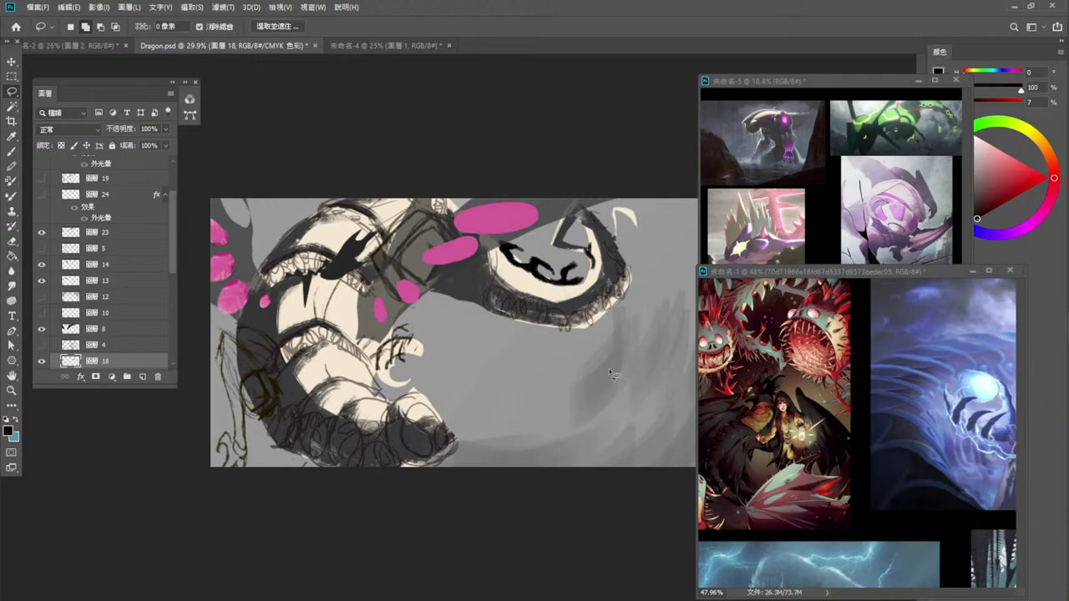
# Brush new curved strokes from the body's lower end to start a rounded shape opening away from it.
pyautogui.click(14, 153)
pyautogui.moveTo(414, 393); pyautogui.dragTo(436, 391)
pyautogui.moveTo(419, 434); pyautogui.dragTo(430, 392)
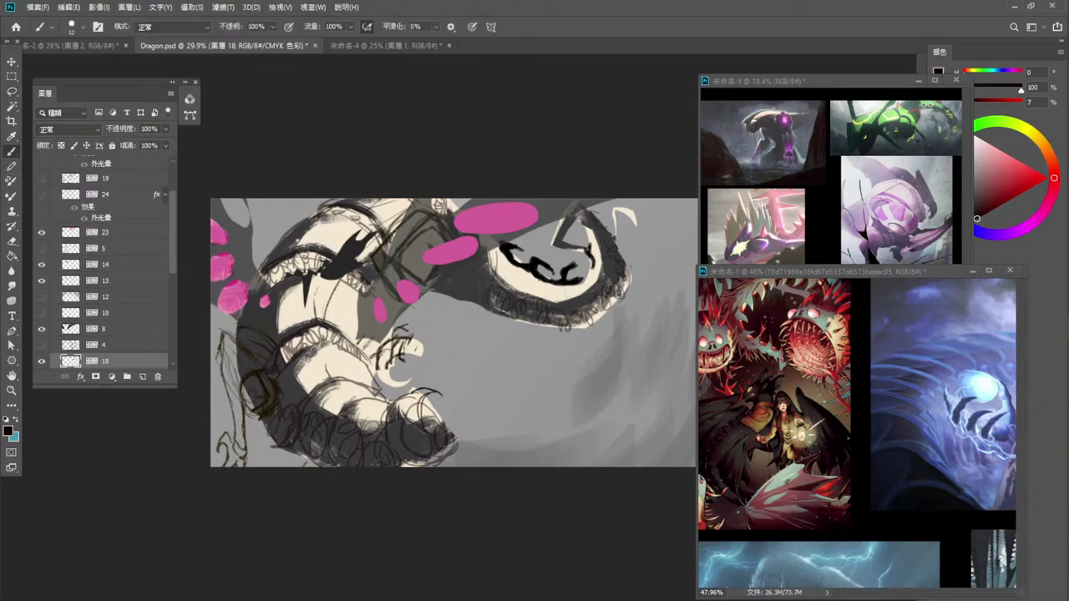
pyautogui.moveTo(456, 357)
pyautogui.mouseDown()
pyautogui.moveTo(435, 382)
pyautogui.moveTo(459, 428)
pyautogui.mouseUp()
pyautogui.moveTo(436, 376); pyautogui.dragTo(493, 428)
pyautogui.moveTo(458, 353)
pyautogui.mouseDown()
pyautogui.moveTo(446, 370)
pyautogui.moveTo(464, 339)
pyautogui.moveTo(506, 331)
pyautogui.moveTo(488, 324)
pyautogui.mouseUp()
pyautogui.moveTo(429, 373); pyautogui.dragTo(438, 361)
pyautogui.moveTo(449, 340)
pyautogui.mouseDown()
pyautogui.moveTo(466, 334)
pyautogui.moveTo(433, 362)
pyautogui.moveTo(442, 399)
pyautogui.mouseUp()
pyautogui.moveTo(467, 364); pyautogui.dragTo(436, 418)
# Extend the arc across the top of the rounded shape and layer curved inner strokes ending in a point.
pyautogui.moveTo(523, 336); pyautogui.dragTo(560, 371)
pyautogui.moveTo(477, 337); pyautogui.dragTo(458, 387)
pyautogui.moveTo(476, 344)
pyautogui.mouseDown()
pyautogui.moveTo(462, 359)
pyautogui.moveTo(516, 332)
pyautogui.moveTo(524, 343)
pyautogui.moveTo(463, 321)
pyautogui.moveTo(517, 335)
pyautogui.mouseUp()
pyautogui.moveTo(451, 336); pyautogui.dragTo(434, 384)
pyautogui.moveTo(460, 347); pyautogui.dragTo(440, 363)
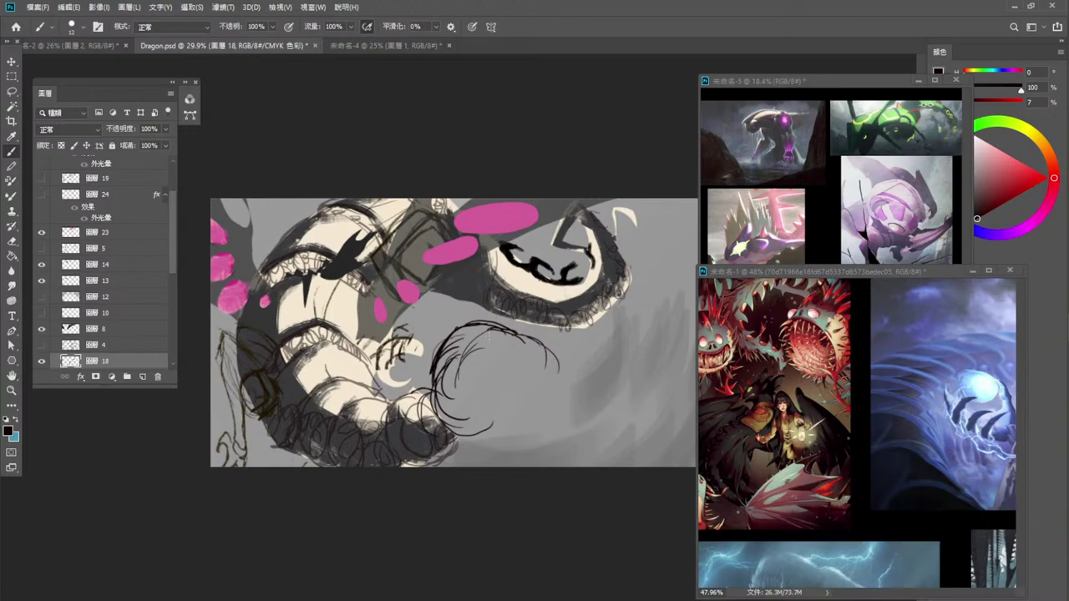
pyautogui.moveTo(489, 335)
pyautogui.mouseDown()
pyautogui.moveTo(454, 344)
pyautogui.moveTo(498, 332)
pyautogui.moveTo(501, 341)
pyautogui.moveTo(471, 343)
pyautogui.moveTo(472, 368)
pyautogui.moveTo(488, 353)
pyautogui.mouseUp()
pyautogui.moveTo(490, 347)
pyautogui.mouseDown()
pyautogui.moveTo(466, 377)
pyautogui.moveTo(478, 349)
pyautogui.moveTo(507, 356)
pyautogui.moveTo(520, 337)
pyautogui.moveTo(530, 346)
pyautogui.moveTo(503, 361)
pyautogui.moveTo(516, 333)
pyautogui.moveTo(470, 360)
pyautogui.mouseUp()
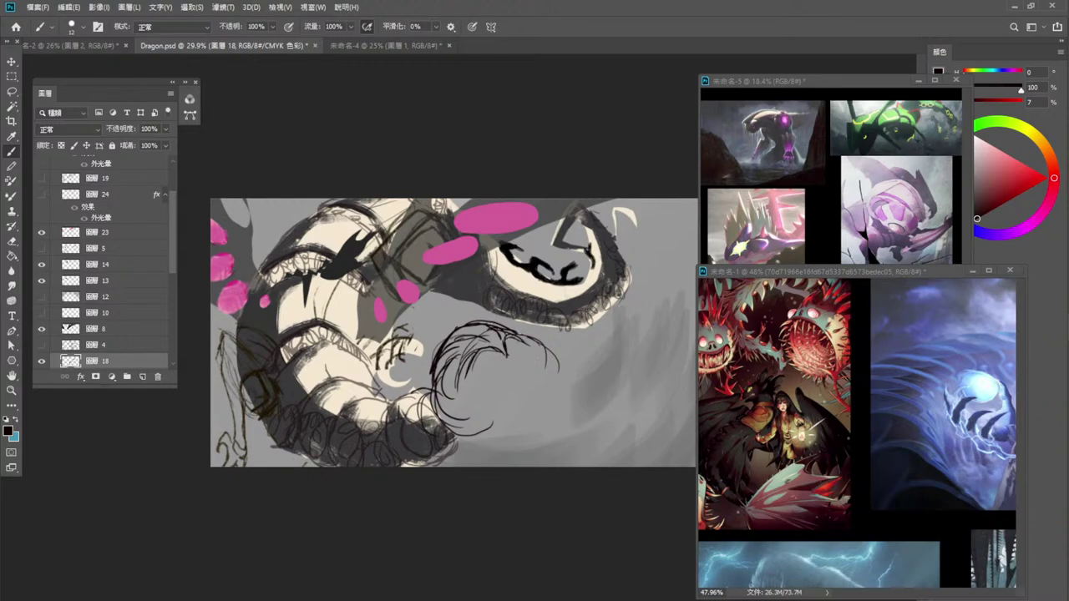
# Close the rounded shape into a ring by outlining its near, lower and far sides.
pyautogui.moveTo(441, 406); pyautogui.dragTo(456, 433)
pyautogui.moveTo(436, 381)
pyautogui.mouseDown()
pyautogui.moveTo(460, 431)
pyautogui.moveTo(447, 428)
pyautogui.mouseUp()
pyautogui.moveTo(466, 429)
pyautogui.mouseDown()
pyautogui.moveTo(486, 446)
pyautogui.moveTo(529, 442)
pyautogui.moveTo(536, 420)
pyautogui.mouseUp()
pyautogui.moveTo(531, 349)
pyautogui.mouseDown()
pyautogui.moveTo(553, 396)
pyautogui.moveTo(516, 343)
pyautogui.moveTo(540, 354)
pyautogui.moveTo(501, 347)
pyautogui.moveTo(507, 330)
pyautogui.moveTo(537, 379)
pyautogui.moveTo(513, 359)
pyautogui.moveTo(556, 403)
pyautogui.moveTo(505, 442)
pyautogui.moveTo(459, 433)
pyautogui.moveTo(473, 450)
pyautogui.moveTo(489, 436)
pyautogui.moveTo(482, 452)
pyautogui.moveTo(530, 441)
pyautogui.moveTo(548, 407)
pyautogui.moveTo(541, 386)
pyautogui.mouseUp()
pyautogui.moveTo(548, 416); pyautogui.dragTo(548, 404)
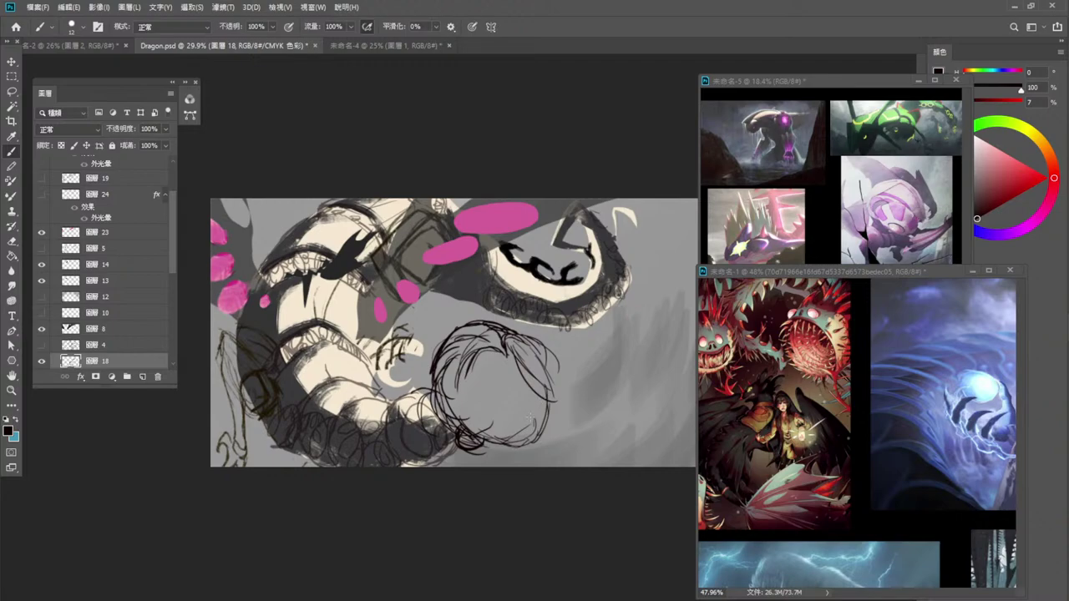
# Draw small curled hooks along the ring's lower and far inner edges.
pyautogui.moveTo(460, 418)
pyautogui.mouseDown()
pyautogui.moveTo(487, 421)
pyautogui.moveTo(471, 434)
pyautogui.moveTo(475, 422)
pyautogui.moveTo(506, 428)
pyautogui.moveTo(497, 439)
pyautogui.moveTo(543, 414)
pyautogui.moveTo(531, 409)
pyautogui.moveTo(546, 423)
pyautogui.moveTo(532, 408)
pyautogui.moveTo(543, 389)
pyautogui.mouseUp()
pyautogui.moveTo(533, 397)
pyautogui.mouseDown()
pyautogui.moveTo(547, 391)
pyautogui.moveTo(532, 399)
pyautogui.moveTo(546, 377)
pyautogui.moveTo(546, 396)
pyautogui.mouseUp()
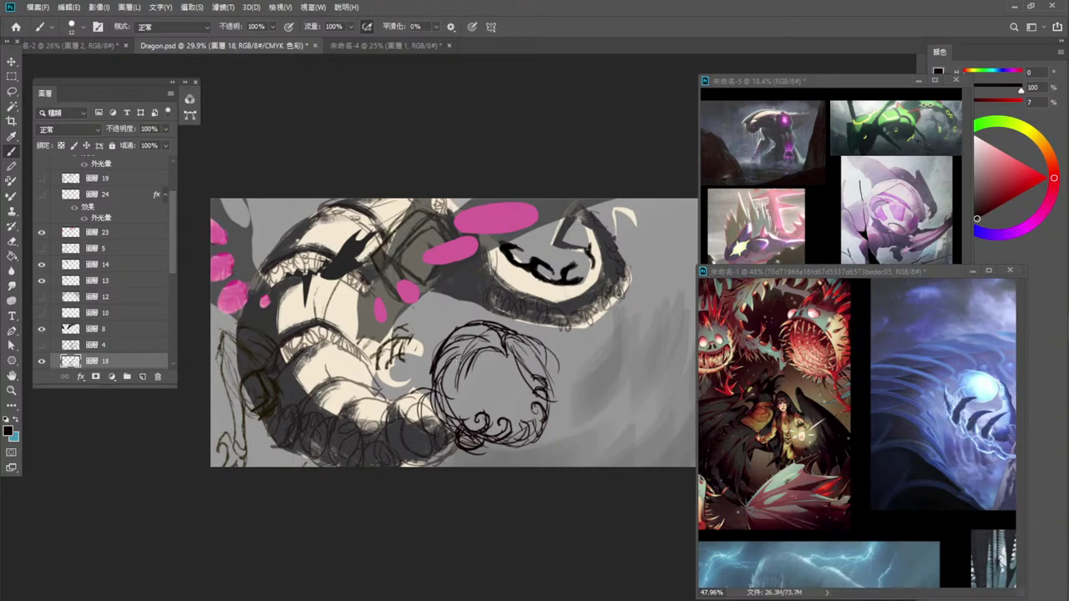
# Add curled hooks inside the ring's upper edge, darken its top contour, and switch to the Lasso tool.
pyautogui.moveTo(451, 363)
pyautogui.mouseDown()
pyautogui.moveTo(468, 340)
pyautogui.moveTo(491, 341)
pyautogui.moveTo(498, 354)
pyautogui.mouseUp()
pyautogui.moveTo(461, 351); pyautogui.dragTo(508, 357)
pyautogui.moveTo(493, 335); pyautogui.dragTo(501, 330)
pyautogui.moveTo(489, 324)
pyautogui.mouseDown()
pyautogui.moveTo(536, 342)
pyautogui.moveTo(484, 371)
pyautogui.moveTo(470, 351)
pyautogui.moveTo(479, 364)
pyautogui.moveTo(441, 380)
pyautogui.moveTo(468, 351)
pyautogui.moveTo(501, 343)
pyautogui.mouseUp()
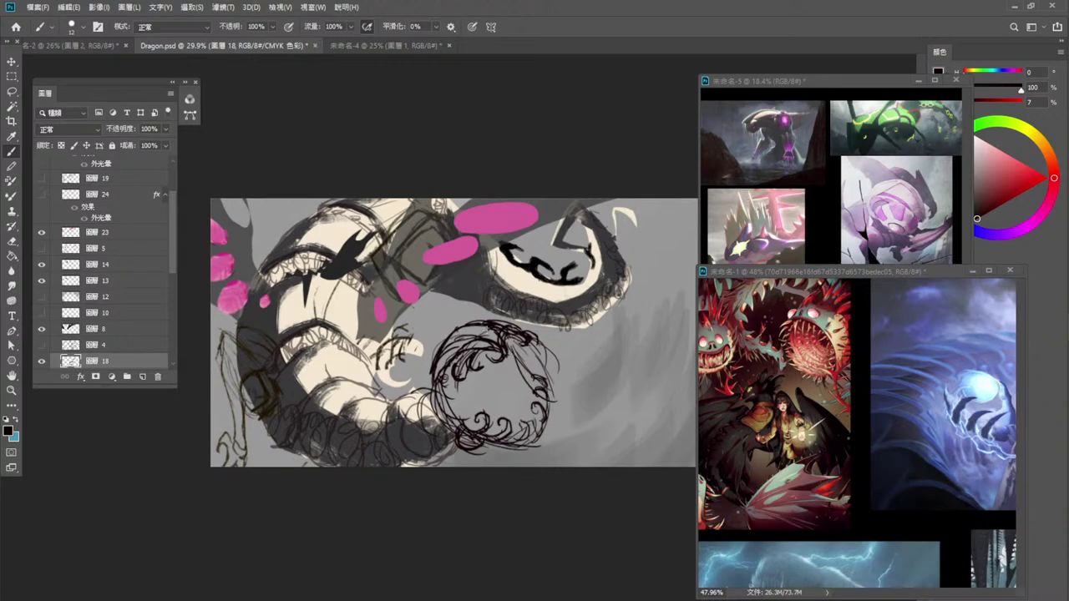
pyautogui.click(12, 91)
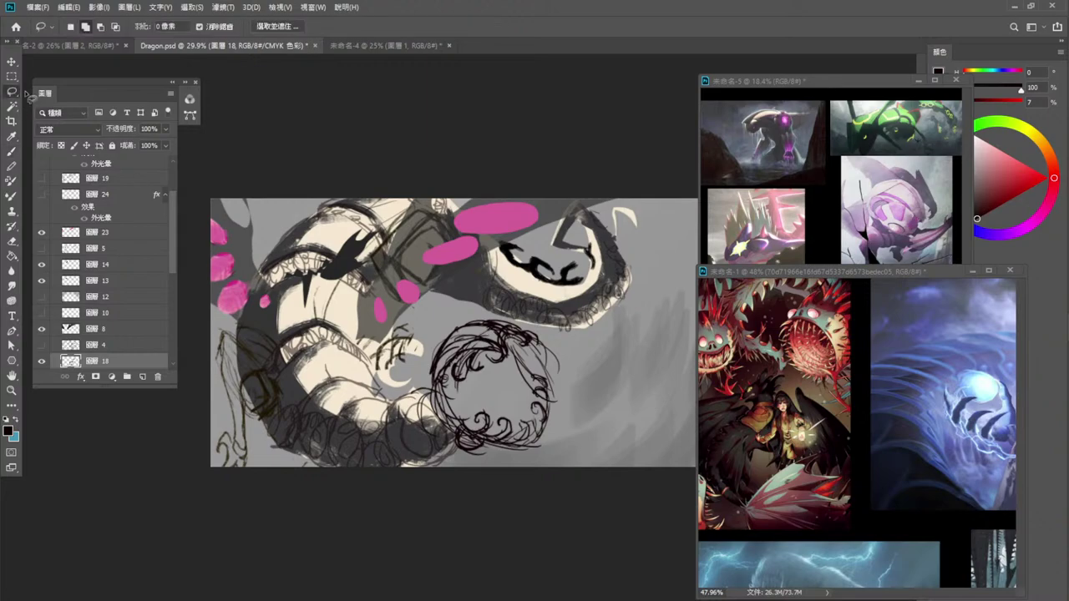
# Delete the ring's upper and near portions, and redraw its near edge with thin curved brush strokes.
pyautogui.moveTo(458, 330)
pyautogui.mouseDown()
pyautogui.moveTo(493, 384)
pyautogui.moveTo(538, 338)
pyautogui.moveTo(452, 303)
pyautogui.mouseUp()
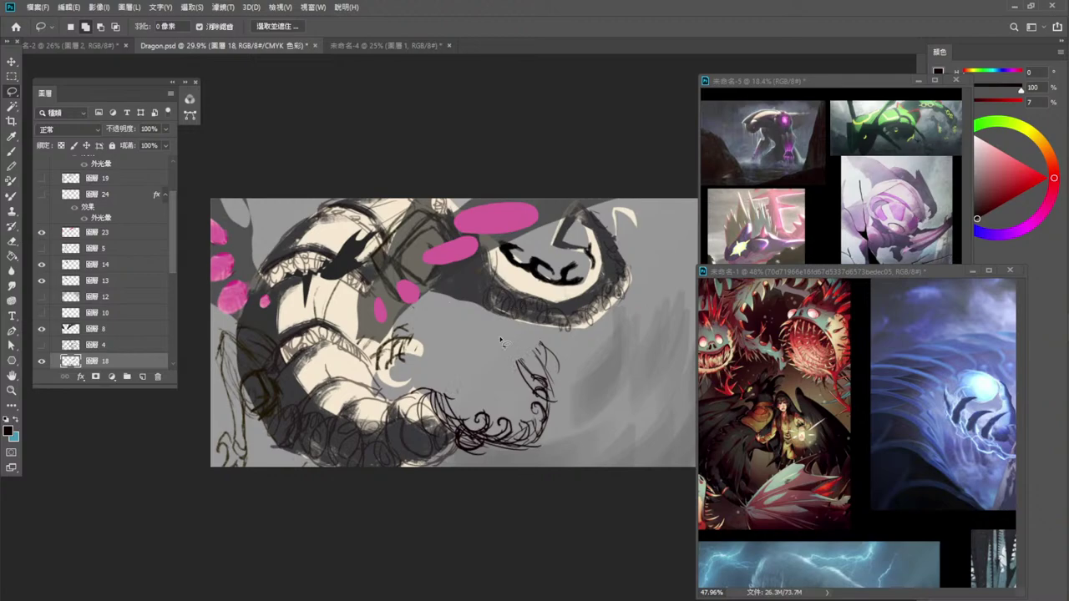
pyautogui.click(12, 151)
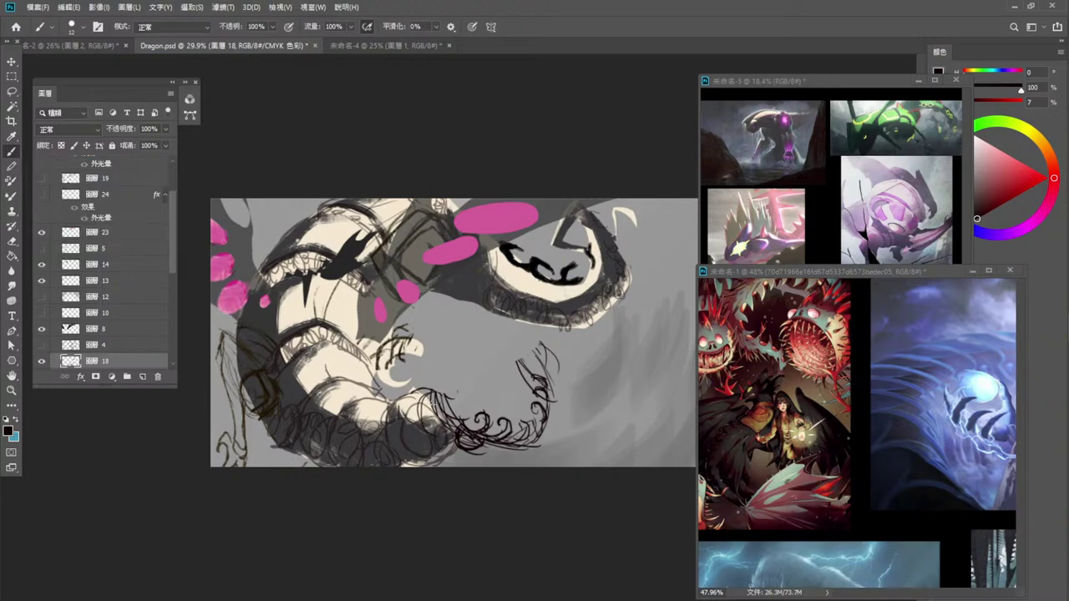
pyautogui.moveTo(432, 403); pyautogui.dragTo(451, 412)
pyautogui.moveTo(458, 354); pyautogui.dragTo(454, 396)
pyautogui.moveTo(475, 331)
pyautogui.mouseDown()
pyautogui.moveTo(458, 356)
pyautogui.moveTo(457, 390)
pyautogui.mouseUp()
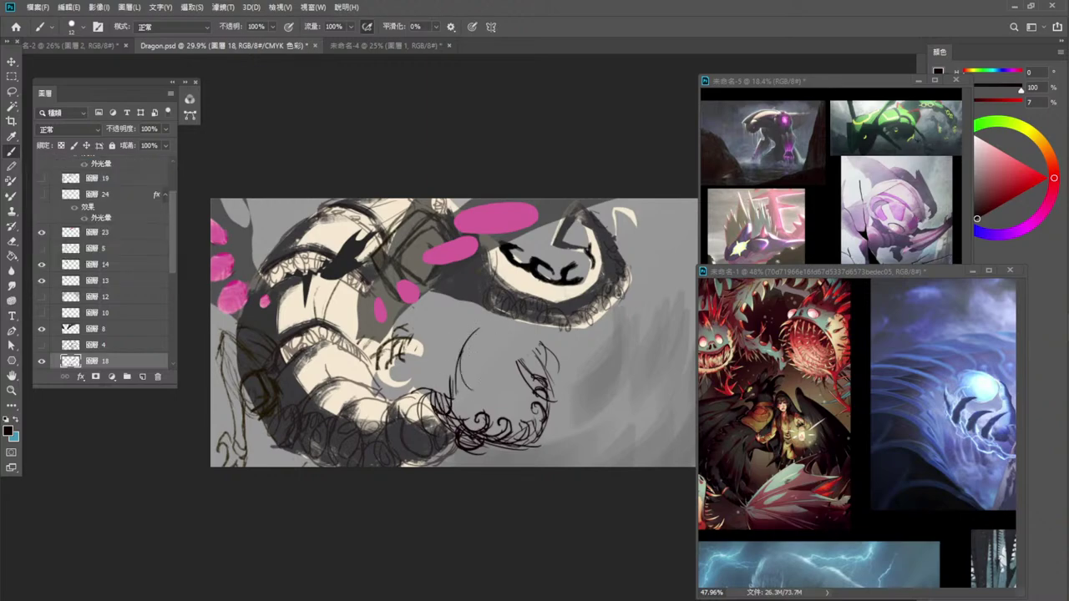
pyautogui.moveTo(474, 349); pyautogui.dragTo(456, 393)
# Redraw the ring's top as a short peak and bring angular strokes down its far side.
pyautogui.moveTo(474, 332)
pyautogui.mouseDown()
pyautogui.moveTo(494, 328)
pyautogui.moveTo(530, 347)
pyautogui.mouseUp()
pyautogui.hotkey('ctrl', 'z')
pyautogui.hotkey('ctrl', 'z')
pyautogui.moveTo(477, 342)
pyautogui.mouseDown()
pyautogui.moveTo(529, 327)
pyautogui.moveTo(532, 359)
pyautogui.mouseUp()
pyautogui.moveTo(486, 331)
pyautogui.mouseDown()
pyautogui.moveTo(523, 354)
pyautogui.moveTo(539, 414)
pyautogui.mouseUp()
pyautogui.moveTo(526, 369)
pyautogui.mouseDown()
pyautogui.moveTo(556, 421)
pyautogui.moveTo(503, 446)
pyautogui.mouseUp()
pyautogui.moveTo(531, 397); pyautogui.dragTo(552, 442)
# Try sketching a straight outline along the ring's lower edge, and undo the latest strokes.
pyautogui.moveTo(451, 416); pyautogui.dragTo(547, 458)
pyautogui.moveTo(495, 426); pyautogui.dragTo(545, 449)
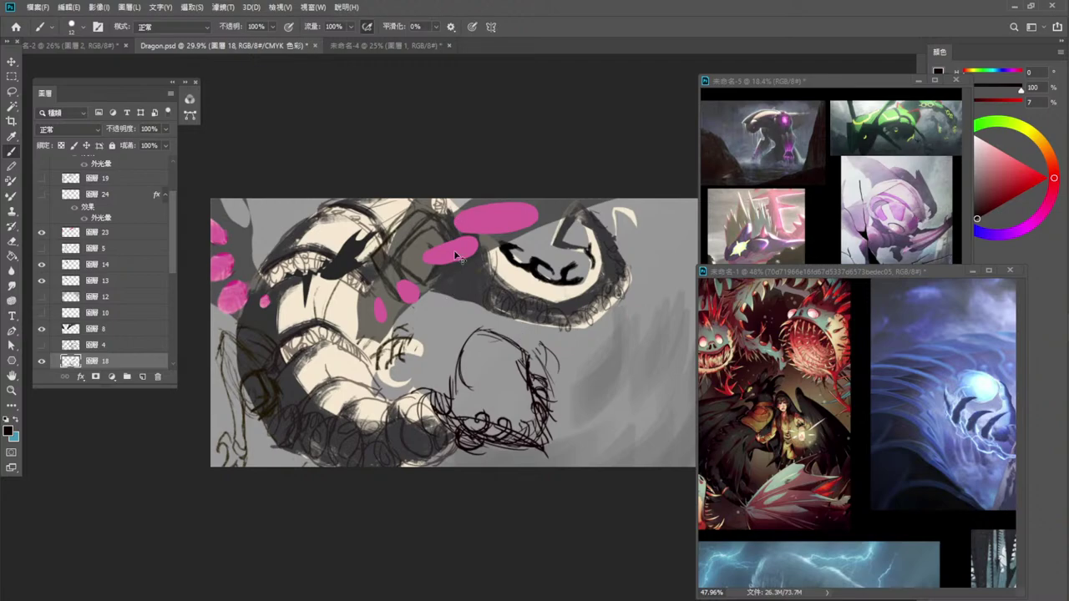
pyautogui.hotkey('ctrl', 'z')
pyautogui.hotkey('ctrl', 'z')
pyautogui.hotkey('ctrl', 'z')
pyautogui.hotkey('ctrl', 'z')
pyautogui.hotkey('ctrl', 'z')
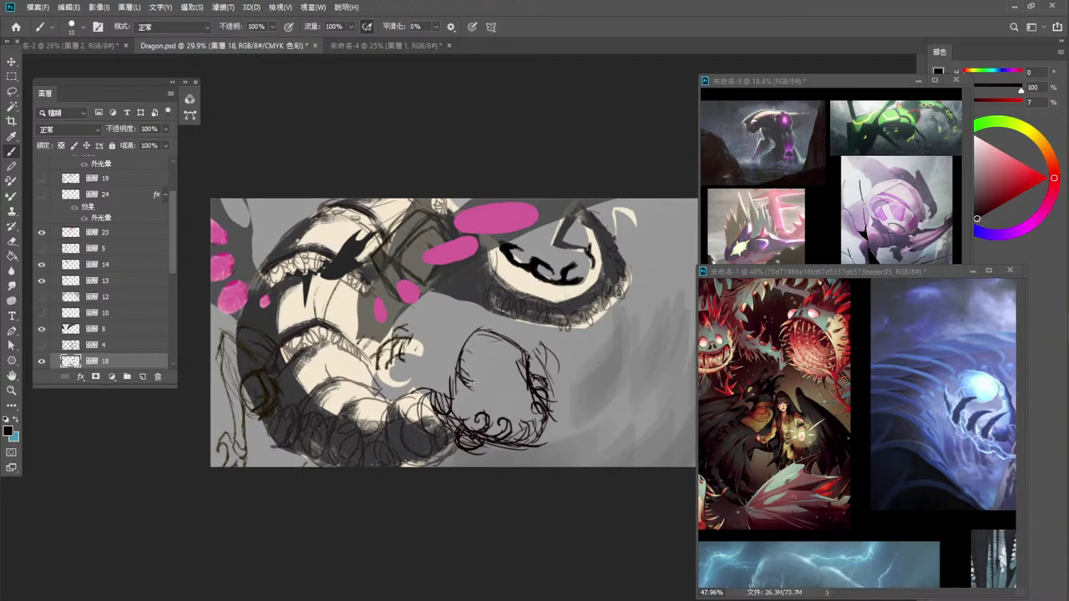
# Add small curled hooks inside the ring's near and upper edges and layer strokes along its far upper edge.
pyautogui.moveTo(462, 379); pyautogui.dragTo(472, 386)
pyautogui.moveTo(465, 350)
pyautogui.mouseDown()
pyautogui.moveTo(468, 368)
pyautogui.moveTo(466, 346)
pyautogui.moveTo(485, 355)
pyautogui.moveTo(467, 357)
pyautogui.moveTo(488, 349)
pyautogui.moveTo(482, 362)
pyautogui.mouseUp()
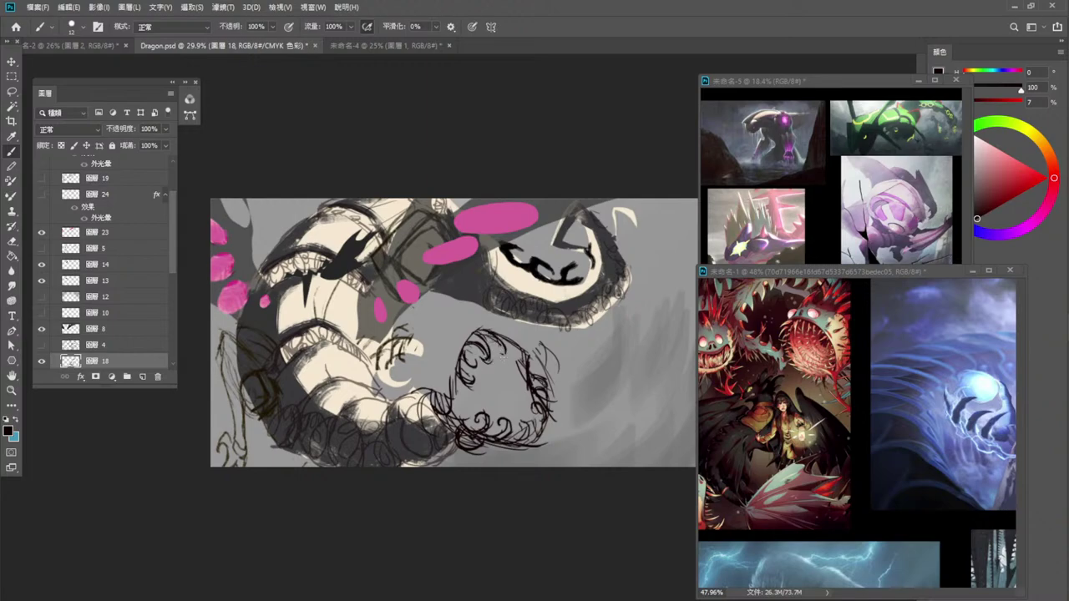
pyautogui.moveTo(503, 344)
pyautogui.mouseDown()
pyautogui.moveTo(518, 379)
pyautogui.moveTo(538, 374)
pyautogui.mouseUp()
pyautogui.moveTo(526, 355); pyautogui.dragTo(539, 378)
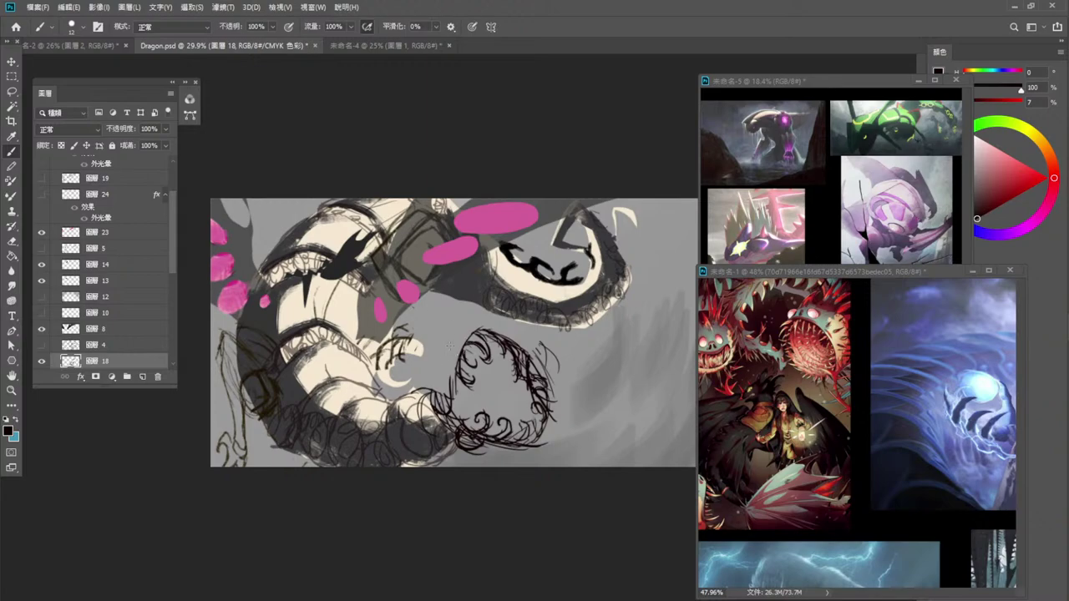
# Build outer arcs around the ring's near side and top, and darken where the ring meets the striped body.
pyautogui.moveTo(448, 344)
pyautogui.mouseDown()
pyautogui.moveTo(445, 388)
pyautogui.moveTo(459, 334)
pyautogui.moveTo(495, 327)
pyautogui.moveTo(528, 352)
pyautogui.mouseUp()
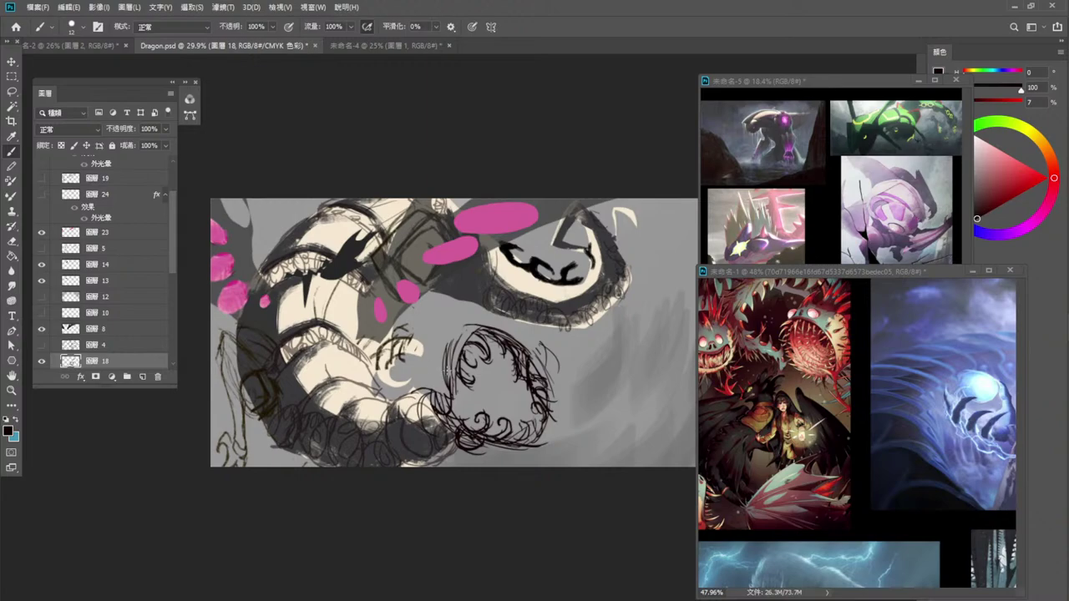
pyautogui.moveTo(447, 352); pyautogui.dragTo(448, 404)
pyautogui.moveTo(448, 366)
pyautogui.mouseDown()
pyautogui.moveTo(449, 412)
pyautogui.moveTo(432, 395)
pyautogui.moveTo(430, 407)
pyautogui.moveTo(438, 387)
pyautogui.mouseUp()
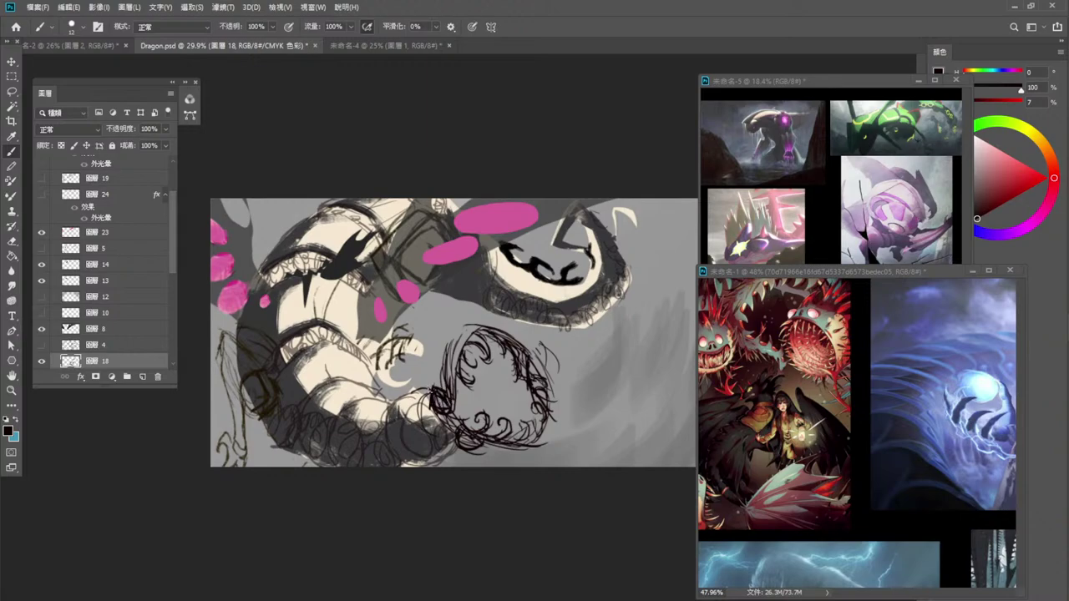
pyautogui.moveTo(426, 386)
pyautogui.mouseDown()
pyautogui.moveTo(431, 346)
pyautogui.moveTo(464, 326)
pyautogui.mouseUp()
pyautogui.moveTo(446, 331); pyautogui.dragTo(476, 323)
pyautogui.moveTo(433, 361); pyautogui.dragTo(449, 331)
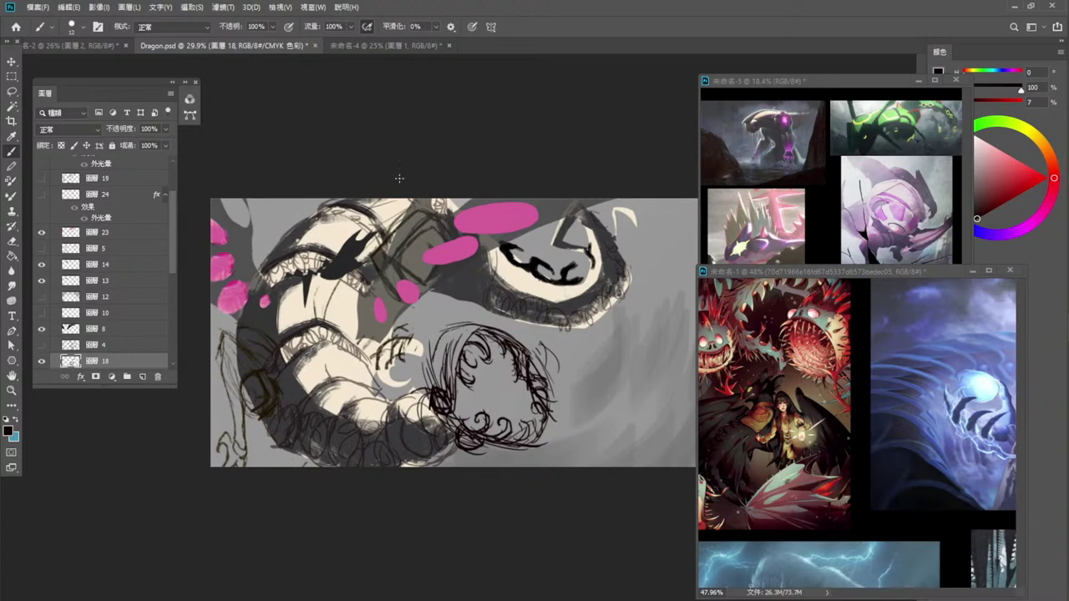
pyautogui.moveTo(429, 384); pyautogui.dragTo(443, 332)
pyautogui.moveTo(433, 398); pyautogui.dragTo(434, 415)
pyautogui.moveTo(433, 369); pyautogui.dragTo(428, 387)
# Try sketching curled strokes over the cream crescent beside the ring, and undo them.
pyautogui.moveTo(426, 379)
pyautogui.mouseDown()
pyautogui.moveTo(412, 386)
pyautogui.moveTo(414, 360)
pyautogui.moveTo(404, 371)
pyautogui.mouseUp()
pyautogui.moveTo(420, 347)
pyautogui.mouseDown()
pyautogui.moveTo(407, 372)
pyautogui.moveTo(395, 368)
pyautogui.mouseUp()
pyautogui.moveTo(405, 341)
pyautogui.mouseDown()
pyautogui.moveTo(384, 364)
pyautogui.moveTo(403, 388)
pyautogui.mouseUp()
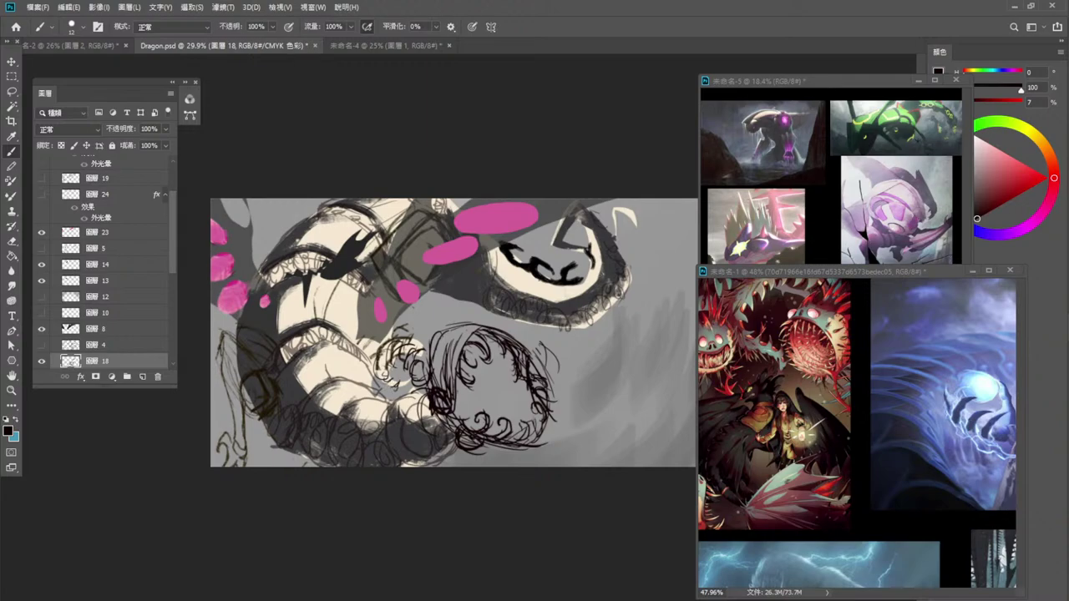
pyautogui.moveTo(414, 343); pyautogui.dragTo(403, 347)
pyautogui.hotkey('ctrl', 'z')
pyautogui.hotkey('ctrl', 'z')
pyautogui.hotkey('ctrl', 'z')
pyautogui.hotkey('ctrl', 'z')
pyautogui.hotkey('ctrl', 'z')
pyautogui.hotkey('ctrl', 'z')
pyautogui.hotkey('ctrl', 'z')
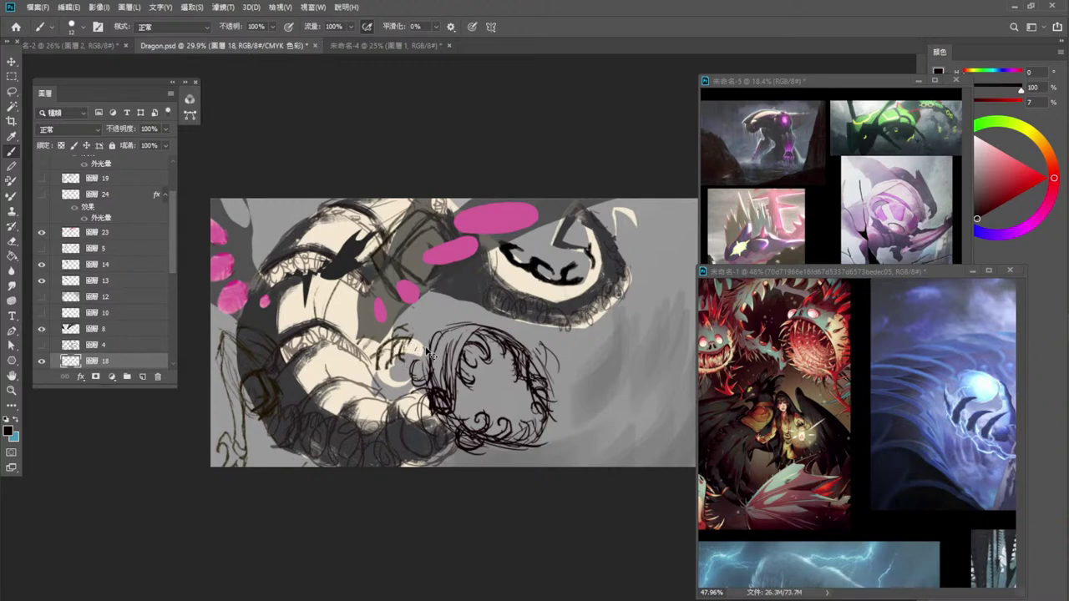
# Check which sketch lines around the cream crescent belong to layer 18.
pyautogui.press('l')
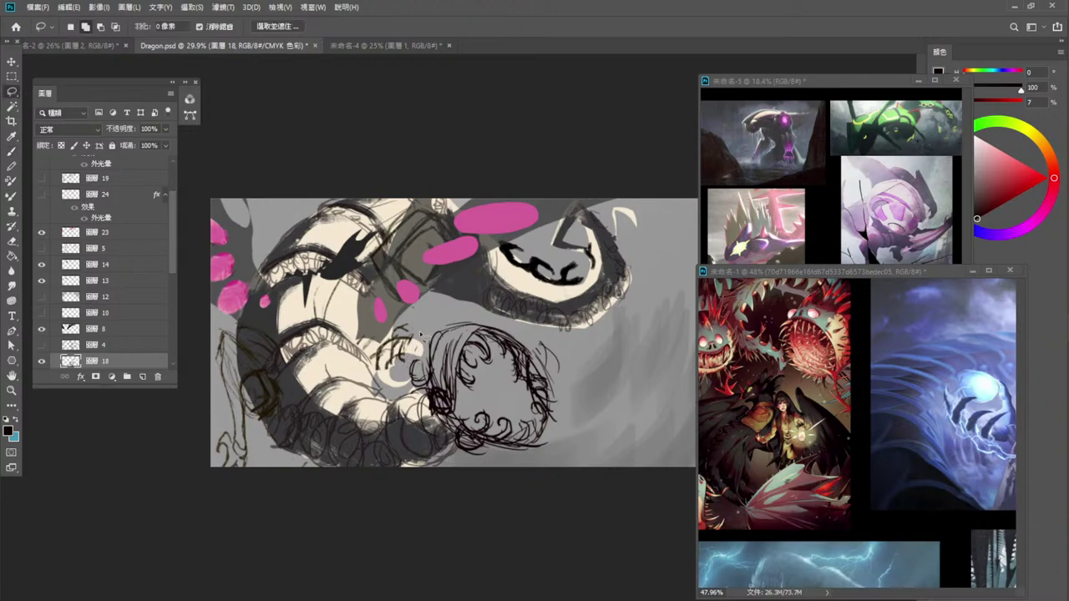
pyautogui.moveTo(420, 334)
pyautogui.mouseDown()
pyautogui.moveTo(391, 386)
pyautogui.moveTo(386, 338)
pyautogui.moveTo(412, 318)
pyautogui.mouseUp()
pyautogui.hotkey('ctrl', 'd')
pyautogui.click(42, 362)
pyautogui.click(42, 361)
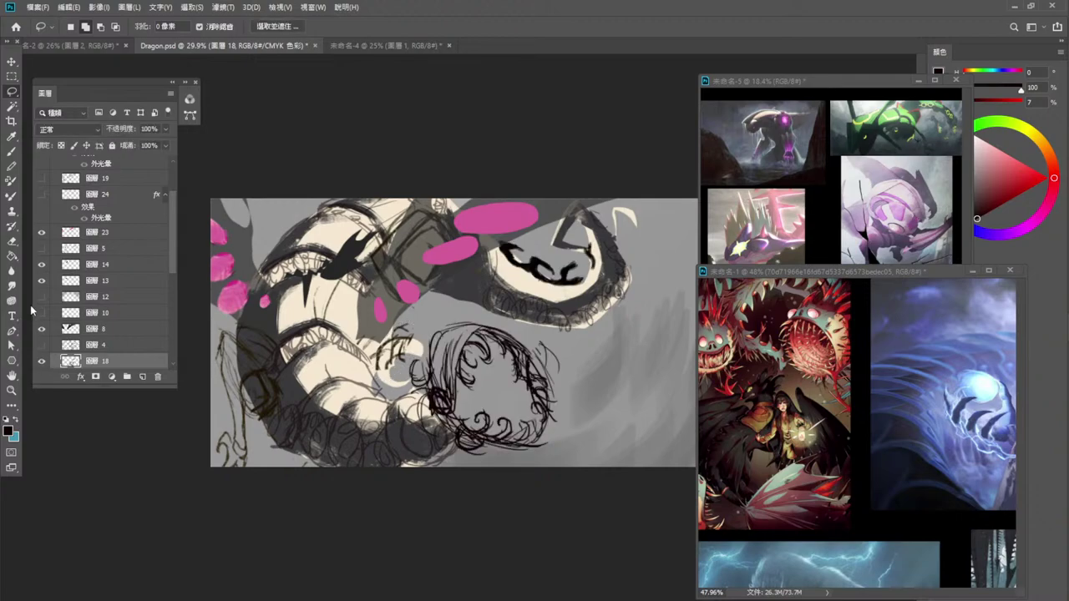
pyautogui.click(12, 152)
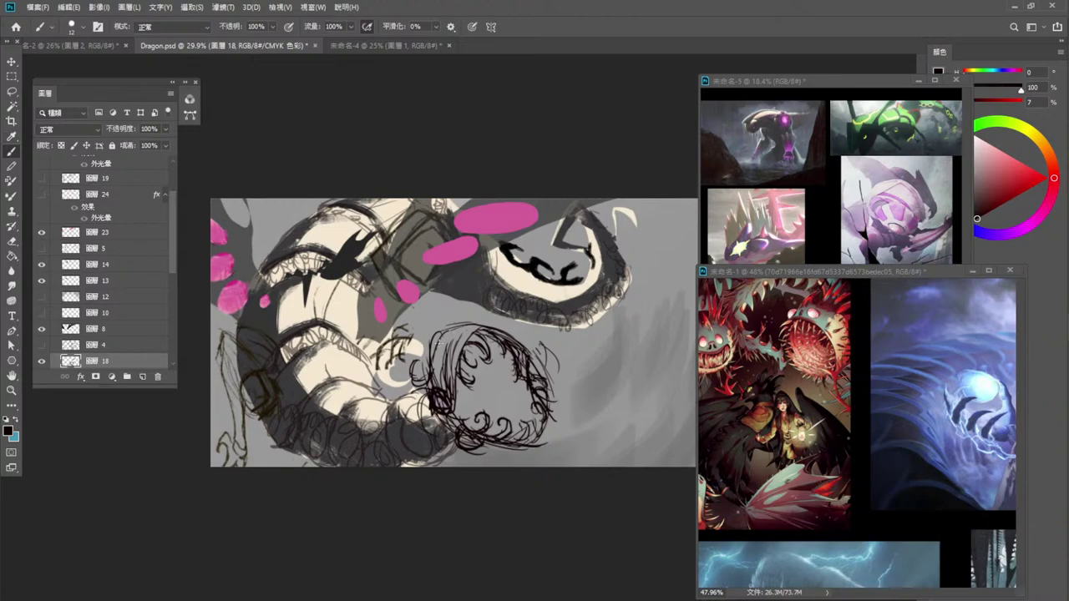
# Reinforce the ring's contour along its far, near and upper sides with repeated strokes.
pyautogui.moveTo(436, 348)
pyautogui.mouseDown()
pyautogui.moveTo(479, 329)
pyautogui.moveTo(436, 347)
pyautogui.mouseUp()
pyautogui.moveTo(524, 365)
pyautogui.mouseDown()
pyautogui.moveTo(552, 401)
pyautogui.moveTo(549, 434)
pyautogui.moveTo(483, 450)
pyautogui.mouseUp()
pyautogui.moveTo(428, 372)
pyautogui.mouseDown()
pyautogui.moveTo(446, 383)
pyautogui.moveTo(446, 355)
pyautogui.mouseUp()
pyautogui.moveTo(445, 379)
pyautogui.mouseDown()
pyautogui.moveTo(447, 357)
pyautogui.moveTo(432, 364)
pyautogui.moveTo(444, 349)
pyautogui.moveTo(492, 320)
pyautogui.moveTo(501, 332)
pyautogui.moveTo(464, 326)
pyautogui.moveTo(431, 352)
pyautogui.moveTo(481, 317)
pyautogui.mouseUp()
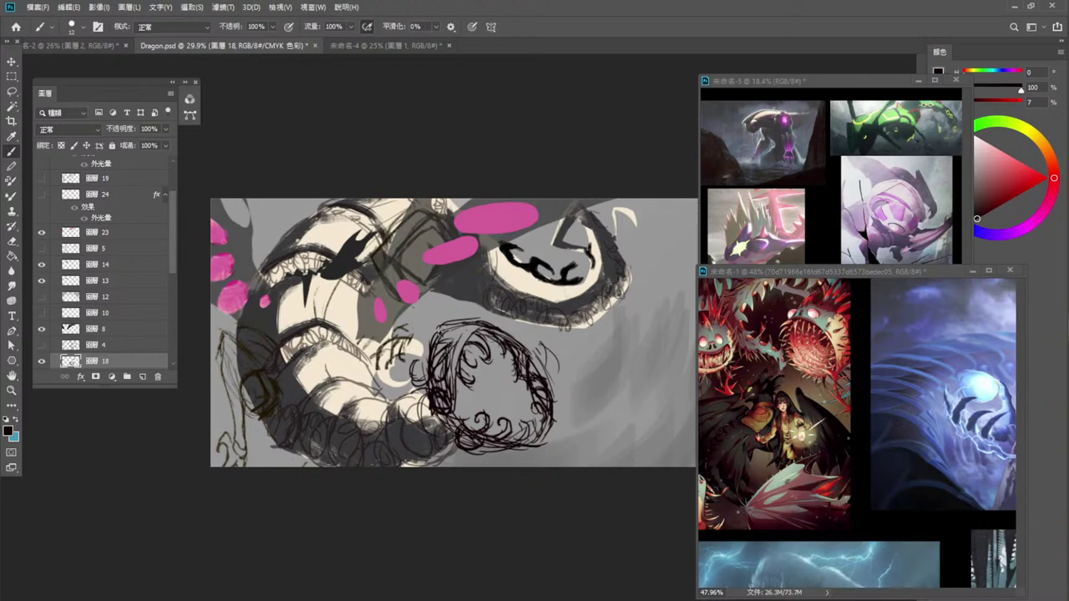
# Sketch a curled claw reaching from the ring across the cream crescent, with a small hook on the body.
pyautogui.moveTo(426, 344)
pyautogui.mouseDown()
pyautogui.moveTo(398, 367)
pyautogui.moveTo(410, 353)
pyautogui.mouseUp()
pyautogui.moveTo(408, 359)
pyautogui.mouseDown()
pyautogui.moveTo(401, 371)
pyautogui.moveTo(389, 321)
pyautogui.moveTo(339, 290)
pyautogui.mouseUp()
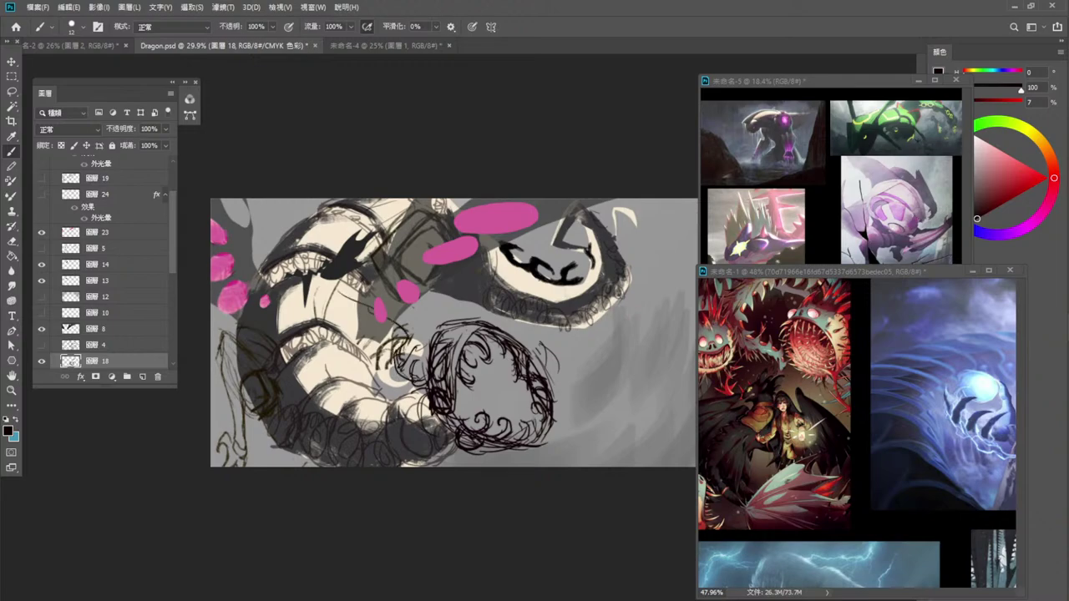
pyautogui.moveTo(407, 332)
pyautogui.mouseDown()
pyautogui.moveTo(337, 298)
pyautogui.moveTo(411, 343)
pyautogui.moveTo(384, 377)
pyautogui.mouseUp()
pyautogui.moveTo(399, 339); pyautogui.dragTo(414, 370)
pyautogui.moveTo(404, 360); pyautogui.dragTo(425, 368)
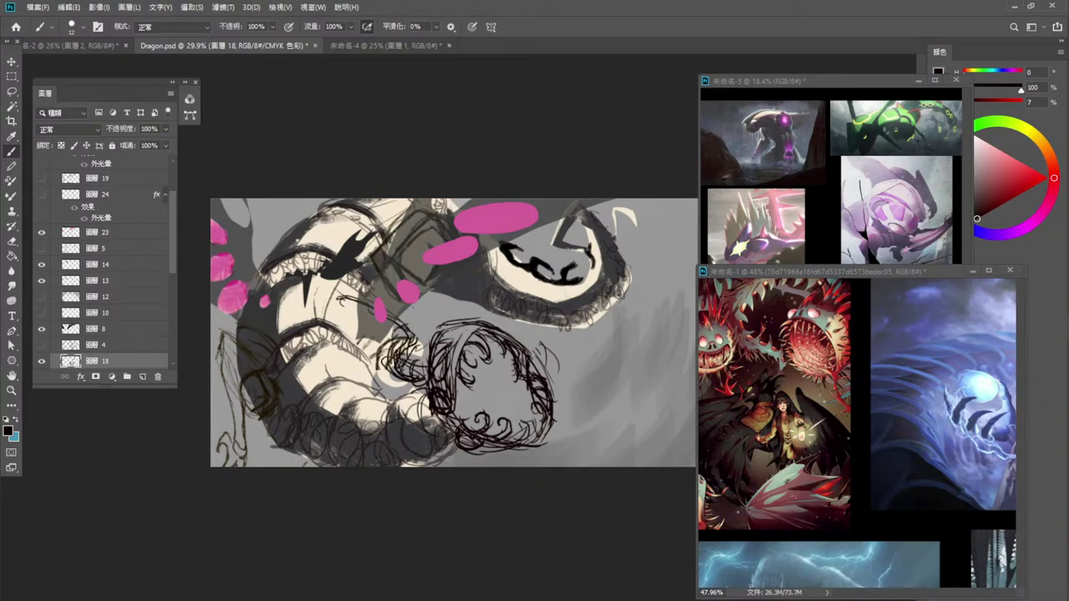
# Sketch a jagged finger rising from the ring's top and add hooked strokes around the pink spots.
pyautogui.moveTo(460, 326)
pyautogui.mouseDown()
pyautogui.moveTo(431, 312)
pyautogui.moveTo(454, 307)
pyautogui.moveTo(429, 292)
pyautogui.mouseUp()
pyautogui.moveTo(397, 250); pyautogui.dragTo(477, 324)
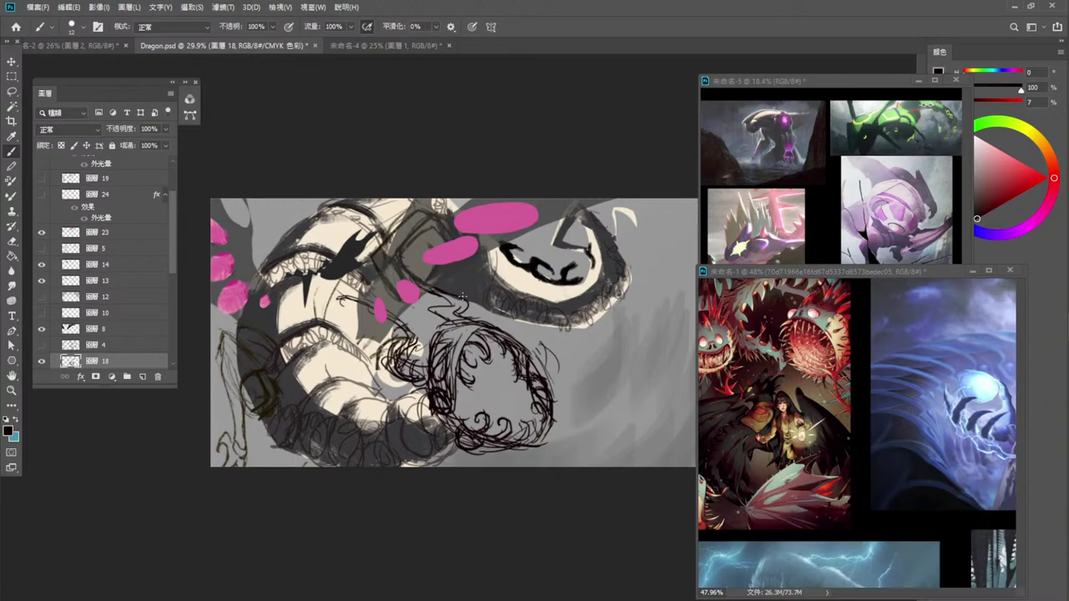
pyautogui.moveTo(411, 254); pyautogui.dragTo(424, 275)
pyautogui.moveTo(343, 297)
pyautogui.mouseDown()
pyautogui.moveTo(363, 317)
pyautogui.moveTo(372, 310)
pyautogui.moveTo(342, 303)
pyautogui.moveTo(367, 298)
pyautogui.mouseUp()
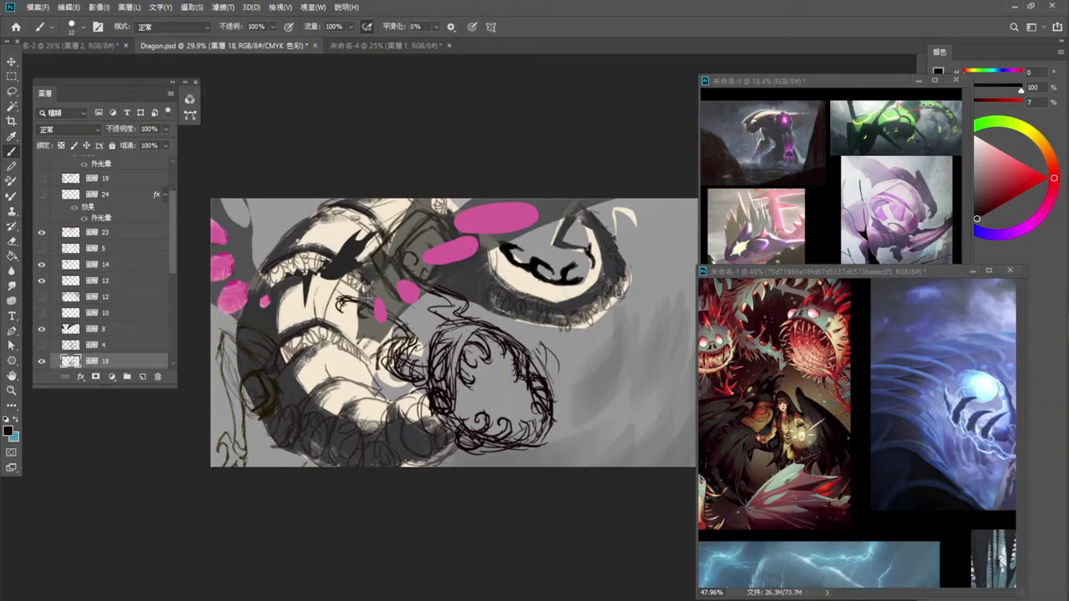
pyautogui.moveTo(431, 287); pyautogui.dragTo(451, 297)
# Delete the sketch lines over the cream crescent from layers 18 and 26, and reactivate layer 18.
pyautogui.press('l')
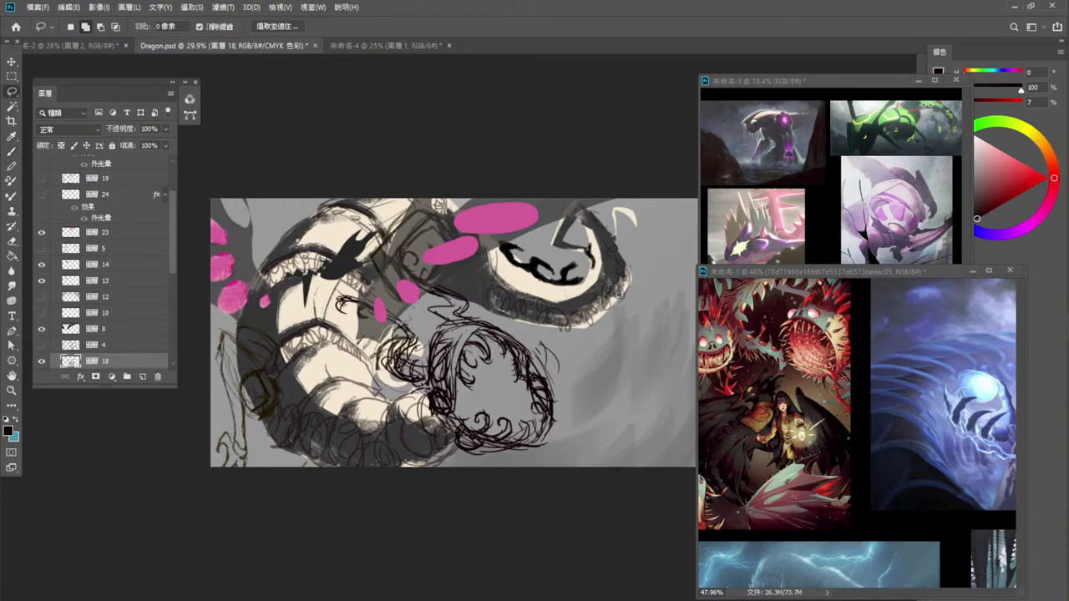
pyautogui.moveTo(428, 346)
pyautogui.mouseDown()
pyautogui.moveTo(383, 359)
pyautogui.moveTo(413, 318)
pyautogui.mouseUp()
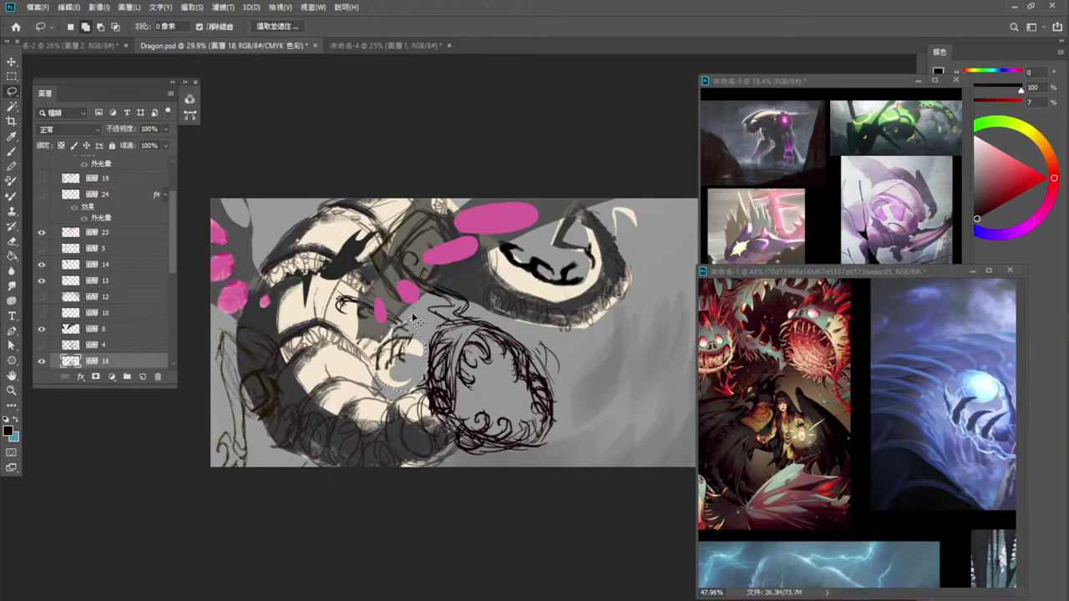
pyautogui.hotkey('ctrl', 'd')
pyautogui.scroll(-2, 171, 259)
pyautogui.click(42, 336)
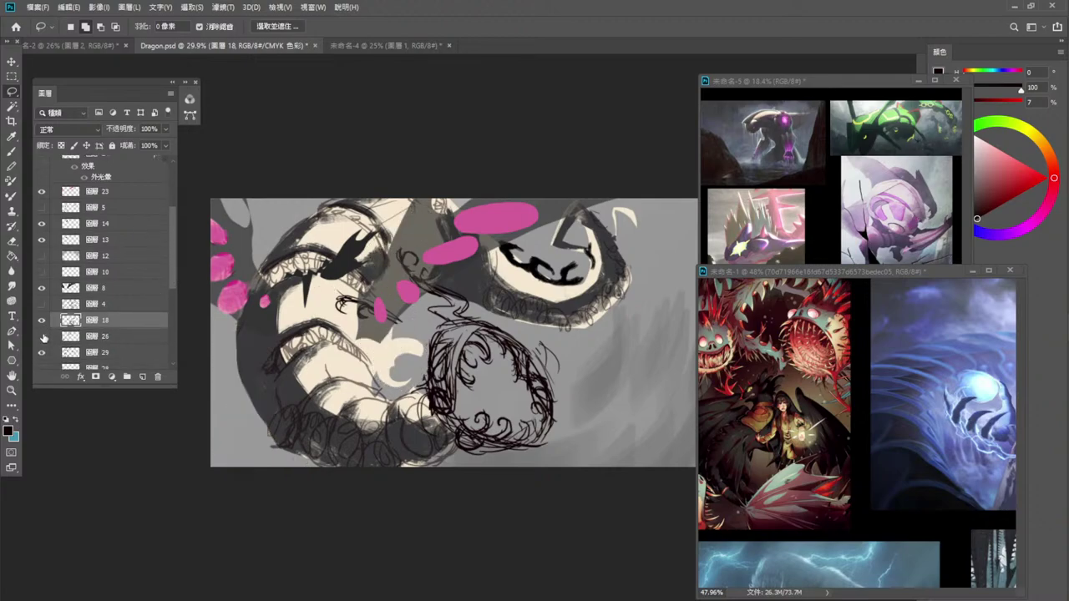
pyautogui.click(42, 336)
pyautogui.click(142, 336)
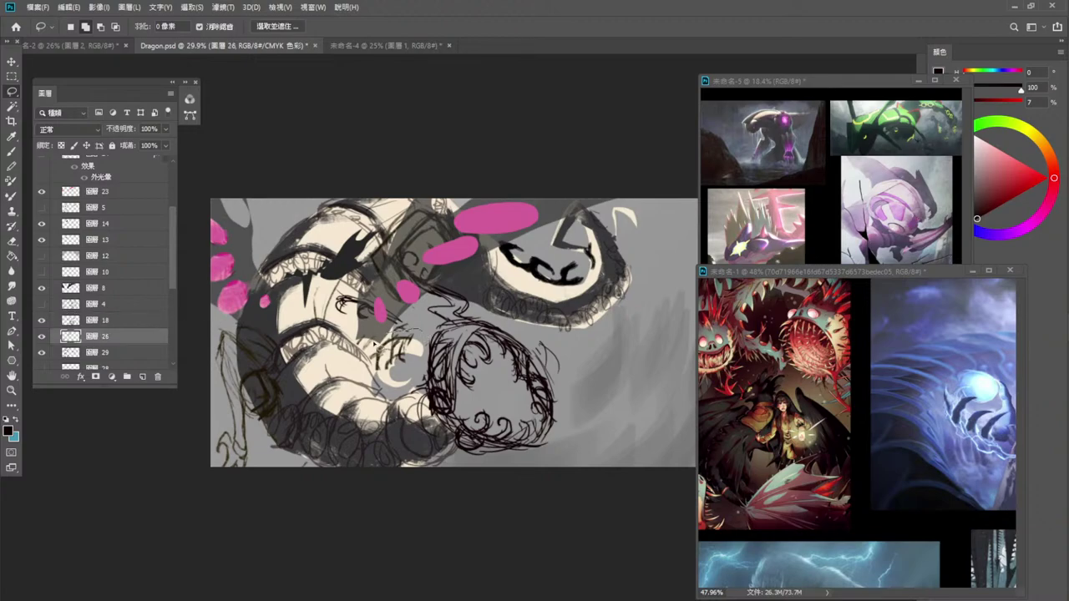
pyautogui.press('Delete')
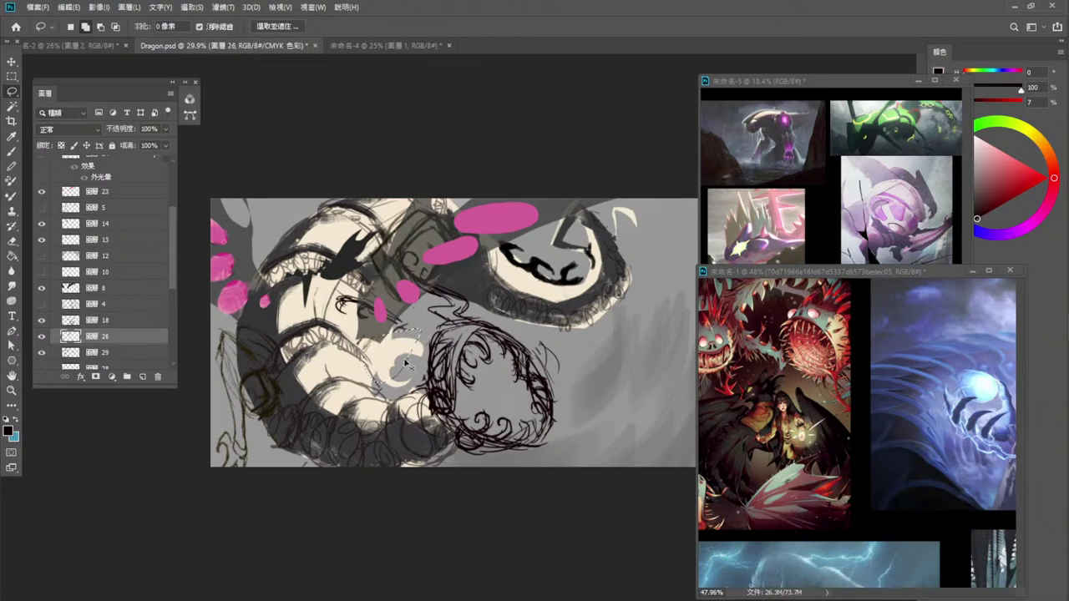
pyautogui.click(102, 292)
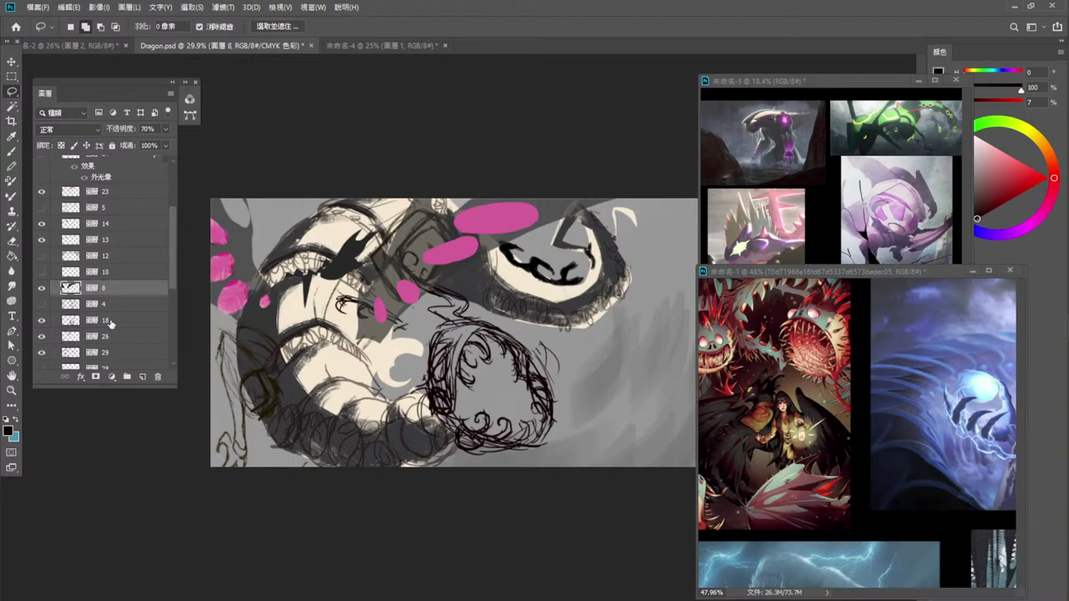
pyautogui.click(108, 320)
# Redraw the curled claw joining the ring over the cream crescent, and refine the strokes above the ring and beside the pink spots.
pyautogui.click(11, 152)
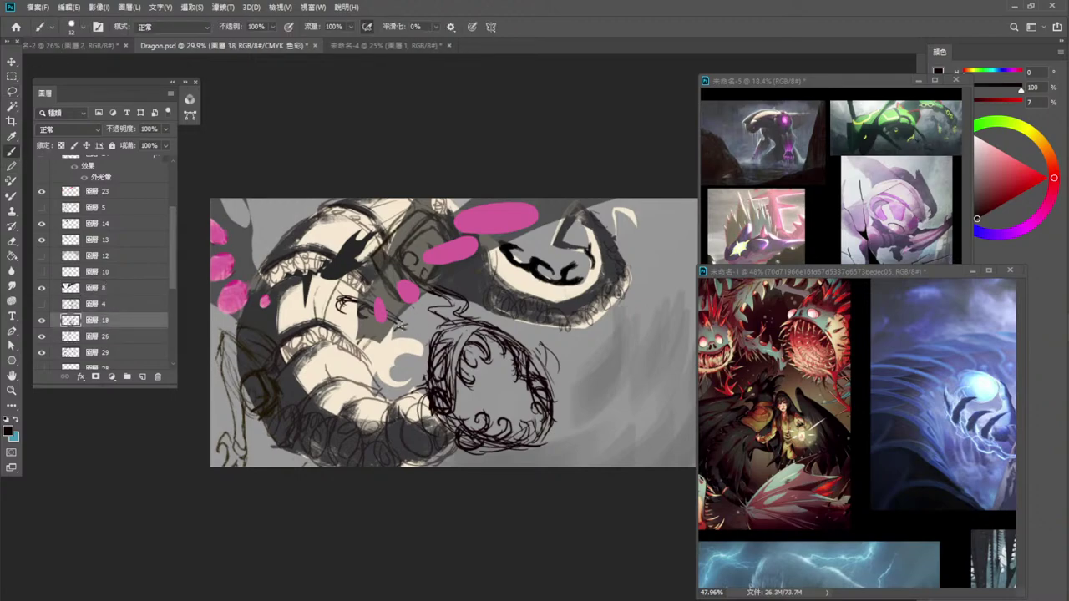
pyautogui.moveTo(402, 325); pyautogui.dragTo(386, 330)
pyautogui.click(12, 91)
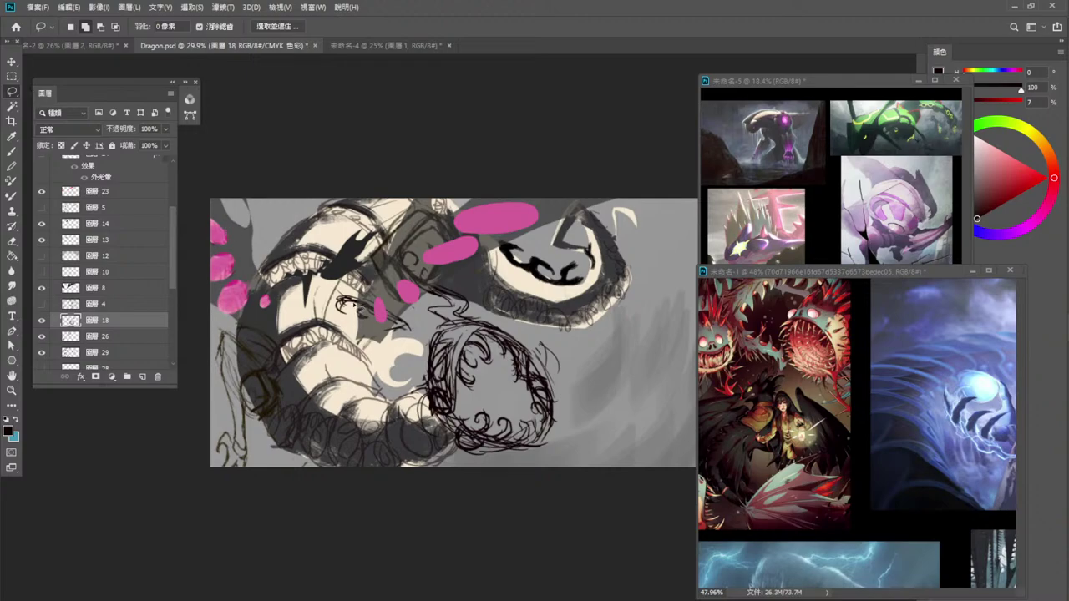
pyautogui.click(13, 151)
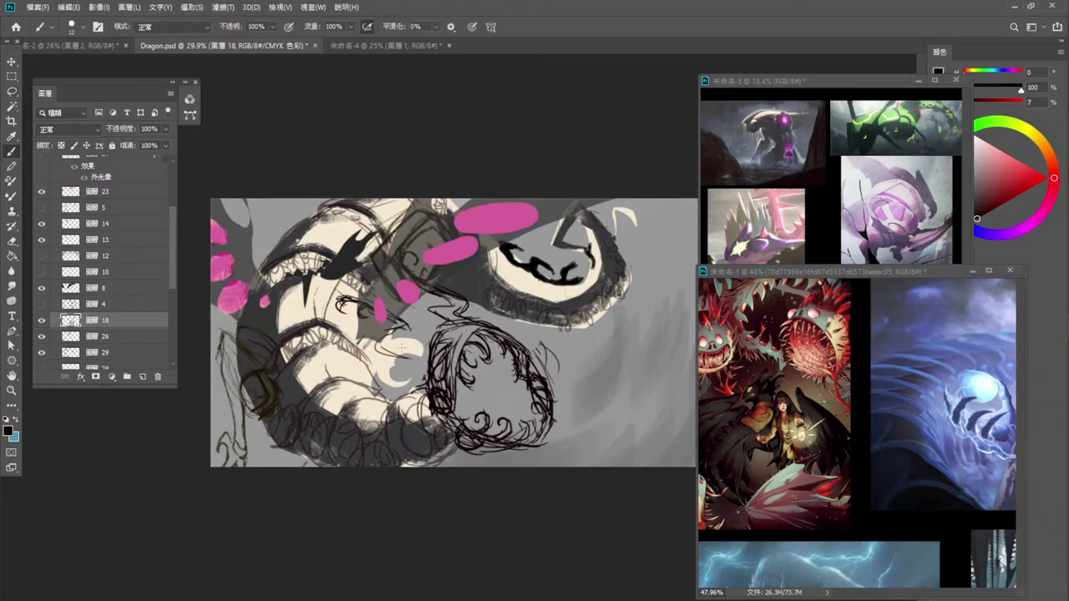
pyautogui.moveTo(382, 350); pyautogui.dragTo(421, 364)
pyautogui.moveTo(403, 326)
pyautogui.mouseDown()
pyautogui.moveTo(381, 356)
pyautogui.moveTo(439, 356)
pyautogui.mouseUp()
pyautogui.moveTo(427, 354)
pyautogui.mouseDown()
pyautogui.moveTo(404, 358)
pyautogui.moveTo(416, 364)
pyautogui.moveTo(405, 350)
pyautogui.moveTo(394, 361)
pyautogui.moveTo(418, 351)
pyautogui.moveTo(414, 364)
pyautogui.moveTo(429, 363)
pyautogui.moveTo(399, 341)
pyautogui.moveTo(388, 356)
pyautogui.moveTo(405, 354)
pyautogui.moveTo(385, 358)
pyautogui.moveTo(408, 324)
pyautogui.moveTo(392, 312)
pyautogui.mouseUp()
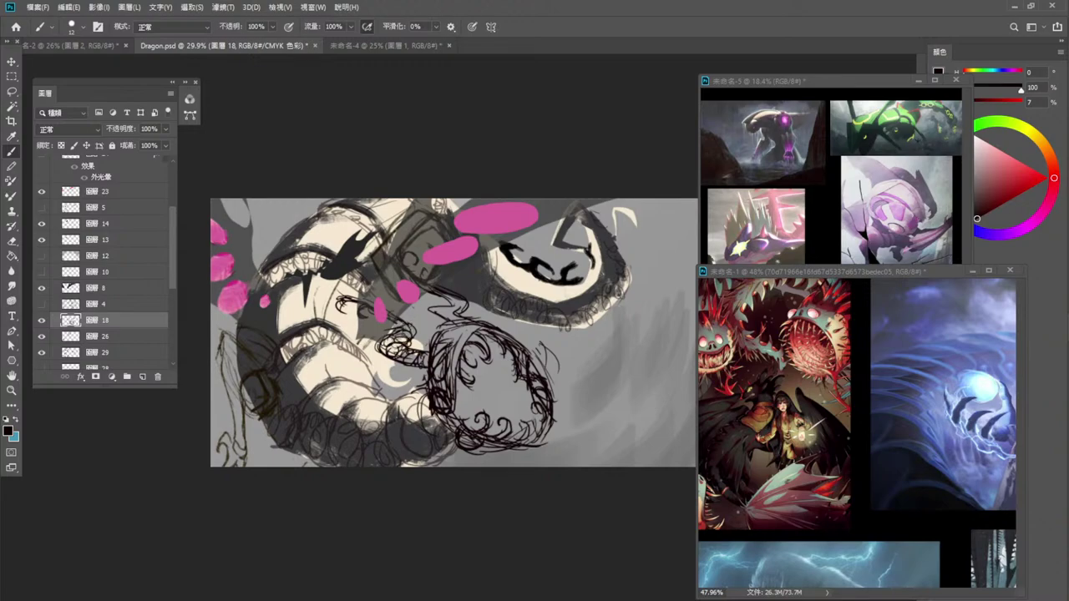
pyautogui.moveTo(456, 322)
pyautogui.mouseDown()
pyautogui.moveTo(439, 307)
pyautogui.moveTo(462, 309)
pyautogui.moveTo(409, 254)
pyautogui.moveTo(425, 271)
pyautogui.mouseUp()
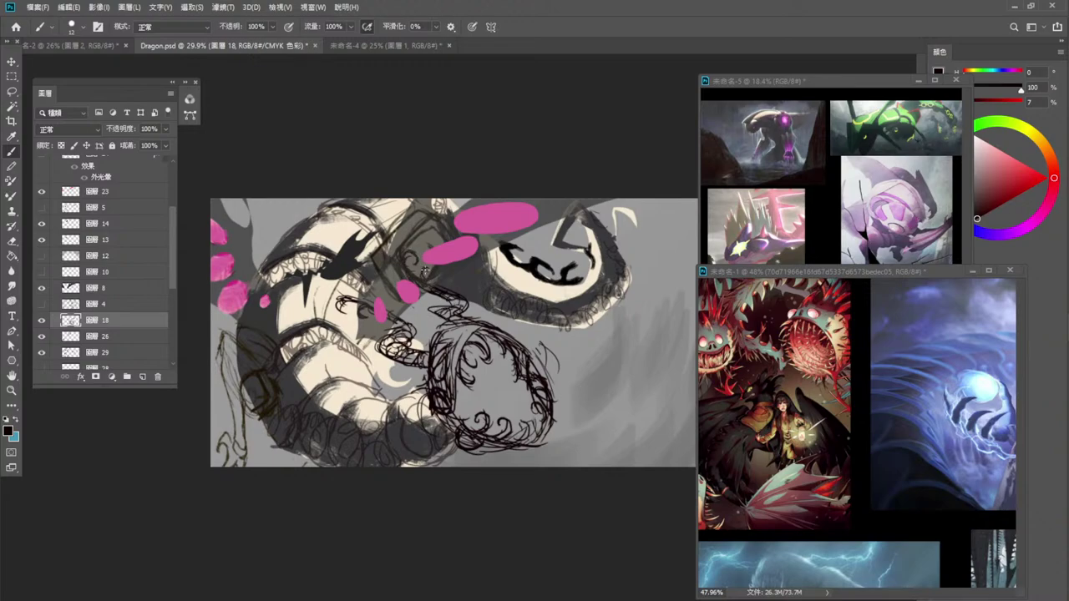
pyautogui.moveTo(360, 302); pyautogui.dragTo(374, 310)
pyautogui.press('l')
pyautogui.moveTo(409, 294); pyautogui.dragTo(486, 309)
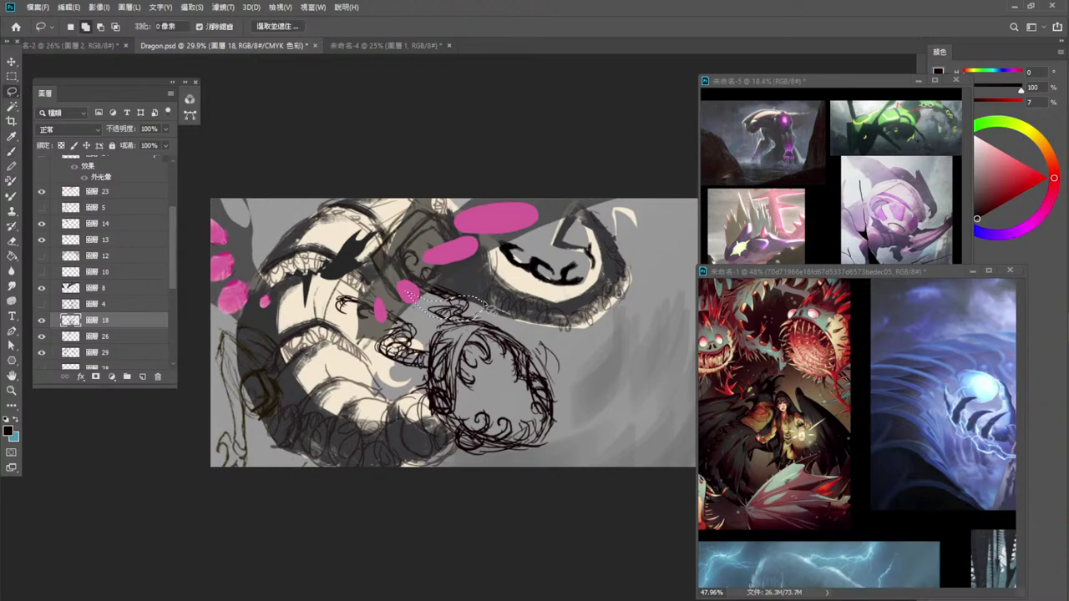
pyautogui.hotkey('ctrl', 'j')
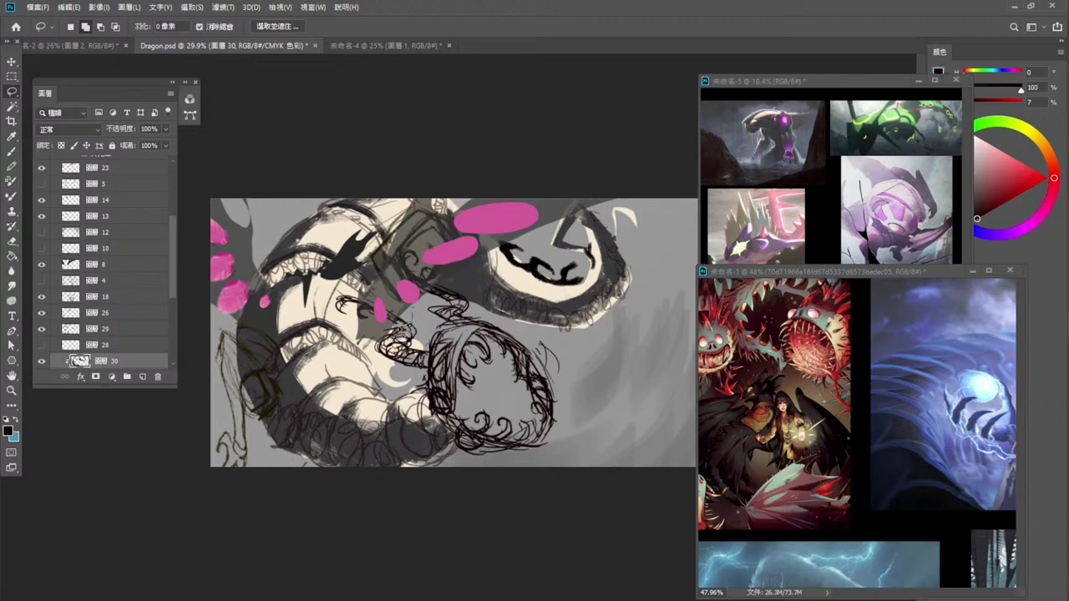
# Select the curled claw sketch between the striped body and the ring, and delete it from layer 18.
pyautogui.moveTo(415, 307)
pyautogui.mouseDown()
pyautogui.moveTo(430, 364)
pyautogui.moveTo(394, 373)
pyautogui.moveTo(407, 289)
pyautogui.mouseUp()
pyautogui.moveTo(113, 358); pyautogui.dragTo(149, 313)
pyautogui.click(125, 344)
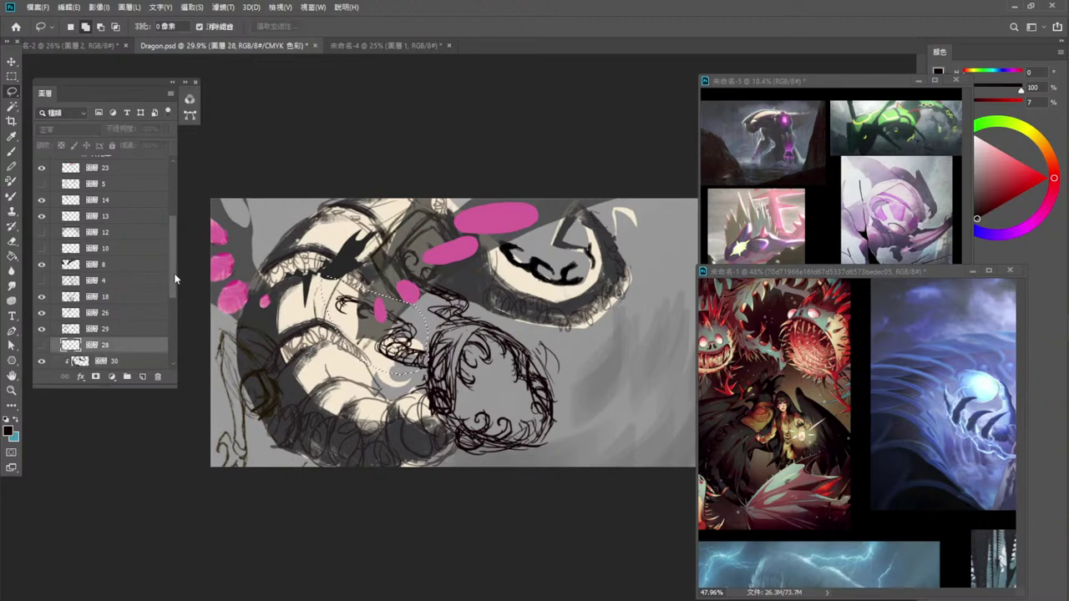
pyautogui.scroll(-3, 167, 301)
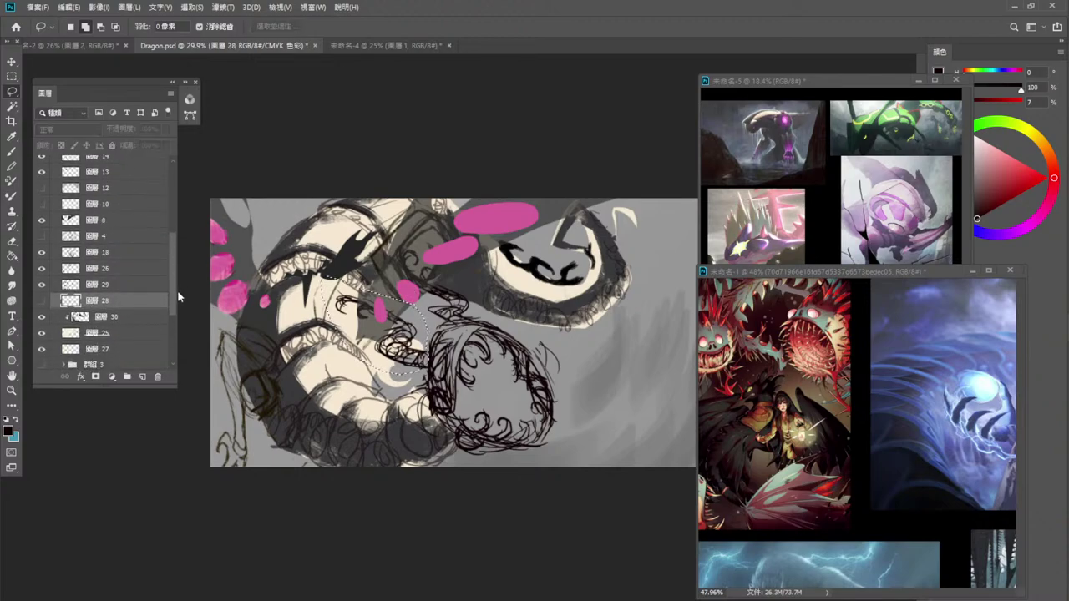
pyautogui.click(92, 254)
pyautogui.click(42, 268)
pyautogui.click(42, 268)
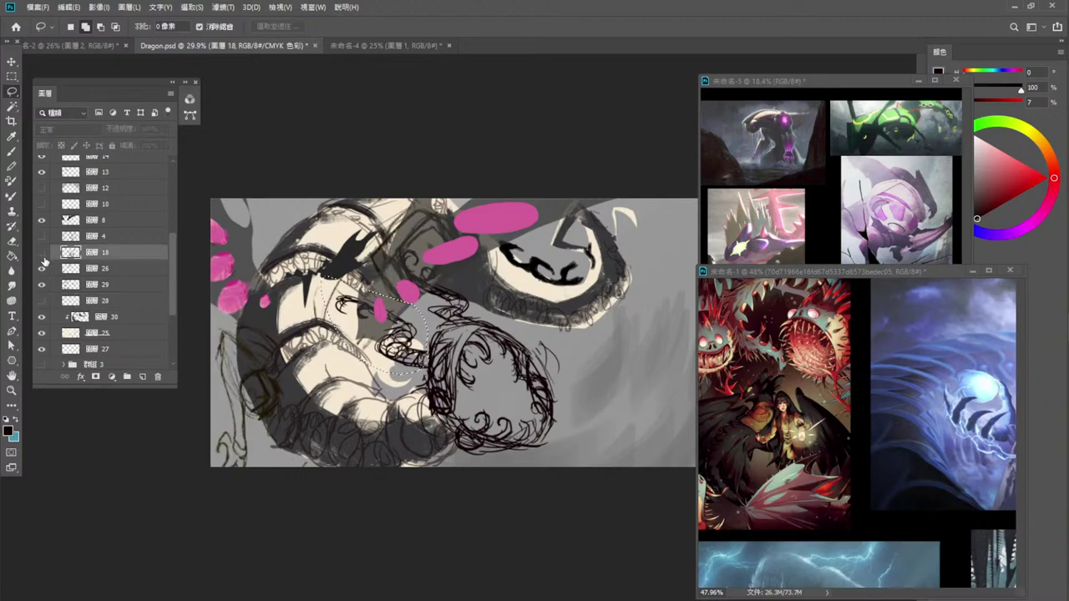
pyautogui.click(41, 268)
pyautogui.click(42, 268)
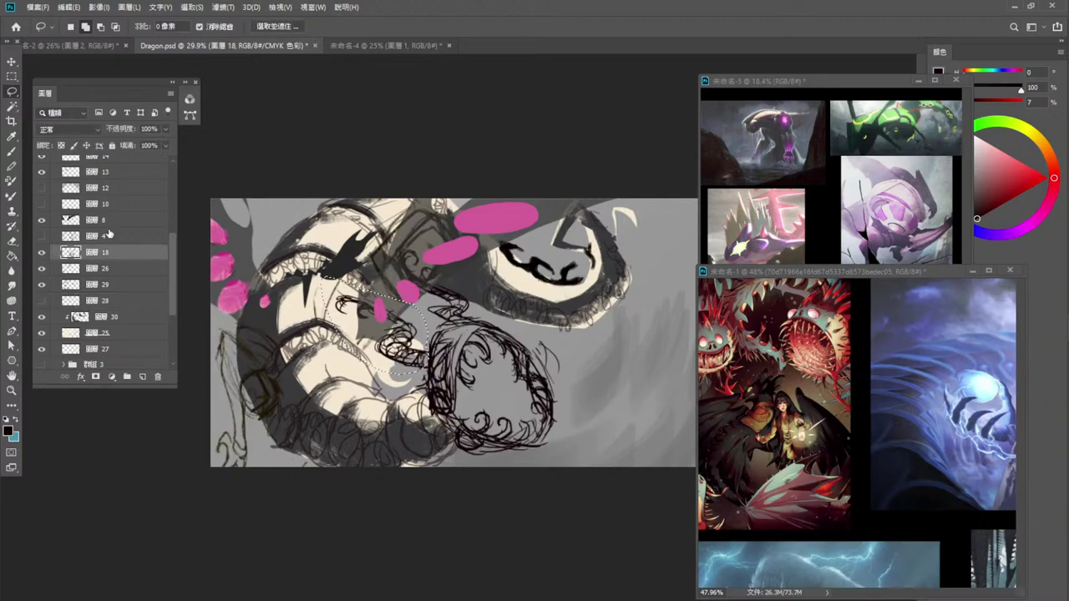
pyautogui.press('Delete')
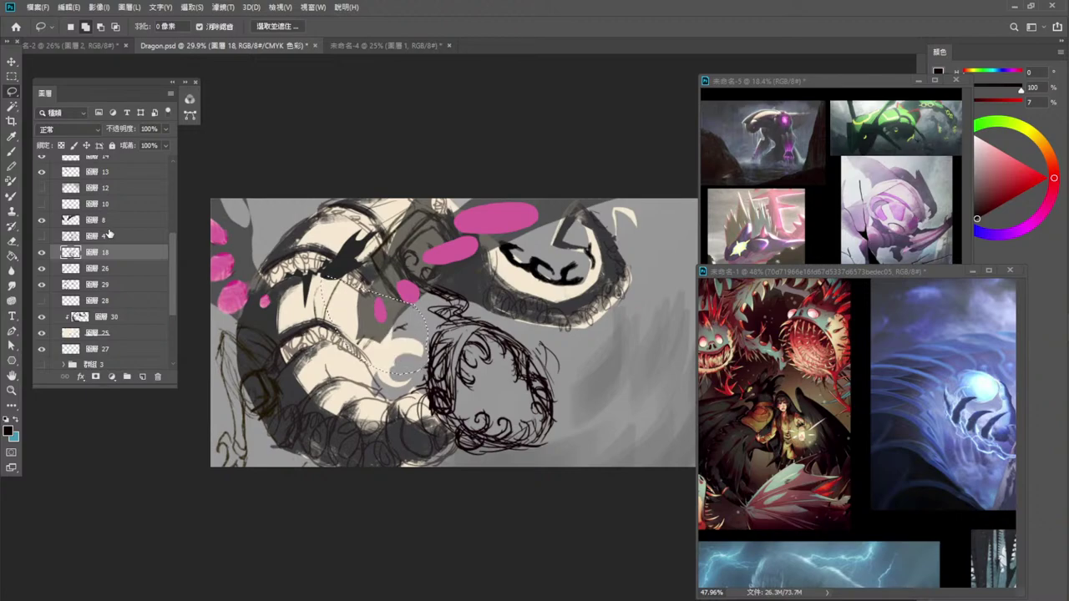
pyautogui.hotkey('ctrl', 'd')
# Sample the ring's near-black line colour and redraw the claw over the cream crescent with hooked strokes reaching the body.
pyautogui.press('i')
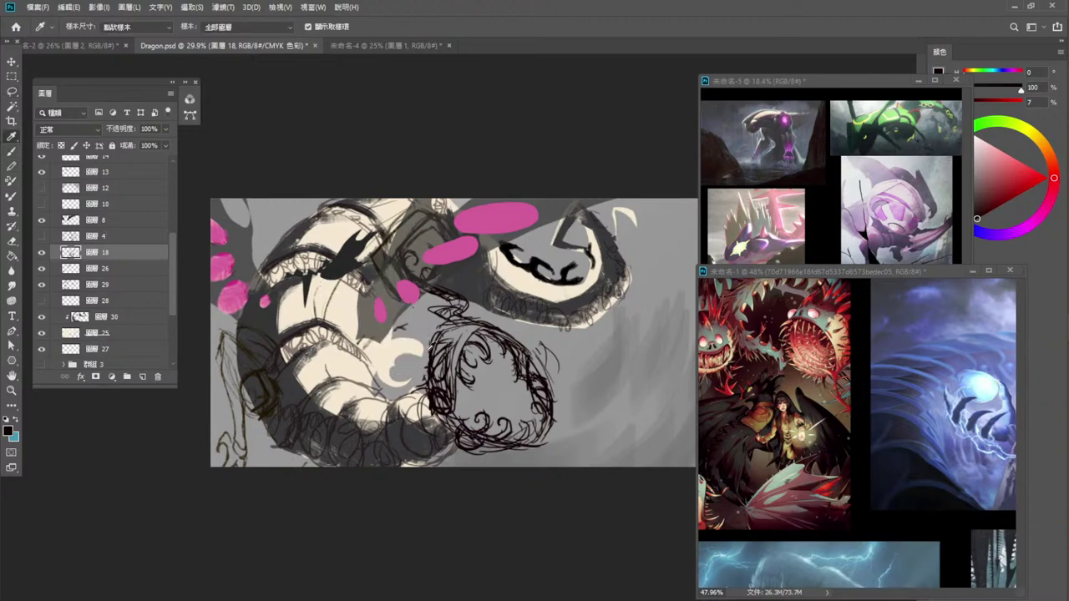
pyautogui.click(406, 325)
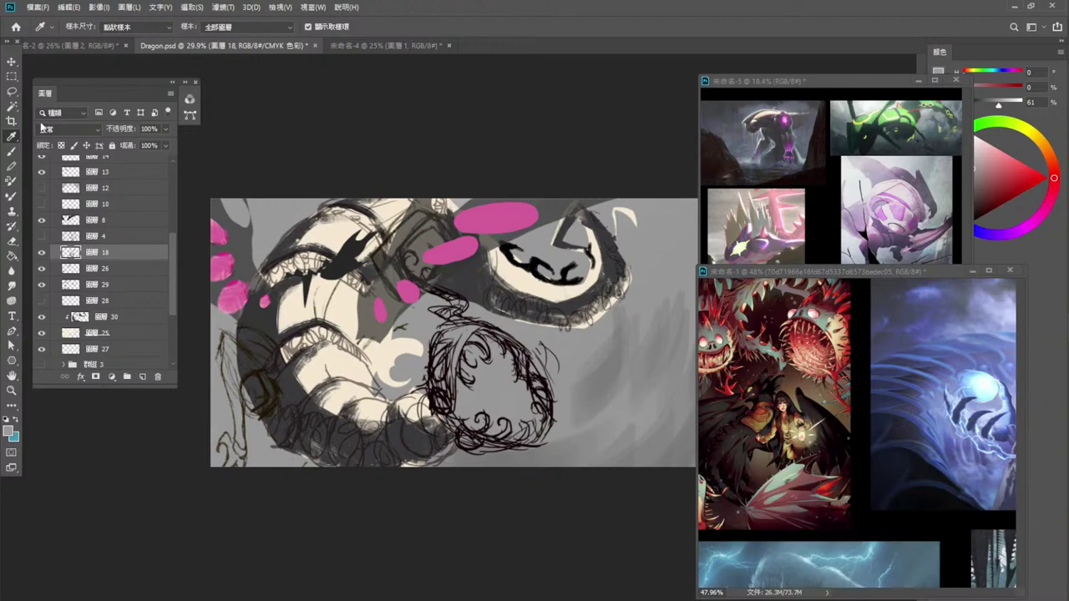
pyautogui.click(434, 396)
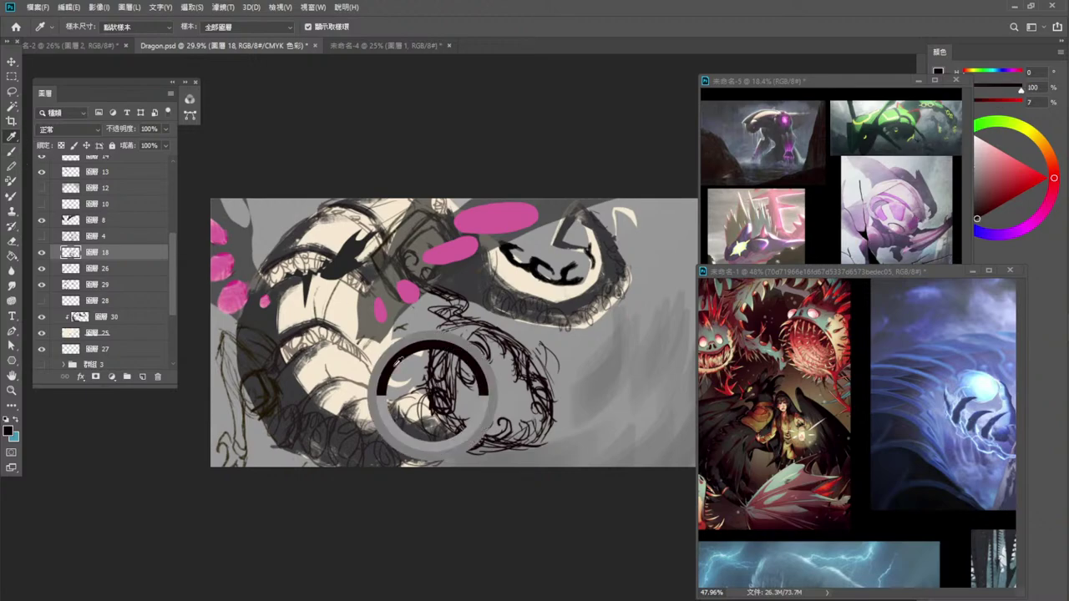
pyautogui.click(12, 151)
pyautogui.moveTo(424, 345)
pyautogui.mouseDown()
pyautogui.moveTo(399, 347)
pyautogui.moveTo(391, 360)
pyautogui.moveTo(369, 318)
pyautogui.moveTo(340, 307)
pyautogui.moveTo(350, 330)
pyautogui.moveTo(375, 309)
pyautogui.mouseUp()
pyautogui.moveTo(375, 331)
pyautogui.mouseDown()
pyautogui.moveTo(393, 374)
pyautogui.moveTo(429, 346)
pyautogui.moveTo(436, 354)
pyautogui.moveTo(426, 352)
pyautogui.mouseUp()
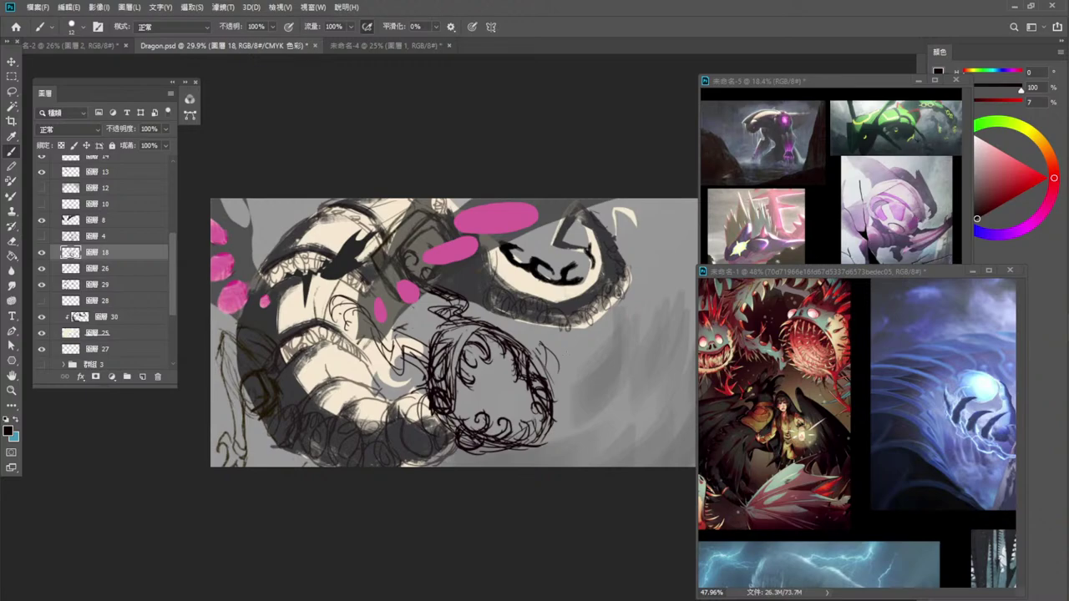
# Sketch over the spiky jointed limb beside the body's outer edge with dark strokes, joining it to the body.
pyautogui.moveTo(253, 353); pyautogui.dragTo(224, 331)
pyautogui.moveTo(223, 328)
pyautogui.mouseDown()
pyautogui.moveTo(218, 316)
pyautogui.moveTo(222, 337)
pyautogui.mouseUp()
pyautogui.moveTo(221, 383)
pyautogui.mouseDown()
pyautogui.moveTo(219, 357)
pyautogui.moveTo(232, 416)
pyautogui.moveTo(243, 413)
pyautogui.moveTo(240, 436)
pyautogui.moveTo(232, 396)
pyautogui.moveTo(230, 445)
pyautogui.moveTo(237, 457)
pyautogui.moveTo(250, 448)
pyautogui.moveTo(242, 459)
pyautogui.moveTo(244, 441)
pyautogui.moveTo(249, 464)
pyautogui.moveTo(226, 431)
pyautogui.moveTo(222, 471)
pyautogui.moveTo(239, 461)
pyautogui.mouseUp()
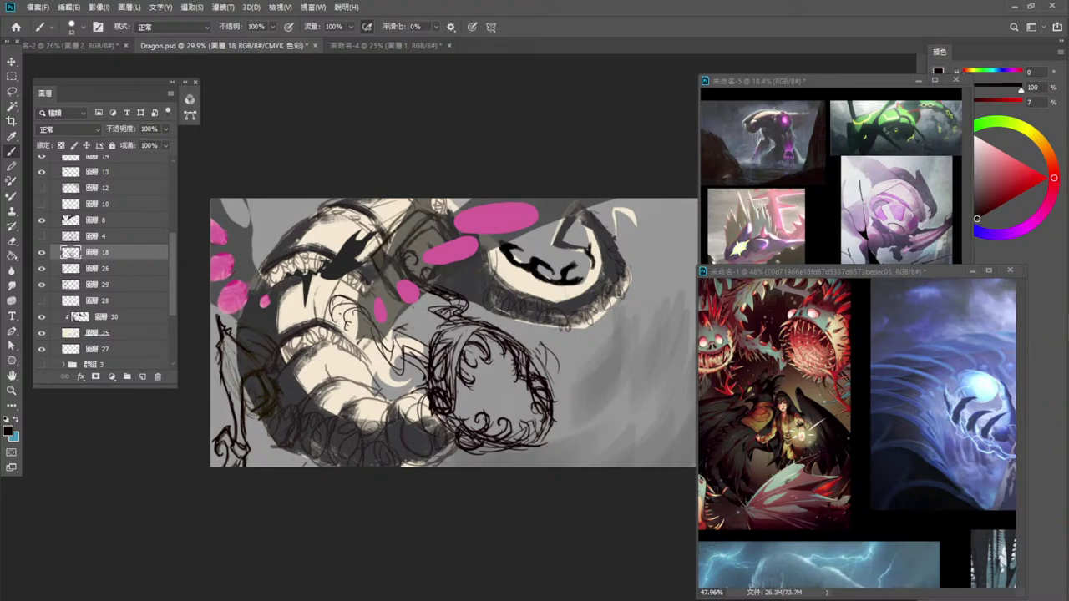
pyautogui.moveTo(222, 347)
pyautogui.mouseDown()
pyautogui.moveTo(243, 446)
pyautogui.moveTo(236, 348)
pyautogui.mouseUp()
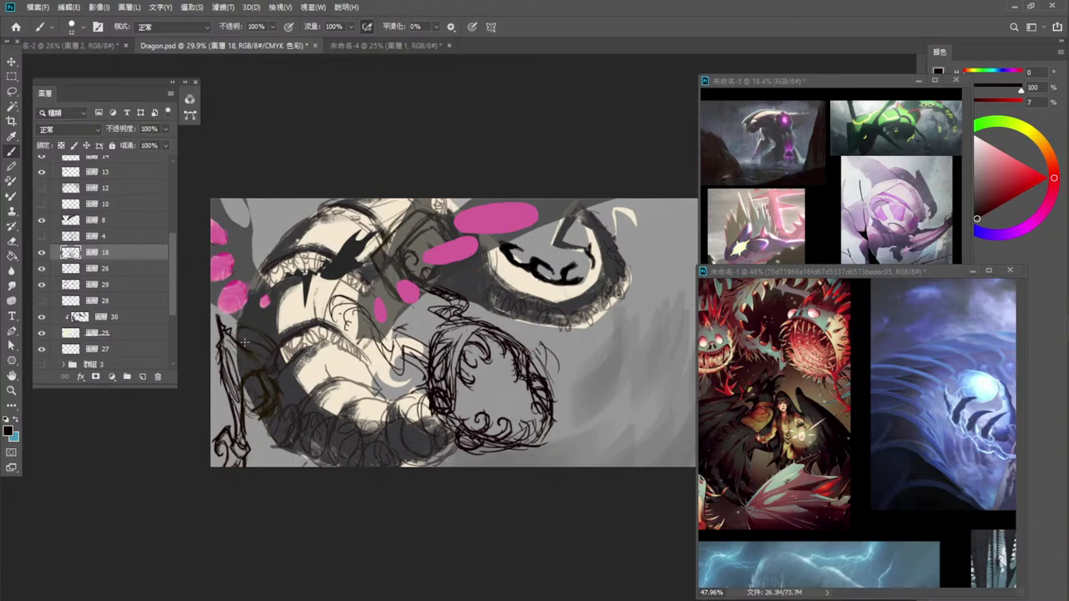
pyautogui.moveTo(235, 367)
pyautogui.mouseDown()
pyautogui.moveTo(254, 397)
pyautogui.moveTo(259, 372)
pyautogui.moveTo(244, 381)
pyautogui.moveTo(257, 373)
pyautogui.moveTo(269, 407)
pyautogui.moveTo(243, 393)
pyautogui.moveTo(260, 413)
pyautogui.moveTo(268, 400)
pyautogui.moveTo(244, 384)
pyautogui.moveTo(258, 415)
pyautogui.moveTo(272, 385)
pyautogui.moveTo(263, 371)
pyautogui.moveTo(258, 412)
pyautogui.mouseUp()
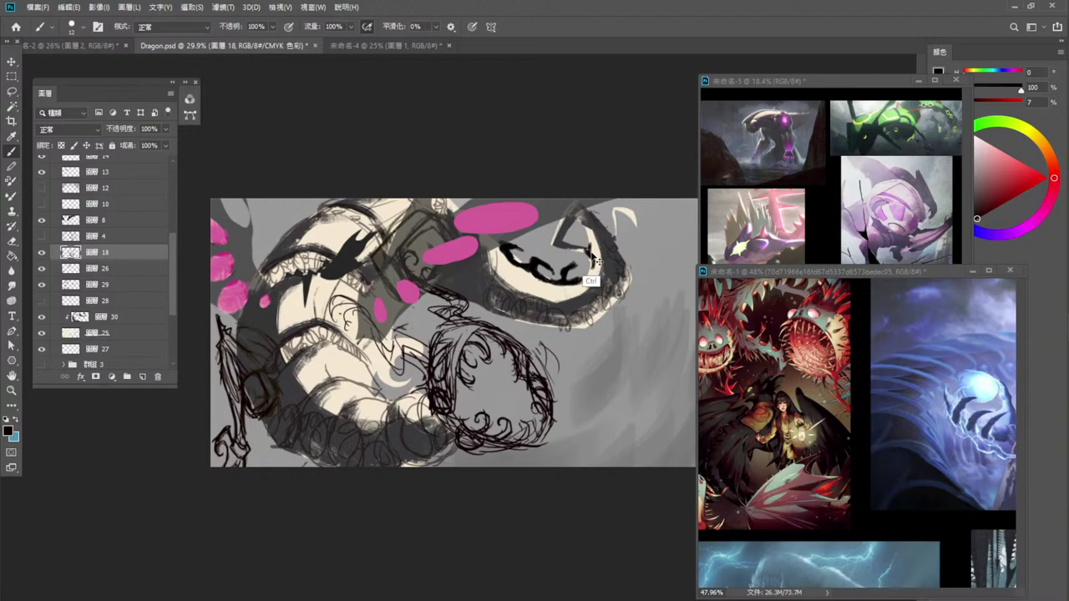
# Group layer 30 together with layer 25.
pyautogui.moveTo(591, 249); pyautogui.dragTo(567, 256)
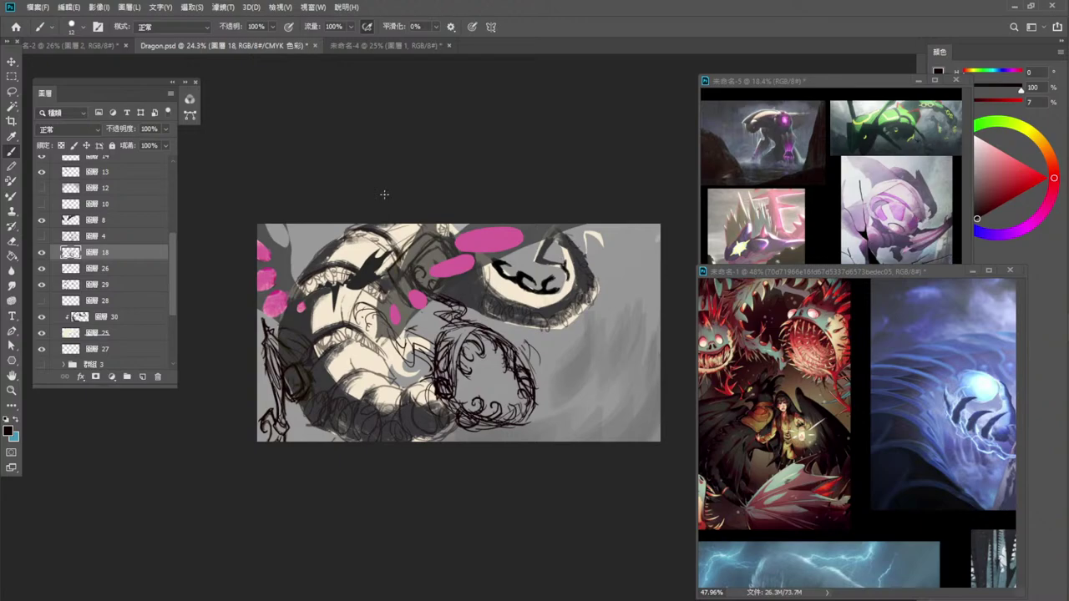
pyautogui.click(15, 92)
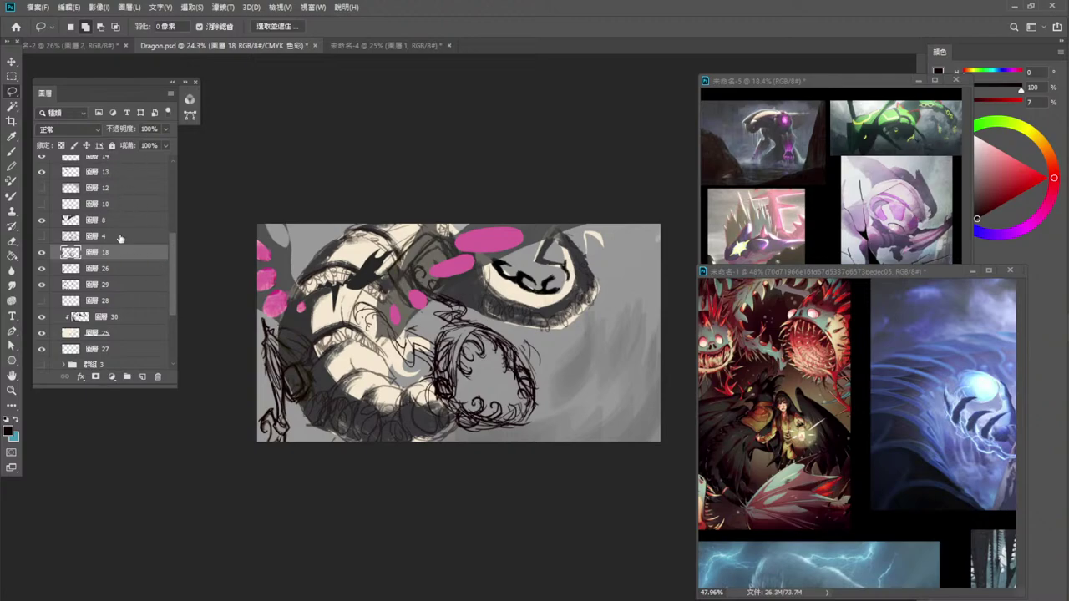
pyautogui.scroll(-2, 167, 281)
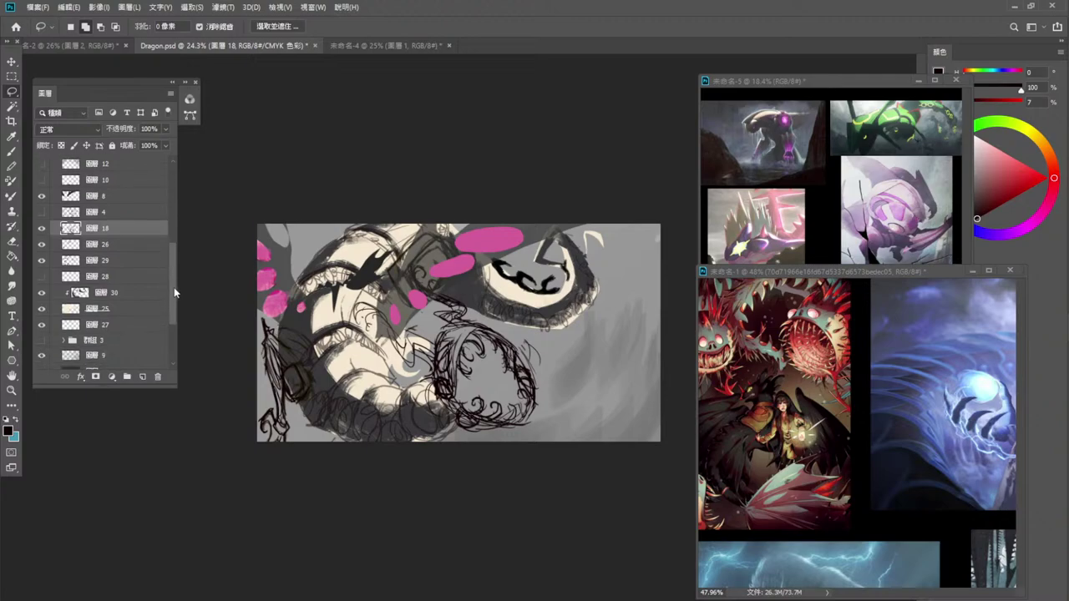
pyautogui.click(125, 288)
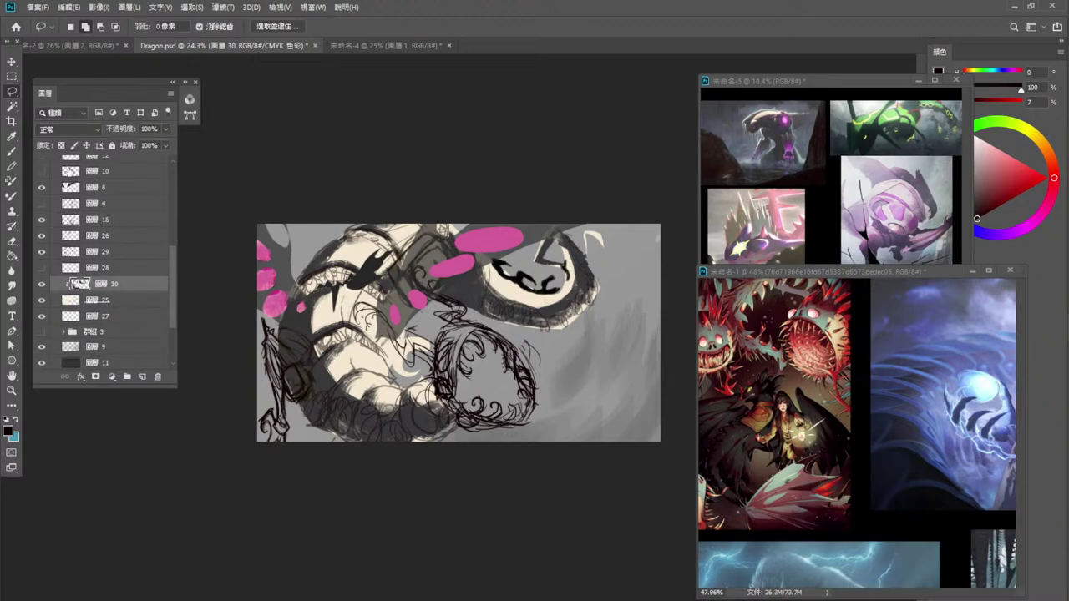
pyautogui.keyDown('shift'); pyautogui.click(122, 298); pyautogui.keyUp('shift')
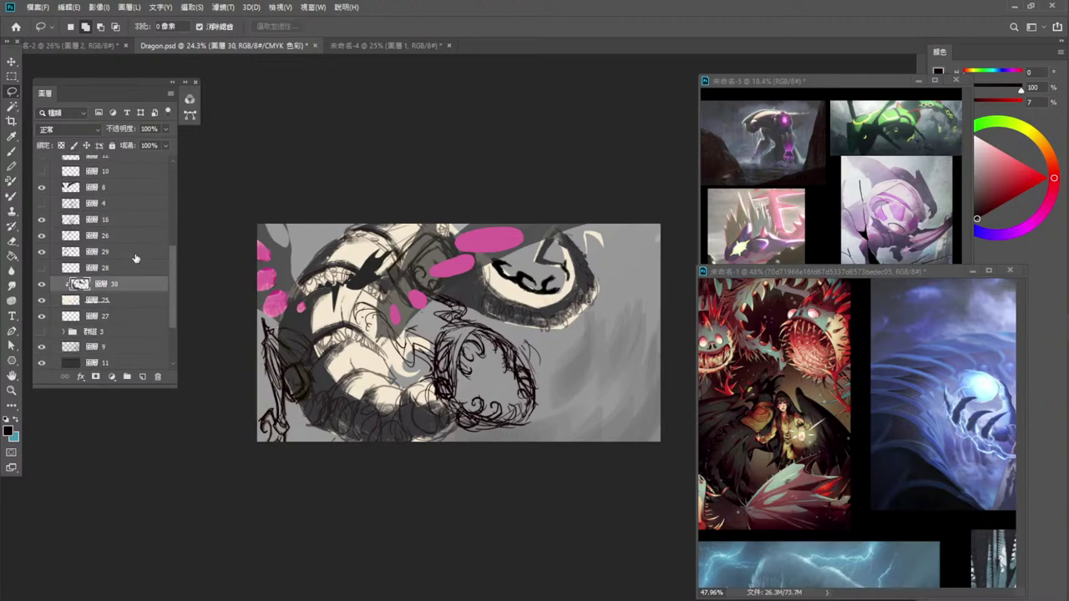
pyautogui.click(129, 378)
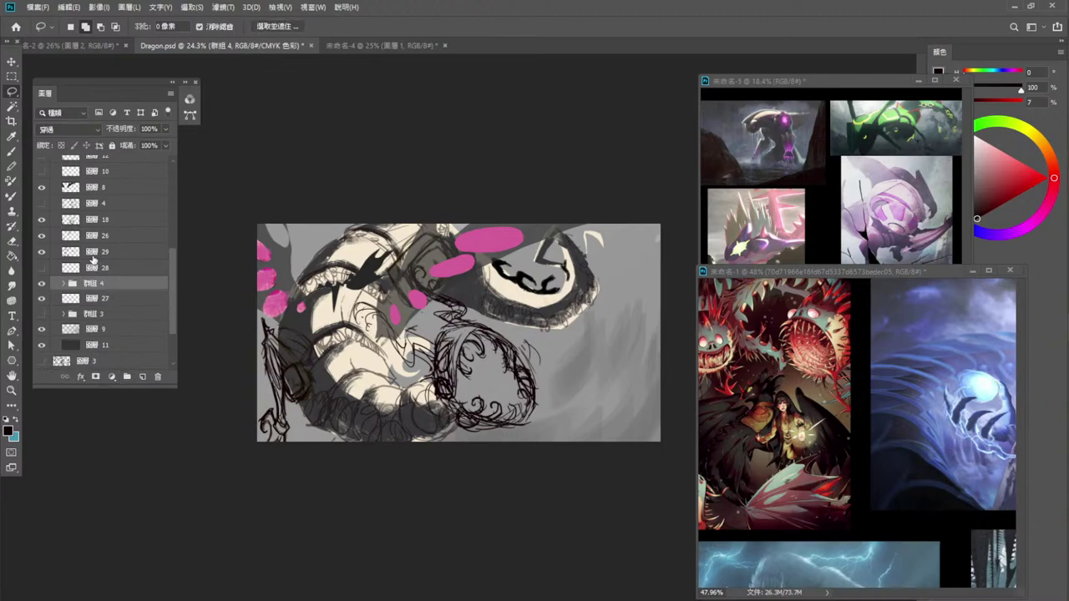
# Add a Gradient Map adjustment layer above the new group and clip it to the group.
pyautogui.click(113, 378)
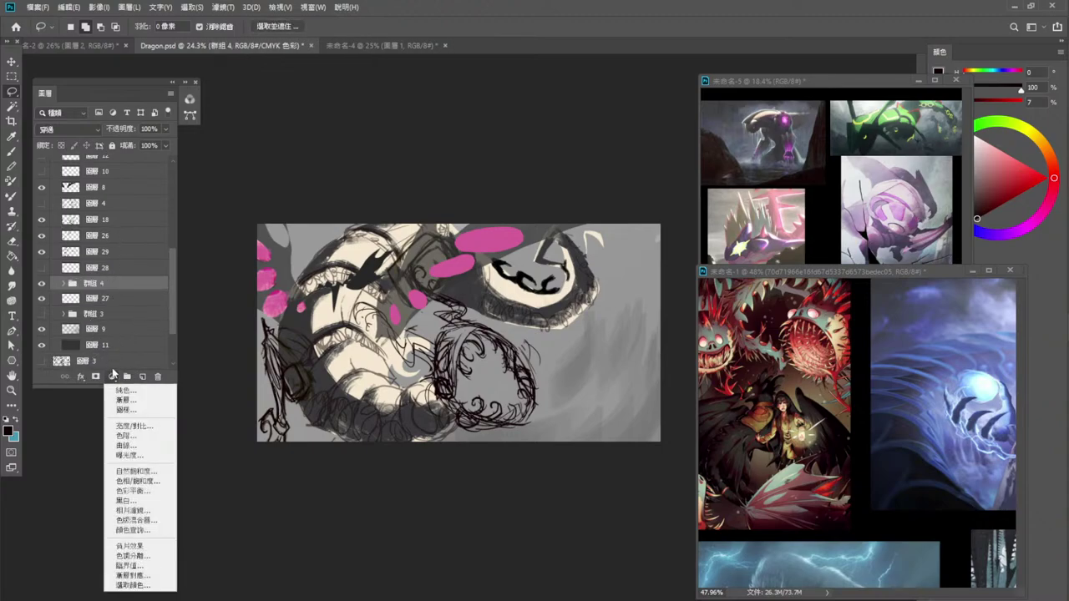
pyautogui.click(143, 583)
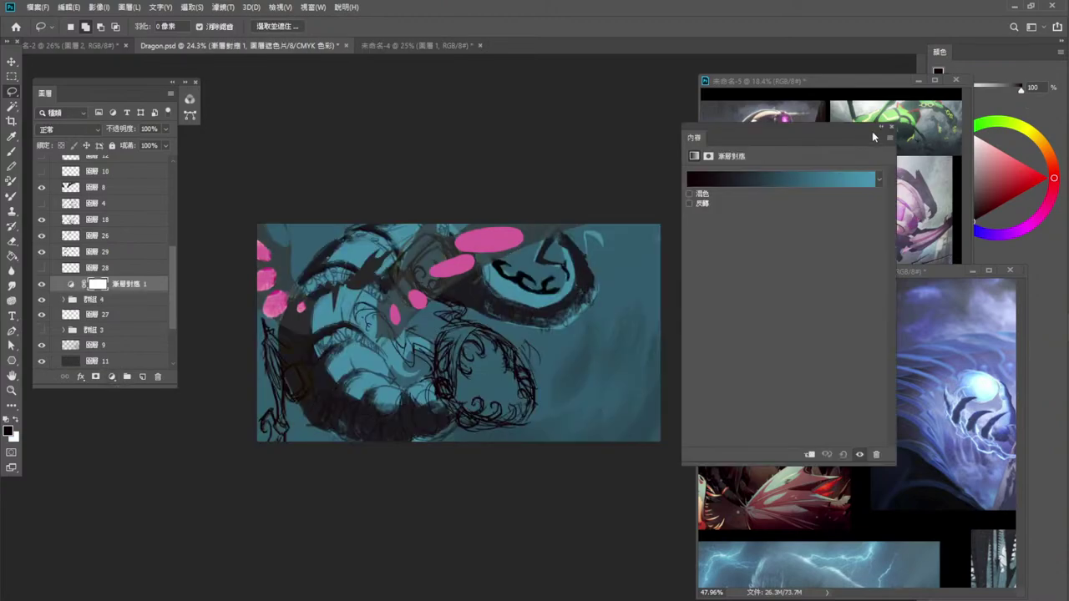
pyautogui.keyDown('alt'); pyautogui.click(73, 291); pyautogui.keyUp('alt')
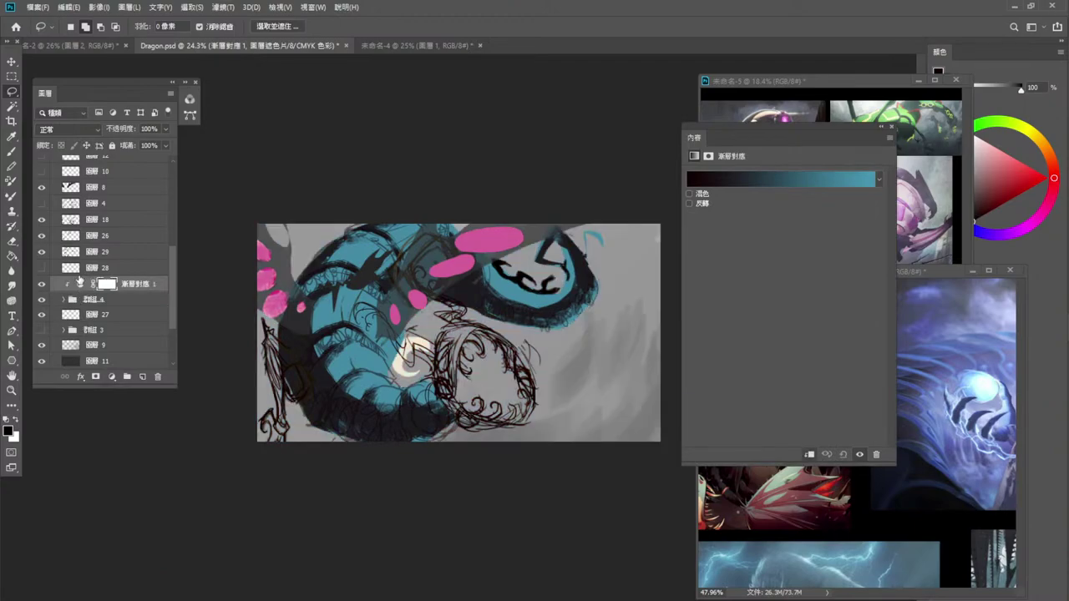
# Compare the Skin3, Skin2 and RedHair presets for the gradient map and apply Skin2.
pyautogui.click(773, 176)
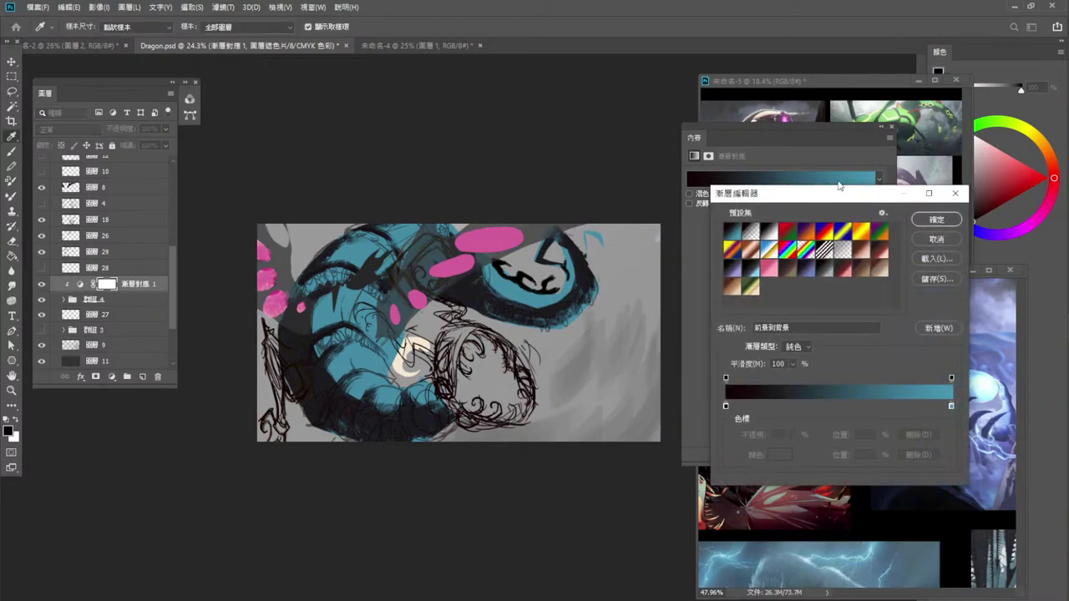
pyautogui.click(882, 269)
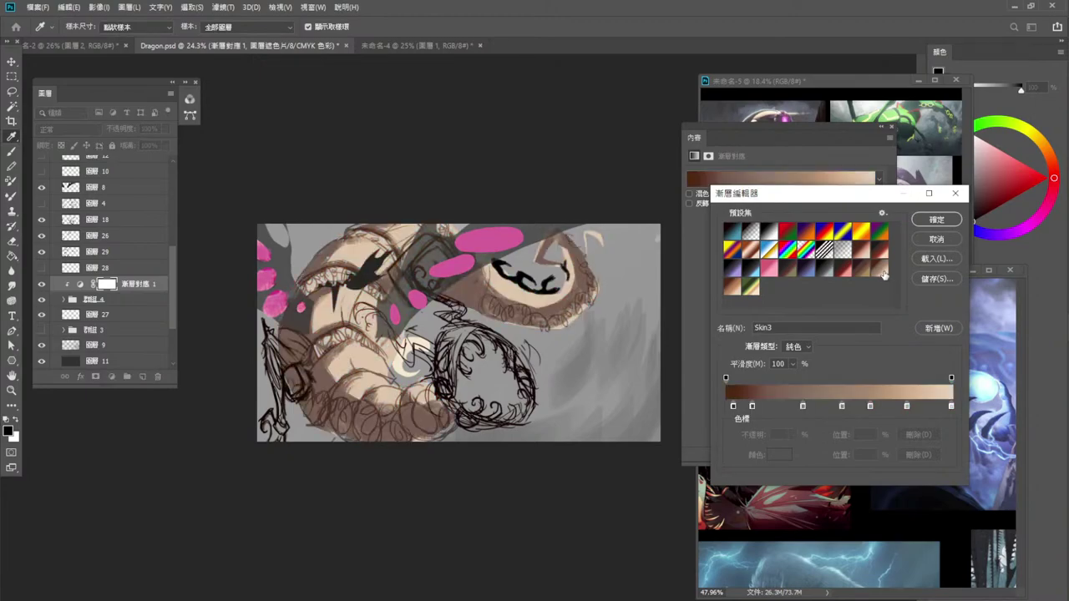
pyautogui.click(862, 268)
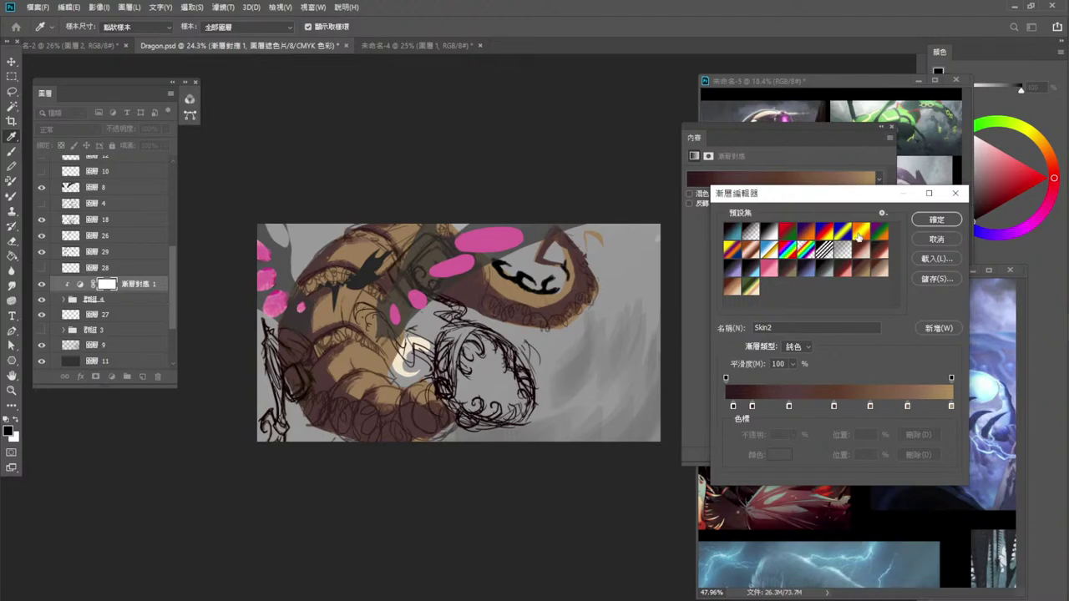
pyautogui.click(882, 249)
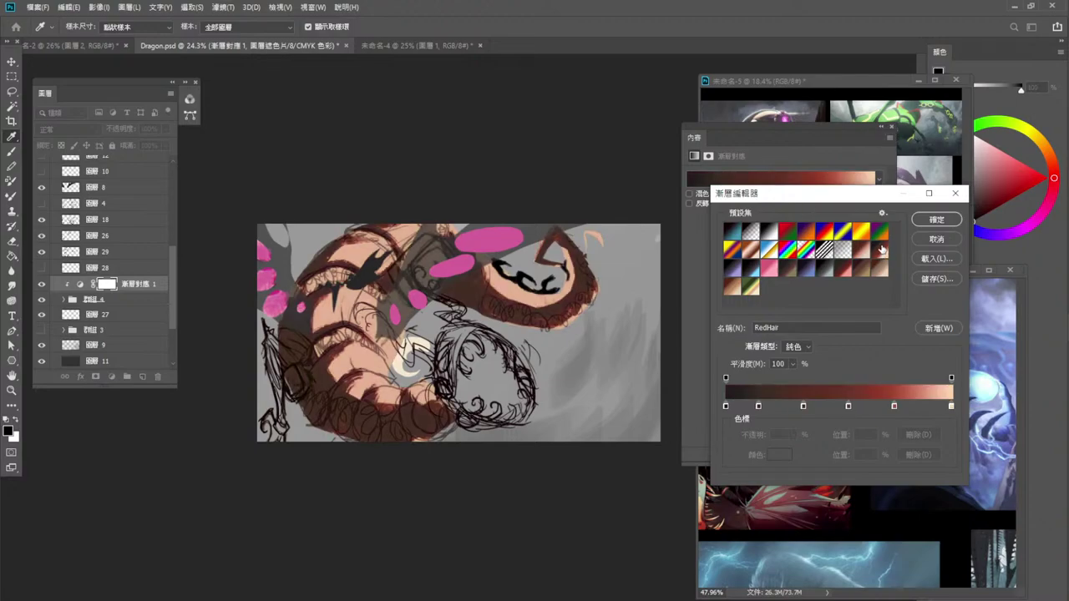
pyautogui.click(862, 269)
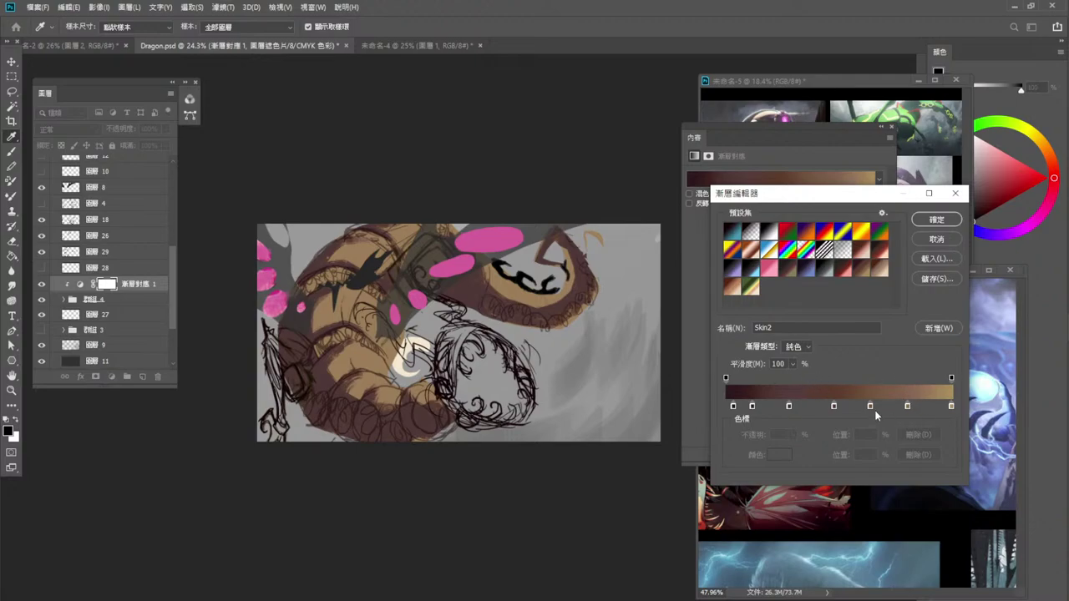
# Shift the gradient's inner stops, placing the second one at 21%, and set the darkest stop's colour to 000000.
pyautogui.moveTo(870, 406); pyautogui.dragTo(773, 407)
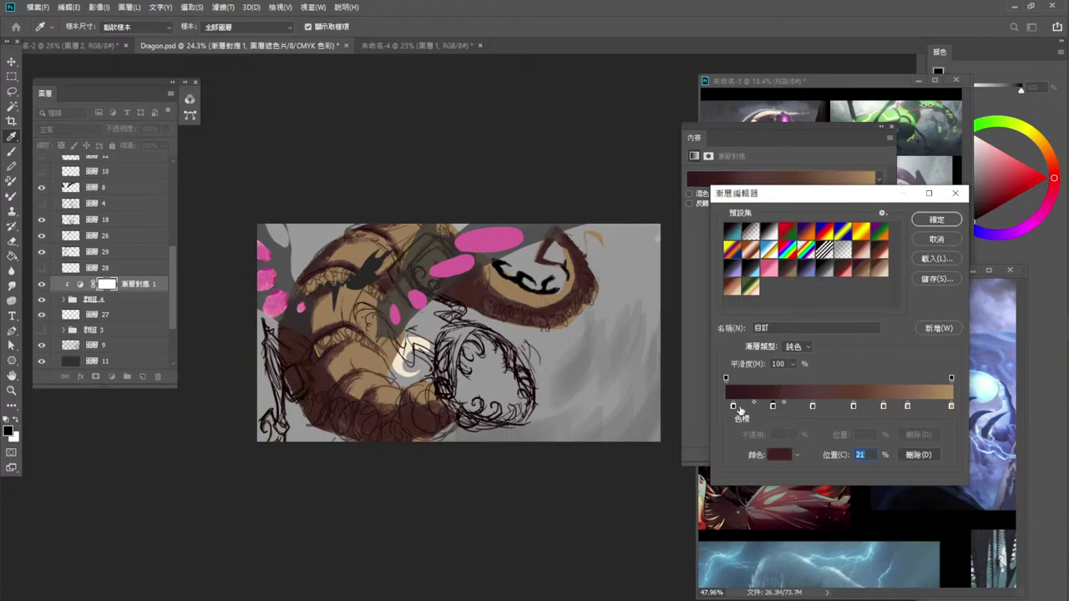
pyautogui.doubleClick(734, 407)
pyautogui.click(777, 410)
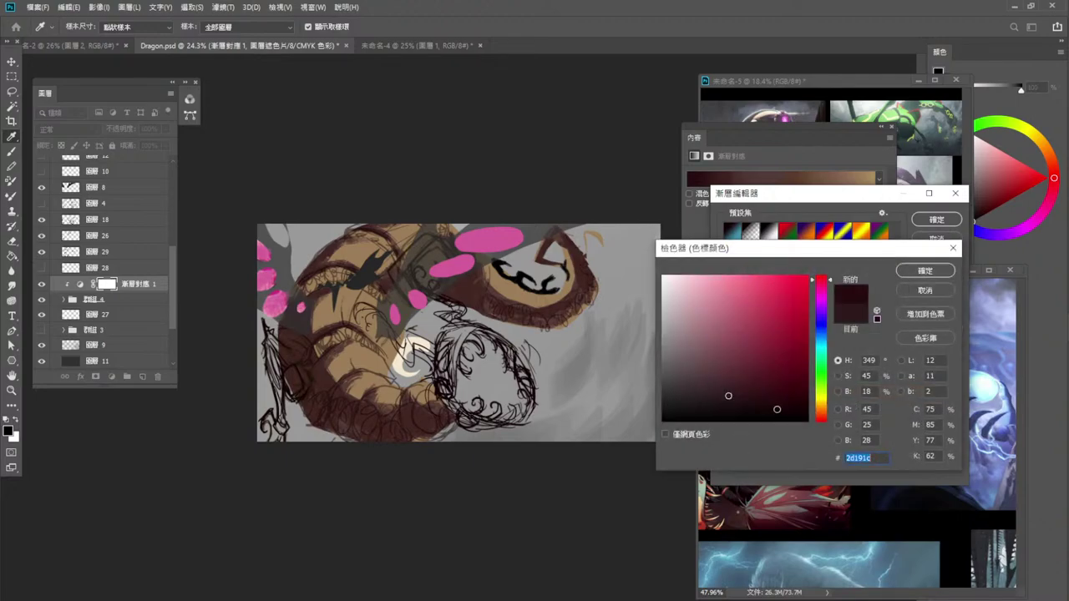
pyautogui.click(777, 410)
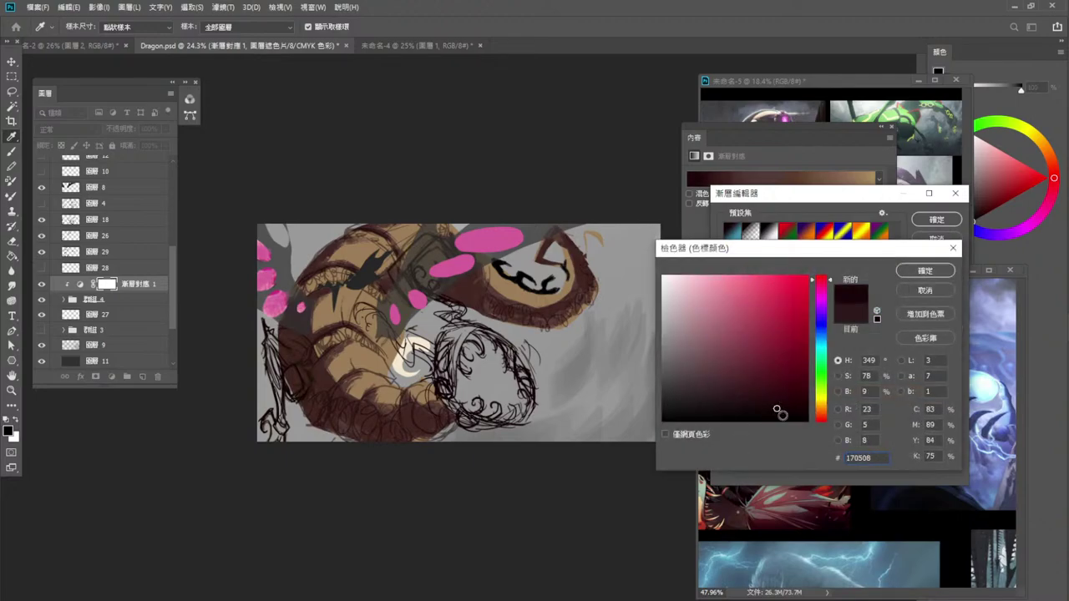
pyautogui.moveTo(777, 409); pyautogui.dragTo(790, 426)
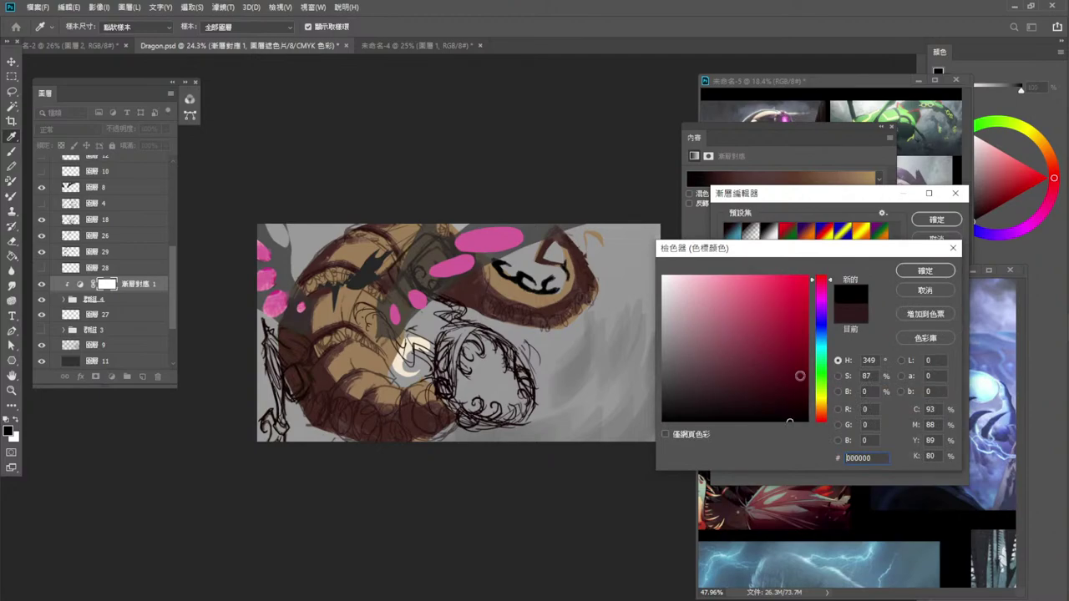
pyautogui.click(916, 273)
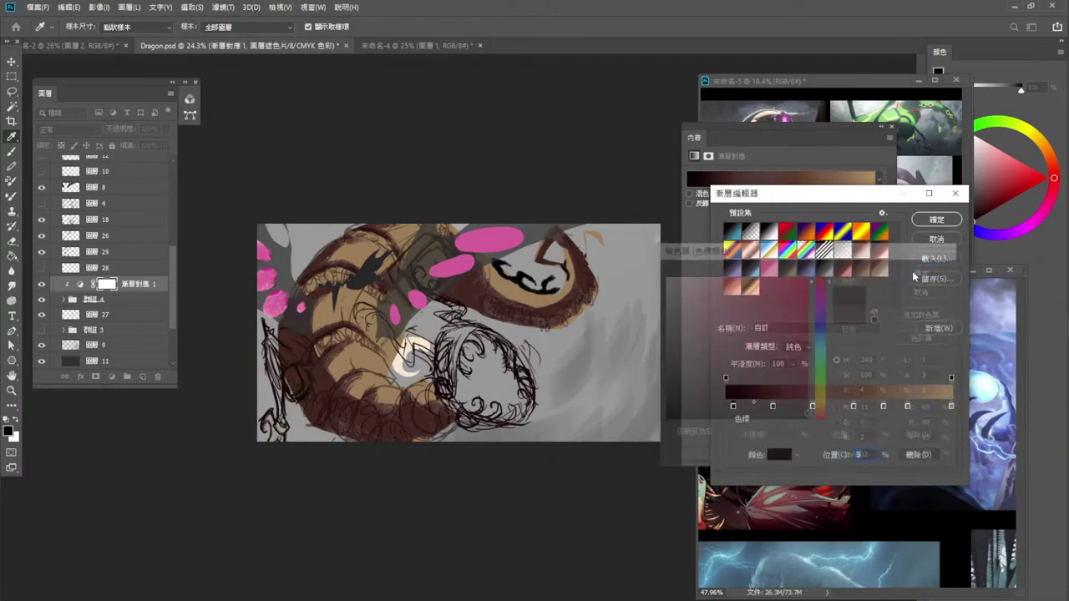
# Recolour the gradient's stop at 21% to a nearly black reddish brown.
pyautogui.click(775, 407)
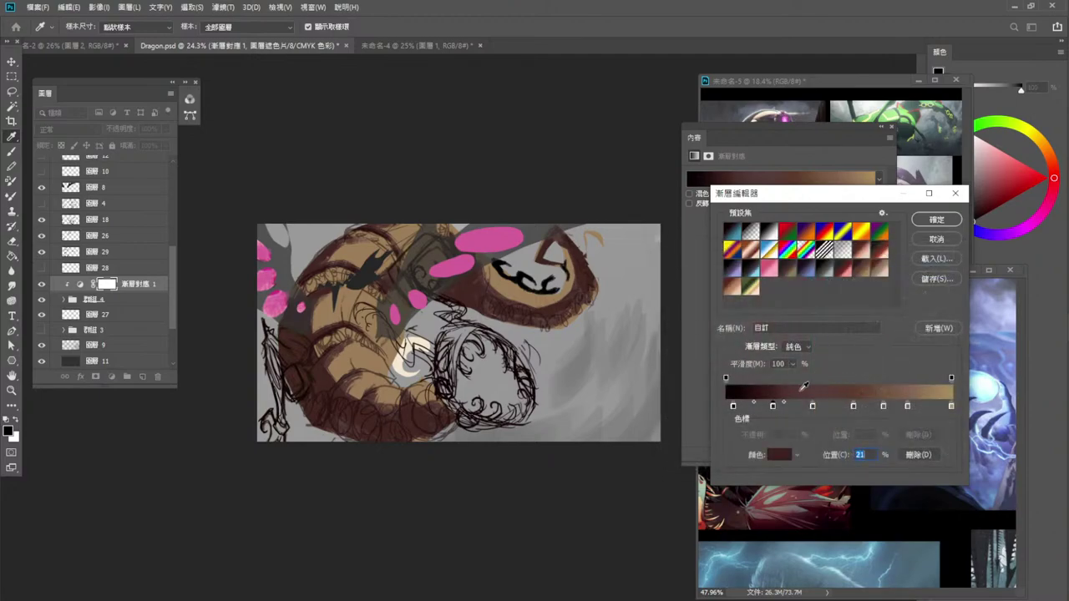
pyautogui.doubleClick(772, 407)
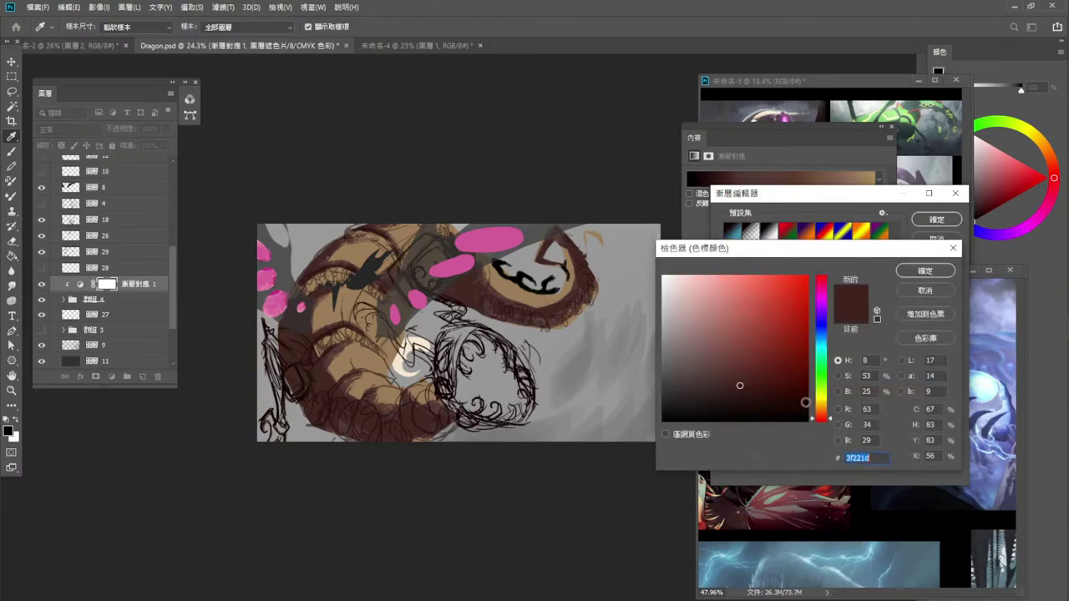
pyautogui.click(792, 408)
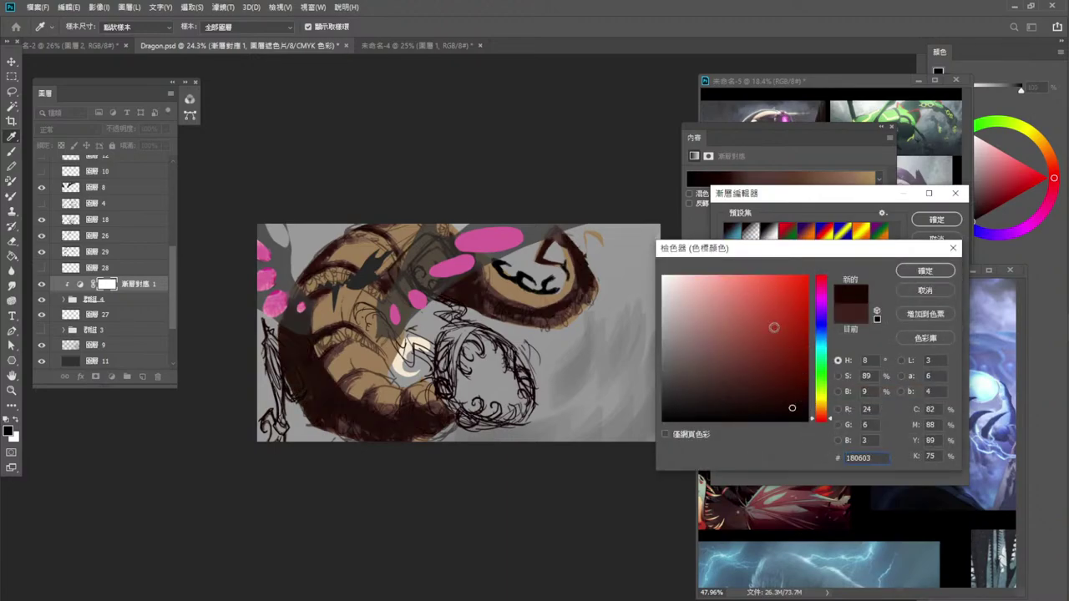
pyautogui.moveTo(792, 408); pyautogui.dragTo(781, 408)
pyautogui.click(792, 411)
pyautogui.click(791, 402)
pyautogui.click(781, 414)
pyautogui.click(783, 409)
pyautogui.click(926, 271)
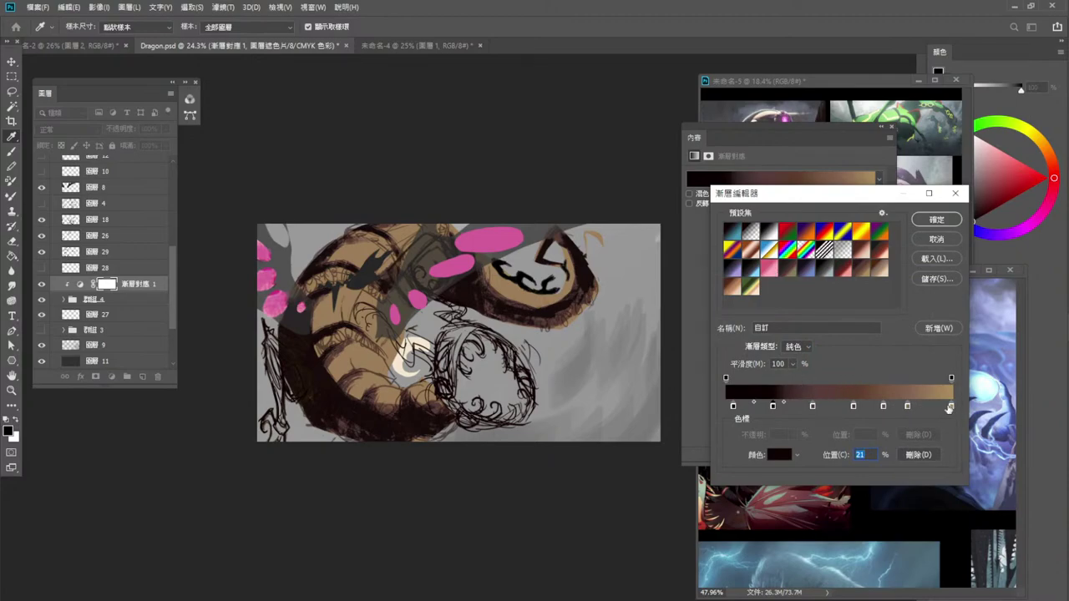
# Set the gradient's end stop at 100% to olive green 6f6e31.
pyautogui.doubleClick(951, 406)
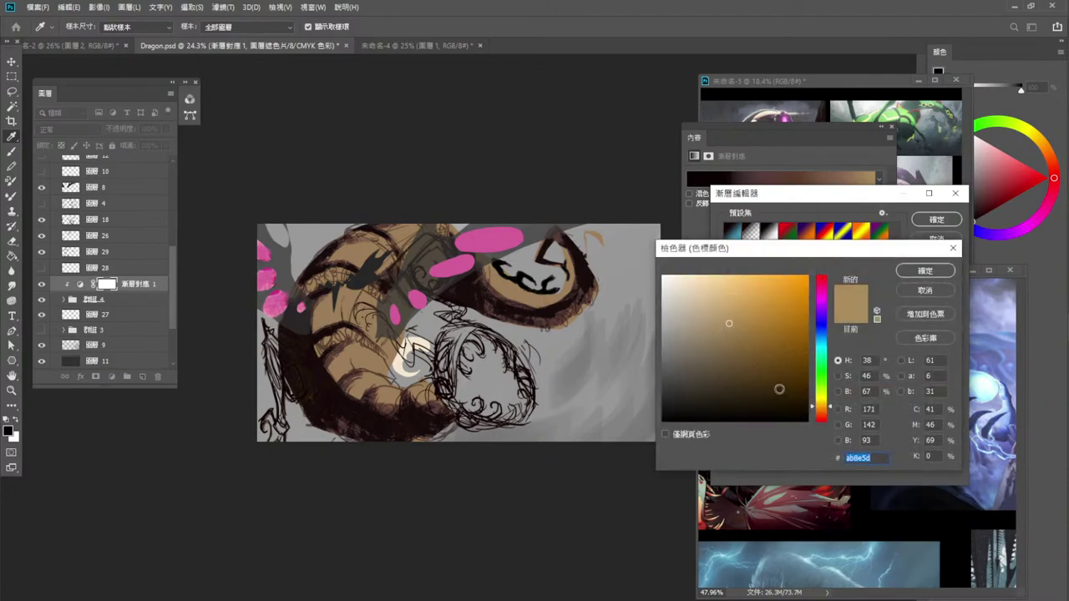
pyautogui.click(830, 394)
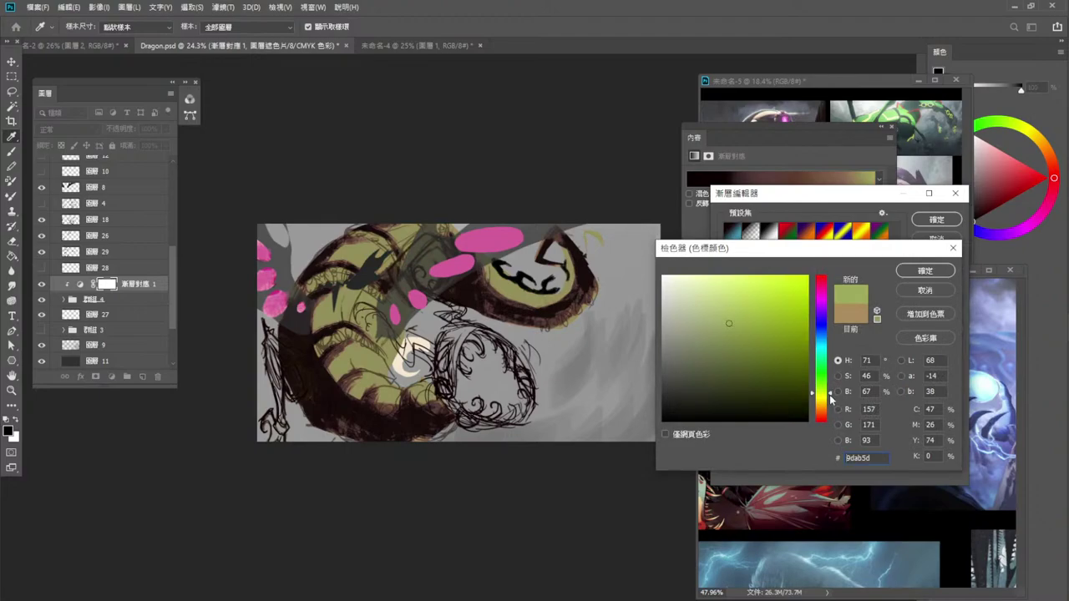
pyautogui.moveTo(823, 406); pyautogui.dragTo(840, 398)
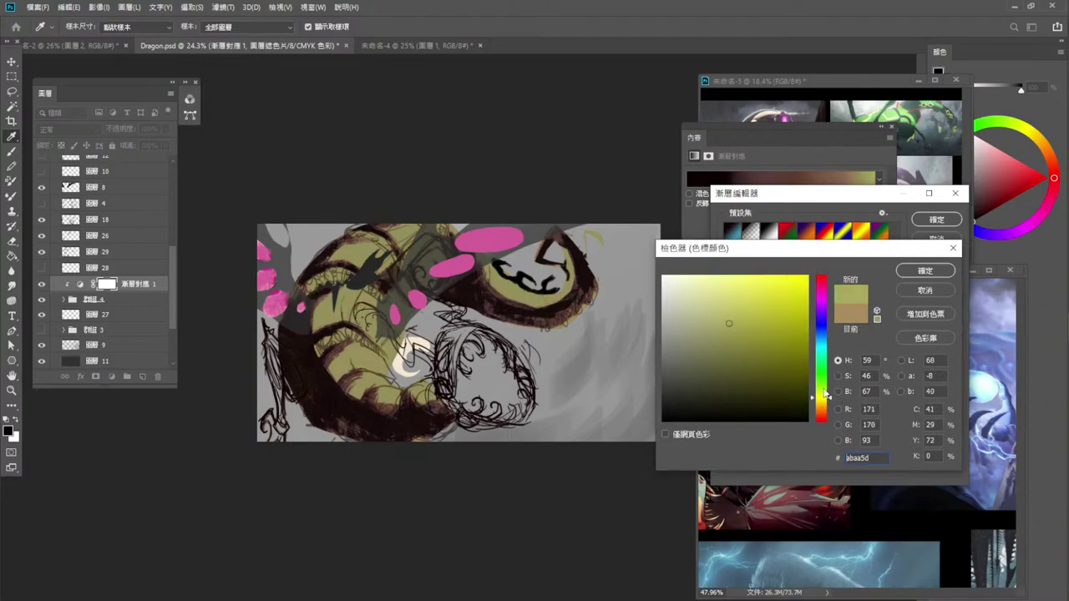
pyautogui.click(739, 343)
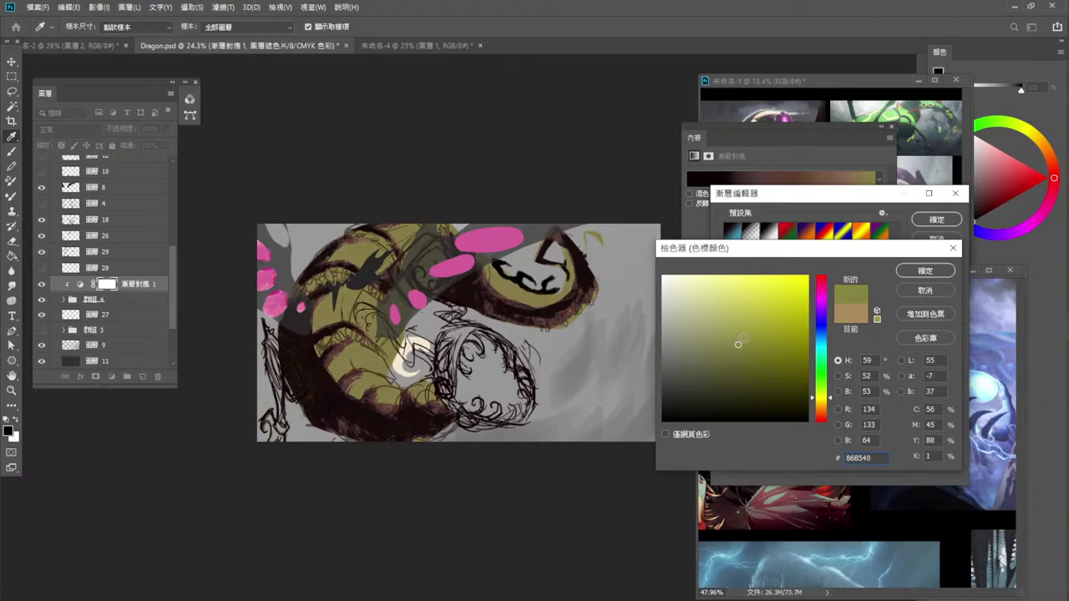
pyautogui.click(741, 365)
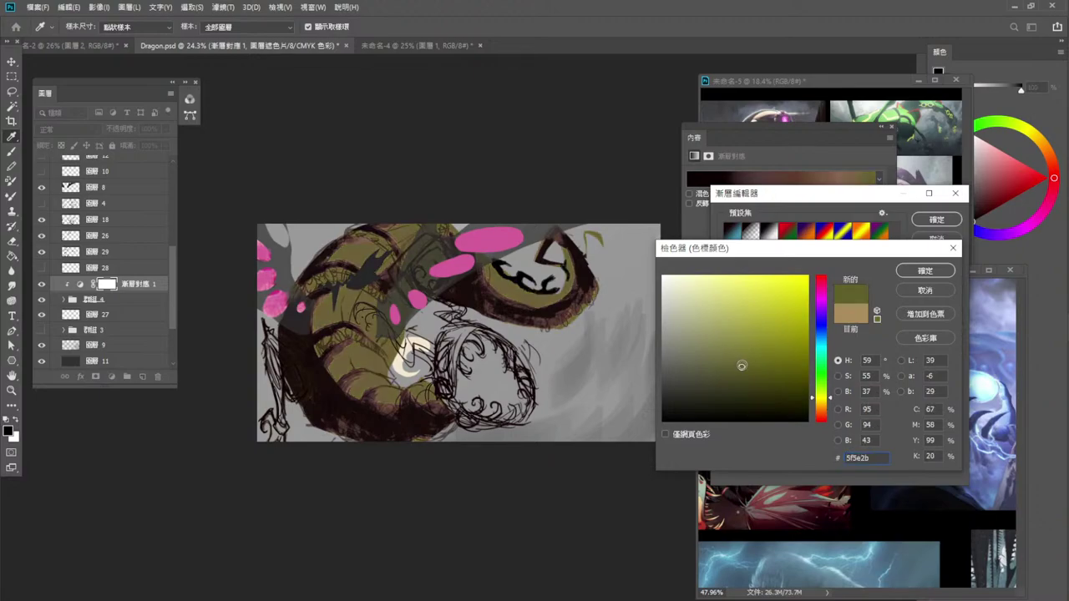
pyautogui.click(754, 393)
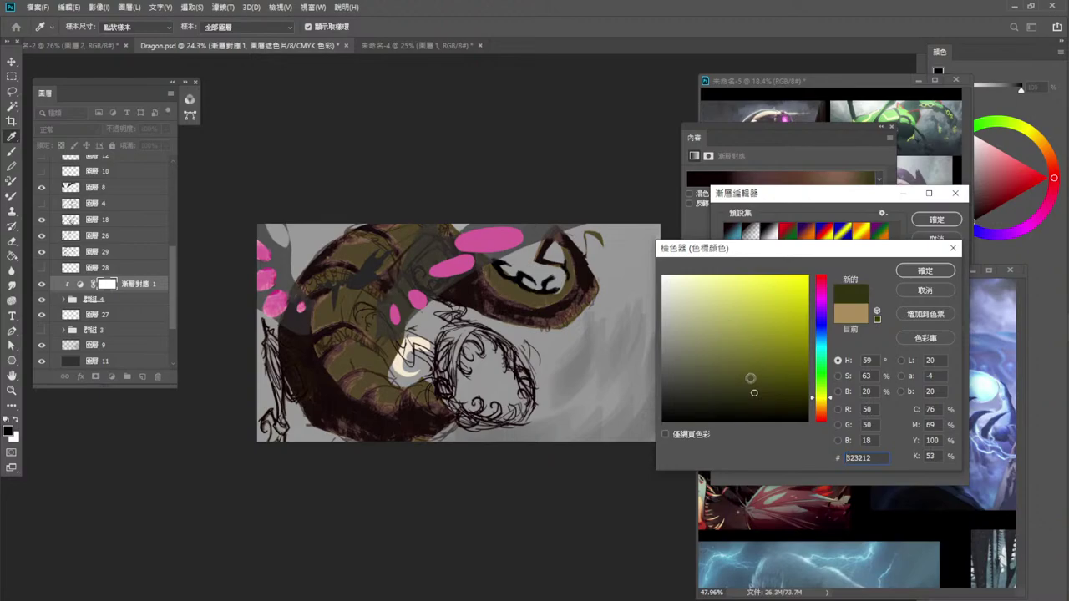
pyautogui.click(744, 365)
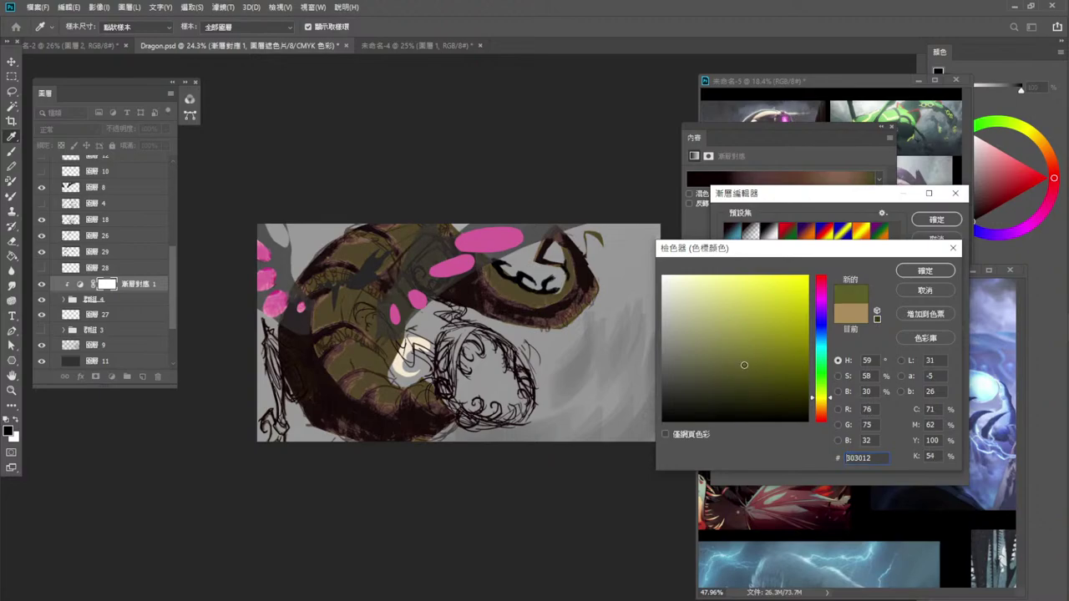
pyautogui.moveTo(744, 365); pyautogui.dragTo(743, 358)
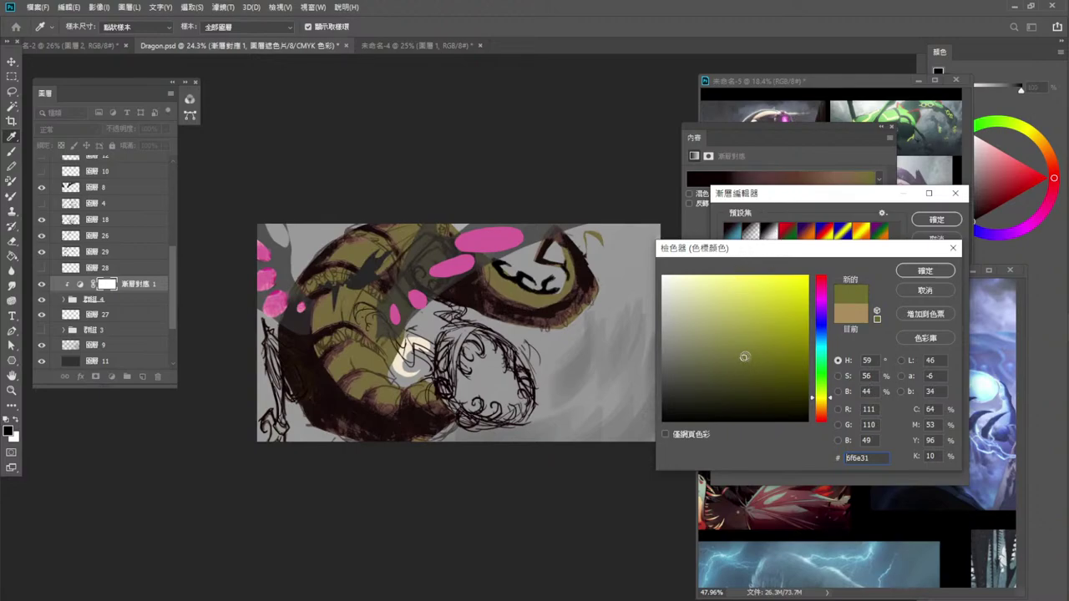
pyautogui.click(923, 272)
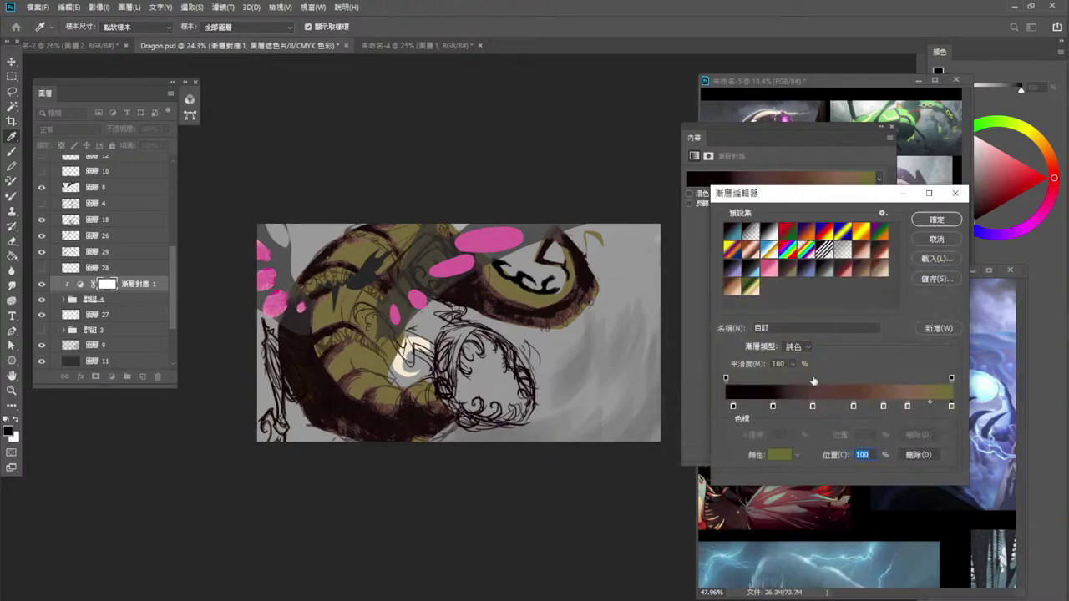
# Set the gradient's stop at 39% to dark magenta 57153a, accept the edited gradient and collapse its properties.
pyautogui.doubleClick(813, 406)
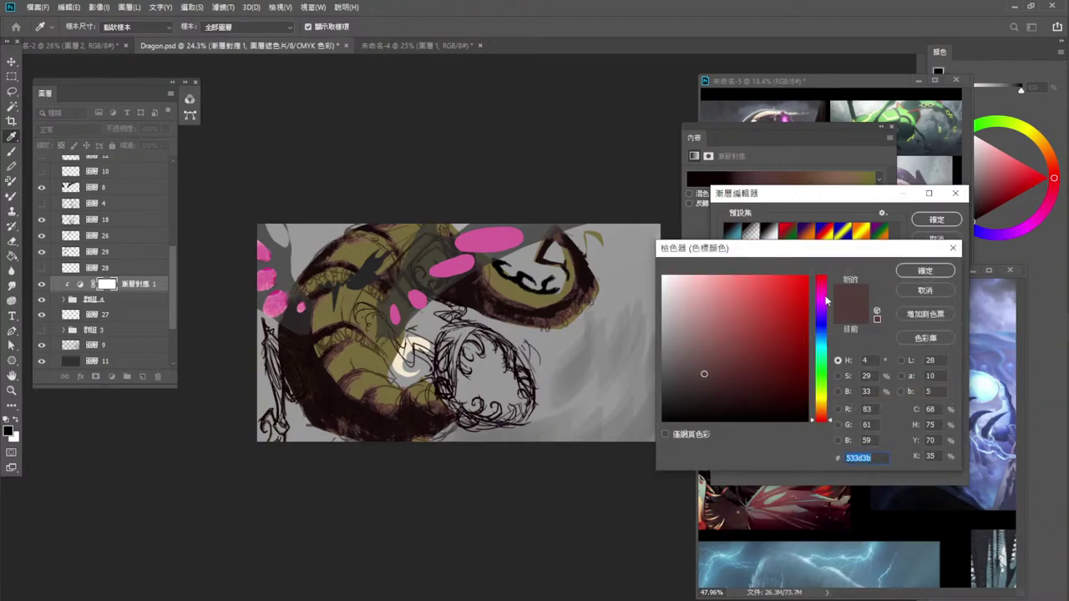
pyautogui.moveTo(825, 316); pyautogui.dragTo(836, 288)
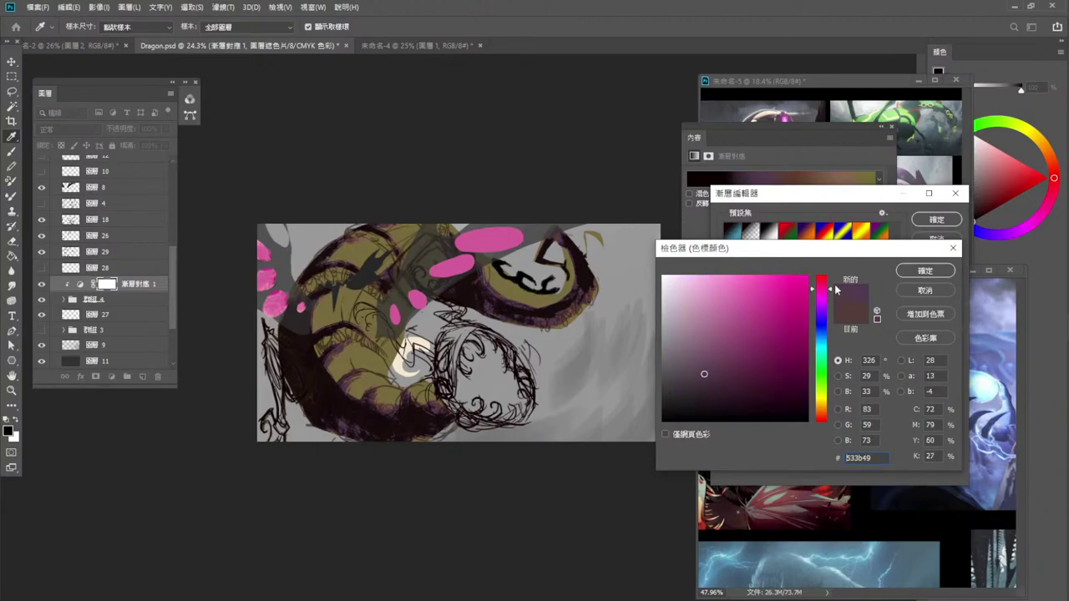
pyautogui.moveTo(708, 376)
pyautogui.mouseDown()
pyautogui.moveTo(730, 395)
pyautogui.moveTo(777, 367)
pyautogui.mouseUp()
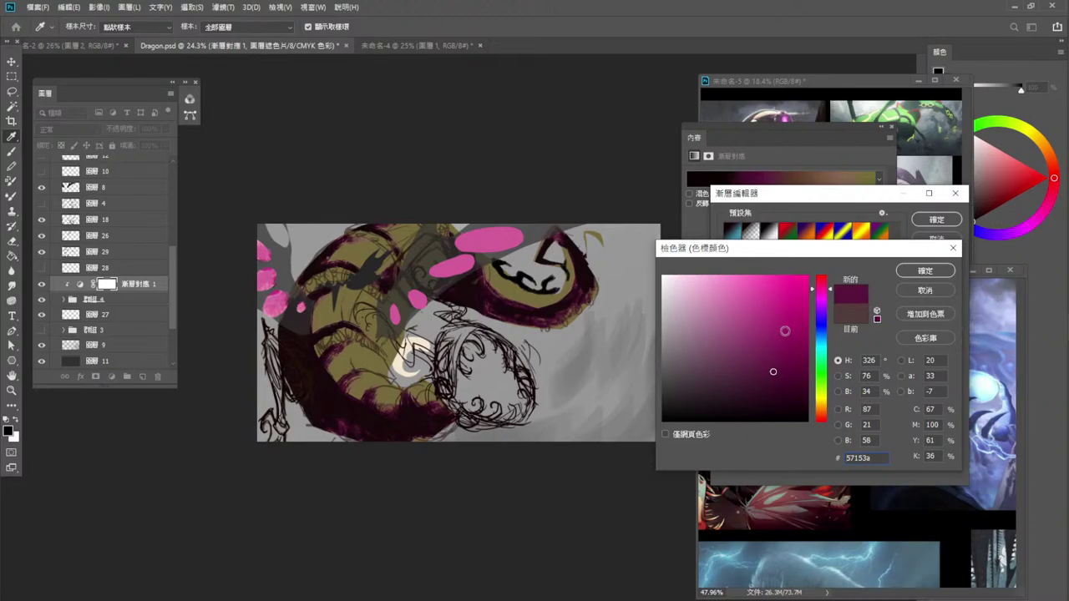
pyautogui.click(924, 271)
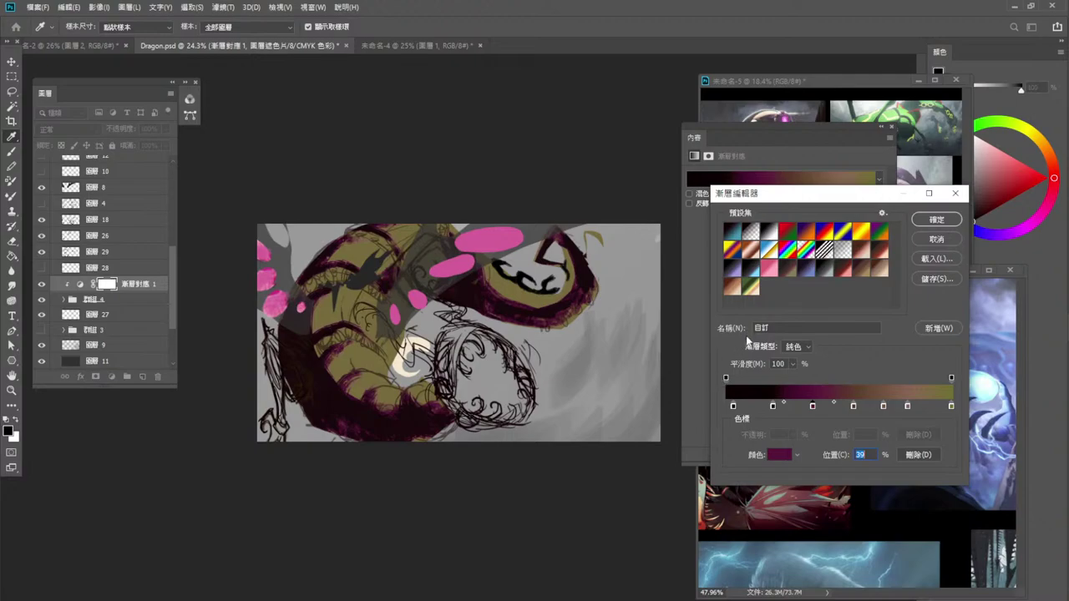
pyautogui.click(937, 219)
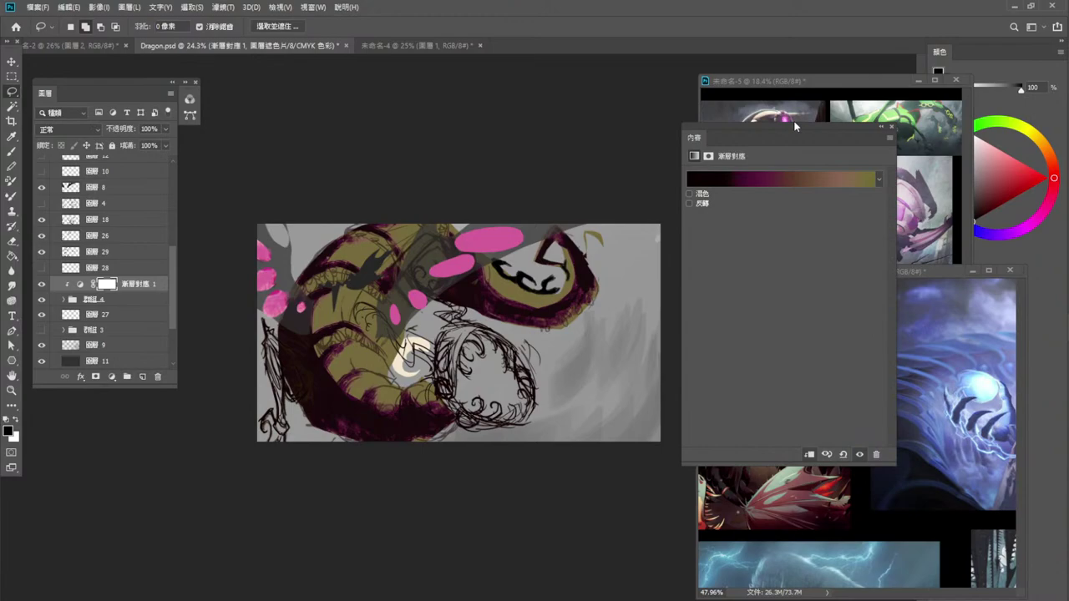
pyautogui.click(881, 126)
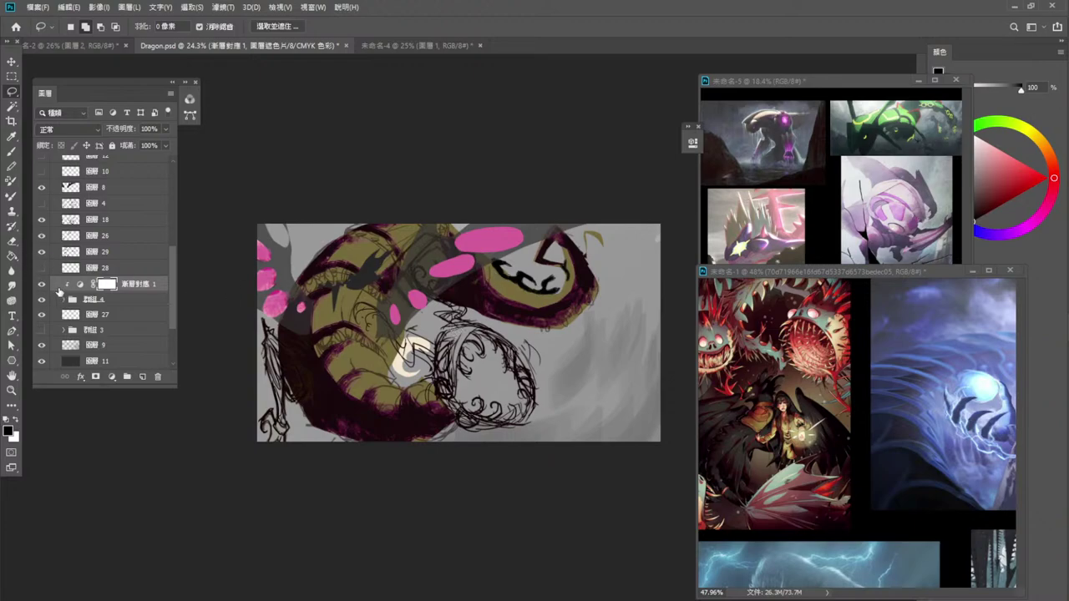
# Lower the opacity of group 4 to 30% and check layer 29 by switching its visibility.
pyautogui.click(126, 300)
pyautogui.click(166, 128)
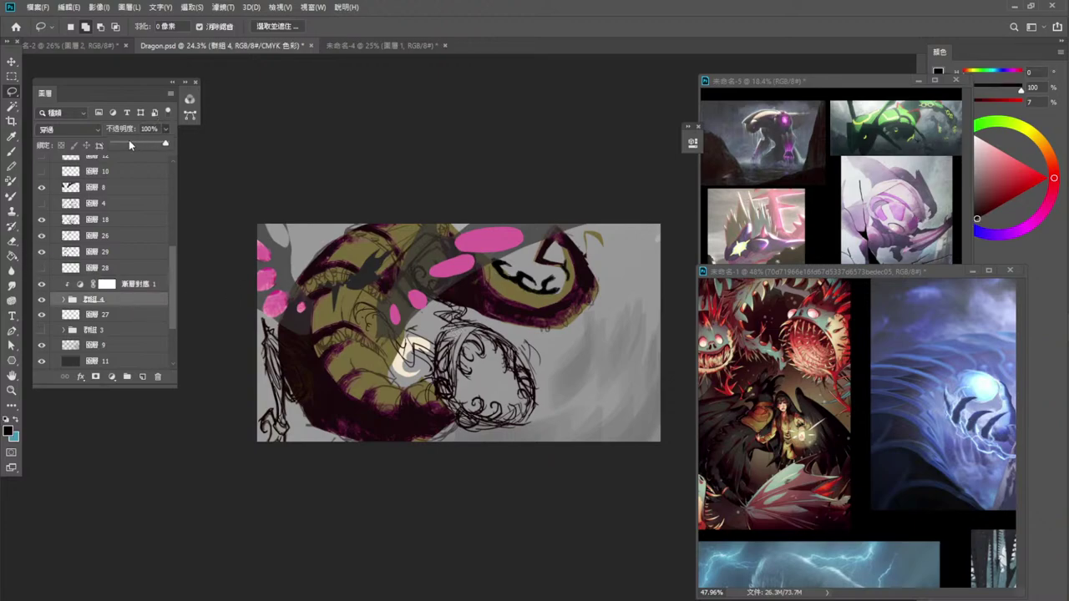
pyautogui.click(129, 144)
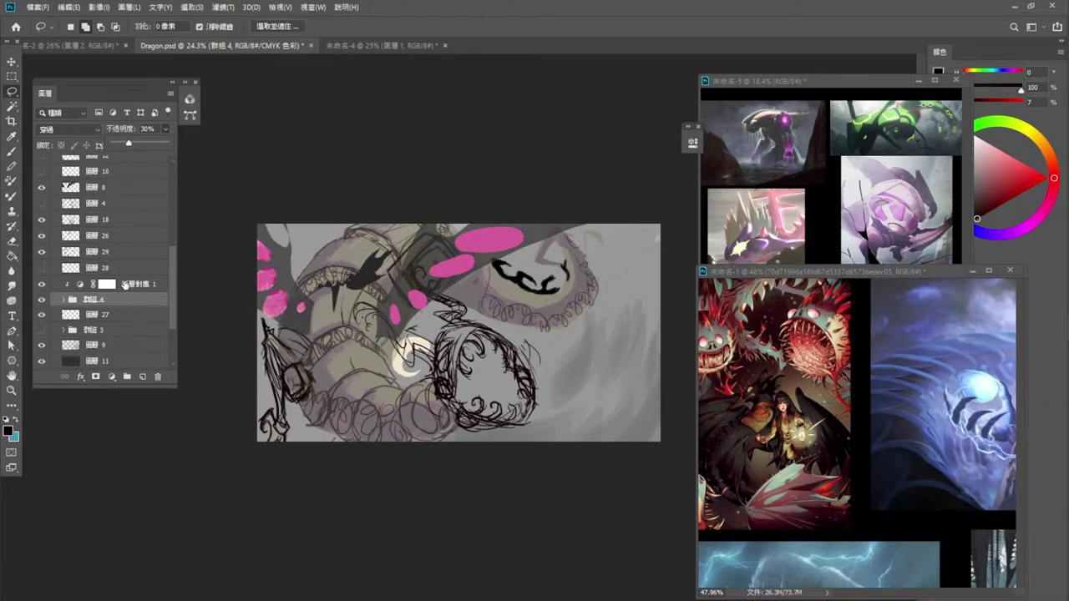
pyautogui.click(44, 253)
pyautogui.click(43, 253)
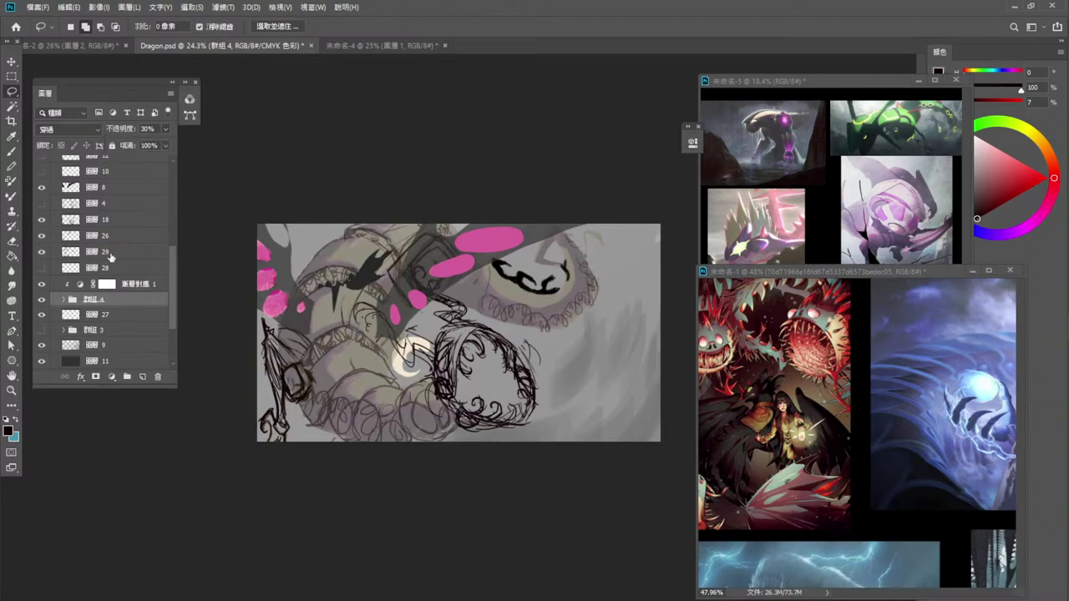
# Add a new layer above layer 28, leaving the foreground colour as it is.
pyautogui.click(119, 269)
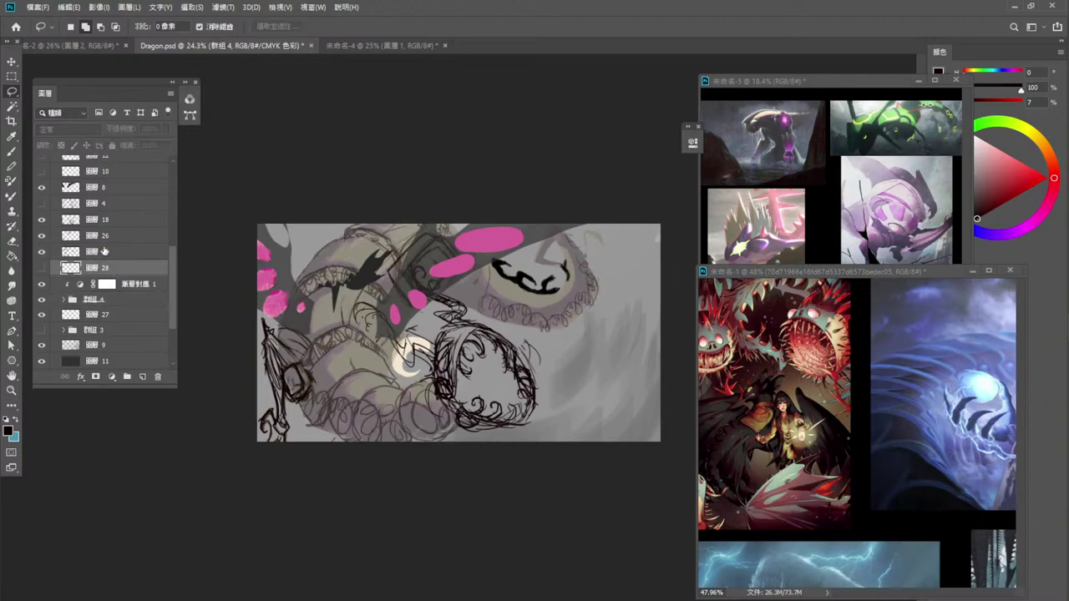
pyautogui.click(142, 376)
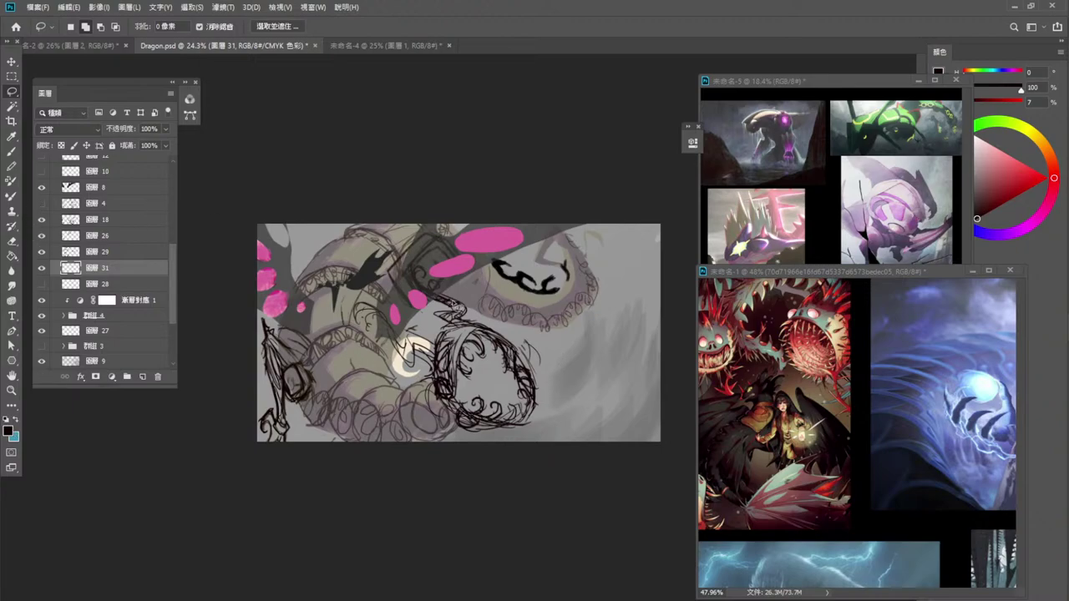
pyautogui.click(9, 430)
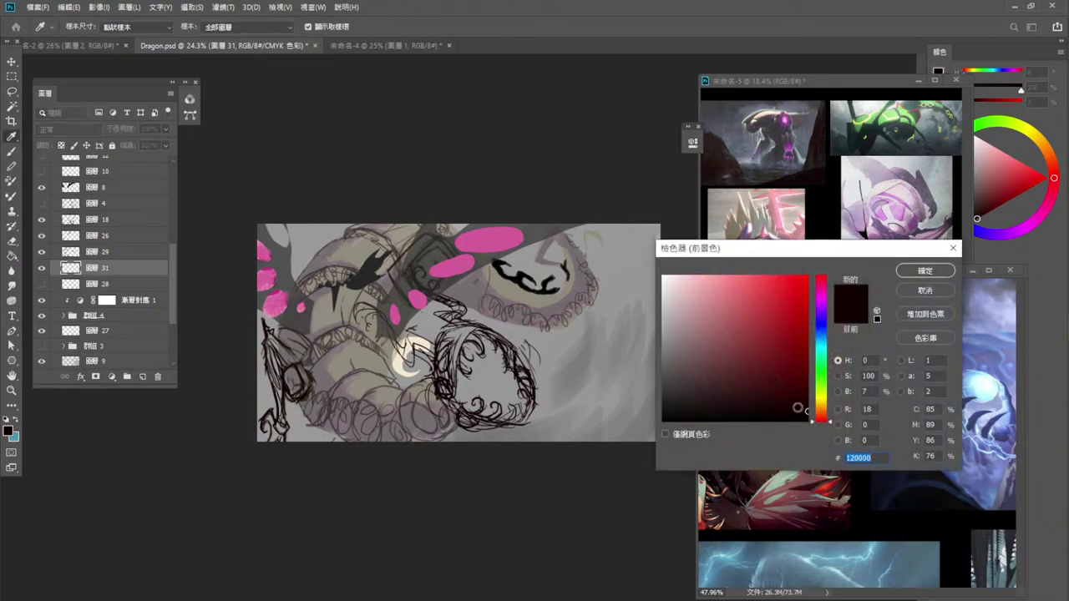
pyautogui.click(936, 290)
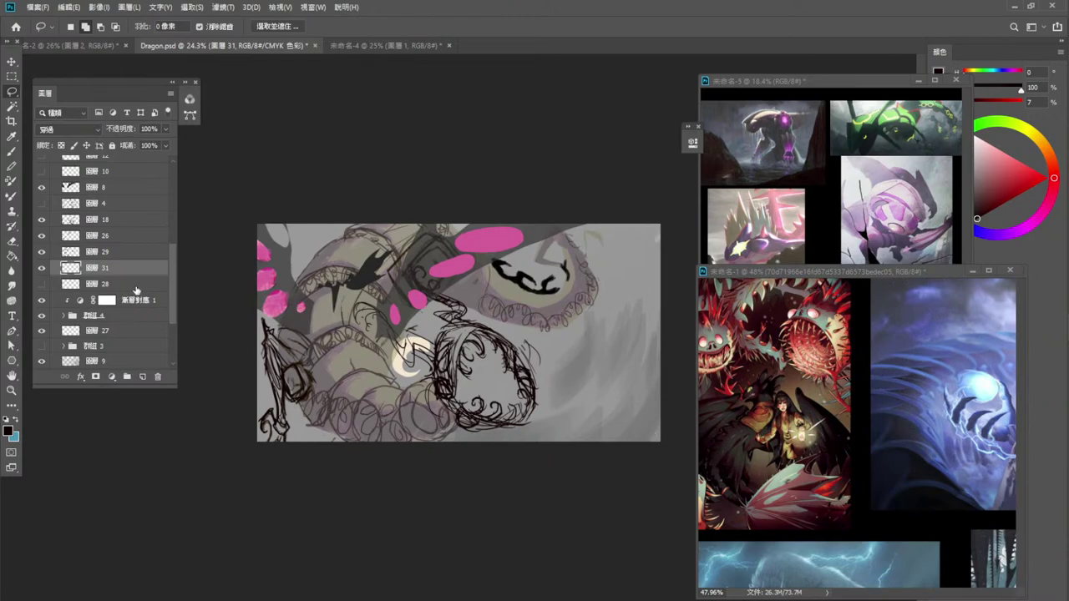
# Restore group 4 to 100% opacity and sample the dragon's dark body colour as the foreground colour.
pyautogui.click(140, 316)
pyautogui.click(166, 129)
pyautogui.moveTo(161, 149); pyautogui.dragTo(198, 143)
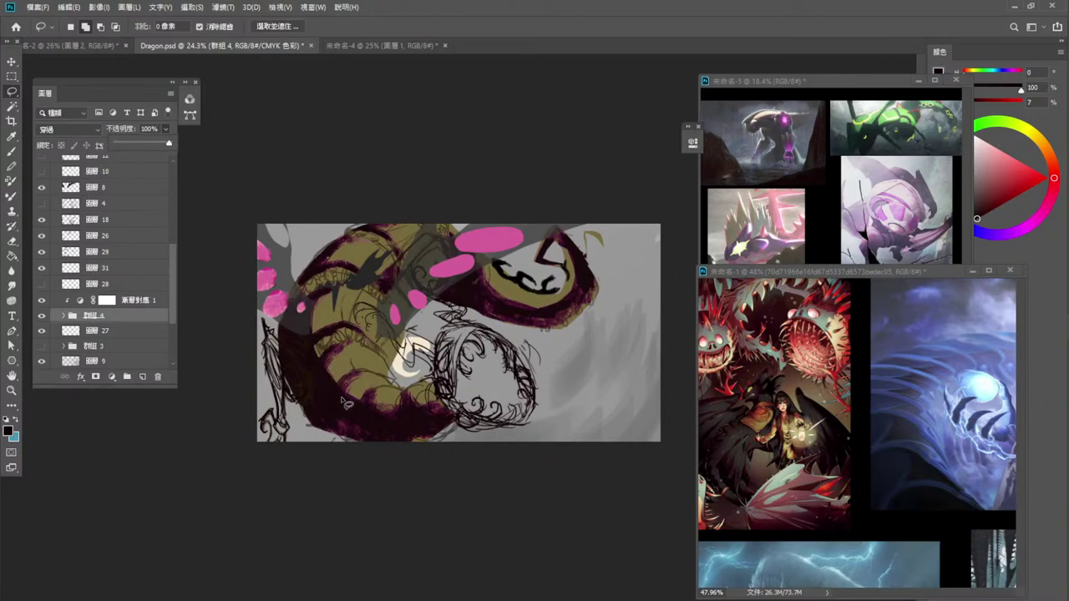
pyautogui.press('i')
pyautogui.click(299, 334)
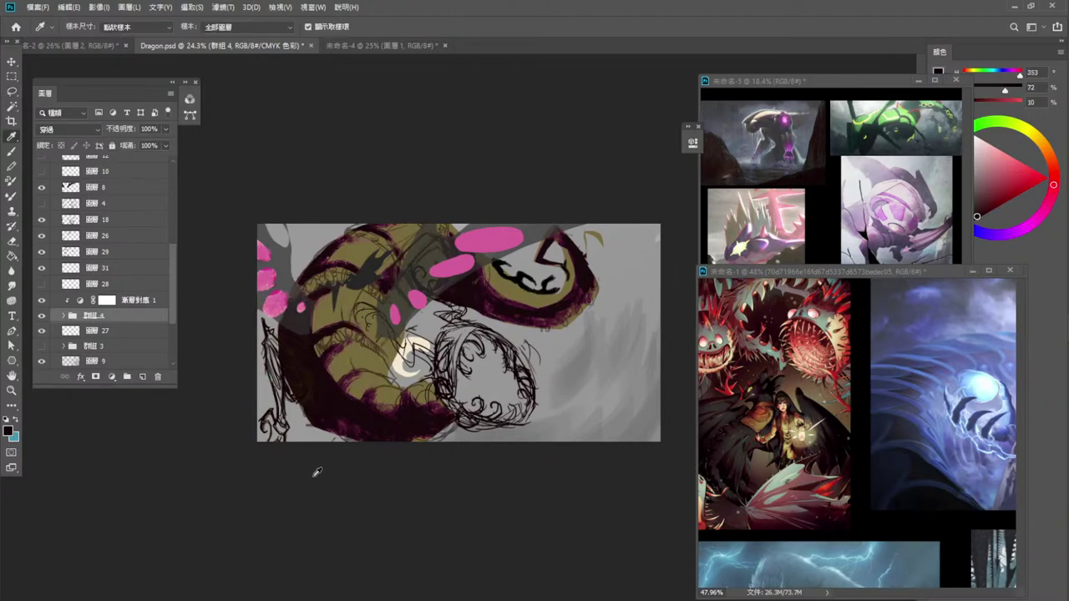
pyautogui.press('l')
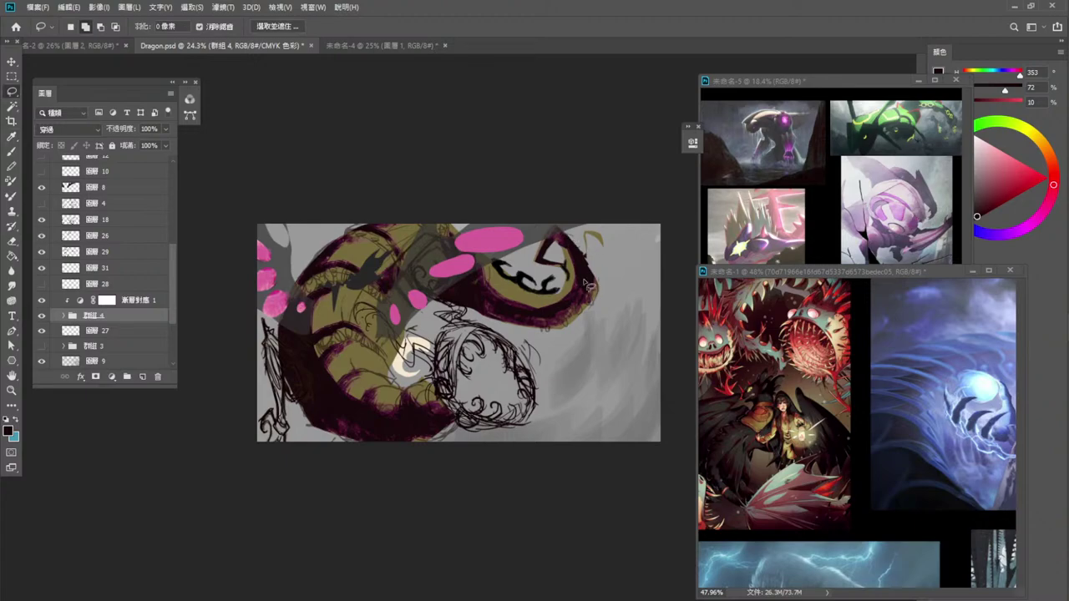
pyautogui.press('i')
pyautogui.click(561, 307)
pyautogui.press('l')
# Check the sketch without group 4, show the group again and set its opacity to 36%.
pyautogui.click(41, 317)
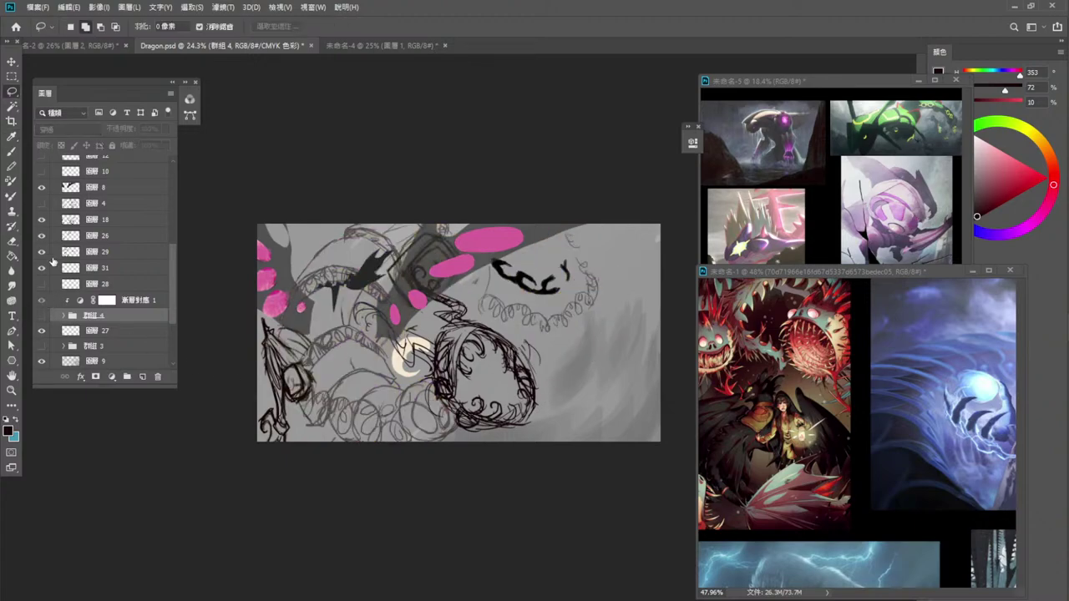
pyautogui.click(41, 317)
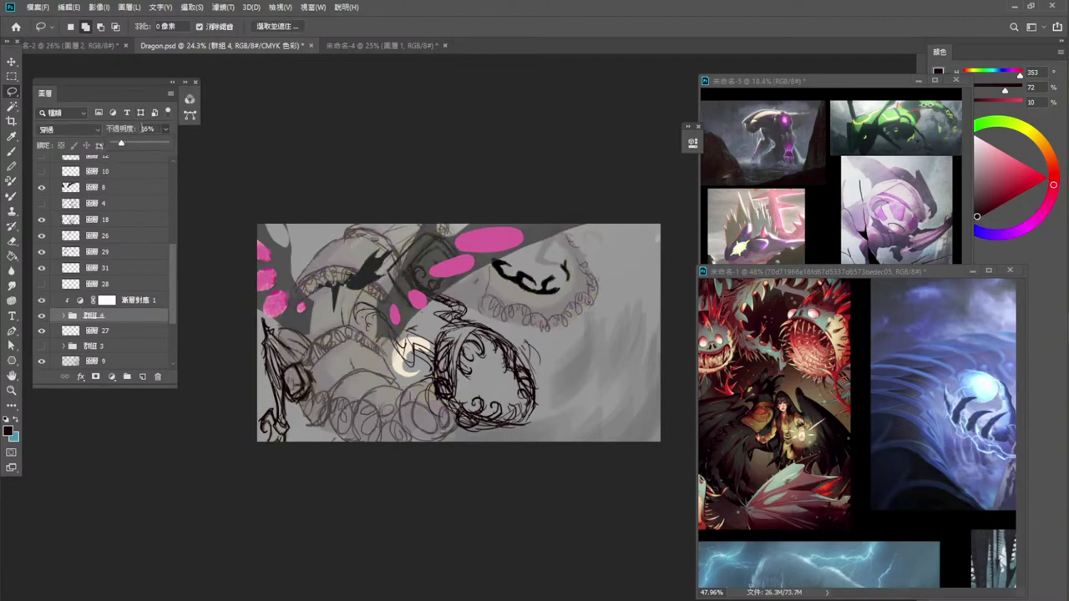
pyautogui.moveTo(121, 143); pyautogui.dragTo(131, 143)
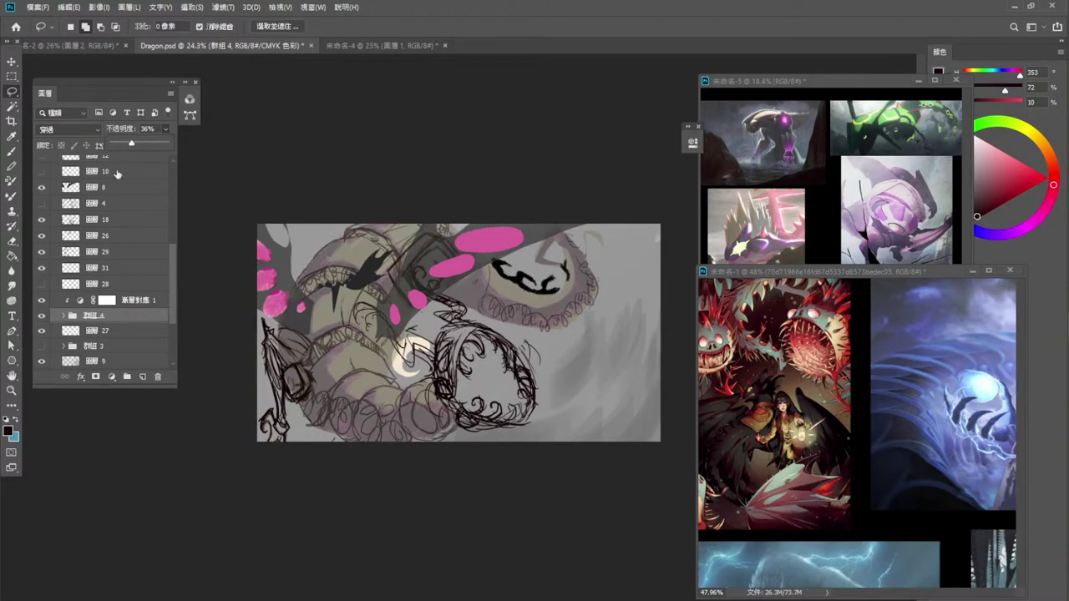
# Add a new layer above layer 27 and fill the triangular spike on the curled body section with the dark colour.
pyautogui.click(128, 331)
pyautogui.click(140, 375)
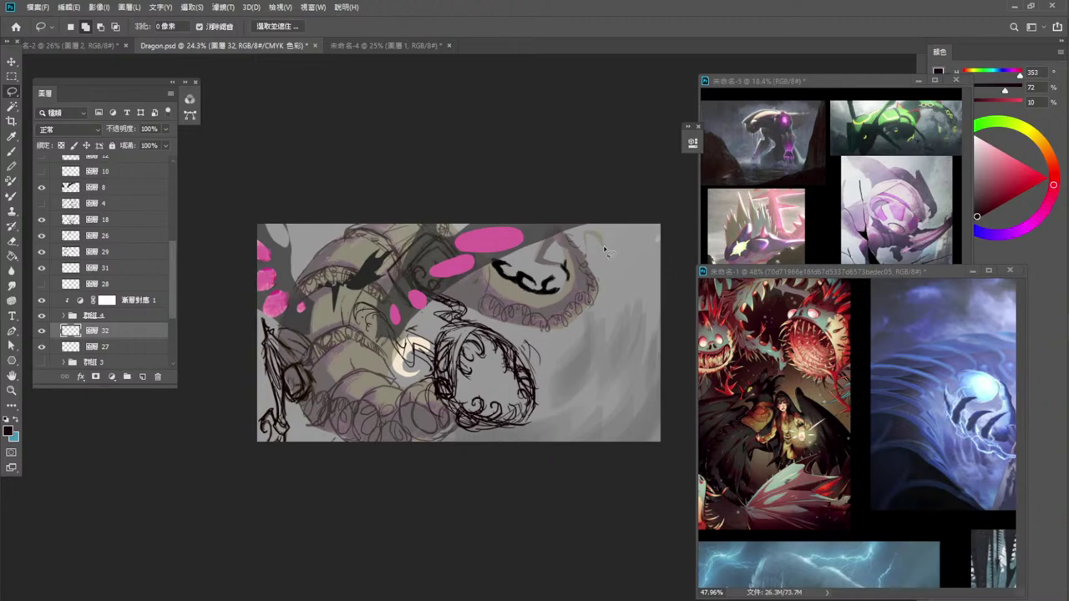
pyautogui.moveTo(602, 238)
pyautogui.mouseDown()
pyautogui.moveTo(589, 231)
pyautogui.moveTo(587, 259)
pyautogui.moveTo(573, 269)
pyautogui.moveTo(547, 266)
pyautogui.moveTo(544, 255)
pyautogui.moveTo(556, 243)
pyautogui.moveTo(585, 276)
pyautogui.moveTo(595, 266)
pyautogui.moveTo(551, 233)
pyautogui.moveTo(538, 262)
pyautogui.moveTo(575, 273)
pyautogui.moveTo(588, 267)
pyautogui.moveTo(590, 239)
pyautogui.moveTo(610, 249)
pyautogui.mouseUp()
pyautogui.hotkey('alt', 'BackSpace')
pyautogui.hotkey('ctrl', 'd')
# Outline the hooked spike beside the dark triangle with lasso selections and fill it with the same dark colour.
pyautogui.moveTo(635, 171); pyautogui.dragTo(673, 177)
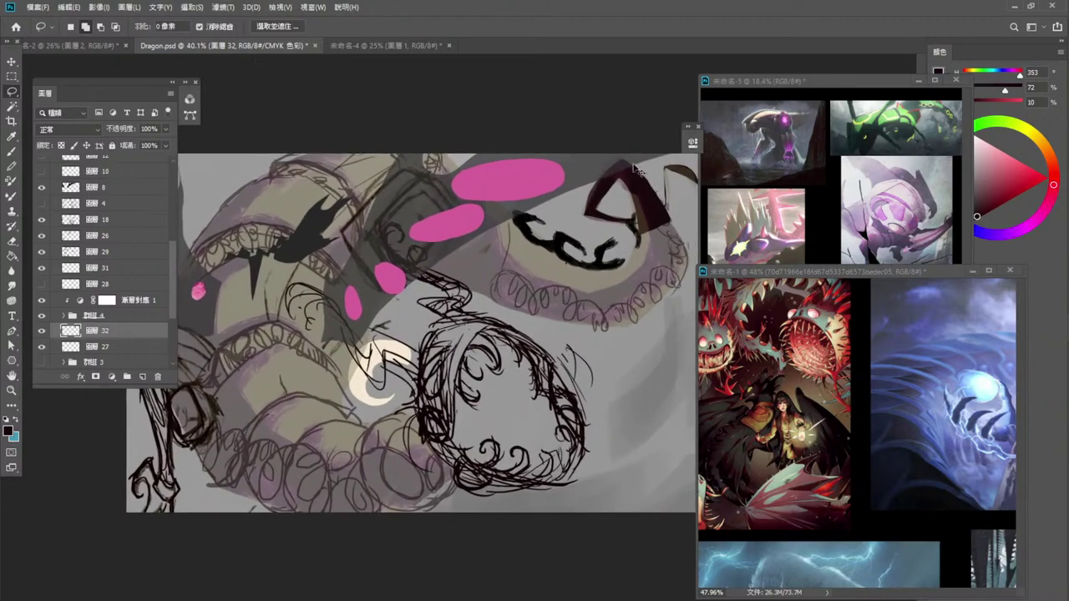
pyautogui.moveTo(613, 139); pyautogui.dragTo(590, 148)
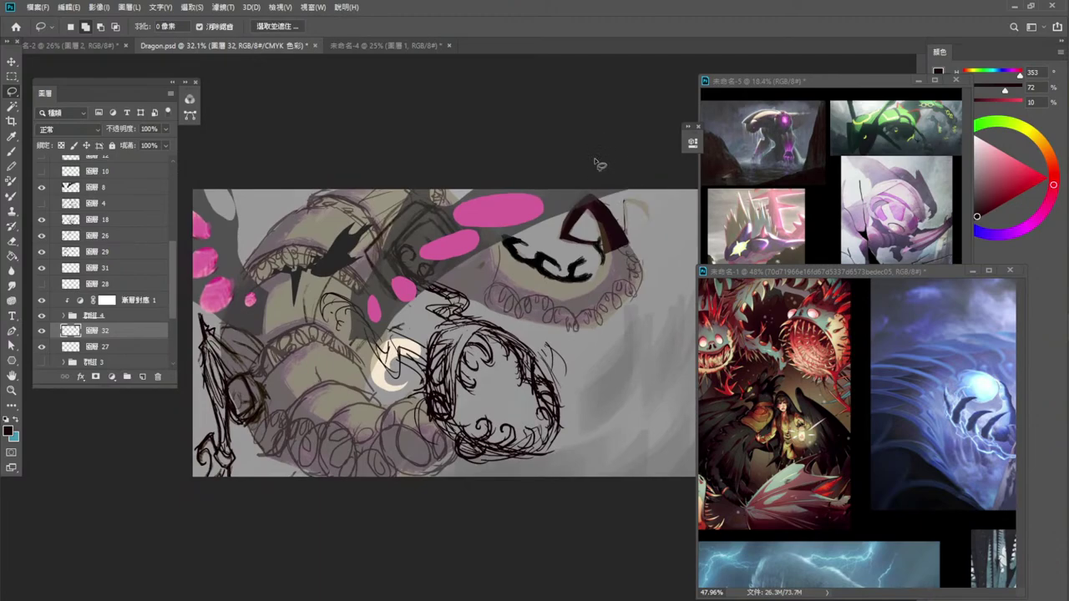
pyautogui.moveTo(626, 203)
pyautogui.mouseDown()
pyautogui.moveTo(629, 246)
pyautogui.moveTo(624, 205)
pyautogui.mouseUp()
pyautogui.hotkey('ctrl', 'd')
pyautogui.moveTo(635, 203)
pyautogui.mouseDown()
pyautogui.moveTo(647, 206)
pyautogui.moveTo(626, 215)
pyautogui.mouseUp()
pyautogui.hotkey('alt', 'BackSpace')
pyautogui.hotkey('ctrl', 'd')
pyautogui.moveTo(626, 202)
pyautogui.mouseDown()
pyautogui.moveTo(623, 221)
pyautogui.moveTo(627, 201)
pyautogui.mouseUp()
pyautogui.hotkey('alt', 'BackSpace')
pyautogui.hotkey('ctrl', 'd')
pyautogui.click(16, 62)
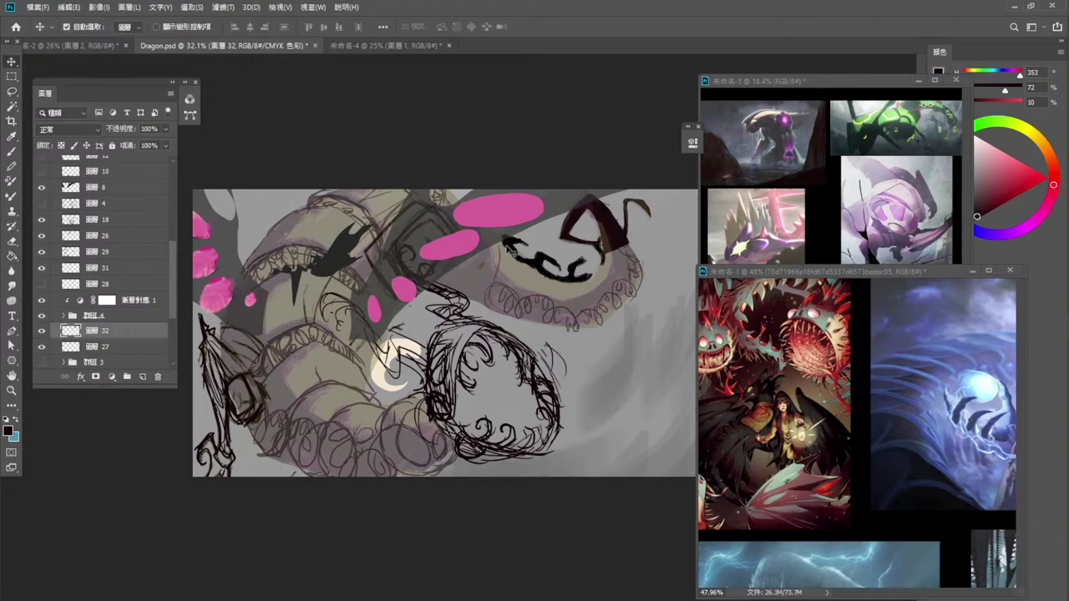
# Try lowering the opacity of the line-art layer 18 to 39%.
pyautogui.click(506, 248)
pyautogui.click(165, 129)
pyautogui.moveTo(167, 141); pyautogui.dragTo(136, 142)
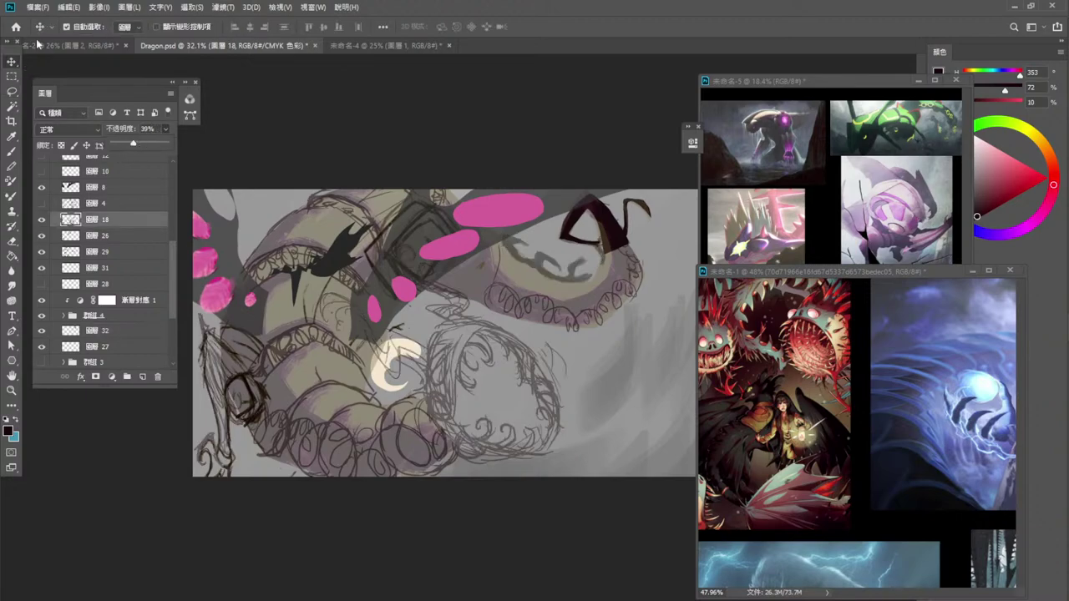
pyautogui.moveTo(135, 142); pyautogui.dragTo(183, 143)
# Lasso the black curled marks inside the tail's curve on layer 18 and move them onto their own new layer.
pyautogui.click(12, 91)
pyautogui.moveTo(542, 284)
pyautogui.mouseDown()
pyautogui.moveTo(519, 271)
pyautogui.moveTo(542, 243)
pyautogui.moveTo(596, 261)
pyautogui.moveTo(589, 294)
pyautogui.moveTo(505, 276)
pyautogui.mouseUp()
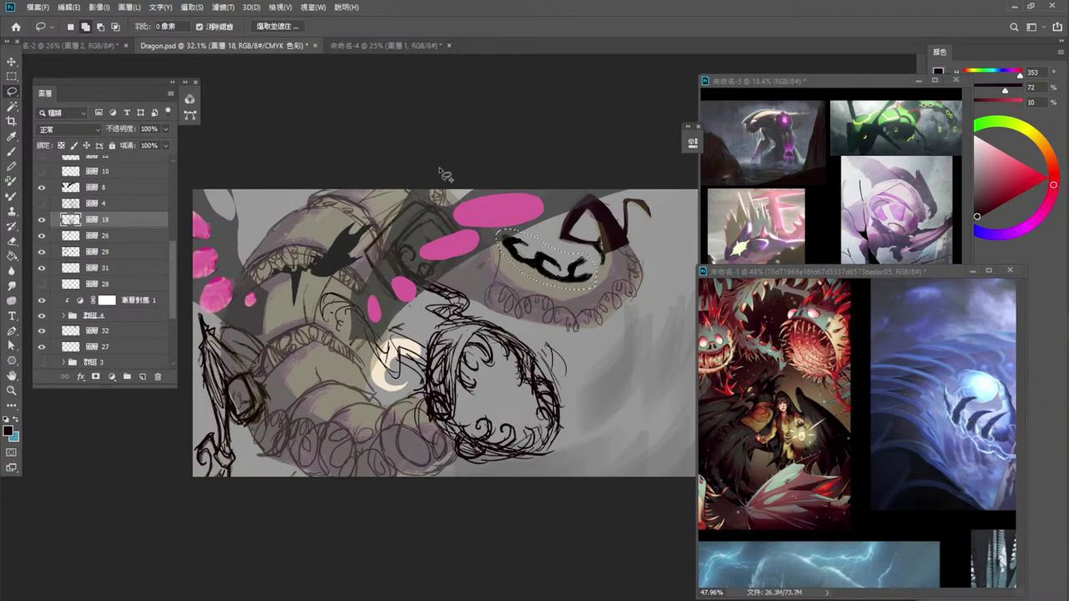
pyautogui.hotkey('ctrl', 'j')
pyautogui.hotkey('alt', '[')
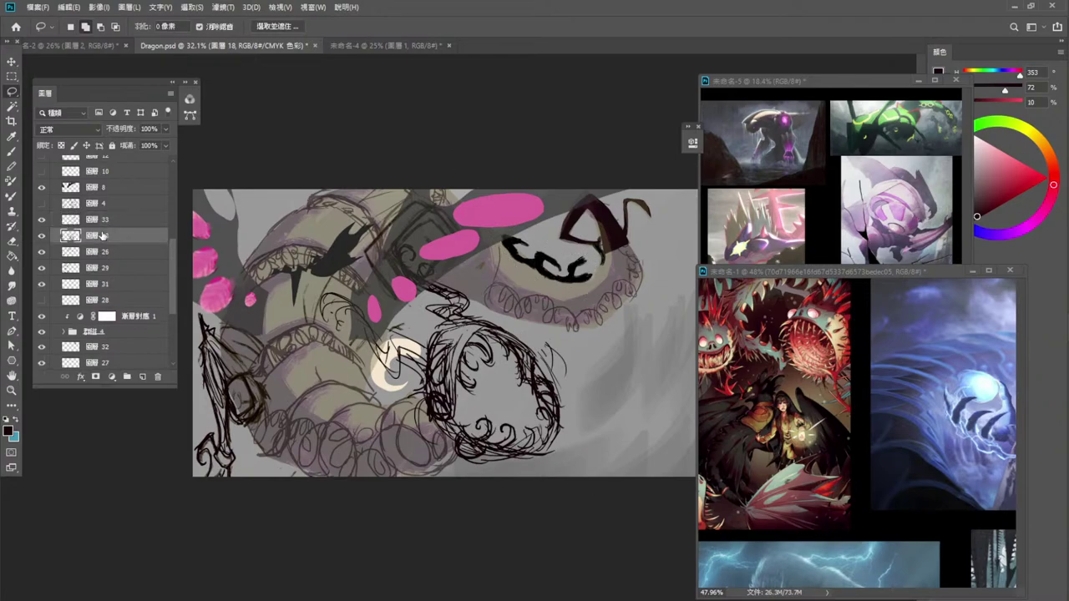
pyautogui.moveTo(491, 254)
pyautogui.mouseDown()
pyautogui.moveTo(540, 245)
pyautogui.moveTo(600, 263)
pyautogui.moveTo(586, 293)
pyautogui.moveTo(492, 259)
pyautogui.mouseUp()
pyautogui.hotkey('ctrl', 'x')
# Set layer 33's opacity to 35% and toggle its visibility to check the faded curled marks.
pyautogui.click(107, 220)
pyautogui.click(165, 129)
pyautogui.moveTo(166, 143); pyautogui.dragTo(131, 143)
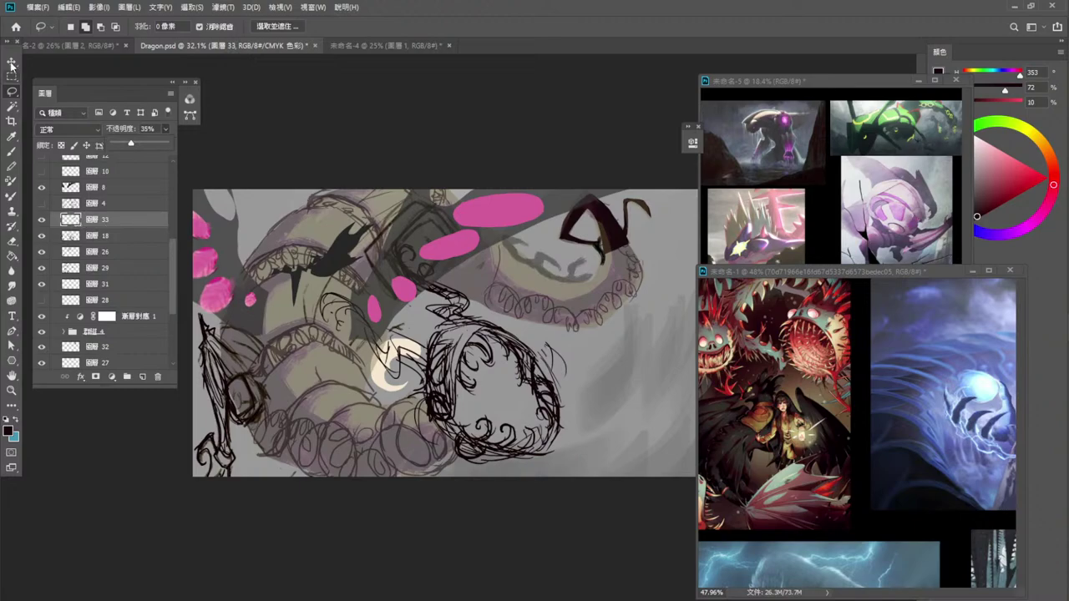
pyautogui.click(123, 346)
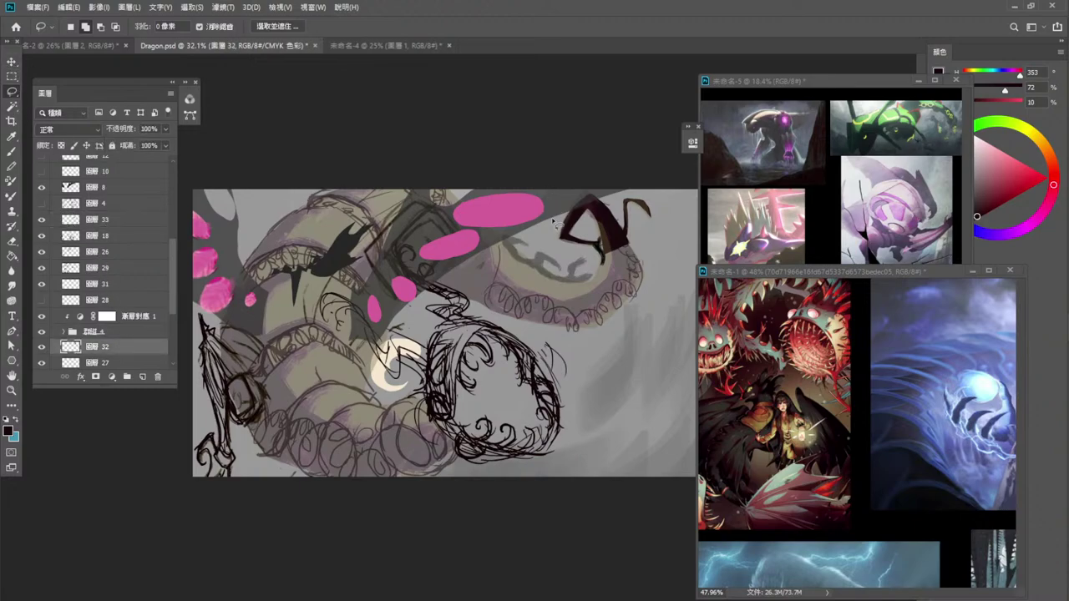
pyautogui.click(42, 219)
pyautogui.click(42, 219)
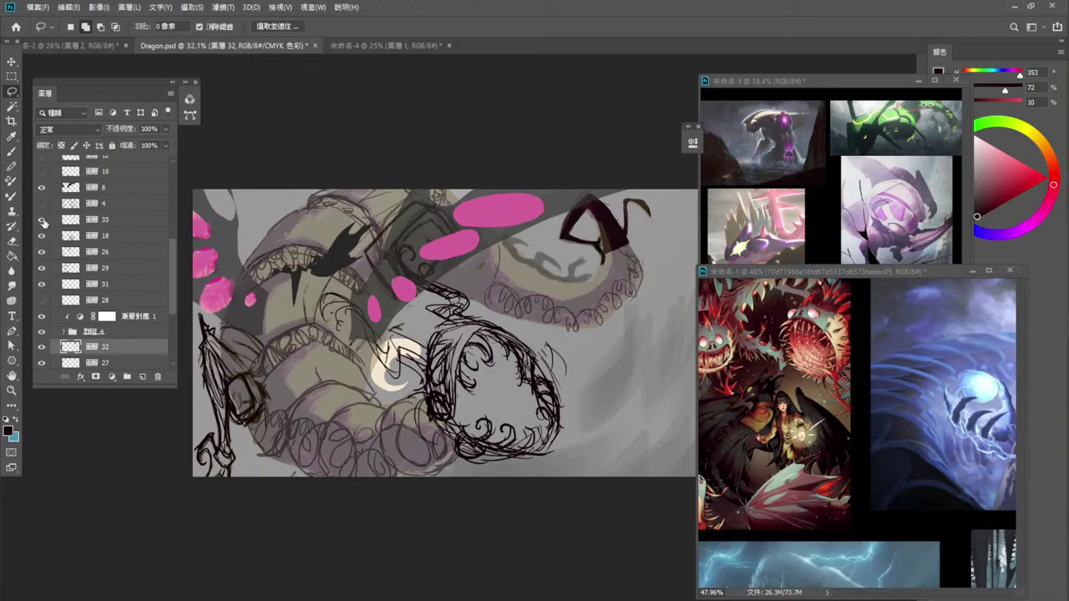
# Lasso the leftover black mark at the tail's inner curve on layer 18 and delete it.
pyautogui.click(117, 235)
pyautogui.moveTo(594, 260)
pyautogui.mouseDown()
pyautogui.moveTo(604, 234)
pyautogui.moveTo(616, 259)
pyautogui.moveTo(603, 269)
pyautogui.mouseUp()
pyautogui.press('Delete')
pyautogui.hotkey('ctrl', 'd')
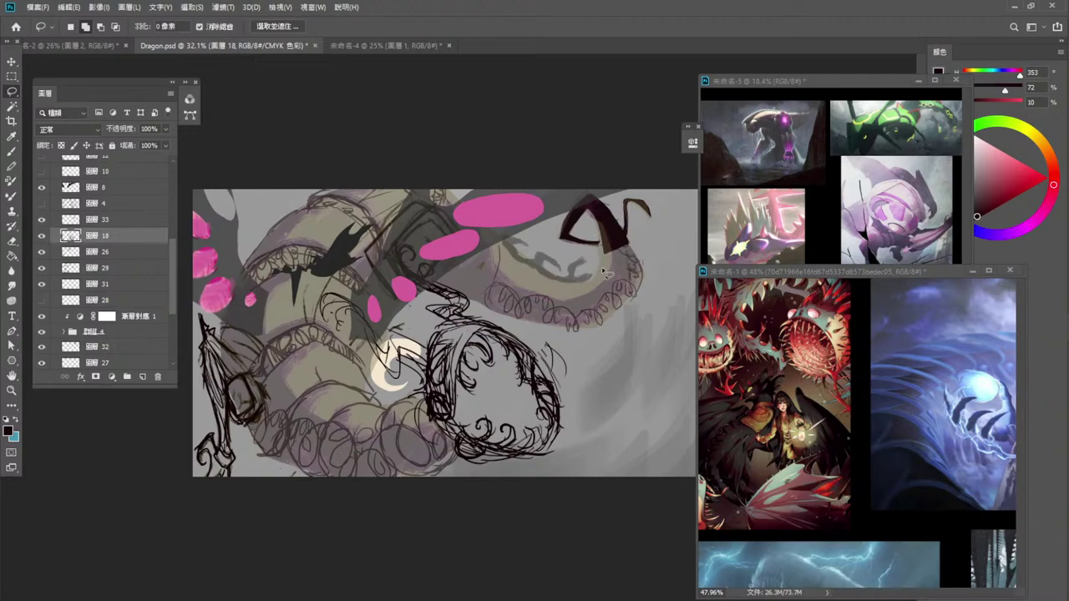
# On layer 32, lasso the whole dragon body, tail and large oval shape and fill them with the dark foreground colour.
pyautogui.click(127, 345)
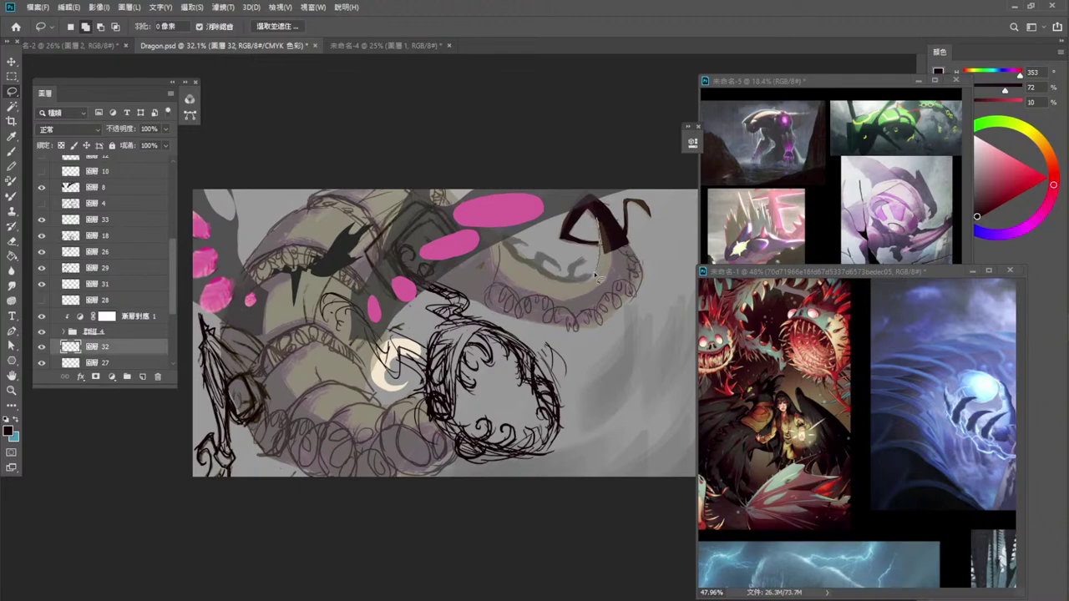
pyautogui.moveTo(582, 284)
pyautogui.mouseDown()
pyautogui.moveTo(513, 255)
pyautogui.moveTo(453, 197)
pyautogui.moveTo(406, 180)
pyautogui.moveTo(311, 193)
pyautogui.moveTo(313, 205)
pyautogui.moveTo(284, 218)
pyautogui.moveTo(238, 273)
pyautogui.moveTo(221, 335)
pyautogui.moveTo(228, 393)
pyautogui.moveTo(275, 459)
pyautogui.mouseUp()
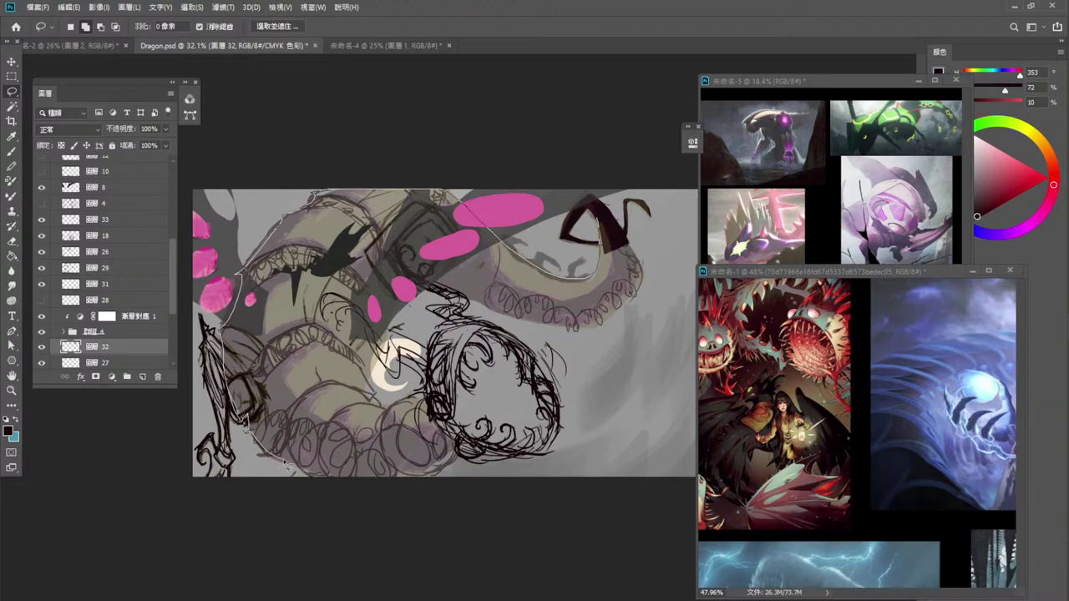
pyautogui.moveTo(285, 461)
pyautogui.mouseDown()
pyautogui.moveTo(361, 485)
pyautogui.moveTo(399, 470)
pyautogui.moveTo(427, 478)
pyautogui.moveTo(470, 459)
pyautogui.moveTo(542, 464)
pyautogui.moveTo(560, 440)
pyautogui.moveTo(563, 407)
pyautogui.moveTo(546, 356)
pyautogui.moveTo(527, 360)
pyautogui.moveTo(496, 326)
pyautogui.moveTo(469, 323)
pyautogui.moveTo(410, 356)
pyautogui.moveTo(421, 396)
pyautogui.moveTo(370, 406)
pyautogui.mouseUp()
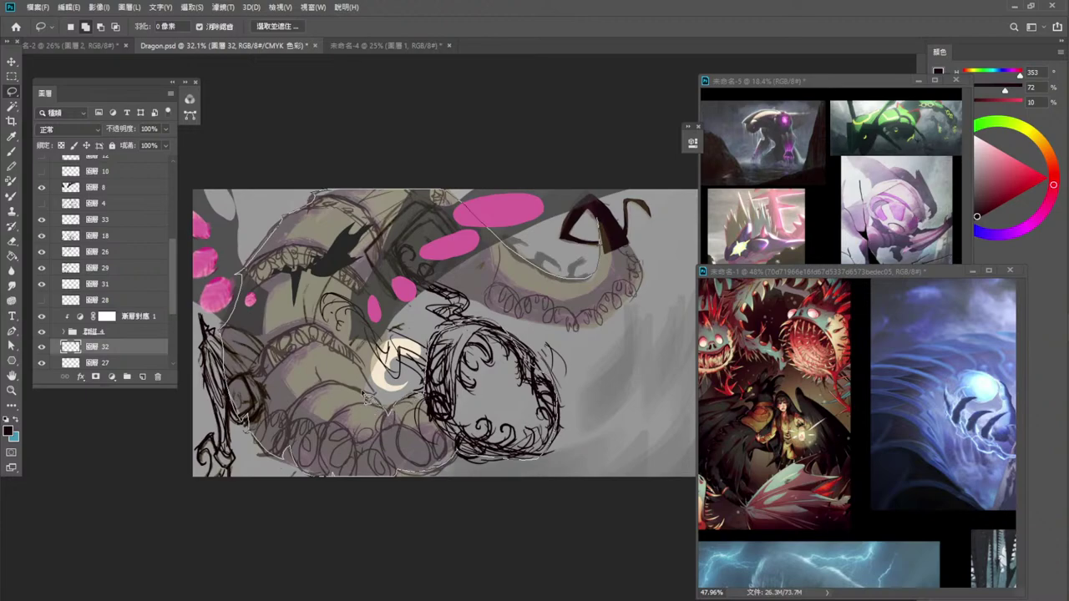
pyautogui.moveTo(367, 386)
pyautogui.mouseDown()
pyautogui.moveTo(403, 268)
pyautogui.moveTo(505, 318)
pyautogui.moveTo(570, 329)
pyautogui.moveTo(614, 314)
pyautogui.moveTo(629, 261)
pyautogui.moveTo(598, 215)
pyautogui.mouseUp()
pyautogui.hotkey('alt', 'BackSpace')
pyautogui.hotkey('ctrl', 'd')
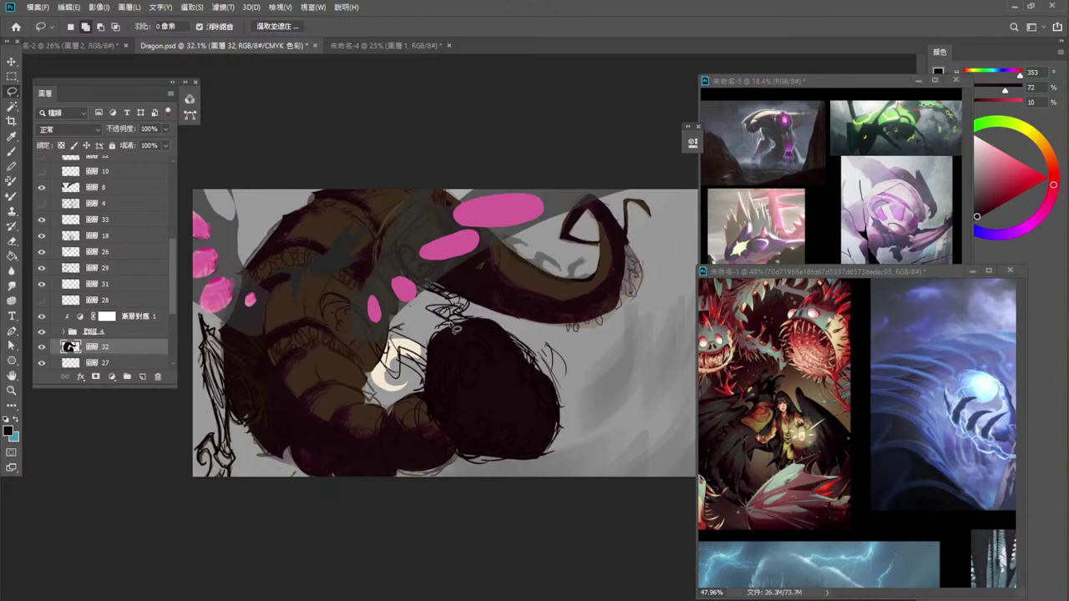
# Try filling the gaps along the tail's outer edge and base with the dark colour on layer 18.
pyautogui.moveTo(451, 324); pyautogui.dragTo(523, 343)
pyautogui.keyDown('ctrl'); pyautogui.click(451, 315); pyautogui.keyUp('ctrl')
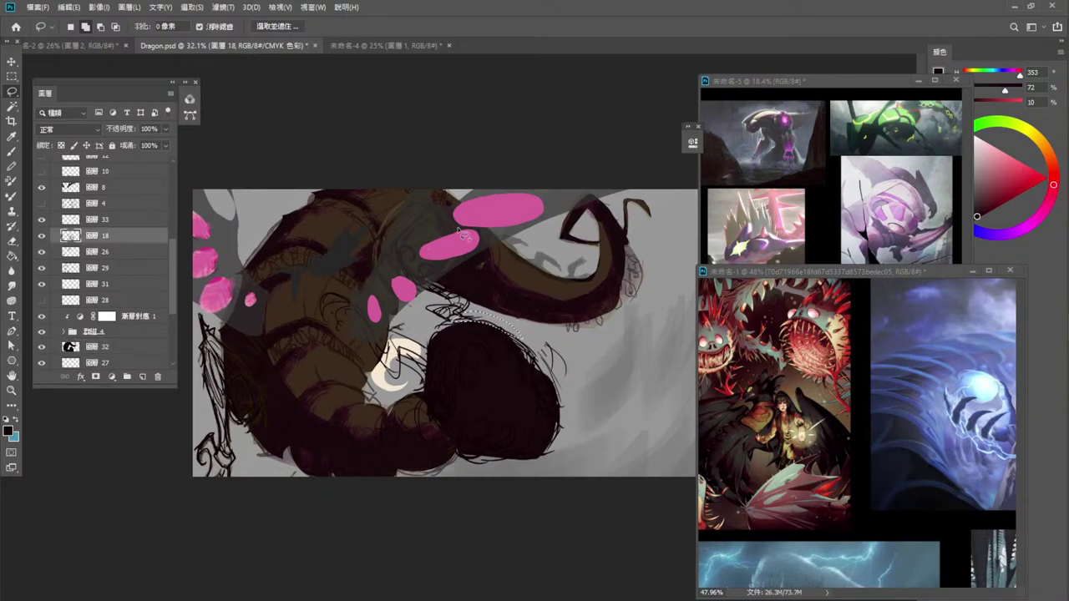
pyautogui.hotkey('ctrl', 'd')
pyautogui.moveTo(527, 327)
pyautogui.mouseDown()
pyautogui.moveTo(487, 305)
pyautogui.moveTo(601, 295)
pyautogui.moveTo(616, 270)
pyautogui.moveTo(616, 222)
pyautogui.mouseUp()
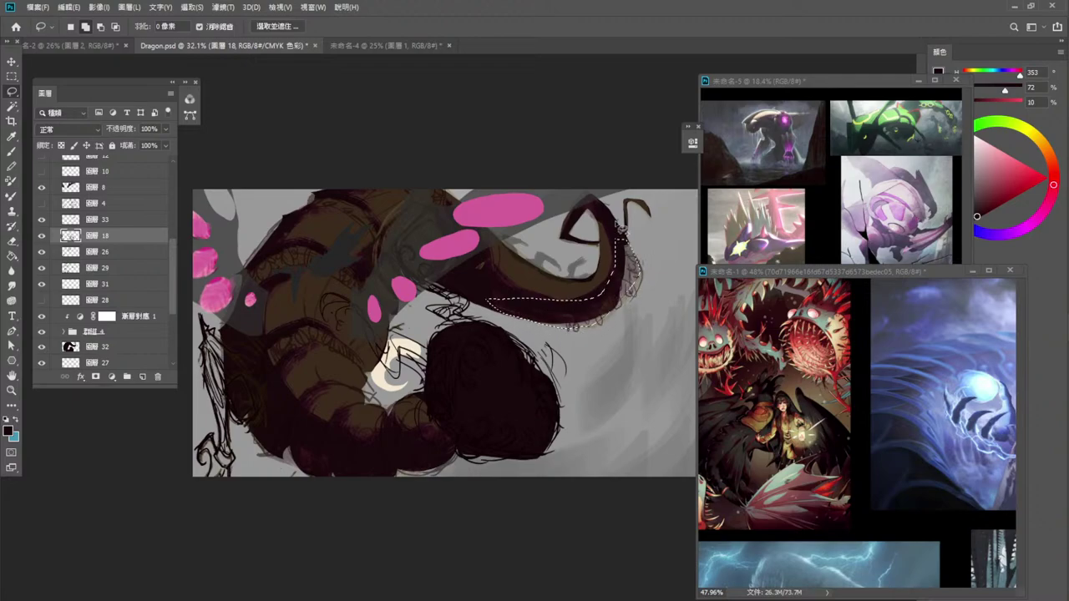
pyautogui.hotkey('alt', 'Delete')
pyautogui.hotkey('ctrl', 'd')
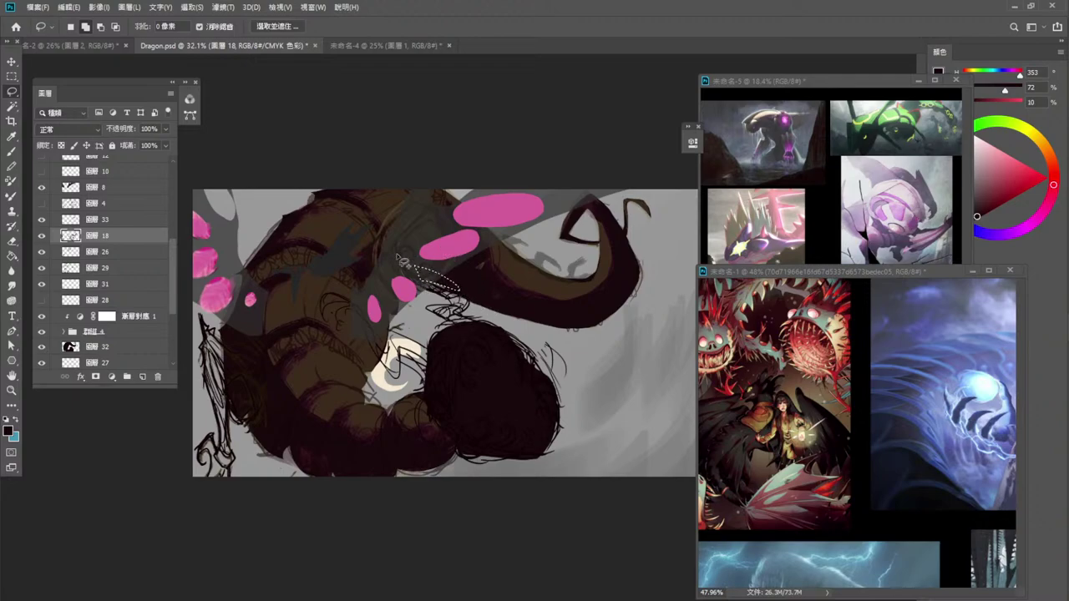
pyautogui.press('alt')
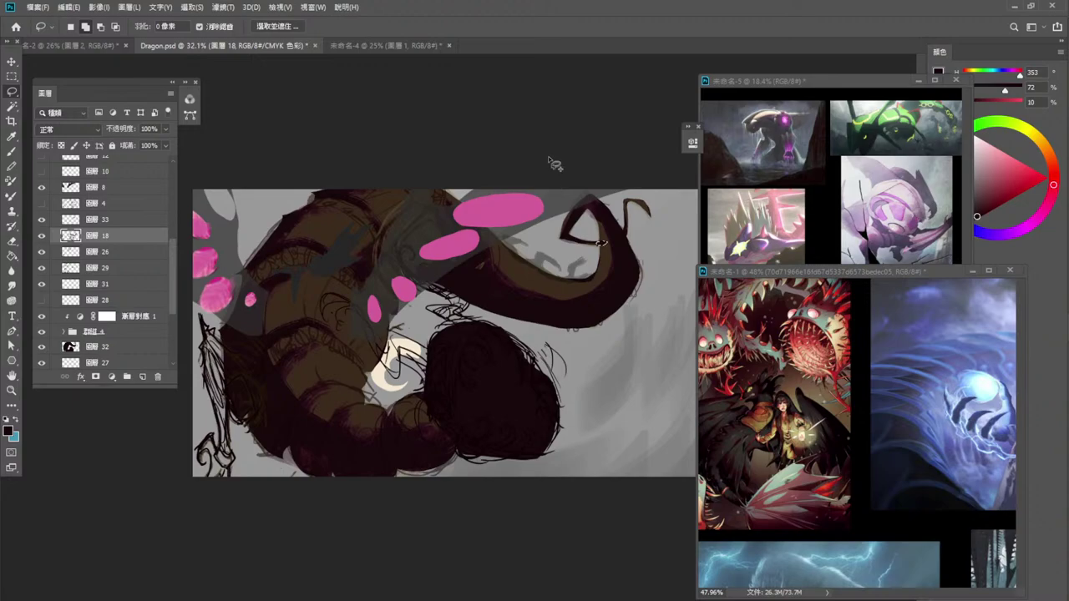
pyautogui.hotkey('ctrl', 'd')
# Toggle layer 18's visibility to check which layer holds the new tail fills.
pyautogui.click(42, 236)
pyautogui.click(41, 236)
pyautogui.click(41, 236)
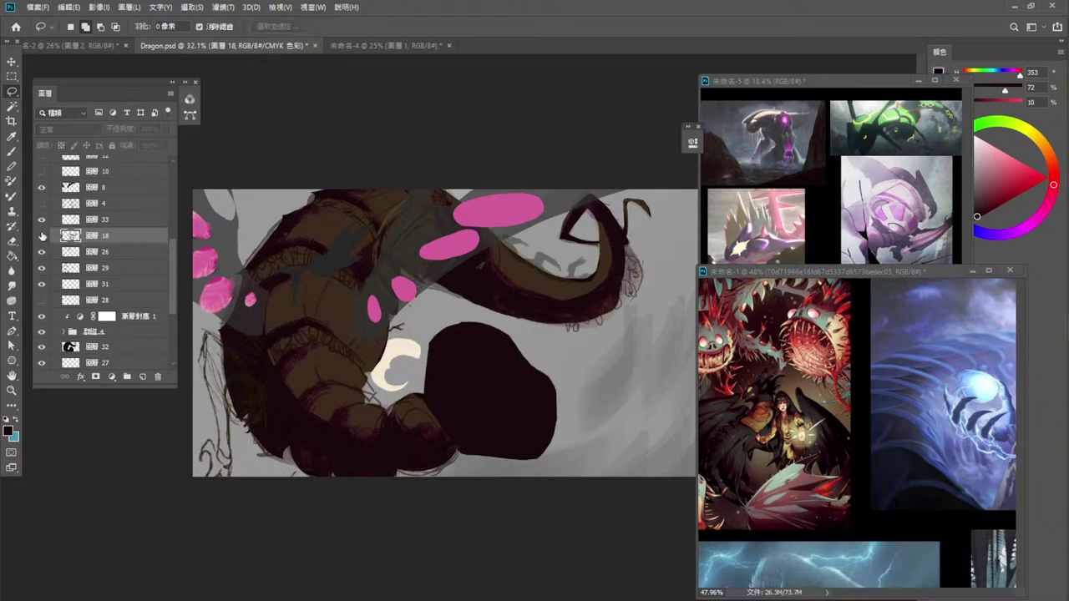
pyautogui.click(42, 236)
# Undo the tail fills made on layer 18 and compare the artwork with that layer hidden and shown.
pyautogui.hotkey('ctrl', 'z')
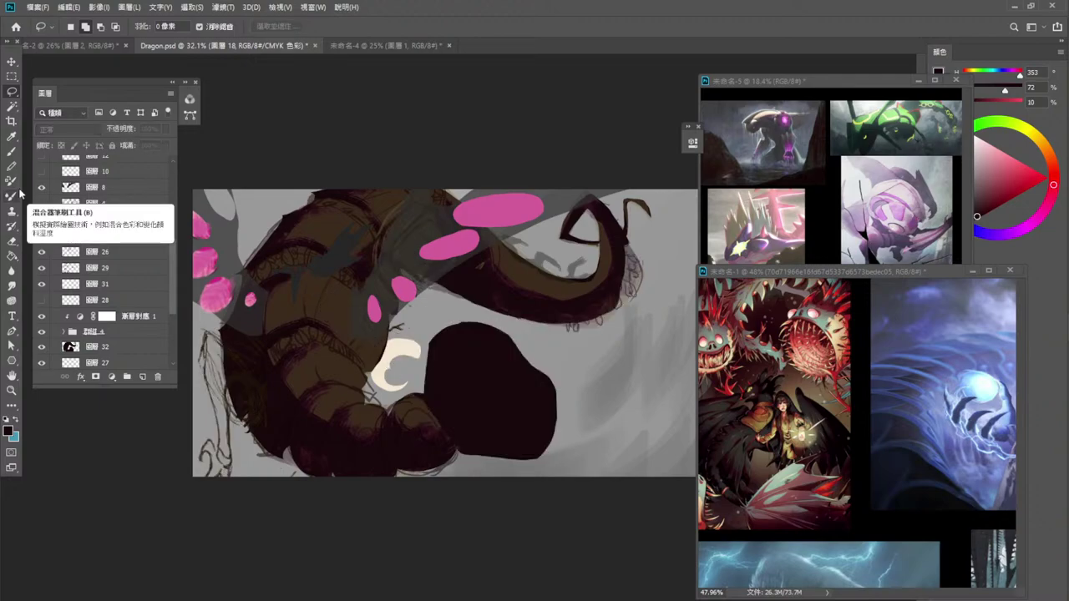
pyautogui.hotkey('ctrl', 'z')
pyautogui.hotkey('ctrl', 'z')
pyautogui.hotkey('ctrl', 'z')
pyautogui.hotkey('ctrl', 'z')
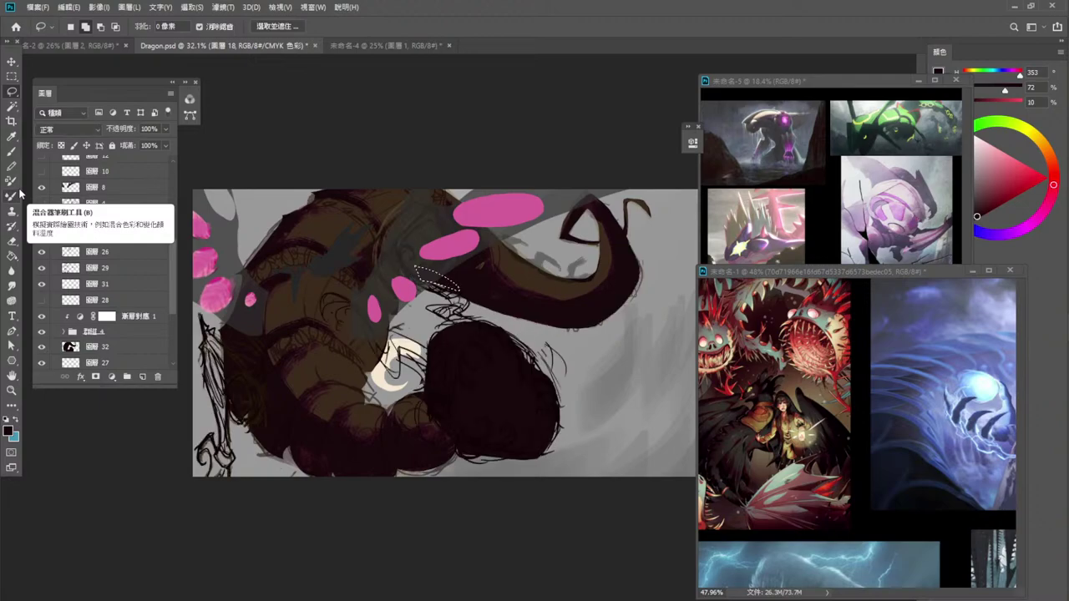
pyautogui.hotkey('ctrl', 'z')
pyautogui.hotkey('ctrl', 'z')
pyautogui.hotkey('ctrl', 'z')
pyautogui.hotkey('ctrl', 'z')
pyautogui.hotkey('ctrl', 'z')
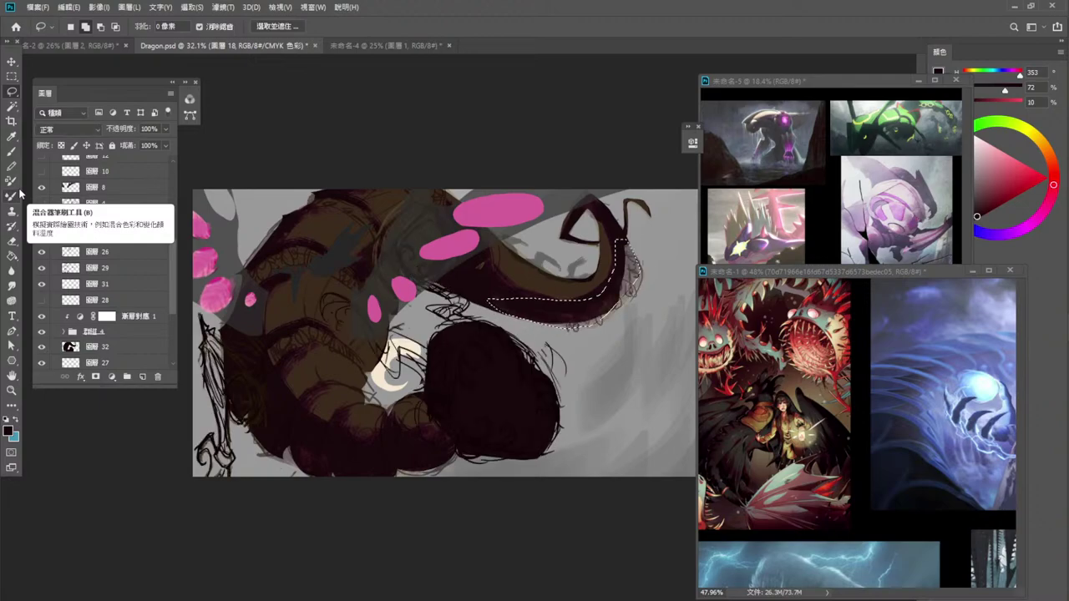
pyautogui.hotkey('ctrl', 'z')
pyautogui.click(43, 236)
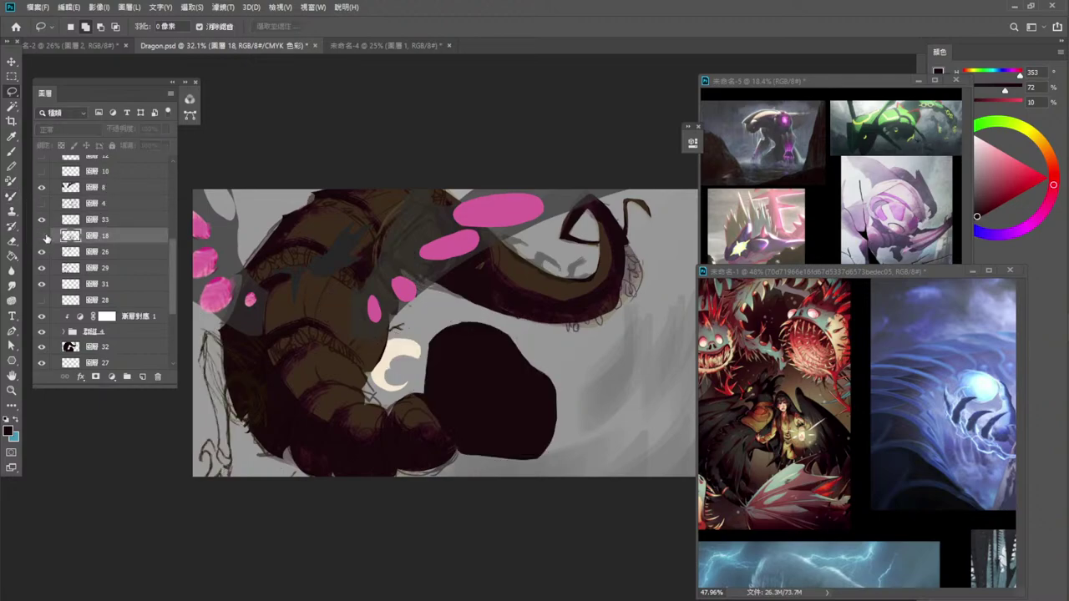
pyautogui.click(43, 237)
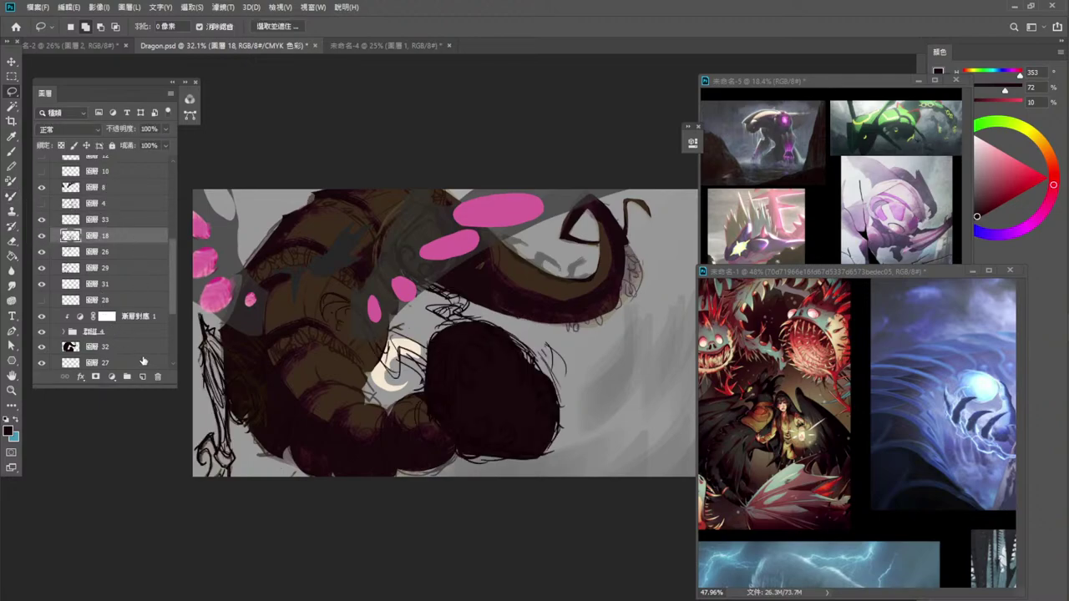
# On layer 32, lasso the unfilled outer edge of the tail curve and fill it with the dark foreground colour.
pyautogui.scroll(-3, 134, 262)
pyautogui.click(114, 307)
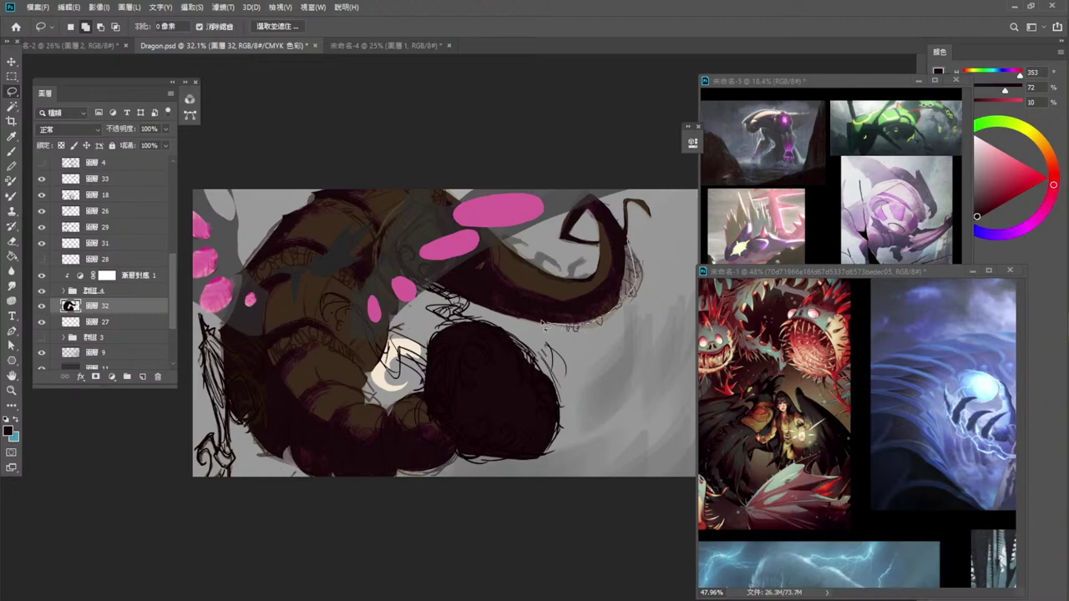
pyautogui.moveTo(539, 319)
pyautogui.mouseDown()
pyautogui.moveTo(573, 315)
pyautogui.moveTo(618, 268)
pyautogui.moveTo(621, 226)
pyautogui.mouseUp()
pyautogui.hotkey('alt', 'BackSpace')
pyautogui.hotkey('ctrl', 'd')
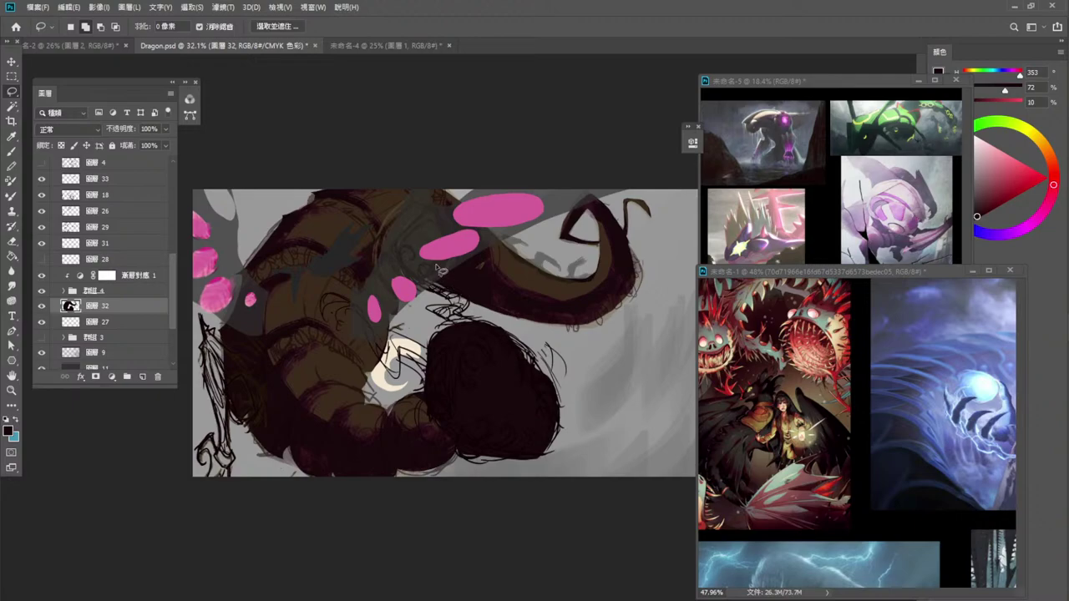
# Fill the remaining gaps at the tail's base and along its underside with the dark colour on layer 32.
pyautogui.moveTo(461, 294); pyautogui.dragTo(412, 267)
pyautogui.hotkey('alt', 'BackSpace')
pyautogui.hotkey('ctrl', 'd')
pyautogui.moveTo(523, 326)
pyautogui.mouseDown()
pyautogui.moveTo(596, 319)
pyautogui.moveTo(451, 266)
pyautogui.mouseUp()
pyautogui.hotkey('alt', 'Delete')
pyautogui.hotkey('ctrl', 'd')
# Raise the opacity of group 4 and select layer 25 inside it.
pyautogui.click(126, 290)
pyautogui.click(165, 129)
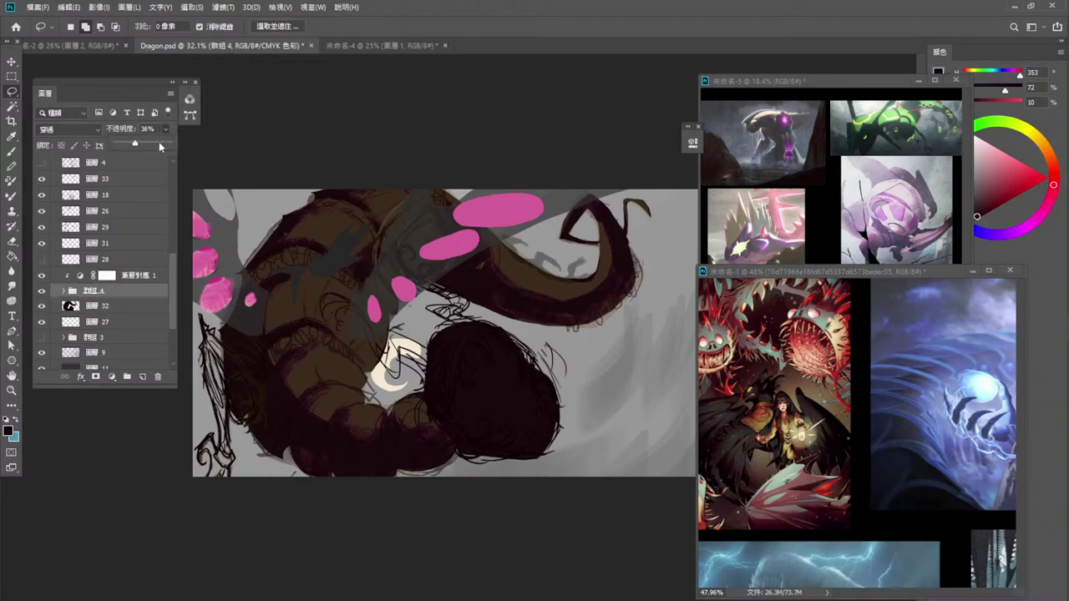
pyautogui.click(65, 291)
pyautogui.click(121, 328)
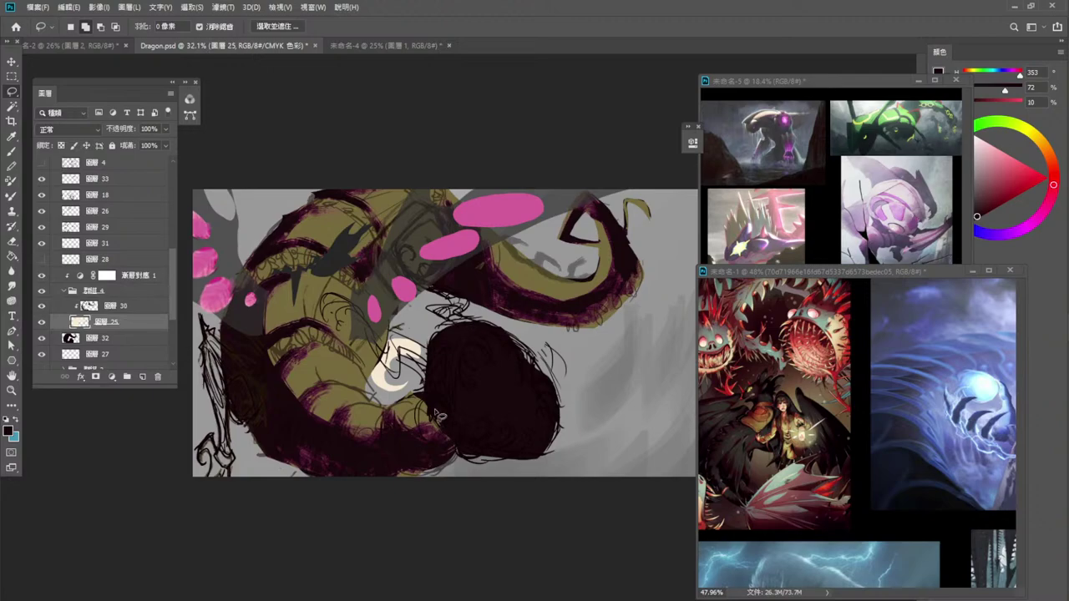
# Sample the belly's olive colour, lasso the large oval shape on layer 25 and try filling it.
pyautogui.press('i')
pyautogui.click(338, 369)
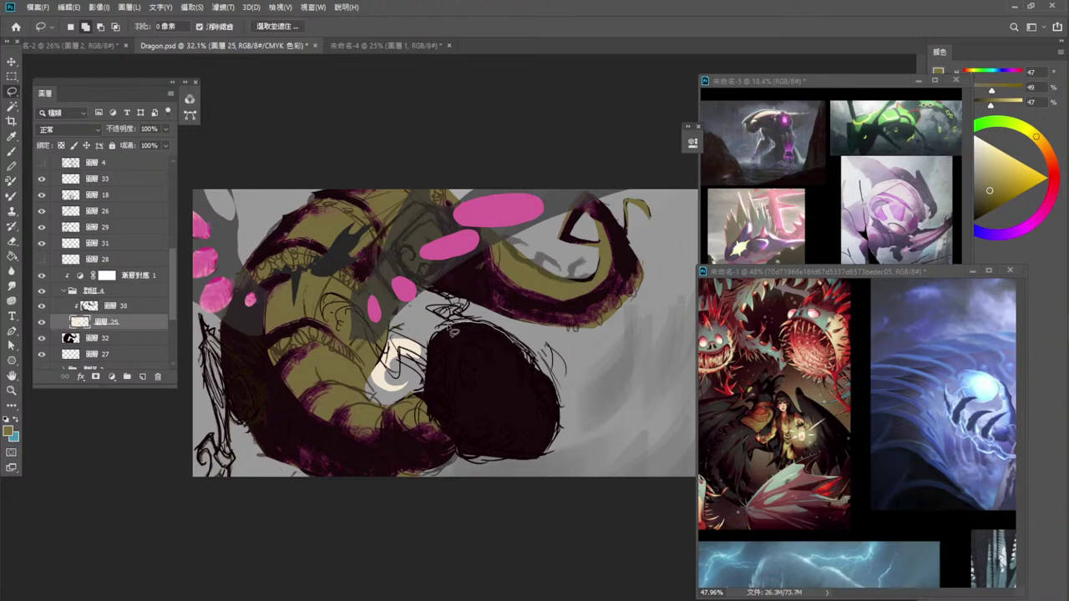
pyautogui.moveTo(429, 375)
pyautogui.mouseDown()
pyautogui.moveTo(415, 397)
pyautogui.moveTo(461, 453)
pyautogui.moveTo(543, 461)
pyautogui.moveTo(561, 399)
pyautogui.moveTo(513, 347)
pyautogui.moveTo(471, 324)
pyautogui.mouseUp()
pyautogui.hotkey('alt', 'Delete')
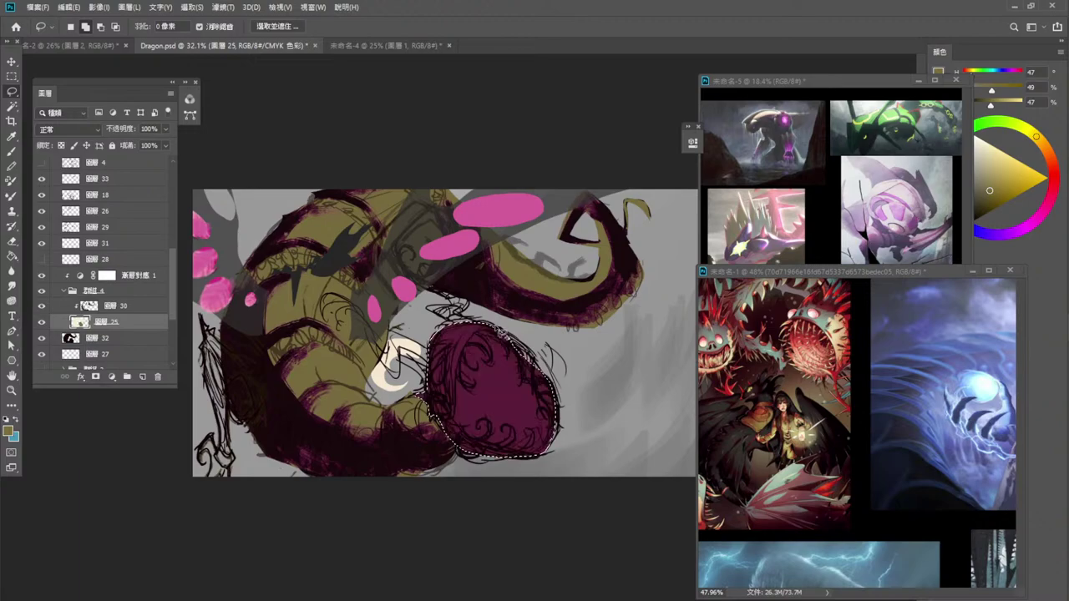
pyautogui.hotkey('ctrl', 'z')
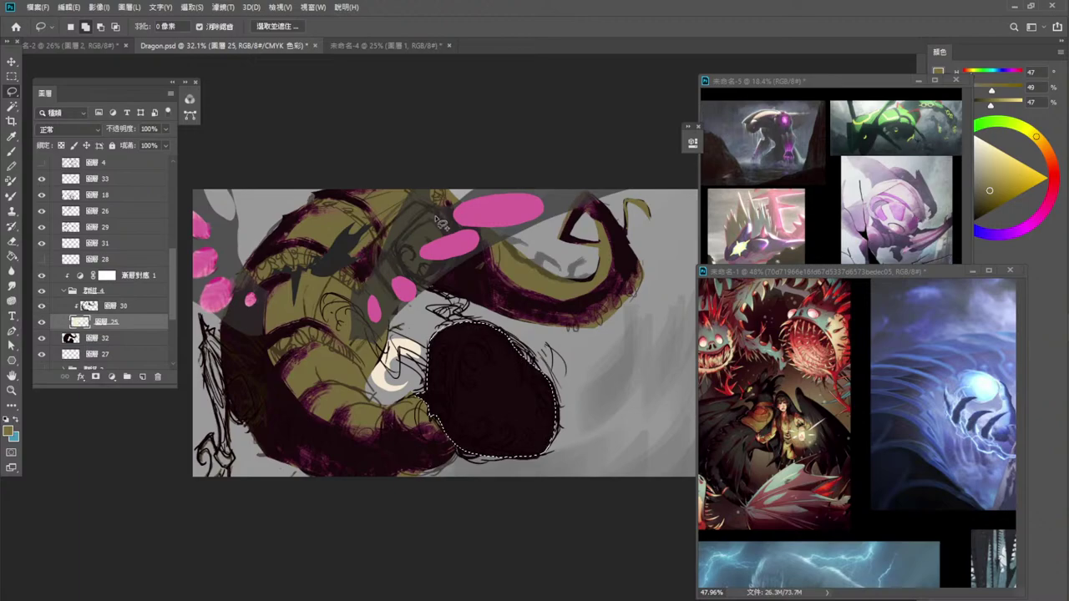
# Set the foreground colour to a pale cream with hue 30, saturation 13% and brightness 97%.
pyautogui.click(10, 430)
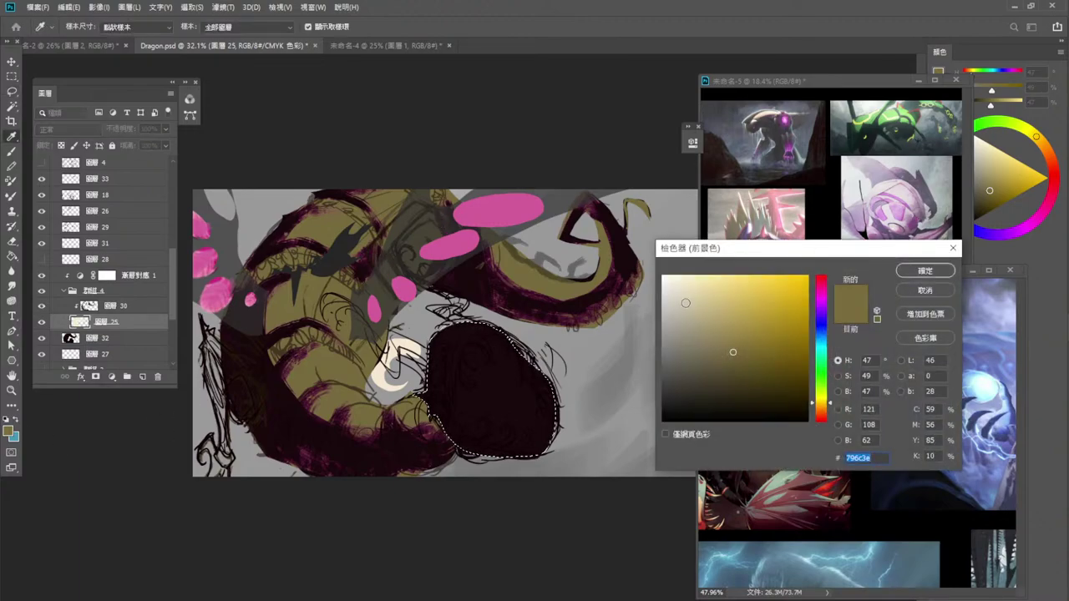
pyautogui.moveTo(684, 302); pyautogui.dragTo(688, 275)
pyautogui.click(922, 271)
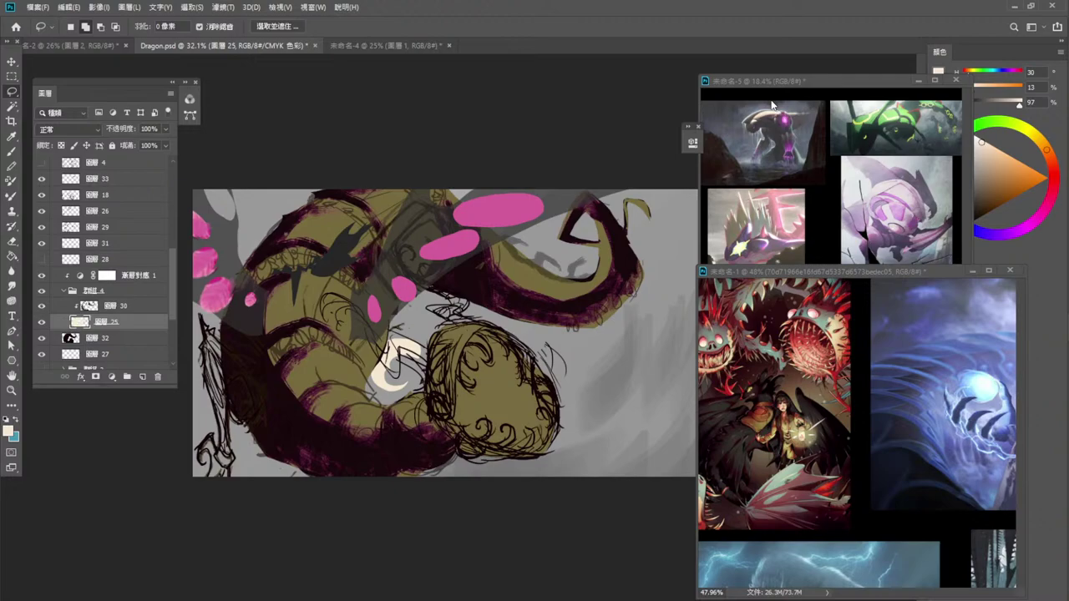
# On layer 30, sample a dark grey from the horned-creature reference image and lasso the oval shape's left rim.
pyautogui.click(134, 308)
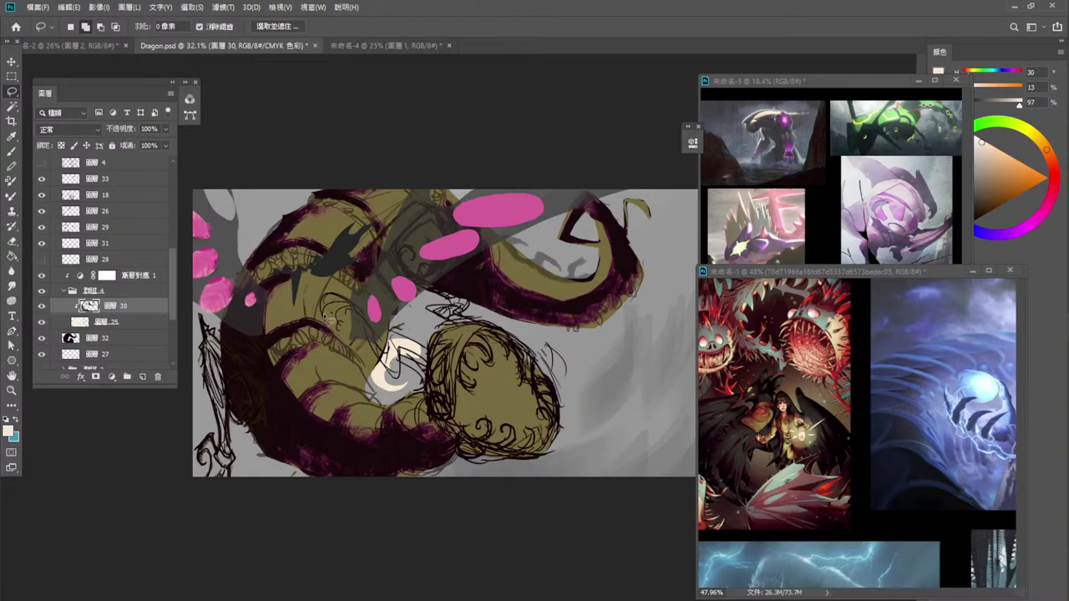
pyautogui.press('i')
pyautogui.click(769, 131)
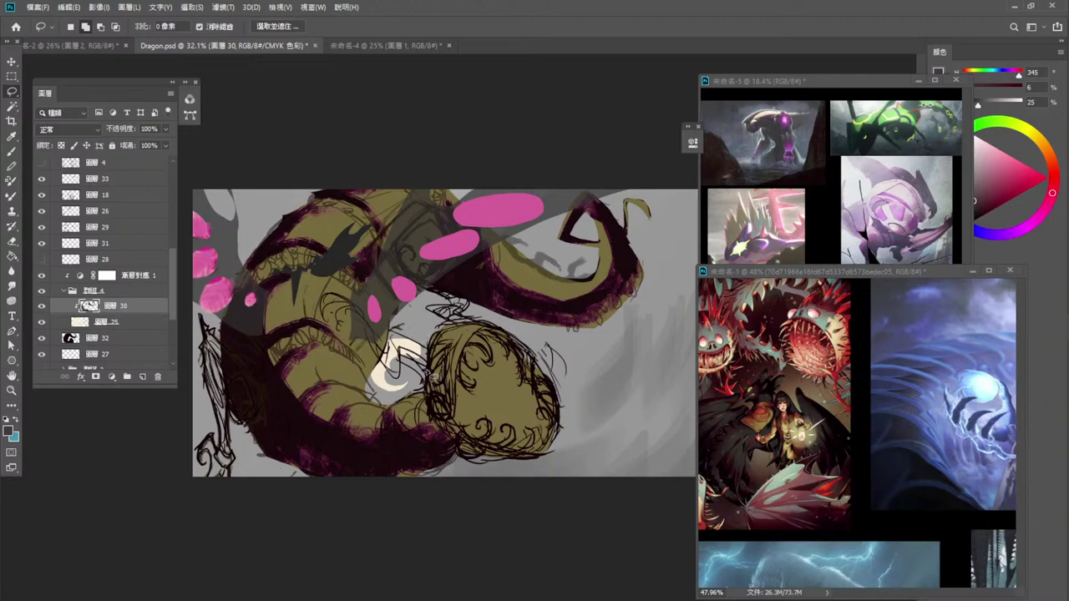
pyautogui.moveTo(436, 384)
pyautogui.mouseDown()
pyautogui.moveTo(443, 393)
pyautogui.moveTo(456, 368)
pyautogui.moveTo(454, 411)
pyautogui.moveTo(442, 409)
pyautogui.moveTo(451, 430)
pyautogui.moveTo(430, 380)
pyautogui.mouseUp()
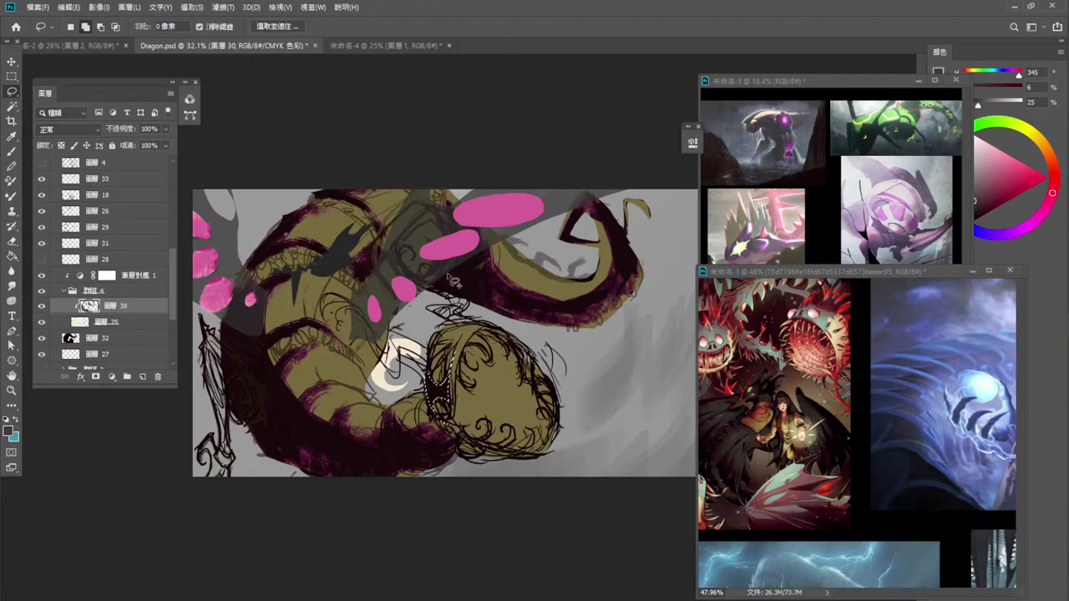
# Shade the rim of the oval shape on layer 30 in dark grey with the 60 px textured brush.
pyautogui.press('b')
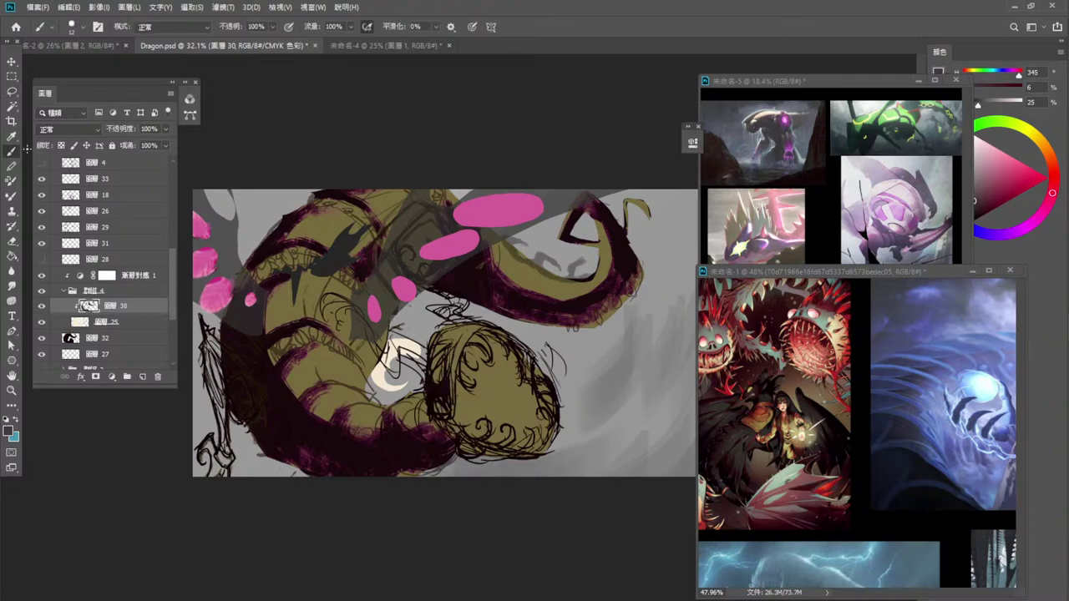
pyautogui.rightClick(499, 316)
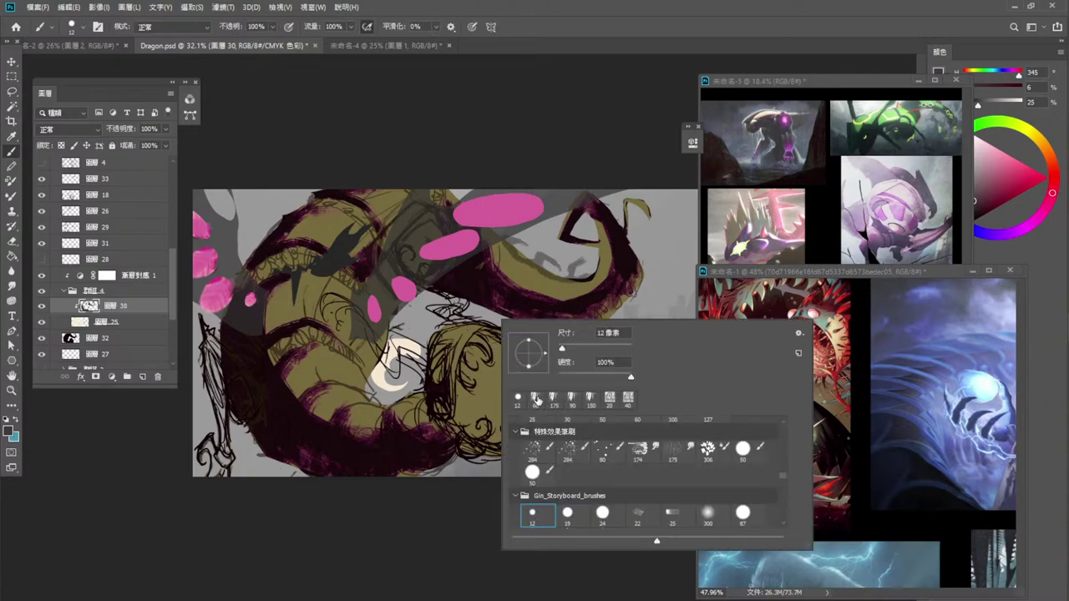
pyautogui.doubleClick(536, 401)
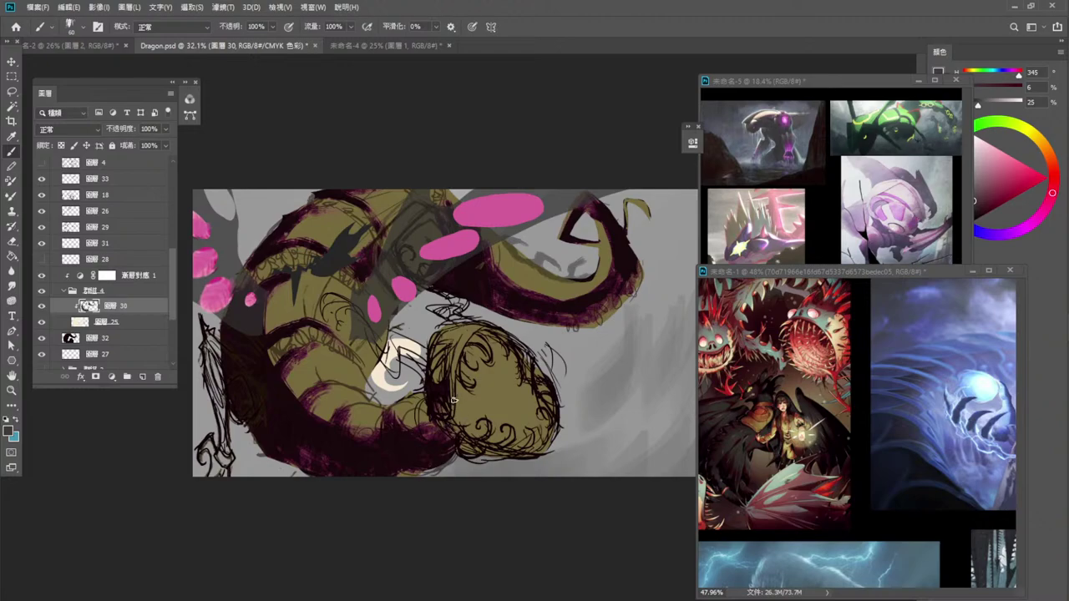
pyautogui.moveTo(453, 399)
pyautogui.mouseDown()
pyautogui.moveTo(466, 342)
pyautogui.moveTo(490, 319)
pyautogui.mouseUp()
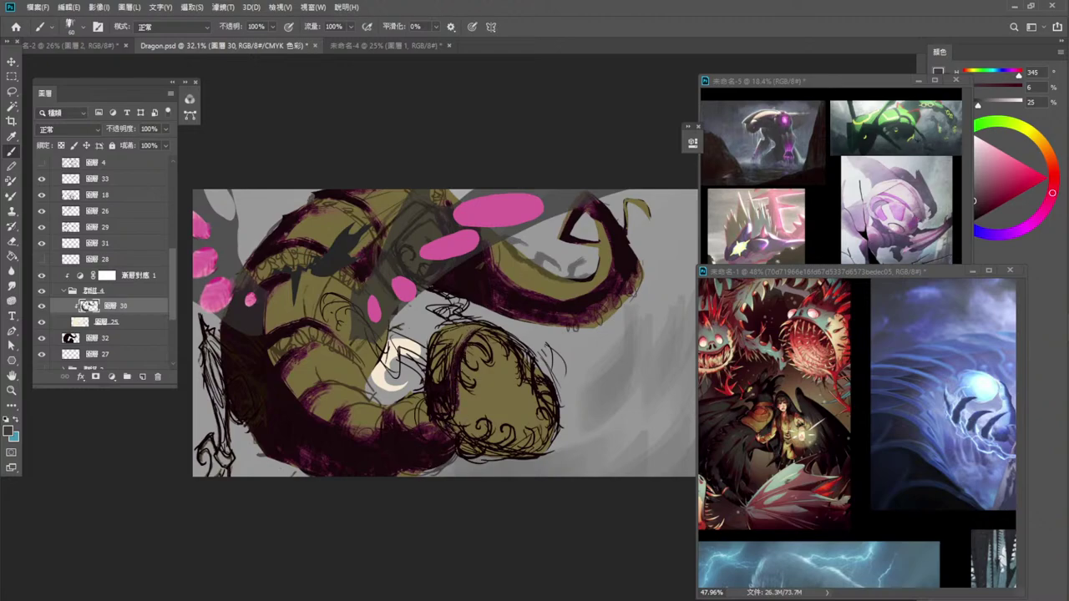
pyautogui.moveTo(444, 365)
pyautogui.mouseDown()
pyautogui.moveTo(435, 395)
pyautogui.moveTo(465, 322)
pyautogui.moveTo(444, 344)
pyautogui.mouseUp()
pyautogui.moveTo(499, 456)
pyautogui.mouseDown()
pyautogui.moveTo(467, 437)
pyautogui.moveTo(506, 444)
pyautogui.moveTo(456, 437)
pyautogui.moveTo(514, 450)
pyautogui.moveTo(477, 452)
pyautogui.moveTo(502, 451)
pyautogui.moveTo(506, 424)
pyautogui.moveTo(522, 455)
pyautogui.moveTo(515, 451)
pyautogui.moveTo(548, 414)
pyautogui.mouseUp()
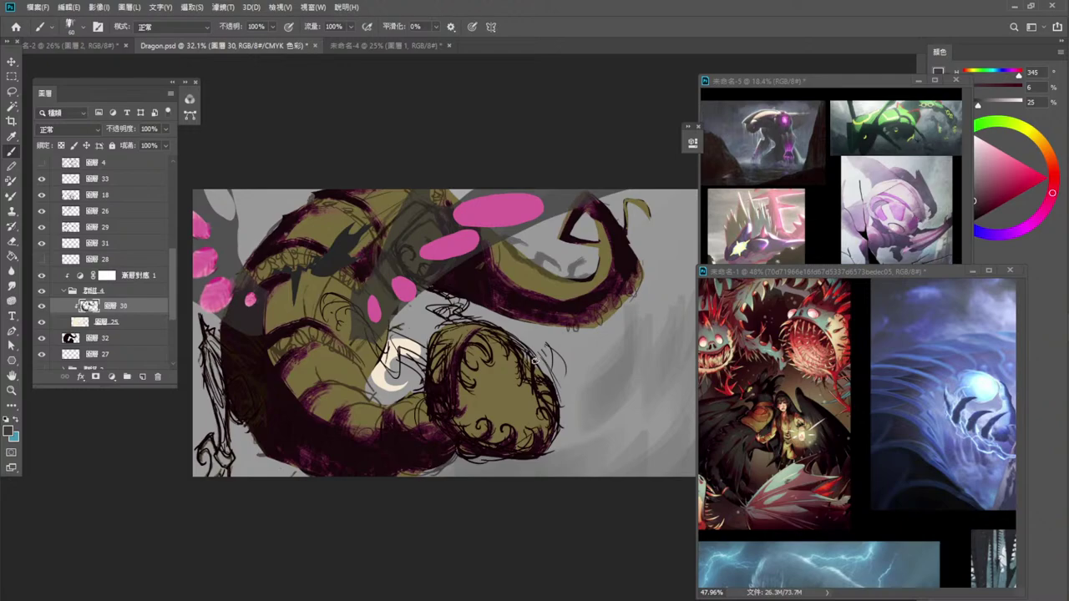
pyautogui.moveTo(521, 351)
pyautogui.mouseDown()
pyautogui.moveTo(553, 402)
pyautogui.moveTo(543, 426)
pyautogui.mouseUp()
# Collapse group 4 and lower its opacity to 46%, and delete layer 27.
pyautogui.click(65, 290)
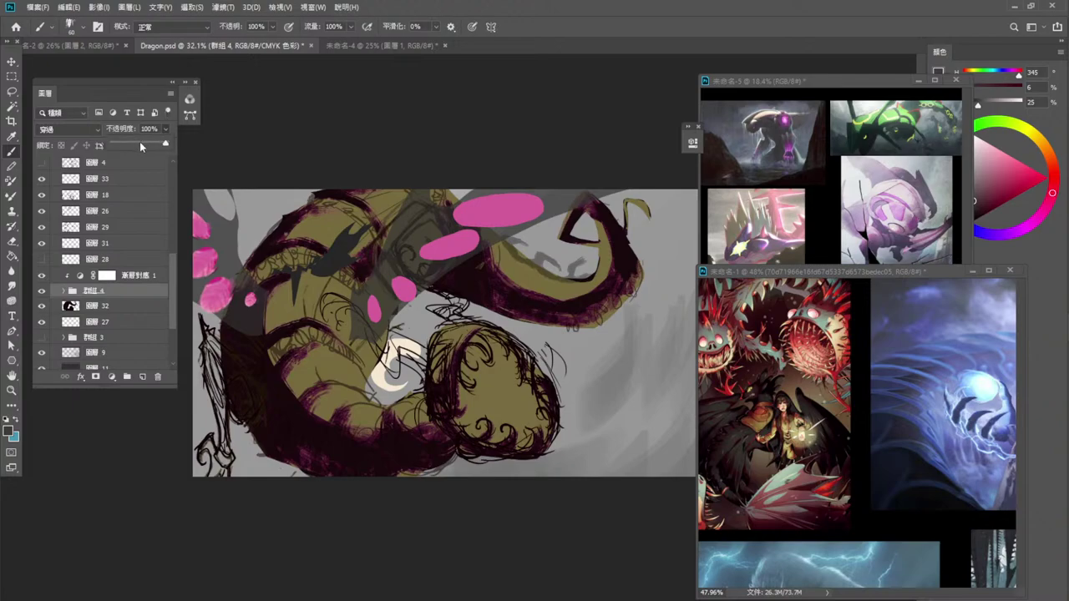
pyautogui.click(137, 144)
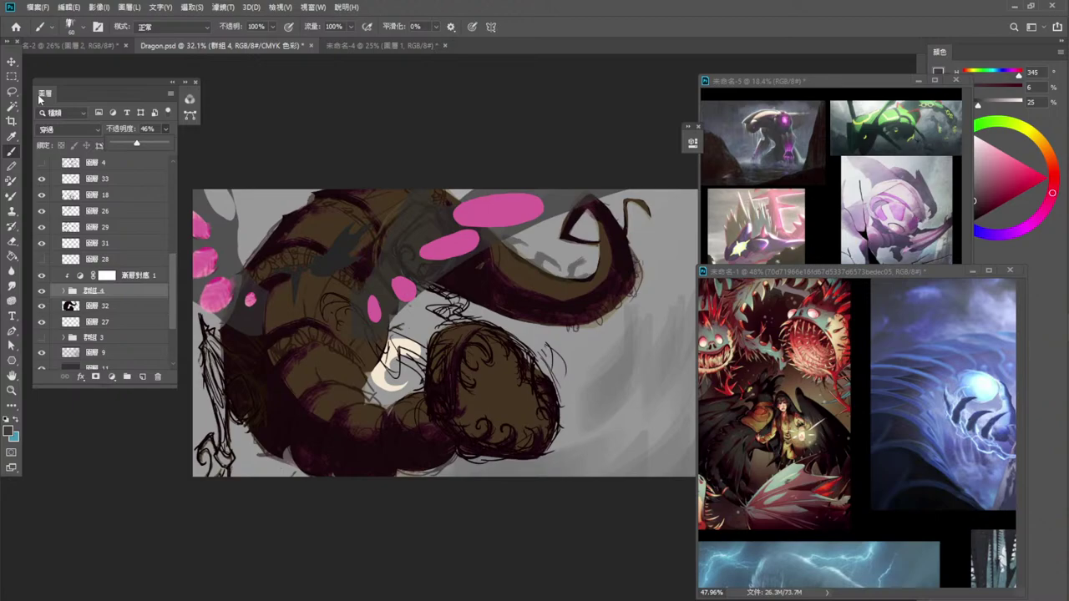
pyautogui.click(119, 324)
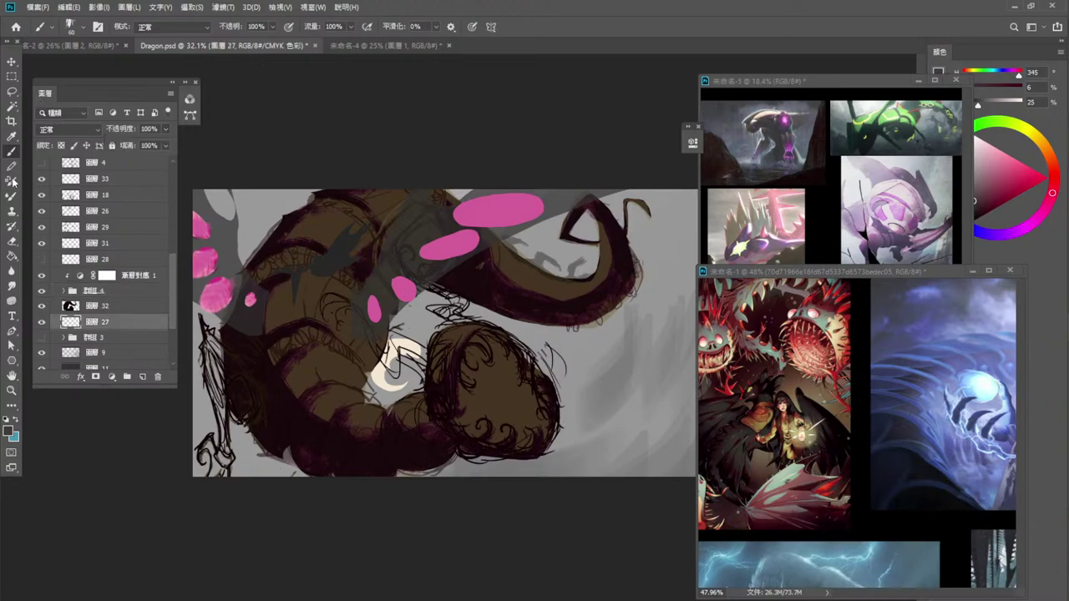
pyautogui.click(12, 91)
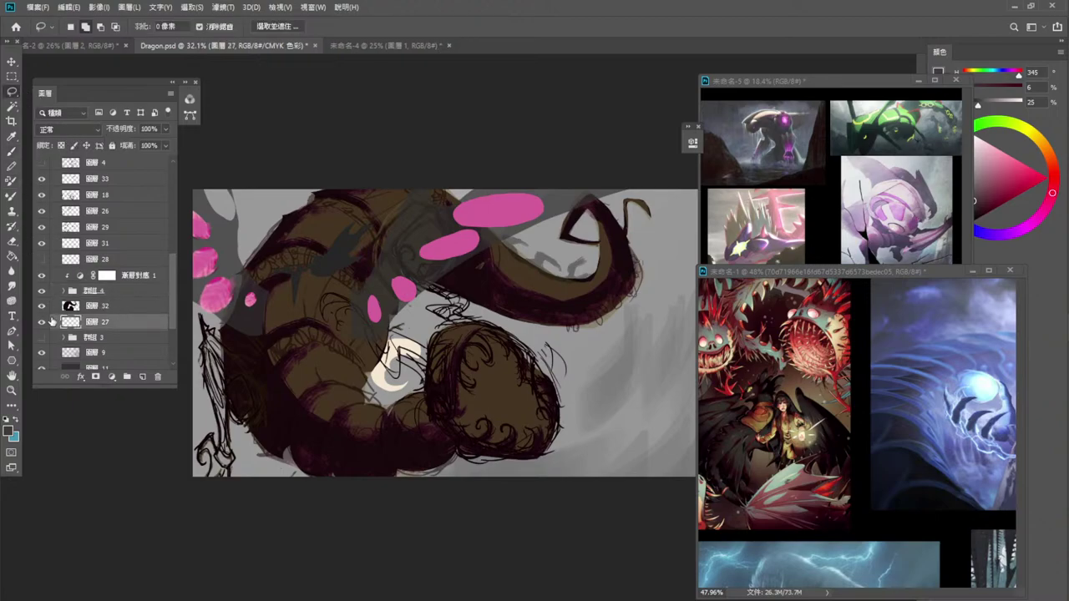
pyautogui.click(42, 322)
pyautogui.click(42, 322)
pyautogui.moveTo(118, 325); pyautogui.dragTo(158, 377)
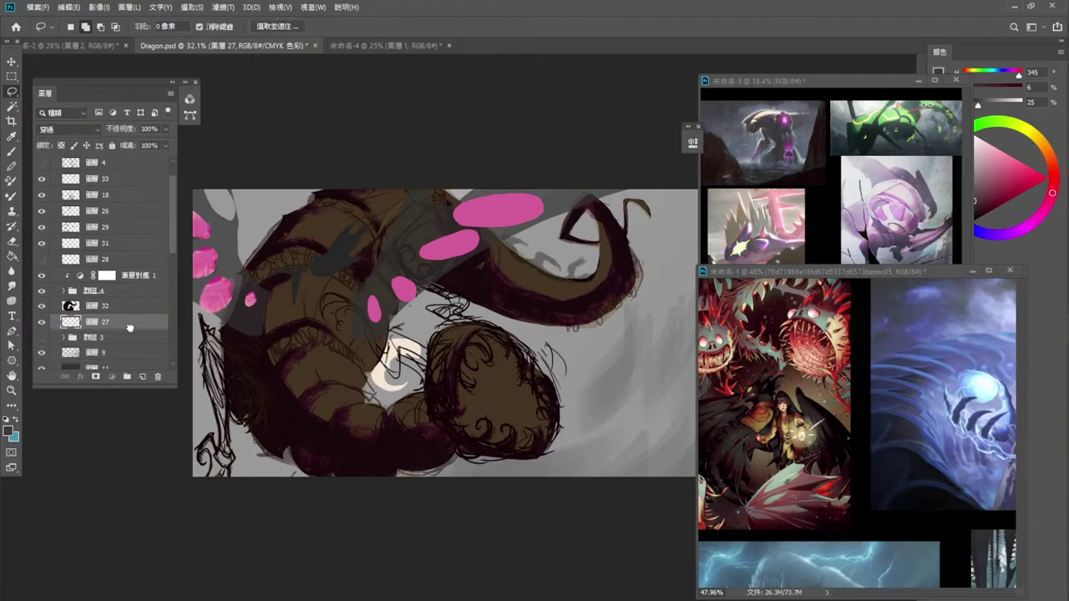
# Add a new layer directly beneath layer 32, above group 3.
pyautogui.moveTo(172, 202); pyautogui.dragTo(177, 330)
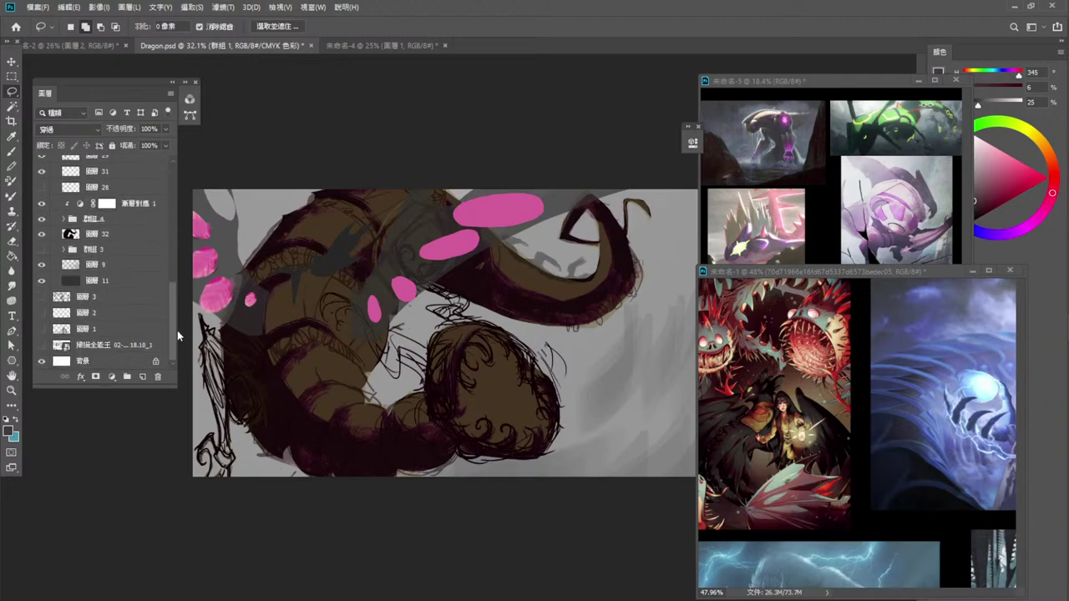
pyautogui.scroll(2, 108, 300)
pyautogui.click(109, 297)
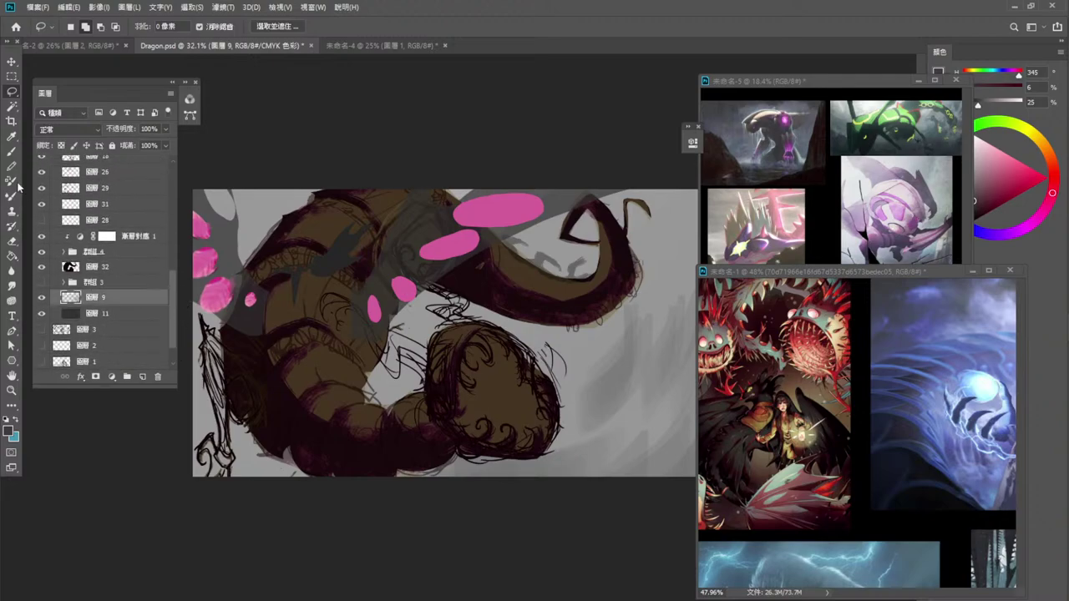
pyautogui.click(107, 267)
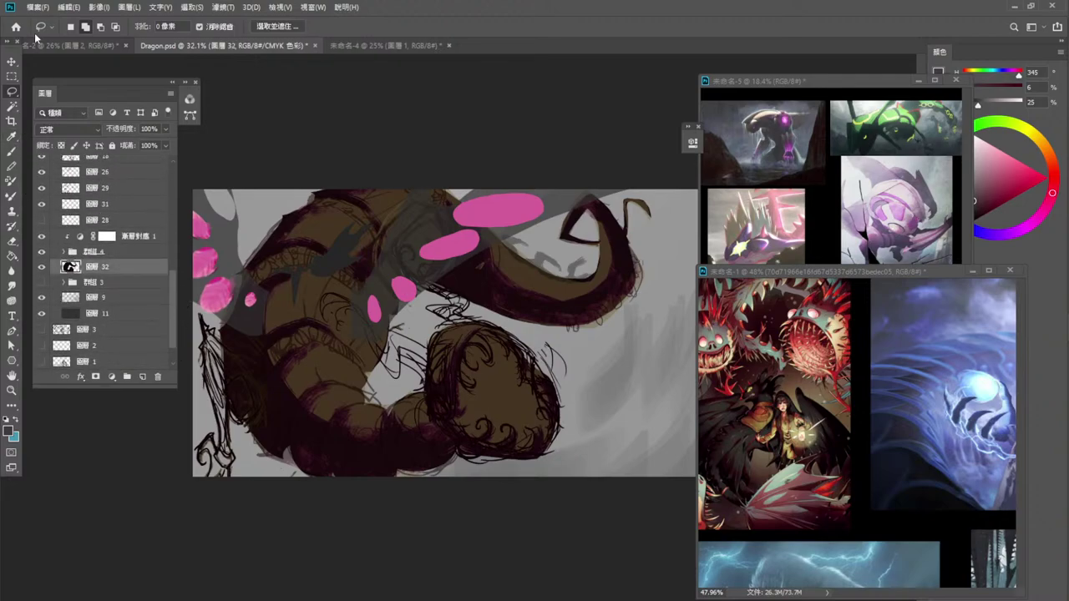
pyautogui.click(11, 80)
pyautogui.click(109, 283)
pyautogui.click(142, 376)
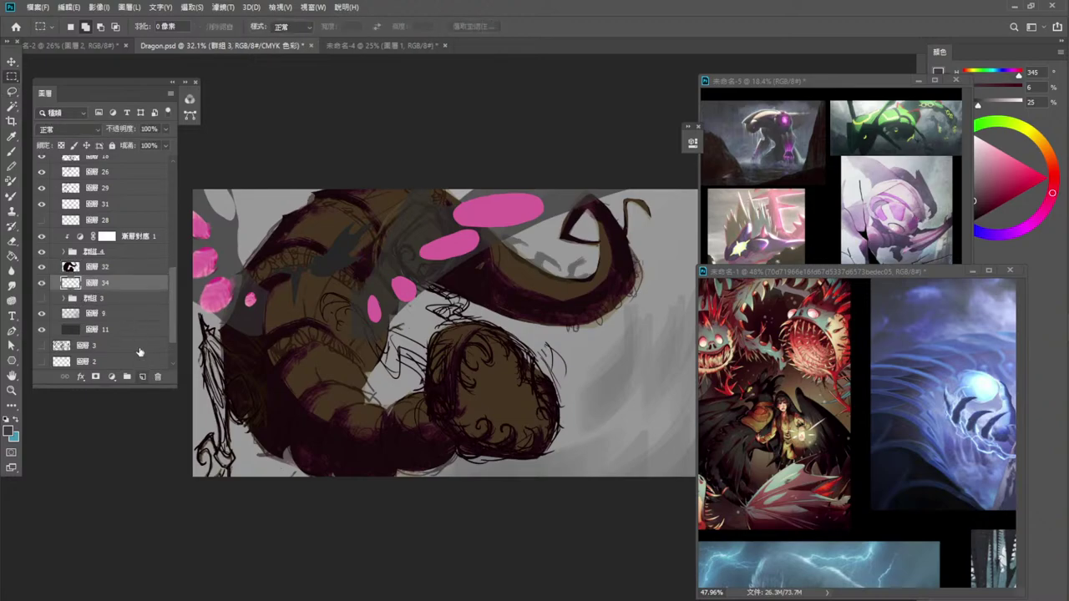
# Set the foreground colour to the neutral grey 6c6c6c.
pyautogui.click(12, 91)
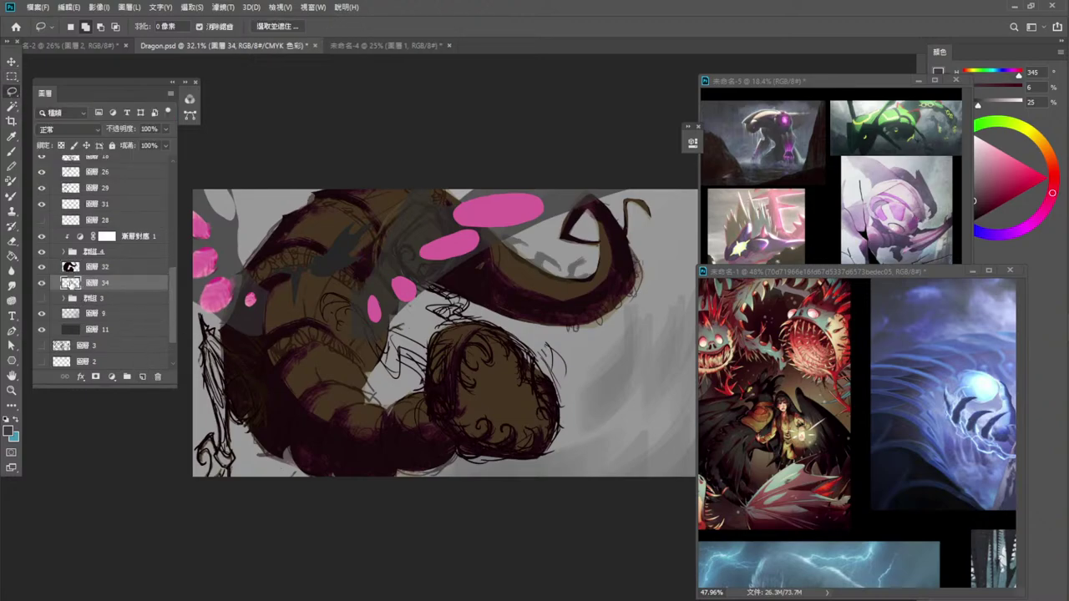
pyautogui.click(12, 430)
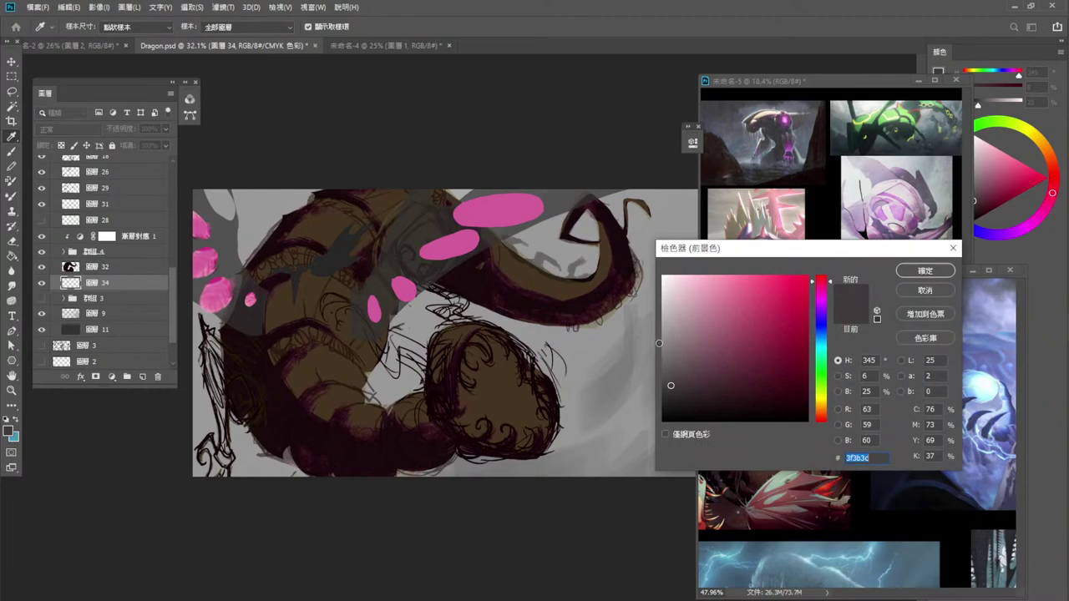
pyautogui.click(644, 307)
pyautogui.moveTo(672, 340); pyautogui.dragTo(662, 360)
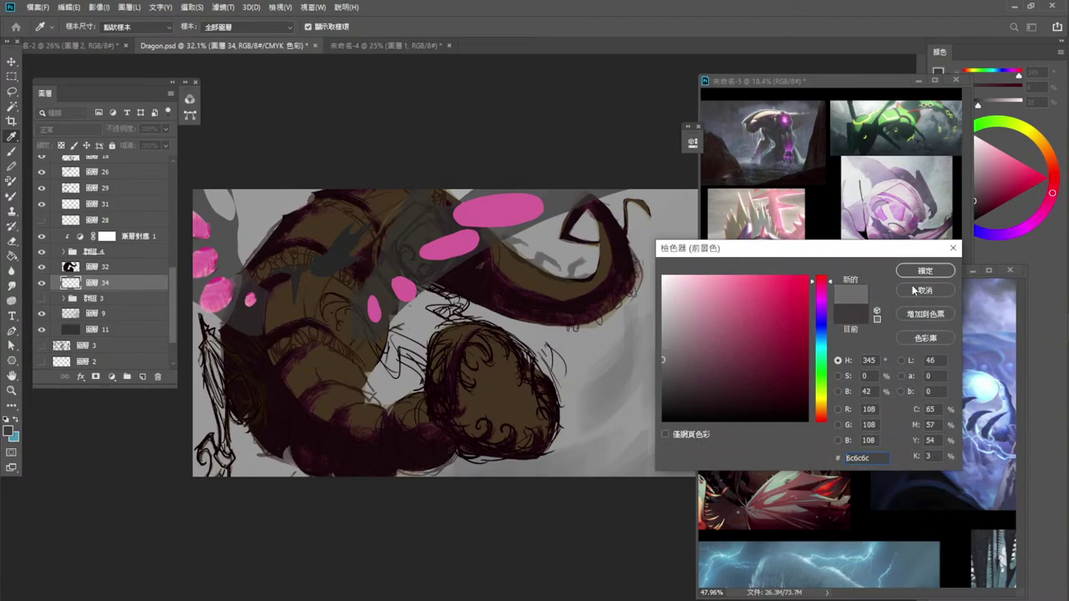
pyautogui.click(922, 271)
pyautogui.press('l')
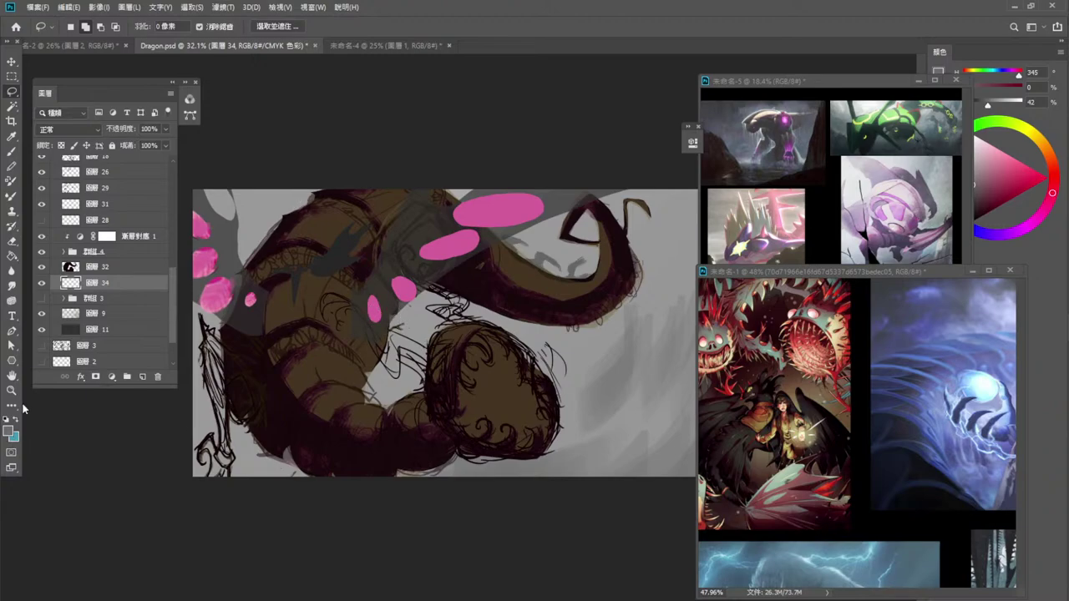
pyautogui.click(9, 430)
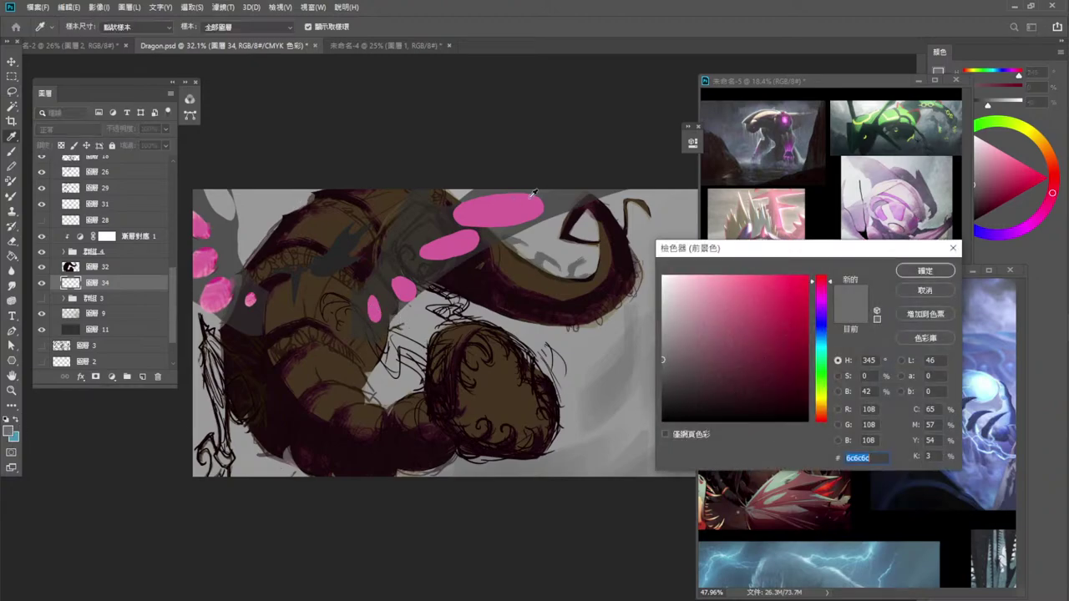
pyautogui.click(924, 289)
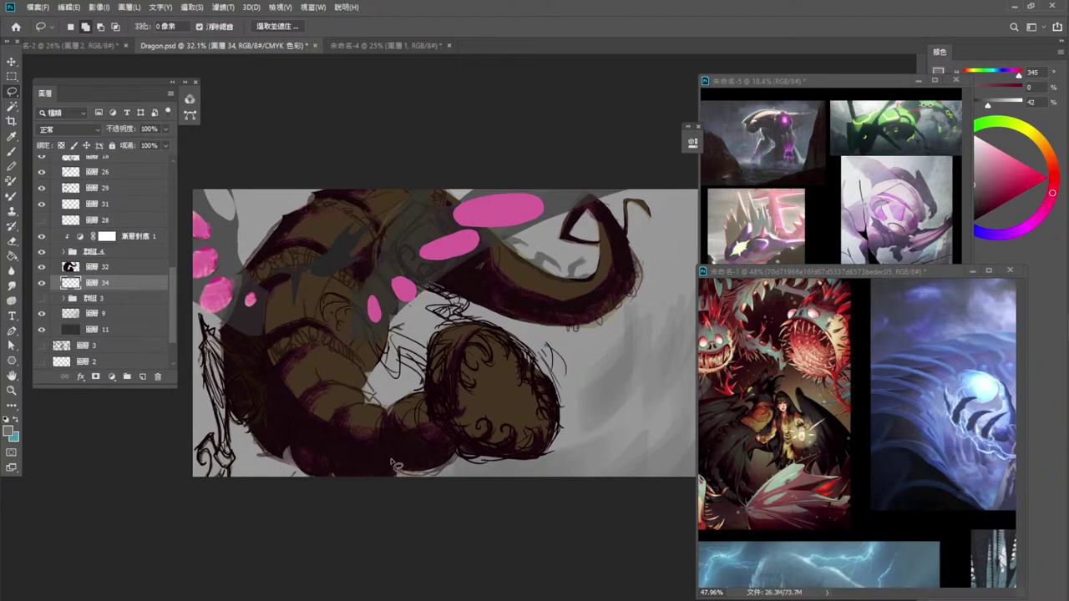
# Sample a near-black from the sketch, lasso the curled spike between the belly and the oval on layer 34, and fill it.
pyautogui.press('i')
pyautogui.click(227, 420)
pyautogui.press('l')
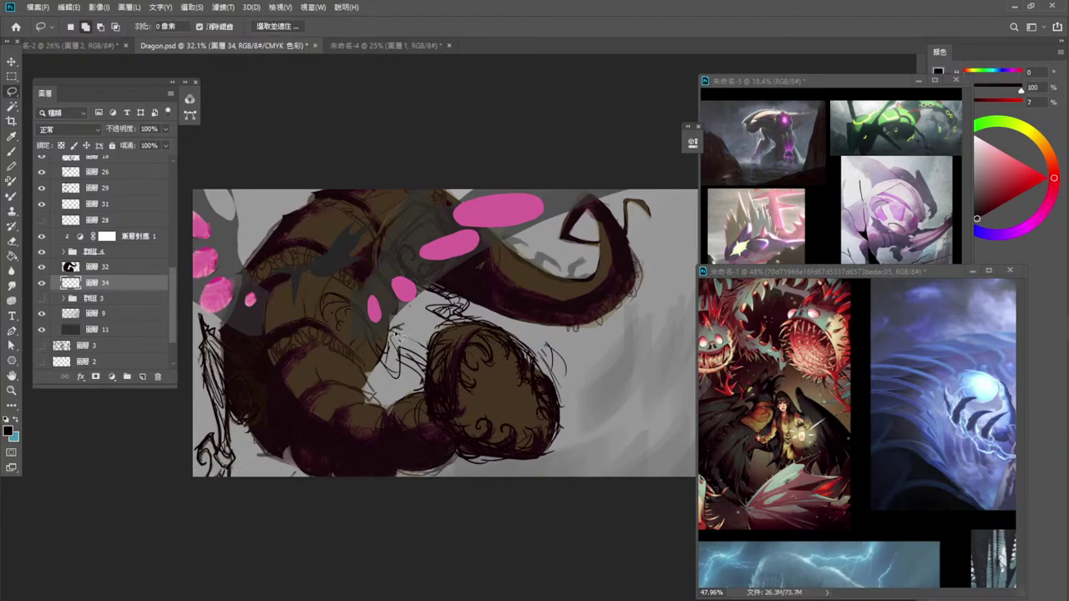
pyautogui.moveTo(388, 361)
pyautogui.mouseDown()
pyautogui.moveTo(352, 302)
pyautogui.moveTo(327, 298)
pyautogui.moveTo(324, 327)
pyautogui.moveTo(333, 302)
pyautogui.moveTo(356, 307)
pyautogui.moveTo(342, 334)
pyautogui.moveTo(352, 338)
pyautogui.moveTo(340, 314)
pyautogui.moveTo(360, 316)
pyautogui.moveTo(399, 376)
pyautogui.moveTo(412, 360)
pyautogui.moveTo(429, 386)
pyautogui.moveTo(434, 349)
pyautogui.mouseUp()
pyautogui.hotkey('alt', 'Delete')
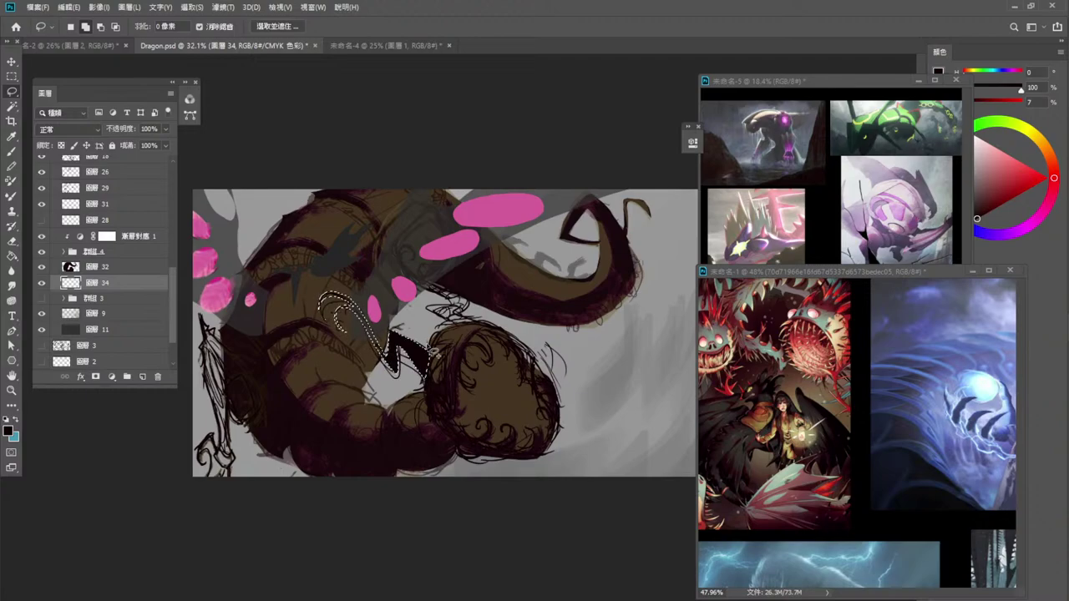
pyautogui.hotkey('ctrl', 'd')
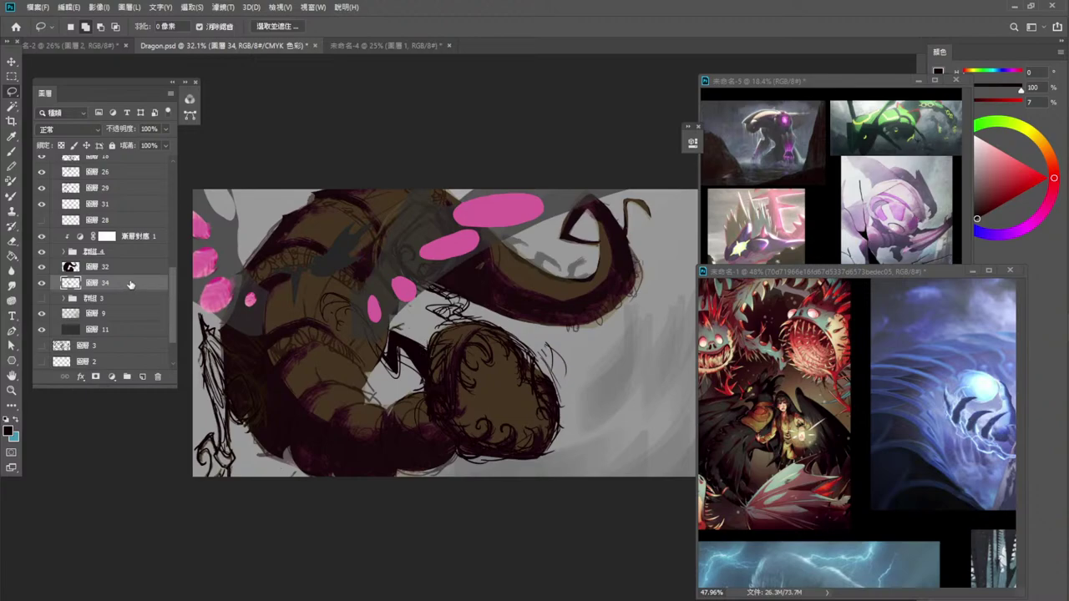
# Move layer 34 above the gradient map layer and fill the jagged shape above the oval with the near-black.
pyautogui.moveTo(141, 287); pyautogui.dragTo(136, 229)
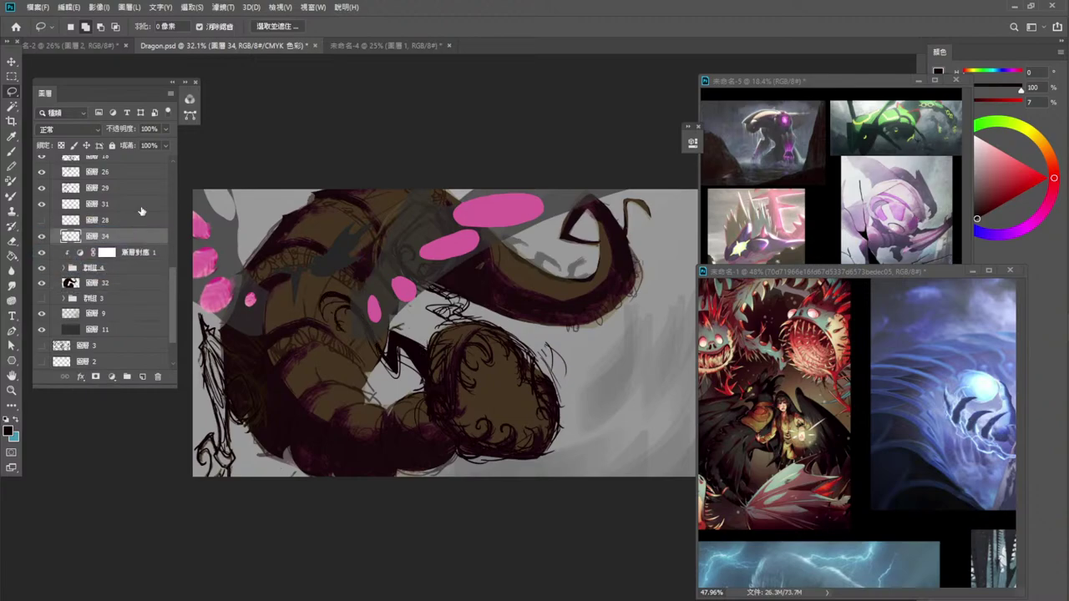
pyautogui.moveTo(455, 324)
pyautogui.mouseDown()
pyautogui.moveTo(425, 305)
pyautogui.moveTo(448, 303)
pyautogui.moveTo(415, 280)
pyautogui.moveTo(403, 251)
pyautogui.moveTo(421, 250)
pyautogui.moveTo(411, 268)
pyautogui.moveTo(422, 284)
pyautogui.moveTo(434, 272)
pyautogui.moveTo(432, 290)
pyautogui.moveTo(467, 304)
pyautogui.moveTo(480, 333)
pyautogui.moveTo(458, 331)
pyautogui.mouseUp()
pyautogui.hotkey('alt', 'BackSpace')
pyautogui.hotkey('ctrl', 'd')
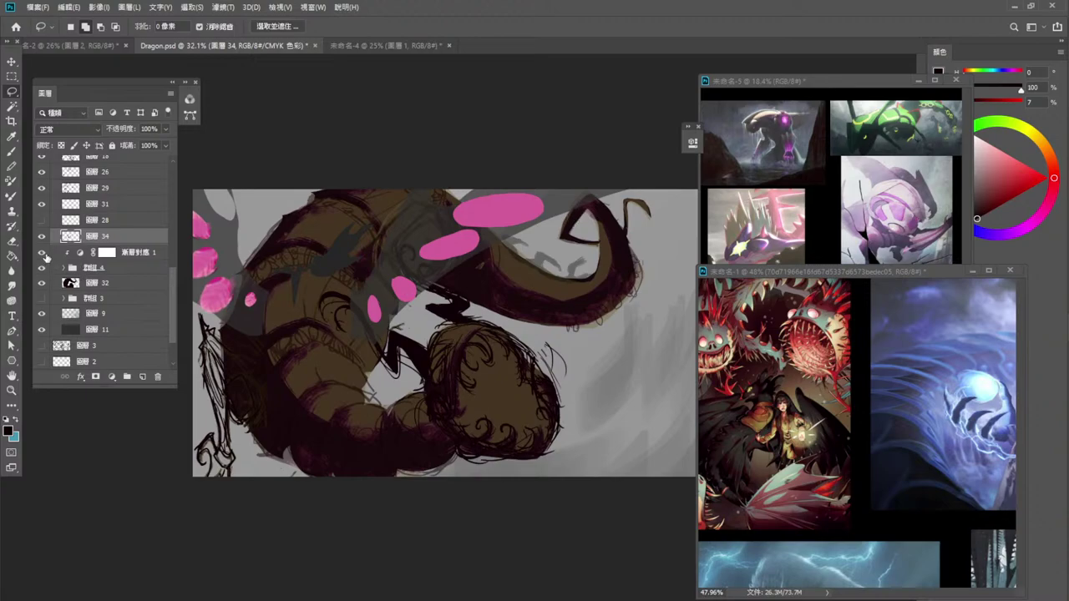
# Toggle the visibility of the gradient map and group 4, and raise group 4's opacity to 100%.
pyautogui.click(41, 254)
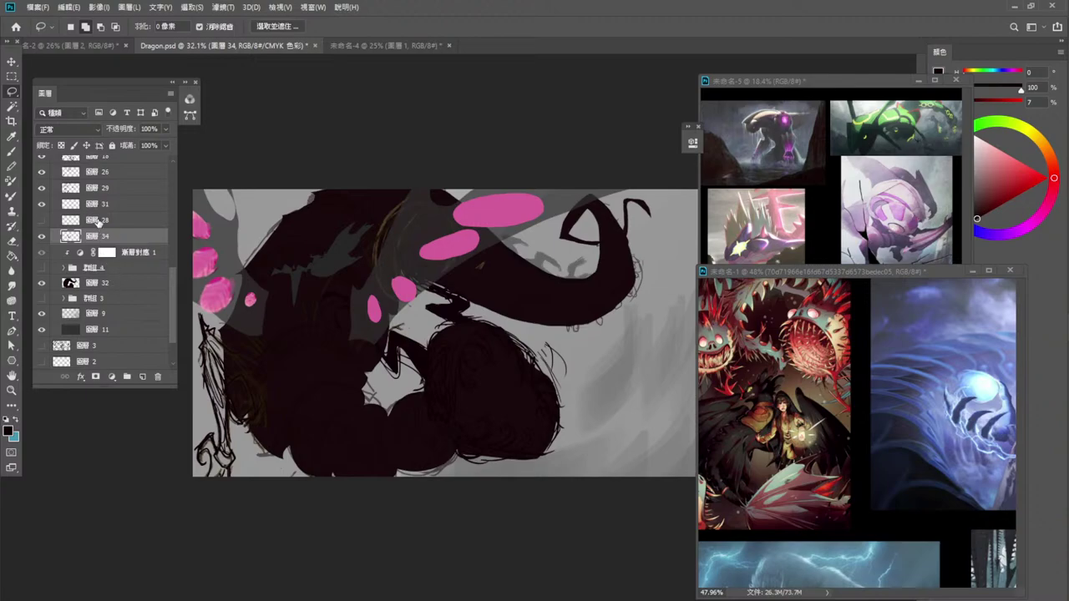
pyautogui.click(115, 285)
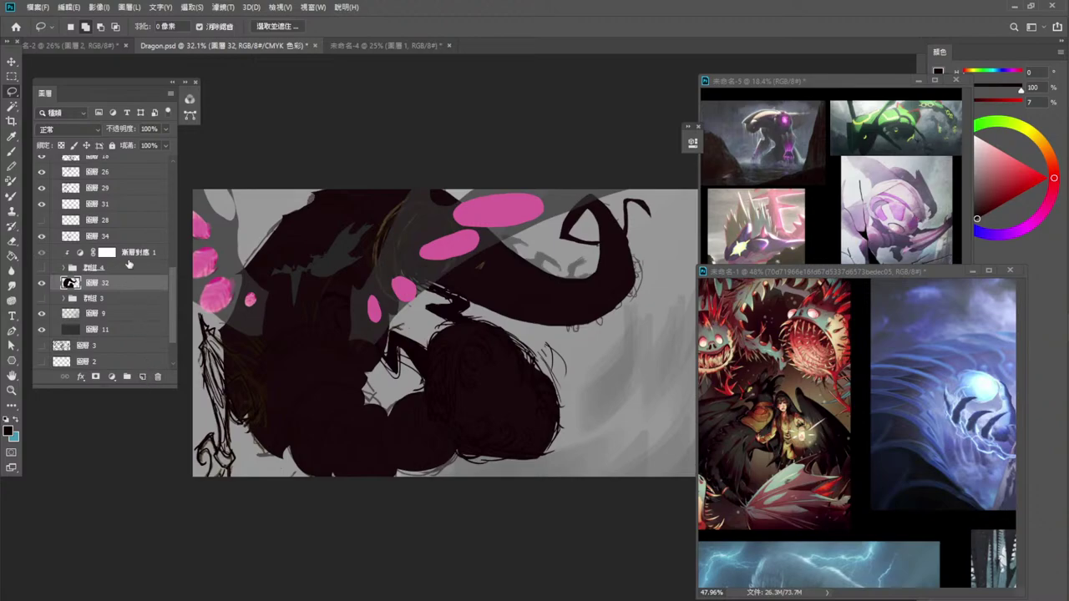
pyautogui.click(102, 269)
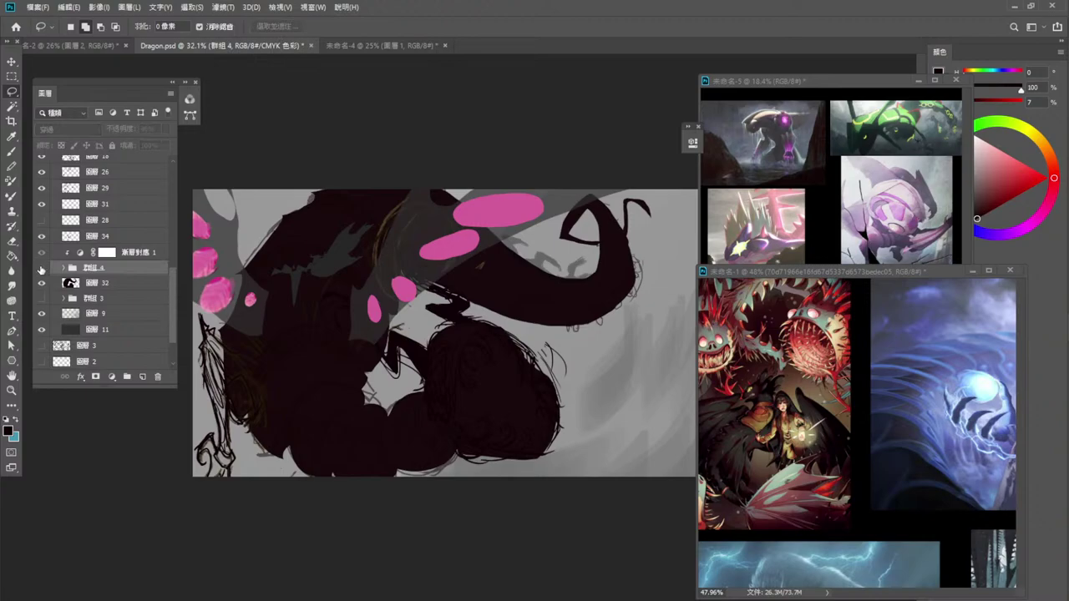
pyautogui.click(41, 269)
pyautogui.click(170, 128)
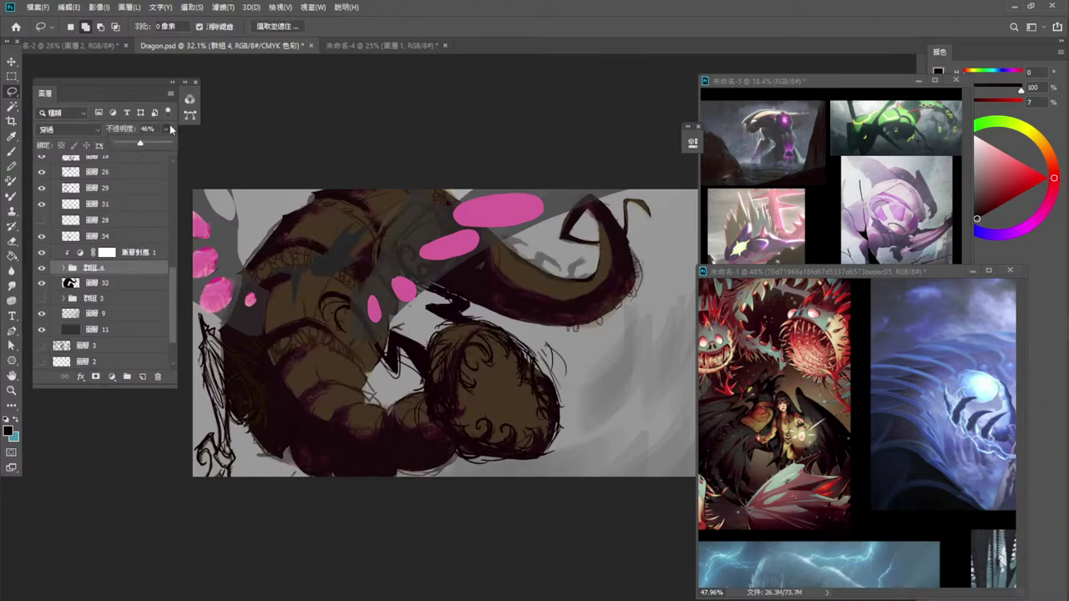
pyautogui.moveTo(171, 129); pyautogui.dragTo(203, 128)
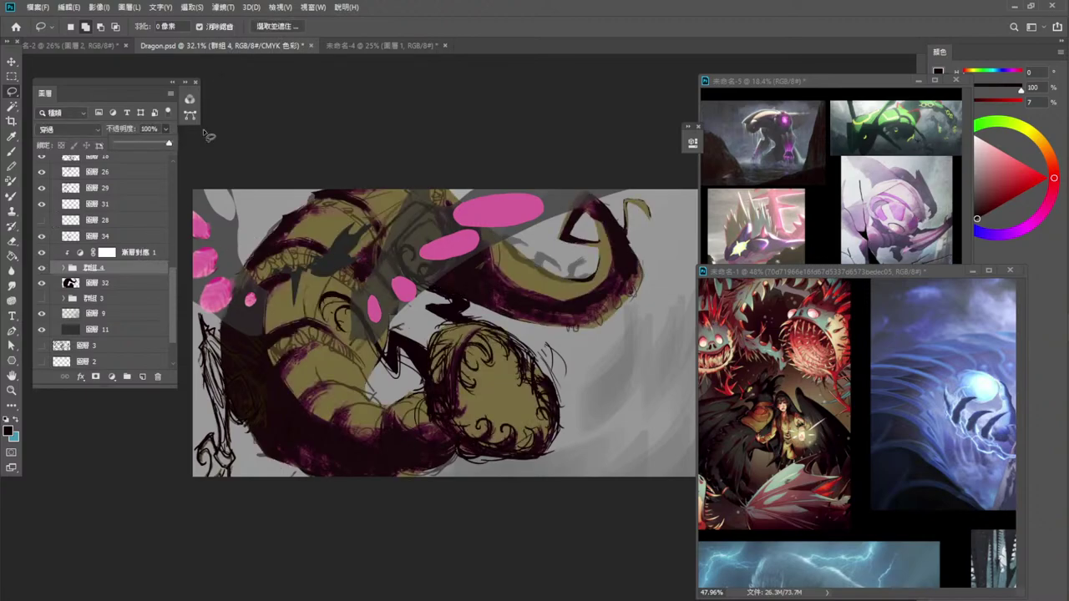
# Sample the belly's olive as the foreground colour and lower group 4's opacity to 34%.
pyautogui.click(309, 305)
pyautogui.press('i')
pyautogui.click(313, 294)
pyautogui.press('l')
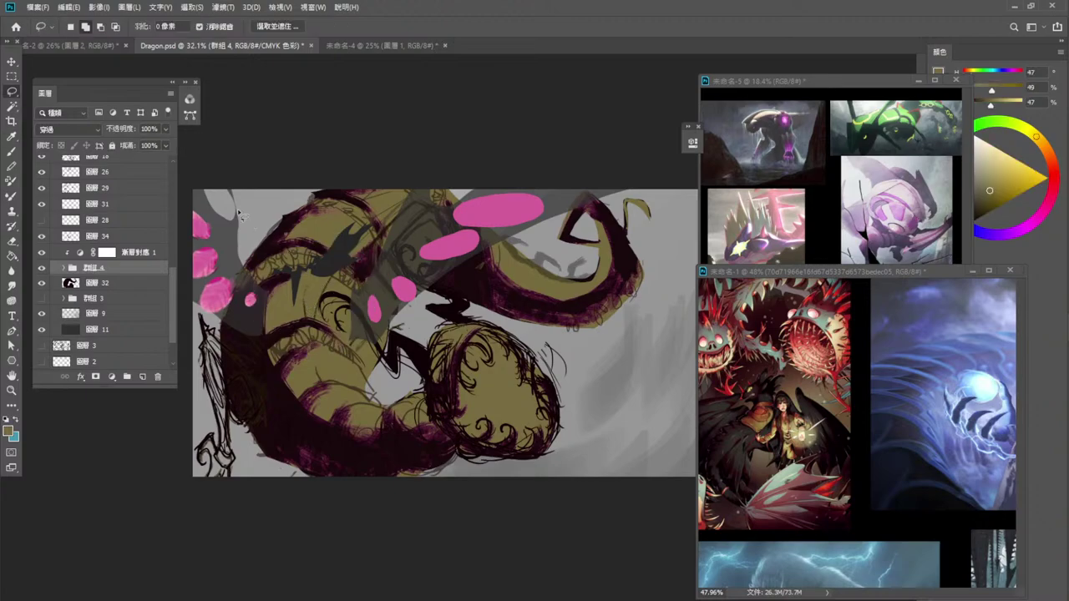
pyautogui.click(166, 130)
pyautogui.moveTo(169, 143); pyautogui.dragTo(130, 144)
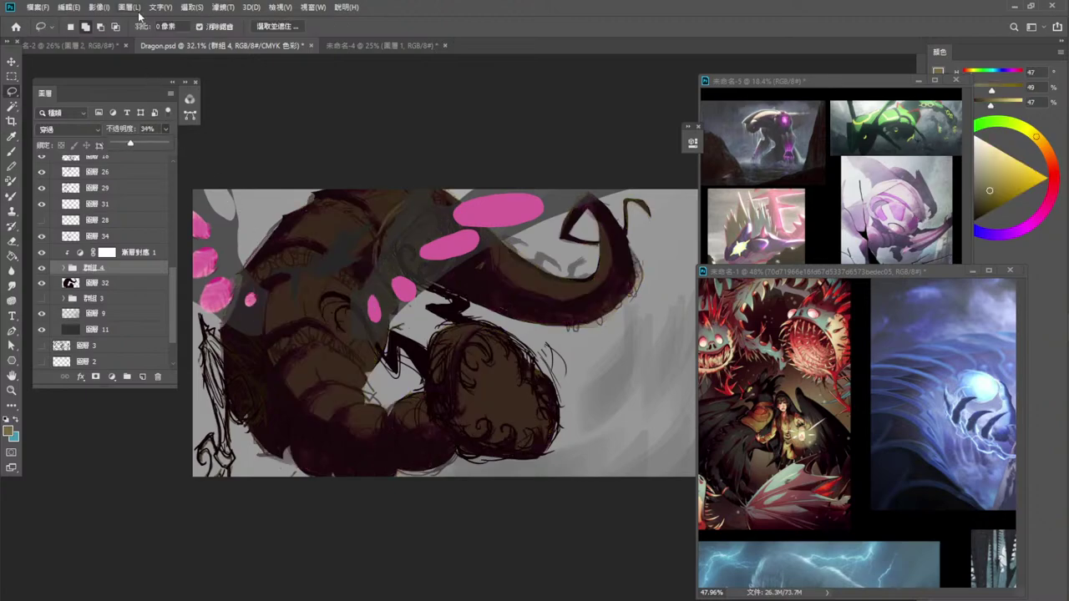
# Hide group 4 with its gradient map, and fill a new layer clipped to layer 32 with the olive colour.
pyautogui.click(127, 286)
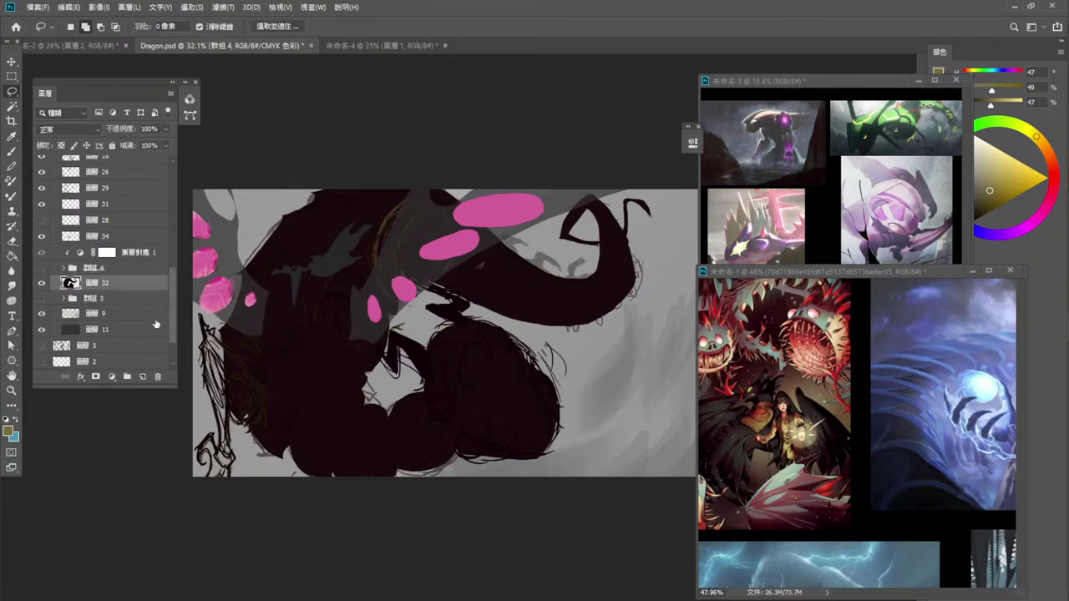
pyautogui.click(142, 377)
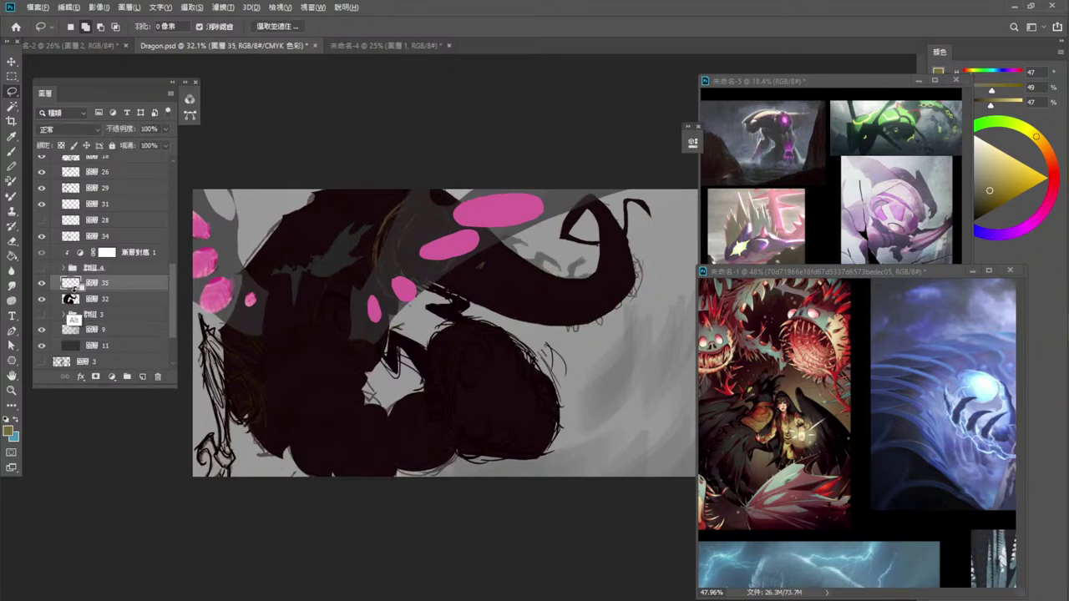
pyautogui.keyDown('alt'); pyautogui.click(75, 291); pyautogui.keyUp('alt')
pyautogui.hotkey('alt', 'BackSpace')
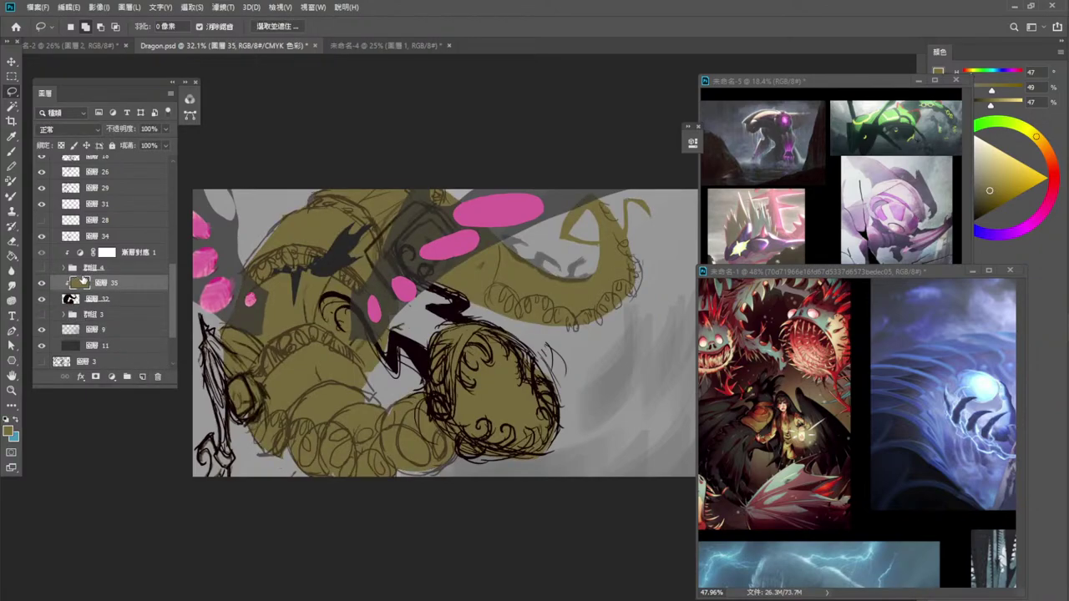
# Undo the olive fill, sample the body's near-black as the second colour, and refill layer 35 with the olive.
pyautogui.hotkey('ctrl', 'z')
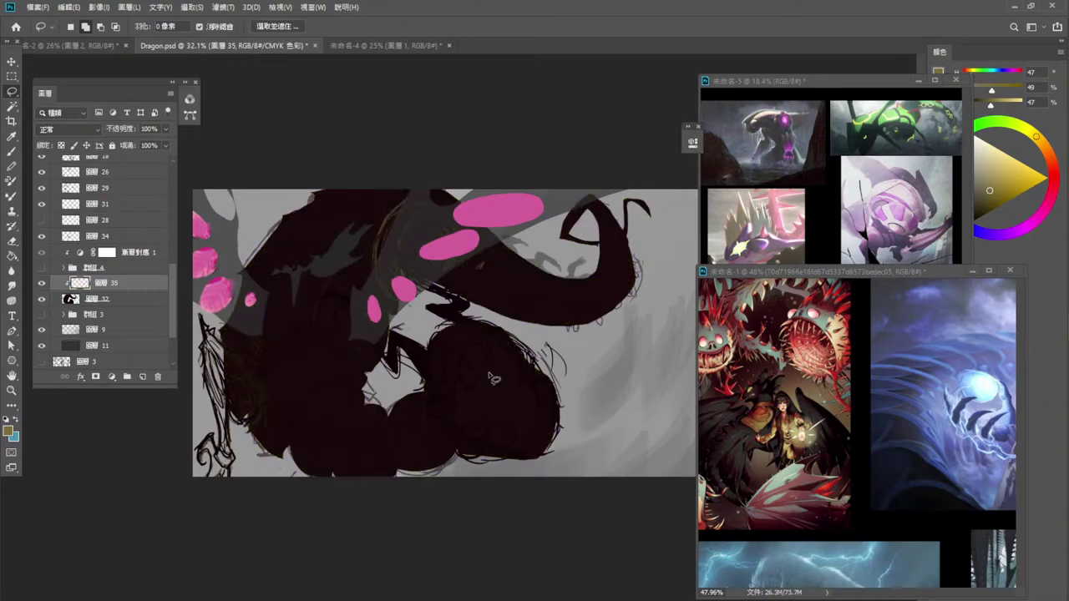
pyautogui.press('i')
pyautogui.click(16, 419)
pyautogui.click(491, 376)
pyautogui.press('l')
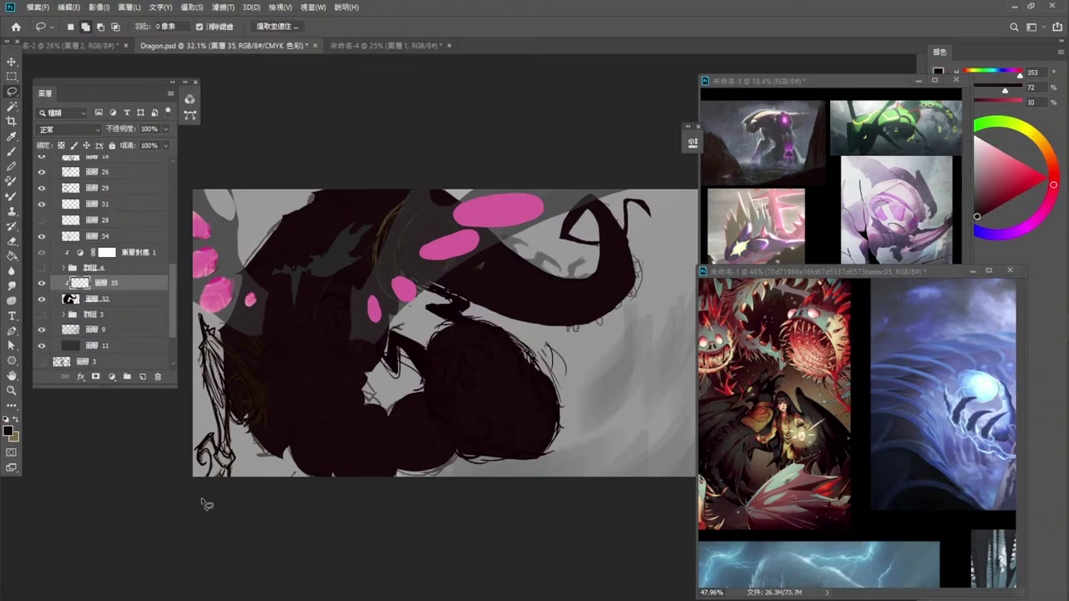
pyautogui.press('x')
pyautogui.hotkey('alt', 'shift', 'BackSpace')
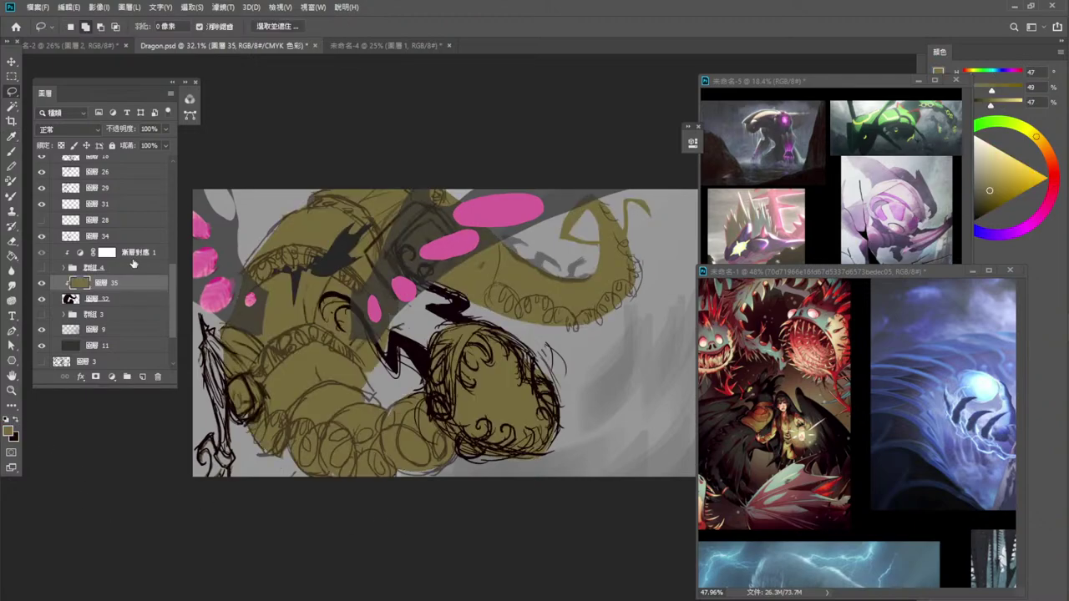
# Create a new layer clipped above the olive layer and make the near-black the foreground colour.
pyautogui.click(142, 376)
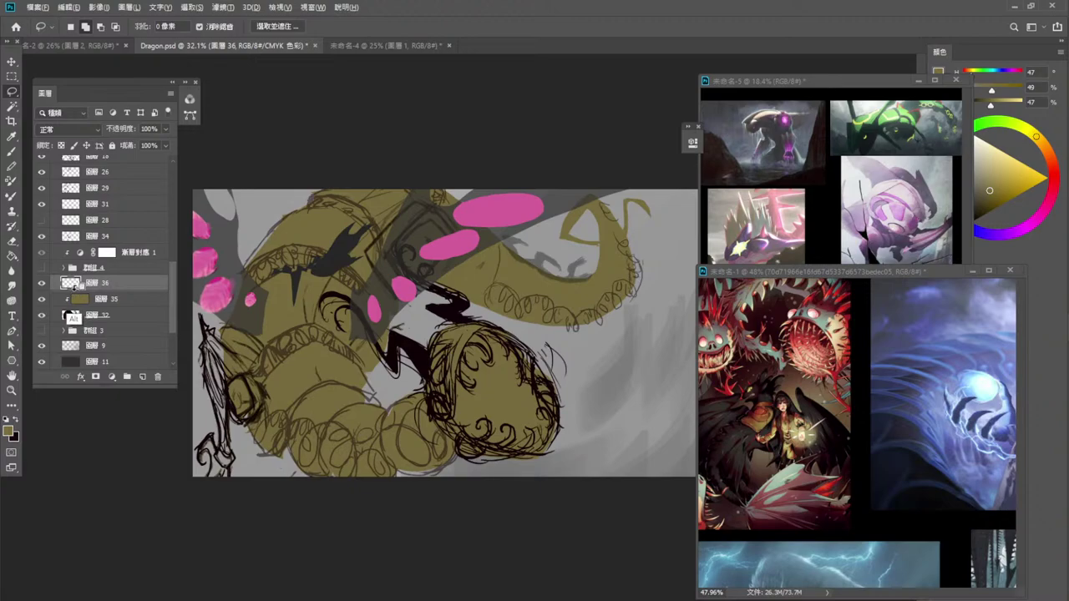
pyautogui.keyDown('alt'); pyautogui.click(79, 289); pyautogui.keyUp('alt')
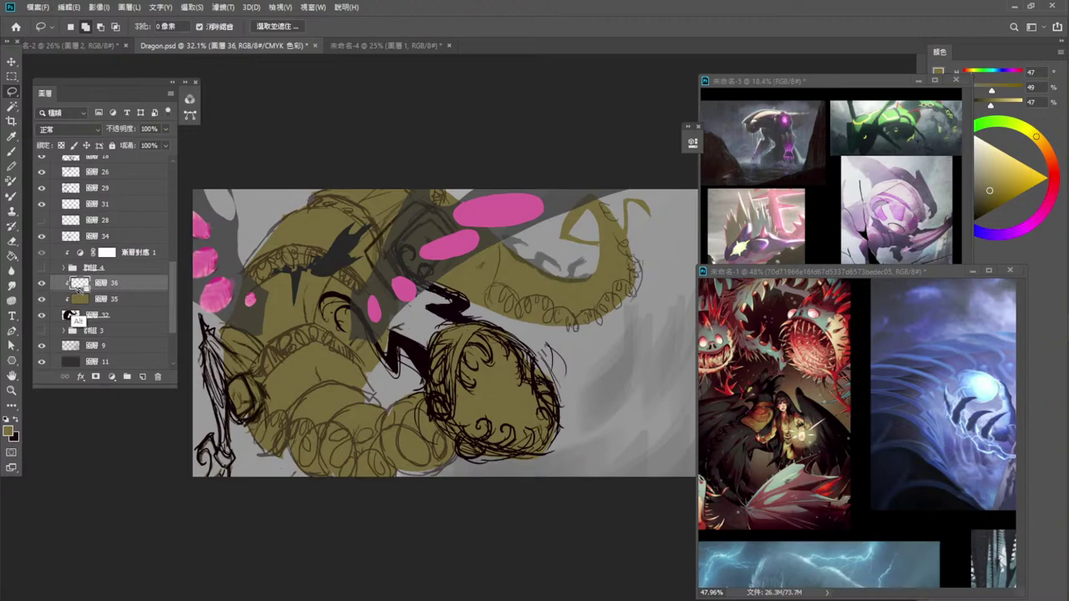
pyautogui.click(14, 152)
pyautogui.click(19, 422)
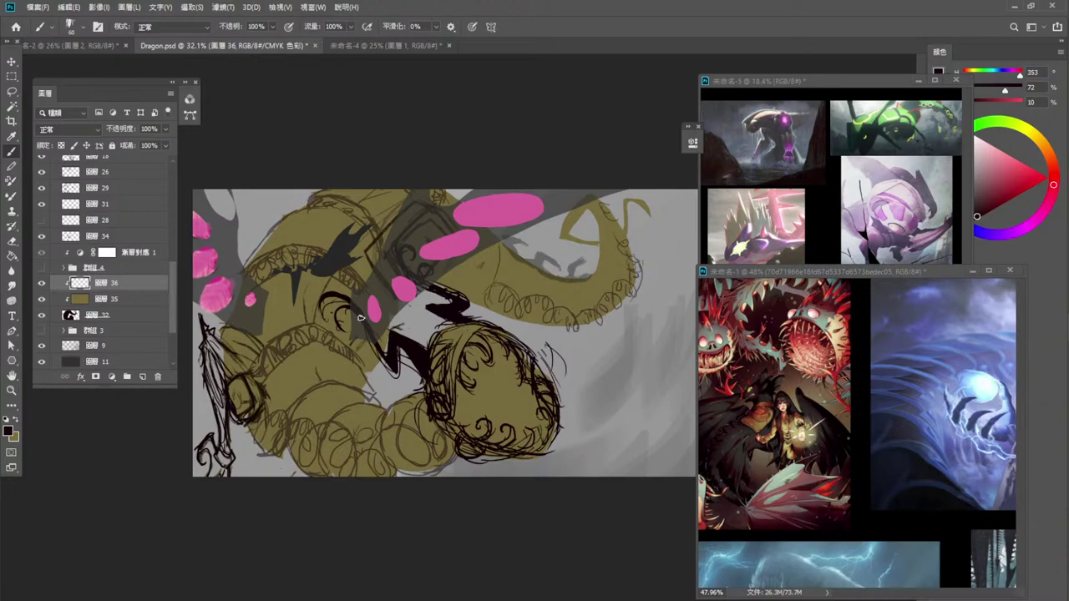
# Clean up the body silhouette on layer 32 with Lasso selections along the tail coils and upper back.
pyautogui.click(121, 315)
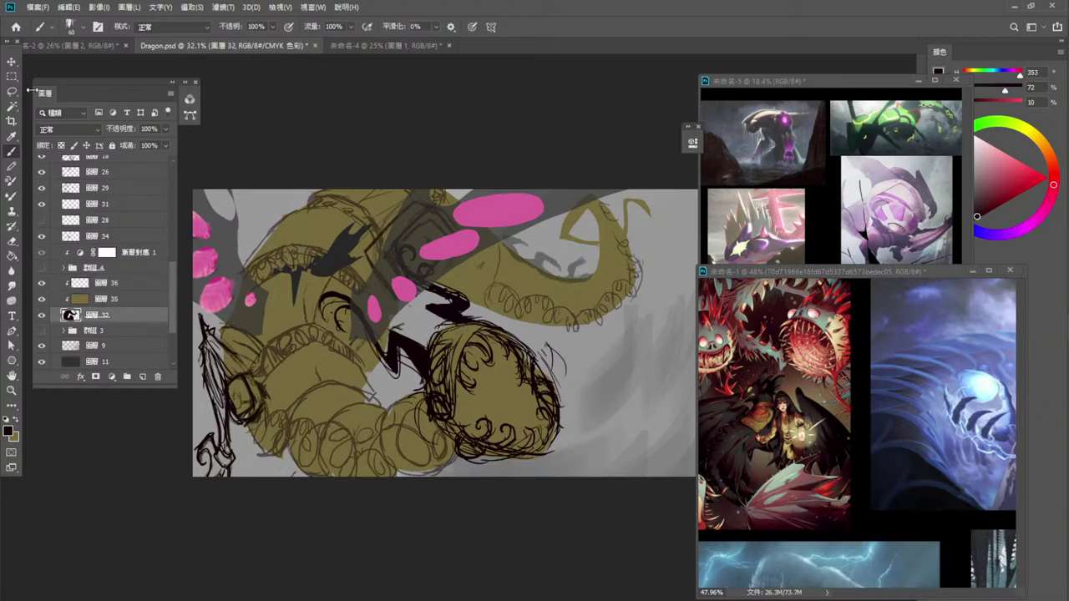
pyautogui.click(12, 92)
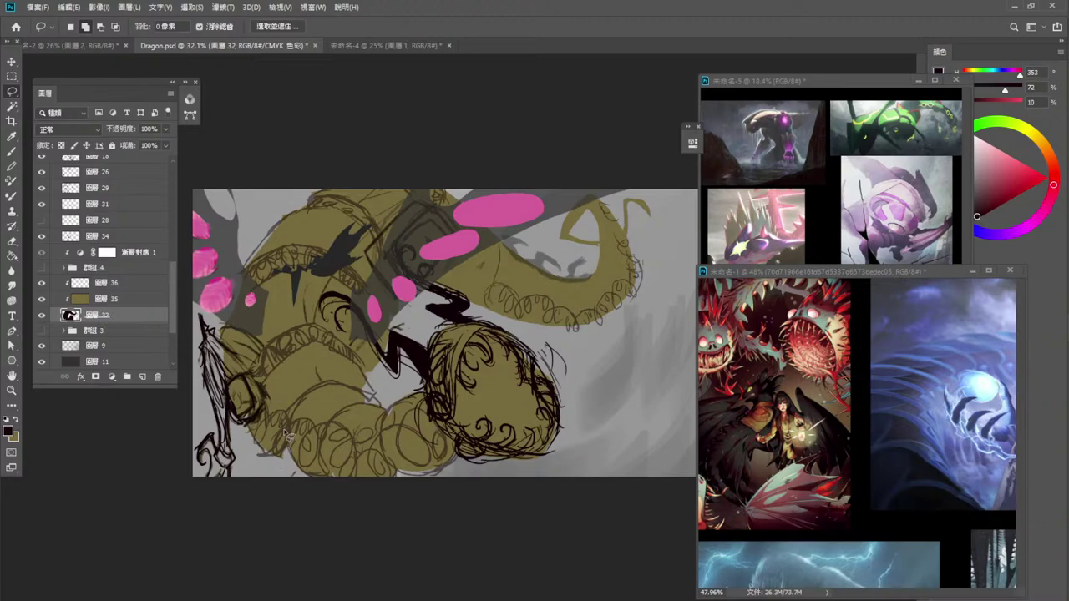
pyautogui.moveTo(259, 439)
pyautogui.mouseDown()
pyautogui.moveTo(307, 463)
pyautogui.moveTo(255, 417)
pyautogui.mouseUp()
pyautogui.hotkey('ctrl', 'd')
pyautogui.moveTo(376, 392)
pyautogui.mouseDown()
pyautogui.moveTo(371, 414)
pyautogui.moveTo(351, 409)
pyautogui.moveTo(337, 351)
pyautogui.mouseUp()
pyautogui.moveTo(416, 475); pyautogui.dragTo(389, 436)
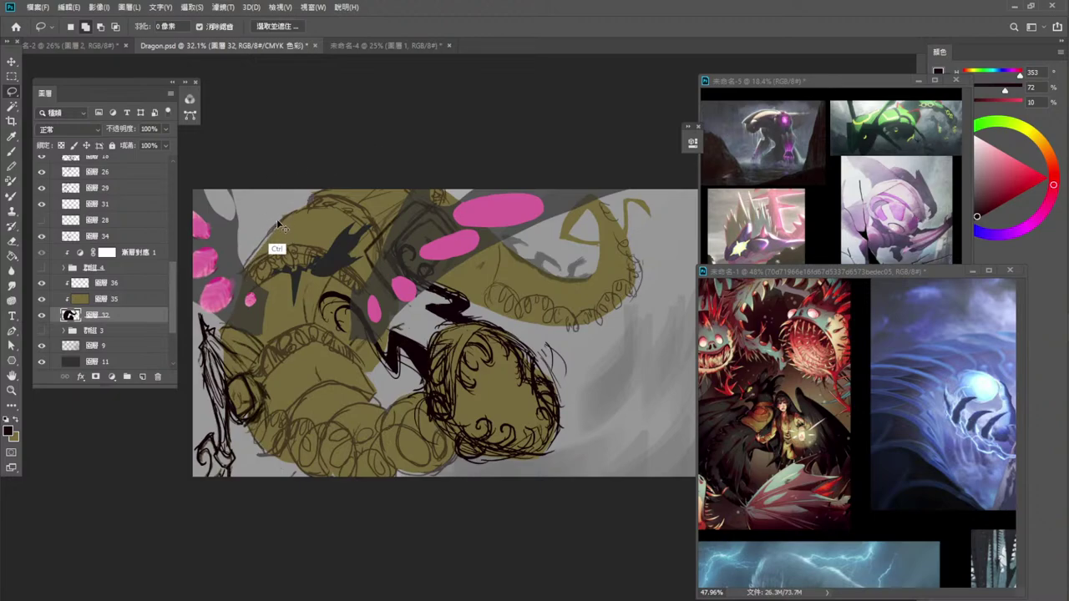
pyautogui.moveTo(279, 227)
pyautogui.mouseDown()
pyautogui.moveTo(241, 271)
pyautogui.moveTo(294, 215)
pyautogui.mouseUp()
# Fill layer 36 with the near-black and add a layer mask to it.
pyautogui.click(117, 301)
pyautogui.click(125, 286)
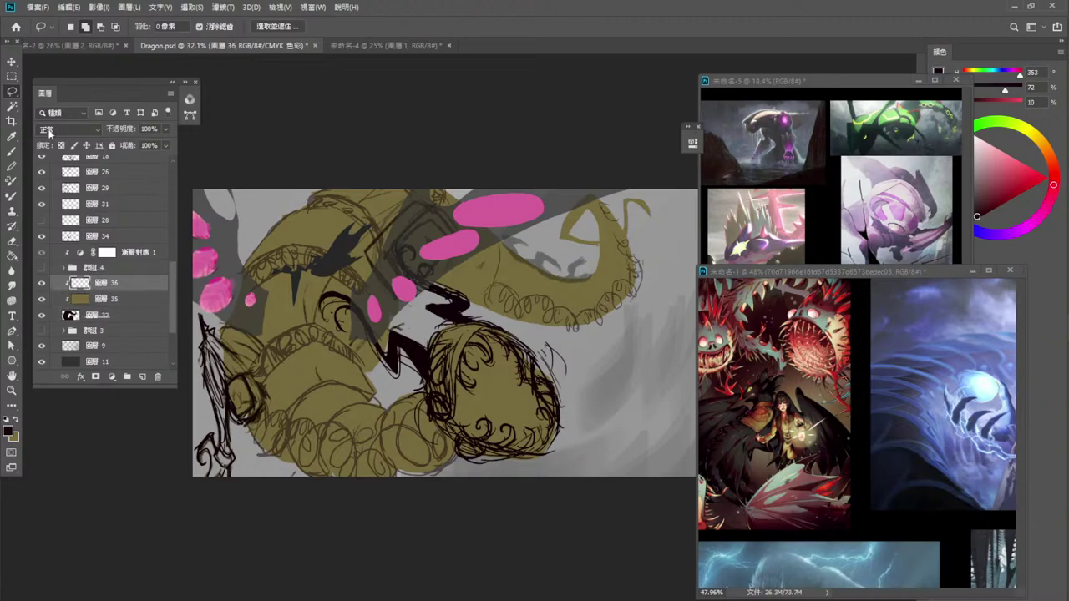
pyautogui.click(12, 152)
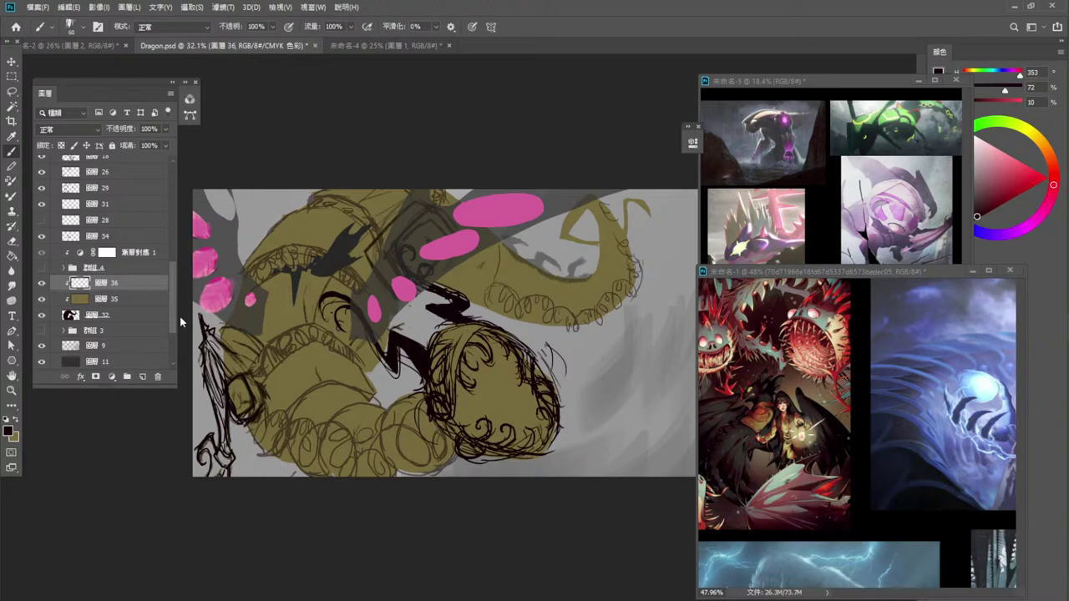
pyautogui.hotkey('alt', 'BackSpace')
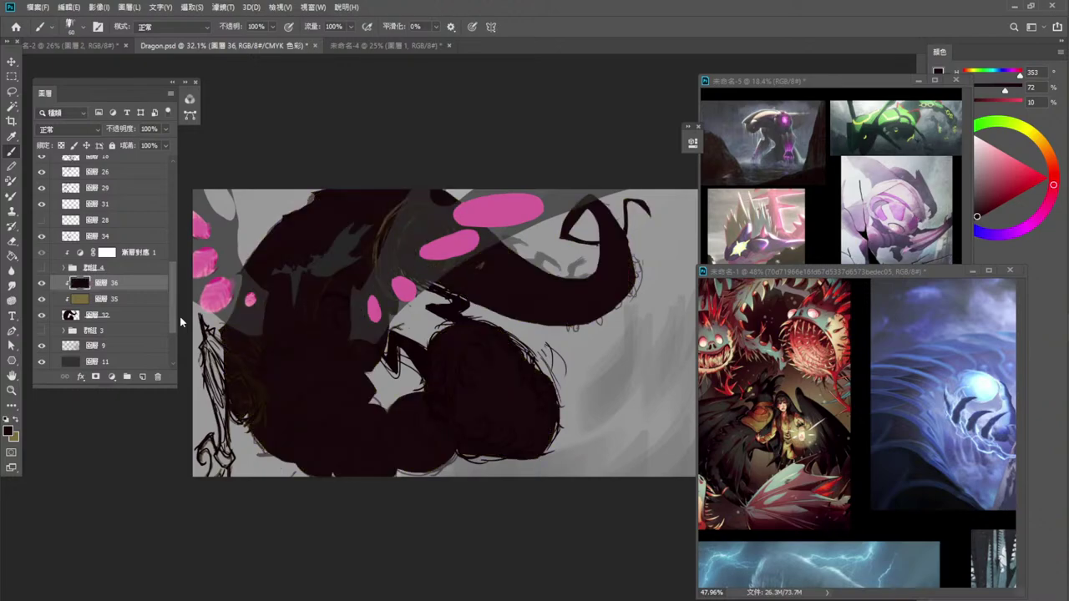
pyautogui.click(95, 377)
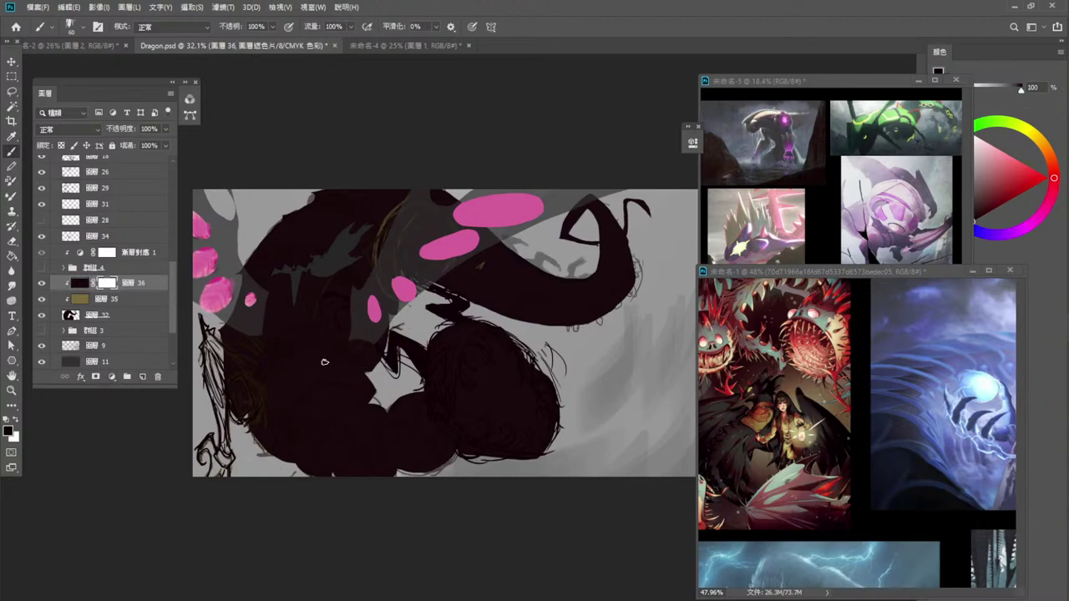
# Lasso a four-sided belly plate in the body's inner curve and fill it black on layer 36's mask to expose the olive.
pyautogui.moveTo(308, 353); pyautogui.dragTo(360, 380)
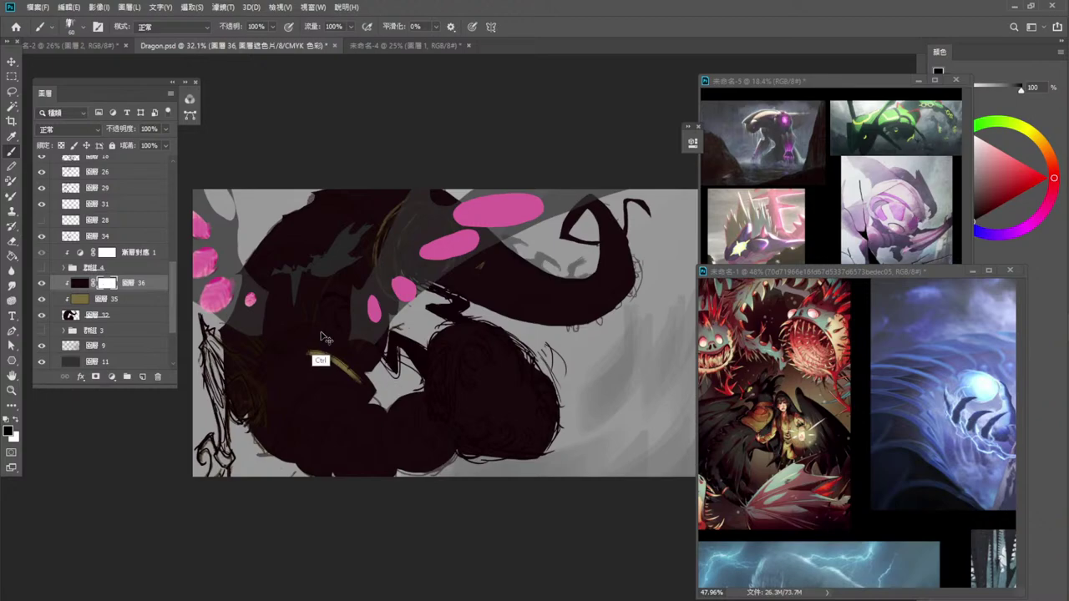
pyautogui.hotkey('ctrl', 'z')
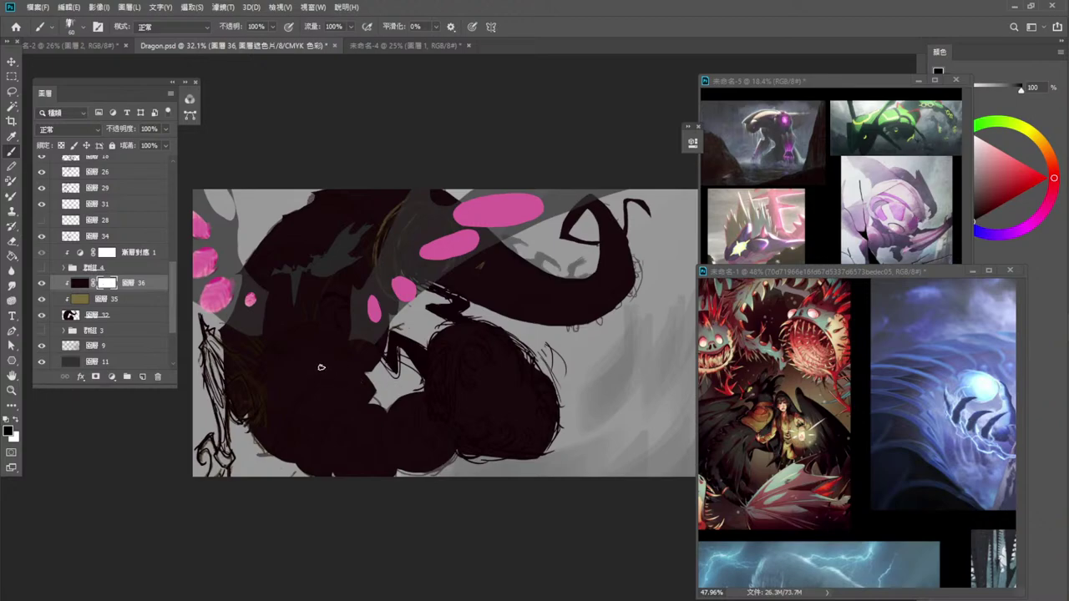
pyautogui.click(12, 94)
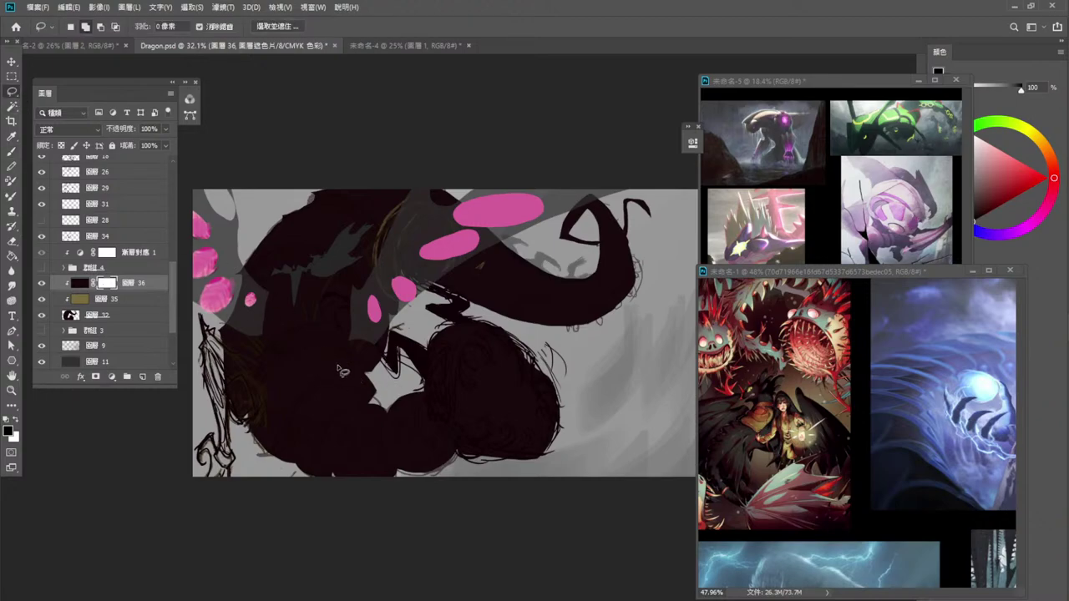
pyautogui.moveTo(369, 372); pyautogui.dragTo(318, 349)
pyautogui.moveTo(318, 349)
pyautogui.mouseDown()
pyautogui.moveTo(327, 381)
pyautogui.moveTo(377, 392)
pyautogui.mouseUp()
pyautogui.hotkey('alt', 'BackSpace')
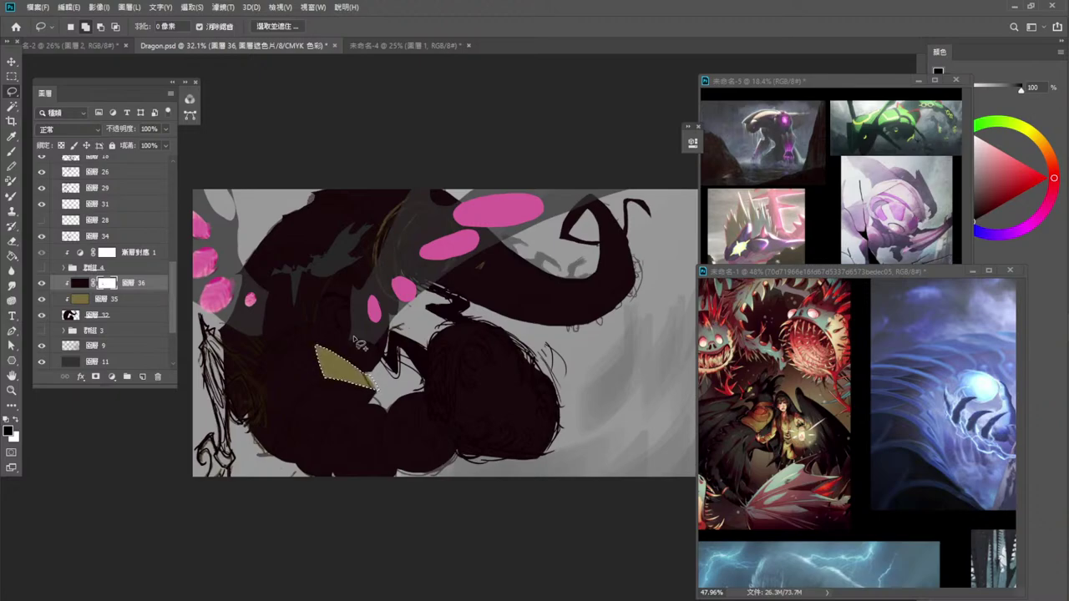
# Mask out the belly plate with the swirl ornament above the first one to expose the olive.
pyautogui.hotkey('ctrl', 'd')
pyautogui.moveTo(323, 269)
pyautogui.mouseDown()
pyautogui.moveTo(316, 325)
pyautogui.moveTo(381, 365)
pyautogui.moveTo(391, 328)
pyautogui.moveTo(380, 307)
pyautogui.moveTo(323, 273)
pyautogui.mouseUp()
pyautogui.hotkey('alt', 'BackSpace')
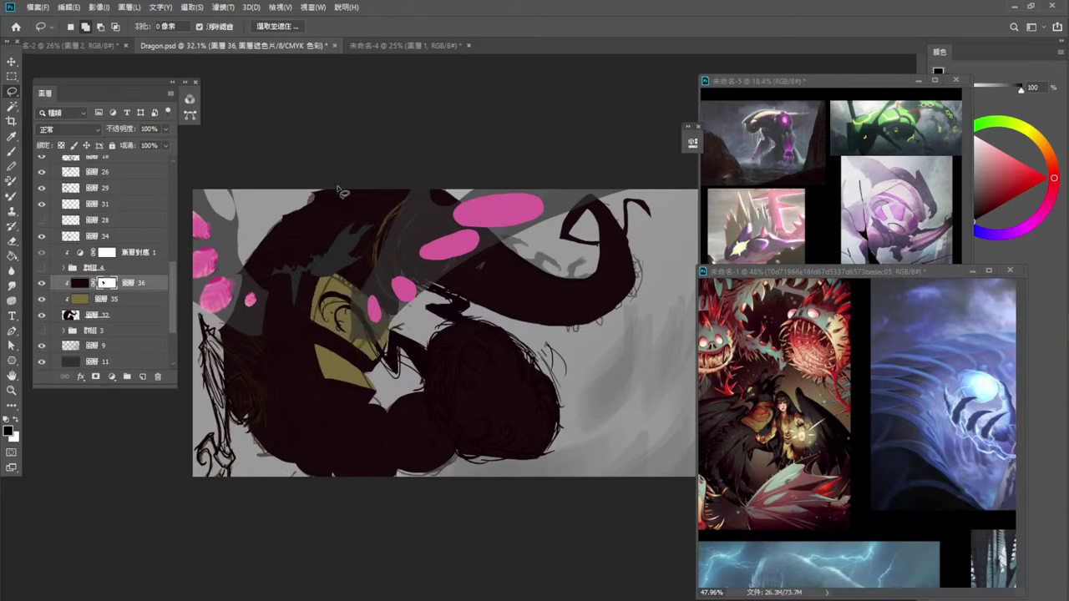
pyautogui.moveTo(399, 333)
pyautogui.mouseDown()
pyautogui.moveTo(391, 364)
pyautogui.moveTo(378, 369)
pyautogui.moveTo(314, 321)
pyautogui.moveTo(363, 314)
pyautogui.moveTo(399, 337)
pyautogui.mouseUp()
pyautogui.press('Delete')
pyautogui.hotkey('ctrl', 'd')
pyautogui.moveTo(384, 409)
pyautogui.mouseDown()
pyautogui.moveTo(359, 404)
pyautogui.moveTo(337, 424)
pyautogui.moveTo(384, 435)
pyautogui.moveTo(397, 413)
pyautogui.moveTo(387, 406)
pyautogui.mouseUp()
pyautogui.hotkey('ctrl', 'd')
pyautogui.moveTo(384, 428)
pyautogui.mouseDown()
pyautogui.moveTo(339, 419)
pyautogui.moveTo(384, 400)
pyautogui.mouseUp()
pyautogui.hotkey('alt', 'Delete')
pyautogui.hotkey('ctrl', 'd')
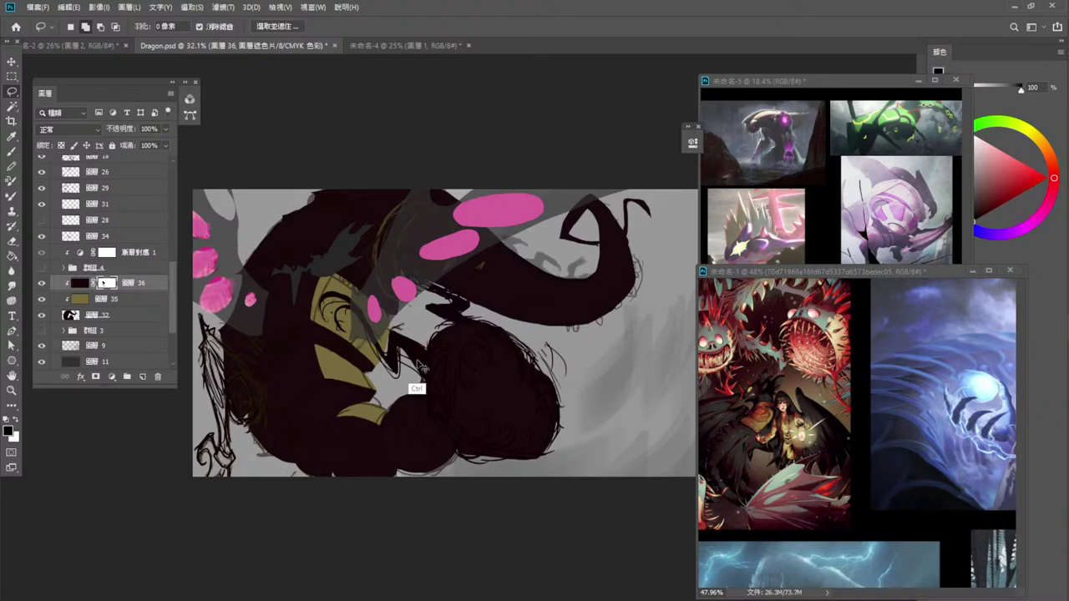
pyautogui.hotkey('ctrl', 'shift', 'd')
pyautogui.hotkey('ctrl', 'd')
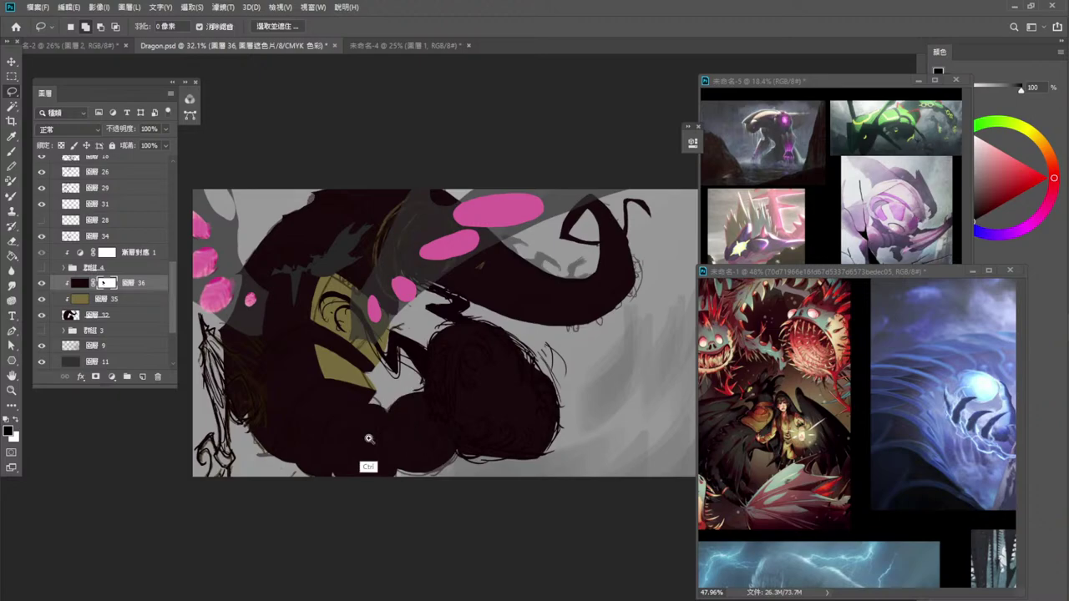
# Lasso the curved plate below the four-sided one and fill it black on the mask to expose the olive.
pyautogui.moveTo(369, 439); pyautogui.dragTo(416, 439)
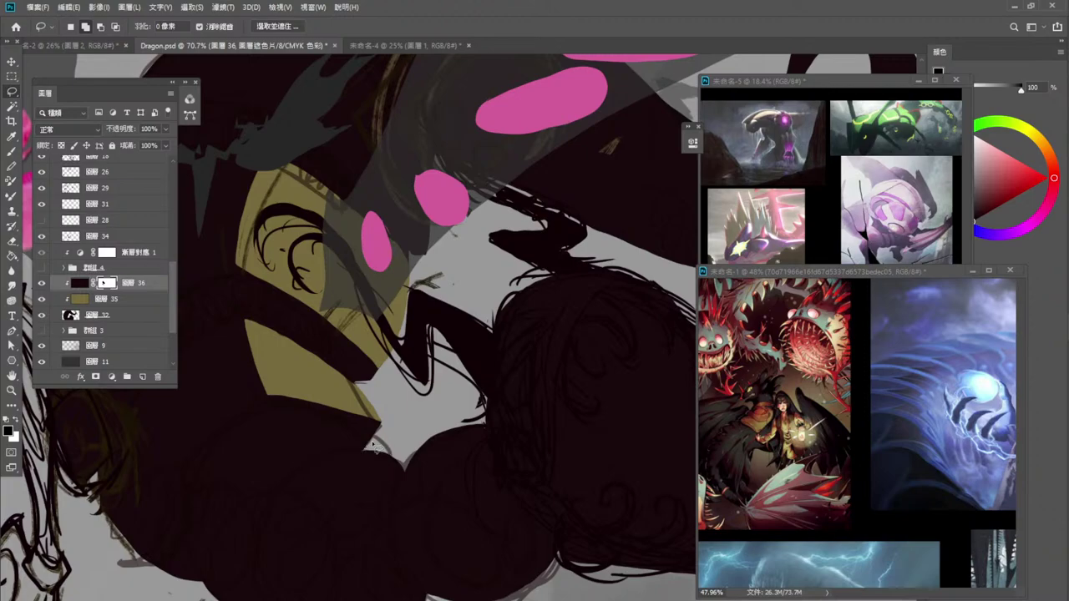
pyautogui.moveTo(367, 445)
pyautogui.mouseDown()
pyautogui.moveTo(287, 482)
pyautogui.moveTo(349, 476)
pyautogui.mouseUp()
pyautogui.moveTo(394, 501)
pyautogui.mouseDown()
pyautogui.moveTo(411, 464)
pyautogui.moveTo(387, 431)
pyautogui.mouseUp()
pyautogui.hotkey('alt', 'Delete')
pyautogui.hotkey('ctrl', 'd')
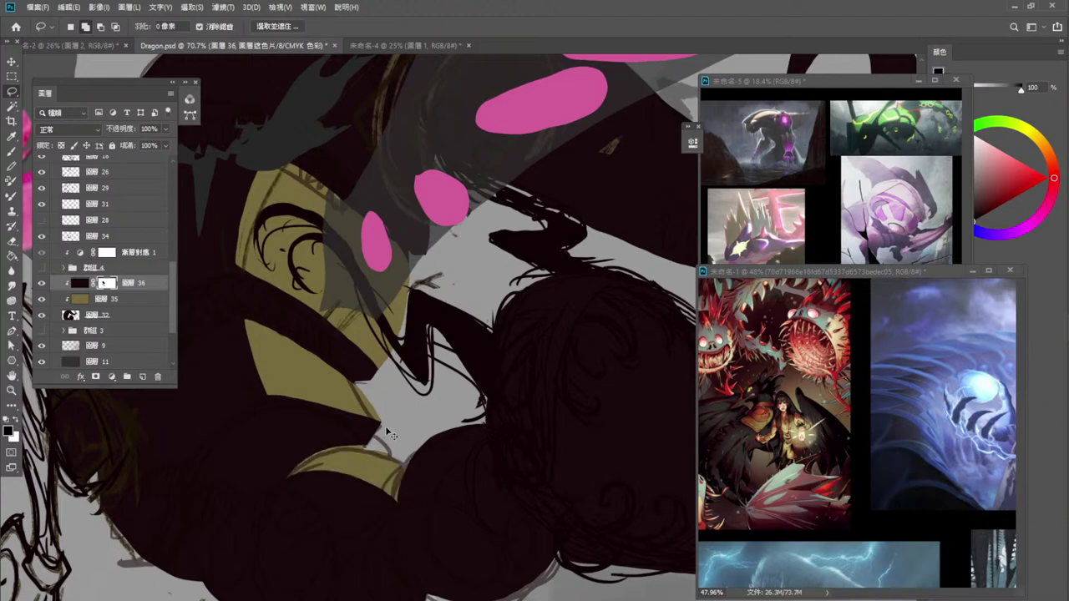
# Mask out the small plate where the inner curve turns towards the oval shape to expose the olive.
pyautogui.moveTo(451, 298); pyautogui.dragTo(408, 306)
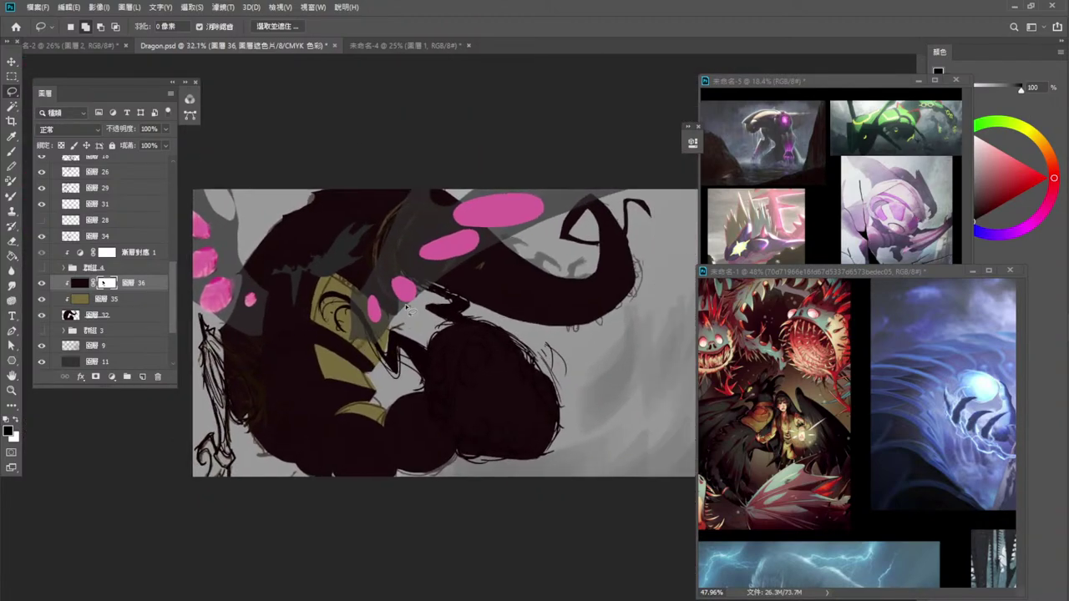
pyautogui.moveTo(426, 384)
pyautogui.mouseDown()
pyautogui.moveTo(431, 401)
pyautogui.moveTo(399, 437)
pyautogui.moveTo(388, 433)
pyautogui.mouseUp()
pyautogui.hotkey('ctrl', 'z')
pyautogui.moveTo(424, 390)
pyautogui.mouseDown()
pyautogui.moveTo(401, 426)
pyautogui.moveTo(415, 381)
pyautogui.mouseUp()
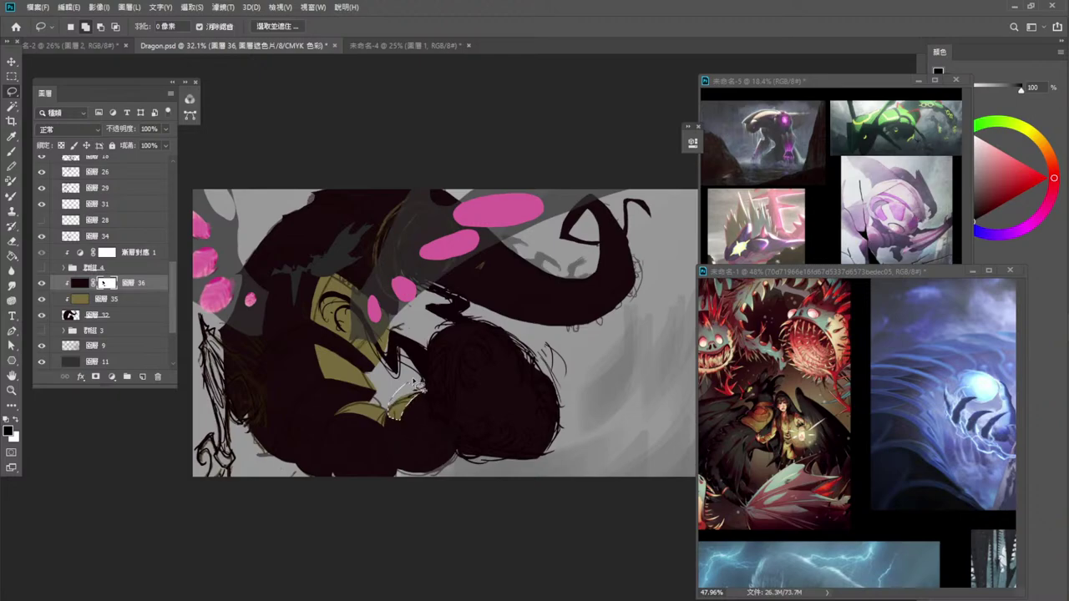
pyautogui.hotkey('alt', 'BackSpace')
pyautogui.hotkey('ctrl', 'd')
# Enlarge the brush and paint black on the mask to extend the two lowest plates with rough, textured olive edges.
pyautogui.press('b')
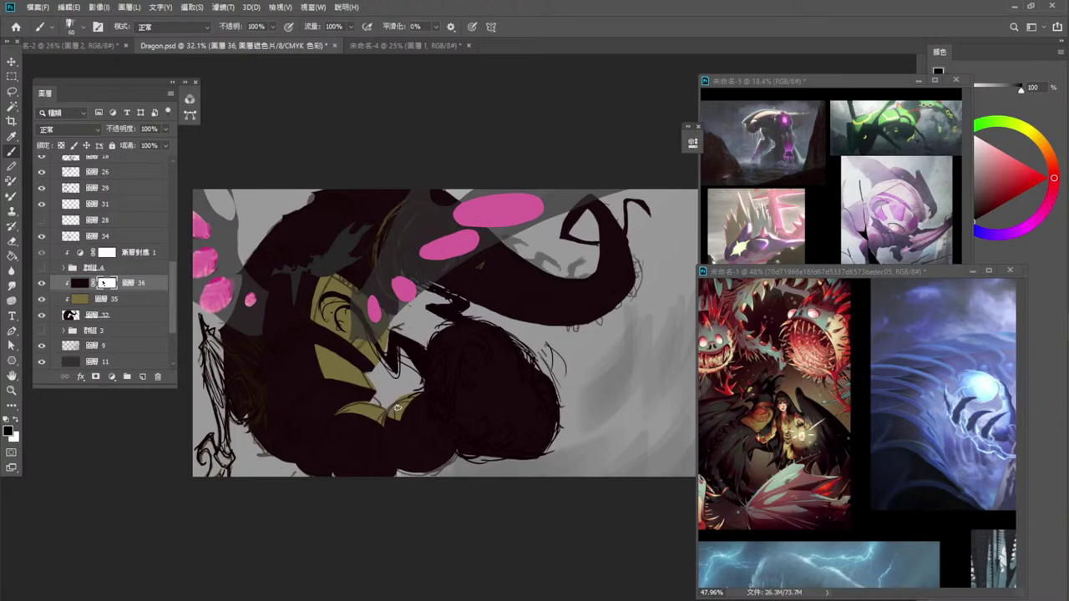
pyautogui.press(']')
pyautogui.press(']')
pyautogui.press(']')
pyautogui.press(']')
pyautogui.press(']')
pyautogui.moveTo(398, 410); pyautogui.dragTo(388, 436)
pyautogui.press('[')
pyautogui.press('[')
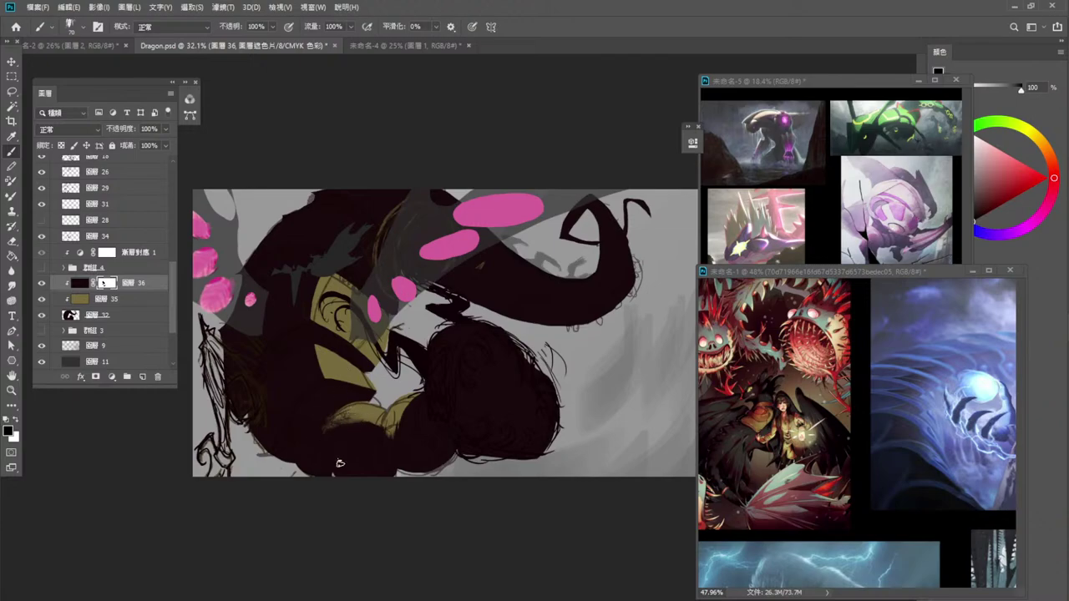
# Brush the four-sided plate and the swirl plate outward on the mask with textured olive edges.
pyautogui.press('ctrl')
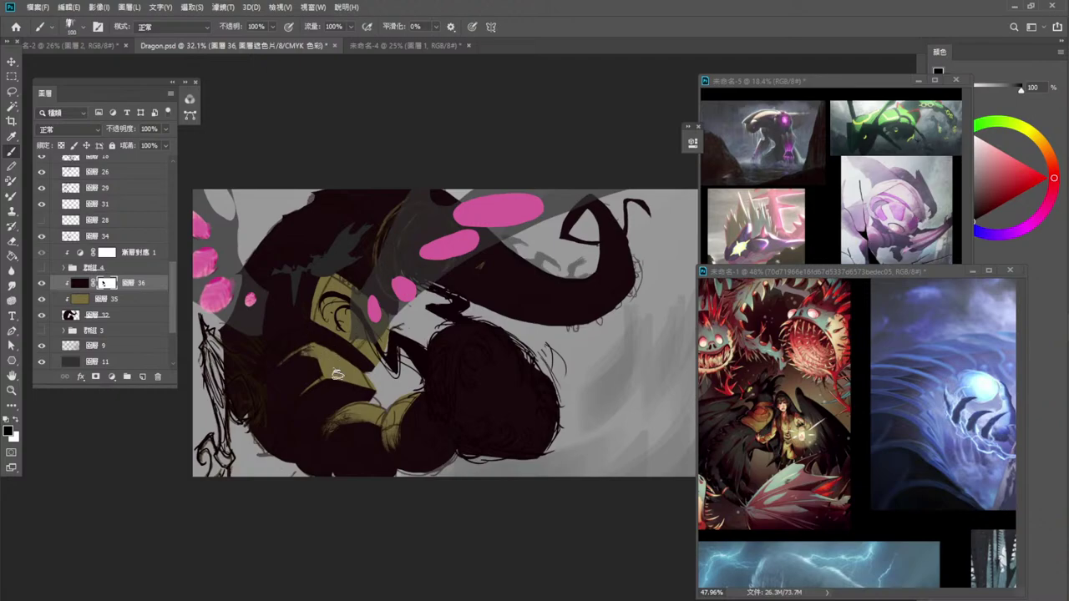
pyautogui.press('ctrl')
pyautogui.press('ctrl')
pyautogui.press('[')
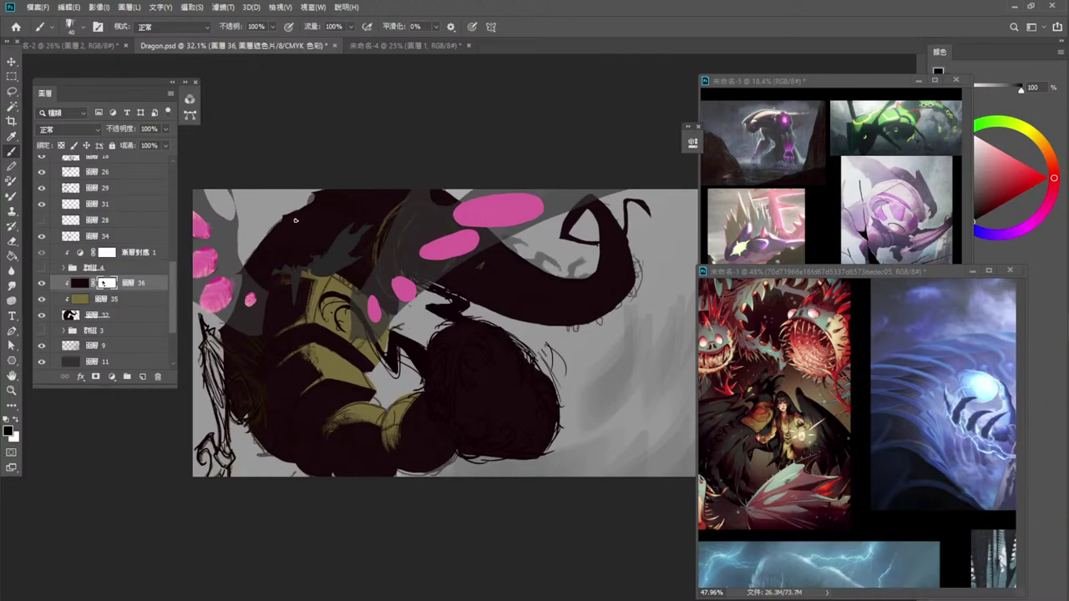
pyautogui.moveTo(289, 223); pyautogui.dragTo(334, 214)
pyautogui.hotkey('ctrl', 'z')
pyautogui.hotkey('ctrl', 'z')
# Set the brush size to 90 and paint textured olive on the mask around the upper end of the swirl plate.
pyautogui.press(']')
pyautogui.press(']')
pyautogui.press(']')
pyautogui.press(']')
pyautogui.press(']')
pyautogui.moveTo(254, 284); pyautogui.dragTo(302, 285)
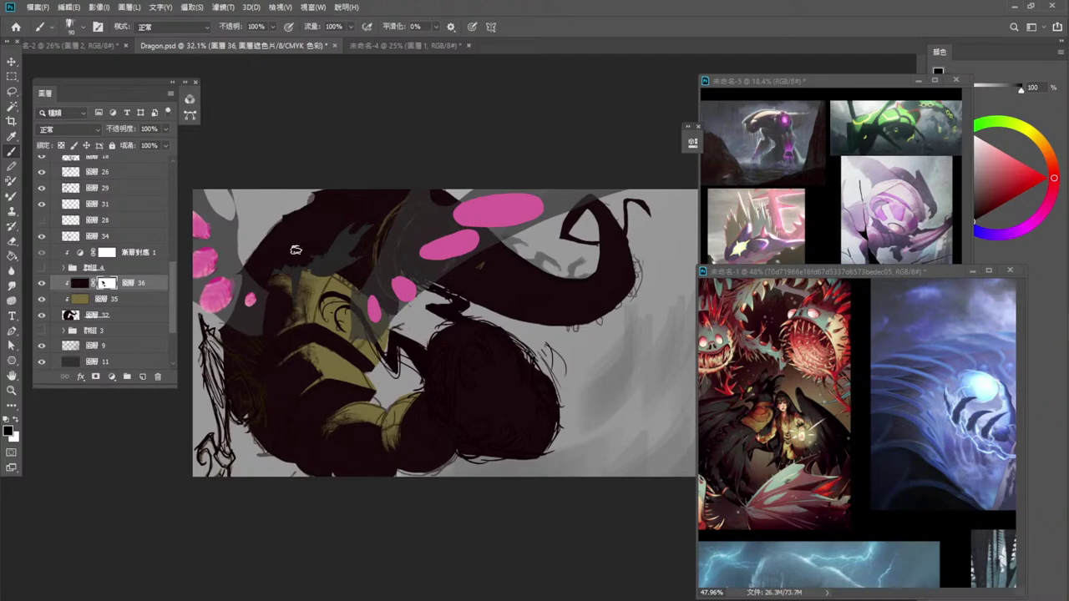
# Lasso the topmost plate beneath the jagged dark shape and fill it black on the mask to expose the olive.
pyautogui.moveTo(275, 252)
pyautogui.mouseDown()
pyautogui.moveTo(361, 256)
pyautogui.moveTo(298, 255)
pyautogui.moveTo(367, 241)
pyautogui.moveTo(378, 222)
pyautogui.mouseUp()
pyautogui.hotkey('ctrl', 'z')
pyautogui.click(12, 92)
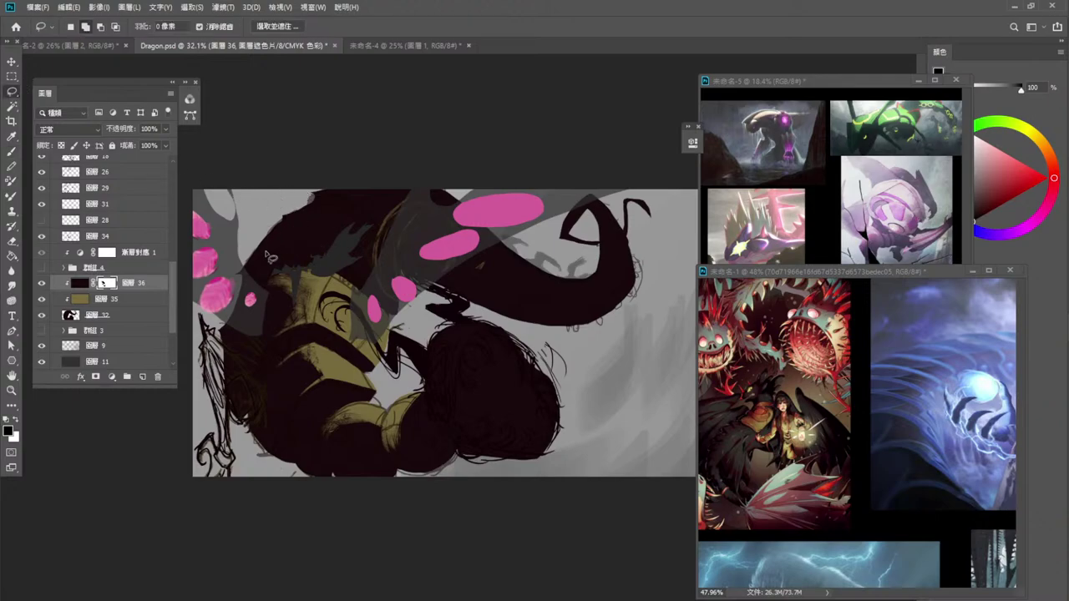
pyautogui.moveTo(276, 255)
pyautogui.mouseDown()
pyautogui.moveTo(324, 252)
pyautogui.moveTo(378, 289)
pyautogui.moveTo(385, 267)
pyautogui.moveTo(384, 247)
pyautogui.moveTo(359, 221)
pyautogui.moveTo(328, 209)
pyautogui.moveTo(273, 251)
pyautogui.mouseUp()
pyautogui.hotkey('alt', 'Delete')
pyautogui.hotkey('ctrl', 'd')
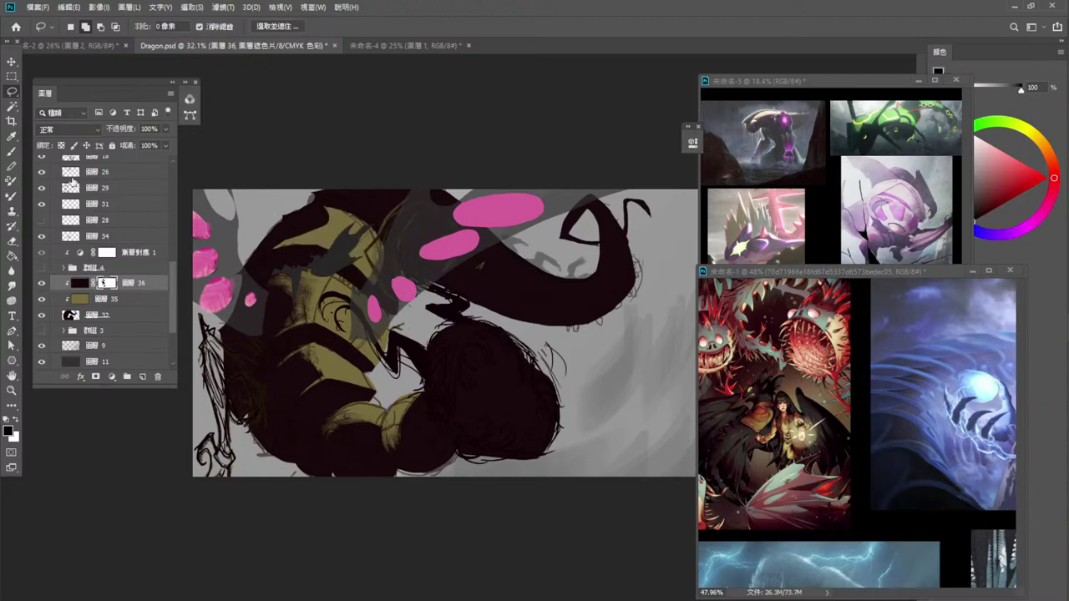
# Refine the topmost plate's outer edge on the mask with the brush, alternating between white and black.
pyautogui.click(18, 420)
pyautogui.click(14, 153)
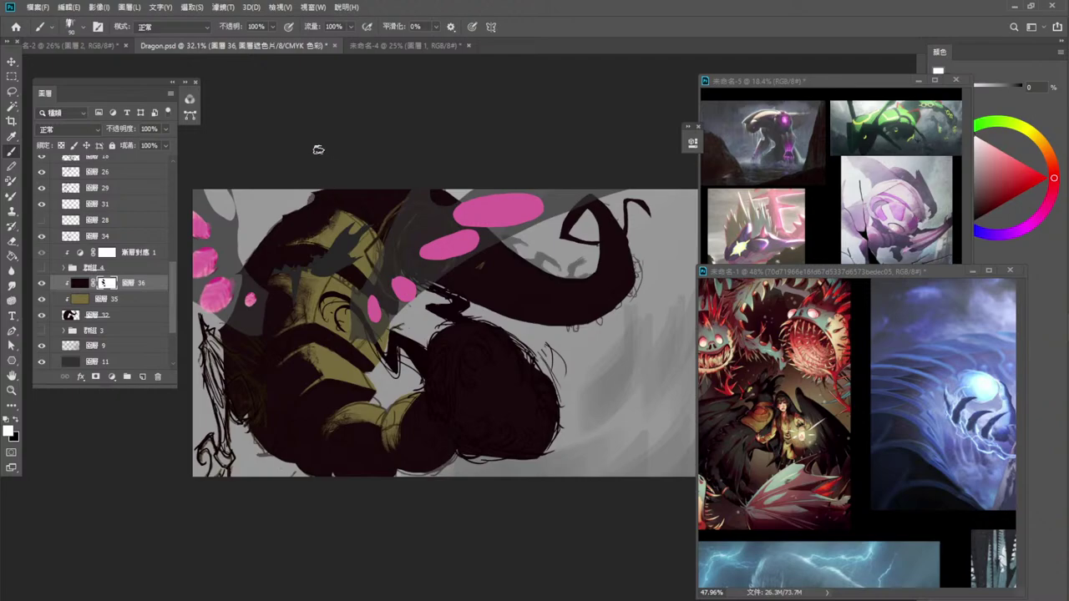
pyautogui.click(20, 419)
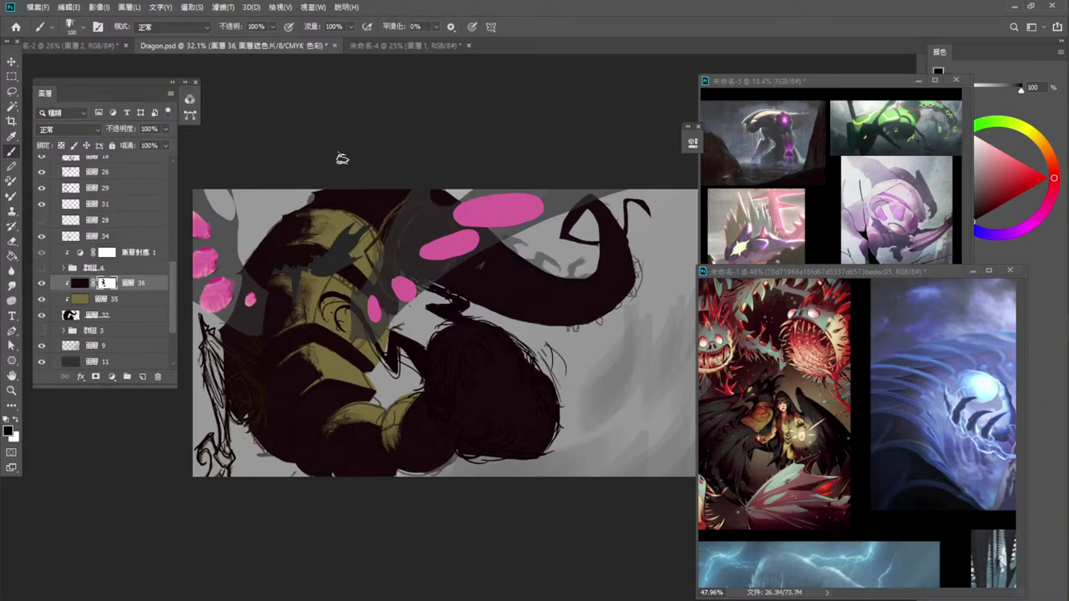
# Lasso the area on the outer side of the topmost plate, fill it black on the mask to expose olive, and save the file.
pyautogui.click(13, 91)
pyautogui.moveTo(393, 255)
pyautogui.mouseDown()
pyautogui.moveTo(343, 201)
pyautogui.moveTo(392, 209)
pyautogui.moveTo(391, 219)
pyautogui.mouseUp()
pyautogui.hotkey('ctrl', 's')
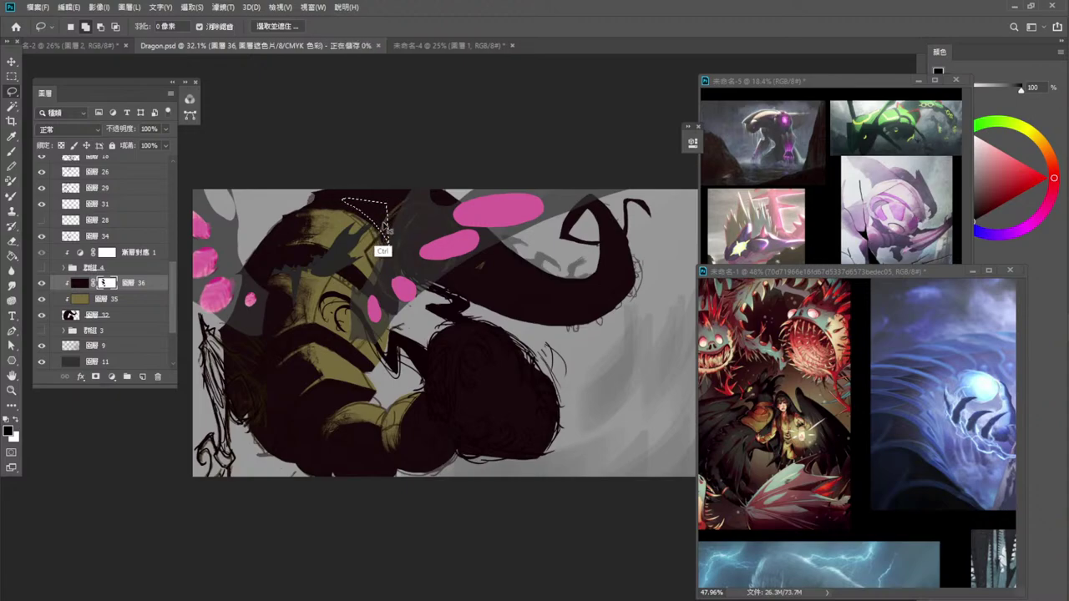
pyautogui.moveTo(389, 247)
pyautogui.mouseDown()
pyautogui.moveTo(364, 210)
pyautogui.moveTo(346, 205)
pyautogui.moveTo(408, 197)
pyautogui.moveTo(423, 215)
pyautogui.moveTo(400, 267)
pyautogui.moveTo(384, 237)
pyautogui.mouseUp()
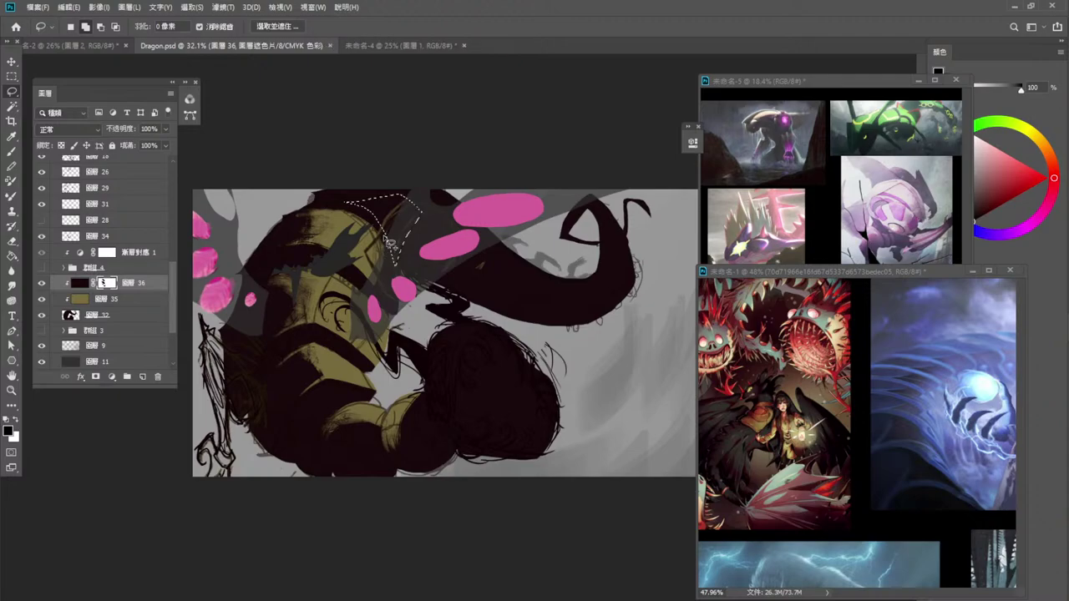
pyautogui.hotkey('alt', 'Delete')
pyautogui.hotkey('ctrl', 'd')
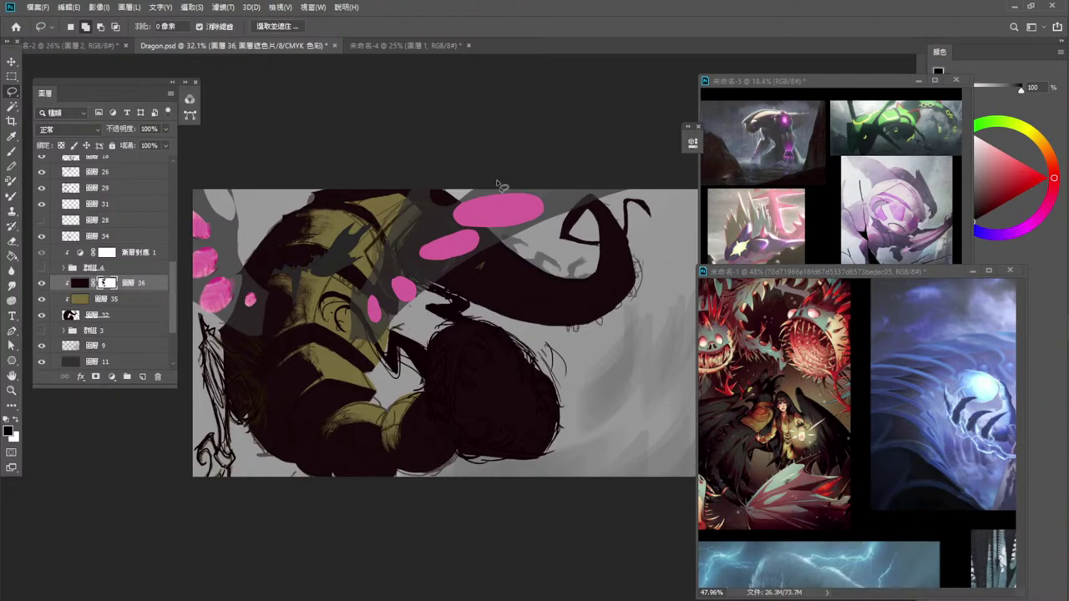
# Try brushing short textured olive streaks along the tail's inner curve on the mask at brush size 100.
pyautogui.click(12, 151)
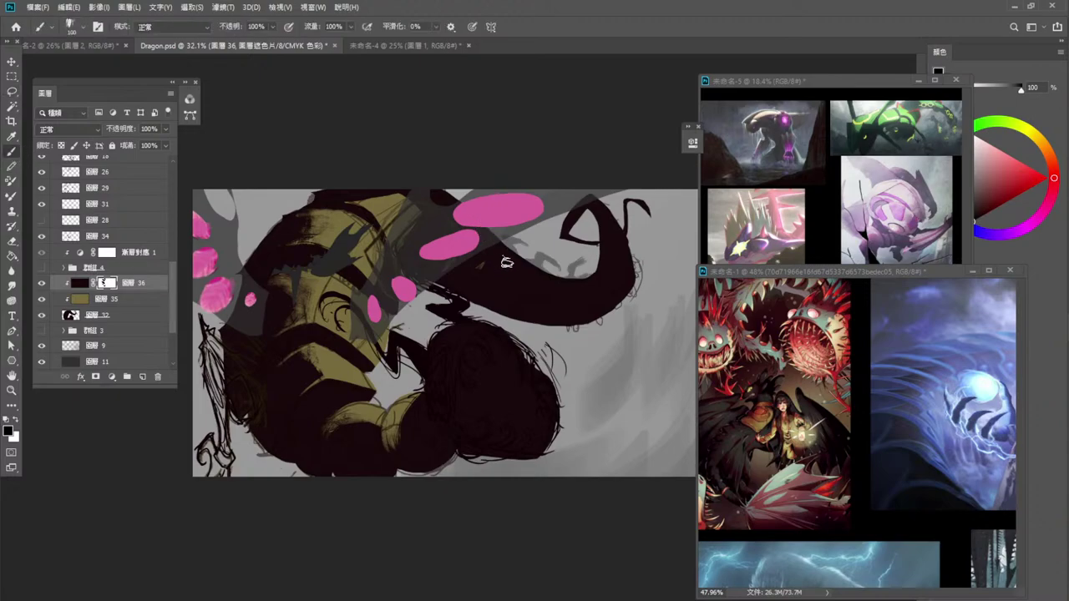
pyautogui.moveTo(506, 249)
pyautogui.mouseDown()
pyautogui.moveTo(536, 272)
pyautogui.moveTo(515, 252)
pyautogui.moveTo(501, 298)
pyautogui.moveTo(512, 253)
pyautogui.moveTo(540, 292)
pyautogui.moveTo(538, 268)
pyautogui.moveTo(569, 269)
pyautogui.moveTo(571, 300)
pyautogui.moveTo(577, 269)
pyautogui.moveTo(572, 303)
pyautogui.moveTo(590, 259)
pyautogui.moveTo(623, 297)
pyautogui.mouseUp()
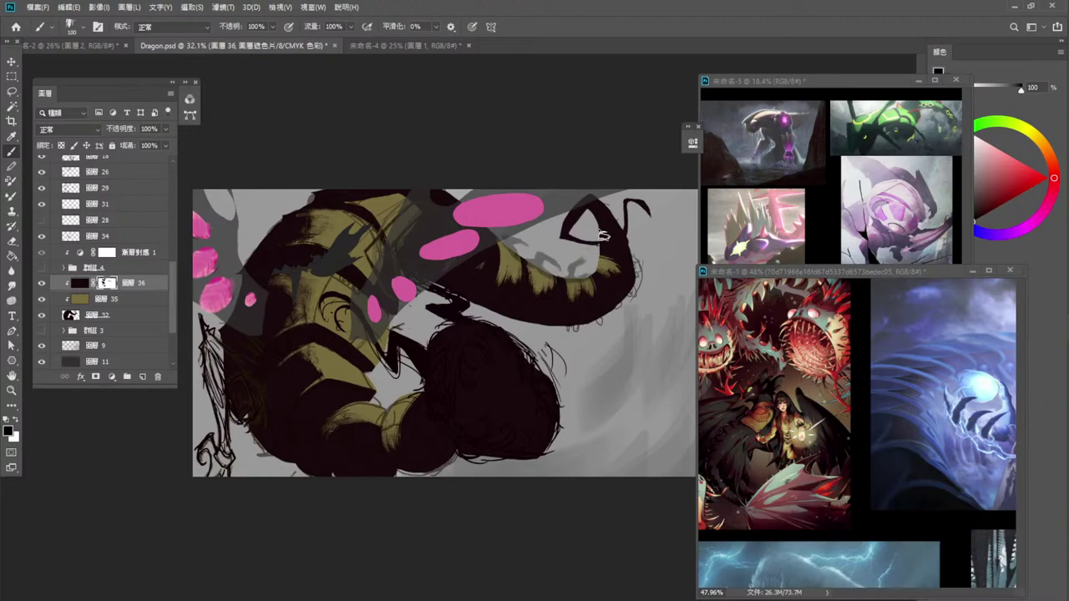
pyautogui.press('ctrl')
pyautogui.press('[')
pyautogui.press('[')
pyautogui.press('l')
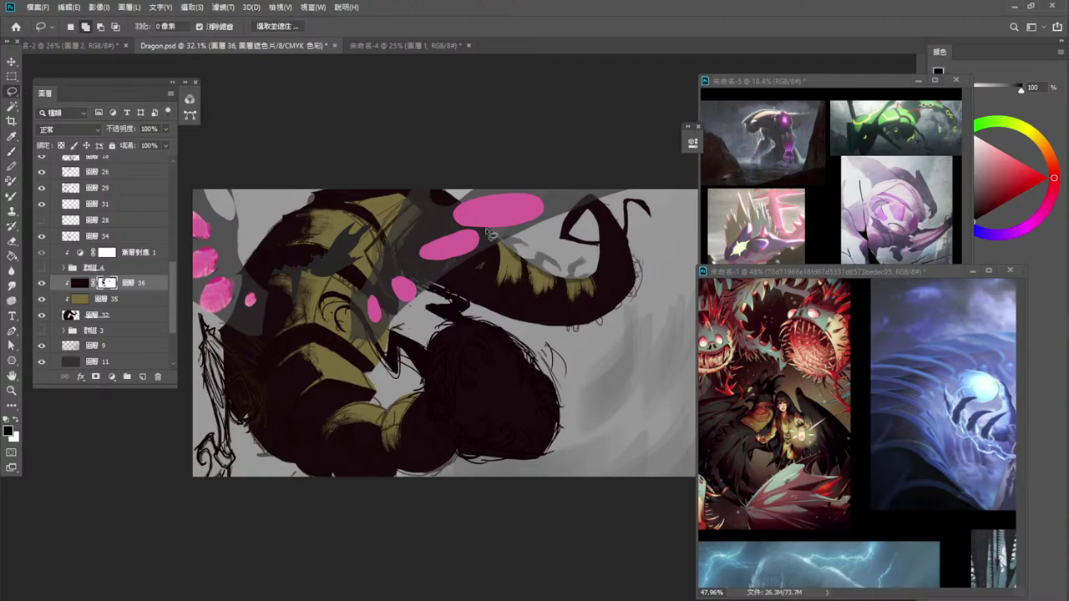
# Paint over the tail's olive streaks with white on the mask at brush size 300.
pyautogui.press('x')
pyautogui.press('b')
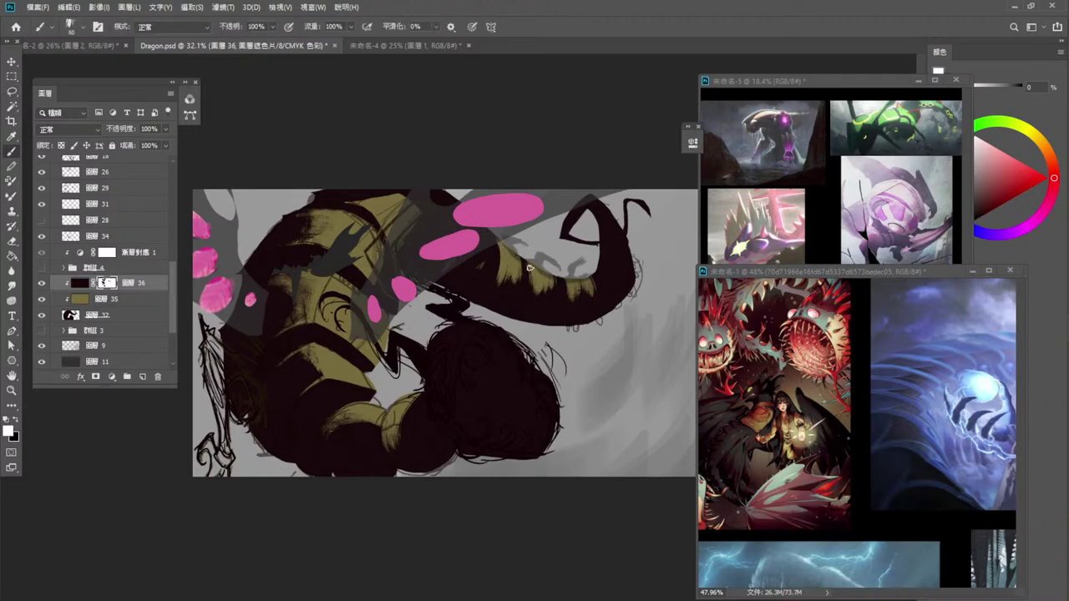
pyautogui.press(']')
pyautogui.press(']')
pyautogui.press(']')
pyautogui.press(']')
pyautogui.press(']')
pyautogui.press(']')
pyautogui.press(']')
pyautogui.moveTo(506, 249)
pyautogui.mouseDown()
pyautogui.moveTo(545, 277)
pyautogui.moveTo(524, 300)
pyautogui.mouseUp()
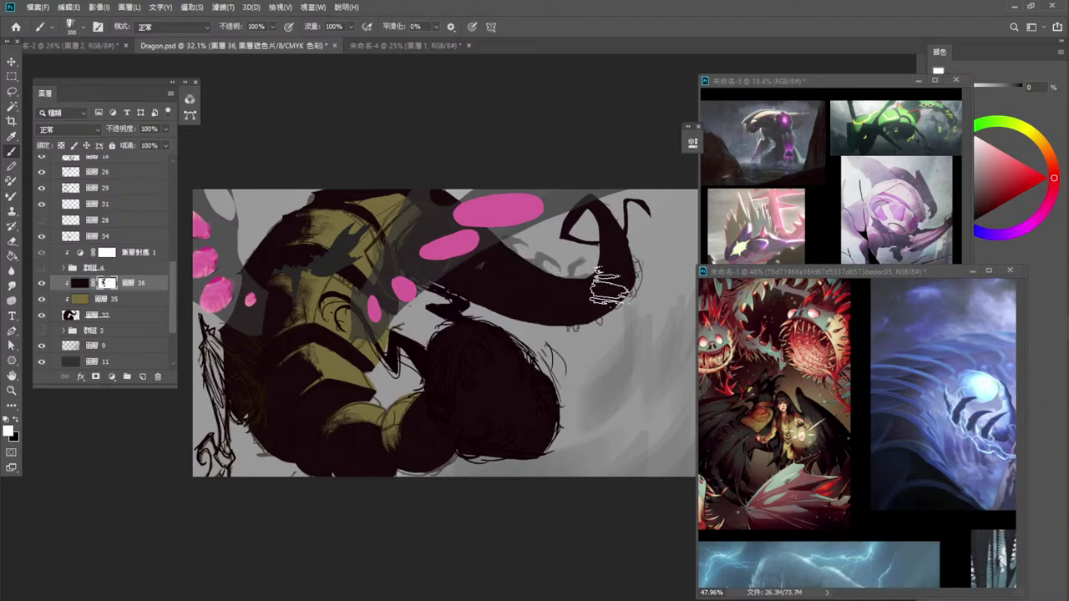
# Paint black on the mask to expose a continuous olive band along the tail's inner curve, reducing the brush size to 100.
pyautogui.click(17, 420)
pyautogui.moveTo(506, 238)
pyautogui.mouseDown()
pyautogui.moveTo(550, 263)
pyautogui.moveTo(516, 247)
pyautogui.moveTo(512, 260)
pyautogui.moveTo(546, 258)
pyautogui.moveTo(520, 246)
pyautogui.moveTo(579, 271)
pyautogui.moveTo(552, 213)
pyautogui.mouseUp()
pyautogui.moveTo(571, 289); pyautogui.dragTo(568, 279)
pyautogui.press('[')
pyautogui.press('[')
pyautogui.press('[')
pyautogui.press('[')
pyautogui.press('[')
pyautogui.press('[')
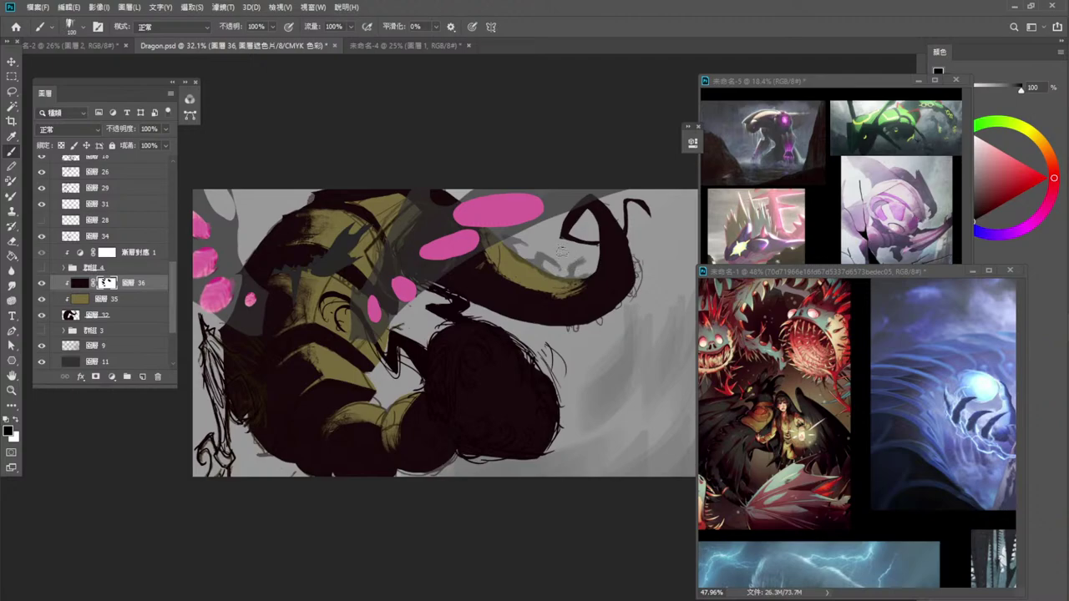
pyautogui.moveTo(487, 226)
pyautogui.mouseDown()
pyautogui.moveTo(479, 261)
pyautogui.moveTo(476, 250)
pyautogui.moveTo(497, 253)
pyautogui.moveTo(512, 275)
pyautogui.moveTo(483, 261)
pyautogui.moveTo(525, 272)
pyautogui.moveTo(501, 260)
pyautogui.moveTo(474, 214)
pyautogui.moveTo(509, 266)
pyautogui.moveTo(486, 263)
pyautogui.moveTo(539, 279)
pyautogui.moveTo(484, 272)
pyautogui.moveTo(603, 289)
pyautogui.moveTo(578, 278)
pyautogui.moveTo(576, 288)
pyautogui.moveTo(605, 238)
pyautogui.mouseUp()
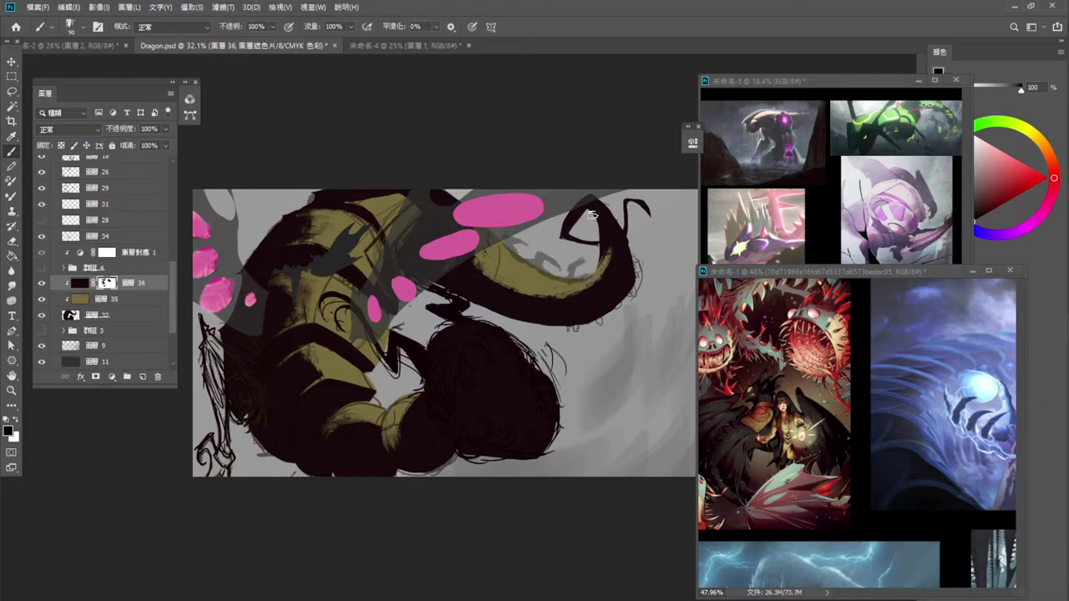
# Extend the olive band on the mask up the tail's curl and into its pointed tip with a smaller brush.
pyautogui.moveTo(603, 236)
pyautogui.mouseDown()
pyautogui.moveTo(596, 218)
pyautogui.moveTo(607, 247)
pyautogui.moveTo(599, 276)
pyautogui.mouseUp()
pyautogui.moveTo(604, 237)
pyautogui.mouseDown()
pyautogui.moveTo(601, 280)
pyautogui.moveTo(576, 293)
pyautogui.moveTo(560, 283)
pyautogui.moveTo(604, 275)
pyautogui.moveTo(608, 262)
pyautogui.moveTo(598, 290)
pyautogui.moveTo(563, 296)
pyautogui.moveTo(610, 276)
pyautogui.moveTo(580, 289)
pyautogui.mouseUp()
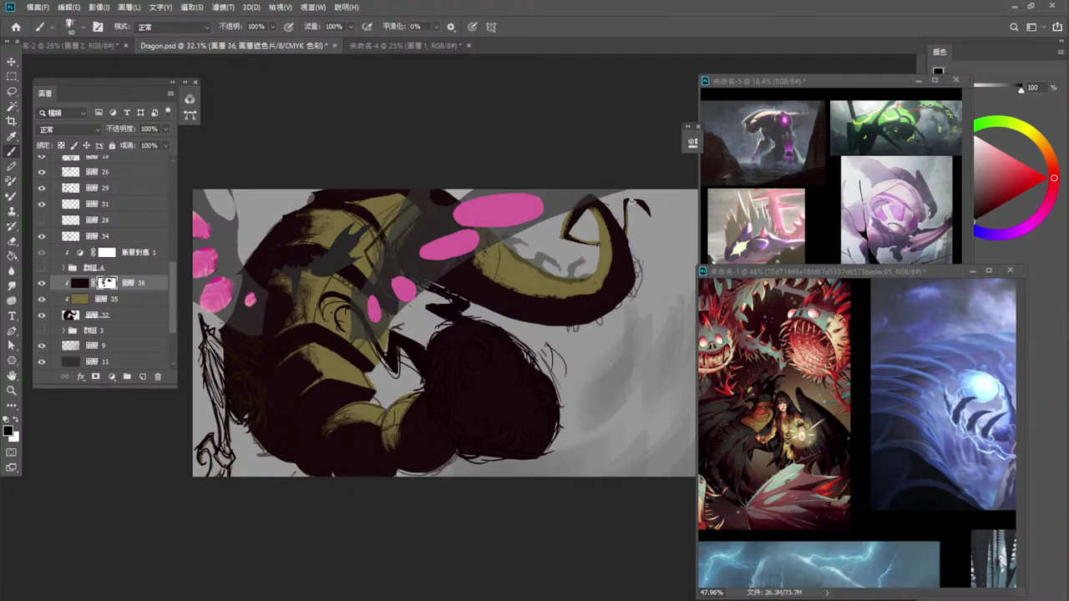
pyautogui.moveTo(632, 204); pyautogui.dragTo(647, 219)
# Trim the body-side end of the tail's olive band by painting white on the mask, undoing the last stroke.
pyautogui.click(16, 419)
pyautogui.moveTo(475, 236); pyautogui.dragTo(488, 293)
pyautogui.moveTo(479, 233)
pyautogui.mouseDown()
pyautogui.moveTo(489, 293)
pyautogui.moveTo(485, 238)
pyautogui.moveTo(496, 250)
pyautogui.moveTo(477, 267)
pyautogui.mouseUp()
pyautogui.moveTo(477, 267); pyautogui.dragTo(526, 256)
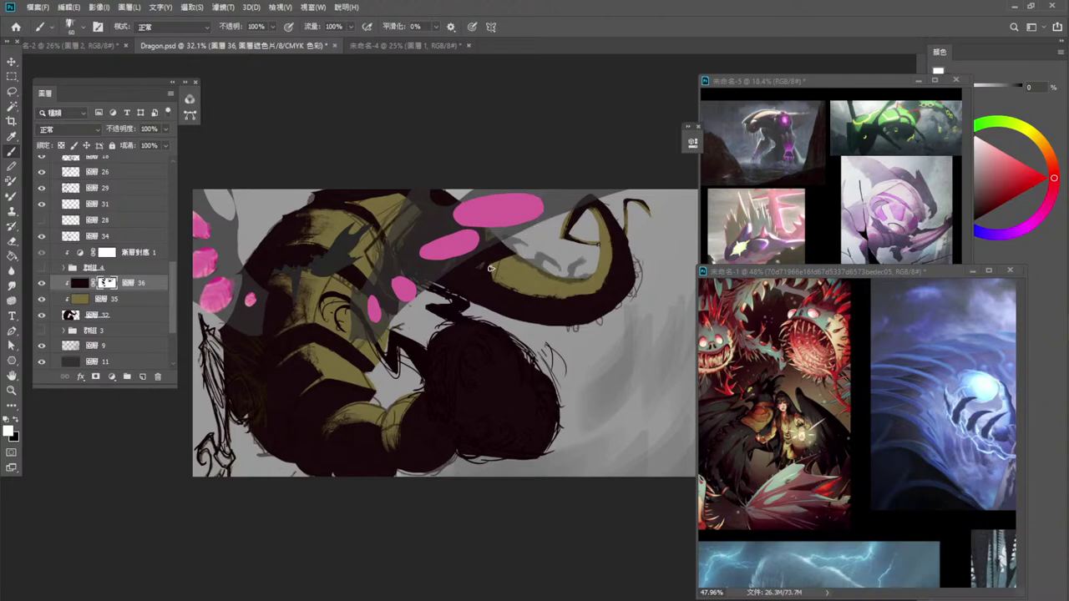
pyautogui.moveTo(479, 268); pyautogui.dragTo(518, 253)
pyautogui.hotkey('ctrl', 'z')
# Restore black as the foreground and choose the size 1 brush from the Sketch Brushes presets.
pyautogui.click(24, 421)
pyautogui.click(12, 90)
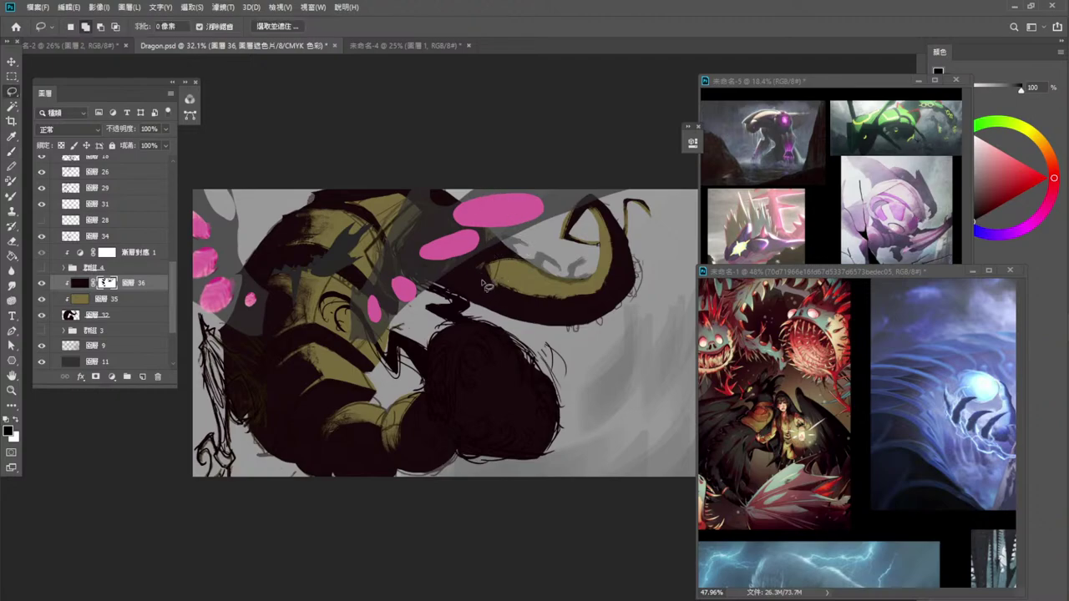
pyautogui.rightClick(530, 323)
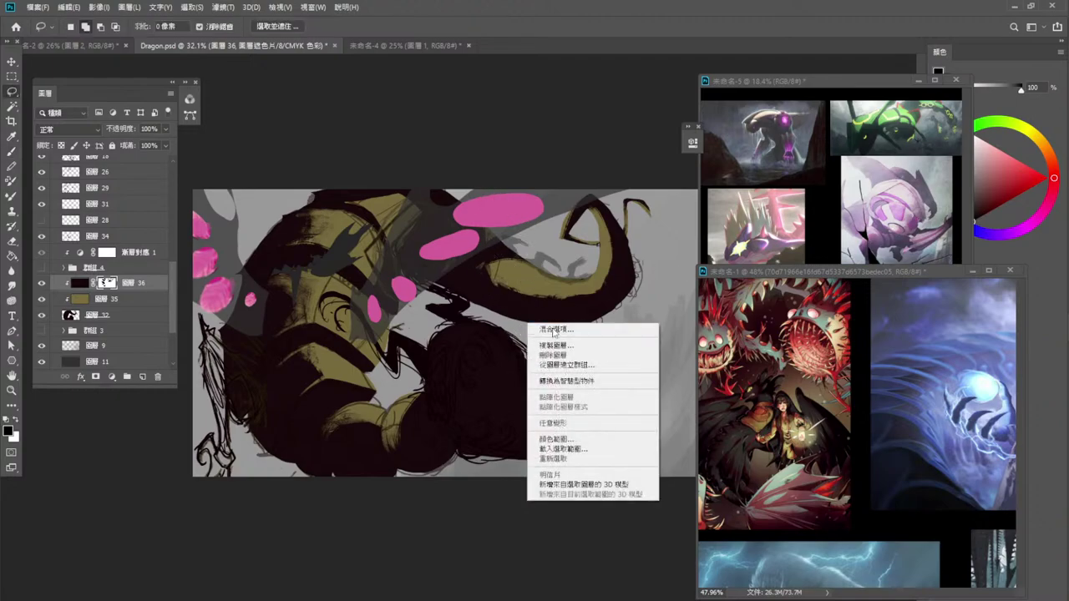
pyautogui.click(13, 153)
pyautogui.rightClick(580, 299)
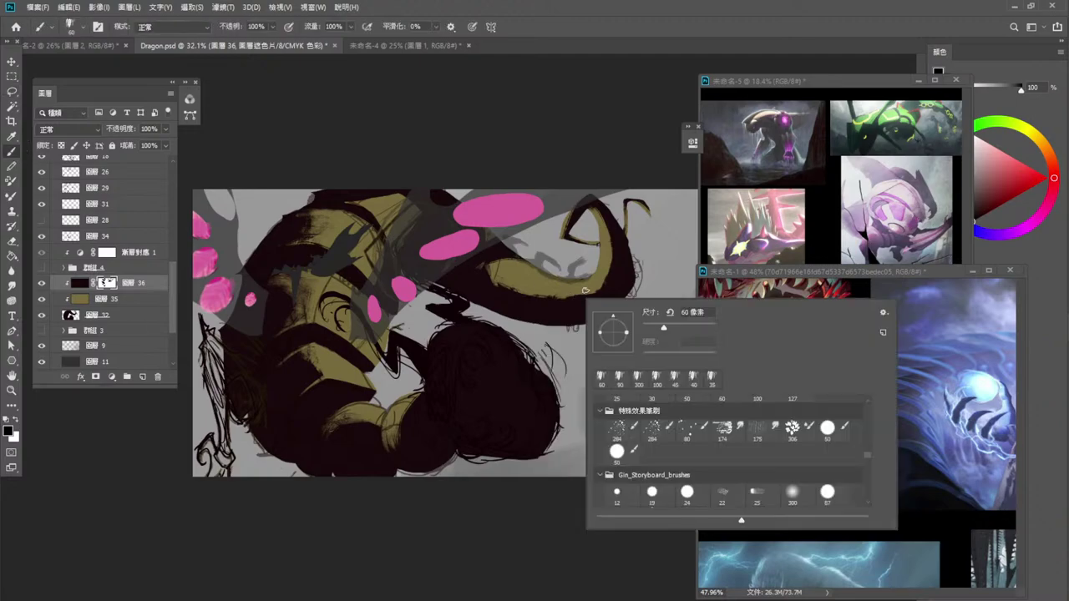
pyautogui.moveTo(869, 448); pyautogui.dragTo(881, 402)
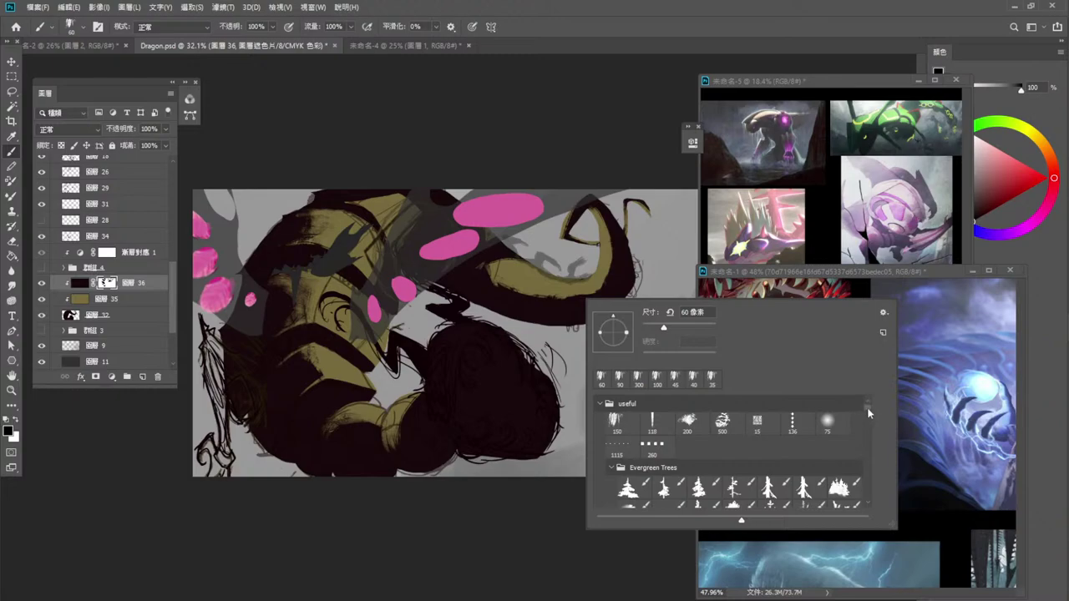
pyautogui.moveTo(868, 408); pyautogui.dragTo(871, 459)
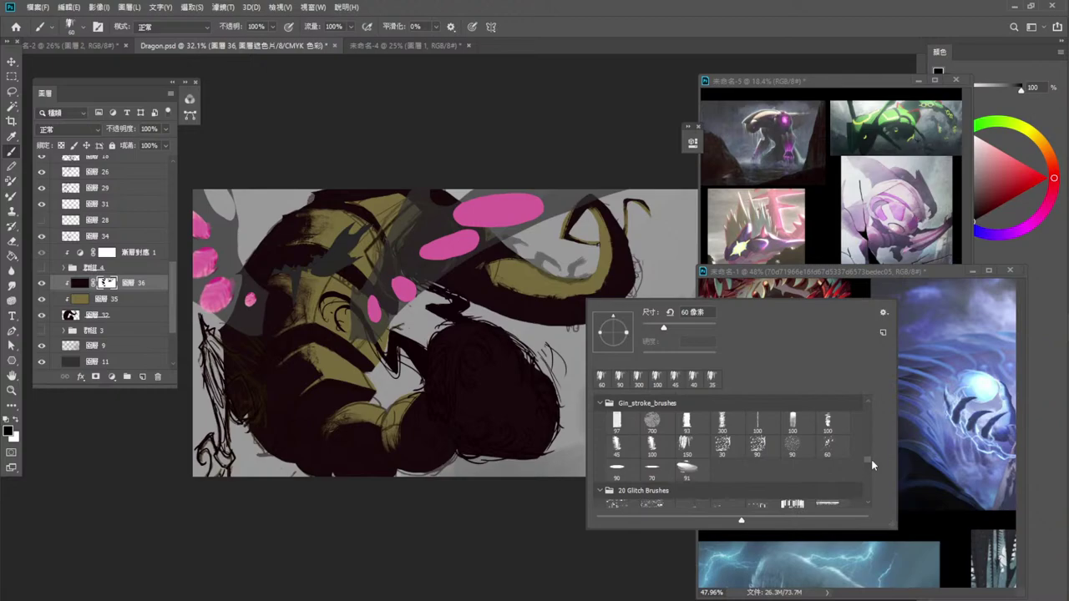
pyautogui.scroll(1, 871, 461)
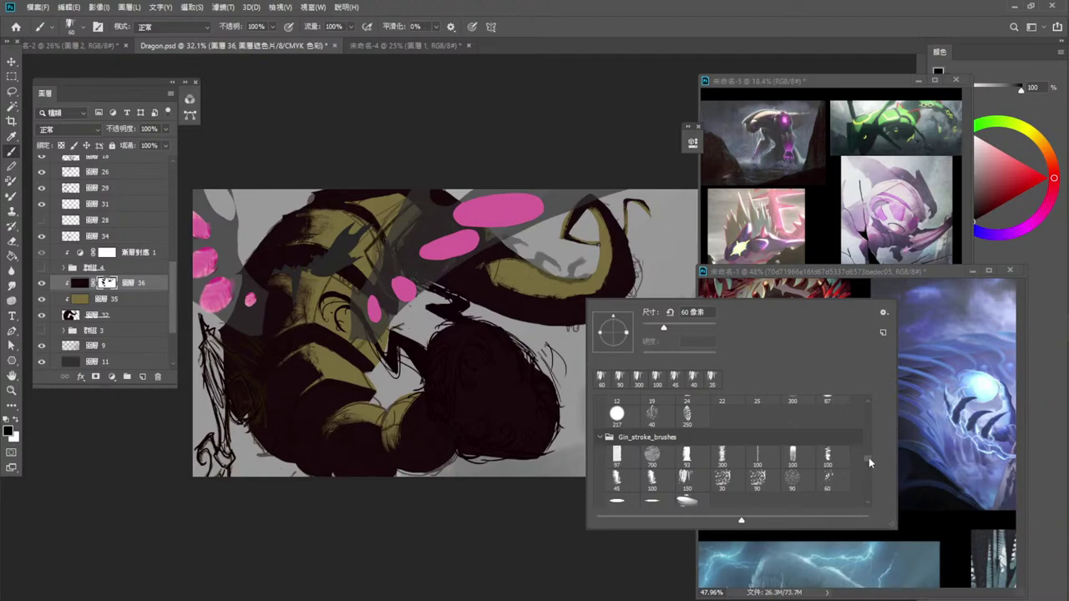
pyautogui.moveTo(868, 458)
pyautogui.mouseDown()
pyautogui.moveTo(871, 495)
pyautogui.moveTo(879, 449)
pyautogui.mouseUp()
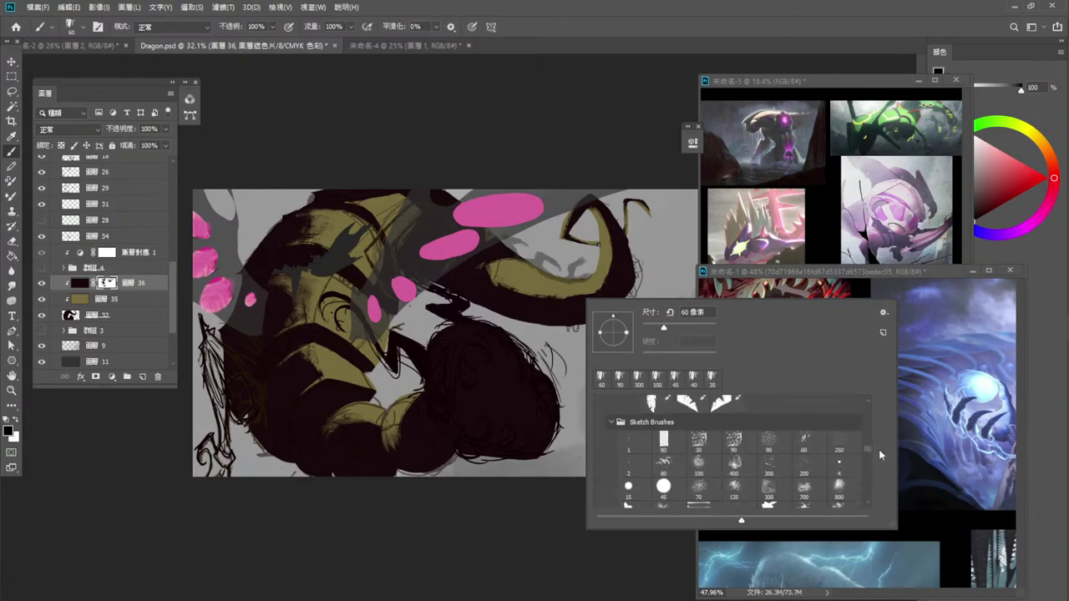
pyautogui.click(634, 441)
pyautogui.click(623, 118)
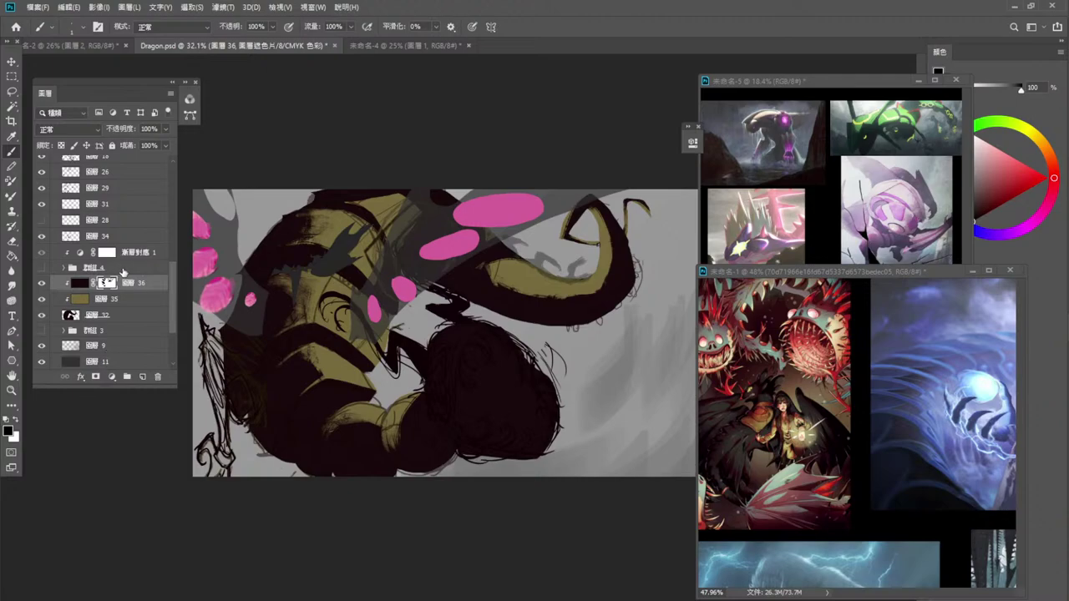
# Add an empty layer above the near-black layer with brush size 15, then reselect the near-black layer's mask for lassoing.
pyautogui.click(143, 377)
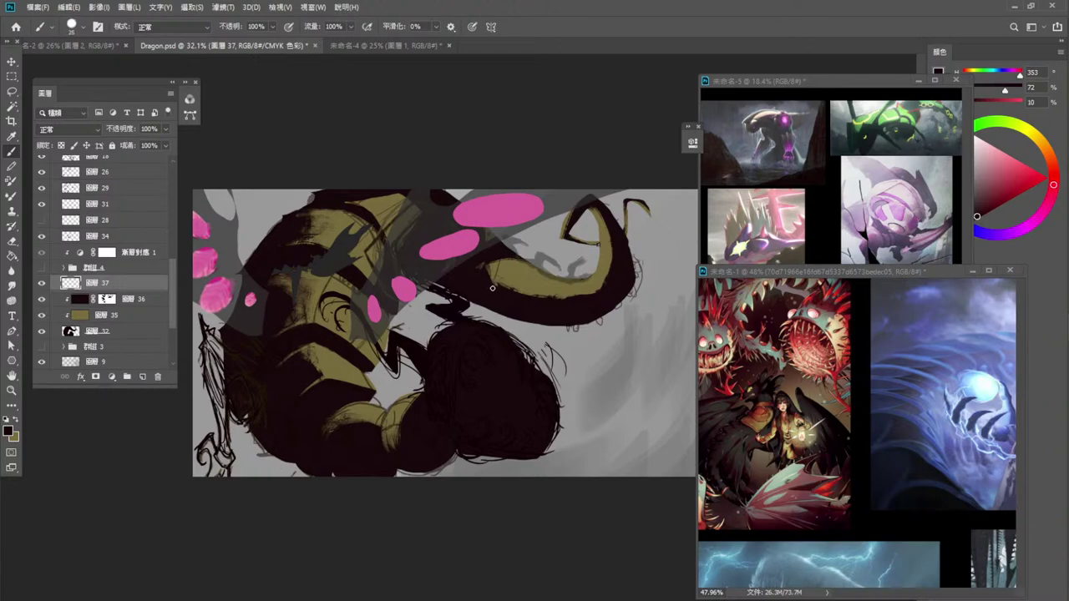
pyautogui.press('[')
pyautogui.moveTo(536, 342); pyautogui.dragTo(563, 341)
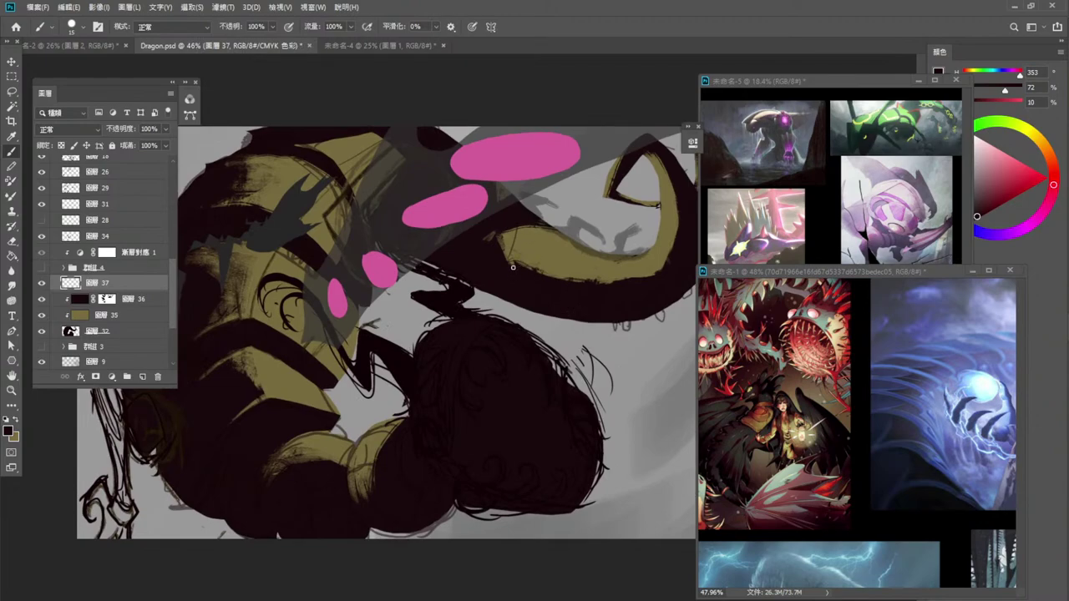
pyautogui.click(136, 300)
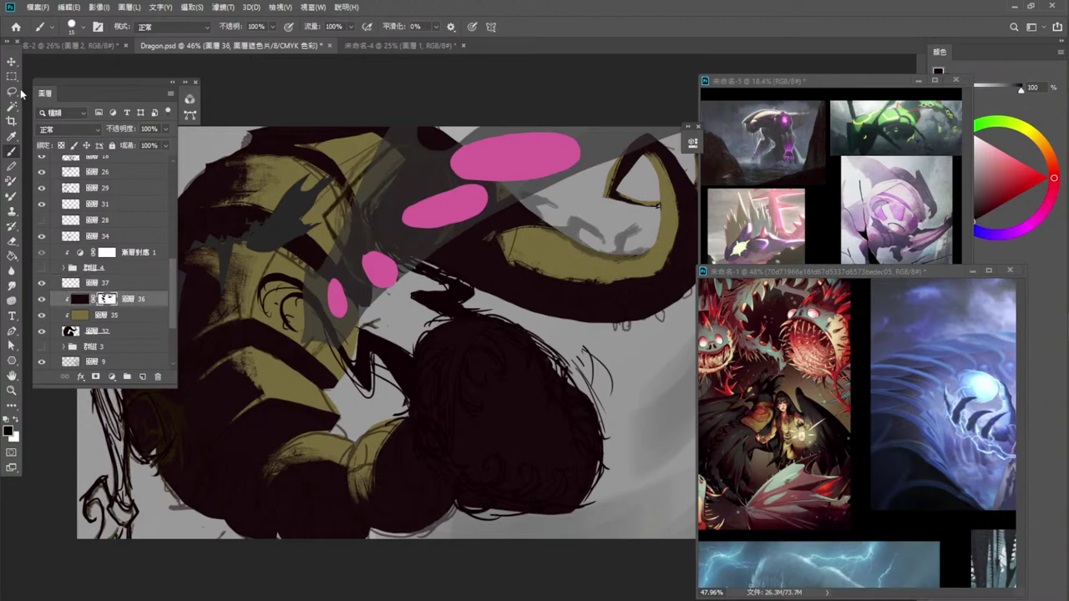
pyautogui.press('l')
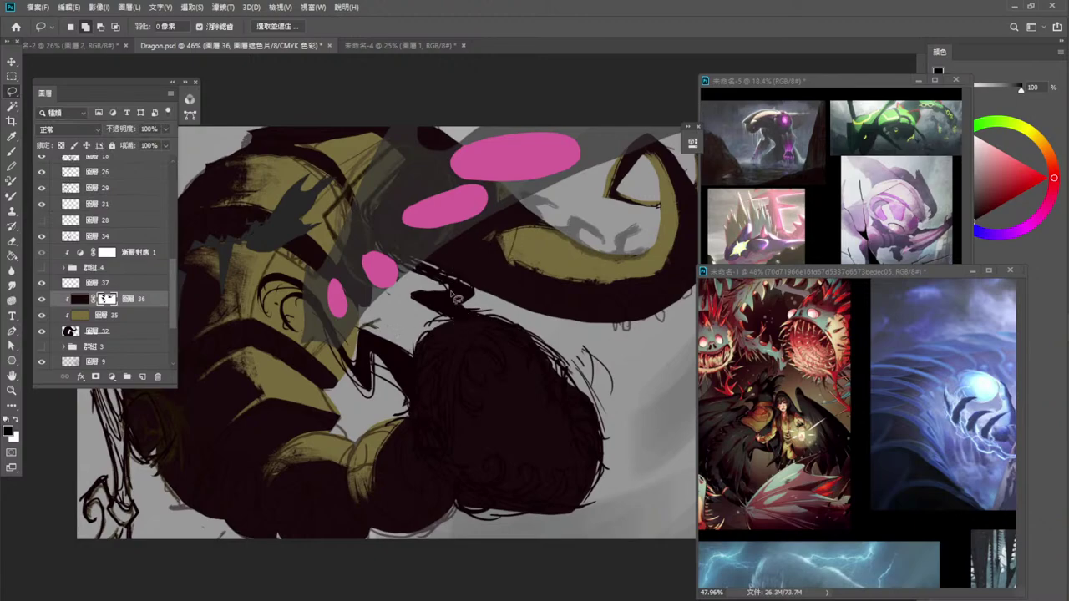
# Try clearing a lassoed patch at the top of the rounded dark tail-end form on the mask, then undo it.
pyautogui.moveTo(497, 328)
pyautogui.mouseDown()
pyautogui.moveTo(471, 345)
pyautogui.moveTo(449, 397)
pyautogui.moveTo(466, 345)
pyautogui.mouseUp()
pyautogui.moveTo(470, 344)
pyautogui.mouseDown()
pyautogui.moveTo(421, 366)
pyautogui.moveTo(441, 327)
pyautogui.moveTo(501, 326)
pyautogui.mouseUp()
pyautogui.press('Delete')
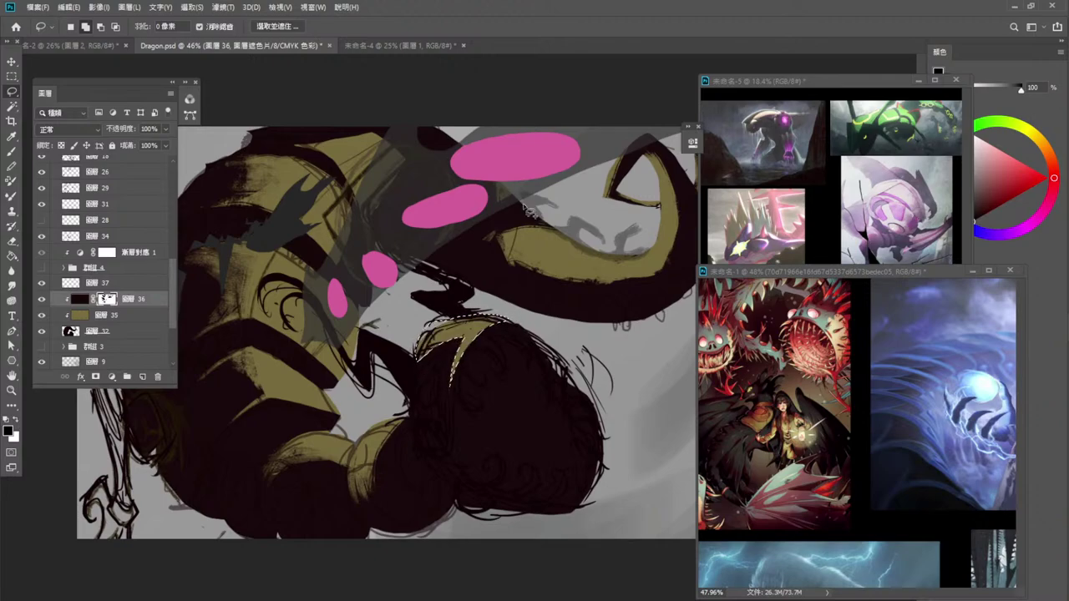
pyautogui.hotkey('ctrl', 'd')
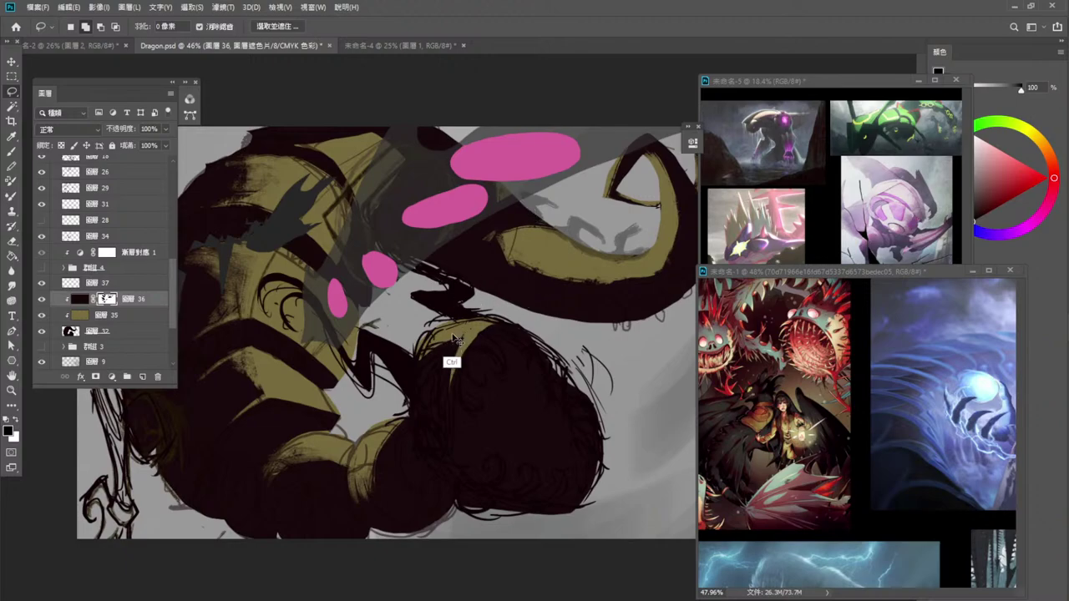
pyautogui.hotkey('ctrl', 'z')
pyautogui.hotkey('ctrl', 'z')
pyautogui.hotkey('ctrl', 'd')
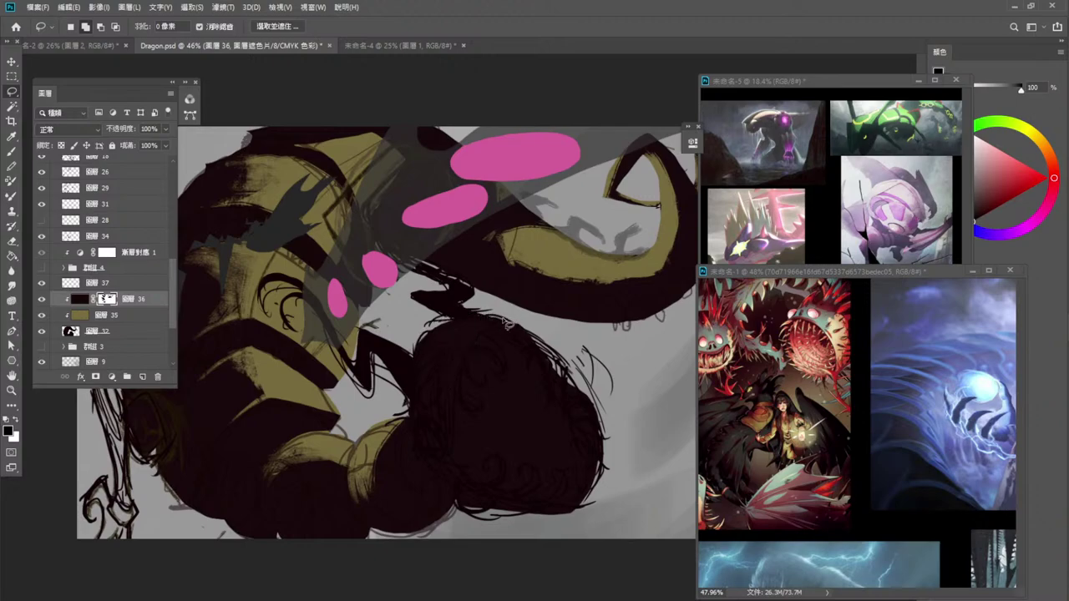
# Lasso a pointed plate at the top of the rounded dark form and fill it black on the mask to expose olive.
pyautogui.moveTo(468, 325)
pyautogui.mouseDown()
pyautogui.moveTo(419, 357)
pyautogui.moveTo(454, 347)
pyautogui.moveTo(442, 368)
pyautogui.moveTo(457, 351)
pyautogui.moveTo(456, 392)
pyautogui.moveTo(485, 347)
pyautogui.moveTo(535, 336)
pyautogui.moveTo(524, 326)
pyautogui.mouseUp()
pyautogui.hotkey('alt', 'Delete')
pyautogui.hotkey('ctrl', 'd')
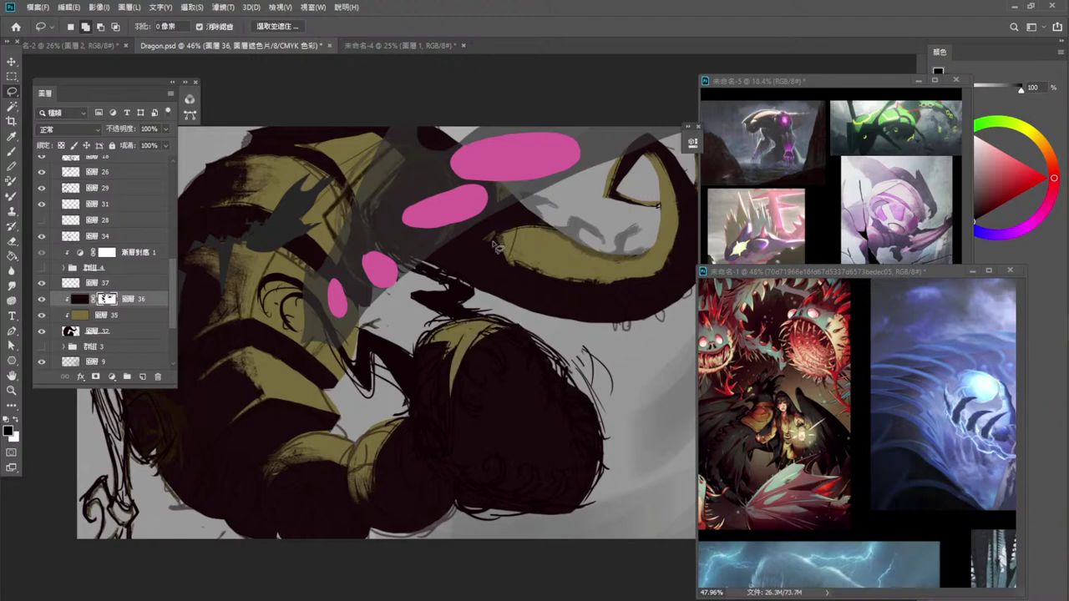
# Lasso thin slivers along the rounded form's upper and outer edges and fill them on the mask to expose an olive rim.
pyautogui.moveTo(564, 304); pyautogui.dragTo(548, 301)
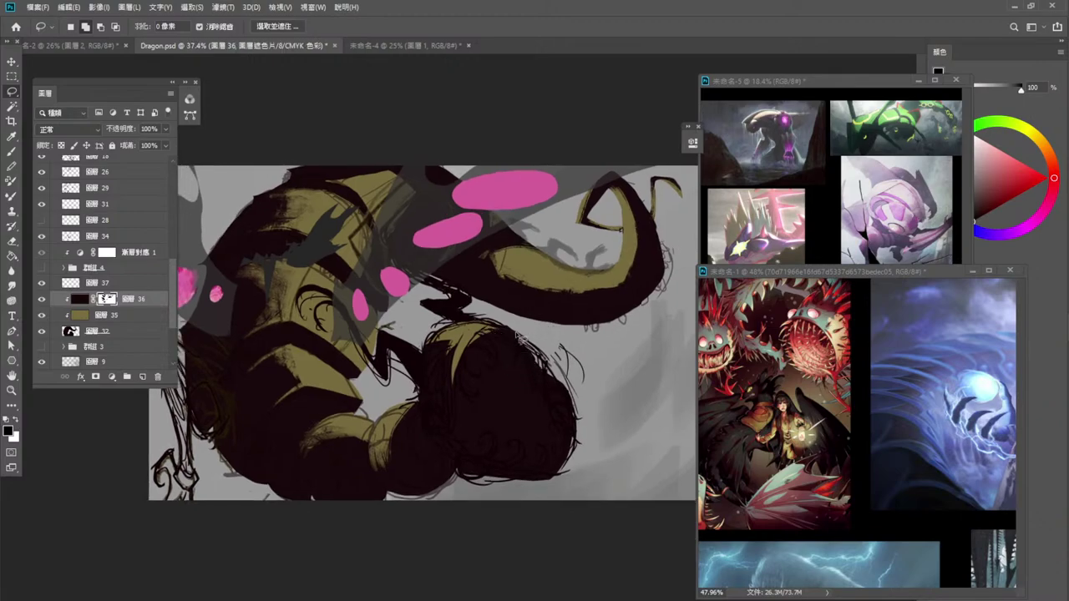
pyautogui.moveTo(492, 336)
pyautogui.mouseDown()
pyautogui.moveTo(534, 353)
pyautogui.moveTo(485, 309)
pyautogui.mouseUp()
pyautogui.moveTo(548, 375)
pyautogui.mouseDown()
pyautogui.moveTo(573, 413)
pyautogui.moveTo(564, 479)
pyautogui.moveTo(583, 428)
pyautogui.moveTo(553, 352)
pyautogui.mouseUp()
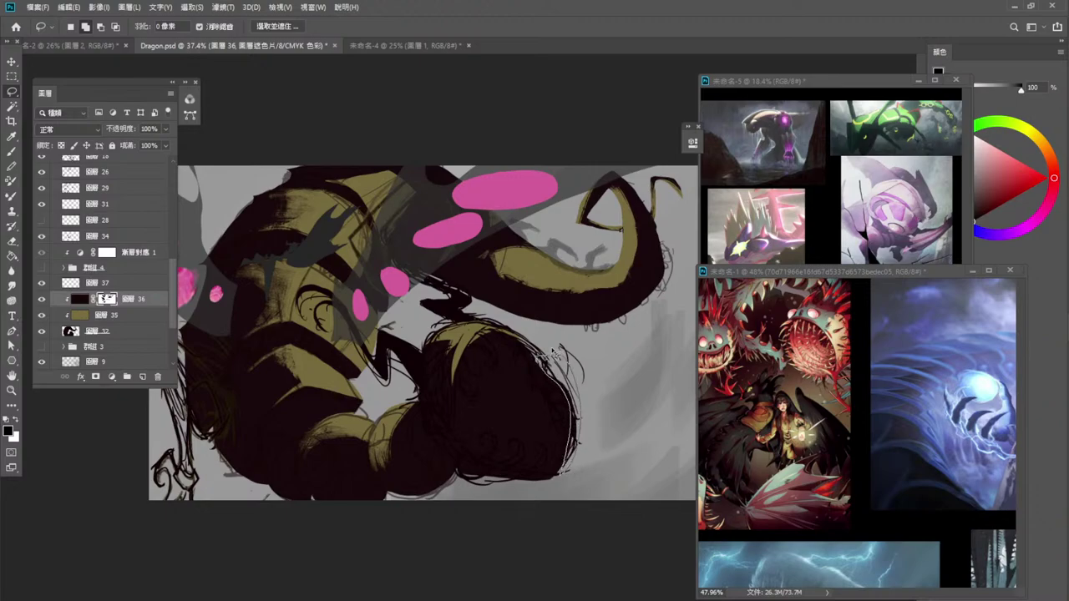
pyautogui.hotkey('ctrl', 'd')
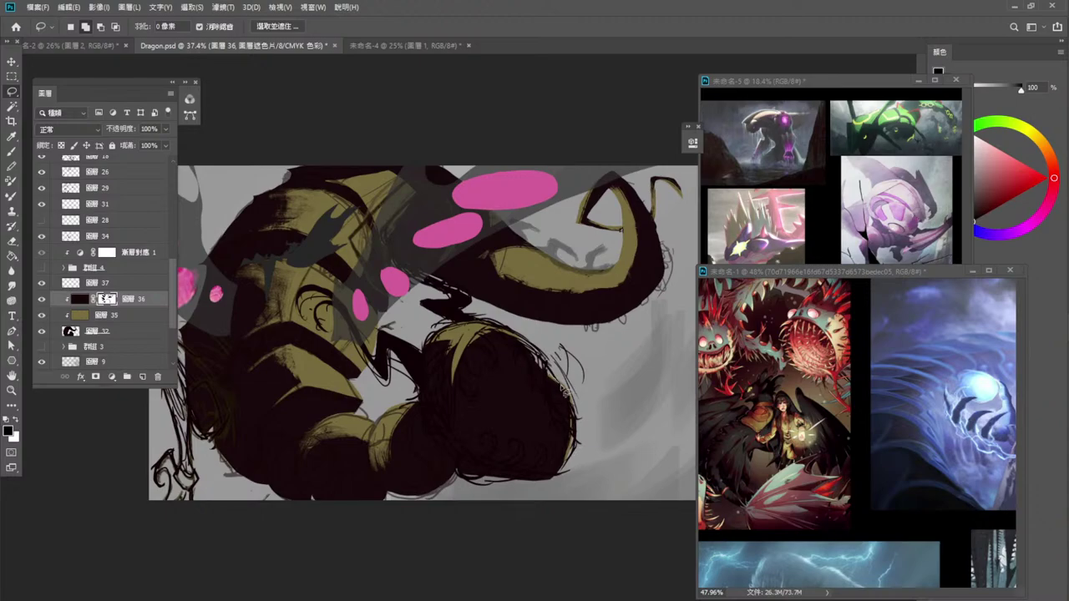
pyautogui.moveTo(563, 388)
pyautogui.mouseDown()
pyautogui.moveTo(578, 437)
pyautogui.moveTo(547, 365)
pyautogui.mouseUp()
pyautogui.press('Delete')
pyautogui.hotkey('ctrl', 'd')
# Lasso a thin sliver along the rounded form's lower edge and fill it black on the mask to continue the olive rim.
pyautogui.moveTo(498, 468)
pyautogui.mouseDown()
pyautogui.moveTo(550, 472)
pyautogui.moveTo(572, 451)
pyautogui.moveTo(561, 470)
pyautogui.moveTo(484, 468)
pyautogui.mouseUp()
pyautogui.hotkey('alt', 'BackSpace')
pyautogui.hotkey('ctrl', 'd')
pyautogui.moveTo(536, 356)
pyautogui.mouseDown()
pyautogui.moveTo(545, 393)
pyautogui.moveTo(554, 385)
pyautogui.moveTo(579, 416)
pyautogui.moveTo(571, 378)
pyautogui.moveTo(531, 338)
pyautogui.mouseUp()
pyautogui.hotkey('ctrl', 'd')
# Activate the empty layer above the near-black layer with the Brush and set the foreground colour to very dark red 090001.
pyautogui.click(104, 282)
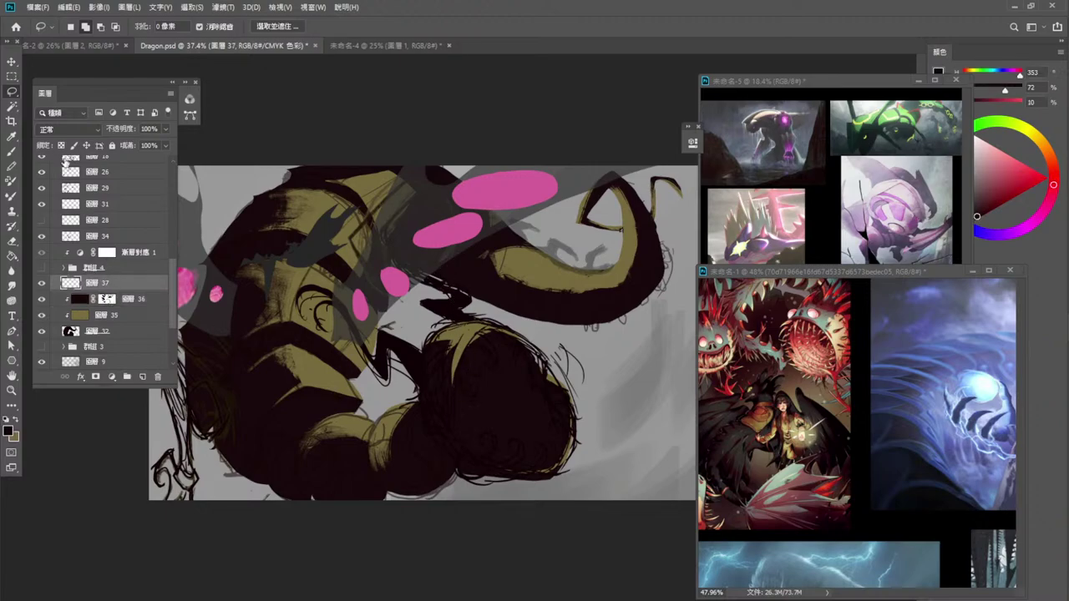
pyautogui.click(11, 151)
pyautogui.moveTo(401, 306); pyautogui.dragTo(427, 336)
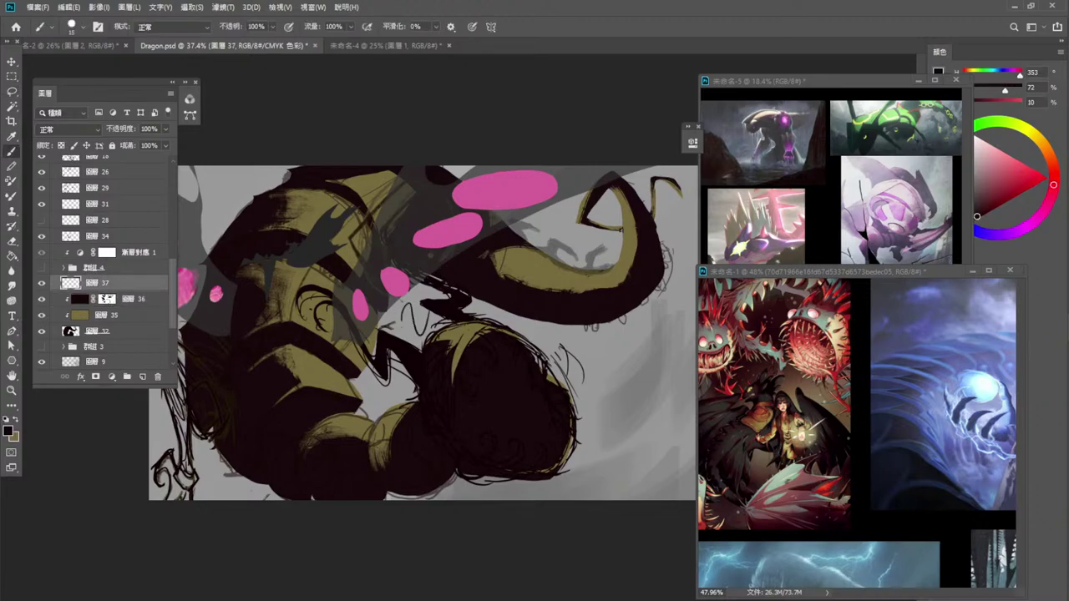
pyautogui.hotkey('ctrl', 'z')
pyautogui.click(8, 430)
pyautogui.moveTo(763, 402); pyautogui.dragTo(814, 416)
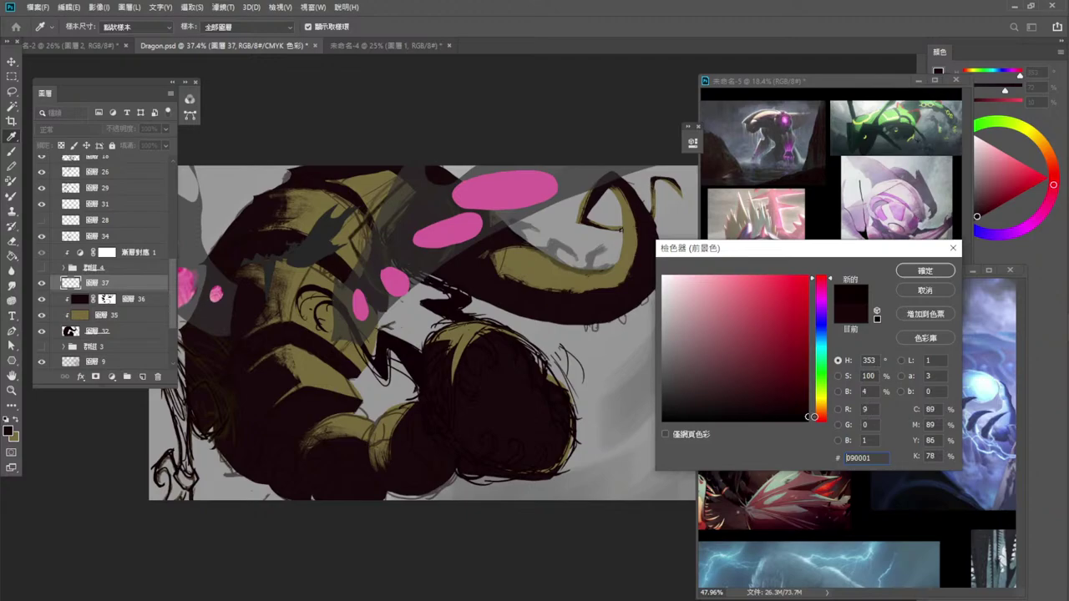
pyautogui.click(918, 272)
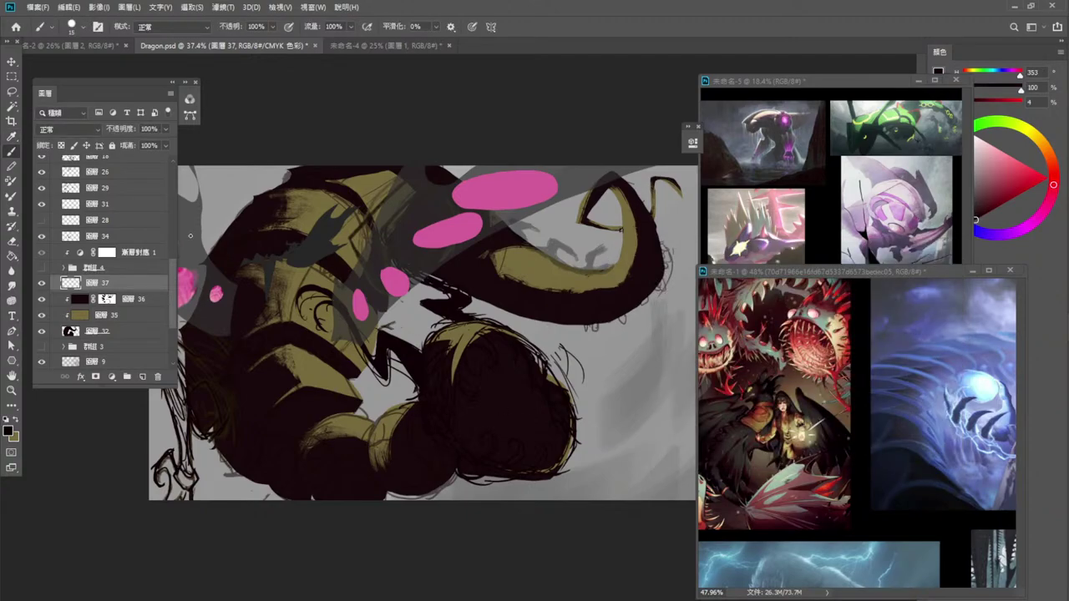
# Lower the near-black layer's opacity to 82% to reveal the sketch lines and restore it to 100%.
pyautogui.click(134, 302)
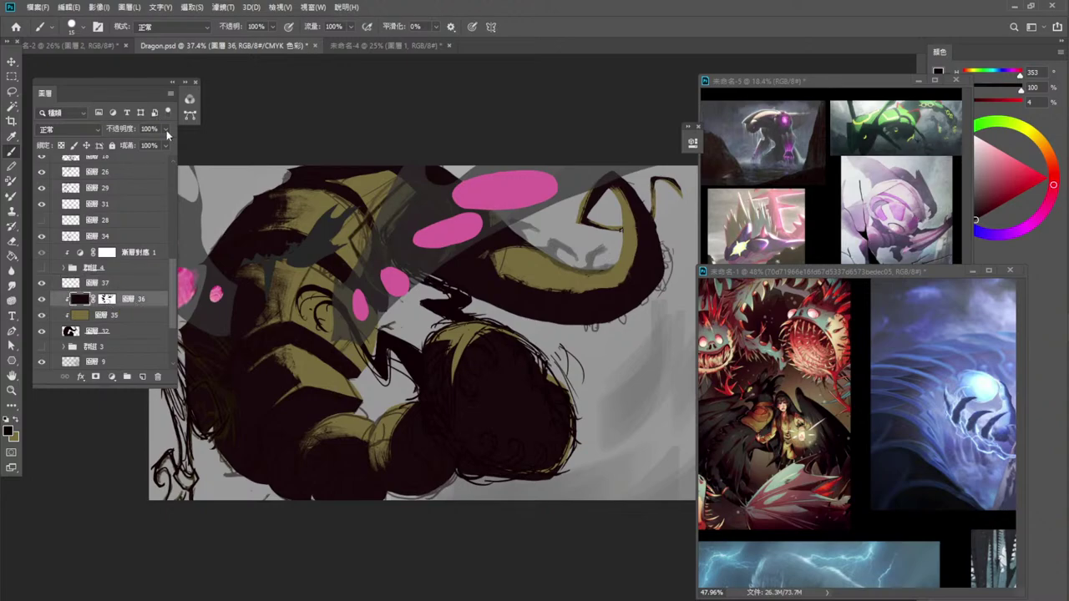
pyautogui.moveTo(165, 130); pyautogui.dragTo(150, 140)
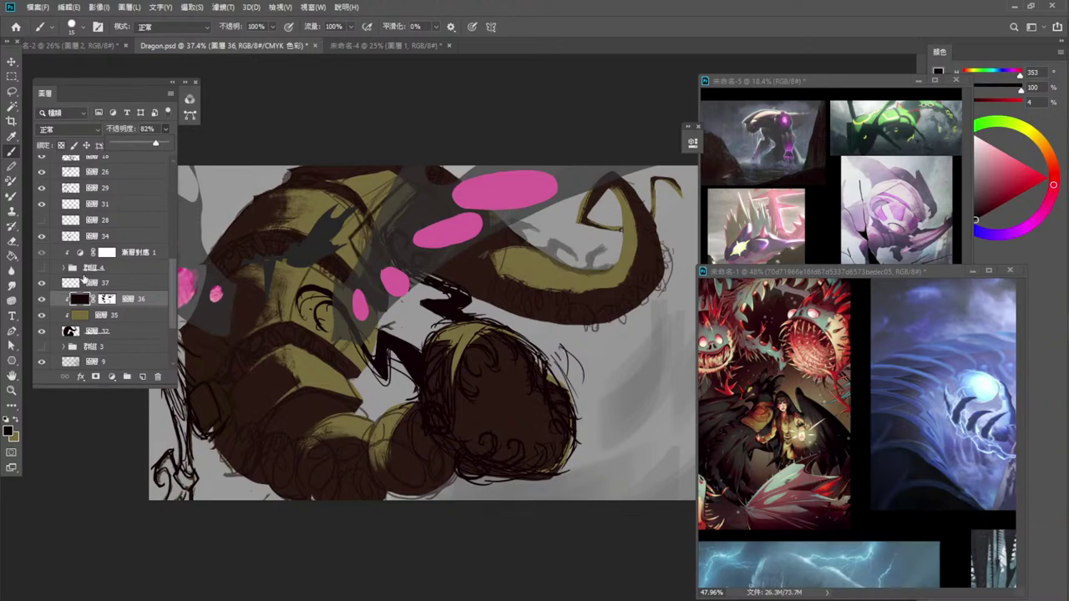
pyautogui.click(122, 314)
pyautogui.click(117, 282)
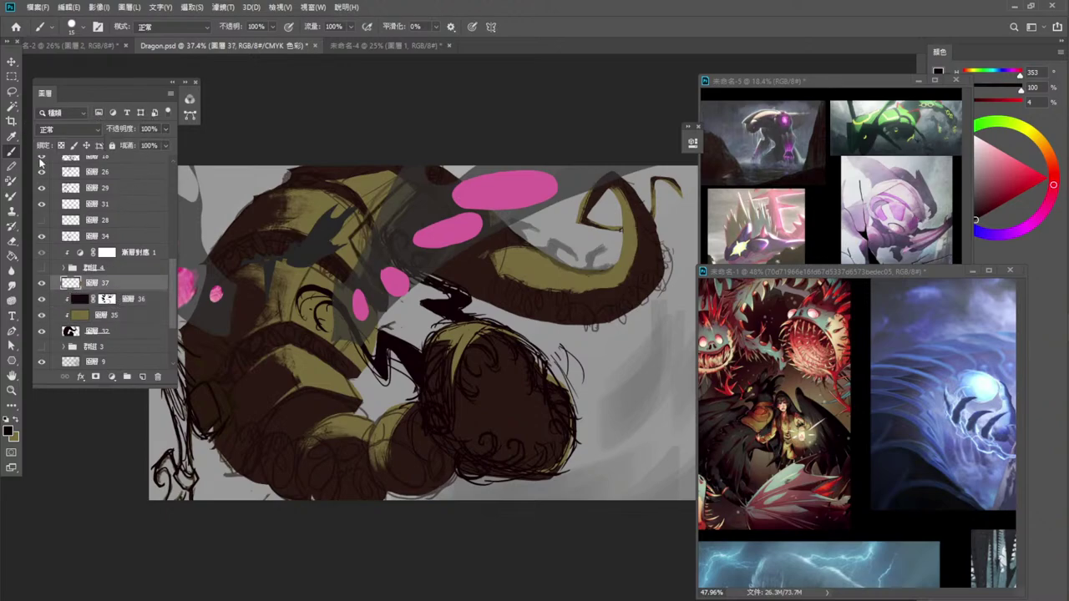
pyautogui.click(128, 301)
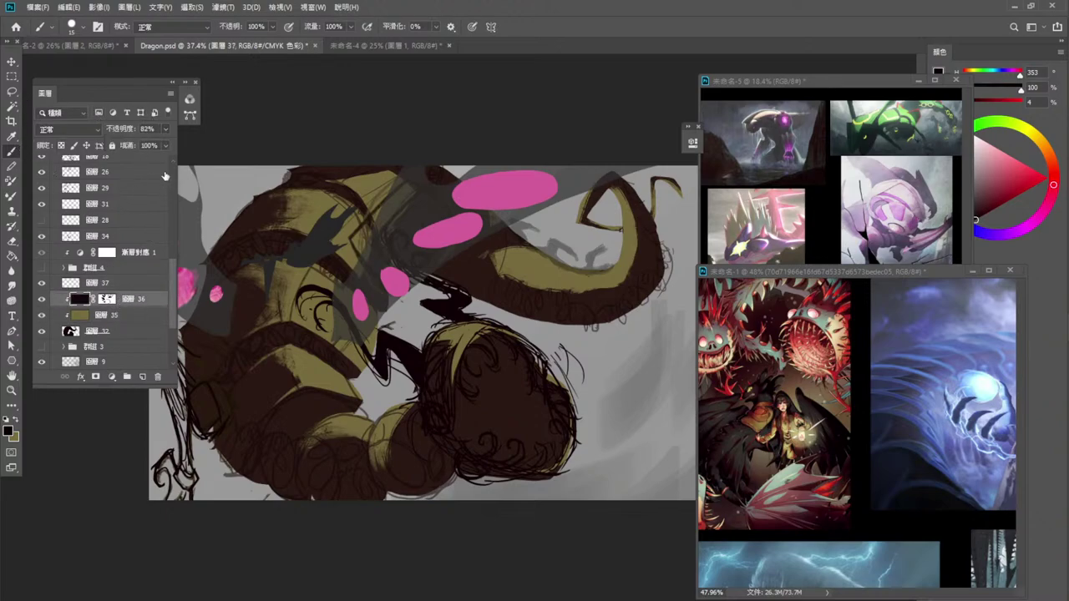
pyautogui.click(166, 129)
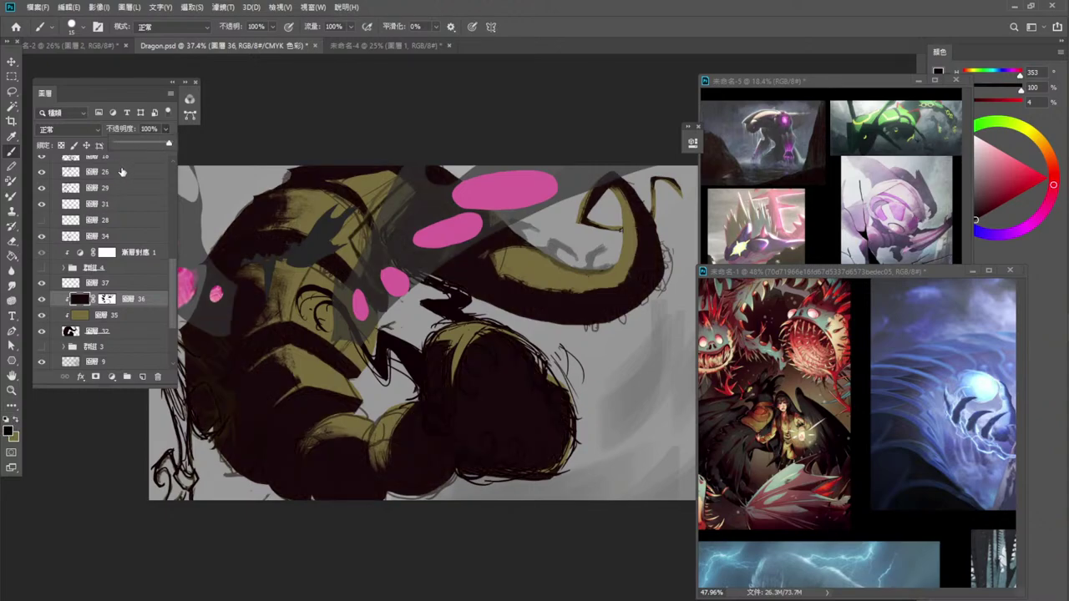
# Add a new layer clipped above the near-black layer and choose the soft round brush from the useful set at 250 px.
pyautogui.click(142, 376)
pyautogui.keyDown('alt'); pyautogui.click(73, 305); pyautogui.keyUp('alt')
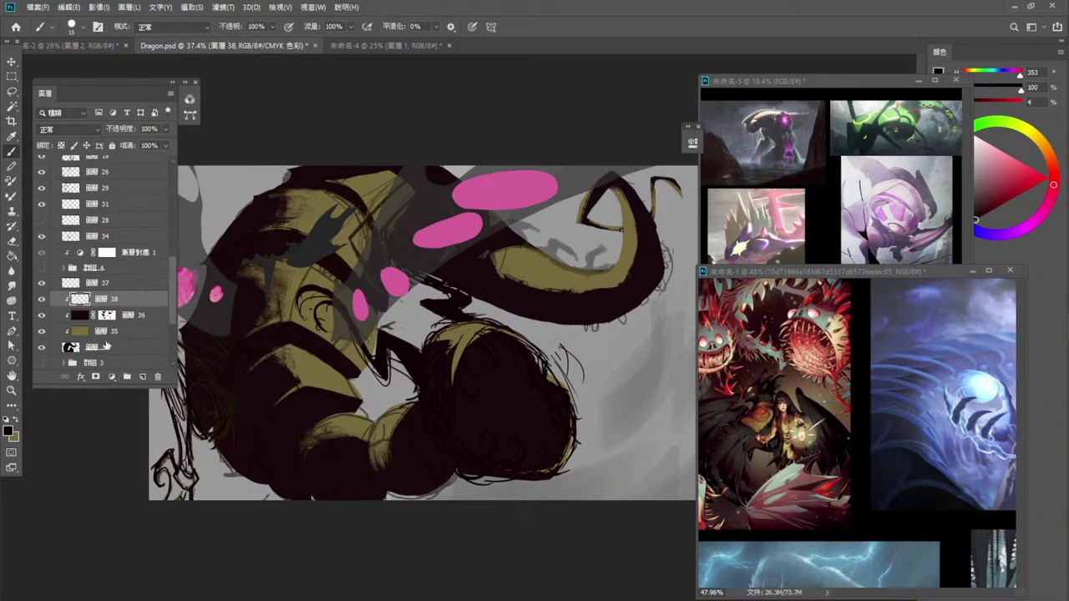
pyautogui.rightClick(517, 263)
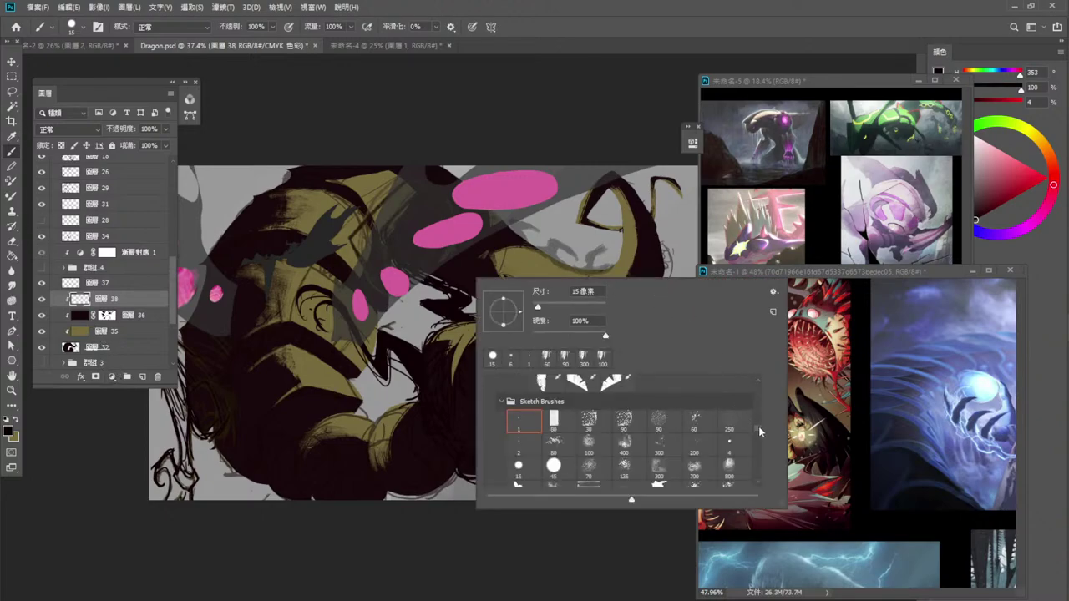
pyautogui.moveTo(757, 429); pyautogui.dragTo(759, 414)
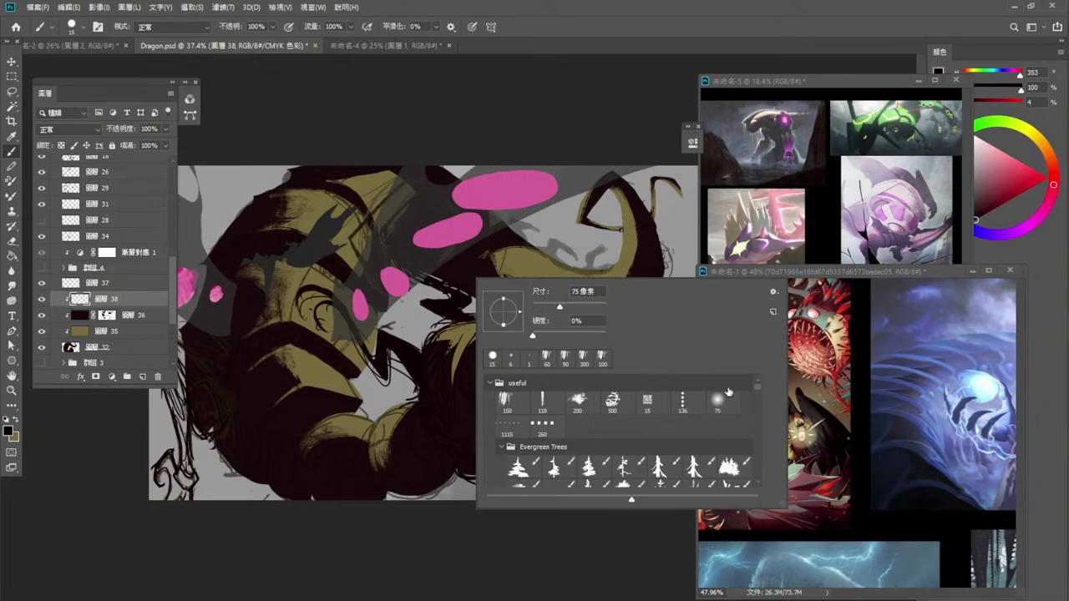
pyautogui.click(718, 400)
pyautogui.click(630, 122)
pyautogui.press(']')
pyautogui.press(']')
pyautogui.press(']')
pyautogui.press(']')
pyautogui.press(']')
pyautogui.press(']')
pyautogui.press(']')
pyautogui.press(']')
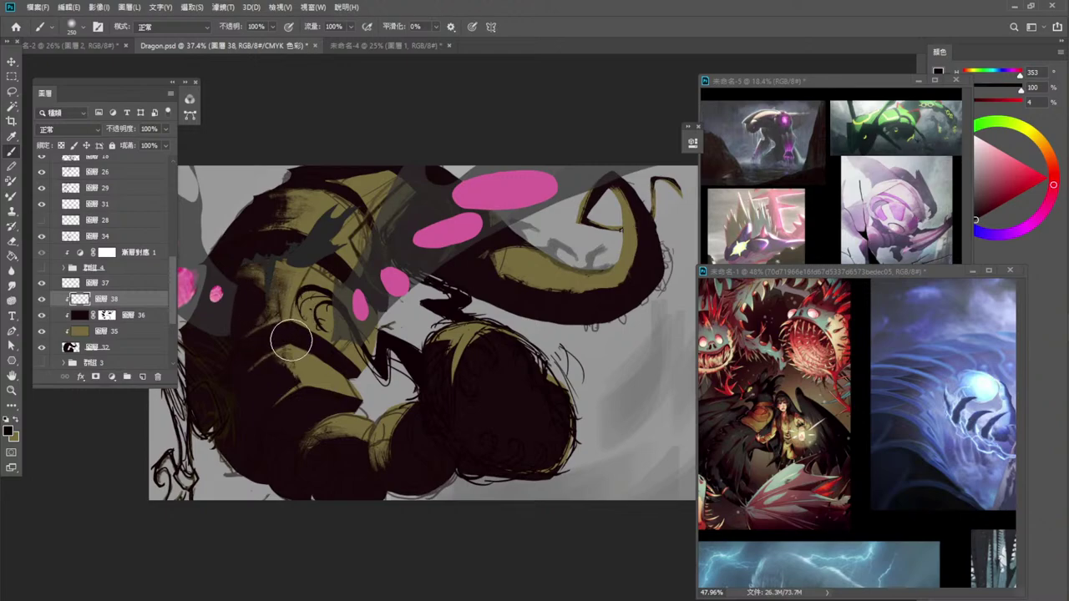
# Set the brush opacity to 31% and sample a light pink, fba8c4, from the pink creature reference image.
pyautogui.keyDown('alt'); pyautogui.click(305, 365); pyautogui.keyUp('alt')
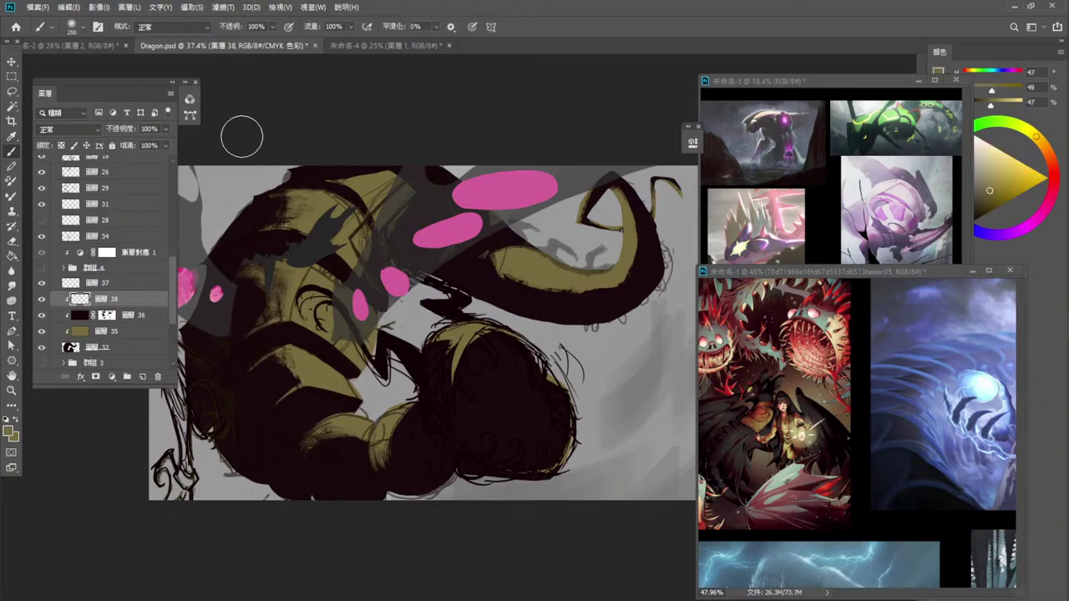
pyautogui.moveTo(273, 26); pyautogui.dragTo(236, 40)
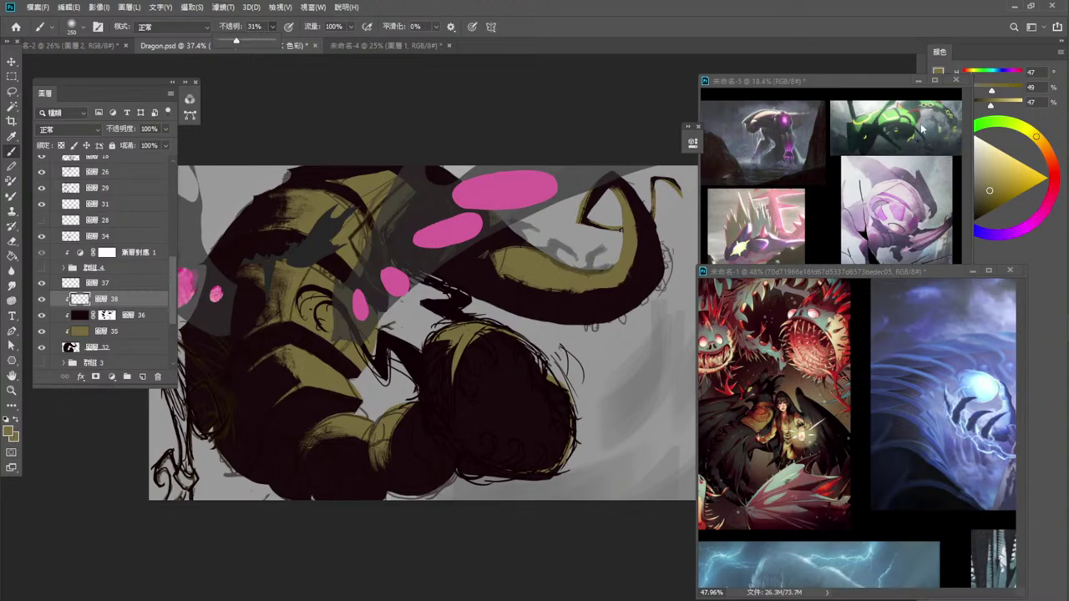
pyautogui.press('i')
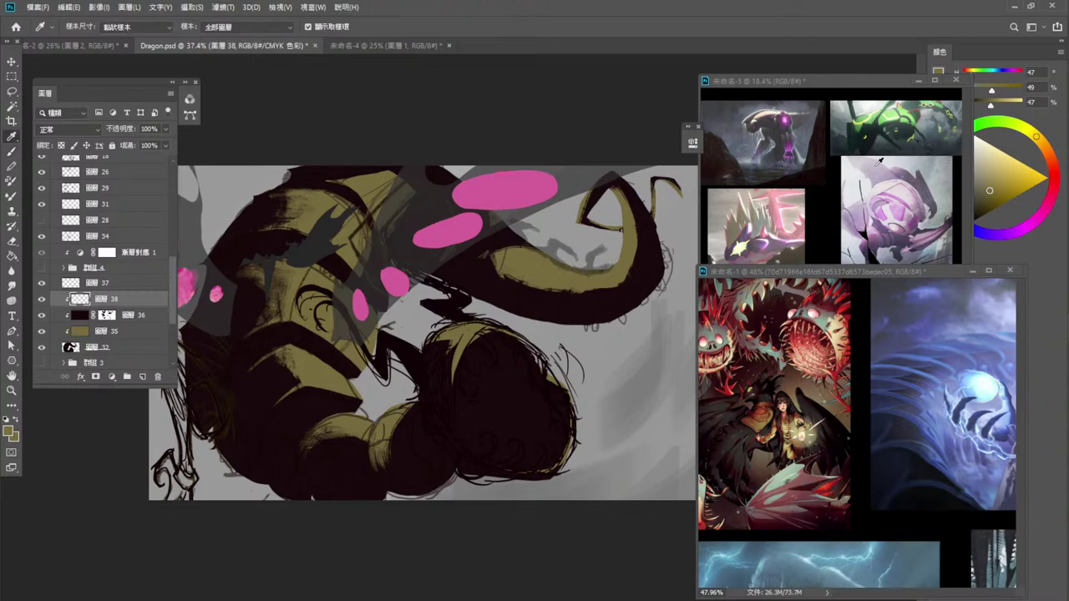
pyautogui.click(796, 134)
pyautogui.press('b')
pyautogui.press('i')
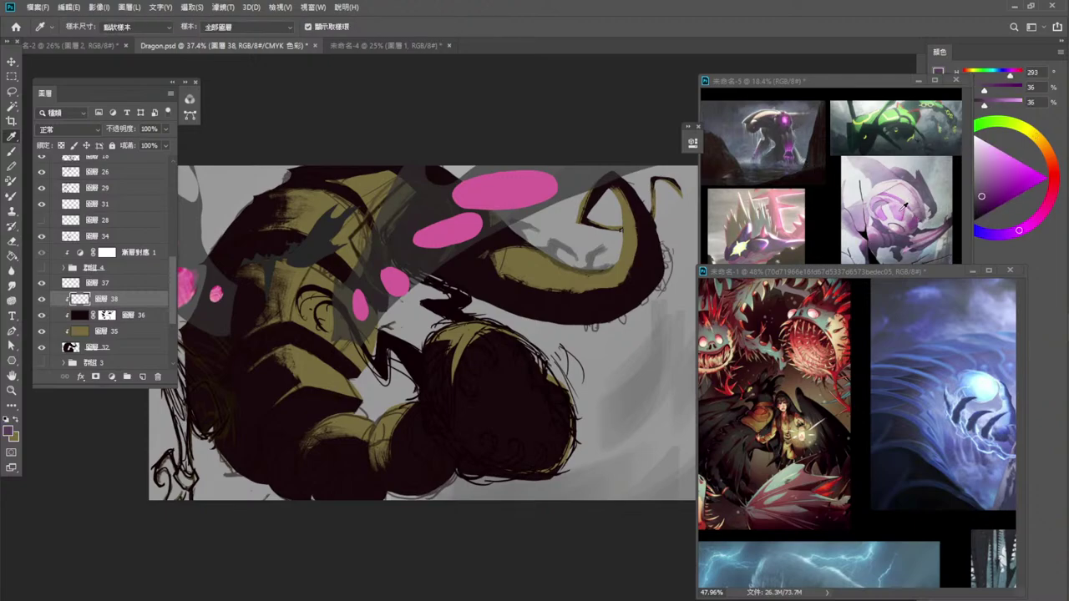
pyautogui.click(800, 219)
pyautogui.press('b')
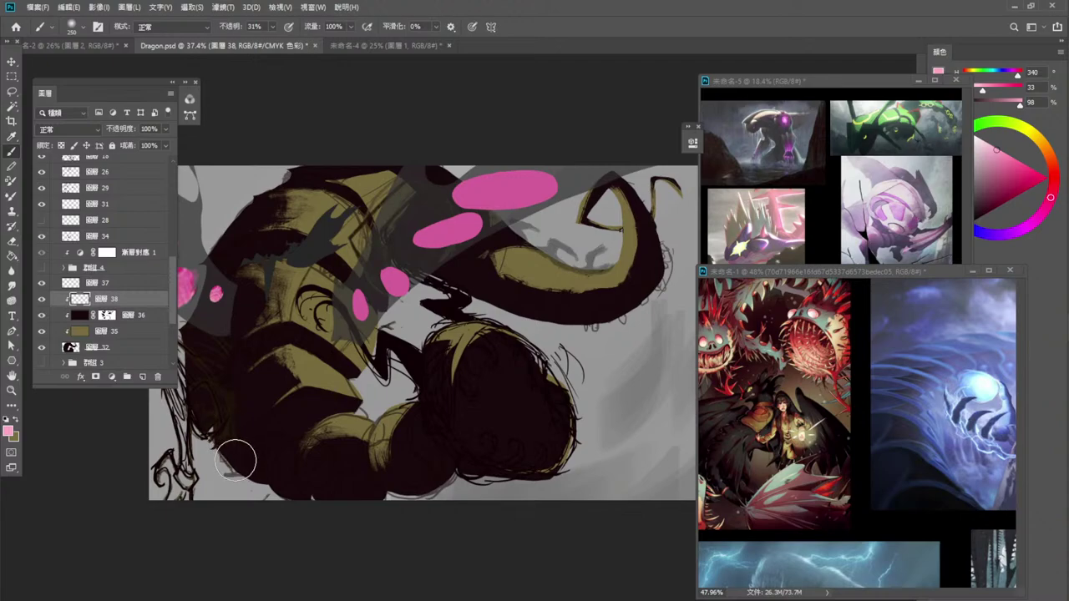
# Enlarge the soft brush to 500 px and paint a faint pink glow along the underside of the coiled lower body.
pyautogui.press(']')
pyautogui.press(']')
pyautogui.press(']')
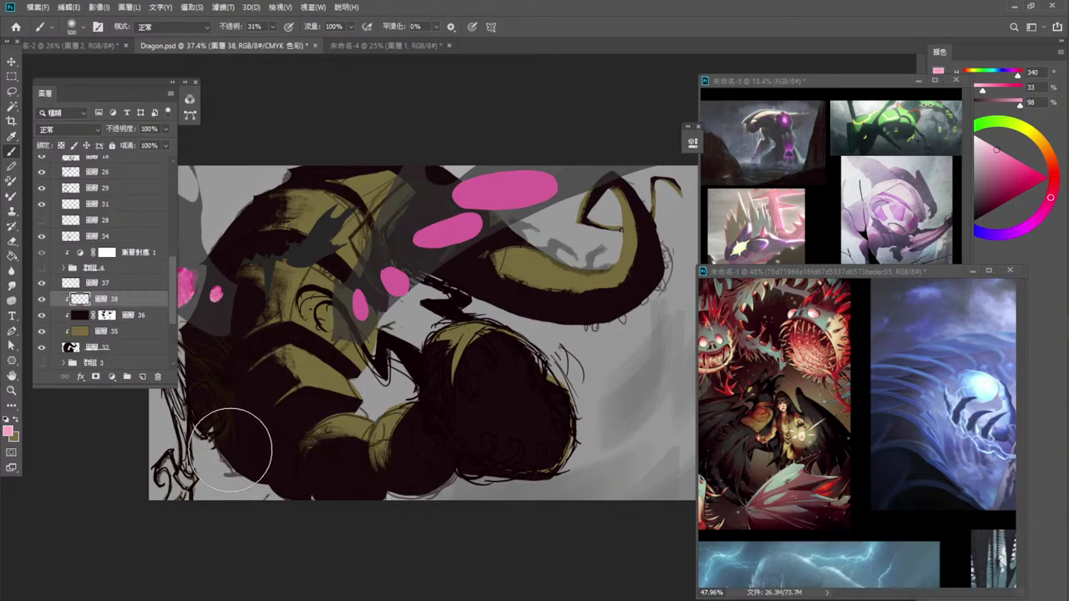
pyautogui.moveTo(236, 460); pyautogui.dragTo(403, 491)
pyautogui.moveTo(264, 471); pyautogui.dragTo(449, 493)
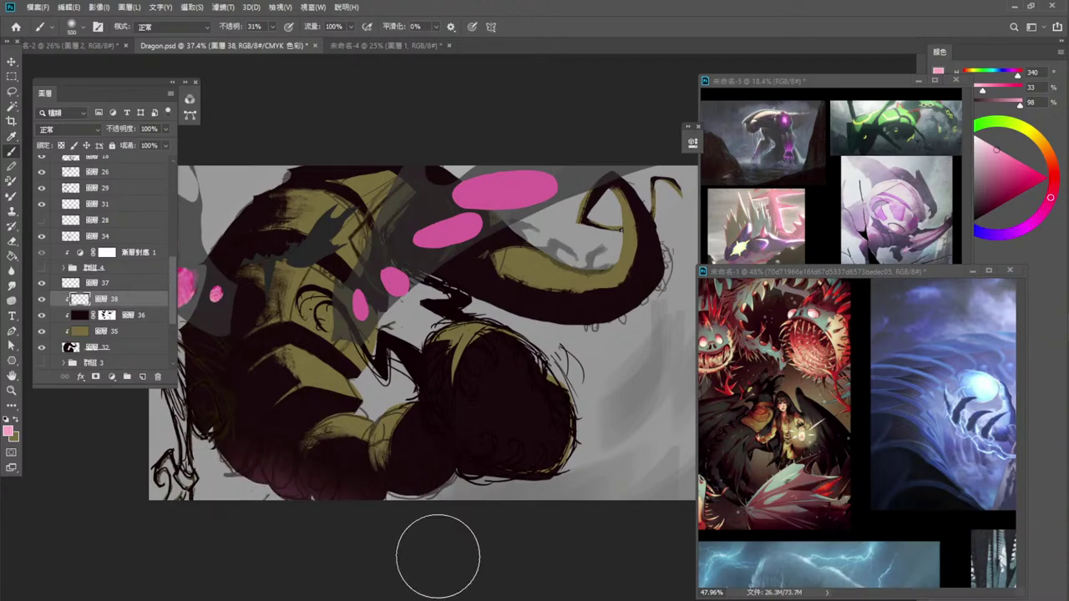
pyautogui.moveTo(359, 528)
pyautogui.mouseDown()
pyautogui.moveTo(439, 493)
pyautogui.moveTo(377, 520)
pyautogui.moveTo(437, 468)
pyautogui.mouseUp()
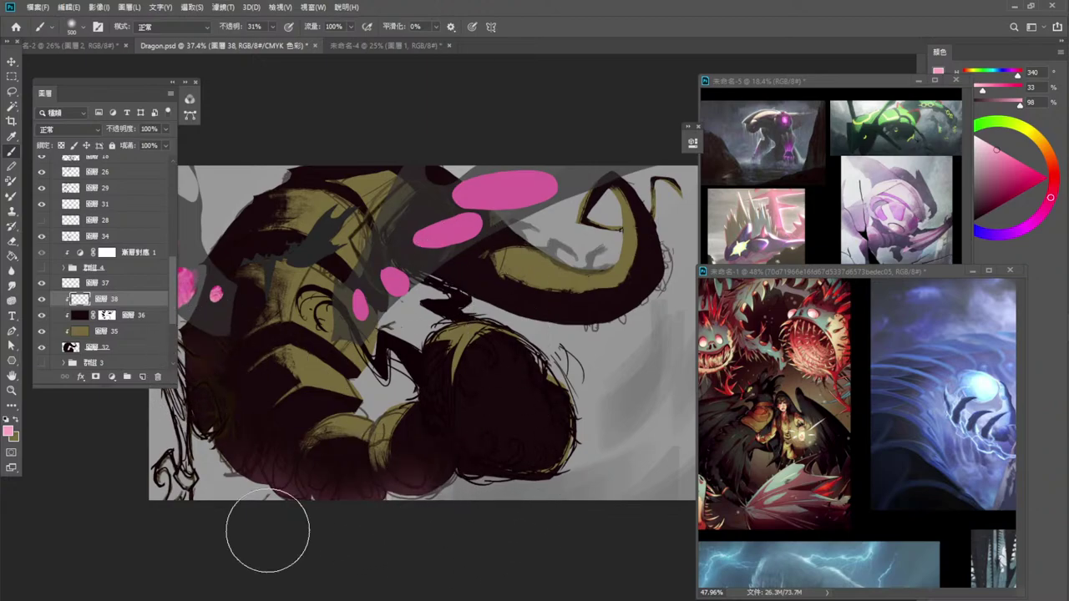
pyautogui.moveTo(267, 531); pyautogui.dragTo(191, 379)
pyautogui.hotkey('ctrl', 'z')
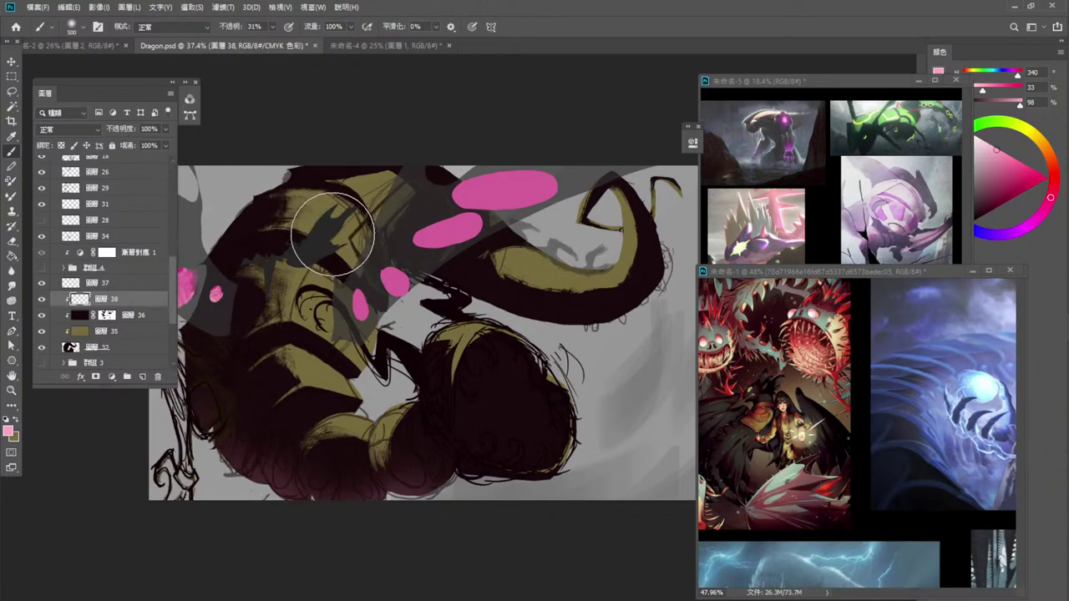
# Reduce the brush to 90 px and set its blending mode to Color Dodge.
pyautogui.press('[')
pyautogui.press('[')
pyautogui.press('[')
pyautogui.press('[')
pyautogui.press('[')
pyautogui.press('[')
pyautogui.press('[')
pyautogui.press('[')
pyautogui.press('[')
pyautogui.click(171, 26)
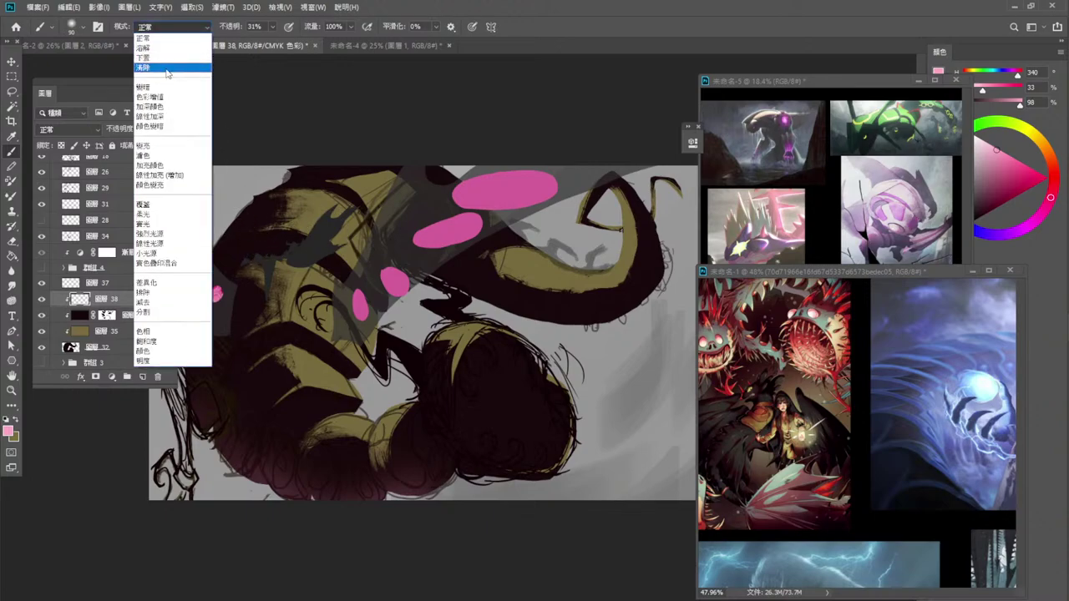
pyautogui.click(154, 165)
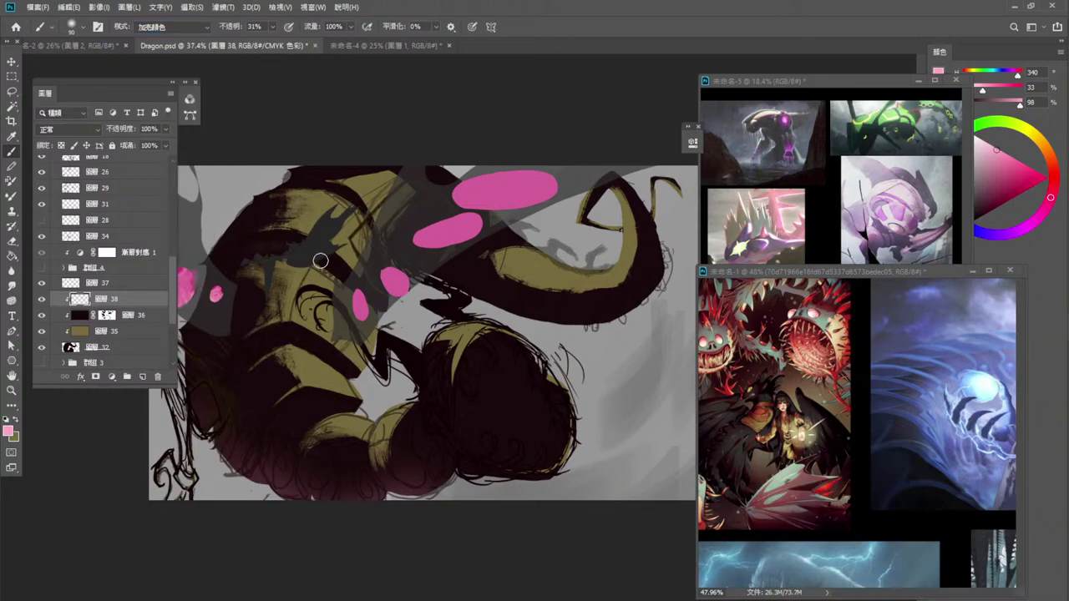
# Enlarge the brush to 150 px and dodge pink into the two dark gaps between the olive plates.
pyautogui.moveTo(297, 252); pyautogui.dragTo(337, 274)
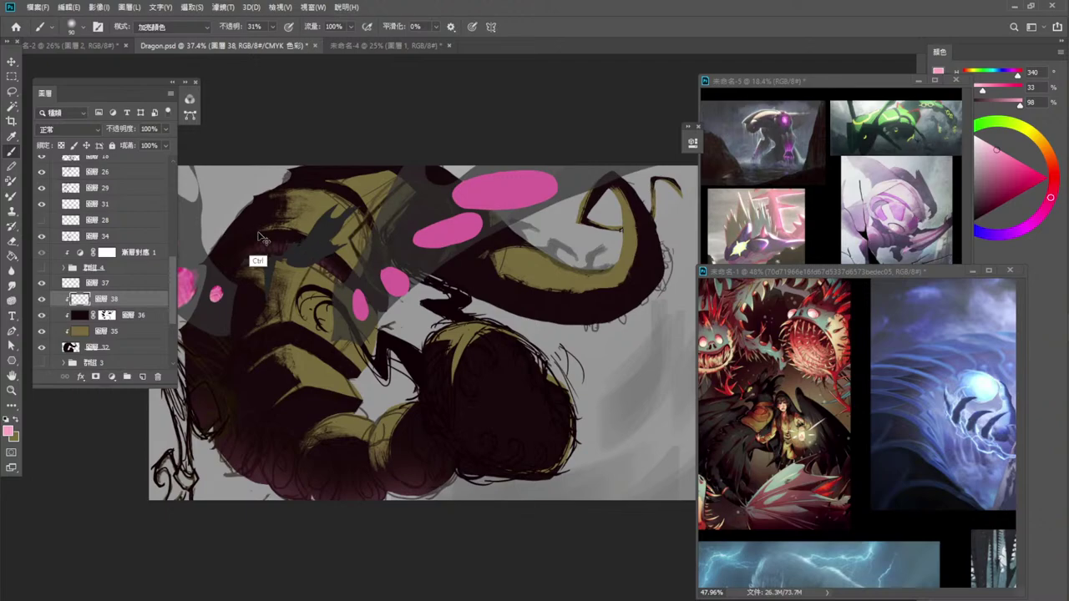
pyautogui.hotkey('ctrl', 'z')
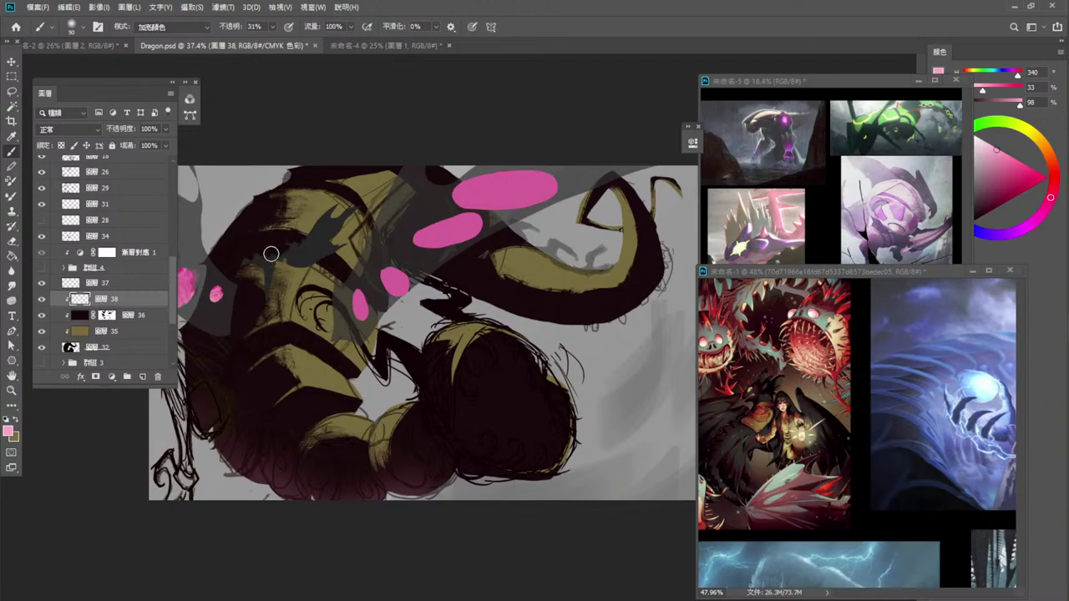
pyautogui.press(']')
pyautogui.press(']')
pyautogui.press(']')
pyautogui.moveTo(324, 260)
pyautogui.mouseDown()
pyautogui.moveTo(263, 254)
pyautogui.moveTo(310, 260)
pyautogui.moveTo(274, 247)
pyautogui.moveTo(336, 274)
pyautogui.moveTo(296, 248)
pyautogui.moveTo(250, 245)
pyautogui.mouseUp()
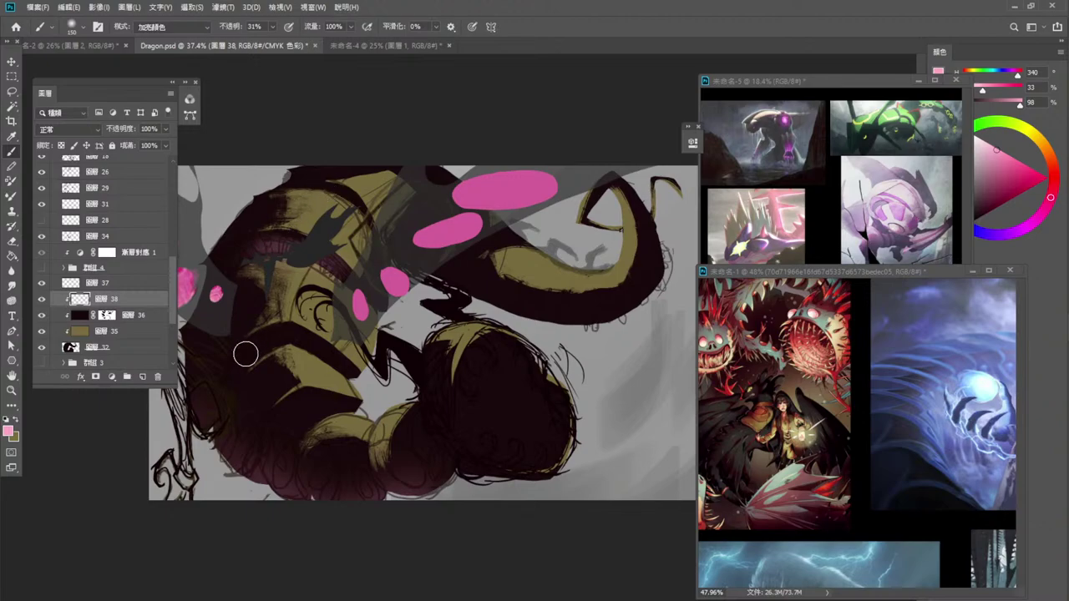
pyautogui.moveTo(291, 338)
pyautogui.mouseDown()
pyautogui.moveTo(338, 365)
pyautogui.moveTo(291, 340)
pyautogui.moveTo(248, 358)
pyautogui.moveTo(293, 341)
pyautogui.moveTo(341, 364)
pyautogui.moveTo(254, 348)
pyautogui.moveTo(354, 371)
pyautogui.moveTo(275, 344)
pyautogui.moveTo(306, 344)
pyautogui.moveTo(349, 376)
pyautogui.mouseUp()
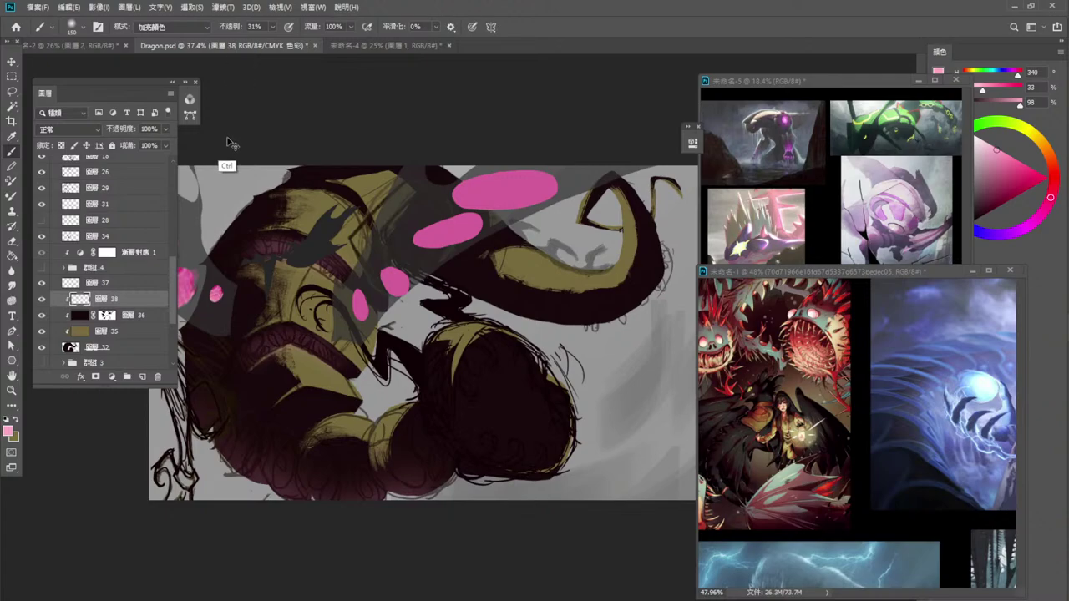
# Set the foreground to vivid pink (hue 329, saturation 57, brightness 90) and the brush to Normal mode at 77% opacity.
pyautogui.click(8, 430)
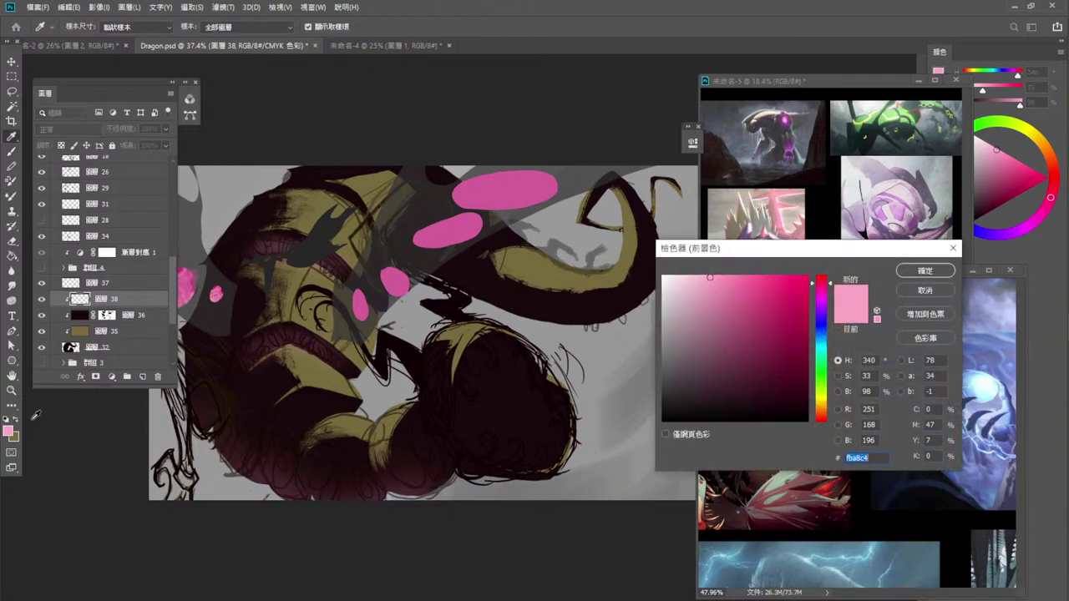
pyautogui.click(924, 291)
pyautogui.press('b')
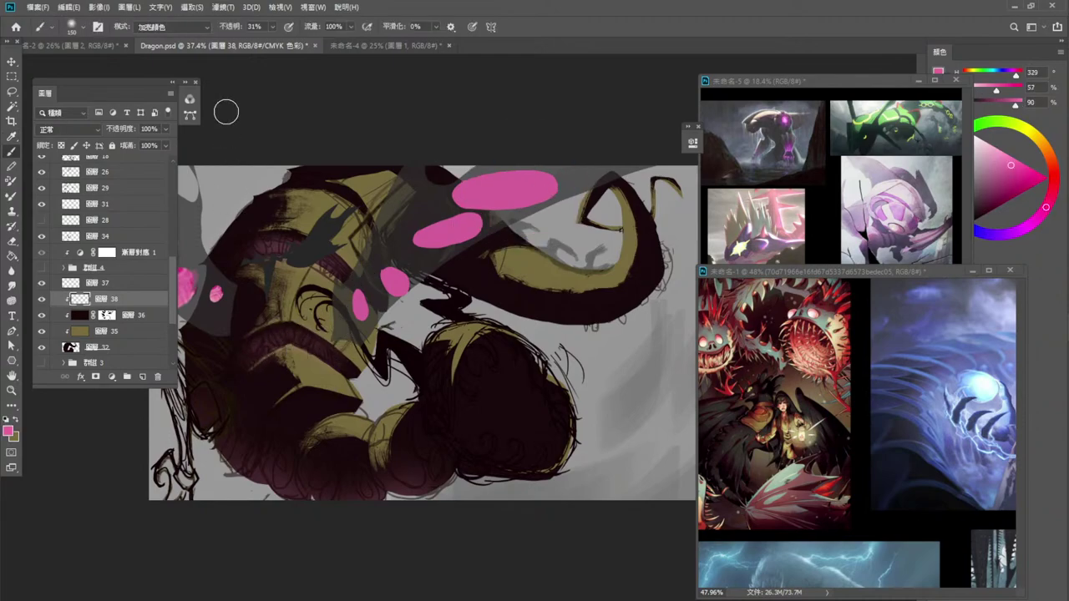
pyautogui.click(272, 28)
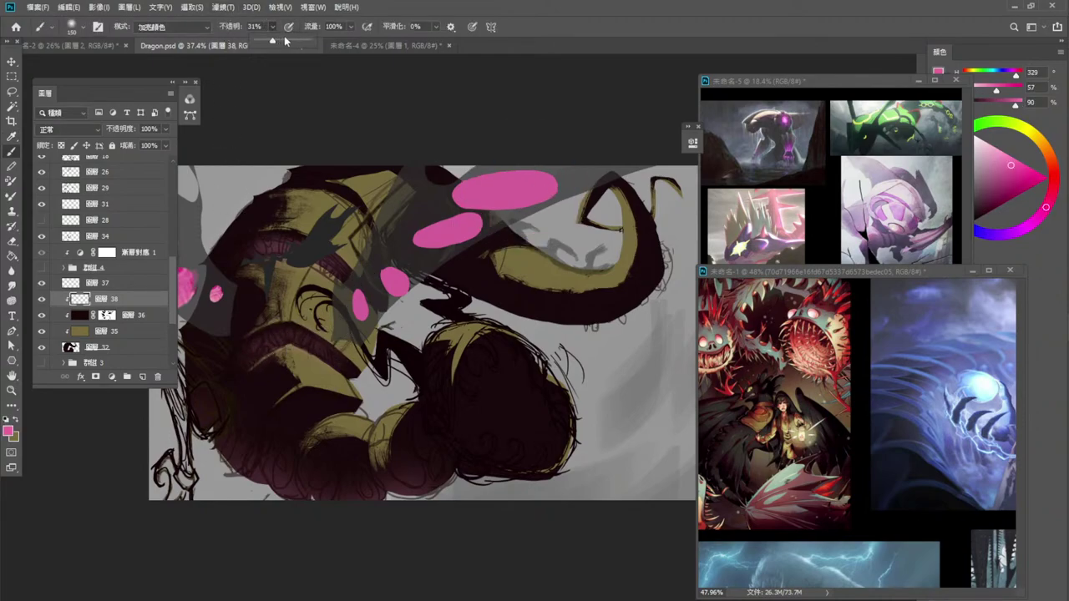
pyautogui.moveTo(280, 39); pyautogui.dragTo(297, 41)
pyautogui.click(175, 27)
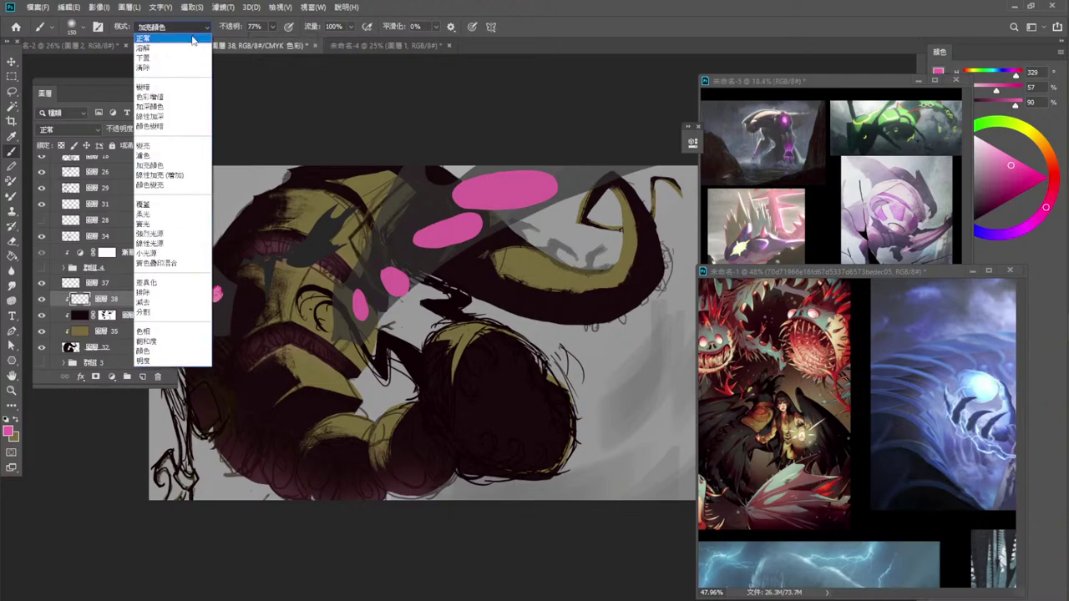
pyautogui.click(150, 32)
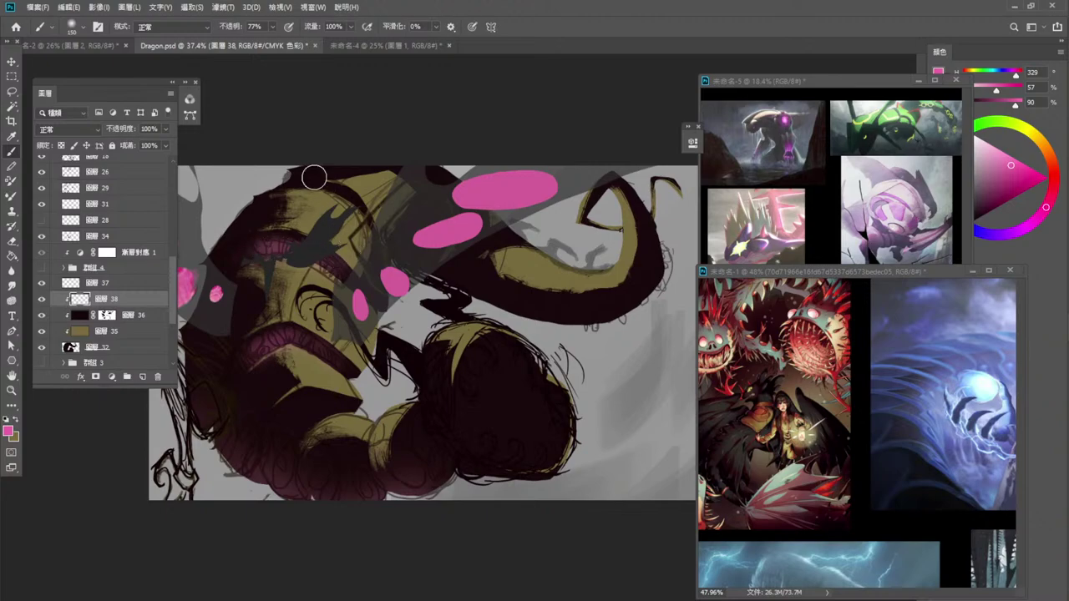
# Reduce the brush to 70 px and paint pink bands in the dark gap near the top and below the lowest olive plate.
pyautogui.press('[')
pyautogui.press('[')
pyautogui.press('[')
pyautogui.moveTo(342, 191); pyautogui.dragTo(357, 206)
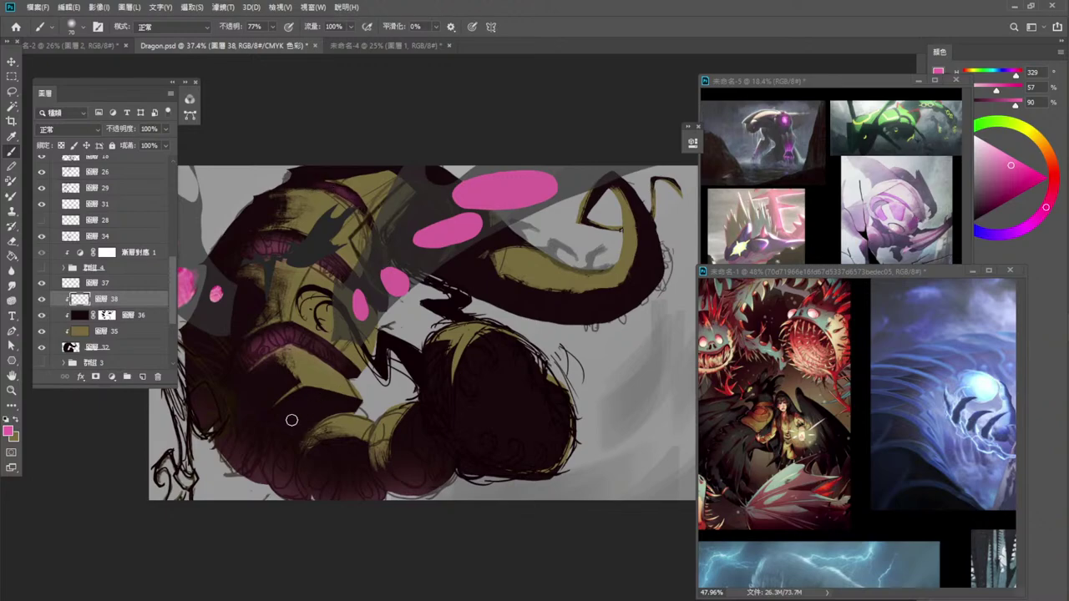
pyautogui.moveTo(291, 420); pyautogui.dragTo(360, 406)
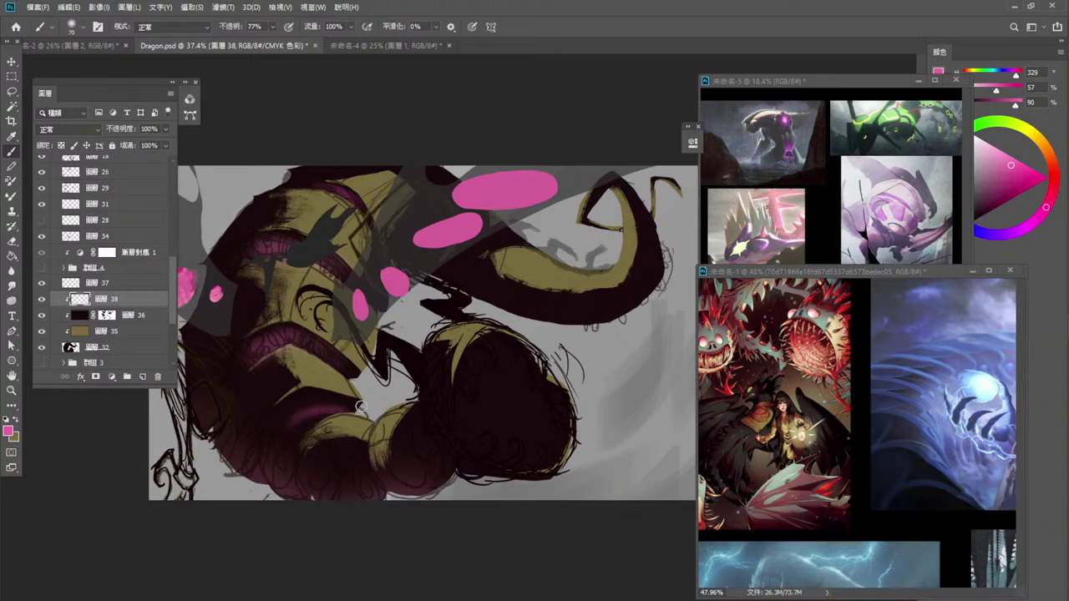
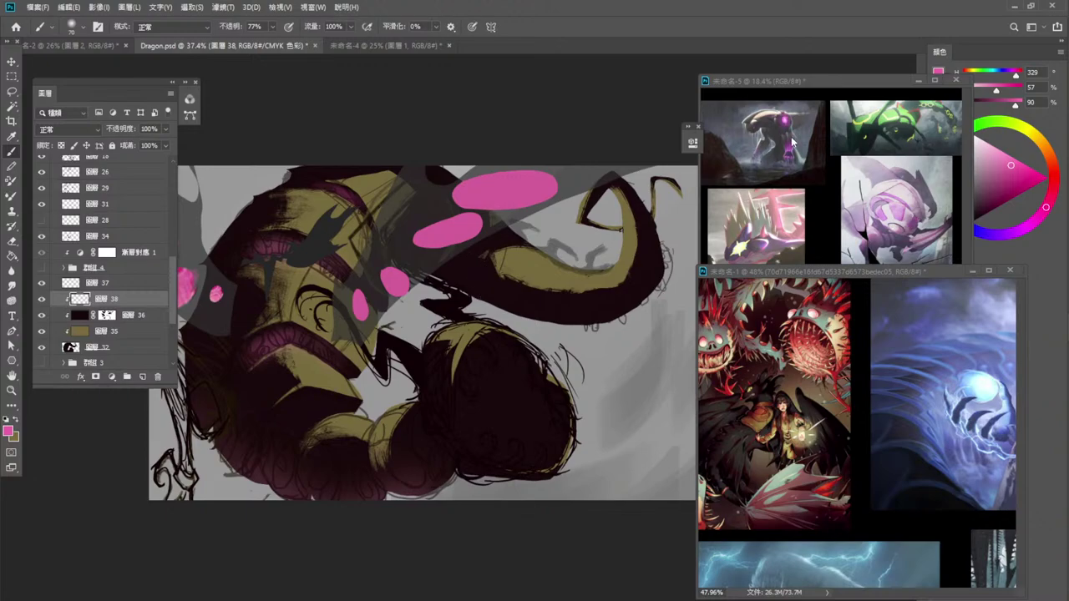
# Sample a softer pink (hue 353, saturation 36, brightness 93) from the pink creature reference and set the Normal brush to 27% opacity and 175 px.
pyautogui.press('i')
pyautogui.click(782, 215)
pyautogui.press('b')
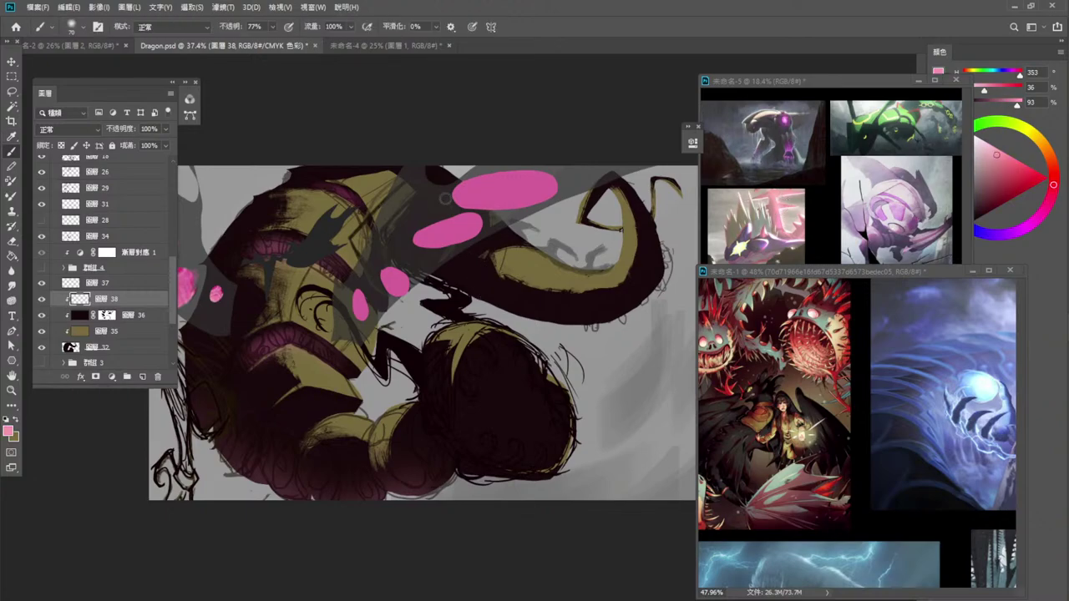
pyautogui.click(178, 28)
pyautogui.click(203, 40)
pyautogui.click(273, 26)
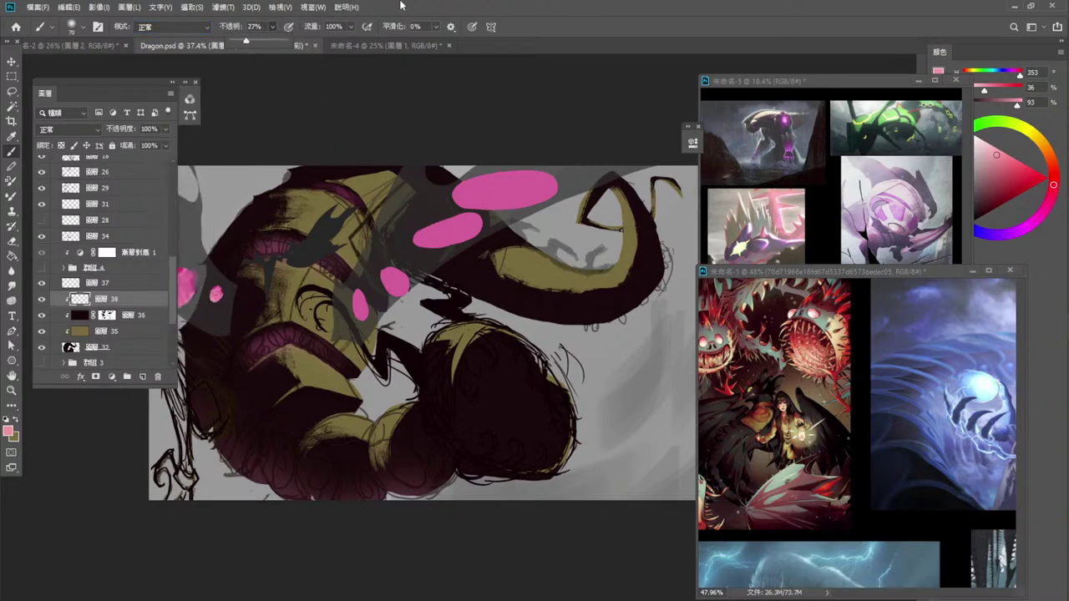
pyautogui.press(']')
pyautogui.press(']')
pyautogui.press(']')
pyautogui.press(']')
pyautogui.press(']')
pyautogui.press(']')
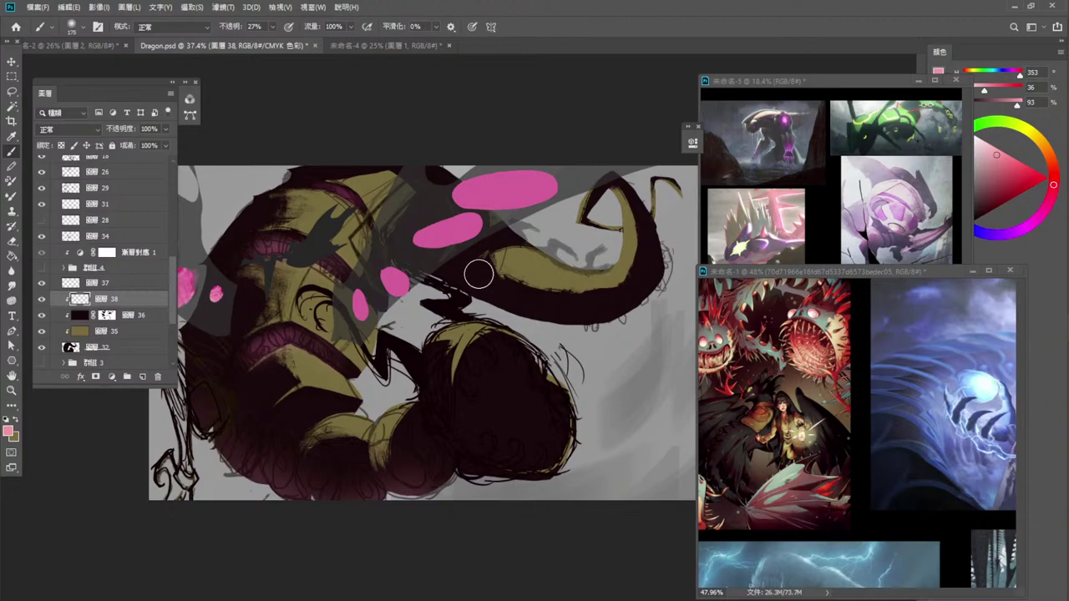
# Enlarge the brush to 200 px and paint soft pink along the underside of the dragon's curved tail.
pyautogui.press(']')
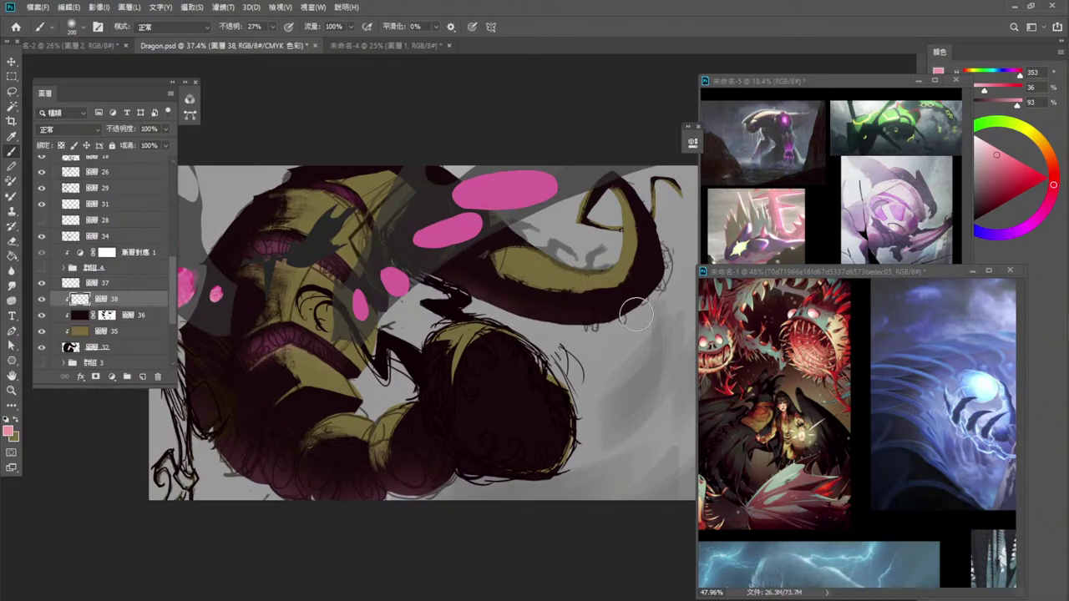
pyautogui.moveTo(457, 271); pyautogui.dragTo(488, 284)
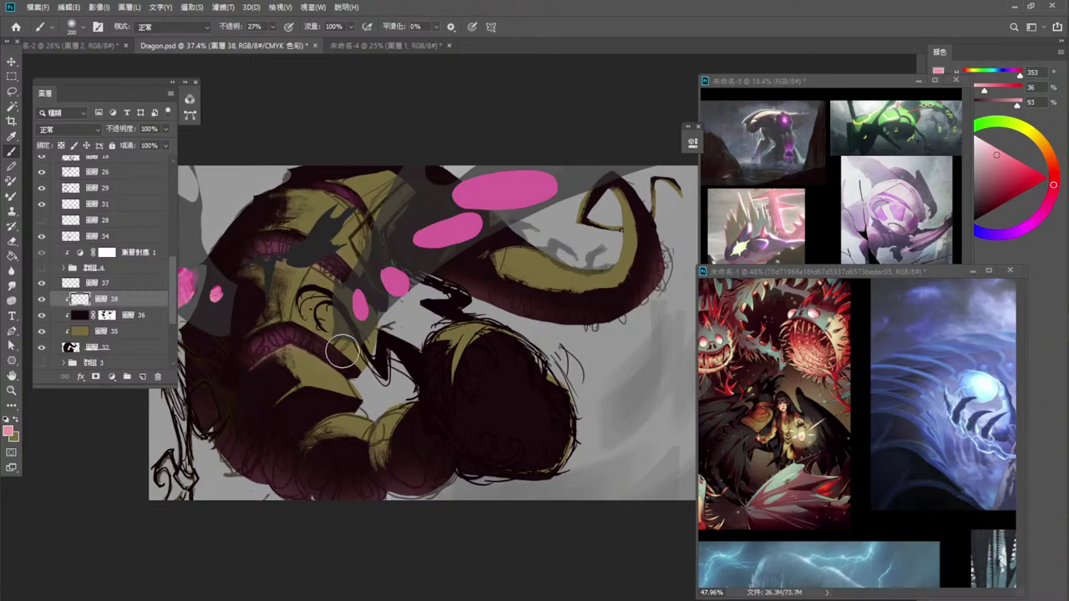
# Select layer 37 and set the foreground to near-black red (hue 353, saturation 100, brightness 6), starting from the dark skin colour.
pyautogui.click(119, 285)
pyautogui.click(9, 430)
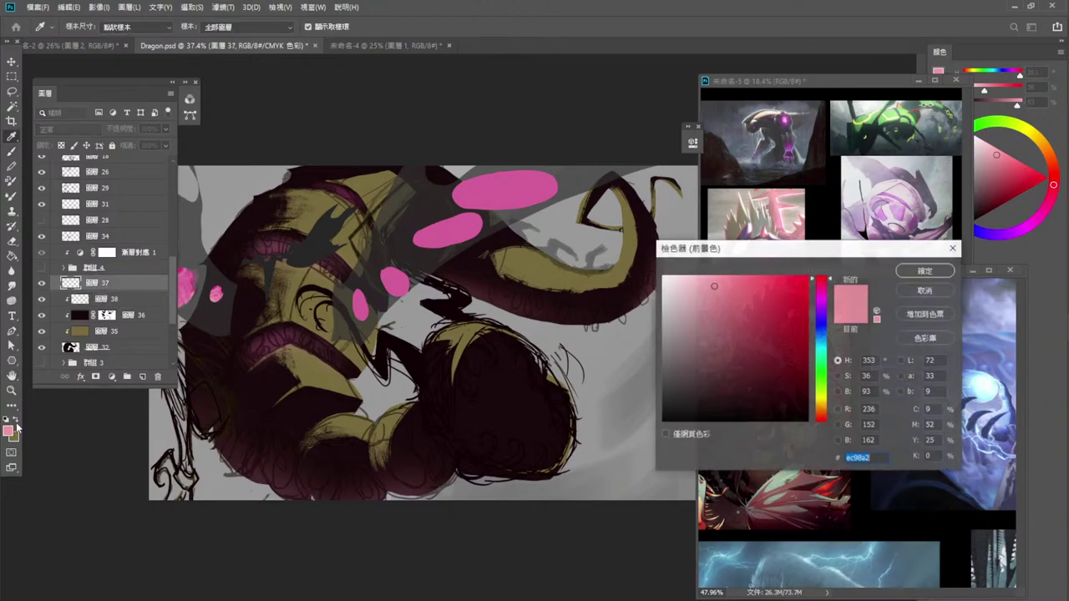
pyautogui.click(914, 270)
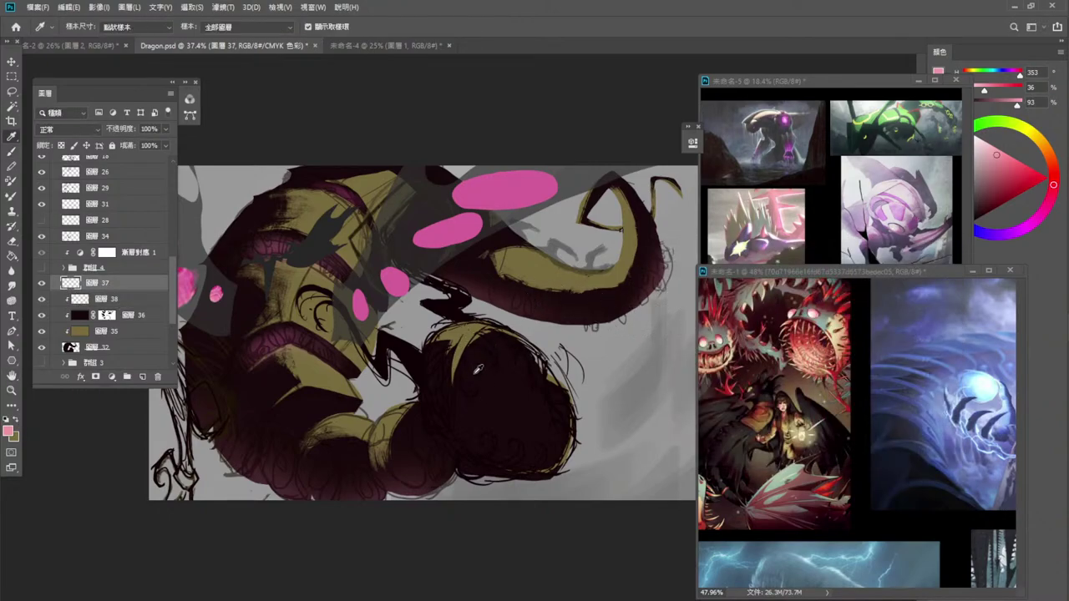
pyautogui.keyDown('alt'); pyautogui.click(518, 377); pyautogui.keyUp('alt')
pyautogui.click(11, 433)
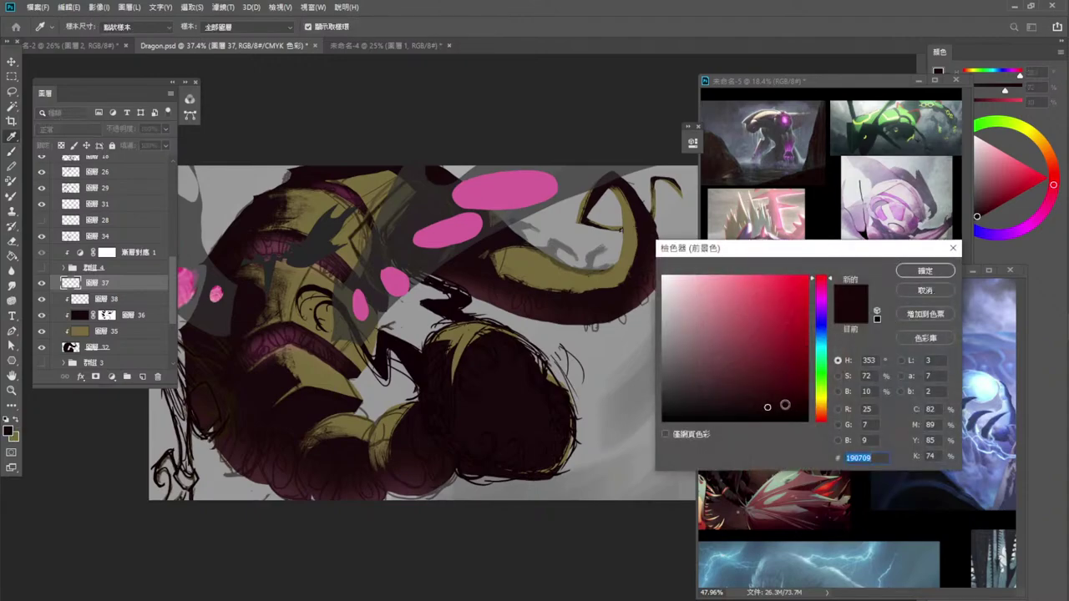
pyautogui.moveTo(785, 405); pyautogui.dragTo(809, 414)
pyautogui.click(921, 272)
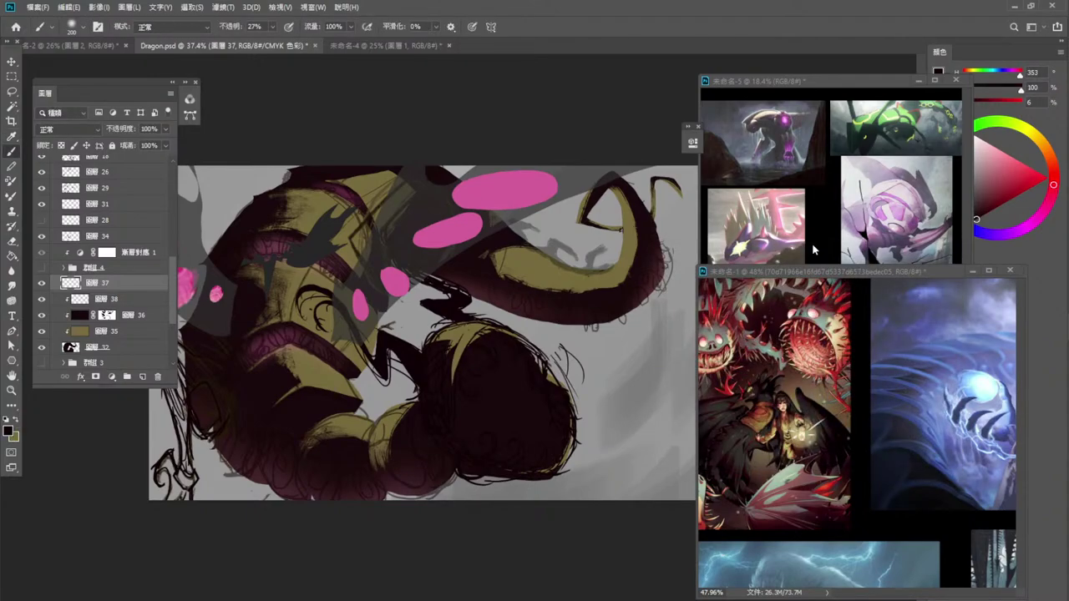
# Switch to the 15 px hard round brush with 100% hardness and 100% opacity, keeping the near-black foreground colour.
pyautogui.rightClick(542, 260)
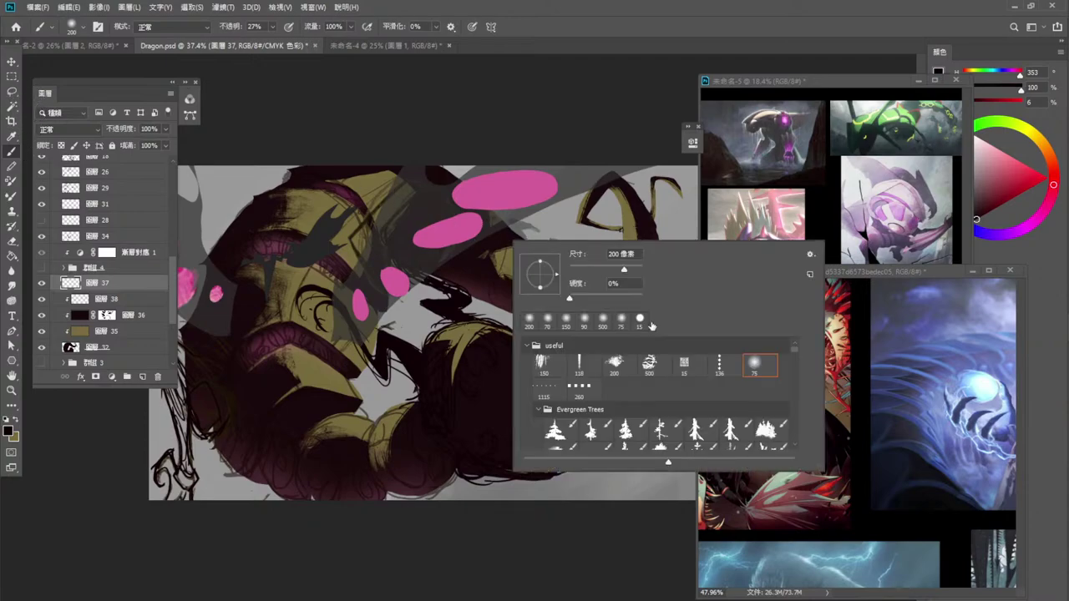
pyautogui.click(640, 319)
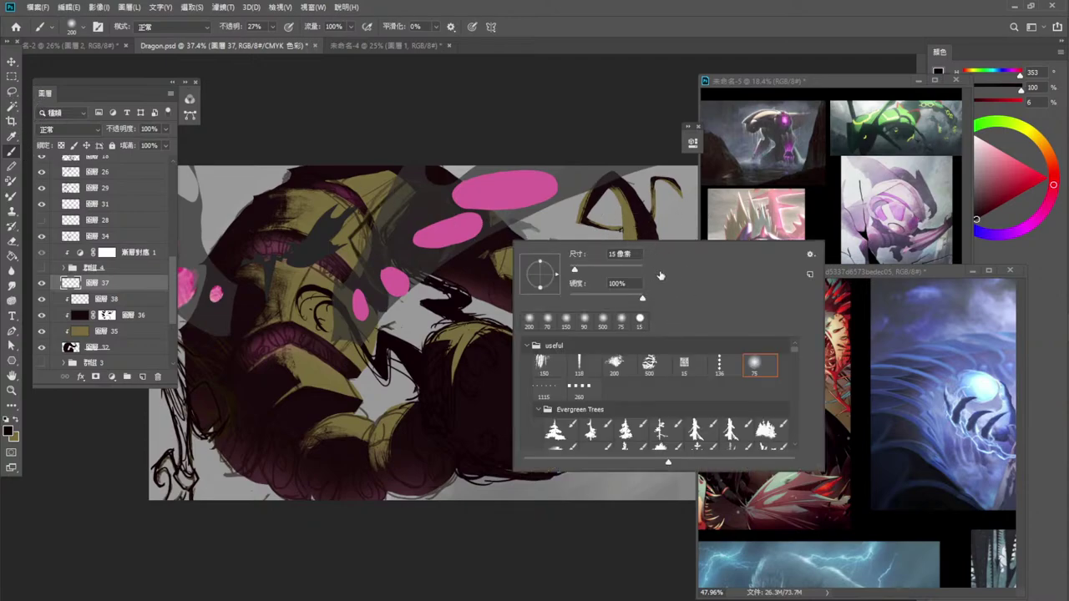
pyautogui.click(643, 127)
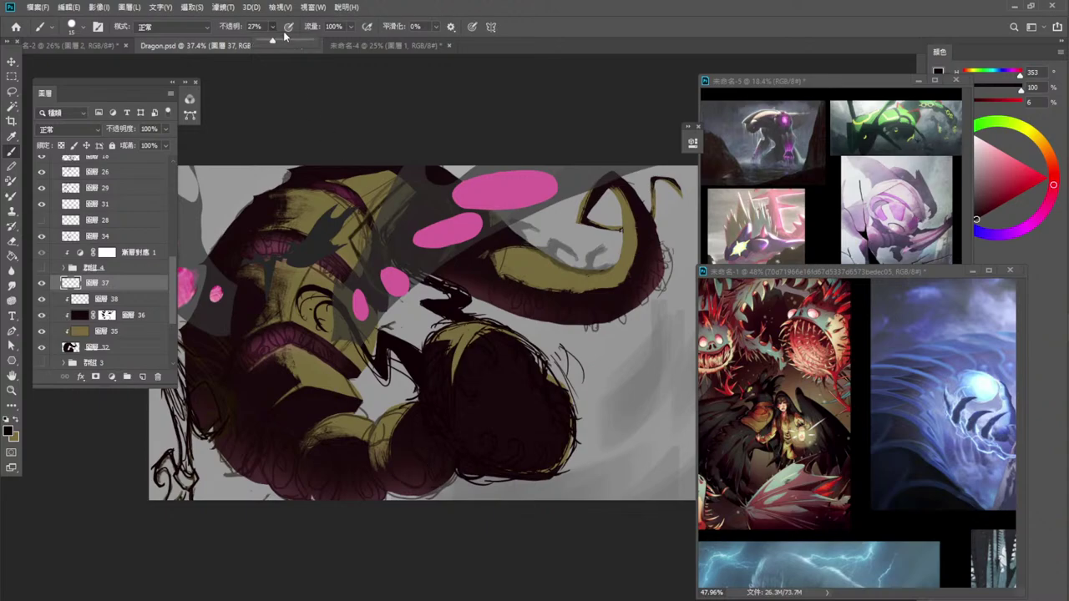
pyautogui.press('0')
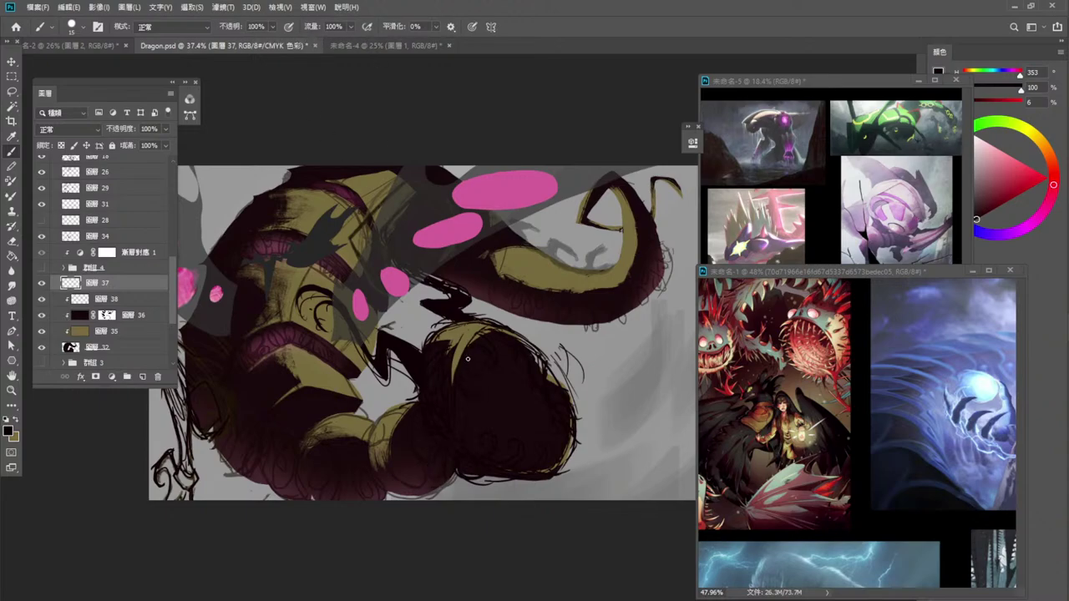
pyautogui.click(8, 431)
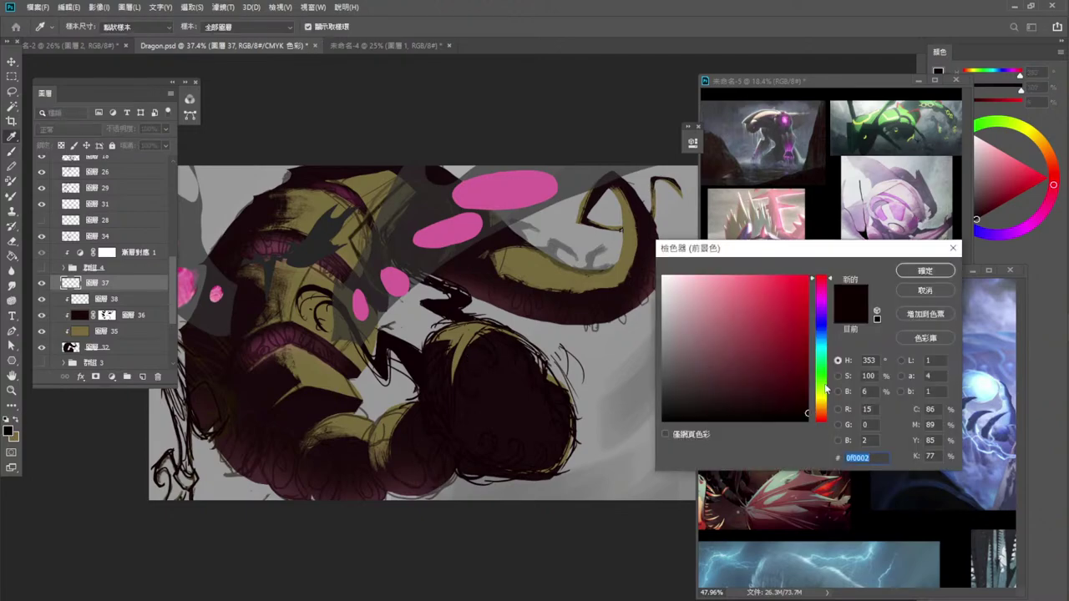
pyautogui.click(925, 270)
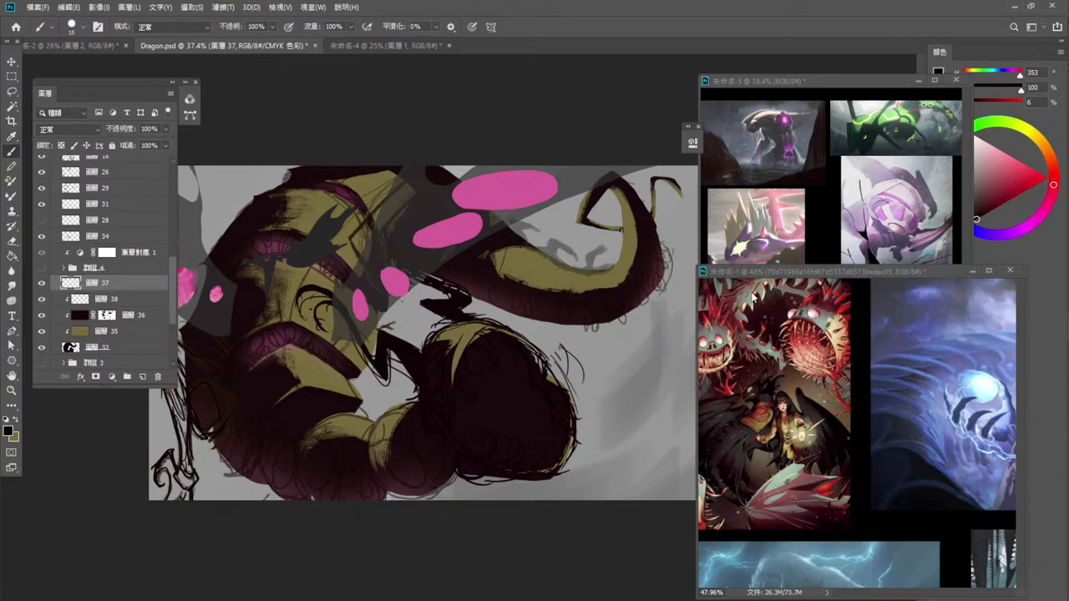
# Set layer 37's blend mode to Multiply and move it up the stack to directly above layer 33.
pyautogui.click(62, 130)
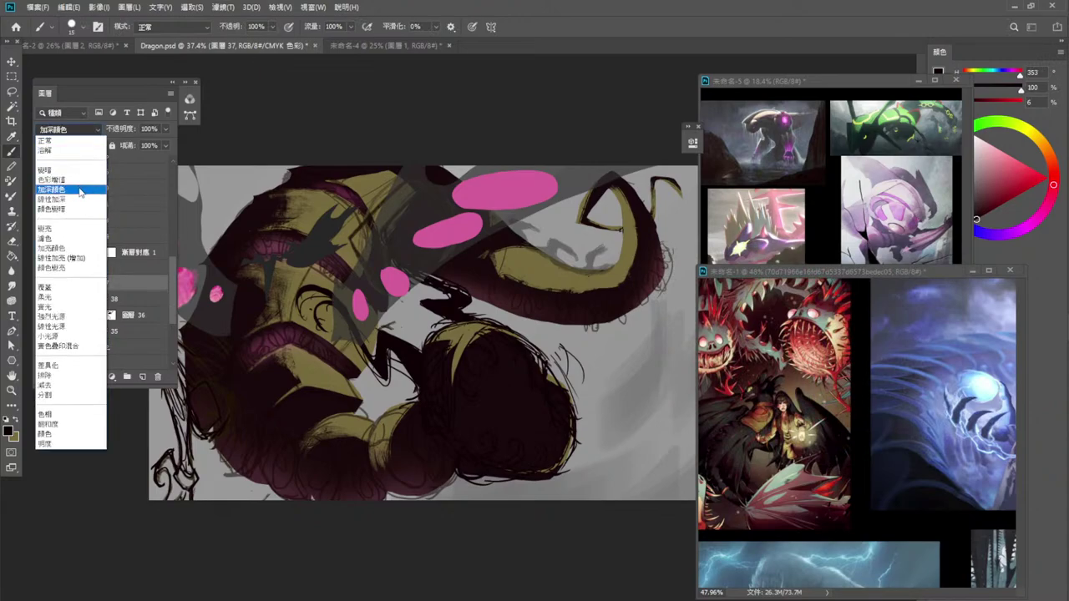
pyautogui.click(76, 180)
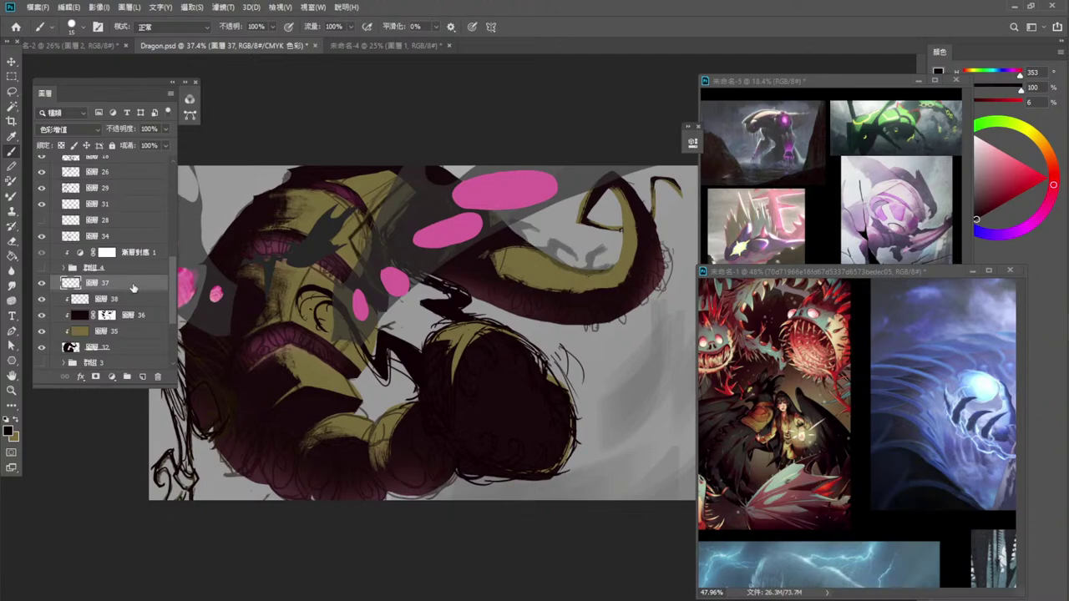
pyautogui.moveTo(132, 287); pyautogui.dragTo(113, 136)
# Check the sketch layers by toggling their visibility, and group layers 33 through 31.
pyautogui.click(43, 253)
pyautogui.click(43, 253)
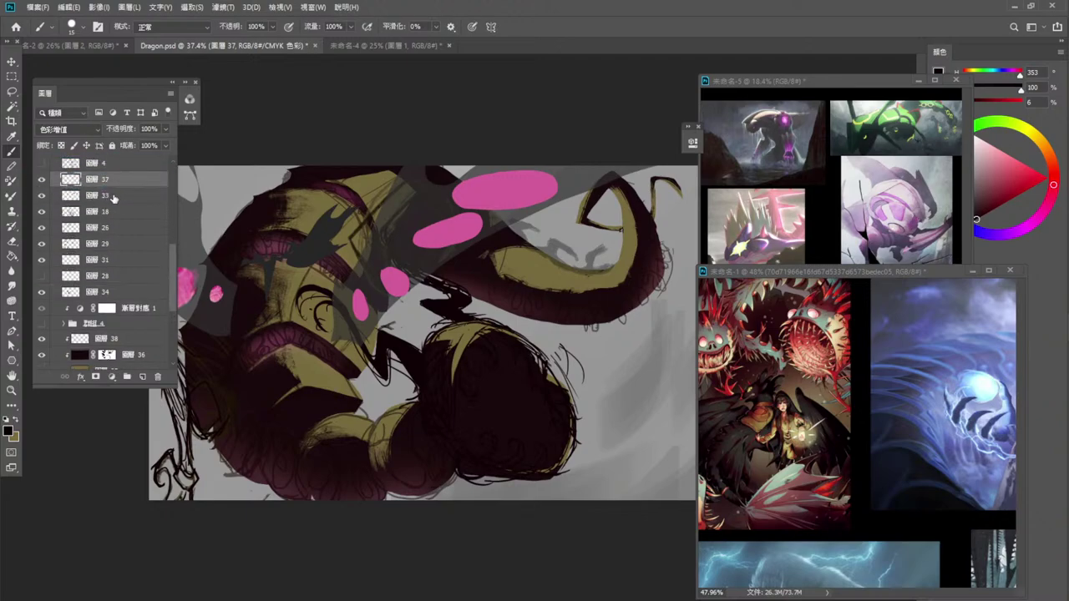
pyautogui.click(42, 212)
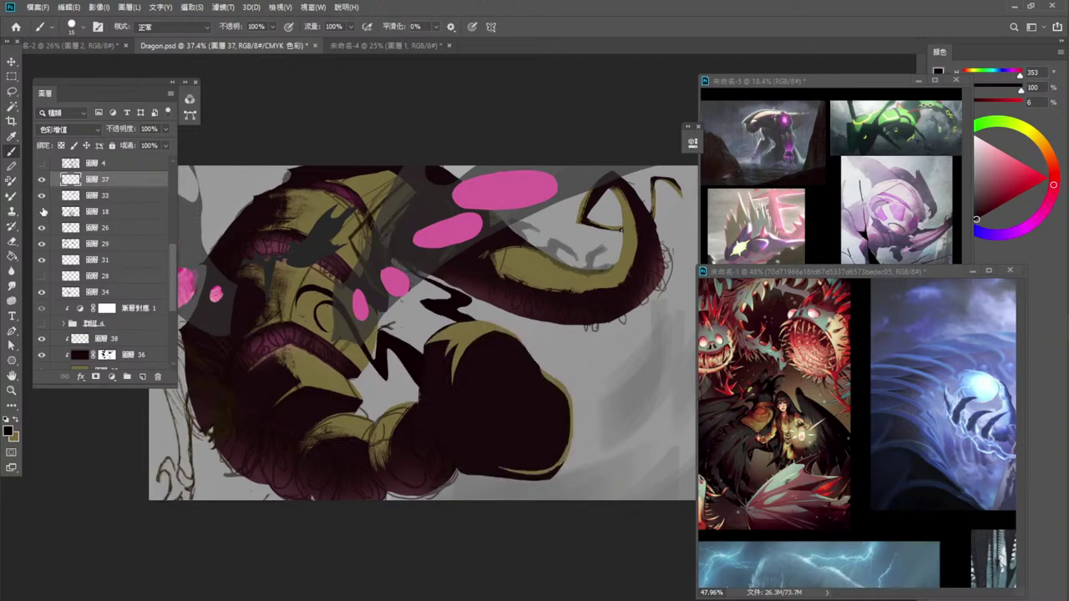
pyautogui.click(43, 213)
pyautogui.click(43, 228)
pyautogui.click(42, 227)
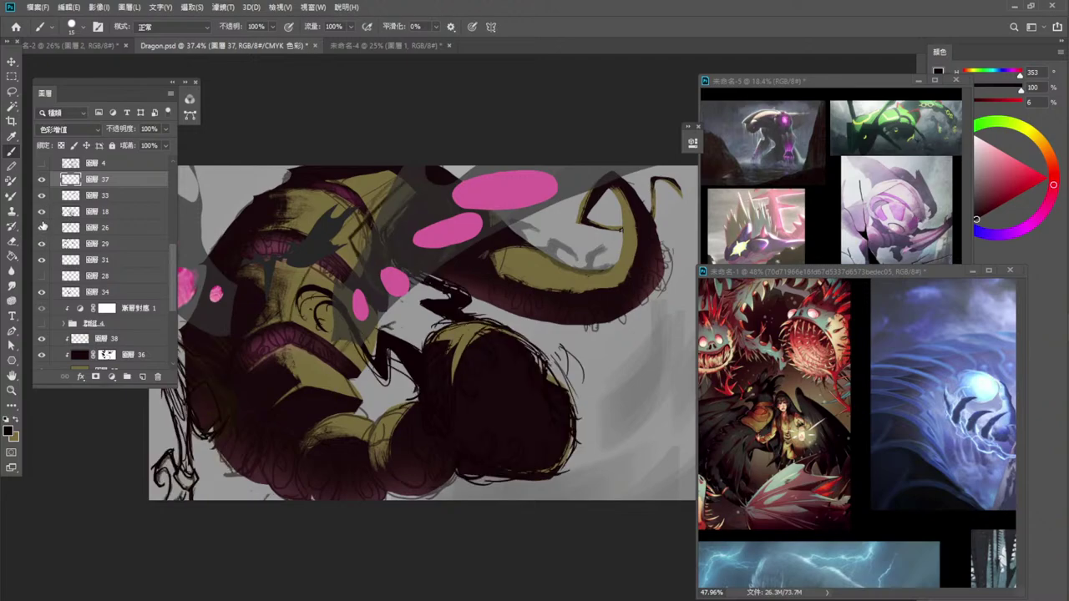
pyautogui.click(110, 199)
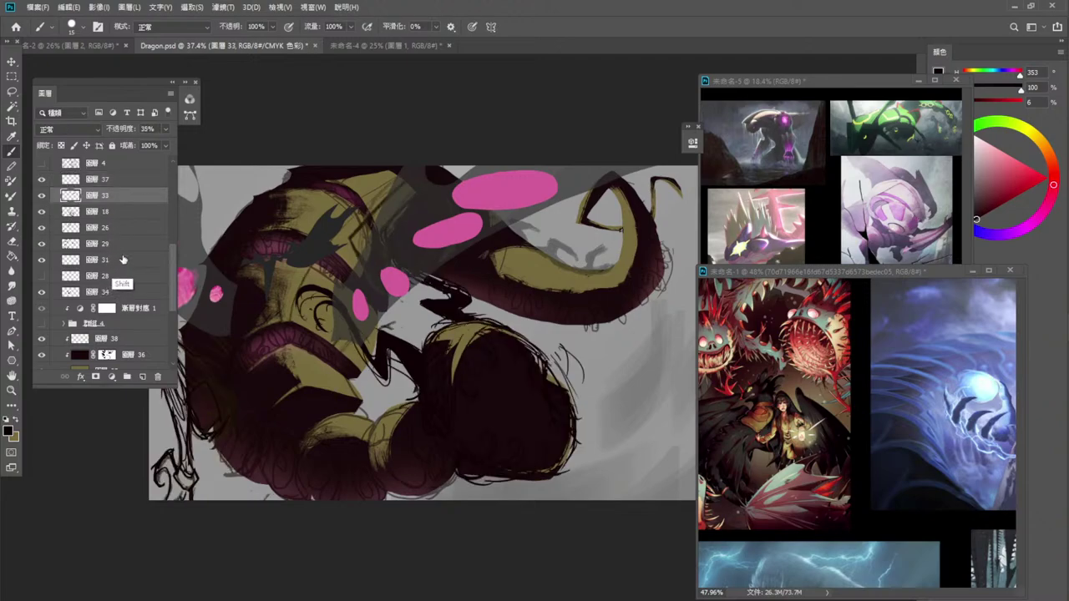
pyautogui.keyDown('shift'); pyautogui.click(117, 260); pyautogui.keyUp('shift')
pyautogui.click(127, 378)
# Rearrange layer 37 to sit beneath layer 28 and directly above the new sketch group.
pyautogui.click(109, 181)
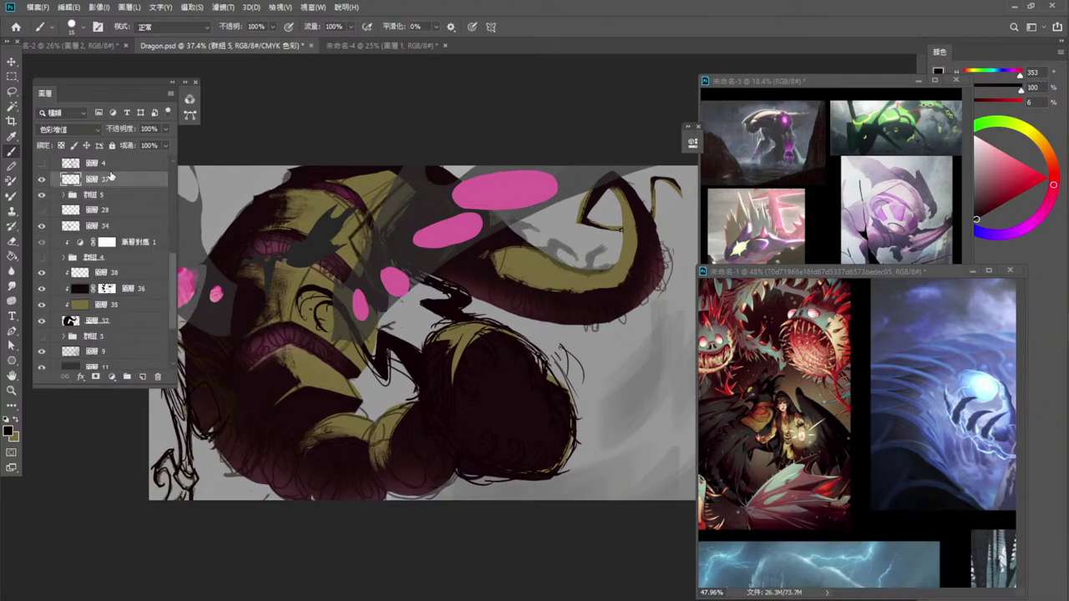
pyautogui.click(42, 227)
pyautogui.click(43, 227)
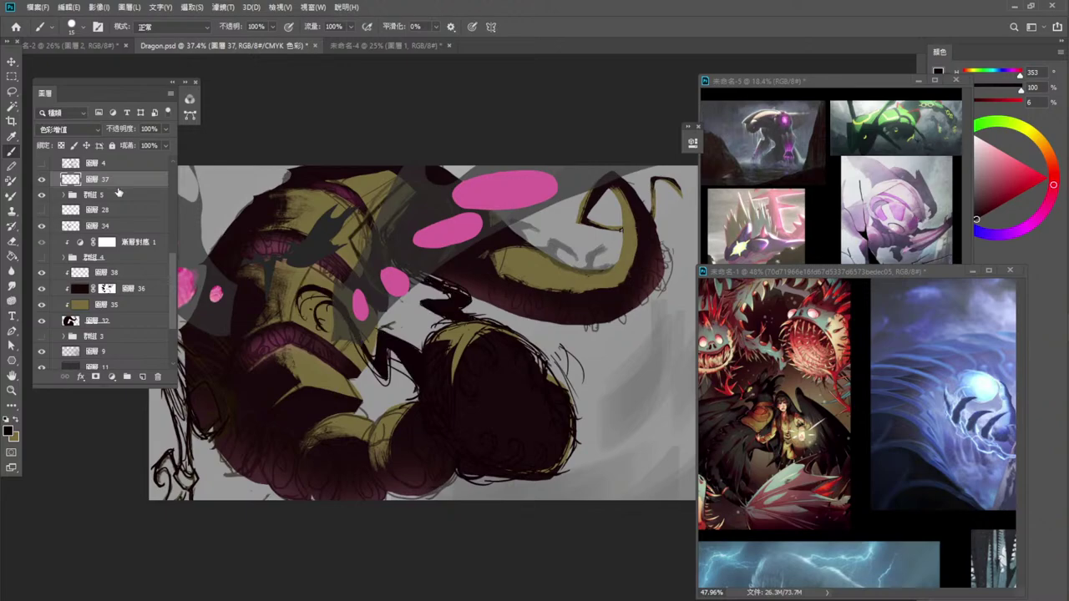
pyautogui.moveTo(114, 182); pyautogui.dragTo(121, 216)
pyautogui.click(112, 196)
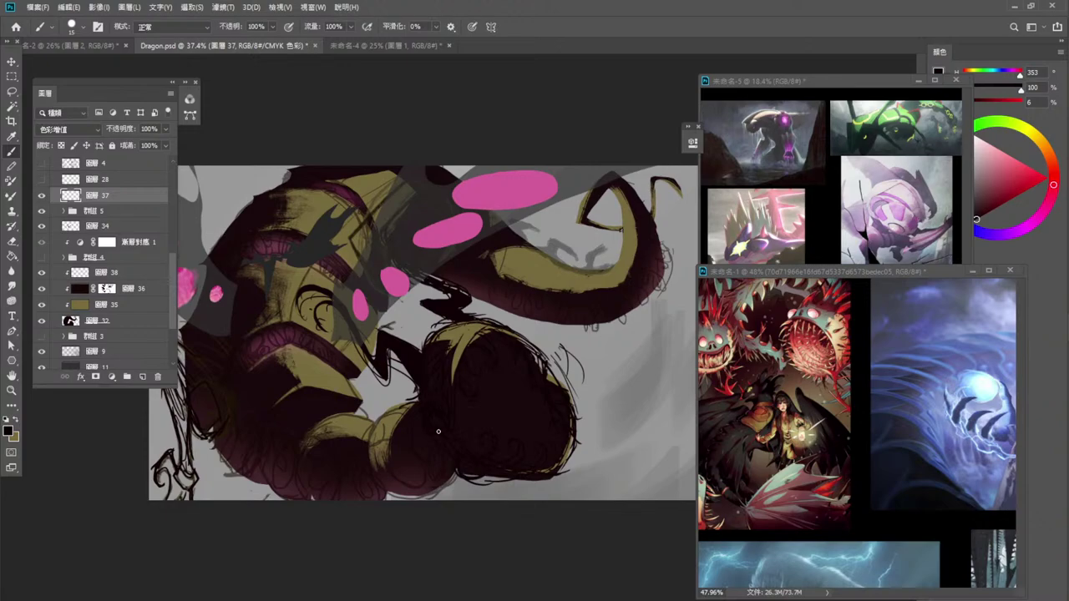
# Try test strokes over the curled body and the Darken blend mode on layer 37, and undo both.
pyautogui.keyDown('ctrl'); pyautogui.click(496, 378); pyautogui.keyUp('ctrl')
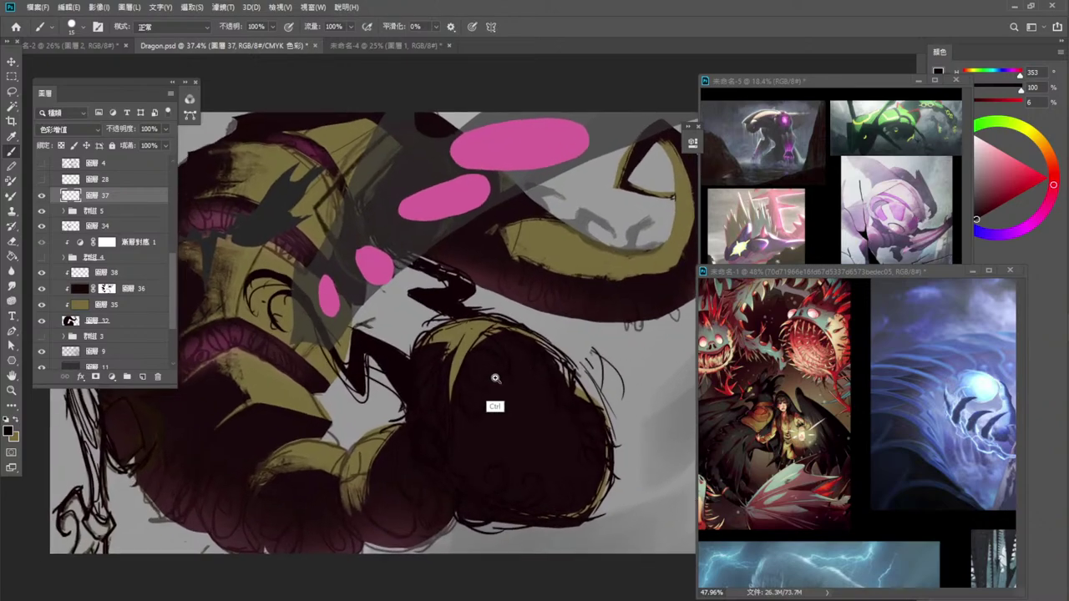
pyautogui.moveTo(495, 379); pyautogui.dragTo(494, 372)
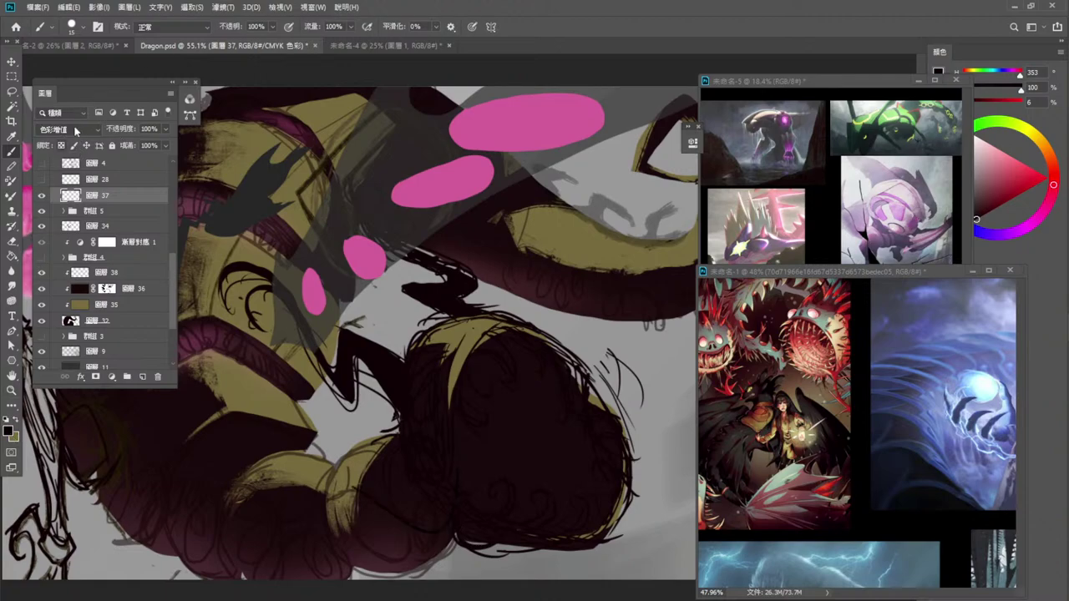
pyautogui.click(73, 130)
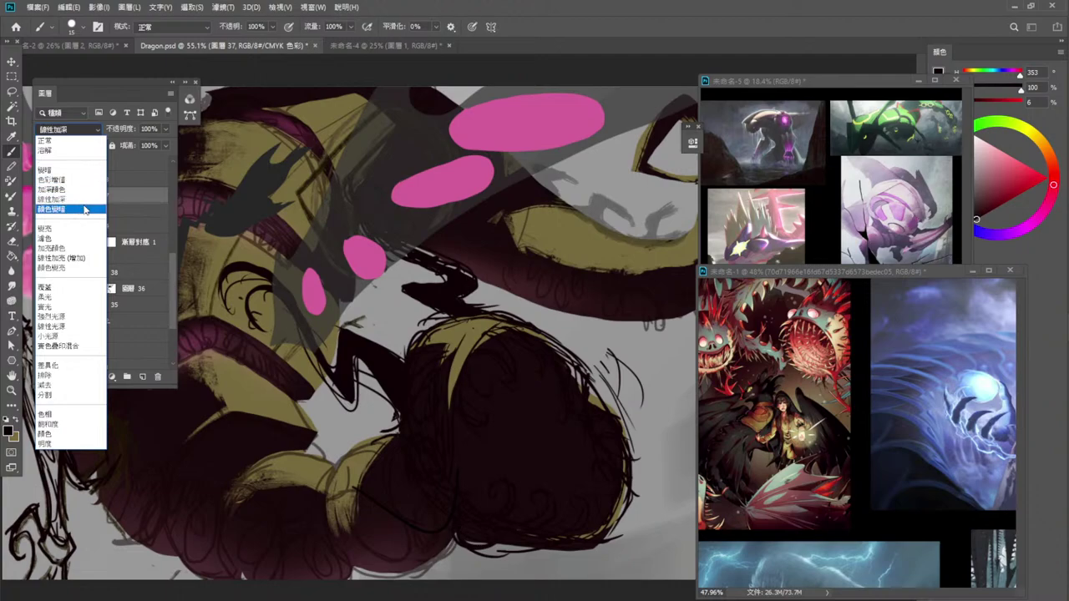
pyautogui.click(169, 87)
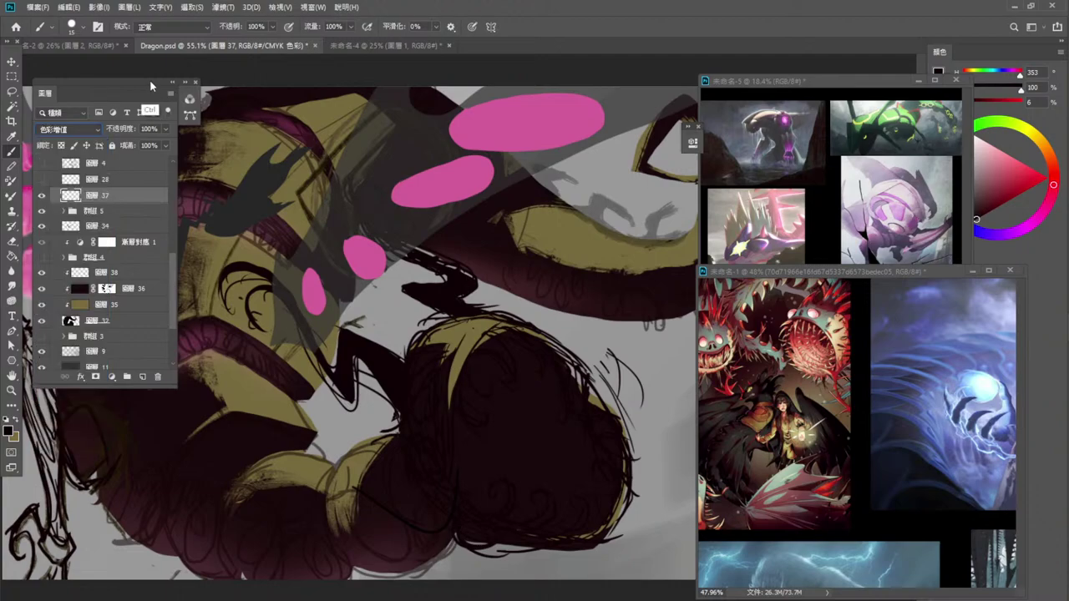
pyautogui.click(41, 196)
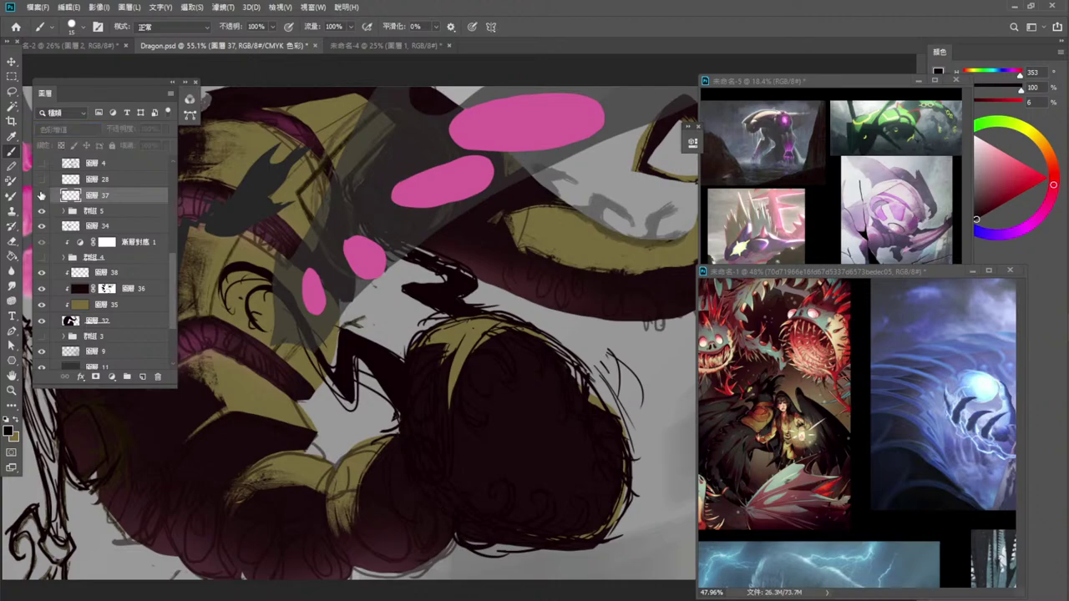
pyautogui.click(41, 195)
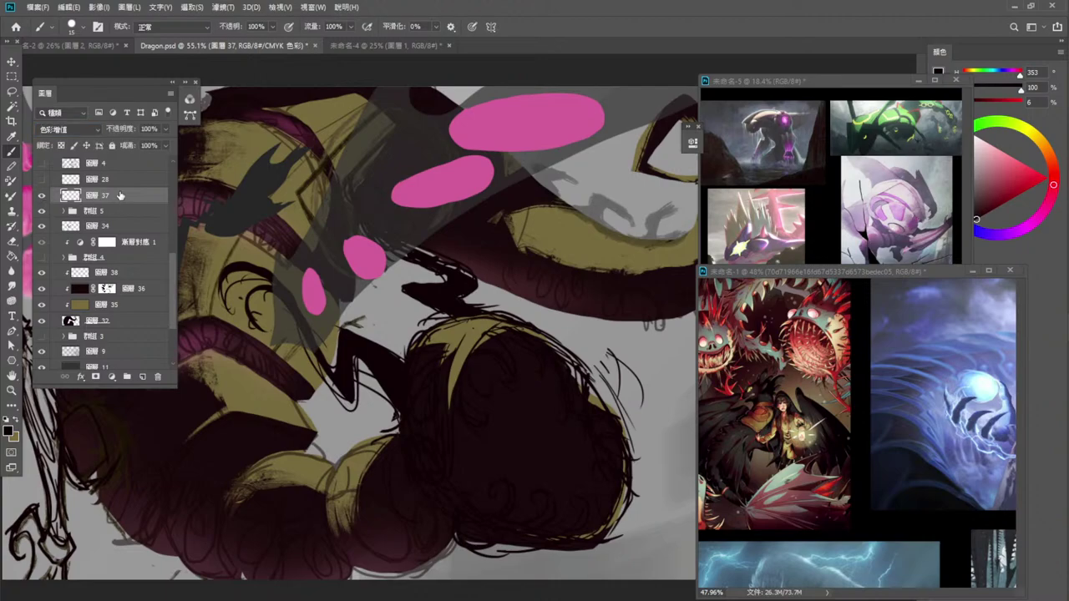
pyautogui.moveTo(274, 531); pyautogui.dragTo(351, 469)
pyautogui.click(90, 126)
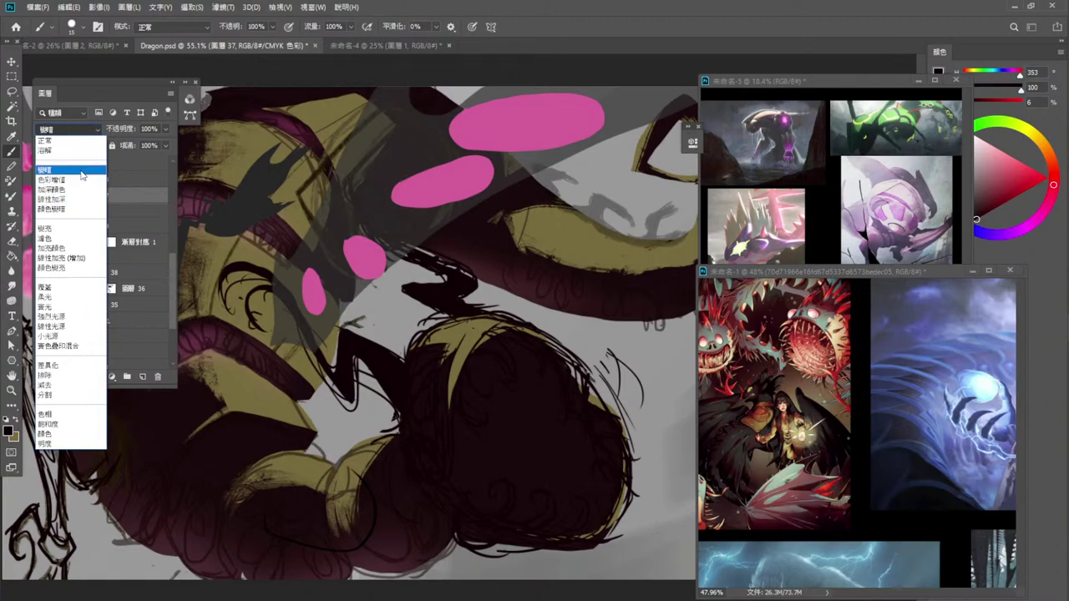
pyautogui.click(82, 171)
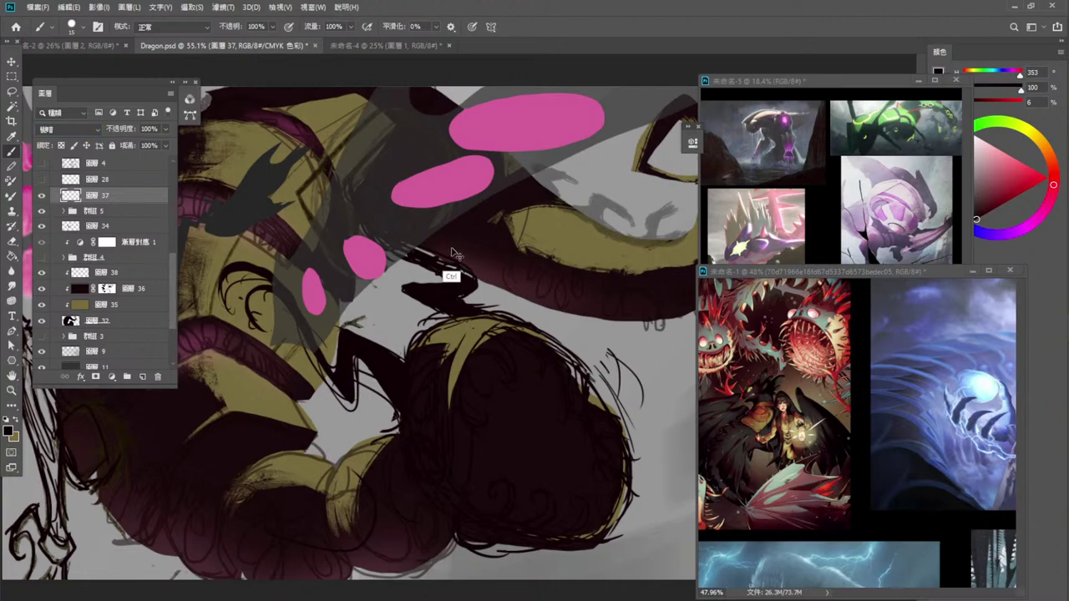
pyautogui.hotkey('ctrl', 'z')
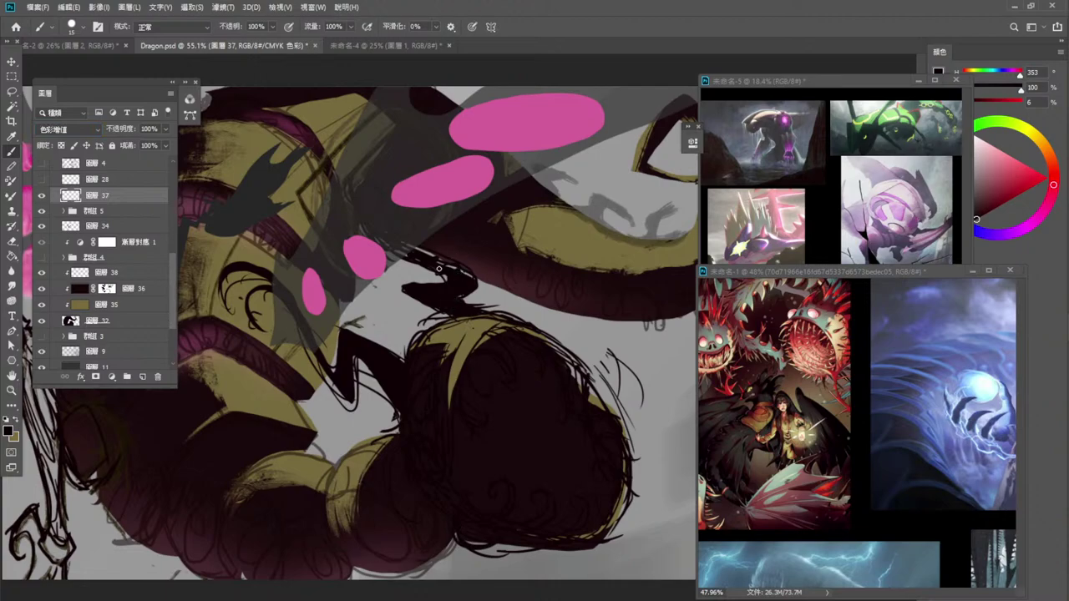
# Set the foreground to a dark red with hue 353, saturation 100 and brightness 17.
pyautogui.click(7, 430)
pyautogui.click(809, 398)
pyautogui.click(925, 270)
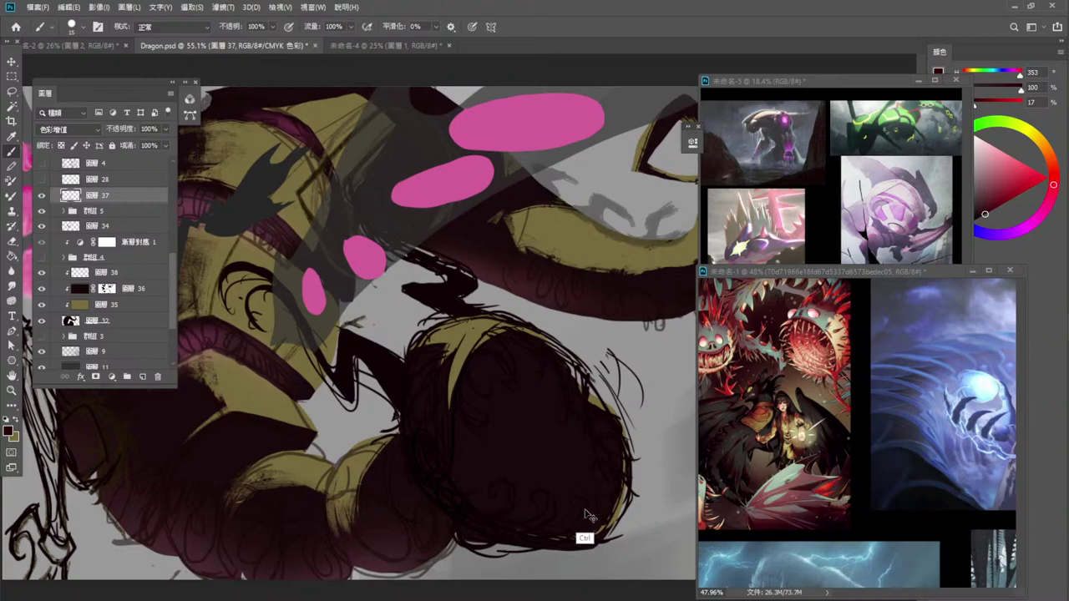
# Examine the dark spikes beside the rounded end of the body with the canvas rotated and zoomed to 94.6%.
pyautogui.moveTo(512, 471); pyautogui.dragTo(511, 454)
pyautogui.press('z')
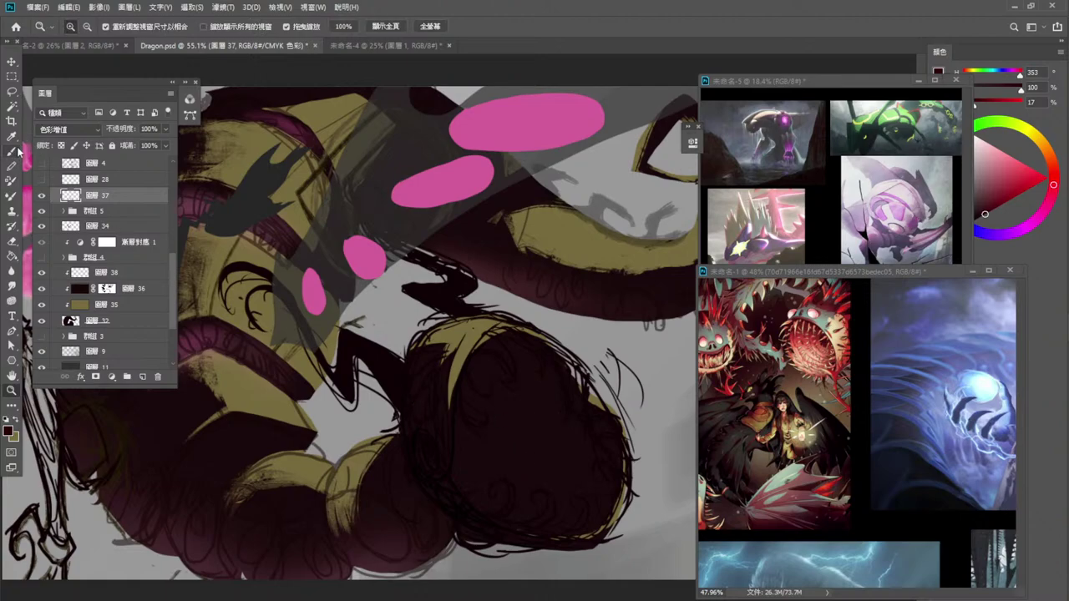
pyautogui.press('b')
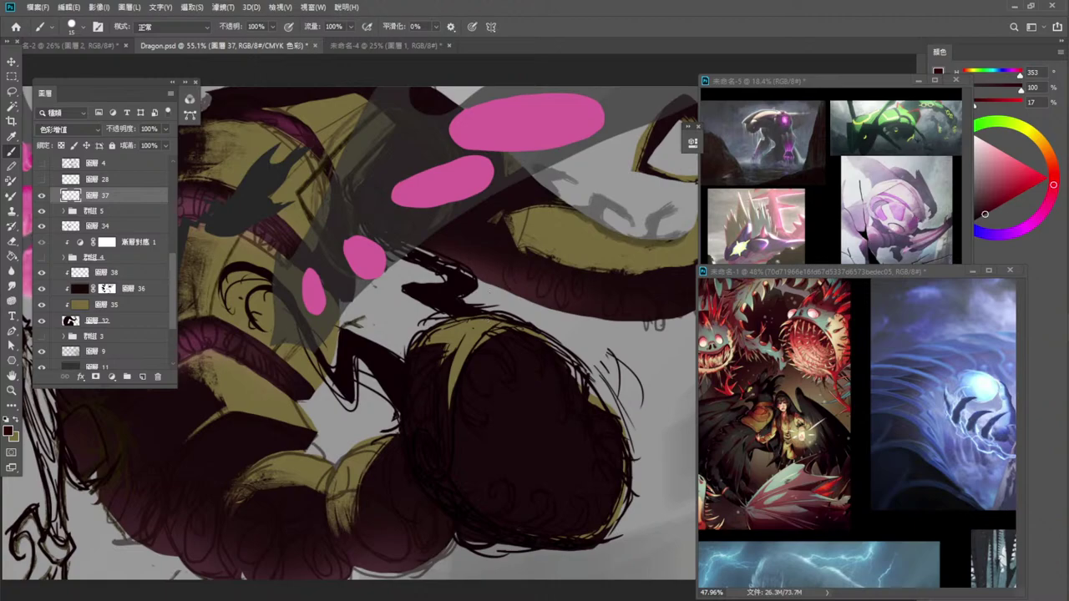
pyautogui.press('r')
pyautogui.moveTo(499, 249)
pyautogui.mouseDown()
pyautogui.moveTo(556, 370)
pyautogui.moveTo(547, 358)
pyautogui.mouseUp()
pyautogui.hotkey('ctrl', 'space')
pyautogui.moveTo(447, 226); pyautogui.dragTo(471, 239)
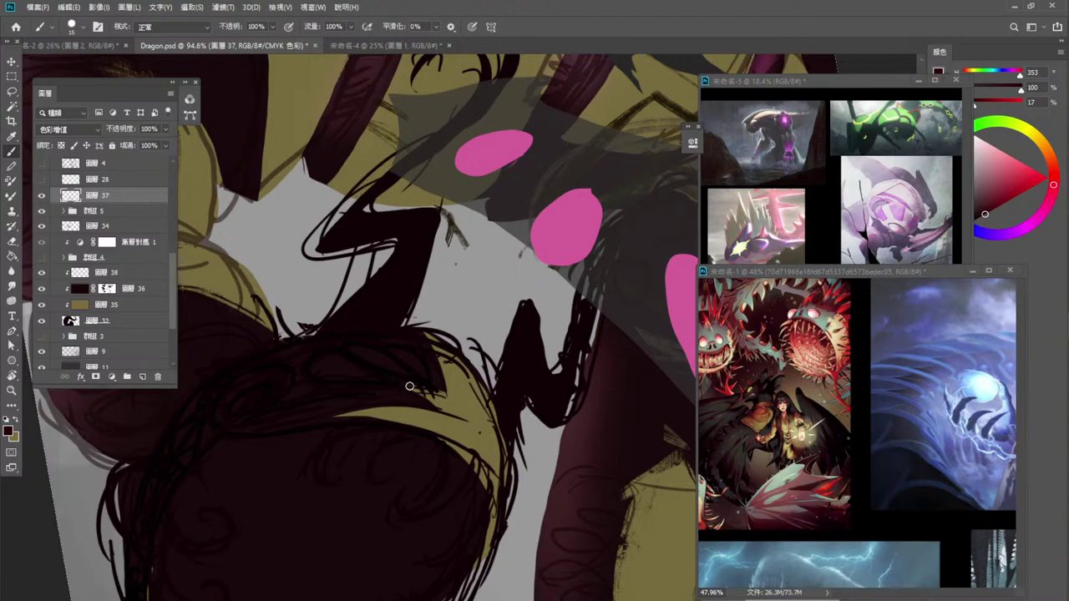
pyautogui.press('ctrl')
pyautogui.press('ctrl')
pyautogui.press('ctrl')
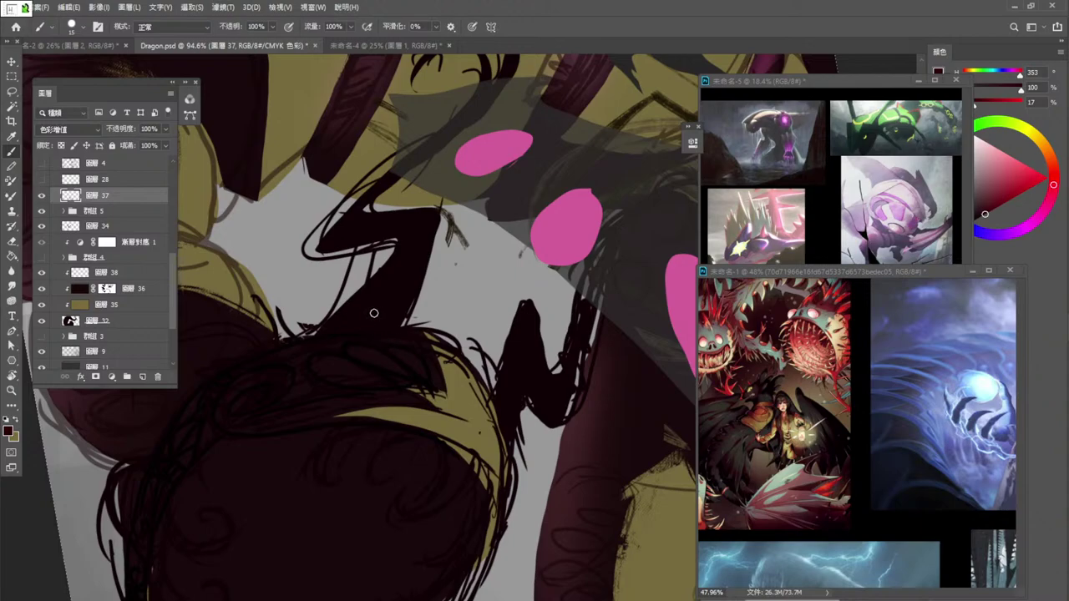
# Paint dark looping circles on layer 37 over the curled body segment next to the rounded end.
pyautogui.press('t')
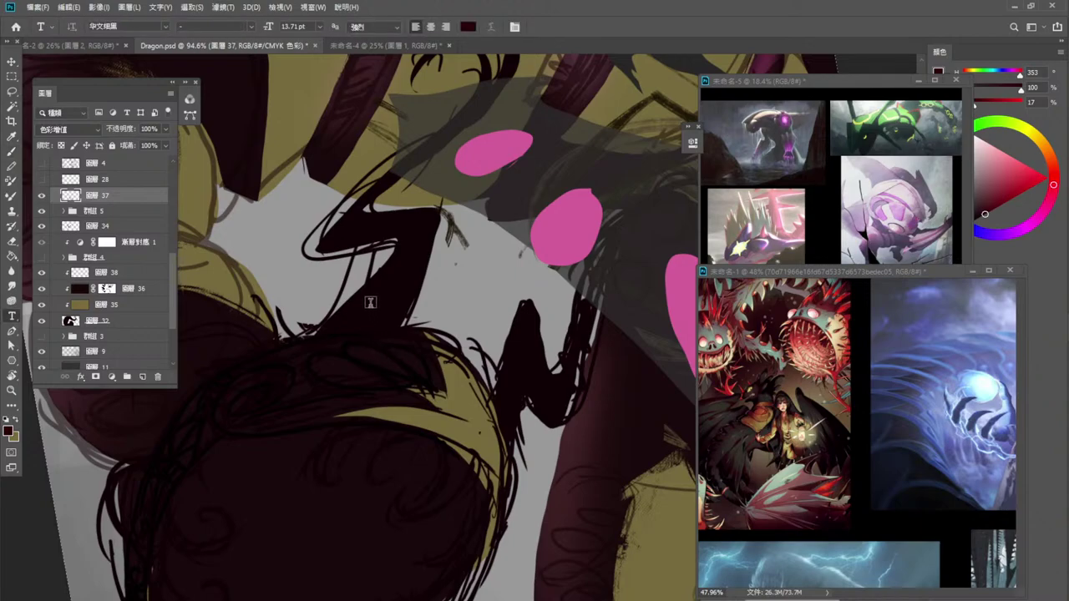
pyautogui.press('r')
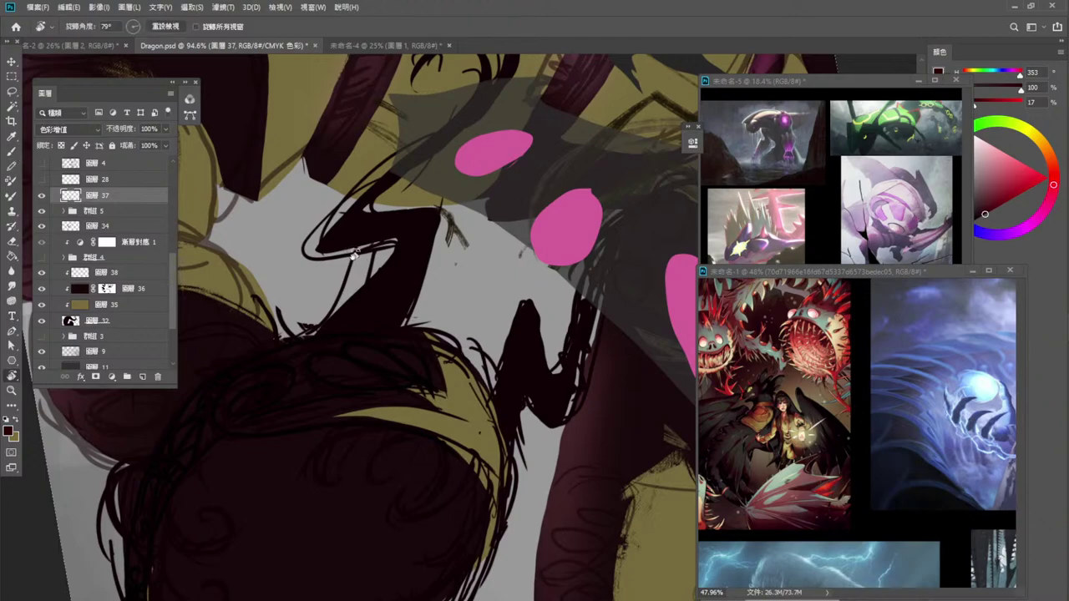
pyautogui.moveTo(353, 256); pyautogui.dragTo(212, 380)
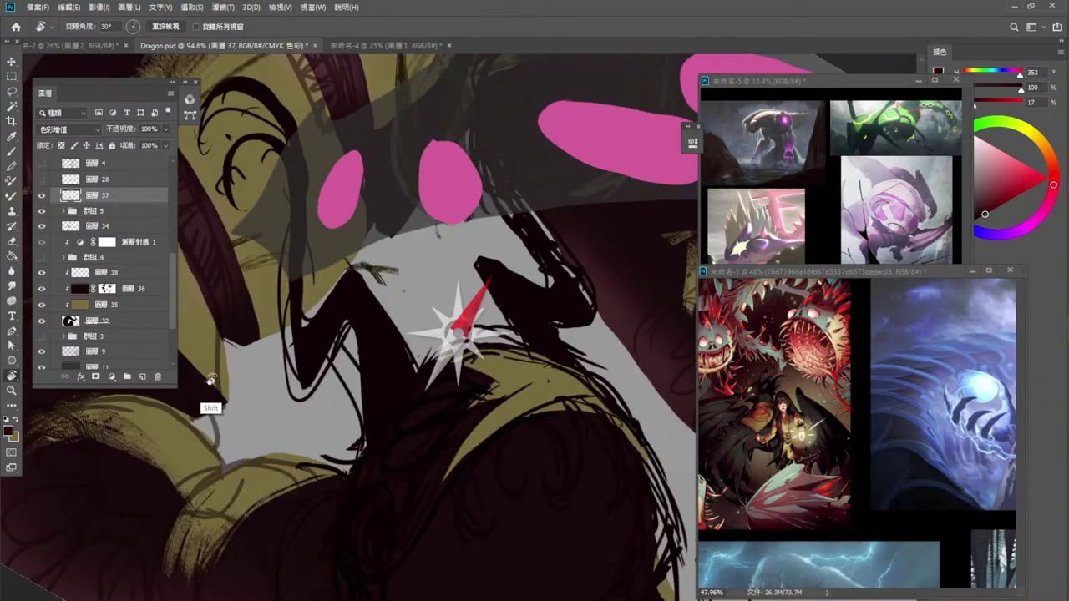
pyautogui.hotkey('ctrl', '-')
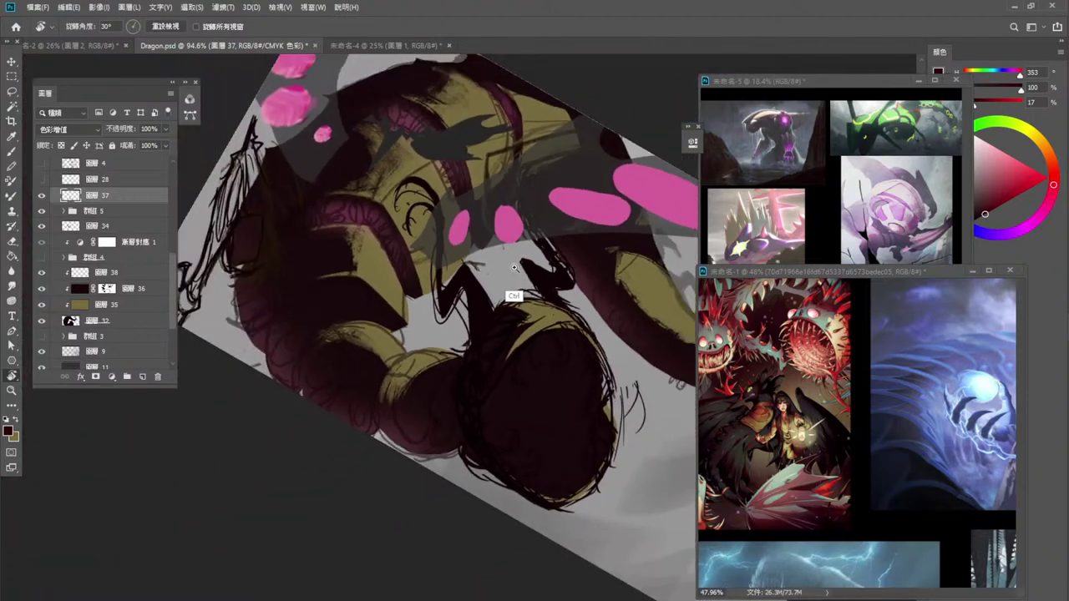
pyautogui.keyDown('ctrl'); pyautogui.click(514, 267); pyautogui.keyUp('ctrl')
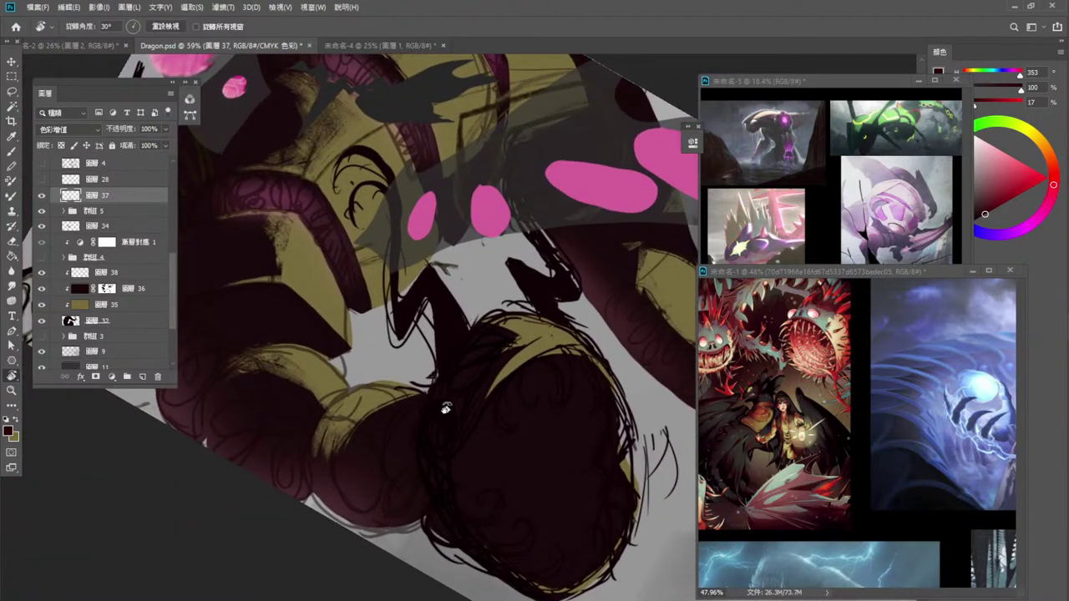
pyautogui.moveTo(432, 408)
pyautogui.mouseDown()
pyautogui.moveTo(432, 389)
pyautogui.moveTo(478, 387)
pyautogui.moveTo(483, 523)
pyautogui.moveTo(477, 358)
pyautogui.moveTo(495, 364)
pyautogui.mouseUp()
pyautogui.press('b')
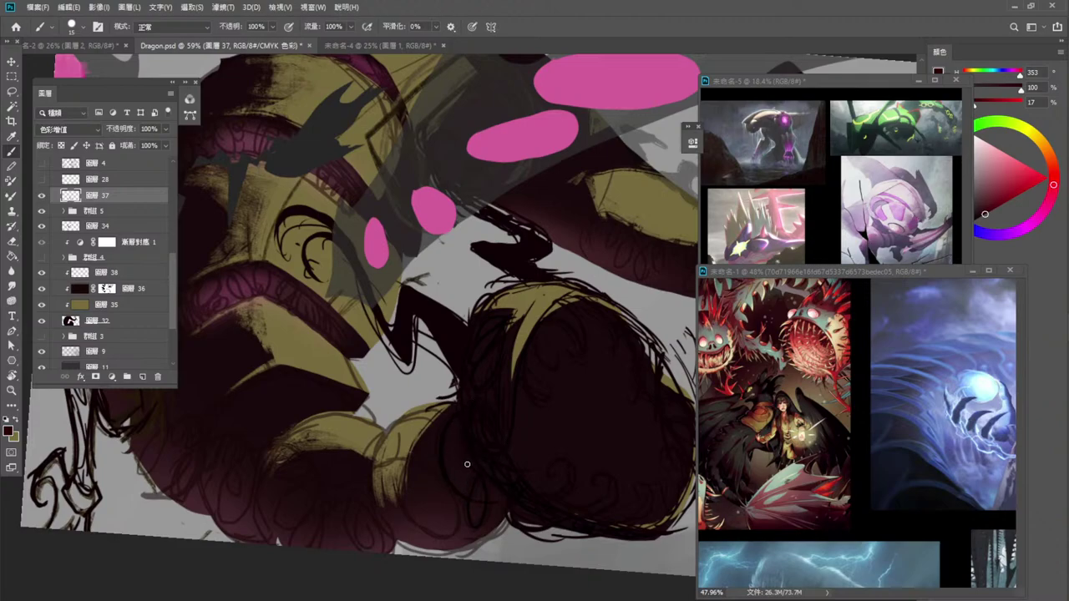
pyautogui.moveTo(420, 451)
pyautogui.mouseDown()
pyautogui.moveTo(395, 466)
pyautogui.moveTo(405, 511)
pyautogui.moveTo(447, 541)
pyautogui.moveTo(458, 512)
pyautogui.mouseUp()
pyautogui.moveTo(405, 462); pyautogui.dragTo(389, 464)
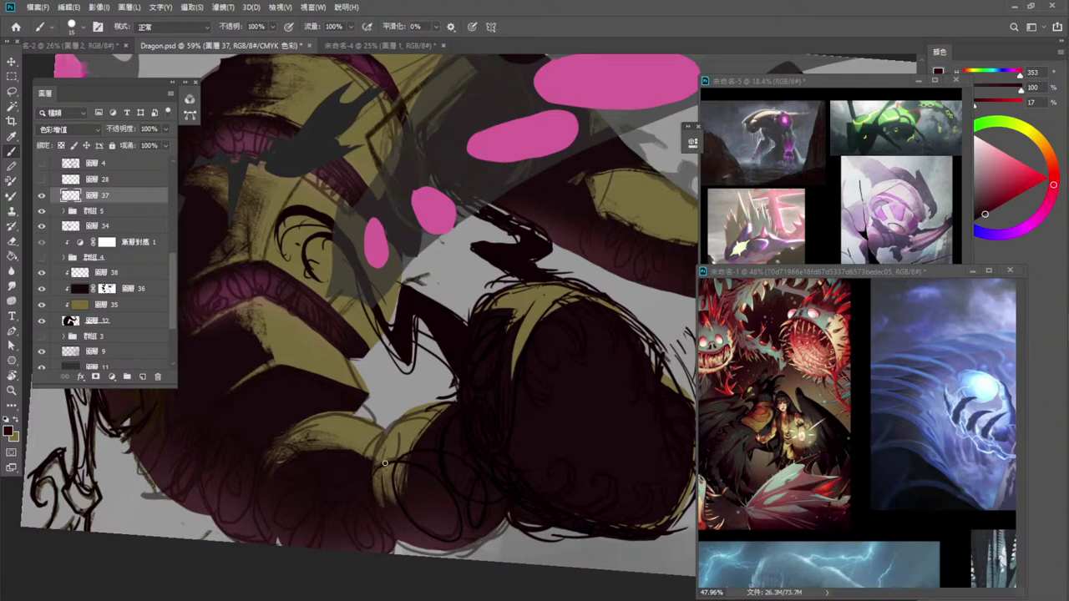
# Sketch overlapping dark ovals on the next lower body segment, undoing and redrawing the strokes that miss.
pyautogui.moveTo(373, 479); pyautogui.dragTo(389, 533)
pyautogui.hotkey('ctrl', 'z')
pyautogui.moveTo(375, 478)
pyautogui.mouseDown()
pyautogui.moveTo(375, 505)
pyautogui.moveTo(396, 537)
pyautogui.moveTo(377, 474)
pyautogui.moveTo(391, 536)
pyautogui.mouseUp()
pyautogui.hotkey('ctrl', 'z')
pyautogui.moveTo(349, 514); pyautogui.dragTo(374, 556)
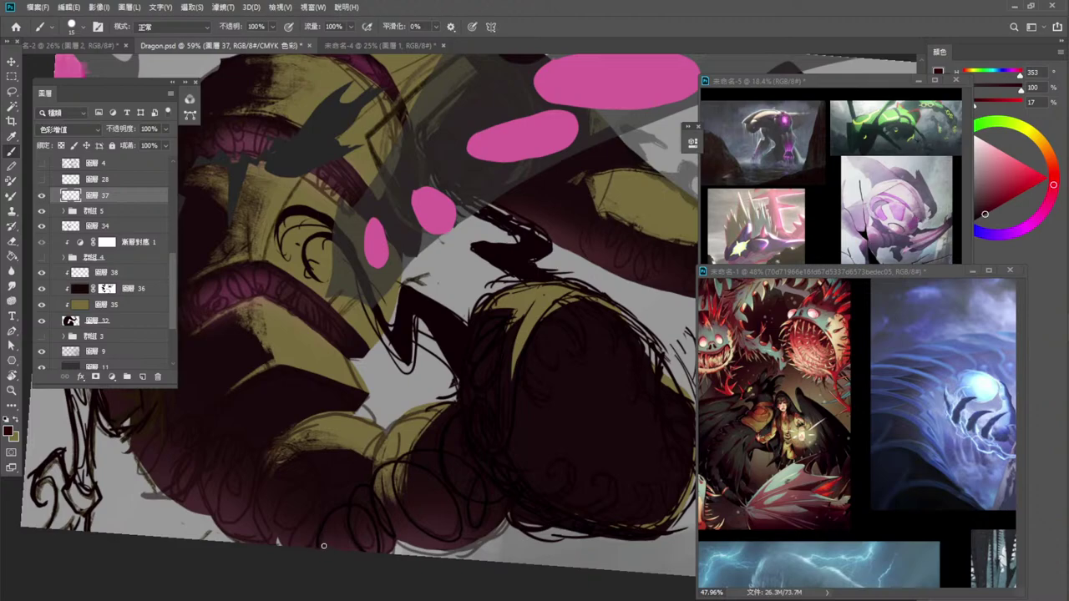
pyautogui.moveTo(323, 545); pyautogui.dragTo(321, 513)
# Continue the dark looping ovals onto the lower body segment farthest from the rounded end.
pyautogui.moveTo(598, 385); pyautogui.dragTo(585, 385)
pyautogui.scroll(2, 284, 499)
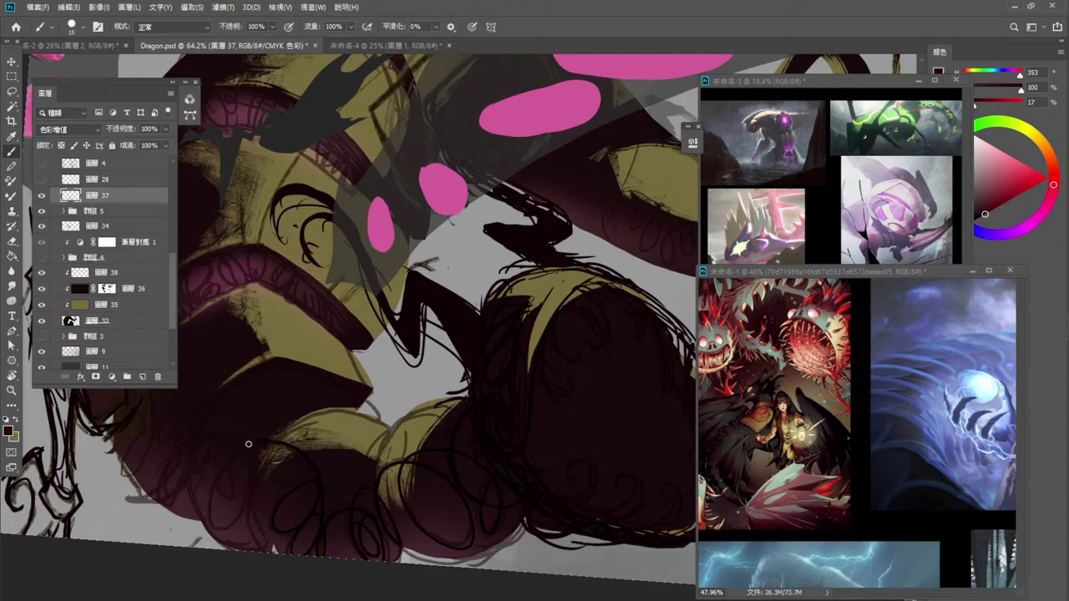
pyautogui.moveTo(249, 444)
pyautogui.mouseDown()
pyautogui.moveTo(216, 476)
pyautogui.moveTo(212, 506)
pyautogui.moveTo(244, 506)
pyautogui.mouseUp()
pyautogui.hotkey('ctrl', 'z')
pyautogui.moveTo(230, 460)
pyautogui.mouseDown()
pyautogui.moveTo(216, 525)
pyautogui.moveTo(237, 524)
pyautogui.moveTo(247, 494)
pyautogui.moveTo(246, 461)
pyautogui.moveTo(230, 438)
pyautogui.mouseUp()
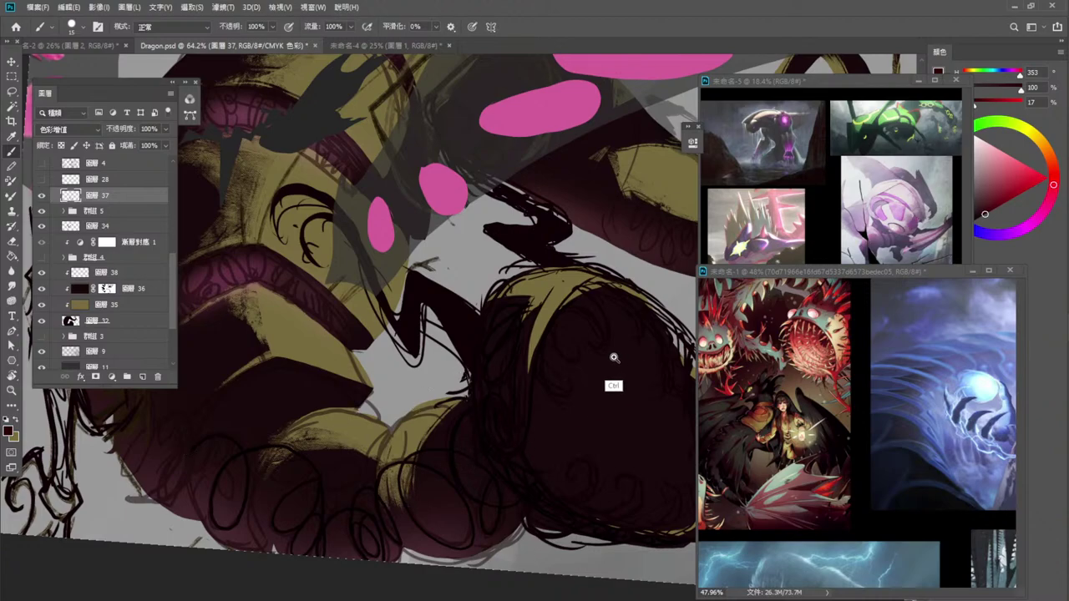
pyautogui.moveTo(613, 359); pyautogui.dragTo(602, 364)
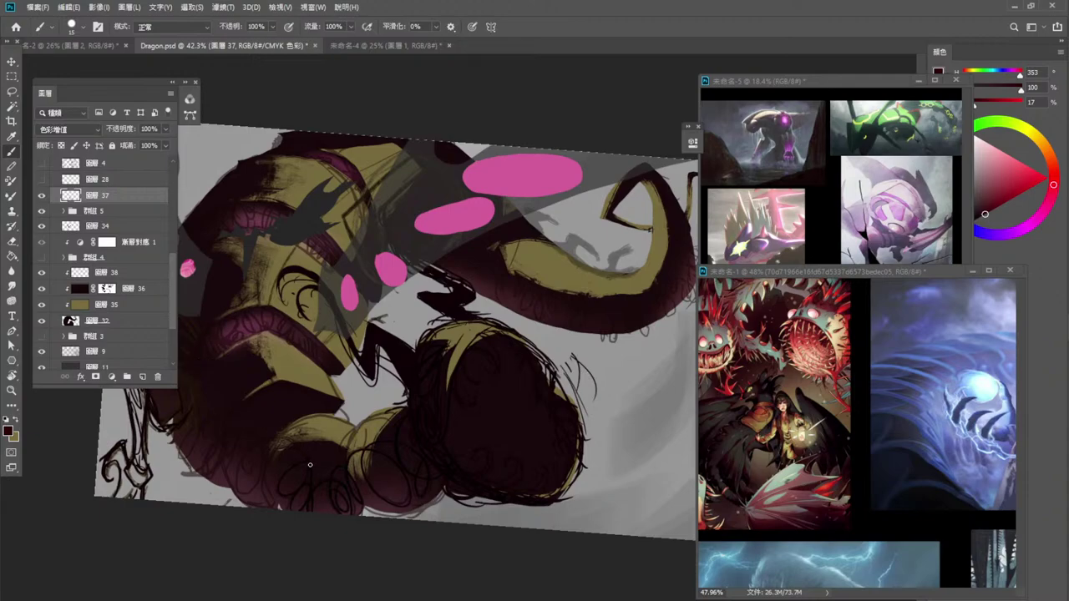
pyautogui.moveTo(248, 444)
pyautogui.mouseDown()
pyautogui.moveTo(238, 489)
pyautogui.moveTo(256, 481)
pyautogui.mouseUp()
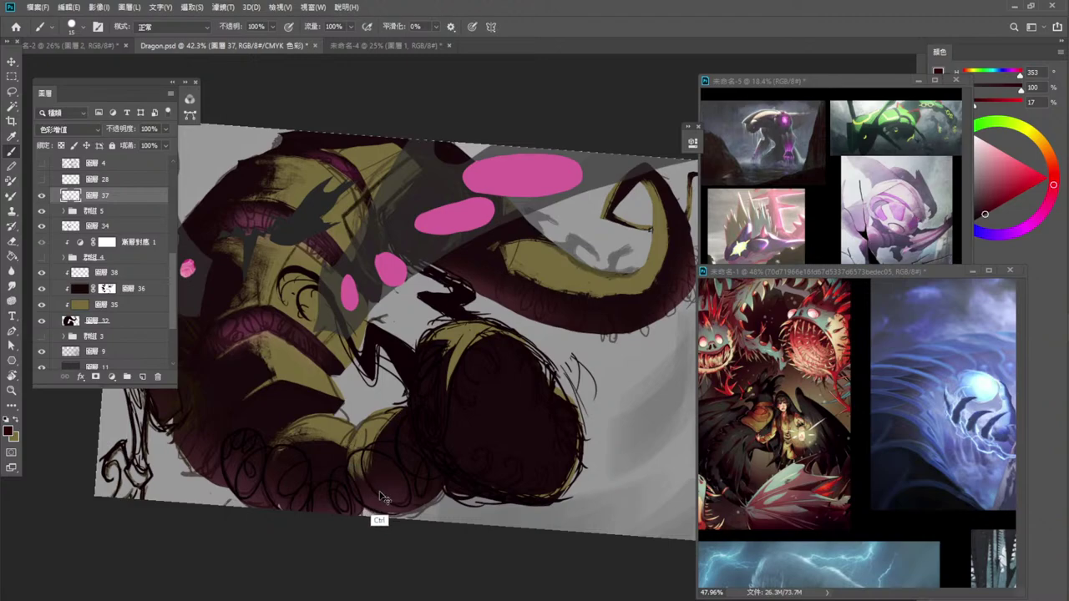
# Rework the dark outline along the underside of the segment beside the rounded end, using the Brush and Lasso tools.
pyautogui.moveTo(361, 505); pyautogui.dragTo(390, 515)
pyautogui.hotkey('ctrl', 'z')
pyautogui.moveTo(362, 505); pyautogui.dragTo(416, 511)
pyautogui.click(12, 91)
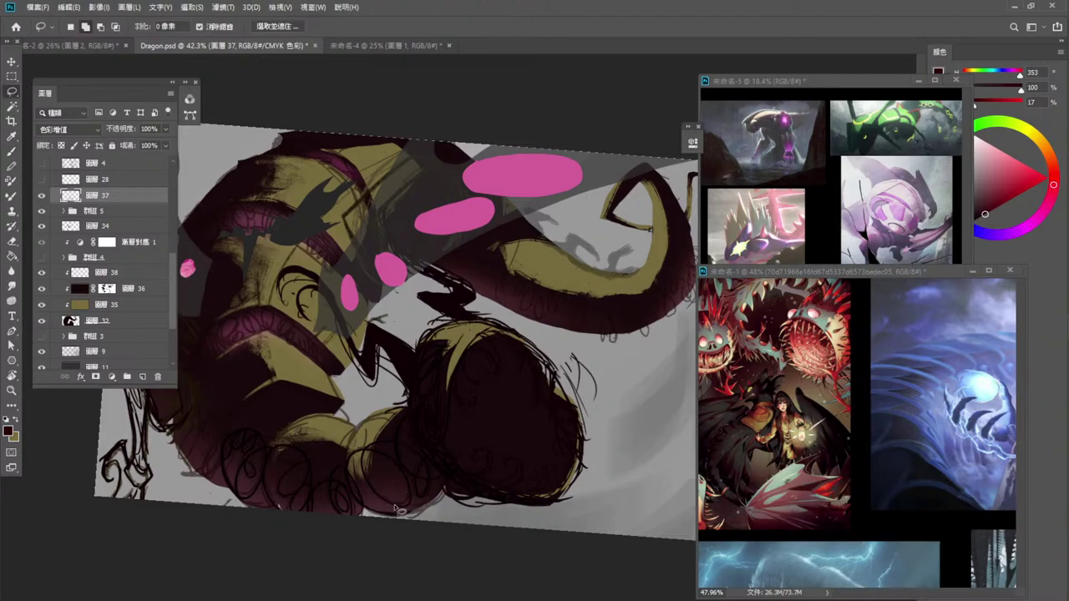
pyautogui.moveTo(376, 508)
pyautogui.mouseDown()
pyautogui.moveTo(418, 511)
pyautogui.moveTo(368, 502)
pyautogui.mouseUp()
pyautogui.moveTo(396, 511)
pyautogui.mouseDown()
pyautogui.moveTo(385, 519)
pyautogui.moveTo(417, 513)
pyautogui.moveTo(356, 505)
pyautogui.mouseUp()
pyautogui.hotkey('ctrl', 'd')
pyautogui.moveTo(415, 522)
pyautogui.mouseDown()
pyautogui.moveTo(378, 512)
pyautogui.moveTo(420, 512)
pyautogui.mouseUp()
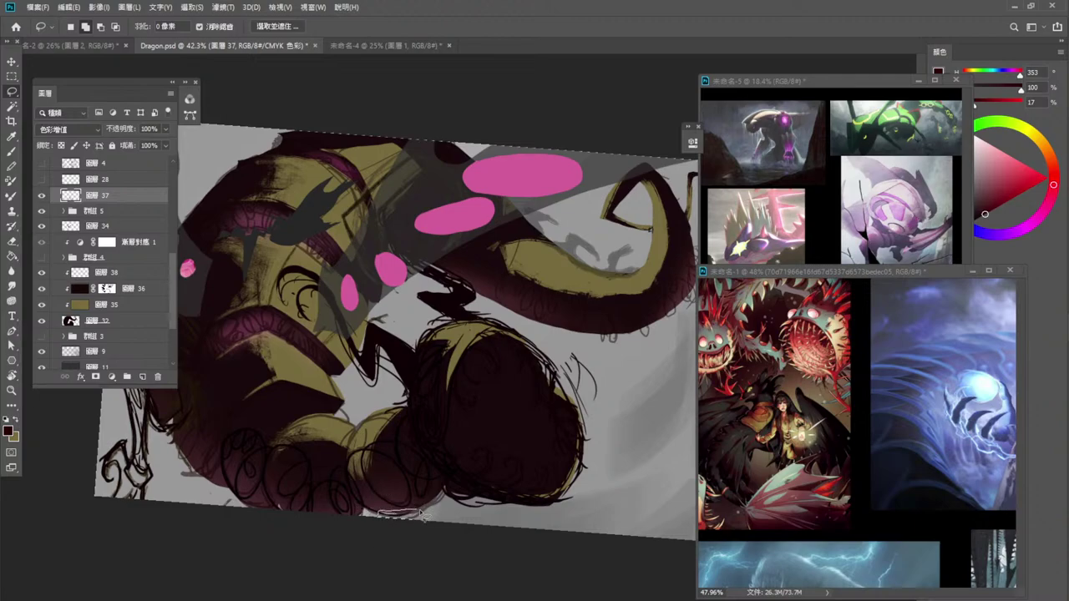
pyautogui.click(17, 155)
pyautogui.moveTo(372, 509); pyautogui.dragTo(429, 504)
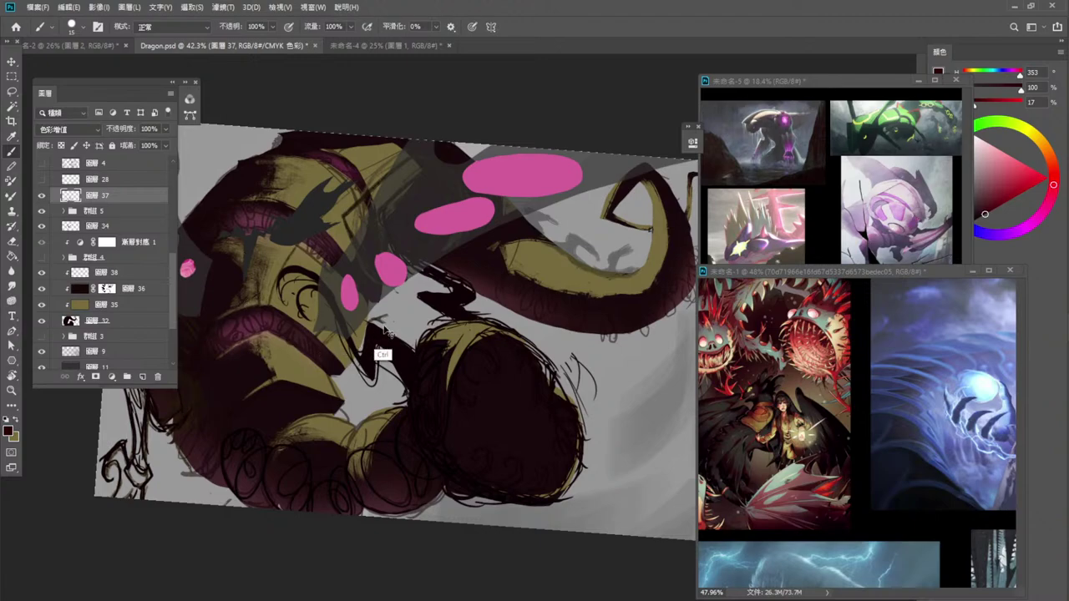
# Draw a row of small dark loops along the purple band below the swirl marking with a 15 px brush.
pyautogui.moveTo(391, 318)
pyautogui.mouseDown()
pyautogui.moveTo(378, 314)
pyautogui.moveTo(393, 303)
pyautogui.mouseUp()
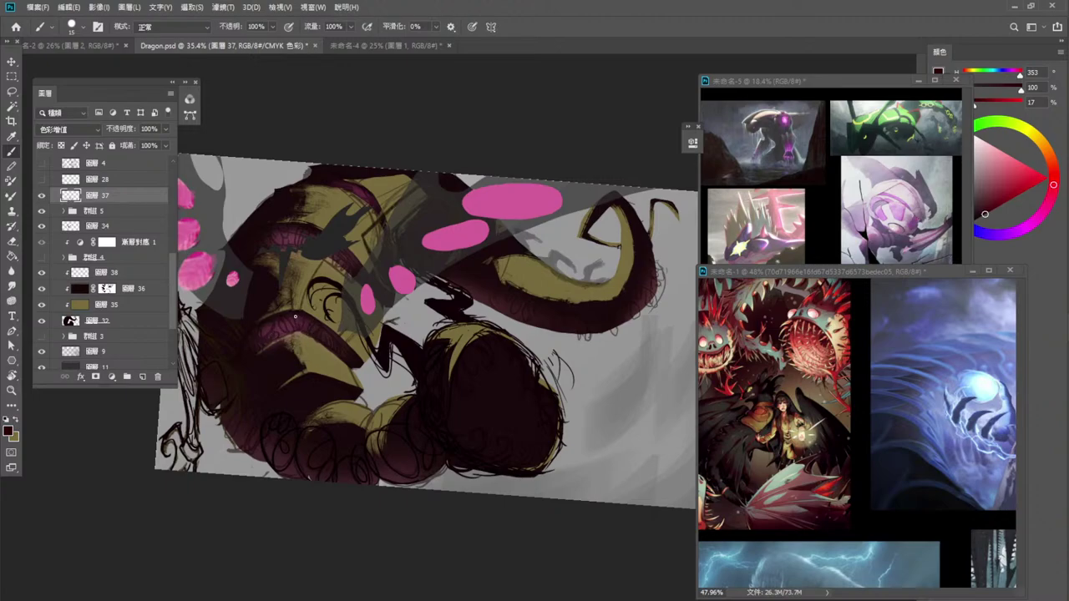
pyautogui.press('[')
pyautogui.moveTo(247, 296); pyautogui.dragTo(274, 305)
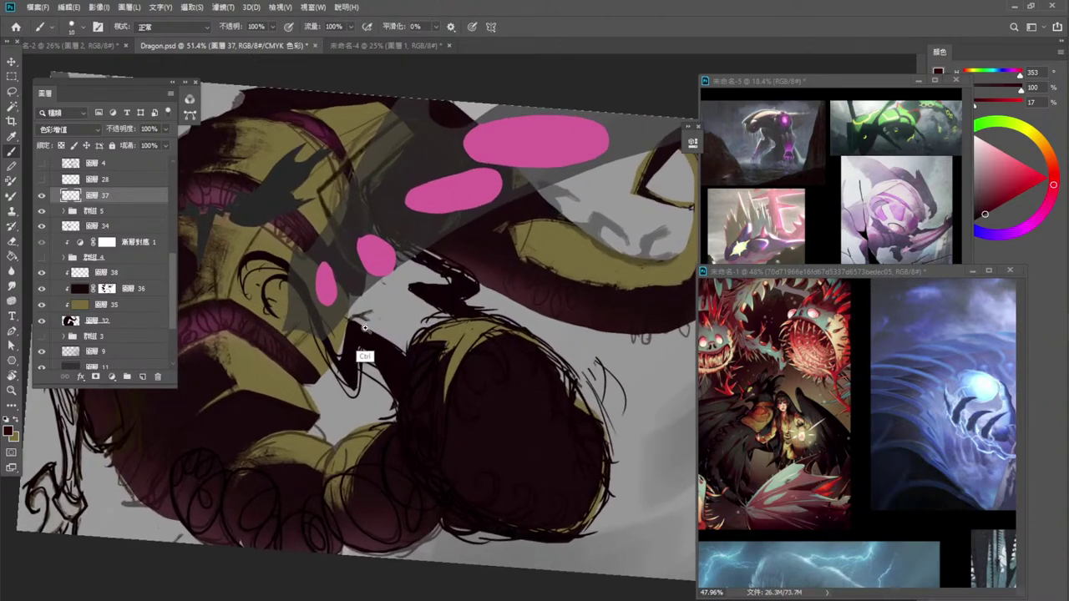
pyautogui.moveTo(366, 329); pyautogui.dragTo(251, 331)
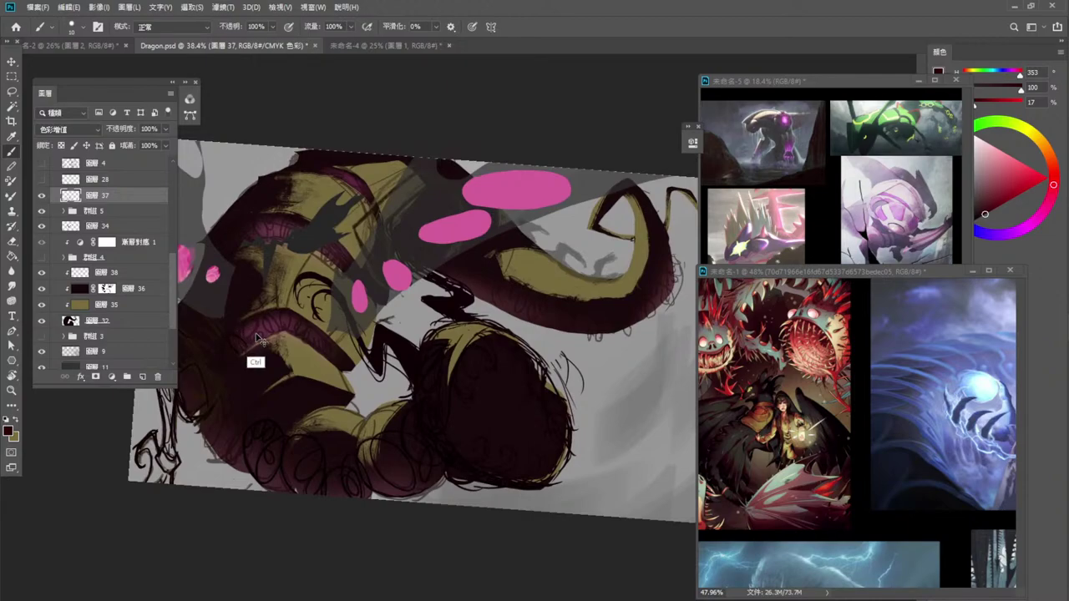
pyautogui.press(']')
pyautogui.hotkey('ctrl', 'z')
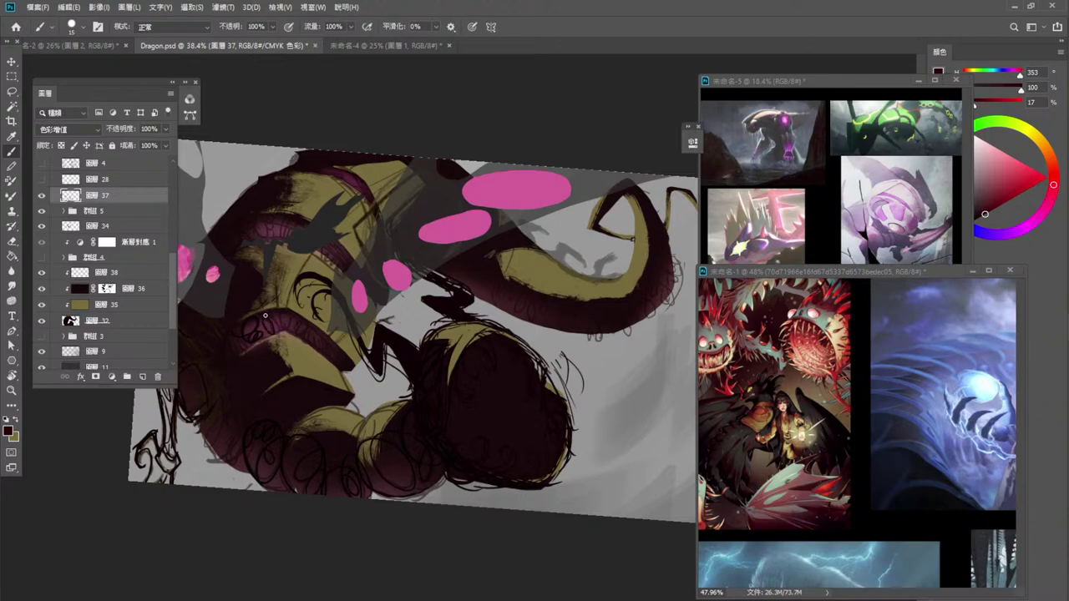
pyautogui.moveTo(269, 319); pyautogui.dragTo(280, 335)
# Fill the middle and uppermost purple bands of the body with rows of small dark loops.
pyautogui.press('ctrl')
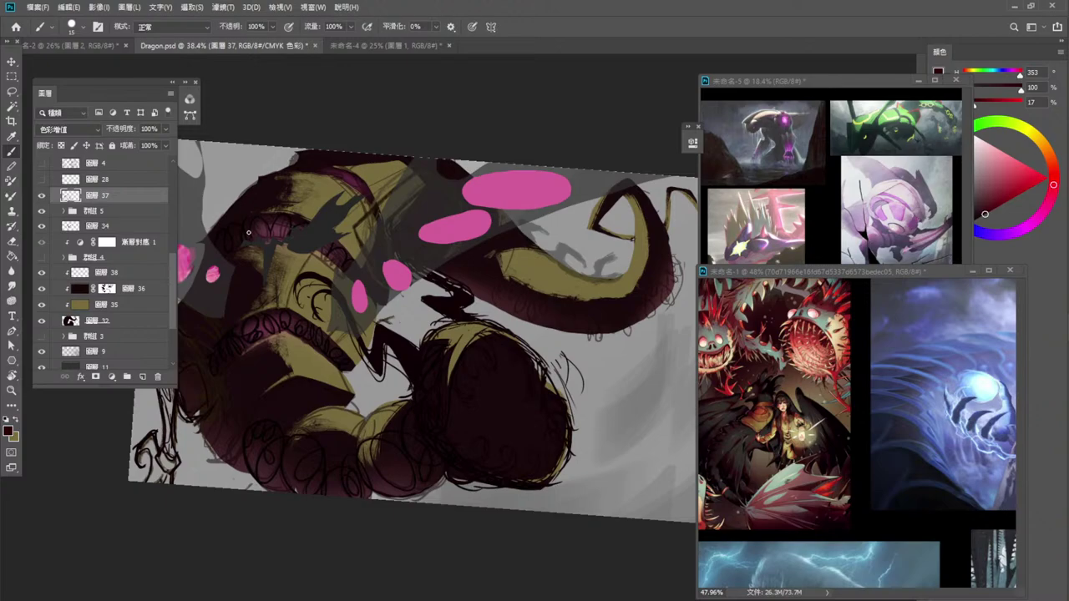
pyautogui.keyDown('ctrl'); pyautogui.click(264, 223); pyautogui.keyUp('ctrl')
pyautogui.press('ctrl')
pyautogui.moveTo(334, 248); pyautogui.dragTo(337, 253)
pyautogui.press('ctrl')
pyautogui.keyDown('ctrl'); pyautogui.click(276, 214); pyautogui.keyUp('ctrl')
pyautogui.moveTo(340, 172); pyautogui.dragTo(364, 198)
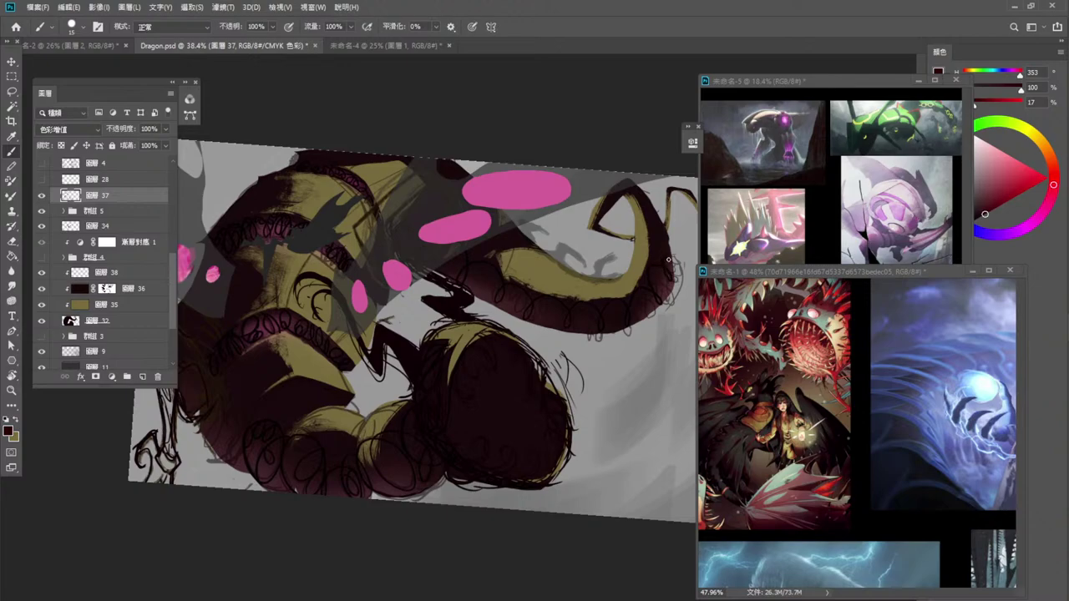
# Draw dark loops along the outer edge of the curled tail and adjust those near its tip with Free Transform.
pyautogui.moveTo(646, 252); pyautogui.dragTo(652, 240)
pyautogui.click(15, 92)
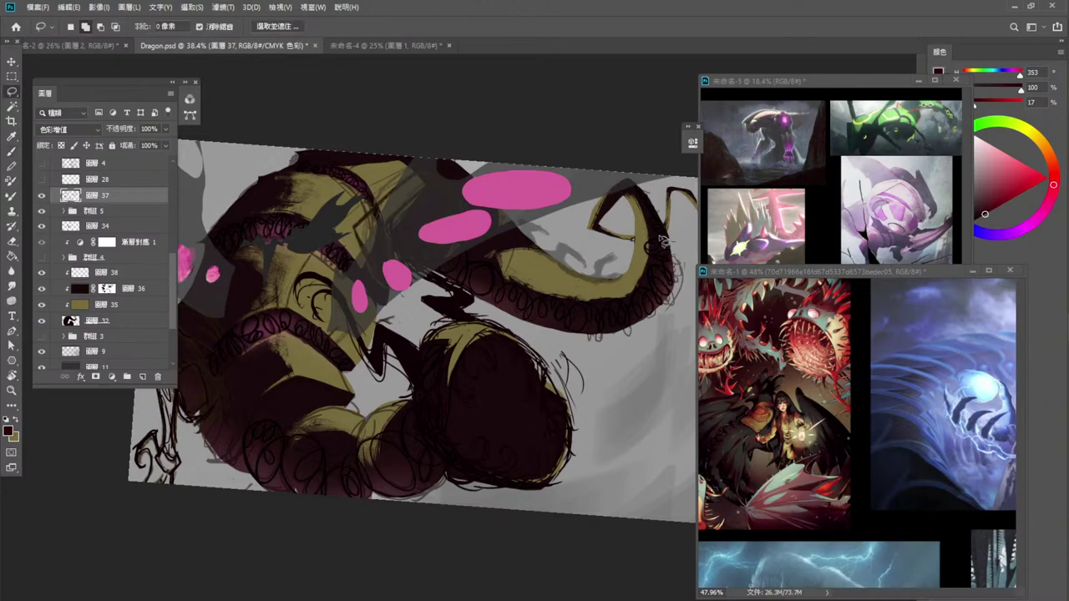
pyautogui.moveTo(662, 239); pyautogui.dragTo(654, 259)
pyautogui.hotkey('ctrl', 't')
pyautogui.moveTo(640, 248); pyautogui.dragTo(647, 248)
pyautogui.press('Return')
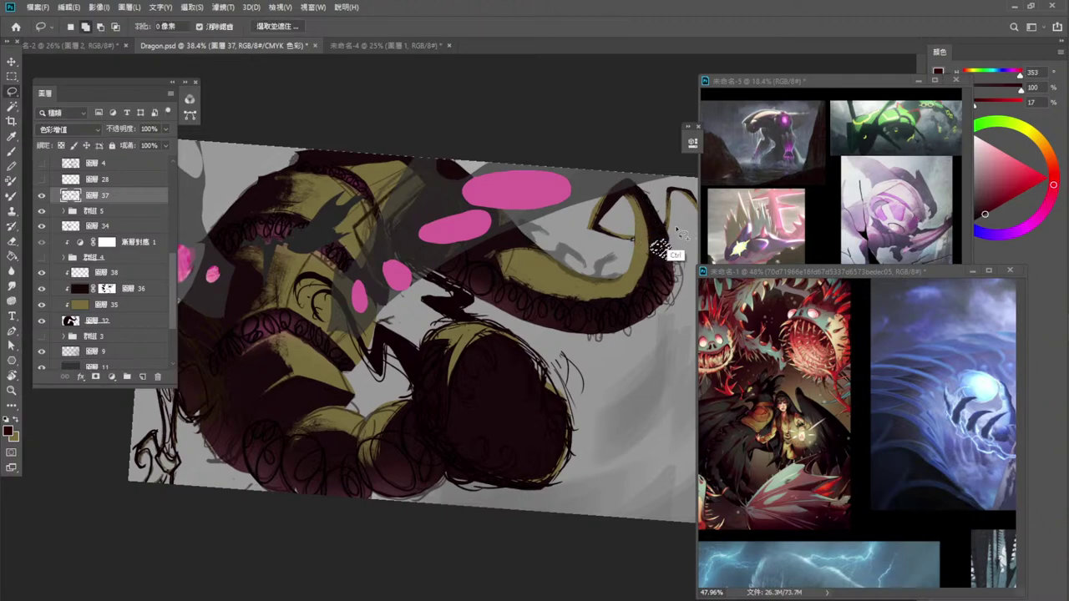
pyautogui.hotkey('ctrl', 'd')
pyautogui.click(18, 152)
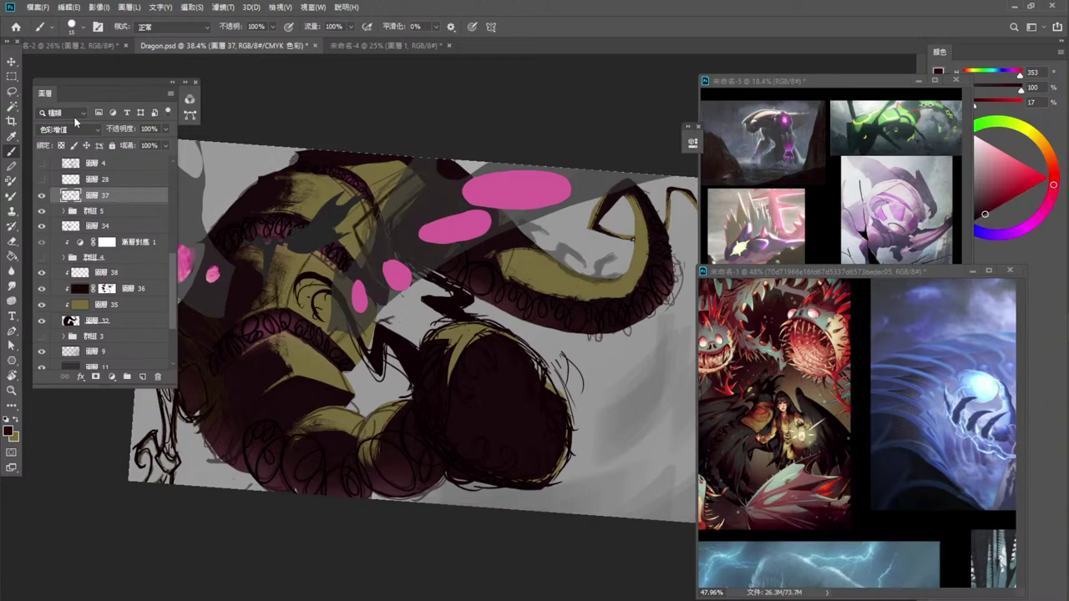
# Add a new layer directly above group 5 and sample the bright pink of the oval spots as the foreground colour.
pyautogui.click(15, 91)
pyautogui.click(118, 214)
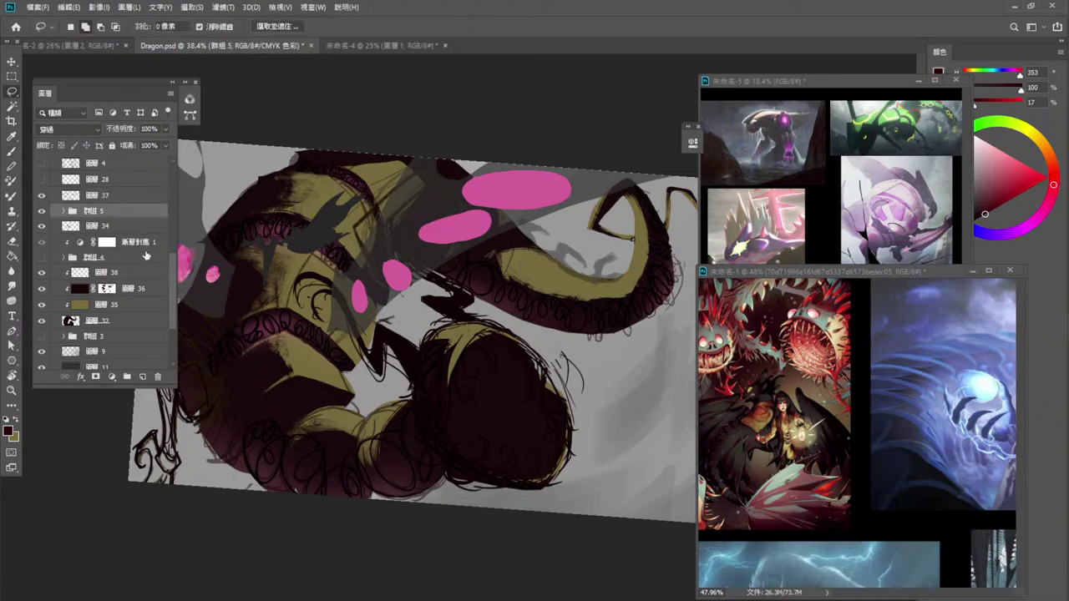
pyautogui.click(143, 378)
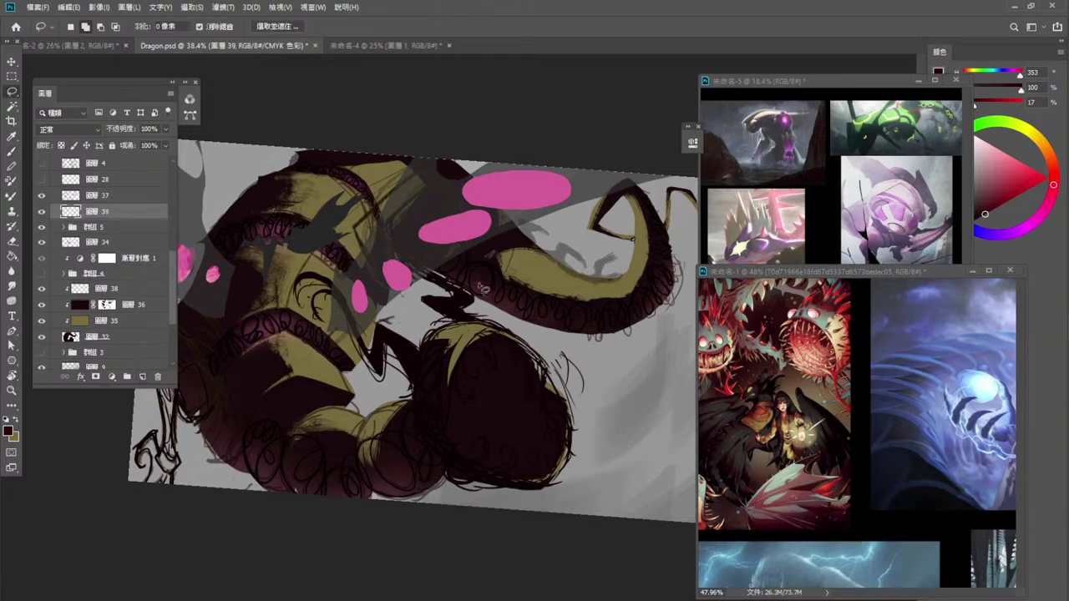
pyautogui.press('i')
pyautogui.click(456, 229)
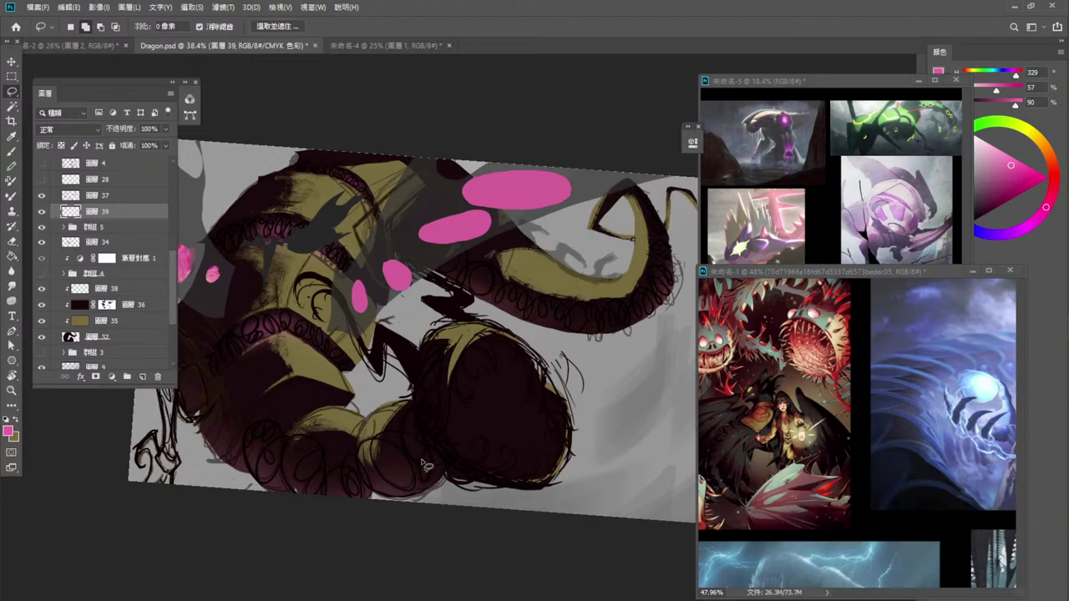
# Lasso the oval areas on the lower body segments and fill them with the sampled pink on layer 39.
pyautogui.moveTo(392, 487)
pyautogui.mouseDown()
pyautogui.moveTo(374, 444)
pyautogui.moveTo(399, 447)
pyautogui.moveTo(417, 478)
pyautogui.moveTo(399, 490)
pyautogui.mouseUp()
pyautogui.moveTo(359, 460)
pyautogui.mouseDown()
pyautogui.moveTo(371, 492)
pyautogui.moveTo(358, 460)
pyautogui.mouseUp()
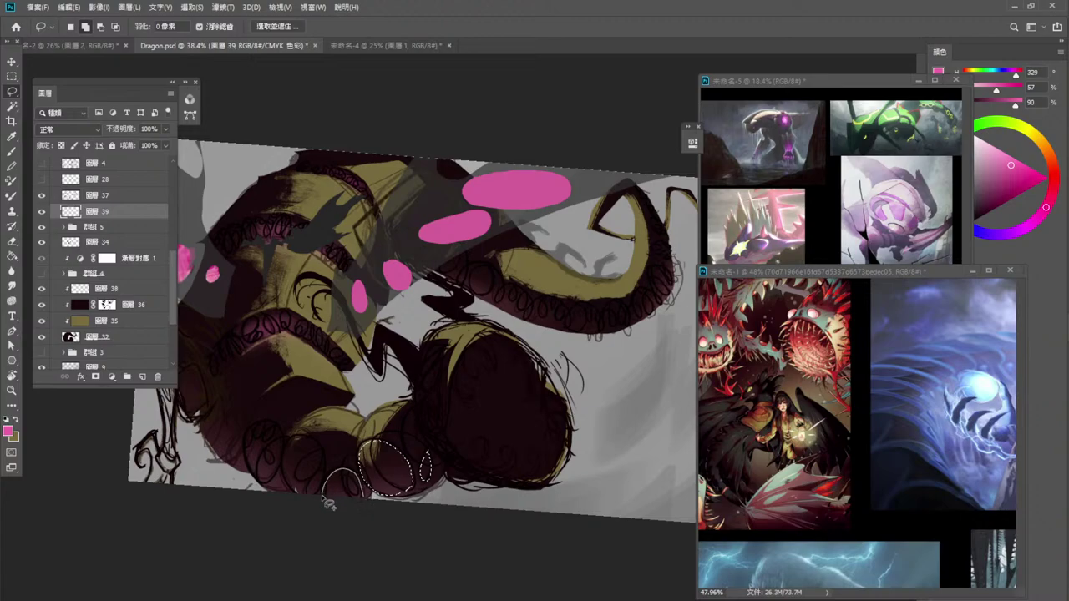
pyautogui.moveTo(319, 451)
pyautogui.mouseDown()
pyautogui.moveTo(290, 455)
pyautogui.moveTo(301, 503)
pyautogui.moveTo(323, 493)
pyautogui.moveTo(317, 448)
pyautogui.mouseUp()
pyautogui.hotkey('ctrl', 'z')
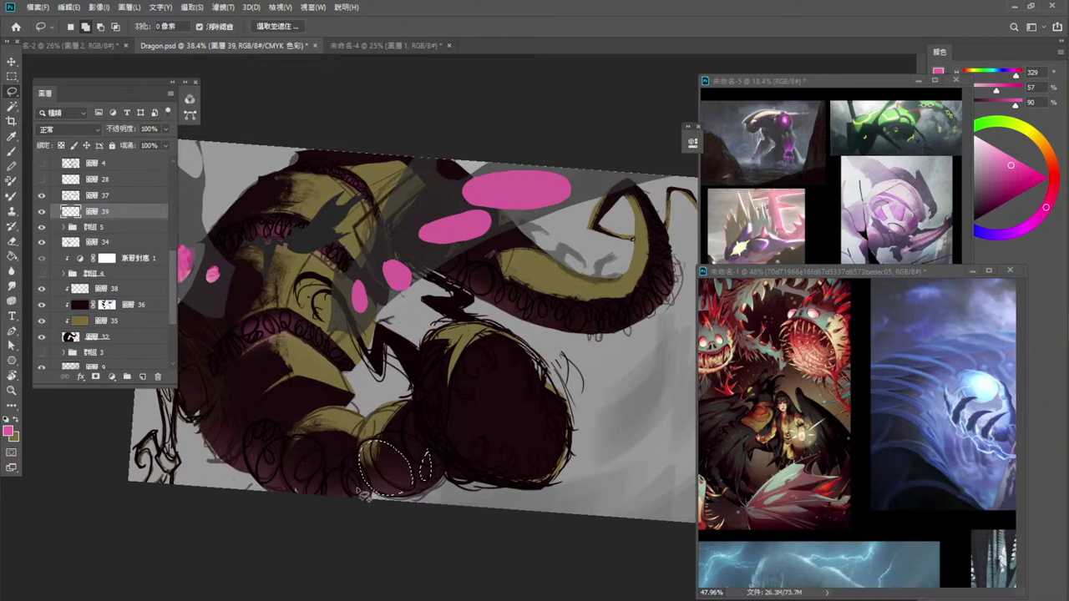
pyautogui.moveTo(364, 496)
pyautogui.mouseDown()
pyautogui.moveTo(344, 470)
pyautogui.moveTo(324, 498)
pyautogui.moveTo(321, 459)
pyautogui.moveTo(299, 440)
pyautogui.moveTo(288, 482)
pyautogui.moveTo(323, 509)
pyautogui.moveTo(349, 507)
pyautogui.mouseUp()
pyautogui.hotkey('alt', 'BackSpace')
pyautogui.hotkey('ctrl', 'd')
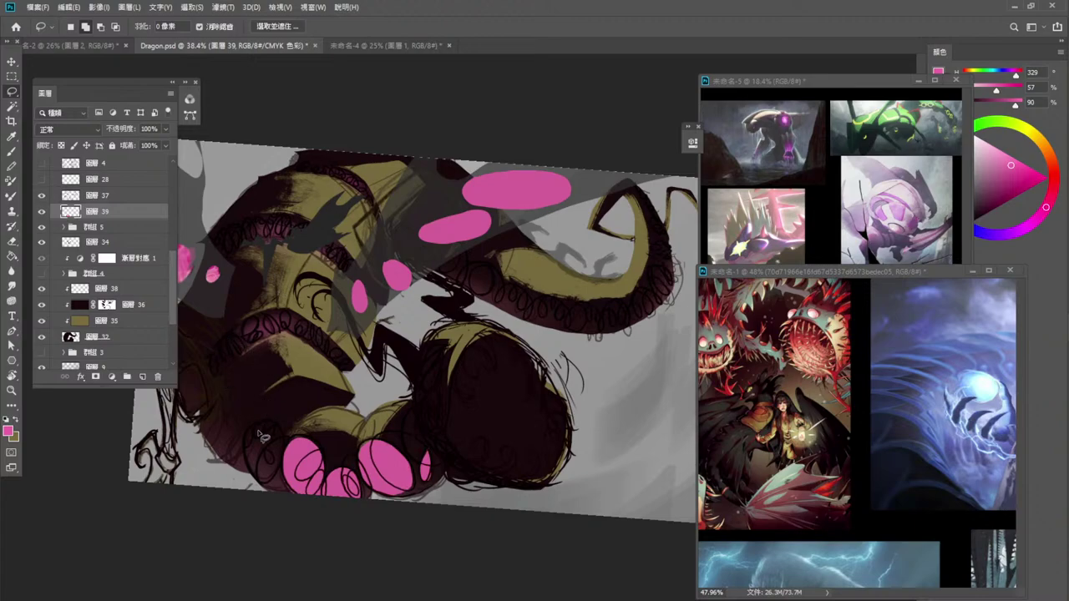
pyautogui.moveTo(250, 436)
pyautogui.mouseDown()
pyautogui.moveTo(266, 424)
pyautogui.moveTo(284, 433)
pyautogui.moveTo(269, 489)
pyautogui.moveTo(243, 441)
pyautogui.mouseUp()
pyautogui.hotkey('alt', 'BackSpace')
pyautogui.hotkey('ctrl', 'd')
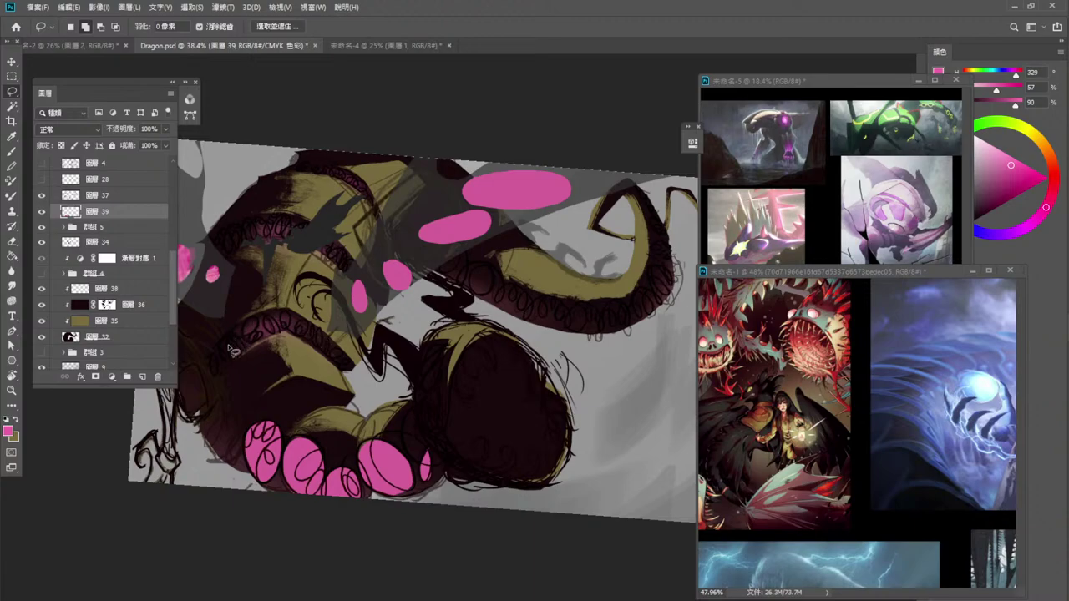
# Lasso the small loops in the purple band below the swirl marking and fill them with pink.
pyautogui.moveTo(232, 351)
pyautogui.mouseDown()
pyautogui.moveTo(217, 357)
pyautogui.moveTo(216, 376)
pyautogui.moveTo(223, 354)
pyautogui.mouseUp()
pyautogui.moveTo(234, 356)
pyautogui.mouseDown()
pyautogui.moveTo(267, 316)
pyautogui.moveTo(280, 336)
pyautogui.moveTo(286, 314)
pyautogui.moveTo(289, 330)
pyautogui.moveTo(285, 321)
pyautogui.moveTo(303, 331)
pyautogui.moveTo(309, 323)
pyautogui.moveTo(303, 343)
pyautogui.moveTo(317, 335)
pyautogui.moveTo(354, 369)
pyautogui.mouseUp()
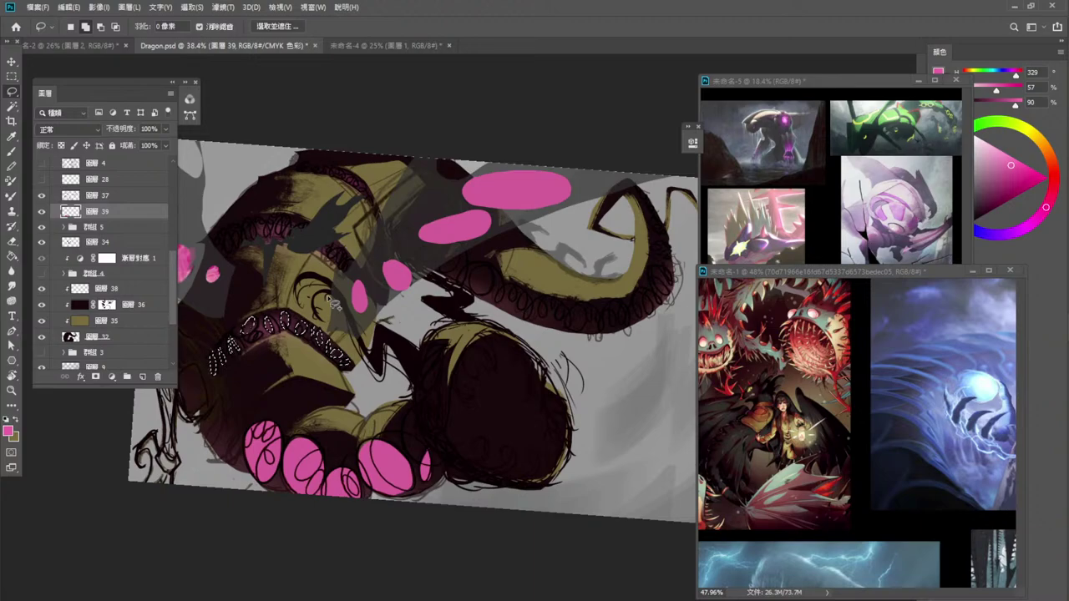
pyautogui.hotkey('alt', 'BackSpace')
pyautogui.hotkey('ctrl', 'd')
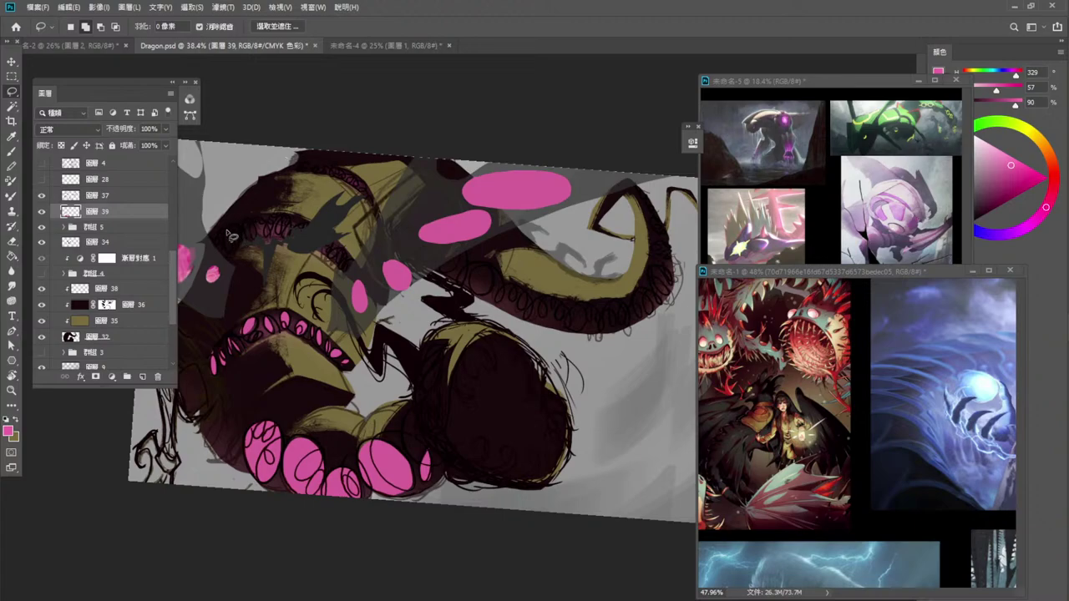
# Lasso the small loops on both sides of the middle body band and fill them with pink.
pyautogui.moveTo(226, 231)
pyautogui.mouseDown()
pyautogui.moveTo(235, 257)
pyautogui.moveTo(236, 218)
pyautogui.moveTo(254, 242)
pyautogui.moveTo(236, 236)
pyautogui.moveTo(240, 252)
pyautogui.moveTo(240, 240)
pyautogui.moveTo(263, 231)
pyautogui.moveTo(245, 226)
pyautogui.moveTo(242, 242)
pyautogui.moveTo(265, 192)
pyautogui.moveTo(252, 222)
pyautogui.moveTo(259, 245)
pyautogui.moveTo(262, 213)
pyautogui.moveTo(267, 243)
pyautogui.moveTo(274, 234)
pyautogui.moveTo(265, 224)
pyautogui.moveTo(295, 219)
pyautogui.moveTo(277, 225)
pyautogui.moveTo(288, 243)
pyautogui.moveTo(287, 225)
pyautogui.moveTo(298, 238)
pyautogui.moveTo(309, 225)
pyautogui.moveTo(298, 225)
pyautogui.moveTo(299, 239)
pyautogui.moveTo(331, 222)
pyautogui.moveTo(336, 249)
pyautogui.moveTo(327, 258)
pyautogui.moveTo(345, 248)
pyautogui.moveTo(355, 257)
pyautogui.moveTo(345, 282)
pyautogui.moveTo(362, 256)
pyautogui.mouseUp()
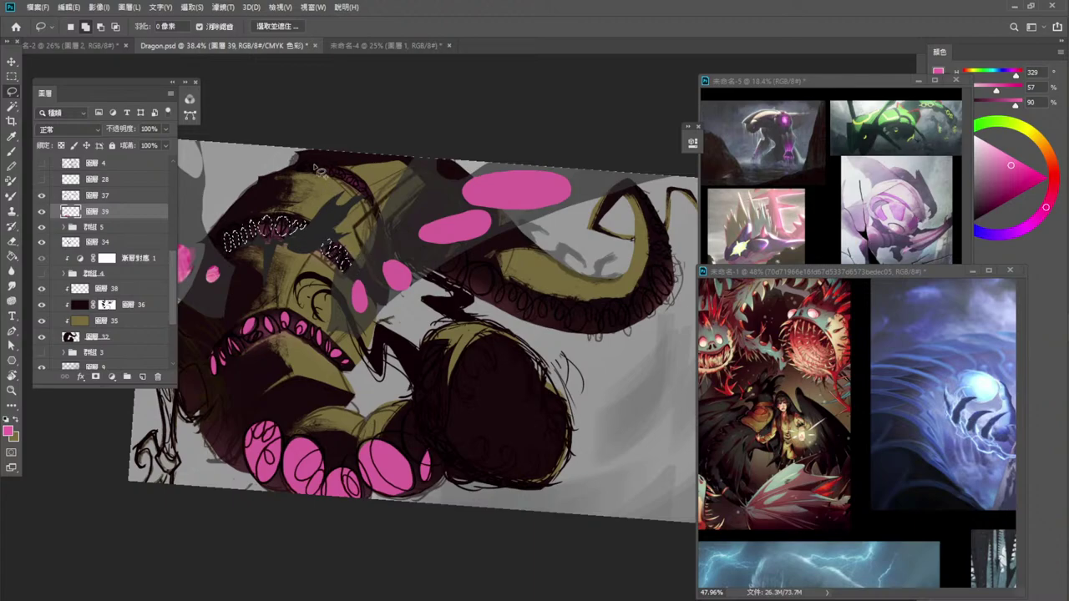
pyautogui.hotkey('alt', 'BackSpace')
pyautogui.hotkey('ctrl', 'd')
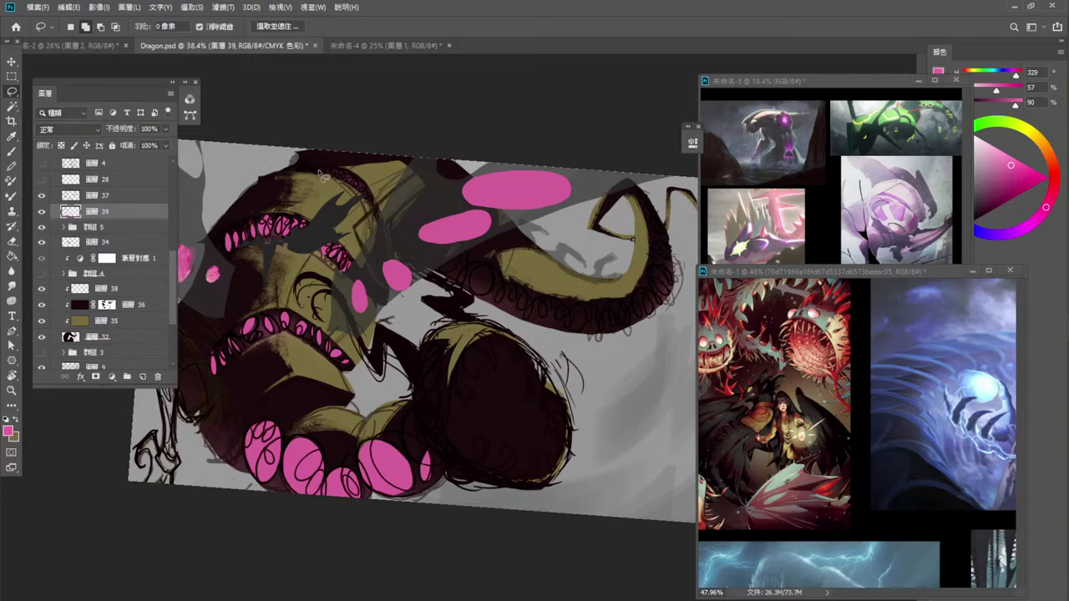
# Lasso the small loops in the uppermost body band and fill them with pink on layer 39.
pyautogui.moveTo(301, 175)
pyautogui.mouseDown()
pyautogui.moveTo(326, 169)
pyautogui.moveTo(345, 178)
pyautogui.moveTo(297, 173)
pyautogui.mouseUp()
pyautogui.hotkey('alt', 'BackSpace')
pyautogui.hotkey('ctrl', 'd')
pyautogui.moveTo(349, 178)
pyautogui.mouseDown()
pyautogui.moveTo(373, 189)
pyautogui.moveTo(362, 190)
pyautogui.moveTo(379, 213)
pyautogui.moveTo(372, 179)
pyautogui.mouseUp()
pyautogui.hotkey('alt', 'BackSpace')
pyautogui.hotkey('ctrl', 'd')
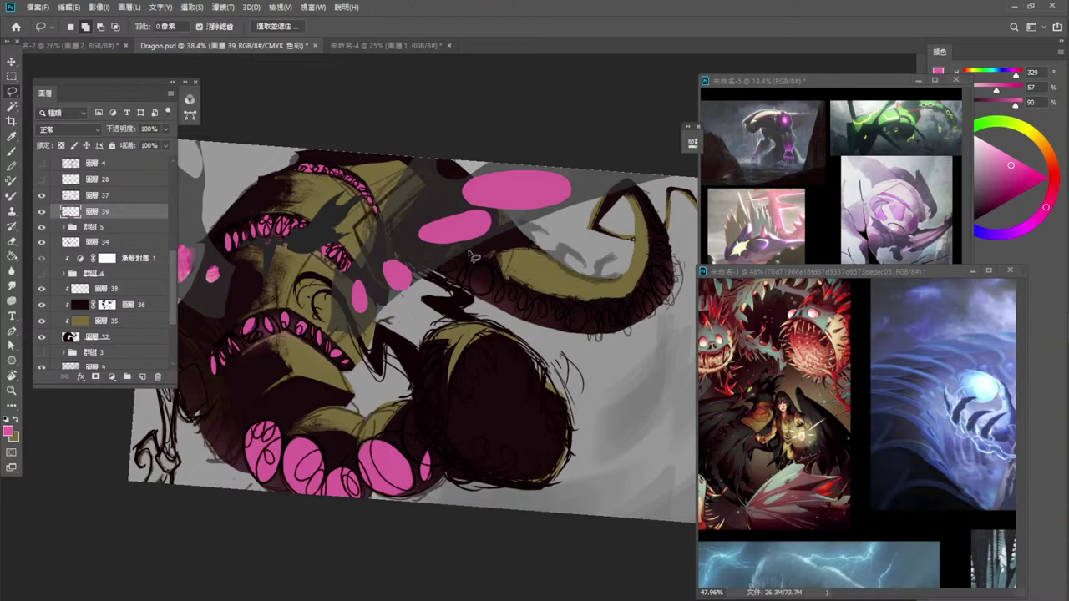
# Lasso the whole row of ovals along the underside of the curled tail and fill them with pink.
pyautogui.moveTo(420, 262)
pyautogui.mouseDown()
pyautogui.moveTo(439, 240)
pyautogui.moveTo(457, 247)
pyautogui.moveTo(463, 281)
pyautogui.moveTo(418, 258)
pyautogui.moveTo(476, 285)
pyautogui.moveTo(470, 294)
pyautogui.moveTo(475, 267)
pyautogui.moveTo(494, 270)
pyautogui.moveTo(504, 287)
pyautogui.moveTo(496, 301)
pyautogui.moveTo(477, 297)
pyautogui.moveTo(481, 266)
pyautogui.mouseUp()
pyautogui.moveTo(508, 312)
pyautogui.mouseDown()
pyautogui.moveTo(506, 287)
pyautogui.moveTo(524, 291)
pyautogui.moveTo(520, 318)
pyautogui.moveTo(503, 294)
pyautogui.moveTo(546, 325)
pyautogui.moveTo(530, 310)
pyautogui.moveTo(559, 302)
pyautogui.moveTo(569, 323)
pyautogui.moveTo(541, 329)
pyautogui.moveTo(568, 292)
pyautogui.moveTo(587, 330)
pyautogui.moveTo(573, 324)
pyautogui.moveTo(586, 309)
pyautogui.moveTo(604, 327)
pyautogui.moveTo(585, 336)
pyautogui.moveTo(586, 311)
pyautogui.mouseUp()
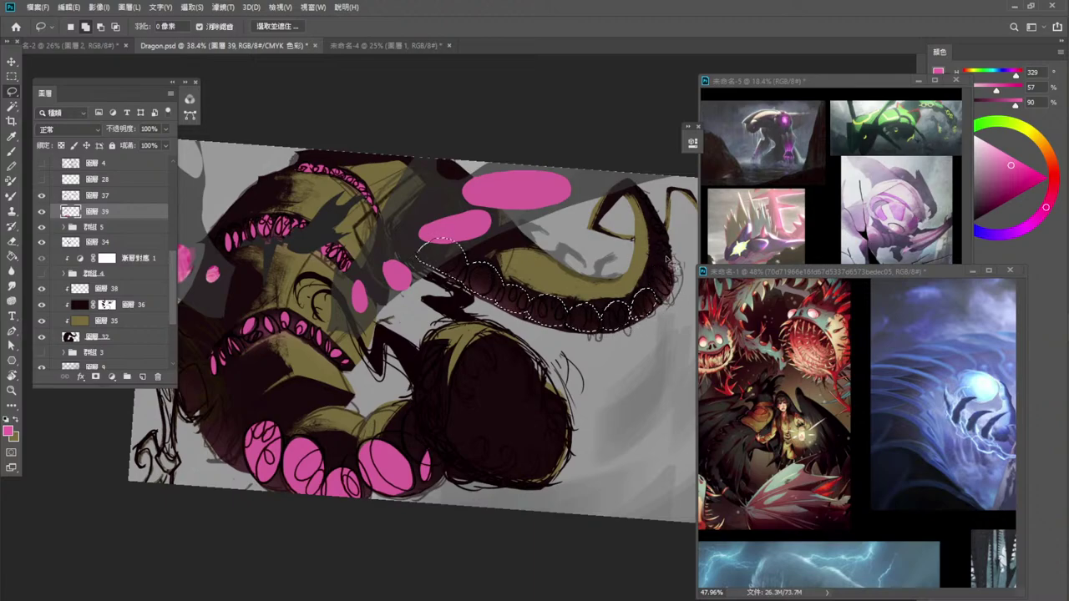
pyautogui.moveTo(666, 273)
pyautogui.mouseDown()
pyautogui.moveTo(651, 213)
pyautogui.moveTo(661, 246)
pyautogui.moveTo(660, 225)
pyautogui.moveTo(676, 244)
pyautogui.moveTo(664, 249)
pyautogui.moveTo(651, 205)
pyautogui.mouseUp()
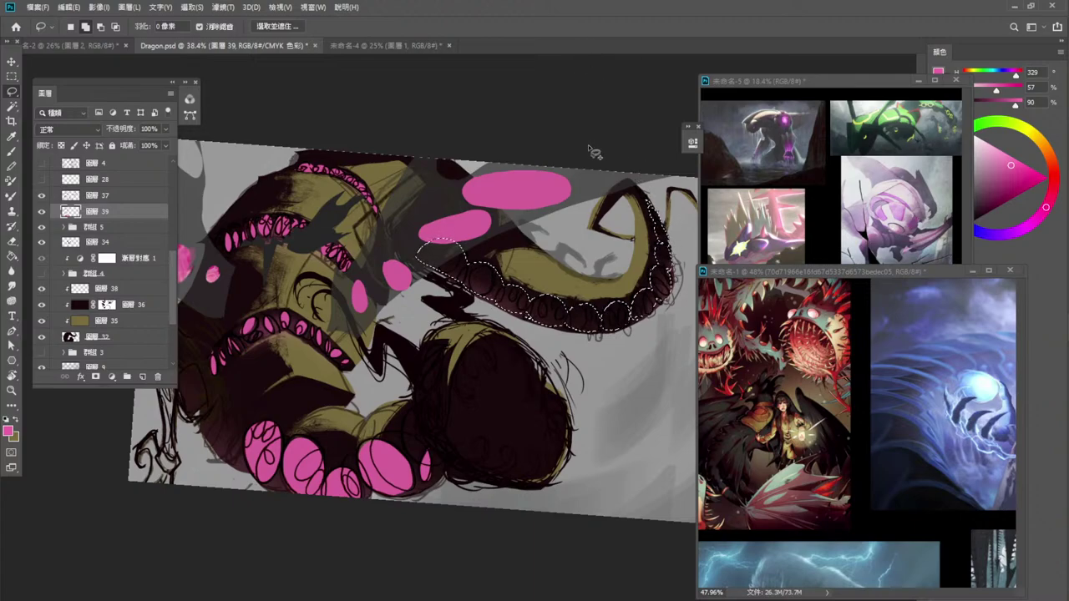
pyautogui.hotkey('alt', 'BackSpace')
pyautogui.hotkey('ctrl', 'd')
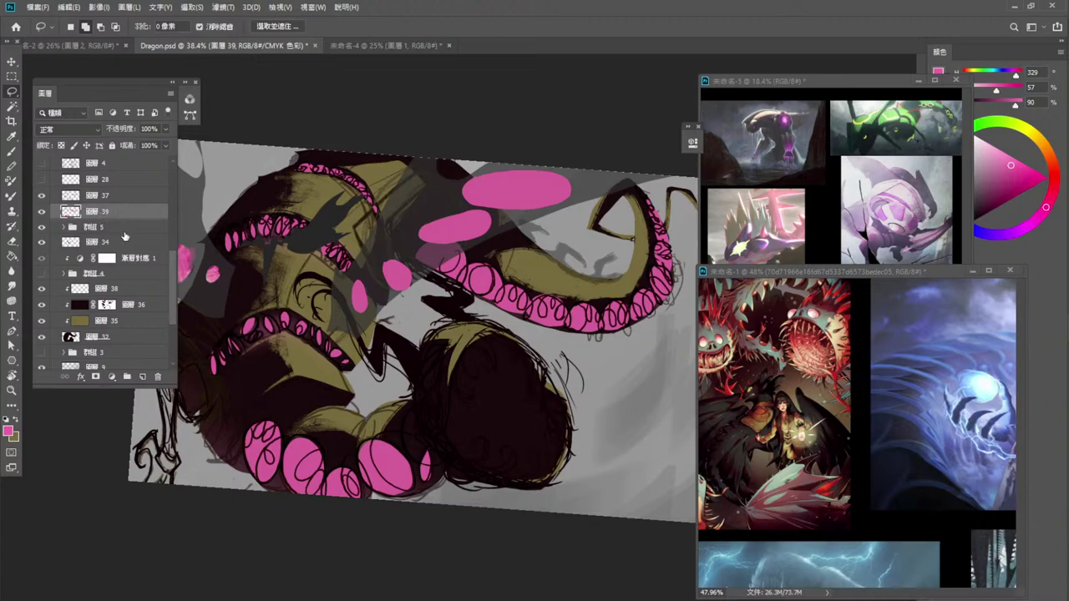
# Add a layer mask to layer 39.
pyautogui.click(167, 130)
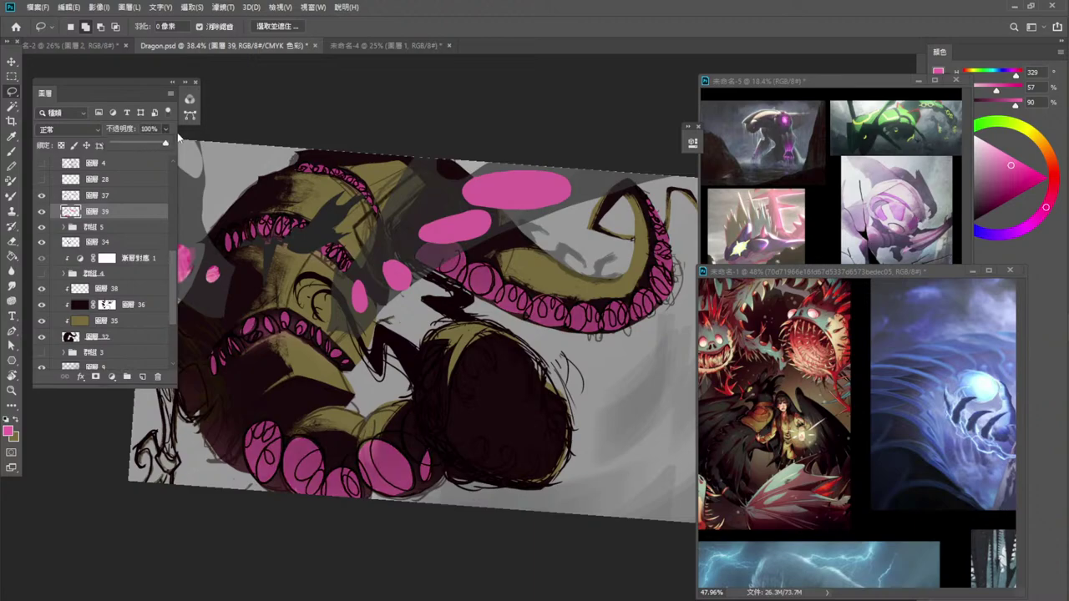
pyautogui.click(145, 376)
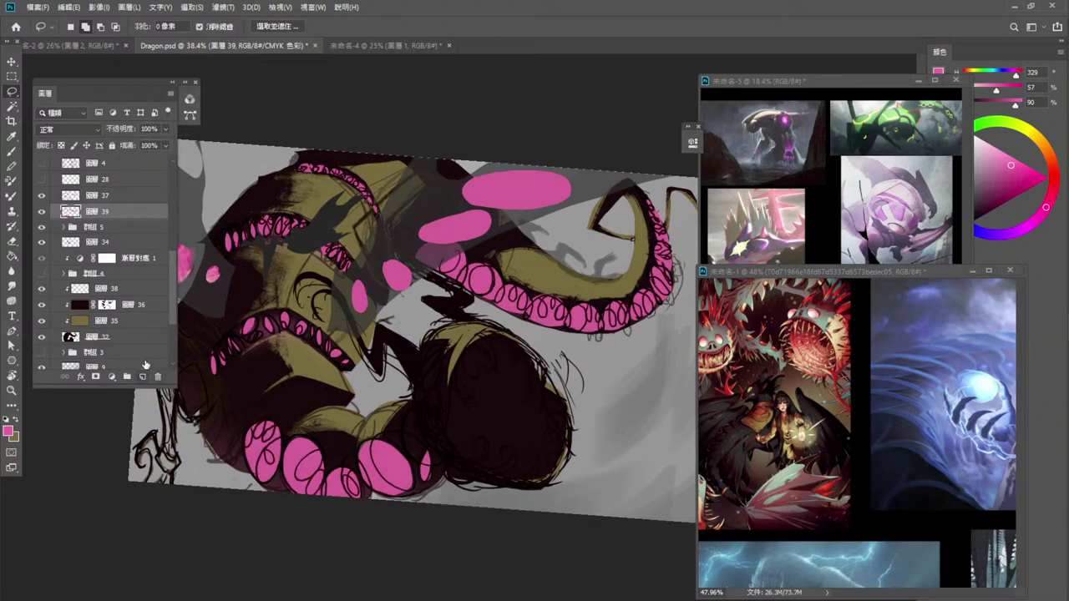
pyautogui.hotkey('ctrl', 'e')
pyautogui.click(95, 376)
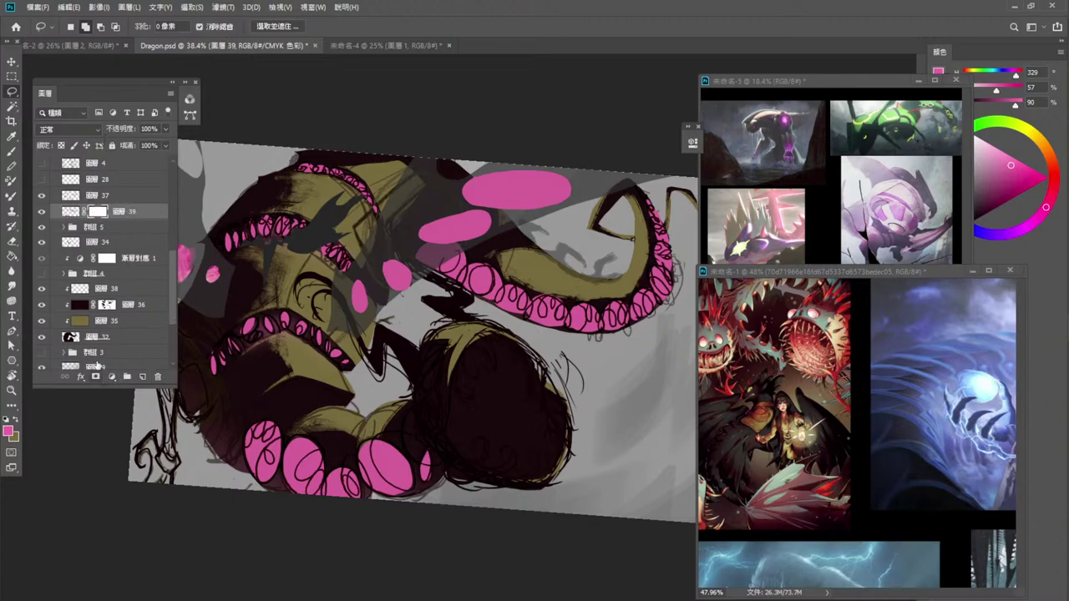
# Choose the Brush tool with the 500 px soft round brush from the With pressure group for painting on the mask.
pyautogui.click(12, 152)
pyautogui.rightClick(420, 408)
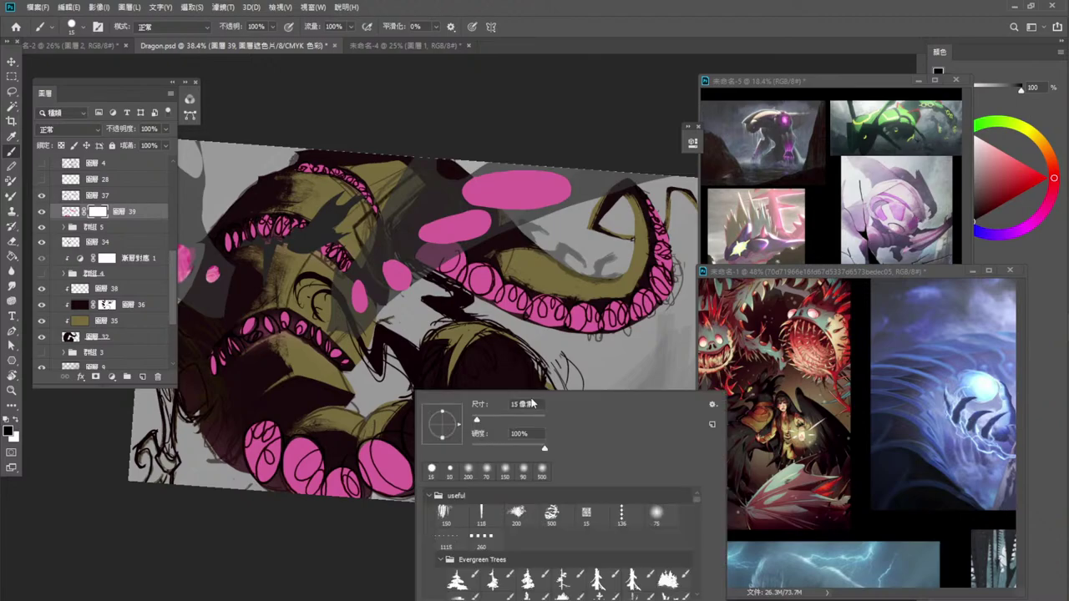
pyautogui.click(542, 473)
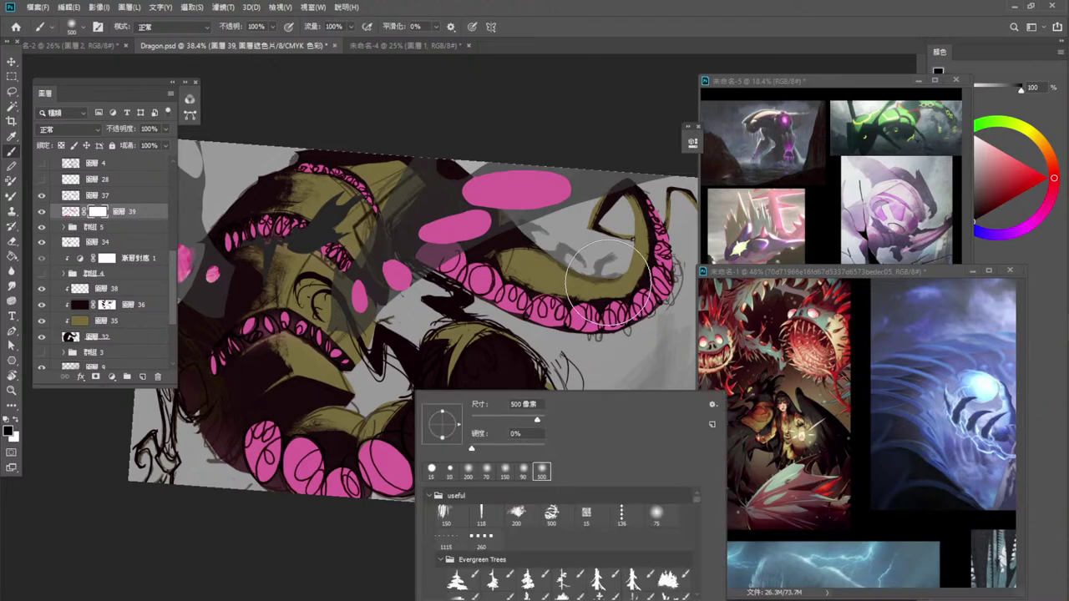
pyautogui.moveTo(694, 500); pyautogui.dragTo(703, 509)
pyautogui.scroll(1, 703, 508)
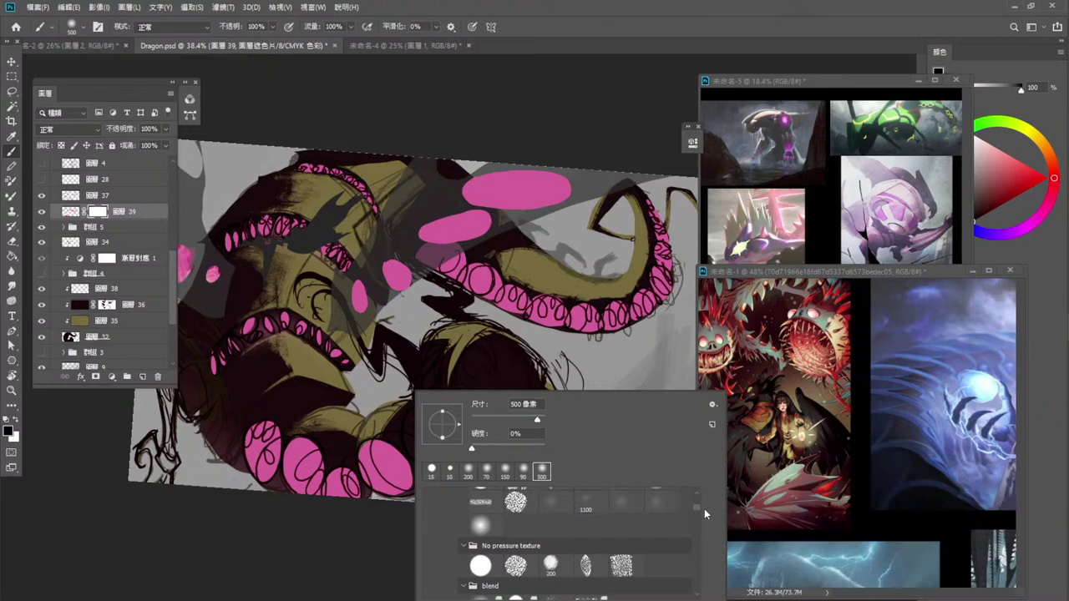
pyautogui.scroll(3, 704, 509)
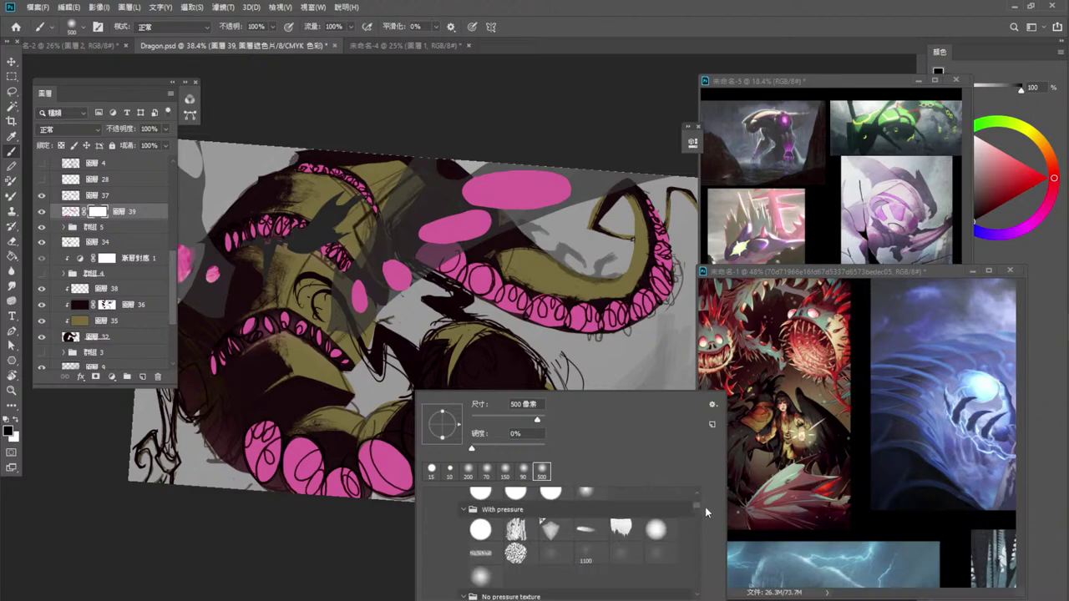
pyautogui.click(482, 582)
pyautogui.click(625, 297)
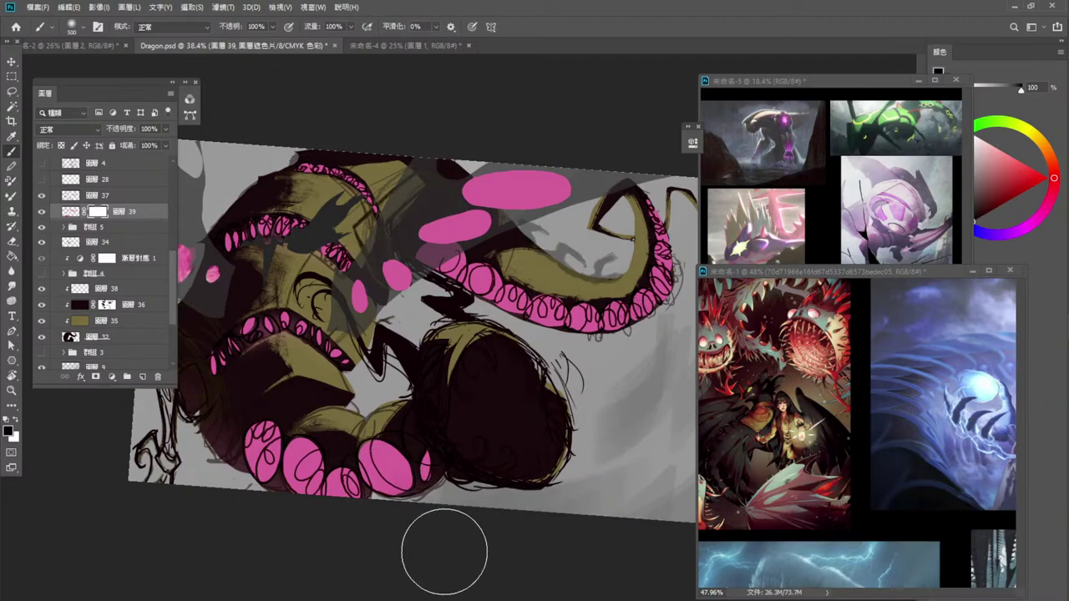
pyautogui.rightClick(548, 274)
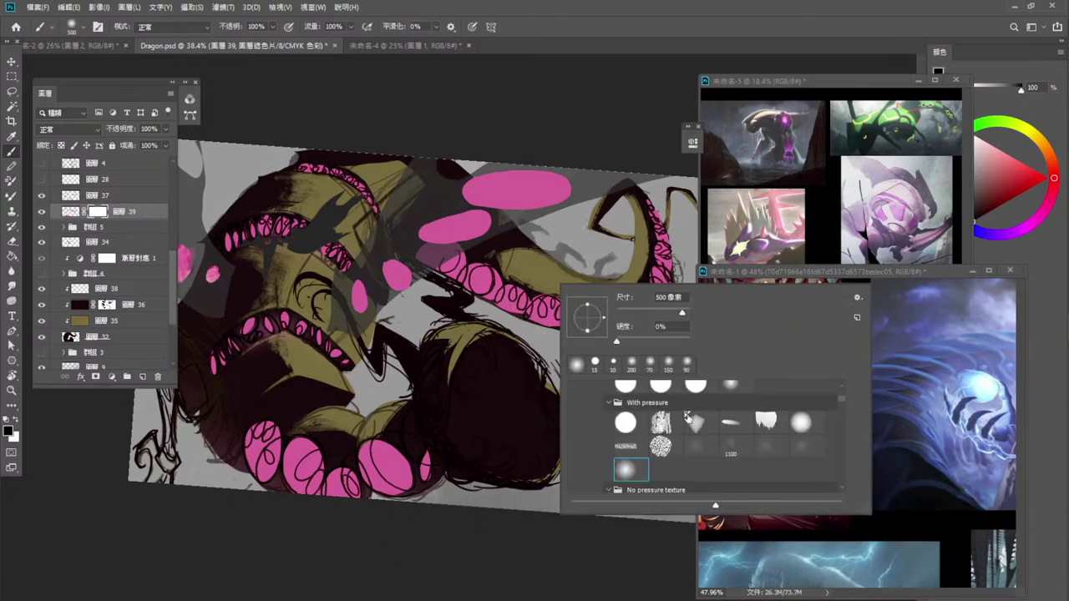
pyautogui.click(805, 423)
# Set the brush opacity to 54% and fade the lower edge of the large oval beside the dark coil on the mask.
pyautogui.moveTo(437, 467); pyautogui.dragTo(414, 481)
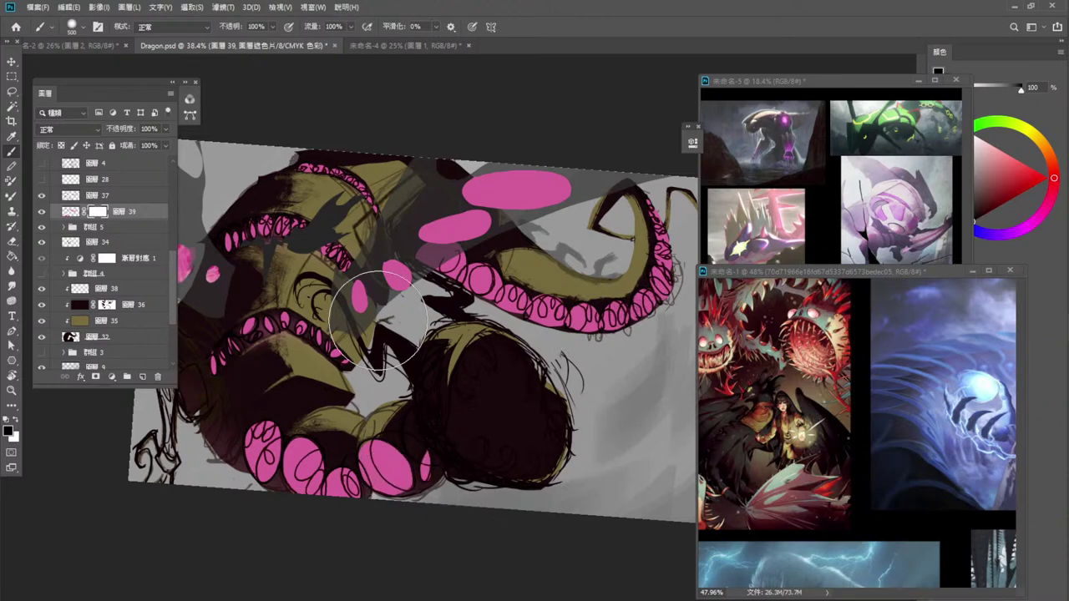
pyautogui.moveTo(273, 32); pyautogui.dragTo(252, 42)
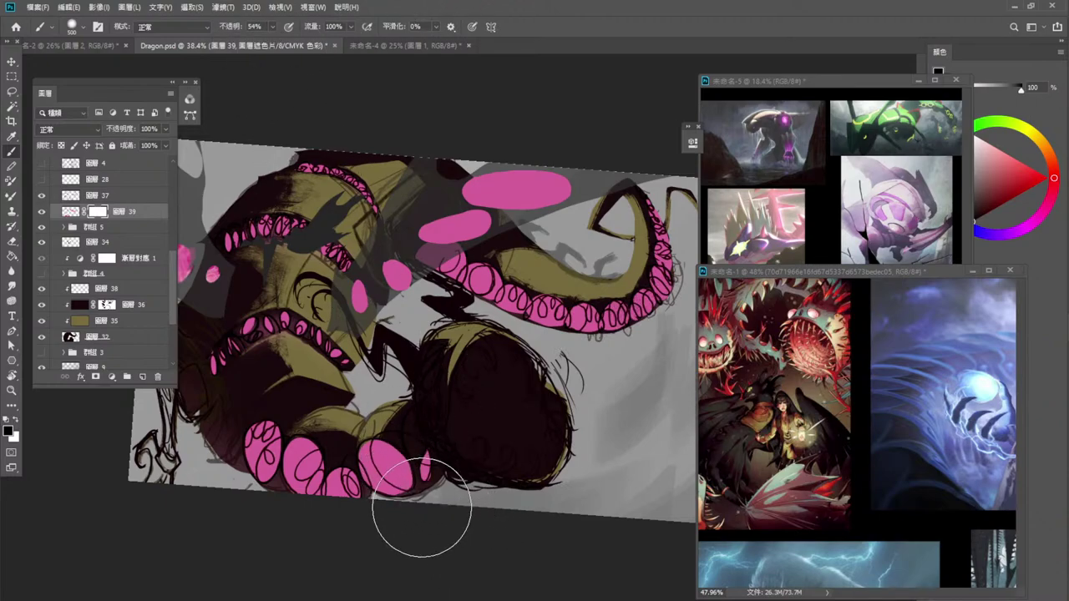
pyautogui.moveTo(425, 505)
pyautogui.mouseDown()
pyautogui.moveTo(436, 490)
pyautogui.moveTo(401, 512)
pyautogui.moveTo(468, 549)
pyautogui.mouseUp()
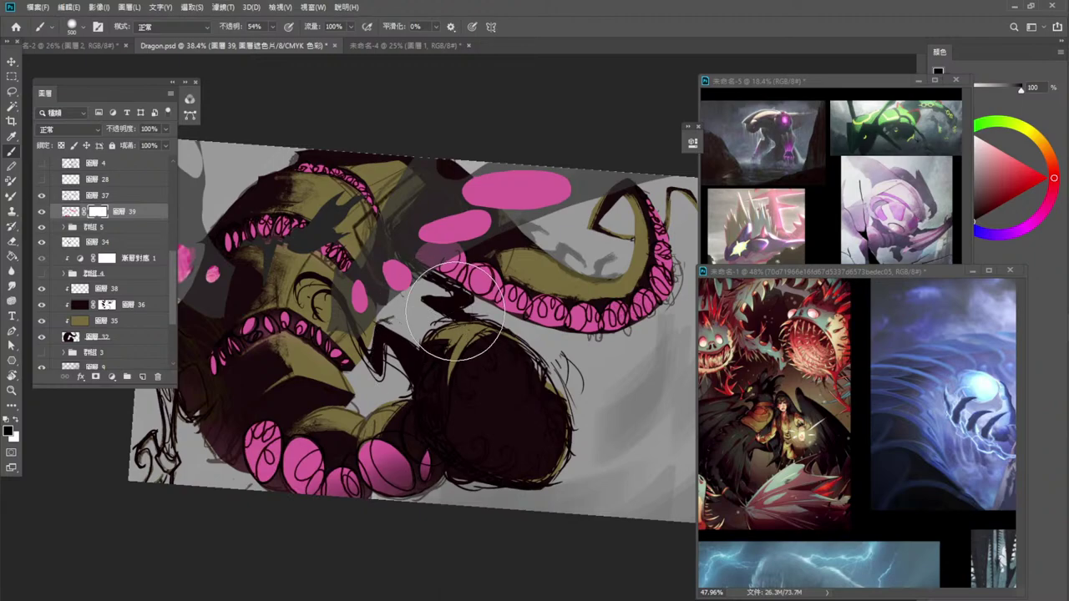
# Try fading the other lower body ovals on the mask with the soft brush from the useful group at 150 px.
pyautogui.press('[')
pyautogui.press('[')
pyautogui.press('[')
pyautogui.press('[')
pyautogui.press('[')
pyautogui.press('[')
pyautogui.press('[')
pyautogui.press('[')
pyautogui.press('[')
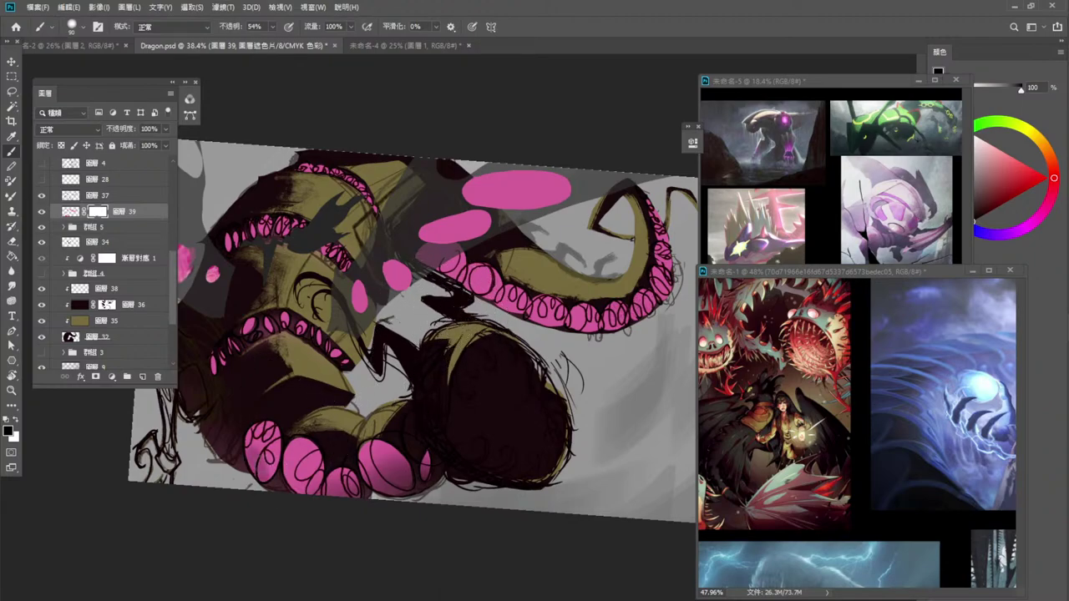
pyautogui.rightClick(534, 351)
pyautogui.scroll(5, 813, 456)
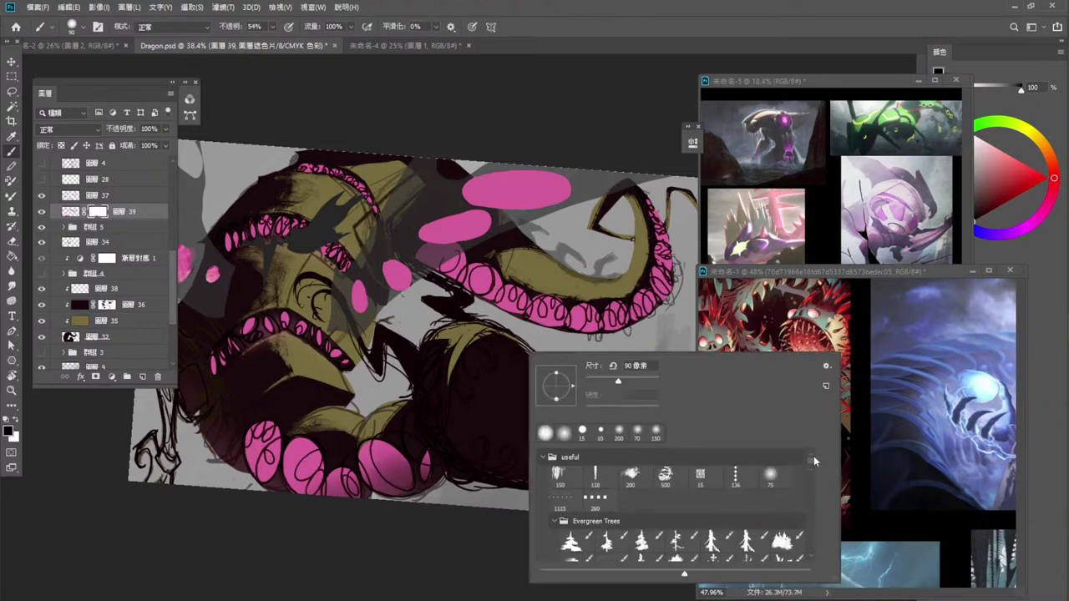
pyautogui.click(776, 476)
pyautogui.click(615, 117)
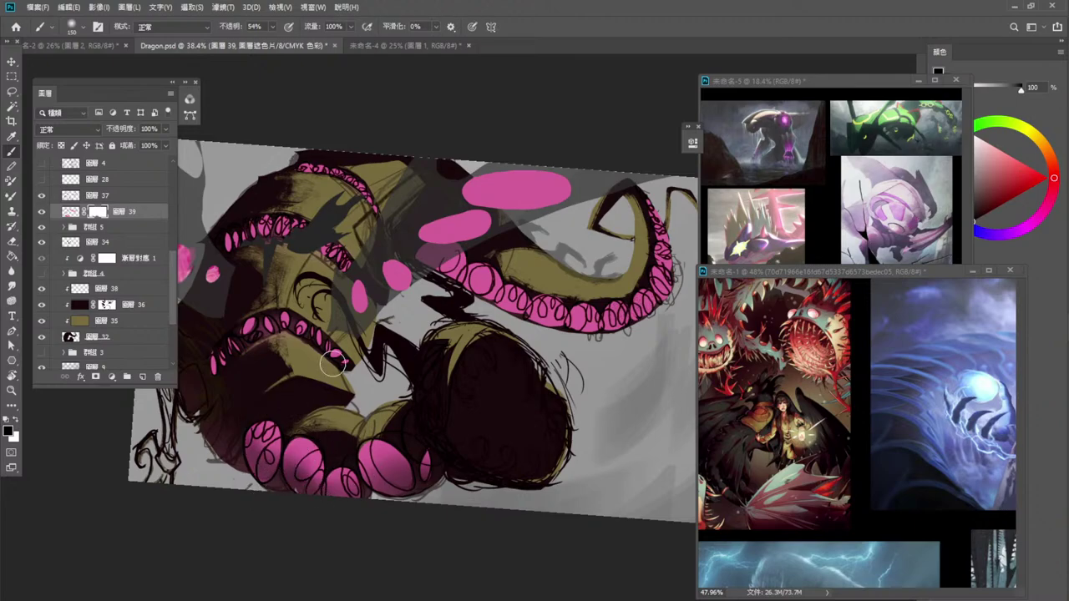
pyautogui.press('ctrl')
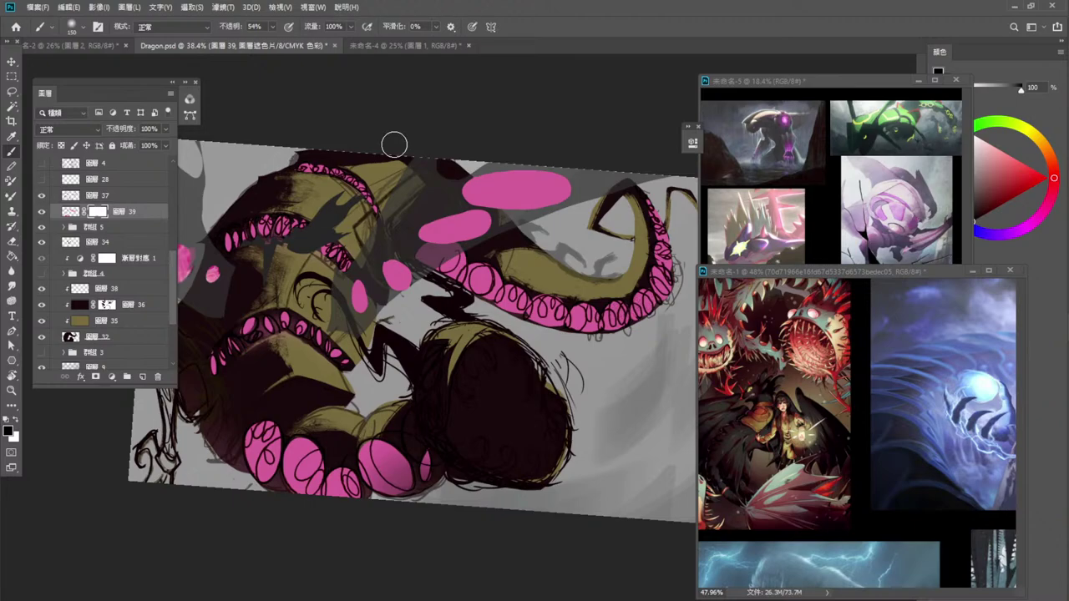
# Add a new layer clipped to layer 39 and choose the textured 150 px brush from the useful group.
pyautogui.click(143, 376)
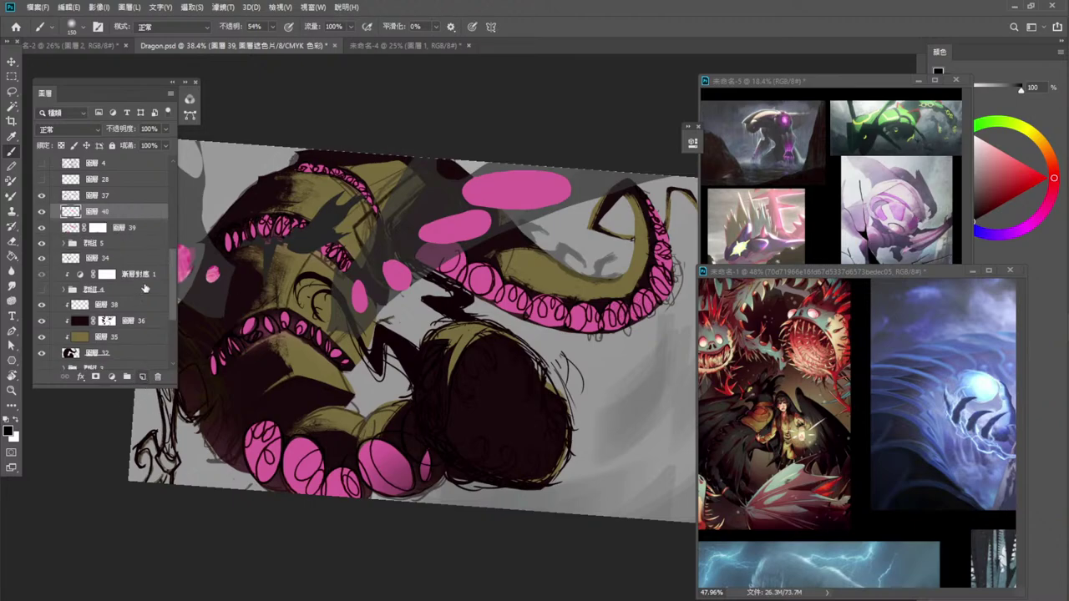
pyautogui.keyDown('alt'); pyautogui.click(73, 219); pyautogui.keyUp('alt')
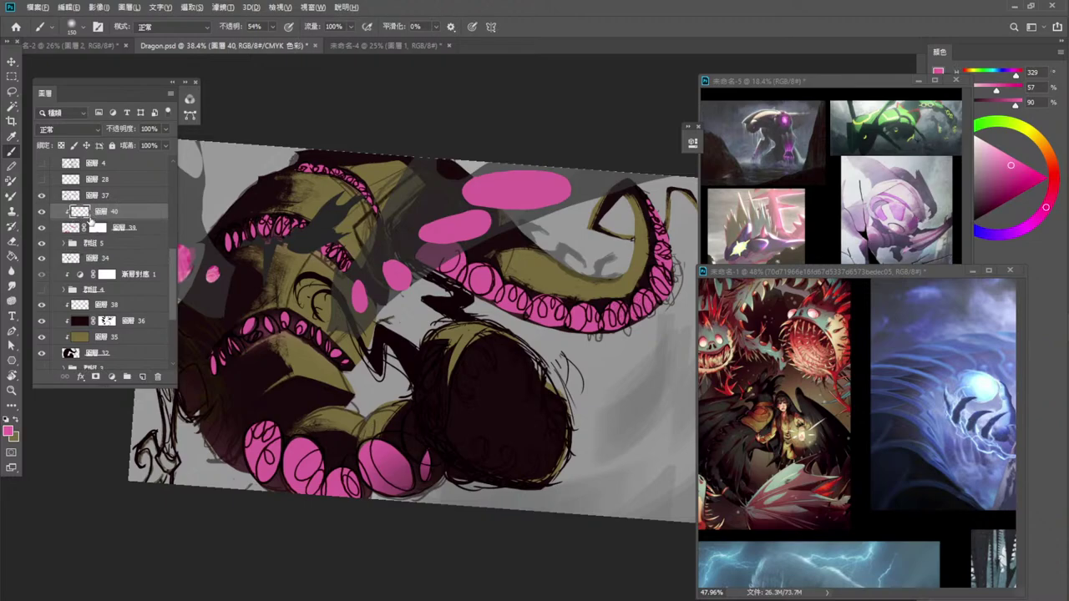
pyautogui.rightClick(464, 325)
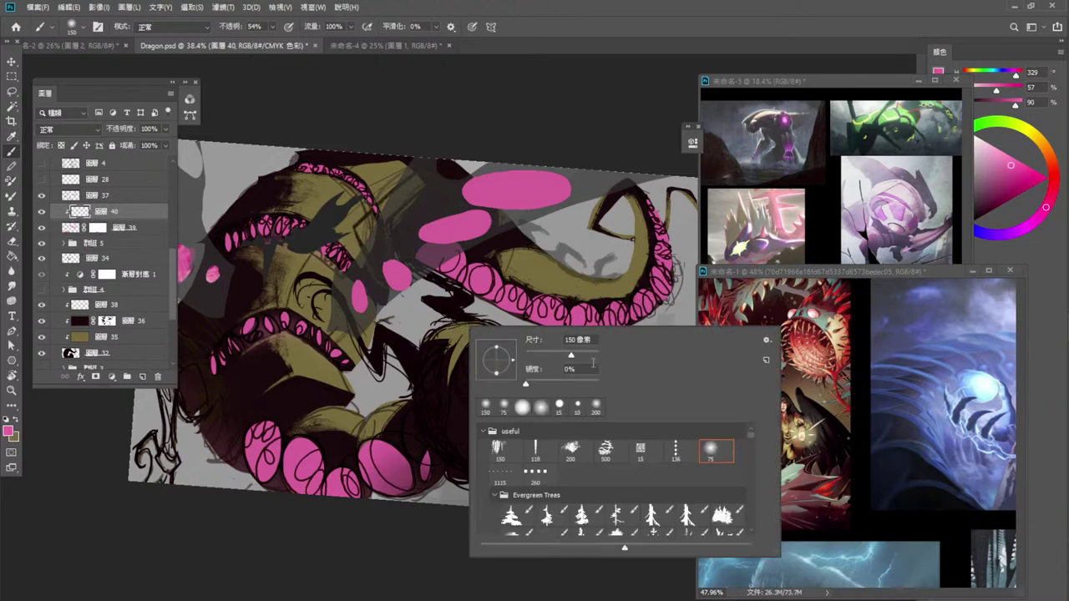
pyautogui.click(639, 451)
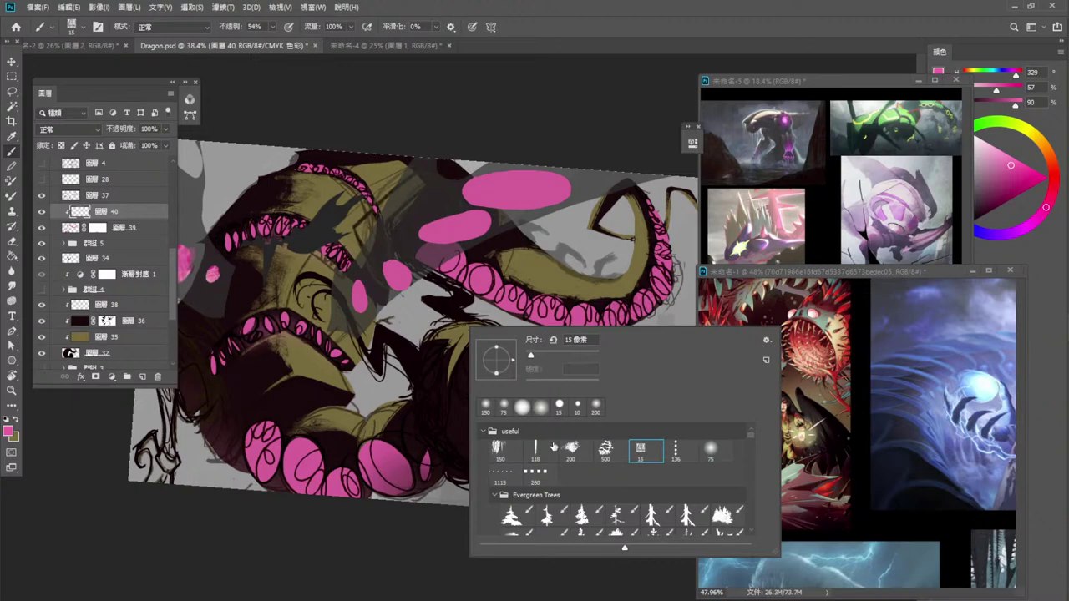
pyautogui.click(501, 450)
pyautogui.click(646, 117)
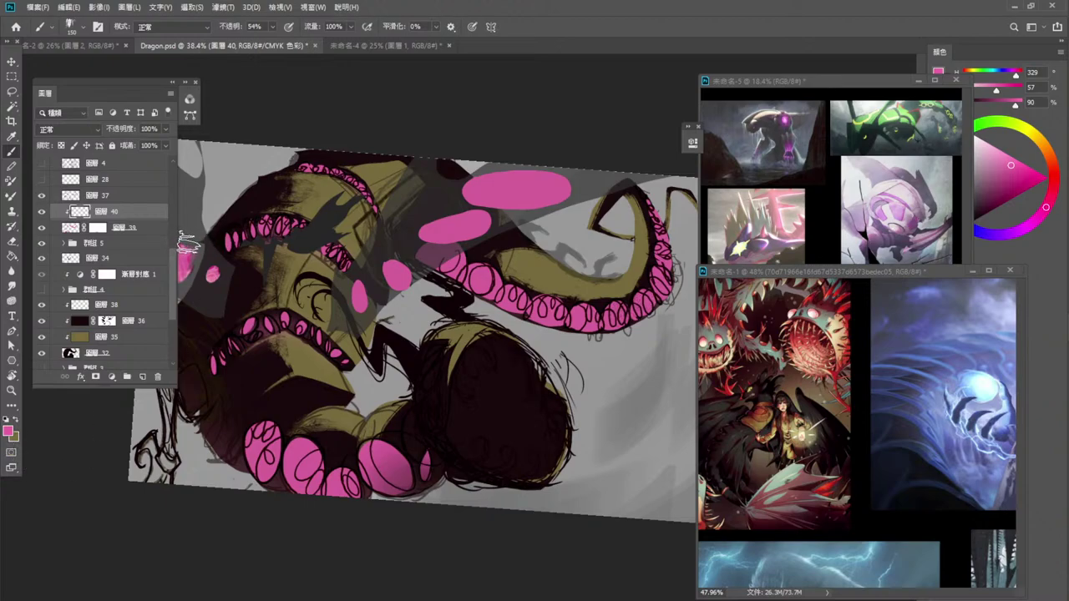
# Sample the deeper pink from the spot beside the body and set the foreground hue to 340° (be2b5b).
pyautogui.press('alt')
pyautogui.moveTo(139, 78)
pyautogui.mouseDown()
pyautogui.moveTo(123, 76)
pyautogui.moveTo(142, 78)
pyautogui.mouseUp()
pyautogui.click(192, 240)
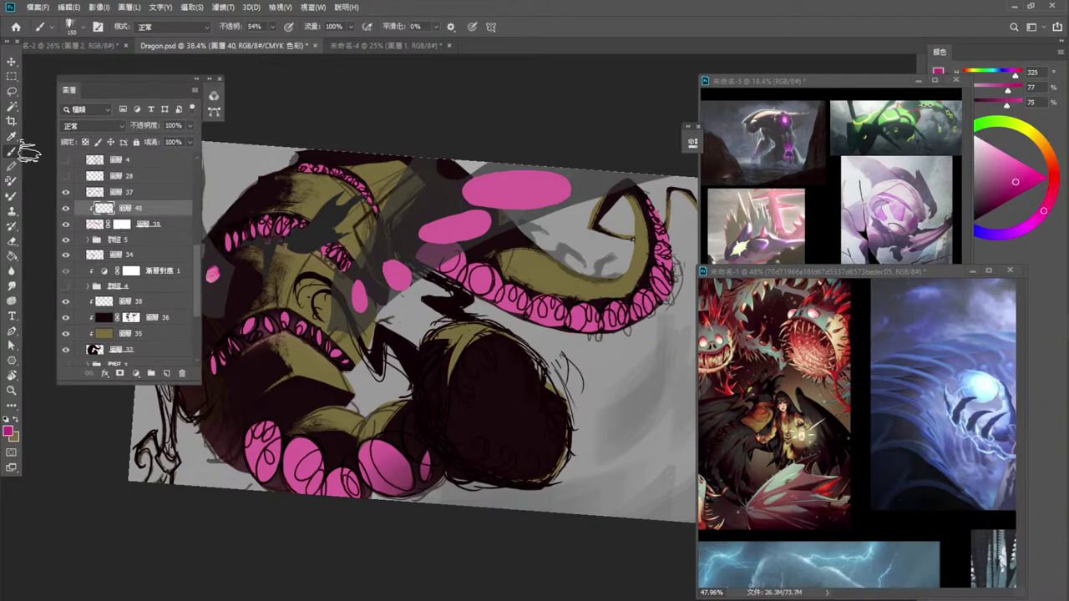
pyautogui.click(8, 431)
pyautogui.moveTo(825, 290); pyautogui.dragTo(833, 287)
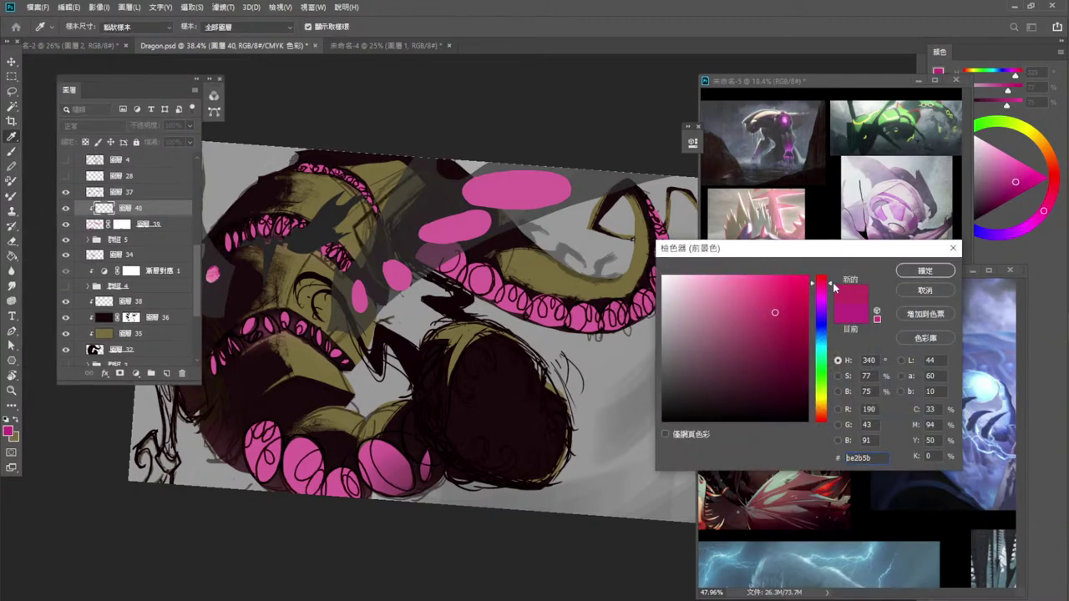
pyautogui.click(925, 272)
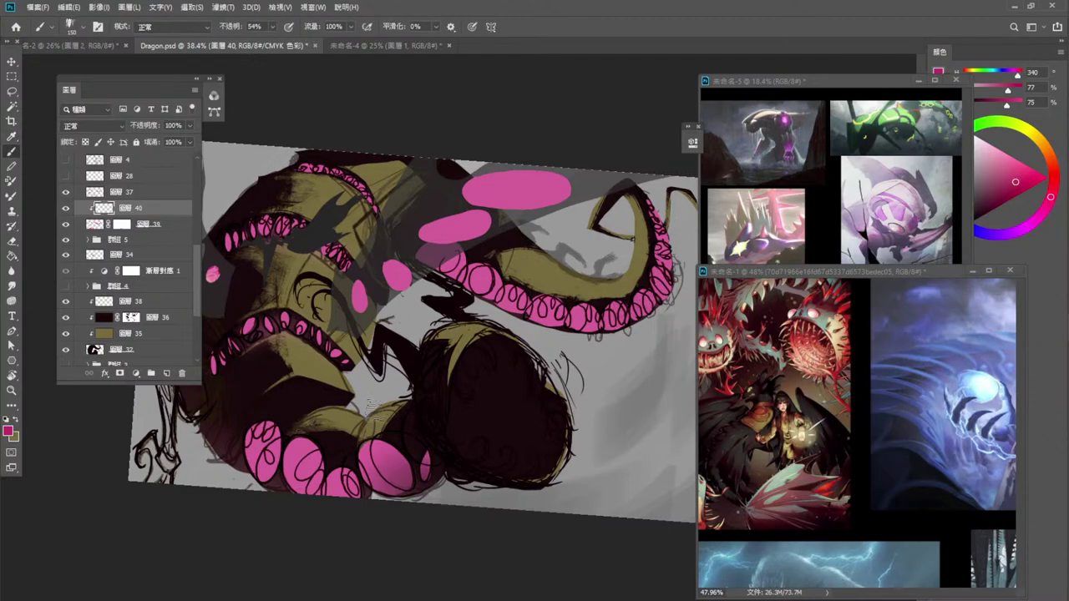
# Switch to the 118 px brush from the useful group and set its painting mode to Overlay (覆蓋).
pyautogui.rightClick(436, 343)
pyautogui.click(502, 483)
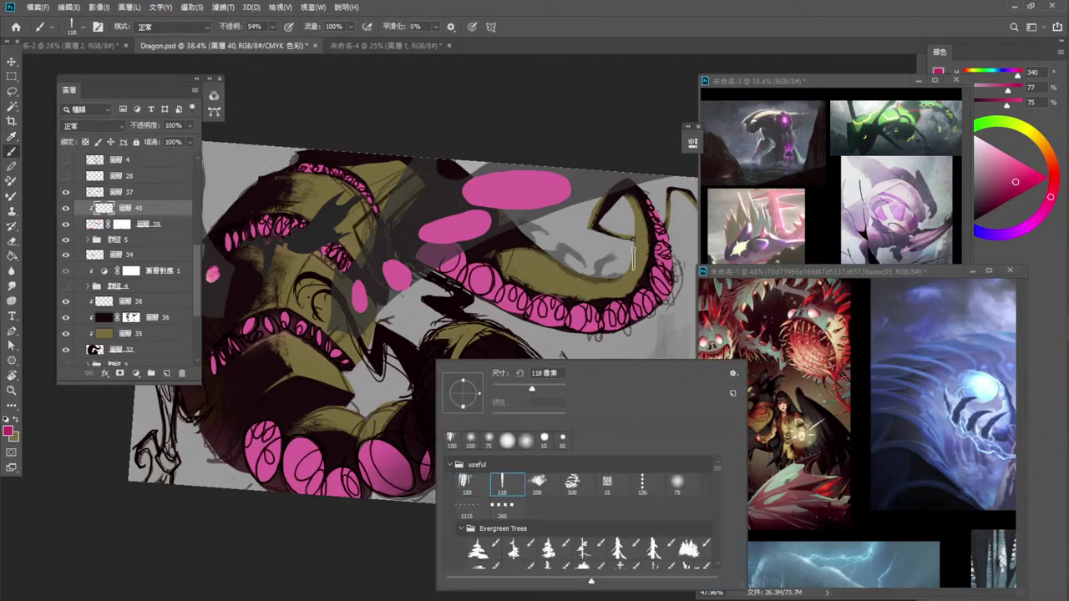
pyautogui.click(647, 138)
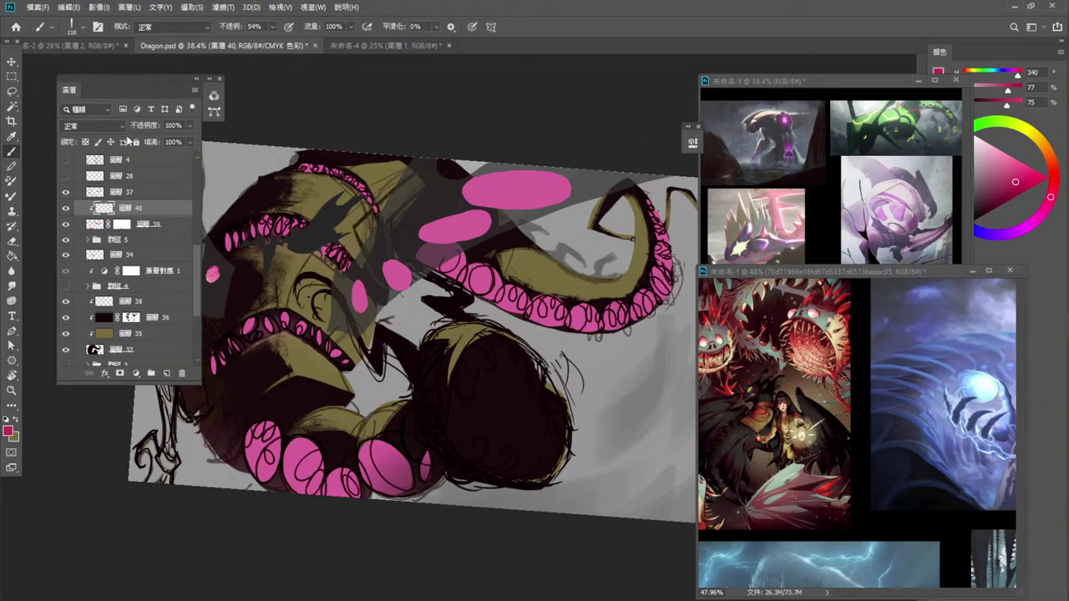
pyautogui.click(200, 31)
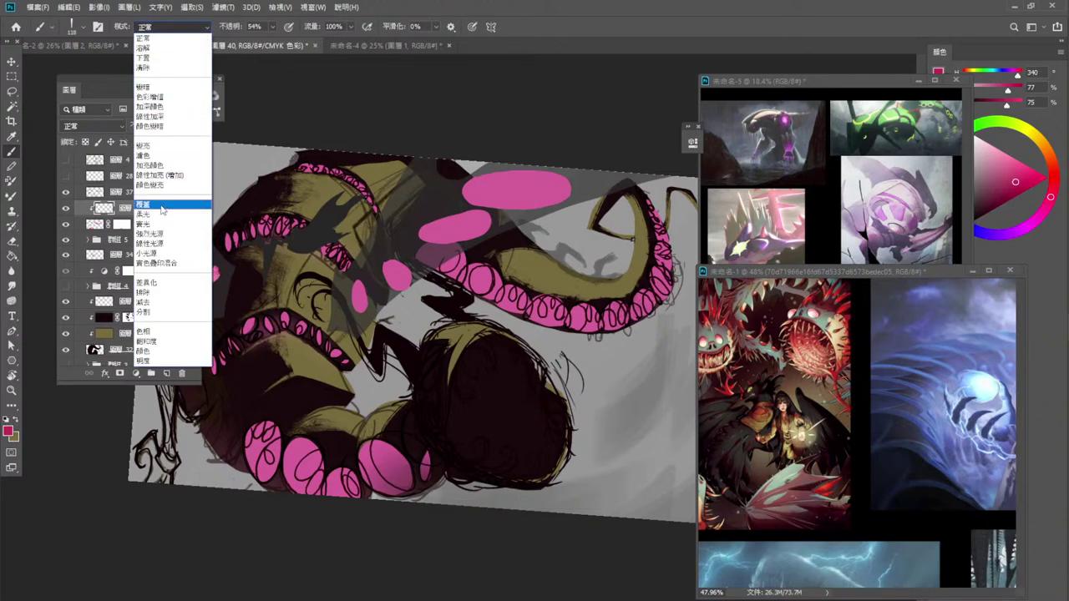
pyautogui.click(163, 205)
# Set the brush opacity to 100% and shade the upper part of the second lower body oval with crimson on layer 40.
pyautogui.moveTo(294, 440); pyautogui.dragTo(281, 456)
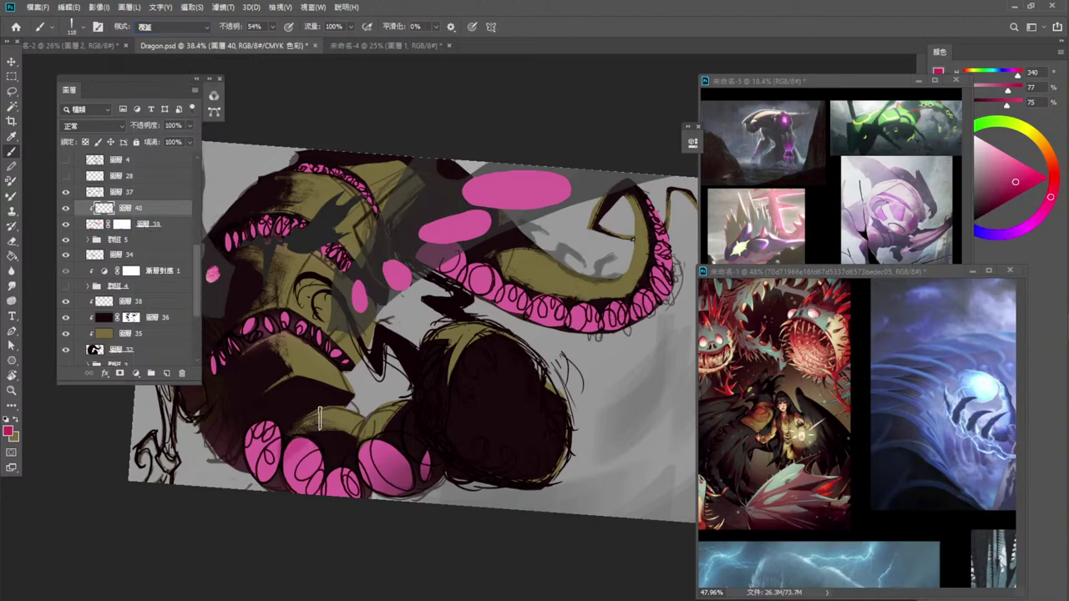
pyautogui.press('0')
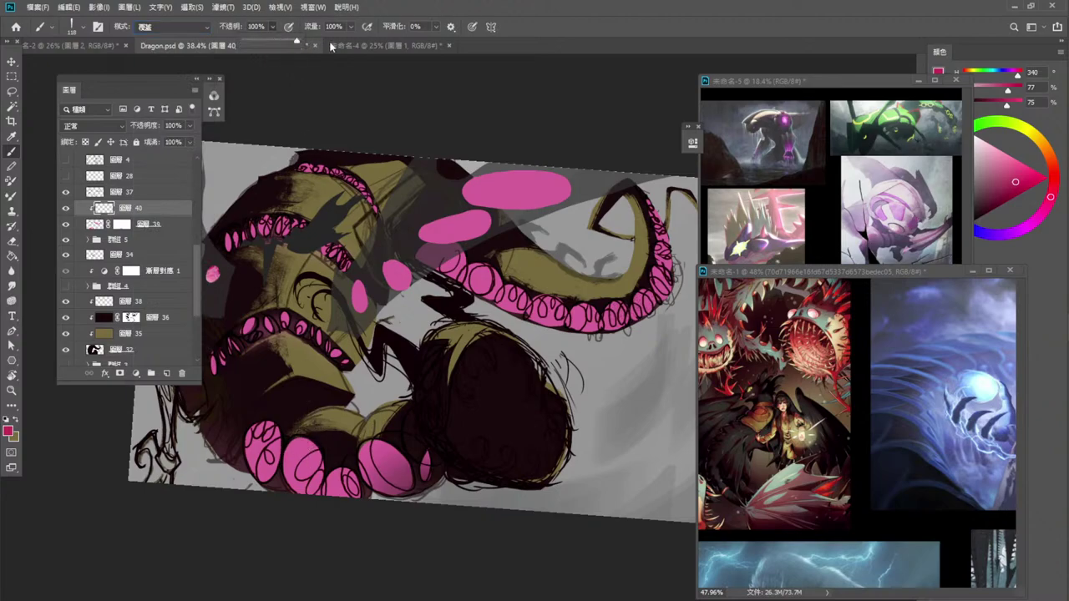
pyautogui.moveTo(308, 432)
pyautogui.mouseDown()
pyautogui.moveTo(288, 448)
pyautogui.moveTo(325, 465)
pyautogui.mouseUp()
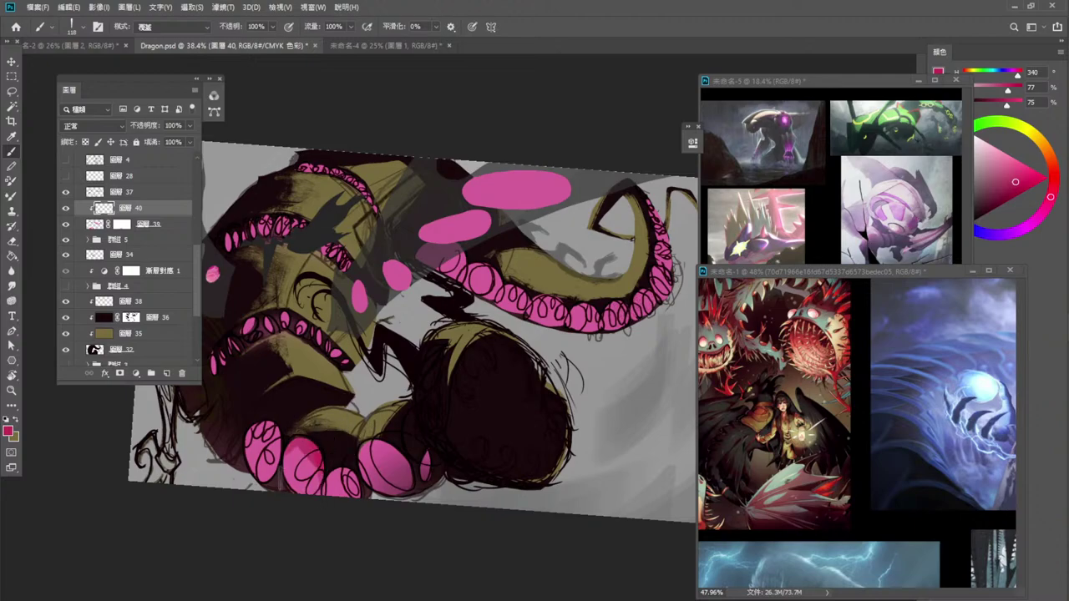
pyautogui.moveTo(313, 443); pyautogui.dragTo(289, 457)
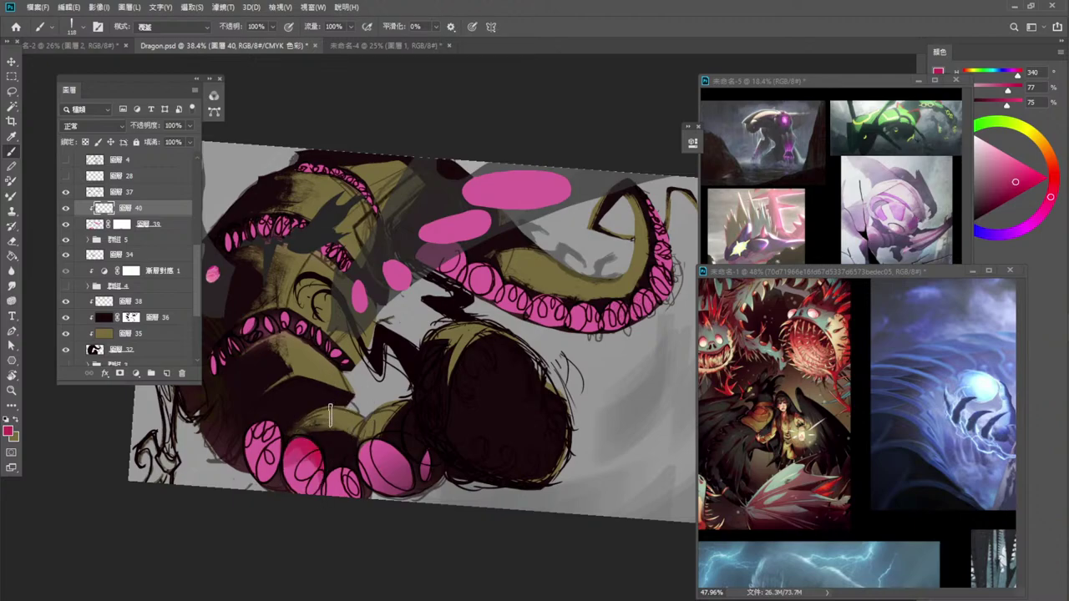
# Undo the last crimson stroke and change the brush's painting mode to Vivid Light (強烈光源).
pyautogui.hotkey('ctrl', 'z')
pyautogui.click(105, 124)
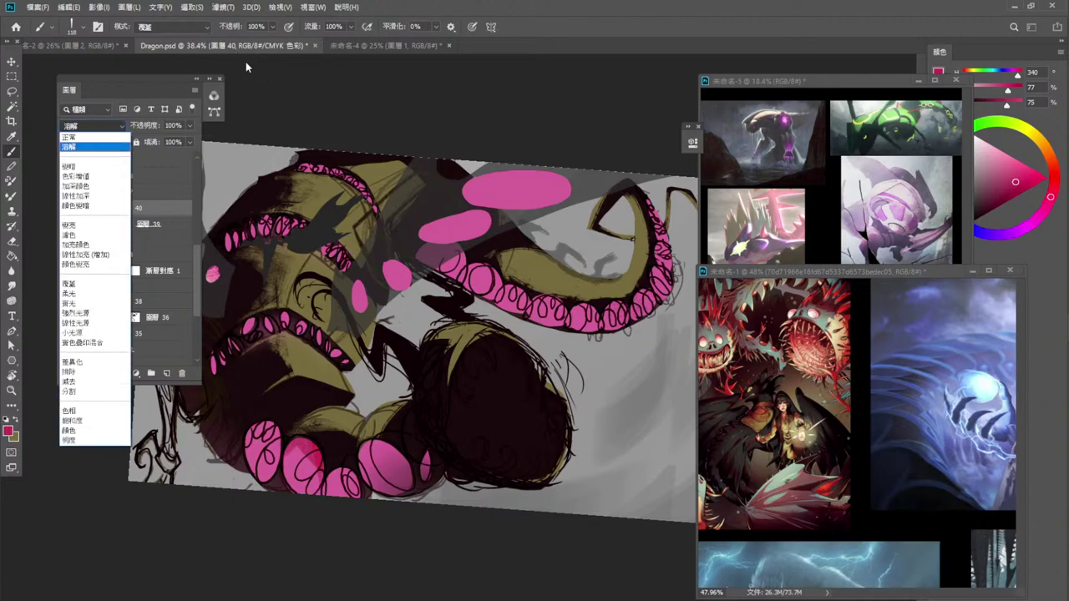
pyautogui.click(245, 62)
pyautogui.click(186, 30)
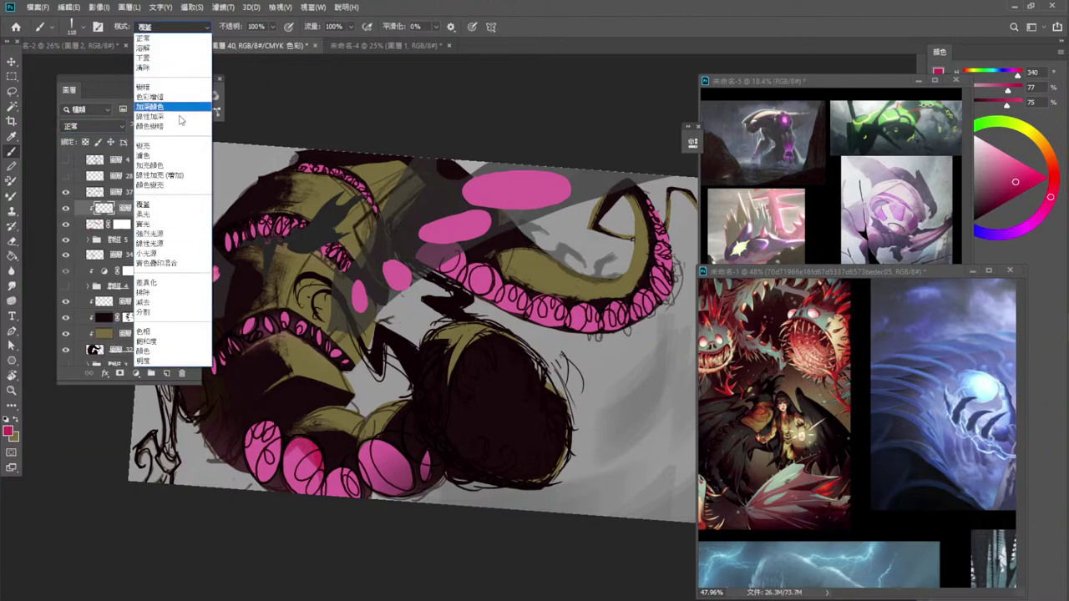
pyautogui.click(171, 156)
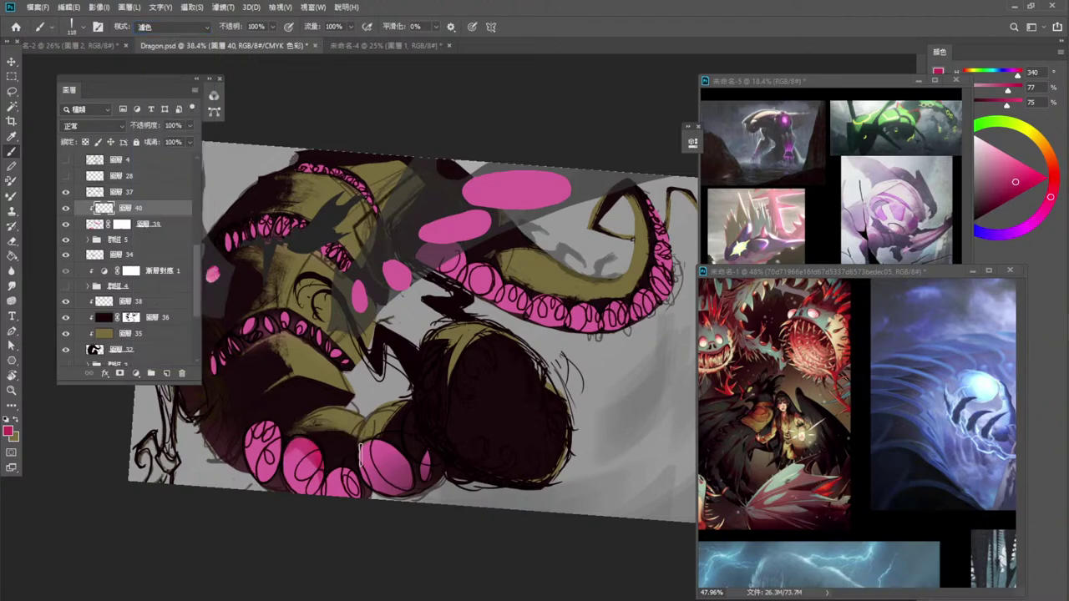
pyautogui.click(176, 26)
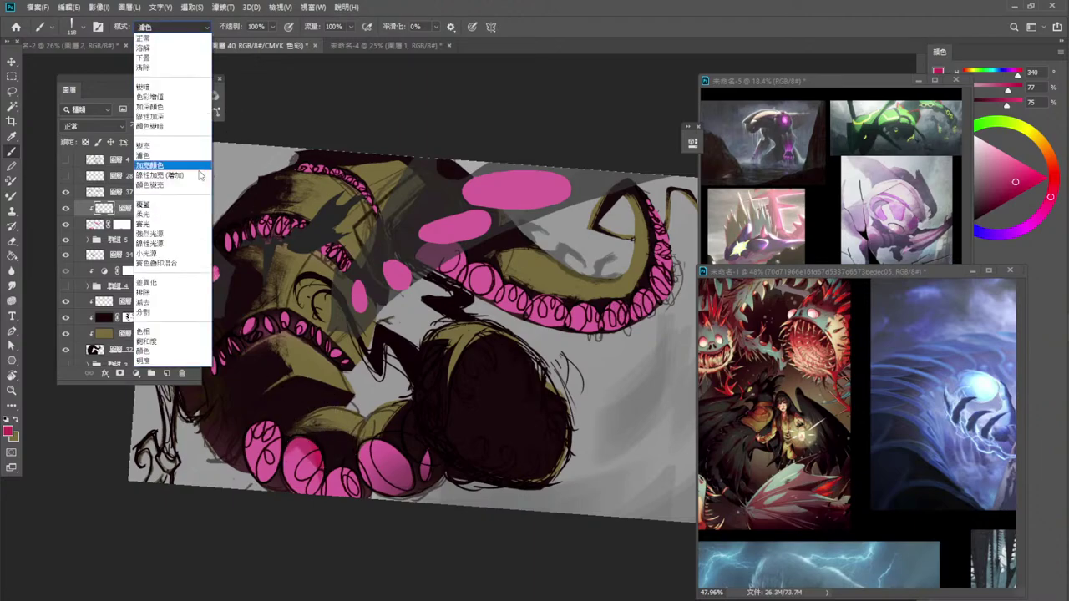
pyautogui.click(184, 238)
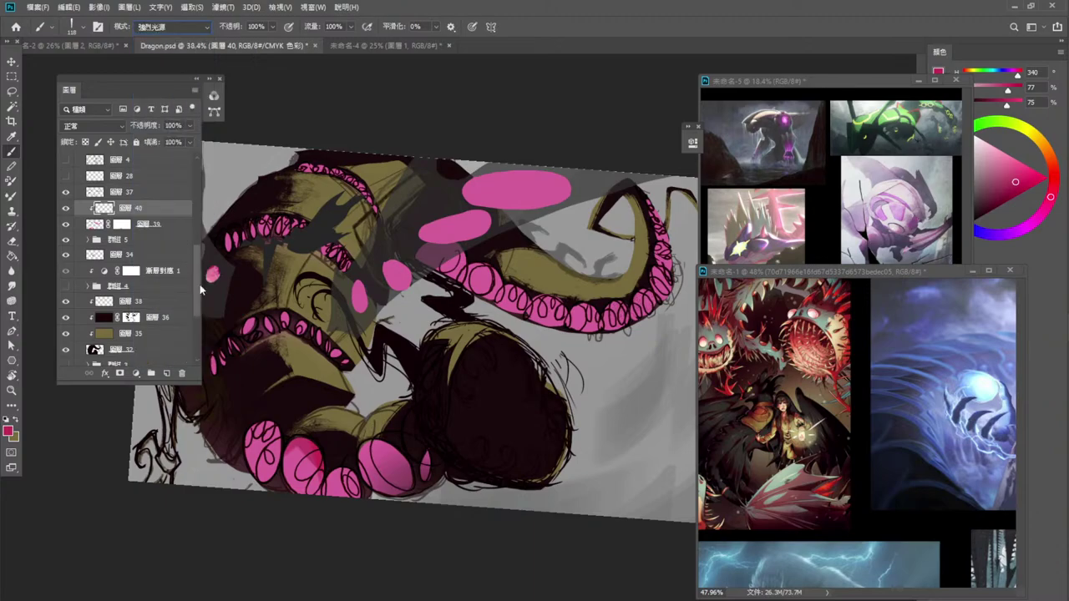
# Shade the upper part of the large fourth lower body oval with crimson on layer 40.
pyautogui.click(296, 459)
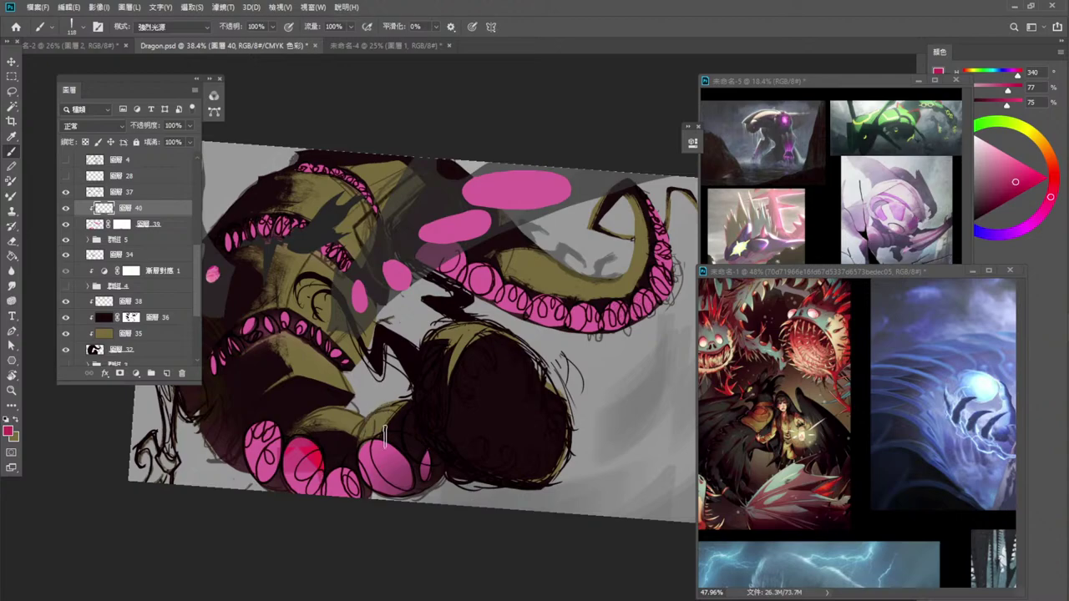
pyautogui.hotkey('ctrl', 'z')
pyautogui.moveTo(362, 454)
pyautogui.mouseDown()
pyautogui.moveTo(443, 461)
pyautogui.moveTo(408, 431)
pyautogui.moveTo(360, 453)
pyautogui.moveTo(404, 424)
pyautogui.mouseUp()
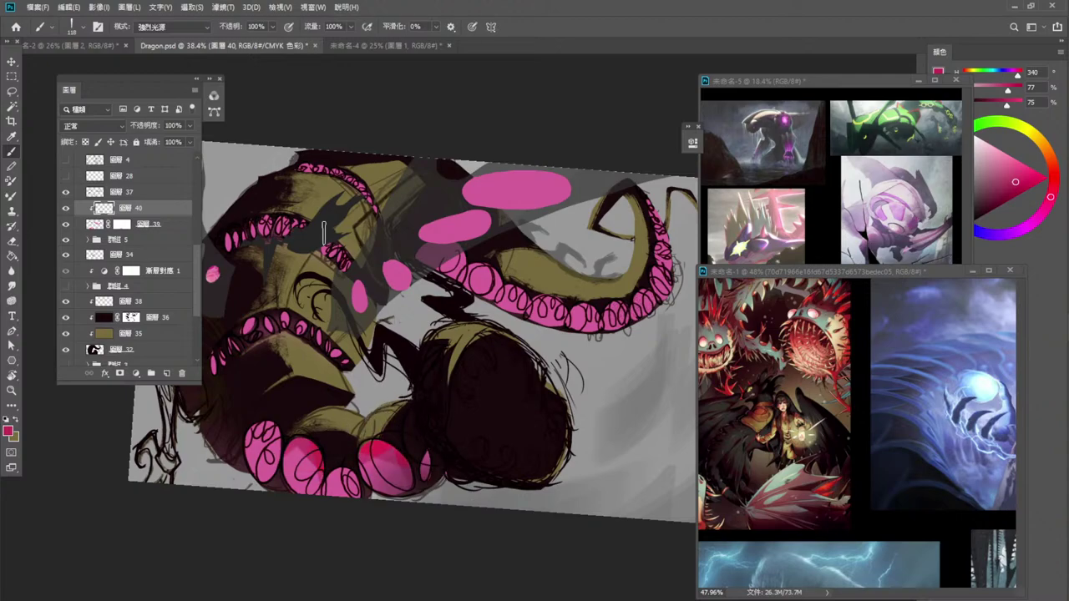
# Try the Linear Light (線性光源) and Hard Mix (實色疊印混合) brush modes with test strokes on the lower body ovals.
pyautogui.click(173, 27)
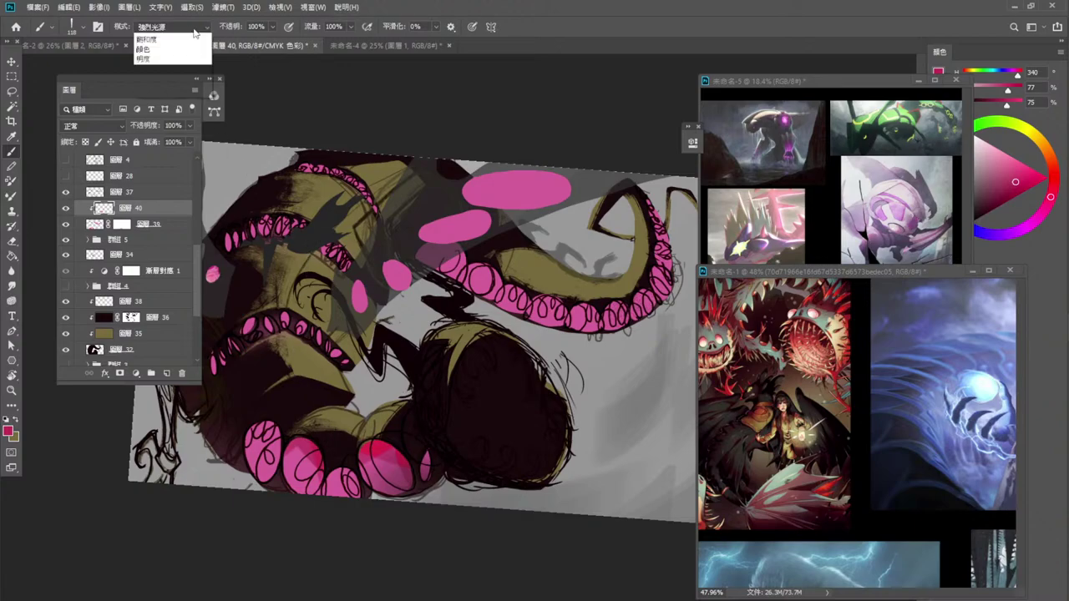
pyautogui.click(186, 244)
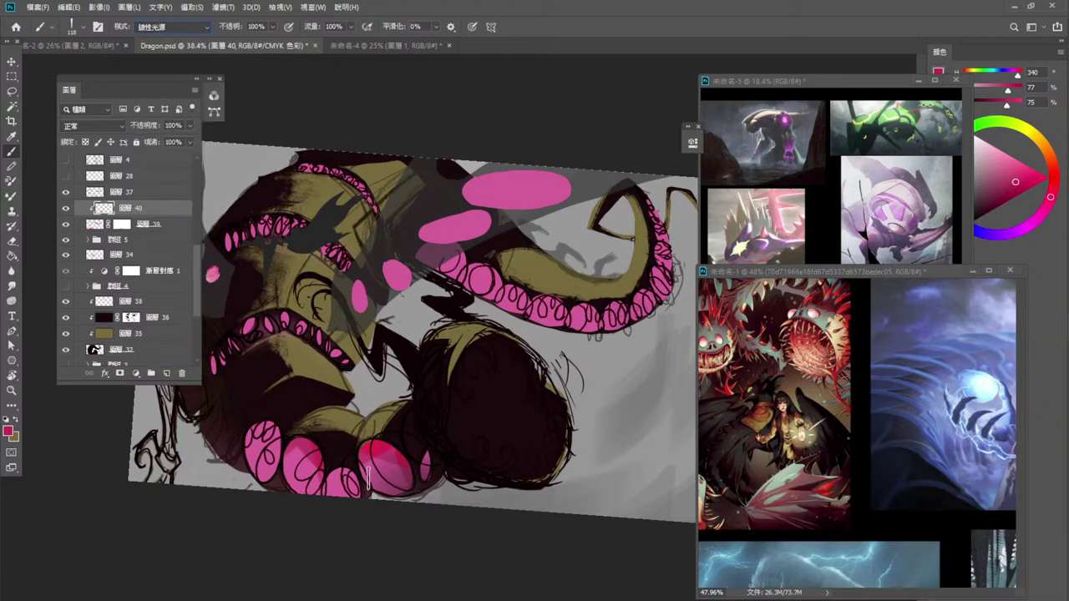
pyautogui.moveTo(369, 478); pyautogui.dragTo(439, 491)
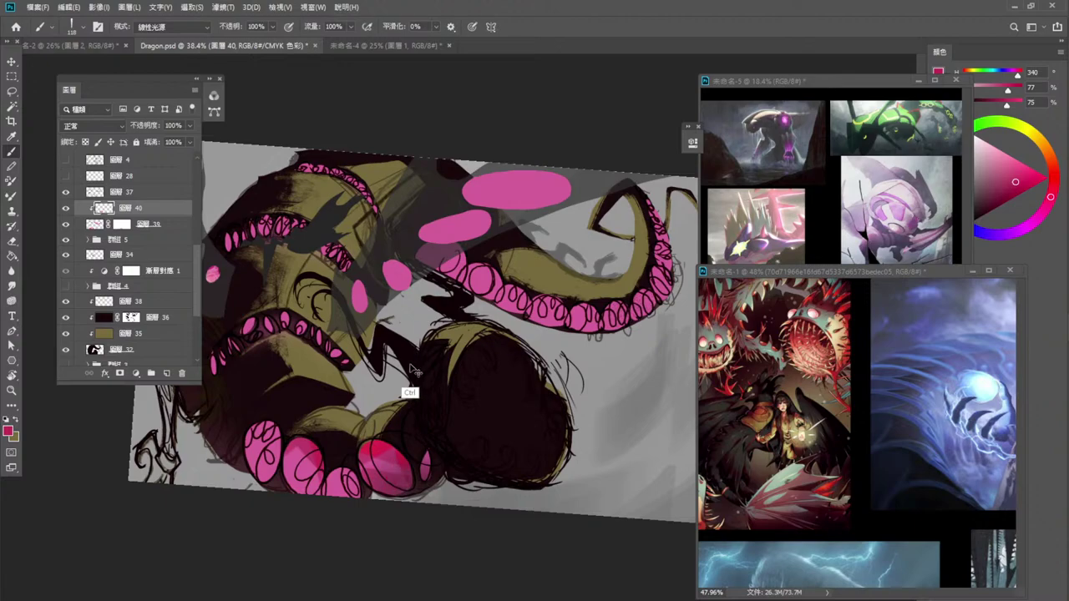
pyautogui.click(175, 27)
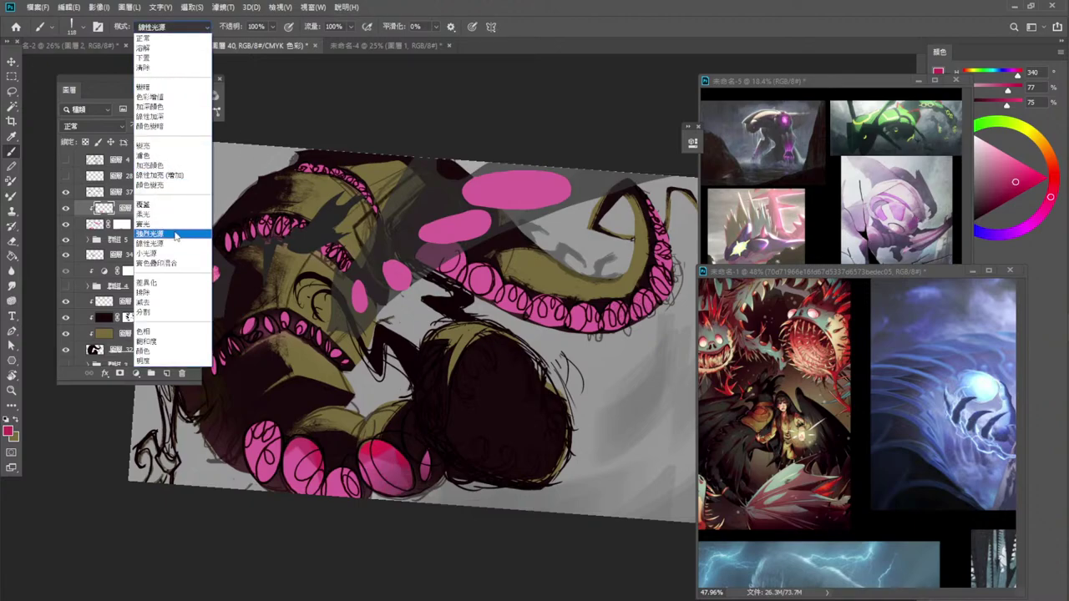
pyautogui.click(177, 254)
pyautogui.click(187, 30)
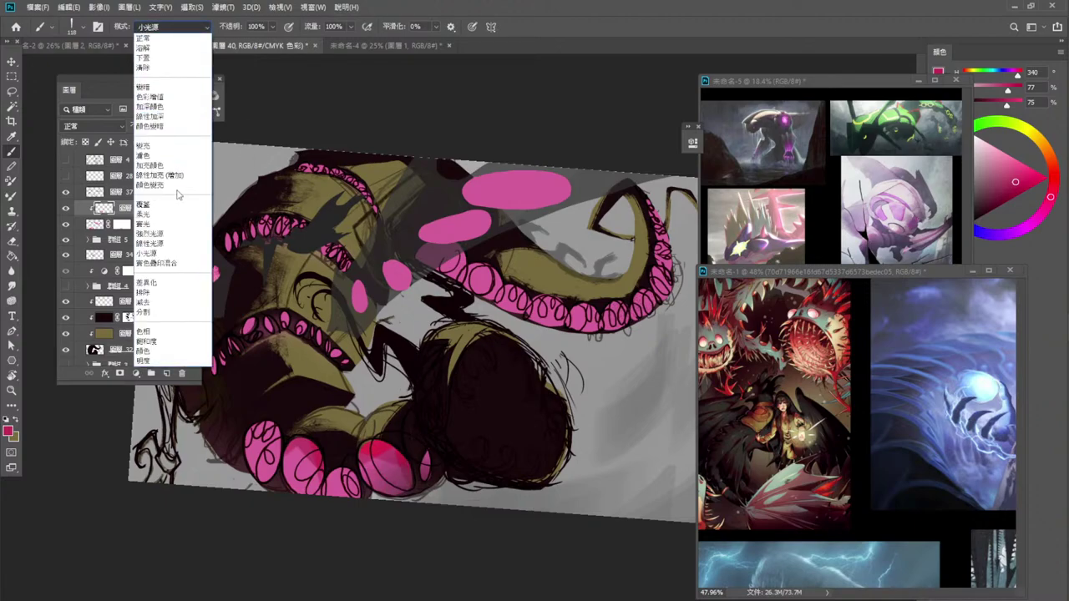
pyautogui.click(177, 265)
pyautogui.moveTo(291, 463)
pyautogui.mouseDown()
pyautogui.moveTo(306, 483)
pyautogui.moveTo(312, 456)
pyautogui.mouseUp()
pyautogui.hotkey('ctrl', 'z')
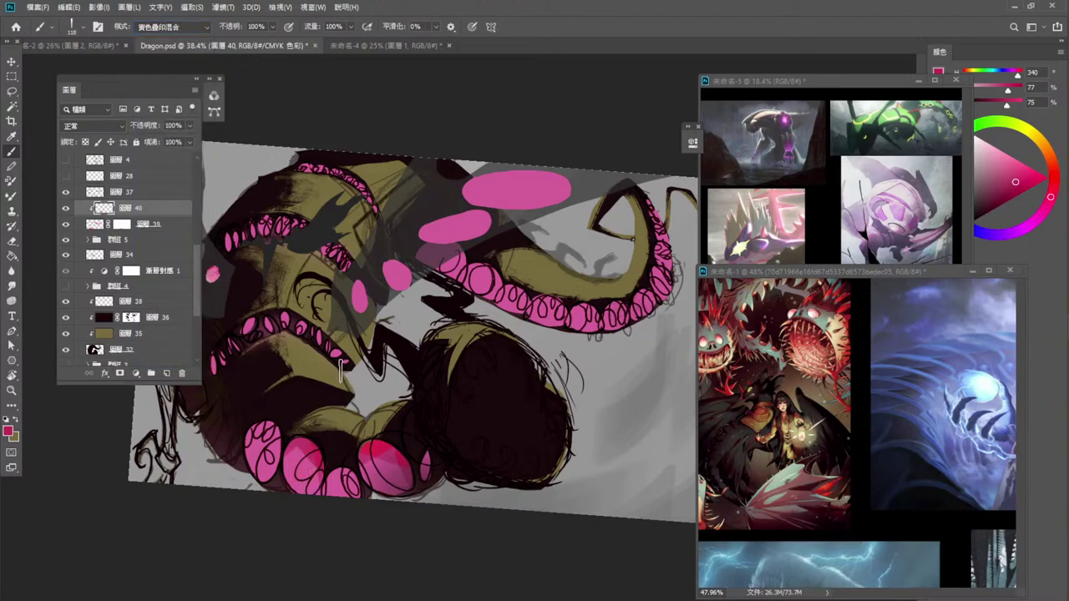
pyautogui.click(179, 34)
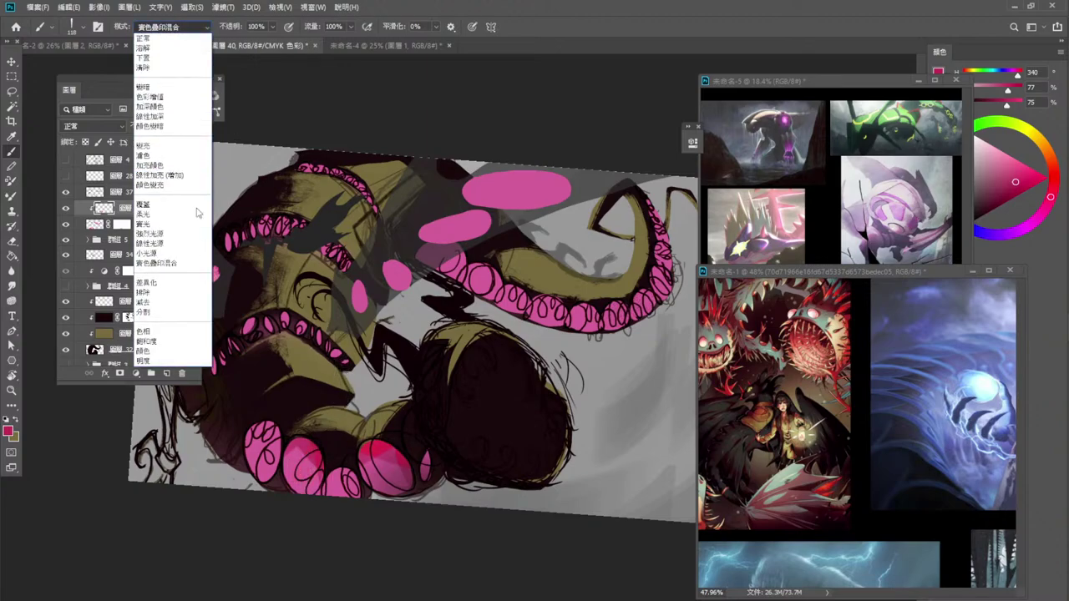
pyautogui.click(159, 263)
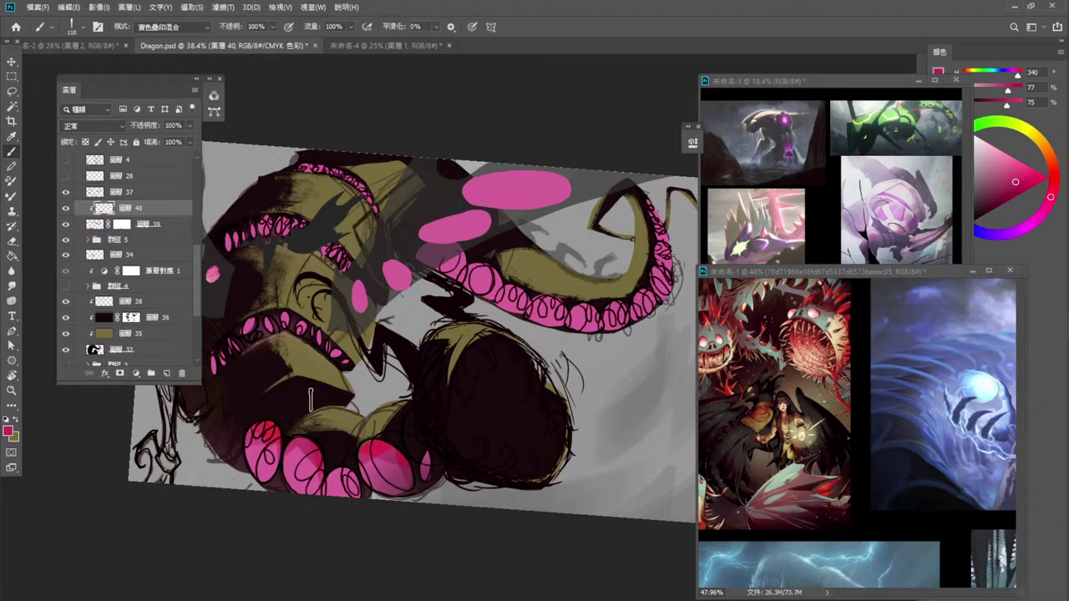
# Set the brush mode back to Vivid Light (強烈光源) and sample the 326° magenta from the spot beside the body.
pyautogui.click(175, 28)
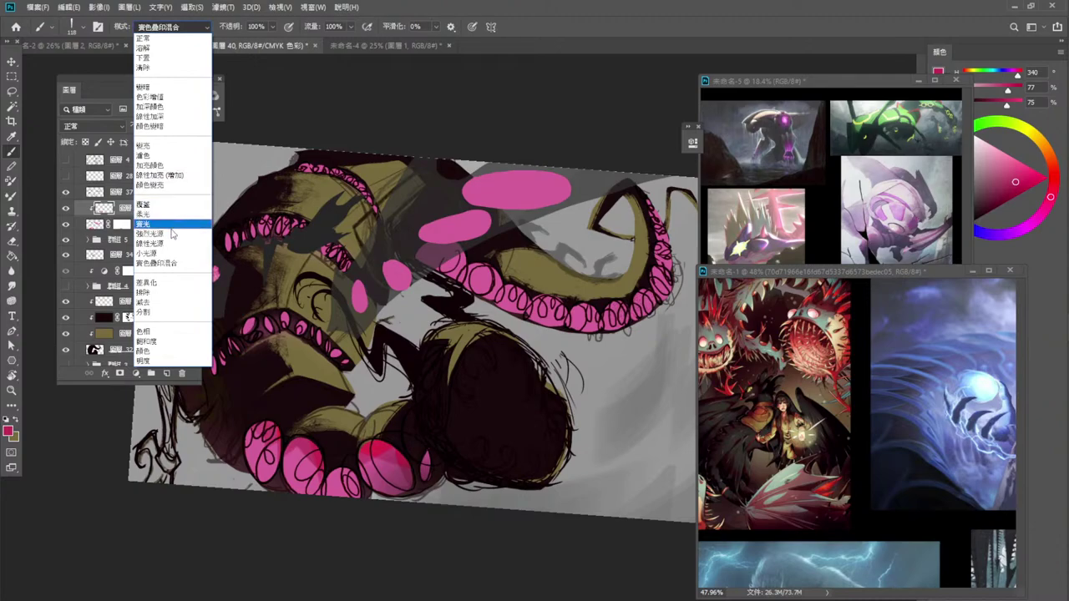
pyautogui.click(173, 234)
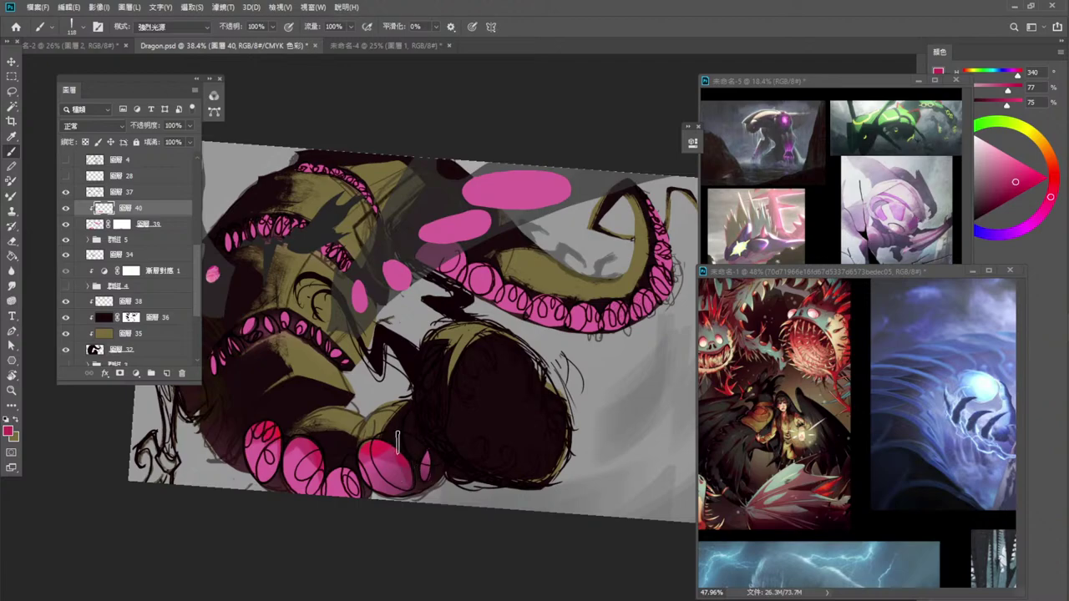
pyautogui.press('i')
pyautogui.click(214, 264)
pyautogui.press('b')
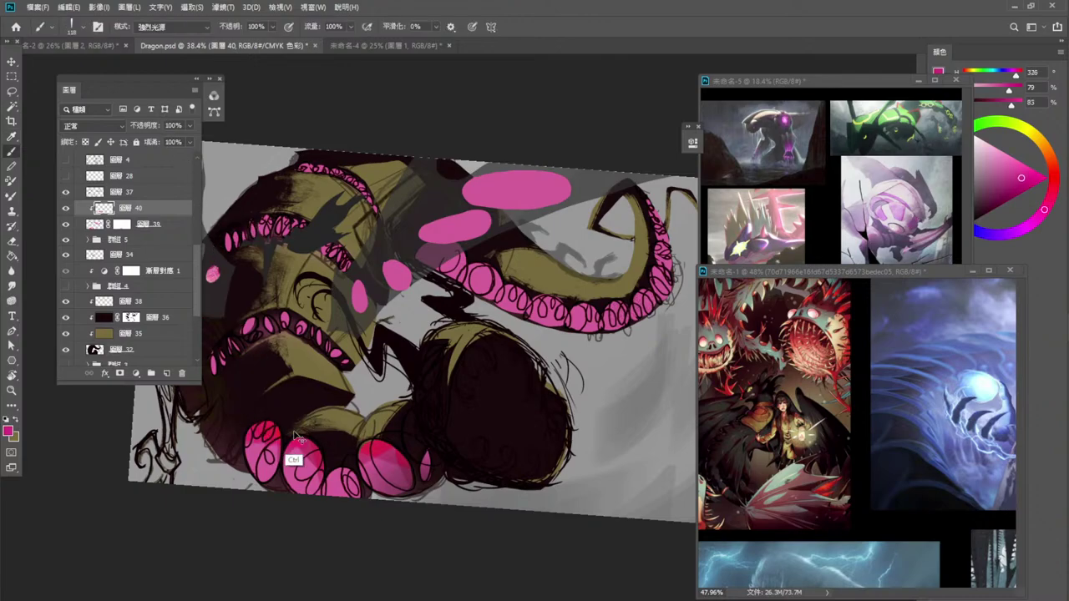
# Shade the second and third lower body ovals with the sampled magenta on layer 40.
pyautogui.moveTo(247, 436); pyautogui.dragTo(334, 489)
pyautogui.hotkey('ctrl', 'z')
pyautogui.moveTo(284, 444)
pyautogui.mouseDown()
pyautogui.moveTo(338, 493)
pyautogui.moveTo(358, 485)
pyautogui.mouseUp()
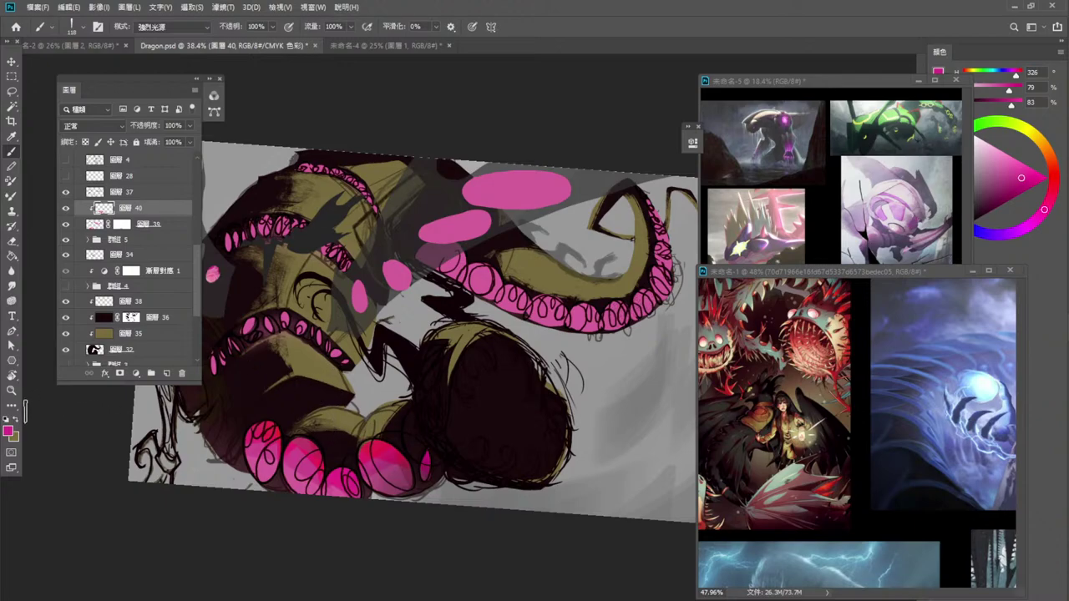
# Darken the foreground magenta to 88% saturation and 60% brightness, set the brush mode to Normal (正常), and add a clipped layer above layer 40.
pyautogui.click(8, 430)
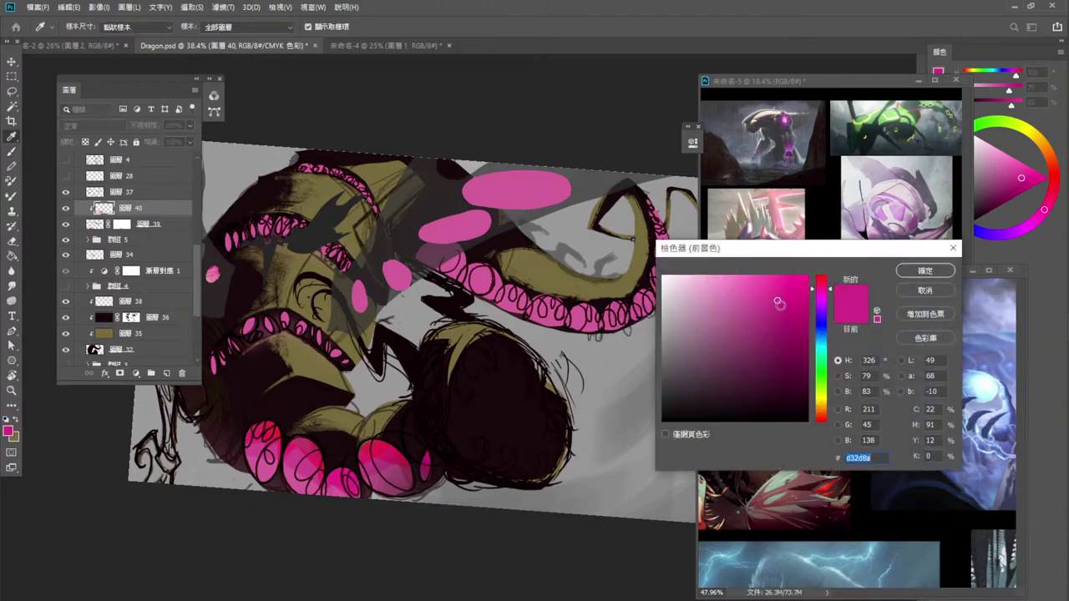
pyautogui.moveTo(778, 302); pyautogui.dragTo(790, 335)
pyautogui.click(925, 271)
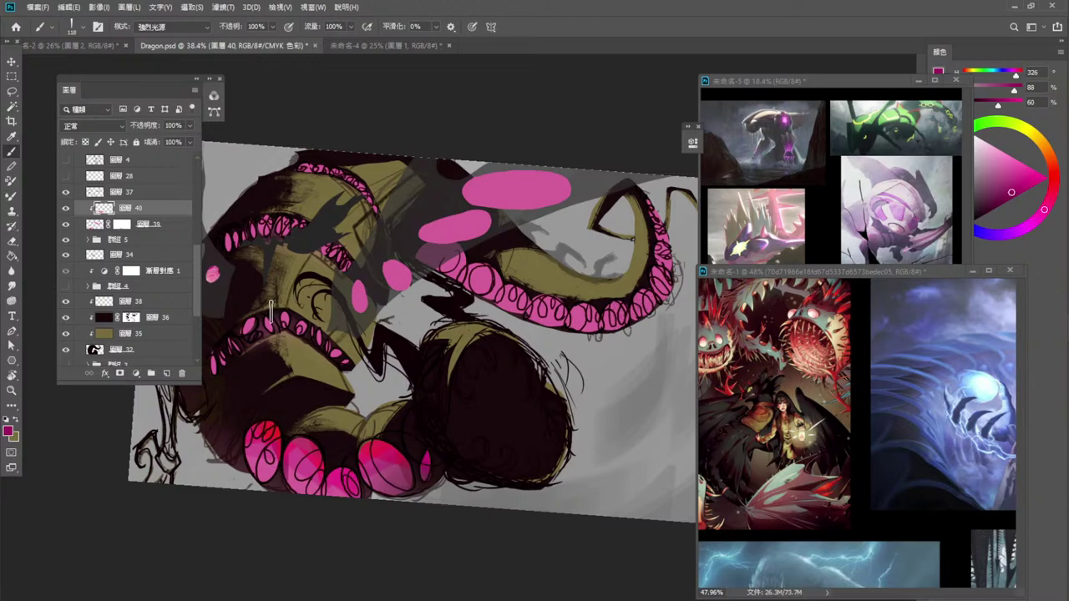
pyautogui.click(171, 27)
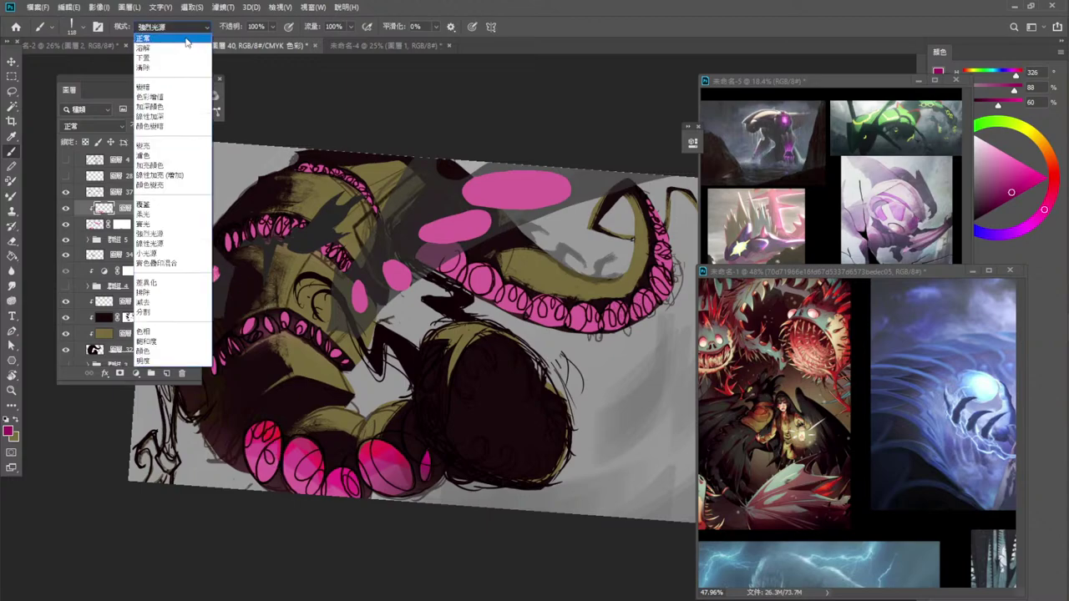
pyautogui.click(154, 37)
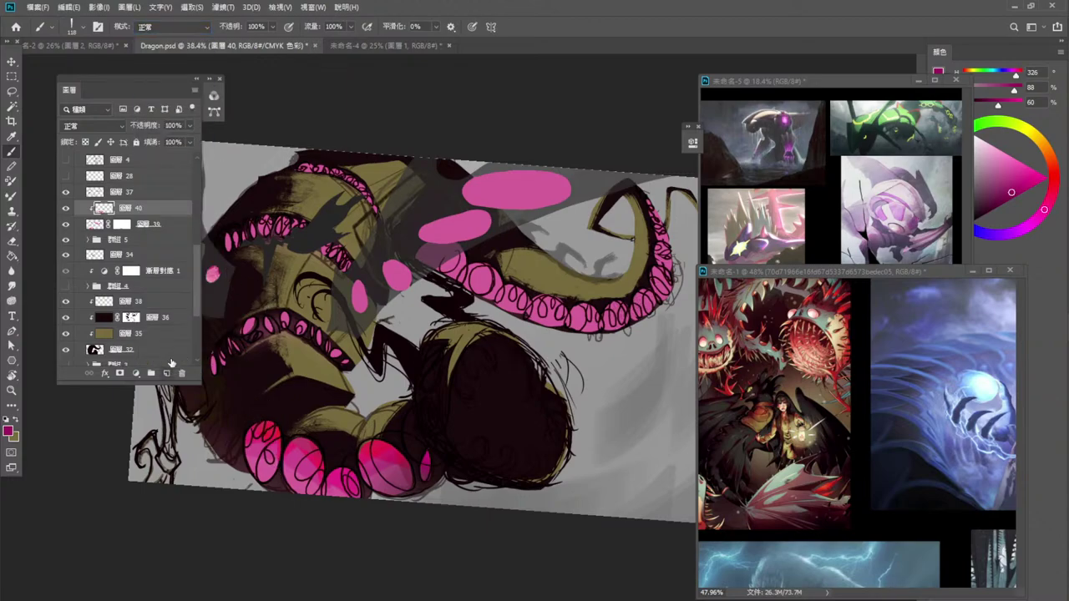
pyautogui.click(166, 373)
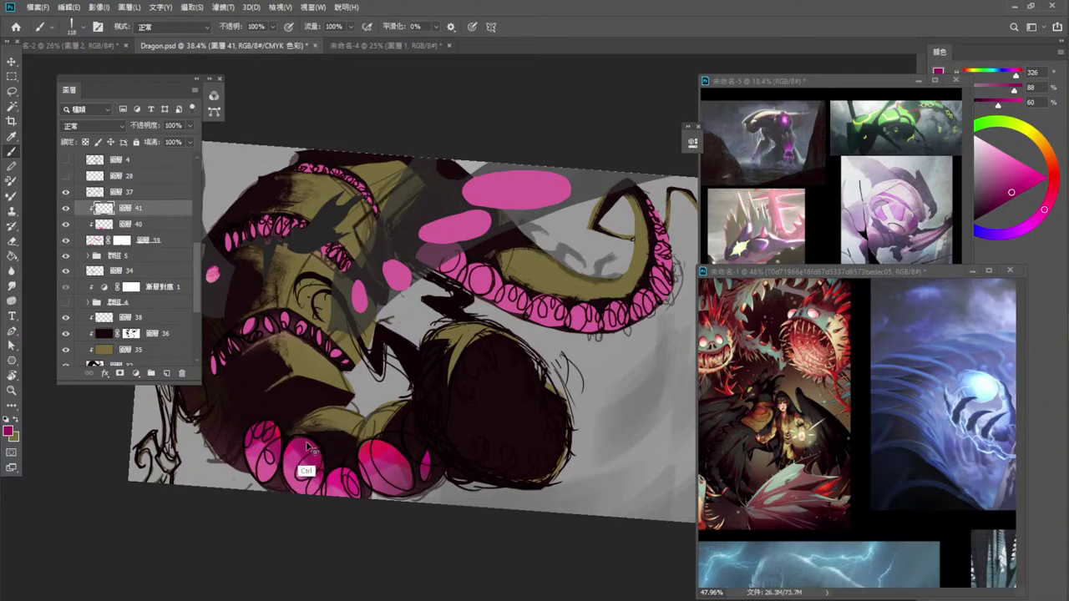
# Choose the 25 px brush from the Gin_Storyboard_brushes group and enlarge it to 100 px.
pyautogui.press('ctrl')
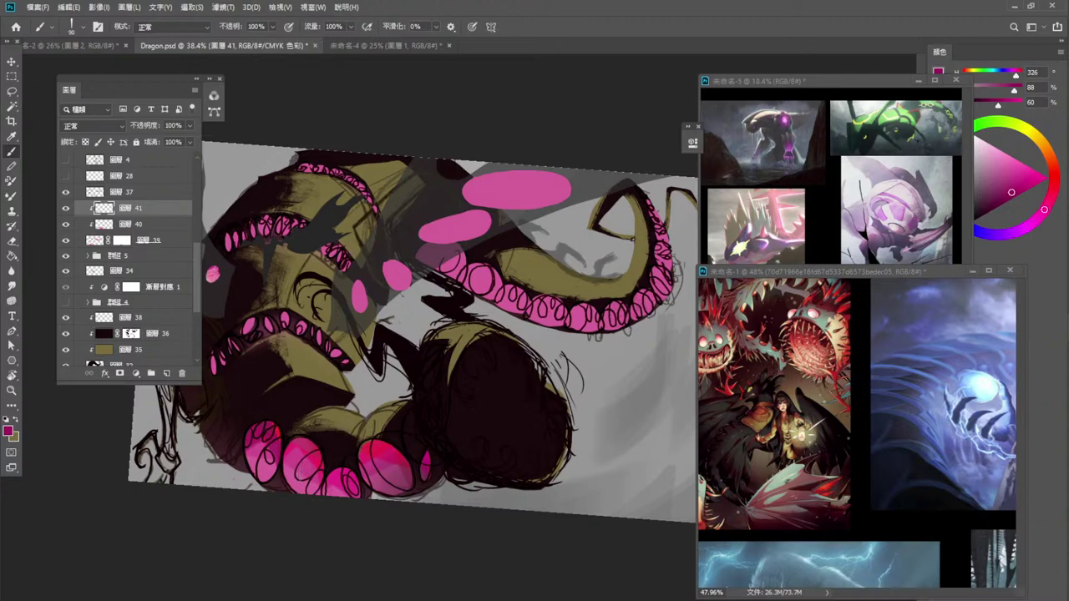
pyautogui.press('ctrl')
pyautogui.rightClick(309, 341)
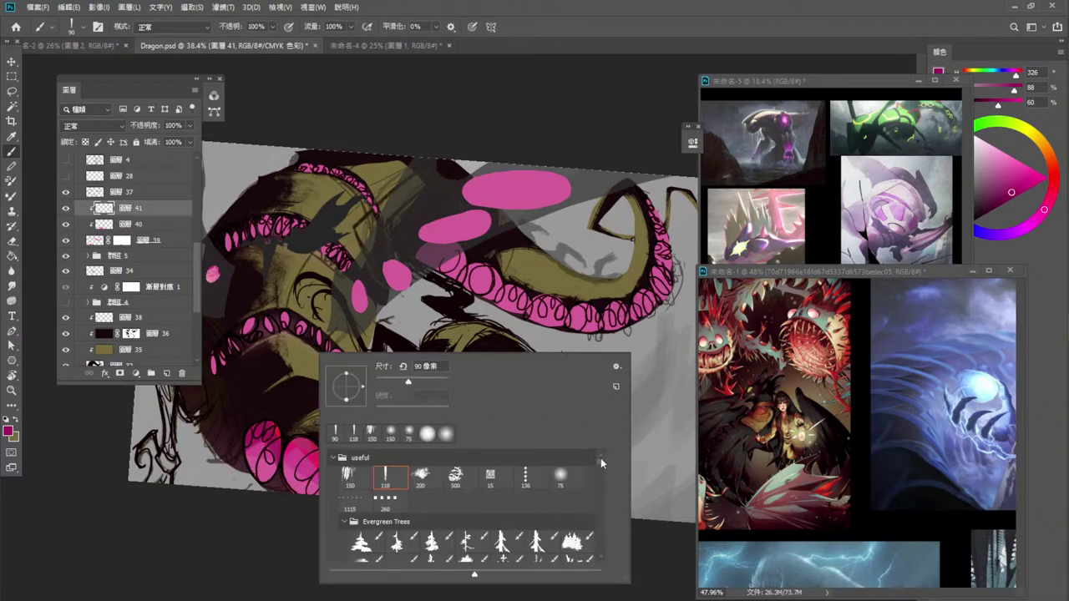
pyautogui.moveTo(600, 460); pyautogui.dragTo(613, 508)
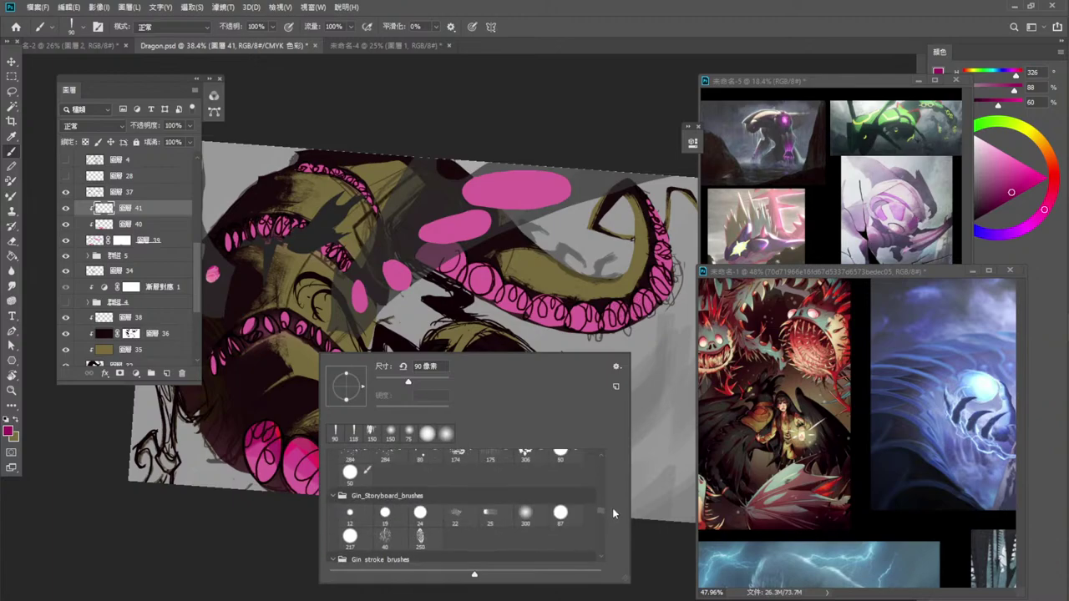
pyautogui.click(489, 513)
pyautogui.click(509, 266)
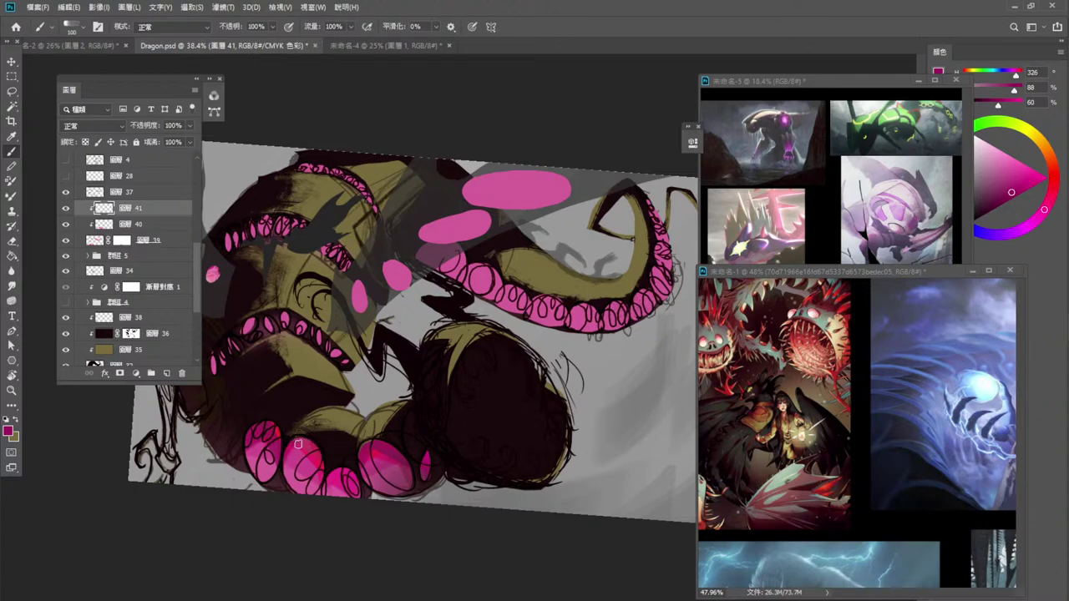
# Choose the second brush from the color dynamics group.
pyautogui.rightClick(342, 414)
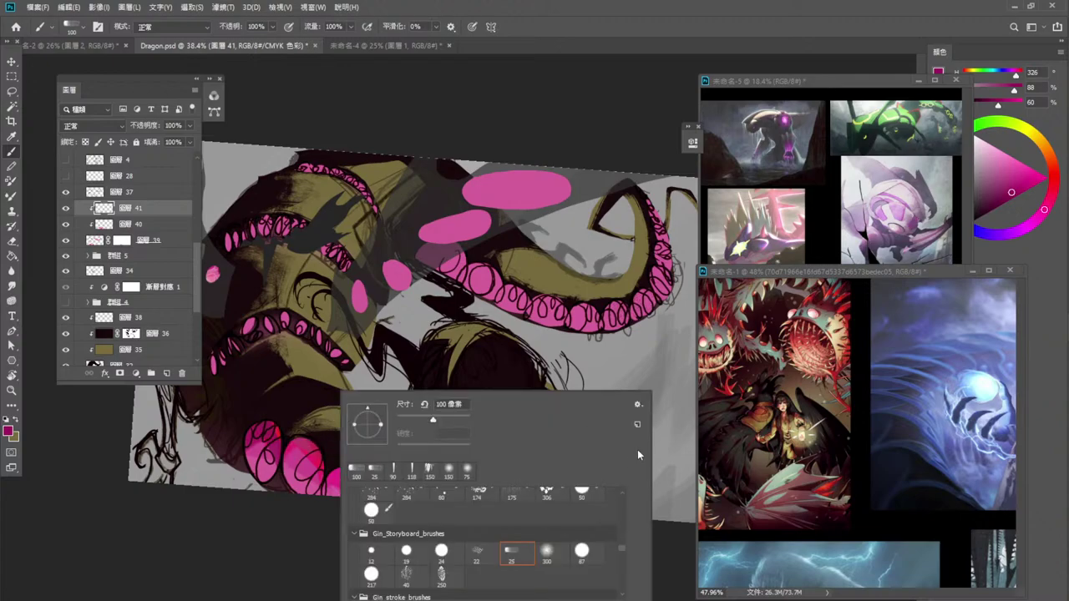
pyautogui.scroll(-10, 620, 545)
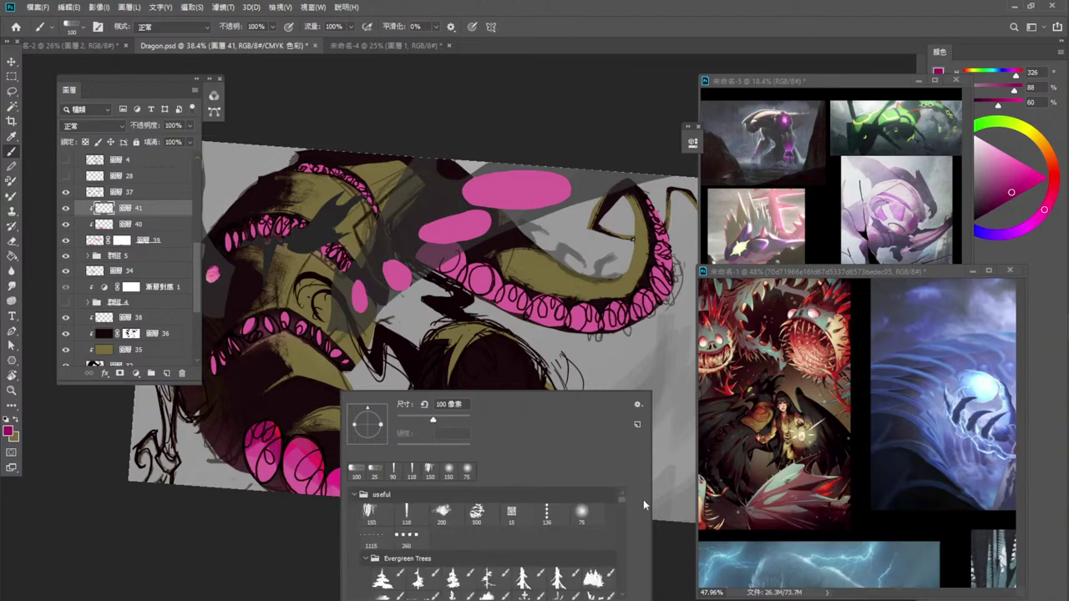
pyautogui.scroll(-8, 648, 503)
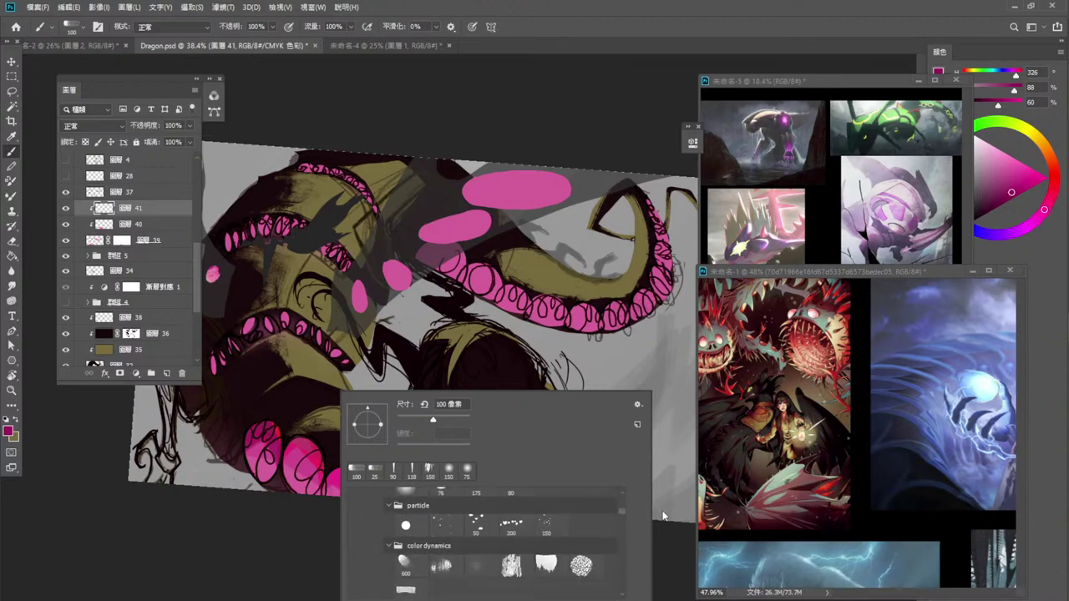
pyautogui.click(442, 558)
pyautogui.click(506, 334)
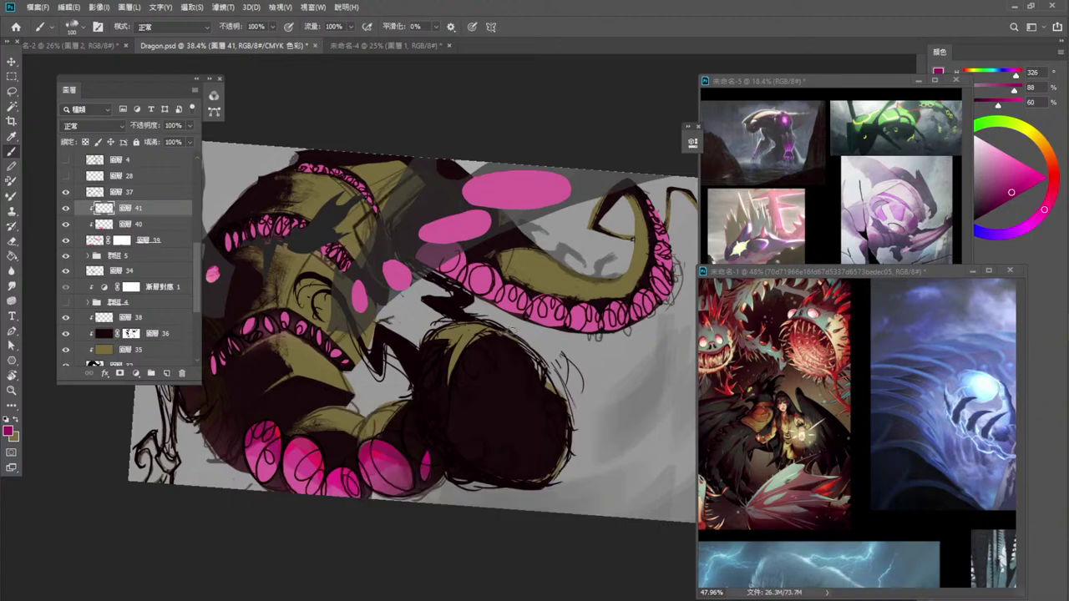
# Shade the second and third lower body ovals with dark magenta on layer 41, undoing unwanted strokes.
pyautogui.moveTo(309, 451)
pyautogui.mouseDown()
pyautogui.moveTo(297, 458)
pyautogui.moveTo(333, 491)
pyautogui.mouseUp()
pyautogui.hotkey('ctrl', 'z')
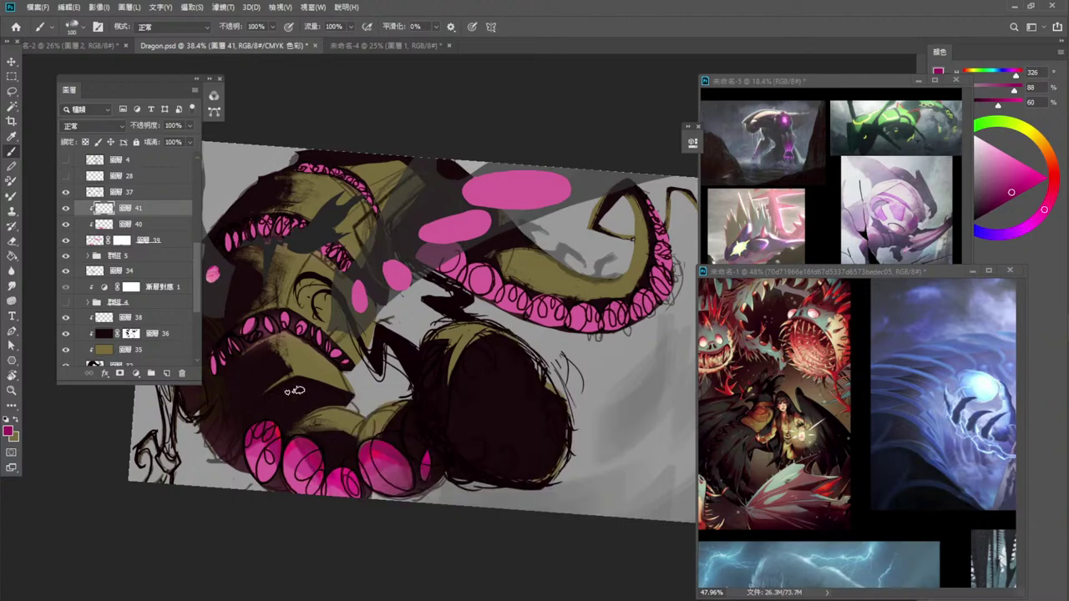
pyautogui.moveTo(294, 430)
pyautogui.mouseDown()
pyautogui.moveTo(331, 491)
pyautogui.moveTo(296, 440)
pyautogui.moveTo(325, 478)
pyautogui.mouseUp()
pyautogui.moveTo(288, 432); pyautogui.dragTo(318, 474)
pyautogui.hotkey('ctrl', 'z')
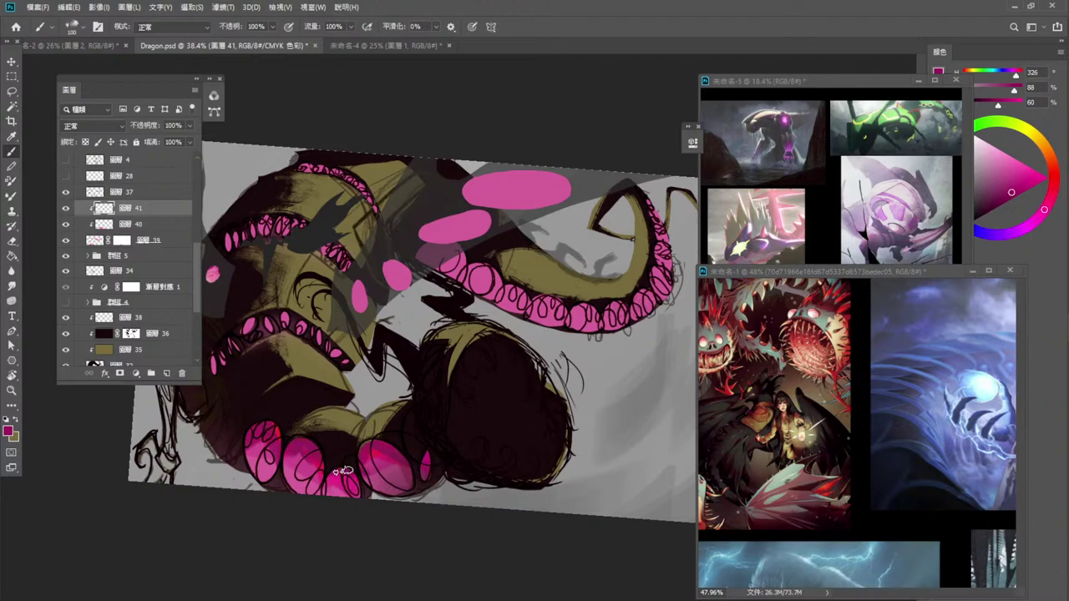
pyautogui.moveTo(344, 472); pyautogui.dragTo(354, 492)
# Switch to the 600 px brush from the color dynamics group.
pyautogui.rightClick(385, 410)
pyautogui.click(449, 547)
pyautogui.click(401, 351)
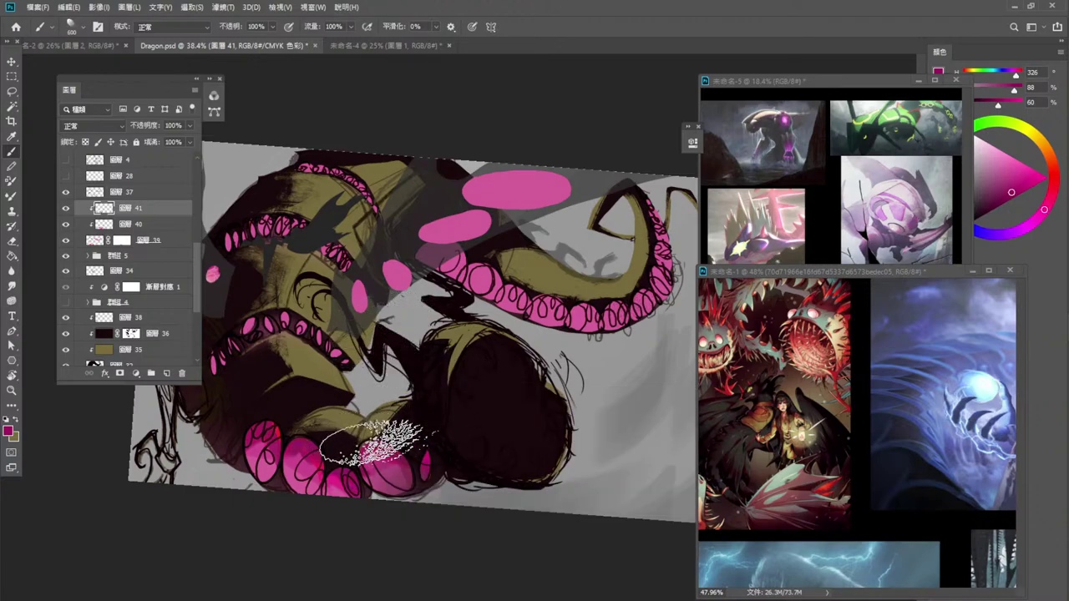
# Switch to the third brush in the color dynamics group.
pyautogui.rightClick(382, 335)
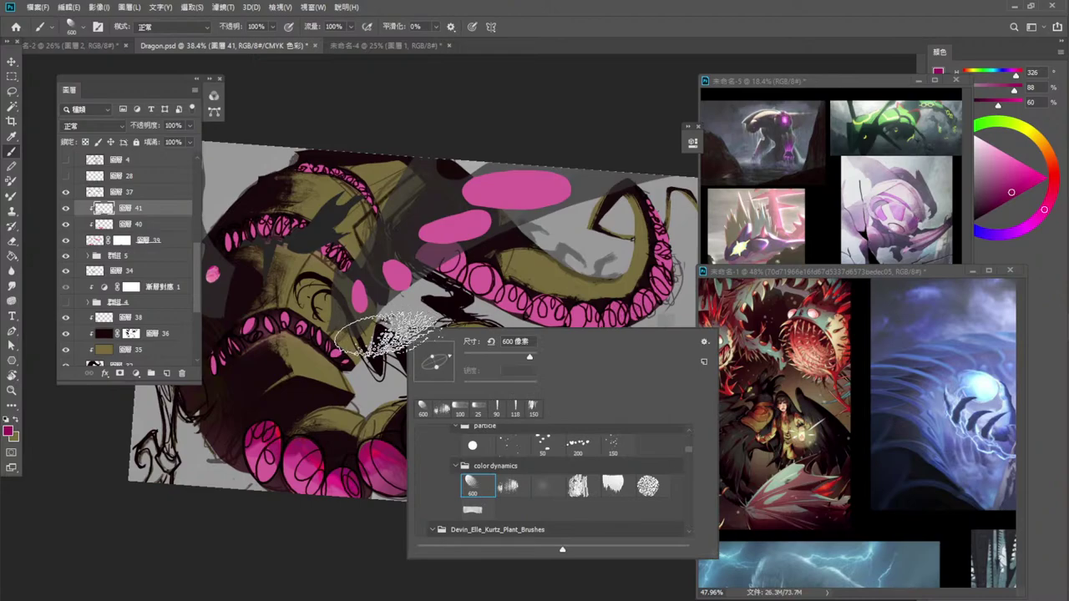
pyautogui.click(546, 486)
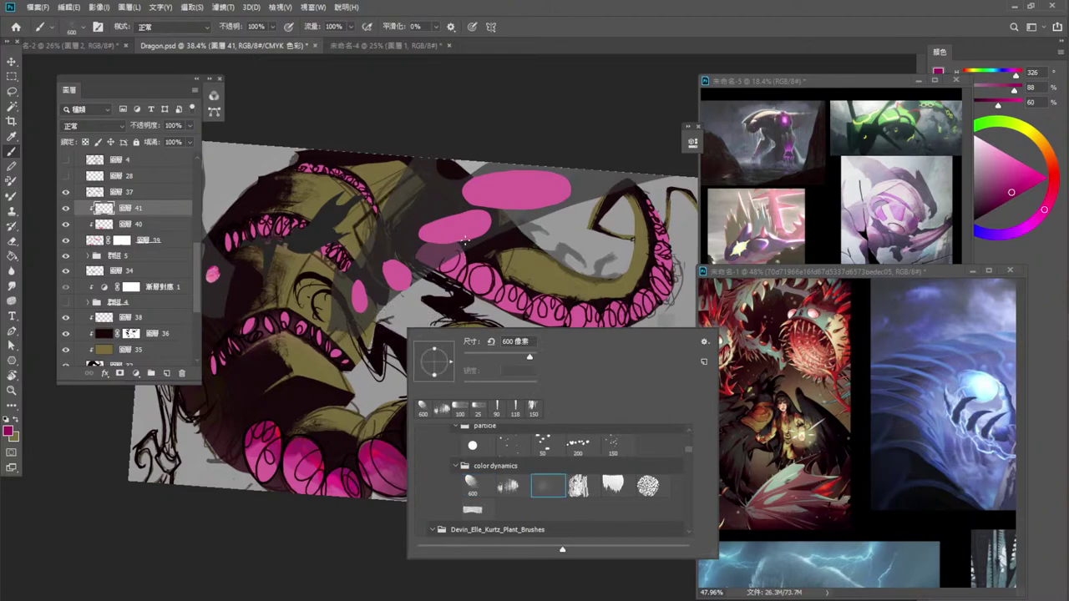
pyautogui.click(465, 240)
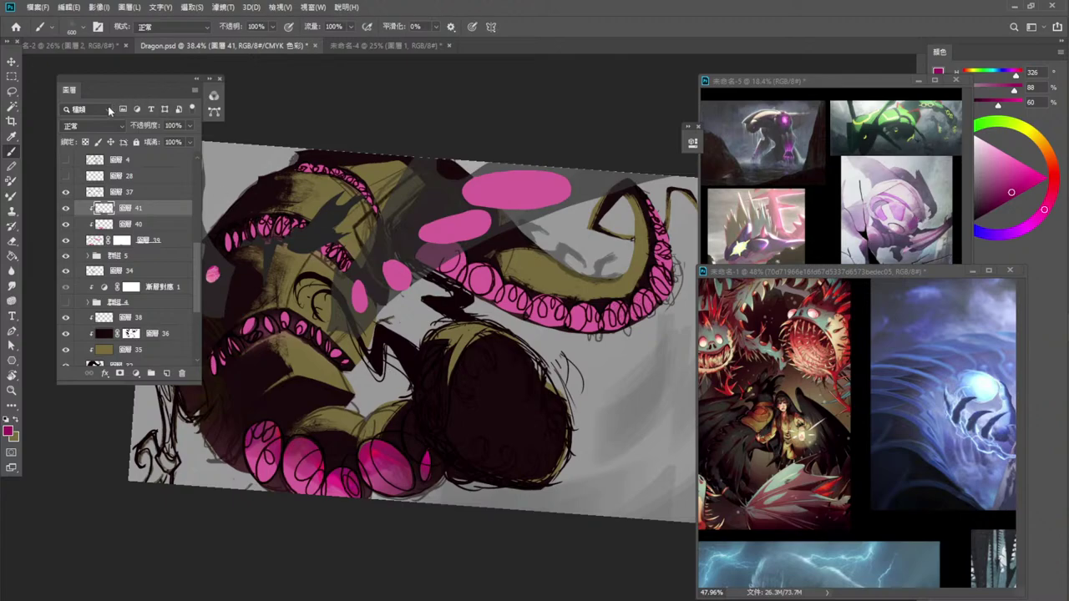
# Set layer 41's blend mode to Exclusion (排除) after trying other blend modes.
pyautogui.click(91, 125)
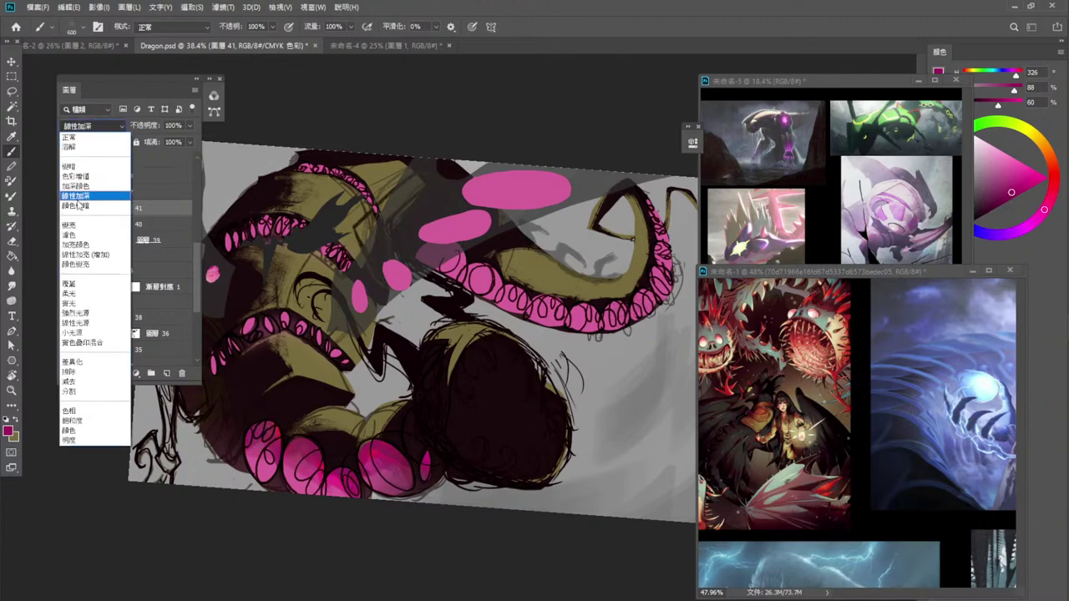
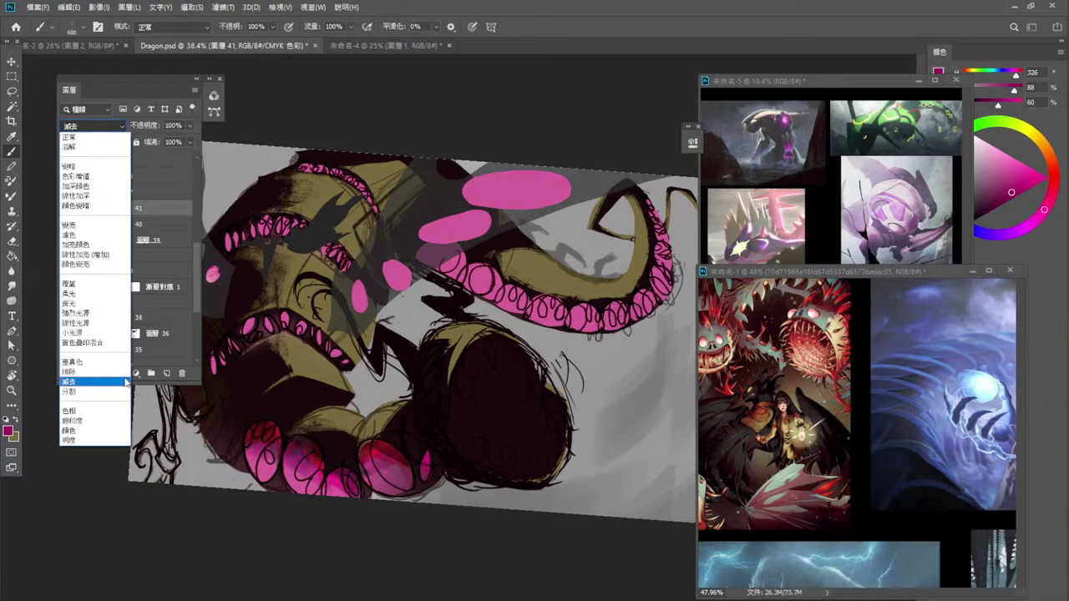
pyautogui.click(126, 372)
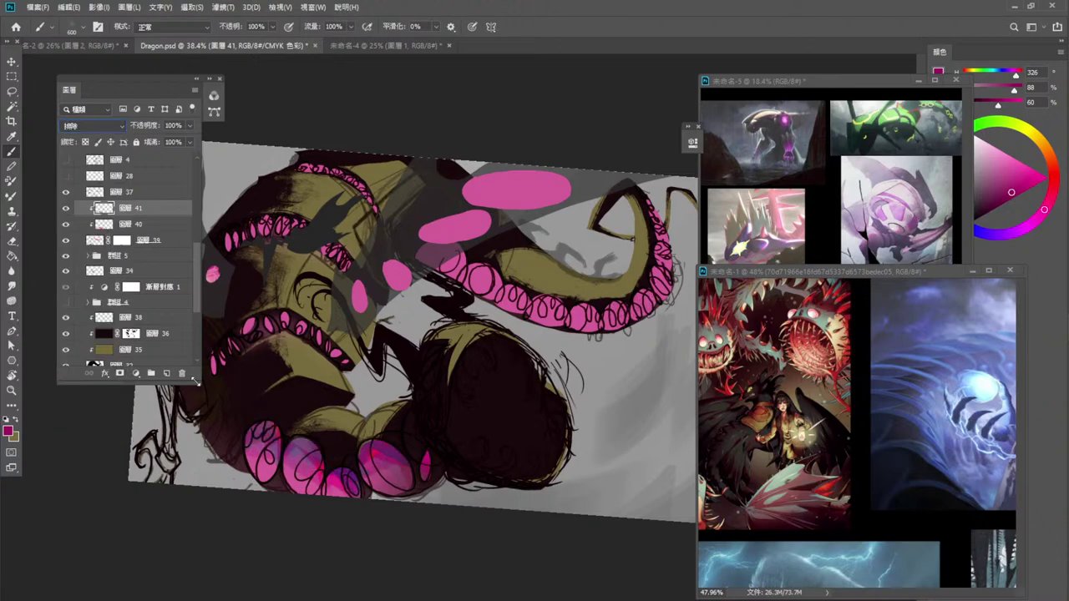
pyautogui.click(105, 125)
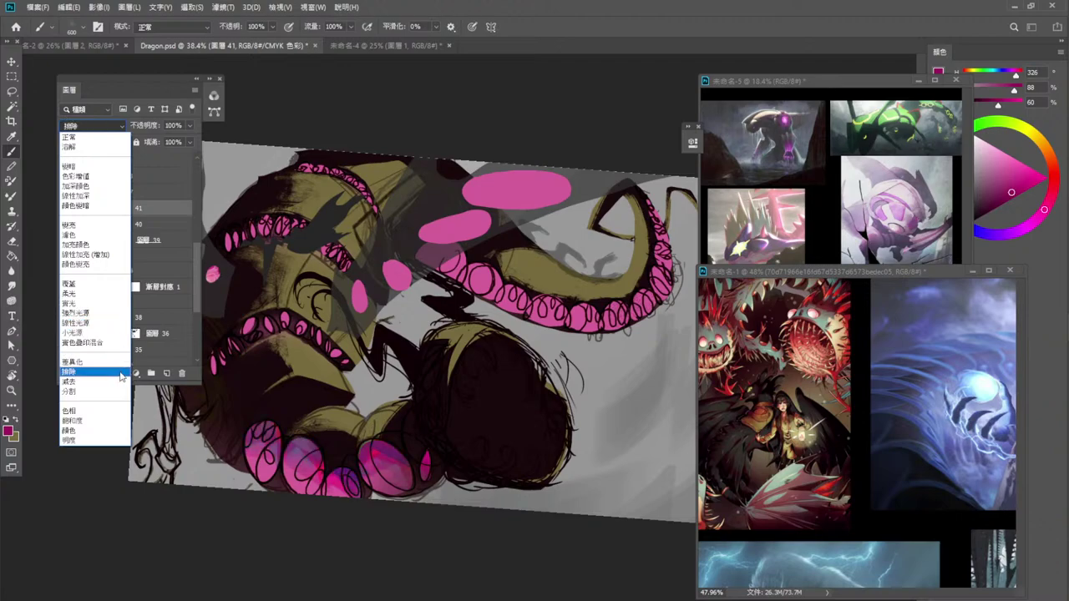
pyautogui.click(120, 380)
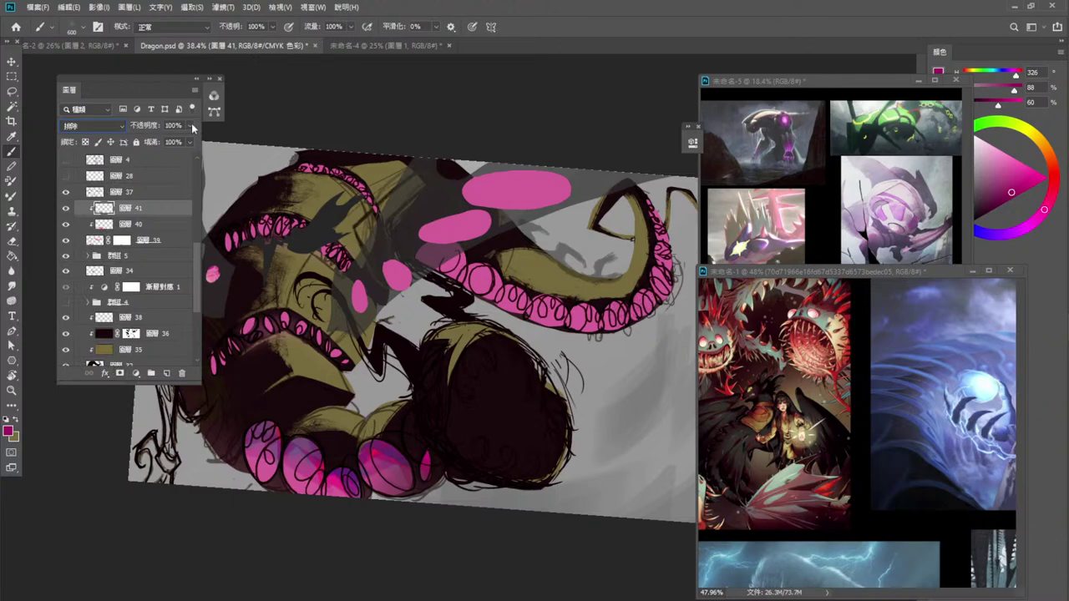
# Try layer 41 at 70% opacity and restore it to 100%.
pyautogui.moveTo(163, 137); pyautogui.dragTo(166, 138)
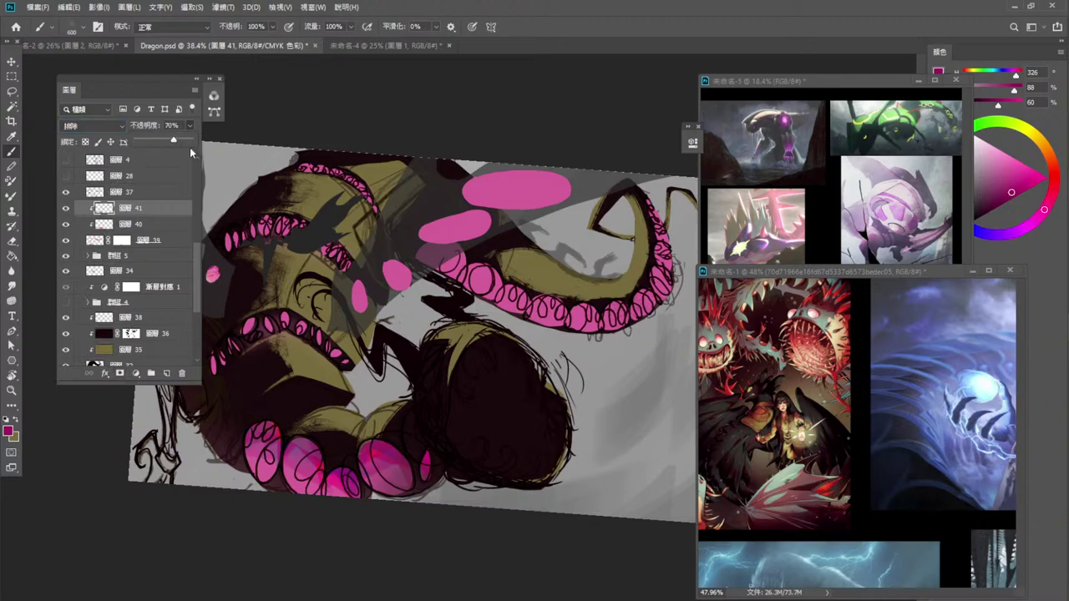
pyautogui.click(138, 222)
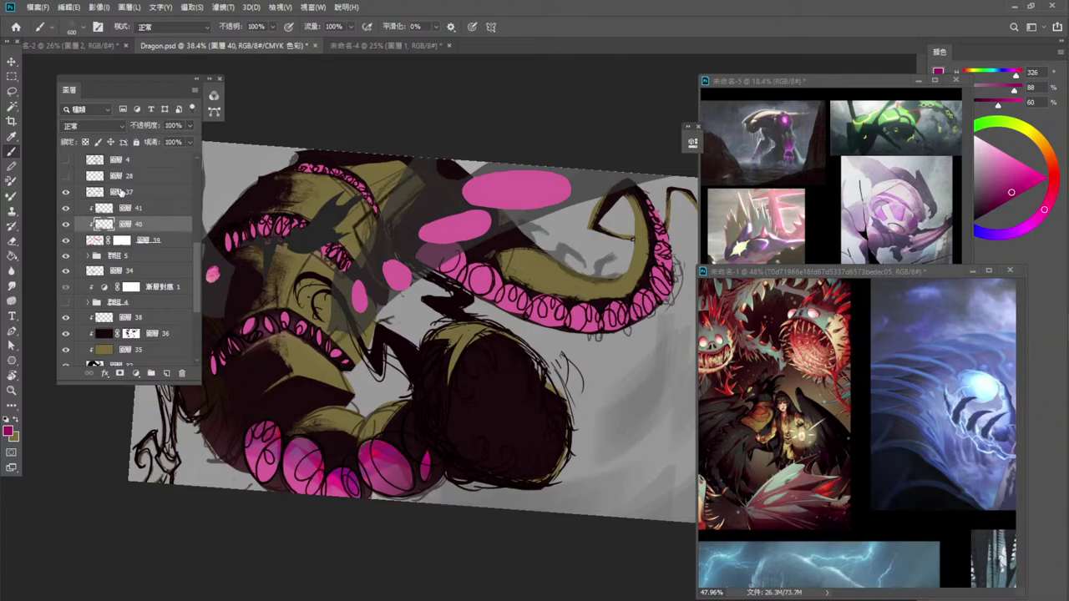
pyautogui.click(148, 209)
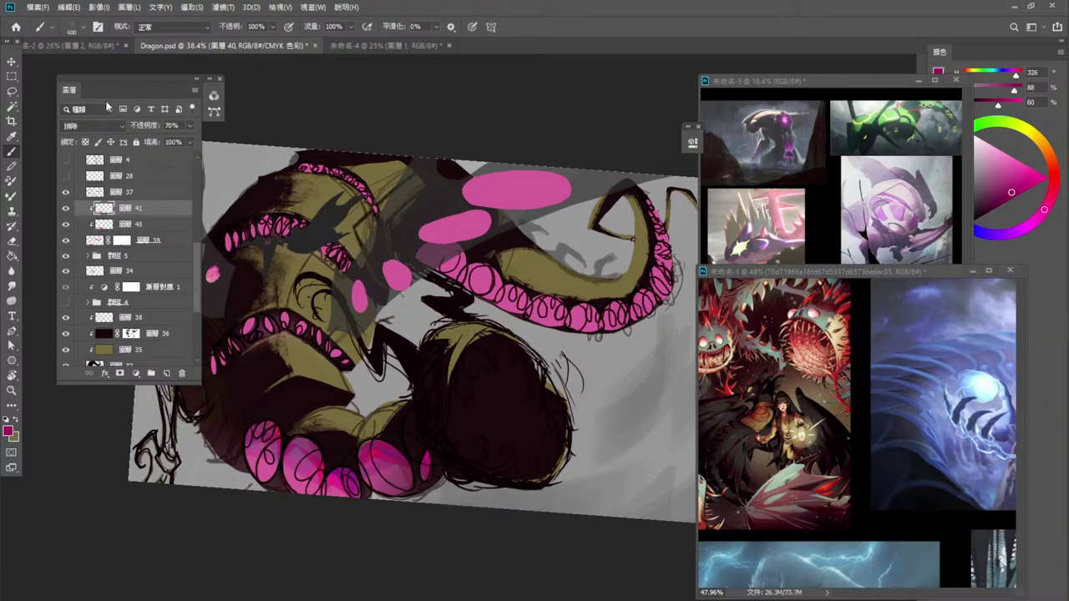
pyautogui.moveTo(190, 127); pyautogui.dragTo(211, 139)
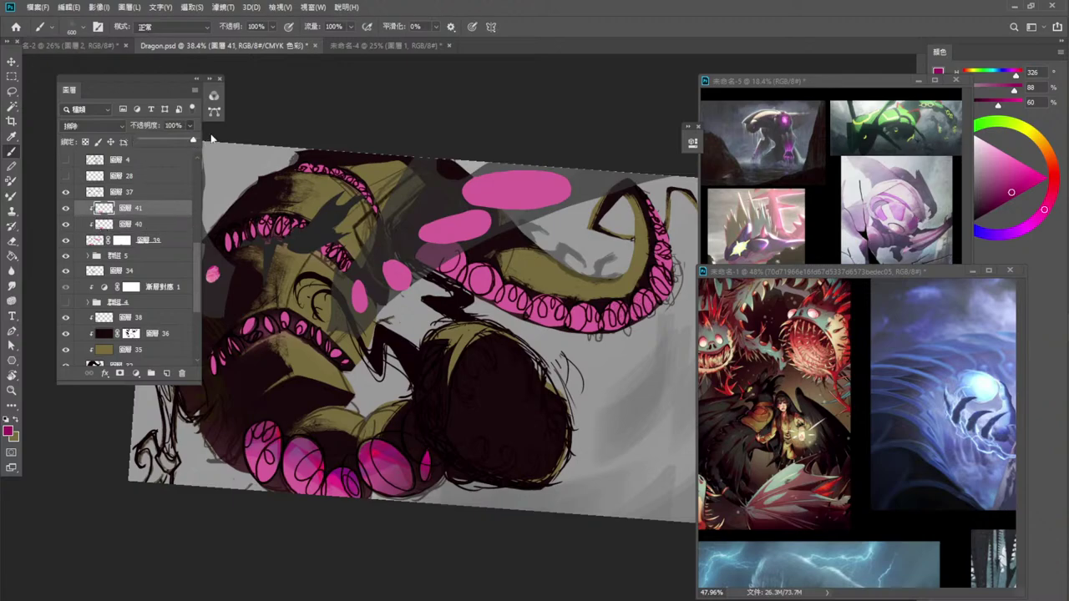
# Adjust layer 41 with Hue/Saturation, setting hue to -70, saturation to +8 and lightness to 0.
pyautogui.click(102, 8)
pyautogui.moveTo(124, 42)
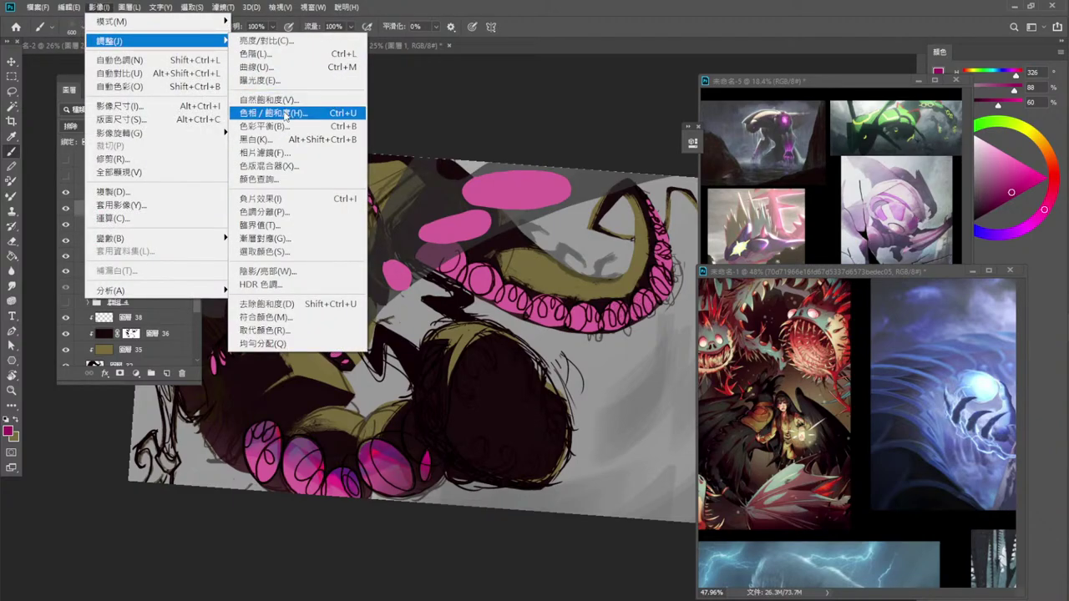
pyautogui.click(286, 115)
pyautogui.moveTo(844, 171); pyautogui.dragTo(884, 171)
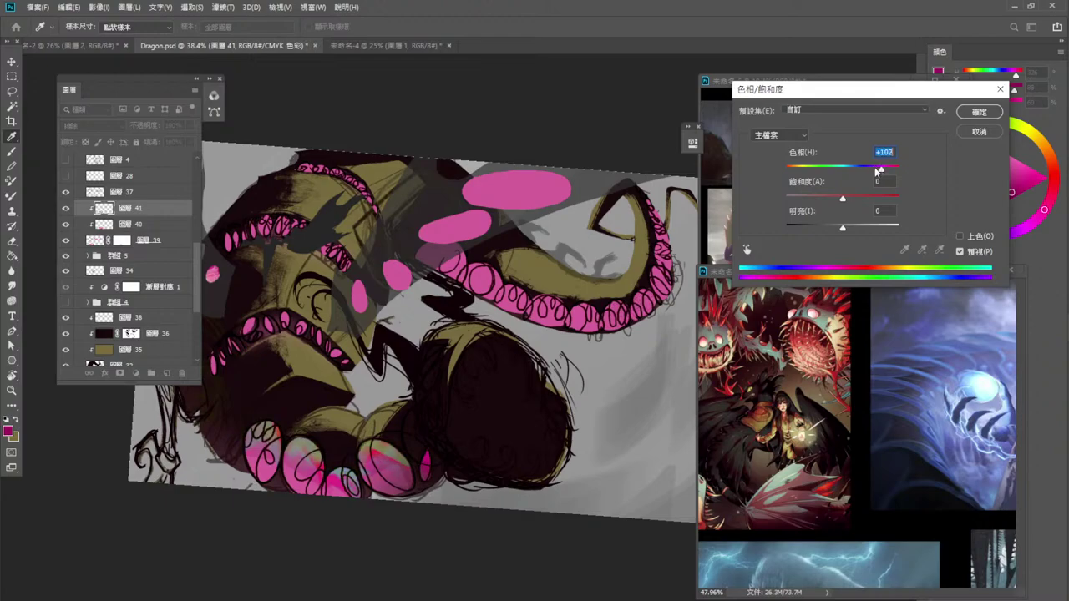
pyautogui.moveTo(878, 170); pyautogui.dragTo(862, 205)
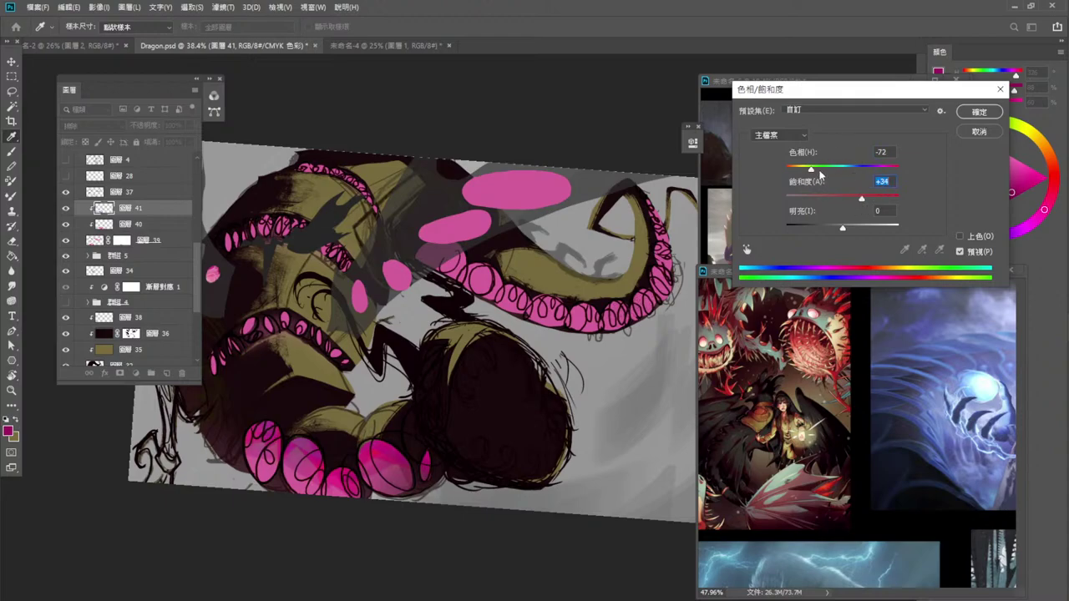
pyautogui.moveTo(811, 170); pyautogui.dragTo(820, 171)
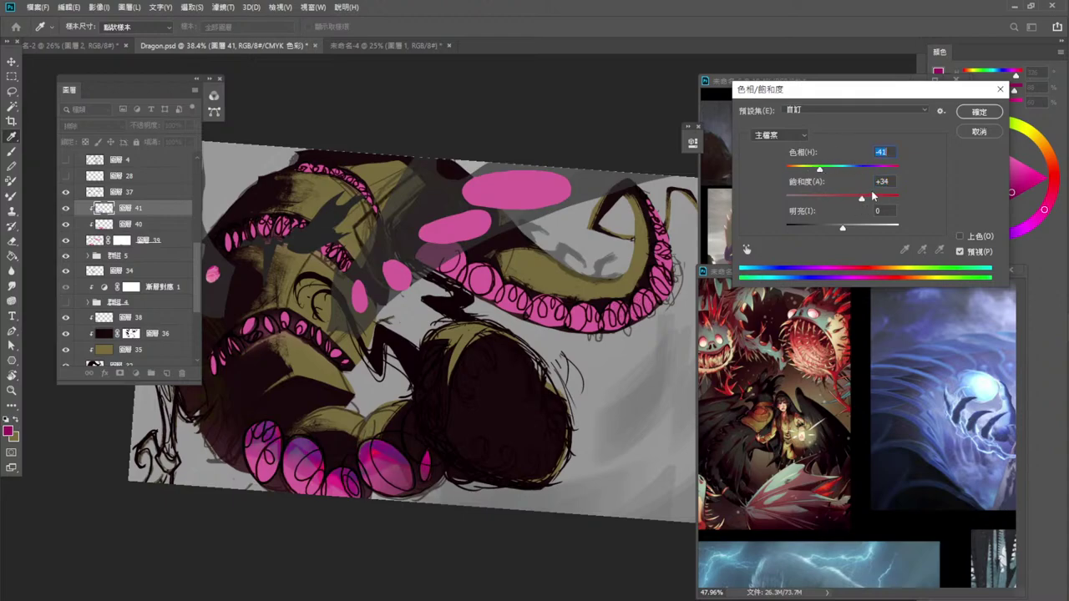
pyautogui.moveTo(863, 198)
pyautogui.mouseDown()
pyautogui.moveTo(809, 196)
pyautogui.moveTo(849, 206)
pyautogui.mouseUp()
pyautogui.moveTo(820, 170); pyautogui.dragTo(809, 171)
pyautogui.moveTo(833, 228)
pyautogui.mouseDown()
pyautogui.moveTo(790, 237)
pyautogui.moveTo(845, 228)
pyautogui.mouseUp()
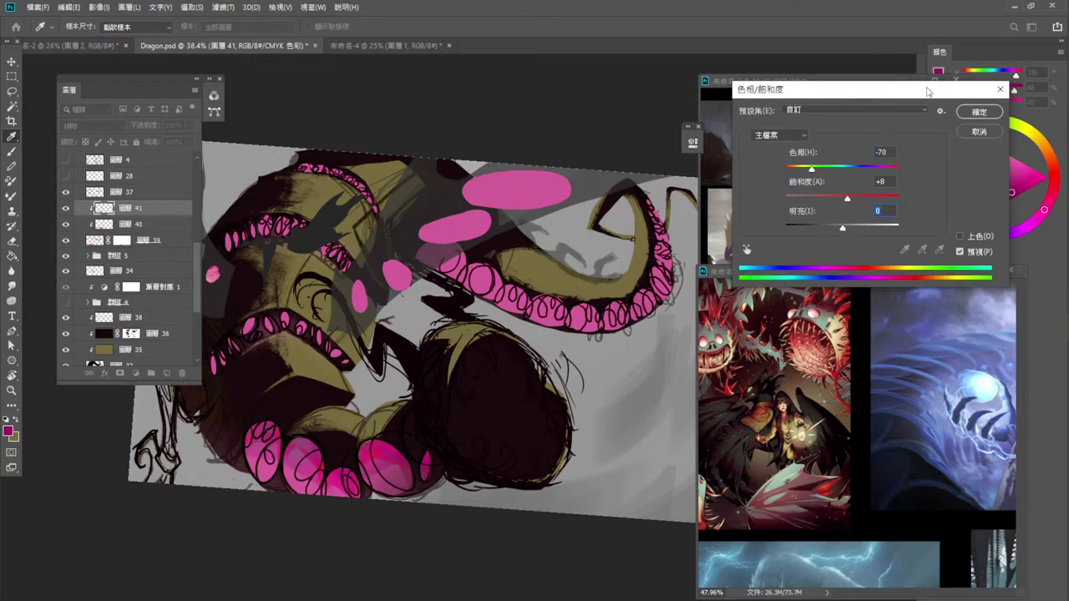
pyautogui.click(981, 112)
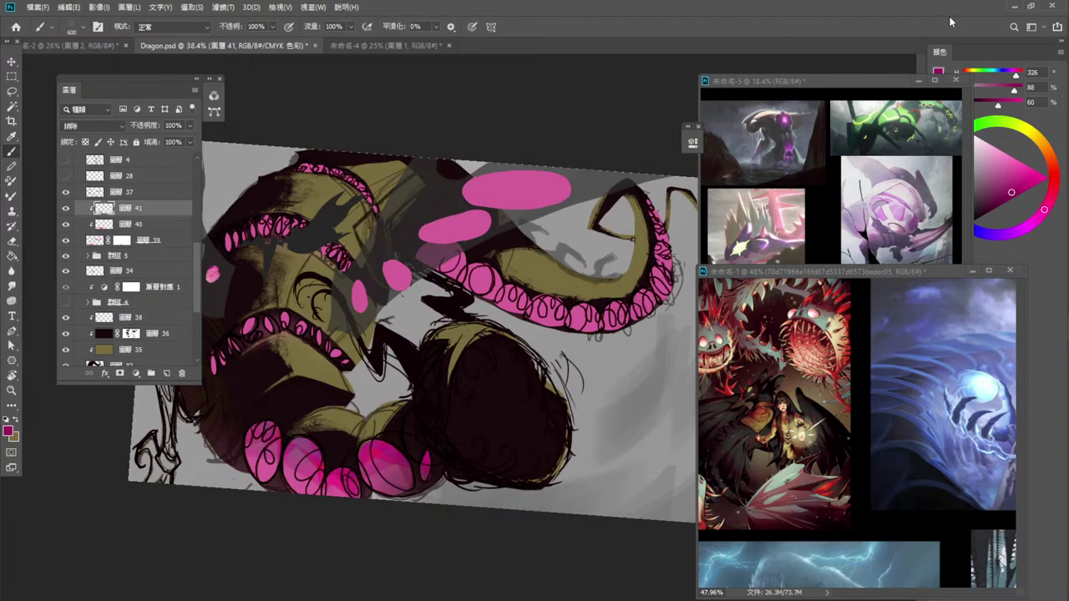
# Set the foreground colour to a dark magenta with hue 326, saturation 100 and brightness 56.
pyautogui.click(11, 436)
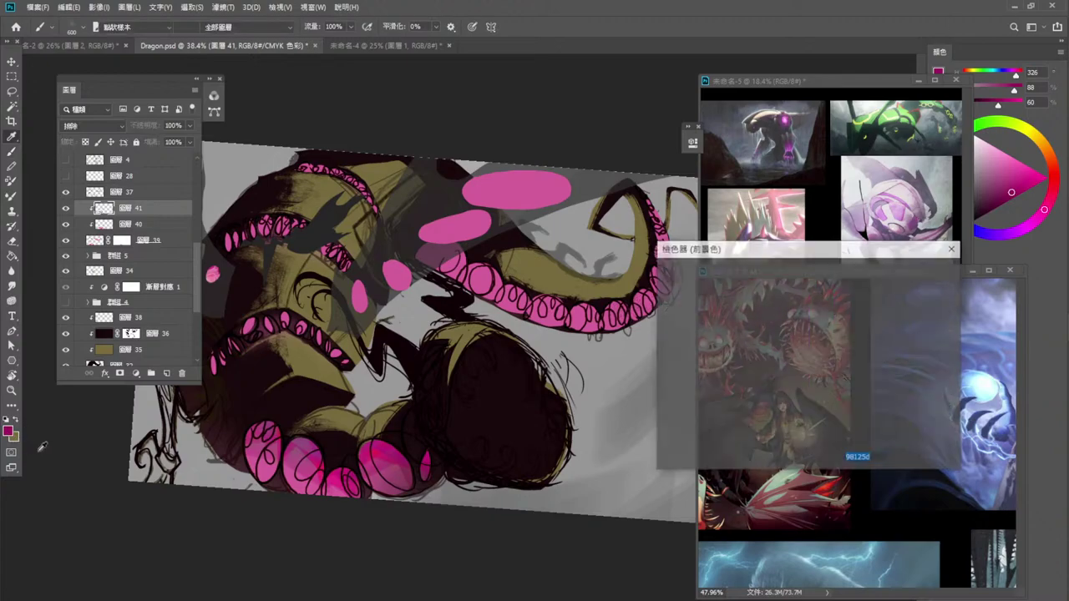
pyautogui.moveTo(804, 331); pyautogui.dragTo(809, 341)
pyautogui.click(926, 270)
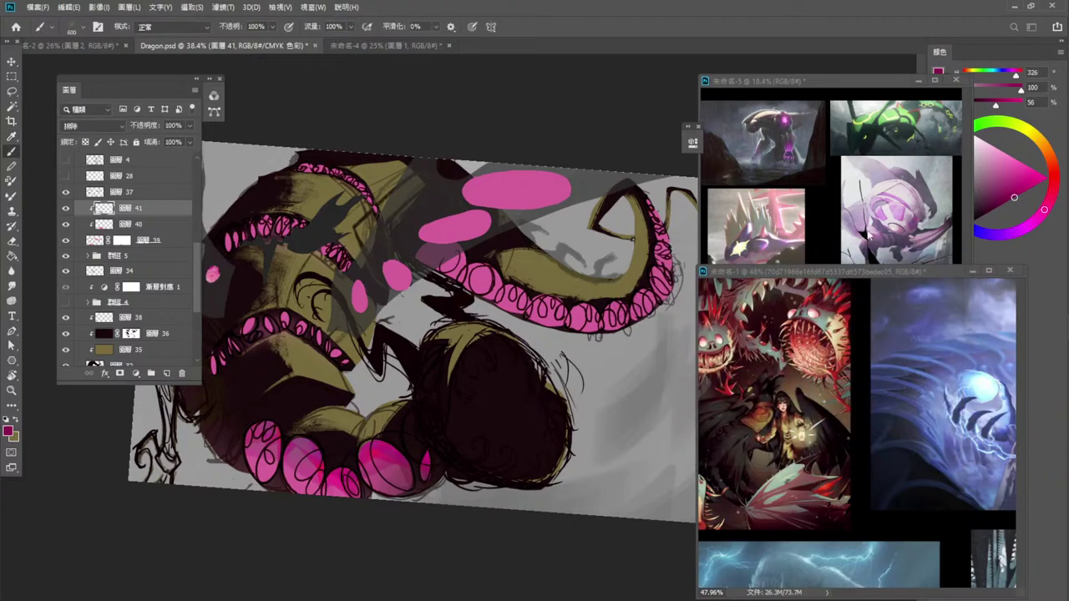
# Choose the 118 px brush from the useful group.
pyautogui.rightClick(650, 373)
pyautogui.click(604, 472)
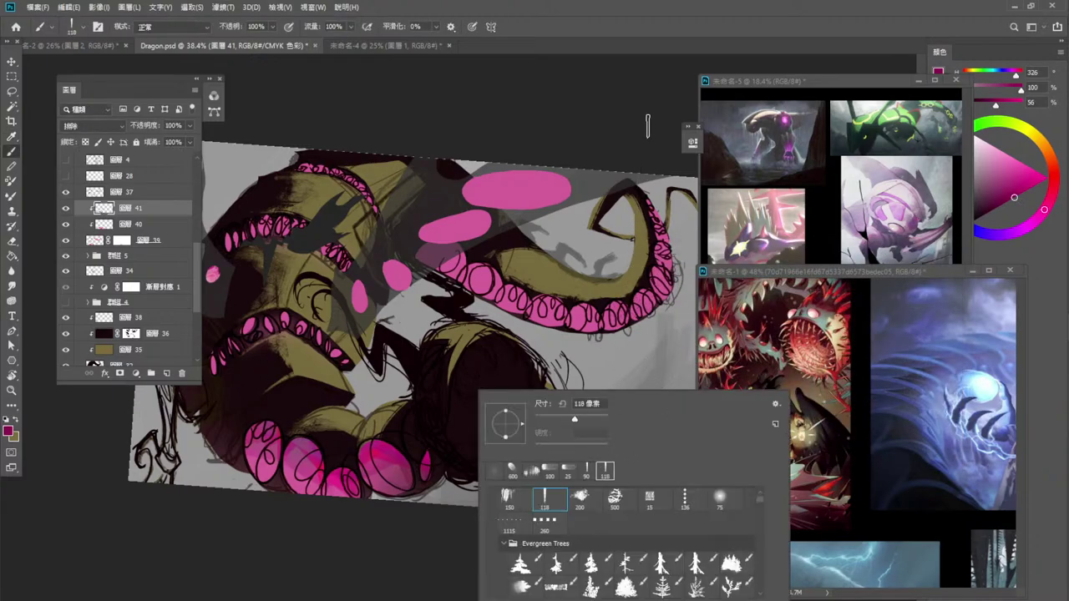
pyautogui.click(647, 117)
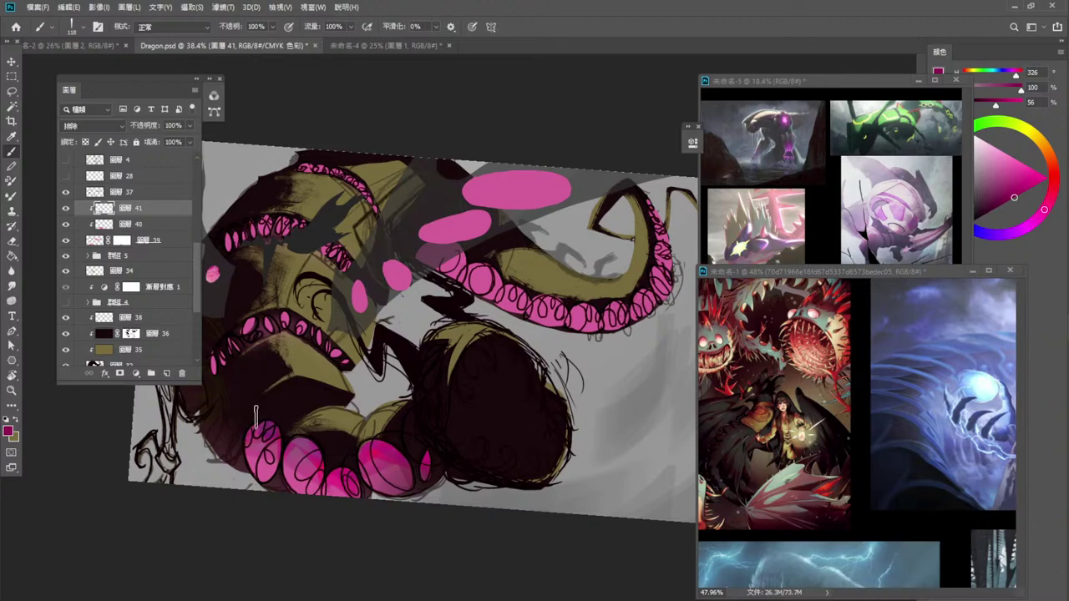
# Add a new clipped layer directly above layer 41.
pyautogui.press('ctrl')
pyautogui.click(157, 224)
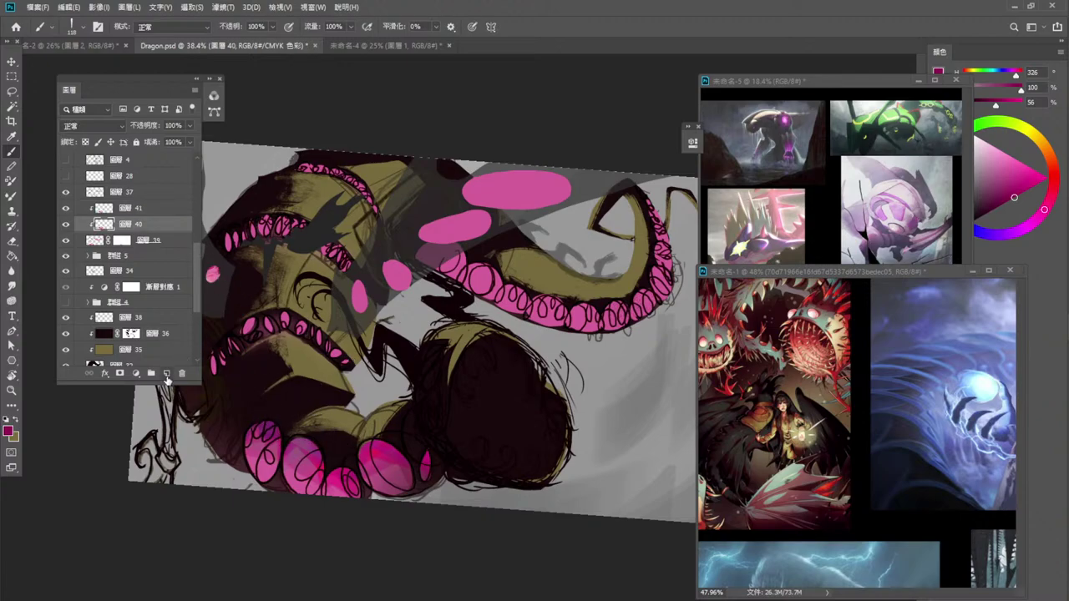
pyautogui.click(158, 210)
pyautogui.click(167, 374)
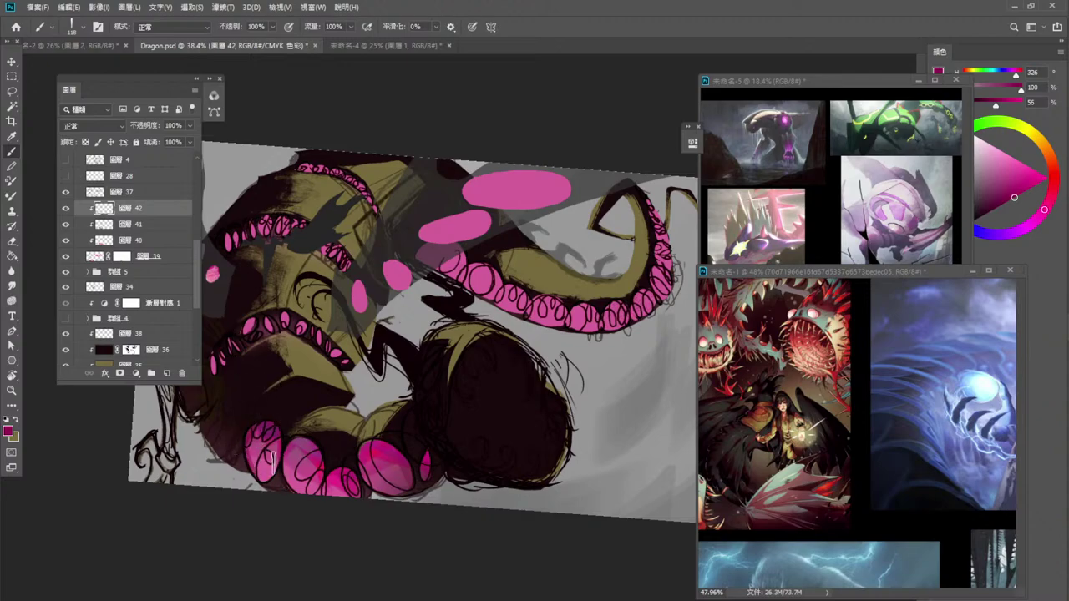
# Reduce the brush to 100 px and paint dark magenta shading on the second lower body oval on layer 42.
pyautogui.press('ctrl')
pyautogui.press('[')
pyautogui.press('[')
pyautogui.moveTo(303, 444); pyautogui.dragTo(289, 472)
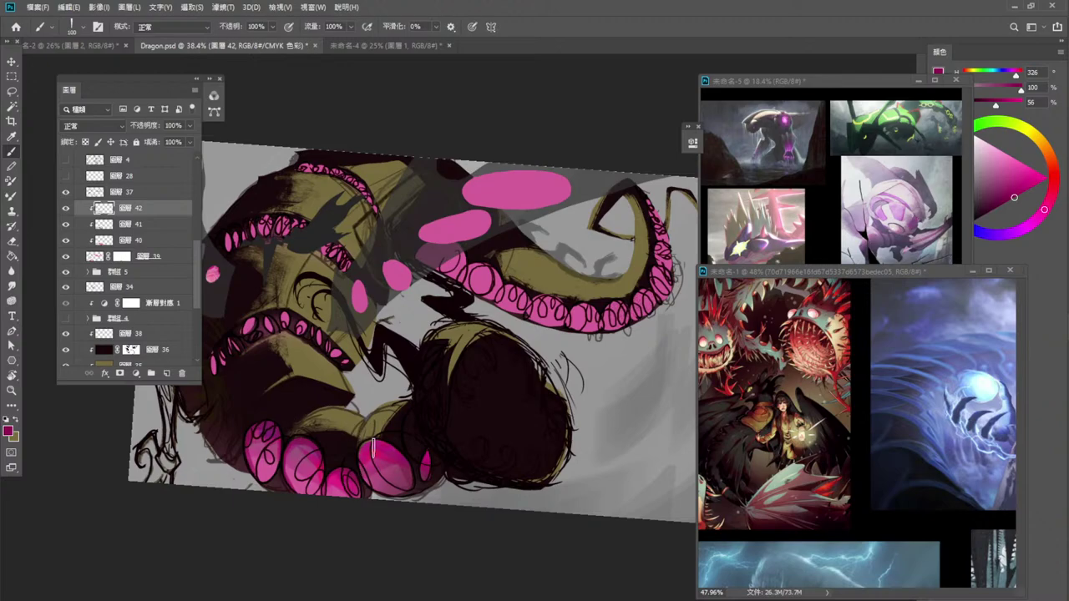
pyautogui.press(']')
pyautogui.press(']')
pyautogui.press(']')
# Try the brush in Multiply and Vivid Light modes and return it to Normal.
pyautogui.click(173, 27)
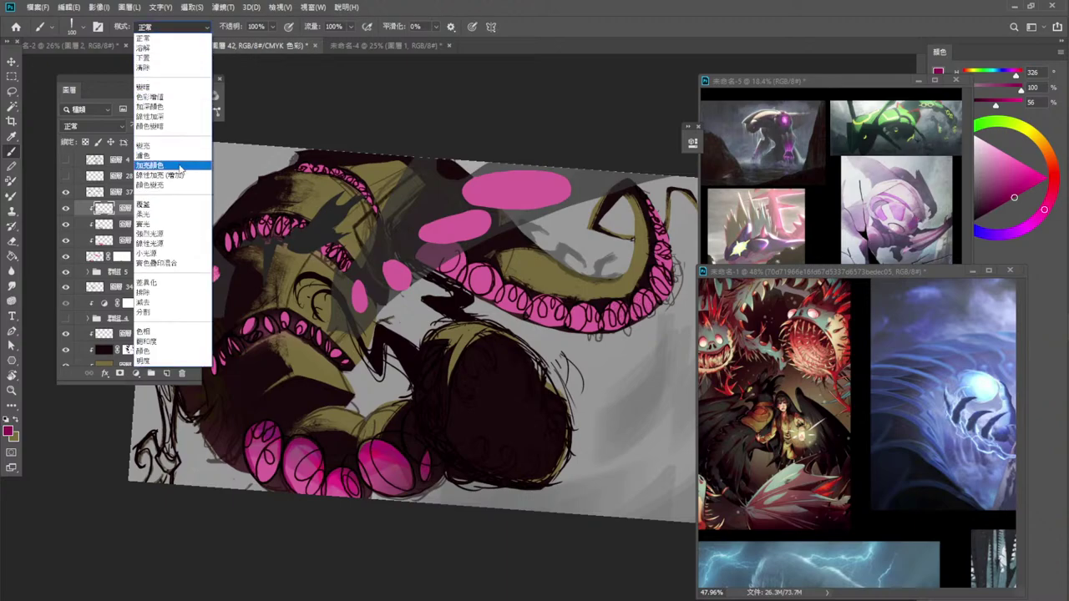
pyautogui.click(182, 97)
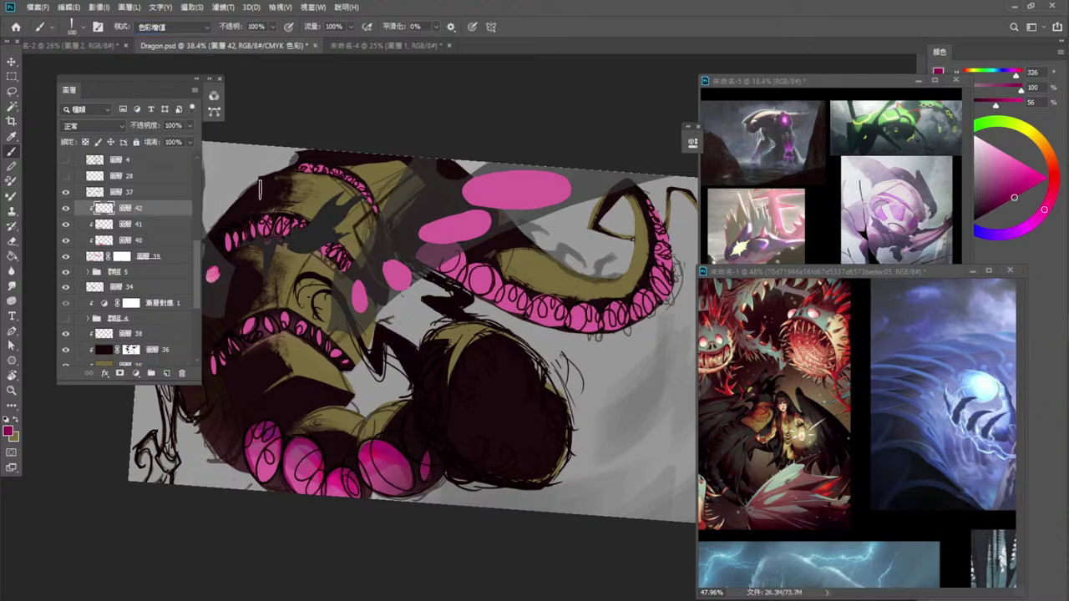
pyautogui.click(173, 26)
pyautogui.click(167, 234)
pyautogui.press('ctrl')
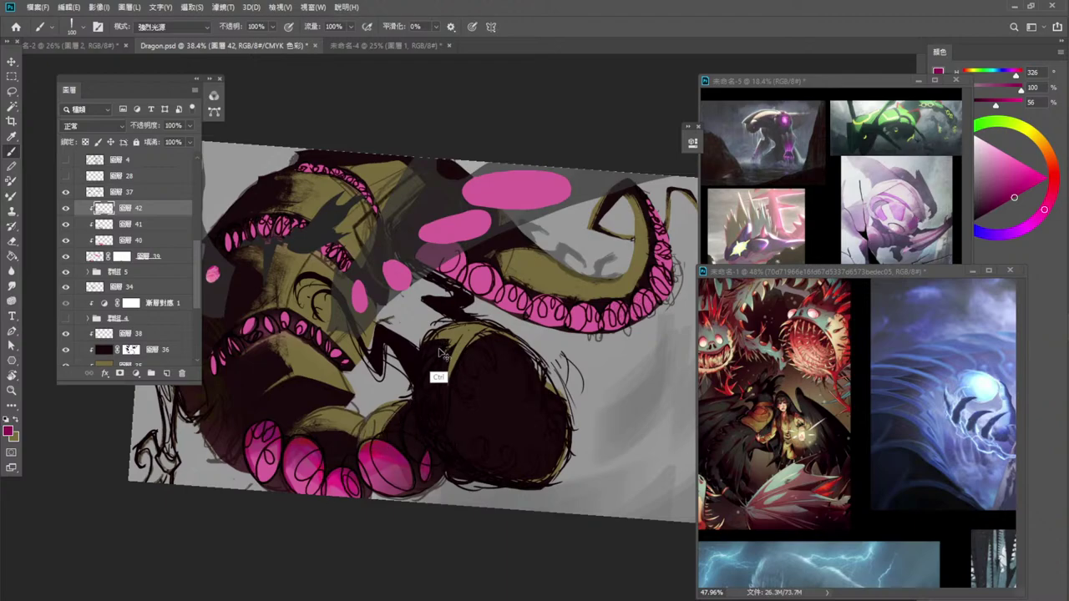
pyautogui.click(173, 27)
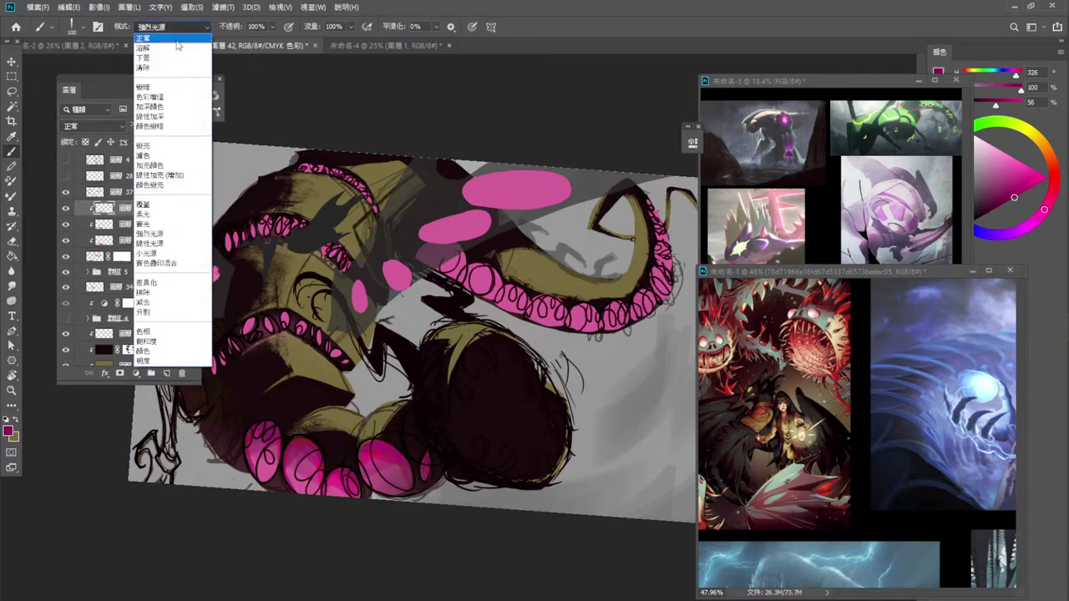
pyautogui.click(172, 38)
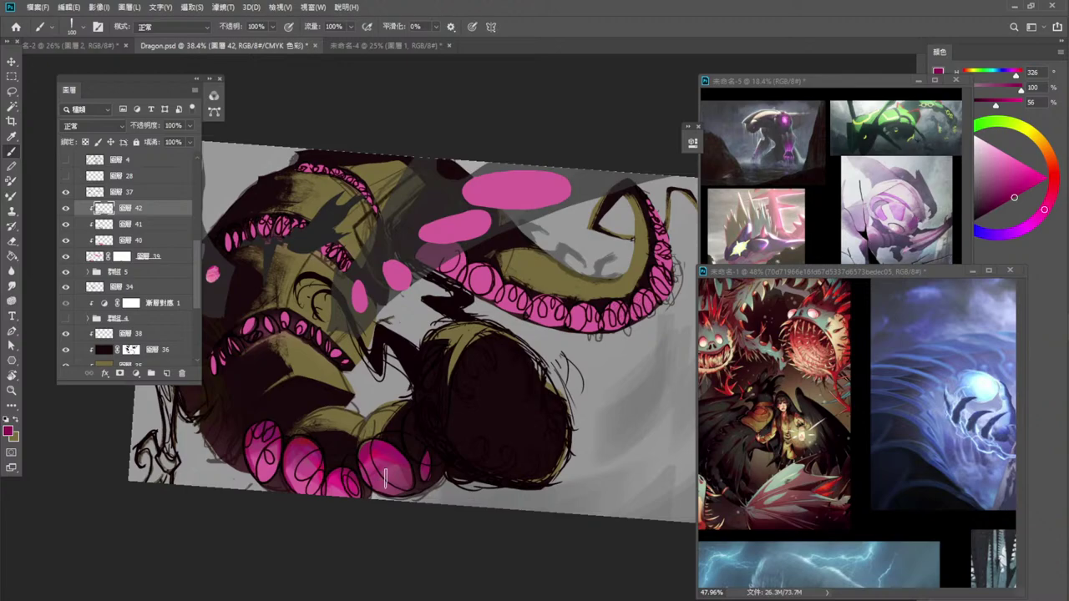
# Try the 15 px brush from the useful group.
pyautogui.rightClick(411, 368)
pyautogui.click(467, 334)
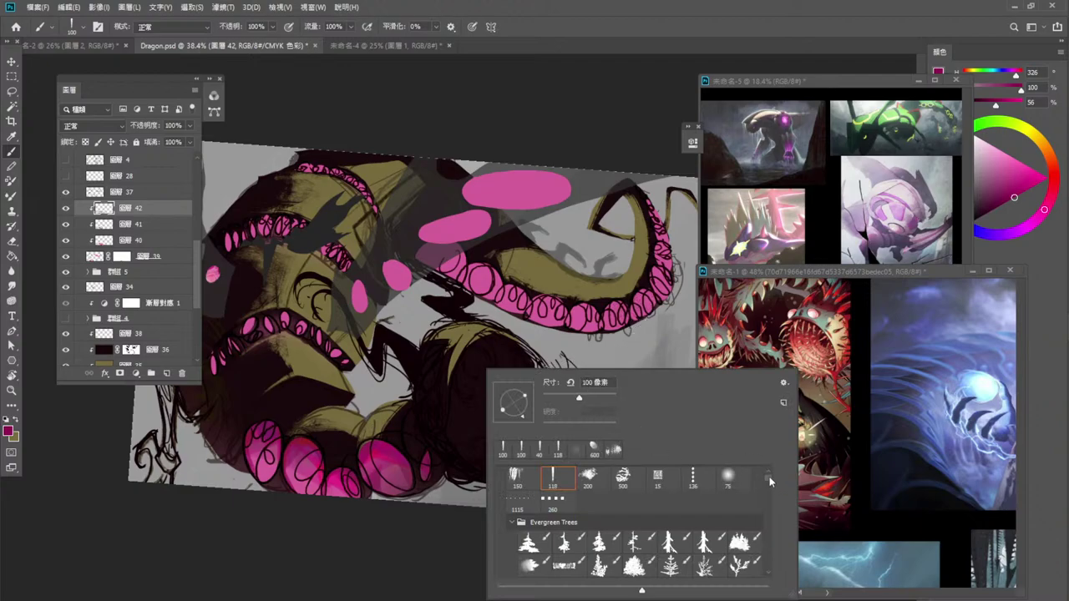
pyautogui.moveTo(770, 479); pyautogui.dragTo(771, 473)
pyautogui.click(661, 503)
pyautogui.click(654, 349)
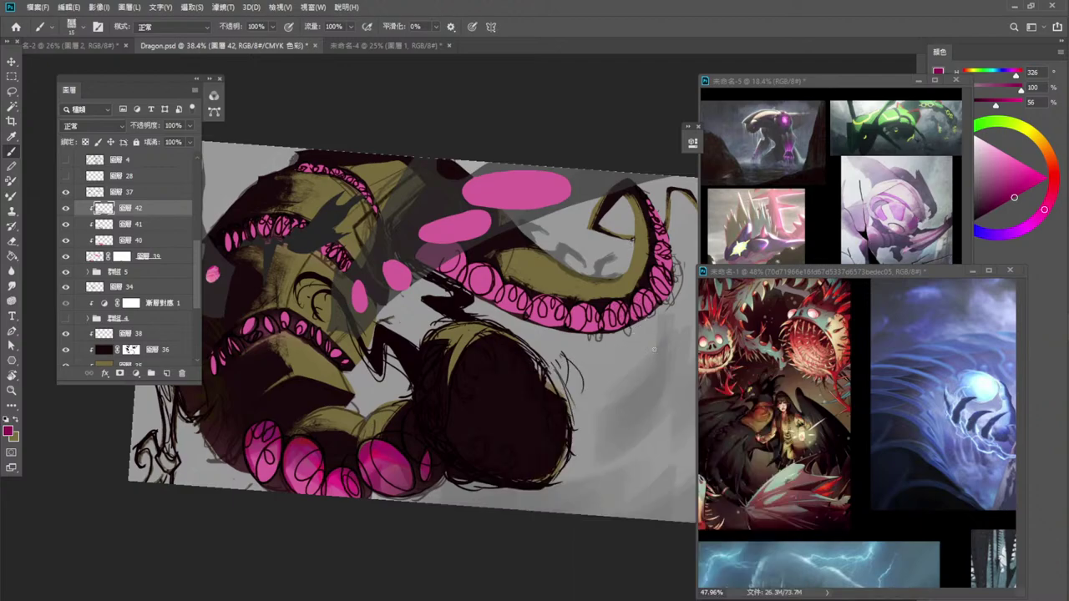
# Choose the 150 px brush from the useful group and shrink it below 90 px.
pyautogui.rightClick(448, 423)
pyautogui.click(499, 512)
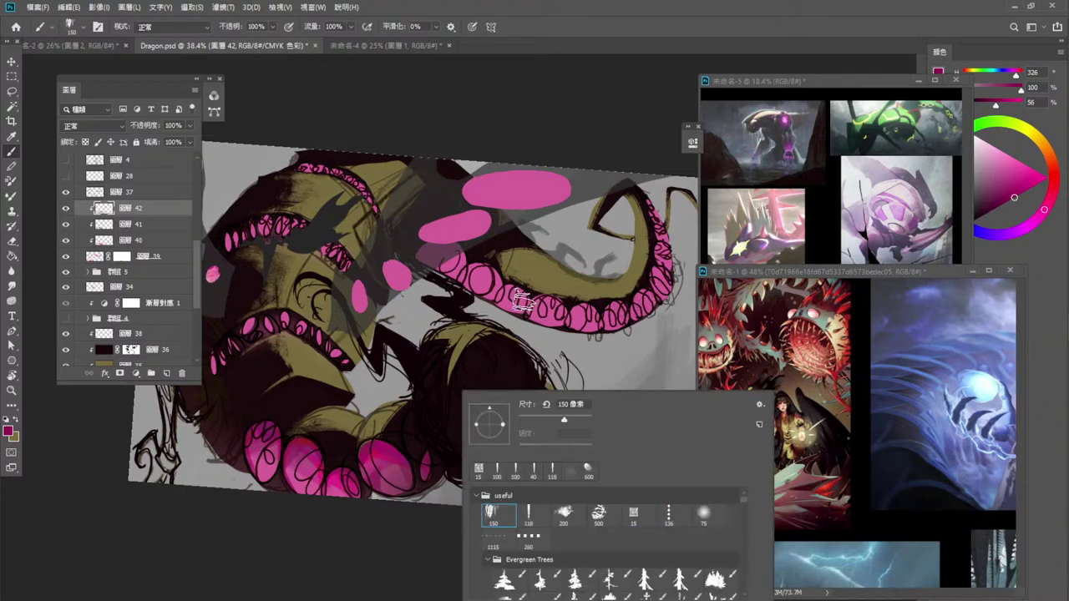
pyautogui.press('Return')
pyautogui.press('[')
pyautogui.press('[')
pyautogui.press('[')
pyautogui.press('[')
pyautogui.press('[')
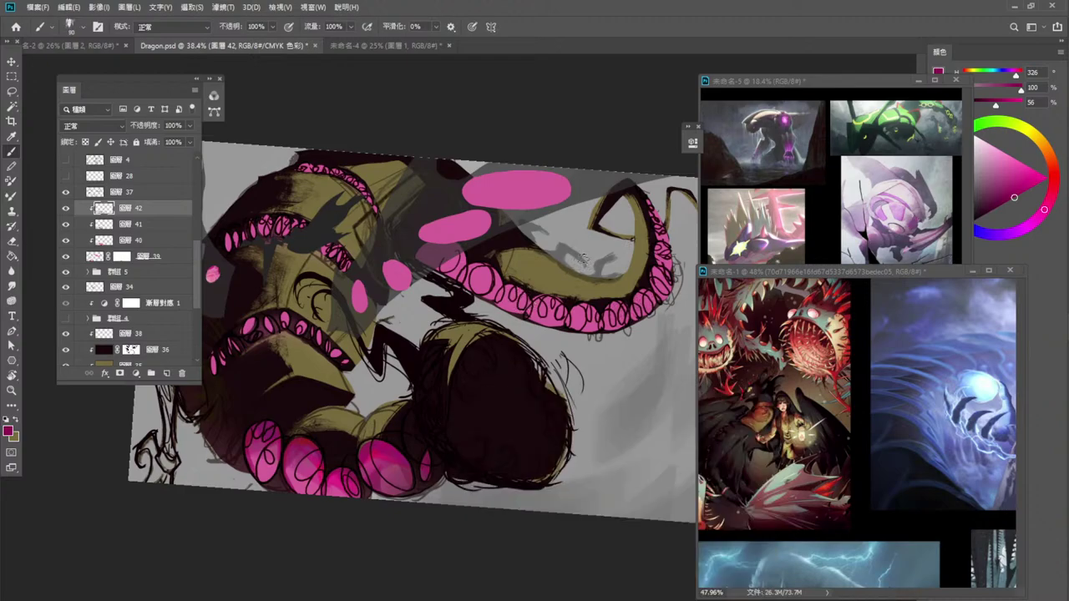
pyautogui.press('[')
pyautogui.press('[')
pyautogui.press('[')
# Set the foreground colour to very pale pink ffe3f3 and add a new clipped layer above layer 42.
pyautogui.click(10, 432)
pyautogui.click(678, 307)
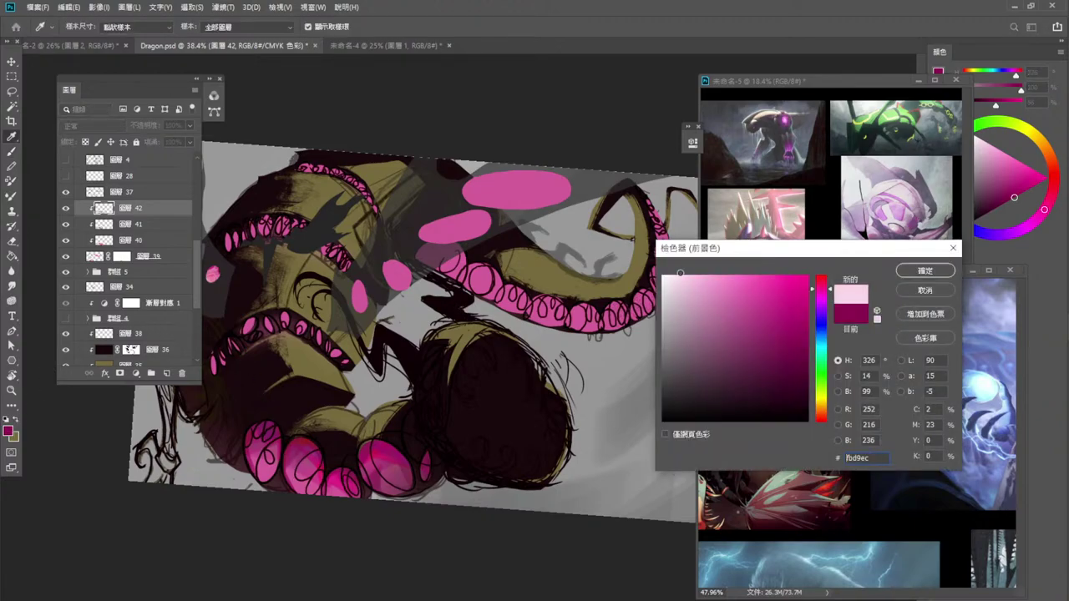
pyautogui.click(921, 277)
pyautogui.moveTo(249, 460); pyautogui.dragTo(279, 456)
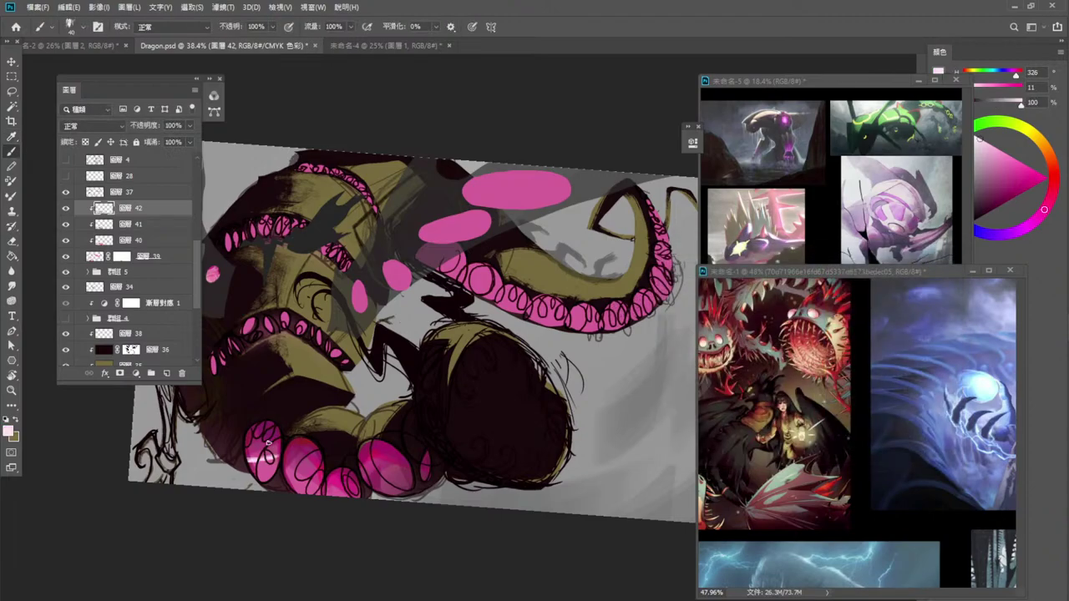
pyautogui.hotkey('ctrl', 'z')
pyautogui.click(167, 373)
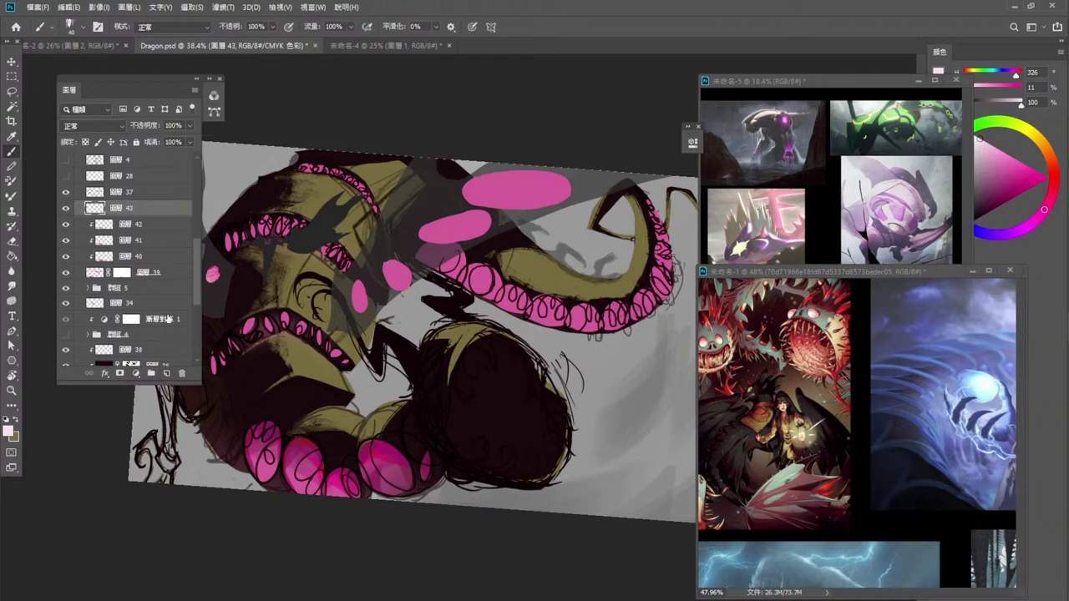
pyautogui.hotkey('ctrl', 'alt', 'g')
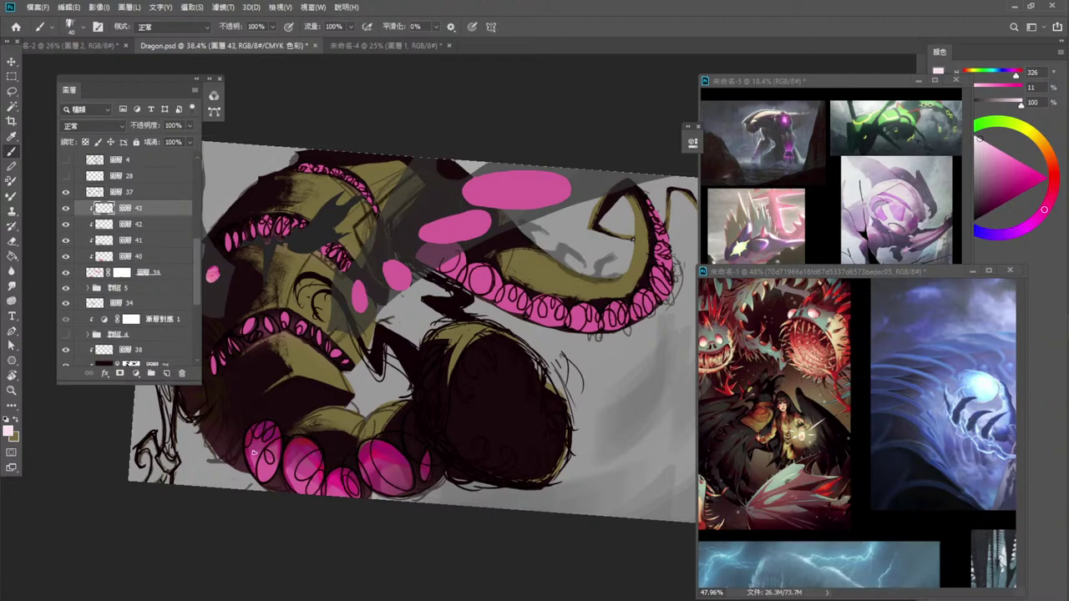
# Paint very pale pink highlights on the first lower body oval on layer 43, reducing the brush to 20 px for finer lines.
pyautogui.moveTo(252, 464); pyautogui.dragTo(259, 440)
pyautogui.moveTo(258, 458); pyautogui.dragTo(274, 434)
pyautogui.press('[')
pyautogui.press('[')
pyautogui.moveTo(261, 455); pyautogui.dragTo(272, 480)
pyautogui.hotkey('ctrl', 'z')
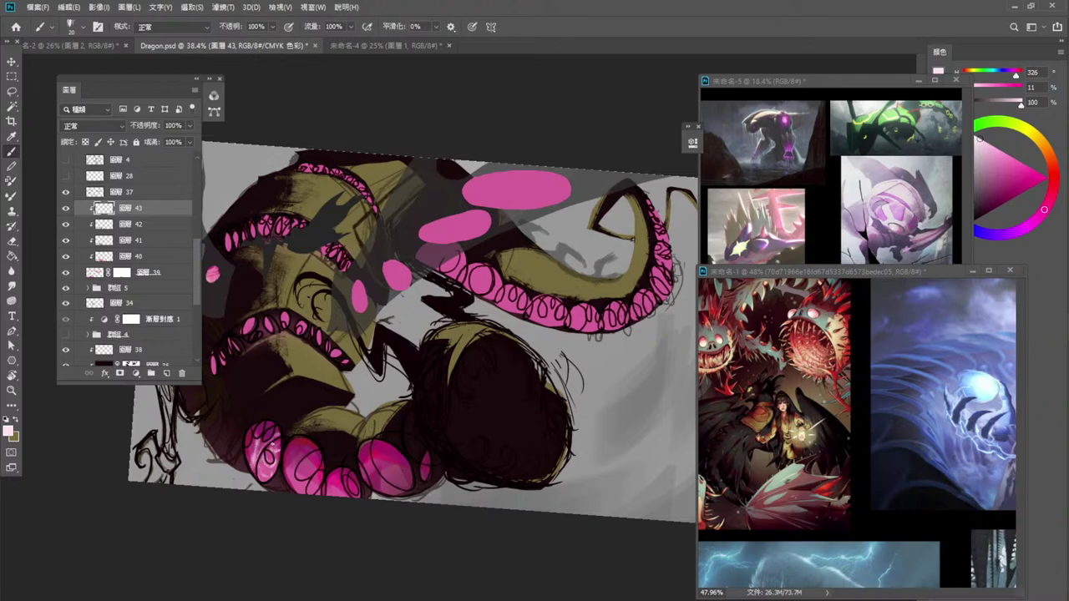
pyautogui.moveTo(249, 461); pyautogui.dragTo(253, 441)
# Paint thin pale pink highlight lines on the second and third lower body ovals, undoing unwanted strokes.
pyautogui.moveTo(298, 470)
pyautogui.mouseDown()
pyautogui.moveTo(311, 491)
pyautogui.moveTo(315, 478)
pyautogui.moveTo(300, 477)
pyautogui.mouseUp()
pyautogui.hotkey('ctrl', 'z')
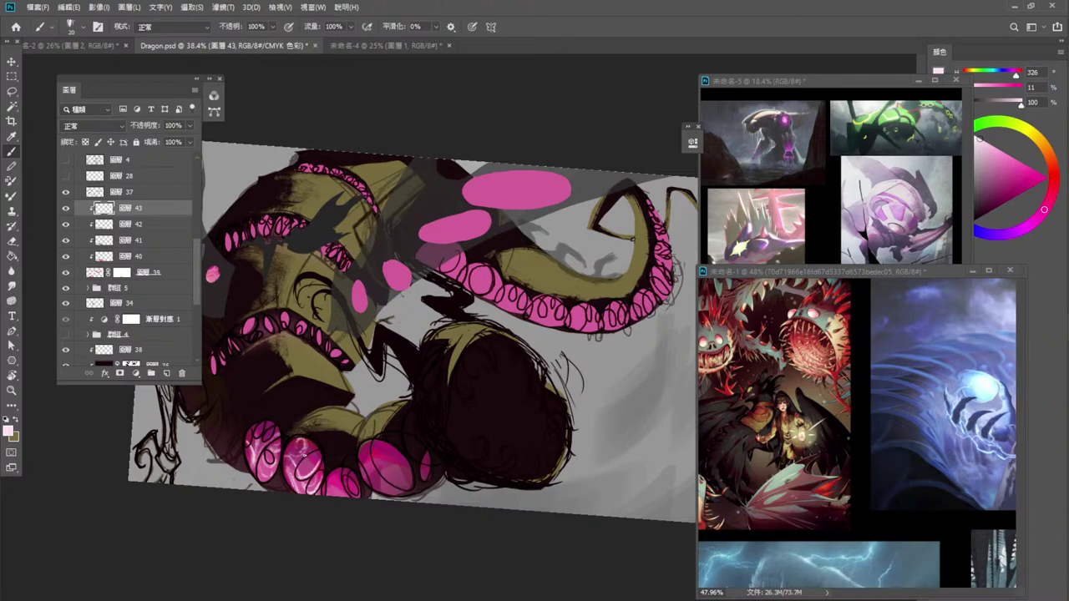
pyautogui.moveTo(289, 443); pyautogui.dragTo(292, 453)
pyautogui.moveTo(349, 479); pyautogui.dragTo(355, 489)
pyautogui.hotkey('ctrl', 'z')
pyautogui.moveTo(341, 472); pyautogui.dragTo(339, 499)
pyautogui.moveTo(300, 460); pyautogui.dragTo(314, 451)
pyautogui.hotkey('ctrl', 'z')
pyautogui.hotkey('ctrl', 'z')
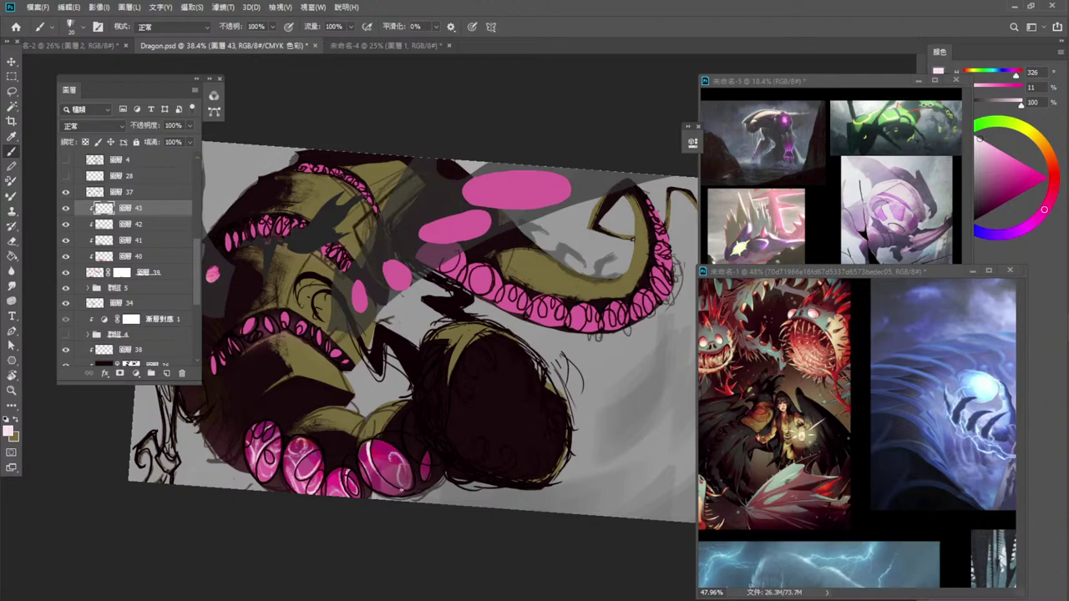
# Add pale swirling highlights to the large fourth body oval and set layer 43's blend mode to Hard Light.
pyautogui.moveTo(380, 451)
pyautogui.mouseDown()
pyautogui.moveTo(384, 473)
pyautogui.moveTo(399, 456)
pyautogui.mouseUp()
pyautogui.click(93, 125)
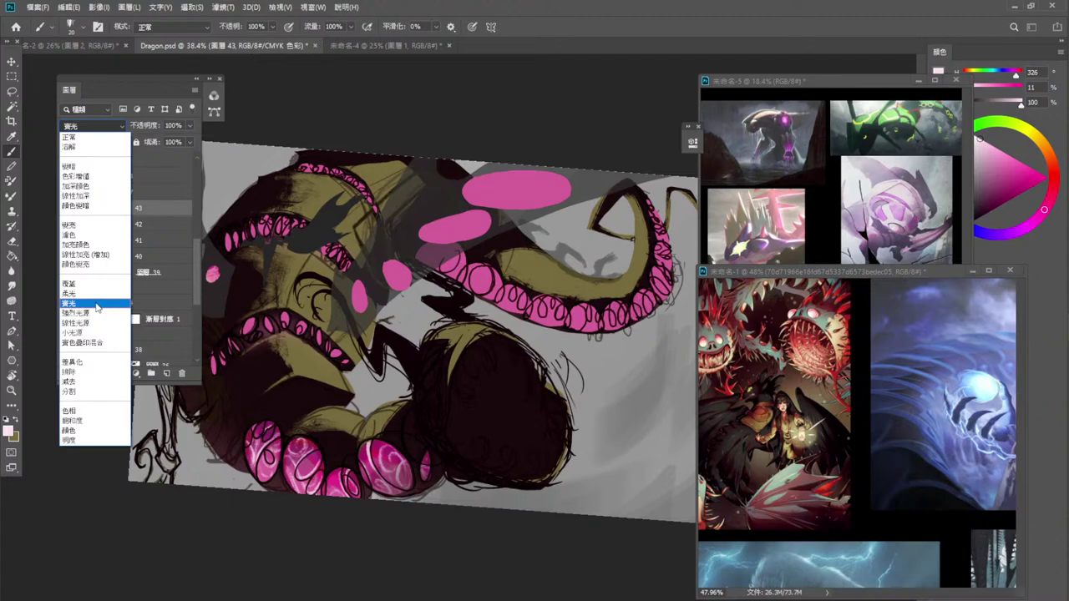
pyautogui.click(95, 306)
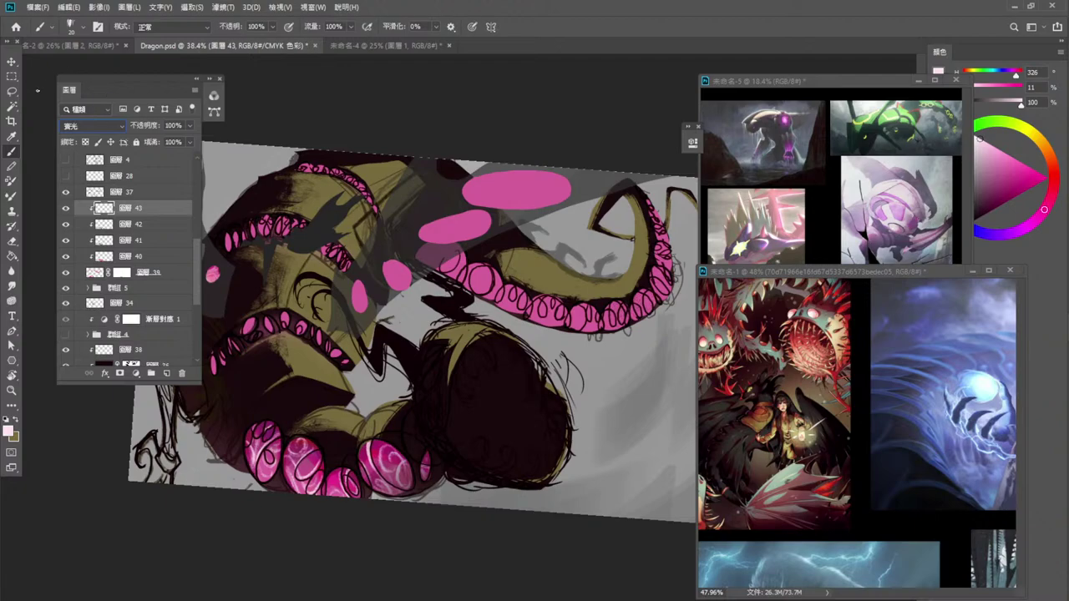
pyautogui.press('l')
pyautogui.moveTo(372, 439)
pyautogui.mouseDown()
pyautogui.moveTo(372, 469)
pyautogui.moveTo(370, 421)
pyautogui.mouseUp()
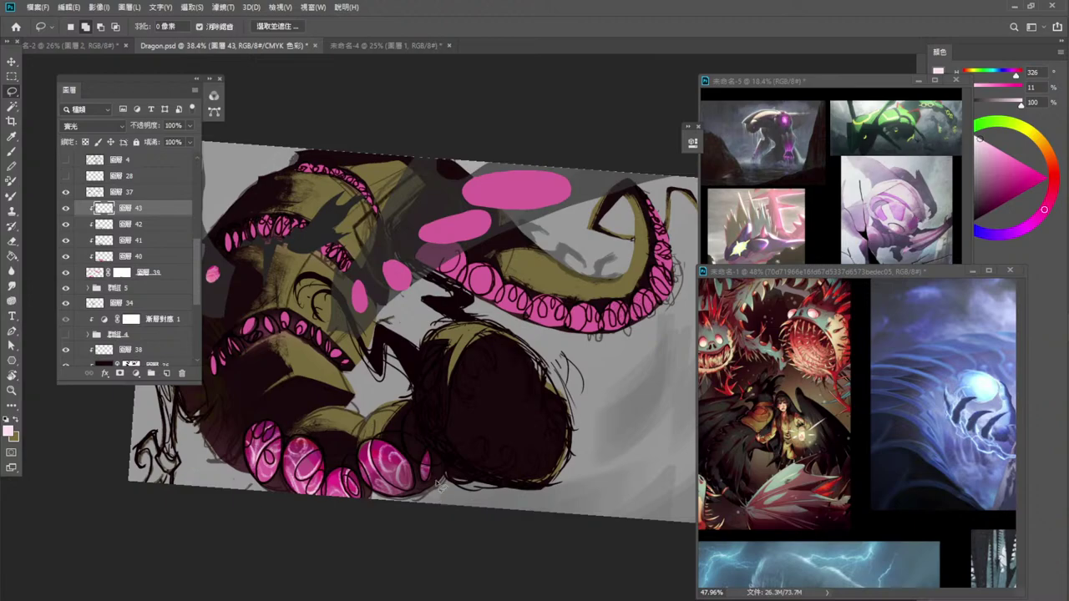
pyautogui.click(13, 150)
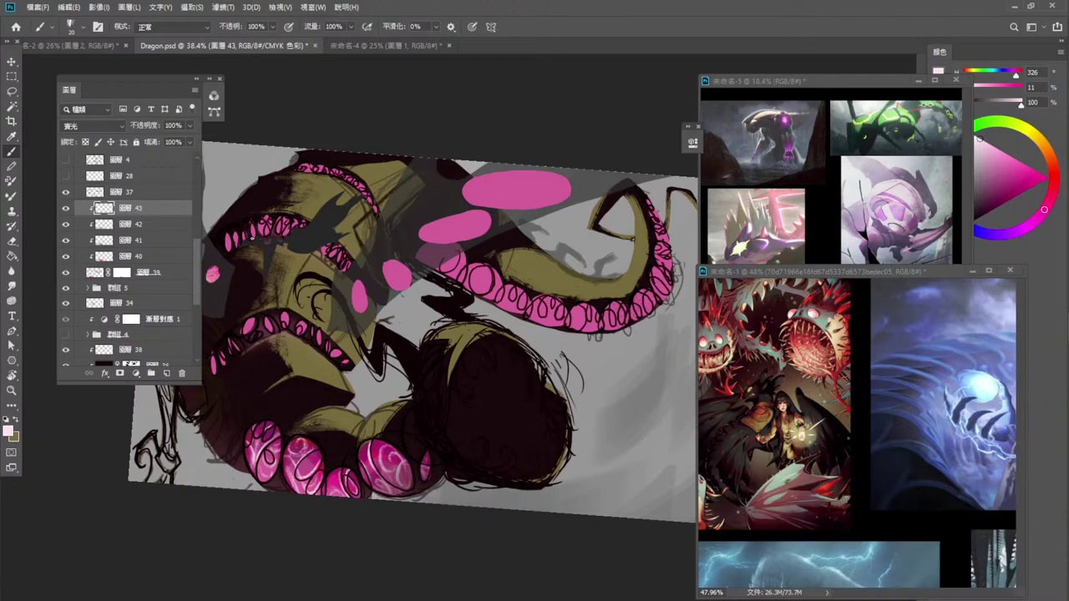
# Toggle layer 39's visibility to check which ovals it holds.
pyautogui.click(68, 275)
pyautogui.click(69, 276)
pyautogui.click(68, 275)
pyautogui.click(68, 273)
# Try fading the tail's pink ovals by painting black on layer 39's mask with the 150 px brush, and undo the strokes.
pyautogui.click(139, 276)
pyautogui.press('d')
pyautogui.rightClick(422, 320)
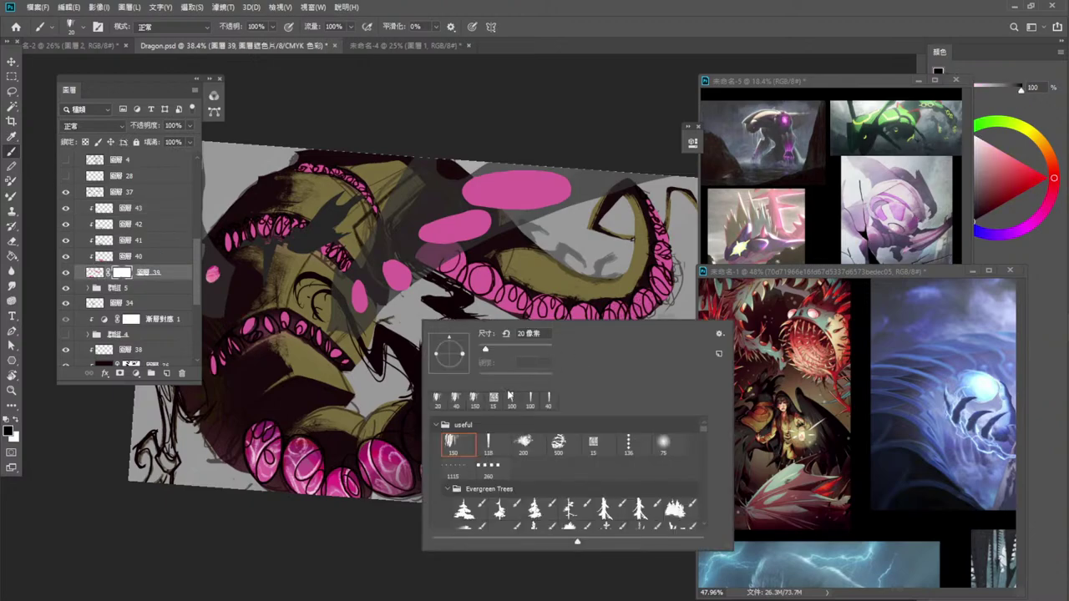
pyautogui.doubleClick(547, 399)
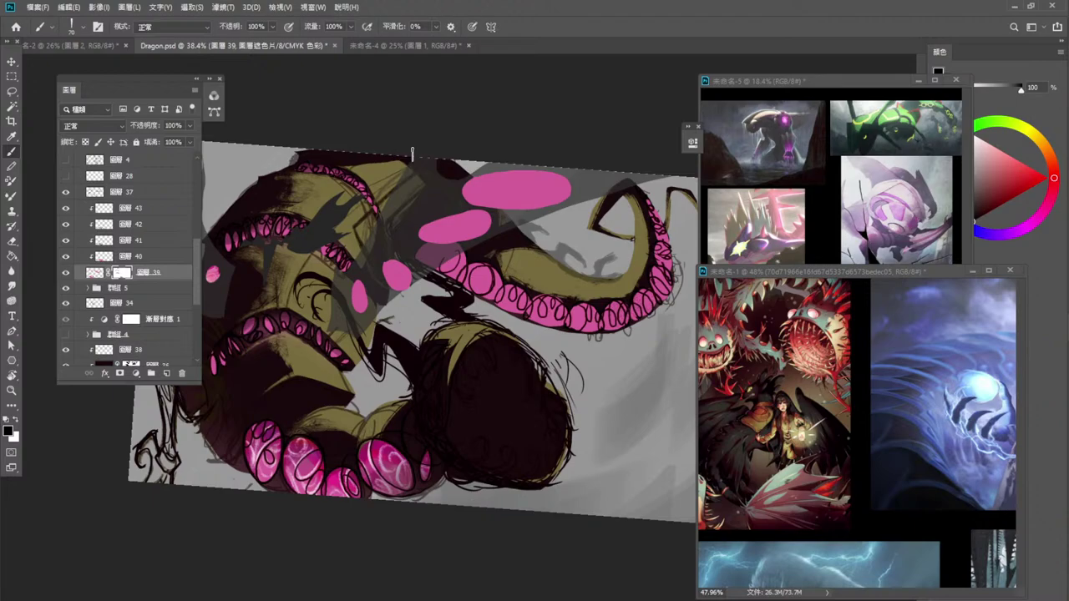
pyautogui.rightClick(529, 268)
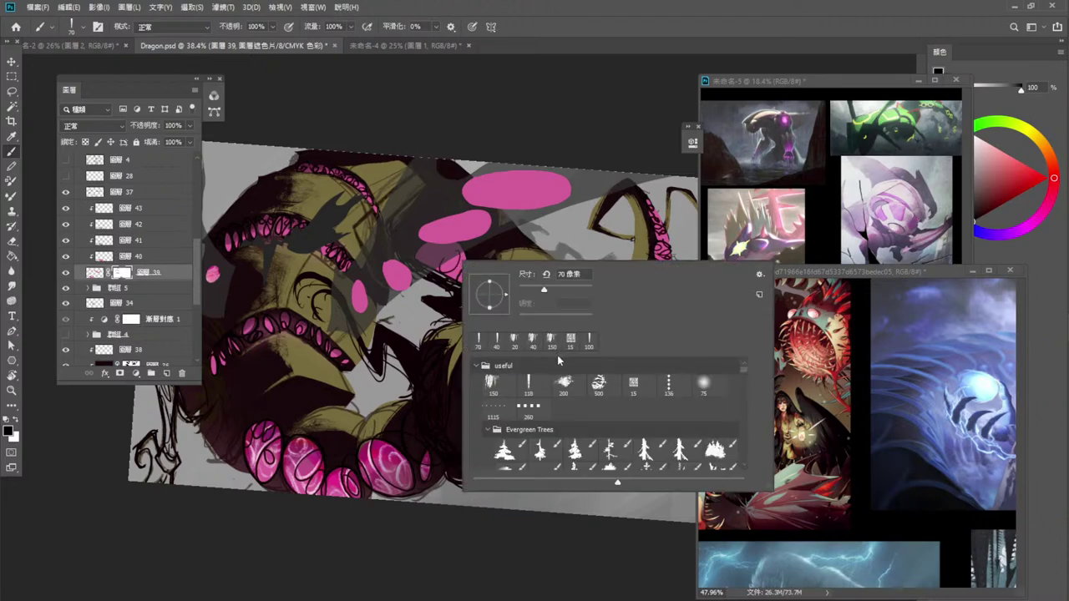
pyautogui.click(492, 384)
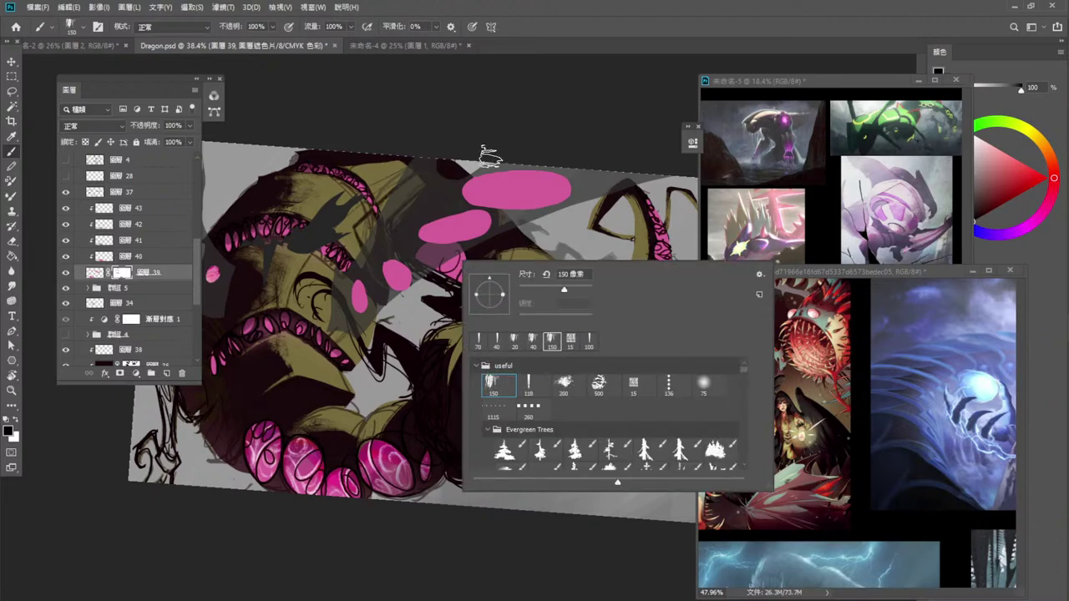
pyautogui.press('Return')
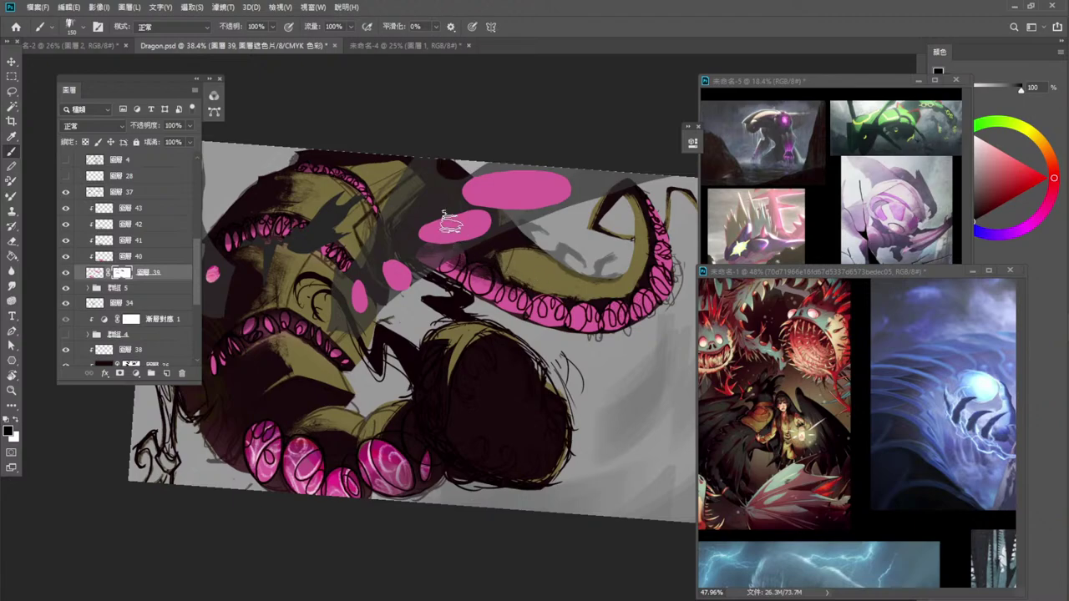
pyautogui.moveTo(479, 265); pyautogui.dragTo(585, 316)
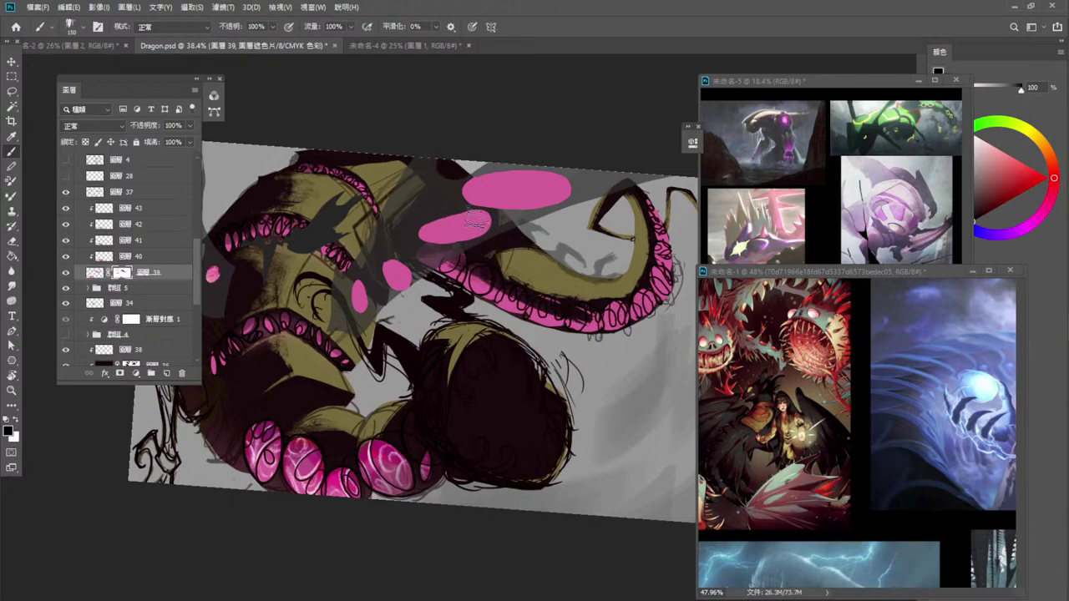
pyautogui.hotkey('ctrl', 'z')
pyautogui.hotkey('ctrl', 'z')
pyautogui.hotkey('ctrl', 'z')
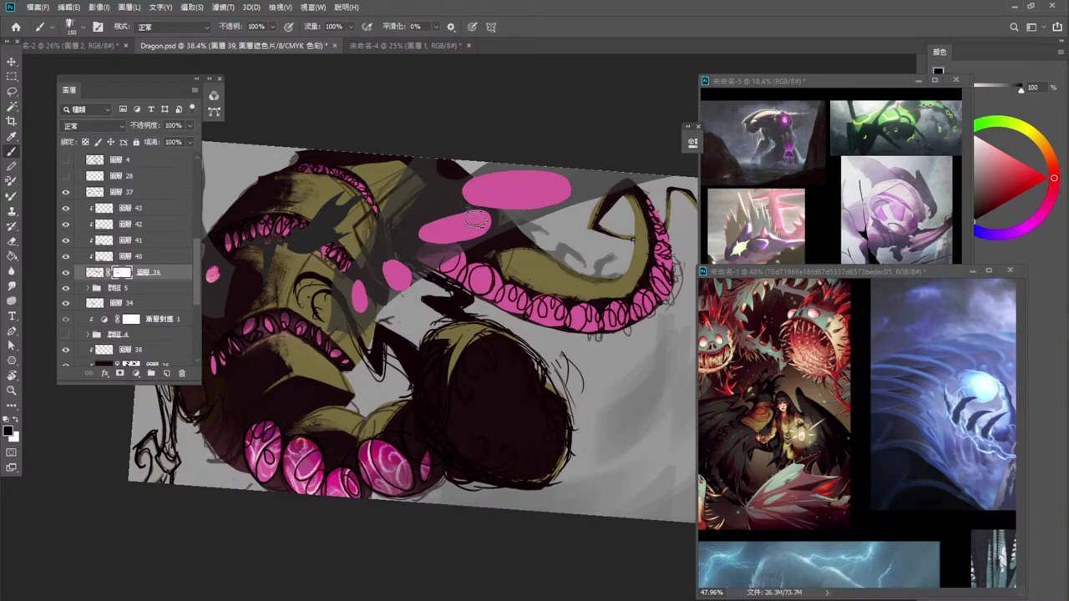
pyautogui.keyDown('alt'); pyautogui.click(476, 221); pyautogui.keyUp('alt')
# Toggle the visibility of layers 43 and 42 to compare their effect on the ovals.
pyautogui.click(138, 208)
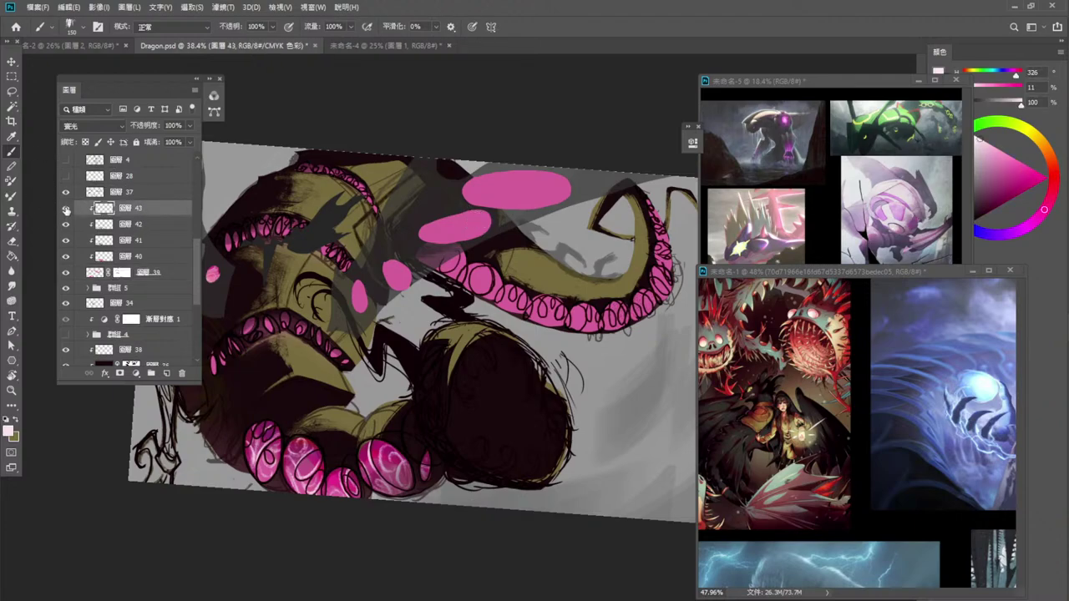
pyautogui.click(66, 208)
pyautogui.click(66, 209)
pyautogui.click(66, 225)
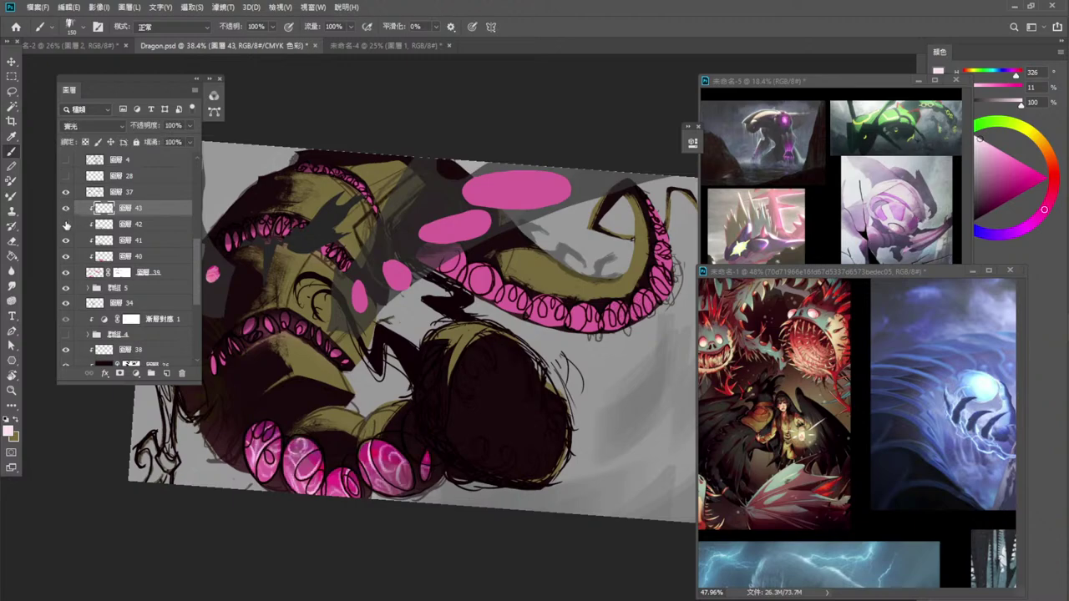
# Select layer 42, choose the recent 100 px brush reduced to 60 px, and set the foreground colour to pink ff83c8.
pyautogui.click(147, 227)
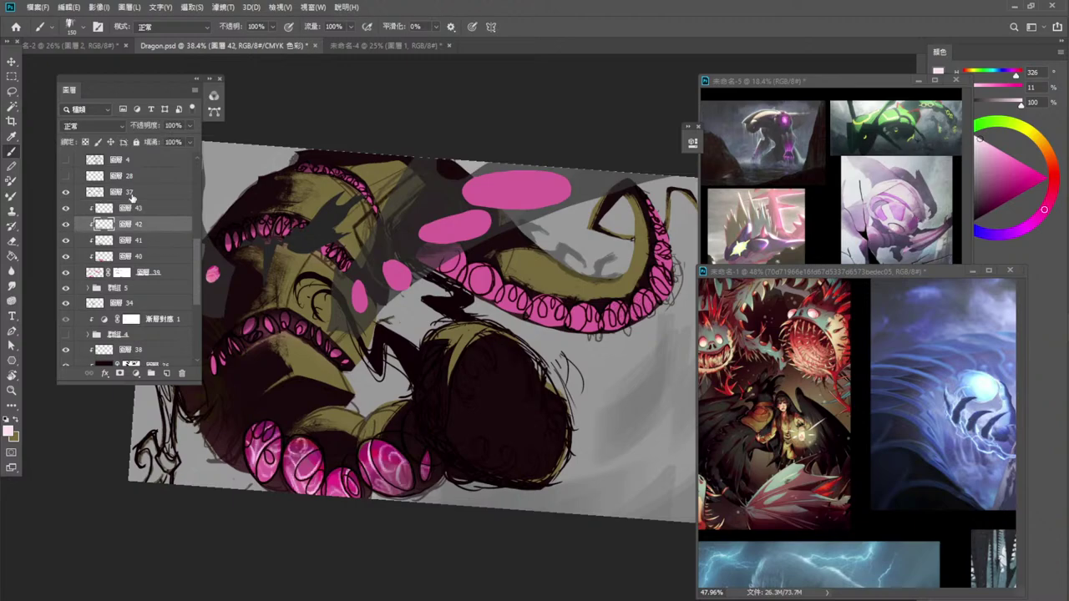
pyautogui.rightClick(402, 328)
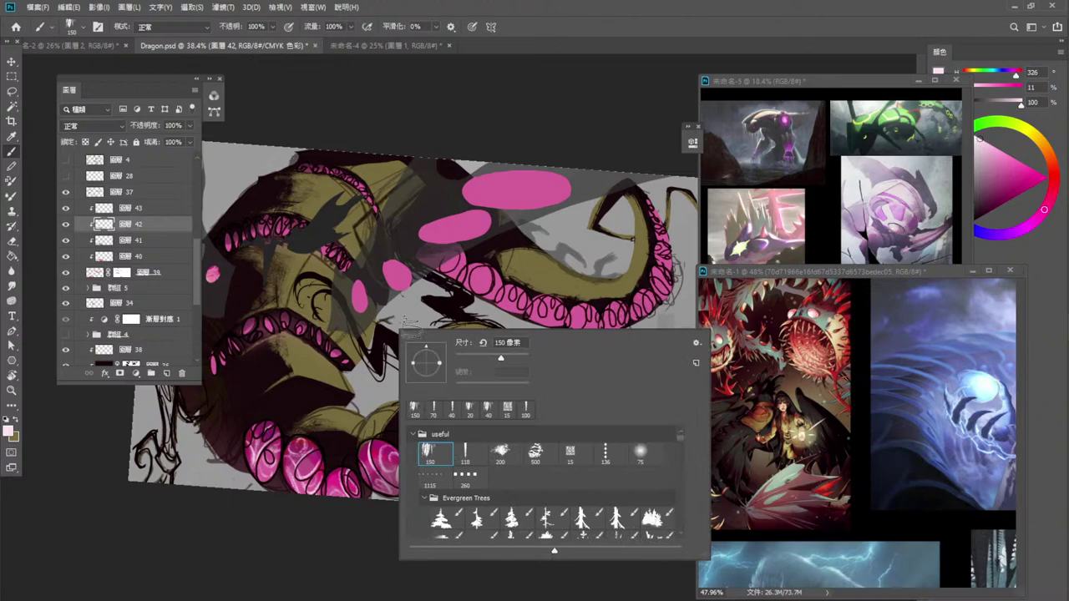
pyautogui.click(525, 409)
pyautogui.click(583, 132)
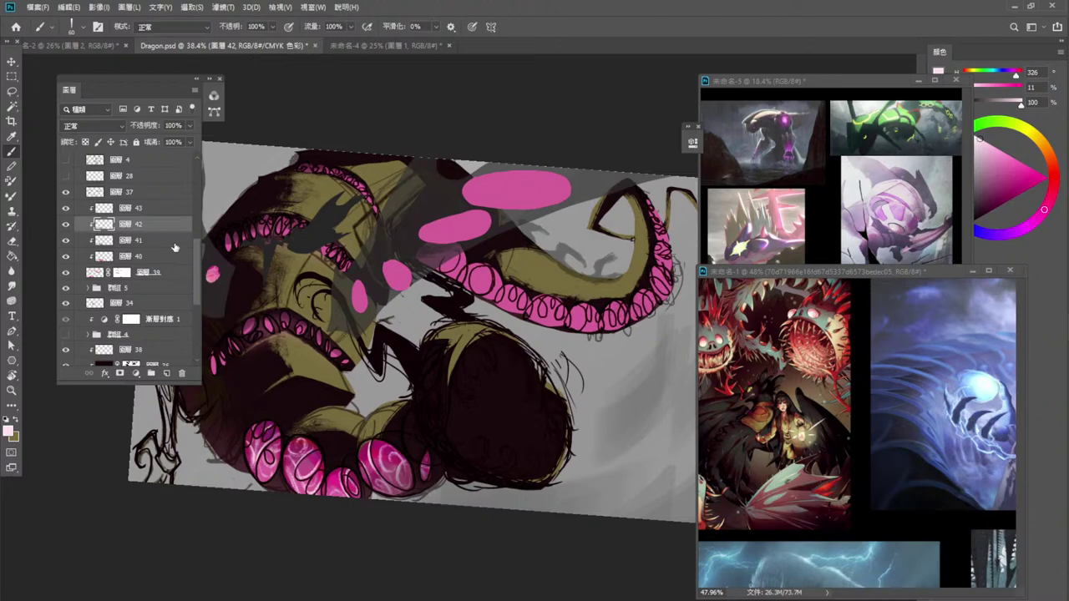
pyautogui.click(9, 431)
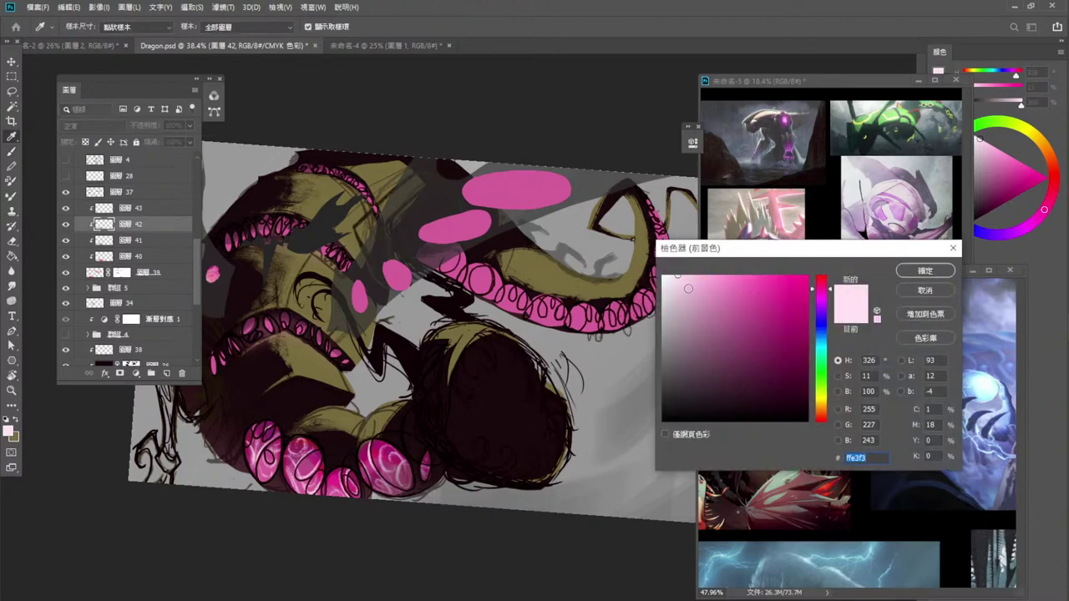
pyautogui.click(707, 271)
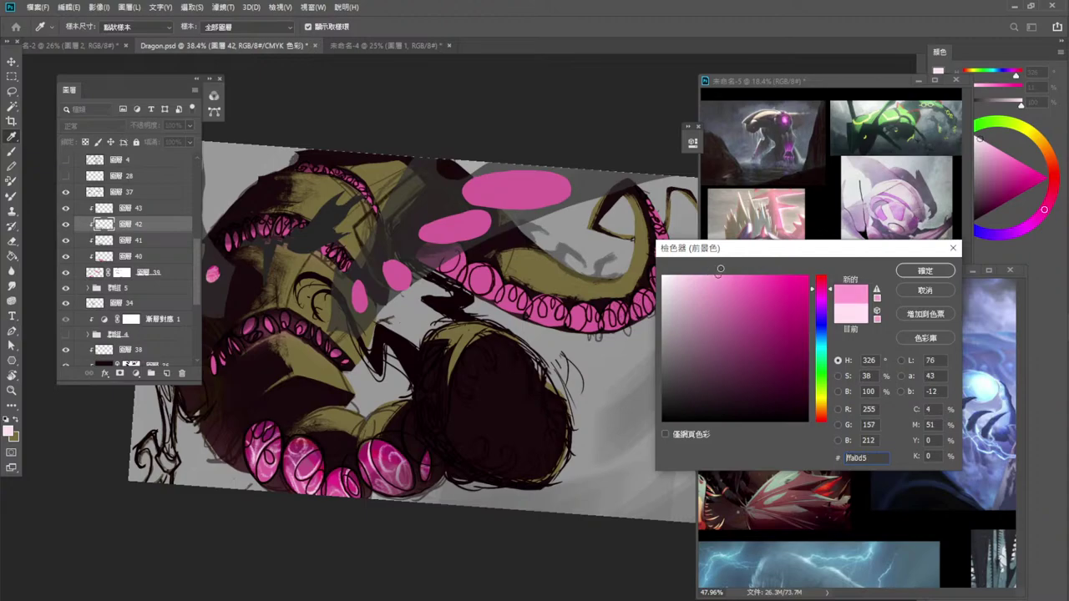
pyautogui.click(922, 273)
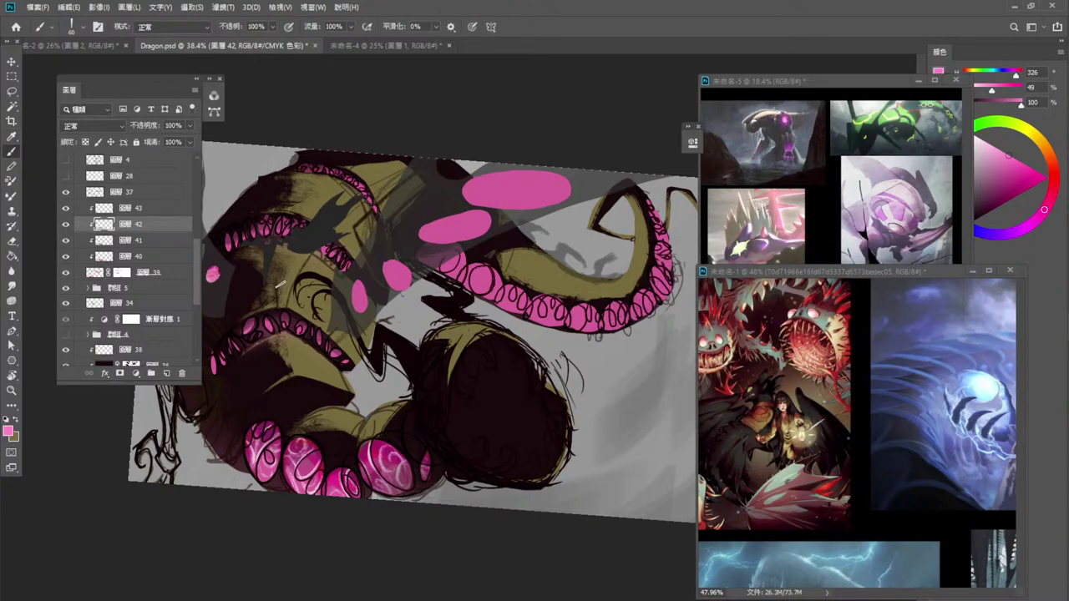
# Select layer 41 and set the foreground colour to deep magenta with hue 330, saturation 100 and brightness 73.
pyautogui.click(67, 223)
pyautogui.click(67, 224)
pyautogui.click(141, 241)
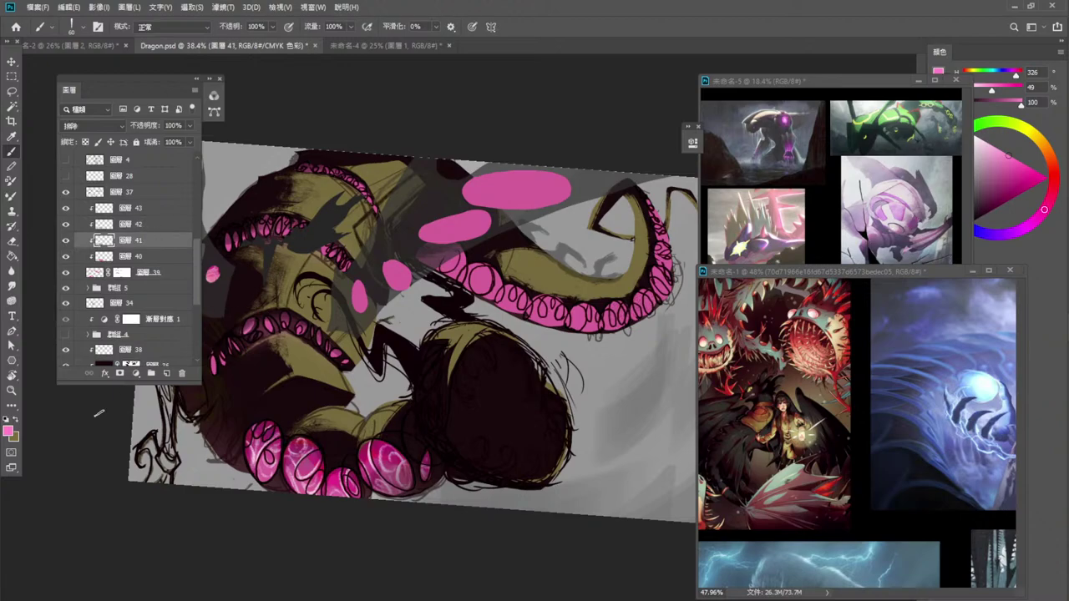
pyautogui.click(10, 432)
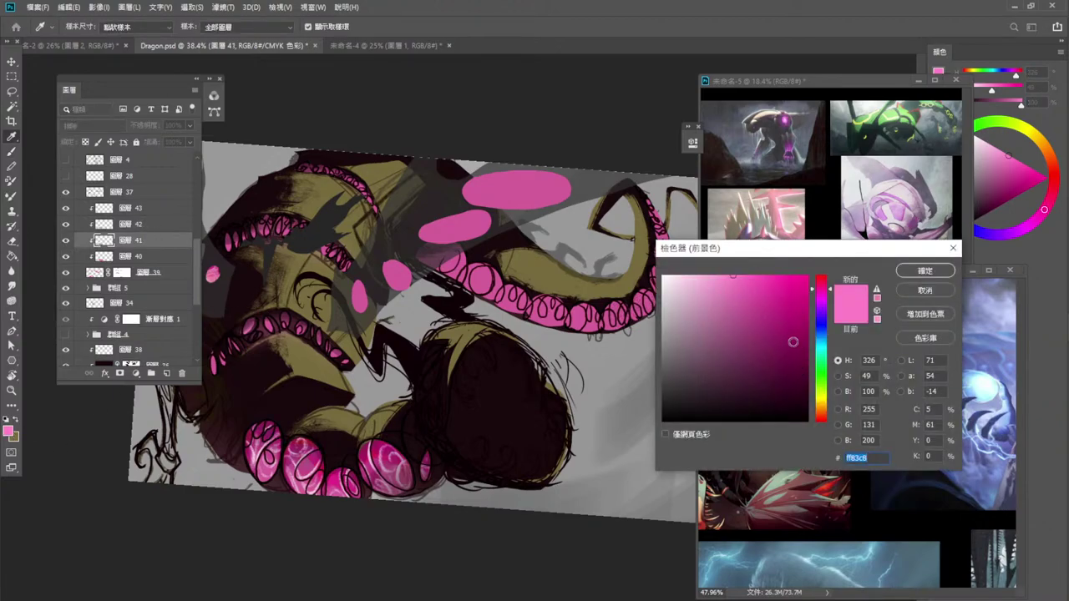
pyautogui.click(807, 326)
pyautogui.click(924, 270)
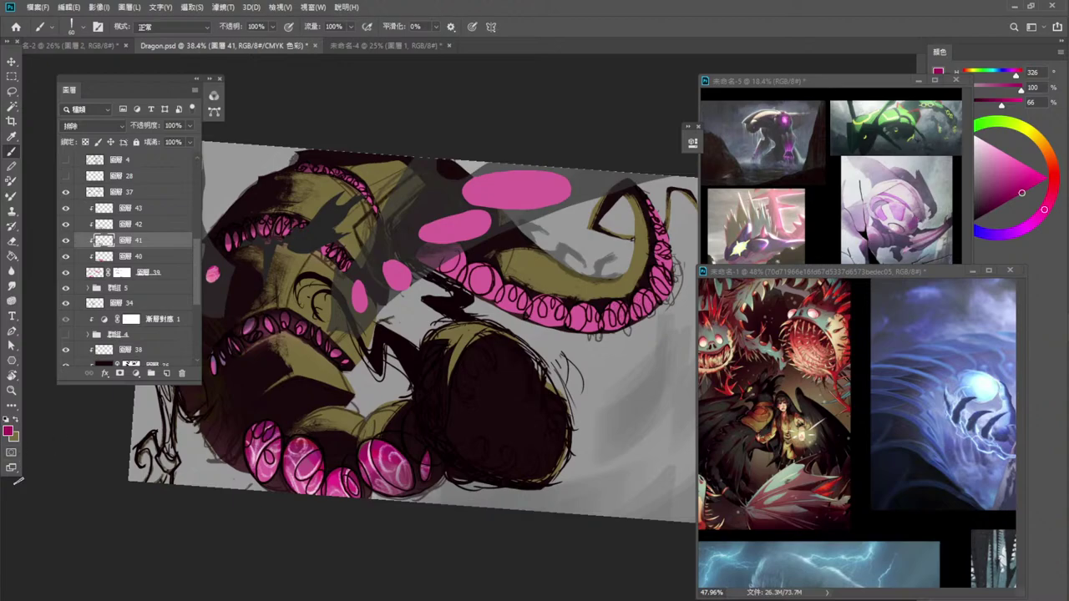
pyautogui.click(9, 431)
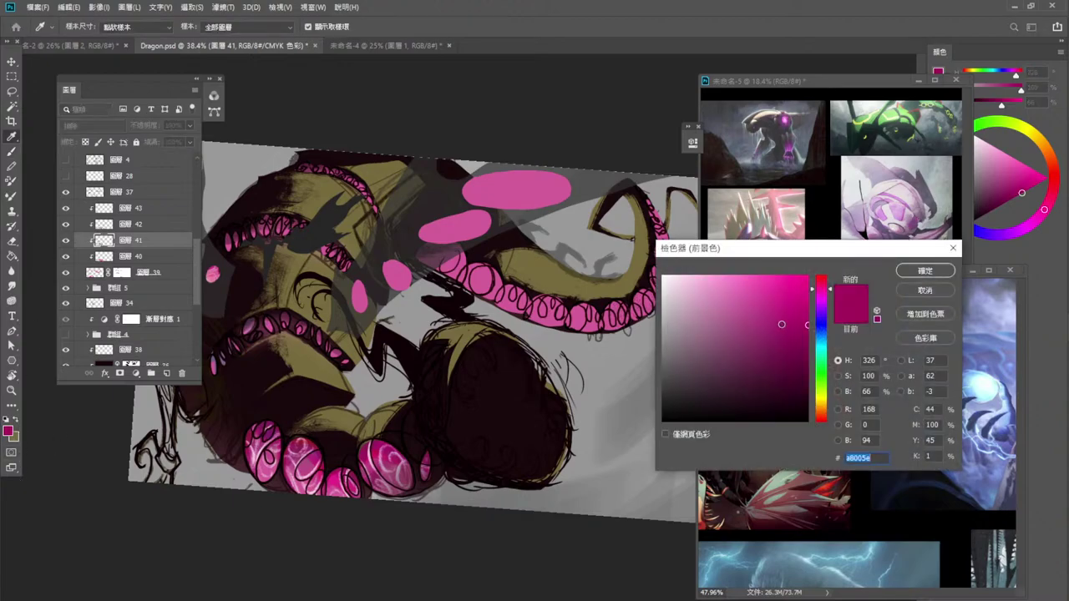
pyautogui.write('ba003d')
pyautogui.click(924, 270)
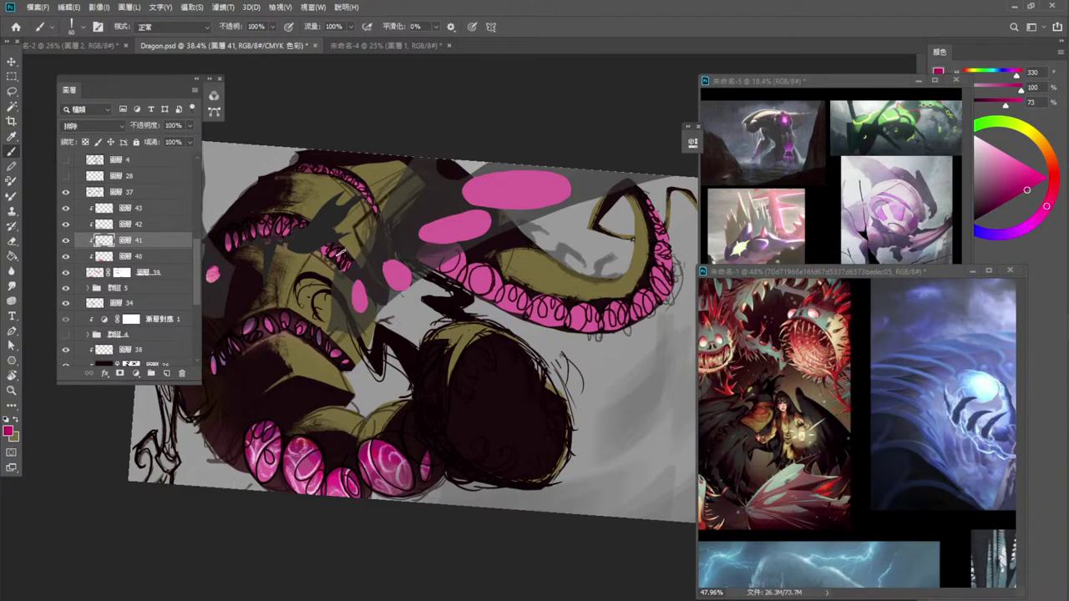
# Add a new clipped layer above layer 41 and set the brush mode to Color Dodge.
pyautogui.click(168, 374)
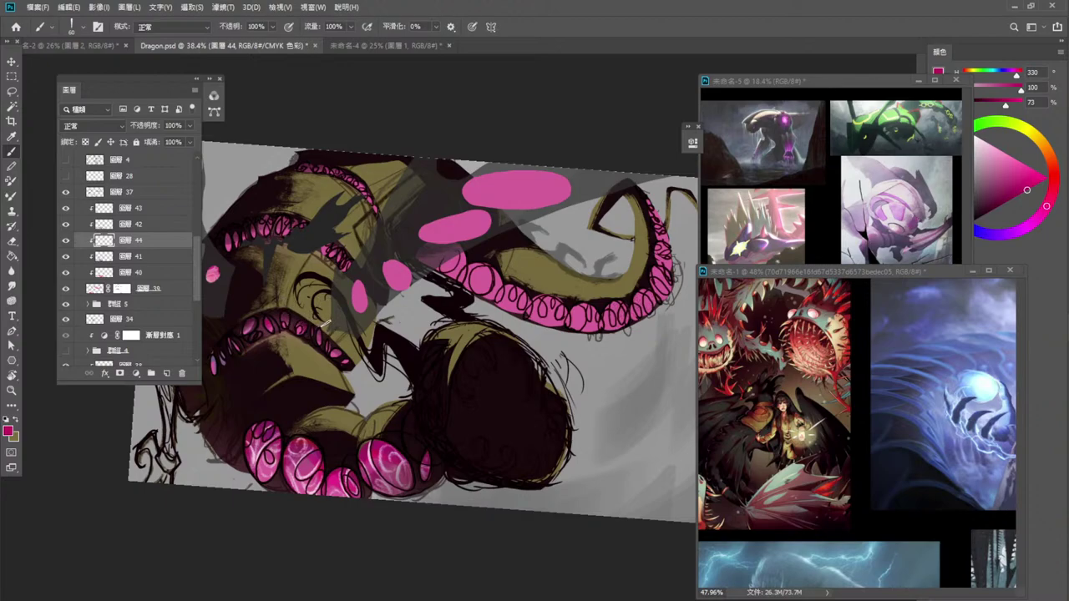
pyautogui.click(171, 27)
pyautogui.click(167, 159)
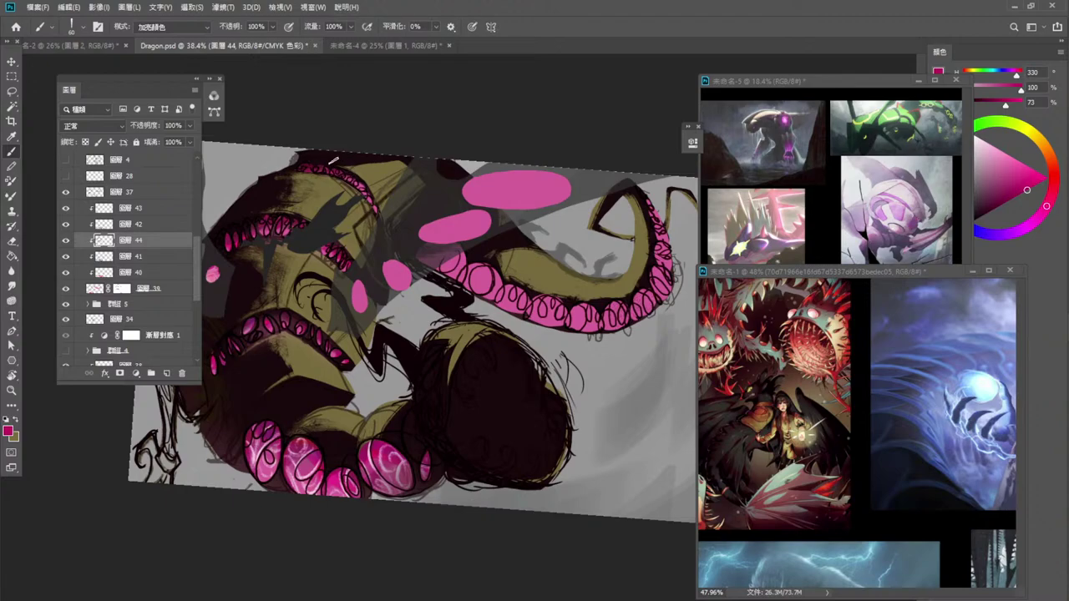
pyautogui.press('ctrl')
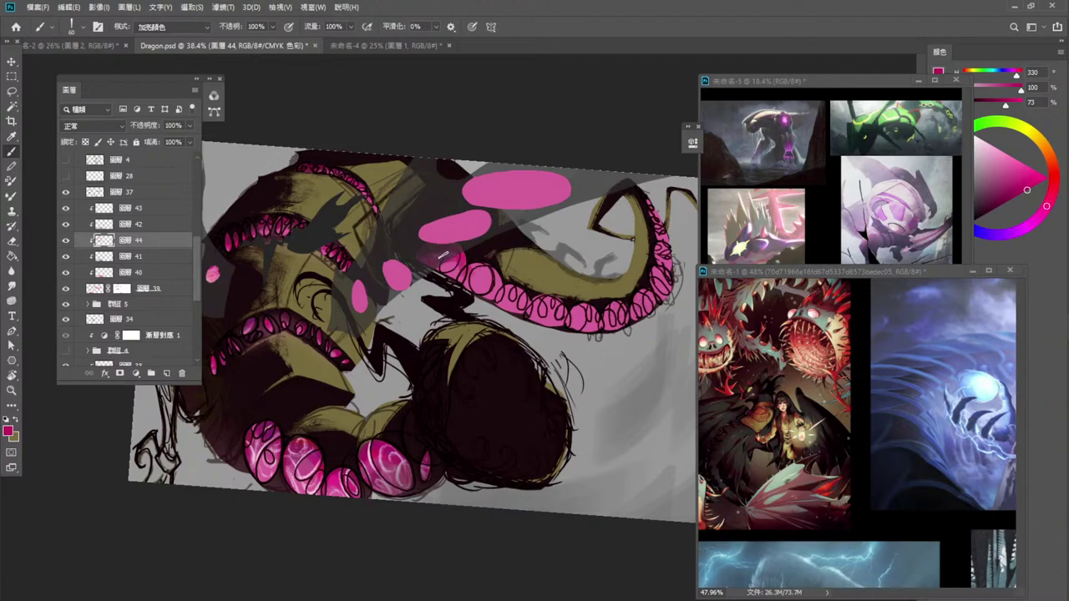
# Paint pink shading on the egg-like cells along the tail on layer 44, using the brush in Hard Mix and Linear Light modes.
pyautogui.moveTo(462, 278); pyautogui.dragTo(450, 264)
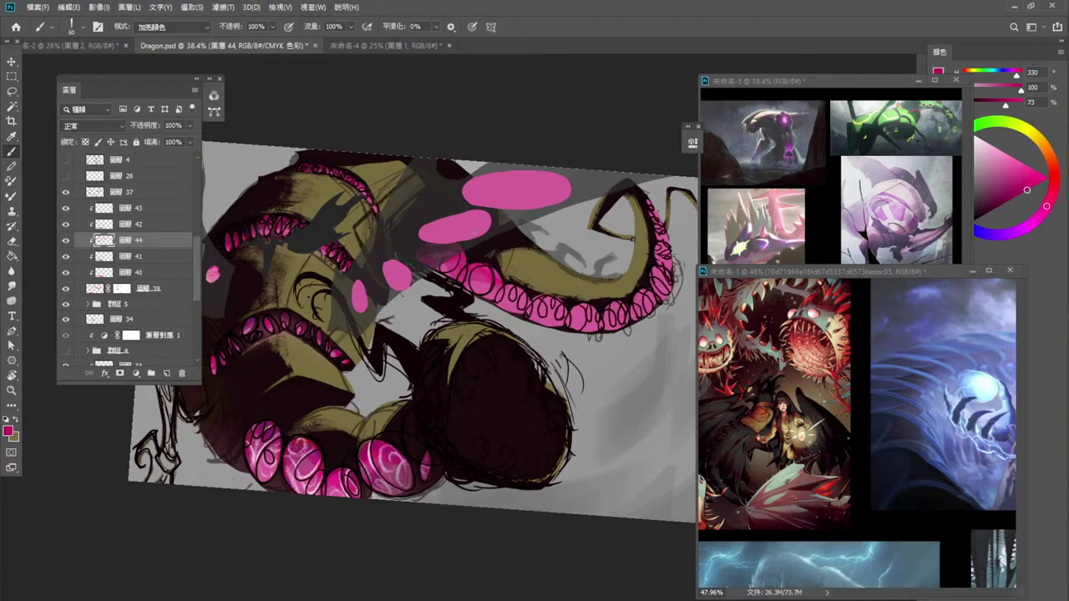
pyautogui.click(186, 28)
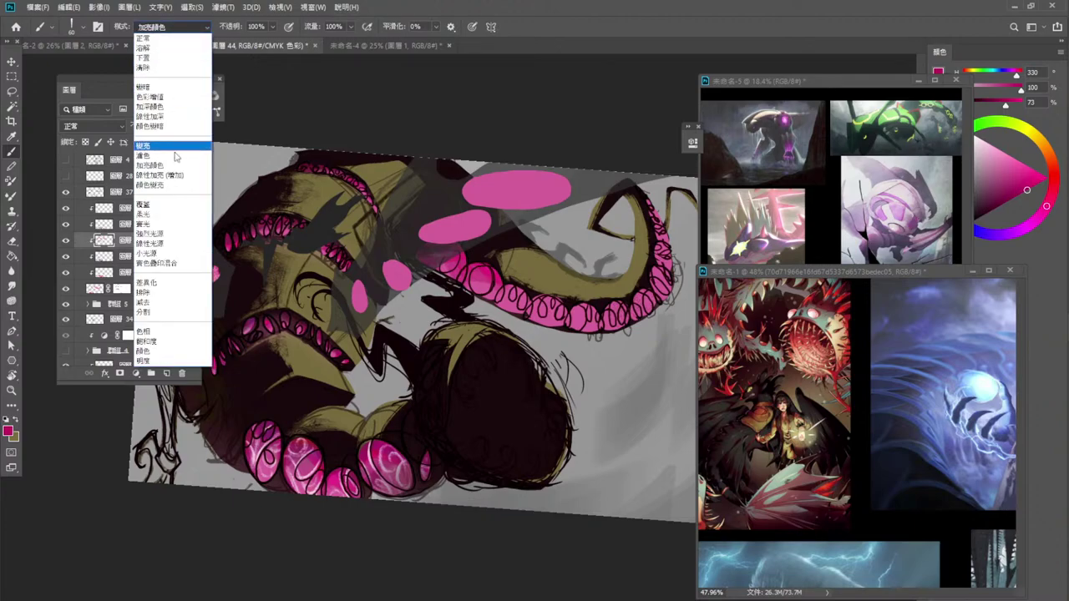
pyautogui.click(175, 263)
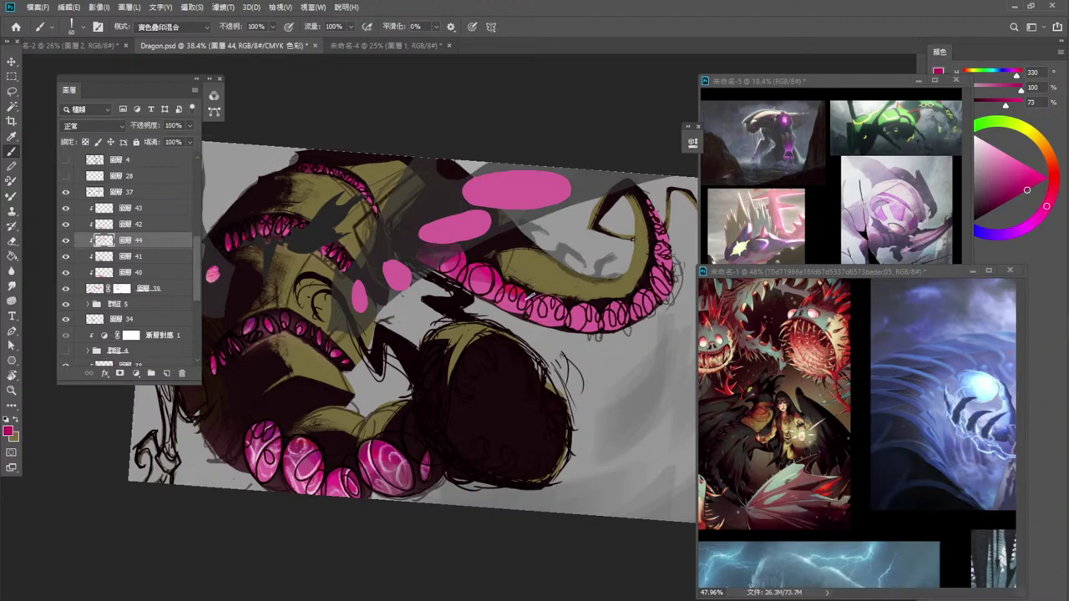
pyautogui.click(174, 27)
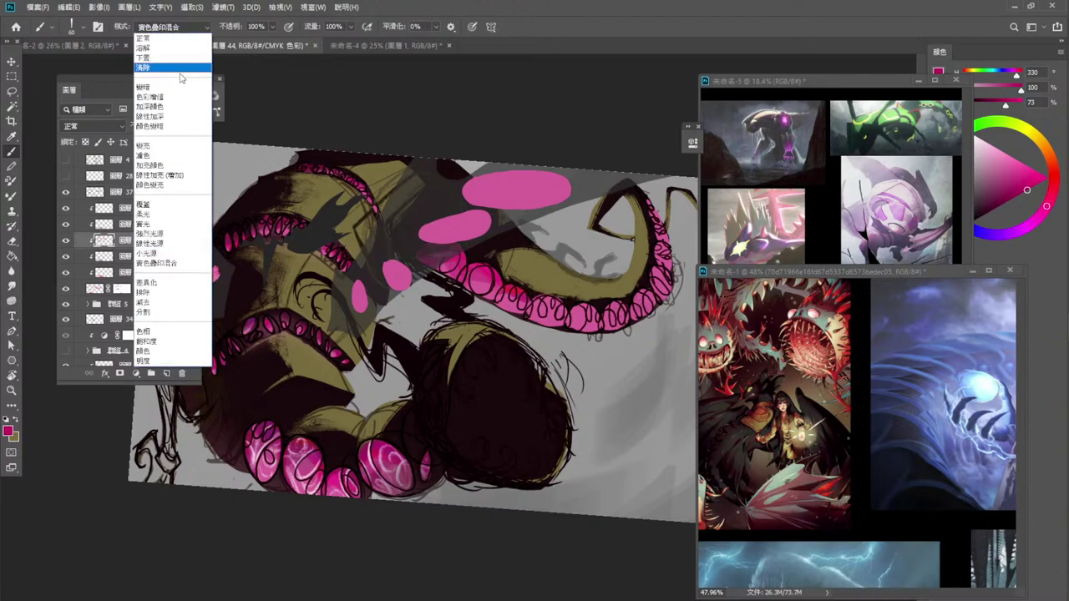
pyautogui.click(187, 244)
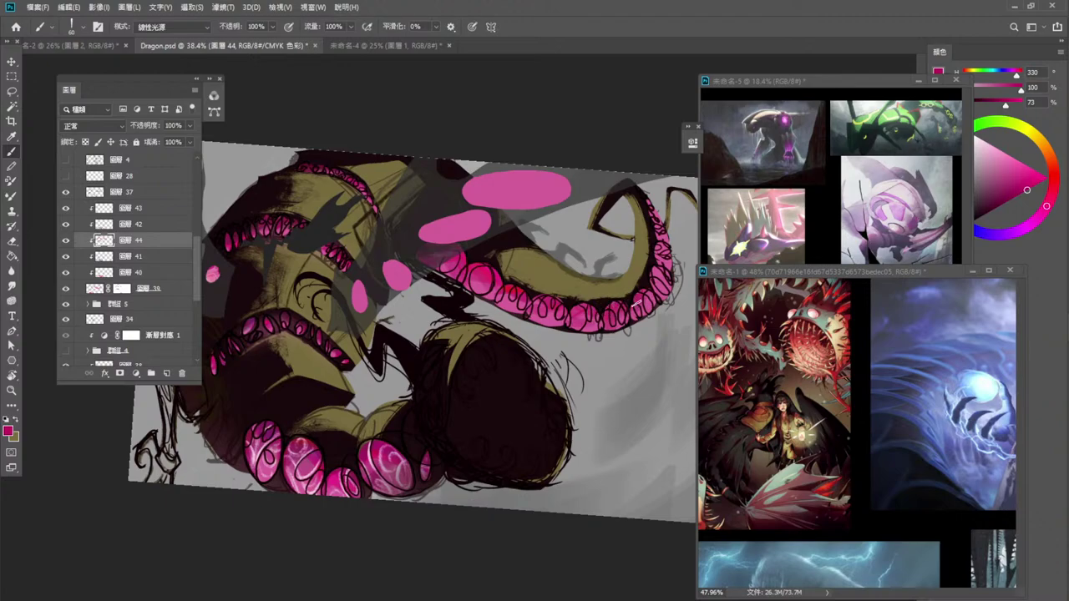
pyautogui.moveTo(663, 285)
pyautogui.mouseDown()
pyautogui.moveTo(669, 272)
pyautogui.moveTo(656, 293)
pyautogui.mouseUp()
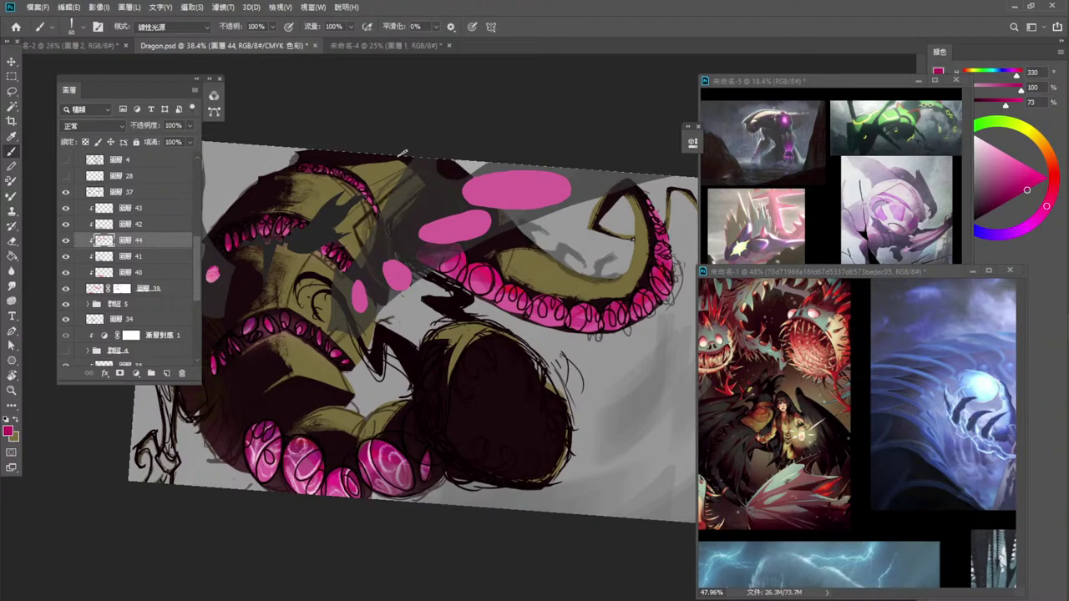
# Make layer 39 active and lasso a freehand selection around the tail's pink underside.
pyautogui.click(18, 90)
pyautogui.click(150, 289)
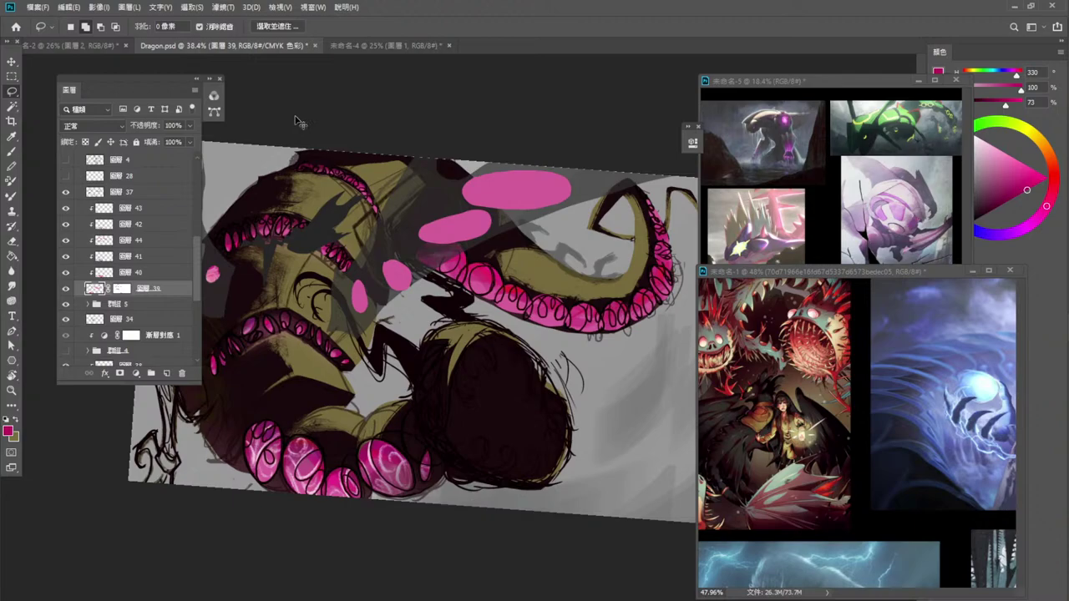
pyautogui.hotkey('ctrl', 't')
pyautogui.press('l')
pyautogui.moveTo(415, 283)
pyautogui.mouseDown()
pyautogui.moveTo(640, 266)
pyautogui.moveTo(645, 197)
pyautogui.moveTo(690, 289)
pyautogui.moveTo(536, 368)
pyautogui.mouseUp()
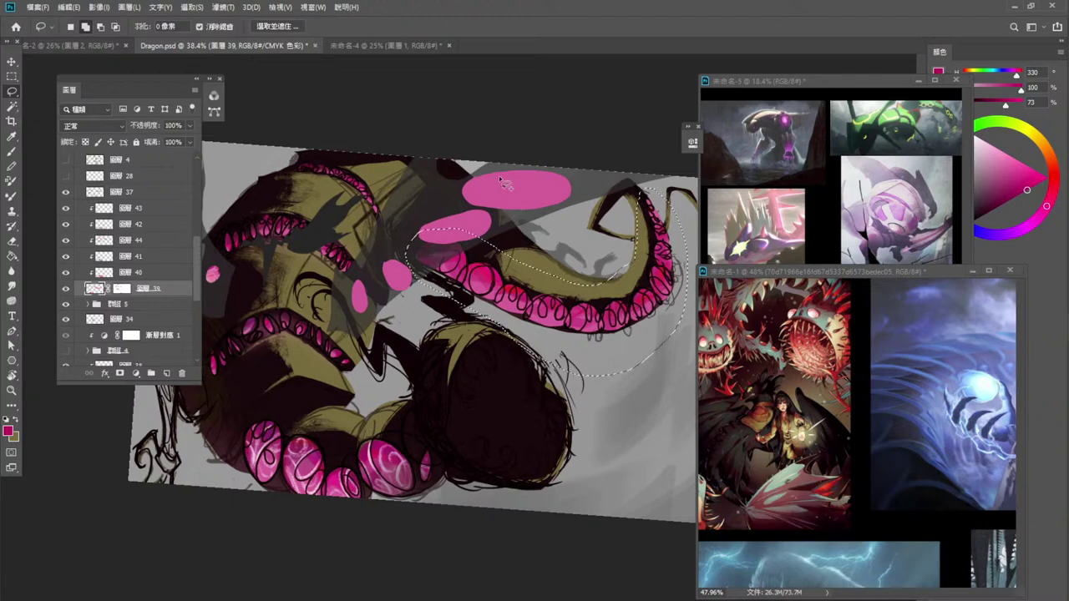
# Warp the selected pink cell colours on layer 39 to reshape the band along the tail's curve, and clear the selection.
pyautogui.hotkey('ctrl', 't')
pyautogui.rightClick(524, 267)
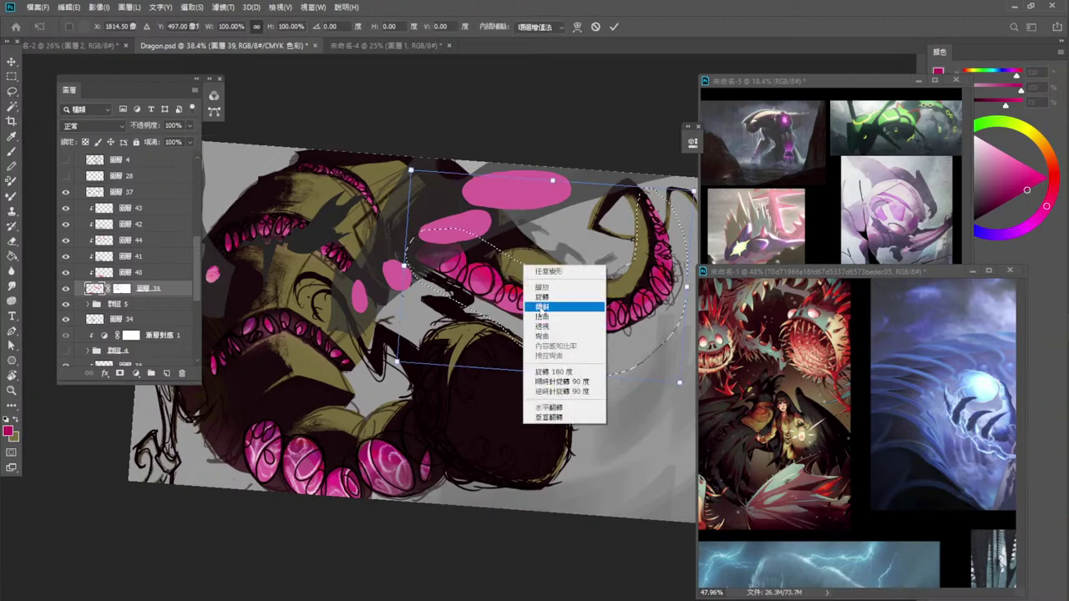
pyautogui.click(553, 336)
pyautogui.moveTo(503, 241); pyautogui.dragTo(497, 256)
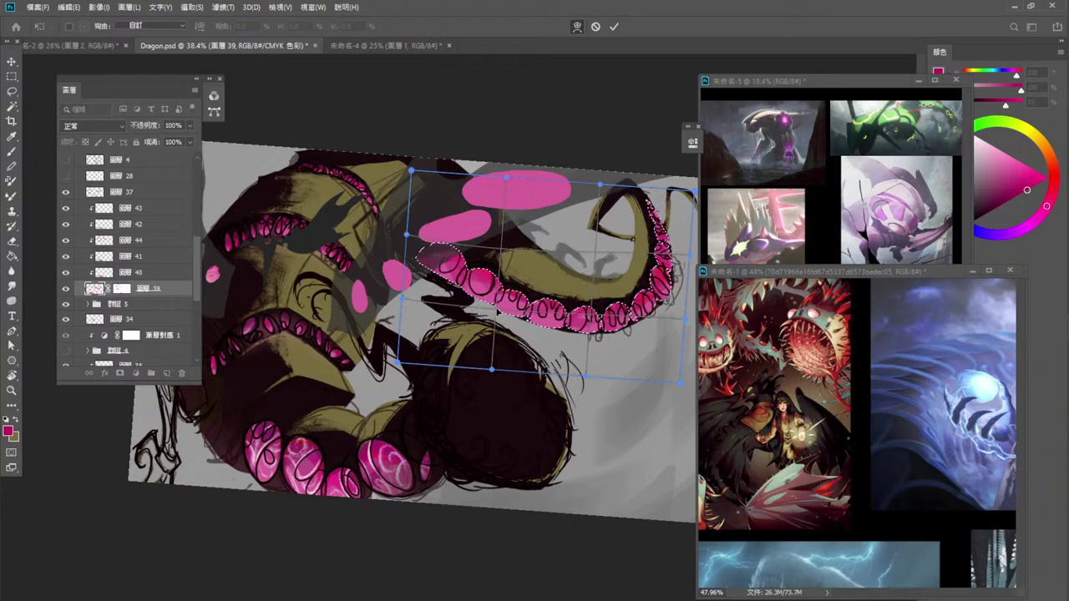
pyautogui.moveTo(604, 275)
pyautogui.mouseDown()
pyautogui.moveTo(606, 285)
pyautogui.moveTo(600, 261)
pyautogui.moveTo(609, 262)
pyautogui.mouseUp()
pyautogui.moveTo(687, 320); pyautogui.dragTo(675, 314)
pyautogui.moveTo(690, 256)
pyautogui.mouseDown()
pyautogui.moveTo(678, 257)
pyautogui.moveTo(687, 263)
pyautogui.mouseUp()
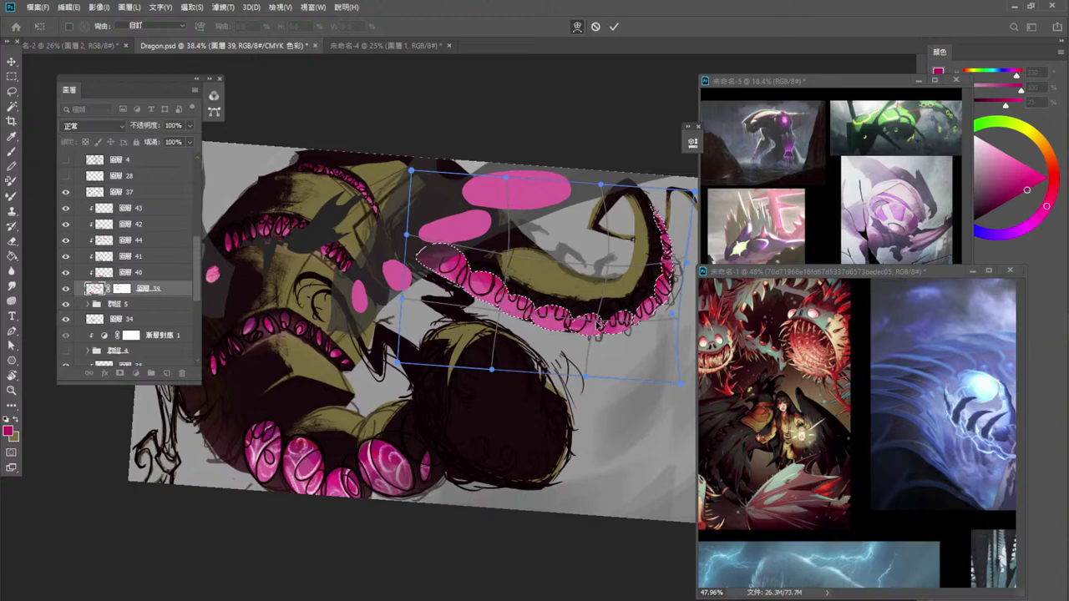
pyautogui.moveTo(595, 319); pyautogui.dragTo(596, 323)
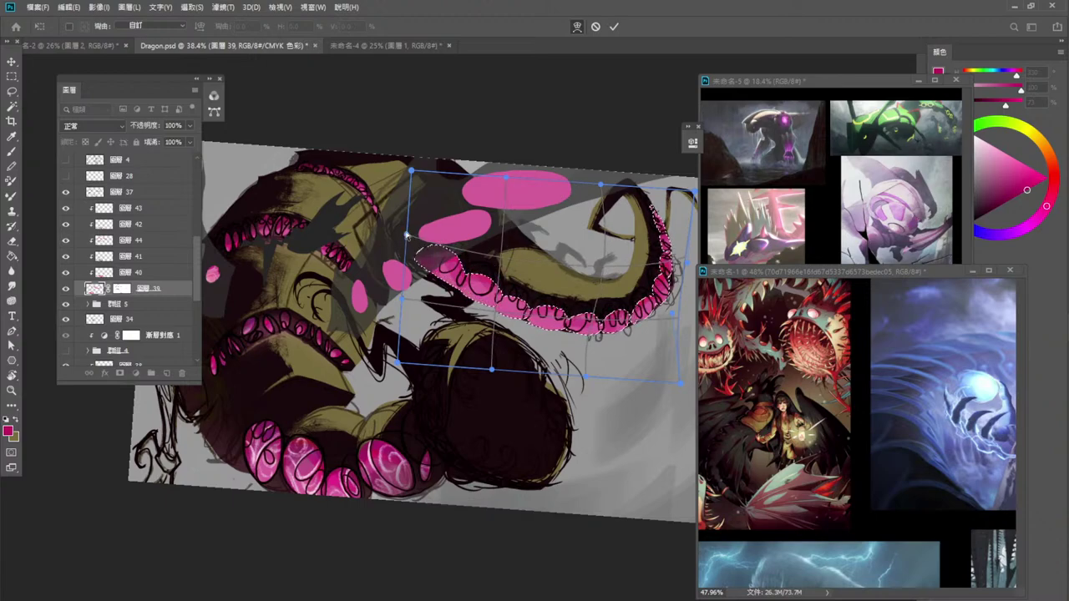
pyautogui.moveTo(406, 237); pyautogui.dragTo(416, 224)
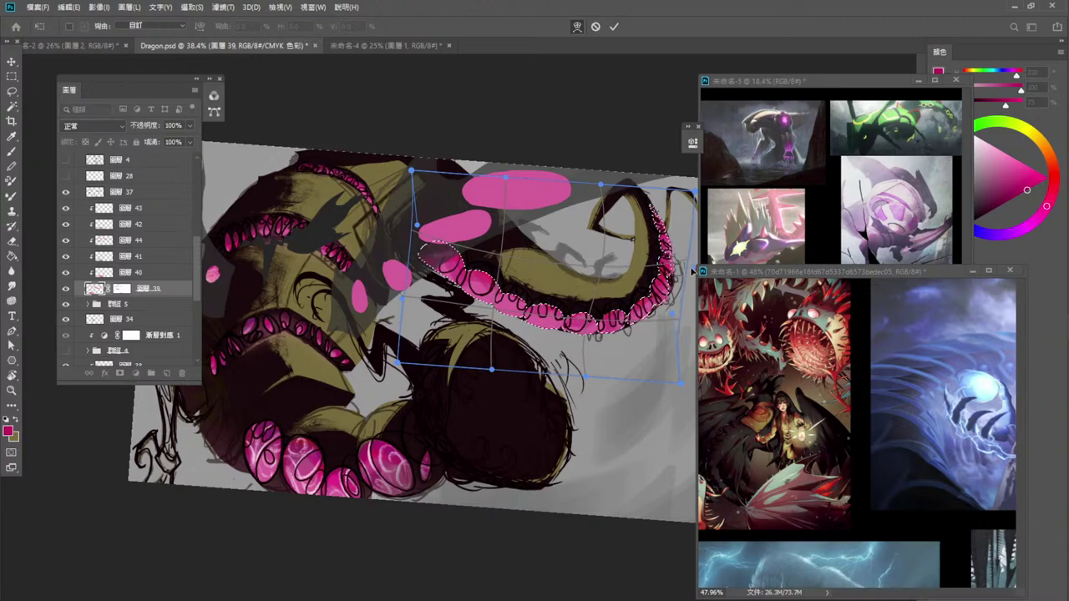
pyautogui.press('Return')
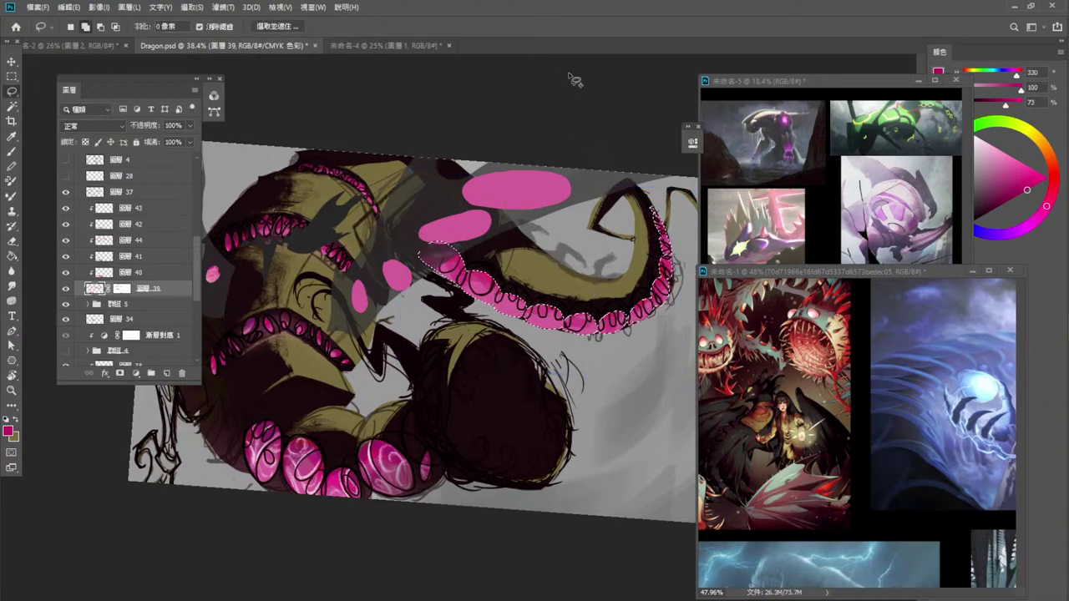
pyautogui.hotkey('ctrl', 'd')
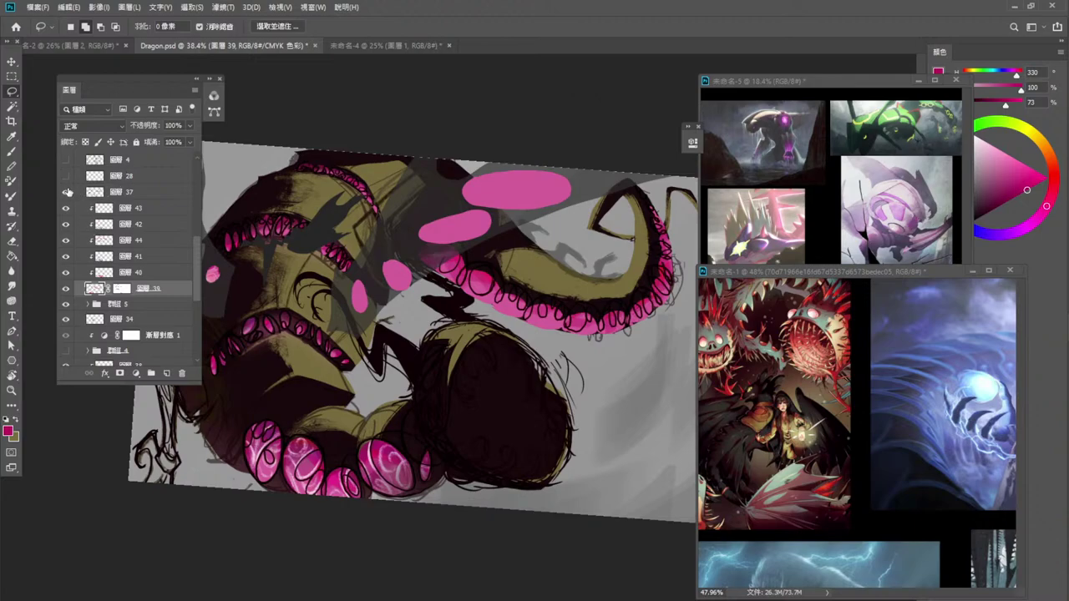
# Identify layer 37 by toggling its visibility, make it active, and lasso the cell line art along the tail.
pyautogui.click(67, 192)
pyautogui.click(67, 192)
pyautogui.click(144, 191)
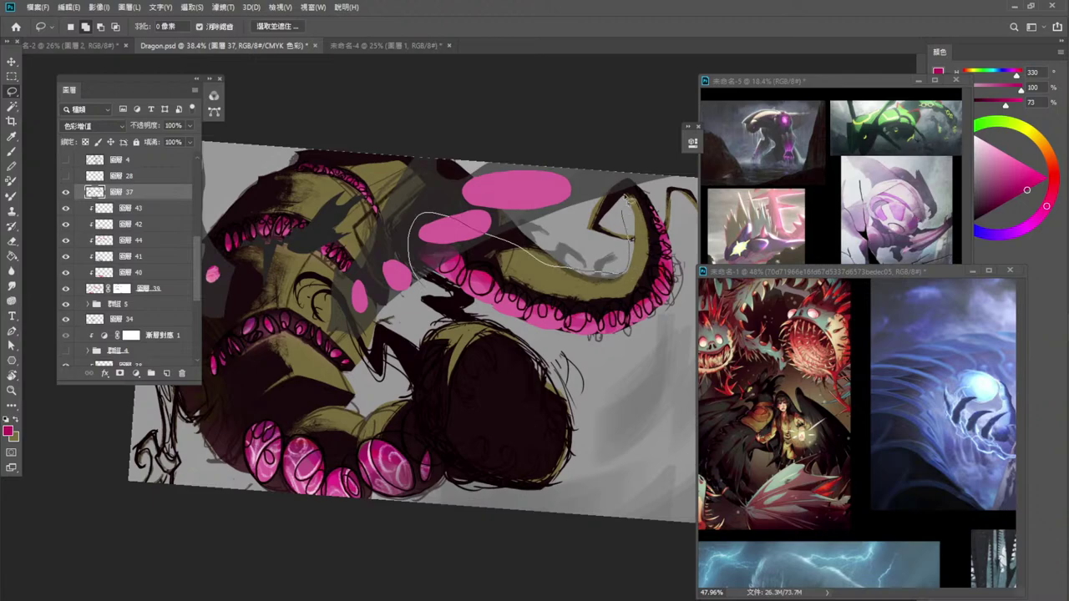
pyautogui.moveTo(625, 197)
pyautogui.mouseDown()
pyautogui.moveTo(699, 242)
pyautogui.moveTo(650, 364)
pyautogui.mouseUp()
pyautogui.moveTo(511, 329); pyautogui.dragTo(423, 288)
pyautogui.hotkey('ctrl', 't')
pyautogui.rightClick(529, 310)
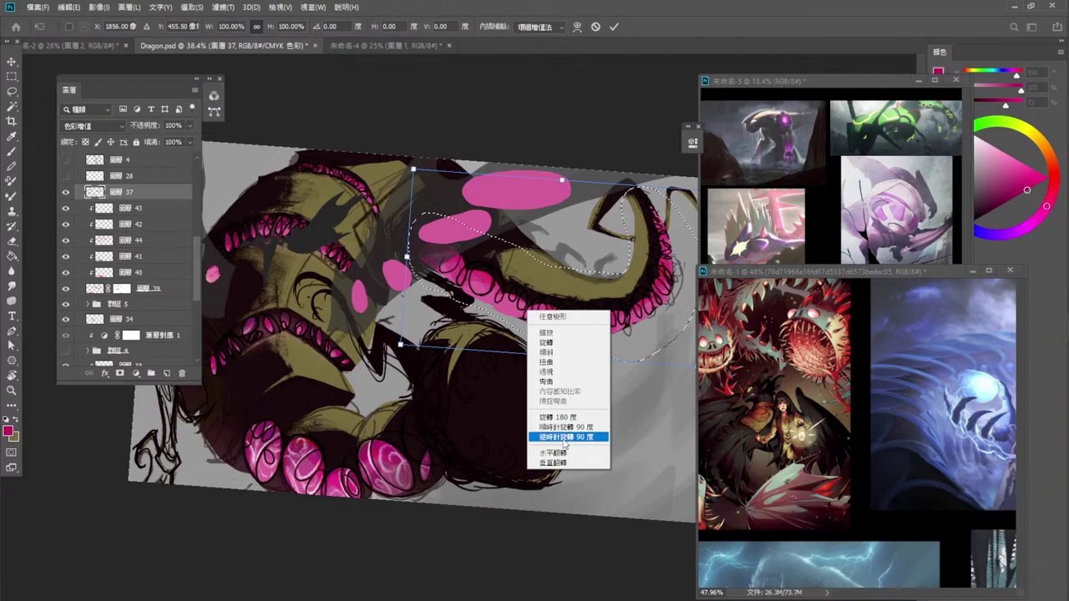
pyautogui.click(551, 381)
pyautogui.moveTo(505, 242); pyautogui.dragTo(503, 248)
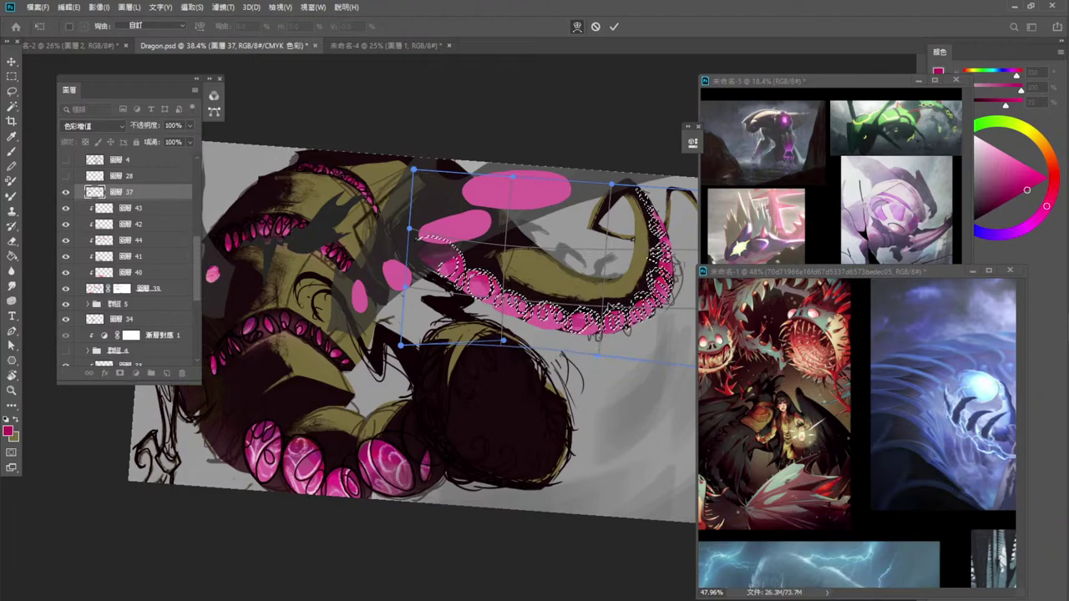
pyautogui.moveTo(593, 341); pyautogui.dragTo(590, 332)
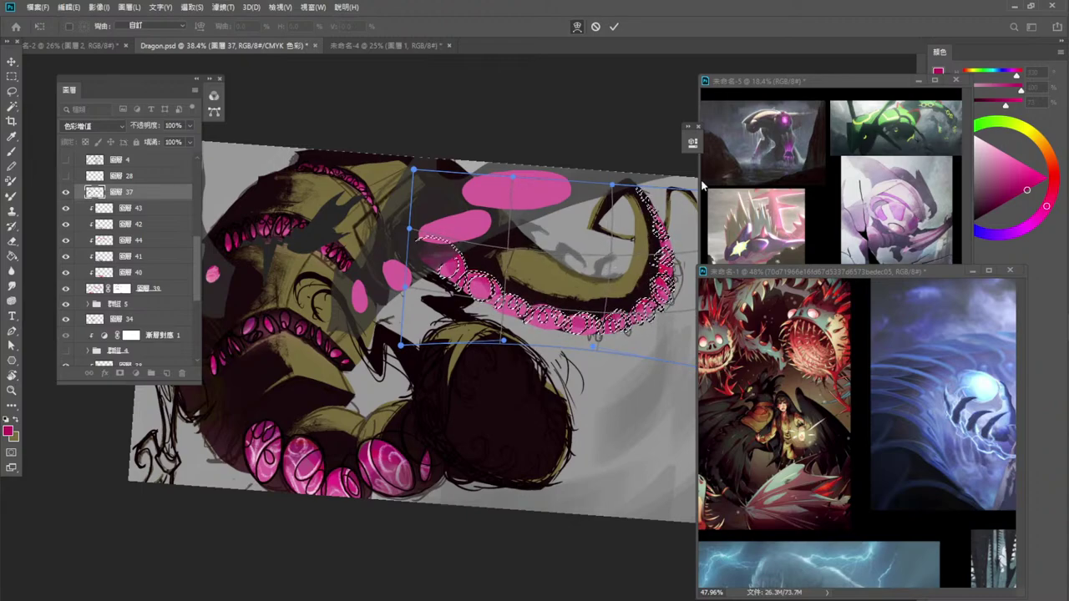
# Move the two floating reference image windows away from the tail and return to the Dragon.psd document.
pyautogui.moveTo(749, 89); pyautogui.dragTo(830, 92)
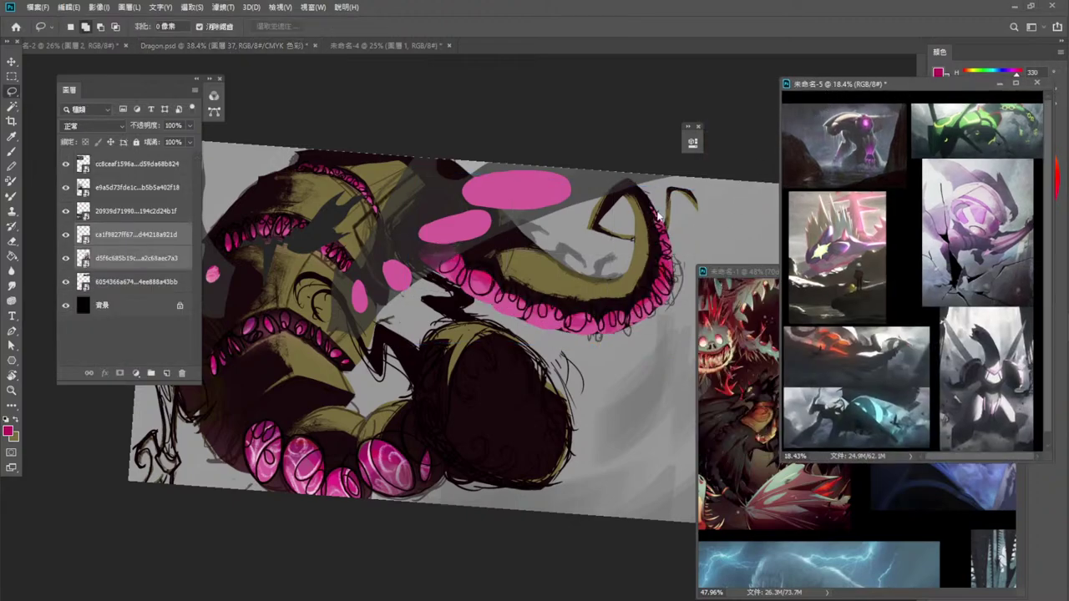
pyautogui.moveTo(723, 275); pyautogui.dragTo(832, 270)
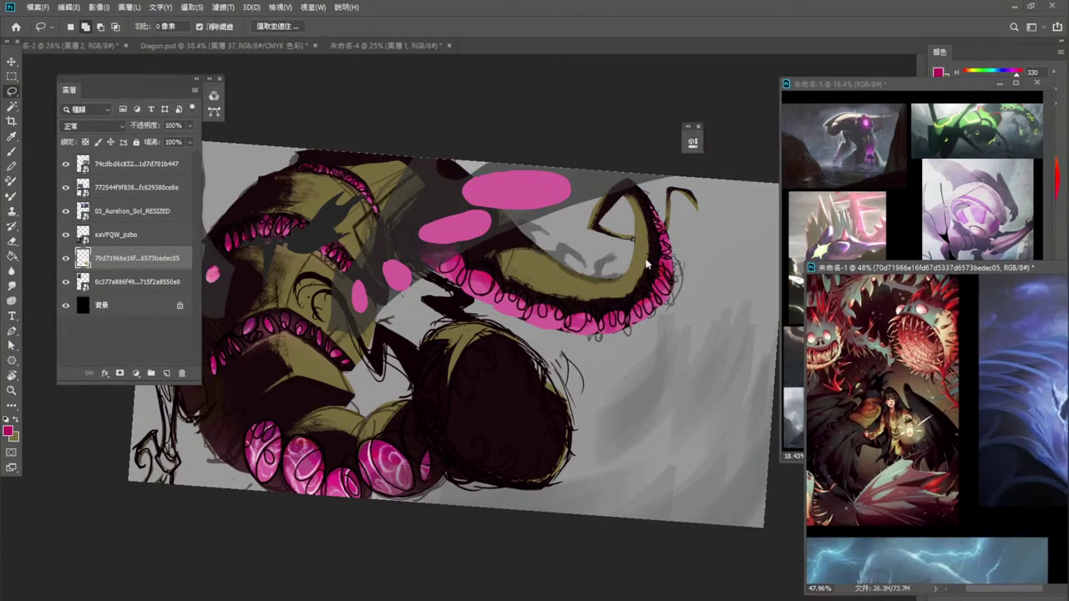
pyautogui.click(622, 130)
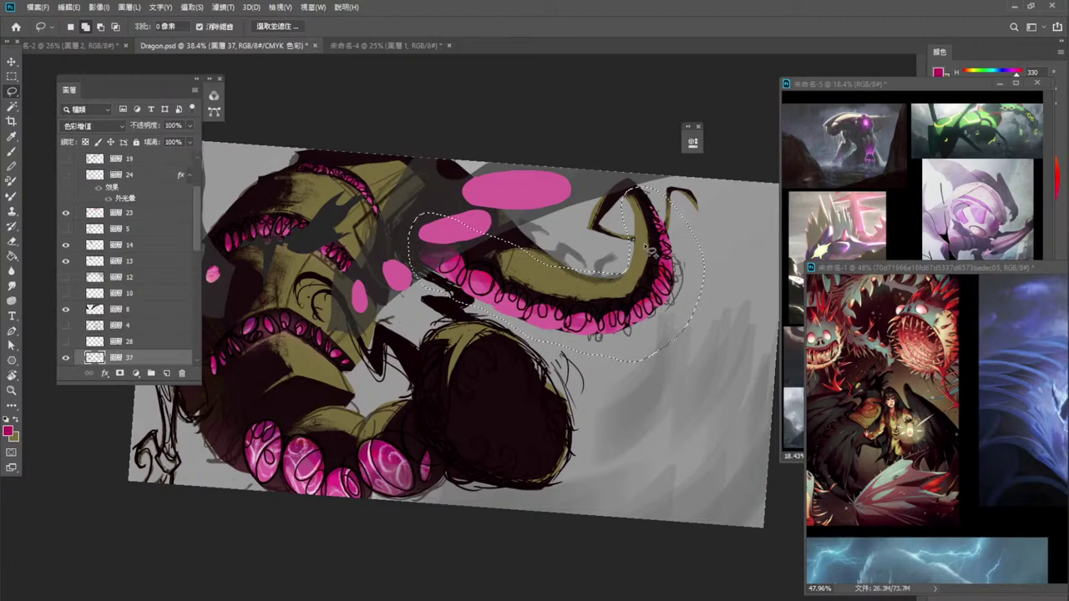
# Warp the selected line art on layer 37 to fit the reshaped pink band on the tail, and clear the selection.
pyautogui.hotkey('ctrl', 't')
pyautogui.rightClick(634, 268)
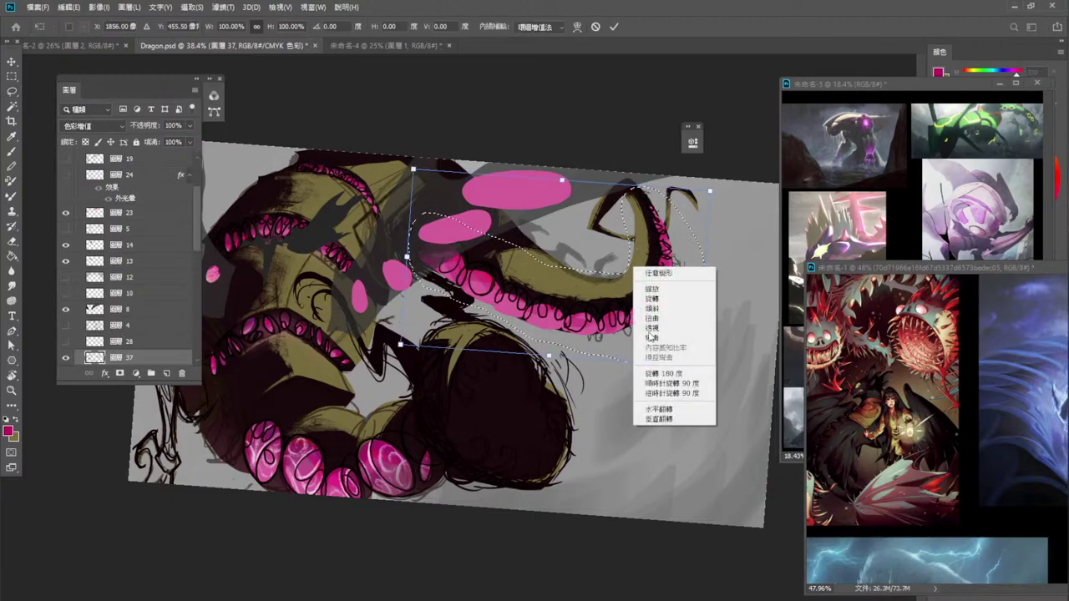
pyautogui.click(651, 336)
pyautogui.moveTo(697, 369)
pyautogui.mouseDown()
pyautogui.moveTo(679, 361)
pyautogui.moveTo(697, 366)
pyautogui.mouseUp()
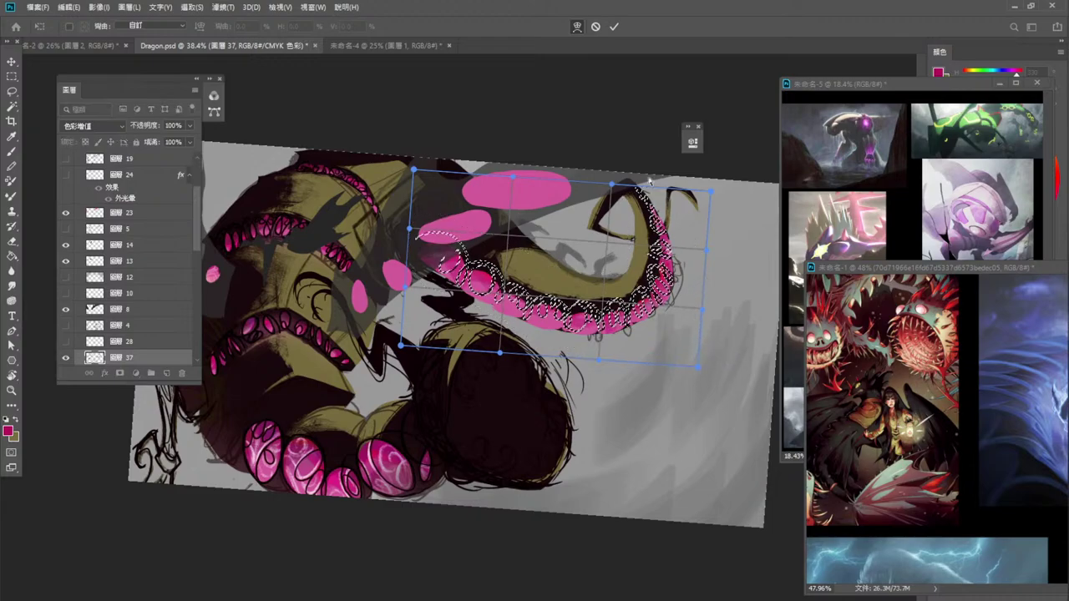
pyautogui.moveTo(628, 242); pyautogui.dragTo(633, 254)
pyautogui.moveTo(702, 310); pyautogui.dragTo(690, 304)
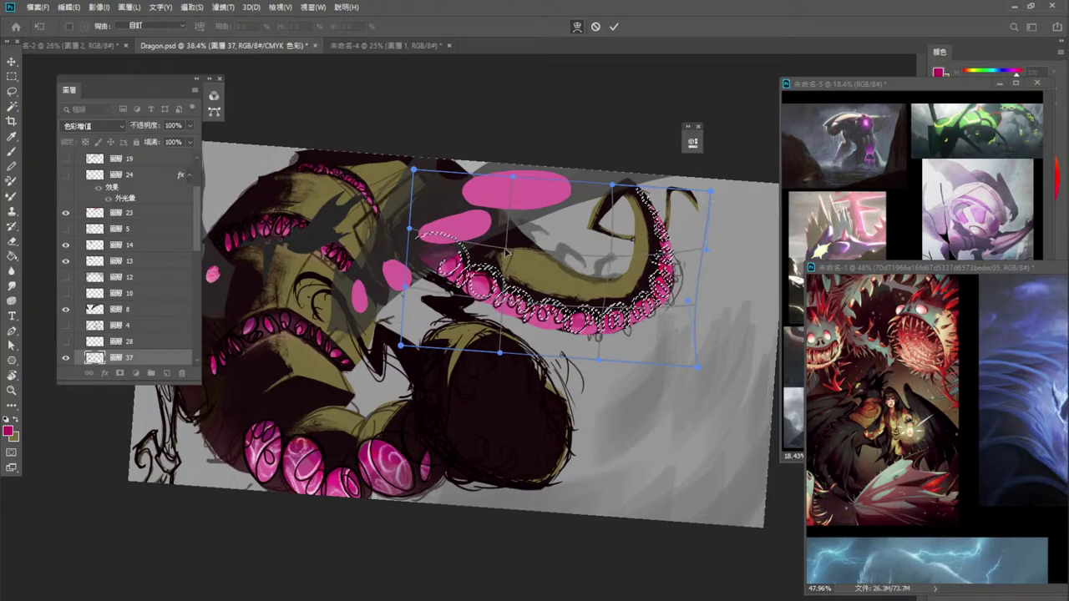
pyautogui.moveTo(505, 253); pyautogui.dragTo(611, 275)
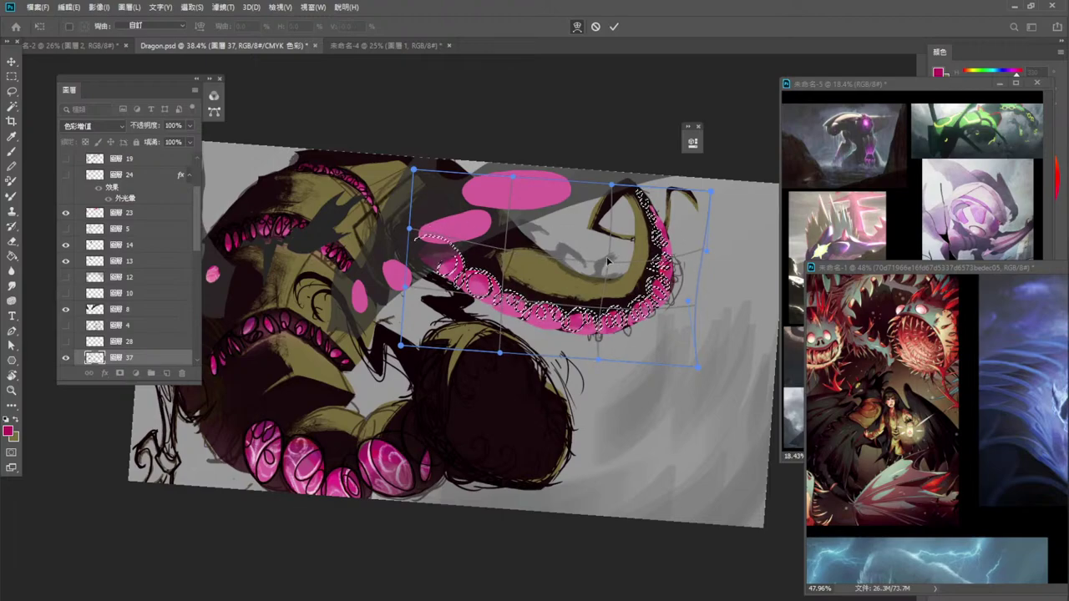
pyautogui.moveTo(608, 262); pyautogui.dragTo(613, 255)
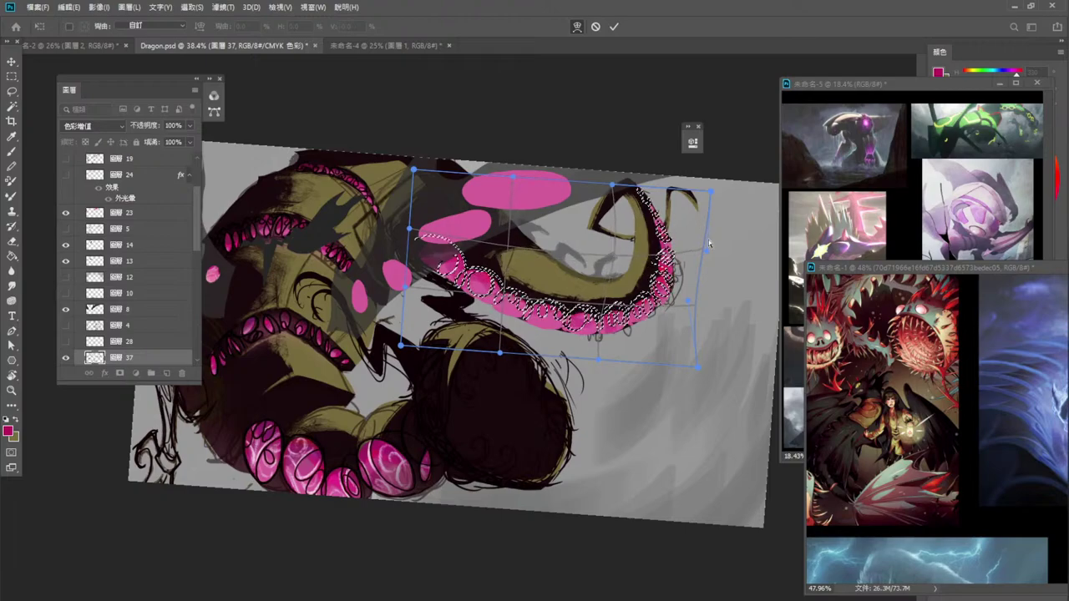
pyautogui.moveTo(709, 243); pyautogui.dragTo(697, 252)
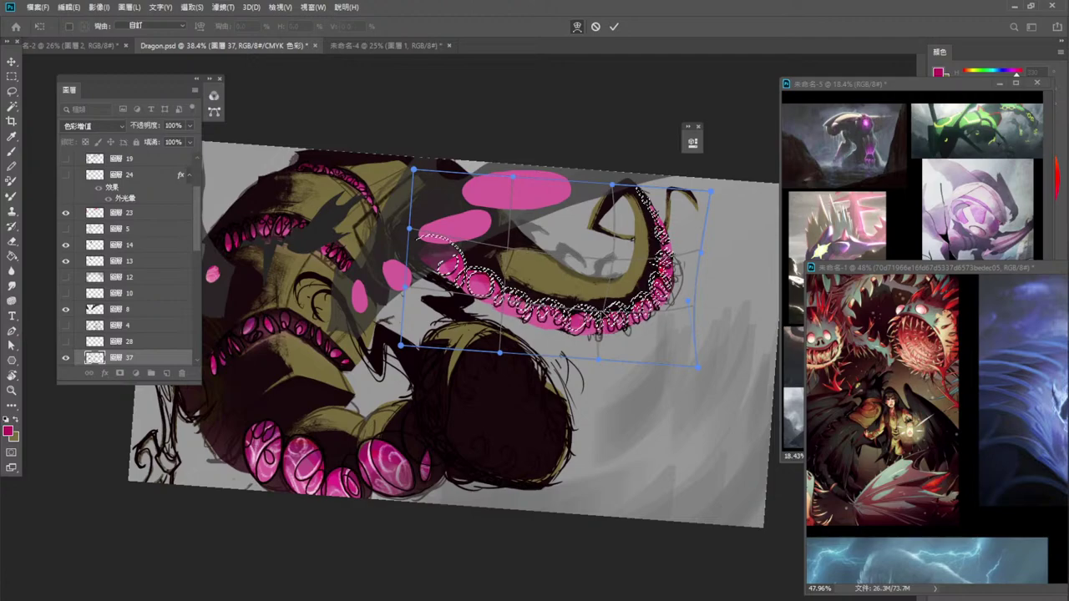
pyautogui.moveTo(603, 304); pyautogui.dragTo(603, 314)
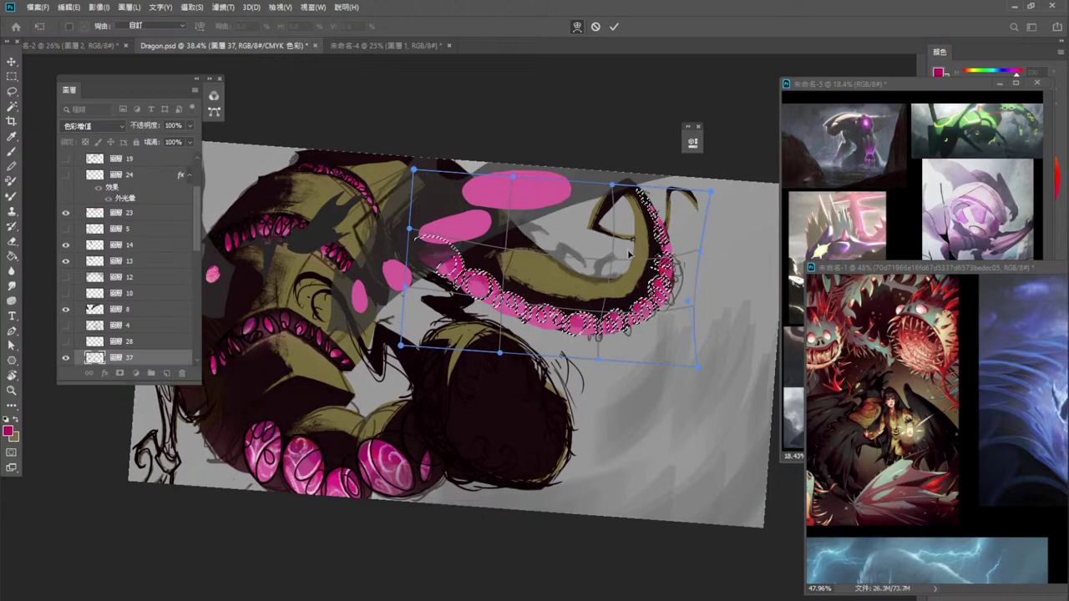
pyautogui.press('Return')
pyautogui.hotkey('ctrl', 'd')
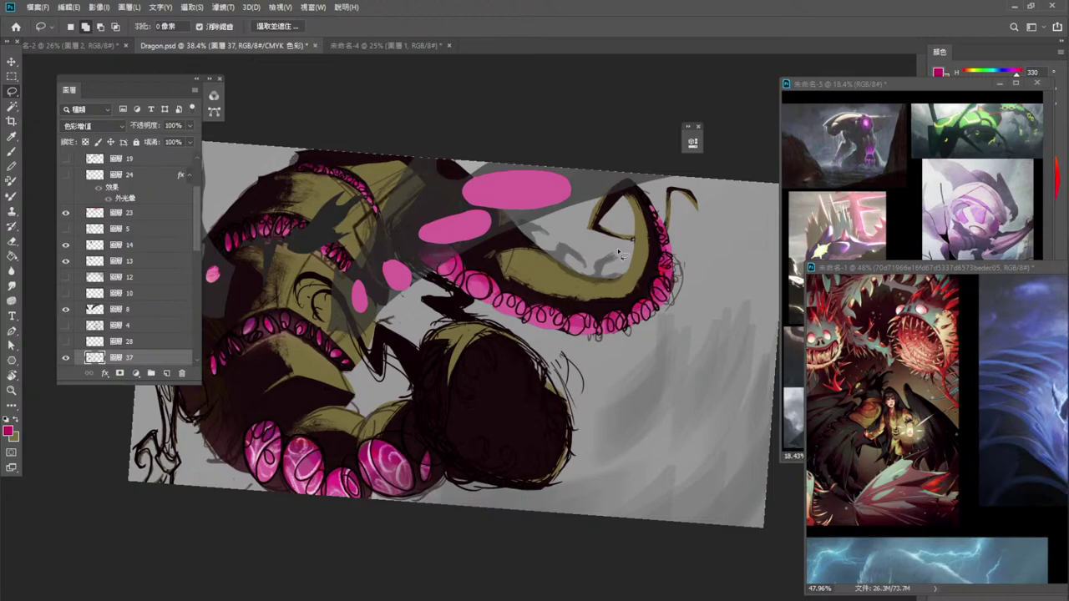
# Switch to the brush, check layers 42 and 44 by toggling their visibility, and make layer 44 active.
pyautogui.click(13, 149)
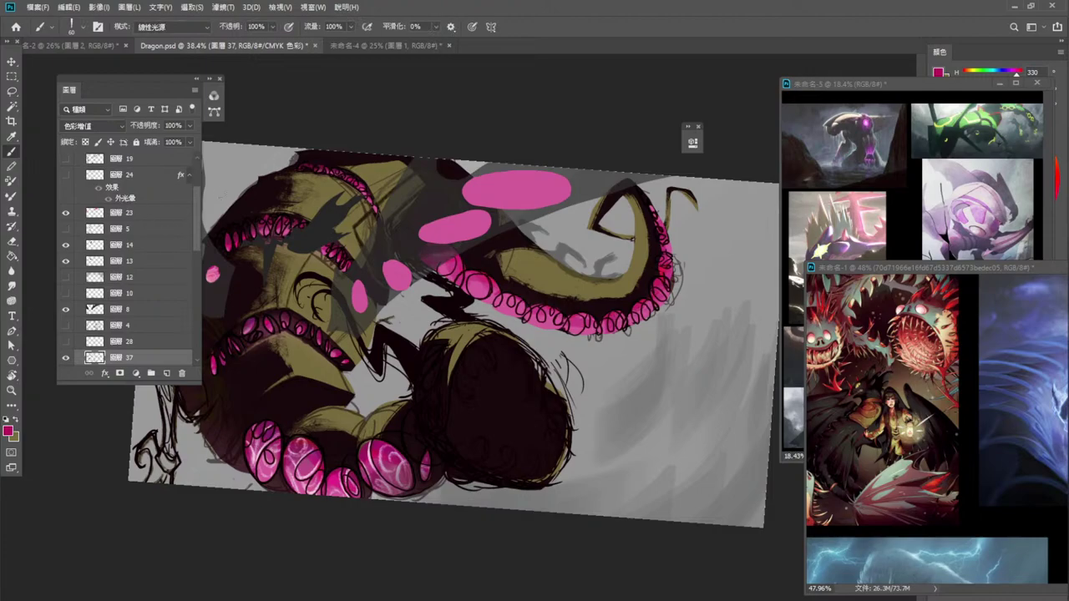
pyautogui.scroll(-5, 199, 264)
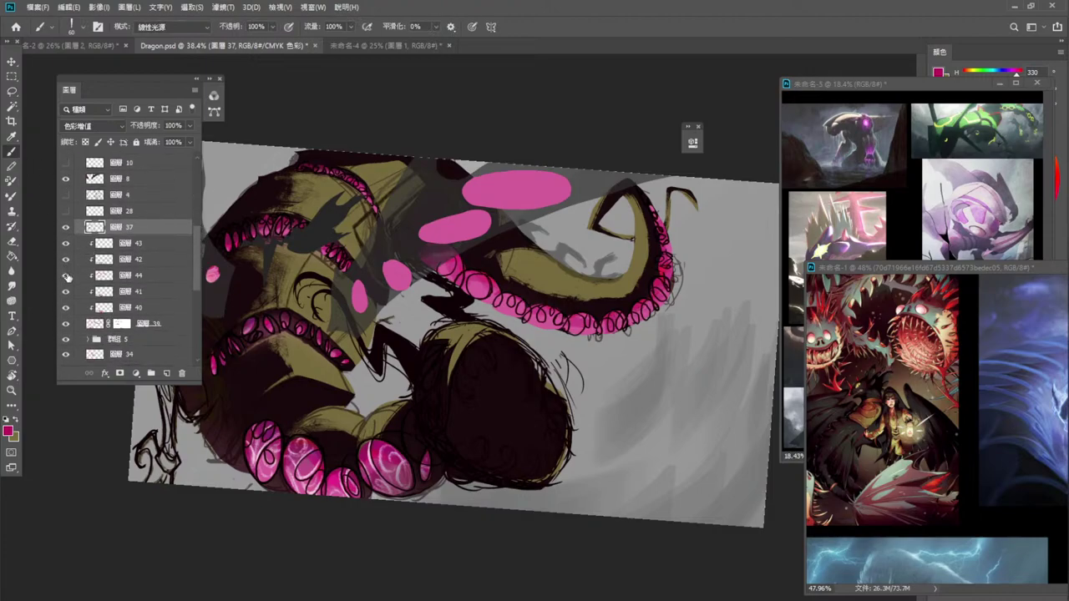
pyautogui.click(66, 260)
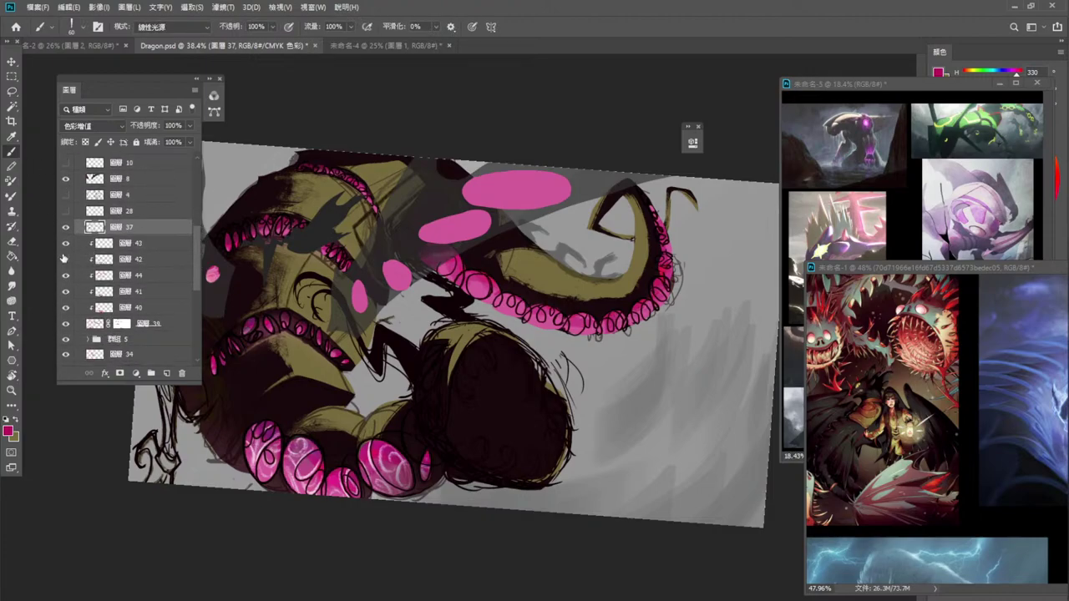
pyautogui.click(65, 260)
pyautogui.click(66, 275)
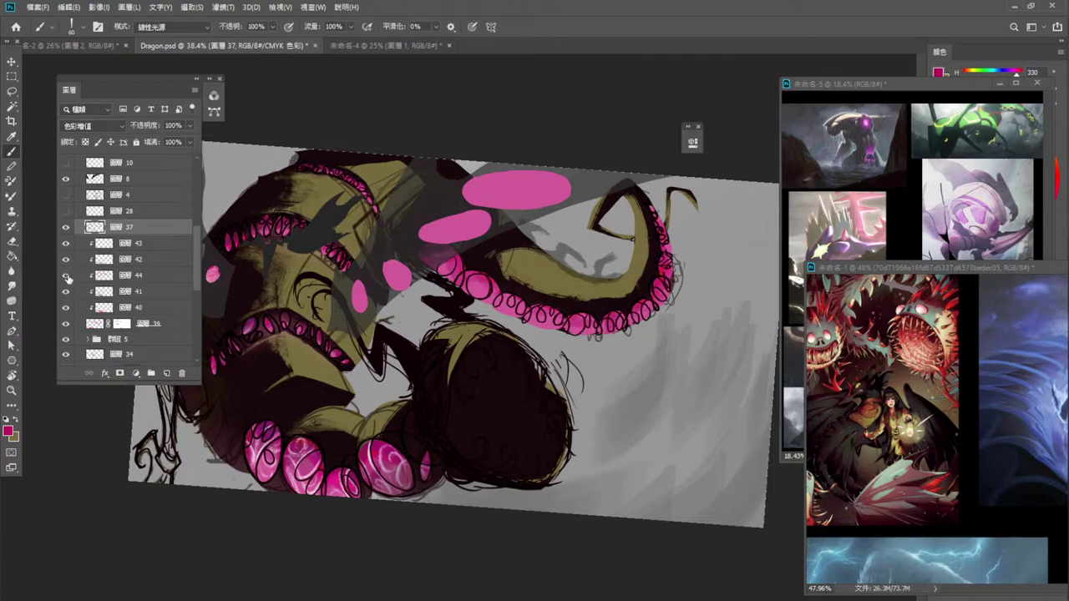
pyautogui.click(174, 270)
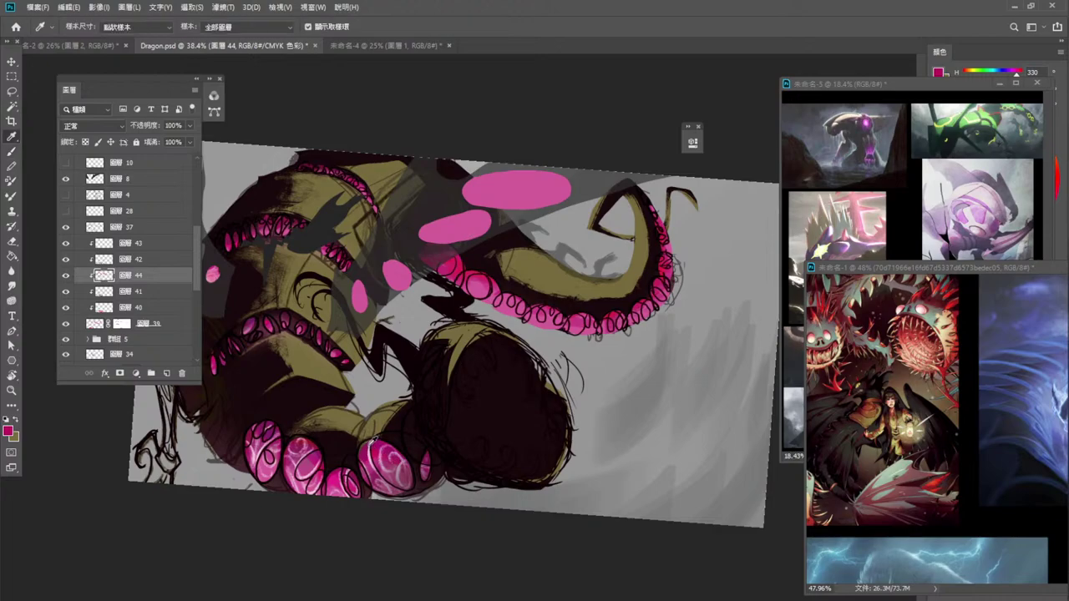
# Sample the magenta of the large lower egg and paint a stroke on the tail cells with the brush in Normal mode.
pyautogui.keyDown('alt'); pyautogui.click(365, 450); pyautogui.keyUp('alt')
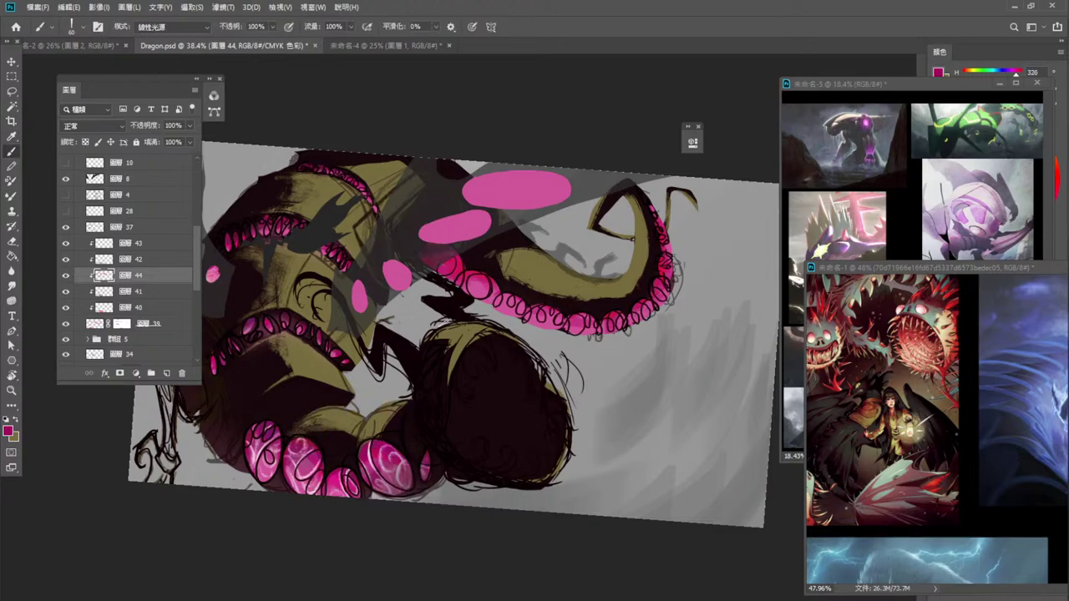
pyautogui.click(195, 28)
pyautogui.click(185, 29)
pyautogui.moveTo(470, 272); pyautogui.dragTo(471, 292)
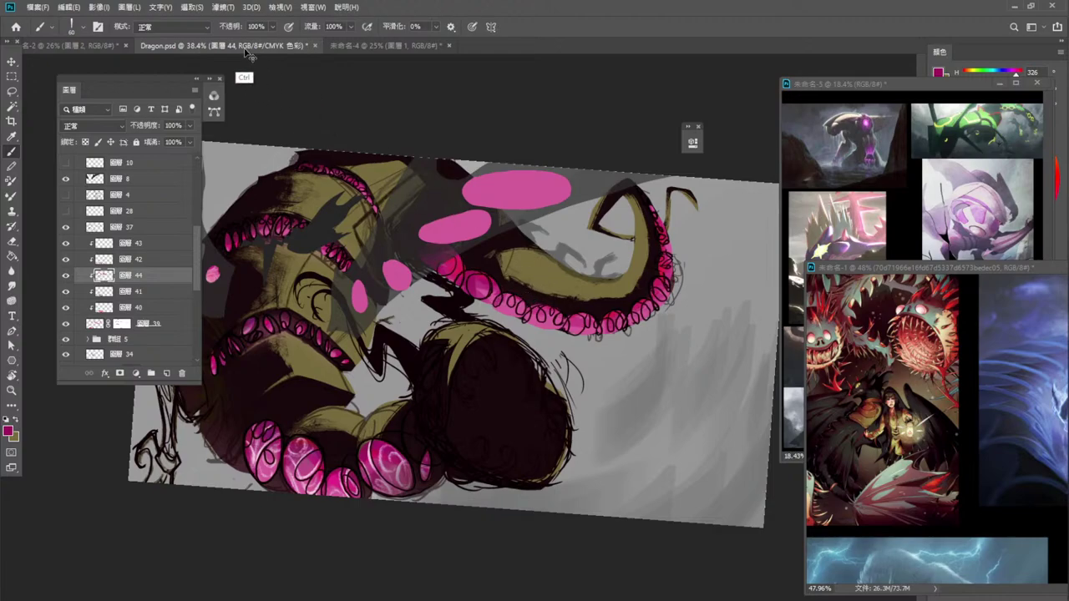
# Set the brush mode to Overlay and paint a stroke over the pink band on the tail's underside.
pyautogui.click(171, 27)
pyautogui.click(167, 205)
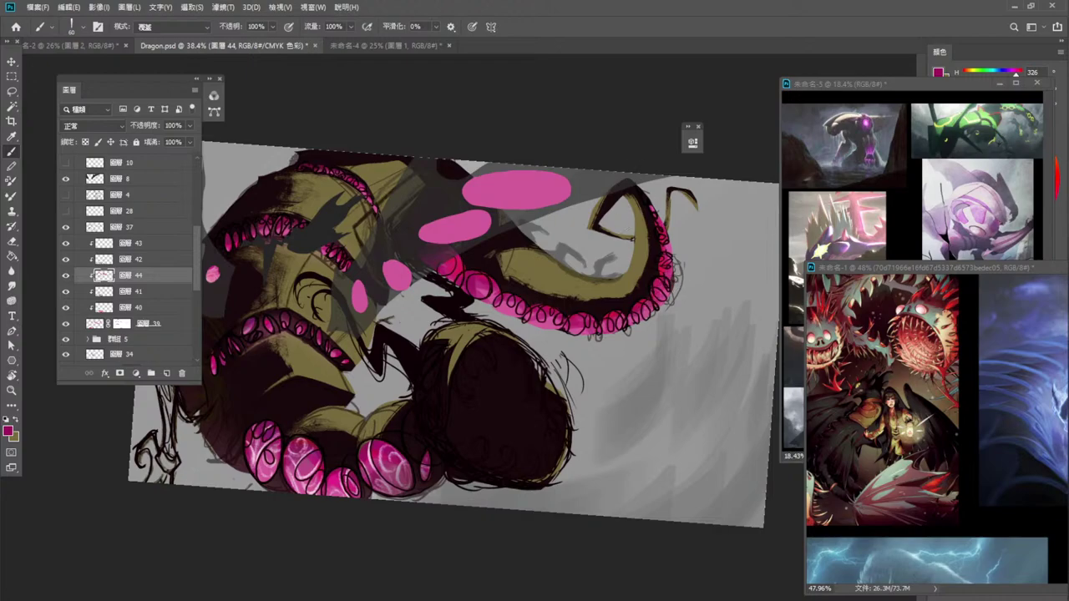
pyautogui.moveTo(535, 316); pyautogui.dragTo(553, 325)
# On layer 39, lasso and delete the excess pink around the first two cells at the tail's base.
pyautogui.click(153, 326)
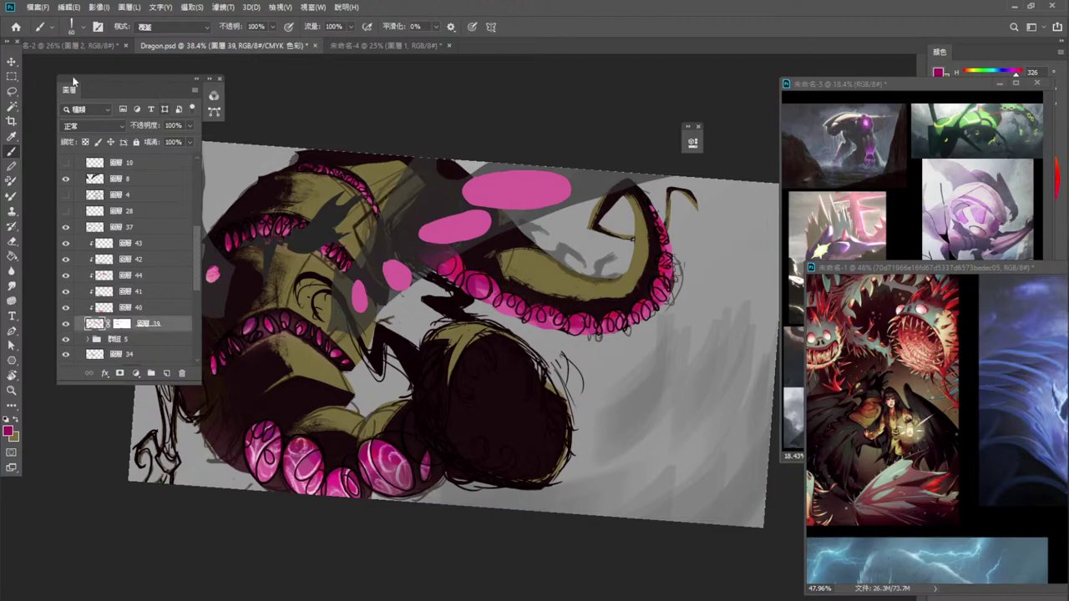
pyautogui.click(12, 91)
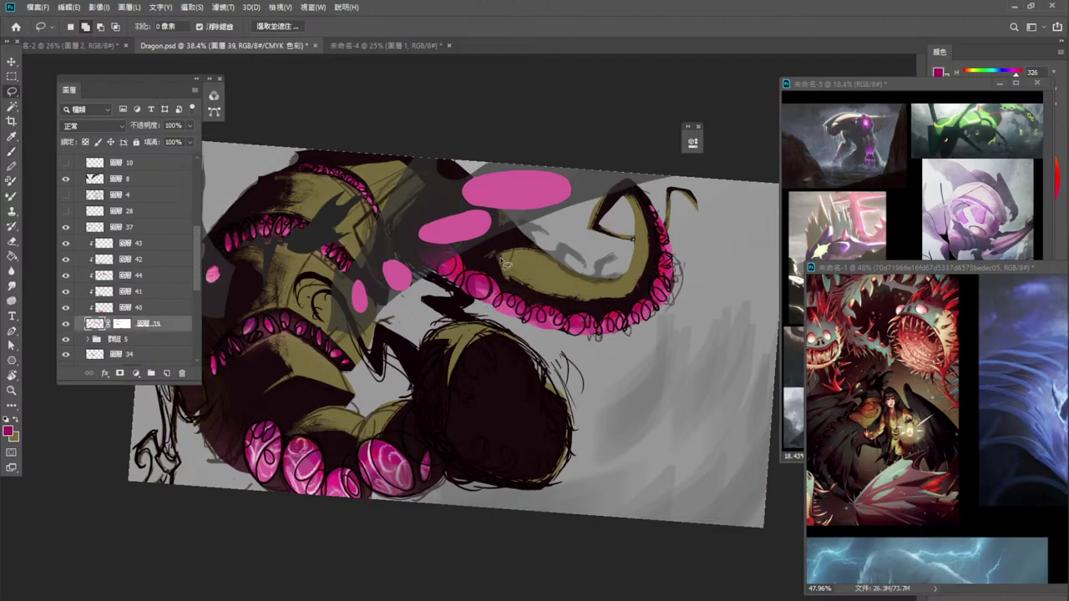
pyautogui.moveTo(475, 303)
pyautogui.mouseDown()
pyautogui.moveTo(492, 281)
pyautogui.moveTo(499, 314)
pyautogui.moveTo(475, 297)
pyautogui.moveTo(491, 277)
pyautogui.mouseUp()
pyautogui.press('Delete')
pyautogui.hotkey('ctrl', 'd')
pyautogui.scroll(3, 501, 231)
pyautogui.moveTo(438, 266)
pyautogui.mouseDown()
pyautogui.moveTo(429, 241)
pyautogui.moveTo(411, 257)
pyautogui.moveTo(416, 278)
pyautogui.moveTo(424, 270)
pyautogui.mouseUp()
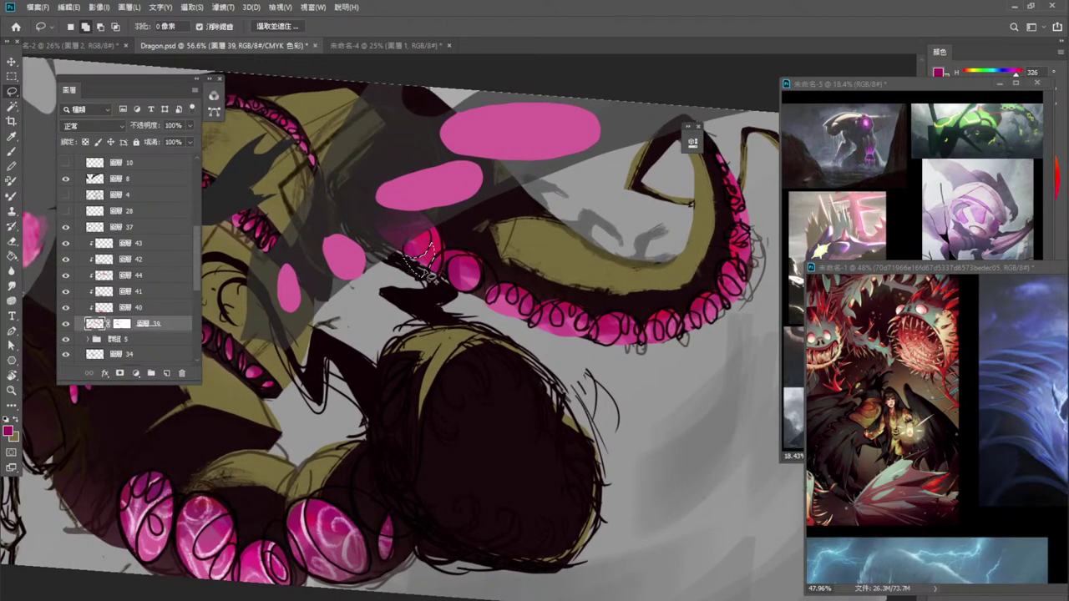
pyautogui.press('Delete')
pyautogui.hotkey('ctrl', 'd')
pyautogui.moveTo(491, 313)
pyautogui.mouseDown()
pyautogui.moveTo(524, 326)
pyautogui.moveTo(476, 311)
pyautogui.mouseUp()
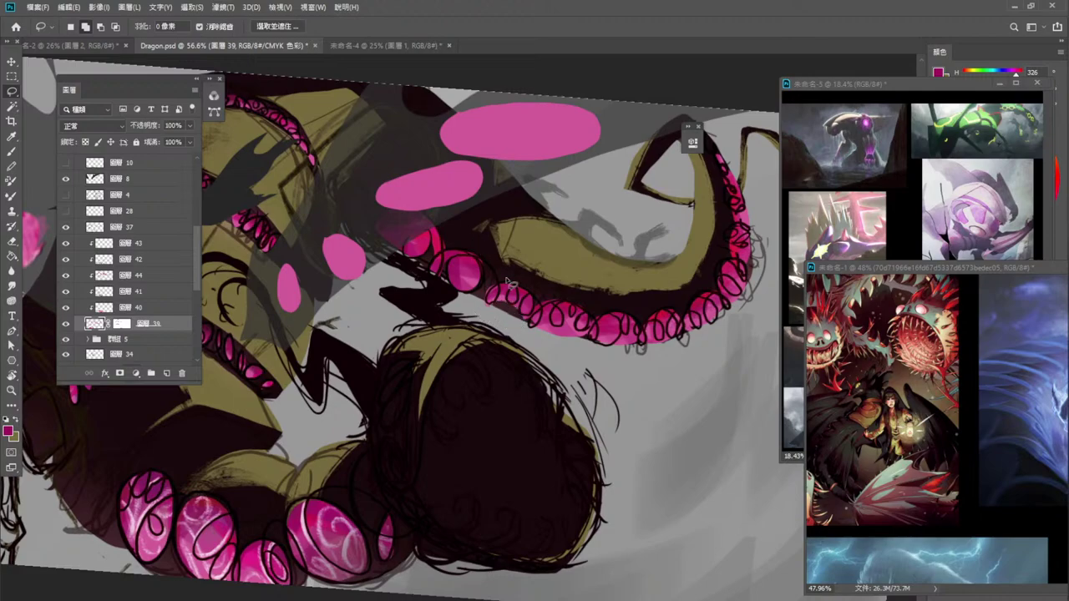
pyautogui.scroll(-3, 568, 255)
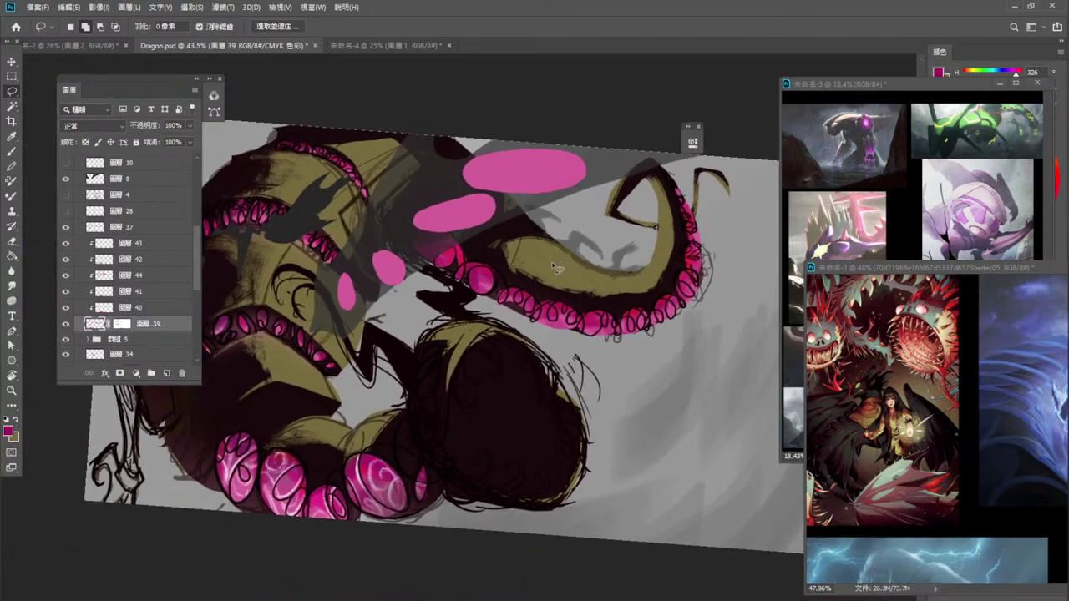
pyautogui.press('ctrl')
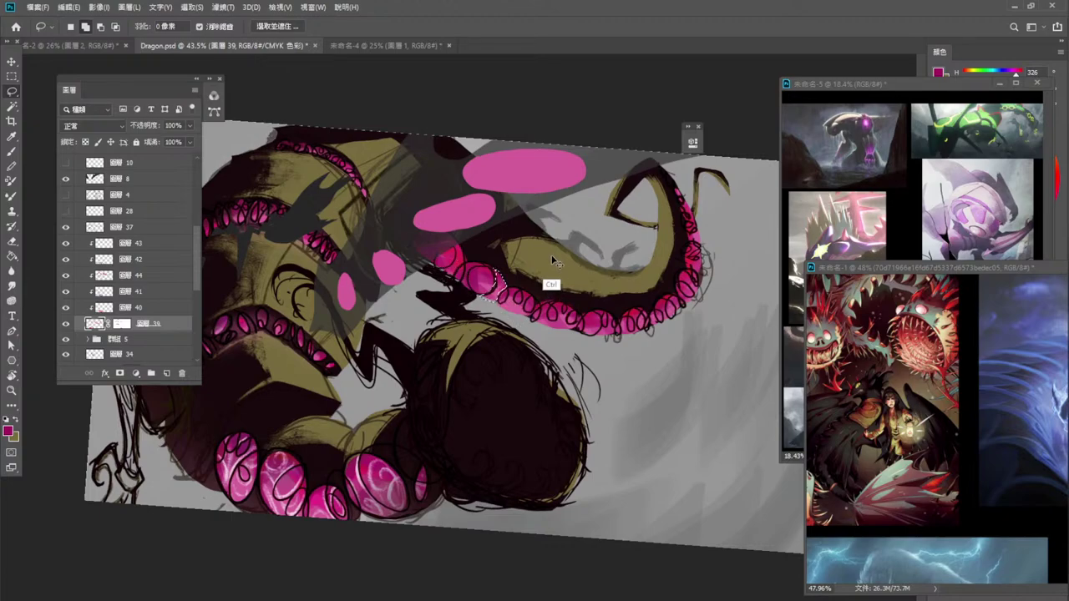
pyautogui.hotkey('ctrl', 'd')
# Identify layer 39 by its visibility, then lasso and delete its whole pink band along the tail.
pyautogui.click(134, 228)
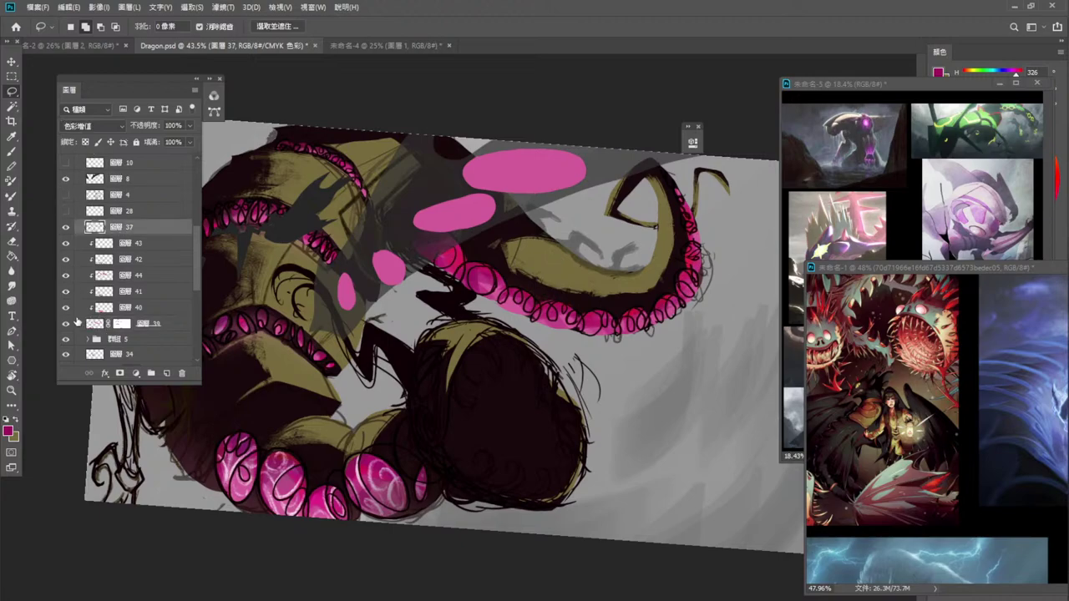
pyautogui.click(66, 324)
pyautogui.click(165, 327)
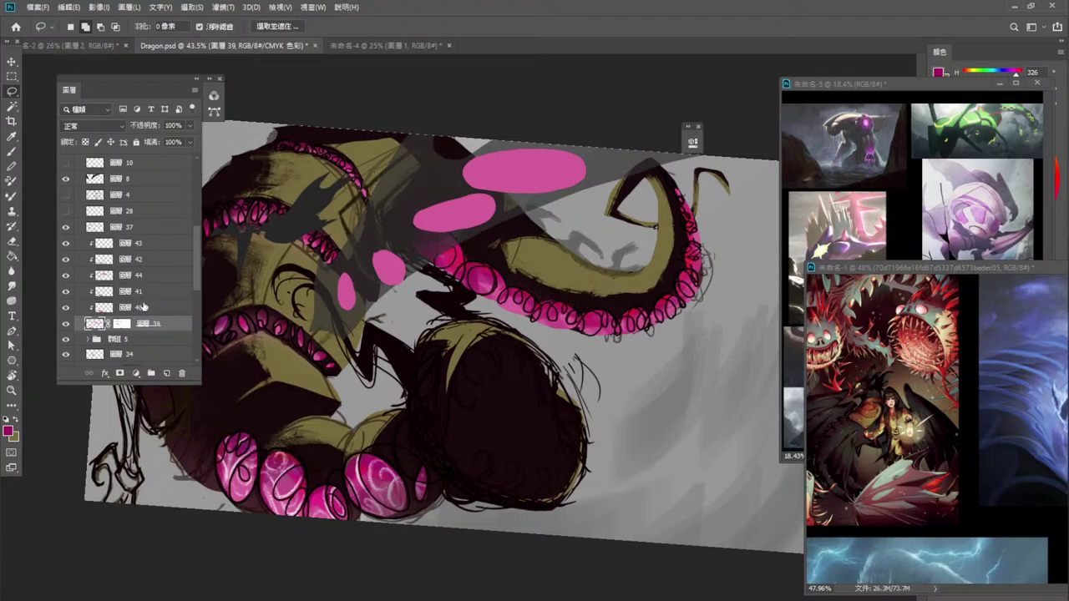
pyautogui.moveTo(428, 274)
pyautogui.mouseDown()
pyautogui.moveTo(412, 214)
pyautogui.moveTo(624, 275)
pyautogui.moveTo(714, 187)
pyautogui.moveTo(535, 355)
pyautogui.moveTo(438, 284)
pyautogui.mouseUp()
pyautogui.press('Delete')
pyautogui.hotkey('ctrl', 'd')
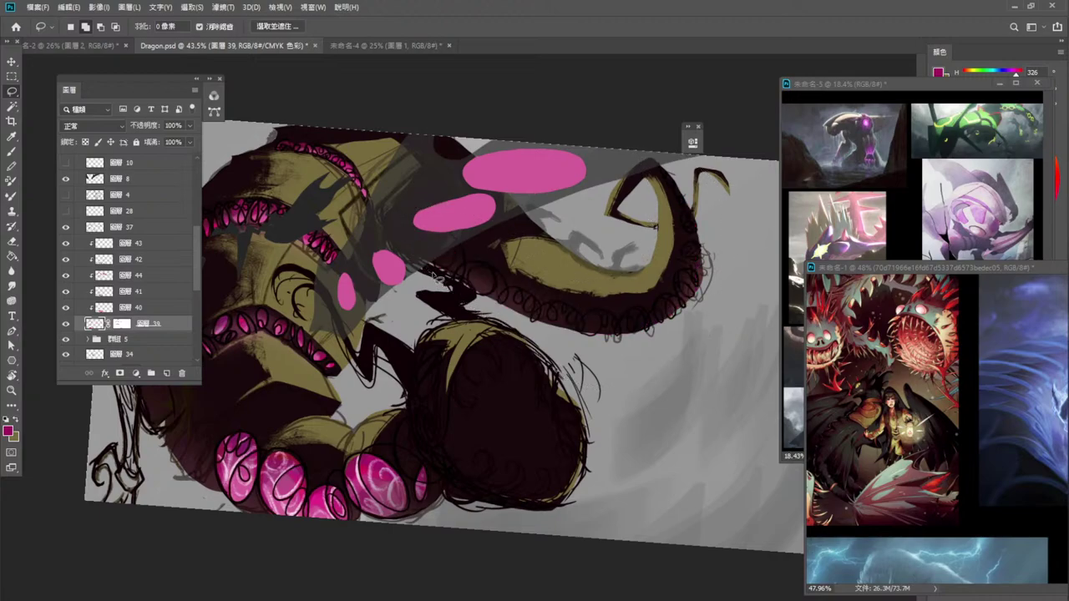
# Make layer 37 active, then lasso and delete the old cell line art along the tail.
pyautogui.click(139, 243)
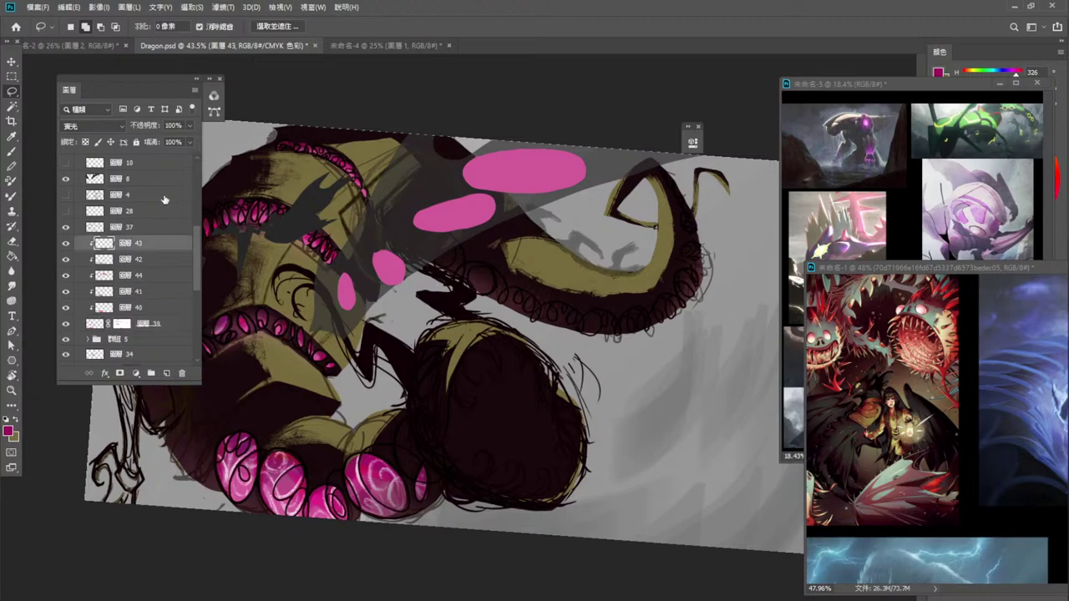
pyautogui.click(125, 228)
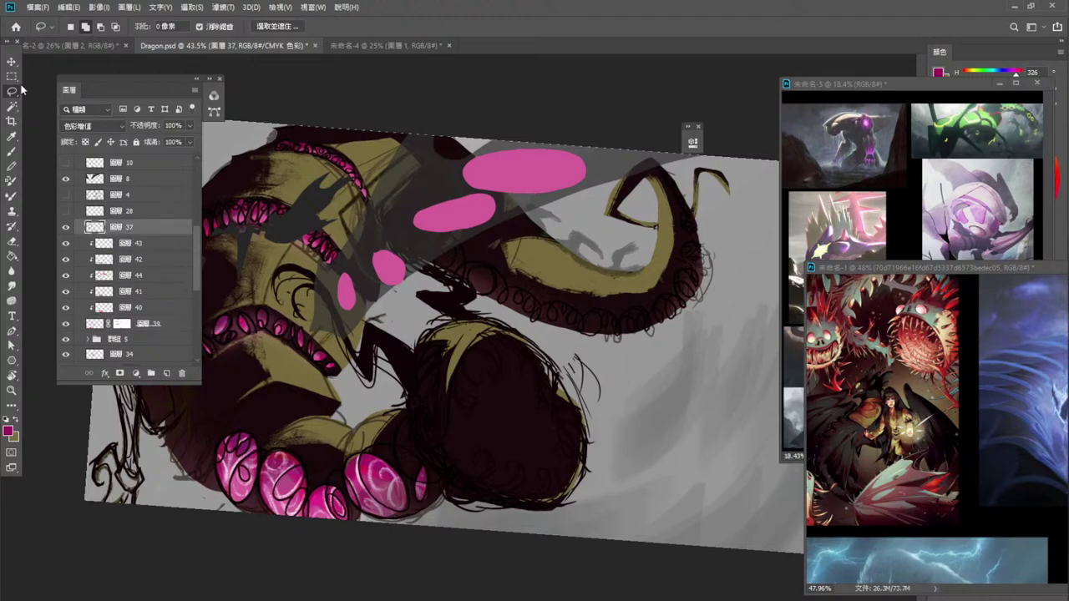
pyautogui.moveTo(726, 306)
pyautogui.mouseDown()
pyautogui.moveTo(696, 155)
pyautogui.moveTo(634, 178)
pyautogui.moveTo(624, 261)
pyautogui.moveTo(414, 193)
pyautogui.moveTo(399, 248)
pyautogui.moveTo(599, 345)
pyautogui.moveTo(762, 301)
pyautogui.moveTo(733, 146)
pyautogui.mouseUp()
pyautogui.press('Delete')
pyautogui.hotkey('ctrl', 'd')
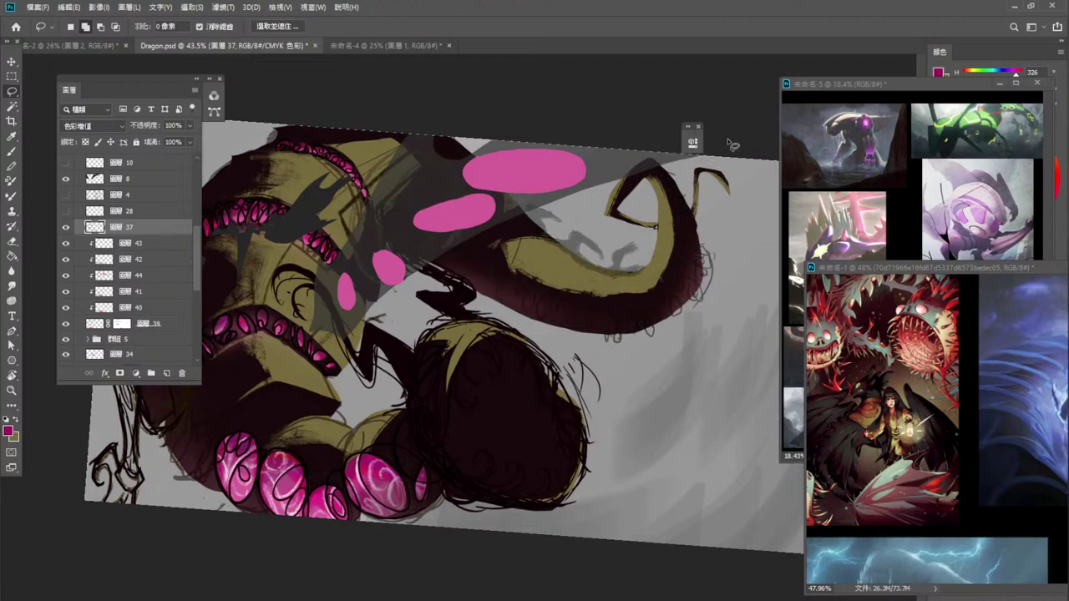
# Switch to the brush and choose a small round preset from the Sketch Brushes group.
pyautogui.press('b')
pyautogui.rightClick(702, 332)
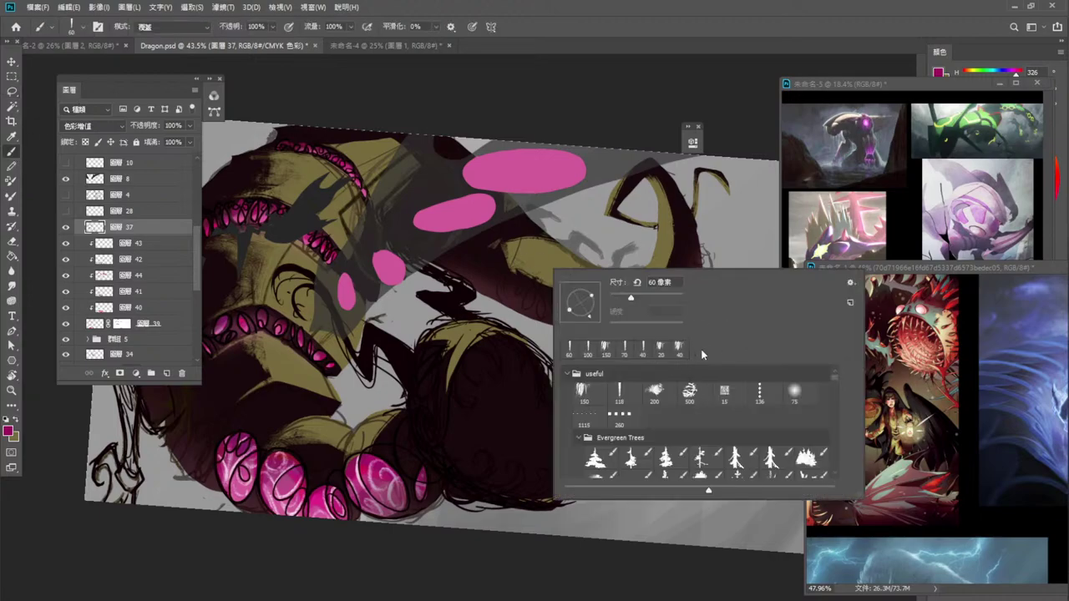
pyautogui.doubleClick(725, 390)
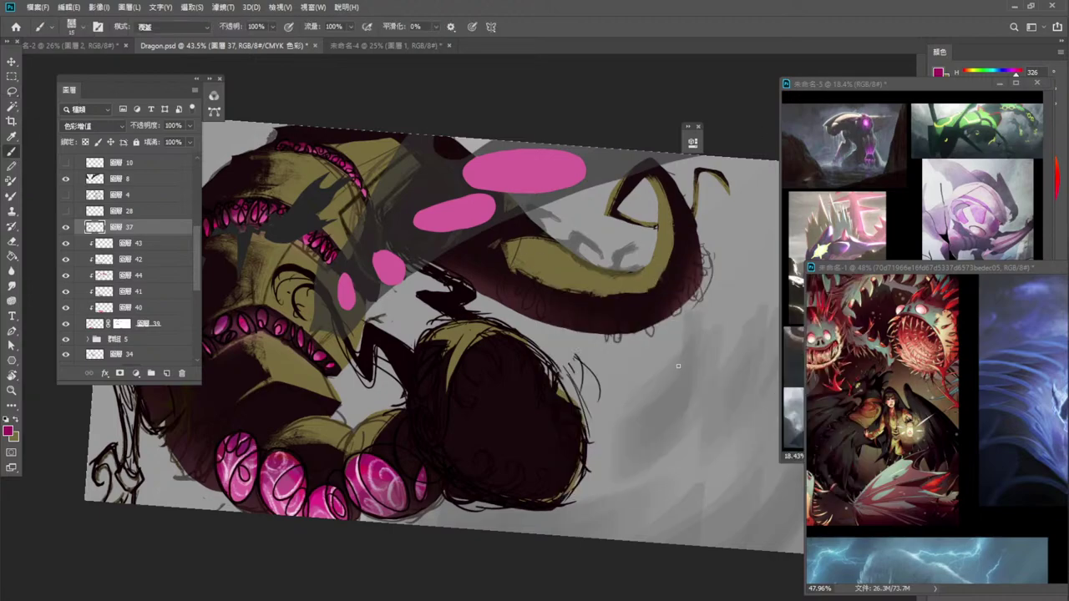
pyautogui.rightClick(670, 349)
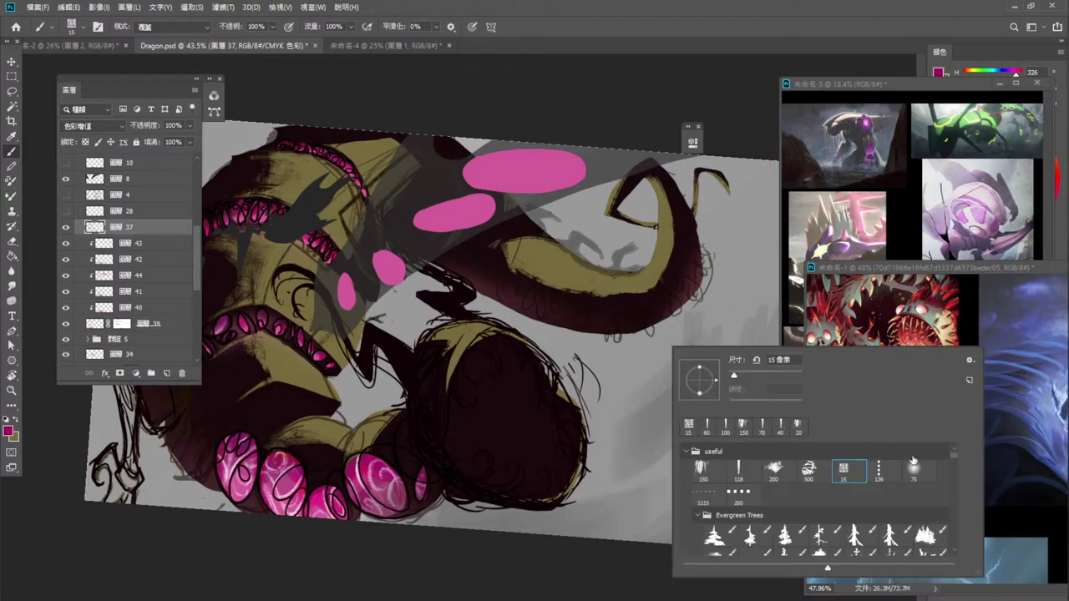
pyautogui.moveTo(953, 455)
pyautogui.mouseDown()
pyautogui.moveTo(957, 483)
pyautogui.moveTo(957, 452)
pyautogui.moveTo(977, 472)
pyautogui.moveTo(982, 464)
pyautogui.moveTo(994, 504)
pyautogui.mouseUp()
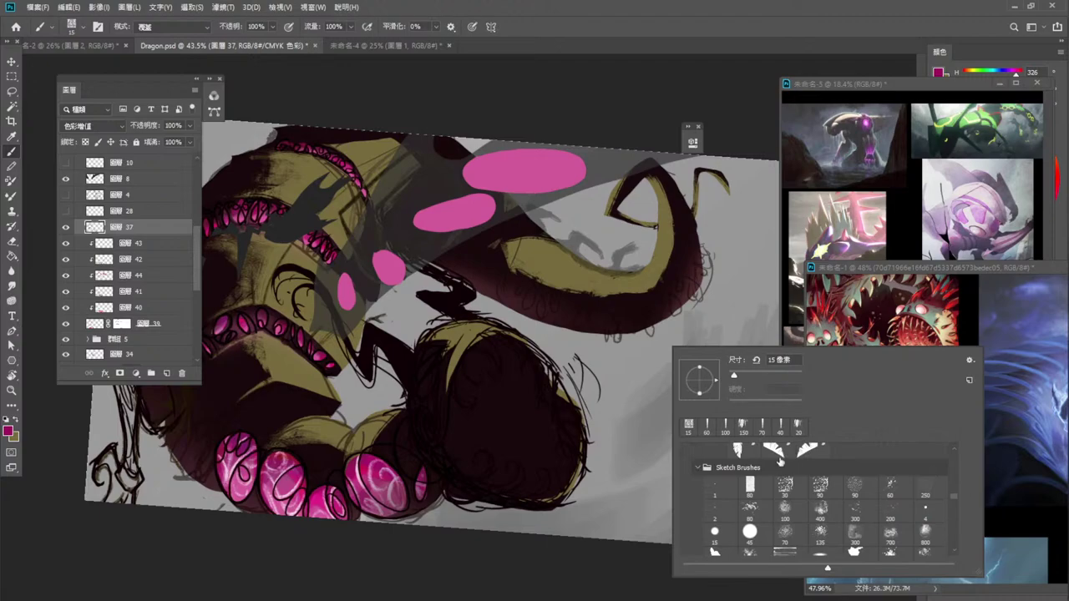
pyautogui.click(718, 488)
pyautogui.click(727, 109)
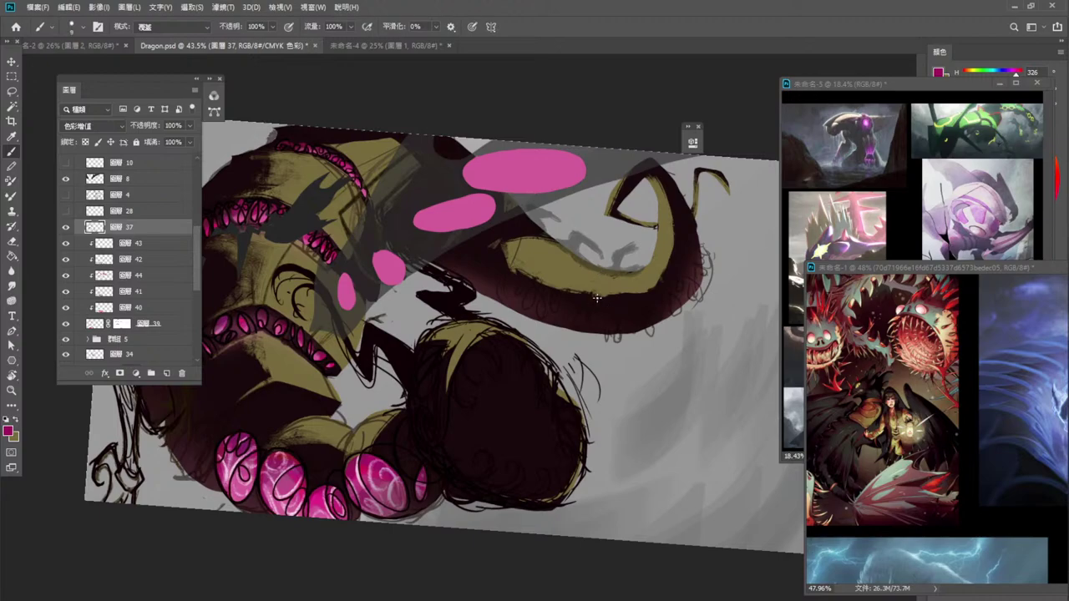
# Enlarge the brush to 15 px and draw round cell outlines of varying size along the tail's underside on layer 37.
pyautogui.press(']')
pyautogui.moveTo(557, 331); pyautogui.dragTo(571, 338)
pyautogui.hotkey('ctrl', 'z')
pyautogui.moveTo(473, 289)
pyautogui.mouseDown()
pyautogui.moveTo(504, 293)
pyautogui.moveTo(509, 273)
pyautogui.moveTo(488, 259)
pyautogui.moveTo(471, 267)
pyautogui.moveTo(470, 284)
pyautogui.moveTo(500, 300)
pyautogui.moveTo(526, 293)
pyautogui.mouseUp()
pyautogui.click(547, 282)
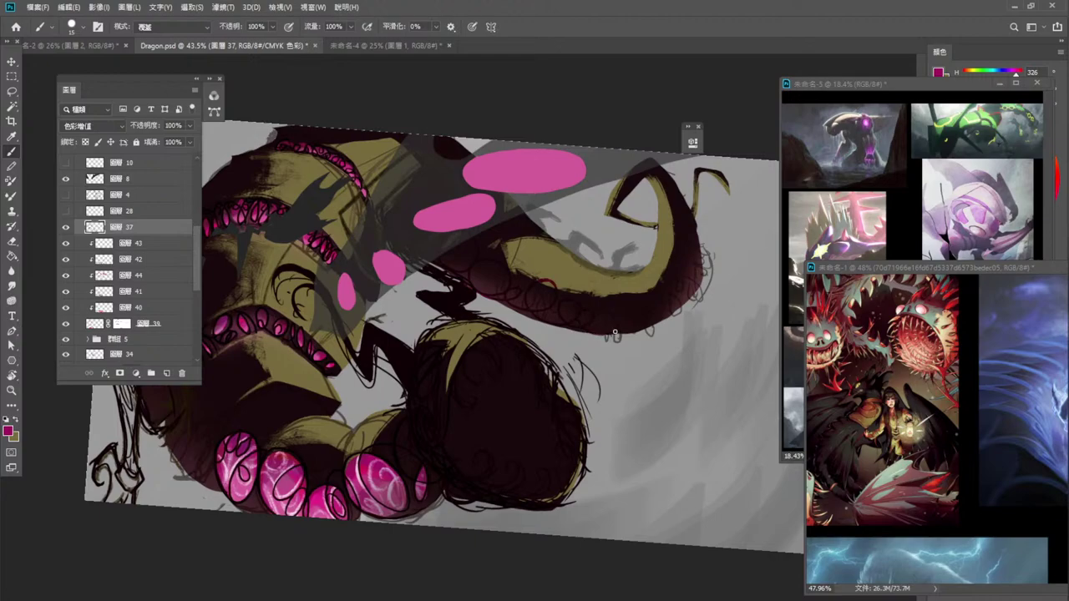
pyautogui.moveTo(612, 334); pyautogui.dragTo(633, 333)
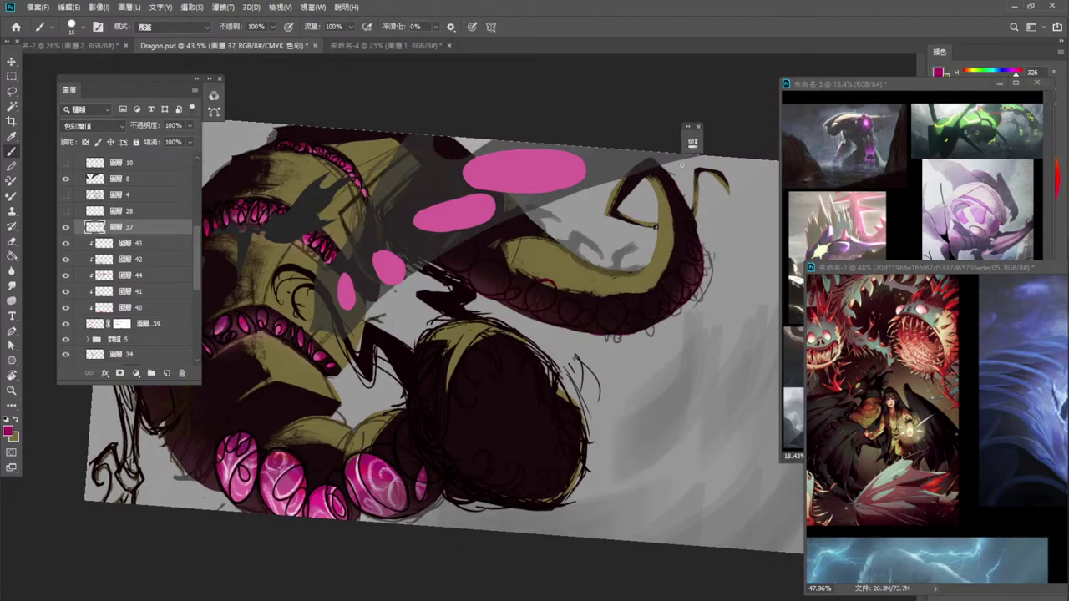
# Reduce the brush size and draw curled detail lines inside the tail's cell outlines on layer 37.
pyautogui.scroll(2, 720, 201)
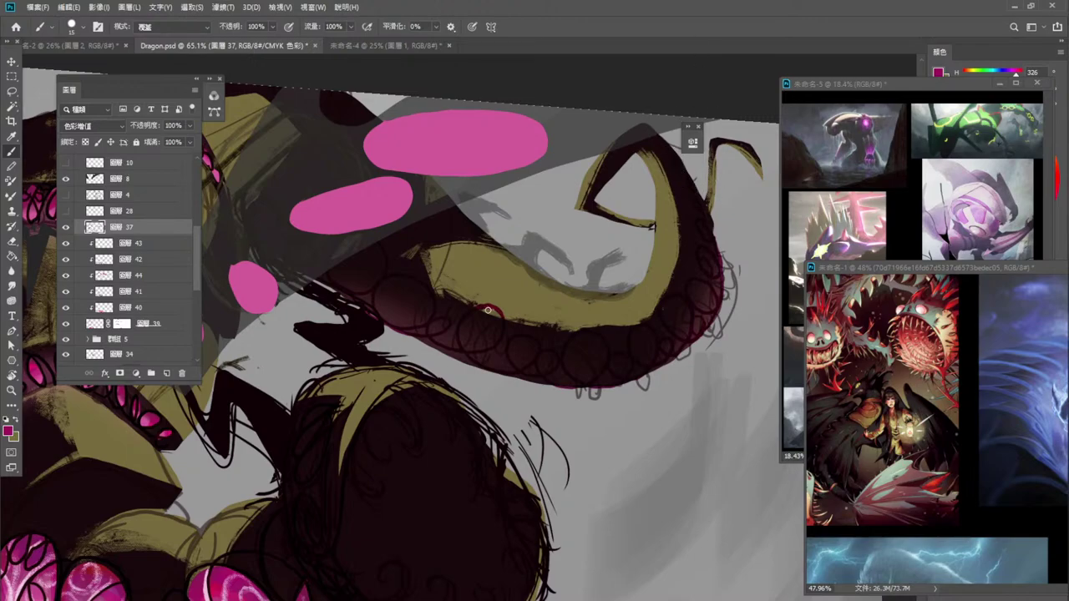
pyautogui.press('[')
pyautogui.press('[')
pyautogui.press('[')
pyautogui.moveTo(489, 225); pyautogui.dragTo(469, 208)
pyautogui.moveTo(310, 214); pyautogui.dragTo(378, 209)
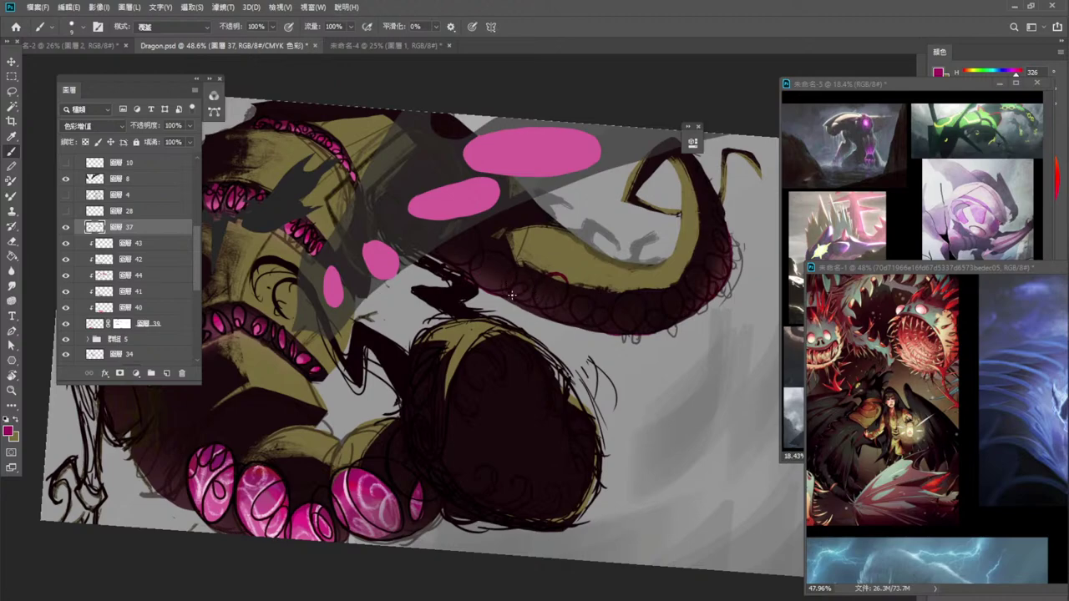
pyautogui.press('ctrl')
# Make layer 39 active, sample the pink of the small oval beside the tail, and switch to the lasso.
pyautogui.click(156, 327)
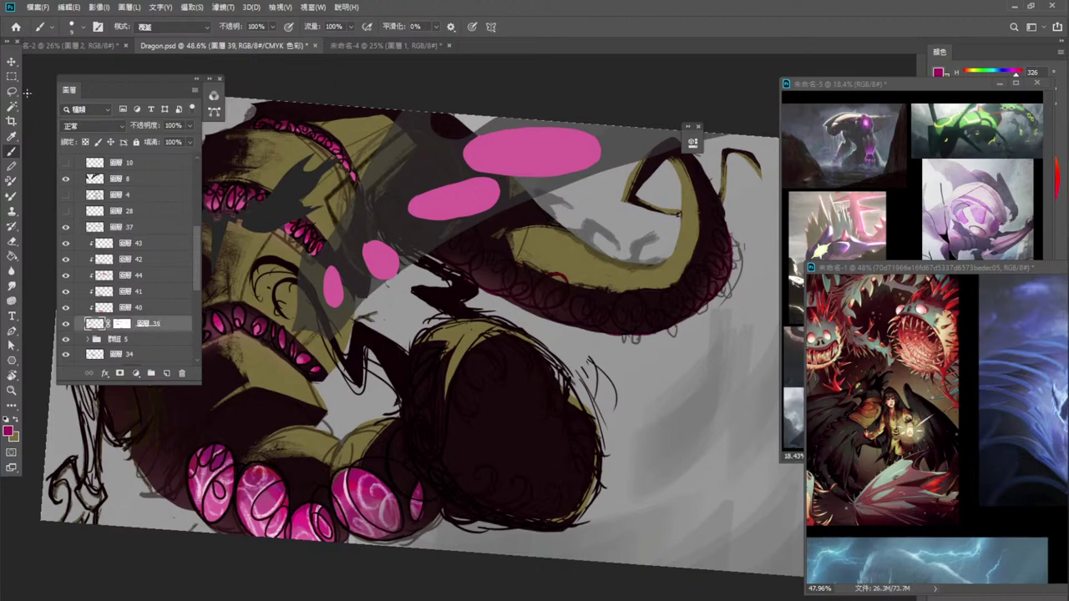
pyautogui.press('l')
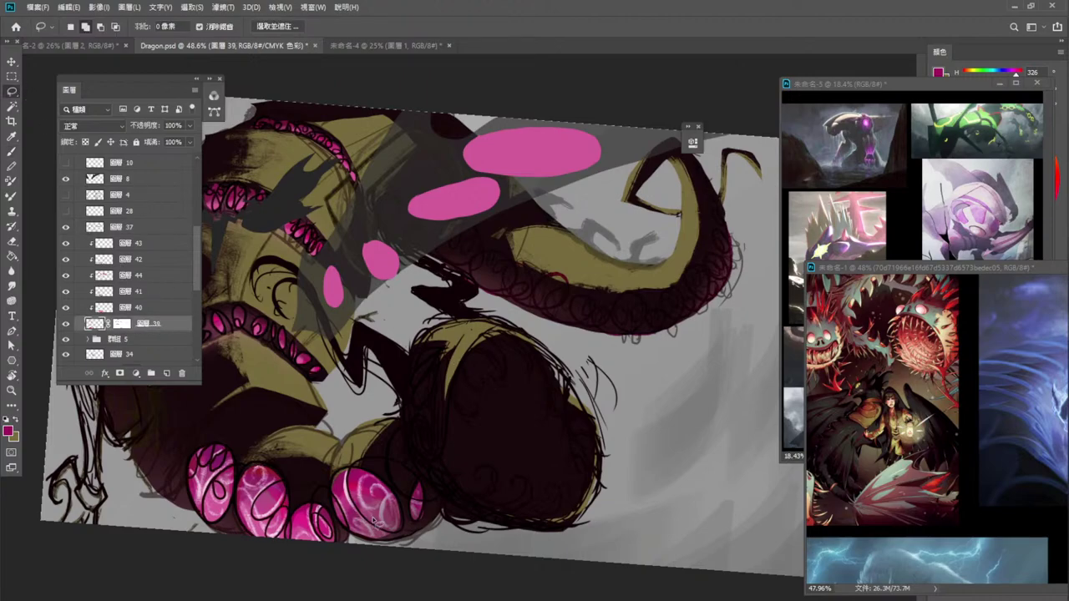
pyautogui.press('i')
pyautogui.click(338, 279)
pyautogui.click(12, 90)
# Lasso every round cell along the tail, fill the selections with the sampled pink, and clear the selection.
pyautogui.moveTo(448, 225)
pyautogui.mouseDown()
pyautogui.moveTo(443, 260)
pyautogui.moveTo(461, 268)
pyautogui.moveTo(478, 261)
pyautogui.moveTo(474, 226)
pyautogui.moveTo(447, 228)
pyautogui.moveTo(482, 261)
pyautogui.moveTo(473, 269)
pyautogui.moveTo(479, 290)
pyautogui.moveTo(497, 297)
pyautogui.moveTo(516, 283)
pyautogui.moveTo(472, 259)
pyautogui.mouseUp()
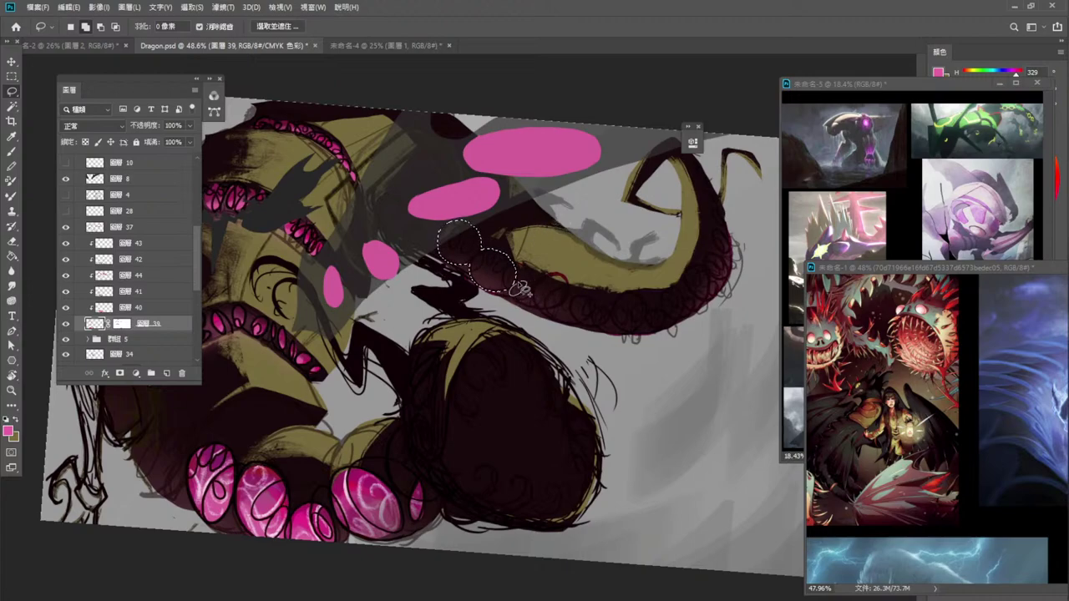
pyautogui.moveTo(561, 286)
pyautogui.mouseDown()
pyautogui.moveTo(543, 314)
pyautogui.moveTo(564, 309)
pyautogui.moveTo(566, 283)
pyautogui.moveTo(547, 289)
pyautogui.moveTo(575, 323)
pyautogui.moveTo(595, 323)
pyautogui.moveTo(597, 312)
pyautogui.moveTo(577, 308)
pyautogui.moveTo(598, 309)
pyautogui.moveTo(600, 331)
pyautogui.moveTo(606, 307)
pyautogui.moveTo(631, 335)
pyautogui.moveTo(648, 312)
pyautogui.moveTo(624, 293)
pyautogui.moveTo(668, 306)
pyautogui.moveTo(655, 308)
pyautogui.moveTo(654, 327)
pyautogui.moveTo(667, 327)
pyautogui.moveTo(656, 314)
pyautogui.moveTo(687, 286)
pyautogui.moveTo(686, 296)
pyautogui.moveTo(666, 290)
pyautogui.moveTo(660, 307)
pyautogui.moveTo(671, 323)
pyautogui.moveTo(684, 306)
pyautogui.moveTo(674, 288)
pyautogui.moveTo(701, 289)
pyautogui.moveTo(660, 313)
pyautogui.moveTo(697, 310)
pyautogui.mouseUp()
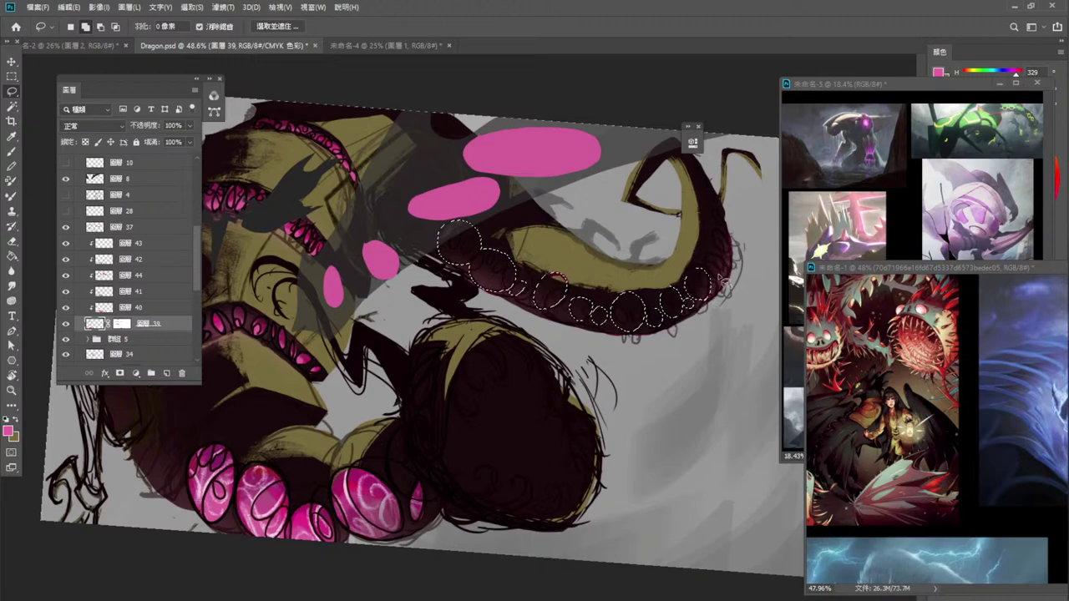
pyautogui.moveTo(723, 276)
pyautogui.mouseDown()
pyautogui.moveTo(714, 248)
pyautogui.moveTo(719, 219)
pyautogui.moveTo(733, 249)
pyautogui.moveTo(720, 194)
pyautogui.moveTo(733, 226)
pyautogui.moveTo(716, 216)
pyautogui.moveTo(725, 199)
pyautogui.moveTo(728, 207)
pyautogui.moveTo(702, 171)
pyautogui.mouseUp()
pyautogui.moveTo(545, 302)
pyautogui.mouseDown()
pyautogui.moveTo(534, 291)
pyautogui.moveTo(525, 272)
pyautogui.moveTo(510, 273)
pyautogui.moveTo(507, 291)
pyautogui.moveTo(580, 303)
pyautogui.moveTo(576, 314)
pyautogui.moveTo(571, 289)
pyautogui.moveTo(564, 309)
pyautogui.moveTo(544, 313)
pyautogui.moveTo(549, 289)
pyautogui.mouseUp()
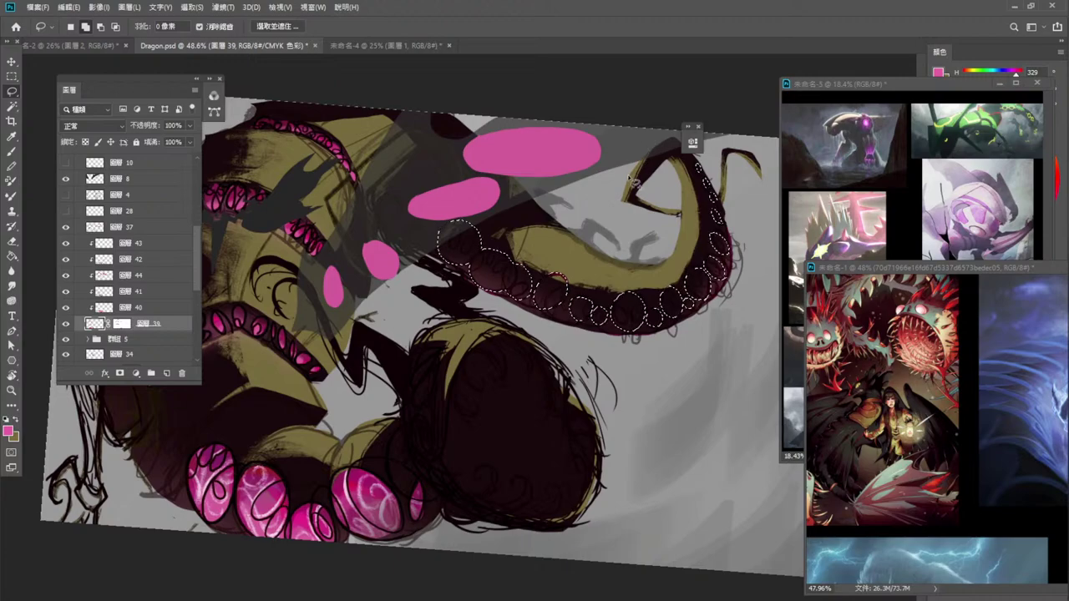
pyautogui.hotkey('alt', 'BackSpace')
pyautogui.hotkey('ctrl', 'd')
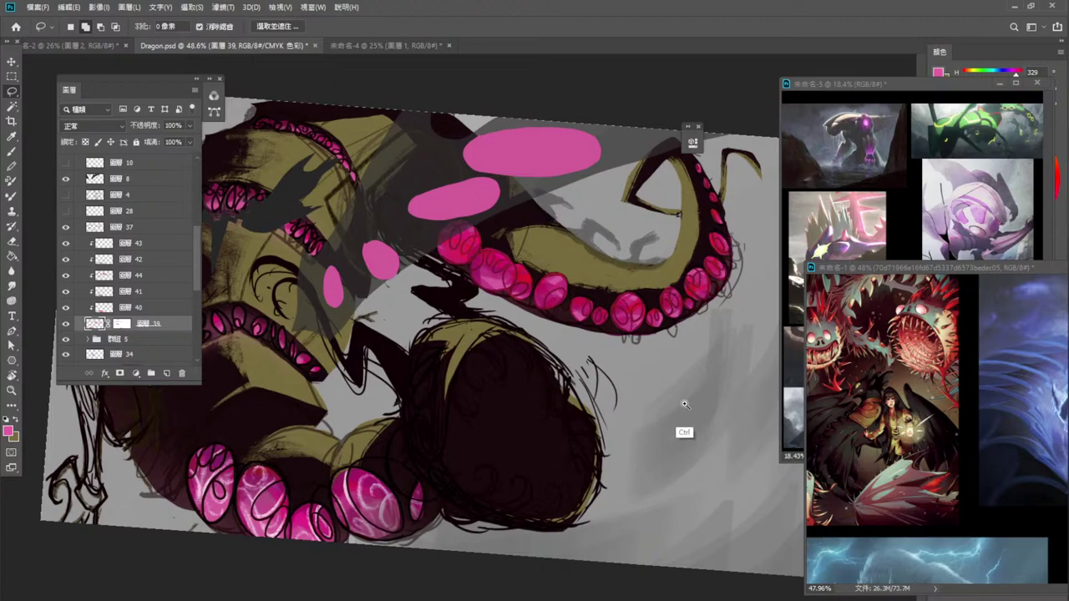
# Make the line-art layer 37 active.
pyautogui.moveTo(685, 404); pyautogui.dragTo(664, 383)
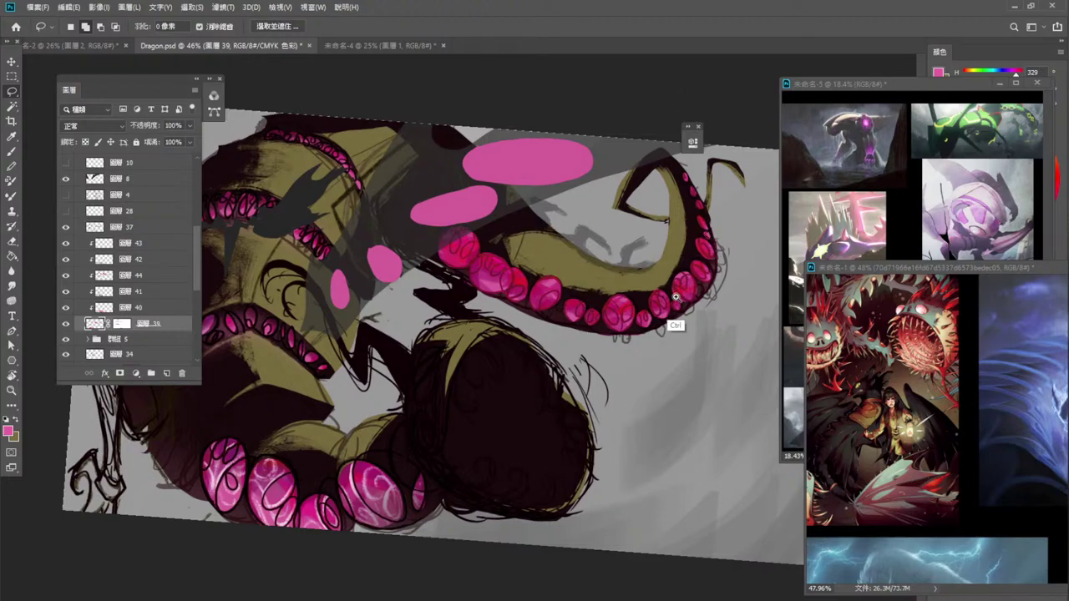
pyautogui.hotkey('ctrl', '-')
pyautogui.scroll(-2, 645, 303)
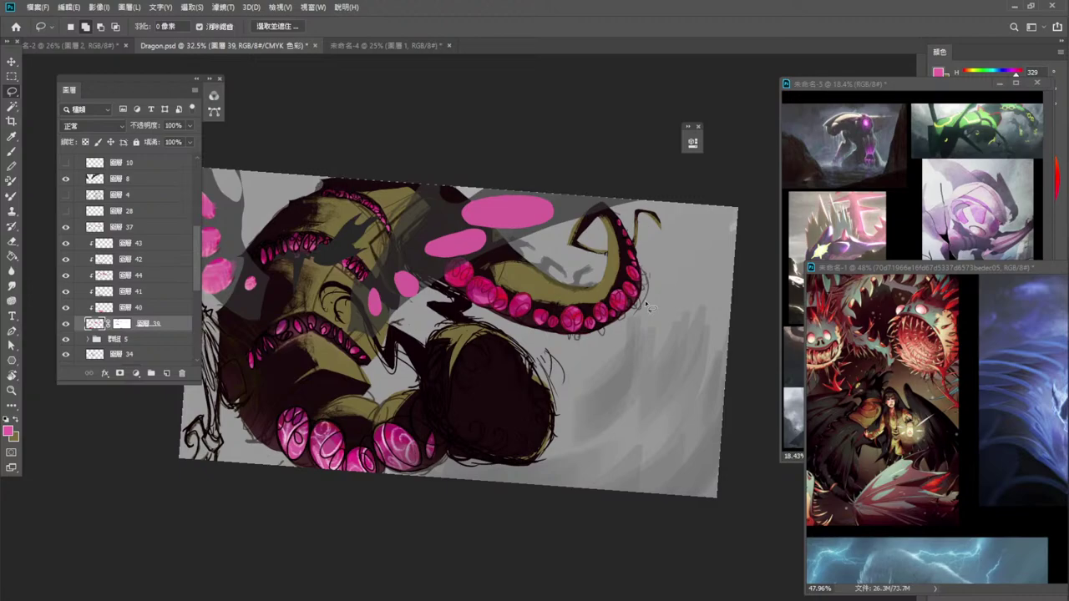
pyautogui.click(148, 227)
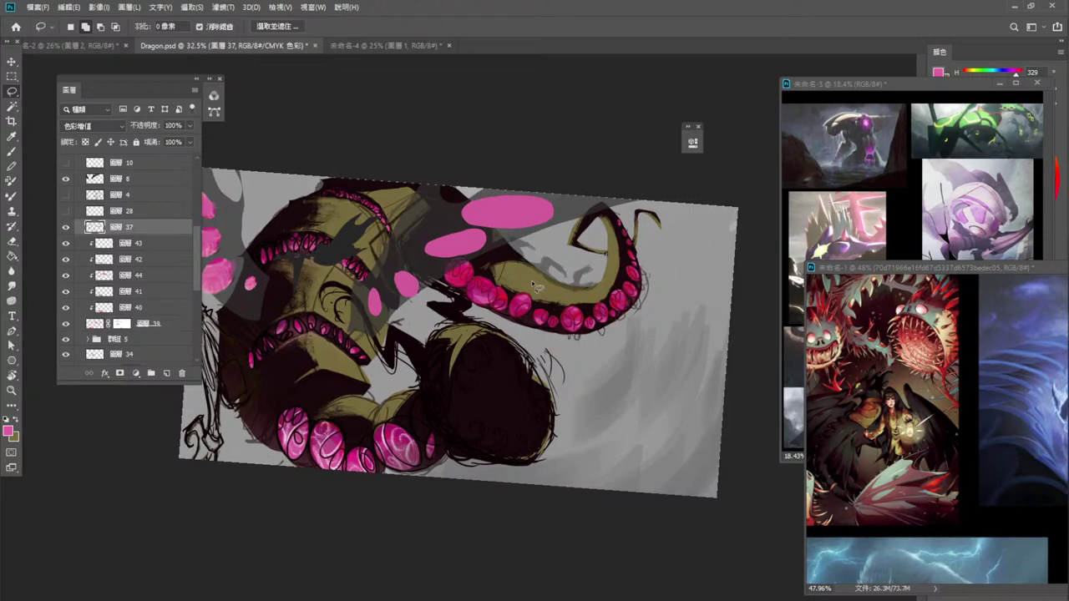
pyautogui.press('ctrl')
pyautogui.moveTo(682, 289); pyautogui.dragTo(715, 341)
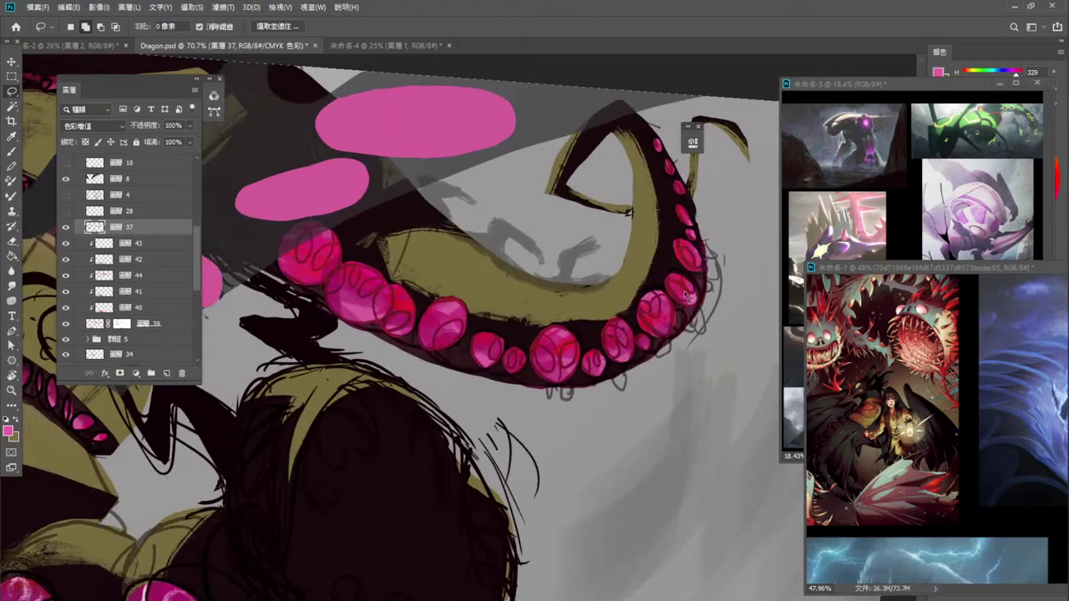
# Try the Darken blend mode on layer 37 and set it back to Multiply.
pyautogui.click(95, 130)
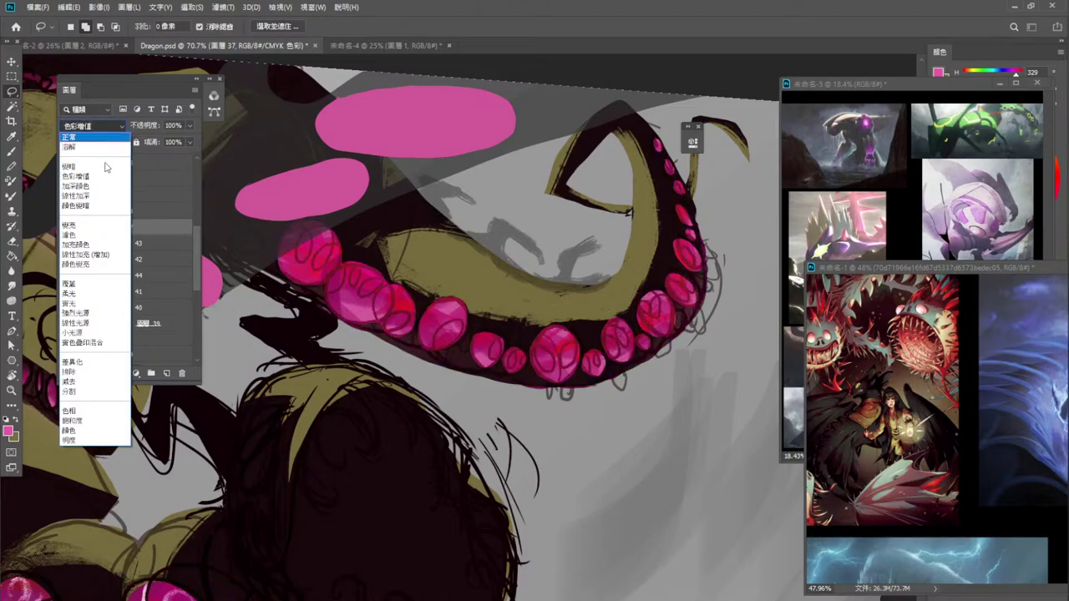
pyautogui.click(103, 165)
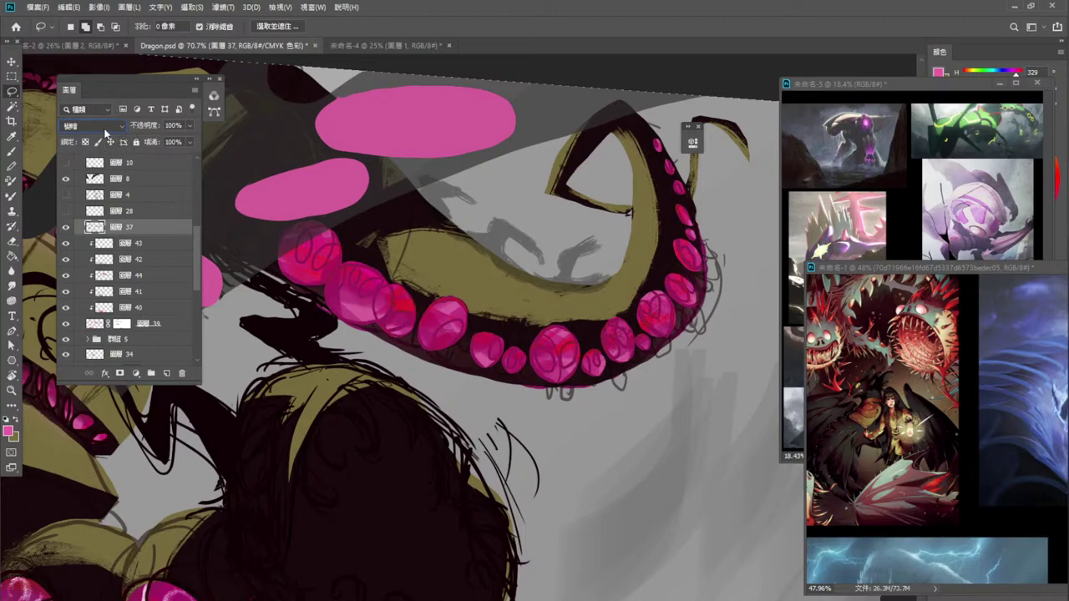
pyautogui.click(124, 127)
pyautogui.click(105, 181)
pyautogui.click(89, 127)
pyautogui.click(94, 176)
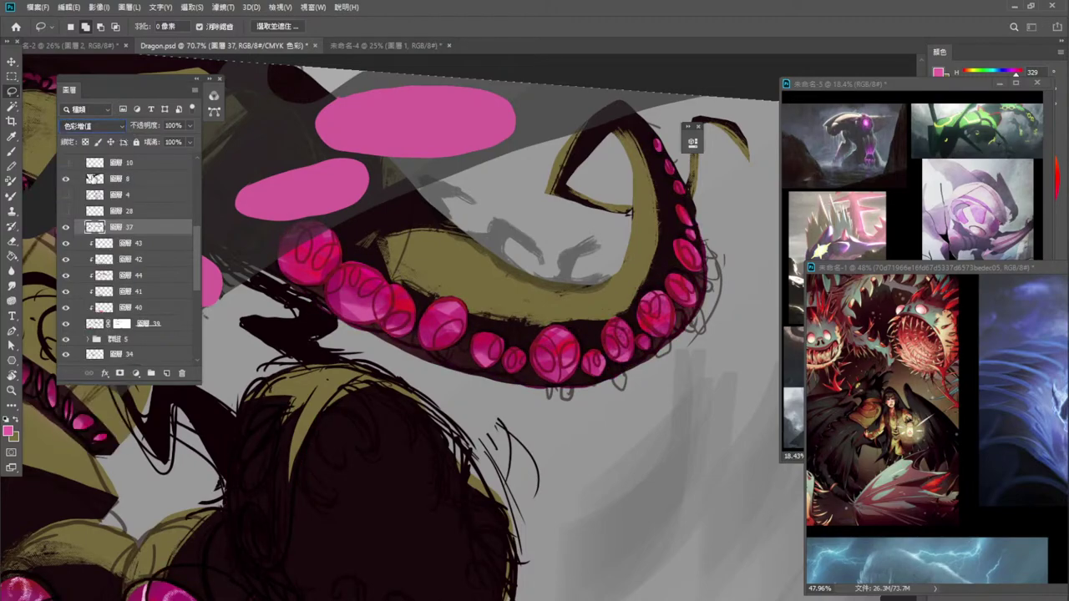
# Create a new layer above layer 37 and clip it to that line-art layer.
pyautogui.moveTo(640, 393); pyautogui.dragTo(626, 357)
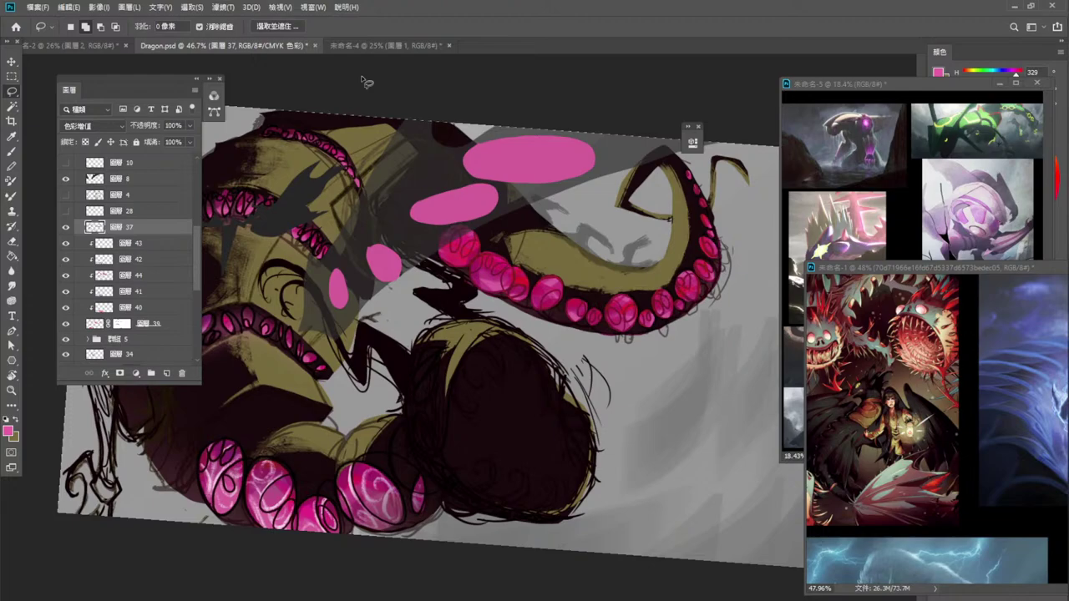
pyautogui.moveTo(196, 253)
pyautogui.mouseDown()
pyautogui.moveTo(198, 289)
pyautogui.moveTo(198, 248)
pyautogui.mouseUp()
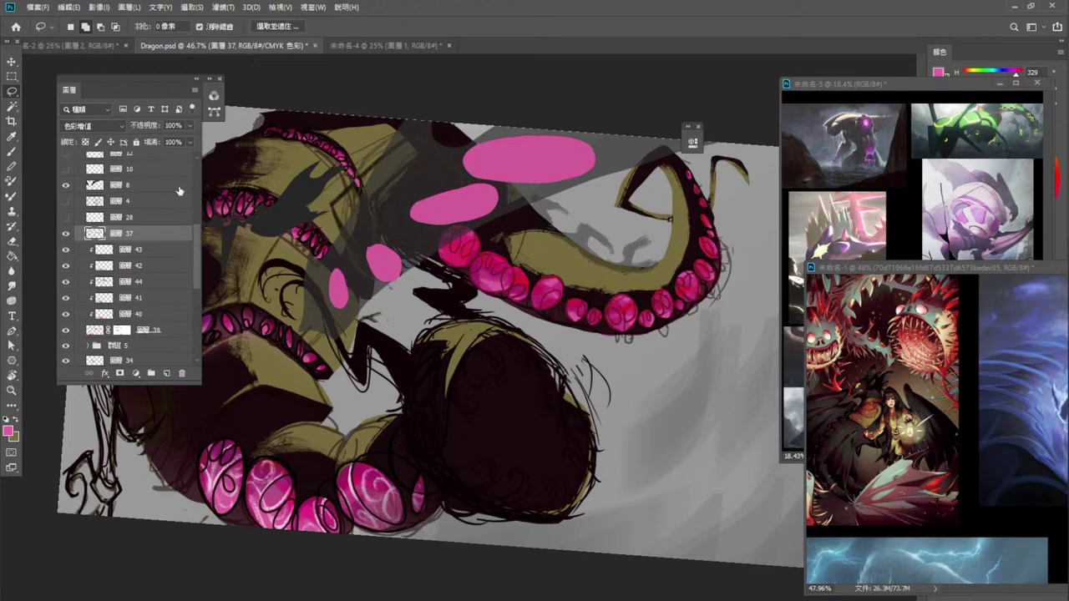
pyautogui.click(167, 373)
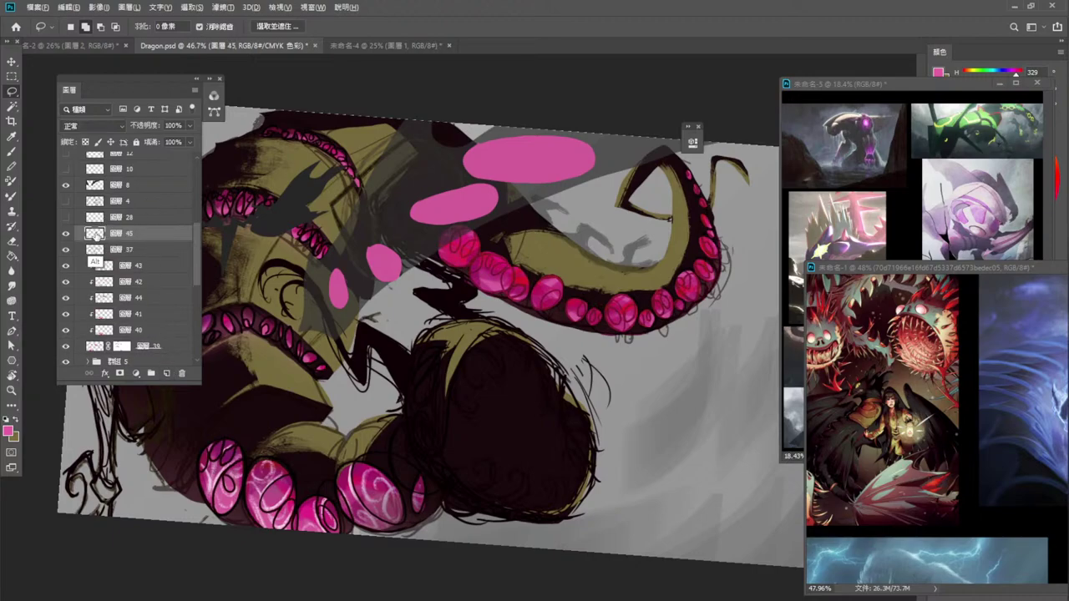
pyautogui.keyDown('alt'); pyautogui.click(94, 241); pyautogui.keyUp('alt')
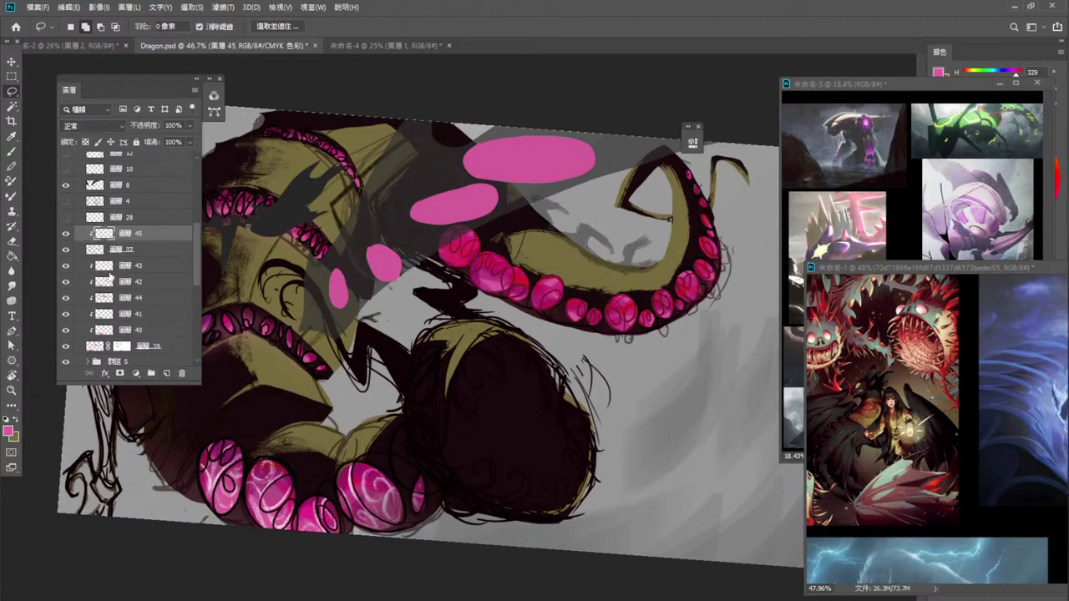
# Set the foreground colour to the dark purple #300724.
pyautogui.click(9, 431)
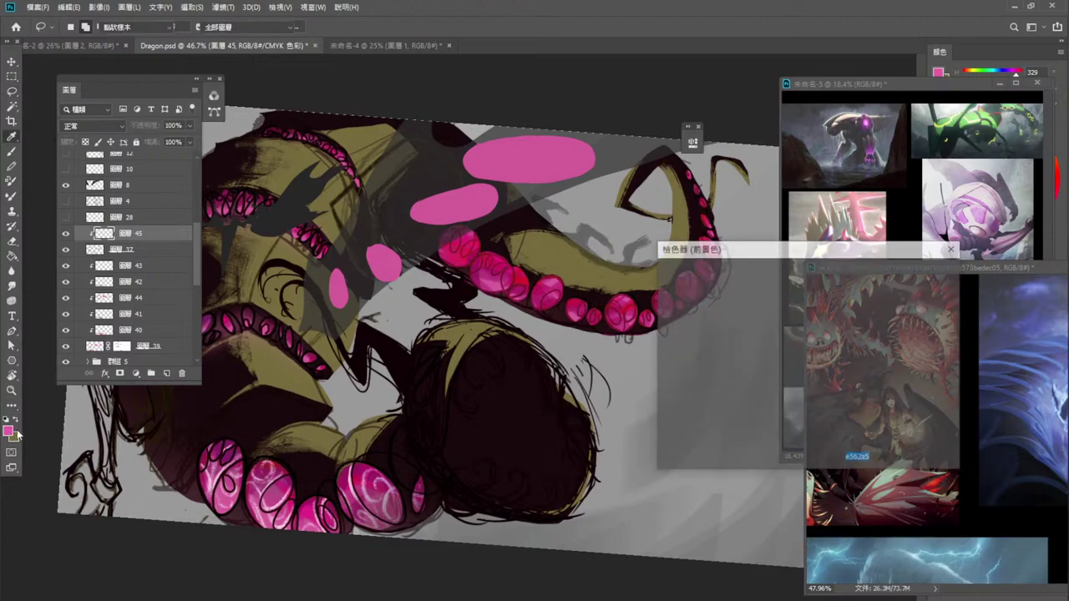
pyautogui.moveTo(822, 294)
pyautogui.mouseDown()
pyautogui.moveTo(832, 265)
pyautogui.moveTo(823, 279)
pyautogui.moveTo(834, 299)
pyautogui.mouseUp()
pyautogui.moveTo(760, 326); pyautogui.dragTo(787, 394)
pyautogui.moveTo(828, 299); pyautogui.dragTo(828, 293)
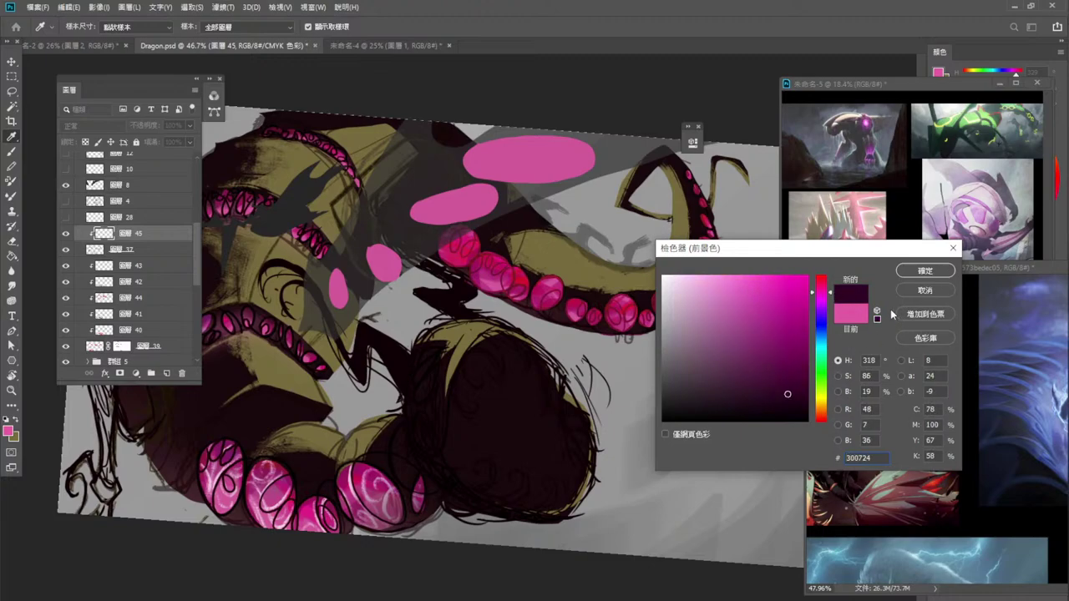
pyautogui.click(925, 272)
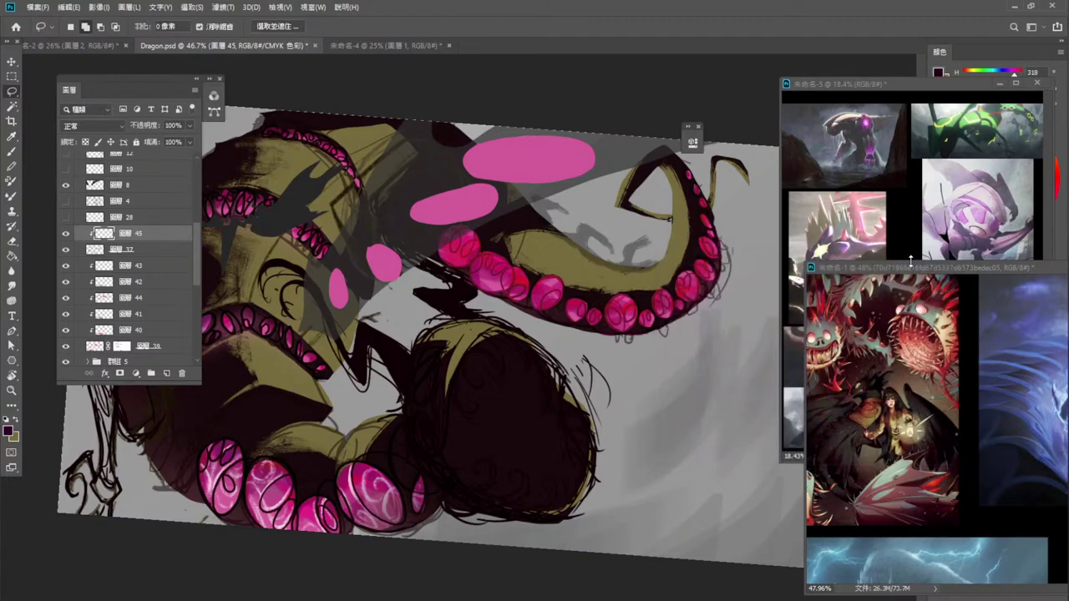
# Choose the textured 150 px brush from the recent brush presets.
pyautogui.click(15, 154)
pyautogui.rightClick(571, 268)
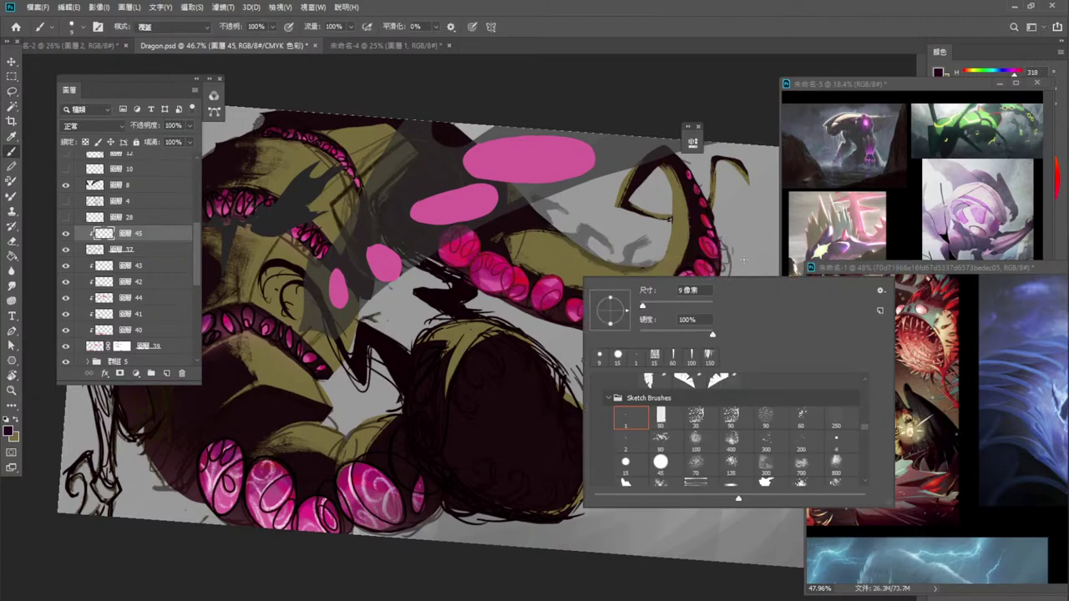
pyautogui.click(709, 357)
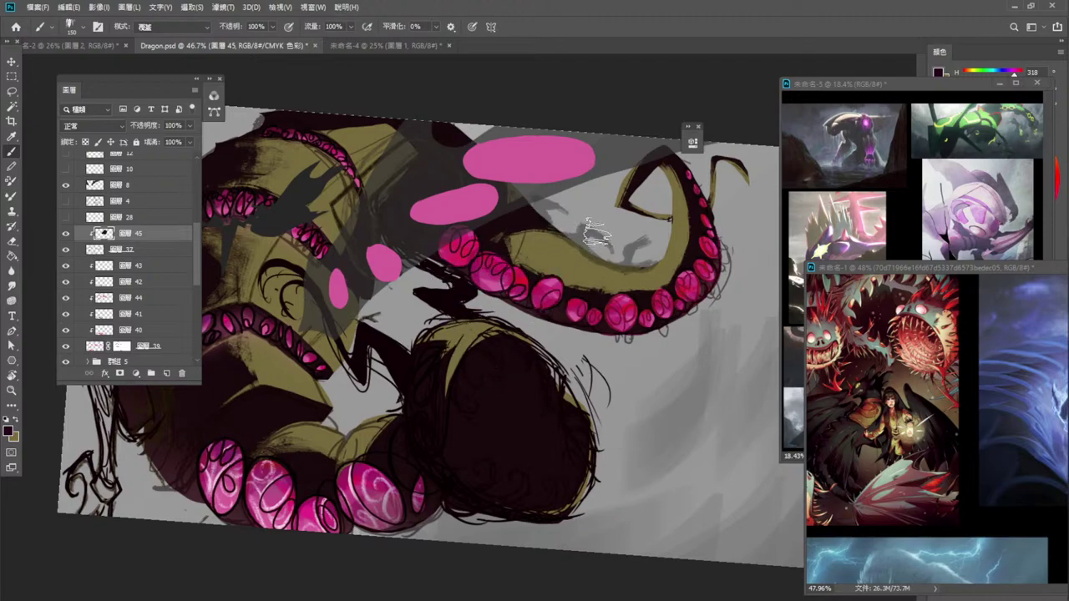
# Try dark purple brush strokes over the tail's line art on layer 45 and undo them.
pyautogui.hotkey('ctrl', 'z')
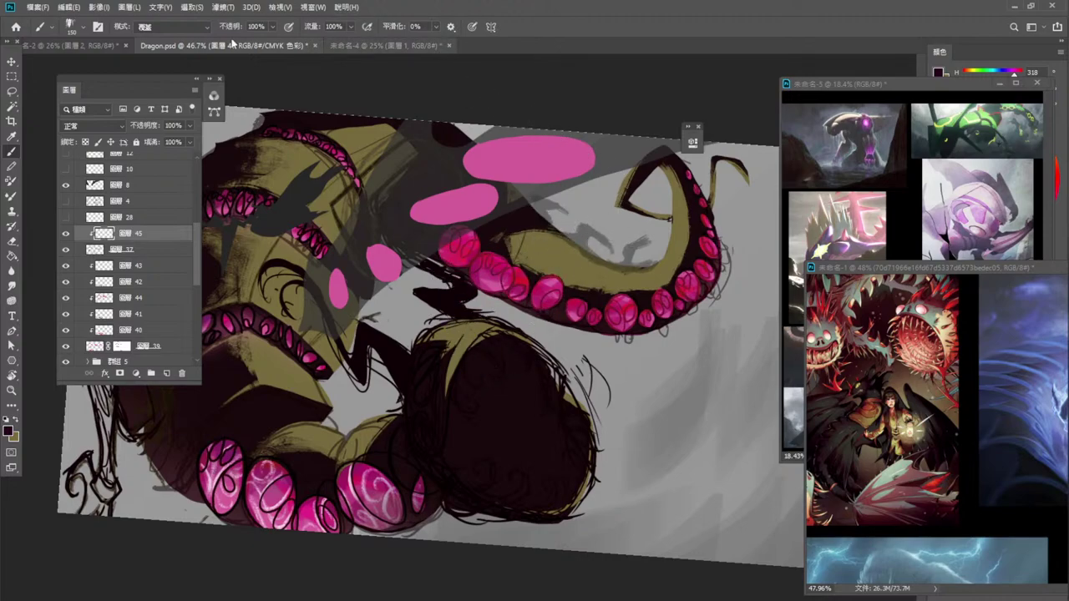
pyautogui.click(189, 28)
pyautogui.click(189, 29)
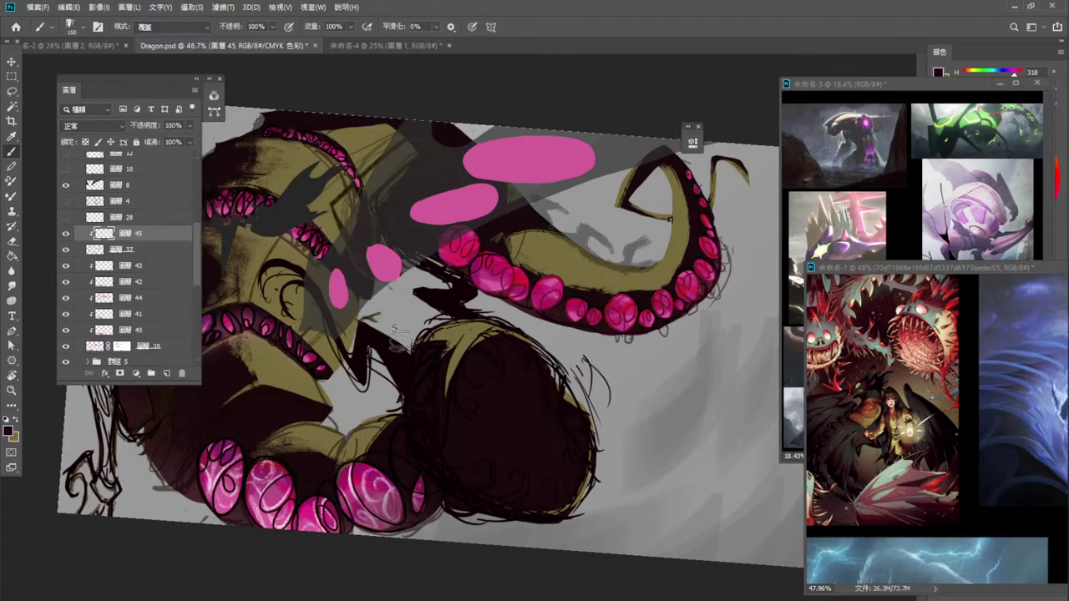
pyautogui.moveTo(588, 201); pyautogui.dragTo(606, 222)
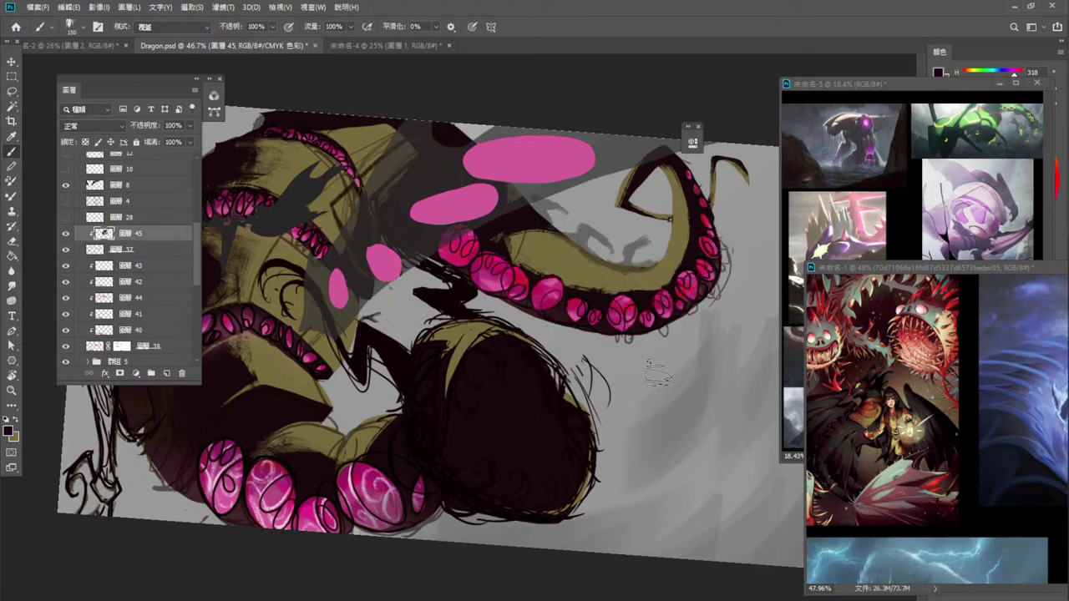
pyautogui.hotkey('ctrl', 'z')
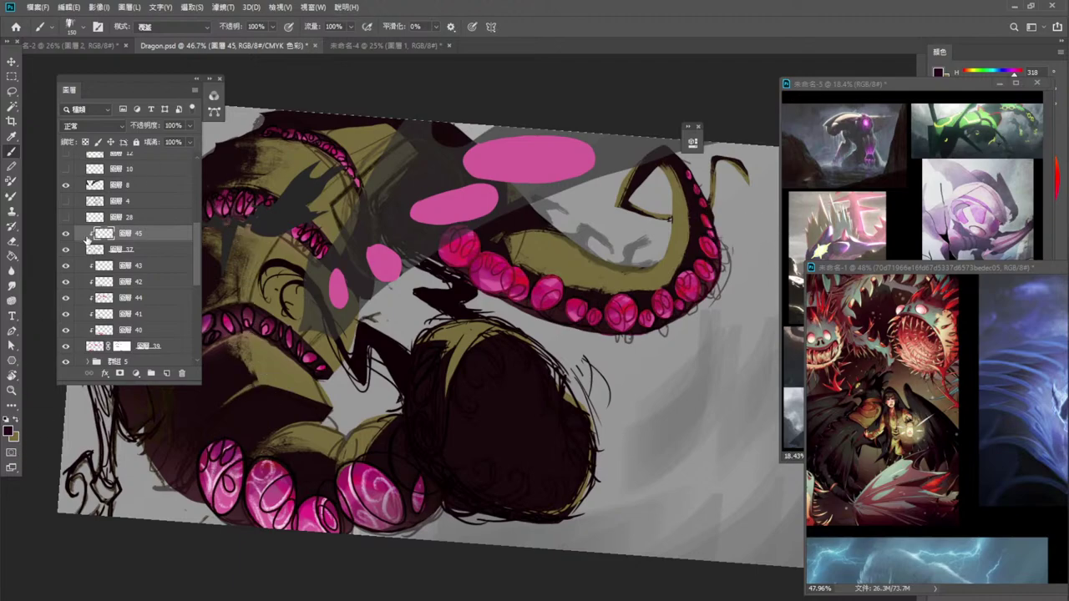
# Set the foreground colour to the dark magenta #450228 and brush it over the tail's line art on layer 45.
pyautogui.click(10, 430)
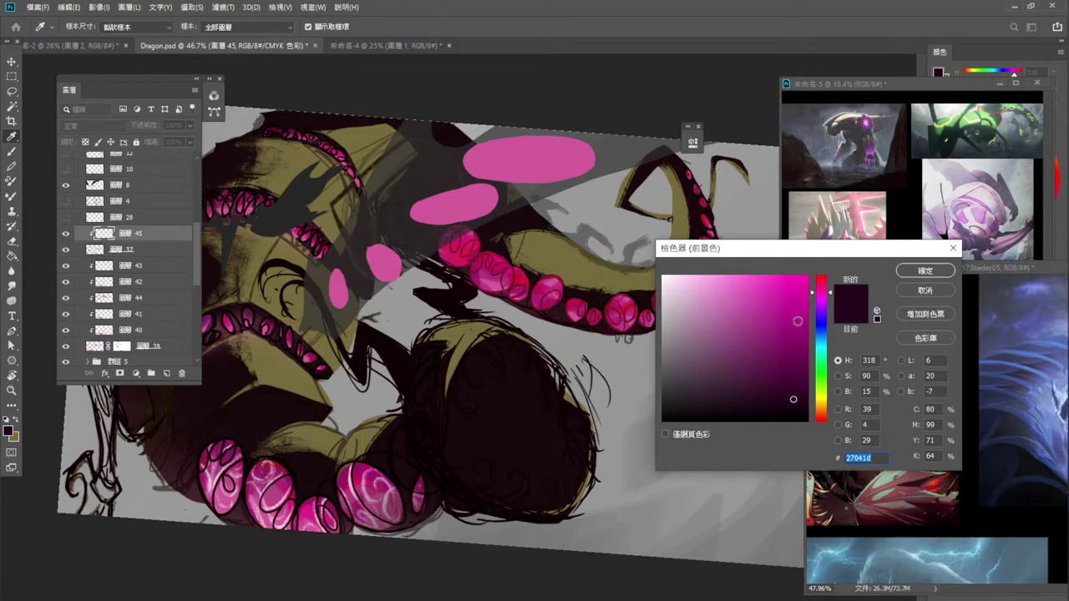
pyautogui.click(823, 290)
pyautogui.click(806, 380)
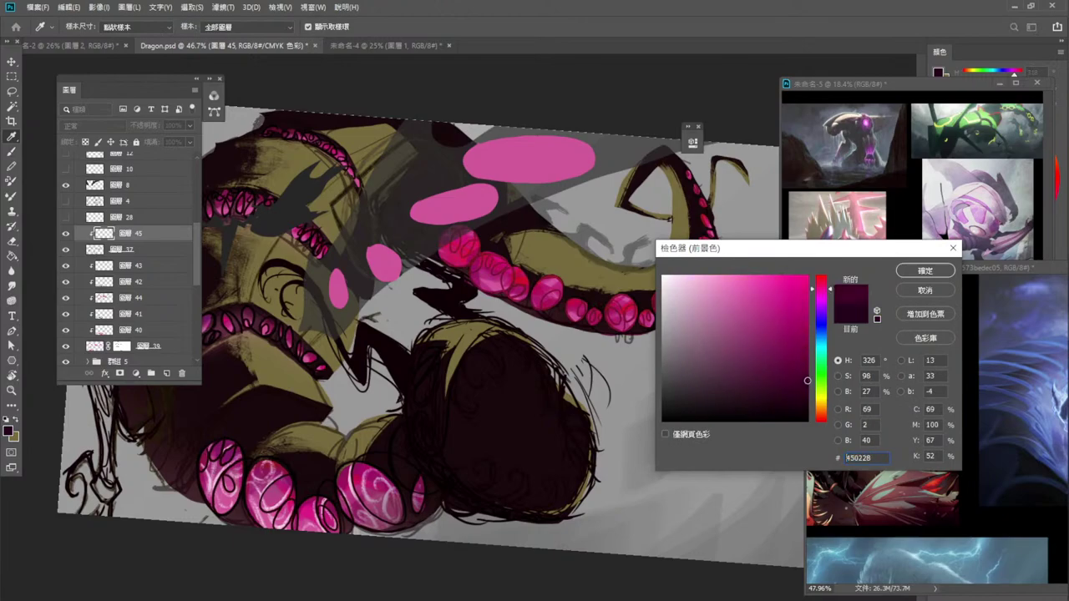
pyautogui.click(925, 271)
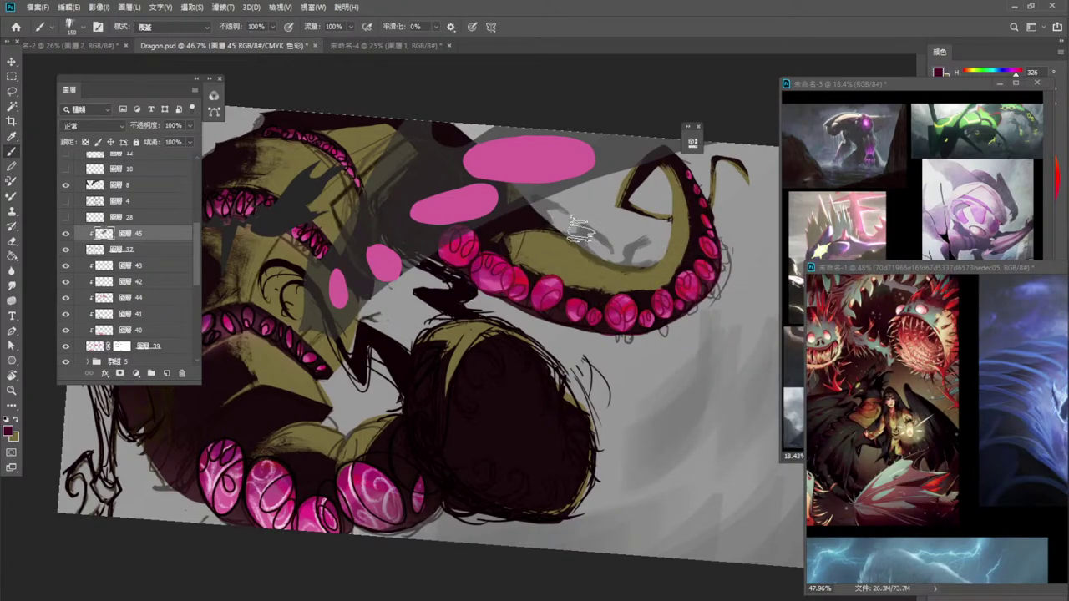
# Change the foreground colour to the dark red #3b0004 and tint the tail cells' line art on layer 45.
pyautogui.click(10, 431)
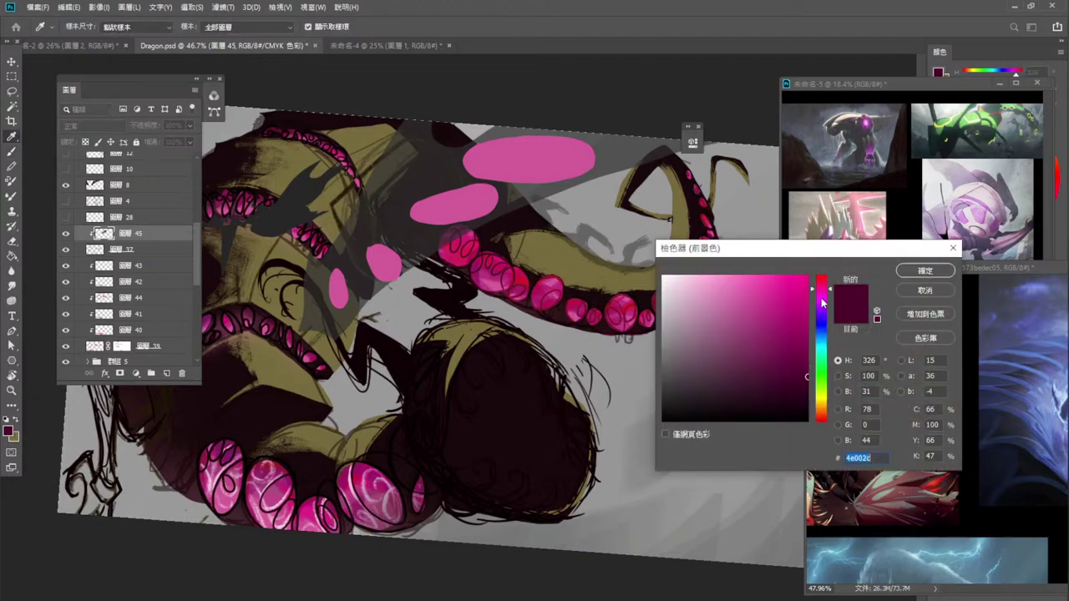
pyautogui.moveTo(822, 289); pyautogui.dragTo(836, 281)
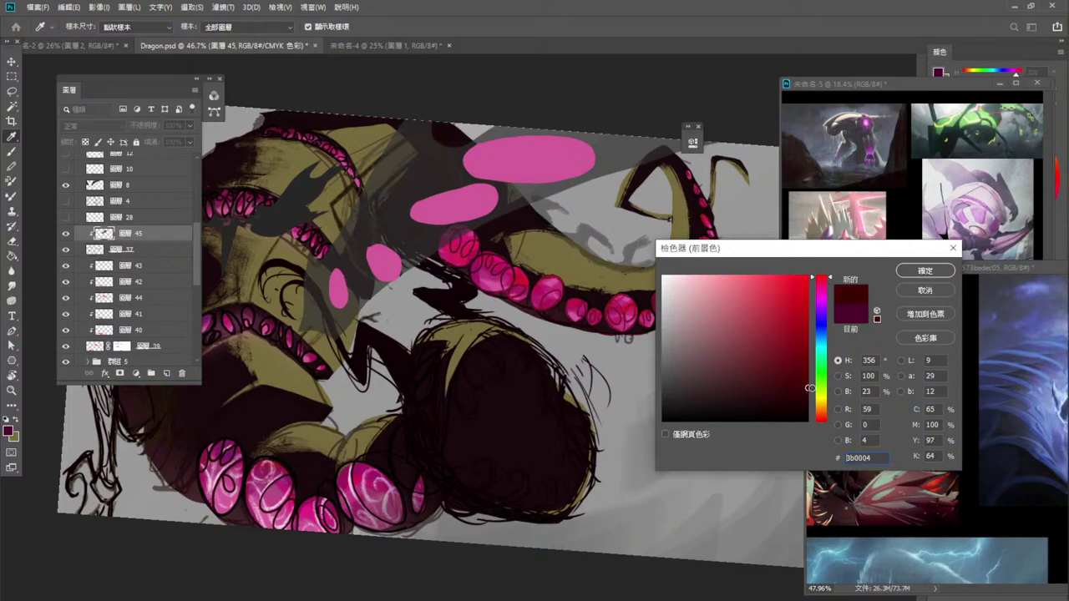
pyautogui.press('Return')
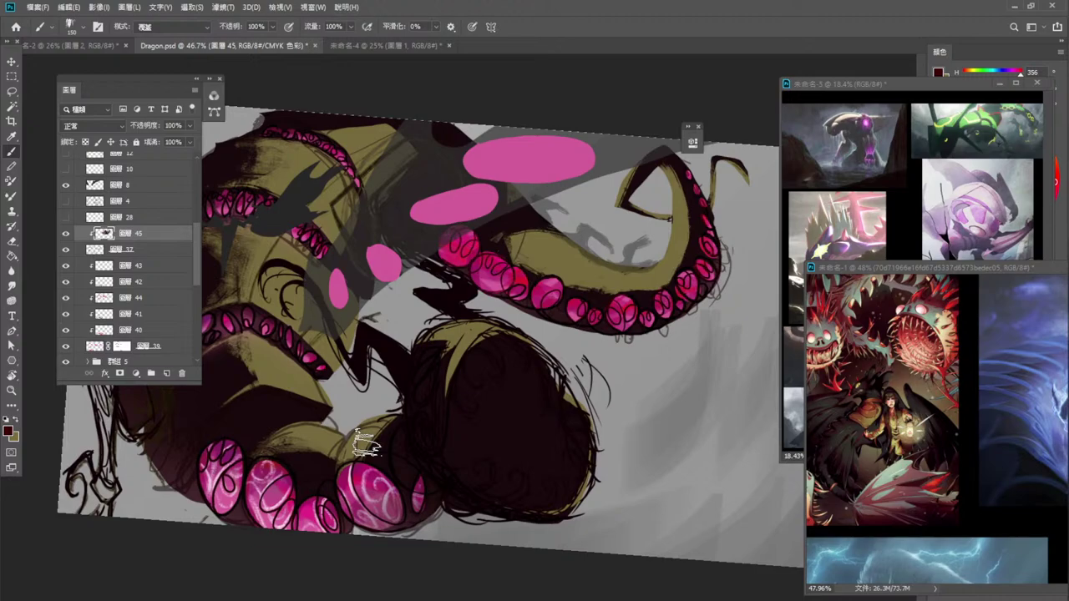
# Set the foreground colour to the crimson #ab004c and return to the brush.
pyautogui.click(12, 62)
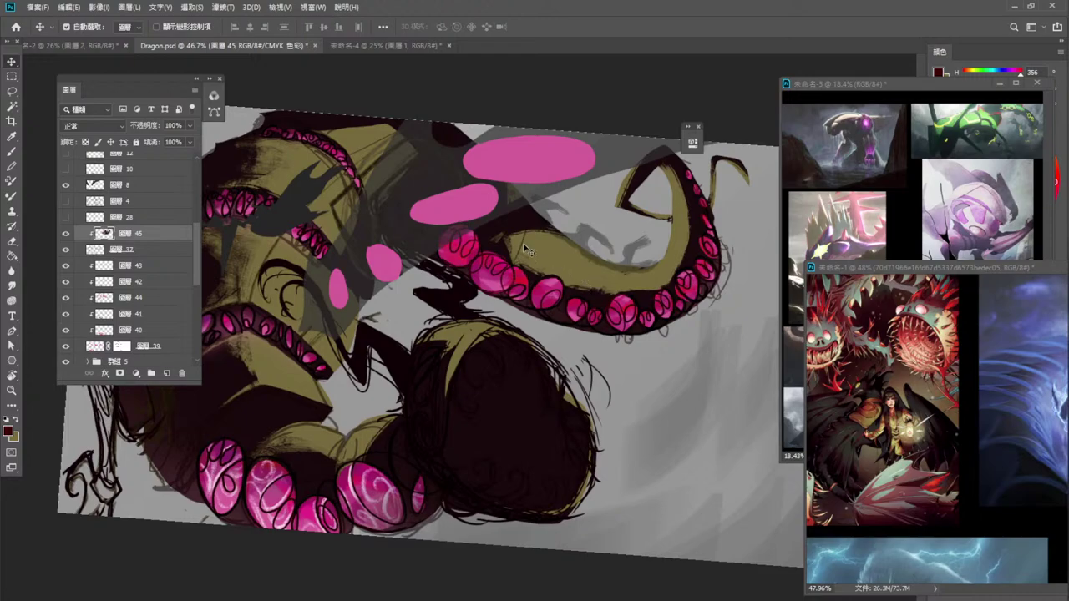
pyautogui.moveTo(580, 230); pyautogui.dragTo(562, 234)
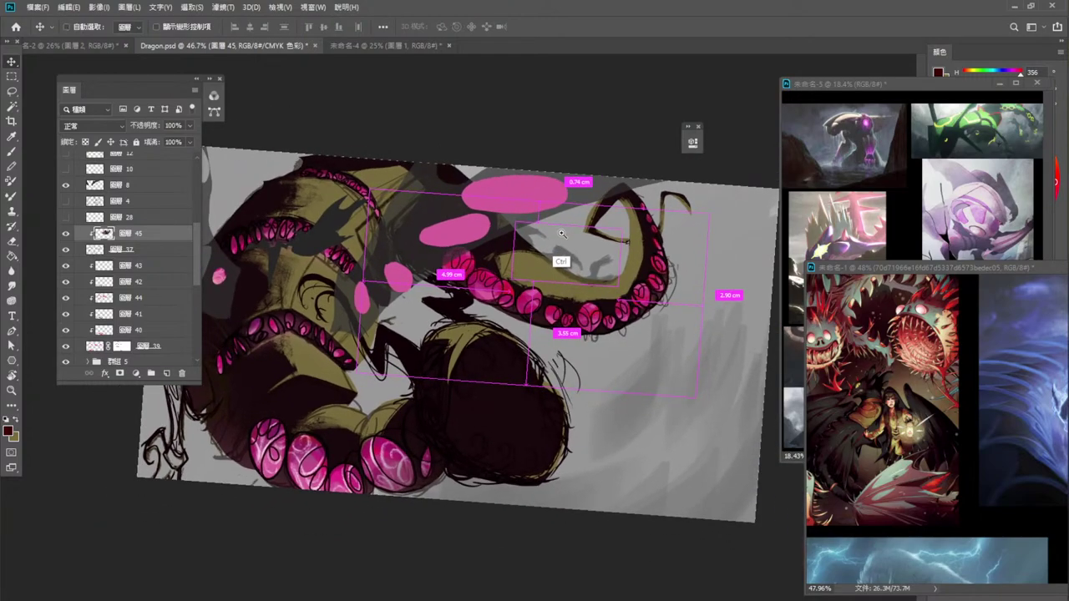
pyautogui.scroll(-1, 562, 235)
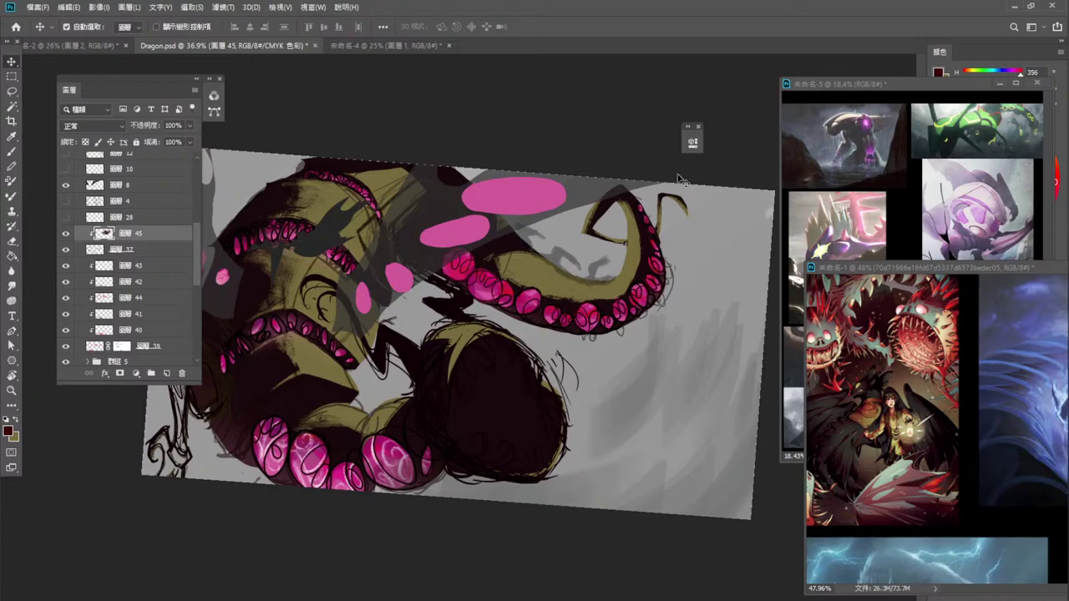
pyautogui.click(12, 151)
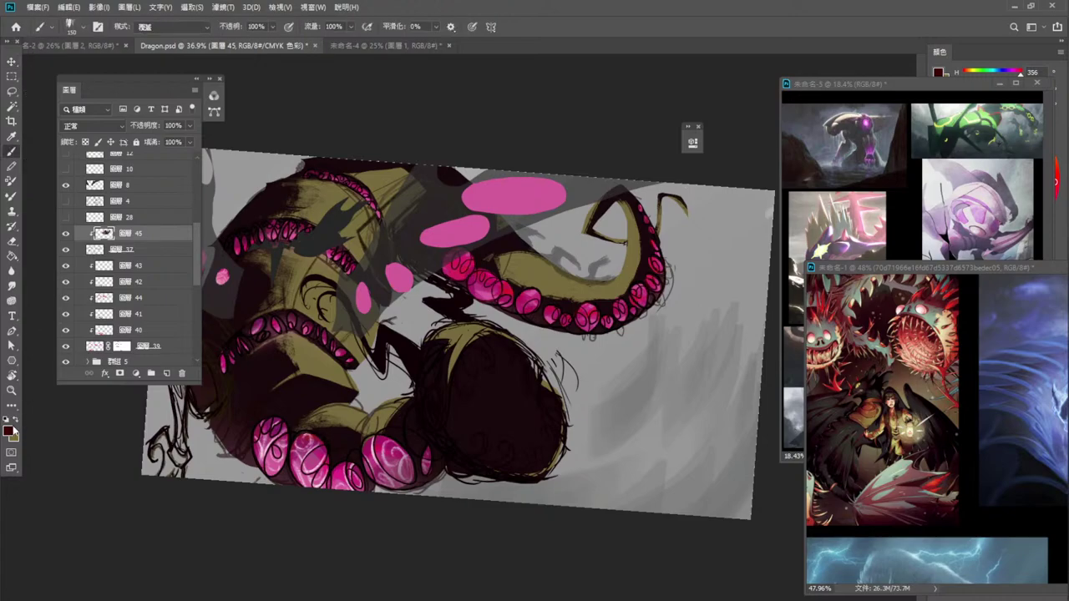
pyautogui.click(10, 430)
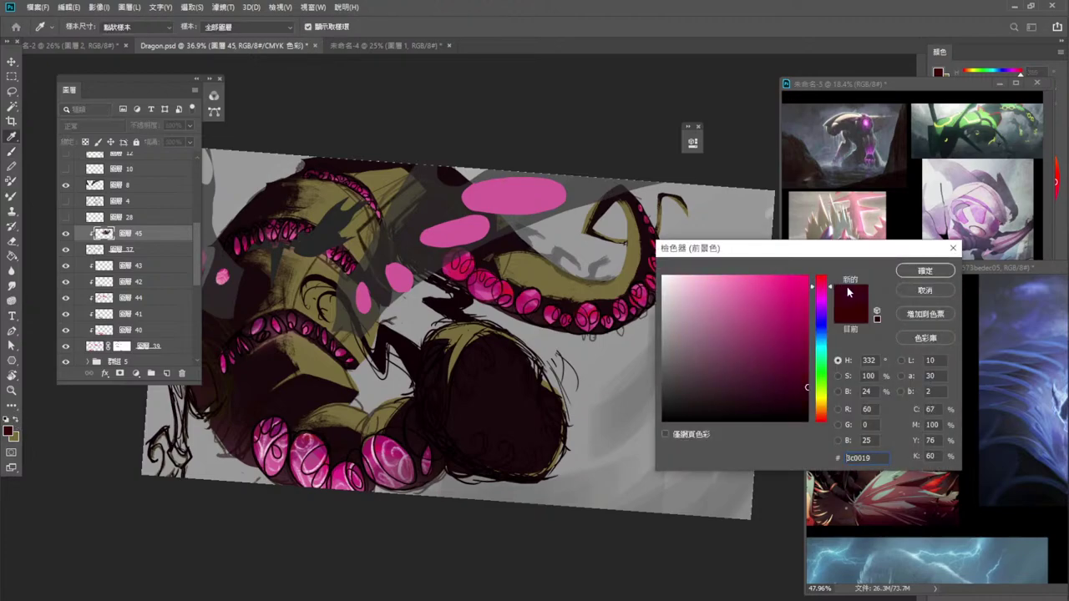
pyautogui.moveTo(848, 287); pyautogui.dragTo(850, 289)
pyautogui.press('BackSpace')
pyautogui.press('BackSpace')
pyautogui.write('1b')
pyautogui.click(805, 352)
pyautogui.moveTo(794, 329); pyautogui.dragTo(818, 324)
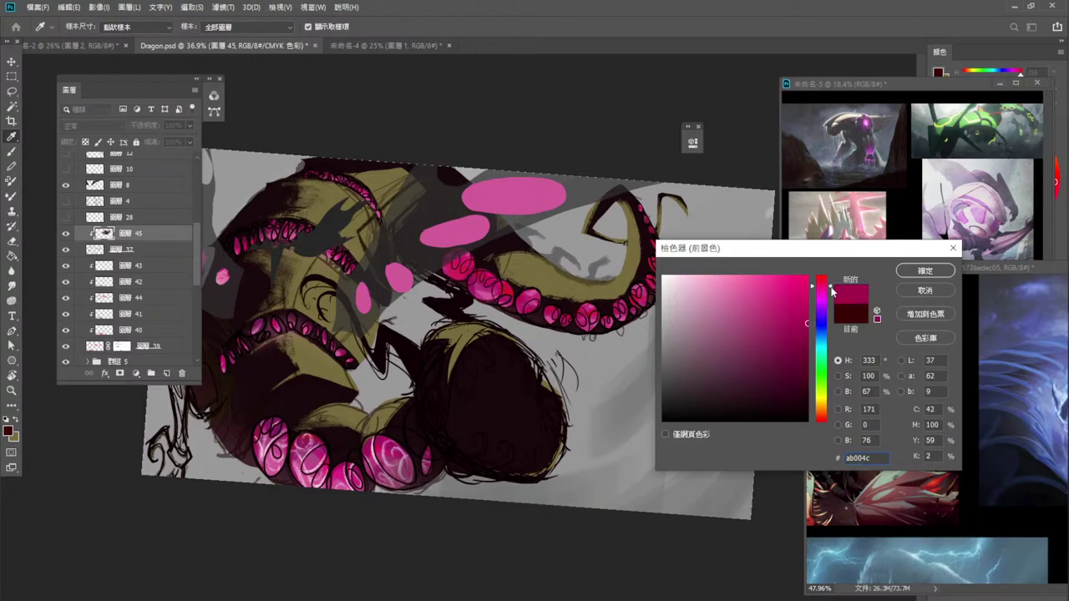
pyautogui.click(924, 272)
pyautogui.press('b')
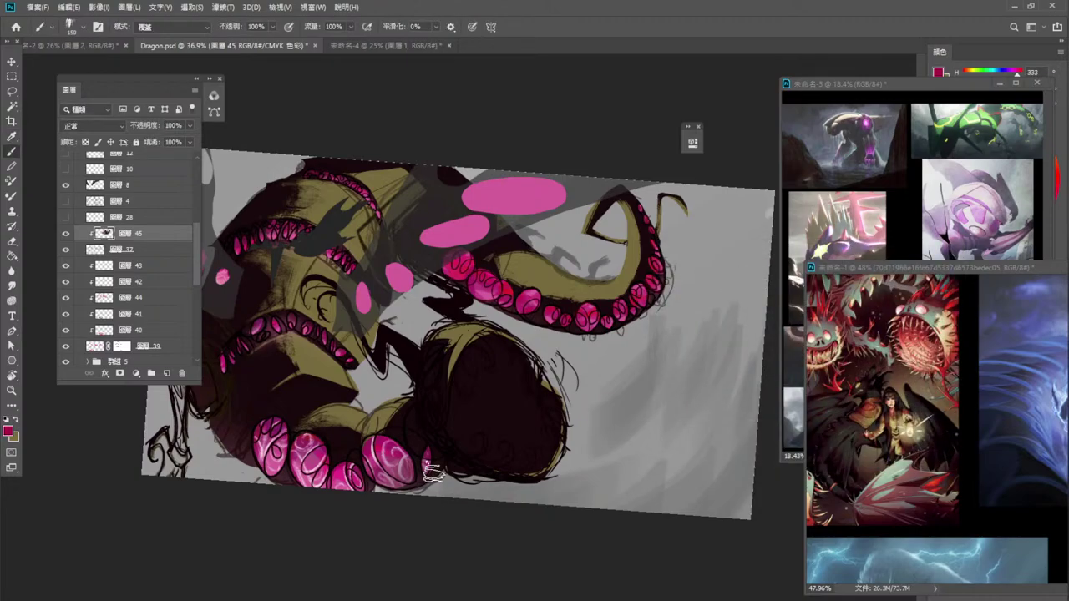
# Switch to the 100 px brush, toggle layer 44 to check its content, and make that layer active.
pyautogui.rightClick(685, 324)
pyautogui.click(65, 298)
pyautogui.click(65, 299)
pyautogui.click(139, 300)
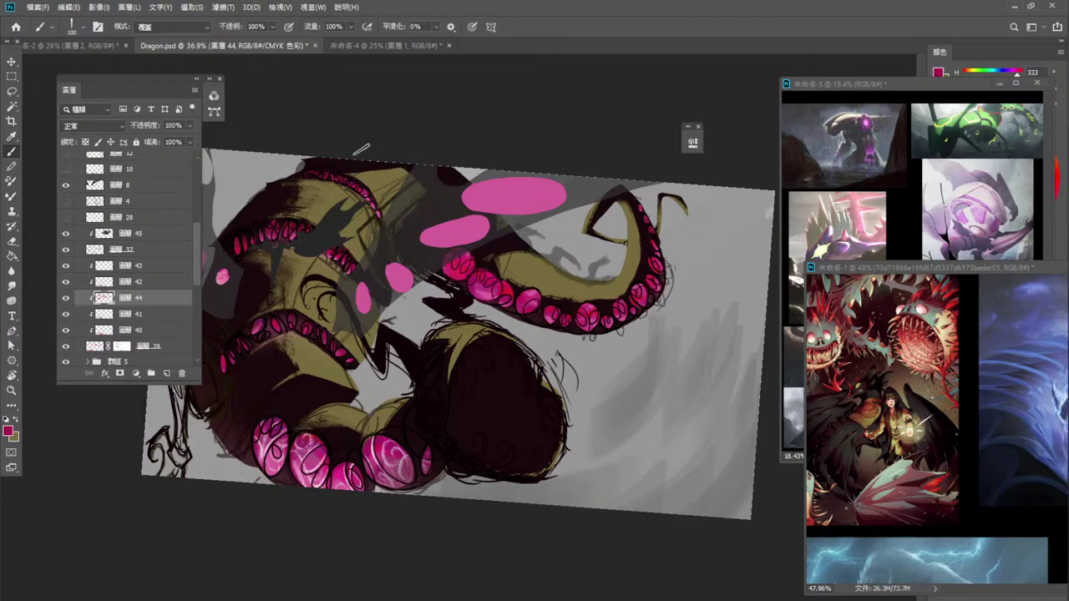
# Make layer 45 active and hide it to compare the tail's line art without the tint.
pyautogui.click(153, 239)
pyautogui.click(67, 236)
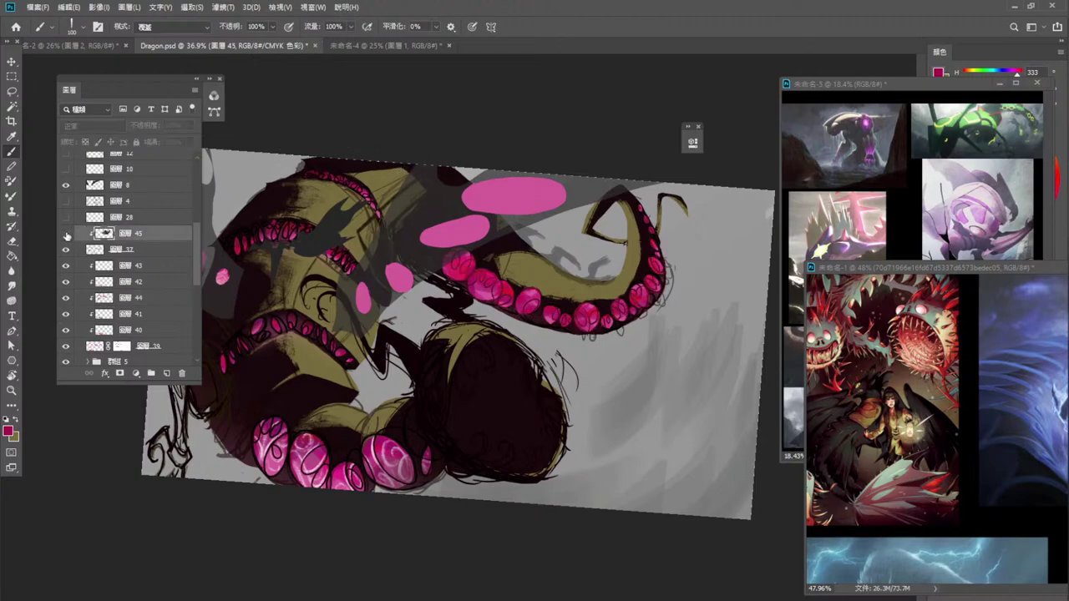
# Show layer 45 again and toggle the line-art layer beneath it to compare the tail cells with and without their lines.
pyautogui.click(66, 235)
pyautogui.click(66, 254)
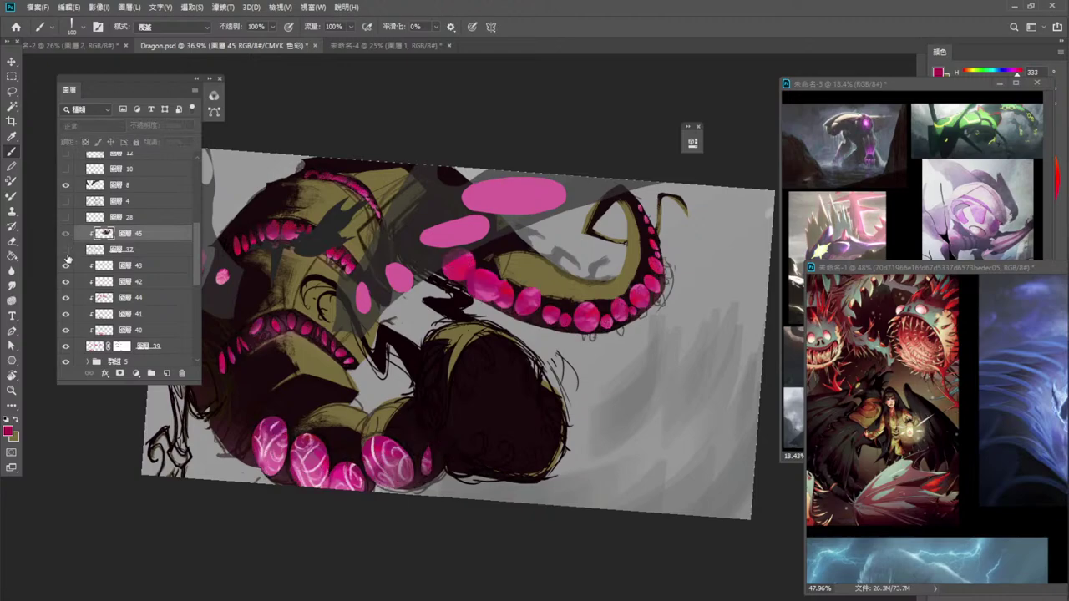
pyautogui.click(66, 254)
pyautogui.click(67, 254)
pyautogui.click(66, 256)
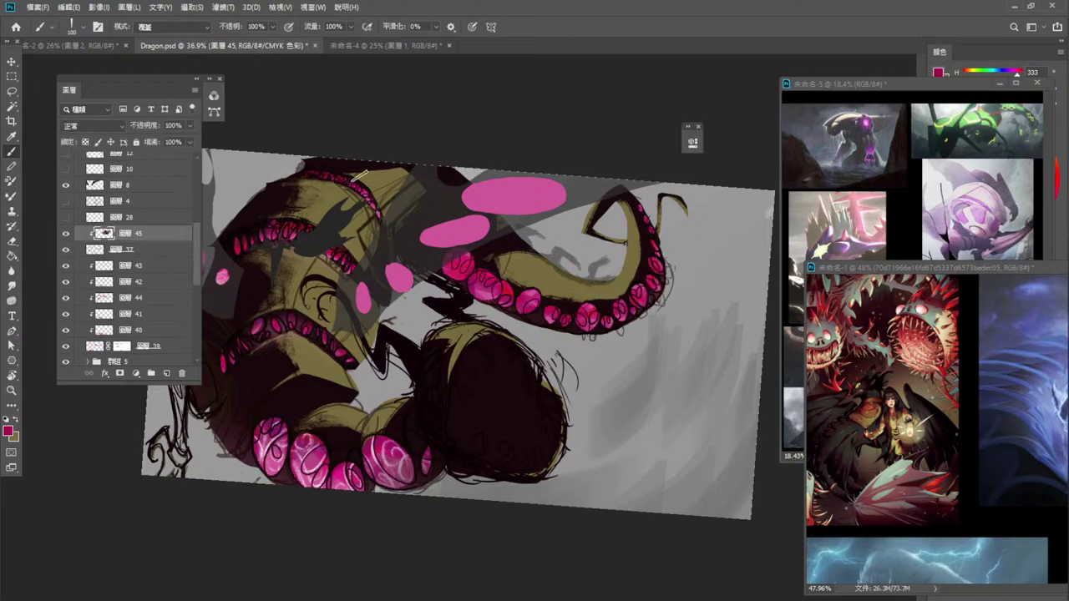
# Make the tail's dark shading layer 36 active by picking it on the canvas, and target its layer mask.
pyautogui.scroll(-5, 197, 245)
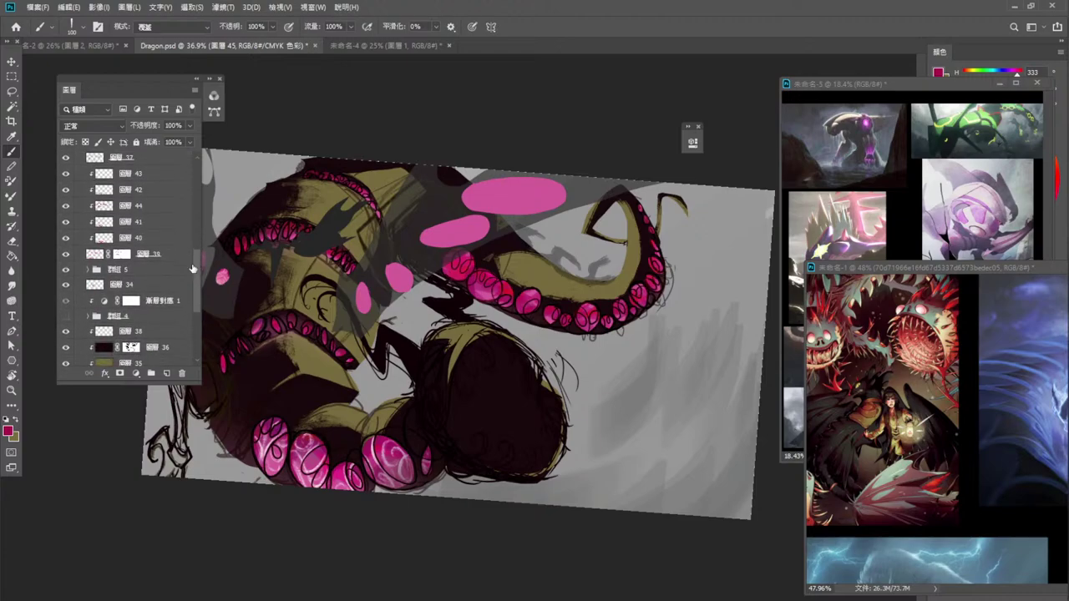
pyautogui.click(16, 59)
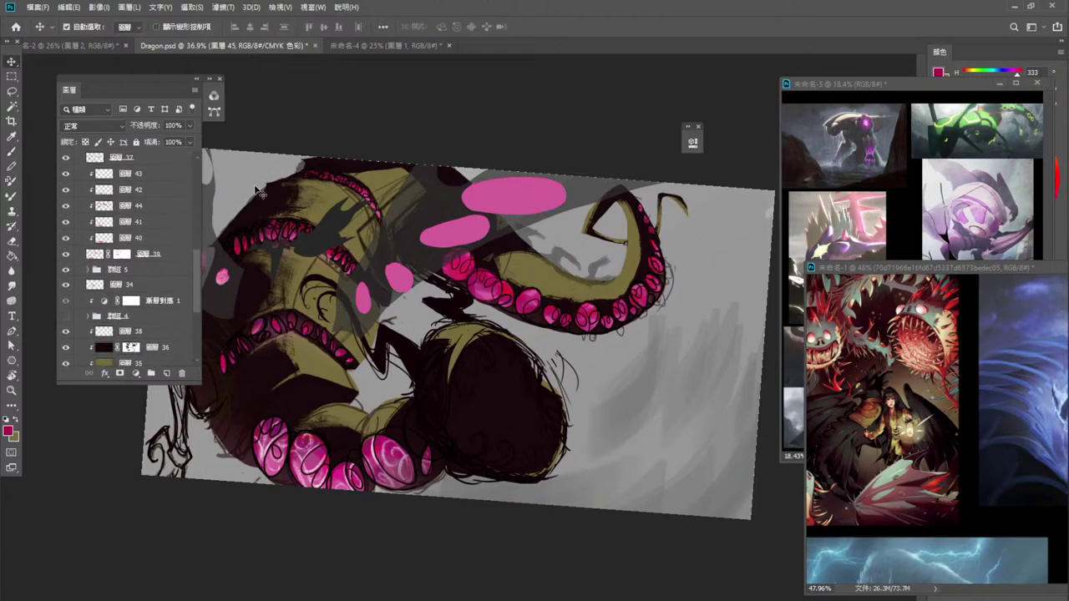
pyautogui.click(261, 236)
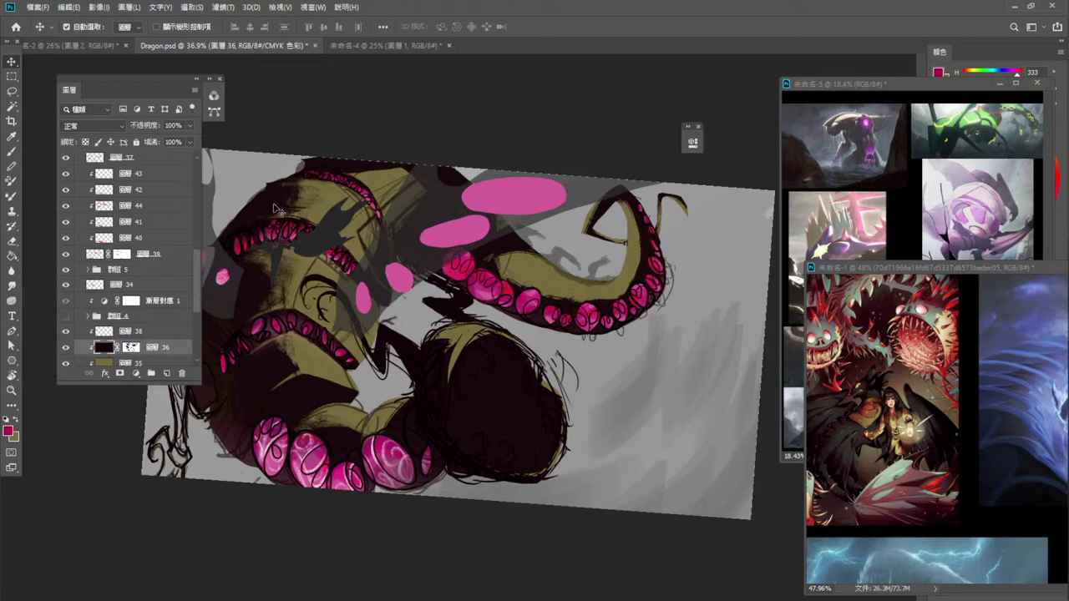
pyautogui.click(130, 348)
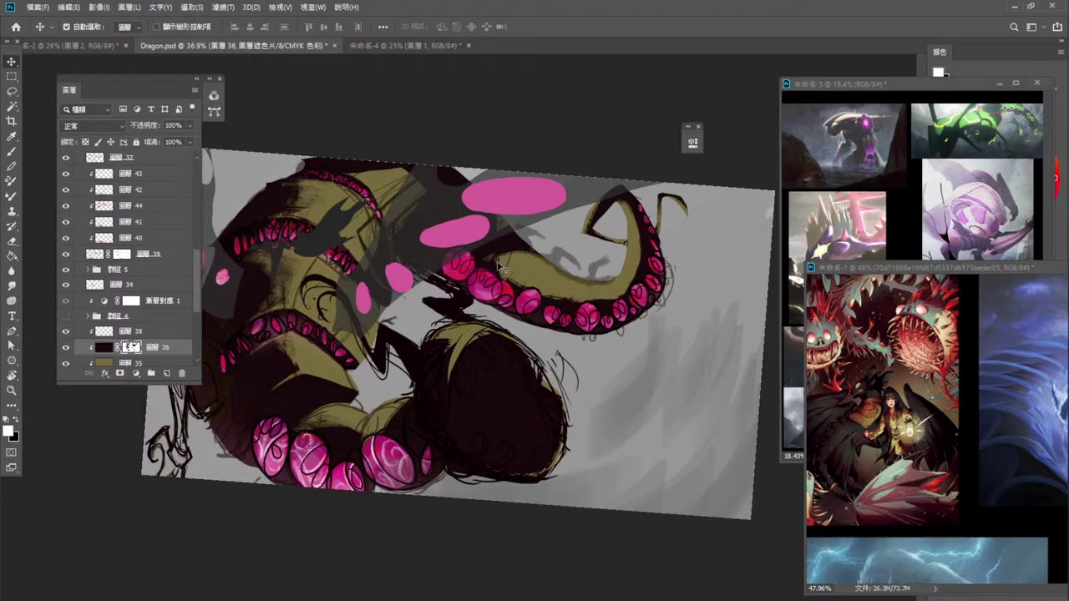
# Switch to the textured brush in Normal mode at 25 px and paint dark shading on the mask at the start of the curled tail.
pyautogui.rightClick(534, 288)
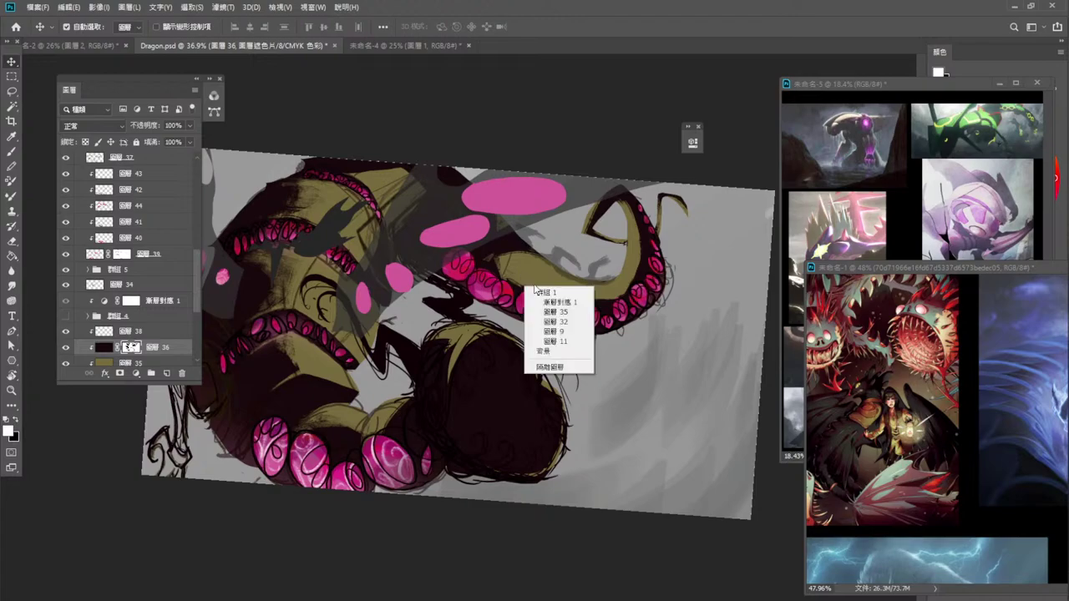
pyautogui.click(12, 150)
pyautogui.rightClick(628, 315)
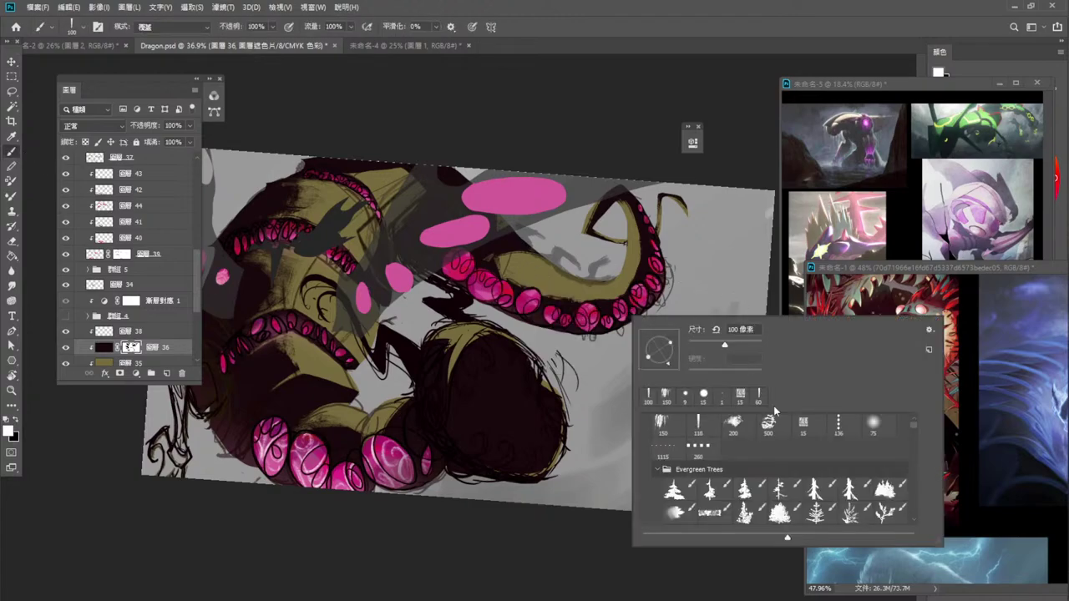
pyautogui.doubleClick(740, 395)
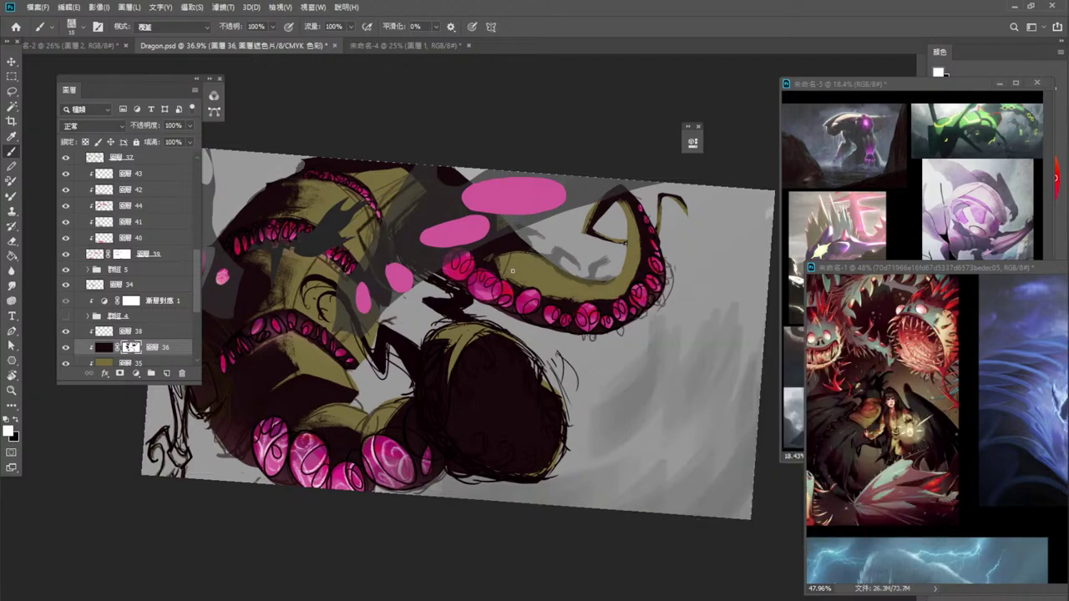
pyautogui.press(']')
pyautogui.click(183, 29)
pyautogui.click(185, 39)
pyautogui.moveTo(518, 248)
pyautogui.mouseDown()
pyautogui.moveTo(519, 277)
pyautogui.moveTo(510, 276)
pyautogui.mouseUp()
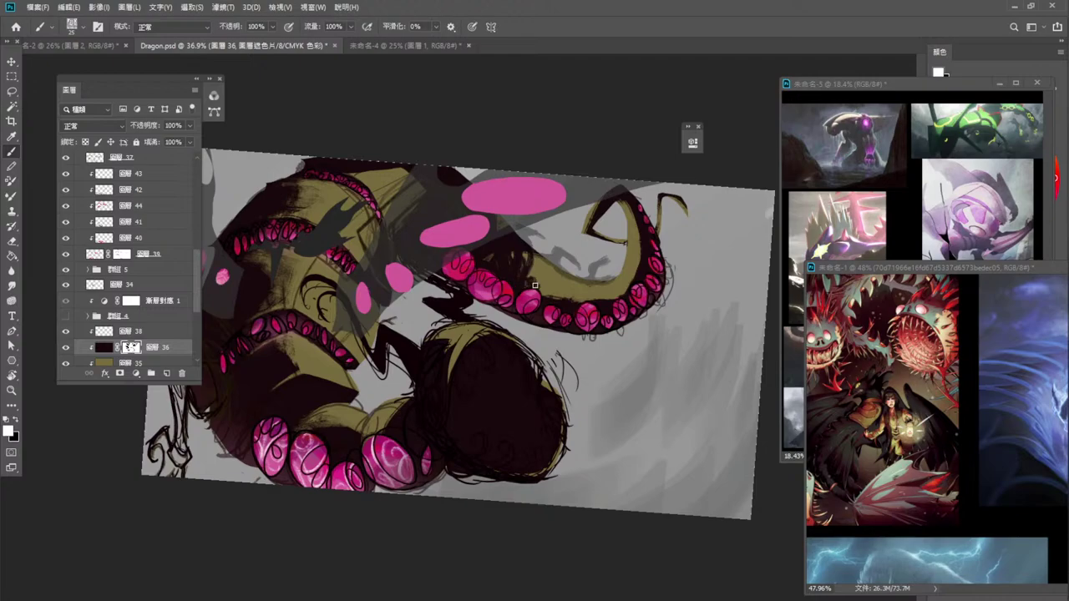
# Change to a small round brush, starting at 9 px, and paint dark speckled texture over the olive inner side of the tail curve.
pyautogui.rightClick(562, 274)
pyautogui.click(705, 341)
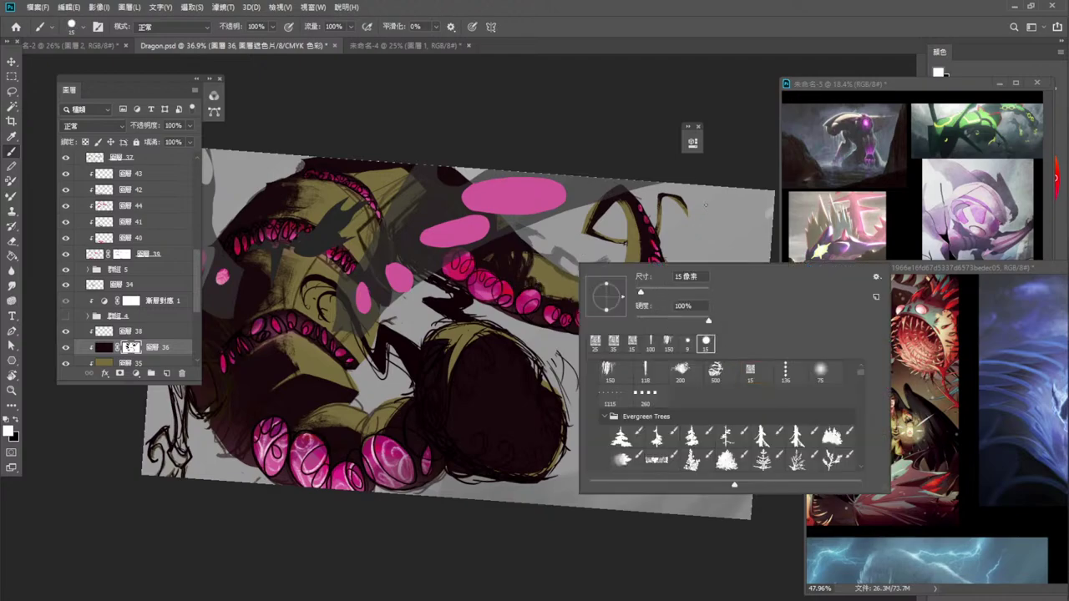
pyautogui.doubleClick(687, 341)
pyautogui.moveTo(551, 300); pyautogui.dragTo(555, 297)
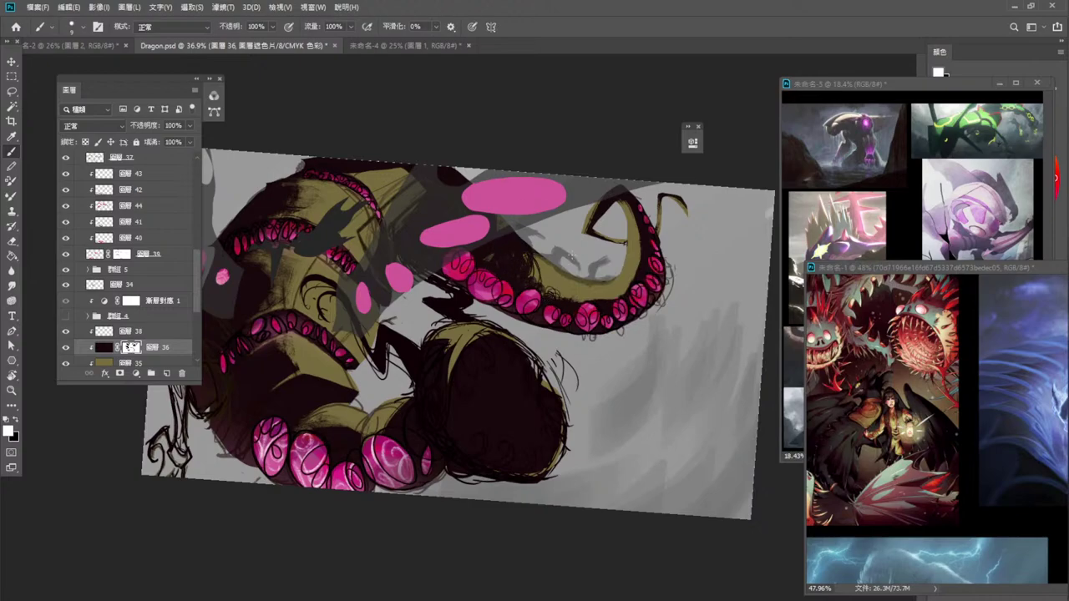
pyautogui.moveTo(531, 252)
pyautogui.mouseDown()
pyautogui.moveTo(572, 263)
pyautogui.moveTo(548, 276)
pyautogui.moveTo(556, 298)
pyautogui.moveTo(557, 273)
pyautogui.moveTo(551, 299)
pyautogui.moveTo(563, 273)
pyautogui.moveTo(566, 304)
pyautogui.moveTo(564, 273)
pyautogui.moveTo(578, 304)
pyautogui.moveTo(572, 283)
pyautogui.moveTo(572, 312)
pyautogui.mouseUp()
pyautogui.press('[')
pyautogui.moveTo(576, 289)
pyautogui.mouseDown()
pyautogui.moveTo(577, 314)
pyautogui.moveTo(563, 293)
pyautogui.moveTo(585, 304)
pyautogui.moveTo(565, 290)
pyautogui.moveTo(589, 295)
pyautogui.moveTo(576, 282)
pyautogui.moveTo(592, 307)
pyautogui.moveTo(585, 284)
pyautogui.moveTo(609, 311)
pyautogui.moveTo(587, 282)
pyautogui.moveTo(621, 292)
pyautogui.mouseUp()
pyautogui.press('[')
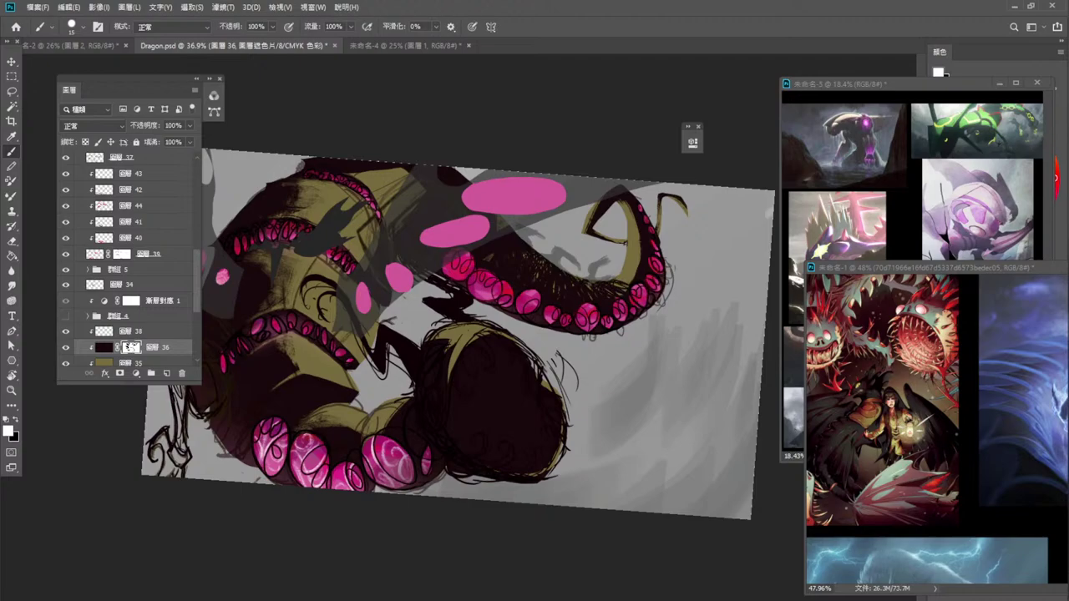
# Extend the dark speckled shading up to the tail tip and over the olive area at the upper body with the 15 px round brush.
pyautogui.rightClick(598, 284)
pyautogui.click(575, 277)
pyautogui.moveTo(650, 245)
pyautogui.mouseDown()
pyautogui.moveTo(627, 197)
pyautogui.moveTo(616, 199)
pyautogui.moveTo(629, 201)
pyautogui.moveTo(630, 226)
pyautogui.moveTo(638, 210)
pyautogui.moveTo(629, 195)
pyautogui.moveTo(635, 273)
pyautogui.mouseUp()
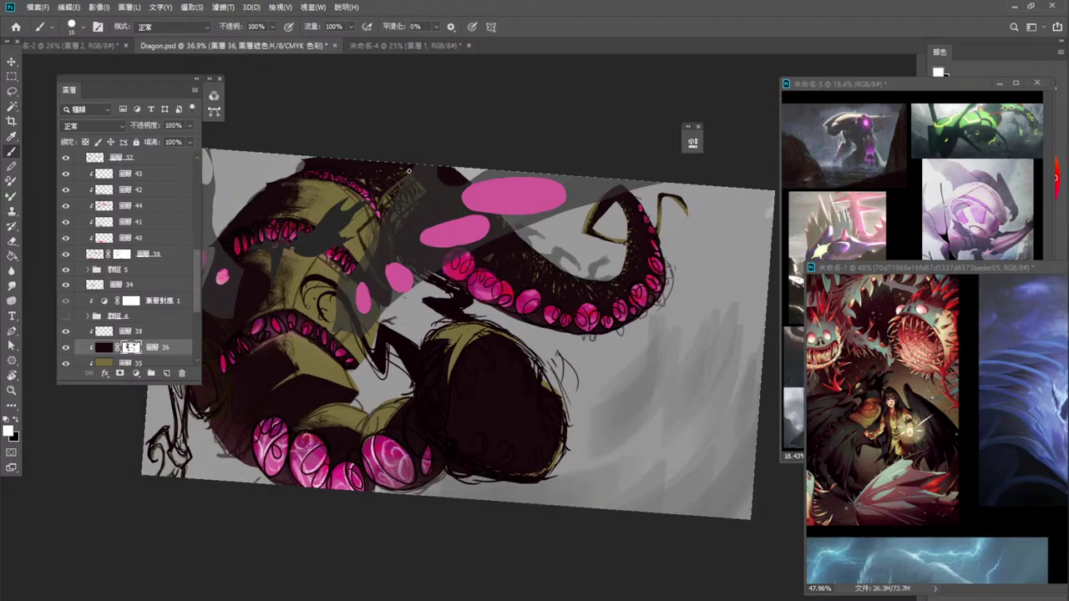
pyautogui.moveTo(367, 170); pyautogui.dragTo(364, 179)
# Lower layer 36's opacity to 96% and return to its mask with the default colours.
pyautogui.click(103, 346)
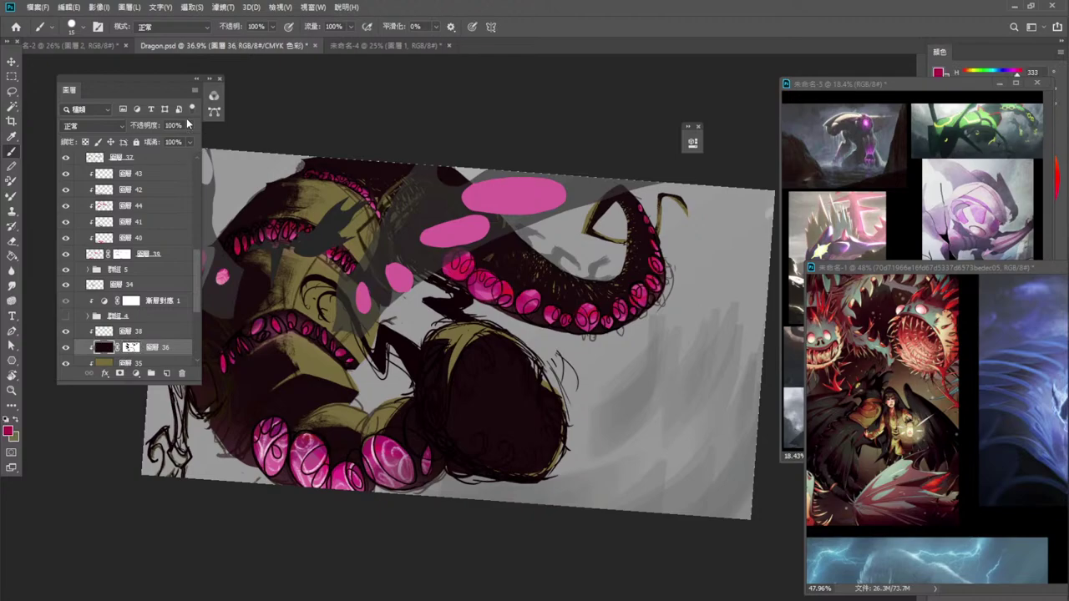
pyautogui.click(190, 125)
pyautogui.click(174, 141)
pyautogui.click(131, 346)
pyautogui.press('d')
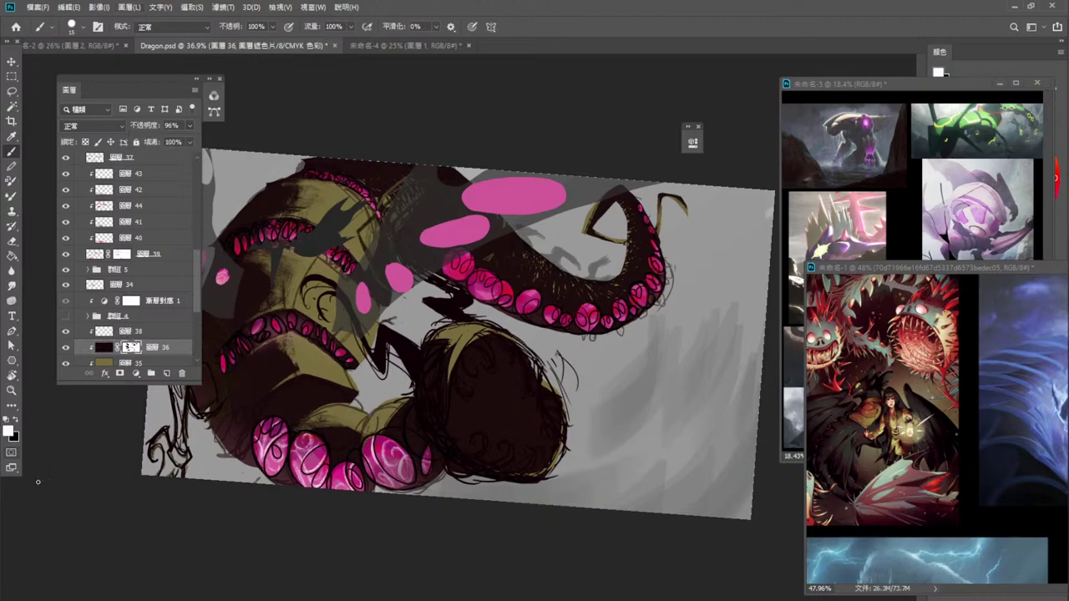
# Swap the mask painting colour to black and, after choosing the 150 px bristle brush, switch to the 15 px textured brush.
pyautogui.rightClick(618, 276)
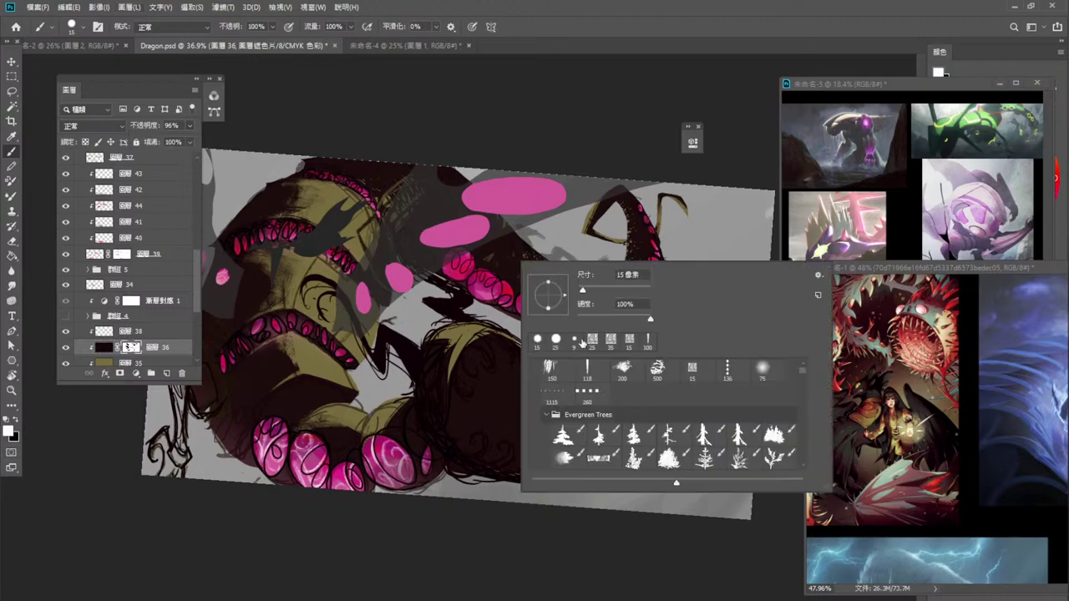
pyautogui.doubleClick(551, 371)
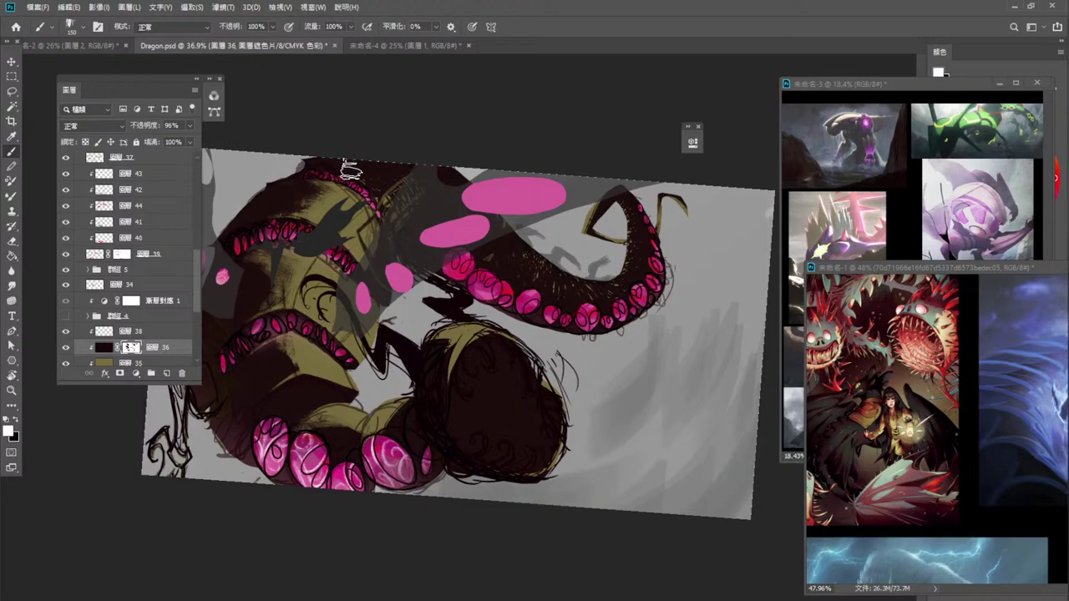
pyautogui.click(16, 422)
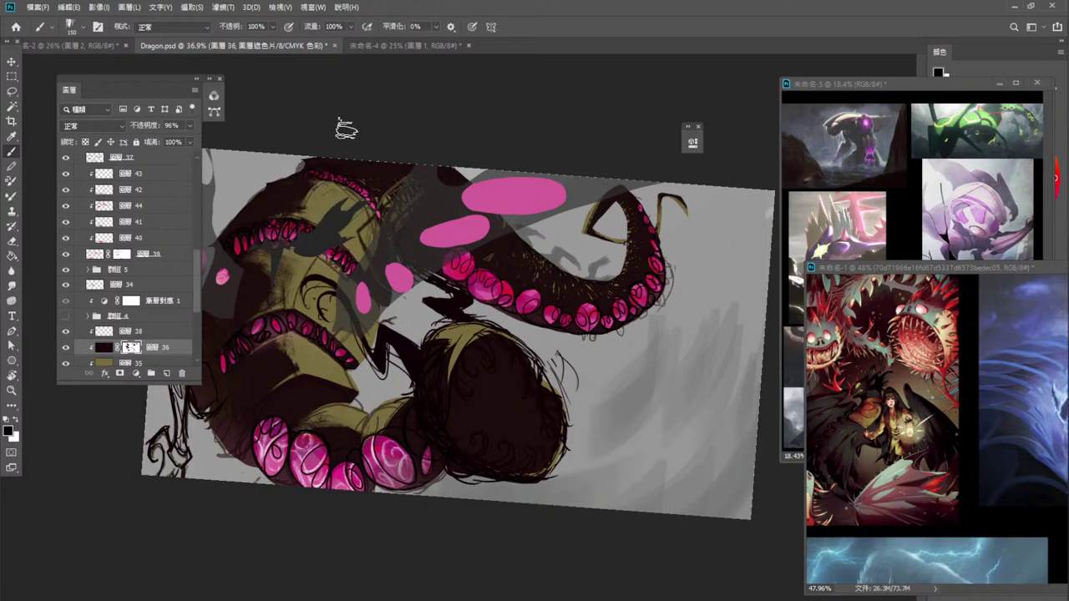
pyautogui.press('ctrl')
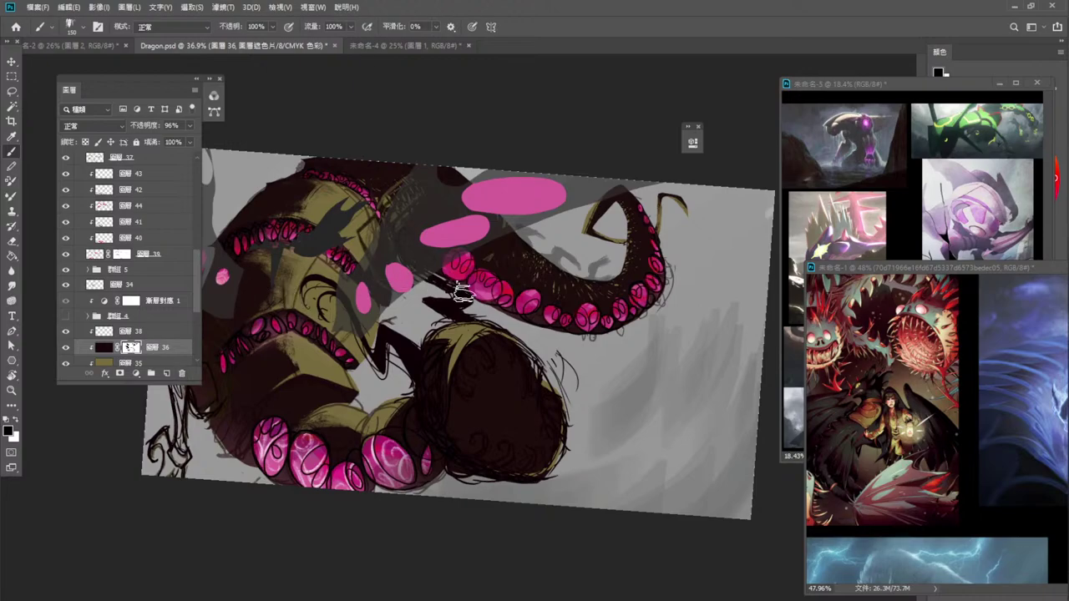
pyautogui.rightClick(514, 332)
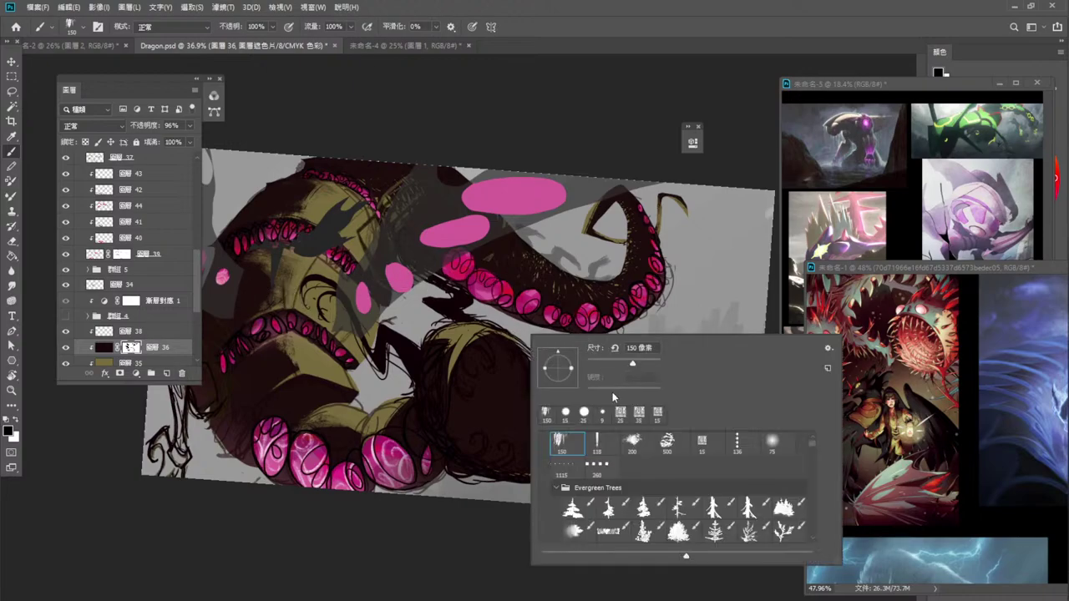
pyautogui.click(657, 414)
pyautogui.click(616, 138)
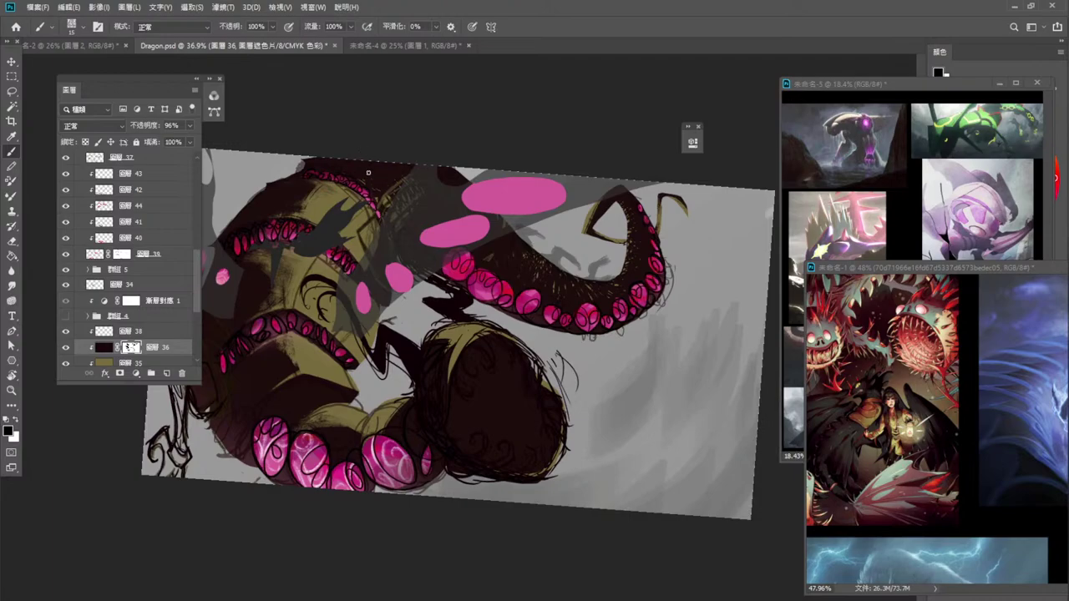
# Set the brush opacity to 73% and reveal fine olive scale texture on the upper body and the inner tail curve.
pyautogui.click(273, 27)
pyautogui.moveTo(261, 37); pyautogui.dragTo(249, 40)
pyautogui.click(420, 203)
pyautogui.click(272, 27)
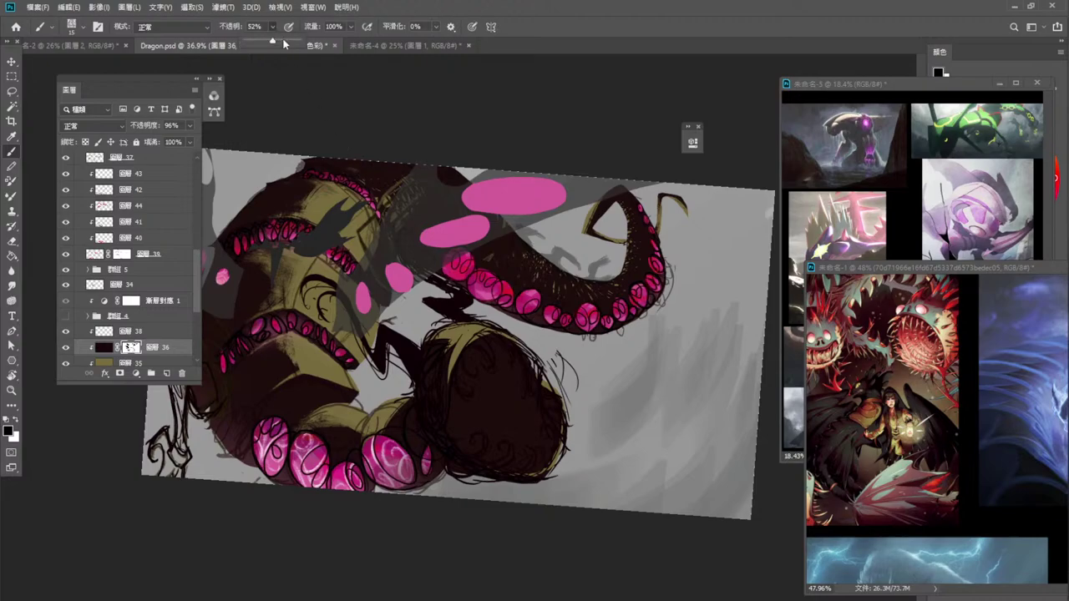
pyautogui.moveTo(268, 40); pyautogui.dragTo(283, 40)
pyautogui.click(380, 11)
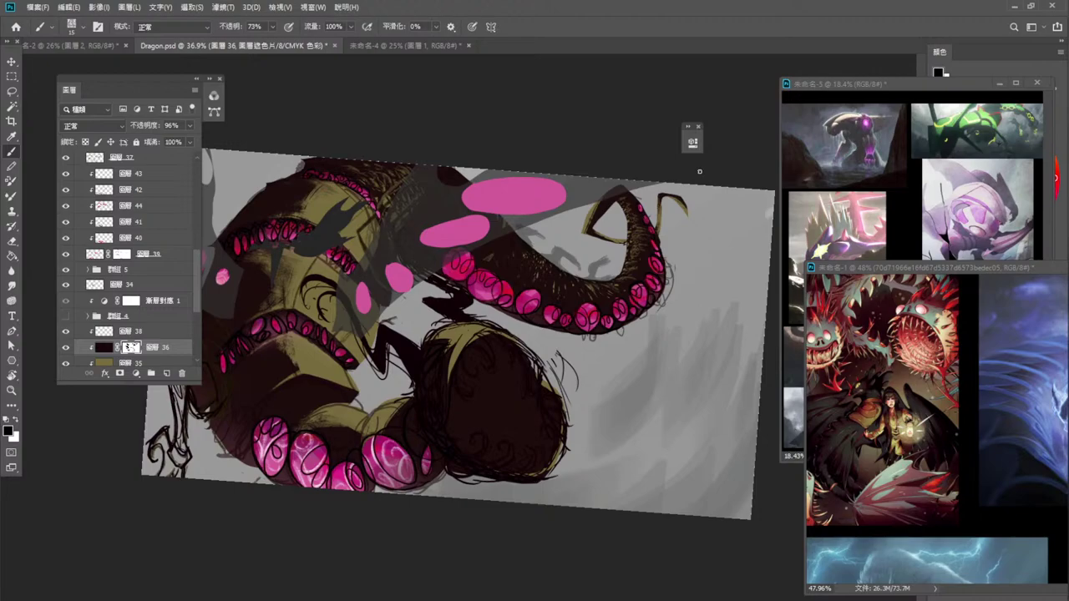
# Reveal broad olive strokes along the upper body and inner tail curve with the 150 px bristle brush, and reduce it to 60 px.
pyautogui.rightClick(482, 230)
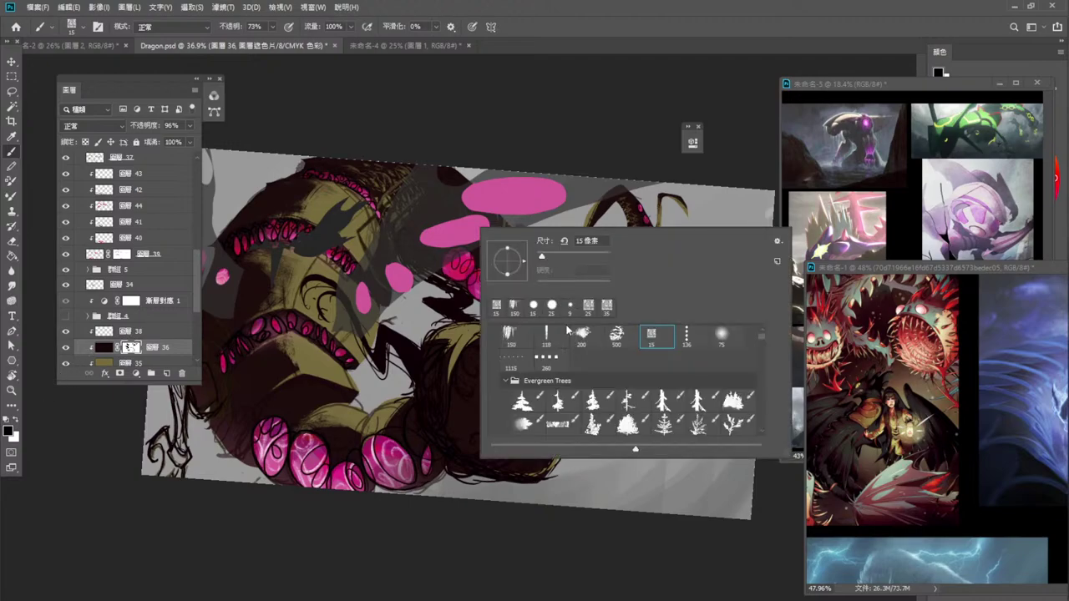
pyautogui.click(508, 339)
pyautogui.click(491, 104)
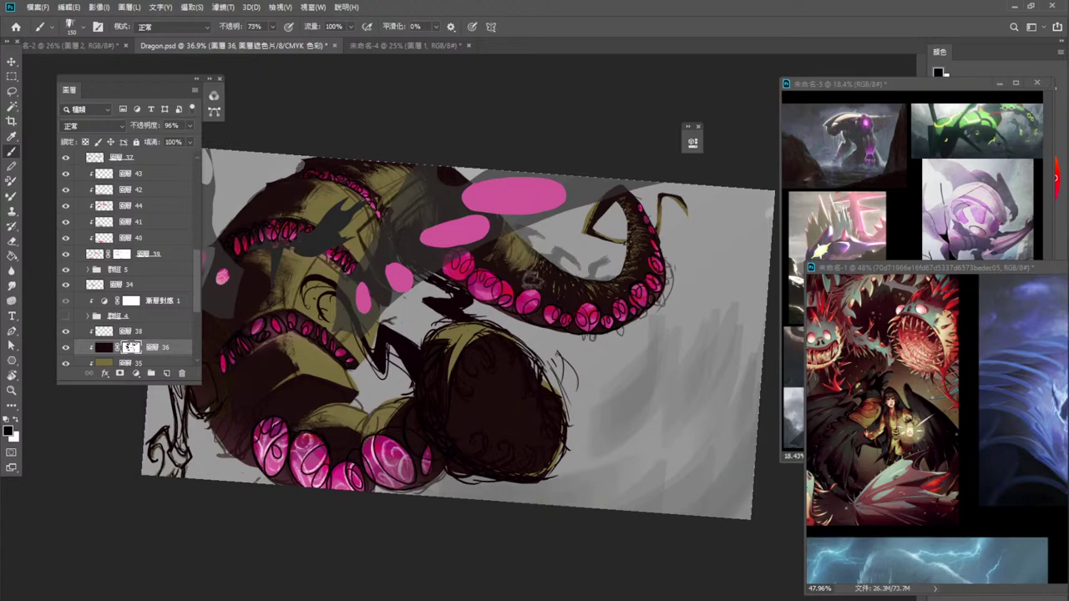
pyautogui.moveTo(531, 279)
pyautogui.mouseDown()
pyautogui.moveTo(541, 265)
pyautogui.moveTo(542, 284)
pyautogui.moveTo(558, 288)
pyautogui.moveTo(566, 263)
pyautogui.moveTo(591, 294)
pyautogui.moveTo(583, 273)
pyautogui.moveTo(614, 280)
pyautogui.moveTo(630, 240)
pyautogui.mouseUp()
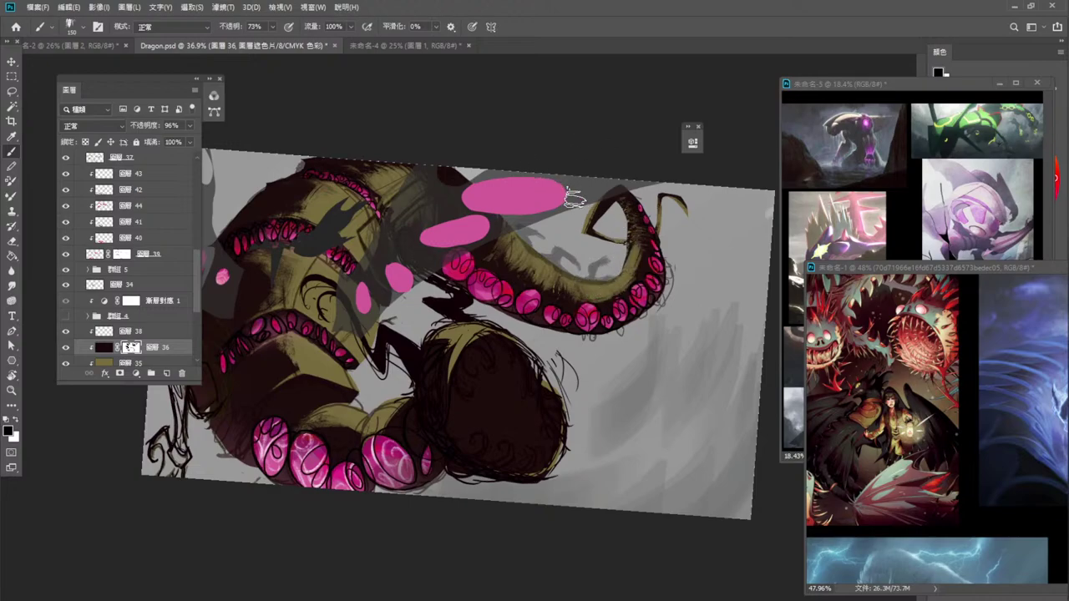
pyautogui.press('[')
pyautogui.press('[')
pyautogui.press('[')
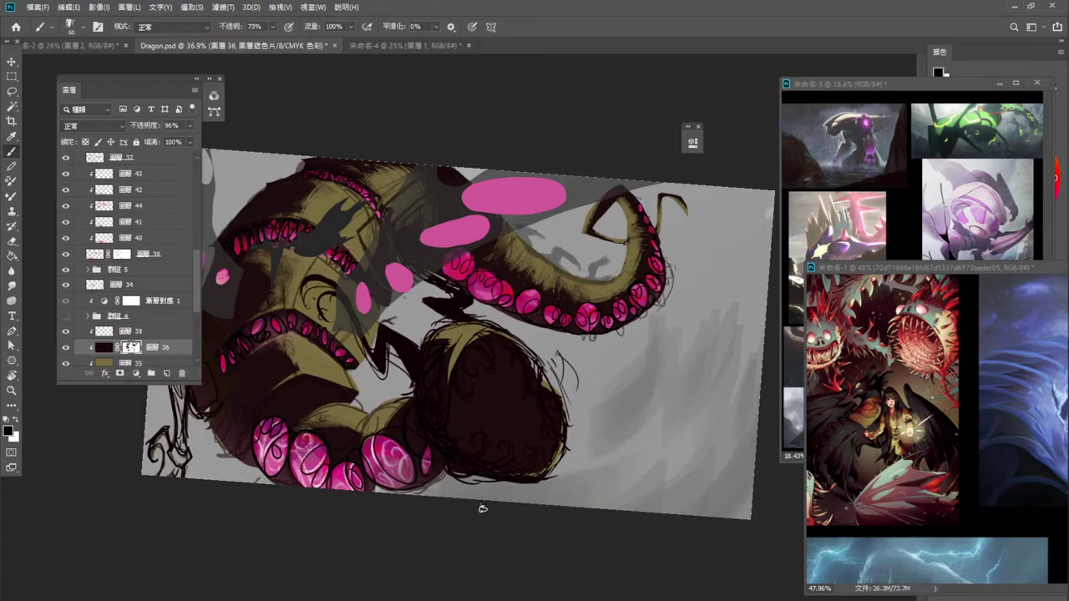
# Pick the translucent grey shape's layer 8 on the canvas and toggle its visibility to check its content.
pyautogui.click(12, 62)
pyautogui.click(415, 209)
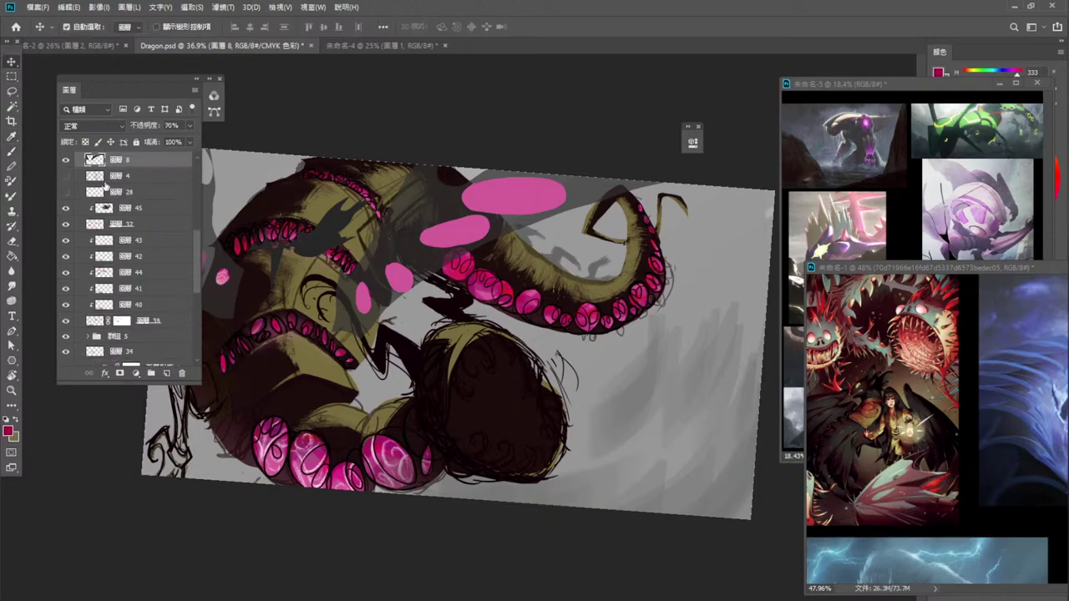
pyautogui.scroll(3, 201, 226)
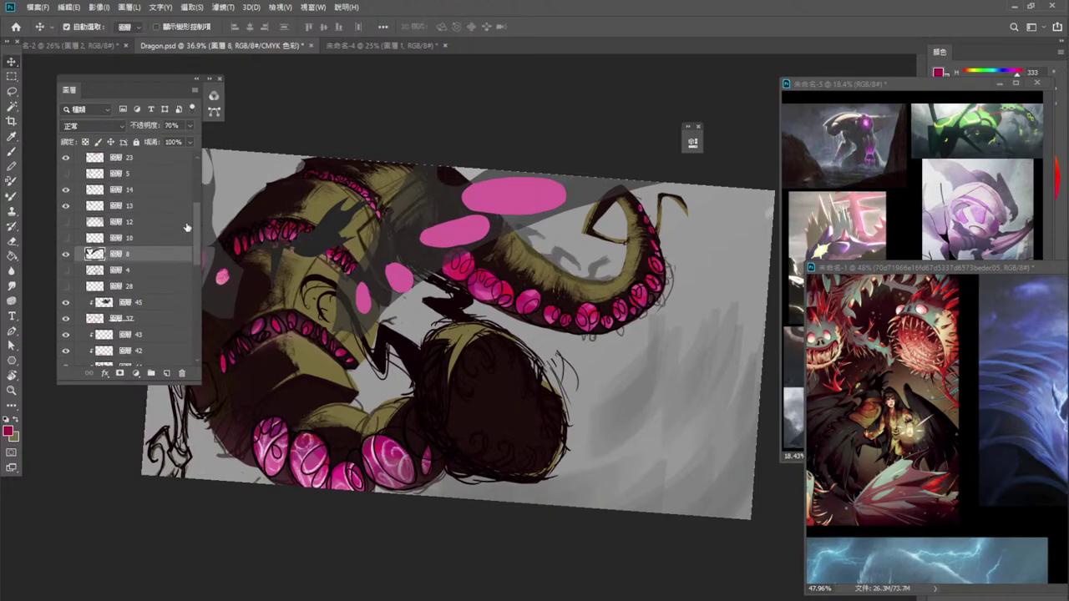
pyautogui.click(66, 255)
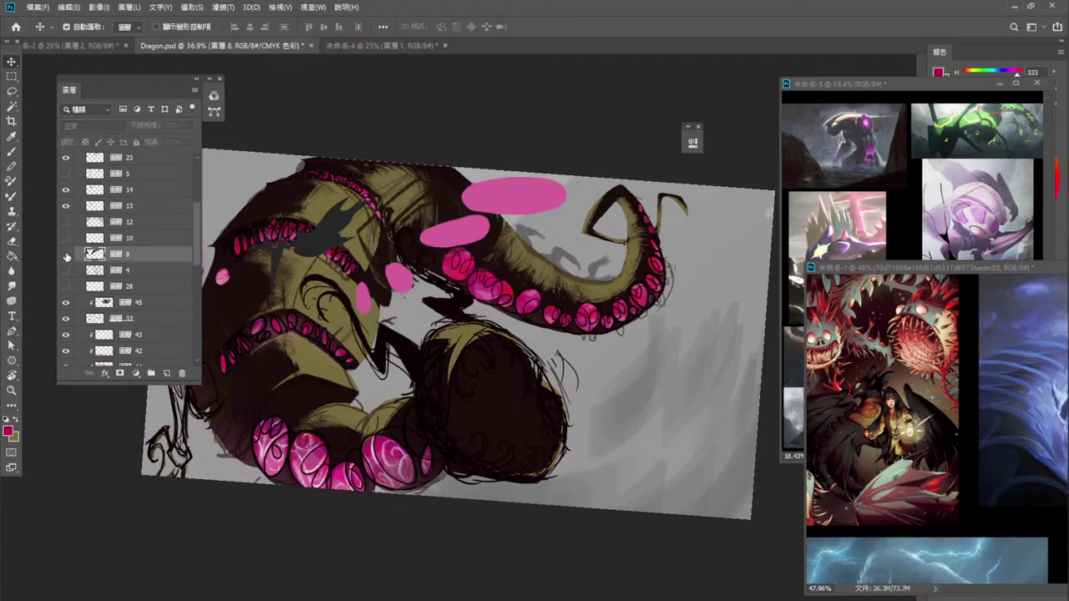
pyautogui.click(66, 254)
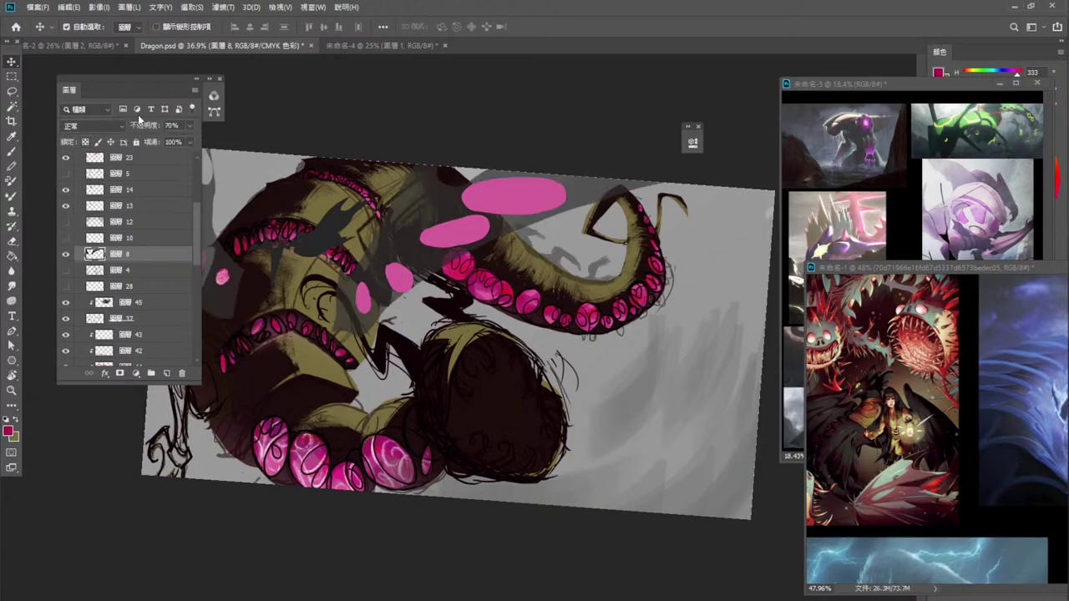
# Place the pink spots' layer 23 directly above the translucent grey shape's layer 8 and group the two layers.
pyautogui.click(455, 234)
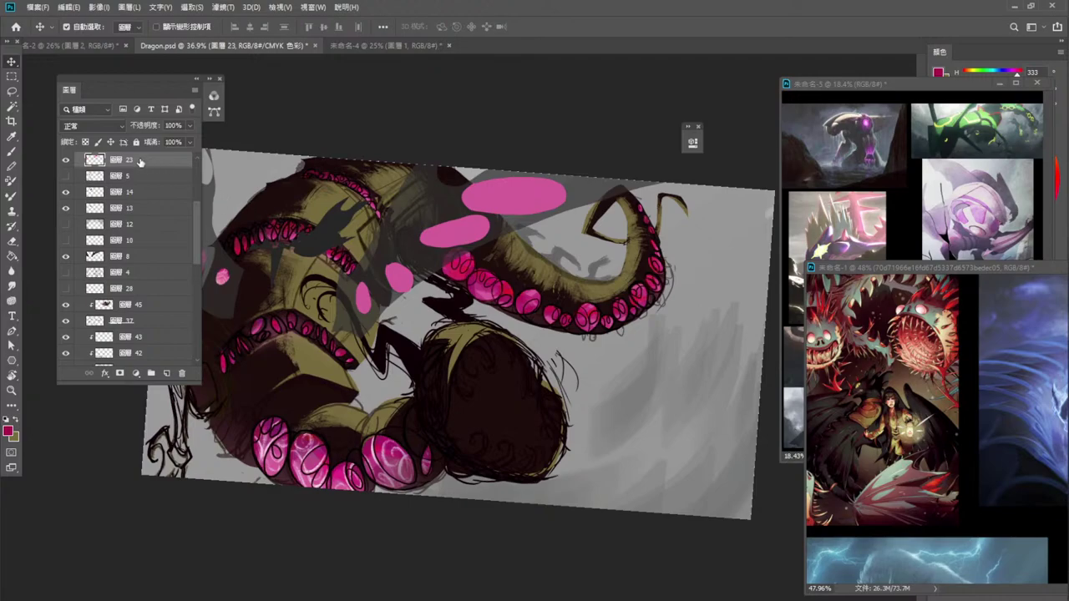
pyautogui.moveTo(140, 163); pyautogui.dragTo(138, 244)
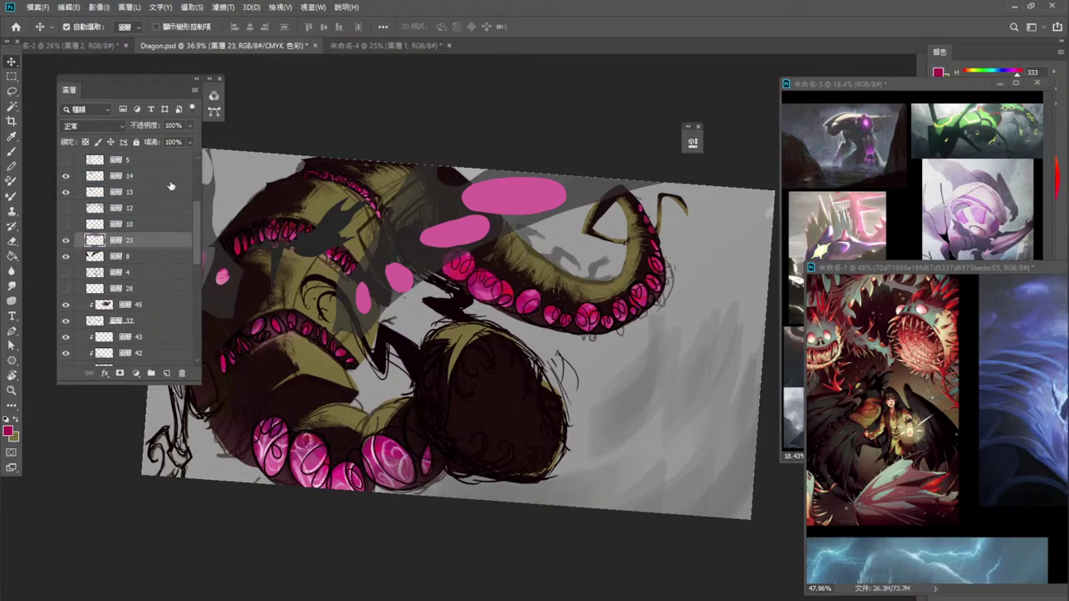
pyautogui.keyDown('shift'); pyautogui.click(154, 256); pyautogui.keyUp('shift')
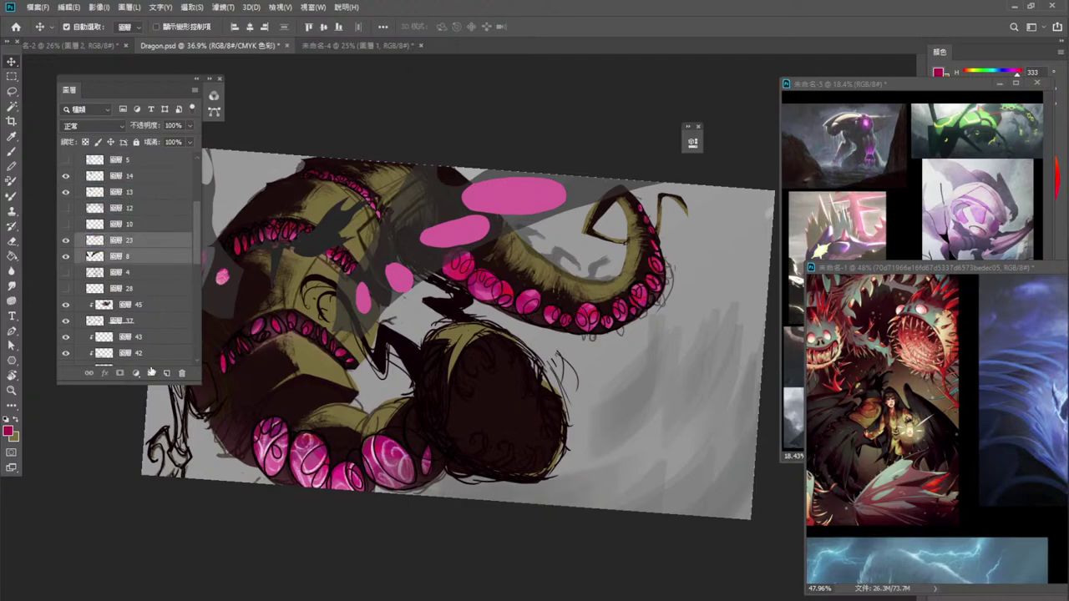
pyautogui.click(152, 372)
pyautogui.moveTo(194, 218); pyautogui.dragTo(196, 243)
pyautogui.moveTo(166, 166); pyautogui.dragTo(178, 276)
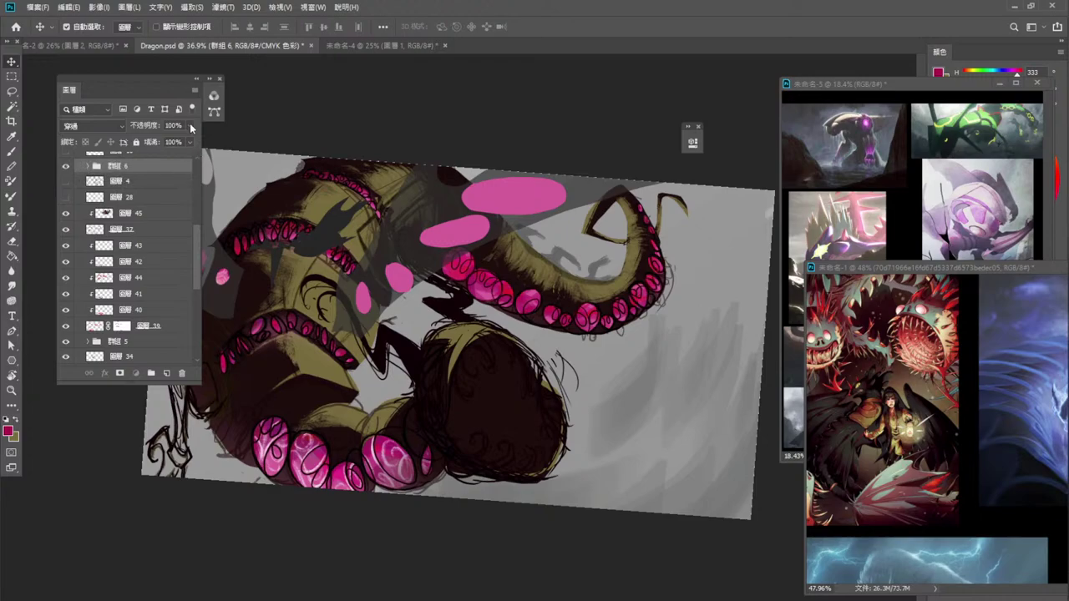
# Toggle the visibility of layers 45 and 37 to examine what they contribute to the tail's line art.
pyautogui.click(65, 215)
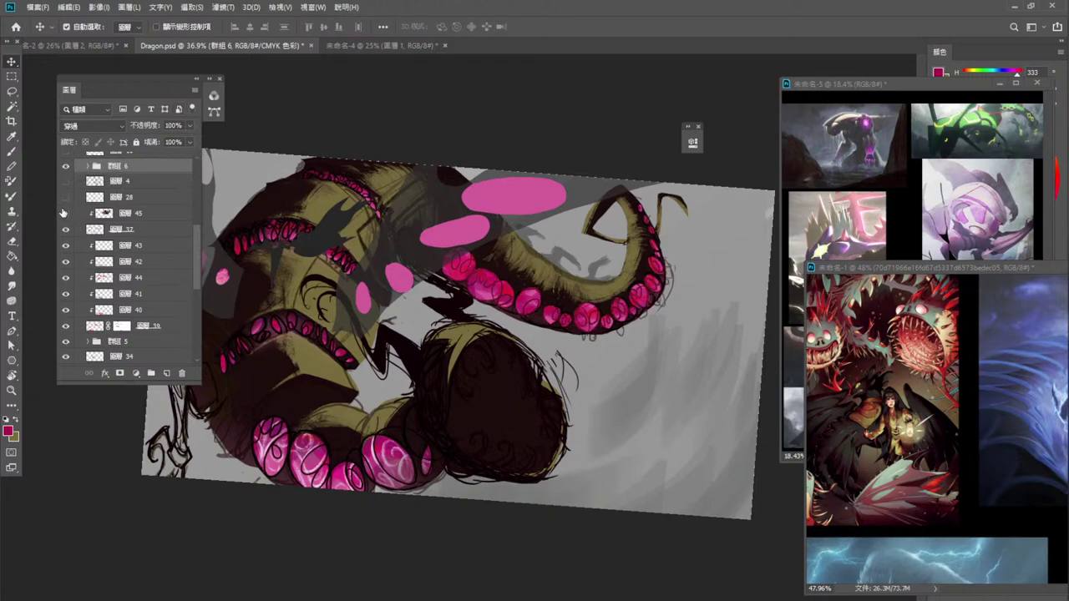
pyautogui.click(63, 215)
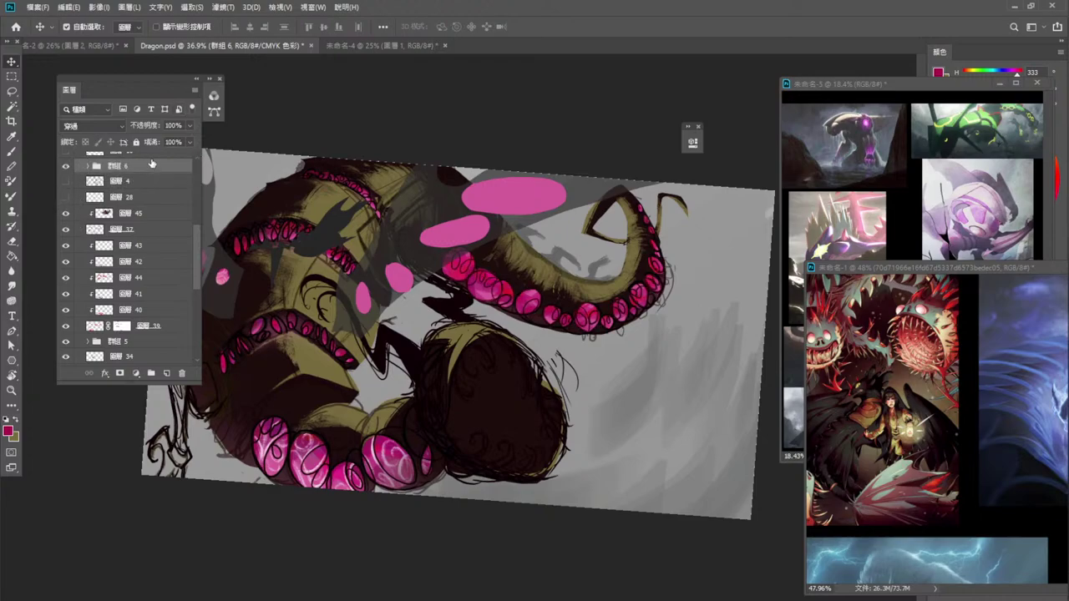
pyautogui.click(65, 230)
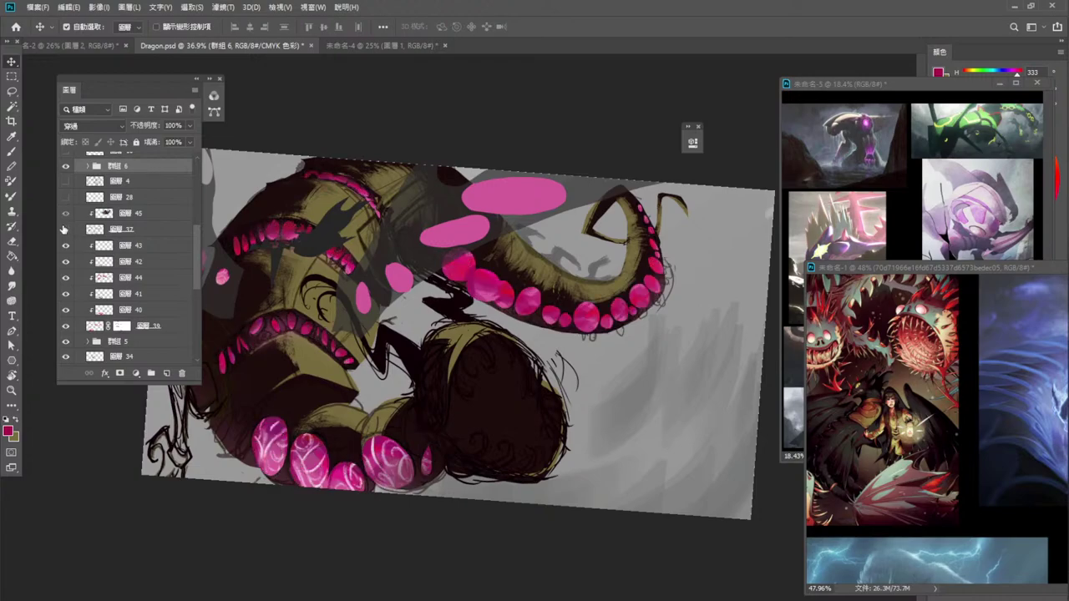
pyautogui.click(65, 230)
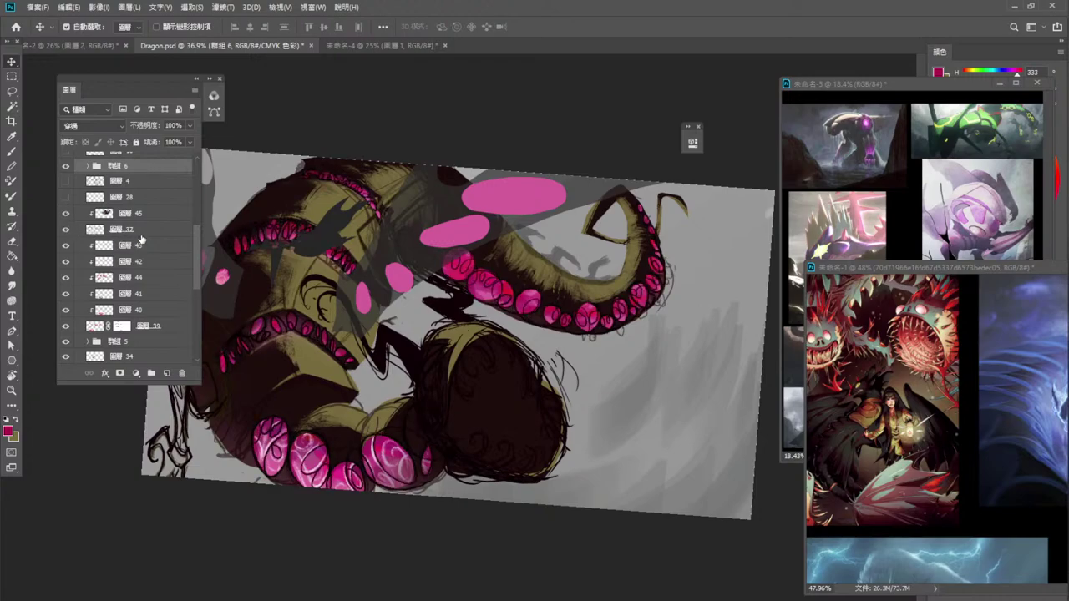
pyautogui.click(65, 230)
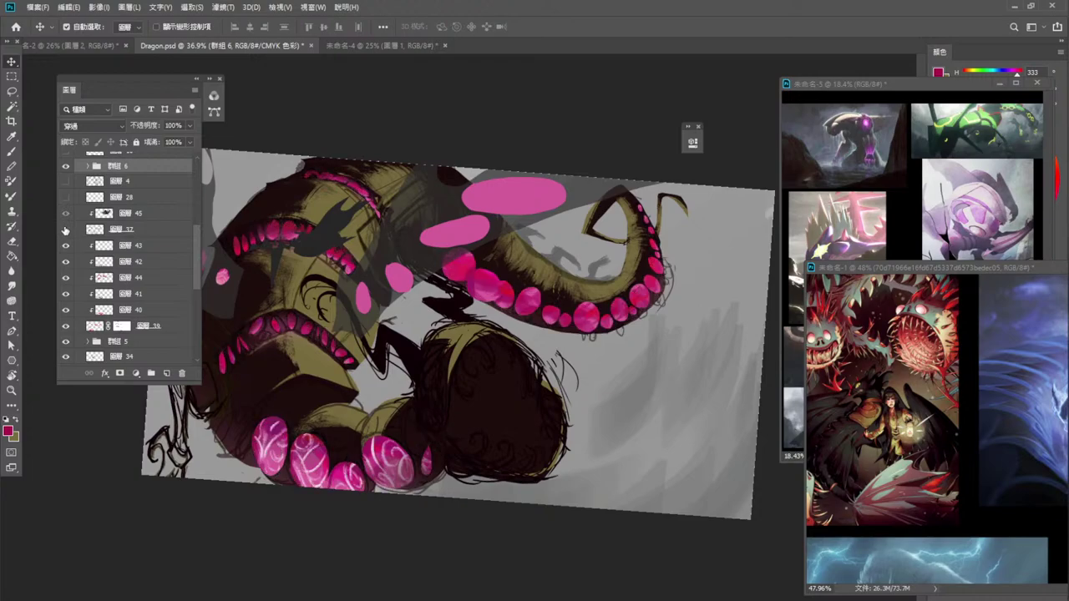
pyautogui.click(65, 230)
pyautogui.click(65, 230)
pyautogui.click(65, 230)
pyautogui.click(138, 214)
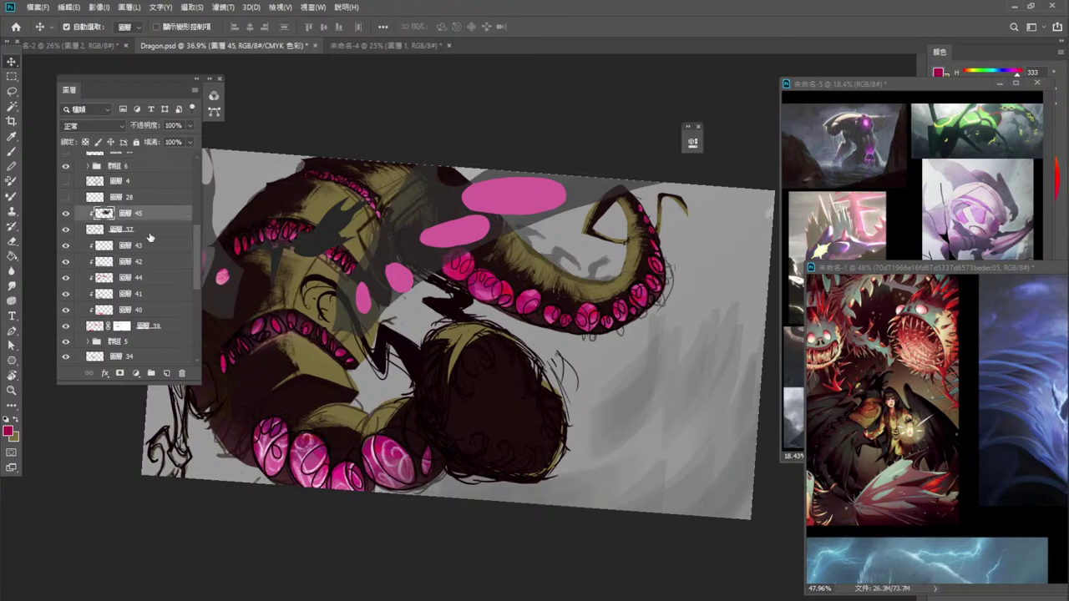
# Add a layer mask to the line-art layer 37 and activate the Brush tool for painting on it.
pyautogui.click(149, 232)
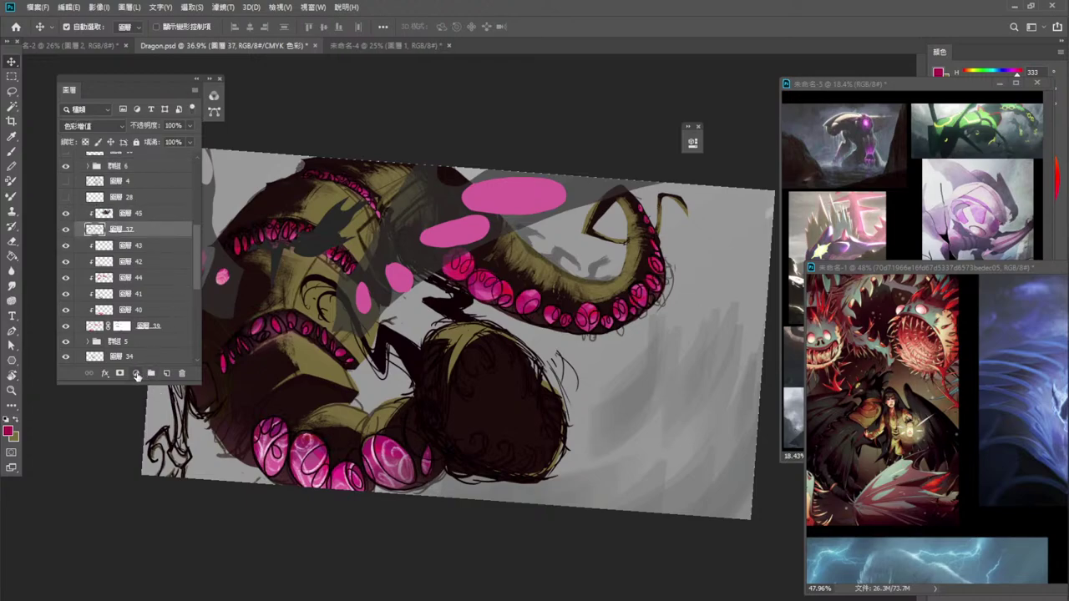
pyautogui.click(120, 373)
pyautogui.press('b')
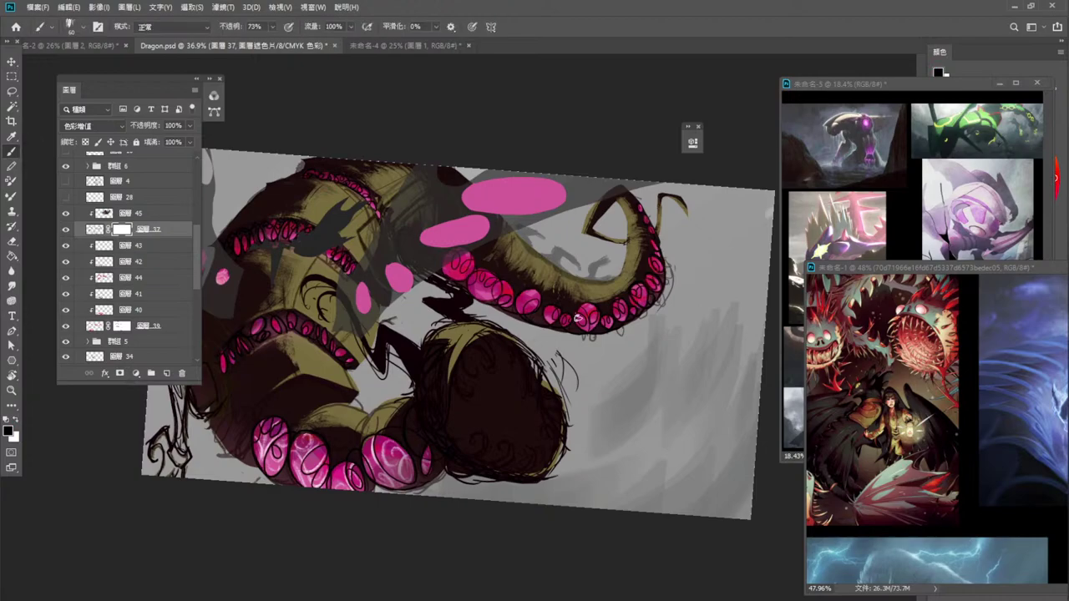
# Choose the 200 px textured brush at 43% opacity and fade the black line art around the pink suckers on layer 37's mask.
pyautogui.rightClick(578, 318)
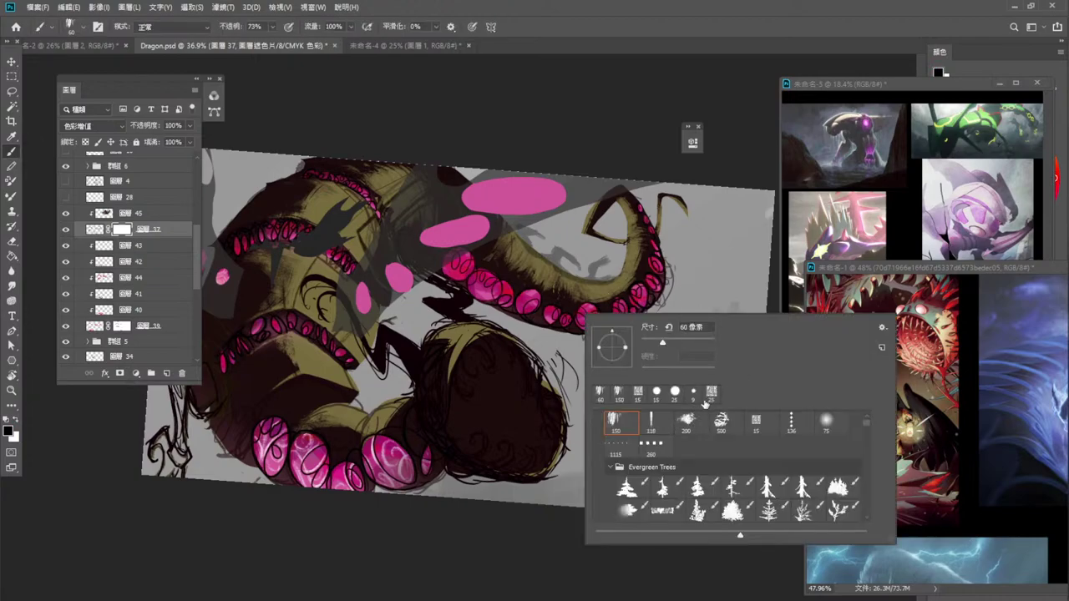
pyautogui.click(686, 423)
pyautogui.click(771, 177)
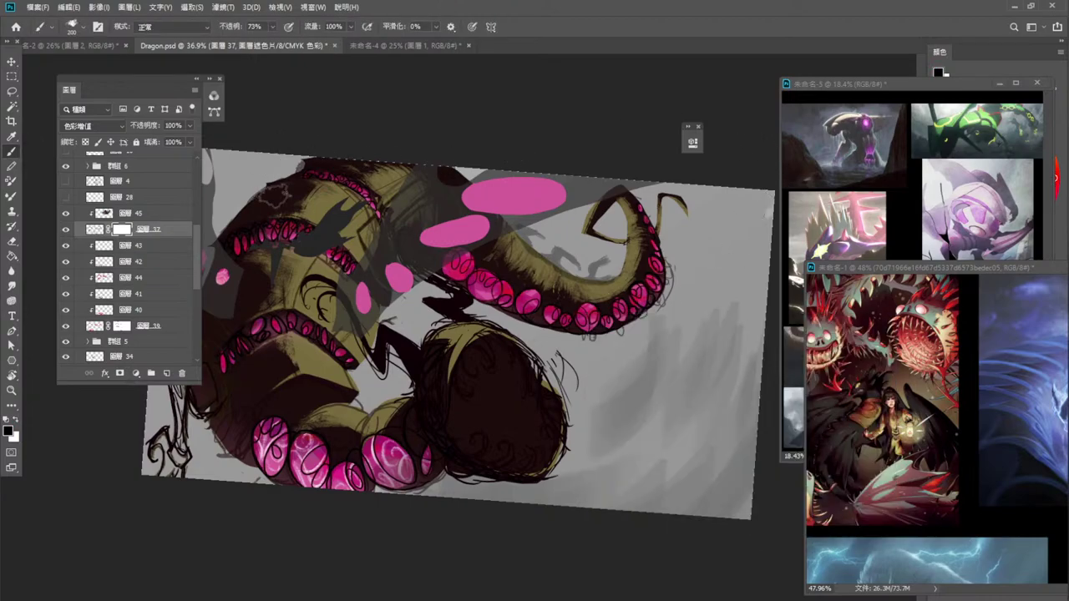
pyautogui.click(273, 27)
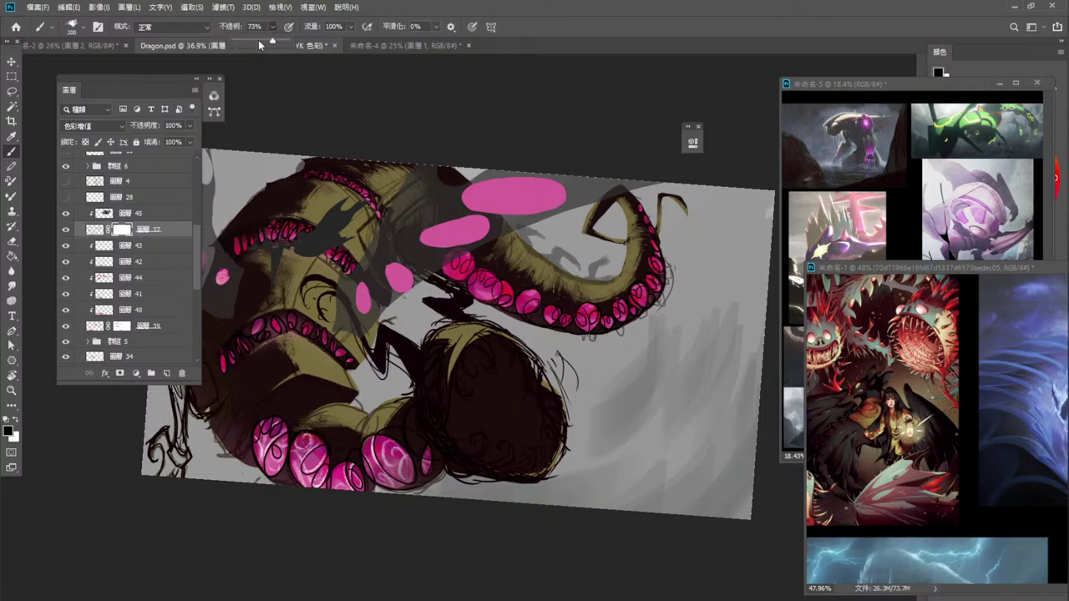
pyautogui.click(259, 42)
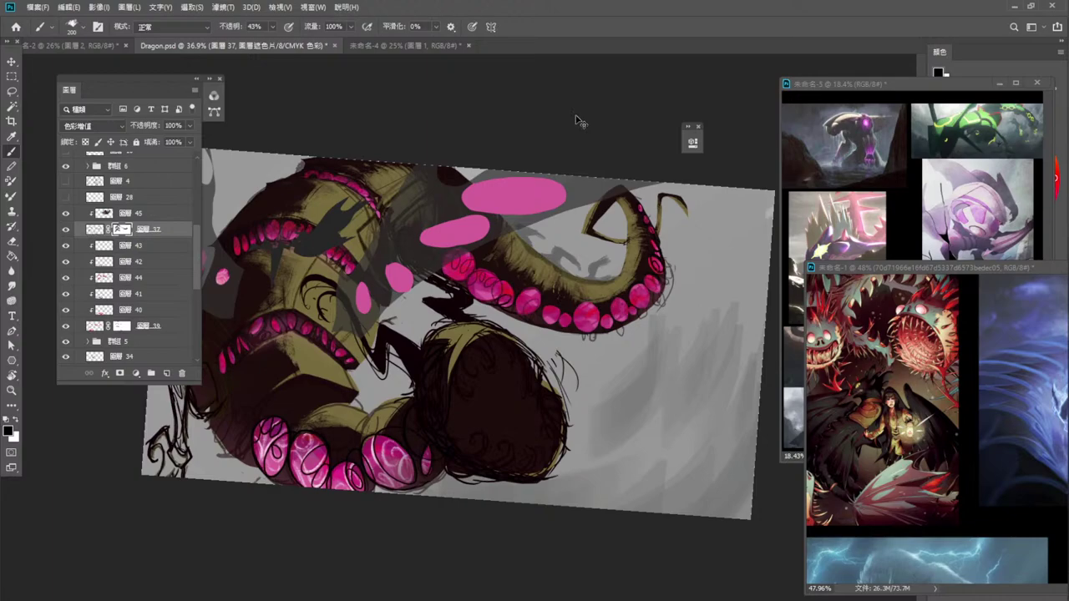
# Undo the last four brush strokes on layer 37's mask.
pyautogui.hotkey('ctrl', 'z')
pyautogui.hotkey('ctrl', 'z')
pyautogui.hotkey('ctrl', 'z')
pyautogui.hotkey('ctrl', 'z')
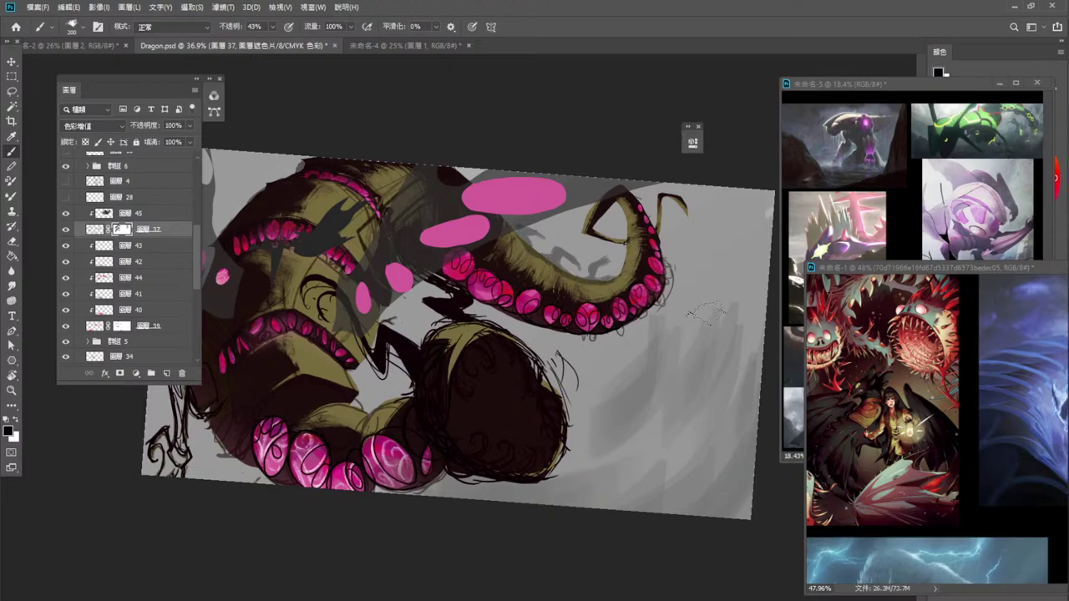
# Activate the Move tool and toggle layer 37's visibility to compare the artwork with and without its line art.
pyautogui.click(13, 62)
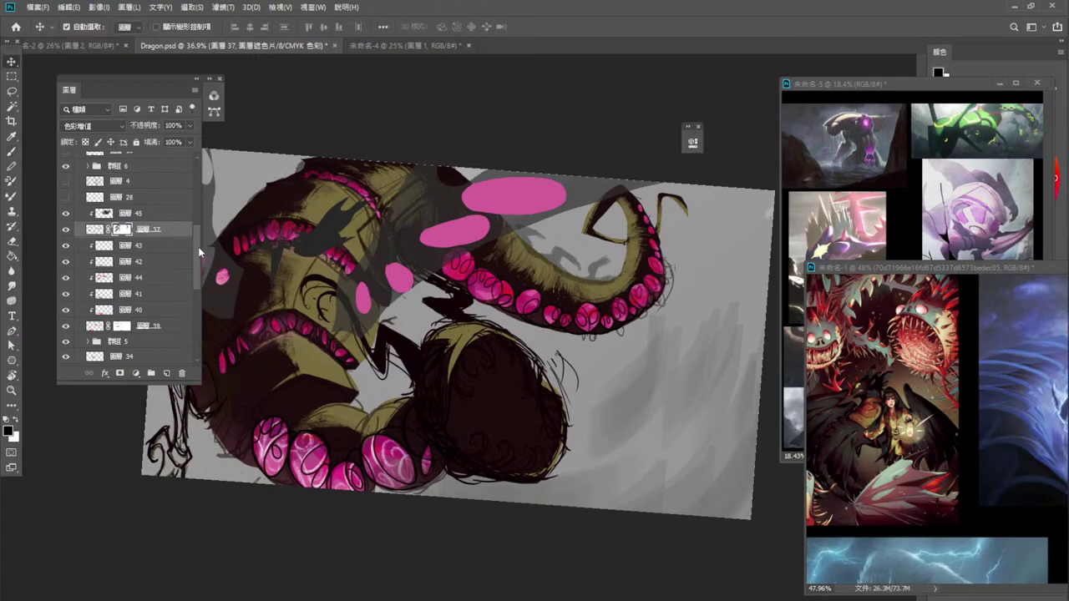
pyautogui.scroll(3, 199, 251)
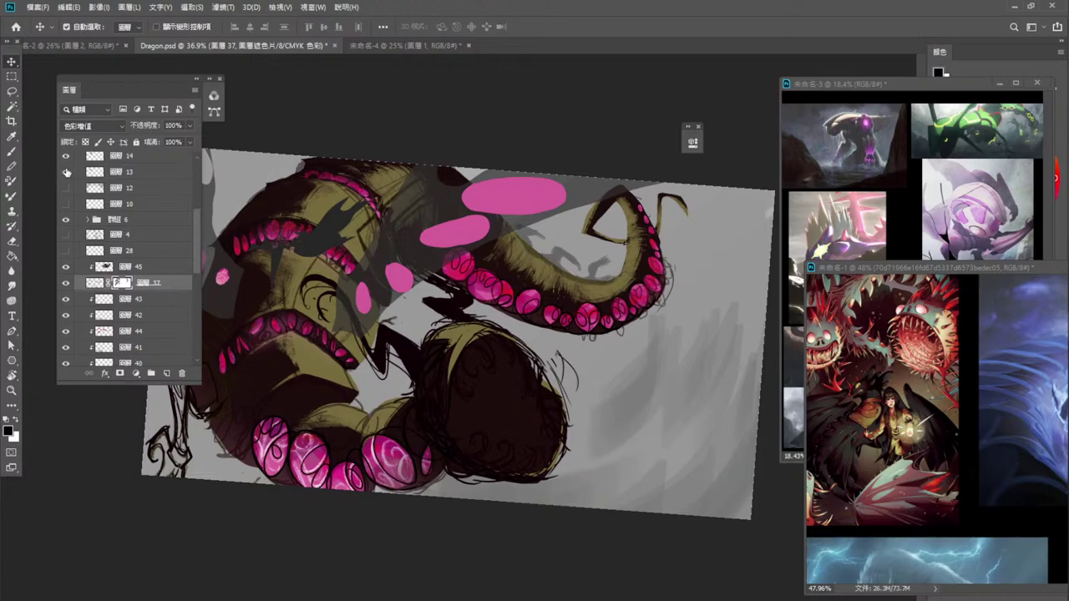
pyautogui.click(67, 283)
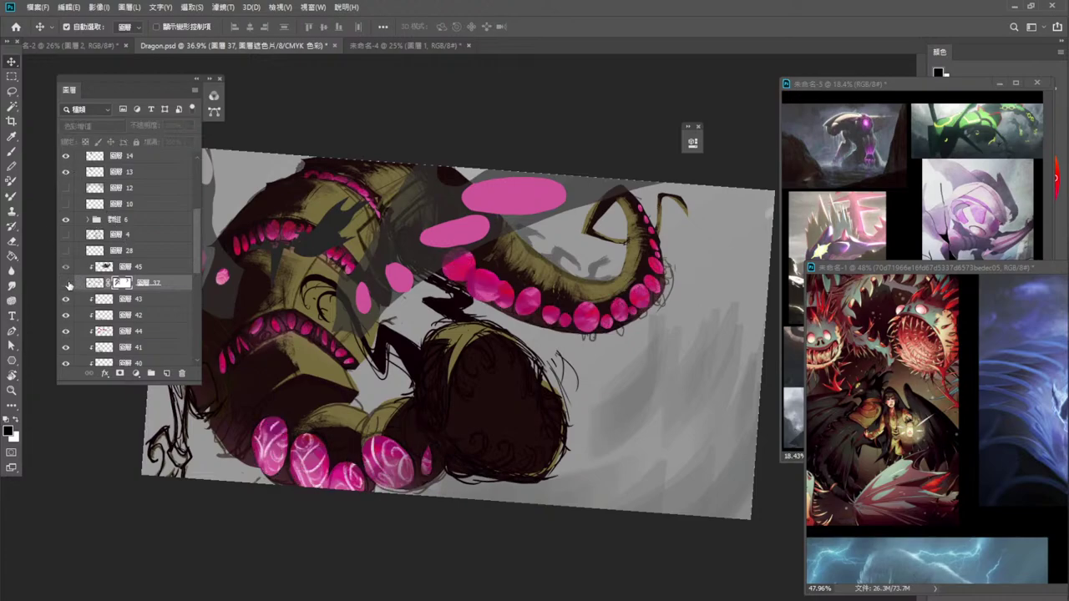
pyautogui.click(67, 283)
# Move group 6 below layers 4 and 28, directly above layer 45, and place the black sketch layer 34 directly above the group.
pyautogui.click(459, 229)
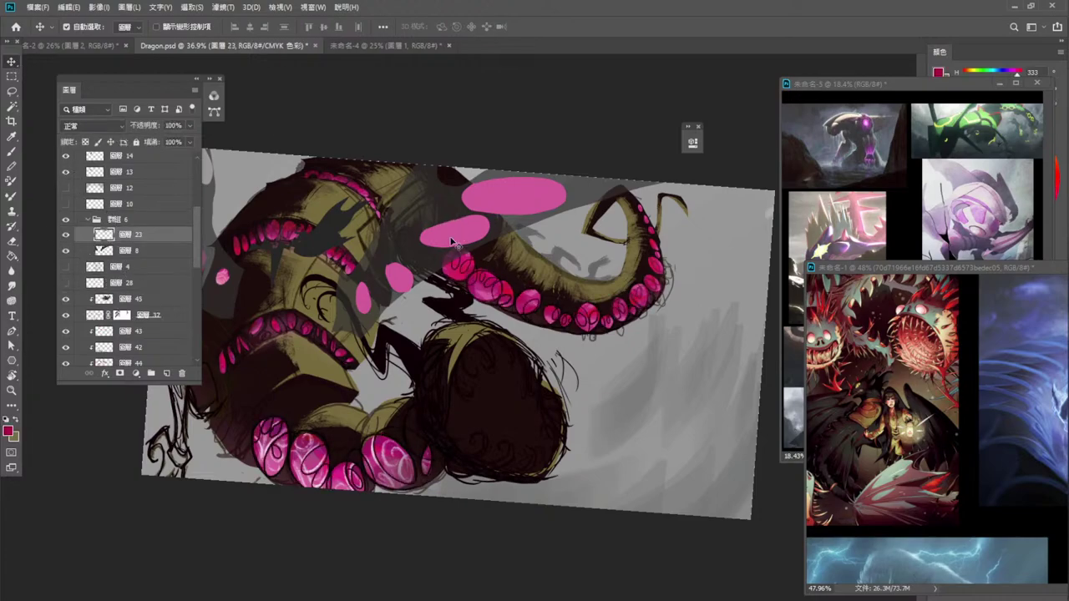
pyautogui.click(90, 220)
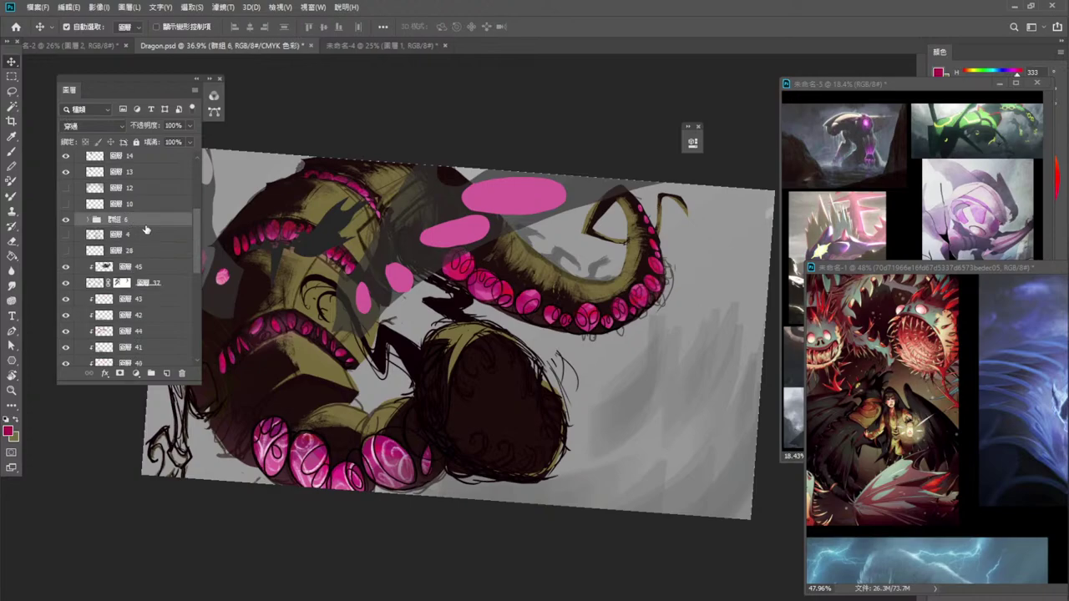
pyautogui.moveTo(142, 220); pyautogui.dragTo(157, 259)
pyautogui.scroll(-3, 164, 180)
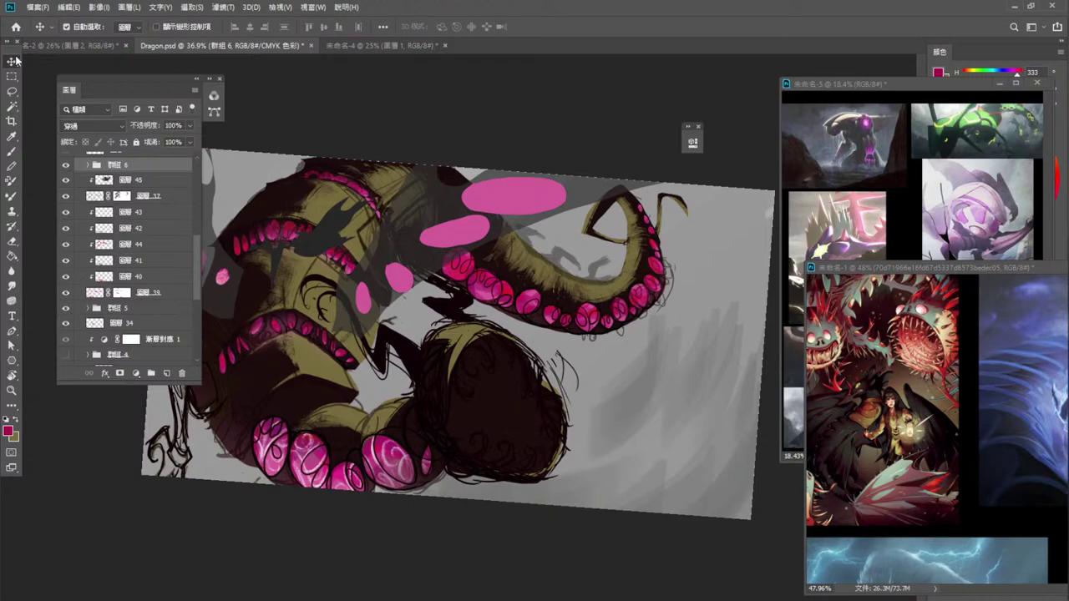
pyautogui.click(154, 323)
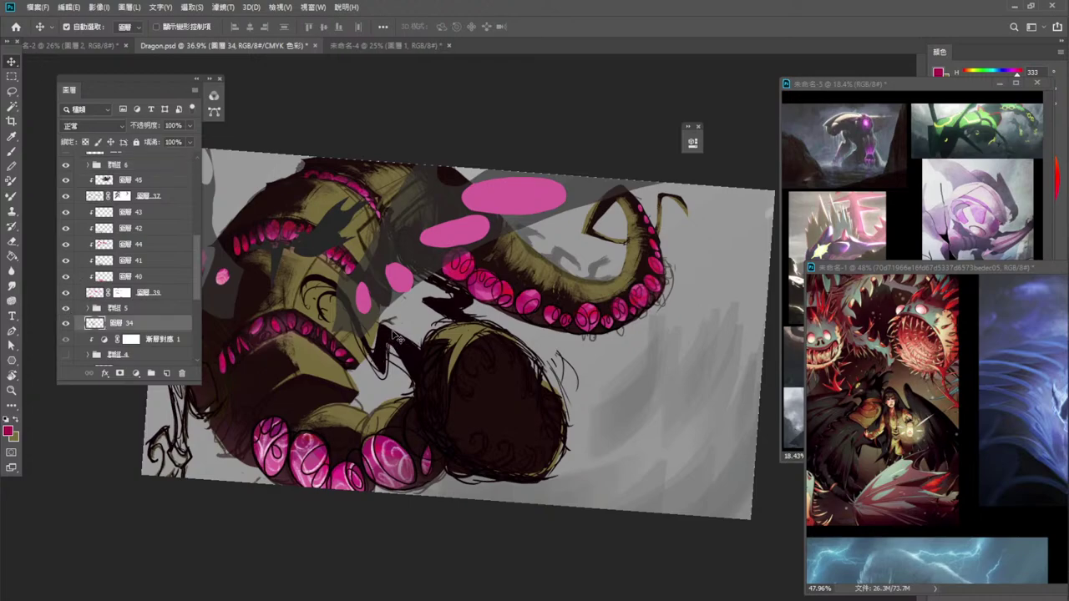
pyautogui.moveTo(153, 330); pyautogui.dragTo(176, 232)
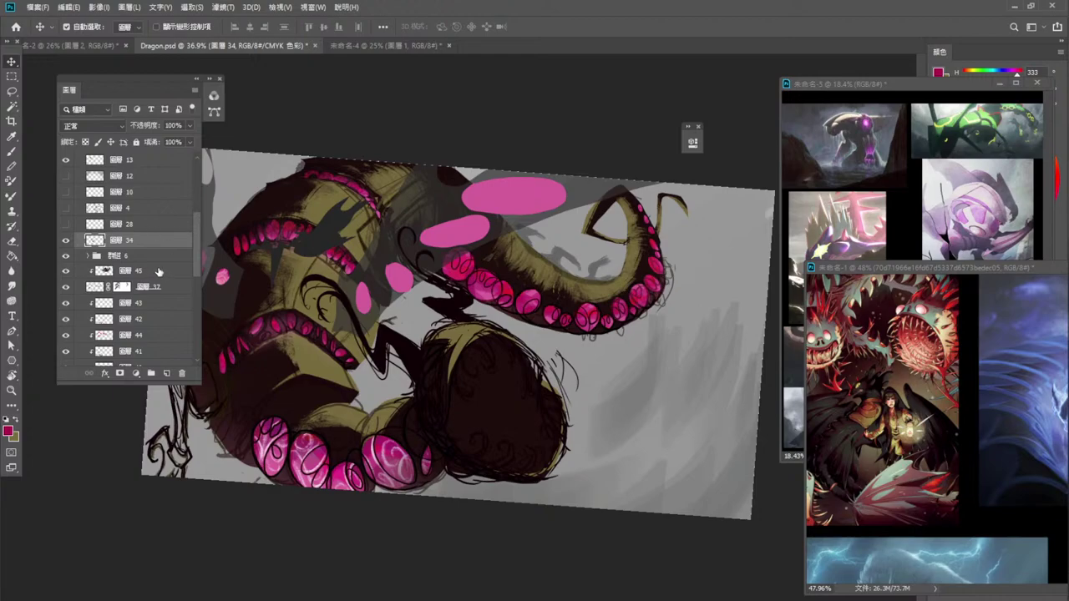
# Expand group 6 and create a new empty layer inside it, above layer 23.
pyautogui.click(158, 257)
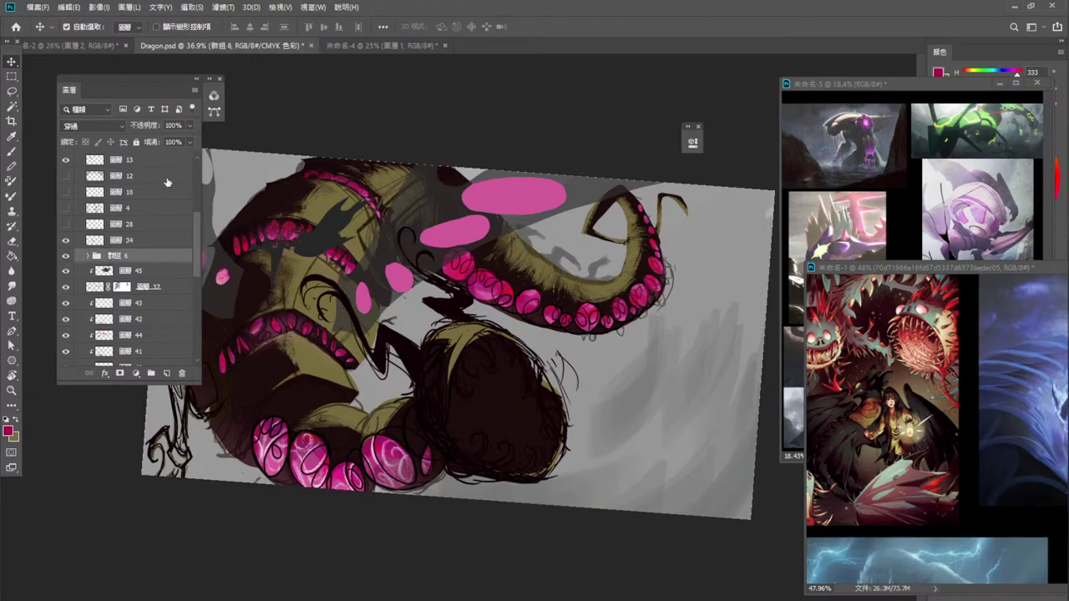
pyautogui.click(88, 255)
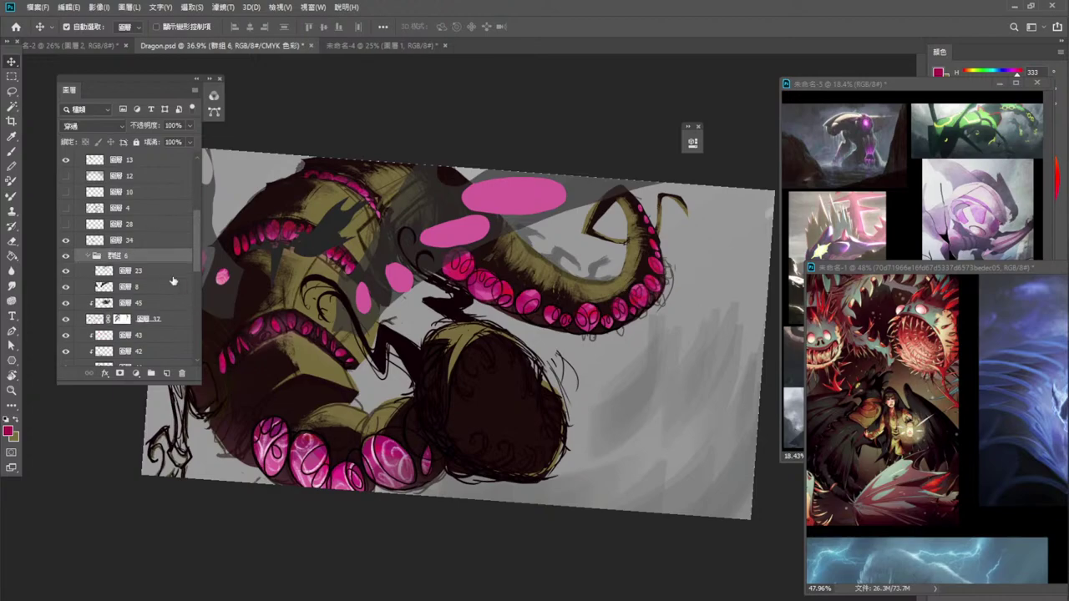
pyautogui.click(166, 373)
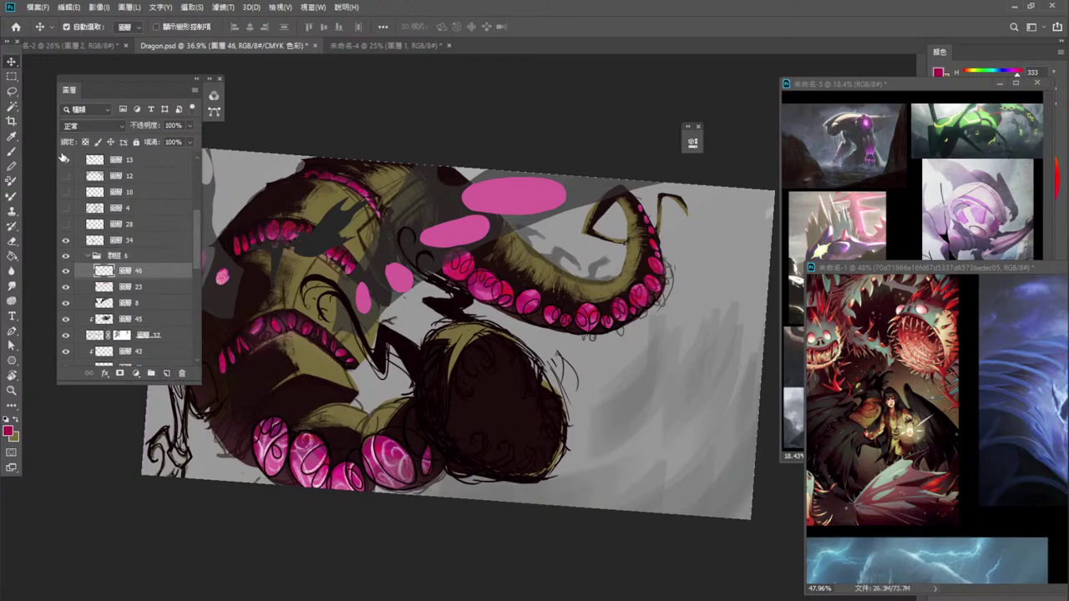
# Switch to the 9 px hard round brush, test it with a scribble on the grey background and undo the scribble.
pyautogui.click(20, 151)
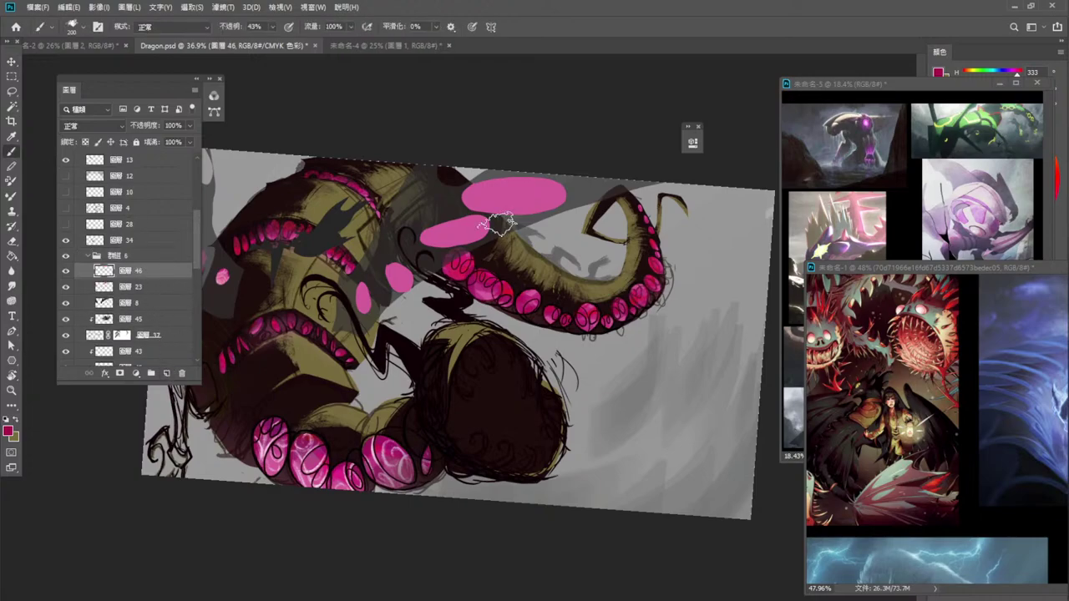
pyautogui.rightClick(551, 297)
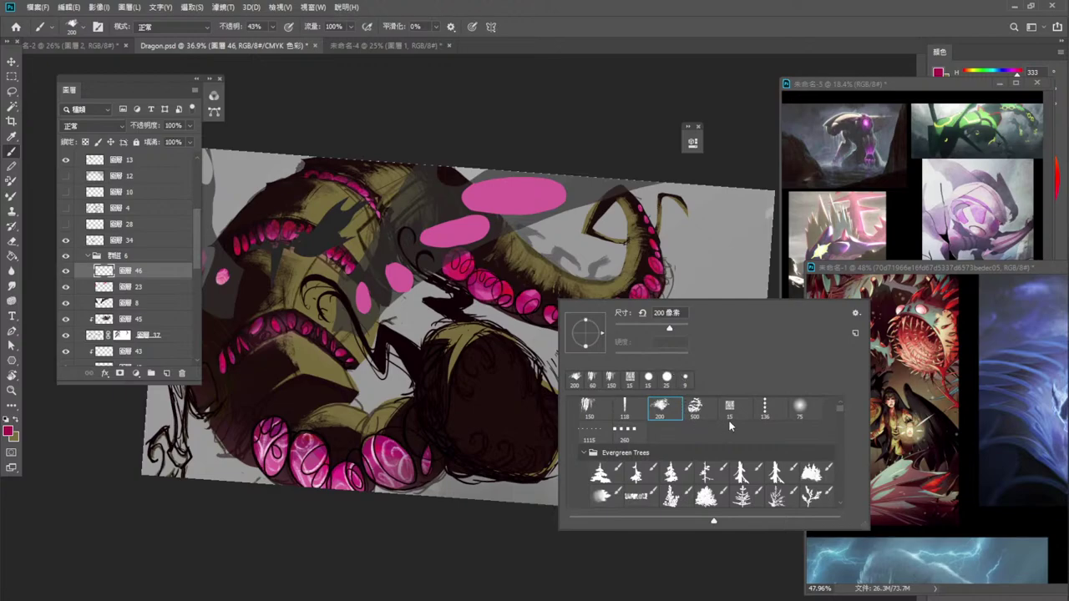
pyautogui.scroll(1, 841, 408)
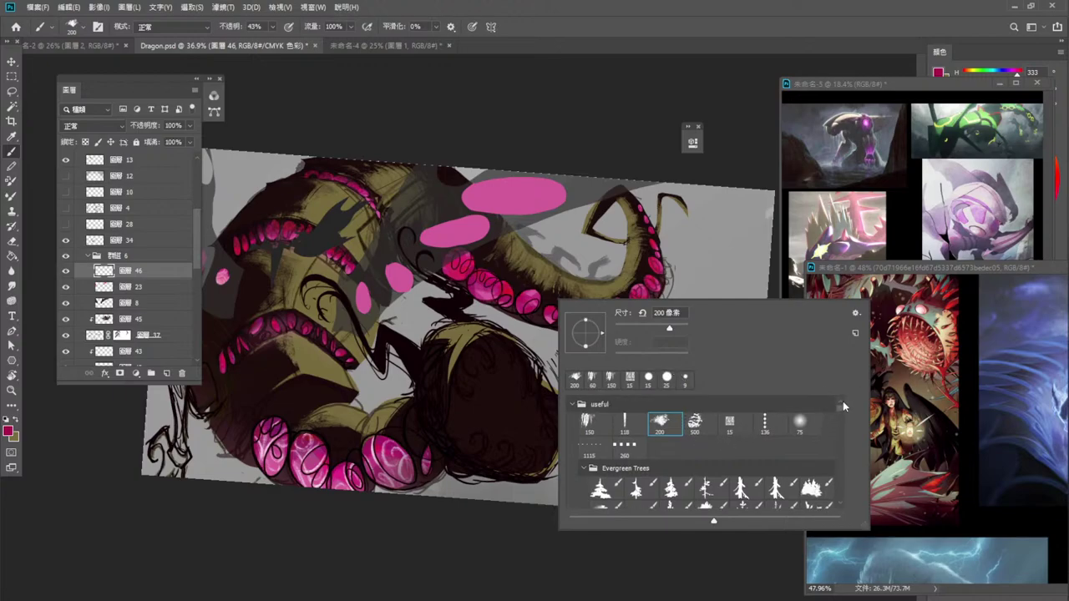
pyautogui.click(729, 422)
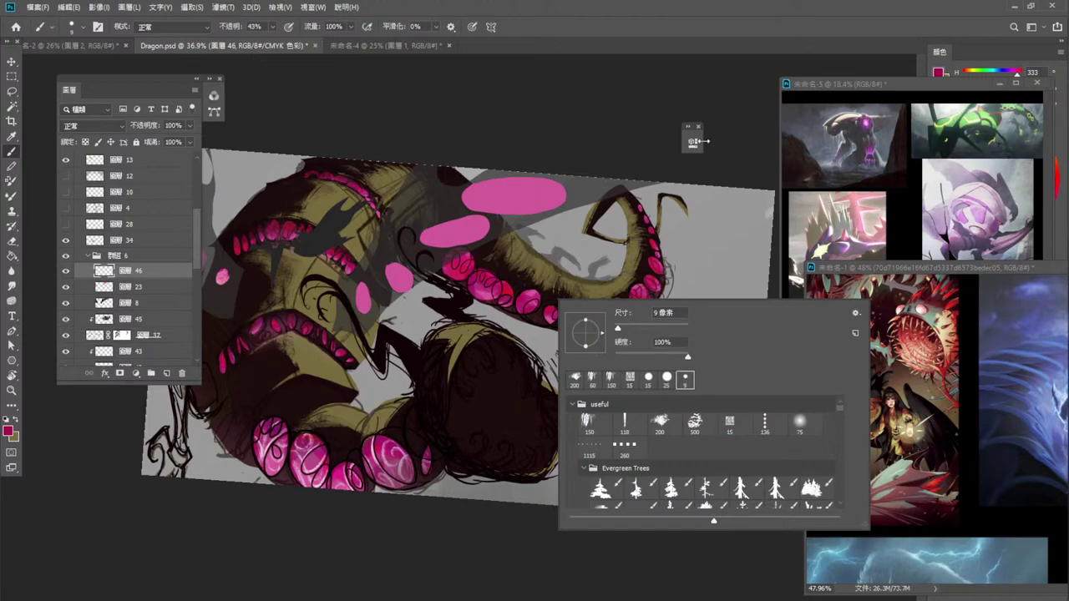
pyautogui.moveTo(690, 225); pyautogui.dragTo(710, 314)
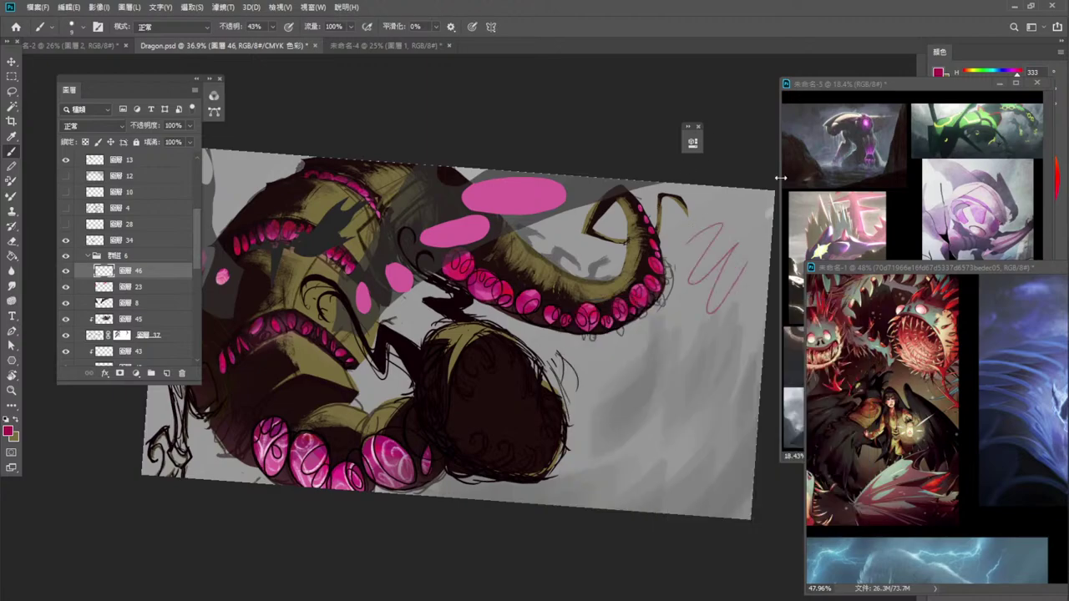
pyautogui.hotkey('ctrl', 'z')
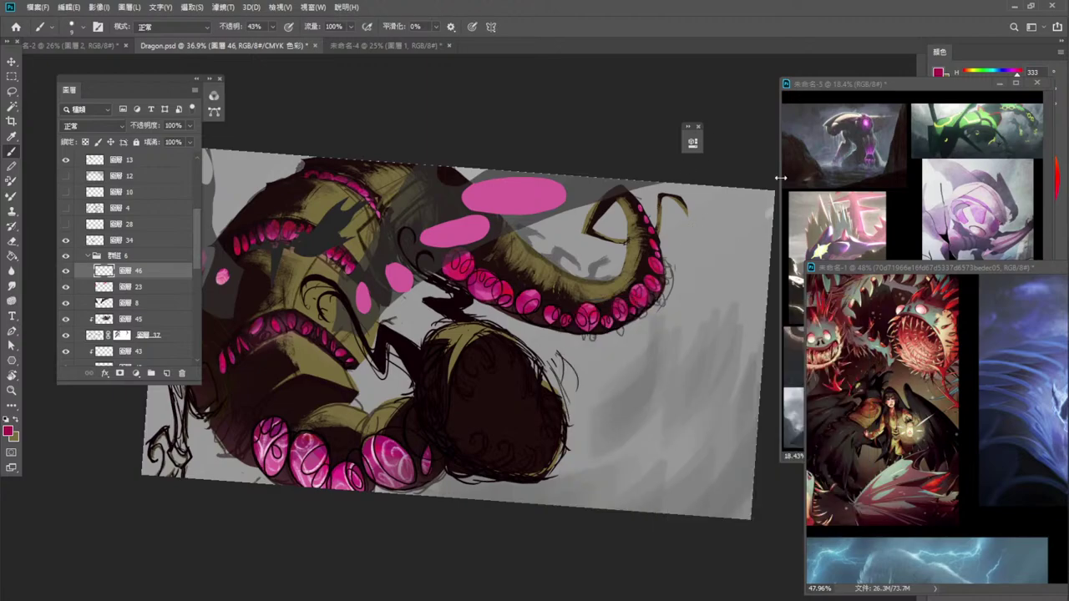
# Set the foreground colour to near-black 0d0006, test it with a scribble on the grey background and undo the scribble.
pyautogui.click(10, 431)
pyautogui.moveTo(809, 413); pyautogui.dragTo(819, 415)
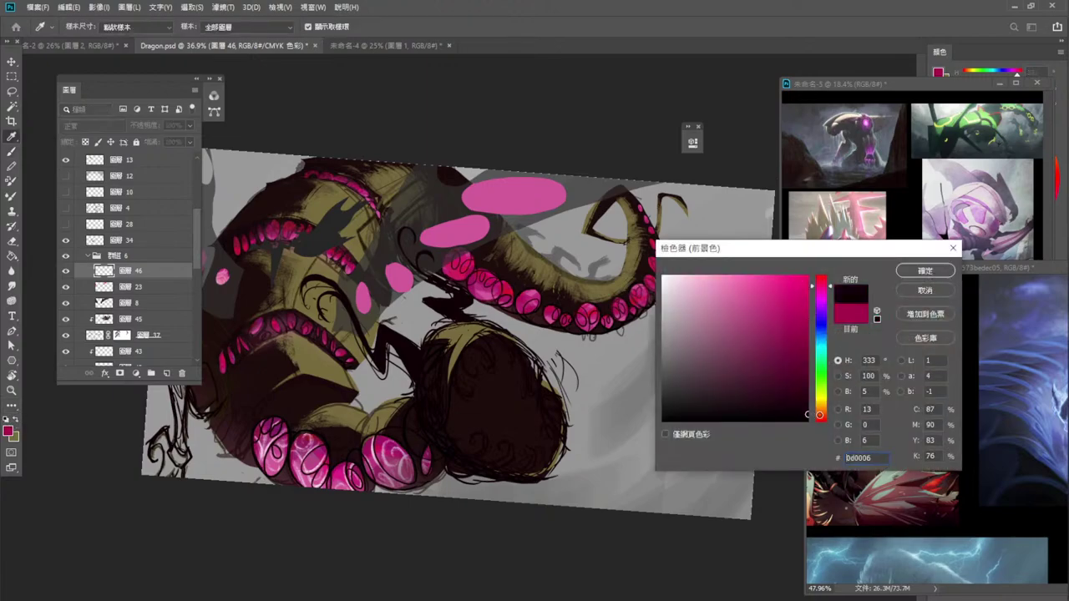
pyautogui.click(926, 271)
pyautogui.moveTo(571, 419)
pyautogui.mouseDown()
pyautogui.moveTo(636, 468)
pyautogui.moveTo(735, 370)
pyautogui.mouseUp()
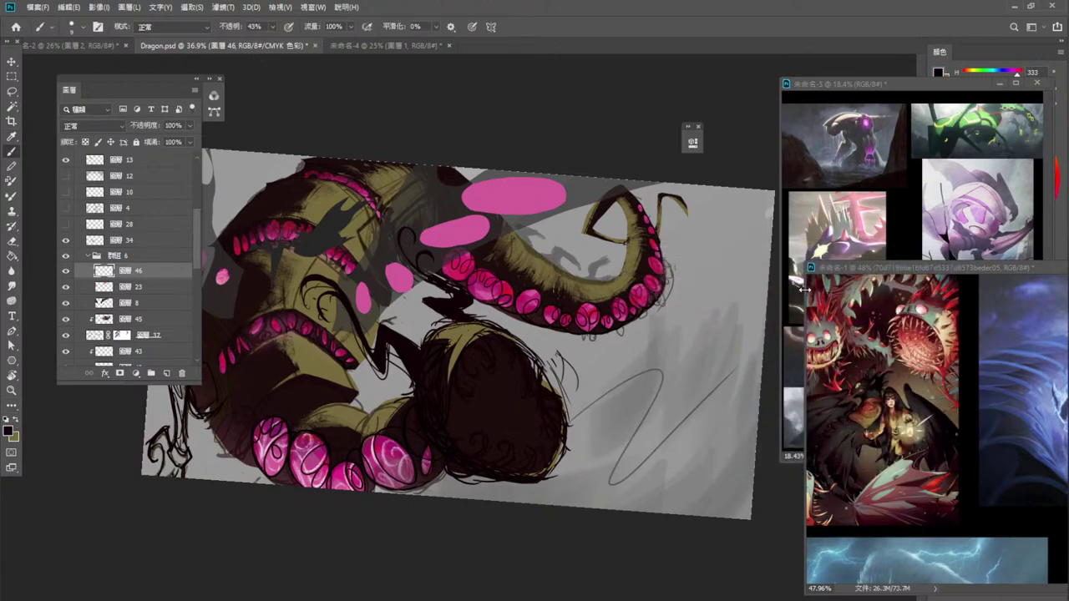
pyautogui.hotkey('ctrl', 'z')
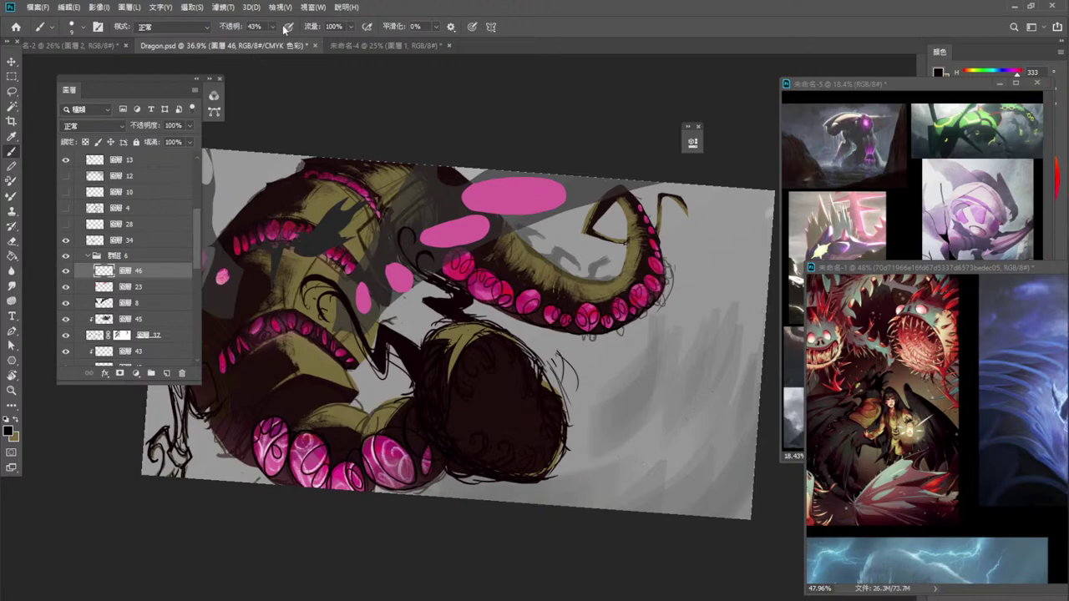
# Raise the brush opacity to 100%, test it on the grey background and enlarge the brush to 25 px.
pyautogui.press('0')
pyautogui.moveTo(607, 435); pyautogui.dragTo(741, 368)
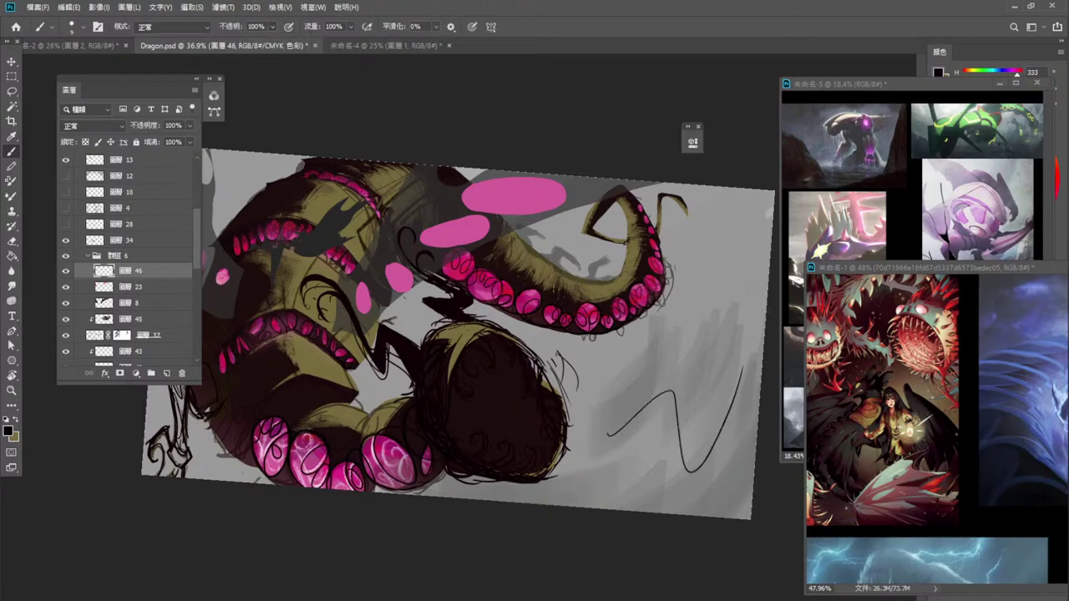
pyautogui.press(']')
pyautogui.press(']')
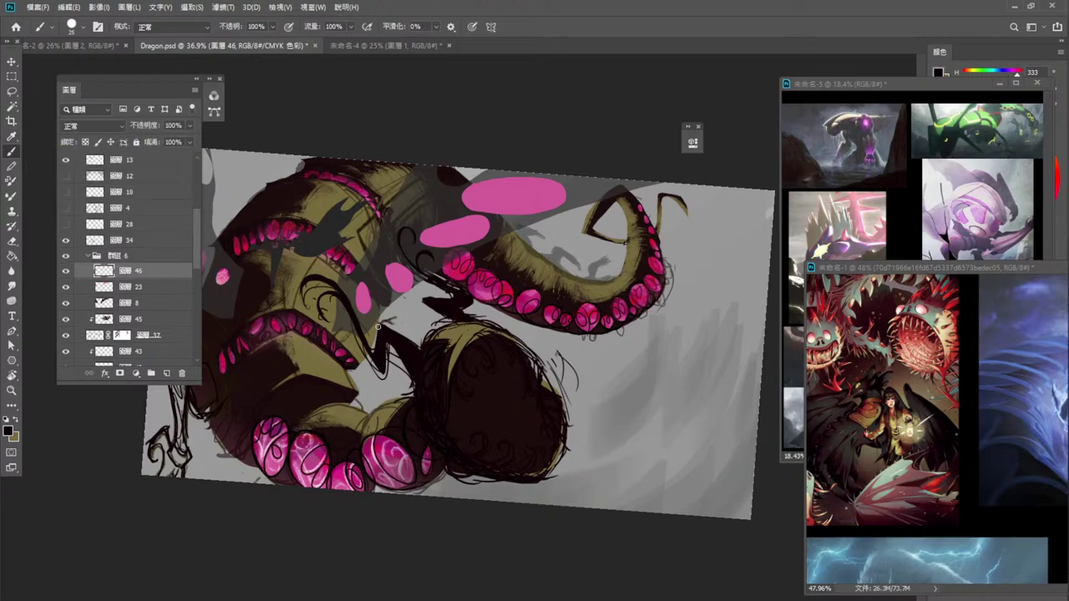
pyautogui.moveTo(367, 338)
pyautogui.mouseDown()
pyautogui.moveTo(425, 275)
pyautogui.moveTo(467, 259)
pyautogui.mouseUp()
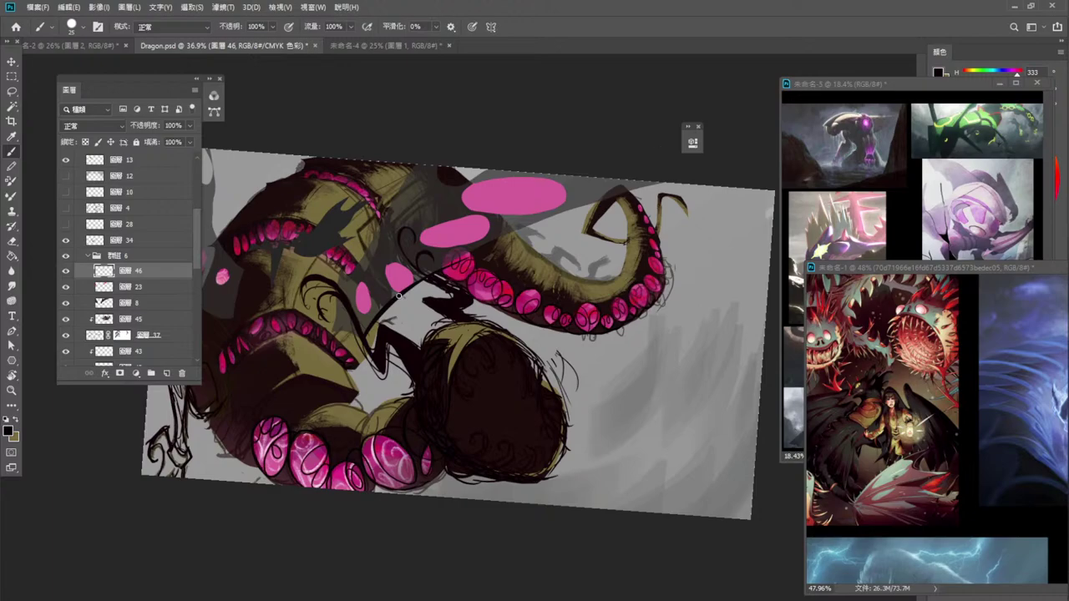
pyautogui.press('ctrl')
pyautogui.hotkey('ctrl', 'z')
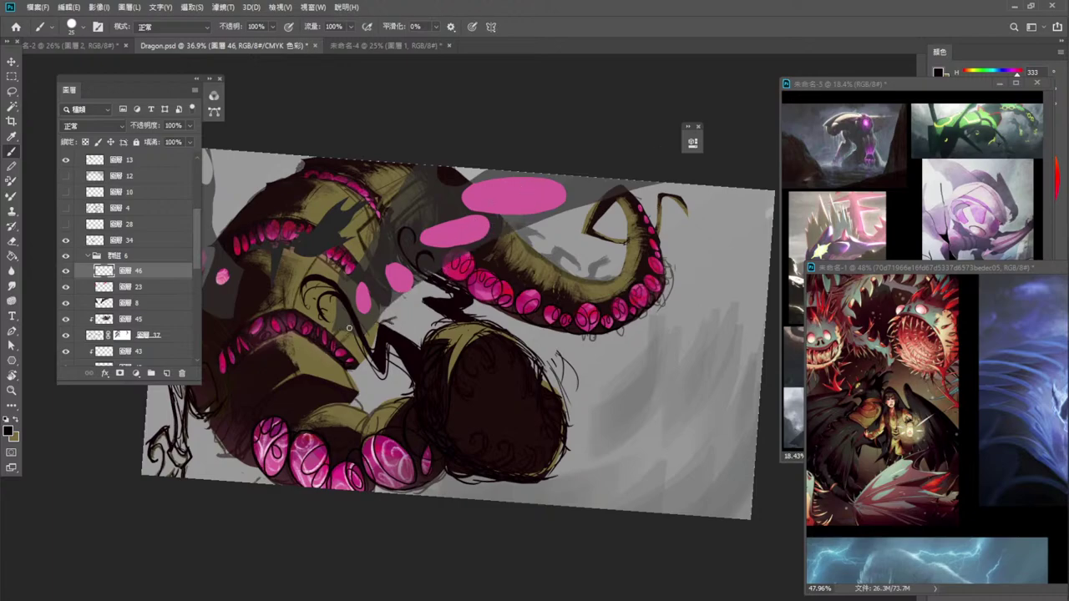
pyautogui.moveTo(398, 296)
pyautogui.mouseDown()
pyautogui.moveTo(494, 233)
pyautogui.moveTo(647, 169)
pyautogui.mouseUp()
pyautogui.hotkey('ctrl', 'z')
# Draw a long sweeping line from the middle of the body across to the tip of the upper tentacle, undoing the surplus stroke.
pyautogui.moveTo(338, 324)
pyautogui.mouseDown()
pyautogui.moveTo(383, 319)
pyautogui.moveTo(489, 244)
pyautogui.moveTo(572, 205)
pyautogui.mouseUp()
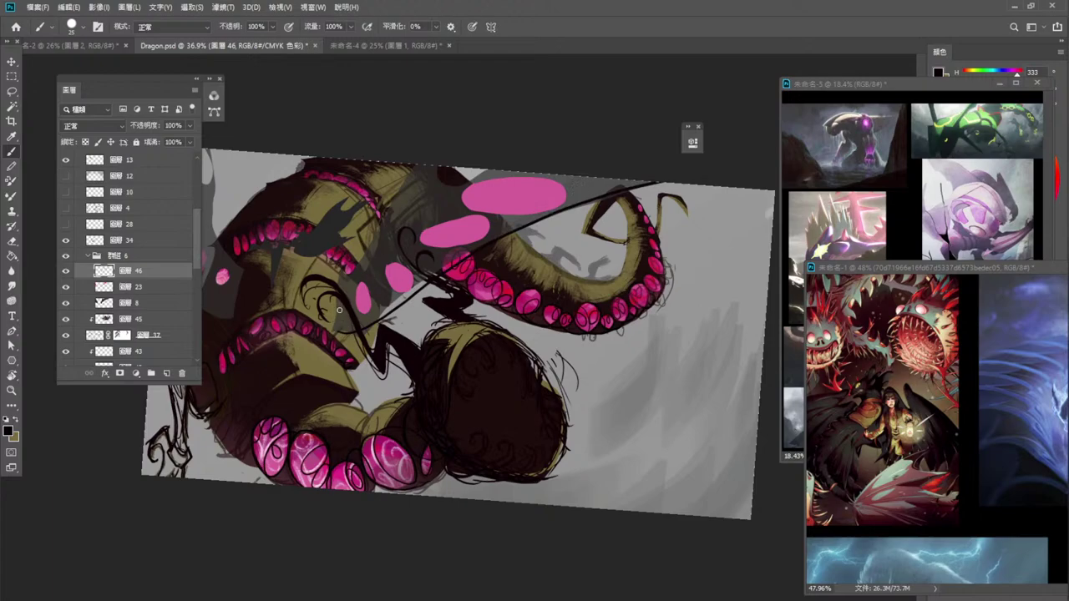
pyautogui.moveTo(339, 309)
pyautogui.mouseDown()
pyautogui.moveTo(369, 302)
pyautogui.moveTo(481, 230)
pyautogui.moveTo(699, 165)
pyautogui.mouseUp()
pyautogui.hotkey('ctrl', 'z')
# Examine the dragon artworks on the 未命名-1 reference sheet, move its window back aside and return to Dragon.psd.
pyautogui.moveTo(996, 269); pyautogui.dragTo(804, 229)
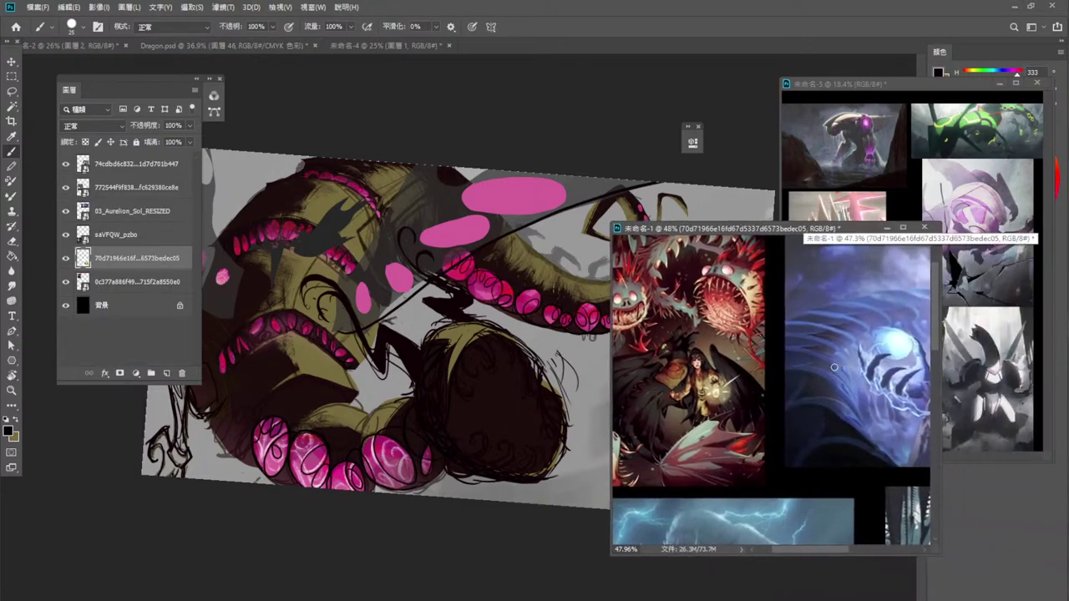
pyautogui.scroll(-5, 851, 359)
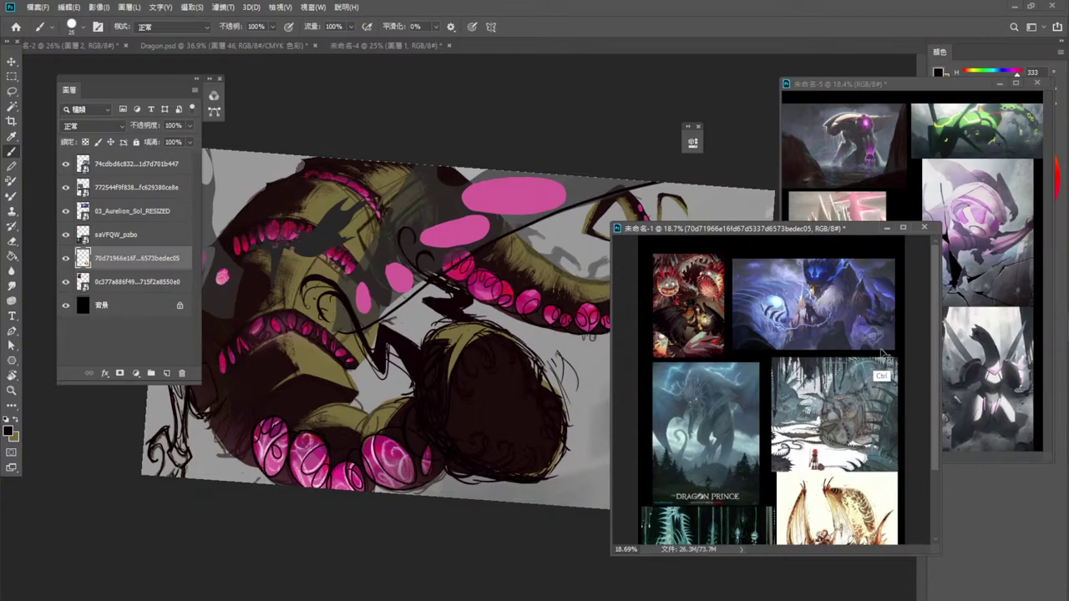
pyautogui.moveTo(729, 393); pyautogui.dragTo(792, 411)
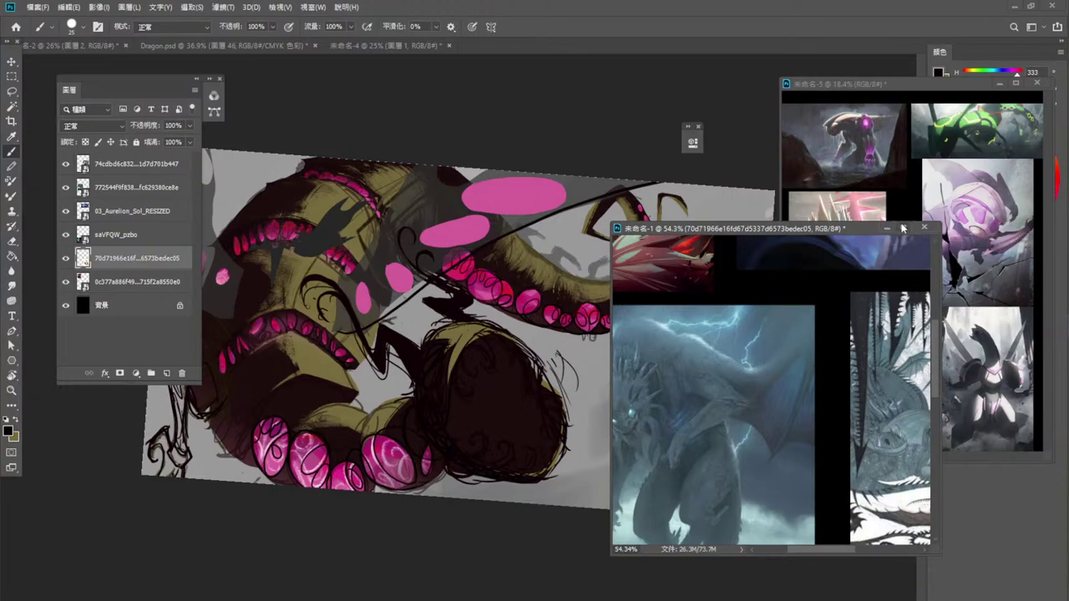
pyautogui.moveTo(886, 313); pyautogui.dragTo(835, 365)
pyautogui.moveTo(814, 468); pyautogui.dragTo(890, 484)
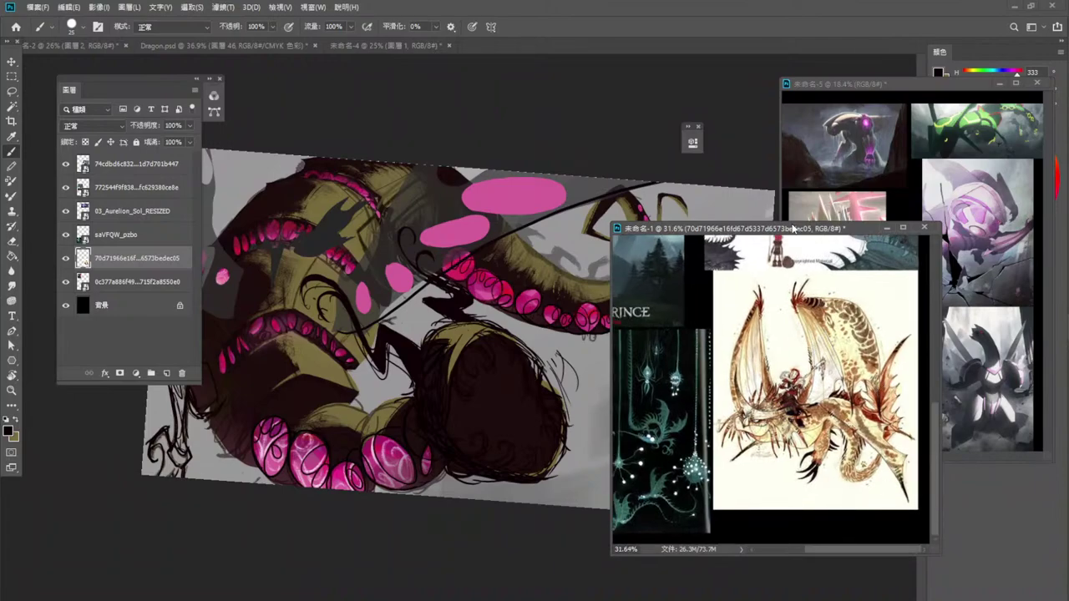
pyautogui.moveTo(763, 229); pyautogui.dragTo(943, 233)
pyautogui.click(620, 519)
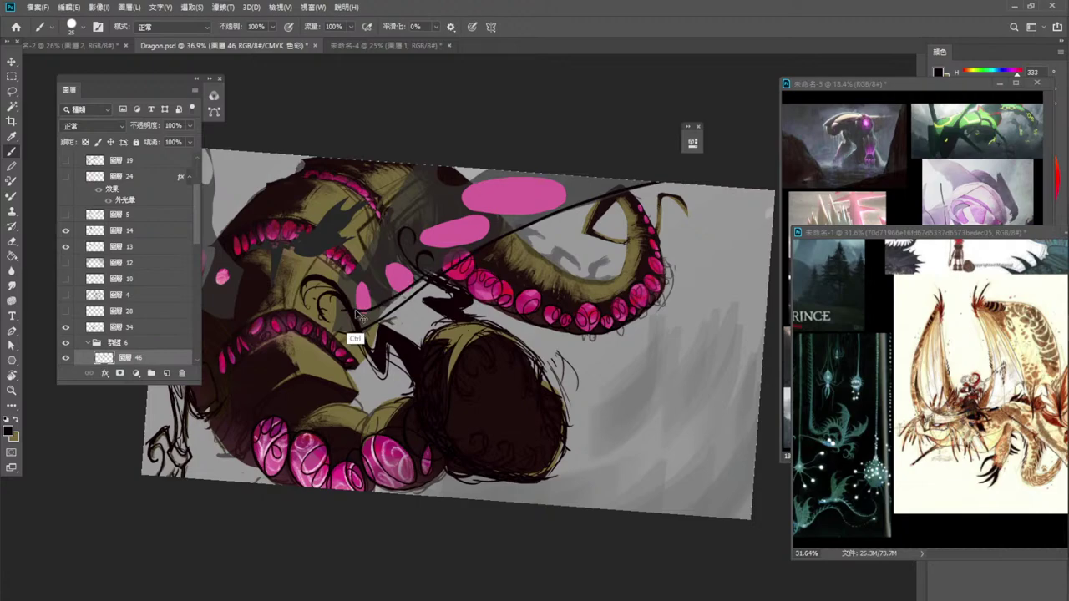
# Draw a second line beside the long curve to form a tapering limb and fill its lower part with short rib strokes.
pyautogui.moveTo(379, 309)
pyautogui.mouseDown()
pyautogui.moveTo(496, 230)
pyautogui.moveTo(616, 179)
pyautogui.moveTo(470, 243)
pyautogui.moveTo(586, 200)
pyautogui.mouseUp()
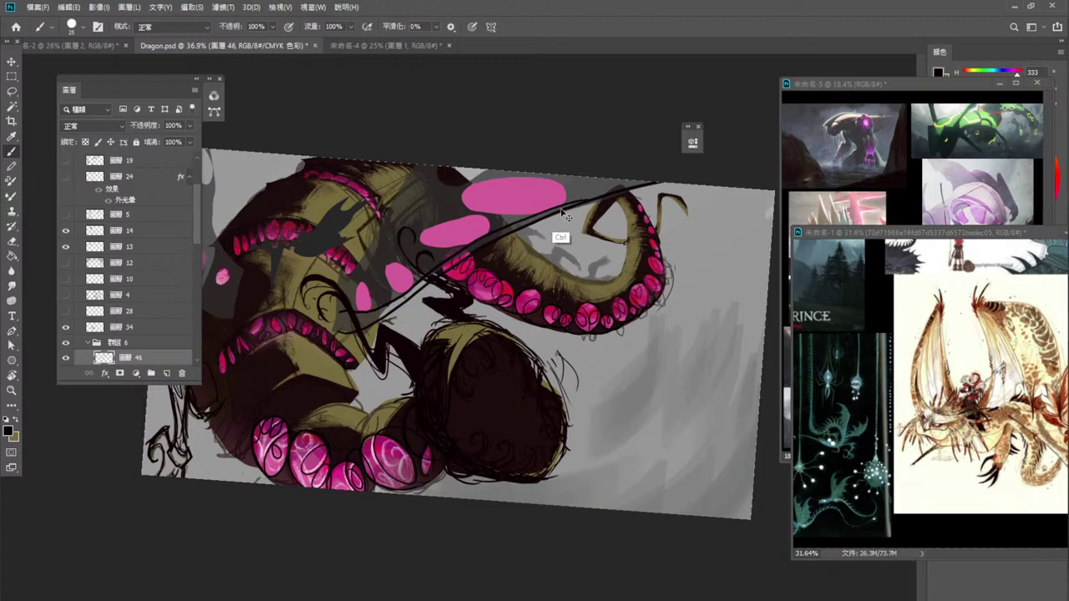
pyautogui.hotkey('ctrl', 'z')
pyautogui.moveTo(368, 309); pyautogui.dragTo(368, 324)
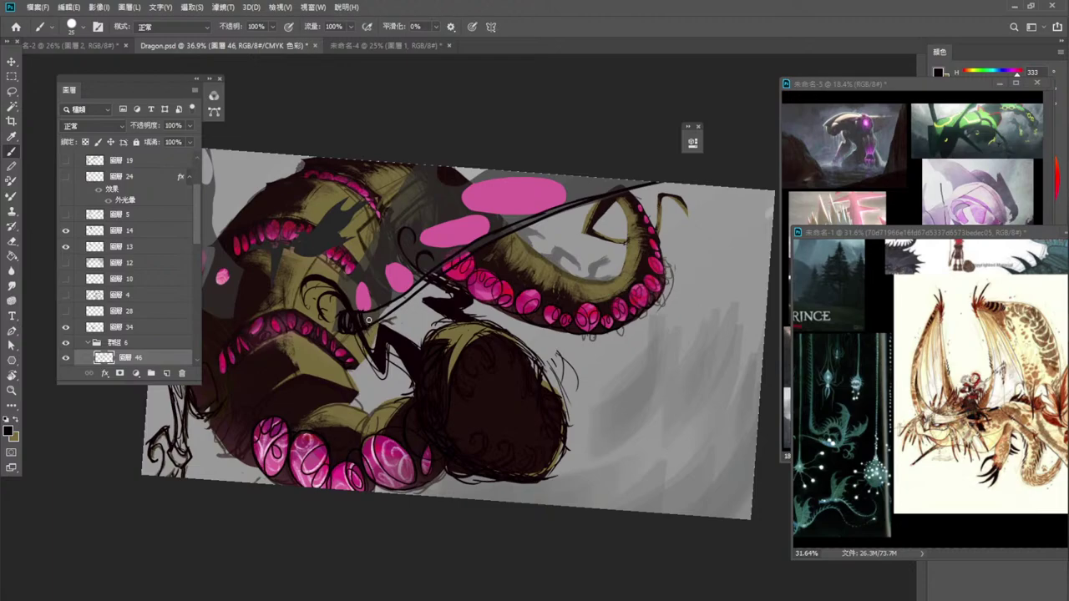
pyautogui.moveTo(368, 319); pyautogui.dragTo(360, 315)
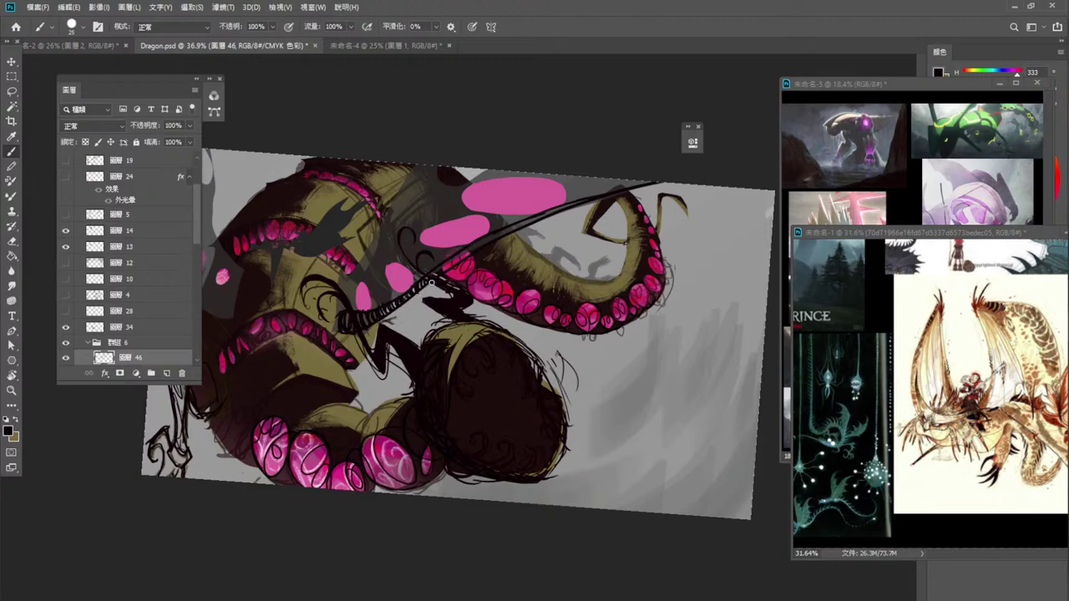
# Reduce the brush to 15 px and darken the limb's thick base and lower edge with short rib strokes.
pyautogui.press('[')
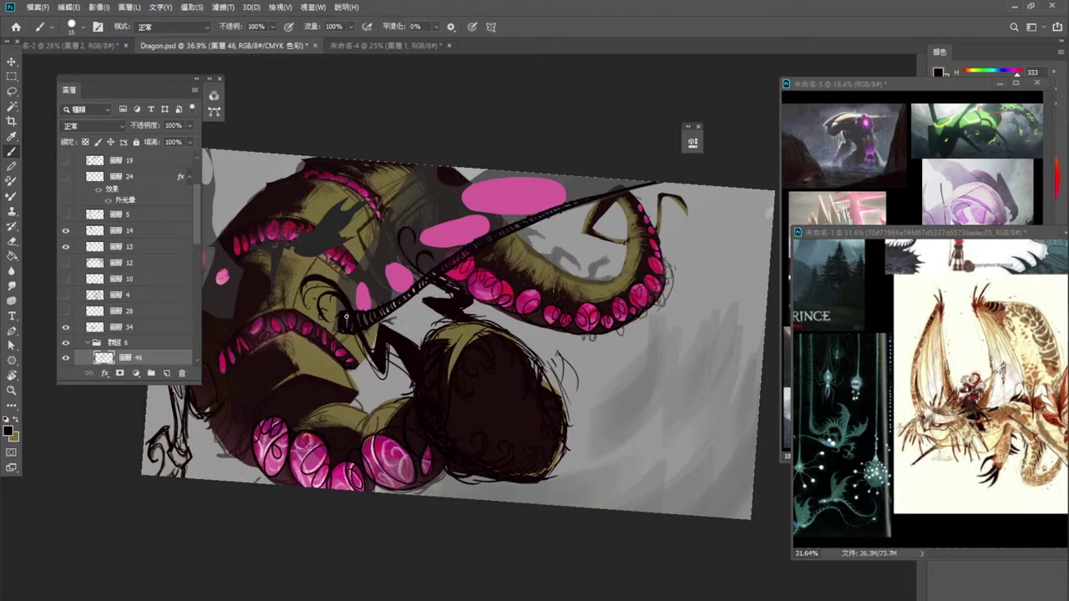
pyautogui.moveTo(349, 314); pyautogui.dragTo(351, 332)
pyautogui.moveTo(389, 311); pyautogui.dragTo(385, 318)
pyautogui.moveTo(344, 310)
pyautogui.mouseDown()
pyautogui.moveTo(334, 316)
pyautogui.moveTo(344, 324)
pyautogui.mouseUp()
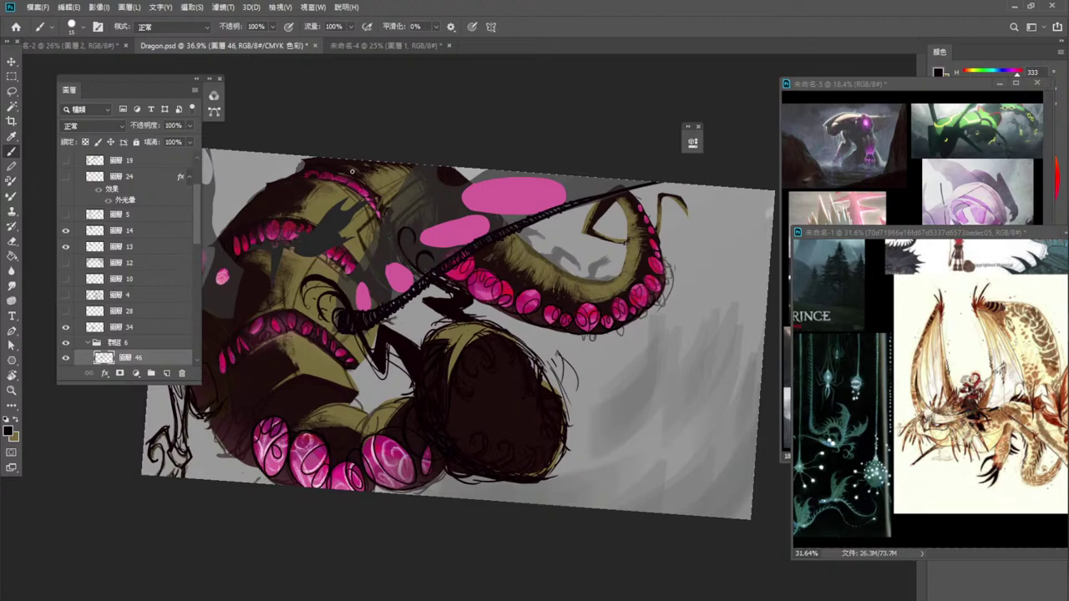
# Rework the curled strokes at the limb's base, undoing the unwanted ones, and add small bumps along its upper edge.
pyautogui.hotkey('ctrl', 'z')
pyautogui.hotkey('ctrl', 'z')
pyautogui.moveTo(342, 310)
pyautogui.mouseDown()
pyautogui.moveTo(338, 333)
pyautogui.moveTo(344, 320)
pyautogui.moveTo(331, 328)
pyautogui.moveTo(326, 319)
pyautogui.moveTo(350, 336)
pyautogui.mouseUp()
pyautogui.hotkey('ctrl', 'z')
pyautogui.hotkey('ctrl', 'z')
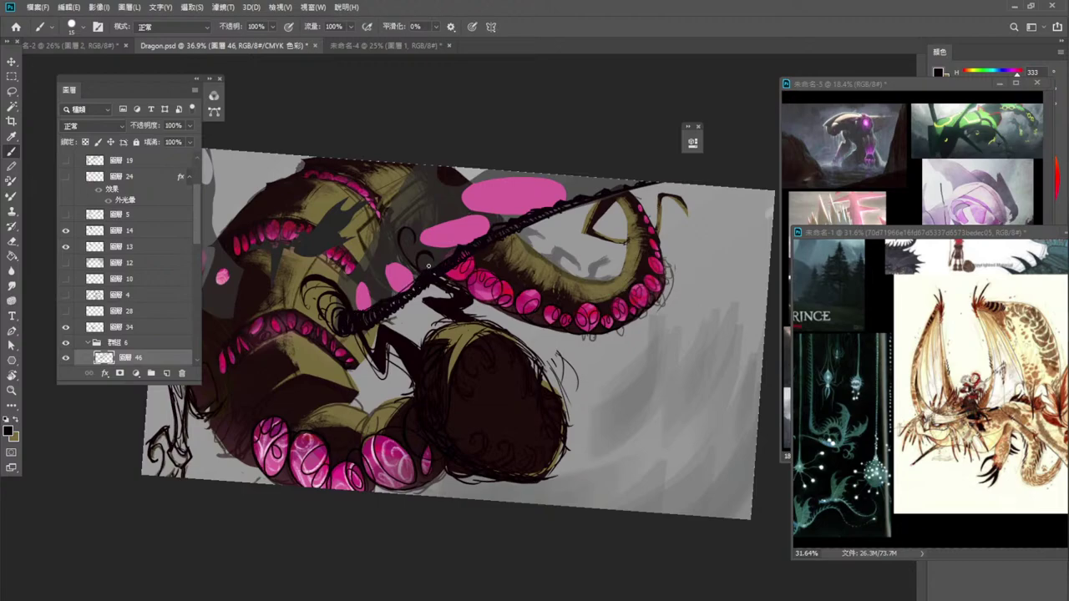
pyautogui.moveTo(436, 261); pyautogui.dragTo(450, 251)
# Draw looping curls hanging from the limb's edge around the two small pink spots near its base.
pyautogui.press('r')
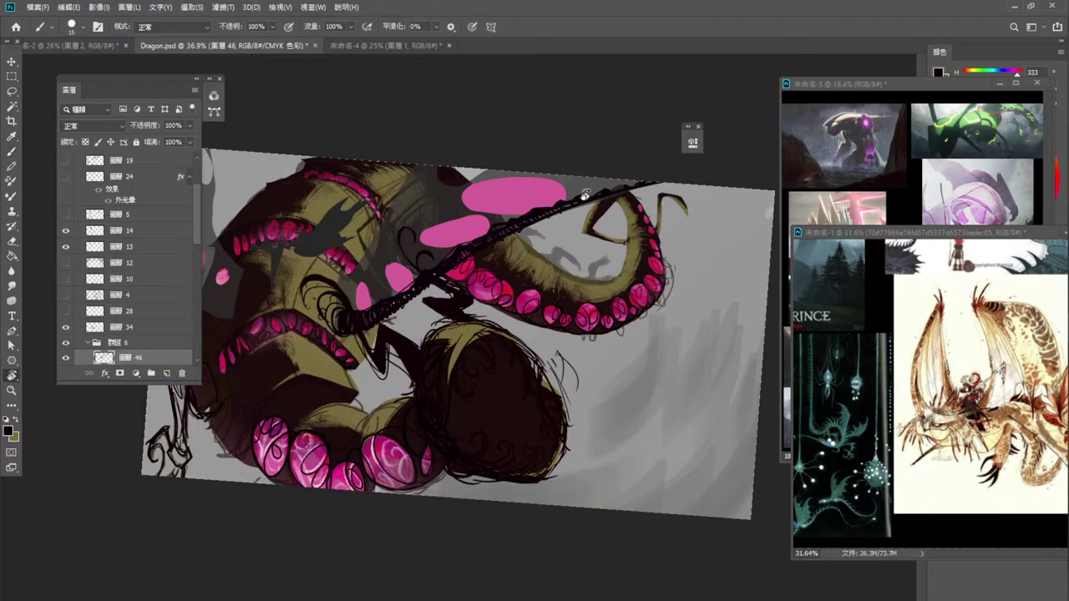
pyautogui.moveTo(589, 180); pyautogui.dragTo(324, 403)
pyautogui.press('b')
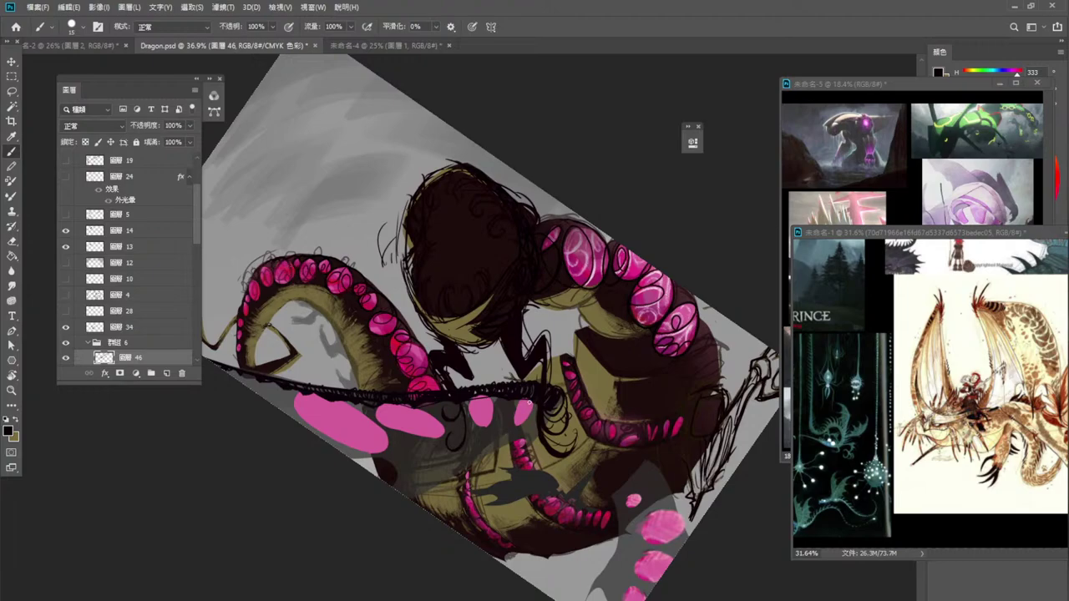
pyautogui.moveTo(505, 425)
pyautogui.mouseDown()
pyautogui.moveTo(519, 422)
pyautogui.moveTo(527, 400)
pyautogui.mouseUp()
pyautogui.moveTo(487, 428)
pyautogui.mouseDown()
pyautogui.moveTo(501, 428)
pyautogui.moveTo(498, 399)
pyautogui.moveTo(474, 397)
pyautogui.moveTo(453, 425)
pyautogui.moveTo(460, 443)
pyautogui.moveTo(474, 413)
pyautogui.moveTo(462, 404)
pyautogui.mouseUp()
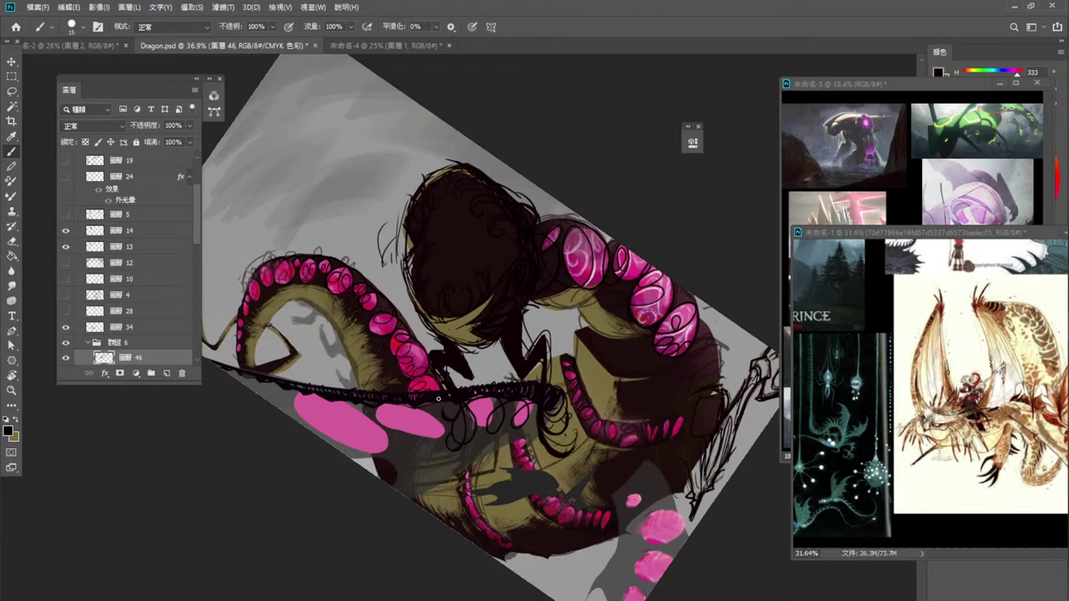
# Try outlining the two large pink spots and the thin end of the limb with loose strokes.
pyautogui.moveTo(405, 420)
pyautogui.mouseDown()
pyautogui.moveTo(419, 449)
pyautogui.moveTo(424, 416)
pyautogui.moveTo(377, 401)
pyautogui.mouseUp()
pyautogui.hotkey('ctrl', 'z')
pyautogui.moveTo(380, 406)
pyautogui.mouseDown()
pyautogui.moveTo(438, 427)
pyautogui.moveTo(440, 444)
pyautogui.moveTo(402, 434)
pyautogui.moveTo(394, 400)
pyautogui.mouseUp()
pyautogui.hotkey('ctrl', 'z')
pyautogui.moveTo(358, 409)
pyautogui.mouseDown()
pyautogui.moveTo(384, 446)
pyautogui.moveTo(332, 449)
pyautogui.moveTo(309, 394)
pyautogui.moveTo(317, 389)
pyautogui.mouseUp()
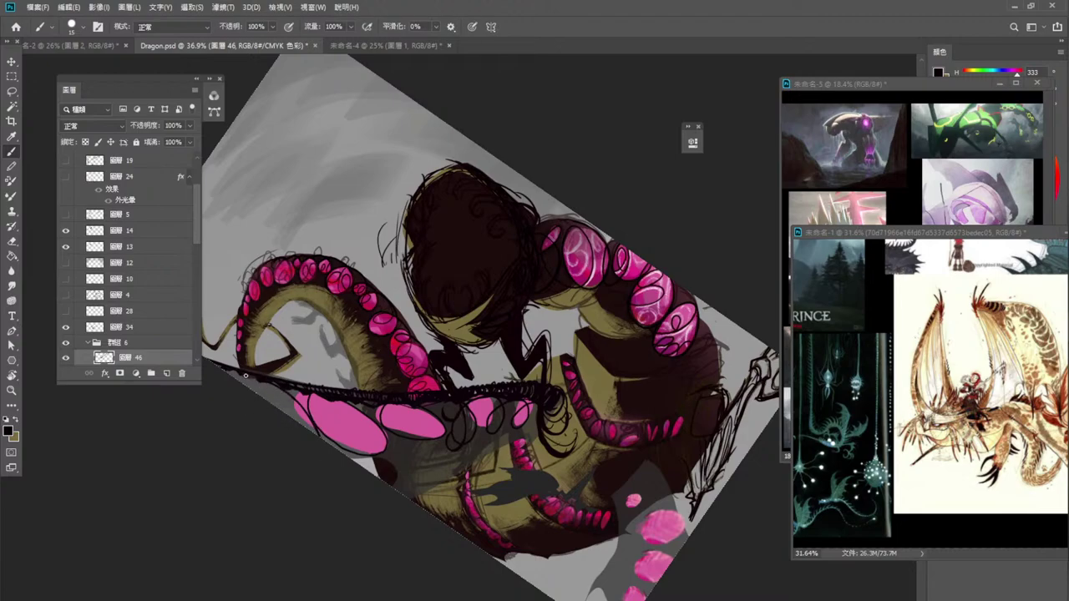
pyautogui.moveTo(245, 375); pyautogui.dragTo(304, 412)
pyautogui.moveTo(272, 384); pyautogui.dragTo(253, 391)
# Lasso the strokes over the two large pink spots, delete them from layer 46 and clear the selection.
pyautogui.click(11, 91)
pyautogui.moveTo(315, 410)
pyautogui.mouseDown()
pyautogui.moveTo(387, 451)
pyautogui.moveTo(453, 443)
pyautogui.moveTo(402, 472)
pyautogui.moveTo(301, 451)
pyautogui.moveTo(239, 411)
pyautogui.moveTo(233, 390)
pyautogui.moveTo(237, 380)
pyautogui.moveTo(346, 411)
pyautogui.moveTo(443, 421)
pyautogui.mouseUp()
pyautogui.press('Delete')
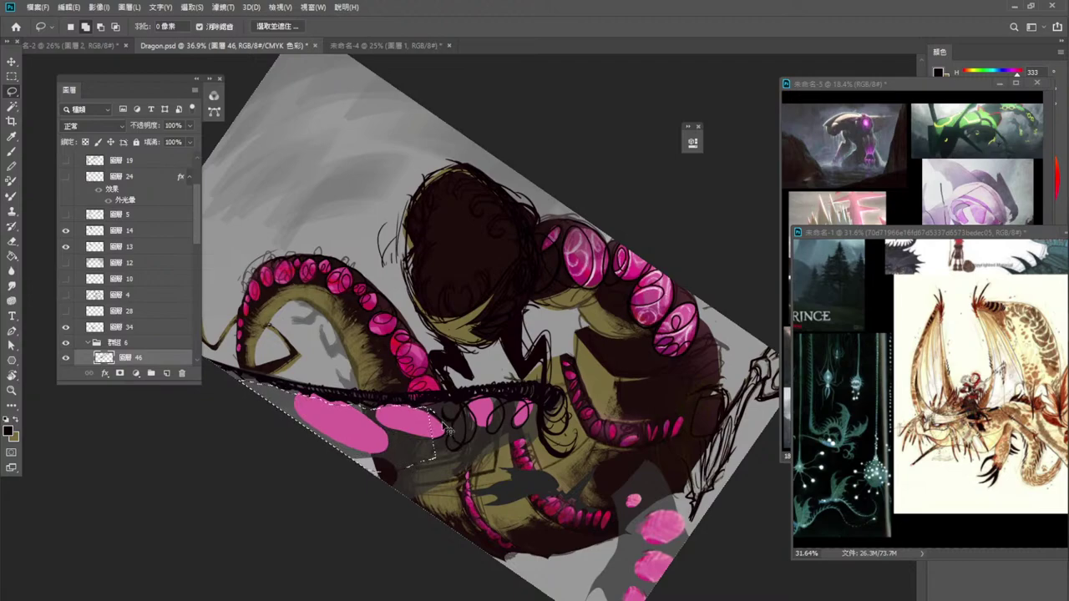
pyautogui.hotkey('ctrl', 'd')
pyautogui.moveTo(431, 407)
pyautogui.mouseDown()
pyautogui.moveTo(451, 449)
pyautogui.moveTo(413, 430)
pyautogui.moveTo(438, 409)
pyautogui.moveTo(422, 413)
pyautogui.mouseUp()
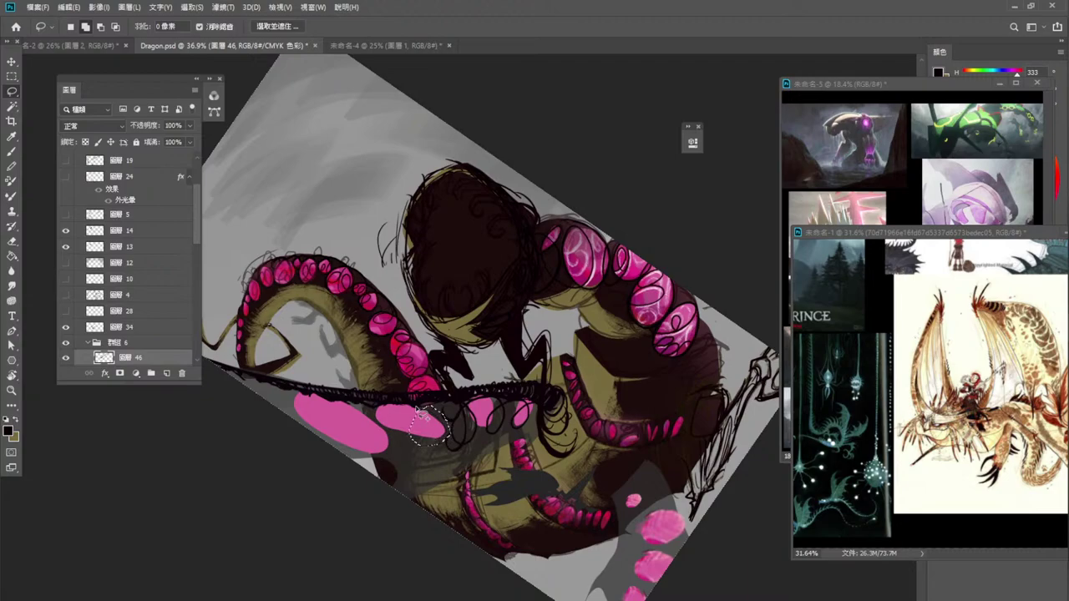
pyautogui.hotkey('ctrl', 'd')
# Enlarge the brush to 30 px and draw a thick strut from the limb's middle to the canvas edge, undoing the thinner first try.
pyautogui.click(11, 151)
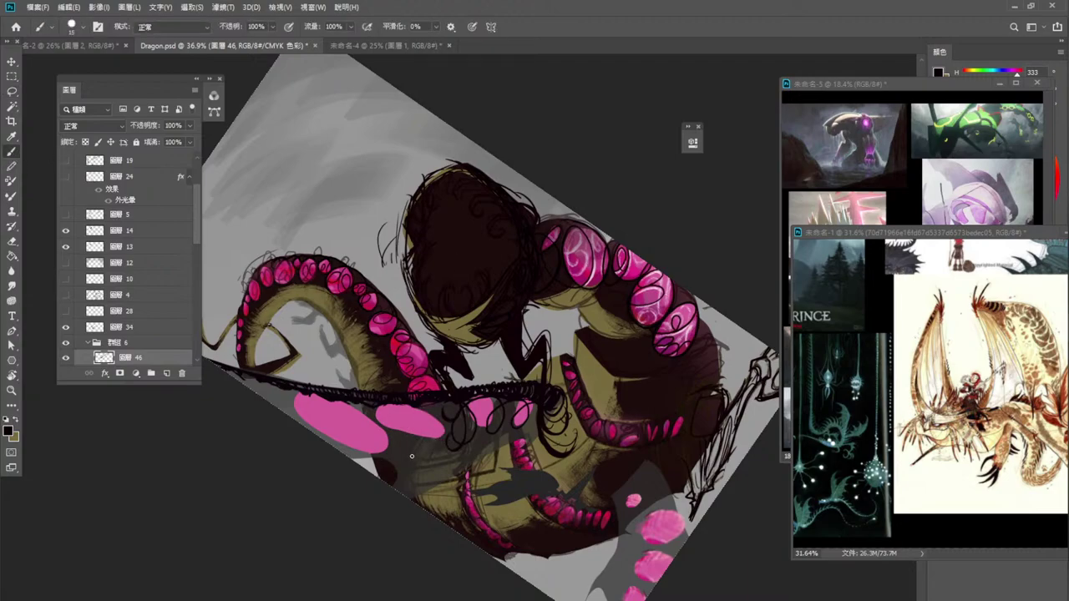
pyautogui.moveTo(449, 421); pyautogui.dragTo(401, 494)
pyautogui.hotkey('ctrl', 'z')
pyautogui.press(']')
pyautogui.press(']')
pyautogui.moveTo(442, 424)
pyautogui.mouseDown()
pyautogui.moveTo(407, 494)
pyautogui.moveTo(438, 435)
pyautogui.moveTo(410, 468)
pyautogui.mouseUp()
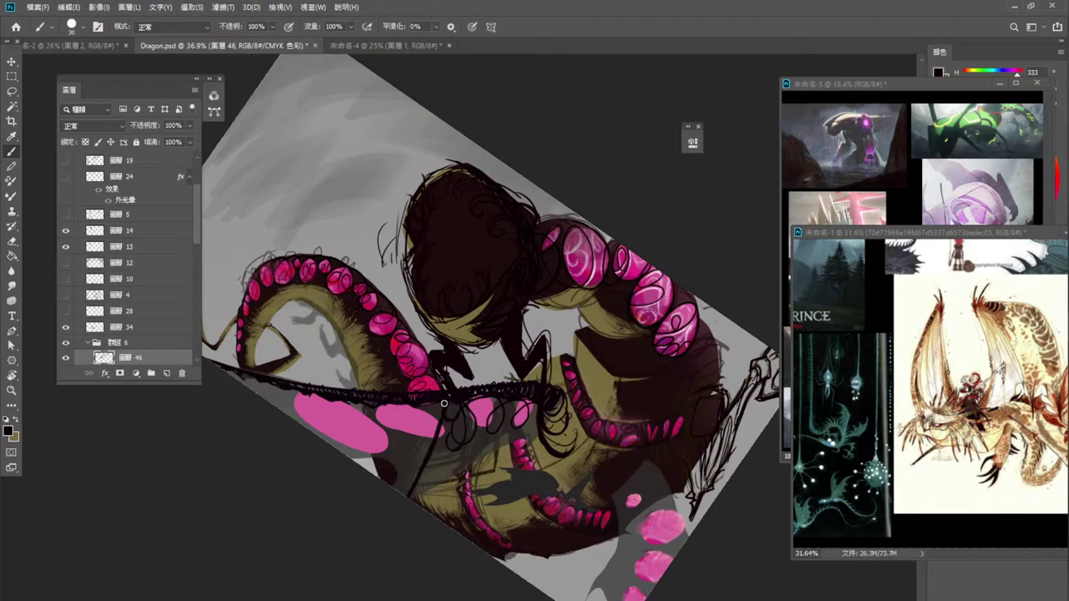
# Refine the strut's far end with thinner 15 px strokes.
pyautogui.press('[')
pyautogui.press('[')
pyautogui.moveTo(423, 470)
pyautogui.mouseDown()
pyautogui.moveTo(413, 491)
pyautogui.moveTo(418, 481)
pyautogui.mouseUp()
pyautogui.press(']')
pyautogui.press(']')
# Draw loose loops over the two large pink spots, undoing poor strokes, and add small curls along the limb's edge.
pyautogui.moveTo(435, 415)
pyautogui.mouseDown()
pyautogui.moveTo(379, 446)
pyautogui.moveTo(368, 428)
pyautogui.moveTo(396, 407)
pyautogui.mouseUp()
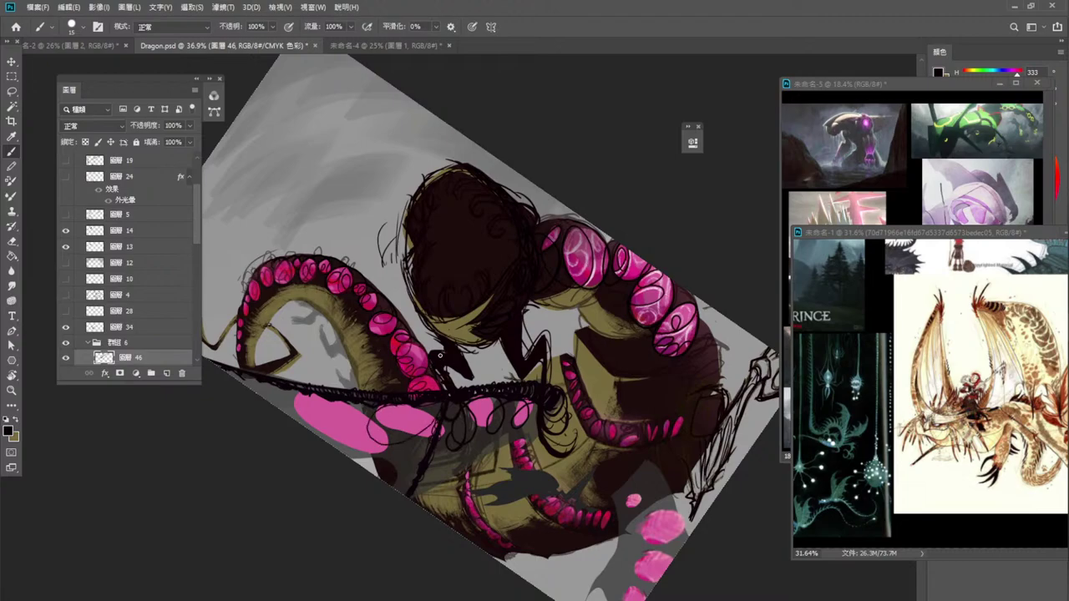
pyautogui.hotkey('ctrl', 'z')
pyautogui.moveTo(435, 420)
pyautogui.mouseDown()
pyautogui.moveTo(400, 448)
pyautogui.moveTo(377, 446)
pyautogui.moveTo(387, 409)
pyautogui.moveTo(410, 402)
pyautogui.moveTo(376, 405)
pyautogui.moveTo(405, 402)
pyautogui.moveTo(385, 429)
pyautogui.moveTo(315, 448)
pyautogui.moveTo(301, 431)
pyautogui.moveTo(313, 408)
pyautogui.moveTo(394, 397)
pyautogui.moveTo(321, 398)
pyautogui.moveTo(336, 400)
pyautogui.moveTo(284, 435)
pyautogui.mouseUp()
pyautogui.hotkey('ctrl', 'z')
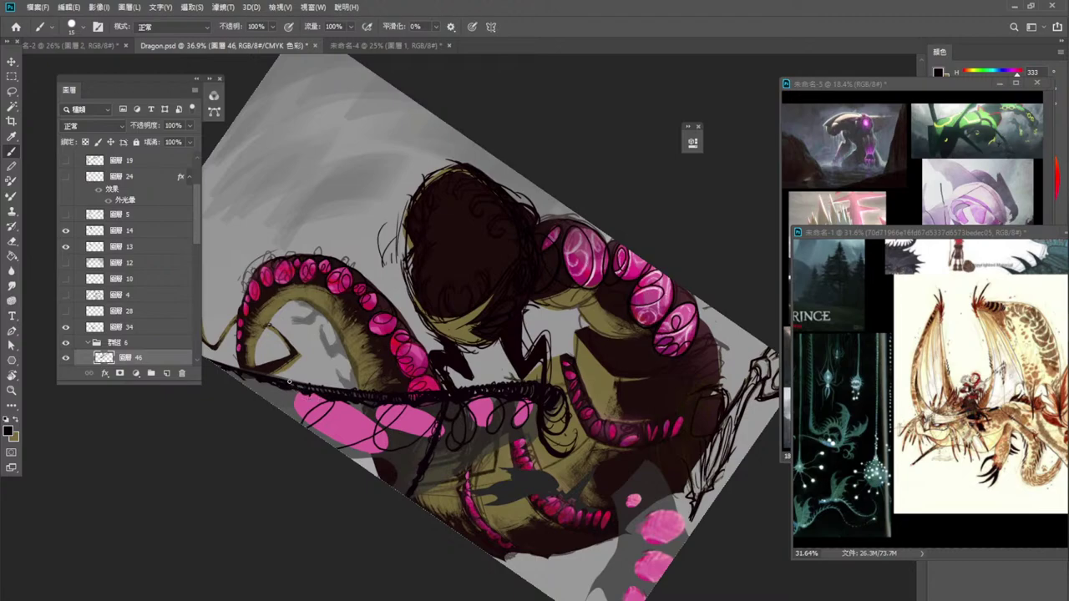
pyautogui.moveTo(302, 394)
pyautogui.mouseDown()
pyautogui.moveTo(269, 409)
pyautogui.moveTo(293, 389)
pyautogui.moveTo(275, 410)
pyautogui.moveTo(310, 392)
pyautogui.mouseUp()
# Toggle a line layer's visibility to check it and create a new empty layer in group 6 between layers 46 and 23.
pyautogui.scroll(-3, 198, 239)
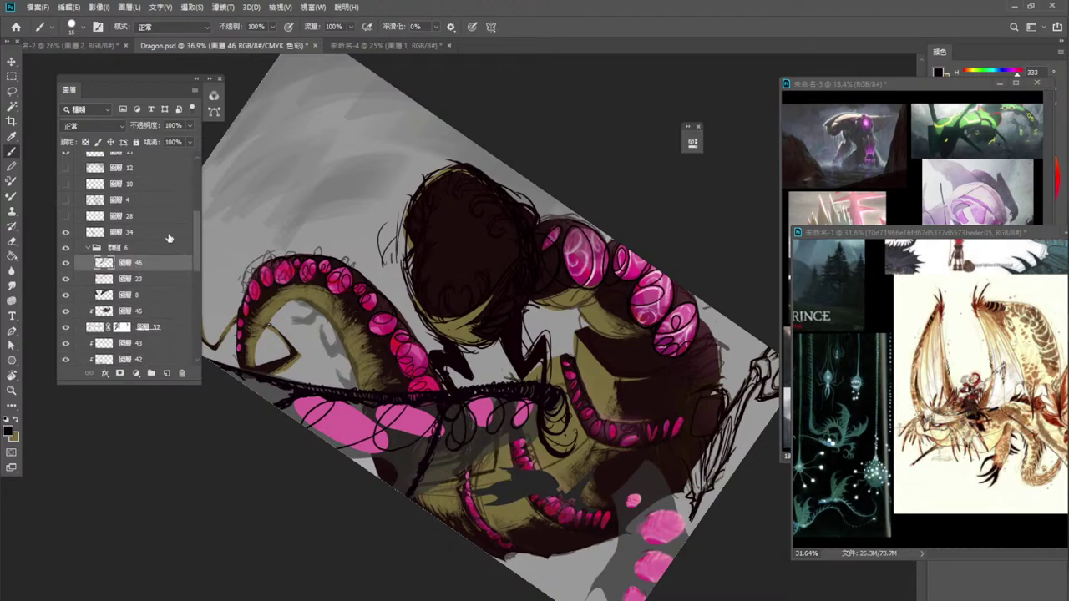
pyautogui.click(167, 279)
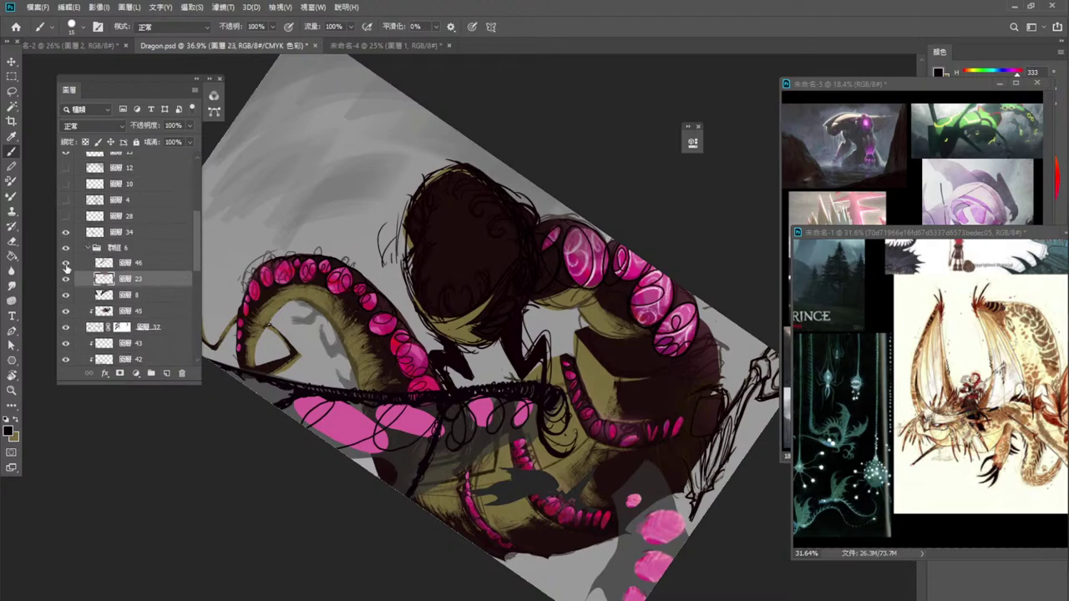
pyautogui.click(66, 271)
pyautogui.click(66, 272)
pyautogui.click(163, 295)
pyautogui.click(153, 282)
pyautogui.click(167, 374)
# Set the foreground colour to a vivid purple with hue 282 for filling lasso selections.
pyautogui.click(12, 92)
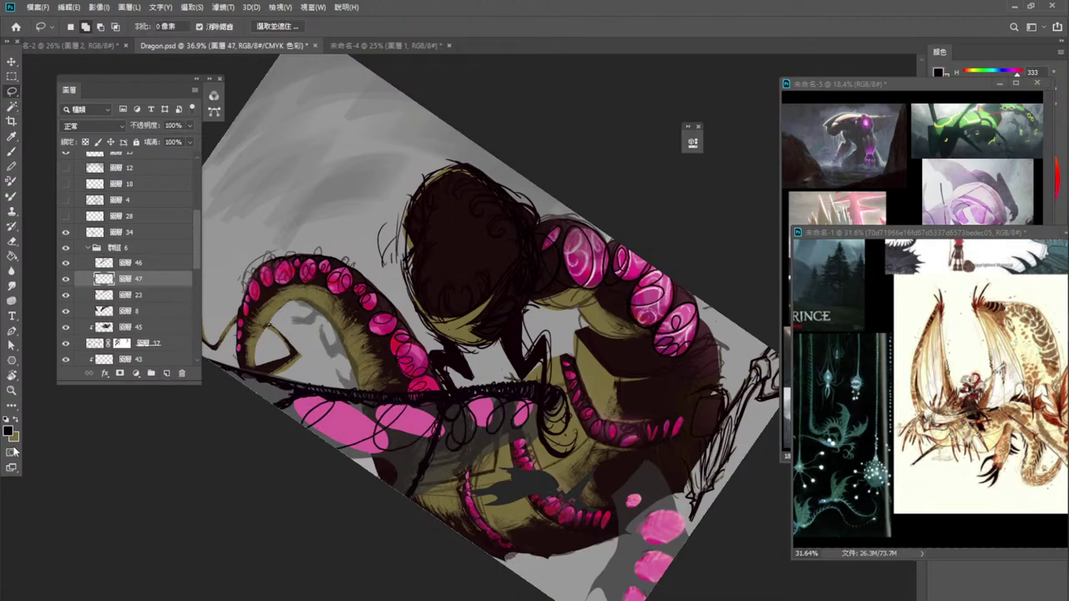
pyautogui.click(9, 431)
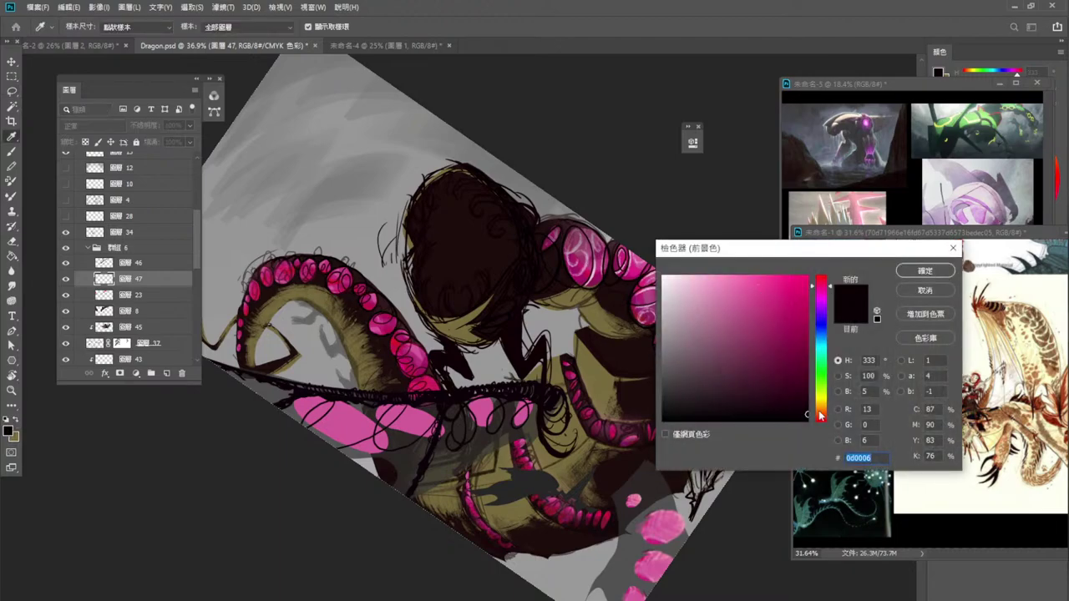
pyautogui.click(825, 397)
pyautogui.moveTo(832, 401)
pyautogui.mouseDown()
pyautogui.moveTo(841, 420)
pyautogui.moveTo(844, 410)
pyautogui.mouseUp()
pyautogui.moveTo(827, 413); pyautogui.dragTo(841, 417)
pyautogui.moveTo(753, 283); pyautogui.dragTo(789, 263)
pyautogui.click(824, 419)
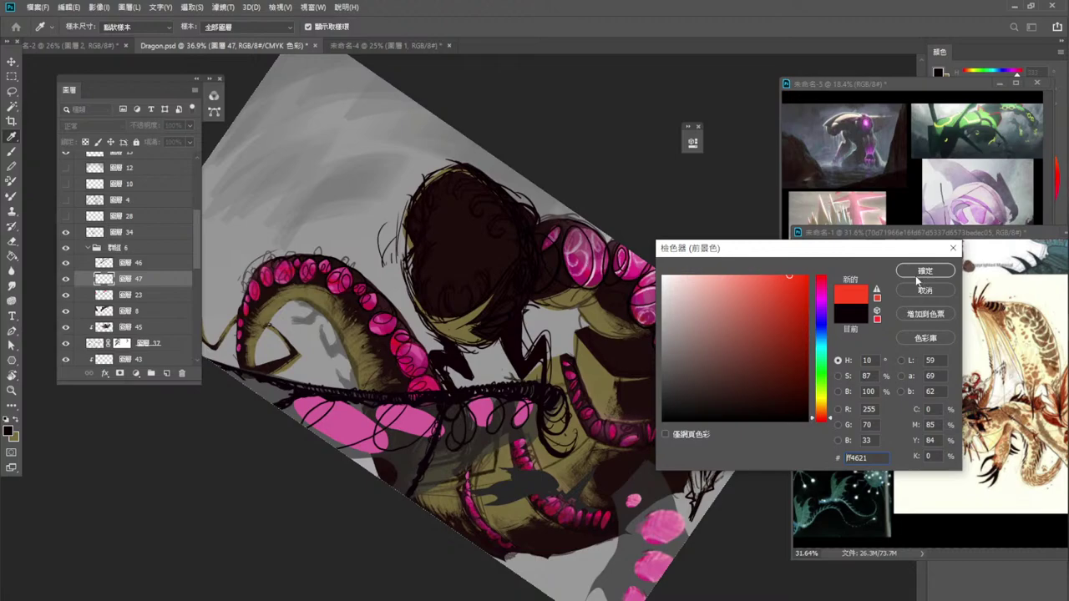
pyautogui.moveTo(823, 350)
pyautogui.mouseDown()
pyautogui.moveTo(826, 306)
pyautogui.moveTo(838, 311)
pyautogui.mouseUp()
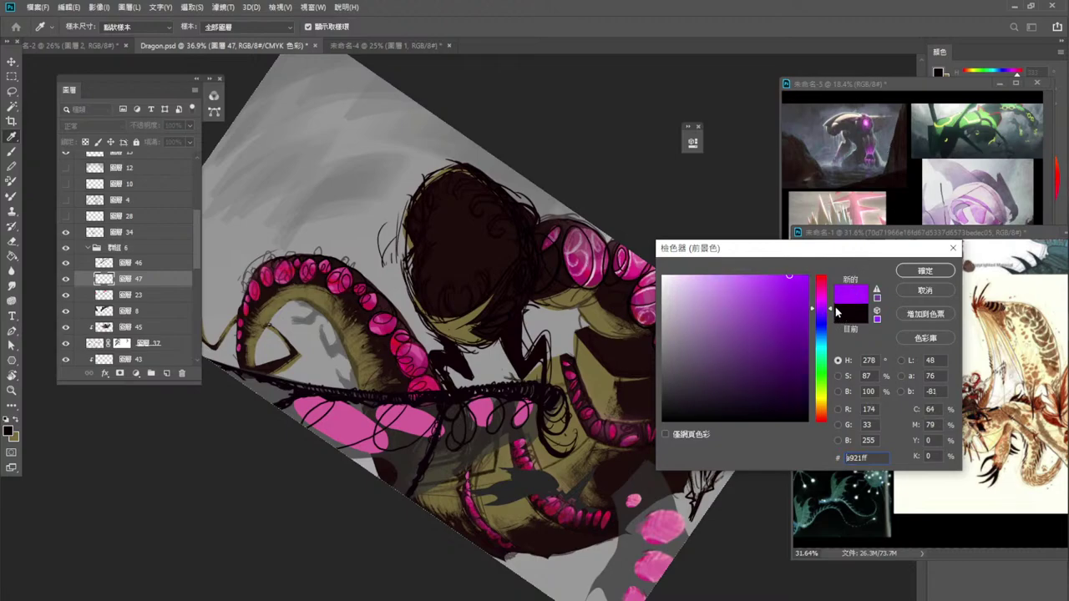
pyautogui.click(924, 271)
pyautogui.press('l')
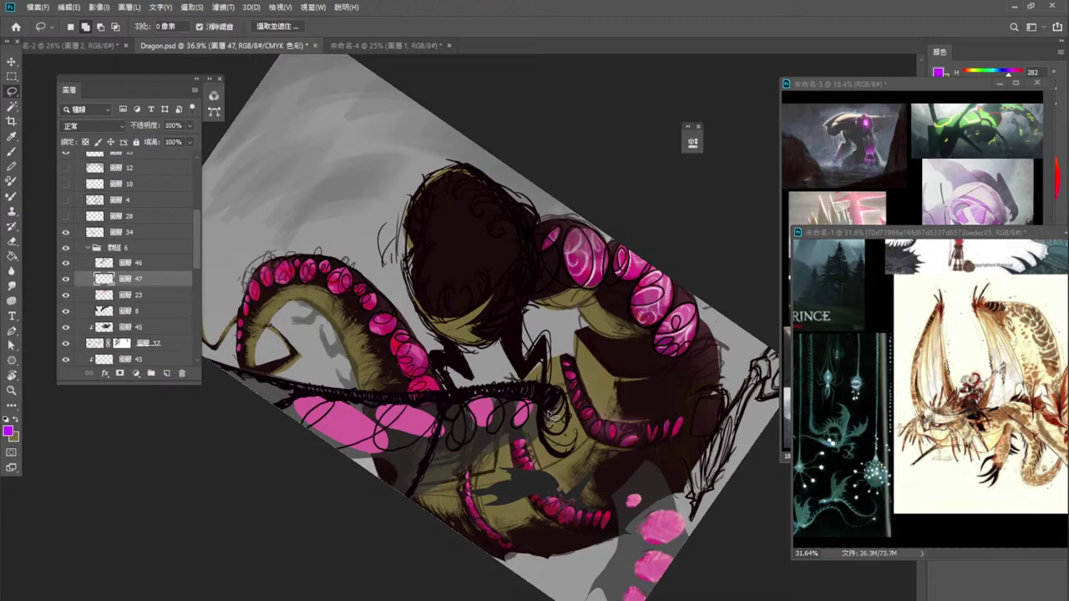
# Lasso the area beneath the ribbed limb and fill it with purple on layer 47, then toggle line layer 46 to check it.
pyautogui.moveTo(553, 416)
pyautogui.mouseDown()
pyautogui.moveTo(523, 454)
pyautogui.moveTo(498, 449)
pyautogui.moveTo(395, 509)
pyautogui.moveTo(395, 470)
pyautogui.moveTo(303, 453)
pyautogui.moveTo(247, 408)
pyautogui.moveTo(217, 365)
pyautogui.moveTo(324, 401)
pyautogui.moveTo(401, 406)
pyautogui.moveTo(533, 393)
pyautogui.moveTo(565, 420)
pyautogui.mouseUp()
pyautogui.hotkey('alt', 'BackSpace')
pyautogui.hotkey('ctrl', 'd')
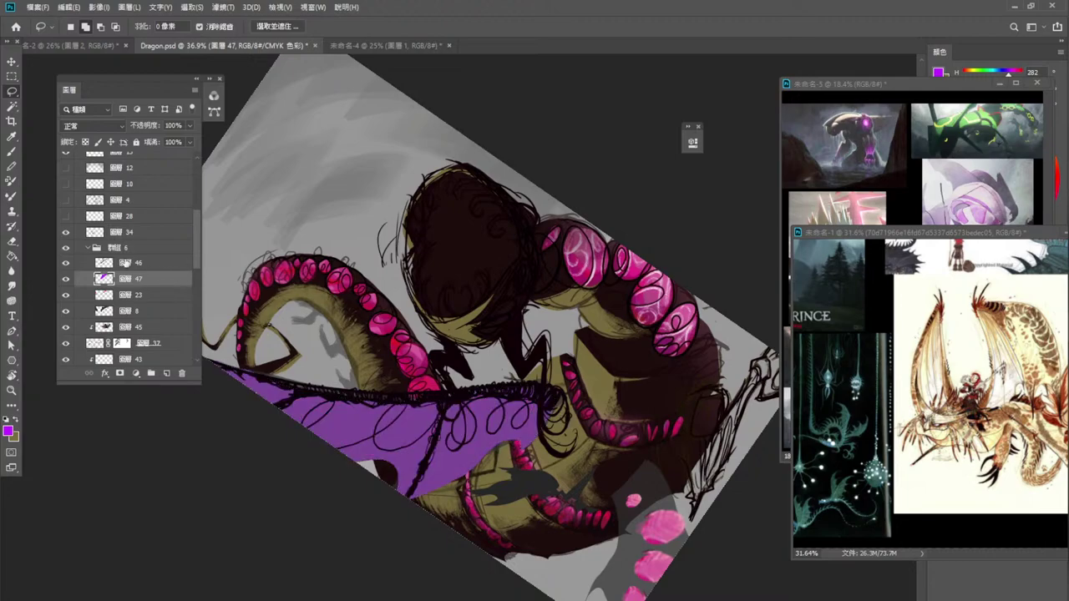
pyautogui.click(66, 263)
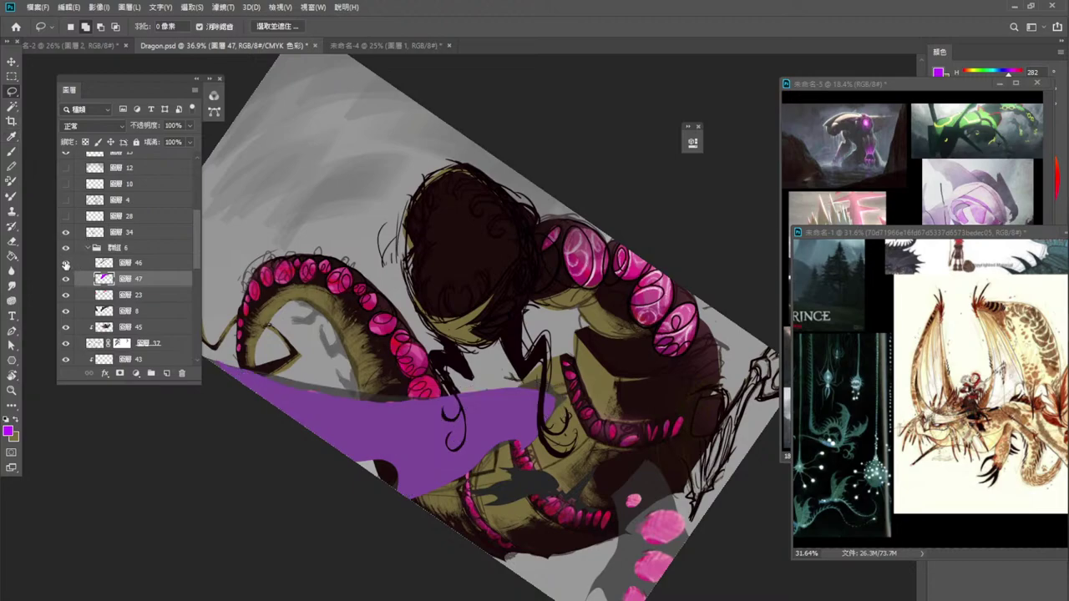
pyautogui.click(66, 263)
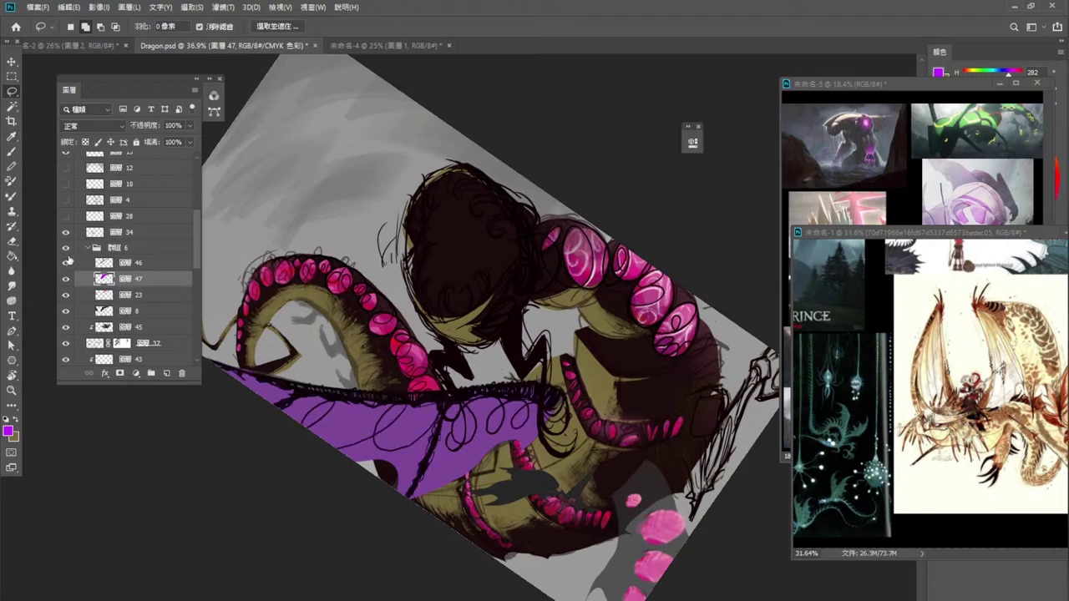
# Lower layer 47's opacity to 18%, lasso a thin sliver along the purple area's lower edge and deselect it.
pyautogui.click(189, 126)
pyautogui.click(158, 142)
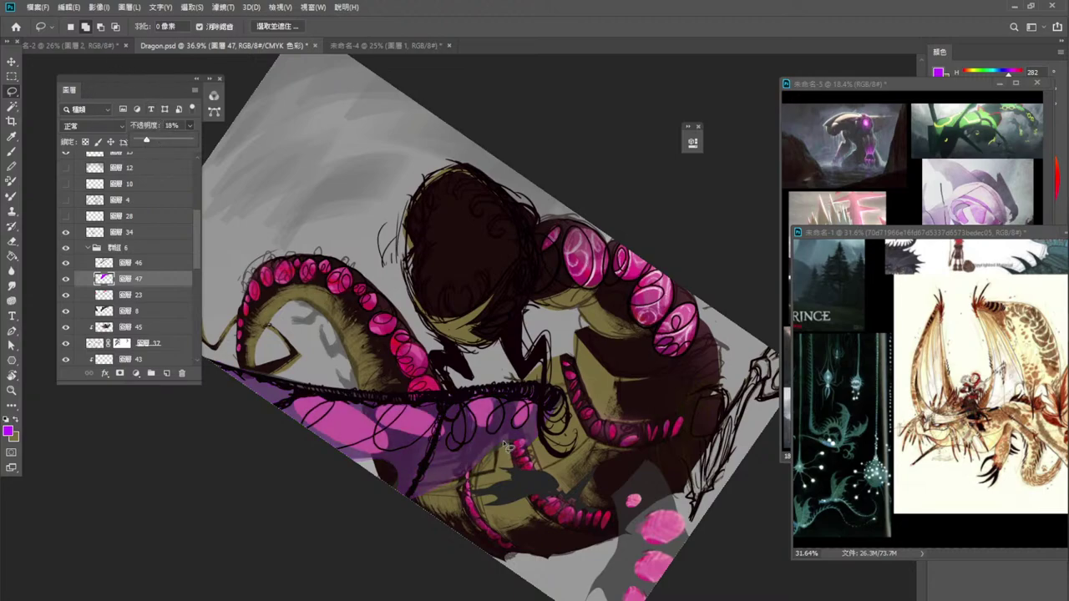
pyautogui.moveTo(505, 445)
pyautogui.mouseDown()
pyautogui.moveTo(461, 479)
pyautogui.moveTo(406, 499)
pyautogui.mouseUp()
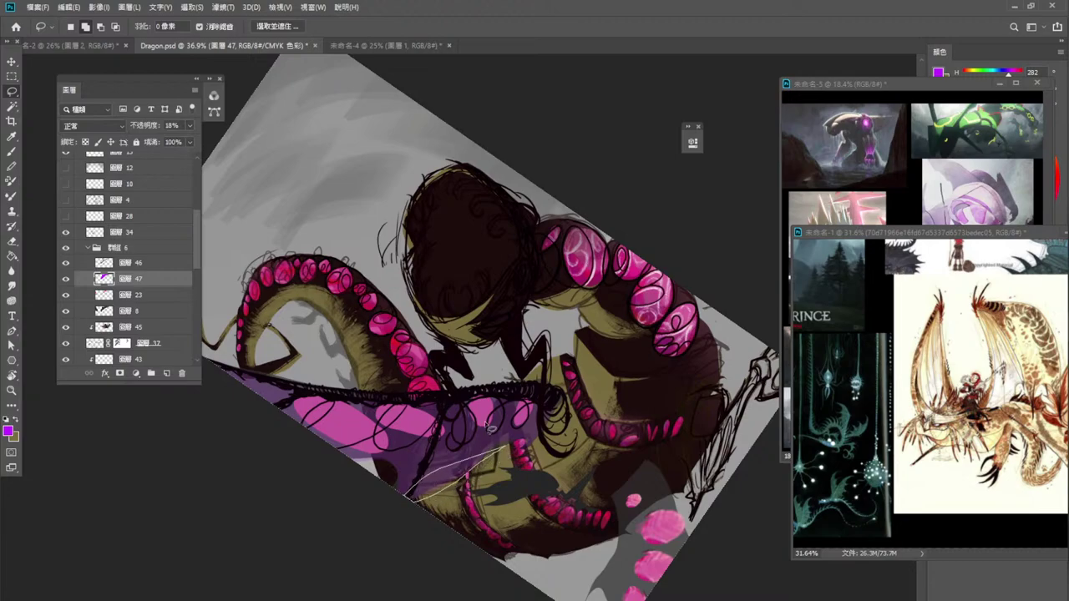
pyautogui.hotkey('ctrl', 'd')
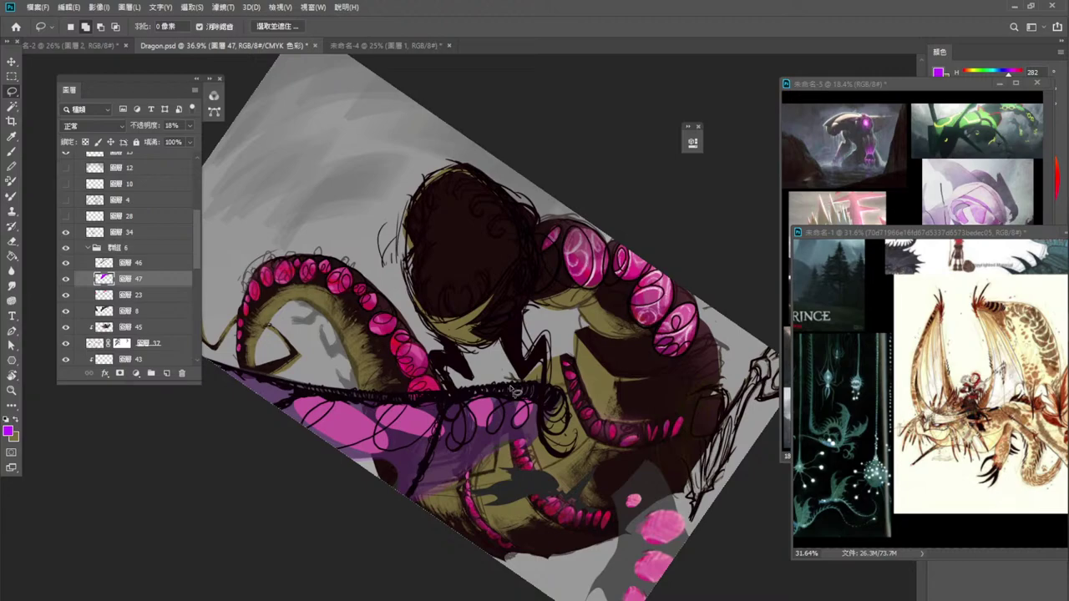
pyautogui.click(101, 8)
pyautogui.moveTo(124, 41)
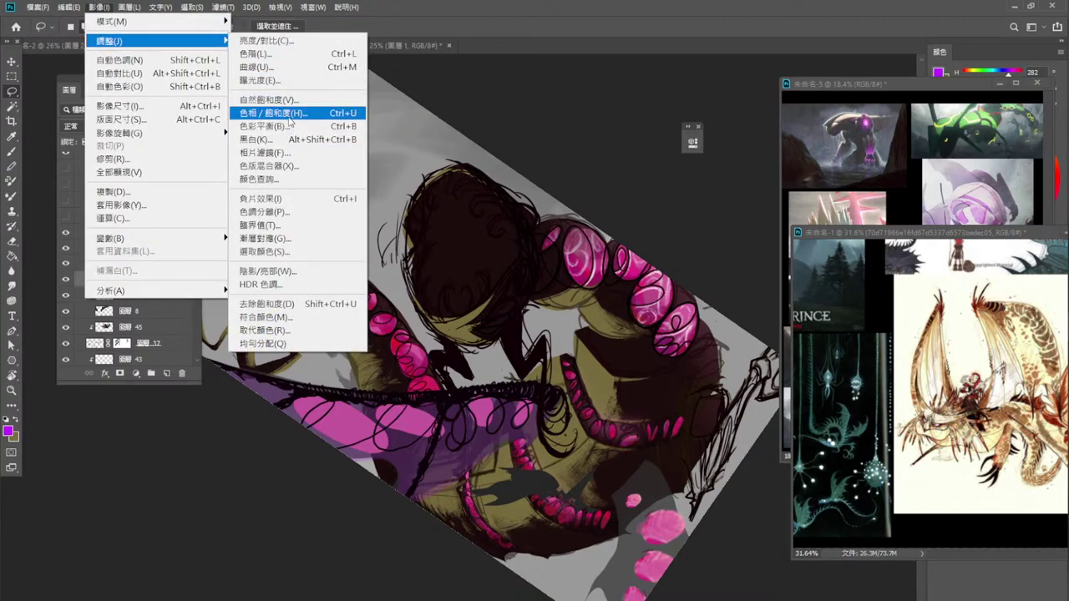
pyautogui.click(292, 117)
pyautogui.moveTo(843, 168); pyautogui.dragTo(899, 171)
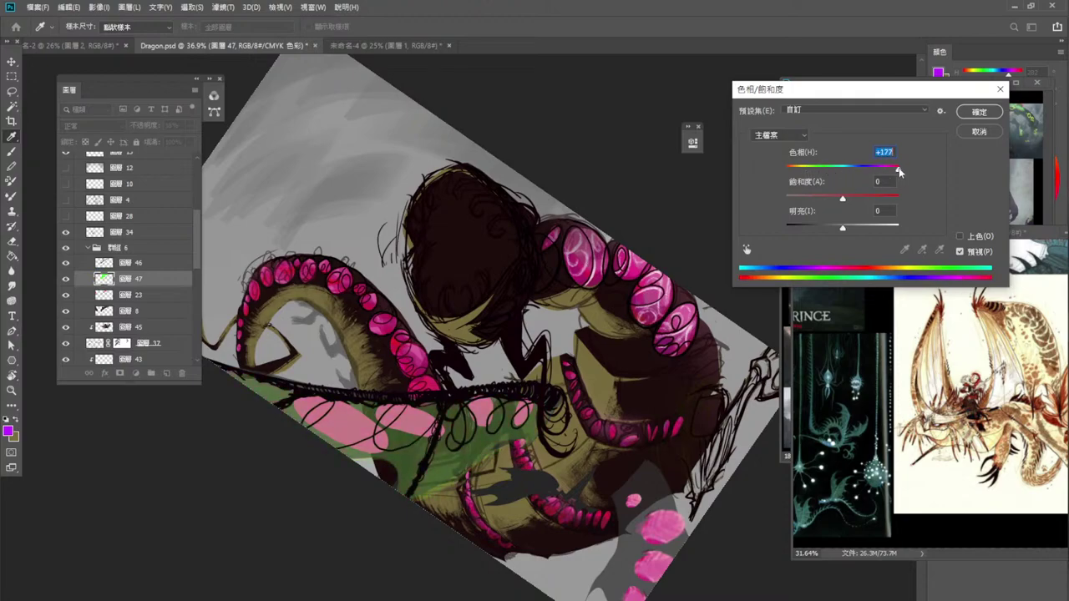
pyautogui.click(982, 132)
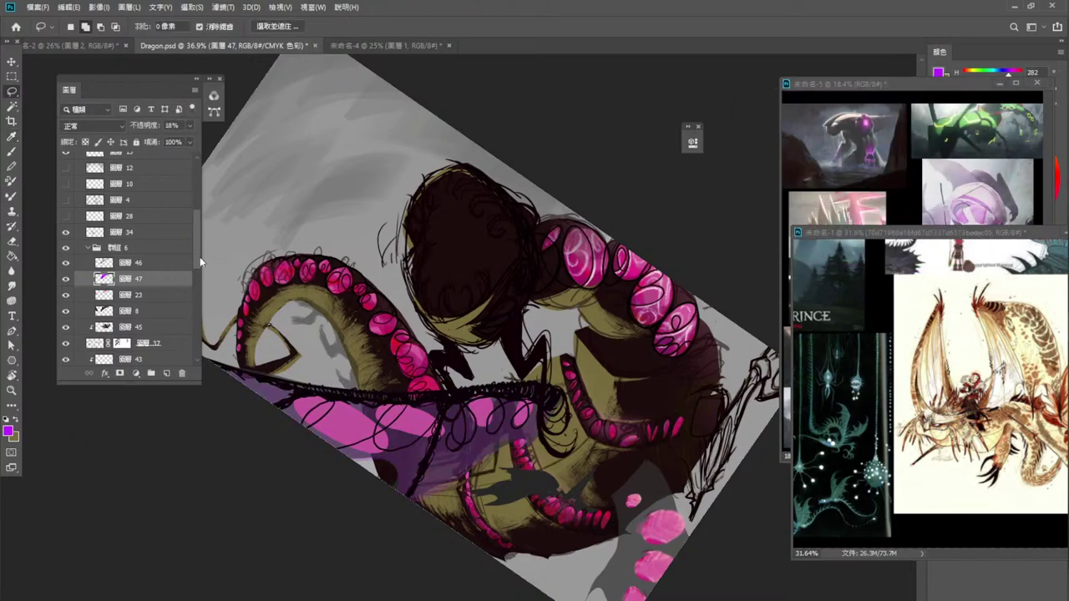
# Add a new layer clipped to layer 47, try filling it with bright yellow ffcd21 and undo the fill.
pyautogui.click(166, 374)
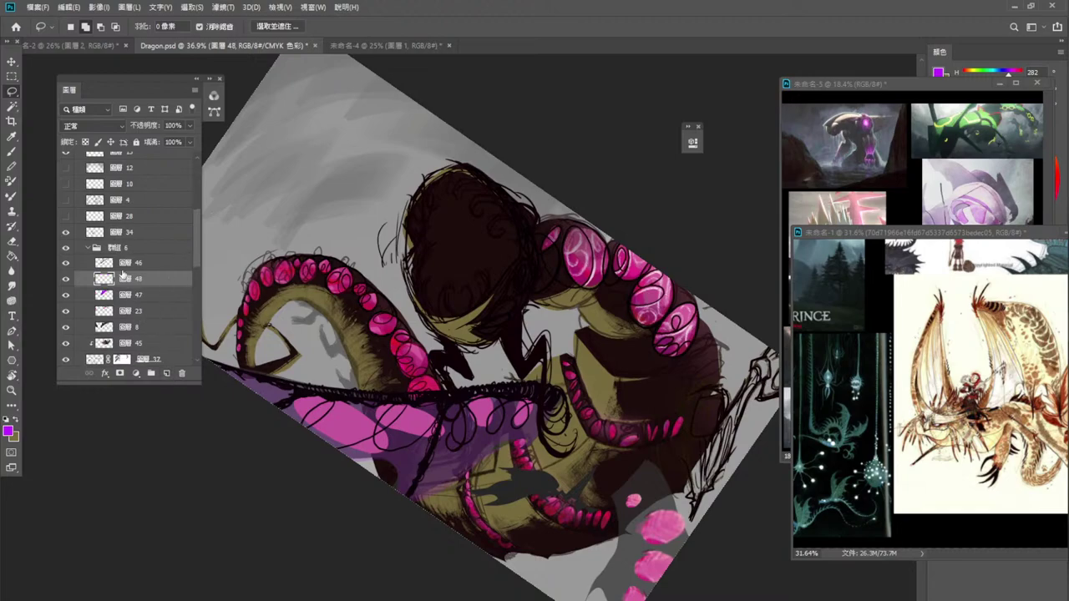
pyautogui.keyDown('alt'); pyautogui.click(117, 271); pyautogui.keyUp('alt')
pyautogui.click(9, 431)
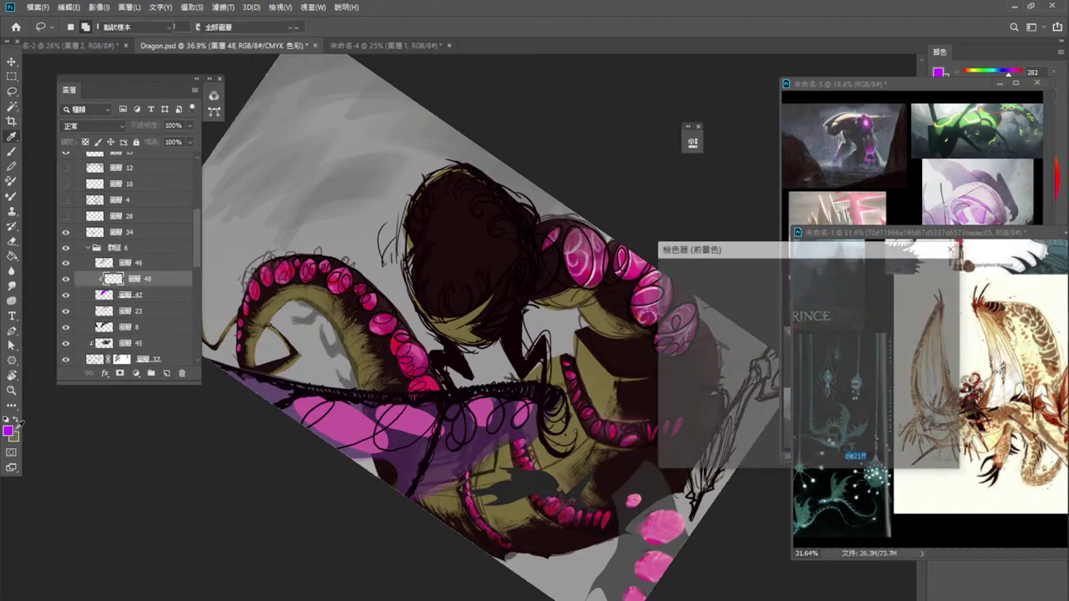
pyautogui.moveTo(820, 316); pyautogui.dragTo(822, 403)
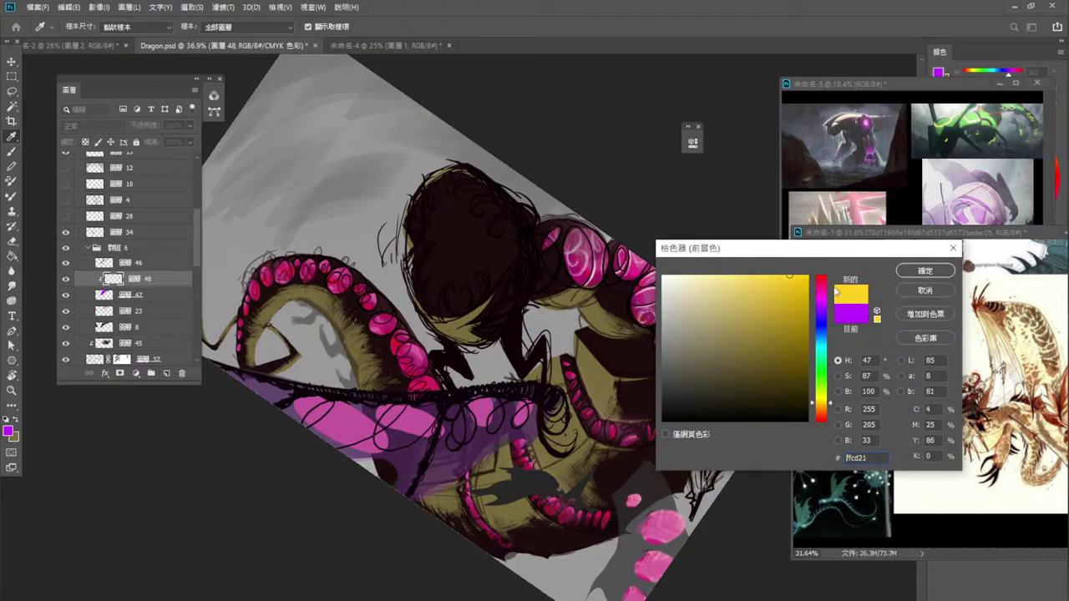
pyautogui.click(925, 271)
pyautogui.hotkey('alt', 'BackSpace')
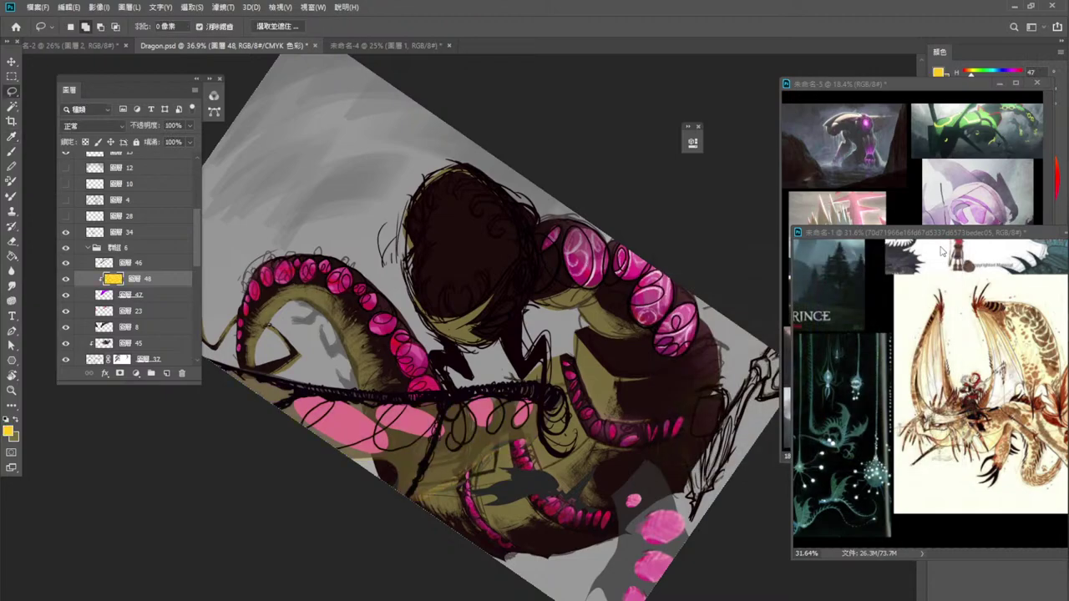
pyautogui.hotkey('ctrl', 'z')
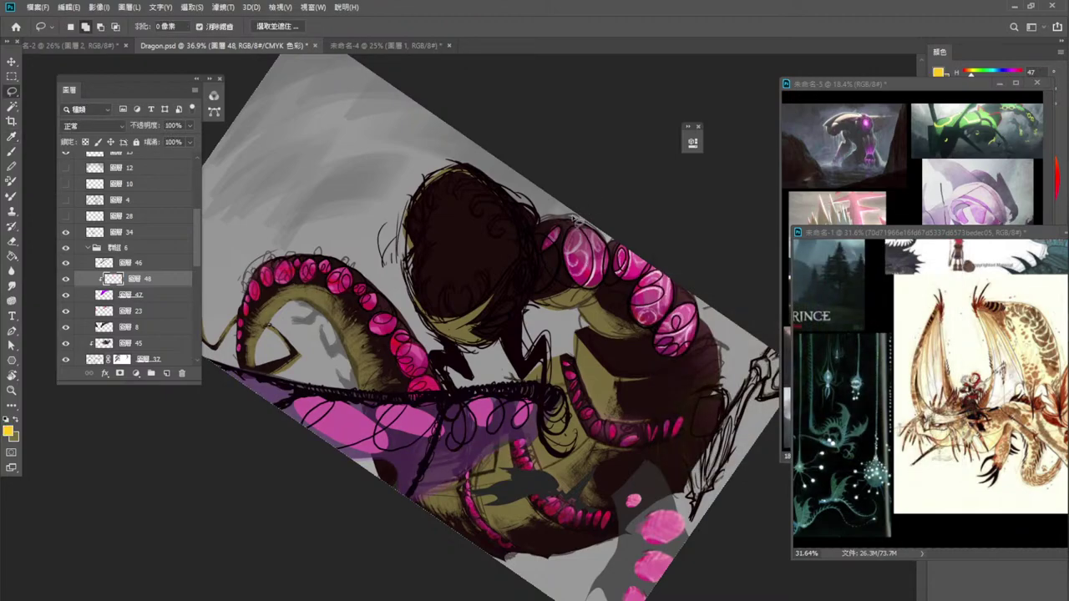
# Set the foreground colour to pale pink ffcffd and fill clipped layer 48 with it.
pyautogui.click(11, 432)
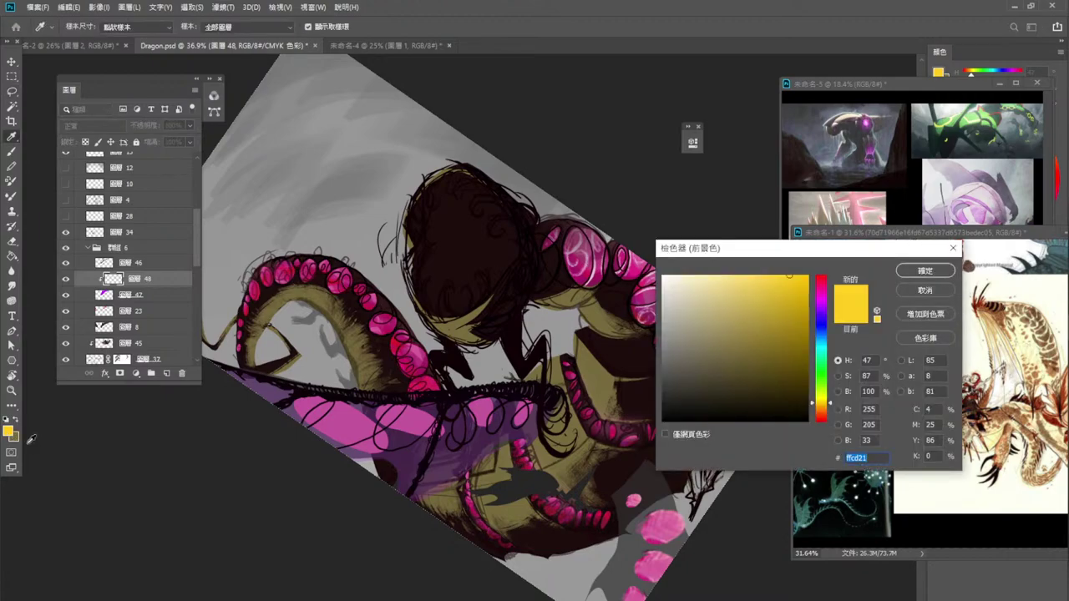
pyautogui.moveTo(822, 380); pyautogui.dragTo(701, 213)
pyautogui.click(926, 272)
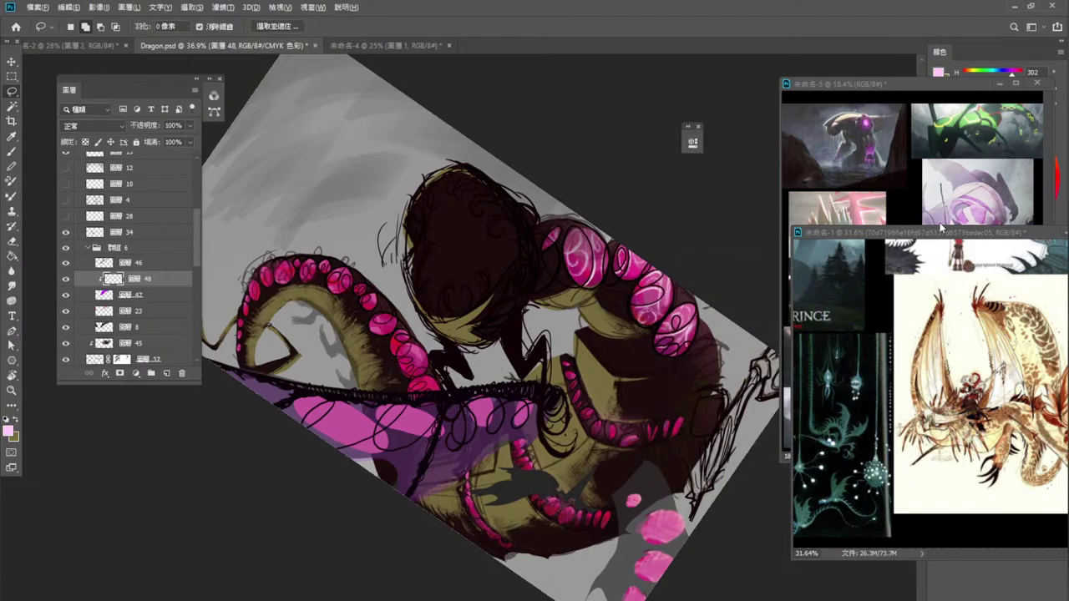
pyautogui.hotkey('alt', 'BackSpace')
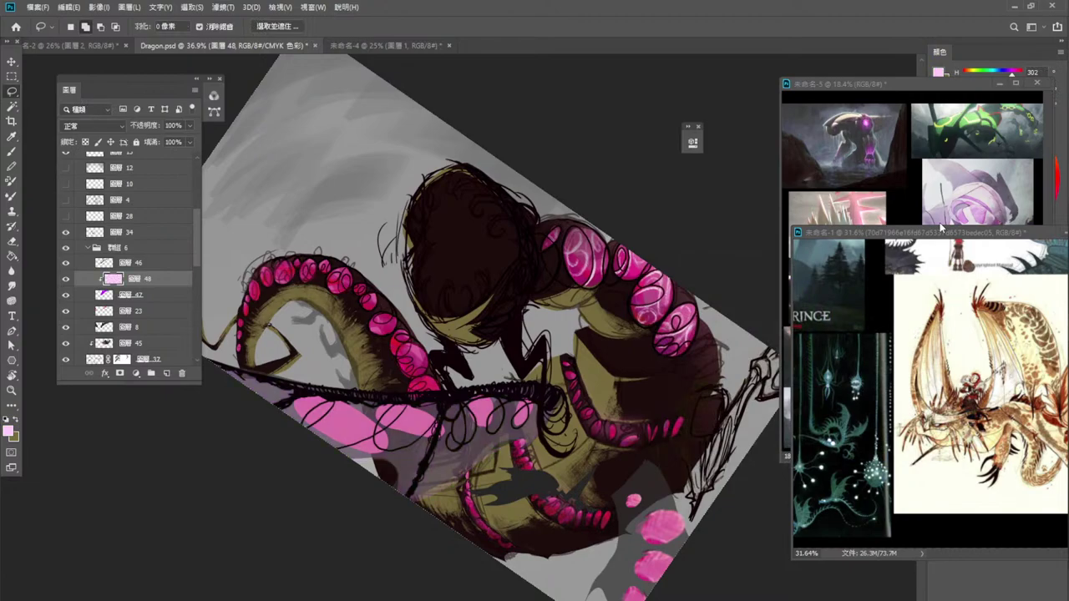
# Raise the opacity of base layer 47 to 55%, leaving clipped layer 48 at 100%.
pyautogui.click(188, 125)
pyautogui.moveTo(185, 140); pyautogui.dragTo(208, 134)
pyautogui.click(148, 296)
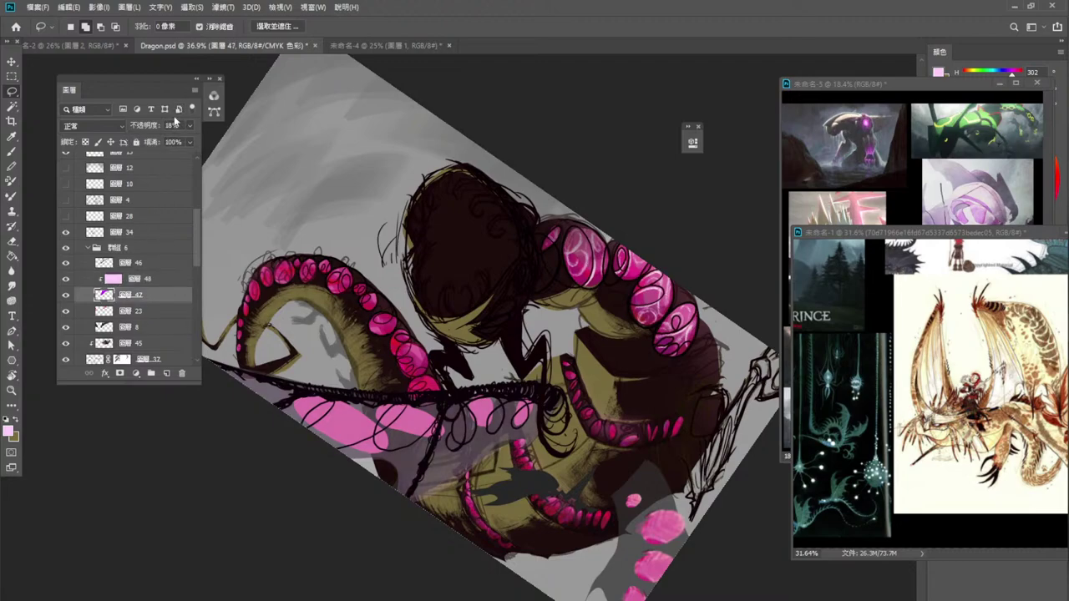
pyautogui.moveTo(168, 139); pyautogui.dragTo(172, 136)
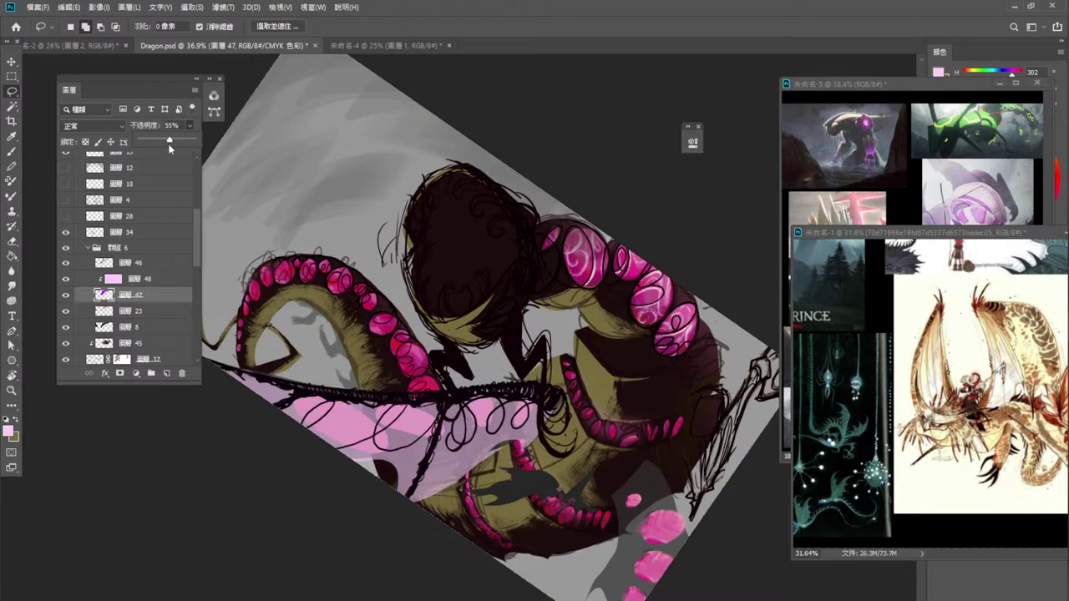
pyautogui.click(116, 280)
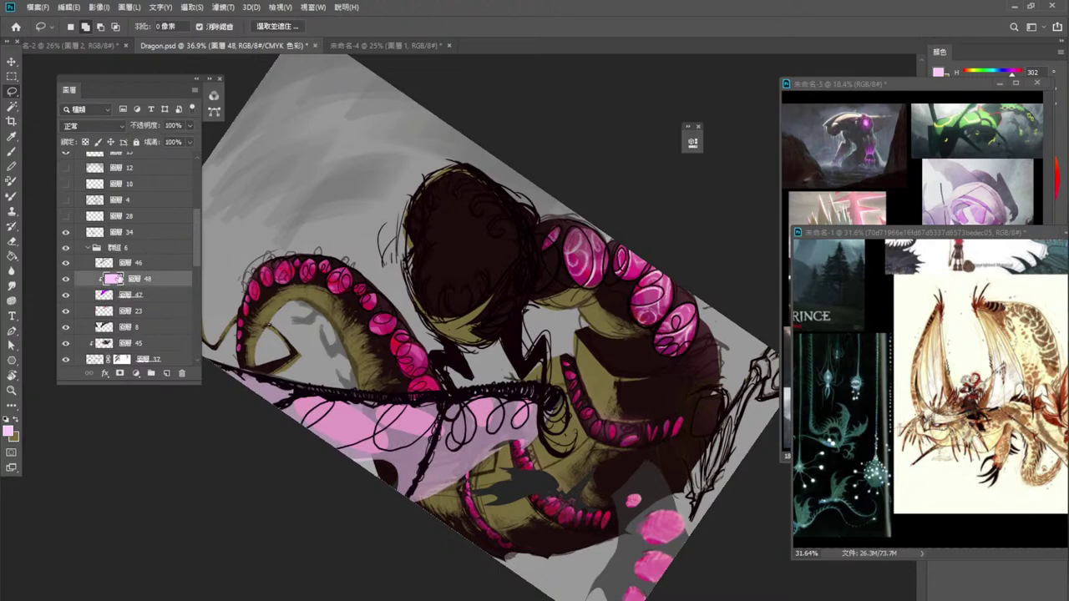
pyautogui.doubleClick(116, 280)
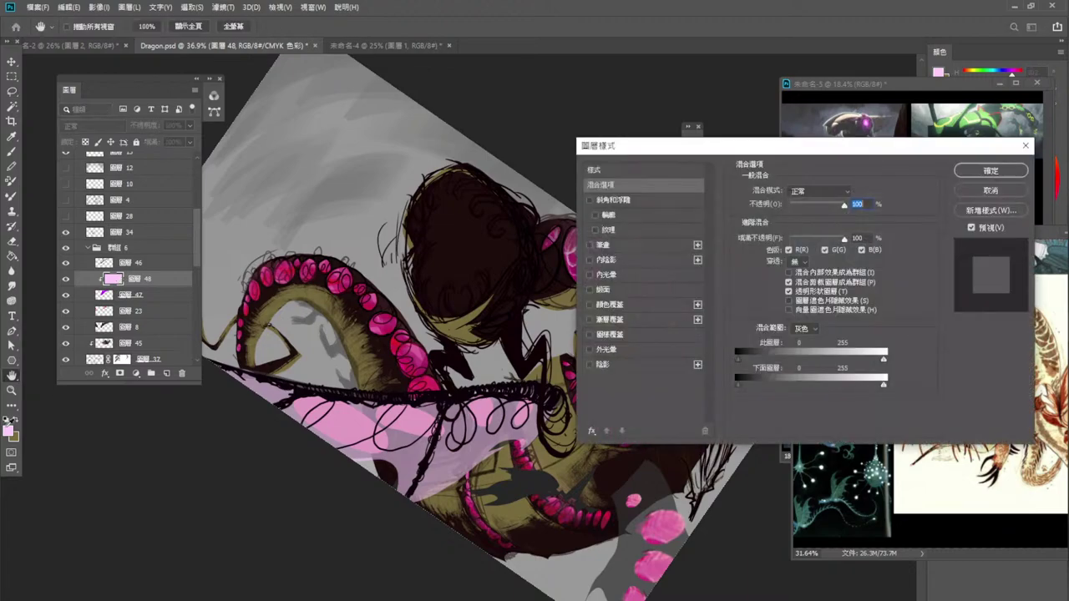
pyautogui.click(994, 191)
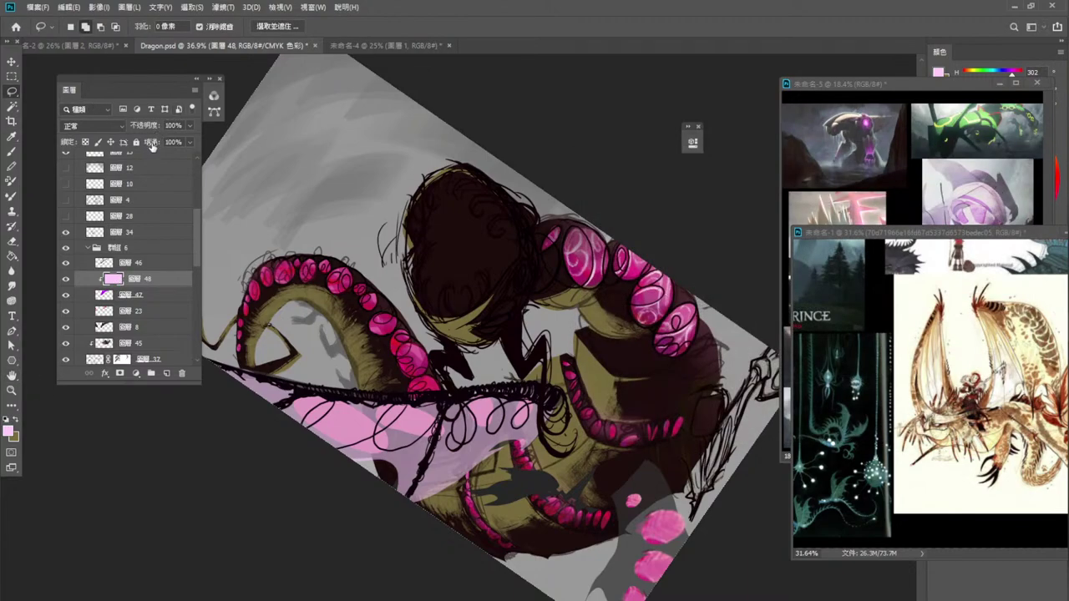
# Toggle layer 23's visibility to check its pink spots and move the layer above clipped layer 48.
pyautogui.click(67, 311)
pyautogui.click(67, 311)
pyautogui.moveTo(163, 314); pyautogui.dragTo(150, 274)
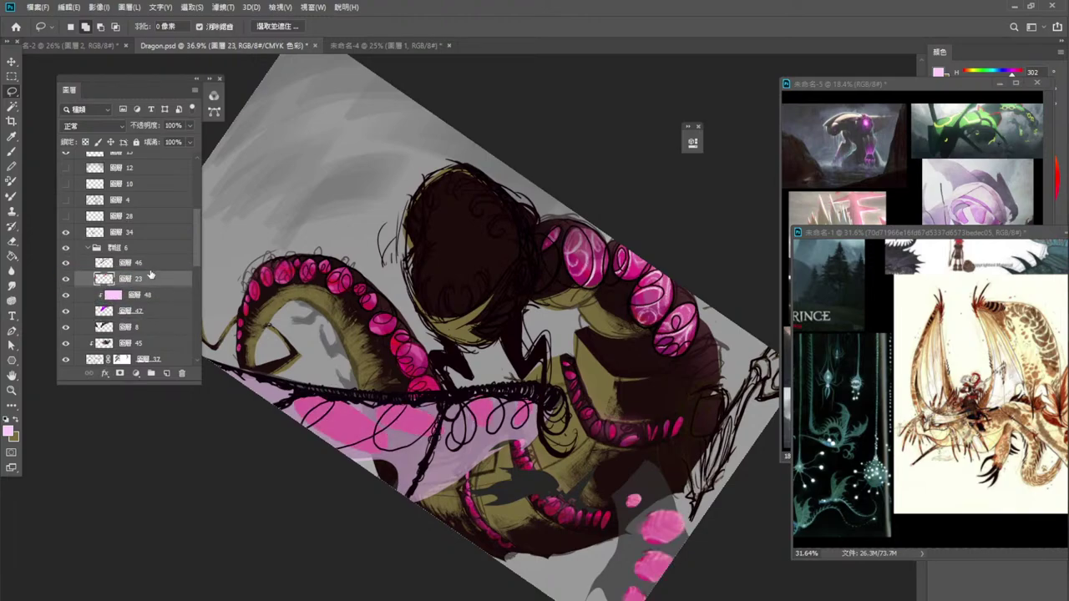
# Set the foreground colour to pale yellow ffe88e and fill clipped layer 48 with it.
pyautogui.click(153, 300)
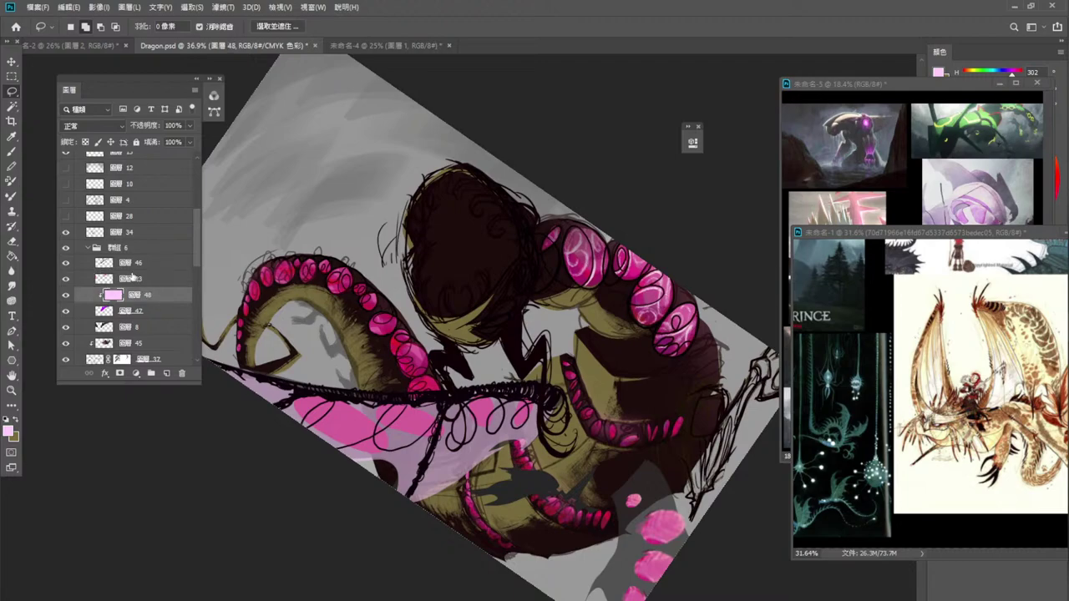
pyautogui.click(8, 431)
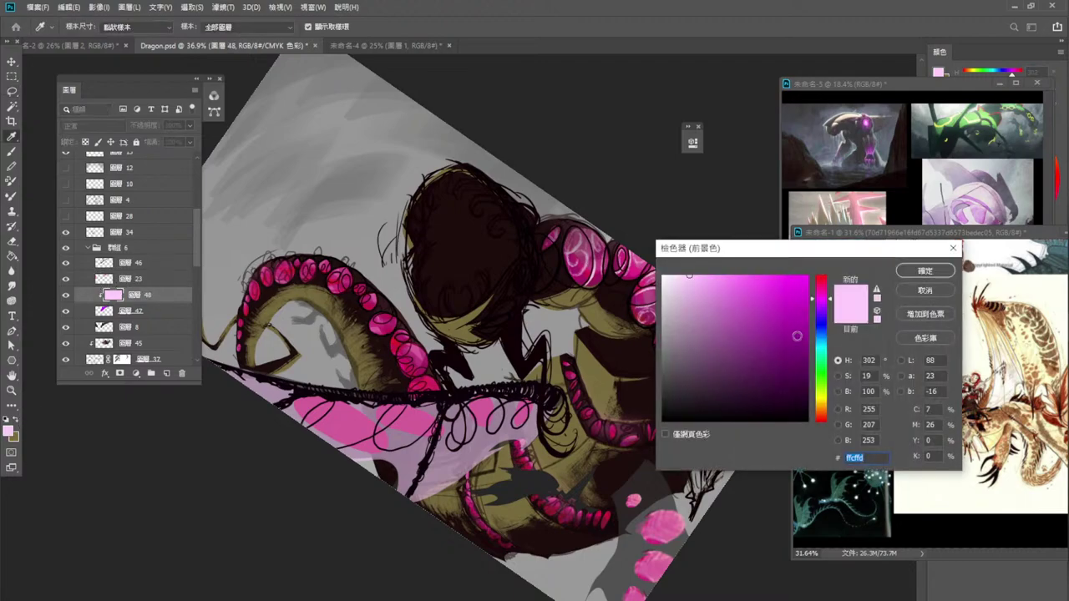
pyautogui.moveTo(823, 302); pyautogui.dragTo(829, 402)
pyautogui.moveTo(739, 284); pyautogui.dragTo(727, 275)
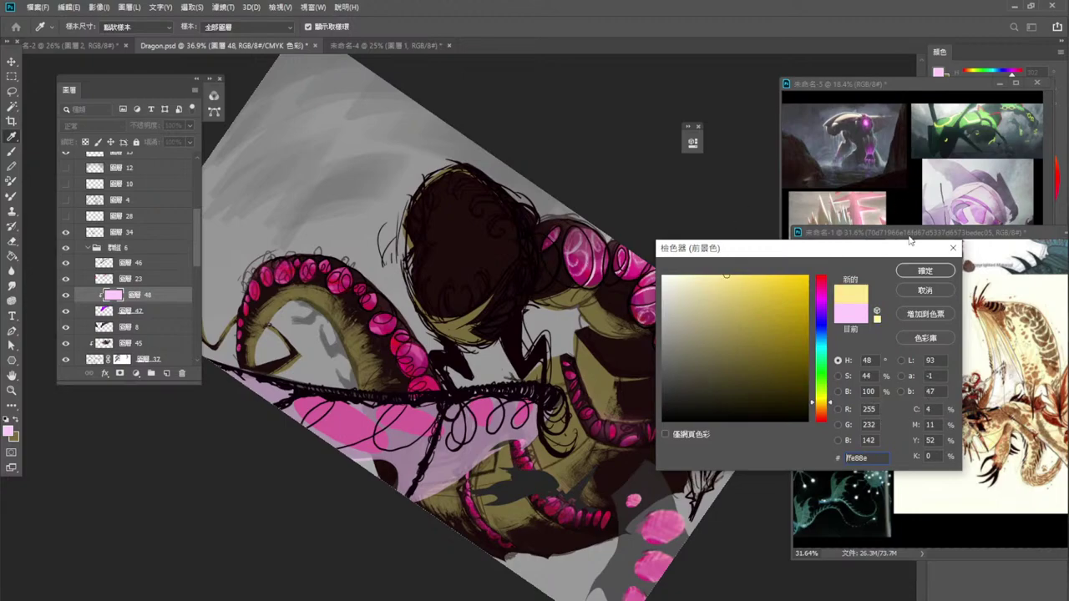
pyautogui.click(916, 270)
pyautogui.hotkey('alt', 'BackSpace')
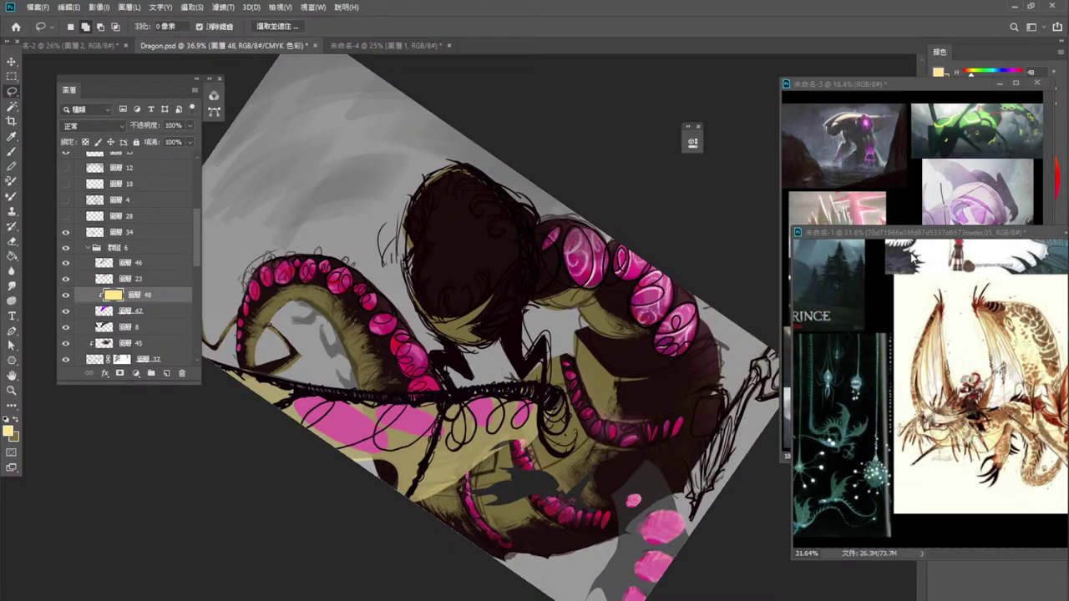
# Shift the foreground colour to salmon red with hue 0 and refill clipped layer 48 with it.
pyautogui.click(9, 431)
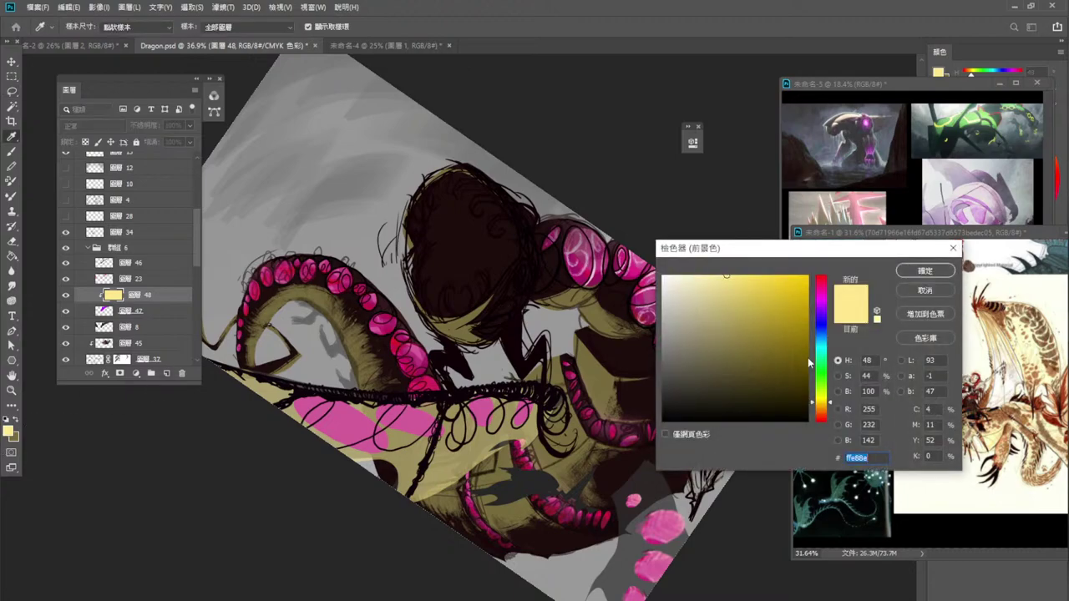
pyautogui.moveTo(823, 403); pyautogui.dragTo(823, 422)
pyautogui.click(925, 272)
pyautogui.press('l')
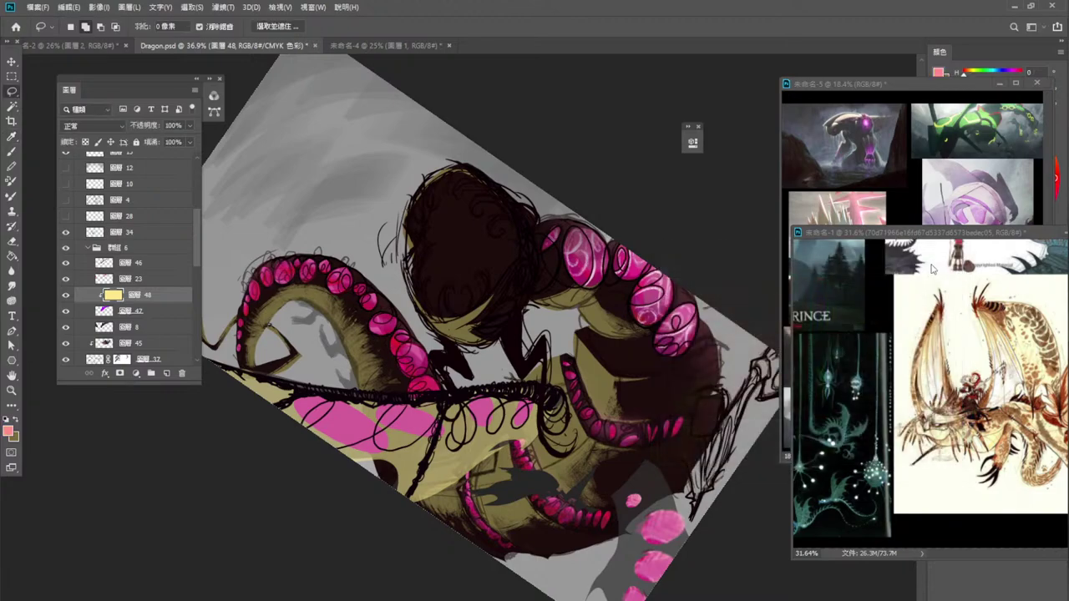
pyautogui.hotkey('alt', 'BackSpace')
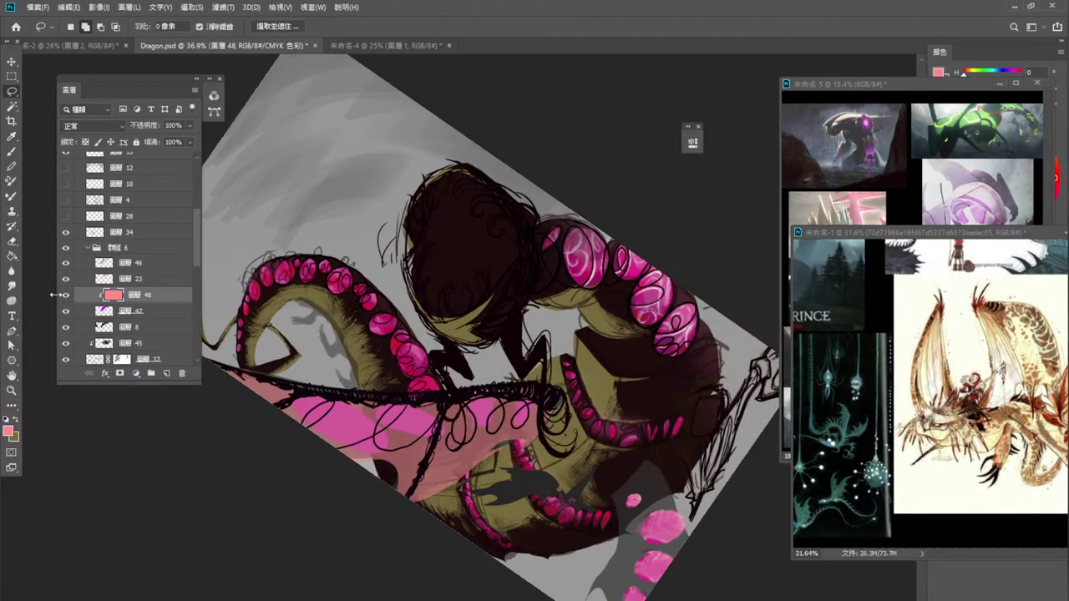
# Set base layer 47's opacity to 52%.
pyautogui.click(150, 310)
pyautogui.click(189, 126)
pyautogui.moveTo(176, 139); pyautogui.dragTo(168, 140)
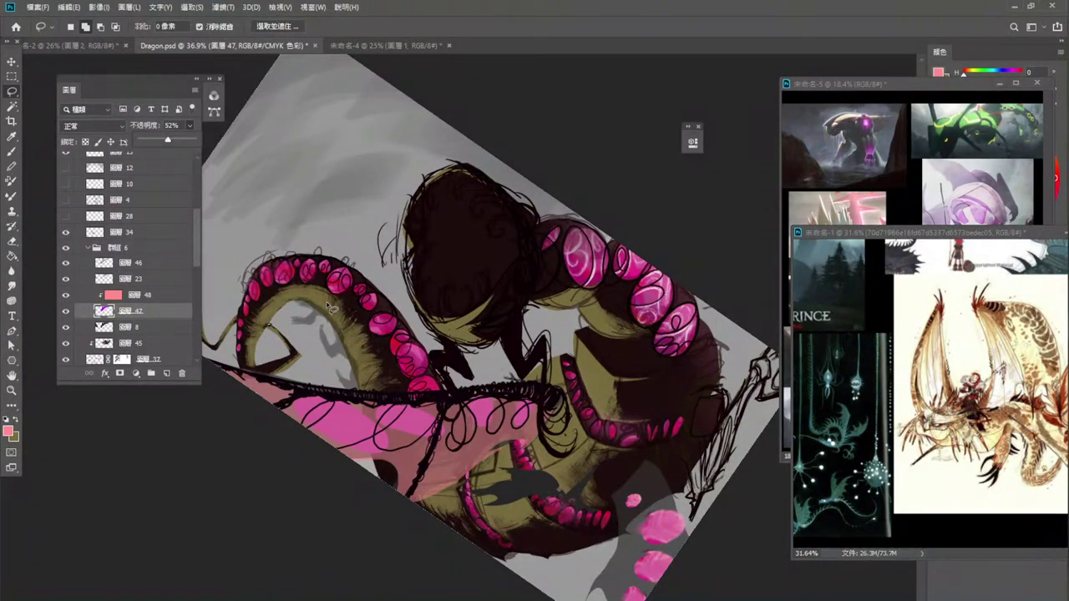
# Pick out layer 34 from the dark strokes at the membrane and toggle its visibility to check which lines it holds.
pyautogui.press('r')
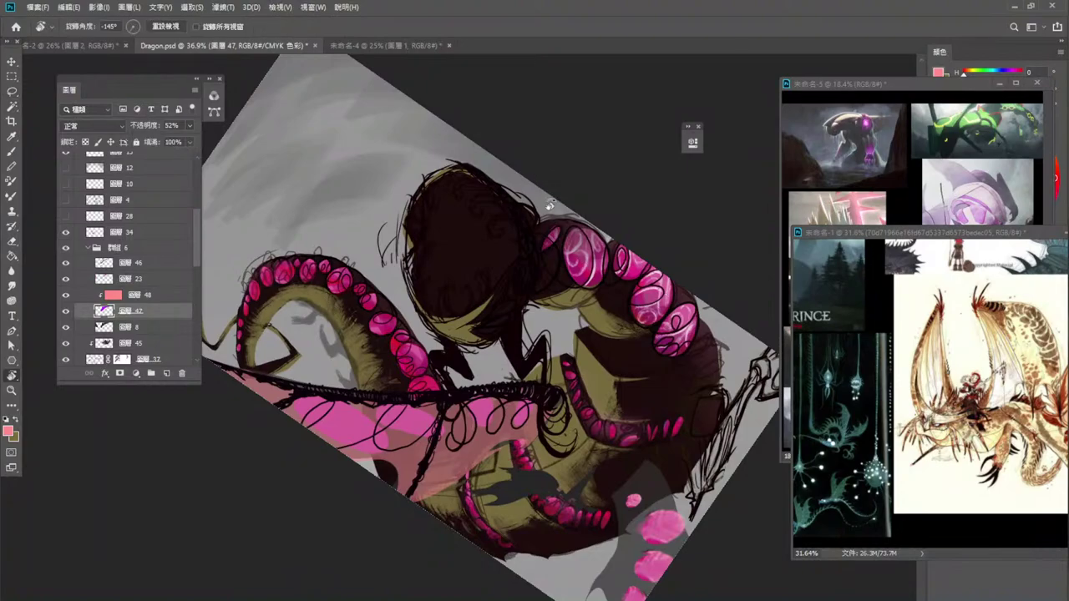
pyautogui.moveTo(549, 220); pyautogui.dragTo(471, 477)
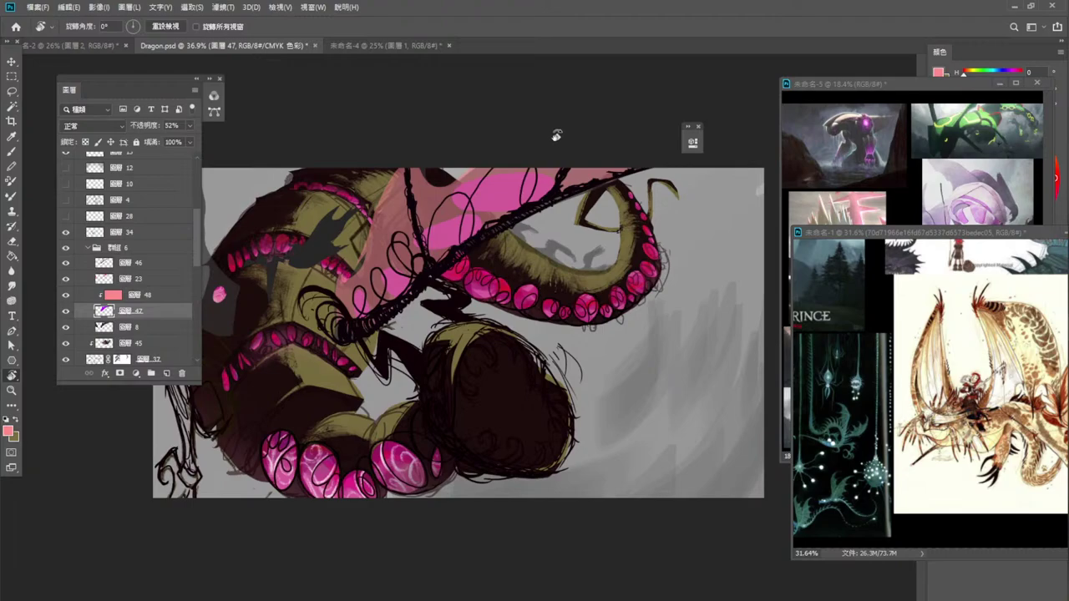
pyautogui.click(15, 62)
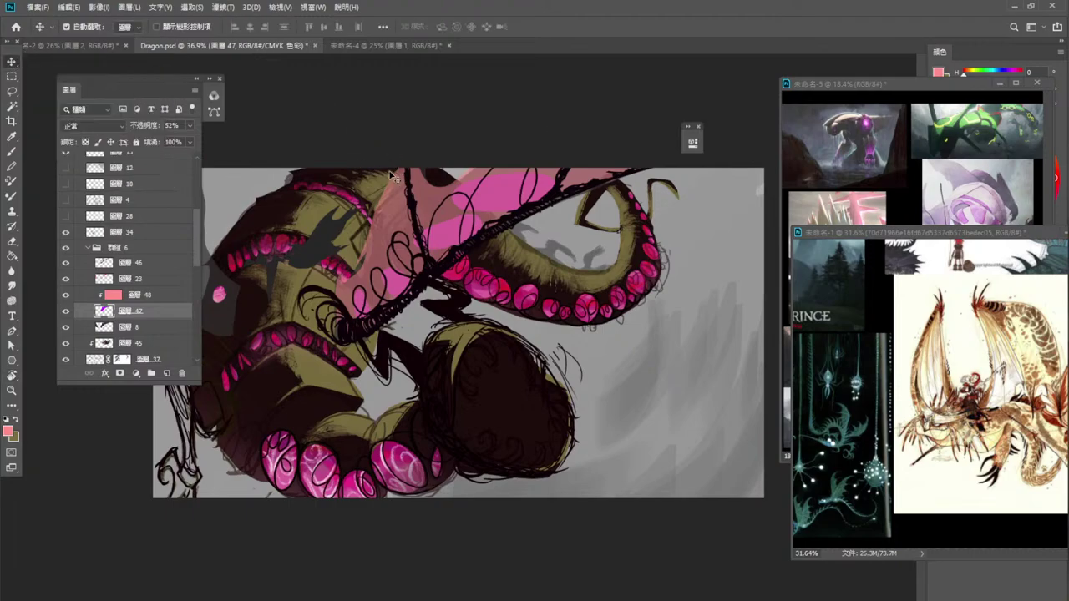
pyautogui.click(399, 250)
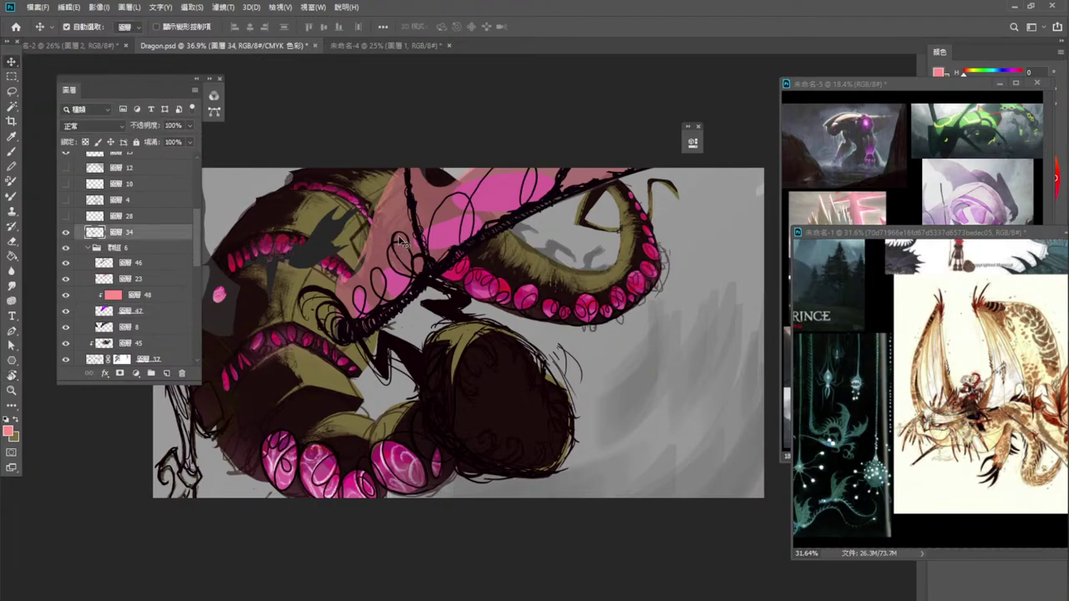
pyautogui.click(66, 232)
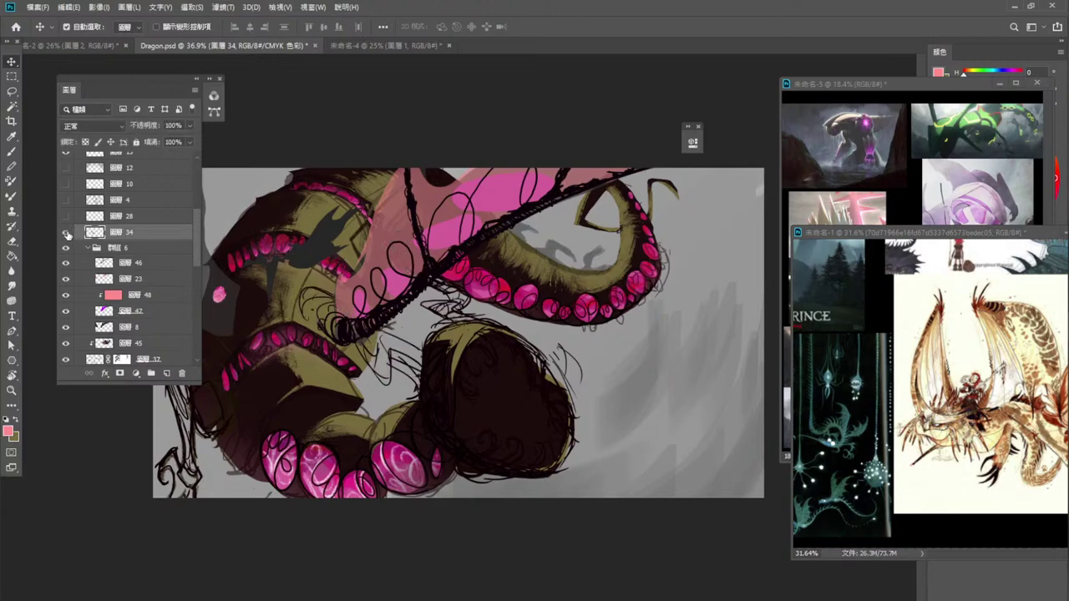
pyautogui.click(67, 232)
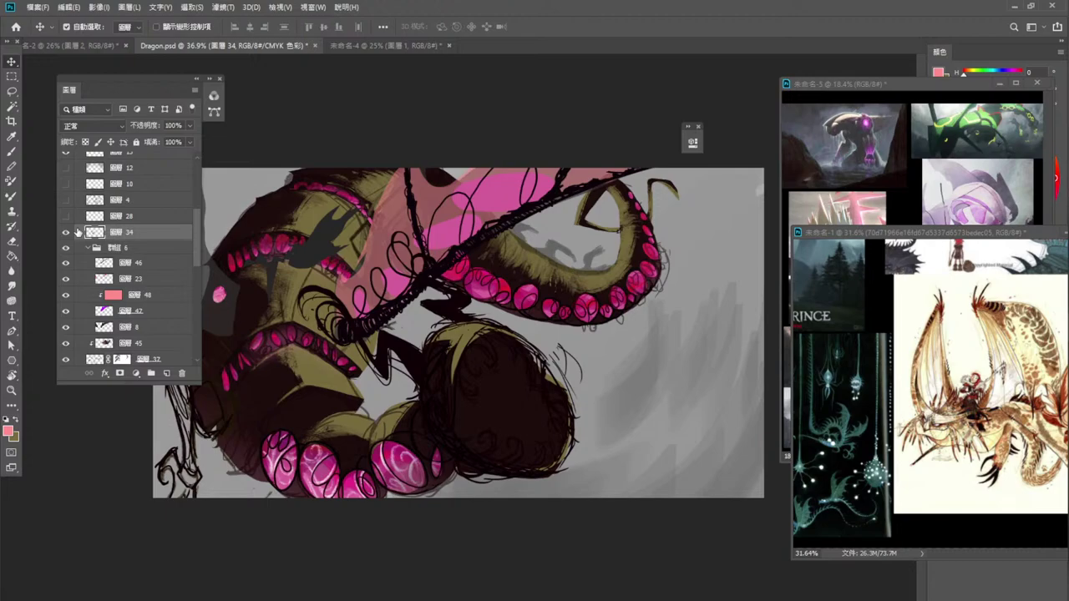
# Toggle layers 29 and 26 in group 5 to check their contents, leaving both hidden.
pyautogui.click(250, 442)
pyautogui.click(65, 358)
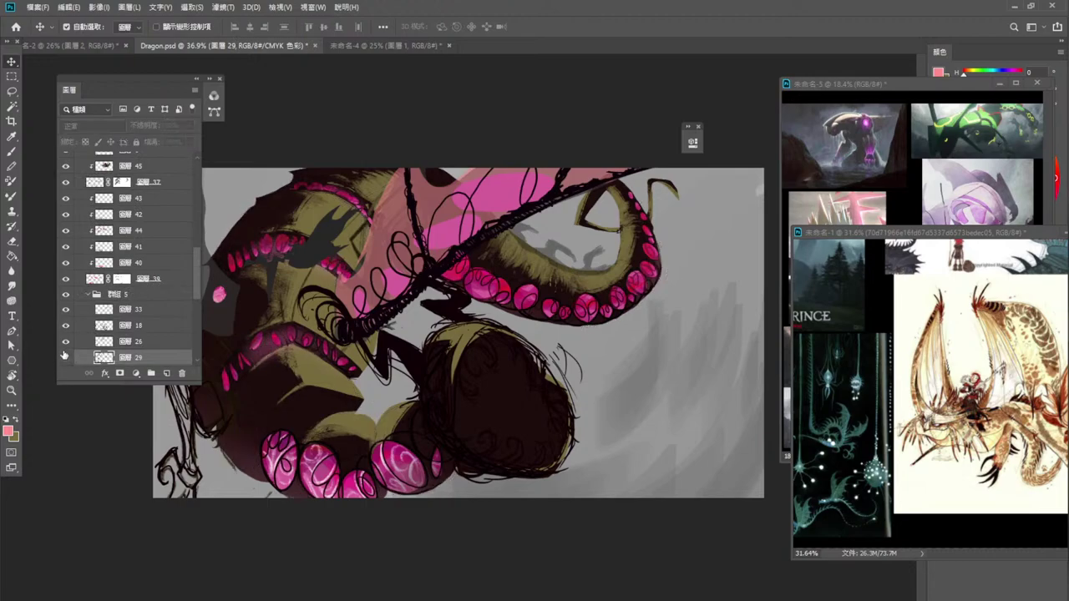
pyautogui.click(81, 342)
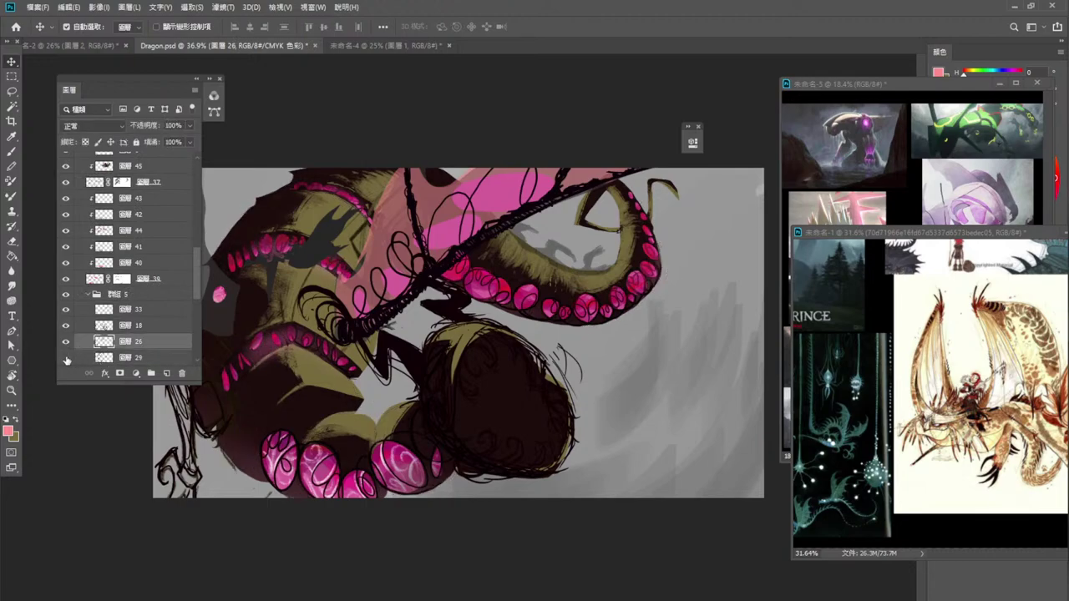
pyautogui.click(65, 358)
pyautogui.click(62, 357)
pyautogui.click(66, 343)
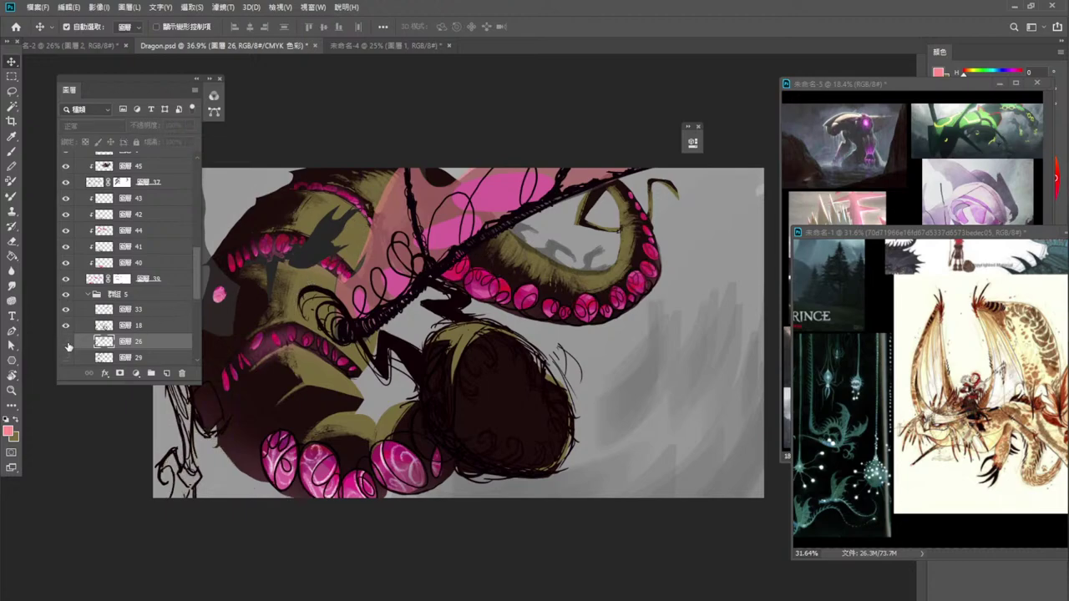
pyautogui.click(66, 343)
pyautogui.click(66, 343)
pyautogui.click(66, 343)
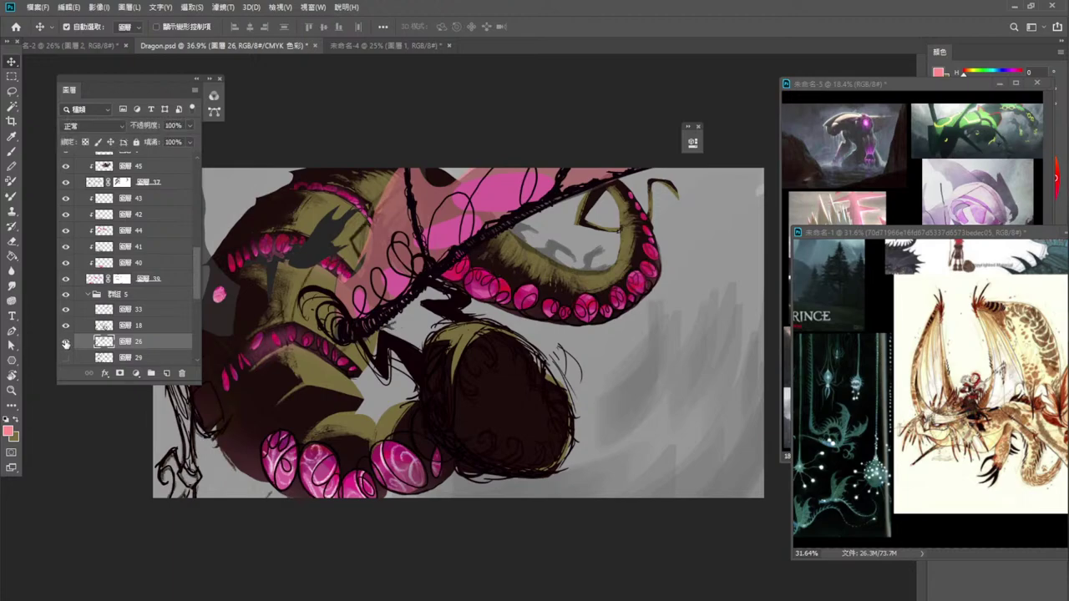
pyautogui.click(66, 344)
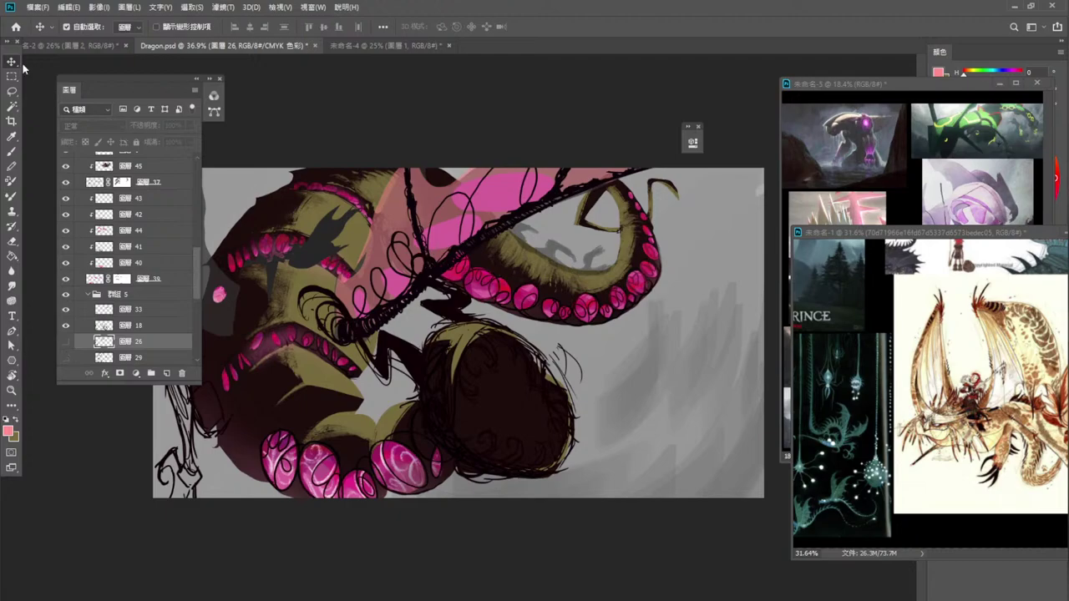
# Select the membrane's base layer 47 and toggle its visibility to check the area it covers.
pyautogui.click(371, 243)
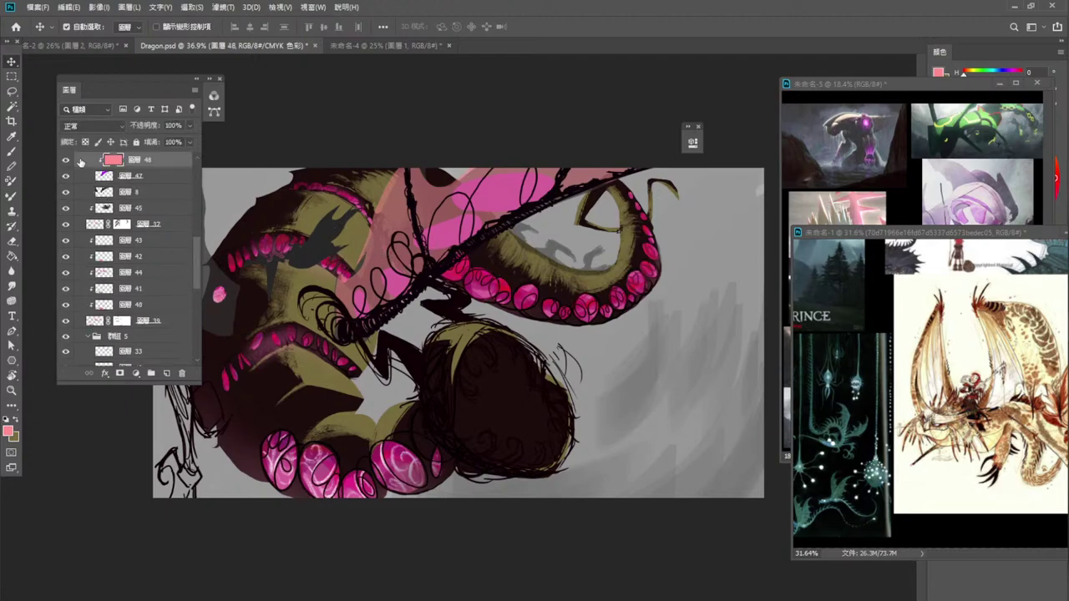
pyautogui.click(67, 177)
pyautogui.click(67, 177)
pyautogui.click(120, 177)
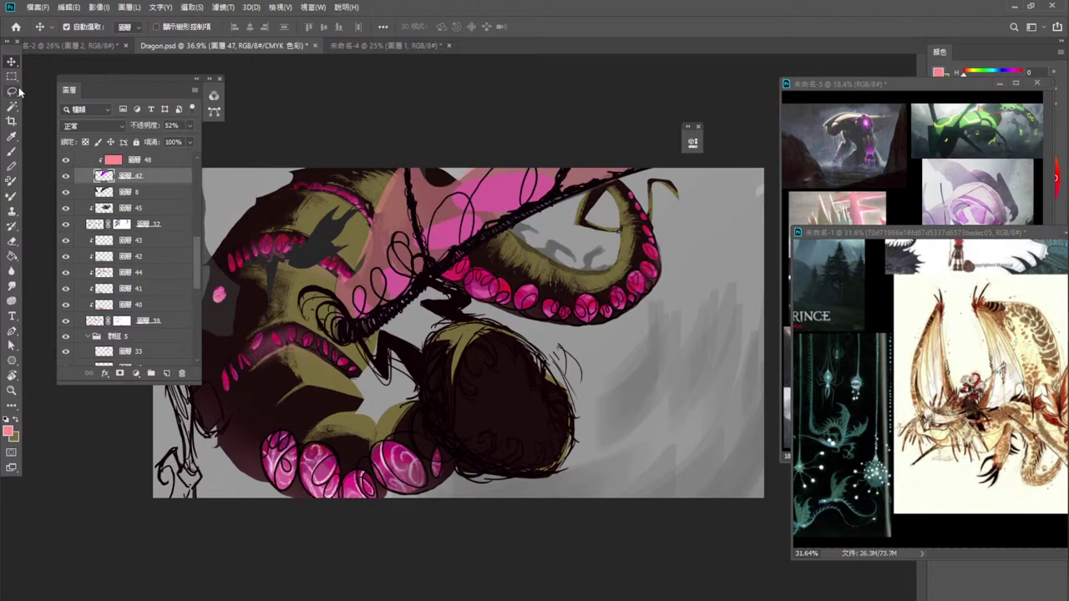
pyautogui.click(13, 91)
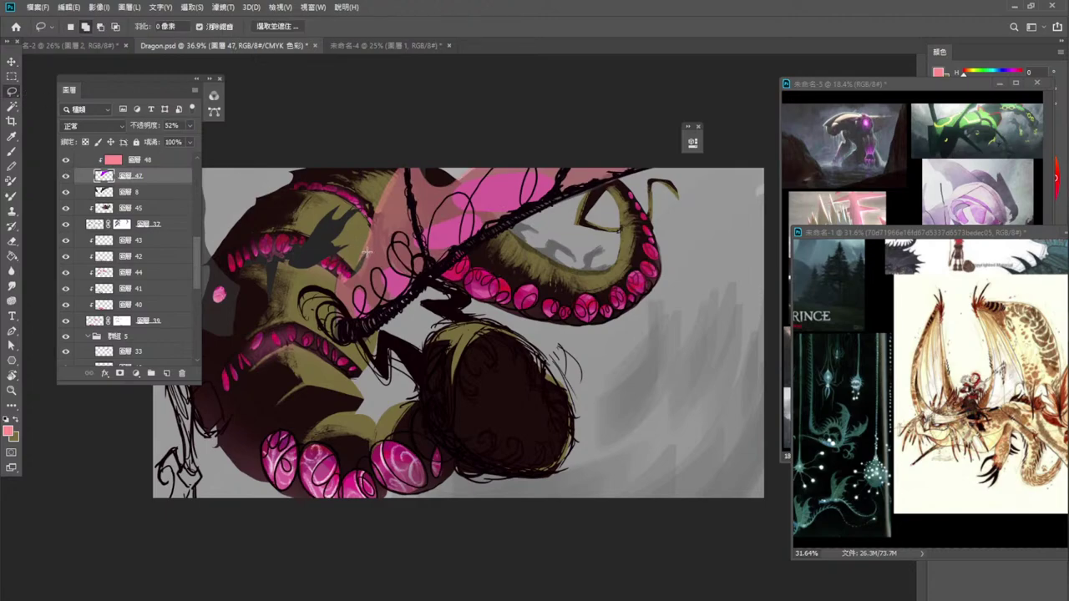
pyautogui.moveTo(365, 248)
pyautogui.mouseDown()
pyautogui.moveTo(351, 288)
pyautogui.moveTo(380, 221)
pyautogui.moveTo(368, 247)
pyautogui.mouseUp()
pyautogui.hotkey('ctrl', 'd')
# Find the membrane's looping sketch lines on layer 46 and remove most of the loops using freehand lasso selections.
pyautogui.click(12, 62)
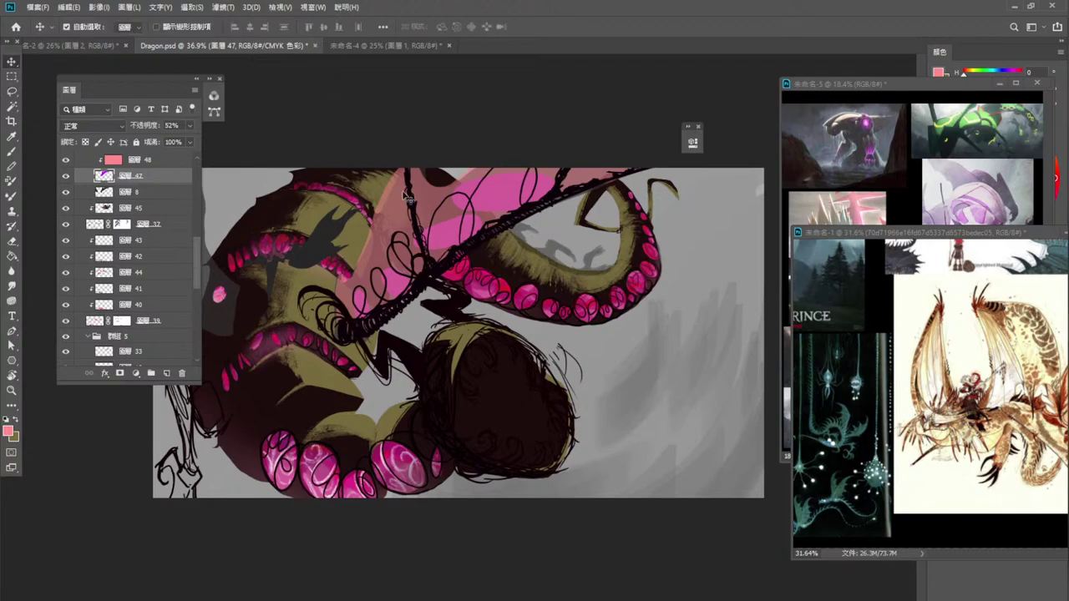
pyautogui.click(414, 260)
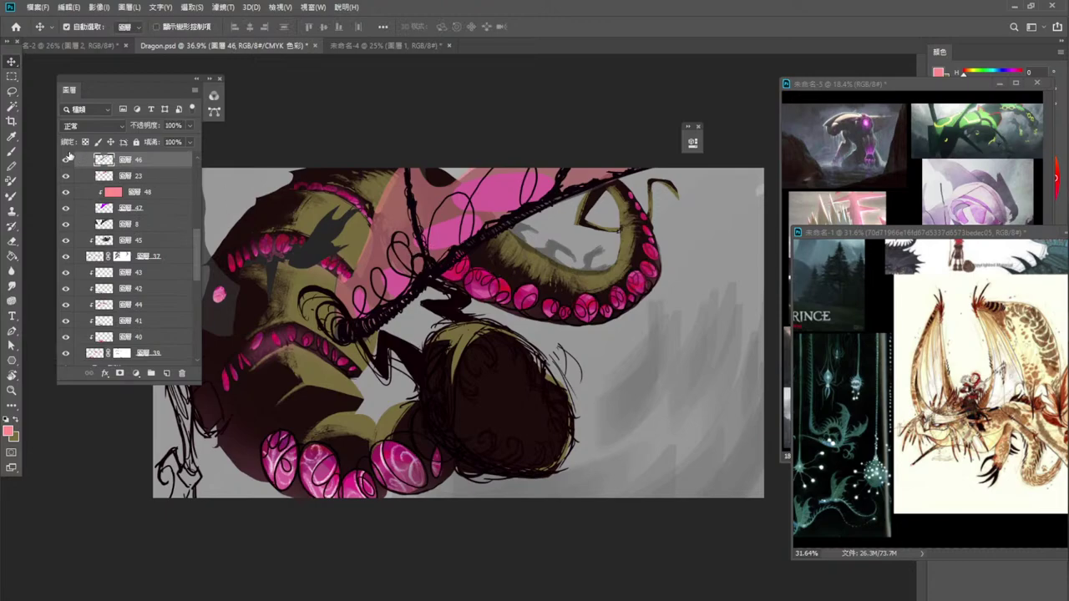
pyautogui.click(65, 160)
pyautogui.click(65, 159)
pyautogui.click(12, 90)
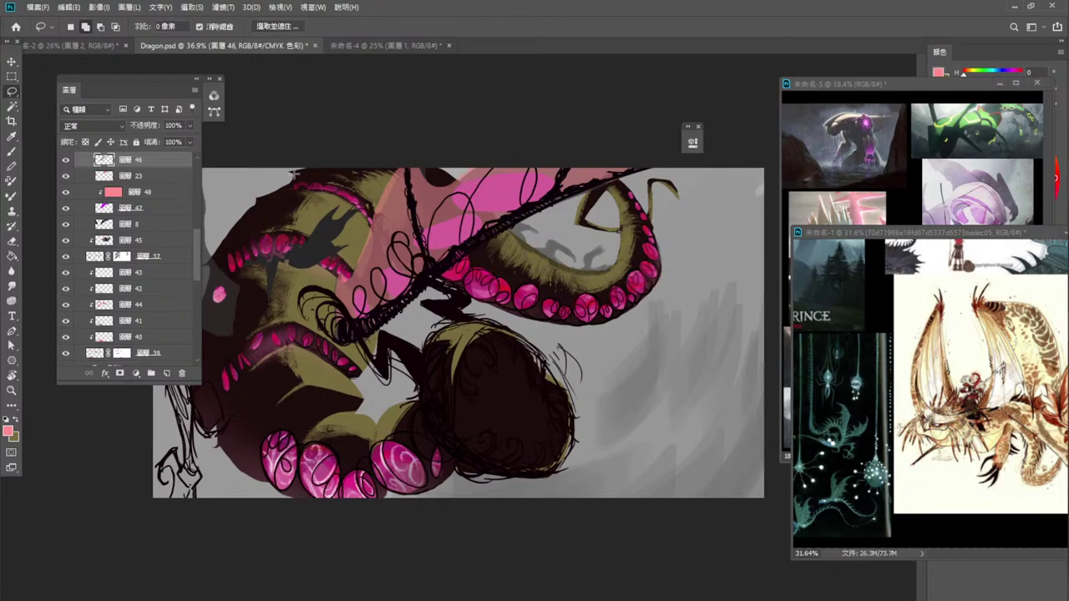
pyautogui.moveTo(468, 164)
pyautogui.mouseDown()
pyautogui.moveTo(467, 197)
pyautogui.moveTo(436, 246)
pyautogui.moveTo(428, 228)
pyautogui.moveTo(467, 151)
pyautogui.mouseUp()
pyautogui.moveTo(397, 218)
pyautogui.mouseDown()
pyautogui.moveTo(420, 265)
pyautogui.moveTo(402, 295)
pyautogui.moveTo(363, 316)
pyautogui.moveTo(342, 278)
pyautogui.mouseUp()
pyautogui.hotkey('alt', 'Delete')
pyautogui.hotkey('ctrl', 'd')
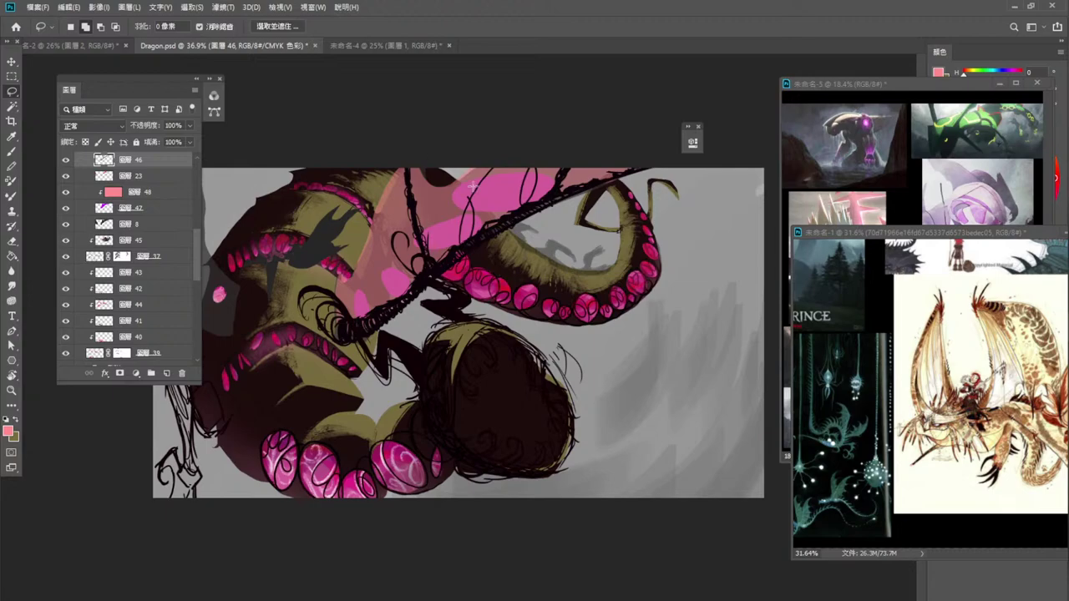
pyautogui.moveTo(473, 178)
pyautogui.mouseDown()
pyautogui.moveTo(459, 244)
pyautogui.moveTo(497, 192)
pyautogui.moveTo(517, 205)
pyautogui.moveTo(537, 194)
pyautogui.moveTo(531, 134)
pyautogui.moveTo(476, 145)
pyautogui.moveTo(524, 143)
pyautogui.moveTo(550, 56)
pyautogui.mouseUp()
pyautogui.hotkey('ctrl', 'd')
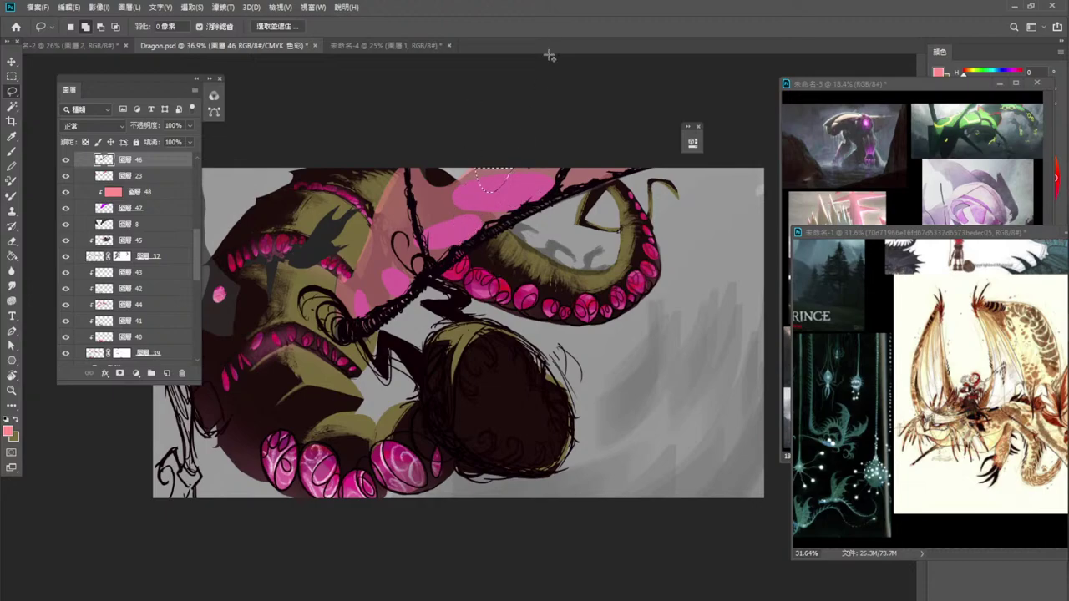
pyautogui.hotkey('ctrl', 'd')
# Sample the ribbed limb's black as the foreground colour for brushing on layer 46.
pyautogui.click(12, 150)
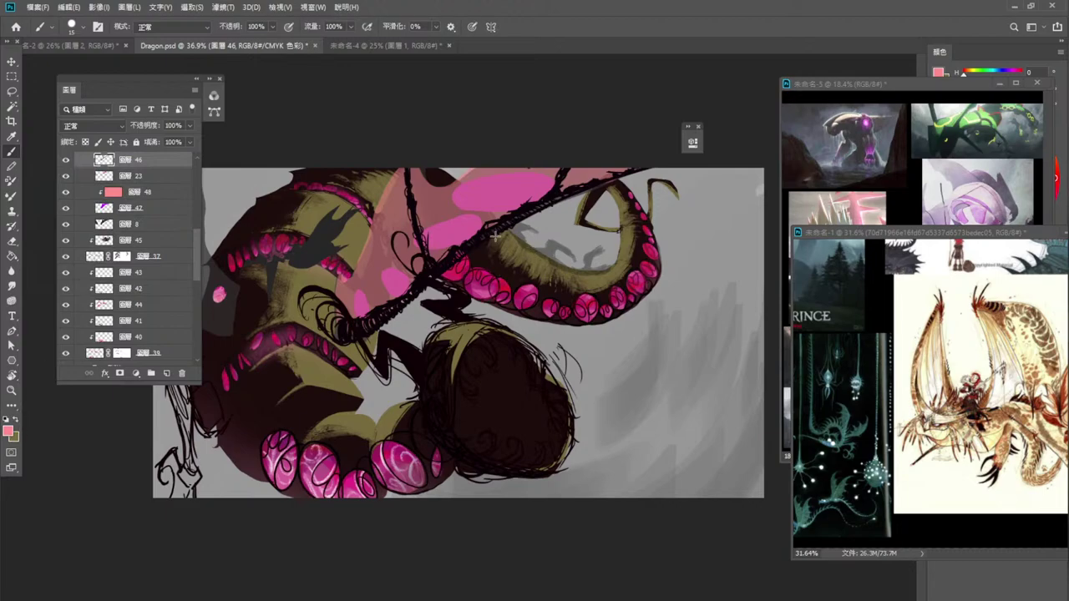
pyautogui.press('i')
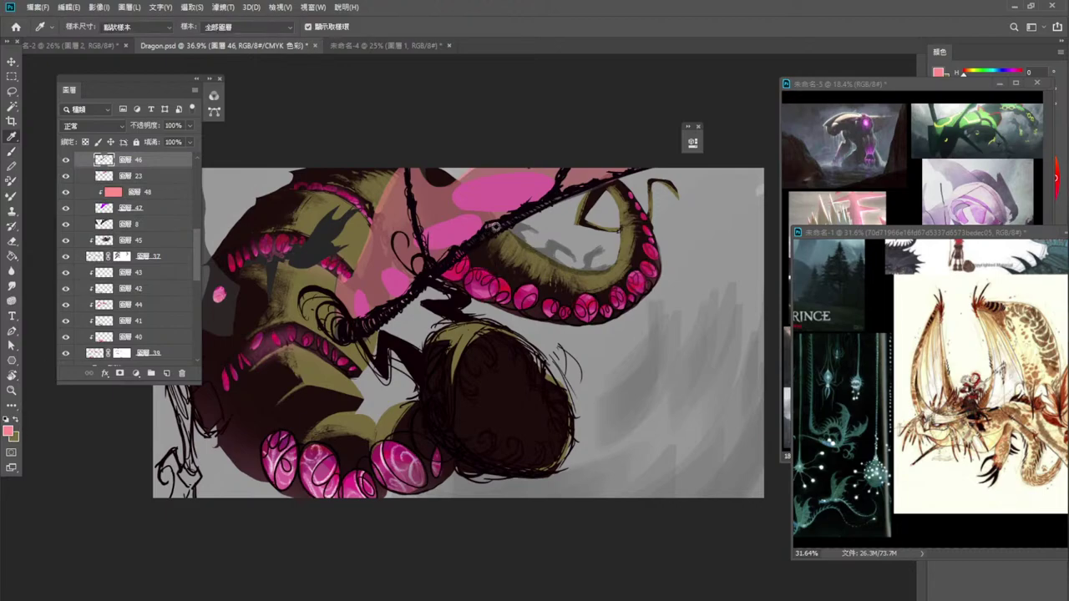
pyautogui.click(486, 233)
pyautogui.press('b')
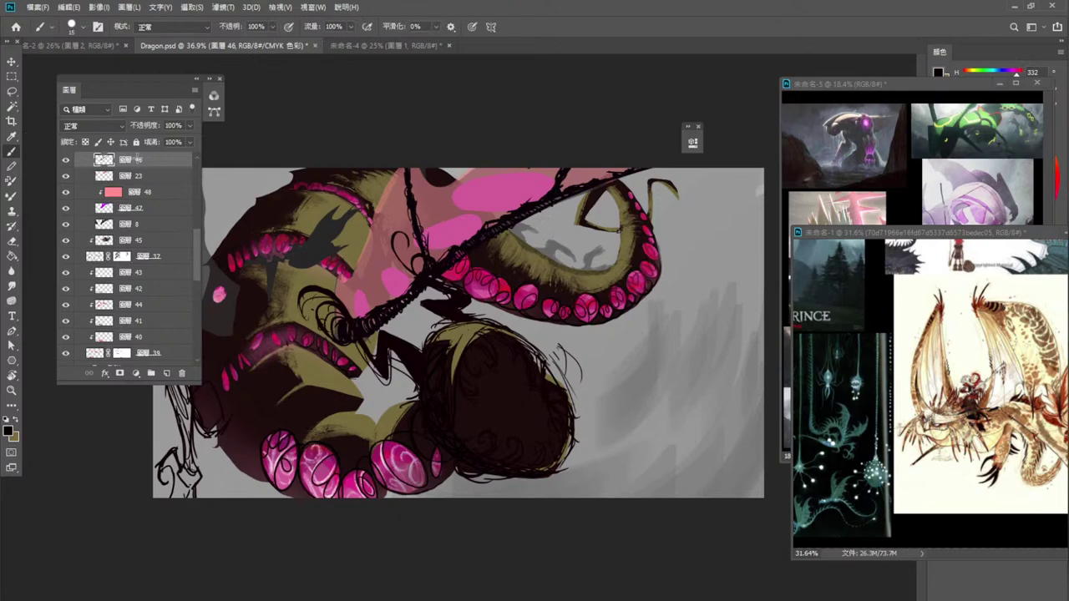
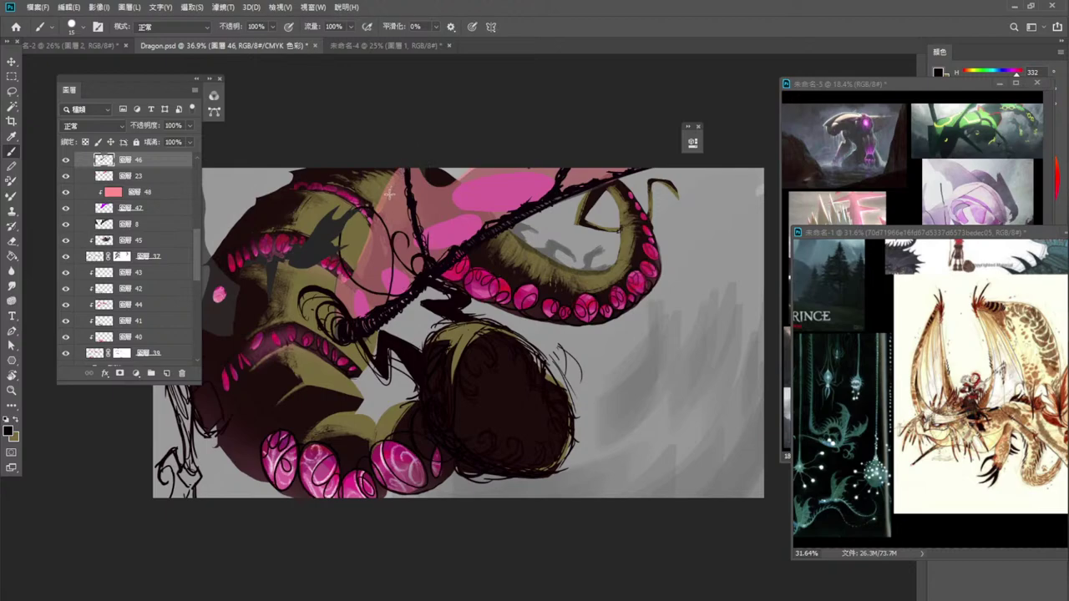
pyautogui.moveTo(501, 215); pyautogui.dragTo(525, 169)
pyautogui.moveTo(440, 182); pyautogui.dragTo(543, 210)
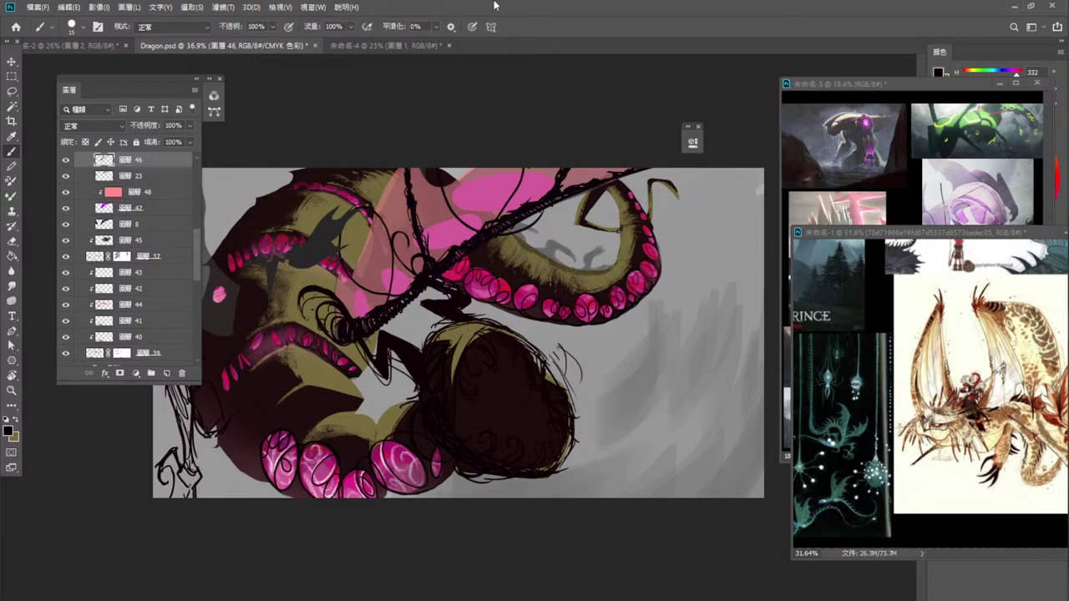
pyautogui.hotkey('ctrl', 'z')
pyautogui.hotkey('ctrl', 'z')
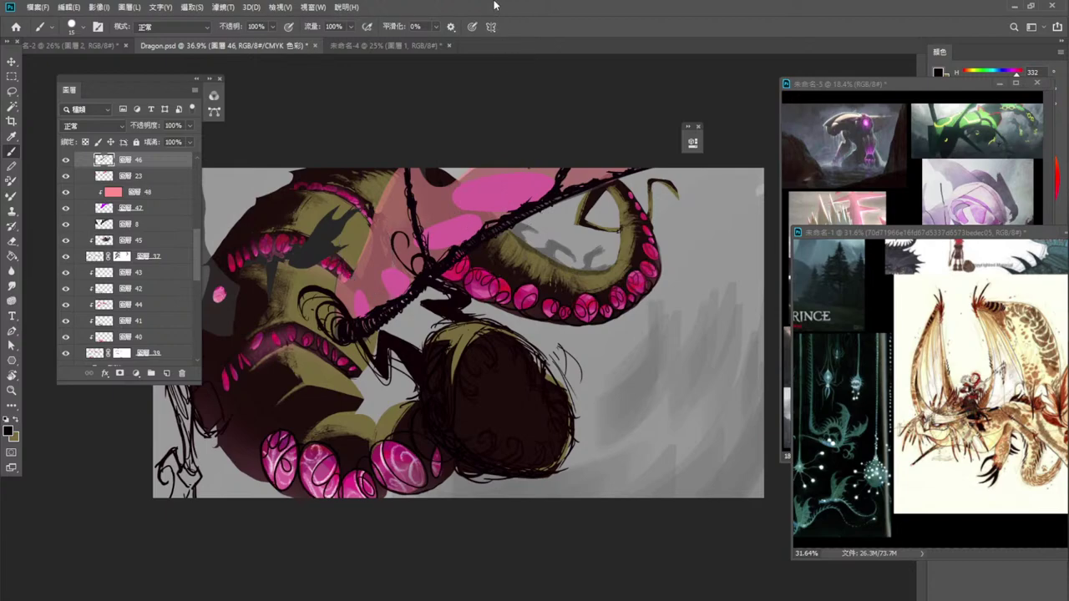
# Brush large curved black outlines across the membrane on layer 46, between and along the limb's ribs, redoing unsatisfactory strokes.
pyautogui.moveTo(362, 317)
pyautogui.mouseDown()
pyautogui.moveTo(393, 242)
pyautogui.moveTo(375, 213)
pyautogui.moveTo(361, 288)
pyautogui.moveTo(396, 306)
pyautogui.mouseUp()
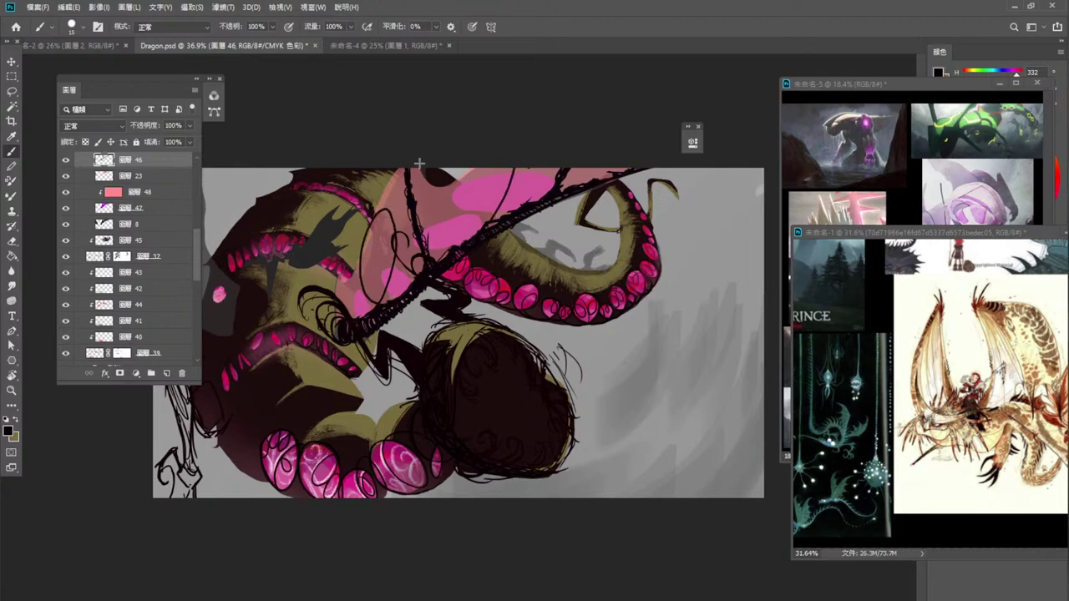
pyautogui.moveTo(418, 164)
pyautogui.mouseDown()
pyautogui.moveTo(444, 217)
pyautogui.moveTo(474, 221)
pyautogui.moveTo(519, 204)
pyautogui.mouseUp()
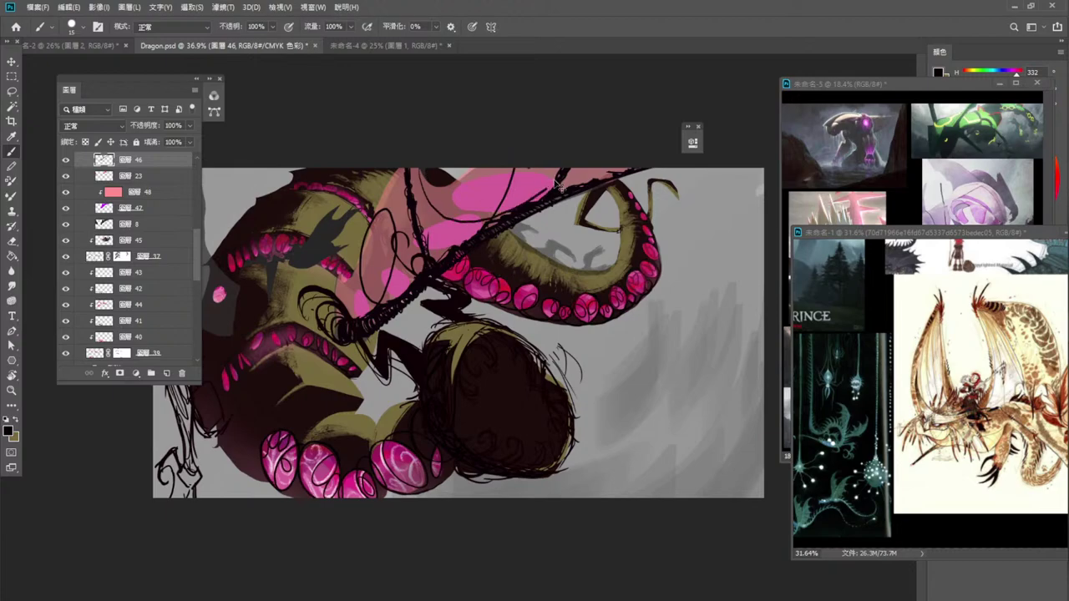
pyautogui.hotkey('ctrl', 'z')
pyautogui.moveTo(461, 248); pyautogui.dragTo(544, 126)
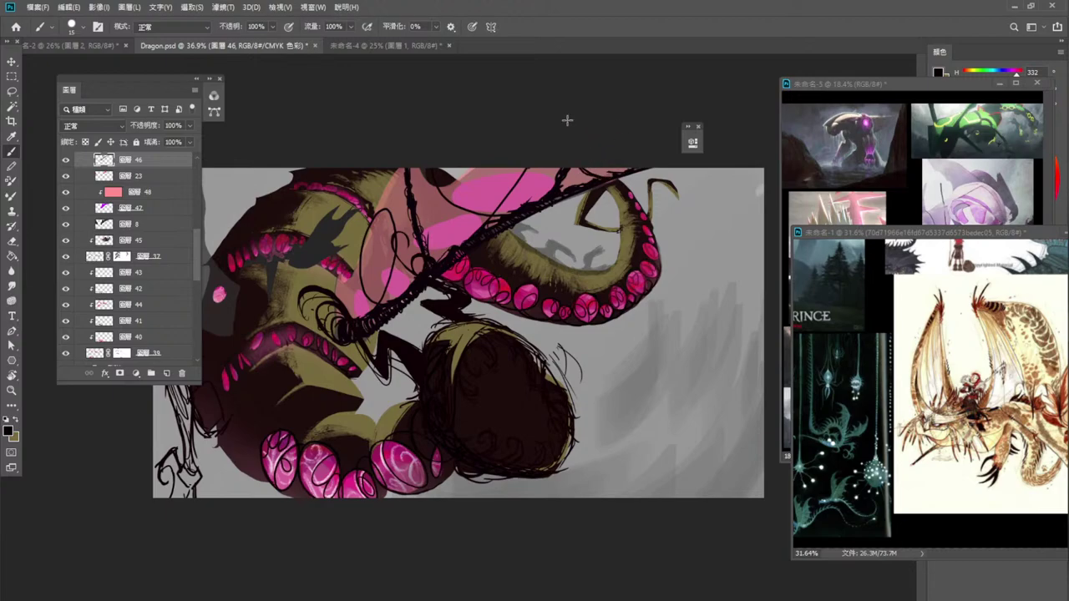
pyautogui.press('ctrl')
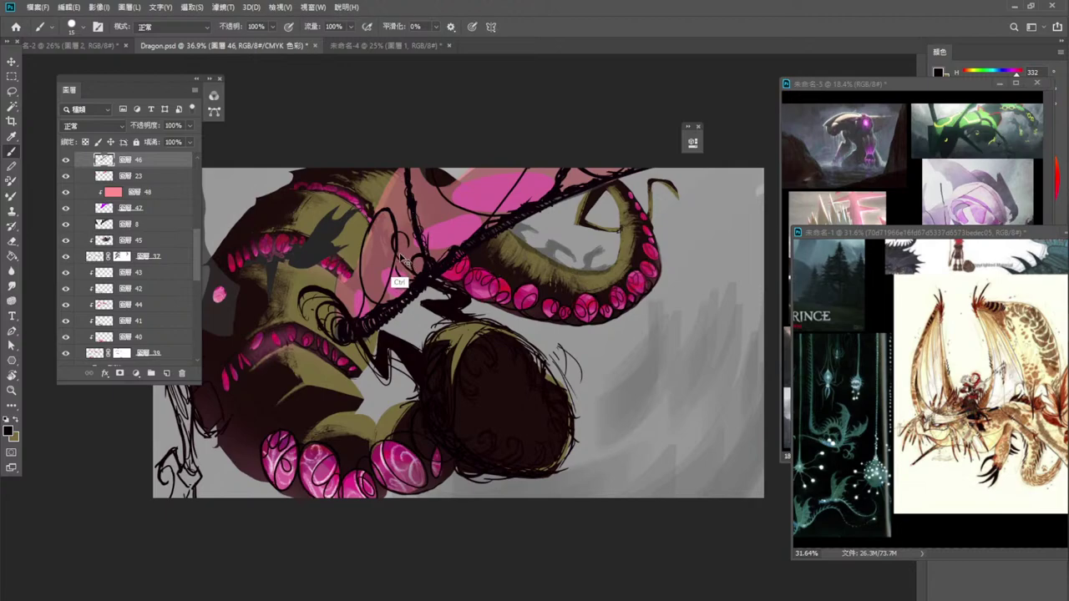
pyautogui.moveTo(396, 255); pyautogui.dragTo(406, 280)
pyautogui.hotkey('ctrl', 'z')
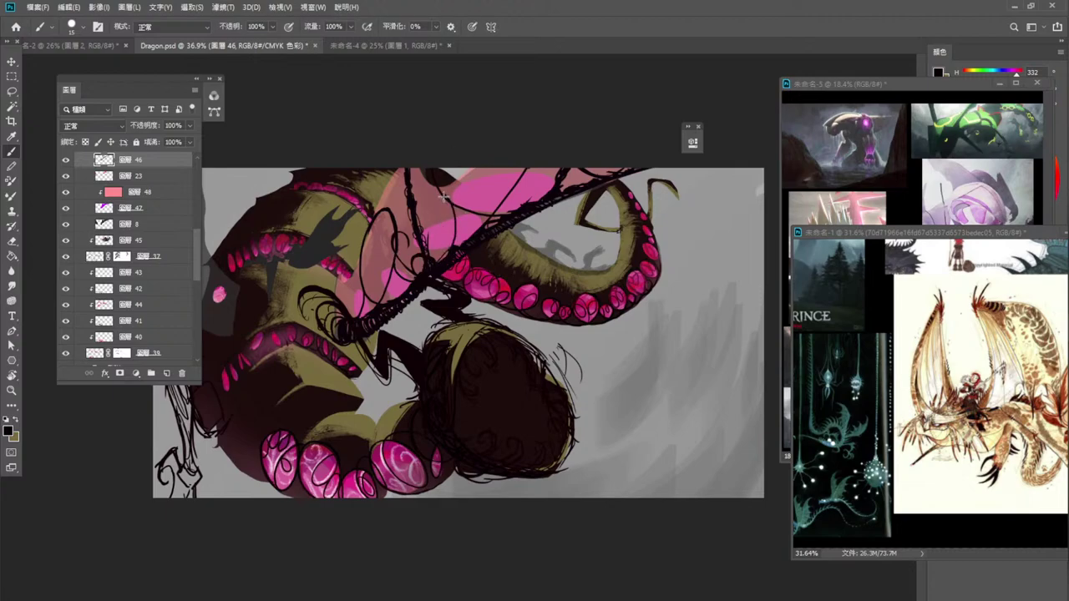
pyautogui.hotkey('ctrl', 'z')
pyautogui.moveTo(447, 201); pyautogui.dragTo(434, 266)
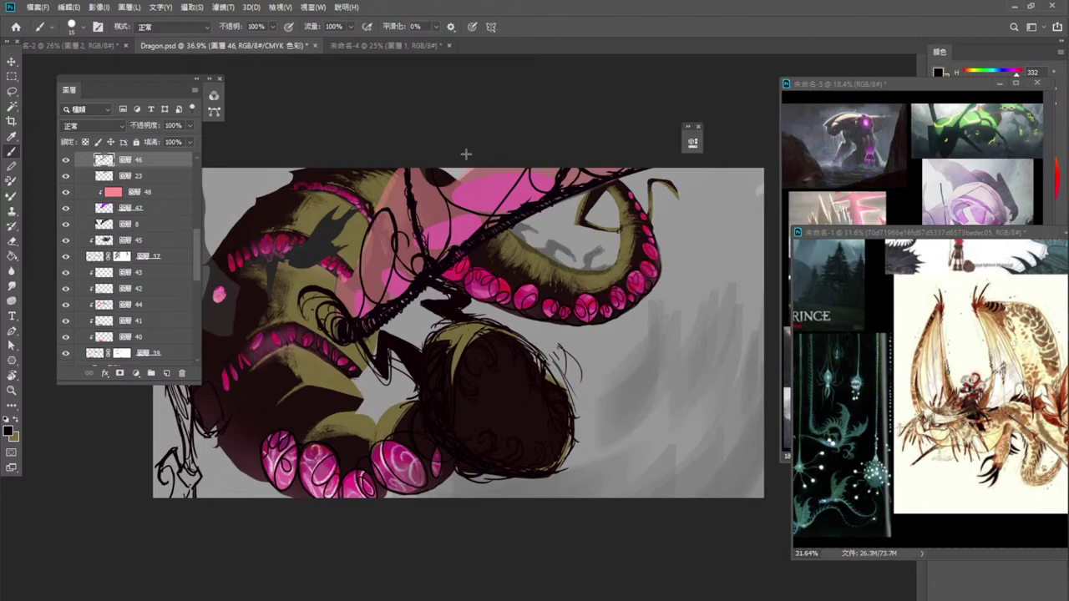
# Select the membrane's base layer 47 and set the foreground colour to bright pink ff5ca7.
pyautogui.click(13, 64)
pyautogui.click(167, 193)
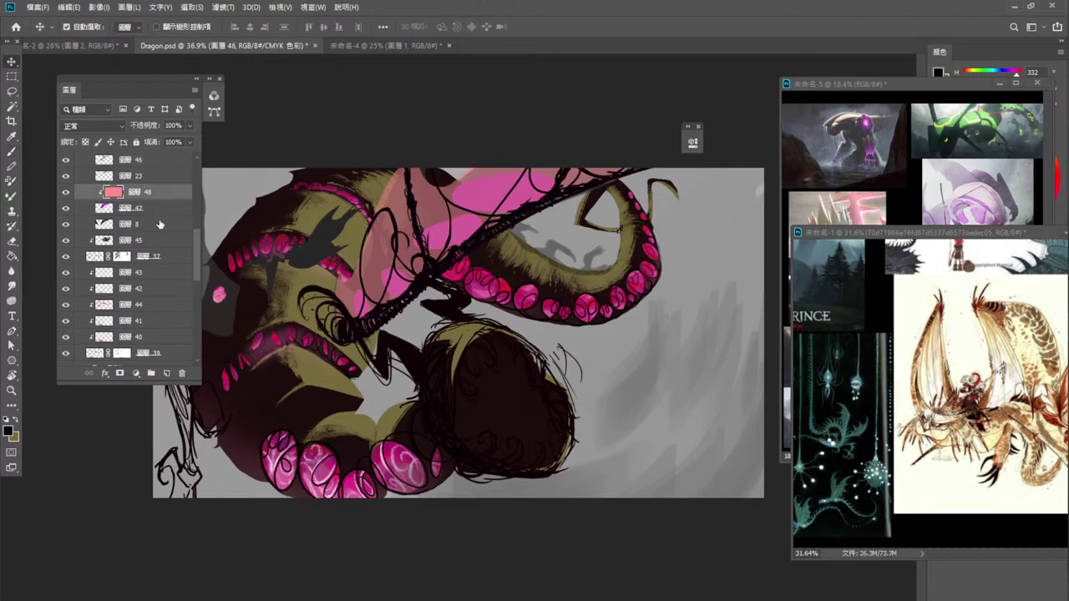
pyautogui.click(157, 208)
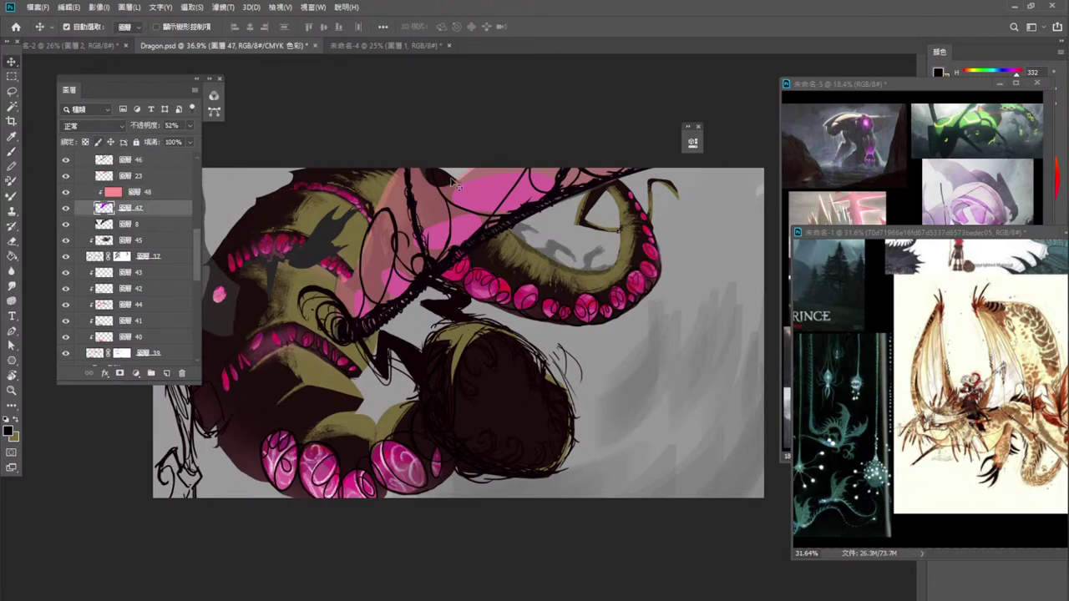
pyautogui.click(9, 431)
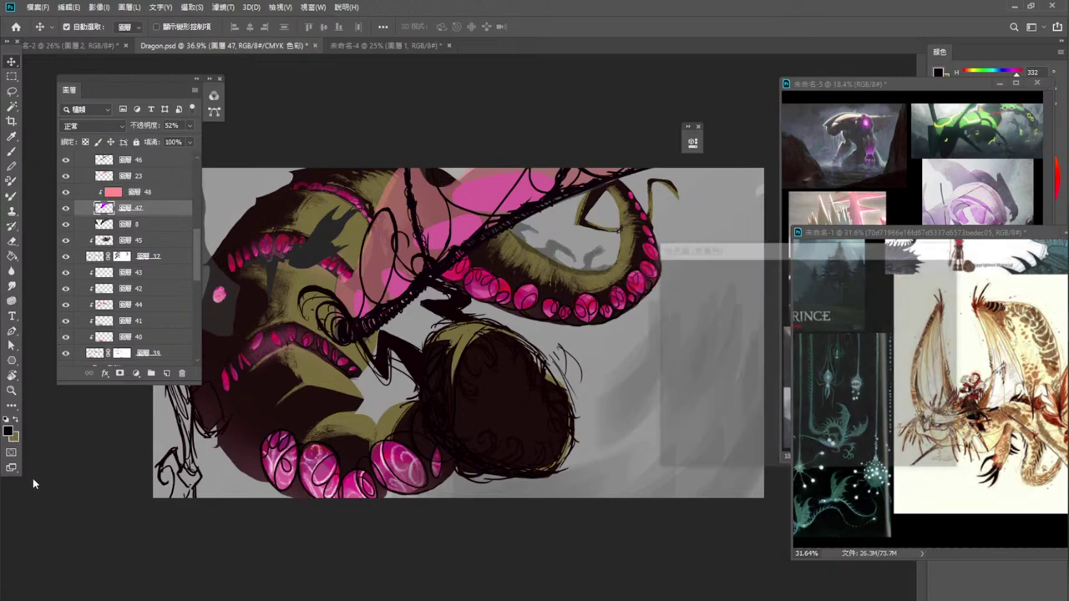
pyautogui.moveTo(730, 316); pyautogui.dragTo(755, 224)
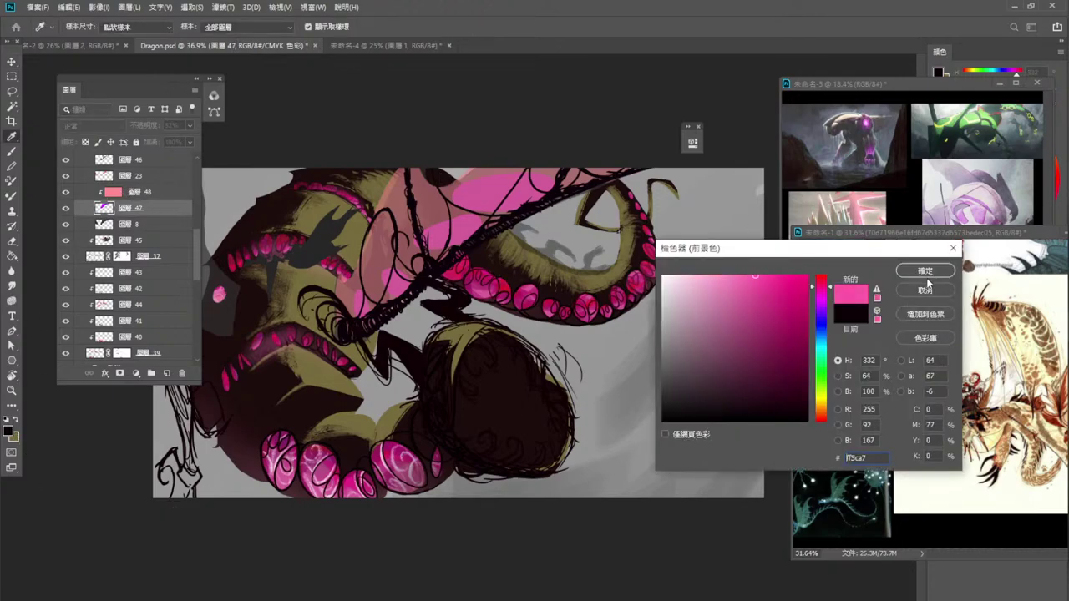
pyautogui.click(905, 274)
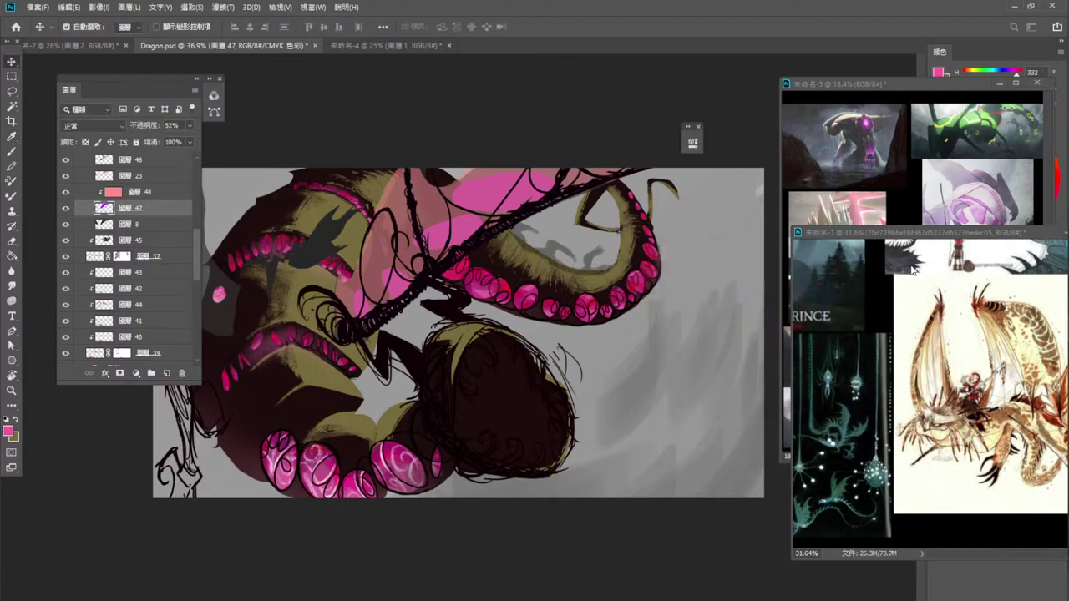
pyautogui.moveTo(501, 171); pyautogui.dragTo(436, 155)
pyautogui.click(11, 90)
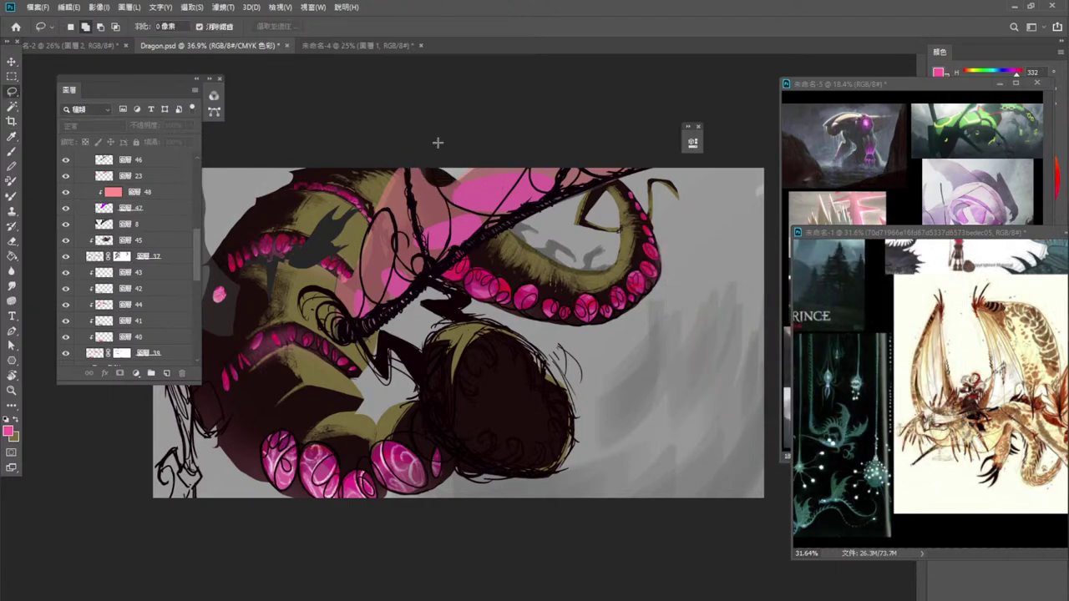
pyautogui.moveTo(424, 193)
pyautogui.mouseDown()
pyautogui.moveTo(490, 175)
pyautogui.moveTo(418, 140)
pyautogui.moveTo(429, 191)
pyautogui.moveTo(488, 162)
pyautogui.mouseUp()
pyautogui.hotkey('ctrl', 'd')
# Reselect the membrane's base layer 47 and set its opacity to 39%.
pyautogui.click(152, 207)
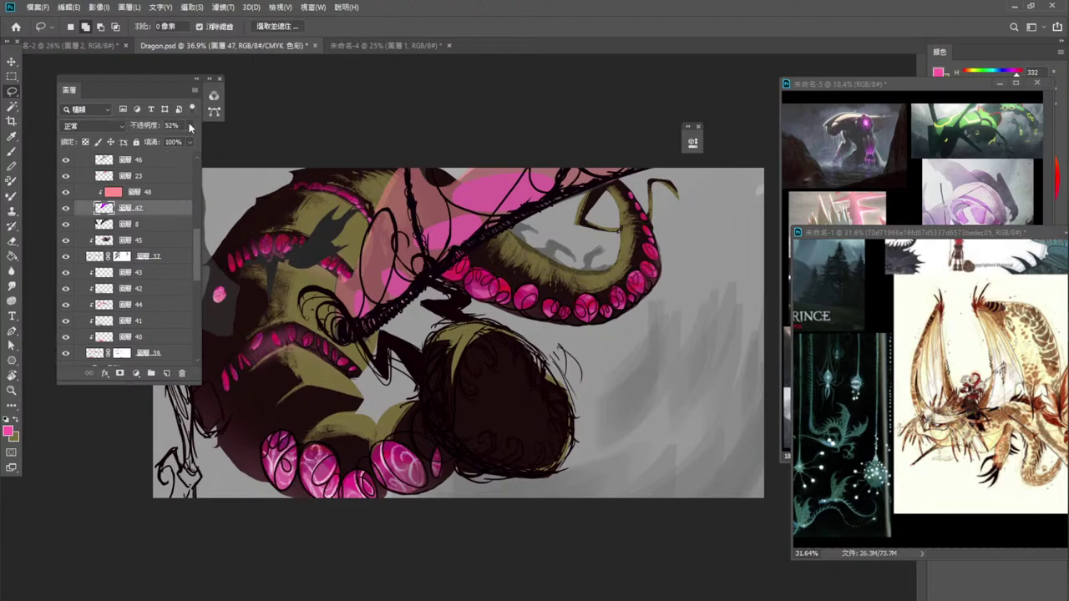
pyautogui.click(190, 126)
pyautogui.click(190, 140)
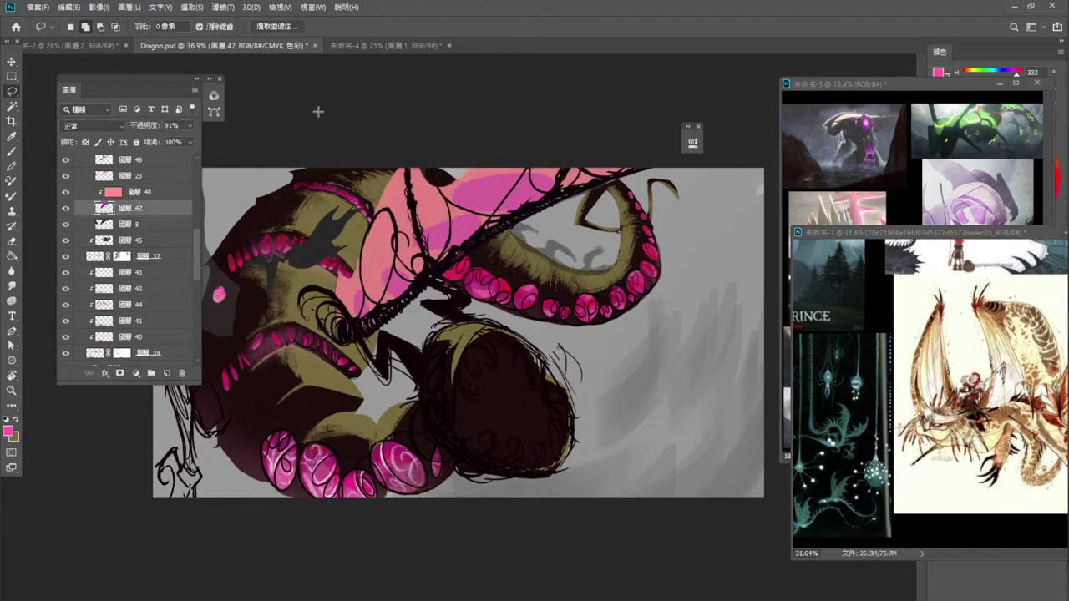
pyautogui.click(189, 125)
pyautogui.click(161, 139)
# Outline the uncovered gap at the membrane's upper edge with a freehand lasso on layer 47, fill it with the foreground colour and deselect.
pyautogui.moveTo(402, 158)
pyautogui.mouseDown()
pyautogui.moveTo(418, 132)
pyautogui.moveTo(459, 203)
pyautogui.moveTo(482, 101)
pyautogui.mouseUp()
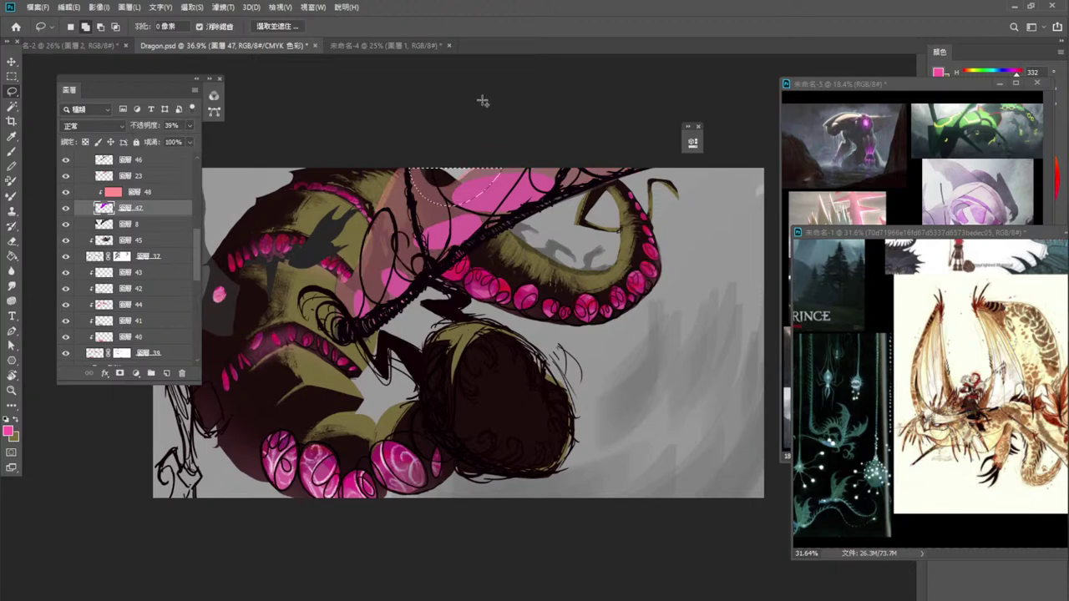
pyautogui.press('Delete')
pyautogui.hotkey('ctrl', 'd')
# Select line layer 46, toggle its visibility to check its lines, and sample the ribbed limb's black as the brush colour.
pyautogui.moveTo(648, 341); pyautogui.dragTo(608, 348)
pyautogui.scroll(5, 282, 307)
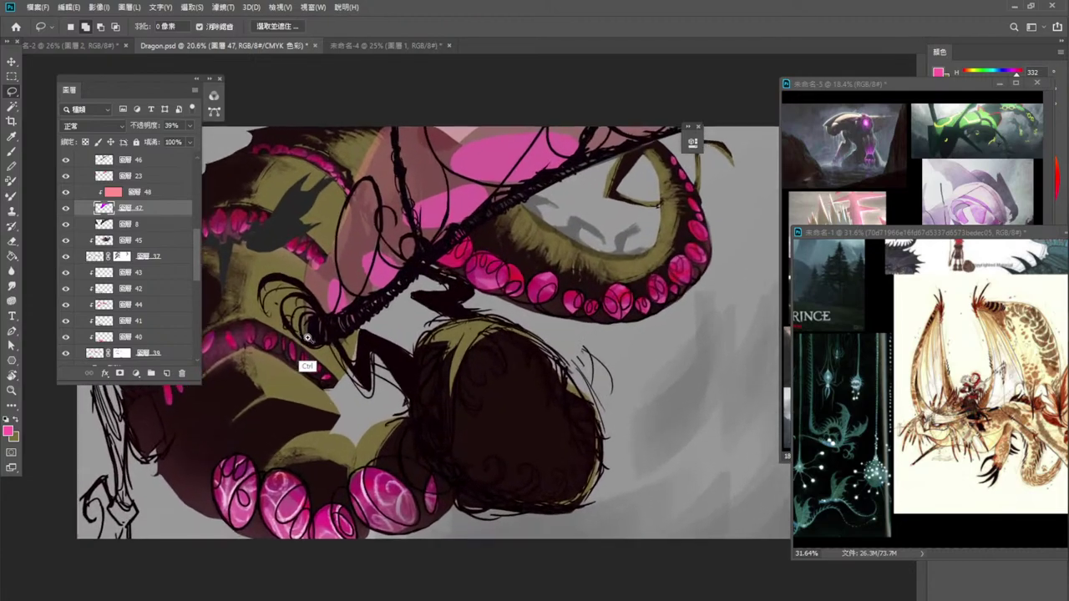
pyautogui.scroll(-2, 299, 335)
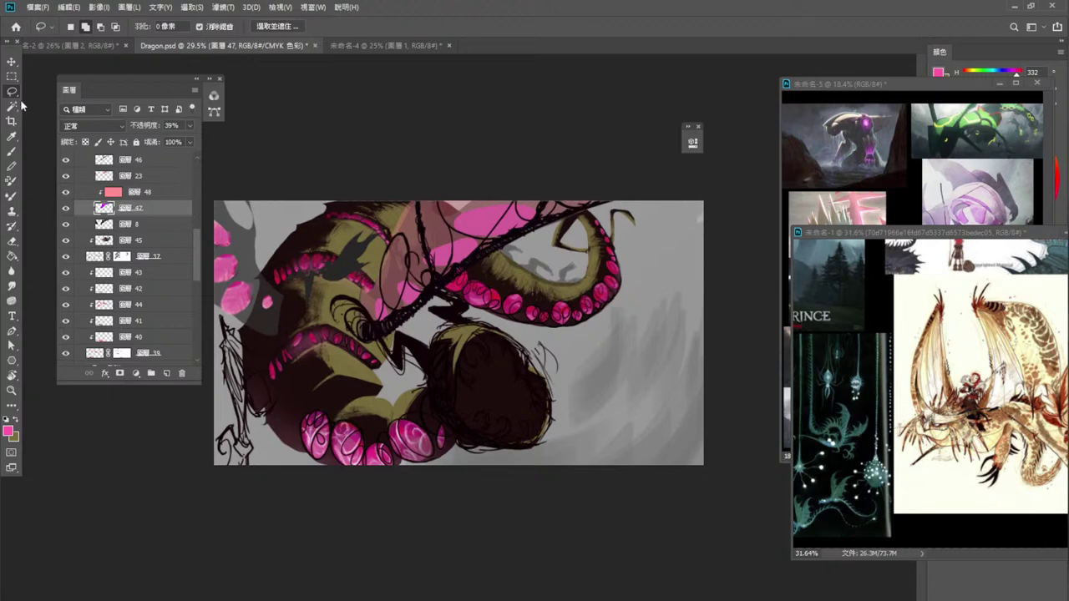
pyautogui.click(12, 151)
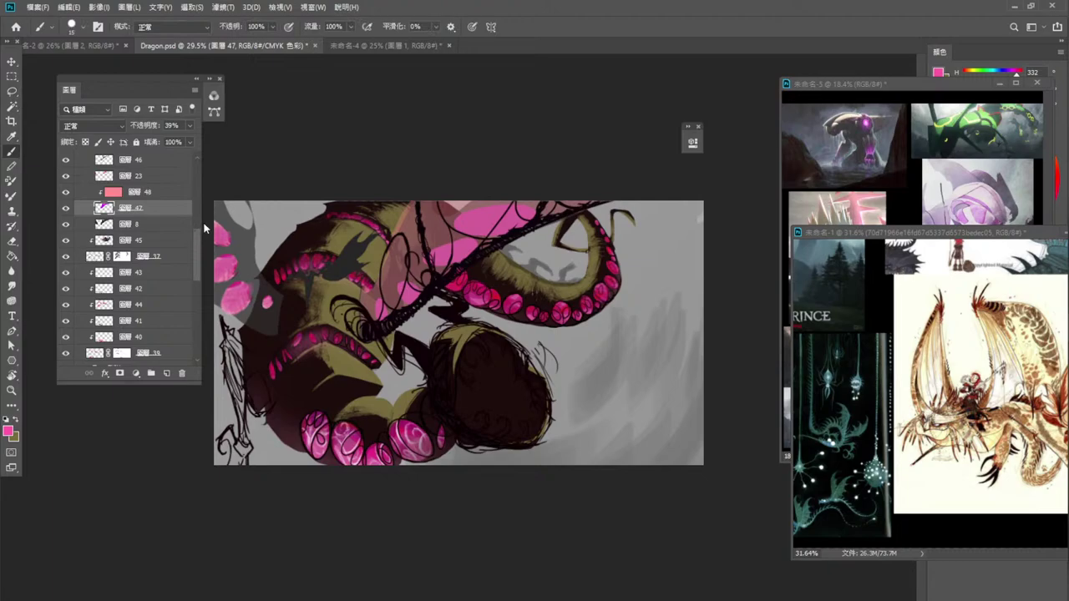
pyautogui.scroll(4, 204, 227)
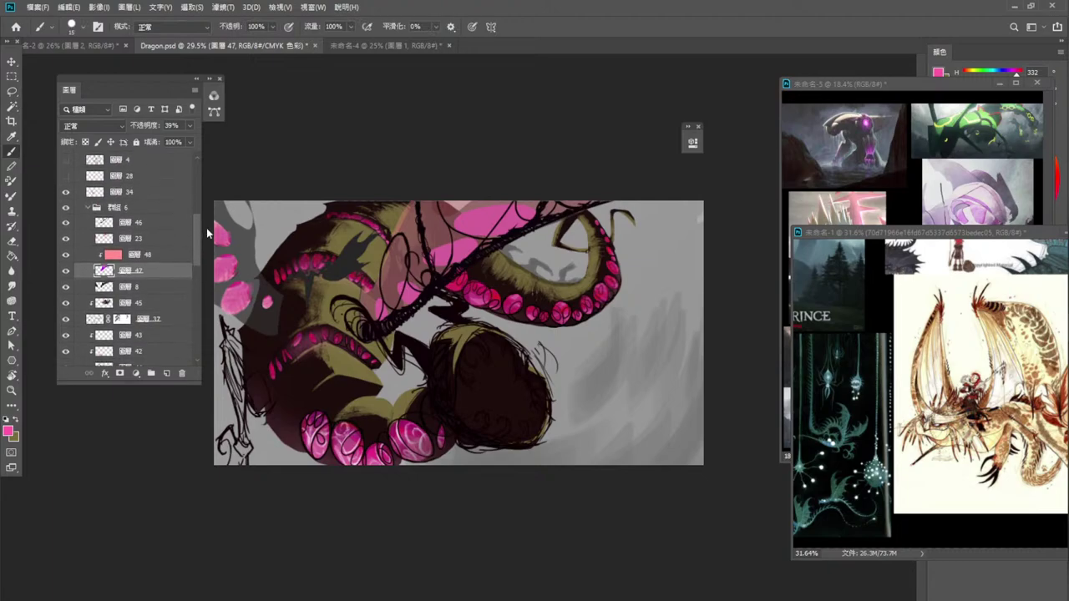
pyautogui.click(125, 223)
pyautogui.click(66, 223)
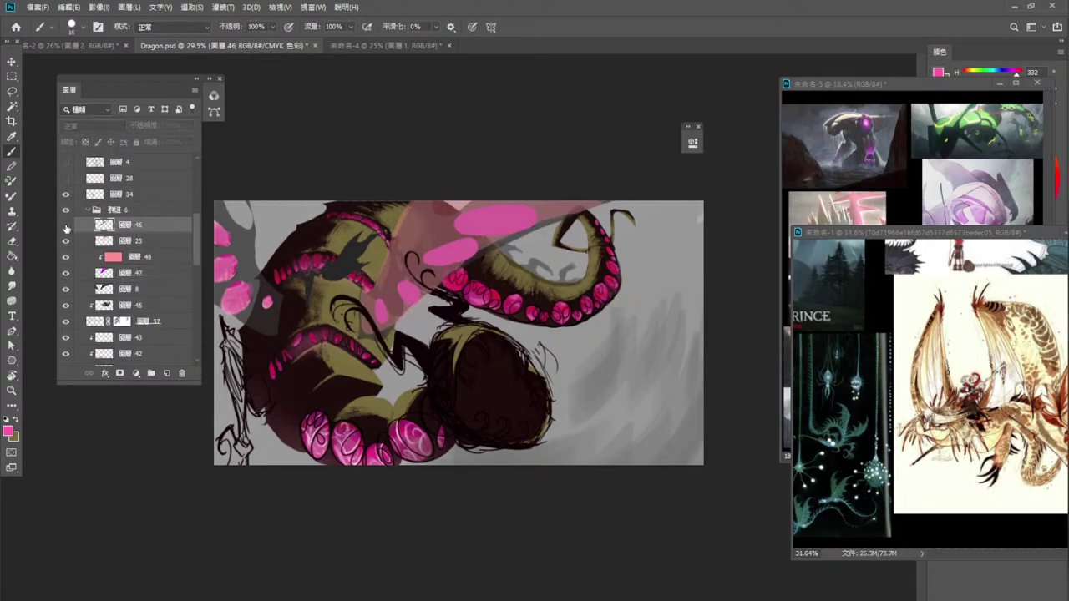
pyautogui.click(66, 226)
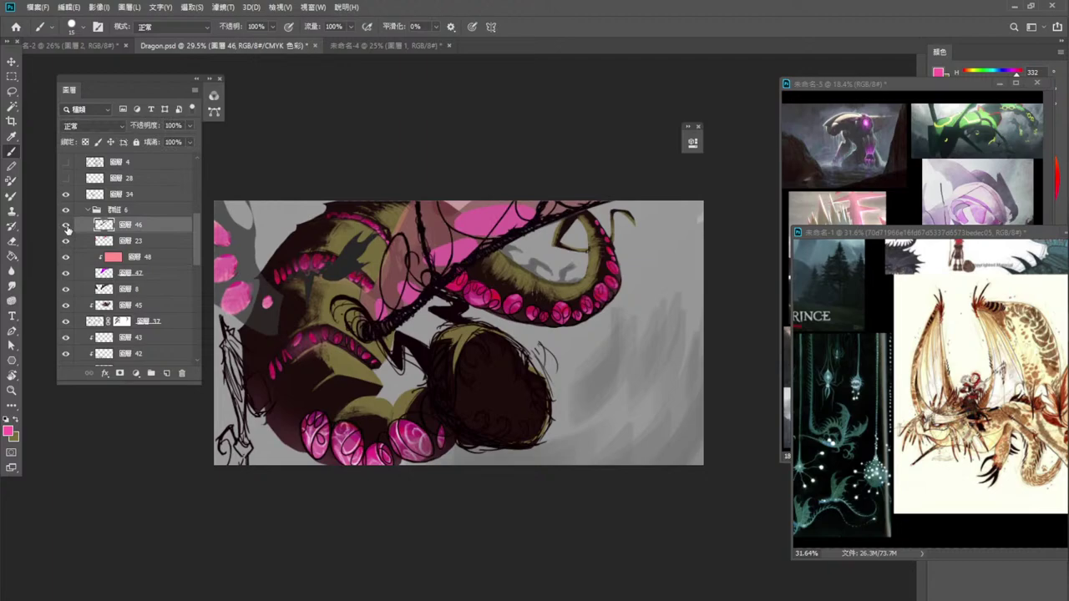
pyautogui.keyDown('alt'); pyautogui.click(443, 281); pyautogui.keyUp('alt')
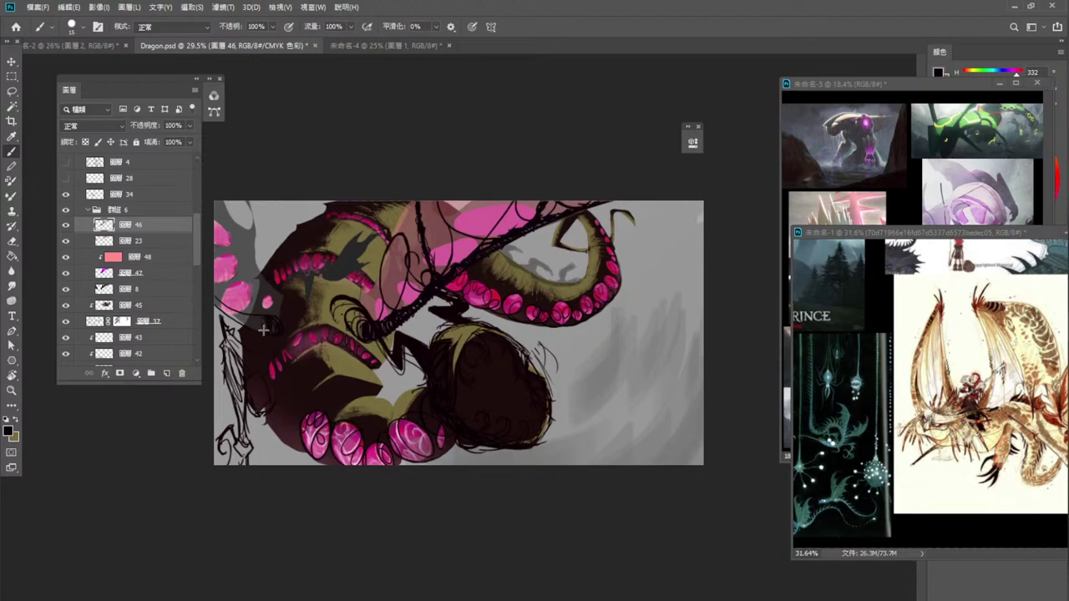
# Draw a ribbed black limb ending in a curled joint along the lower edge of the second membrane at the canvas's left side.
pyautogui.moveTo(263, 330); pyautogui.dragTo(218, 308)
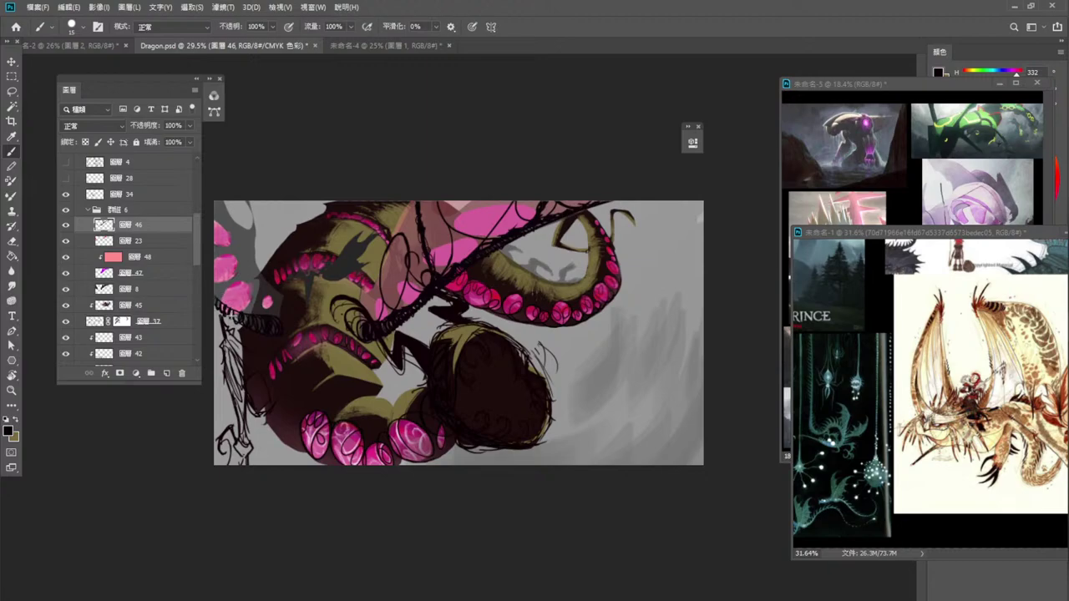
pyautogui.moveTo(221, 308)
pyautogui.mouseDown()
pyautogui.moveTo(236, 324)
pyautogui.moveTo(242, 315)
pyautogui.mouseUp()
pyautogui.press('l')
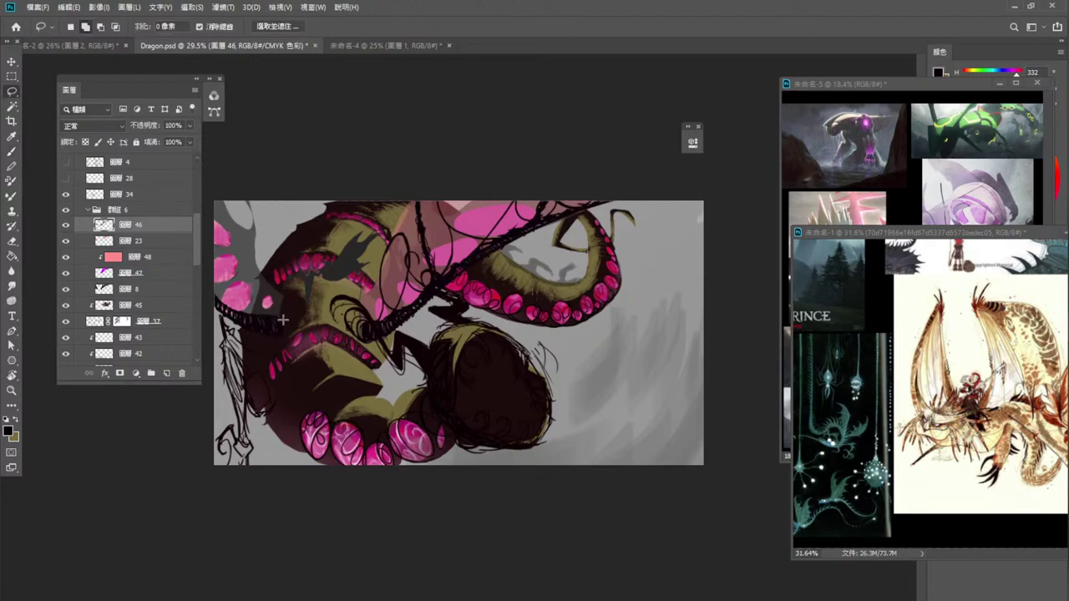
pyautogui.moveTo(282, 316)
pyautogui.mouseDown()
pyautogui.moveTo(272, 339)
pyautogui.moveTo(285, 300)
pyautogui.mouseUp()
pyautogui.hotkey('ctrl', 'd')
pyautogui.press('b')
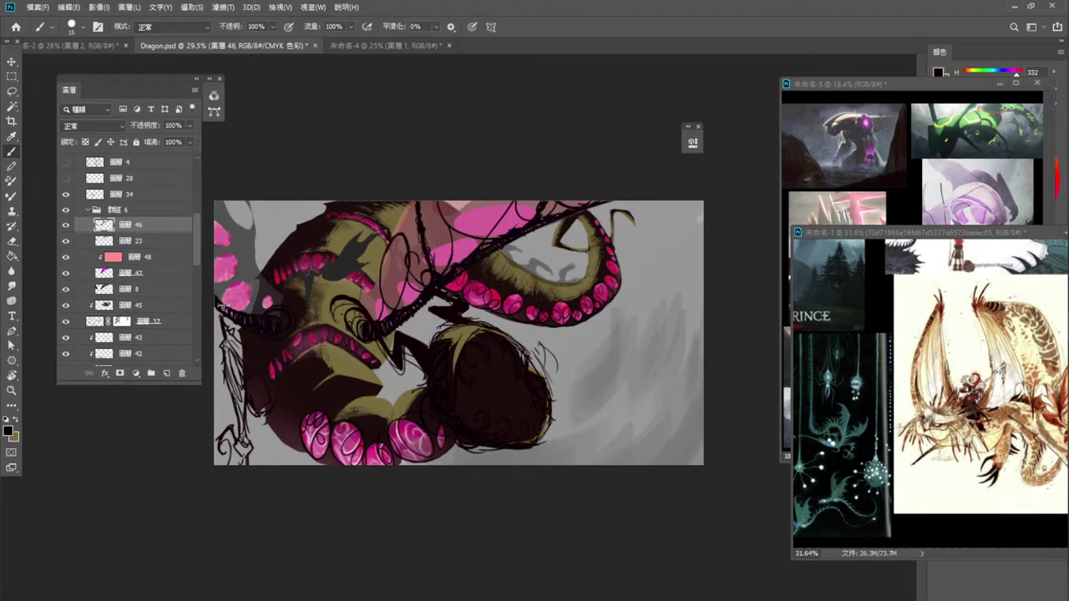
# Brush looping black pattern lines across the left membrane above its ribbed limb on layer 46, undoing unsatisfactory strokes.
pyautogui.moveTo(222, 306)
pyautogui.mouseDown()
pyautogui.moveTo(254, 306)
pyautogui.moveTo(268, 282)
pyautogui.moveTo(245, 287)
pyautogui.moveTo(263, 320)
pyautogui.moveTo(266, 297)
pyautogui.mouseUp()
pyautogui.moveTo(228, 267)
pyautogui.mouseDown()
pyautogui.moveTo(212, 269)
pyautogui.moveTo(224, 282)
pyautogui.moveTo(252, 276)
pyautogui.moveTo(247, 243)
pyautogui.moveTo(209, 237)
pyautogui.mouseUp()
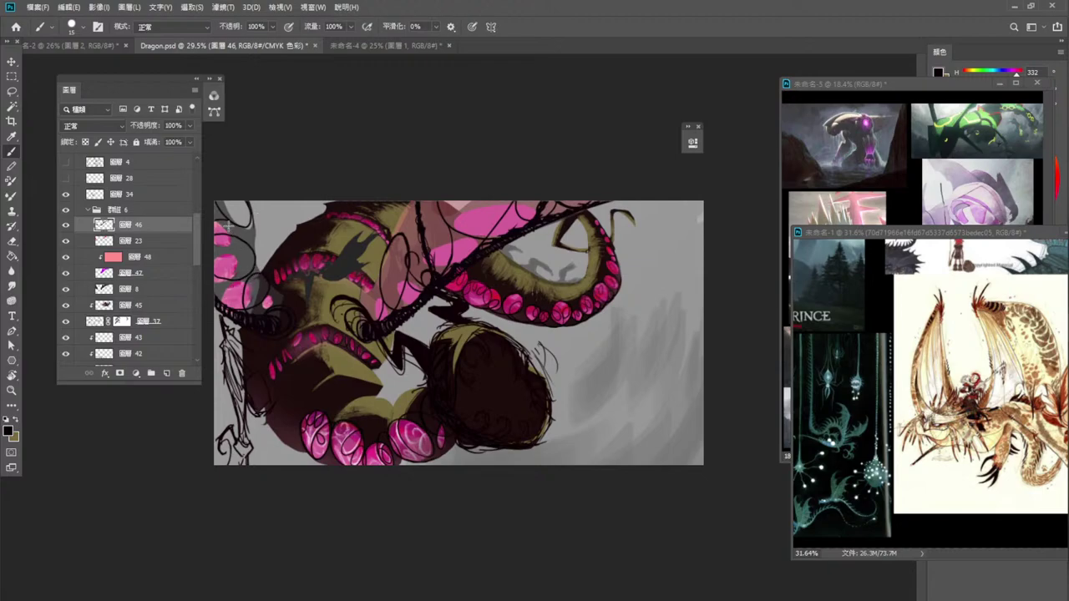
pyautogui.moveTo(260, 273); pyautogui.dragTo(230, 321)
pyautogui.hotkey('ctrl', 'z')
pyautogui.moveTo(242, 281); pyautogui.dragTo(226, 311)
pyautogui.hotkey('ctrl', 'z')
pyautogui.moveTo(235, 293)
pyautogui.mouseDown()
pyautogui.moveTo(234, 305)
pyautogui.moveTo(240, 284)
pyautogui.moveTo(236, 309)
pyautogui.mouseUp()
pyautogui.hotkey('ctrl', 'z')
pyautogui.press('ctrl')
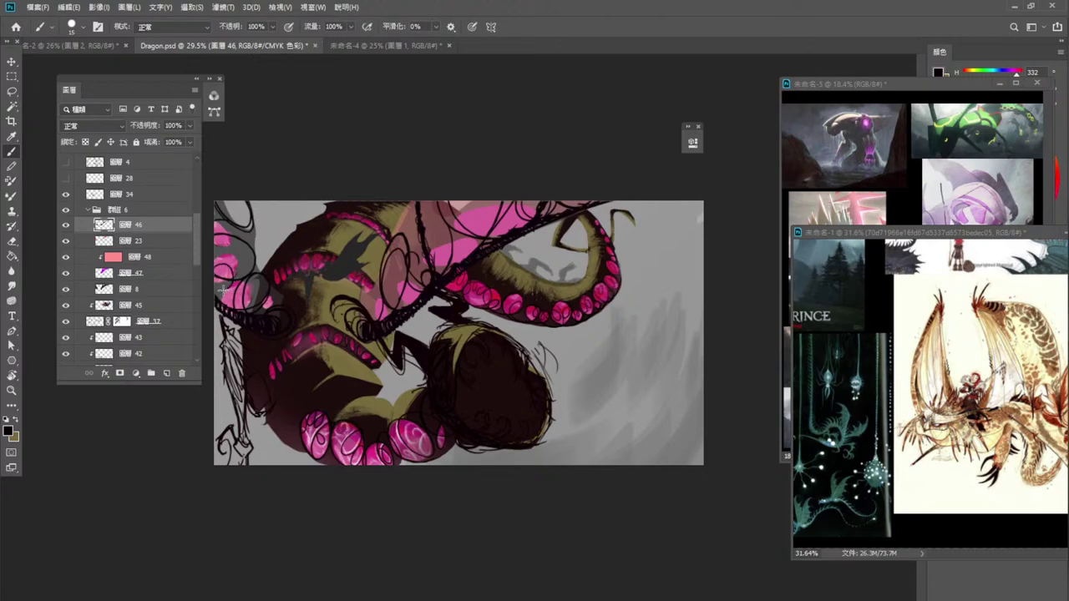
pyautogui.press('ctrl')
pyautogui.press('ctrl')
# Pick the body's layer 38 from the canvas and toggle its visibility to check which markings it contains.
pyautogui.click(12, 61)
pyautogui.click(305, 349)
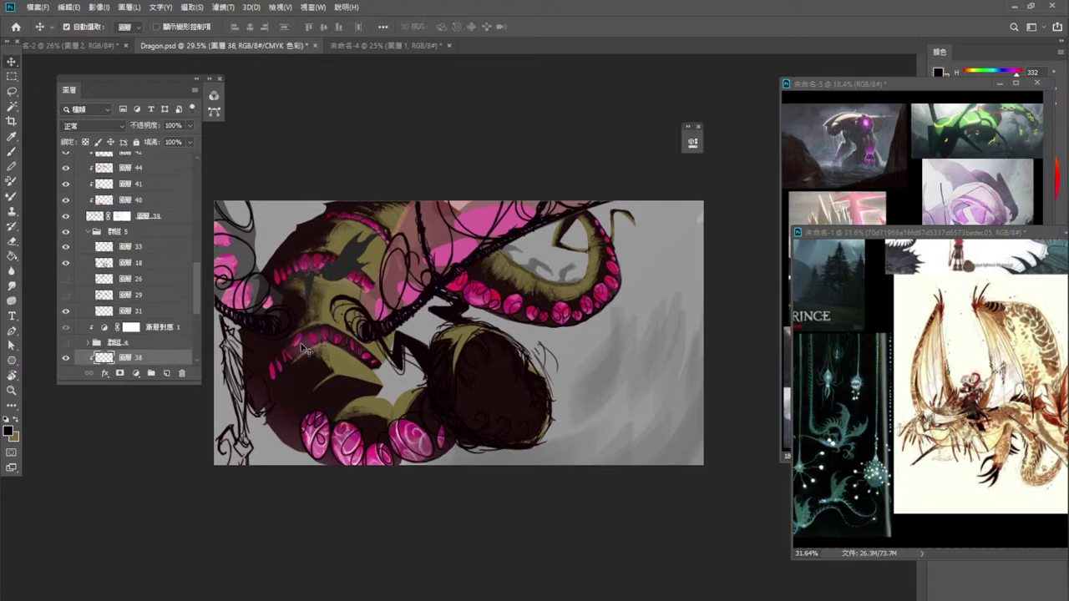
pyautogui.click(66, 358)
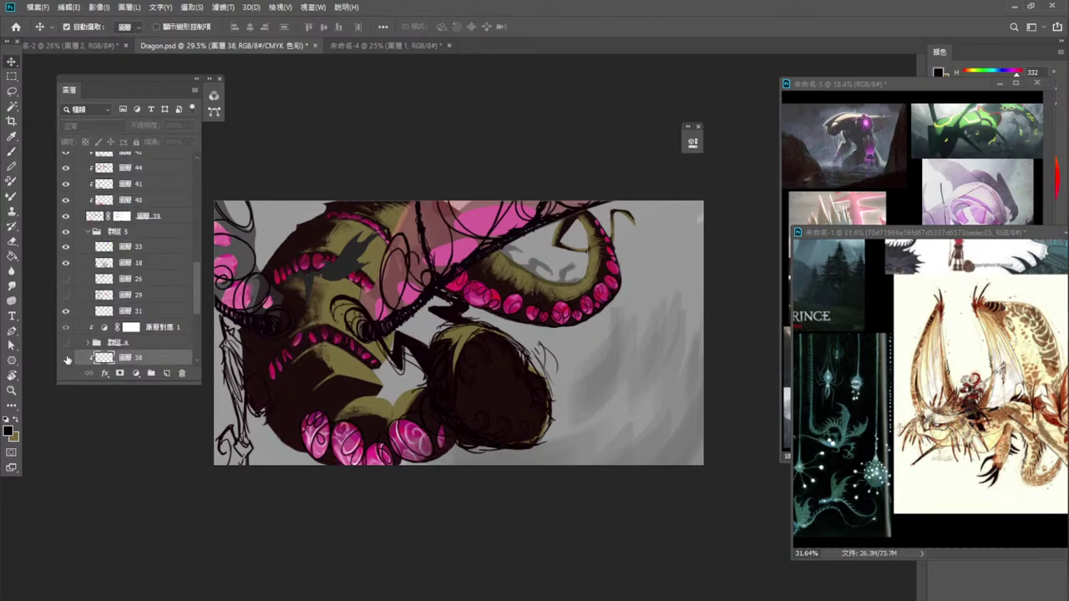
pyautogui.click(67, 358)
pyautogui.scroll(-4, 194, 286)
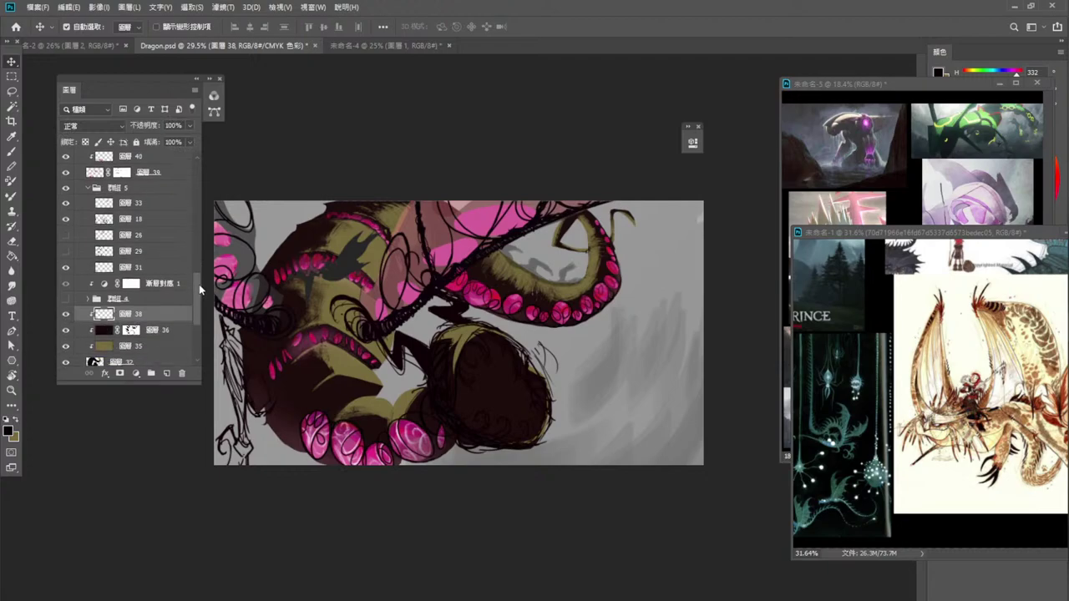
pyautogui.click(66, 287)
pyautogui.click(67, 286)
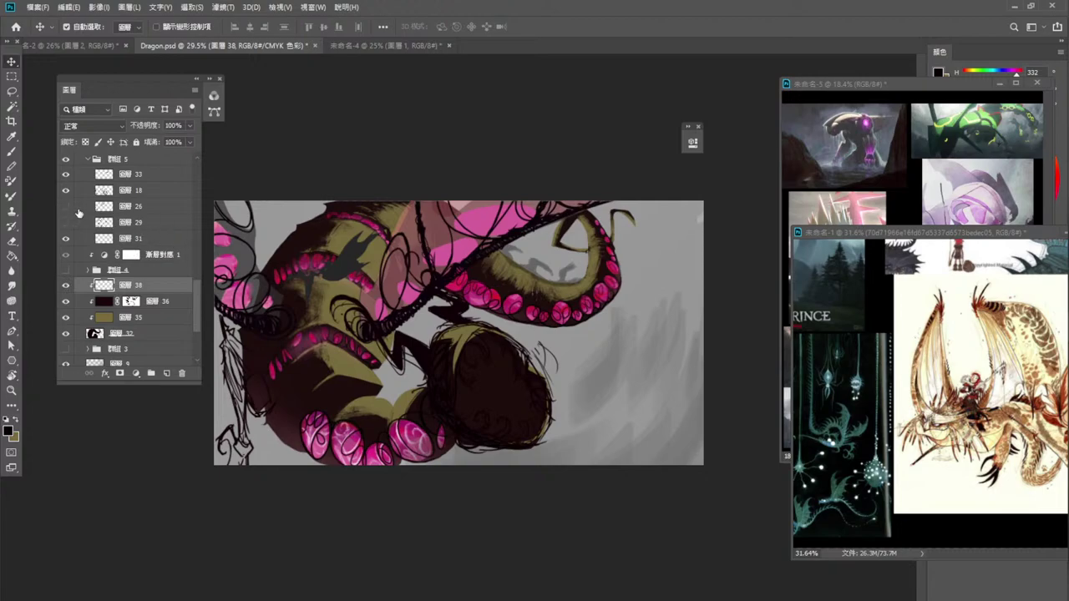
# Select the membrane's base layer 47 and set the foreground colour to magenta RGB 231, 0, 237.
pyautogui.moveTo(197, 297); pyautogui.dragTo(192, 253)
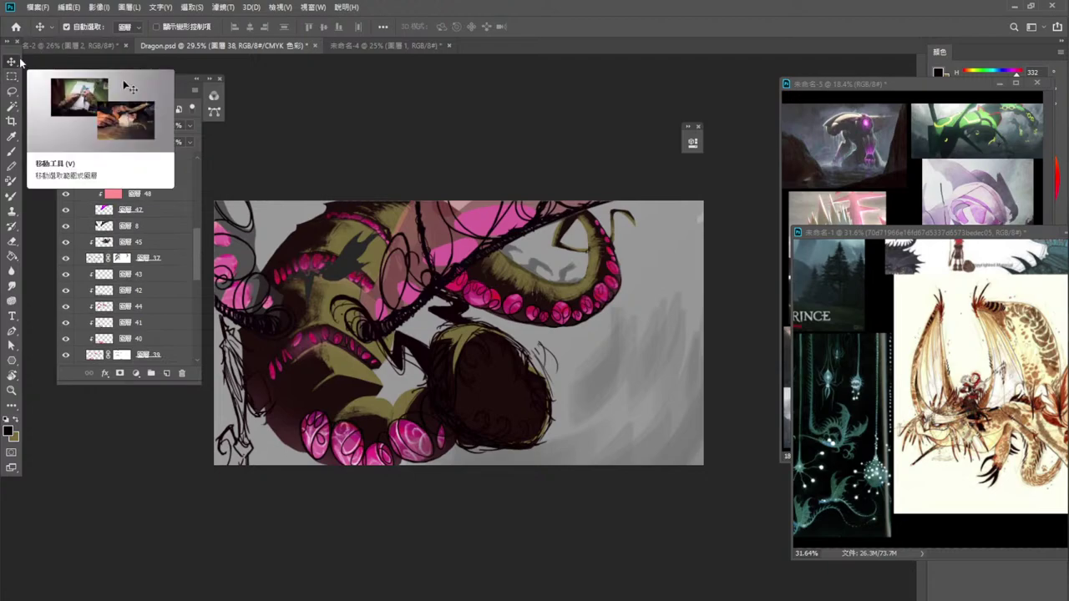
pyautogui.click(167, 209)
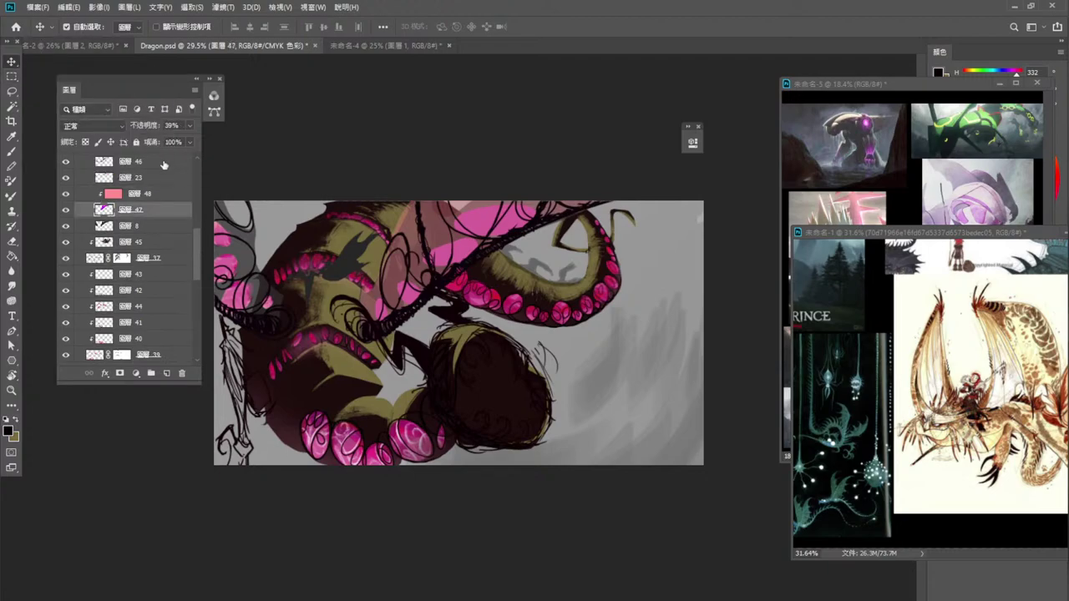
pyautogui.click(13, 91)
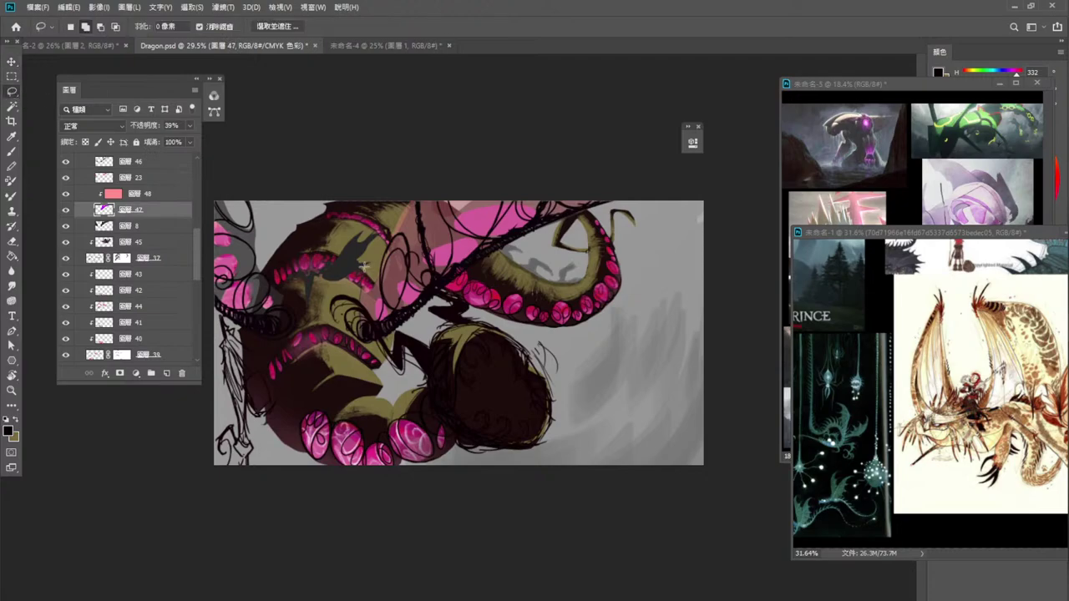
pyautogui.click(9, 431)
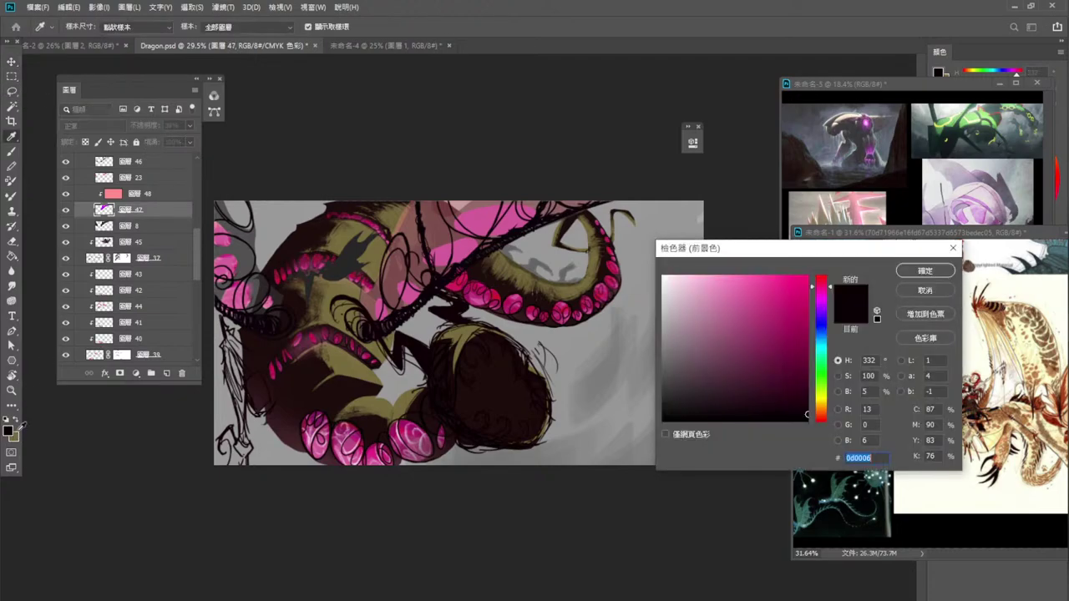
pyautogui.click(827, 299)
pyautogui.click(807, 285)
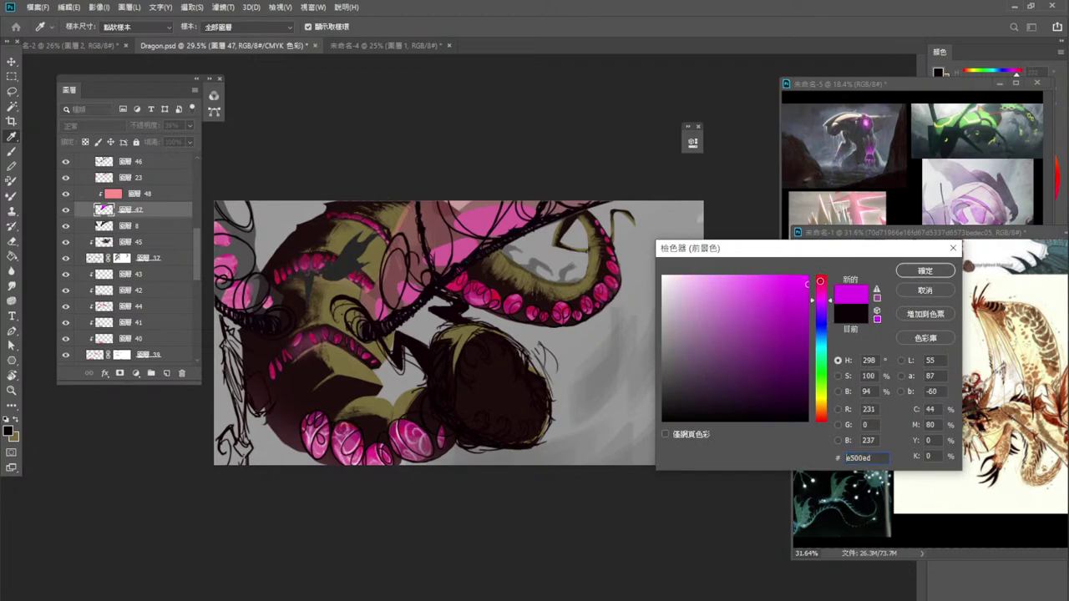
pyautogui.click(923, 271)
# Outline the left membrane with a freehand lasso on layer 47, fill it with the foreground magenta, and deselect.
pyautogui.click(15, 93)
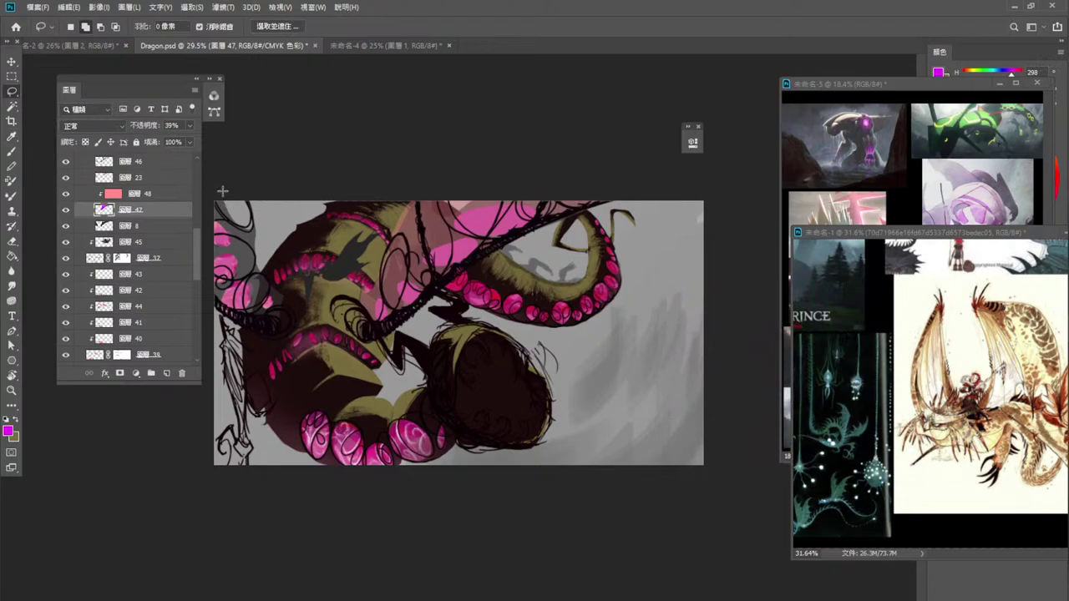
pyautogui.moveTo(222, 192)
pyautogui.mouseDown()
pyautogui.moveTo(227, 219)
pyautogui.moveTo(247, 227)
pyautogui.moveTo(248, 204)
pyautogui.moveTo(262, 276)
pyautogui.moveTo(286, 294)
pyautogui.moveTo(279, 312)
pyautogui.moveTo(249, 319)
pyautogui.moveTo(207, 291)
pyautogui.moveTo(224, 192)
pyautogui.mouseUp()
pyautogui.hotkey('alt', 'Delete')
pyautogui.hotkey('ctrl', 'd')
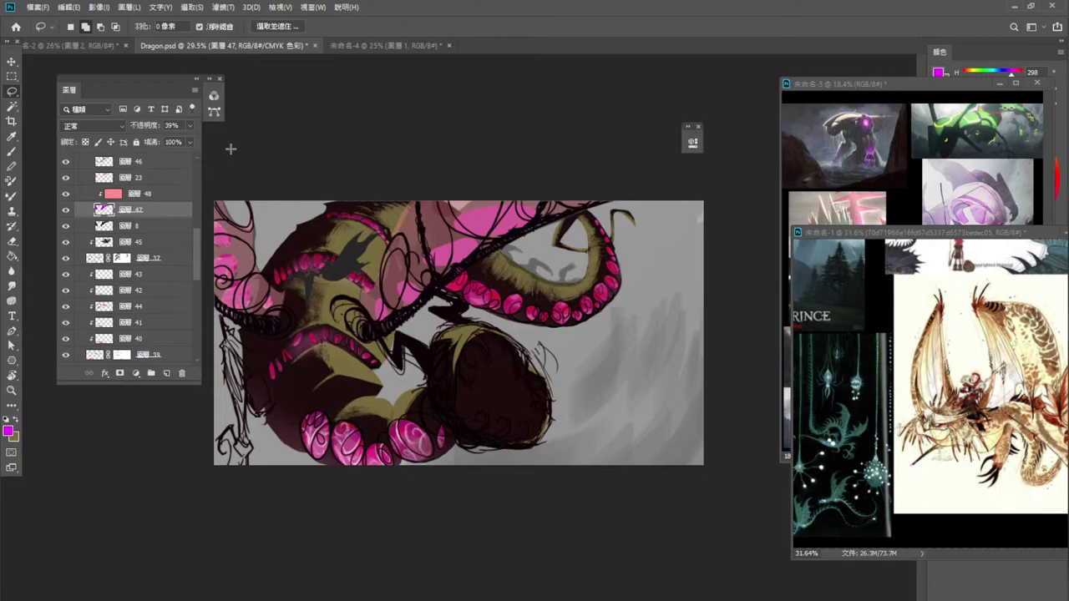
# Pick the dragon's olive body layer 35 from the canvas and add a new clipped layer directly above it.
pyautogui.click(12, 62)
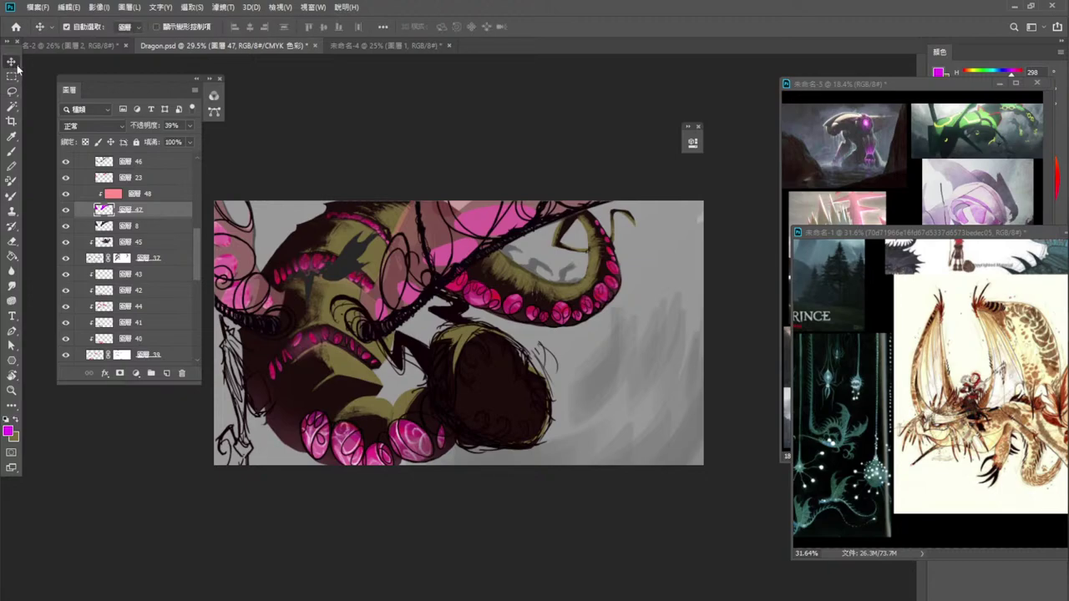
pyautogui.click(340, 365)
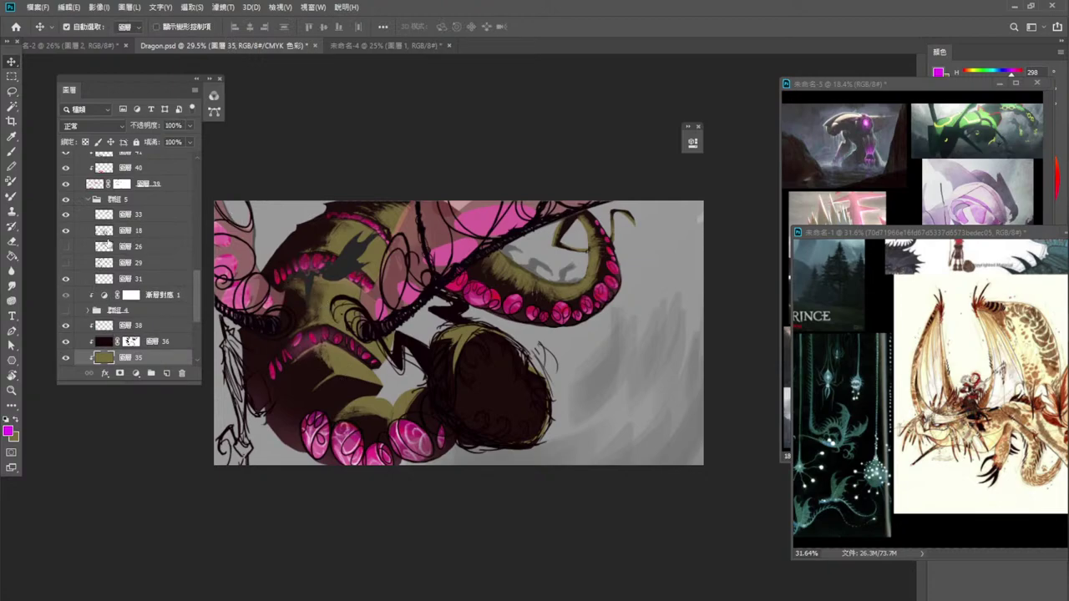
pyautogui.click(164, 341)
pyautogui.scroll(-3, 165, 334)
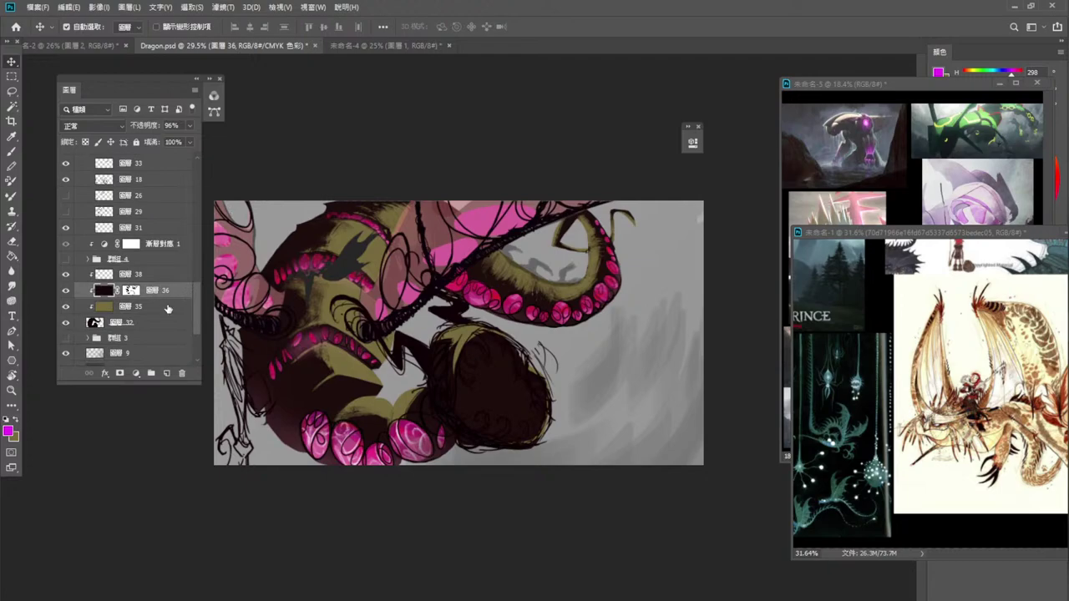
pyautogui.click(156, 309)
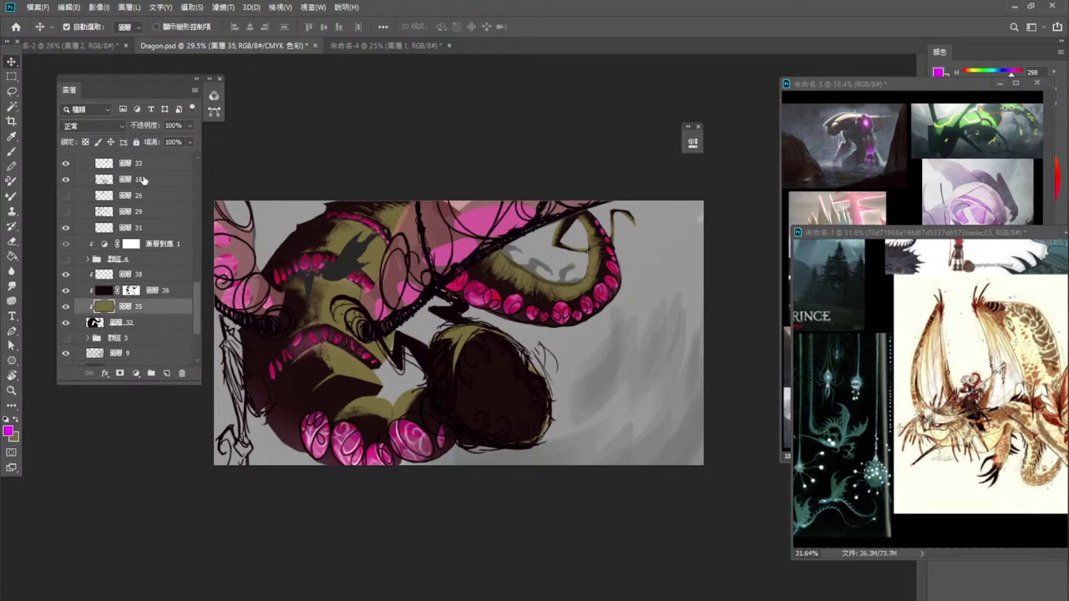
pyautogui.click(167, 373)
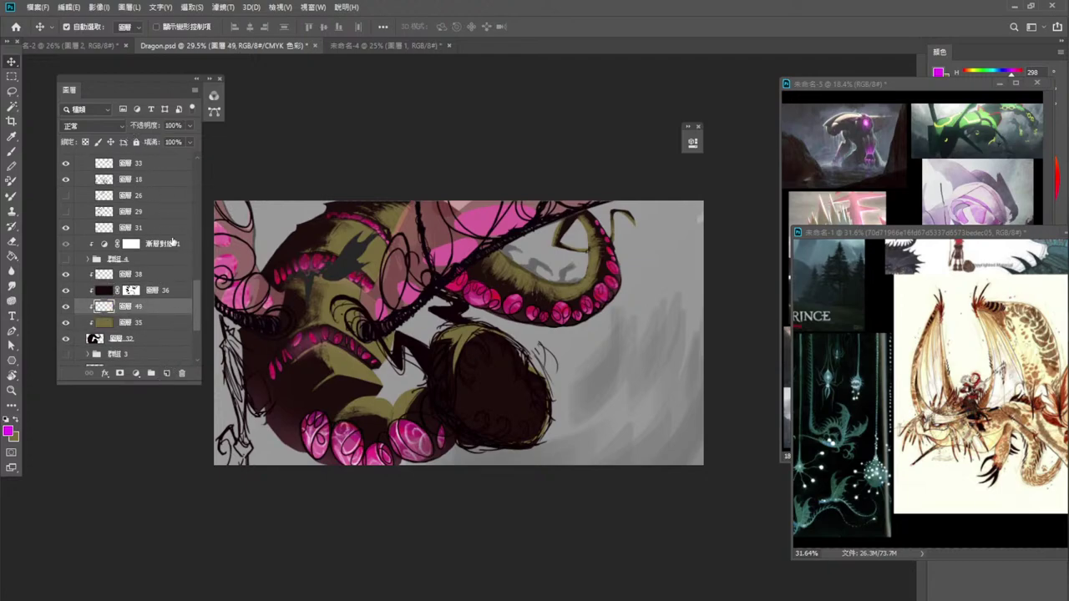
# Set the foreground colour to teal RGB 0, 168, 170.
pyautogui.click(9, 431)
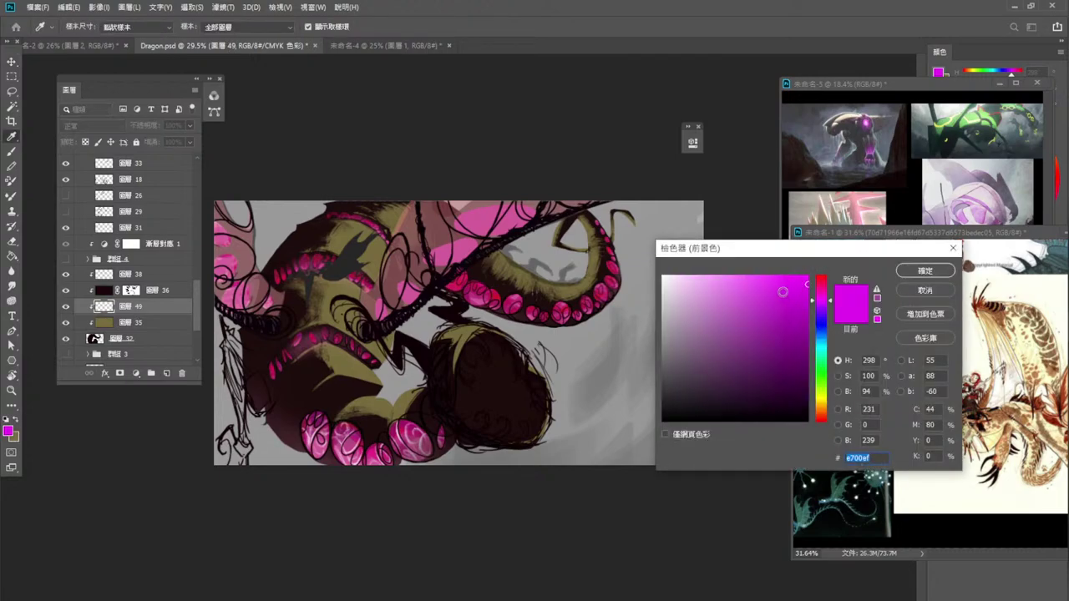
pyautogui.moveTo(820, 329)
pyautogui.mouseDown()
pyautogui.moveTo(831, 357)
pyautogui.moveTo(835, 343)
pyautogui.moveTo(842, 357)
pyautogui.moveTo(810, 339)
pyautogui.mouseUp()
pyautogui.click(797, 364)
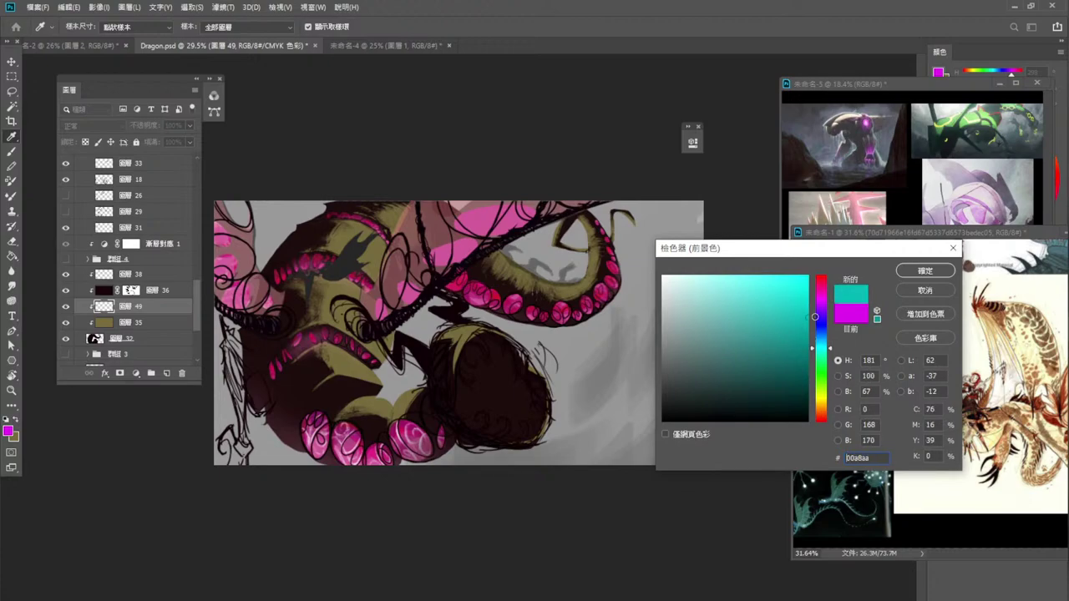
pyautogui.click(922, 272)
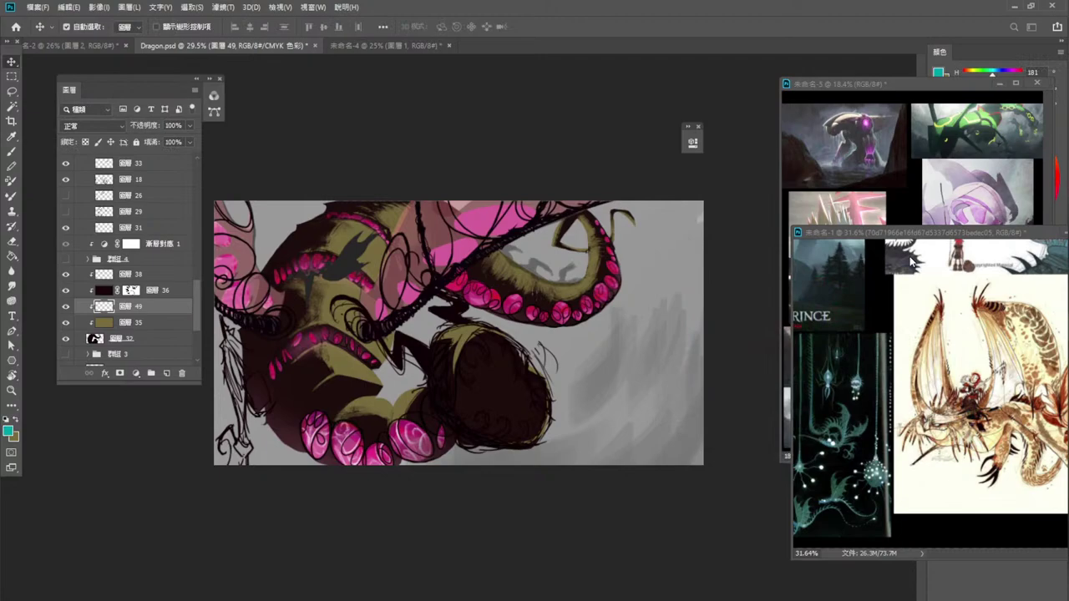
# Choose the 184 px diamond-shaped brush from the Aaron Blaise Sketching Brush set.
pyautogui.rightClick(624, 326)
pyautogui.click(12, 152)
pyautogui.rightClick(501, 272)
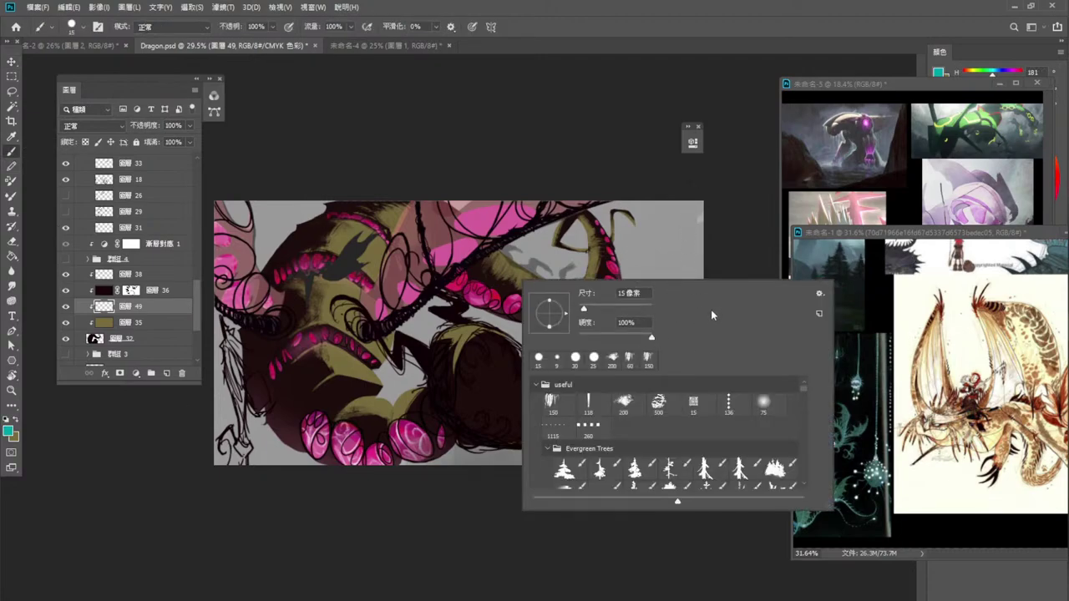
pyautogui.moveTo(805, 389); pyautogui.dragTo(811, 481)
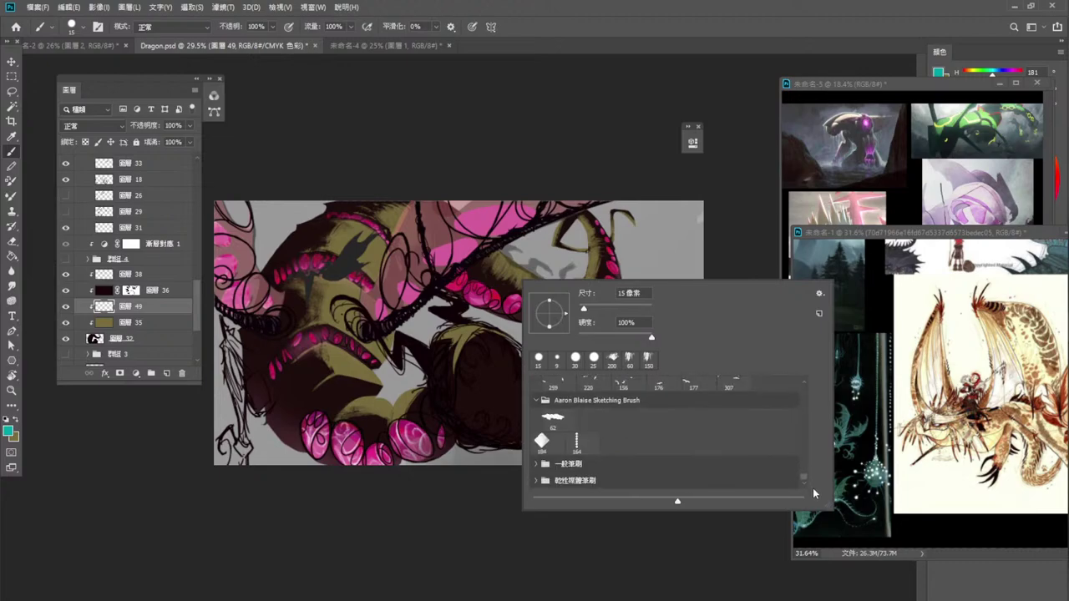
pyautogui.doubleClick(541, 440)
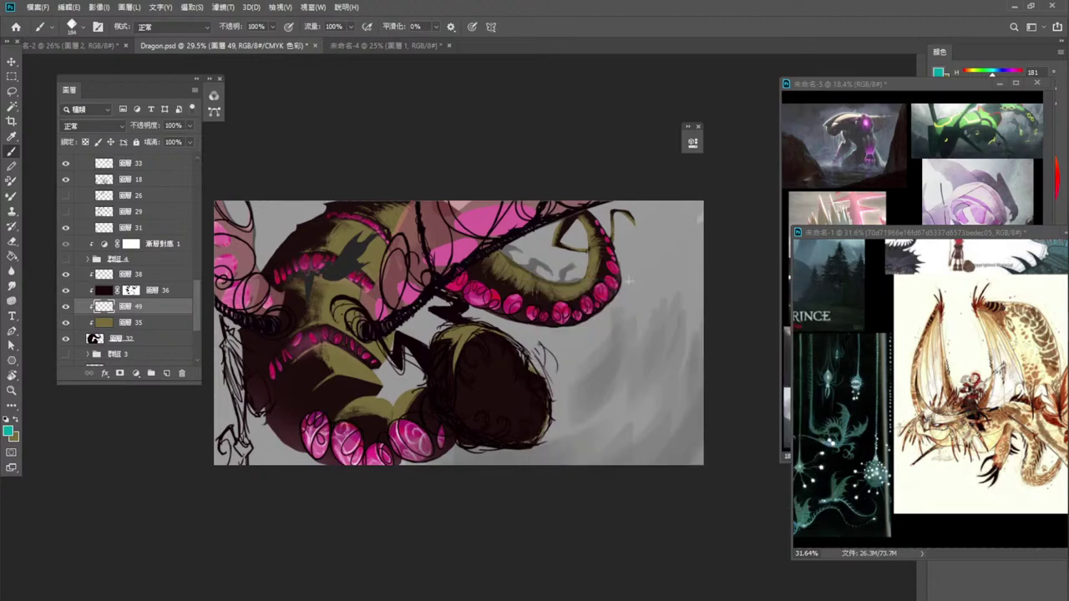
# Dab teal flecks on the olive body around the pink spot rows with the diamond brush at 35 px, undoing unsatisfactory strokes.
pyautogui.moveTo(326, 367); pyautogui.dragTo(338, 346)
pyautogui.hotkey('ctrl', 'z')
pyautogui.click(324, 354)
pyautogui.hotkey('ctrl', 'z')
pyautogui.click(325, 356)
pyautogui.hotkey('ctrl', 'z')
pyautogui.click(320, 352)
pyautogui.hotkey('ctrl', 'z')
# Try the 15 px square textured brush from the useful set.
pyautogui.rightClick(326, 279)
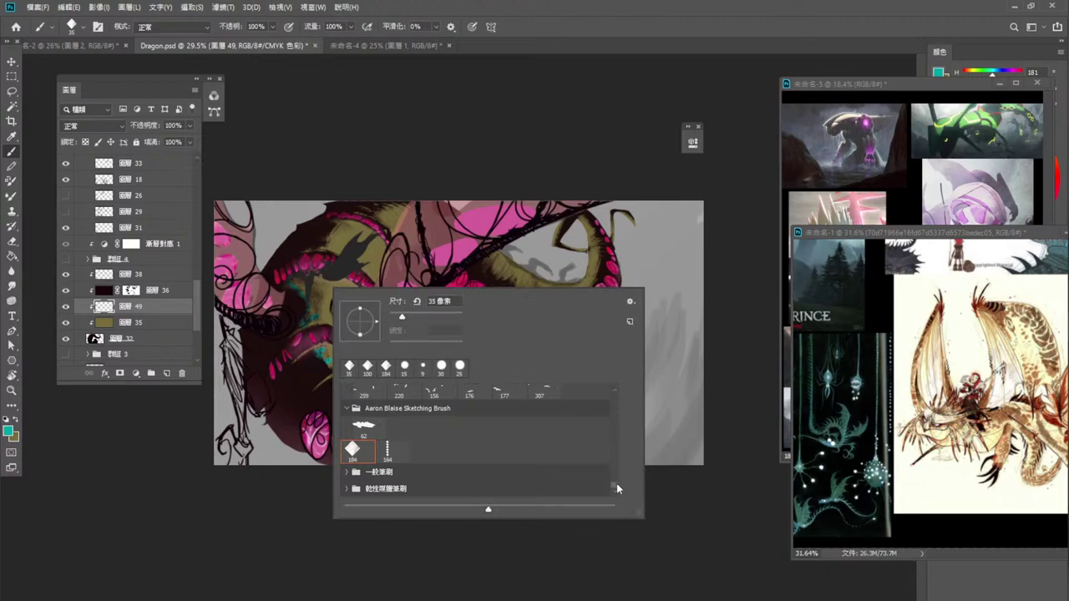
pyautogui.moveTo(616, 483); pyautogui.dragTo(626, 371)
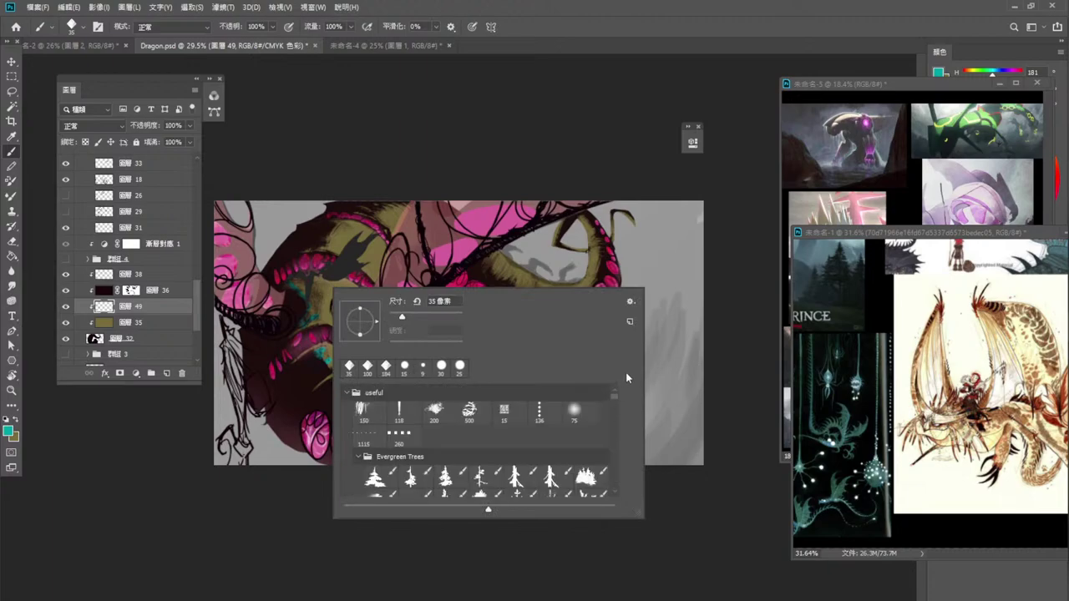
pyautogui.doubleClick(503, 409)
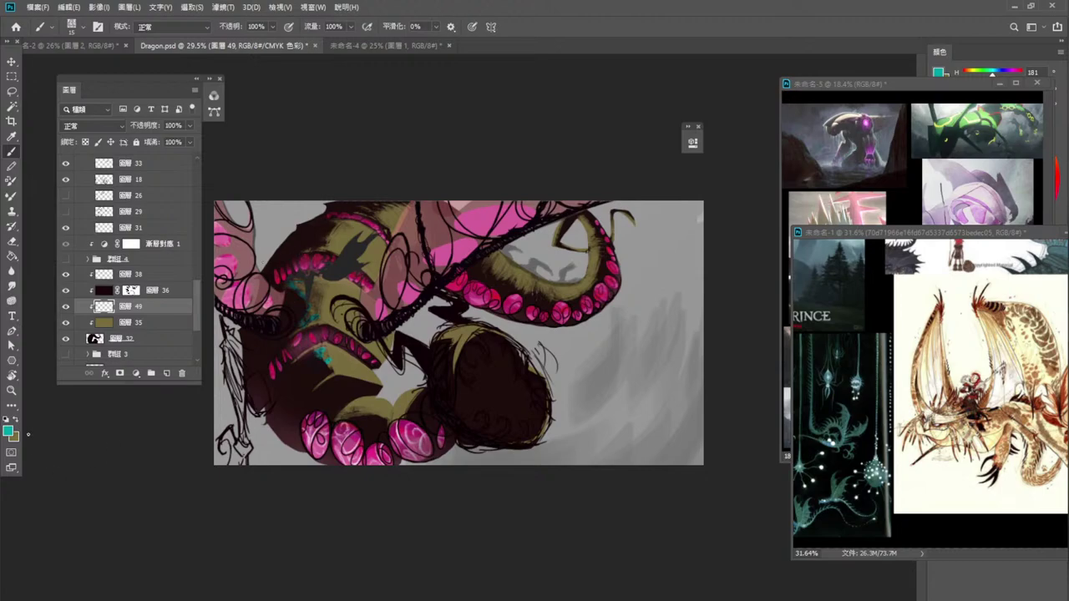
# Sample the body's olive, shift it to a greyer green with hue 71, and lower the brush opacity to 72%.
pyautogui.keyDown('alt'); pyautogui.click(351, 233); pyautogui.keyUp('alt')
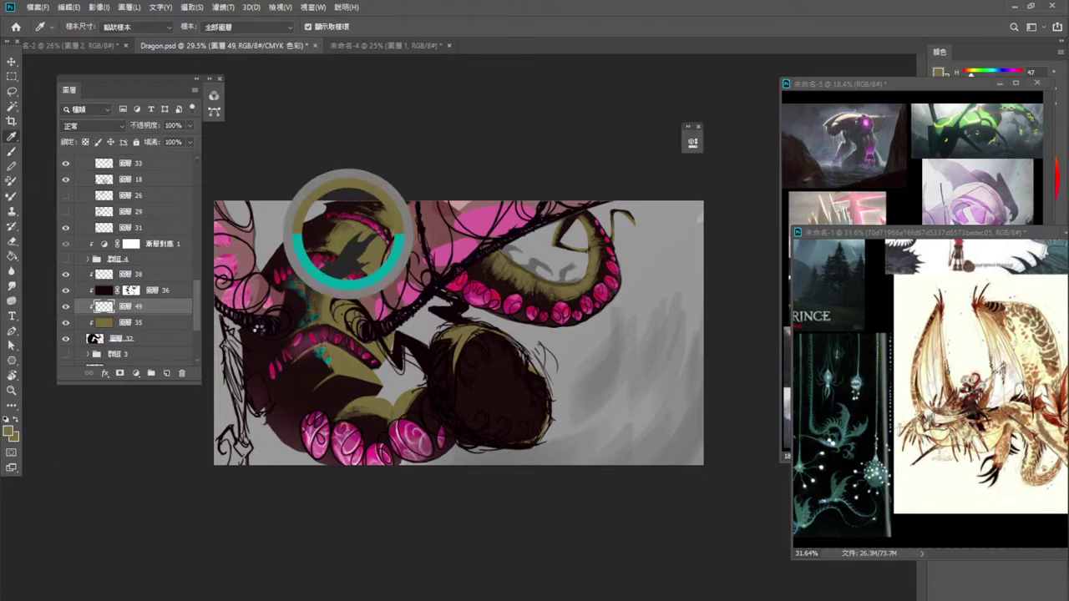
pyautogui.click(15, 432)
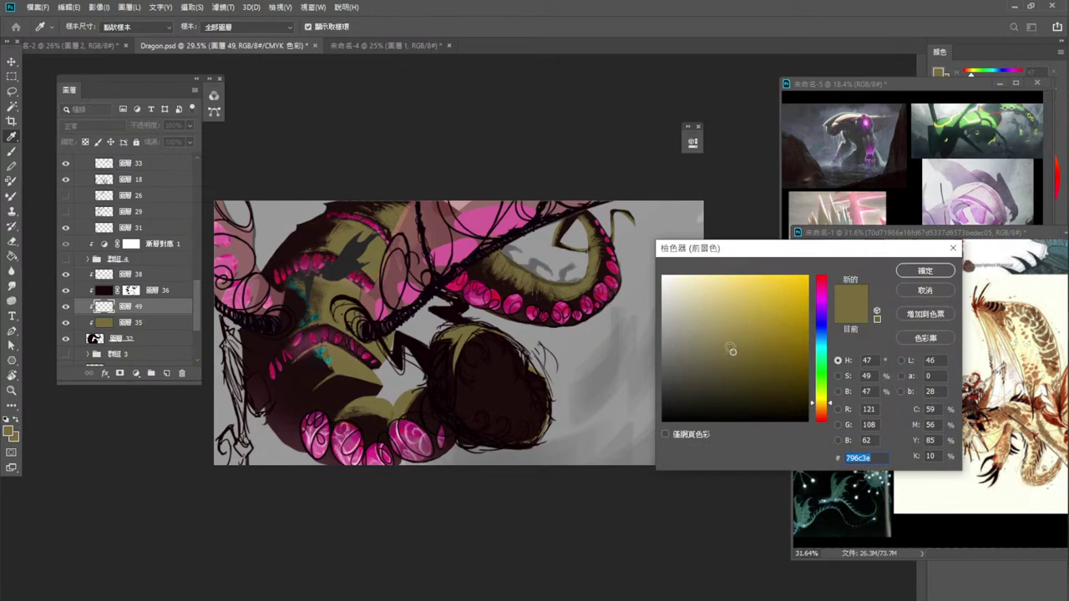
pyautogui.moveTo(732, 351); pyautogui.dragTo(704, 356)
pyautogui.moveTo(825, 405); pyautogui.dragTo(845, 394)
pyautogui.click(923, 289)
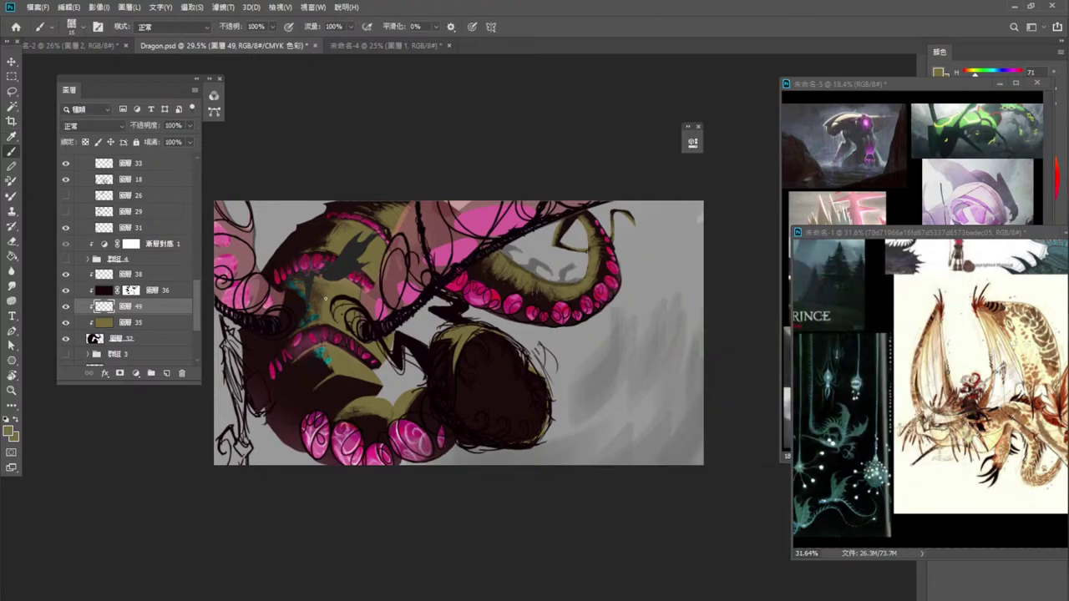
pyautogui.click(272, 26)
pyautogui.click(260, 42)
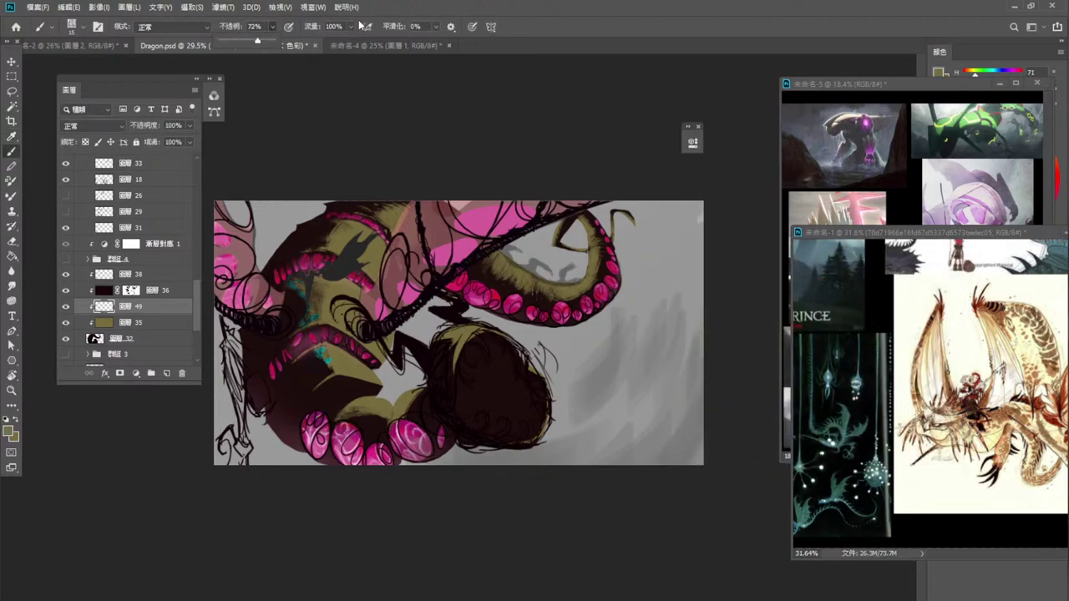
# Try the fourth brush of the color dynamics set at 15 px over the body.
pyautogui.rightClick(384, 280)
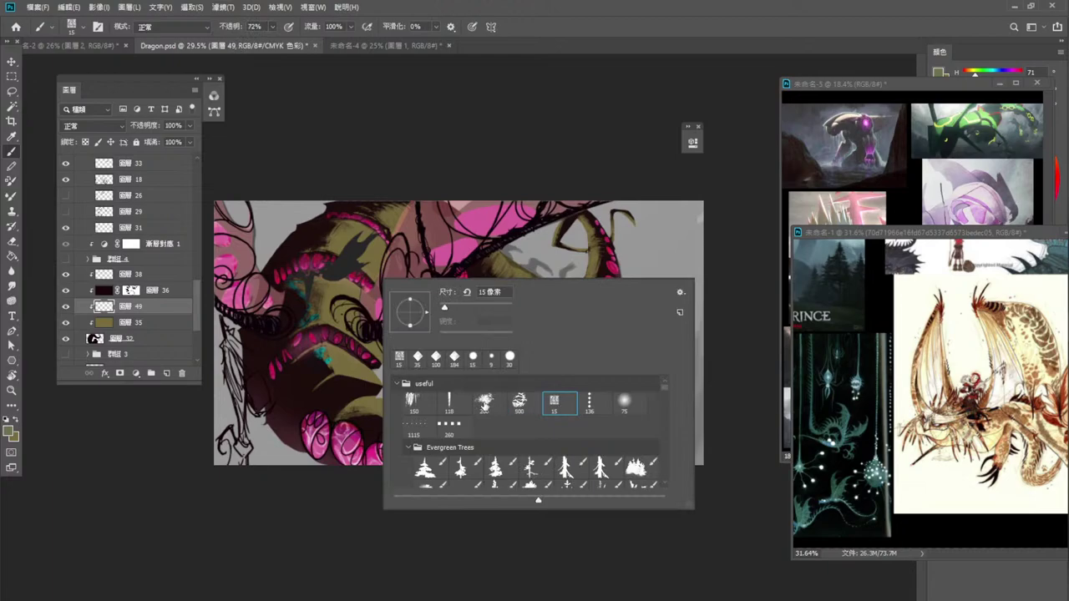
pyautogui.moveTo(664, 385); pyautogui.dragTo(666, 394)
pyautogui.scroll(1, 553, 481)
pyautogui.click(554, 476)
pyautogui.click(552, 163)
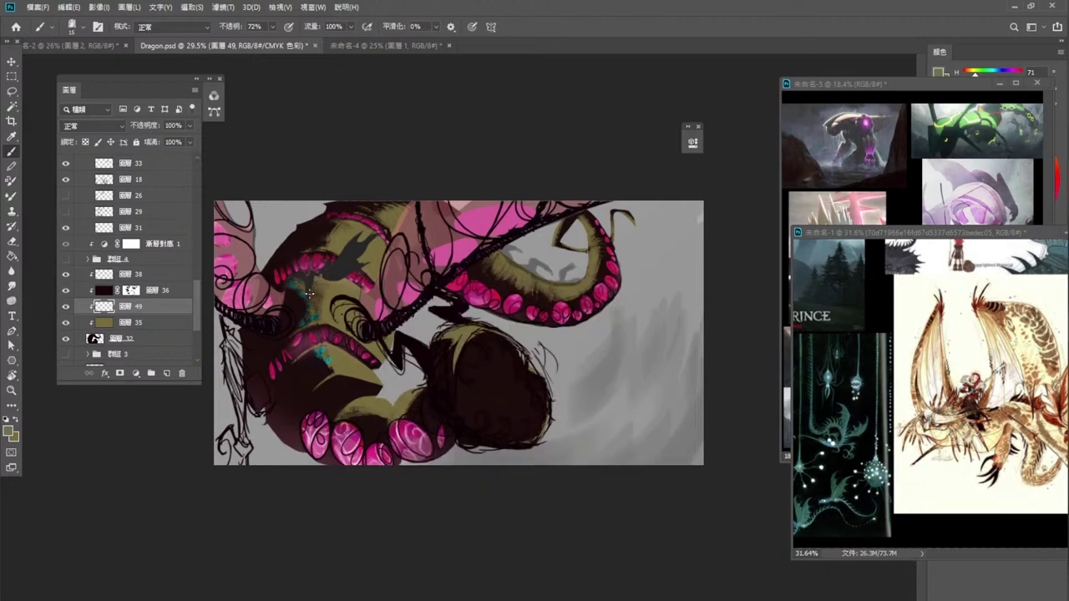
# Try the 600 px oval brush from the color dynamics set and reduce its size to 100 px.
pyautogui.rightClick(403, 316)
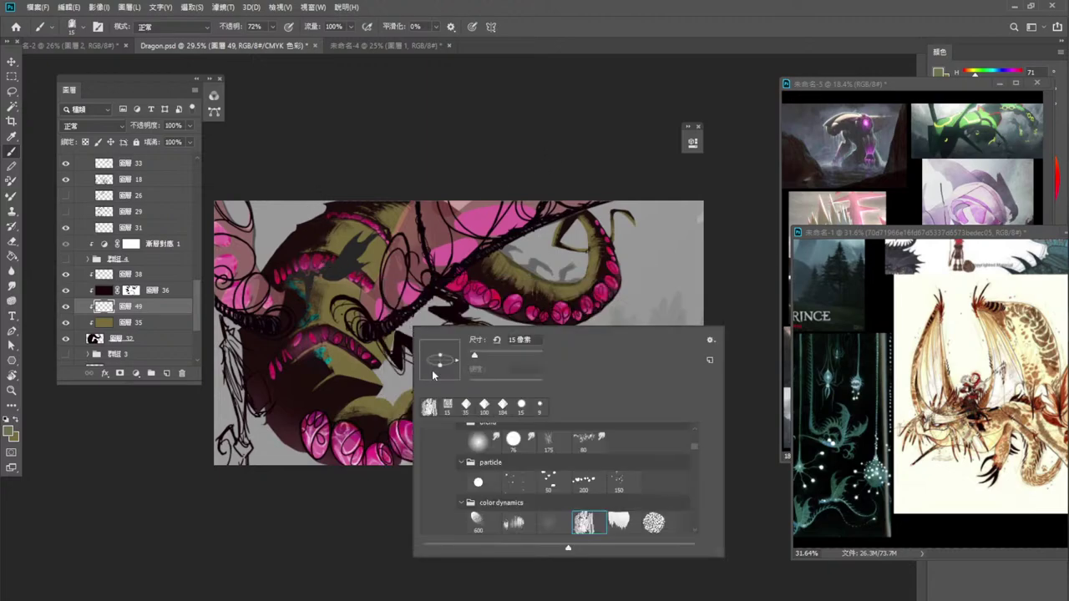
pyautogui.scroll(-5, 702, 452)
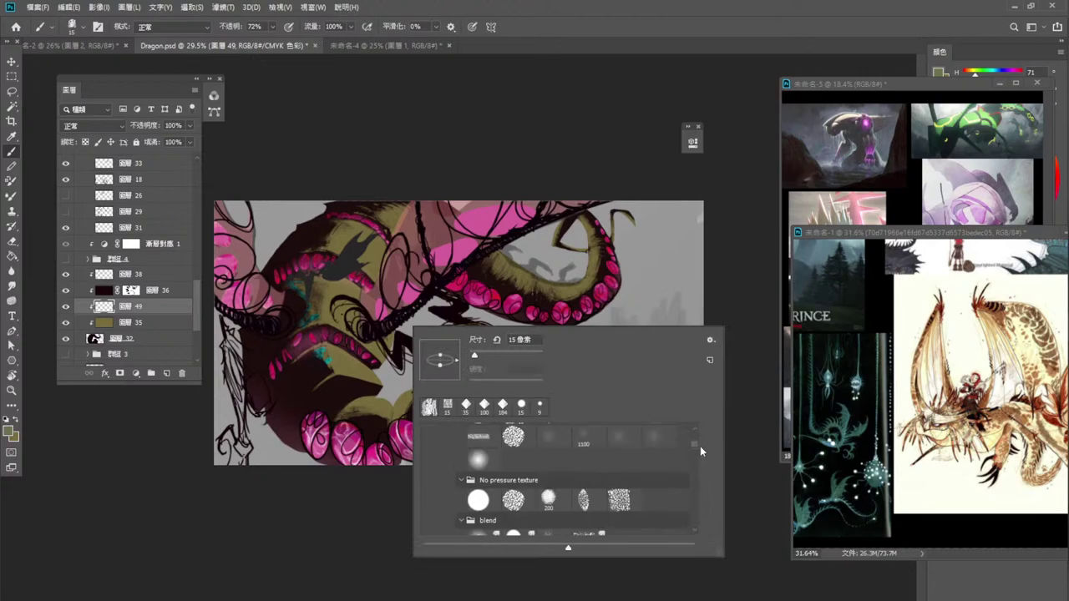
pyautogui.scroll(5, 701, 443)
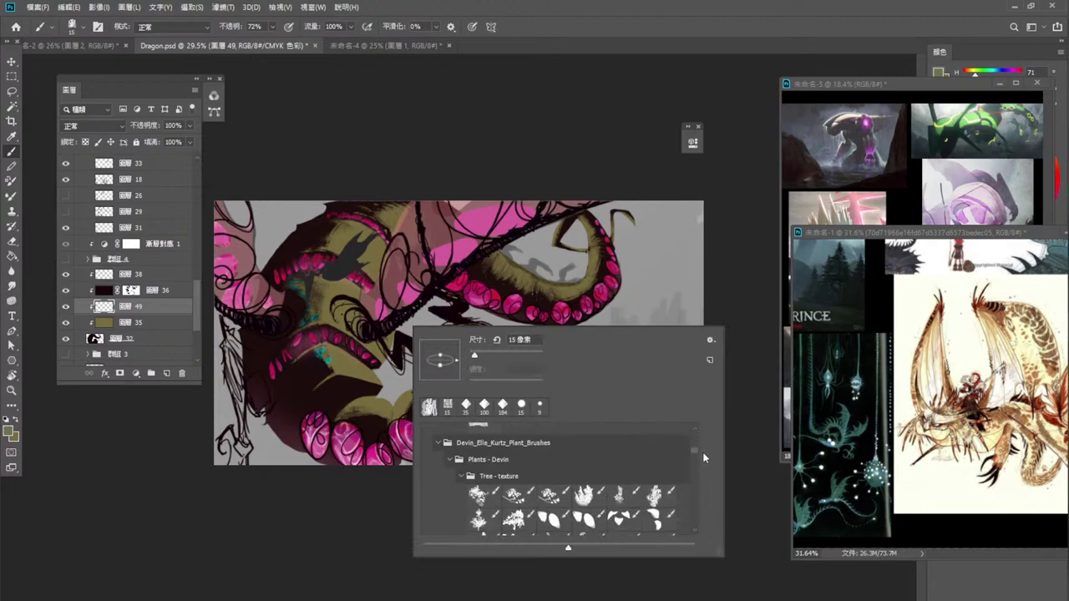
pyautogui.scroll(-1, 703, 452)
pyautogui.click(472, 497)
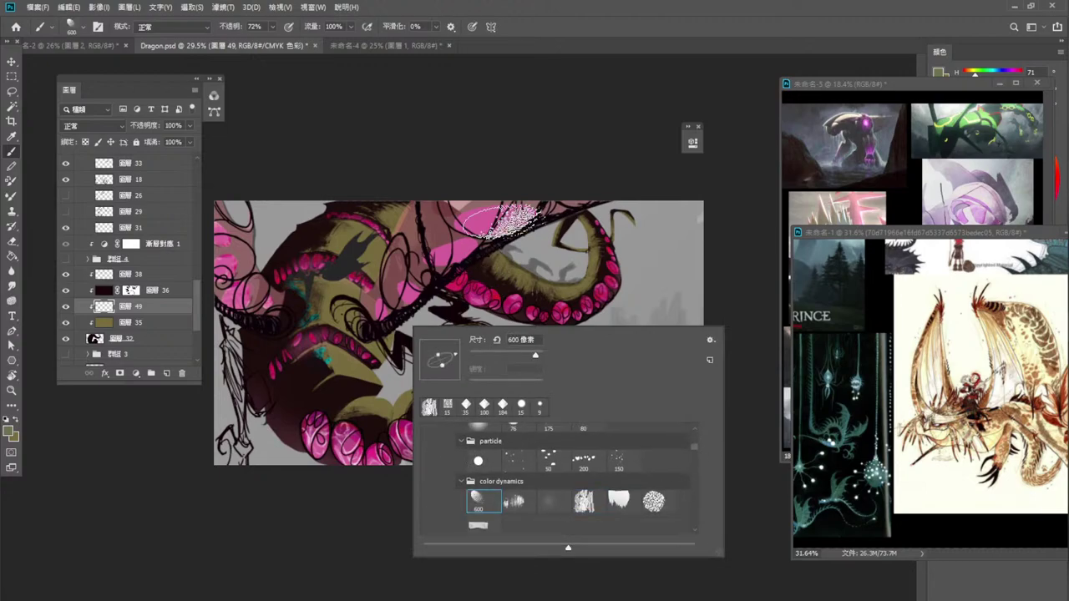
pyautogui.click(527, 153)
pyautogui.press('[')
pyautogui.press('[')
pyautogui.press('[')
pyautogui.press('[')
pyautogui.press('[')
pyautogui.press('[')
pyautogui.press('[')
pyautogui.press('[')
pyautogui.press('[')
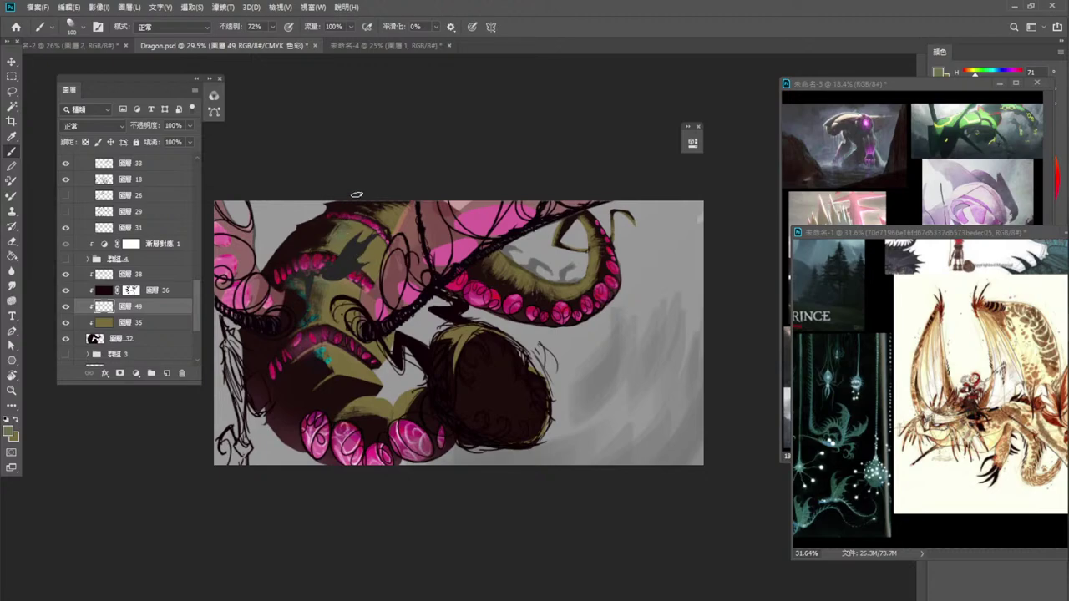
# Choose the 150 px bristle brush from the useful set and blend greyish olive over the teal flecks on the upper body.
pyautogui.rightClick(361, 265)
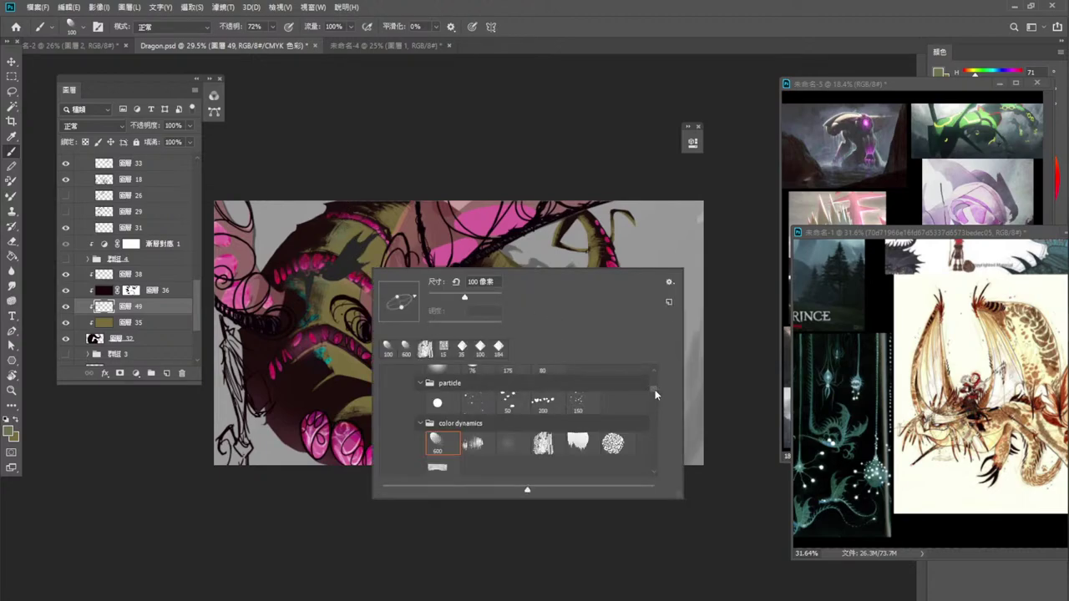
pyautogui.moveTo(656, 388); pyautogui.dragTo(648, 363)
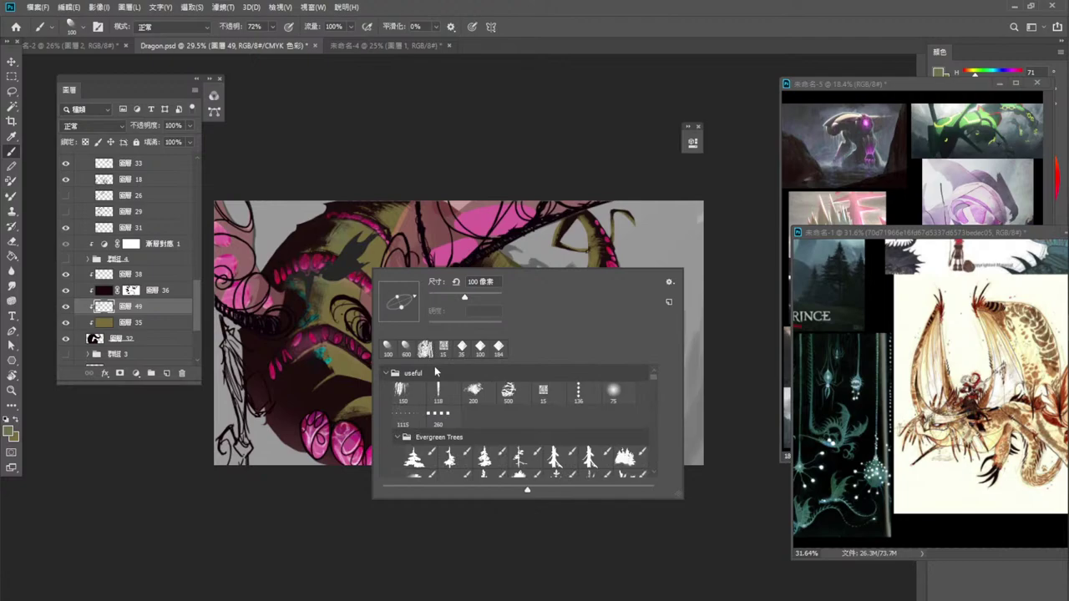
pyautogui.doubleClick(404, 392)
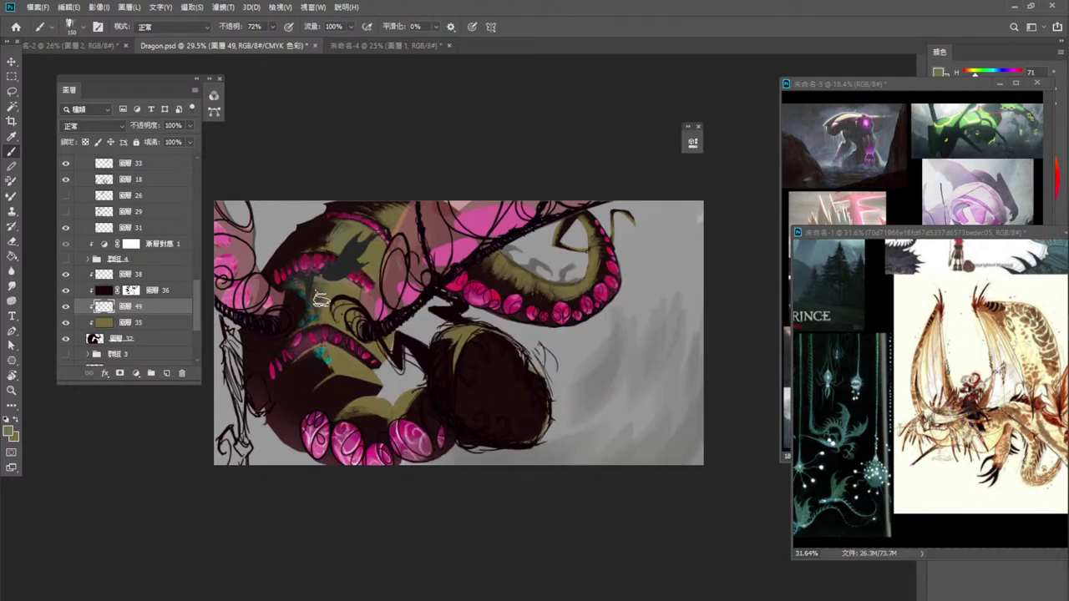
pyautogui.moveTo(322, 284); pyautogui.dragTo(305, 292)
# Toggle layer 38's visibility to check its markings, and add a new clipped layer above the dark layer 36.
pyautogui.click(154, 276)
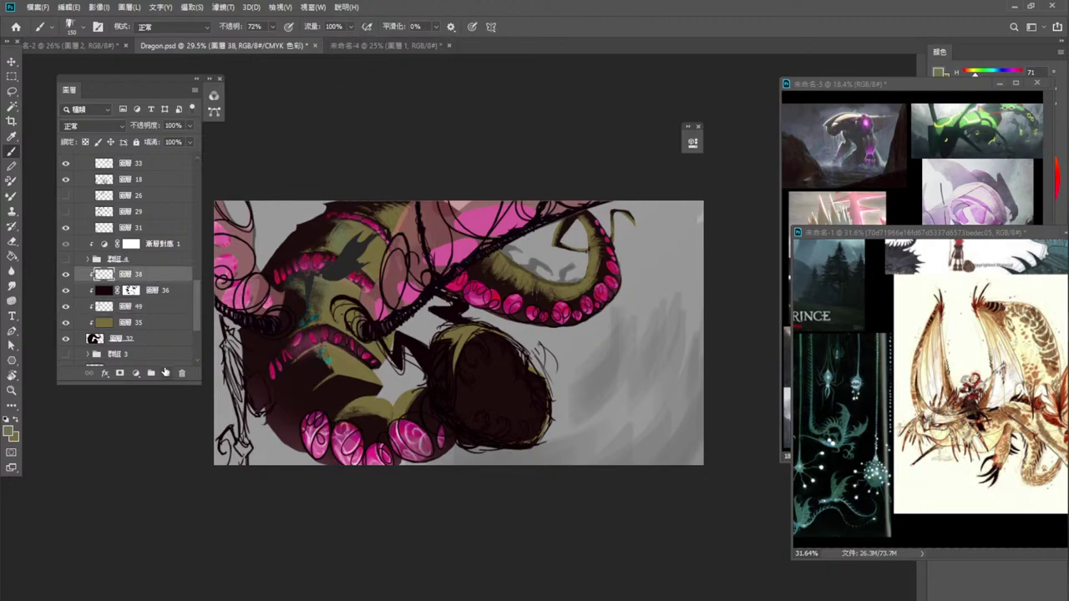
pyautogui.click(65, 276)
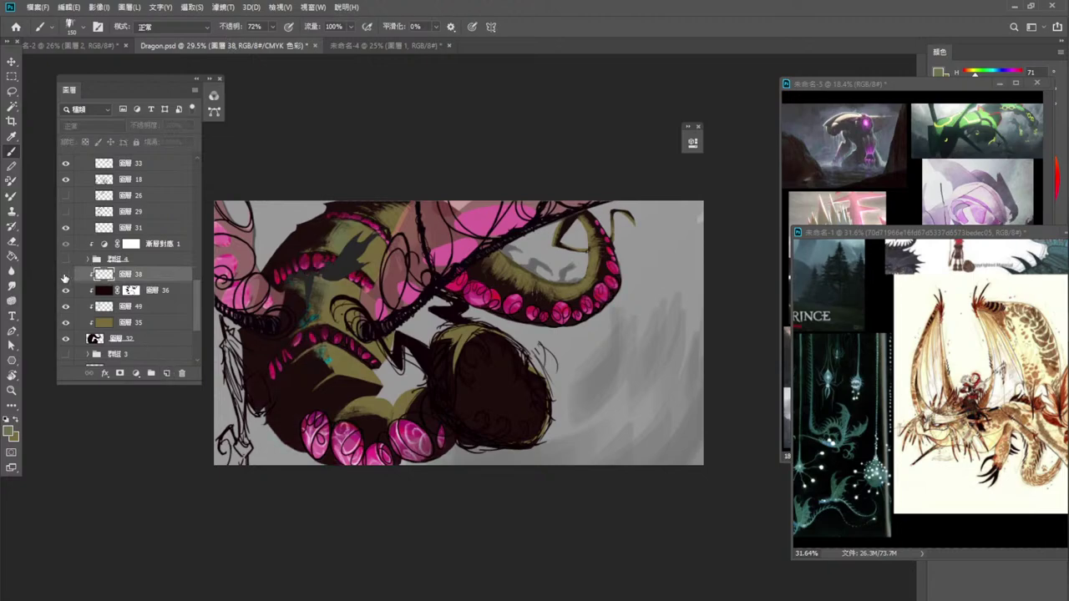
pyautogui.click(65, 276)
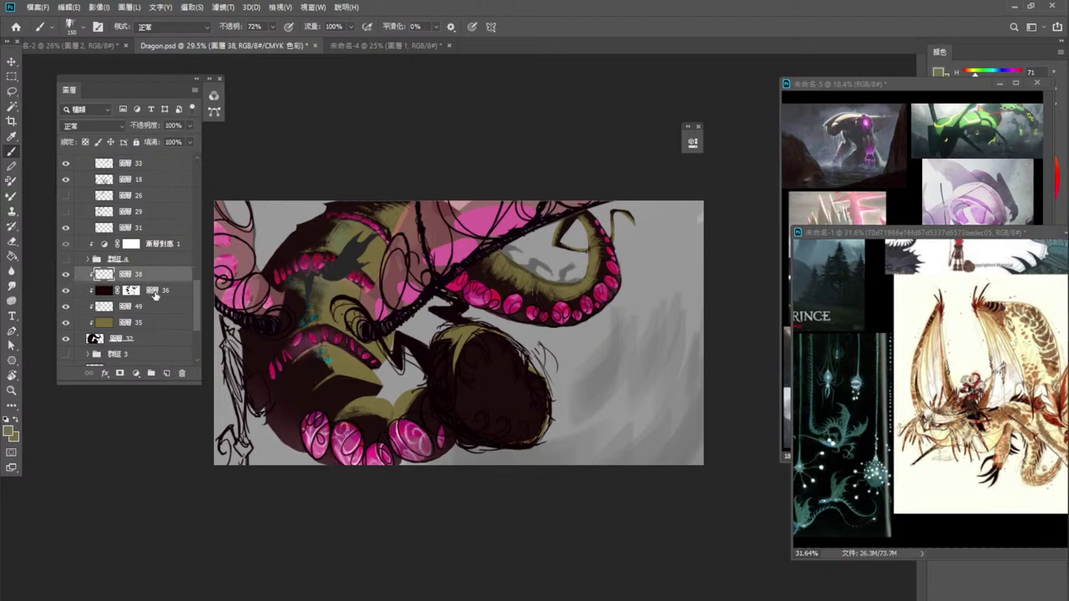
pyautogui.click(166, 374)
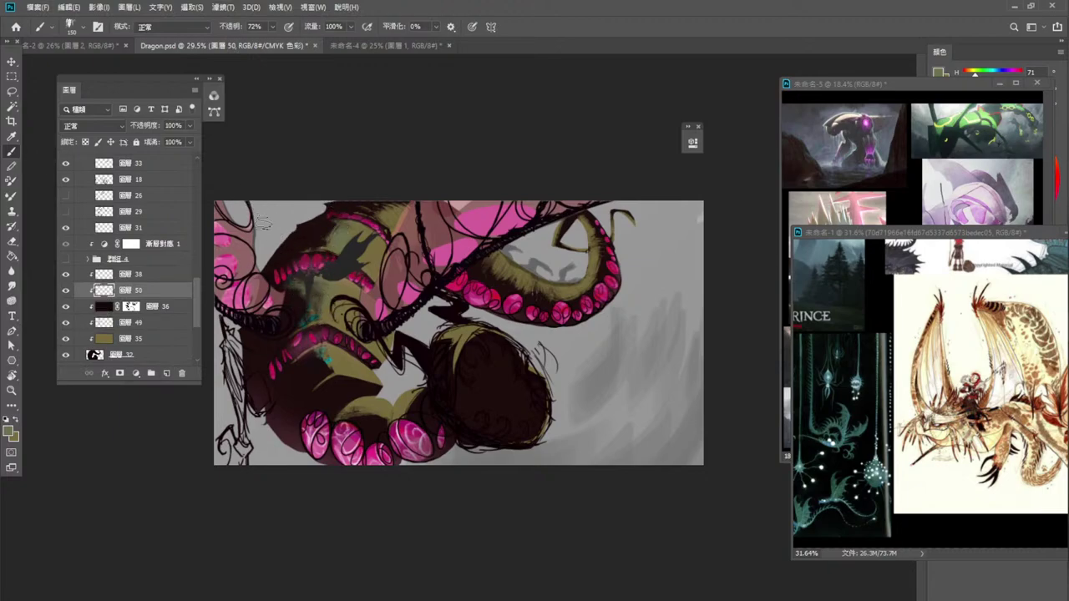
# Sample dark teal from the body flecks and brush it over the dark areas around the lower row of pink spots.
pyautogui.rightClick(347, 290)
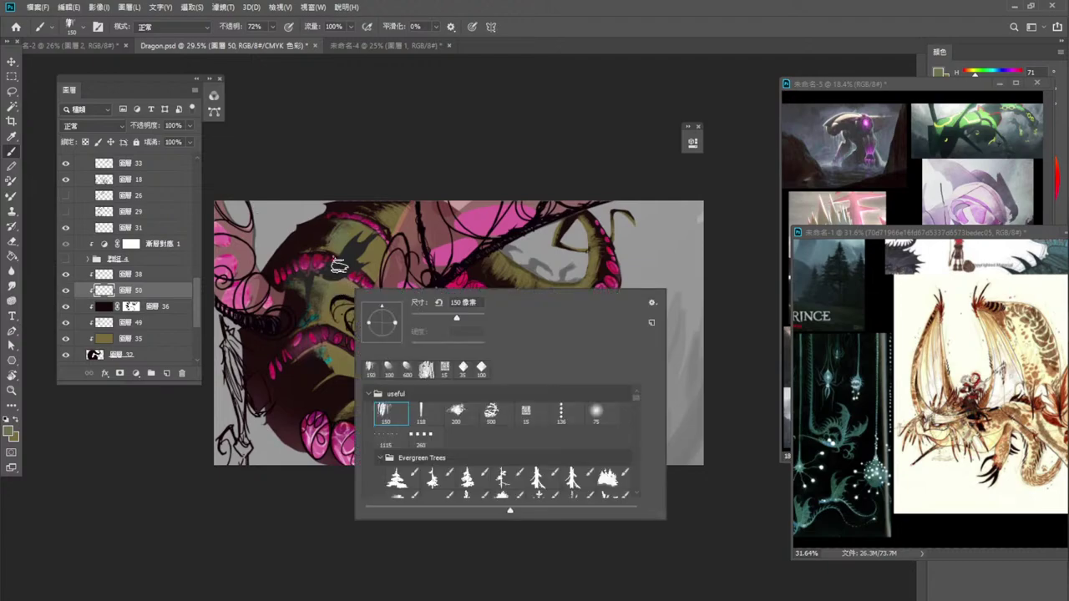
pyautogui.click(624, 154)
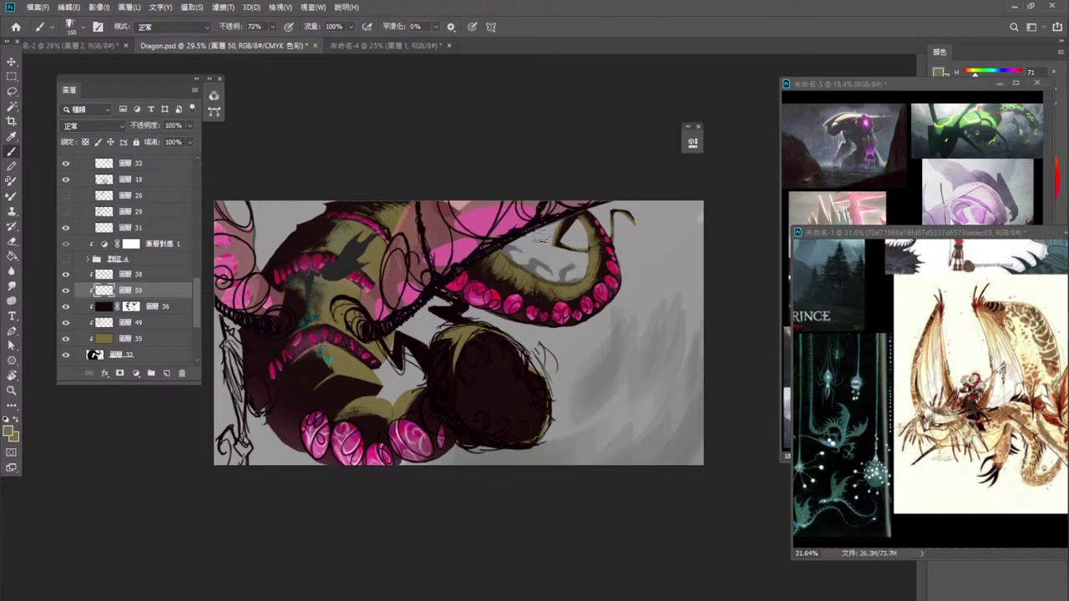
pyautogui.press('i')
pyautogui.click(309, 314)
pyautogui.press('b')
pyautogui.keyDown('alt'); pyautogui.click(308, 305); pyautogui.keyUp('alt')
pyautogui.moveTo(327, 368); pyautogui.dragTo(316, 358)
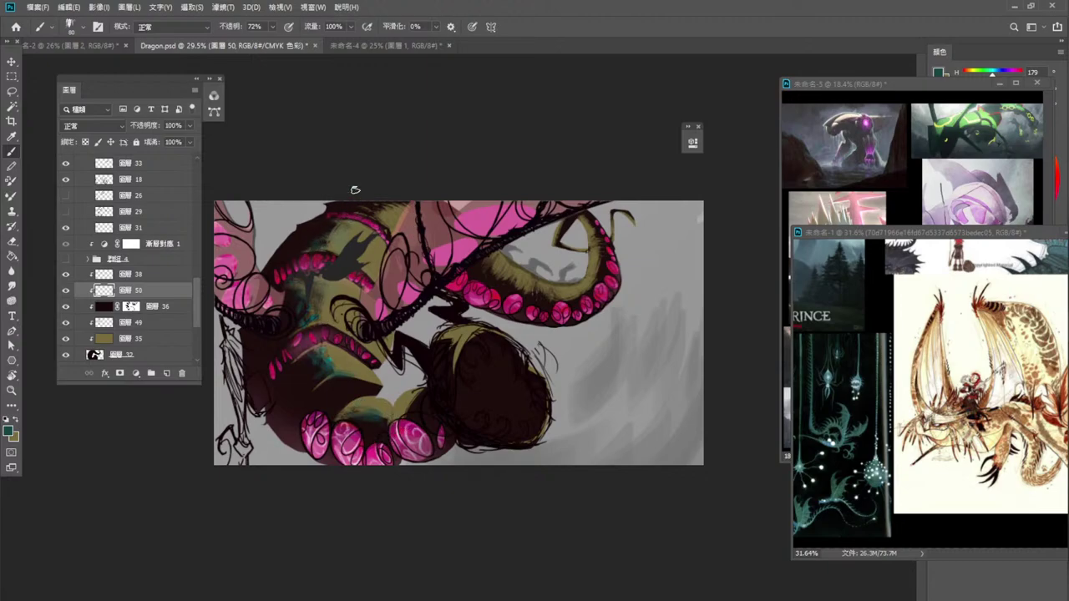
pyautogui.press('ctrl')
pyautogui.click(14, 92)
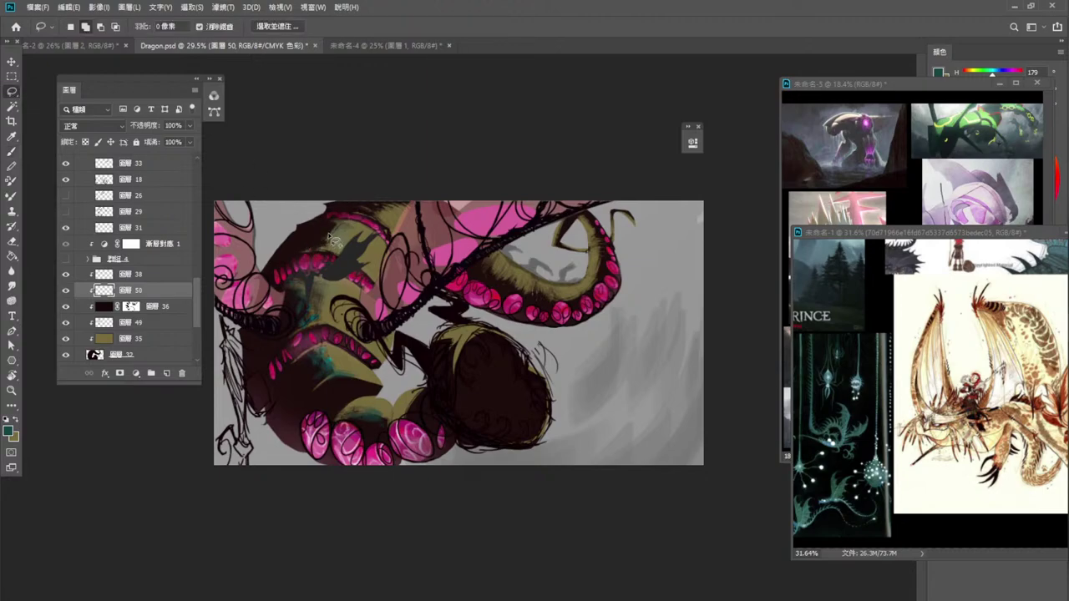
pyautogui.moveTo(329, 235)
pyautogui.mouseDown()
pyautogui.moveTo(317, 239)
pyautogui.moveTo(329, 233)
pyautogui.mouseUp()
pyautogui.hotkey('ctrl', 'd')
pyautogui.press('b')
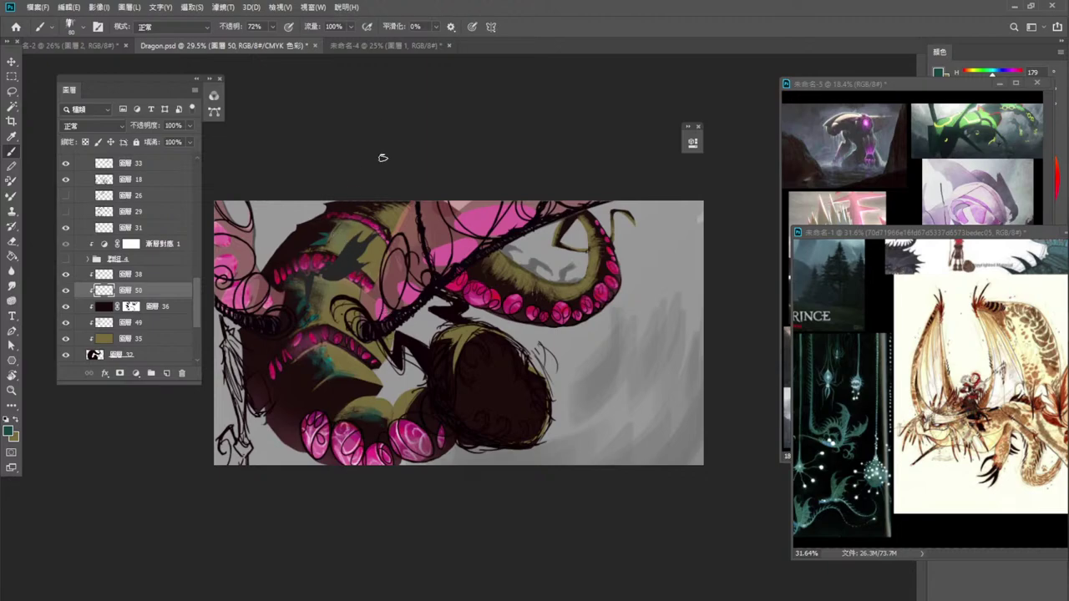
pyautogui.rightClick(403, 243)
pyautogui.click(725, 187)
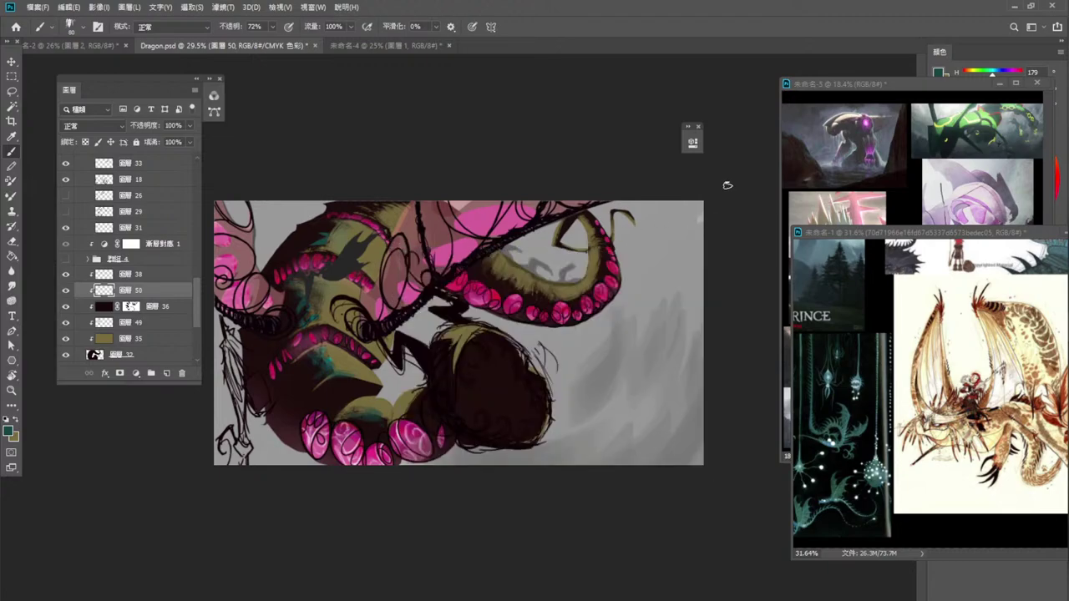
# Set the foreground colour to muted red #843429 and brush it among the teal flecks on the dragon's body.
pyautogui.click(7, 431)
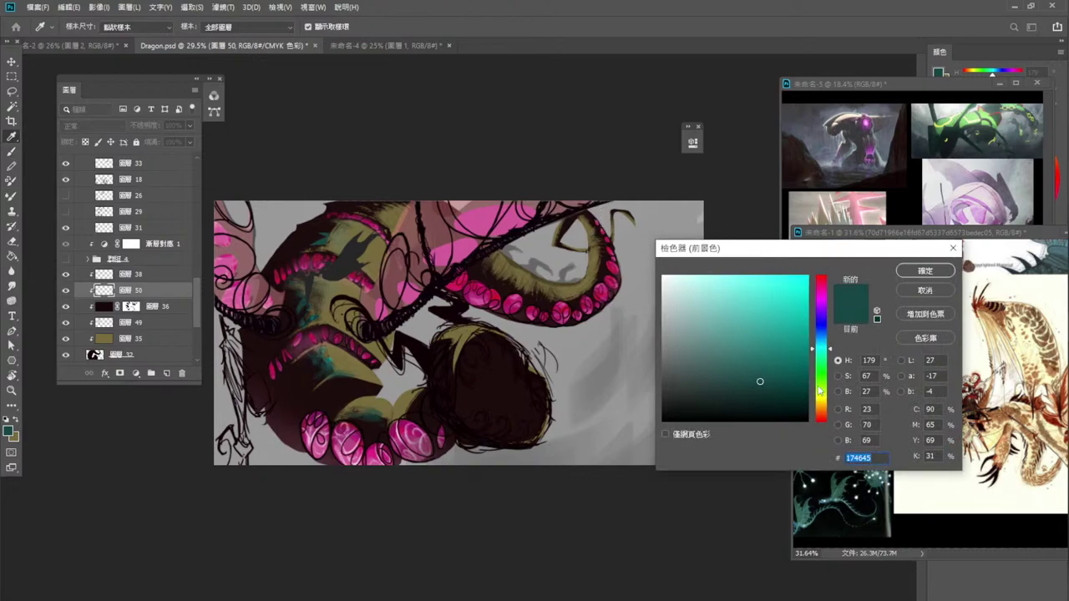
pyautogui.click(824, 418)
pyautogui.moveTo(824, 418); pyautogui.dragTo(835, 423)
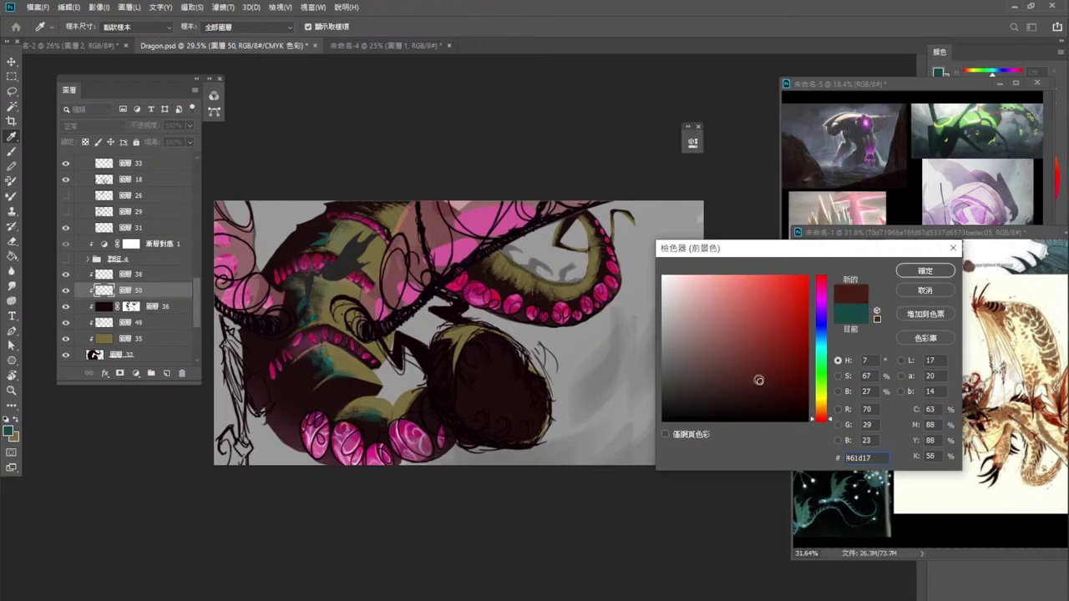
pyautogui.click(762, 345)
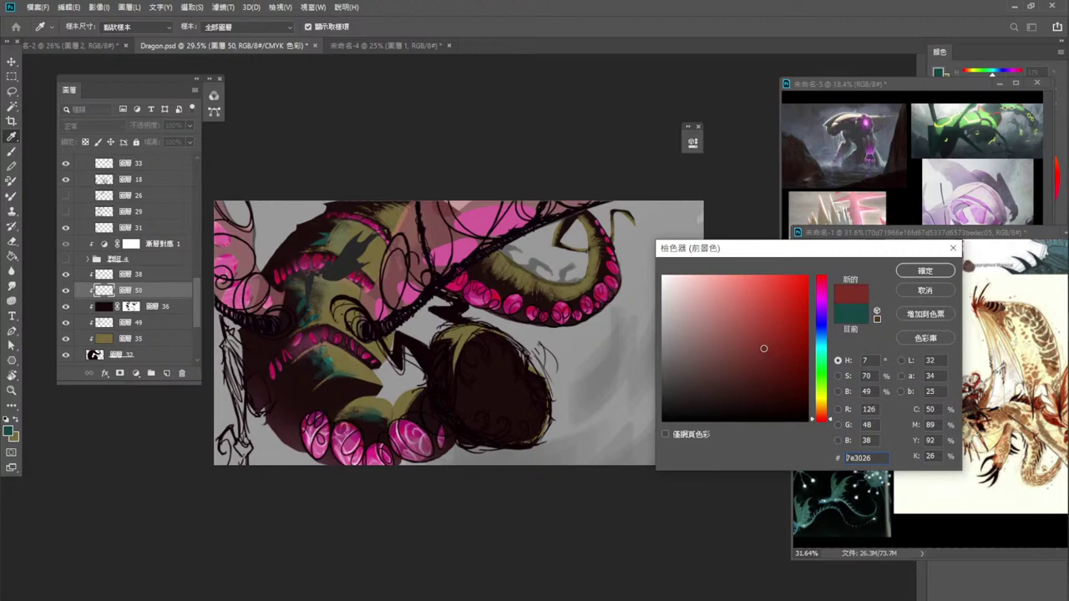
pyautogui.click(926, 271)
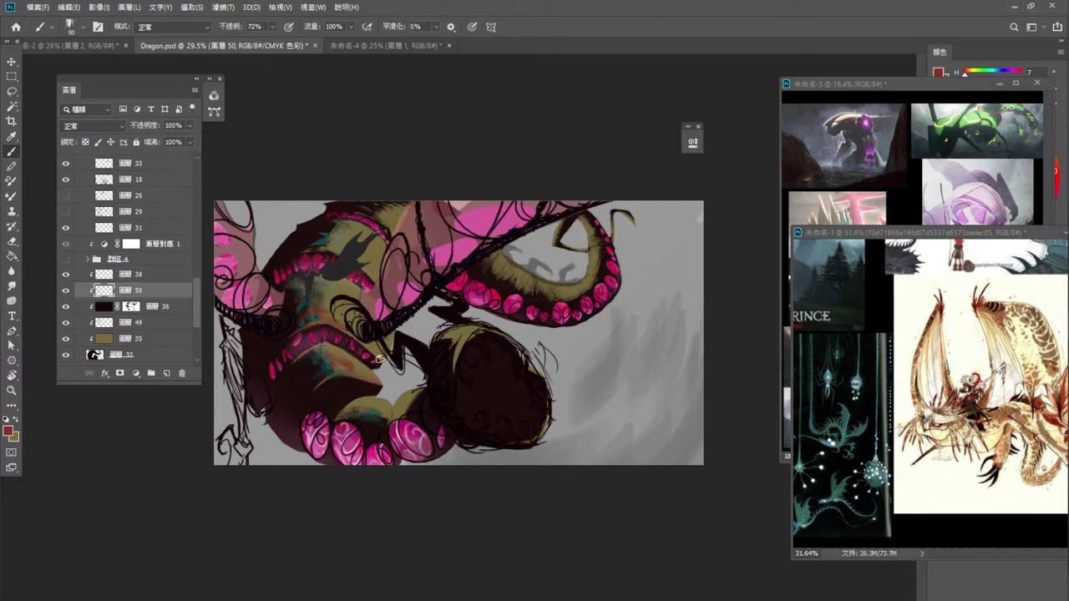
pyautogui.moveTo(366, 374); pyautogui.dragTo(351, 368)
# Choose the 15 px textured brush from the useful set and set the foreground colour to dark maroon #401711.
pyautogui.rightClick(494, 294)
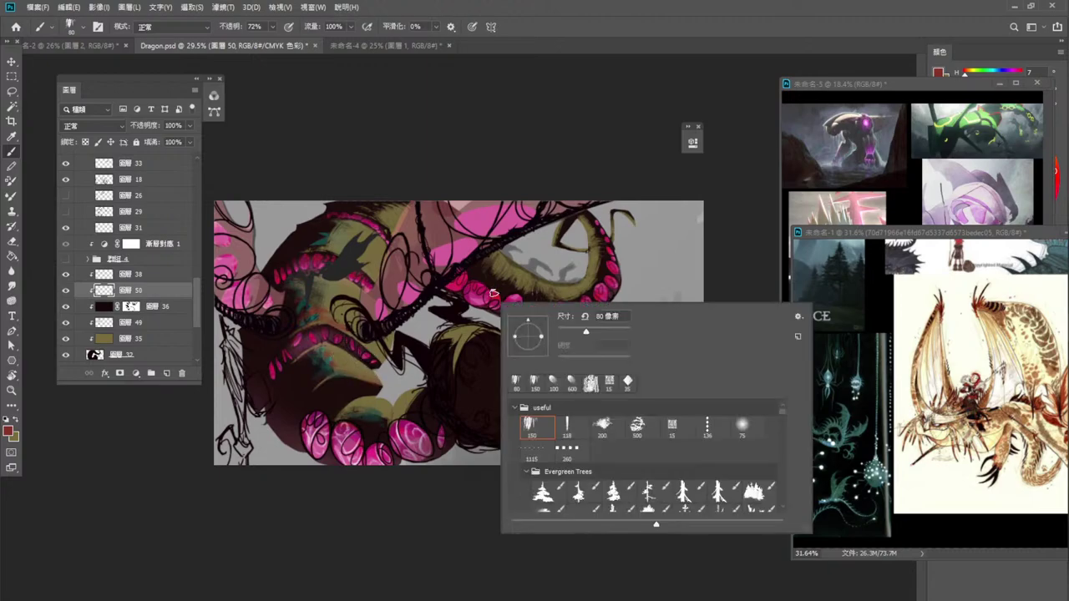
pyautogui.click(671, 426)
pyautogui.click(733, 163)
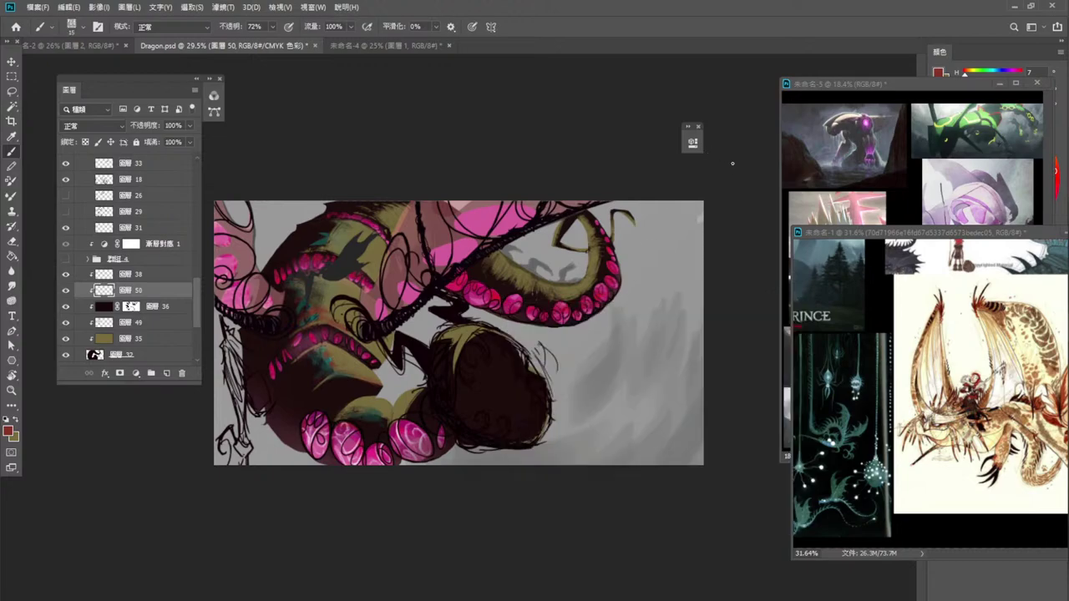
pyautogui.click(9, 431)
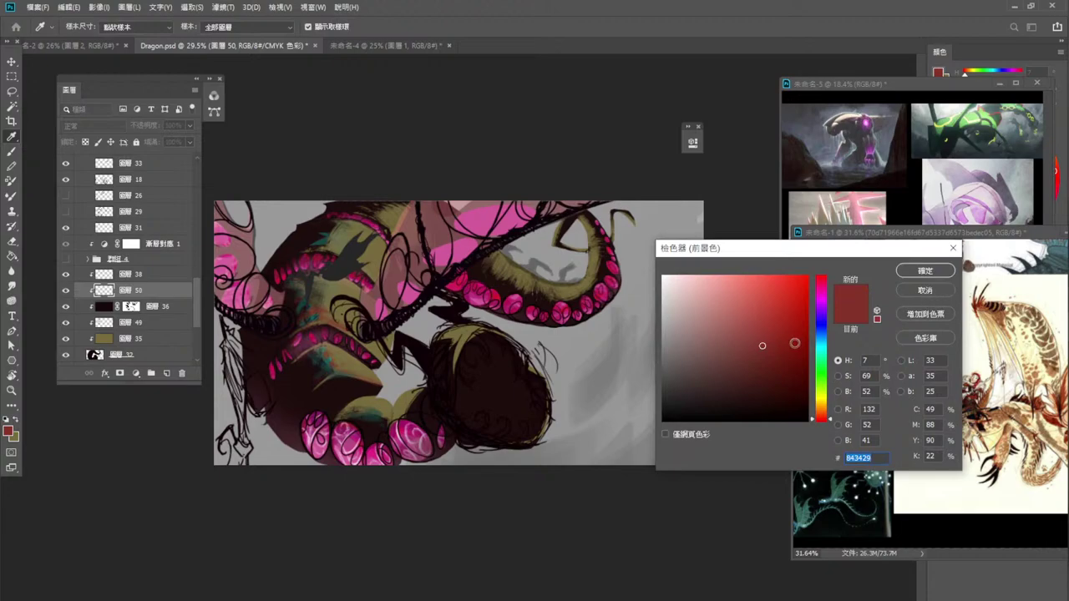
pyautogui.click(766, 382)
pyautogui.click(925, 271)
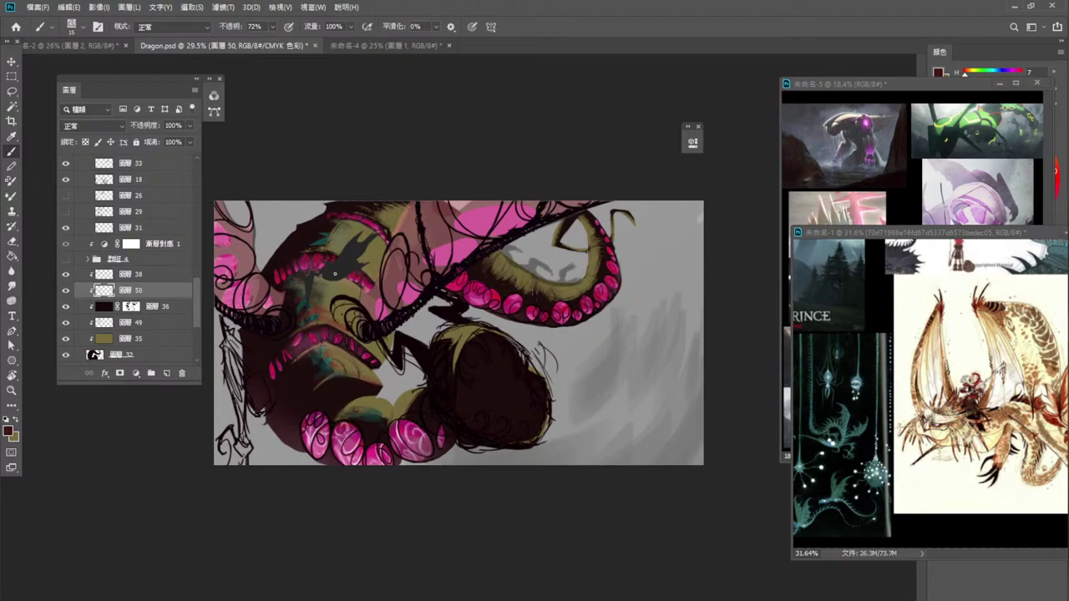
# Set the brush mode to Multiply and stroke the maroon over the olive fold below the lower pink spots.
pyautogui.click(167, 32)
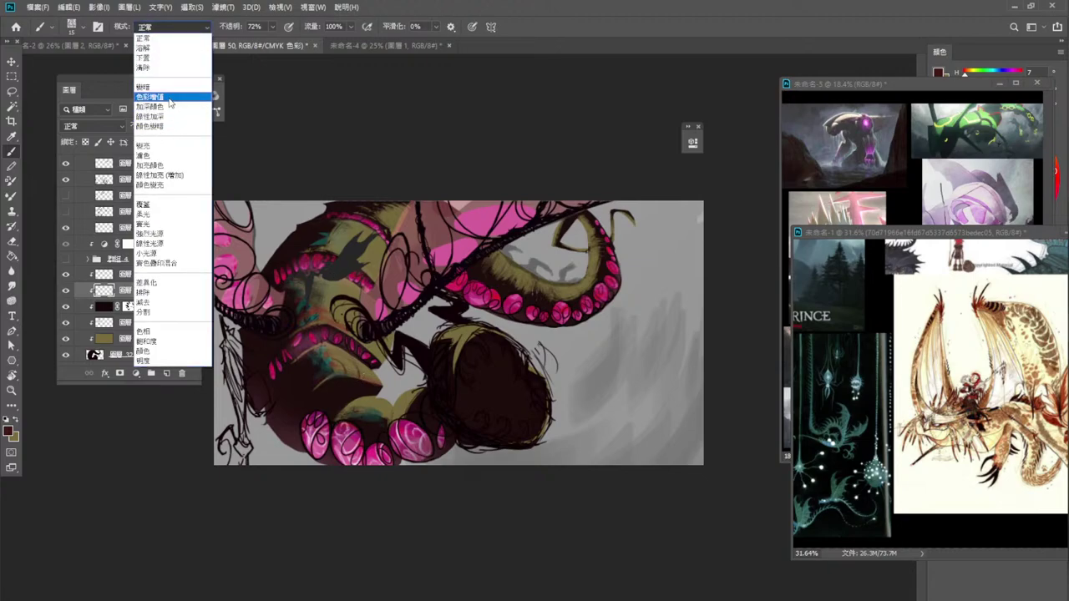
pyautogui.click(170, 98)
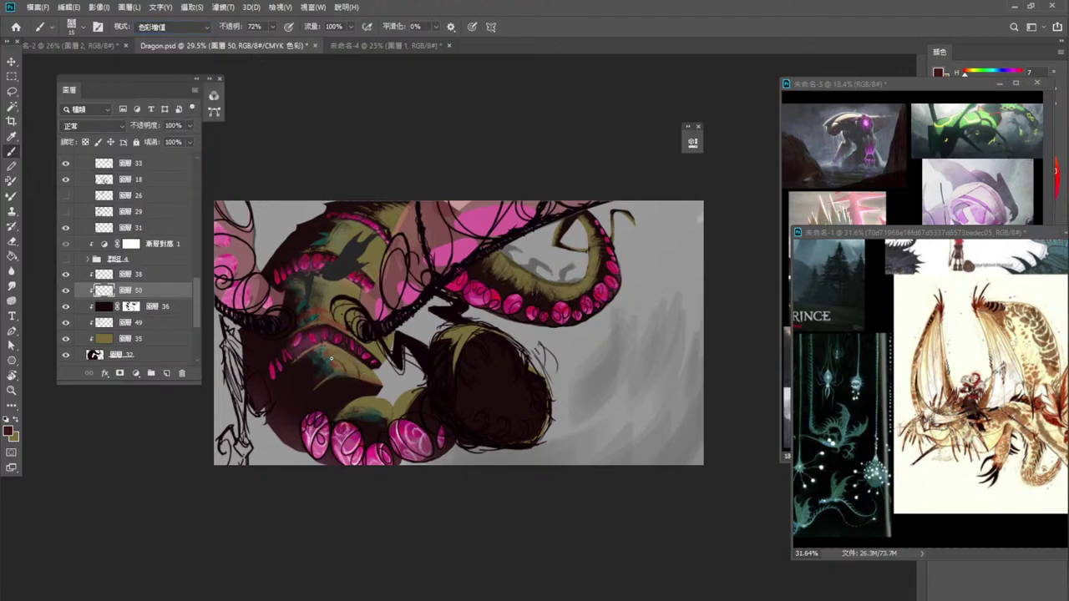
pyautogui.moveTo(331, 358); pyautogui.dragTo(322, 359)
# Try the Overlay brush mode, and switch to Color Burn to deepen the shading on the body's olive folds.
pyautogui.click(167, 27)
pyautogui.click(171, 208)
pyautogui.click(172, 27)
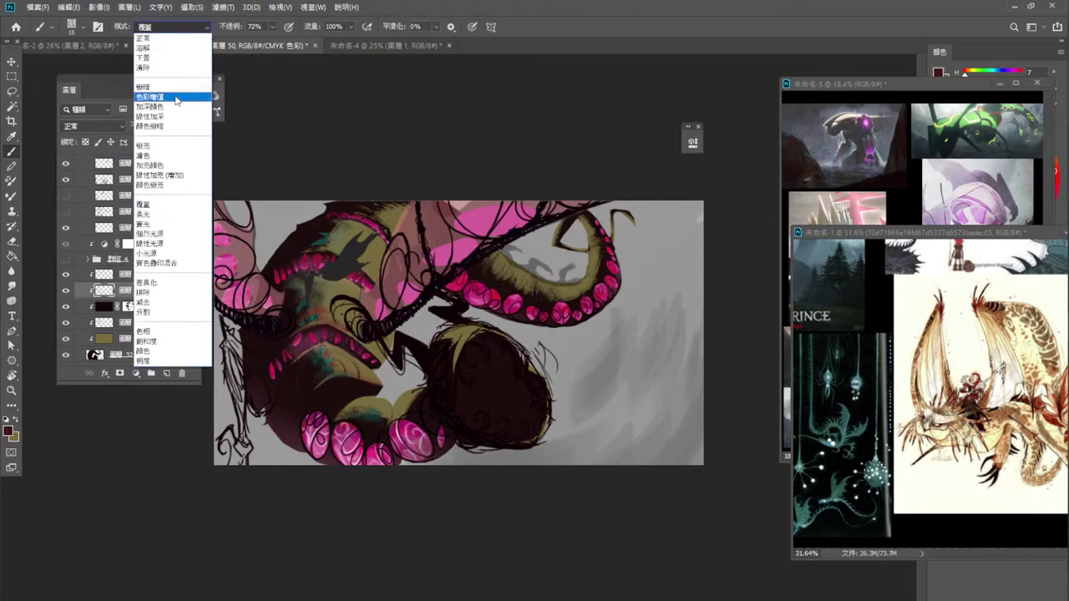
pyautogui.click(176, 108)
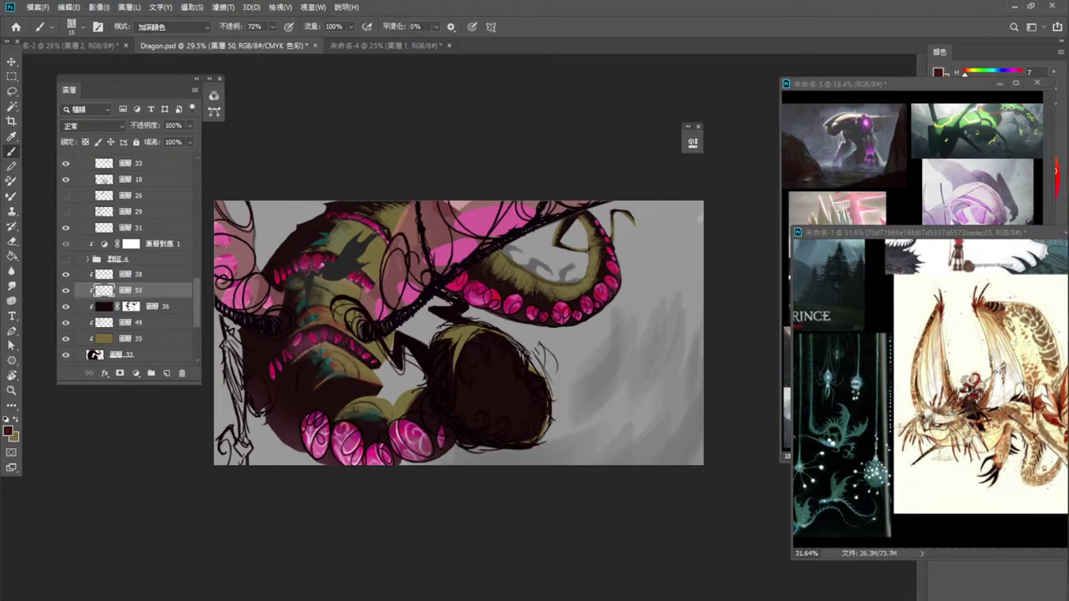
# Return the brush to Normal mode and add deep red #7a2116 touches along the olive folds of the body.
pyautogui.click(190, 31)
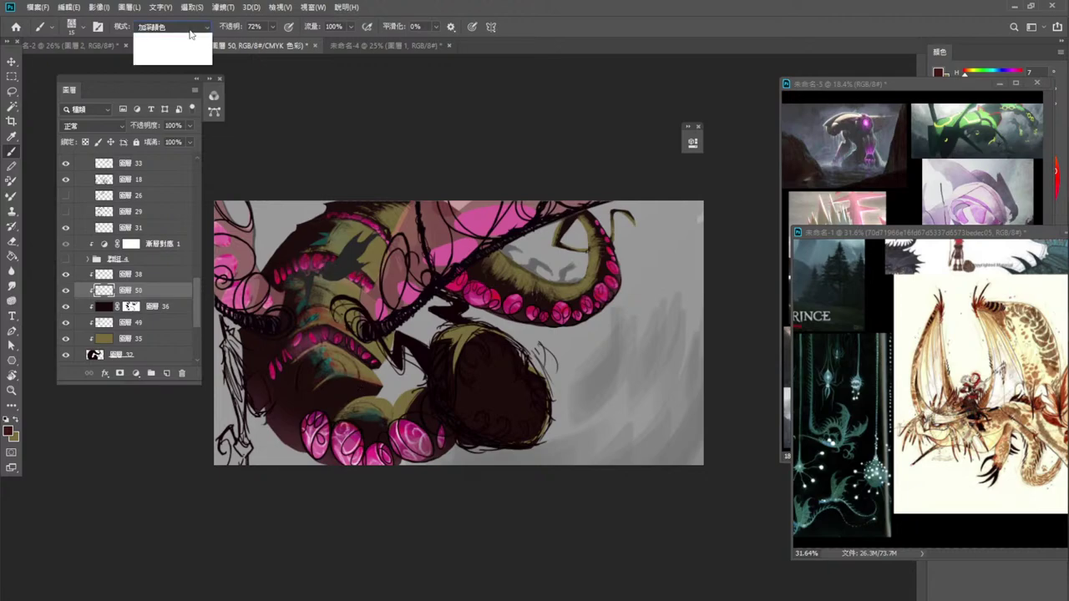
pyautogui.click(182, 42)
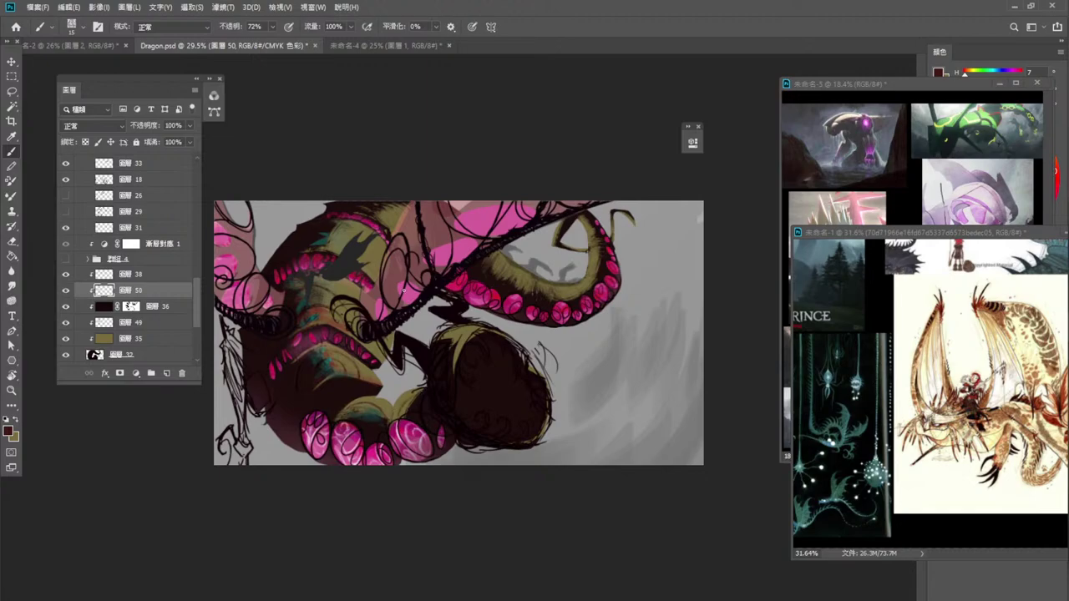
pyautogui.click(8, 430)
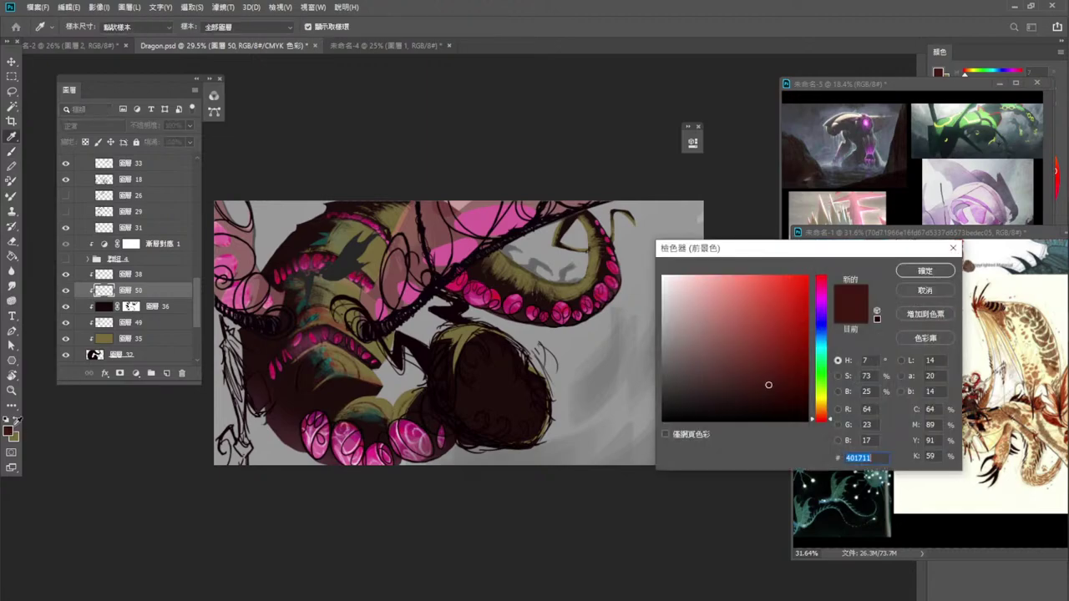
pyautogui.moveTo(773, 386); pyautogui.dragTo(782, 352)
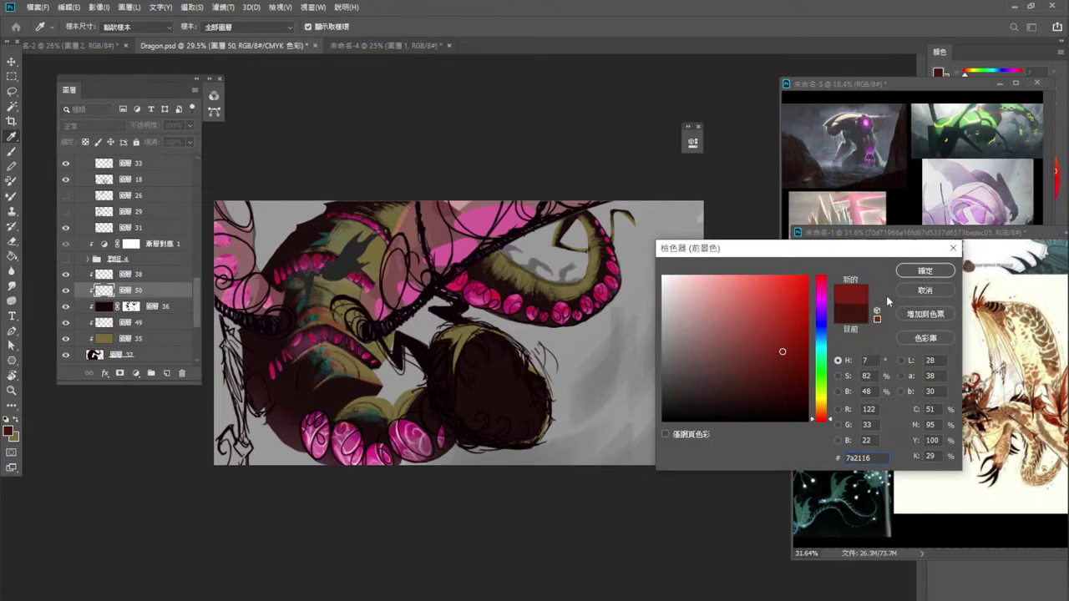
pyautogui.click(924, 270)
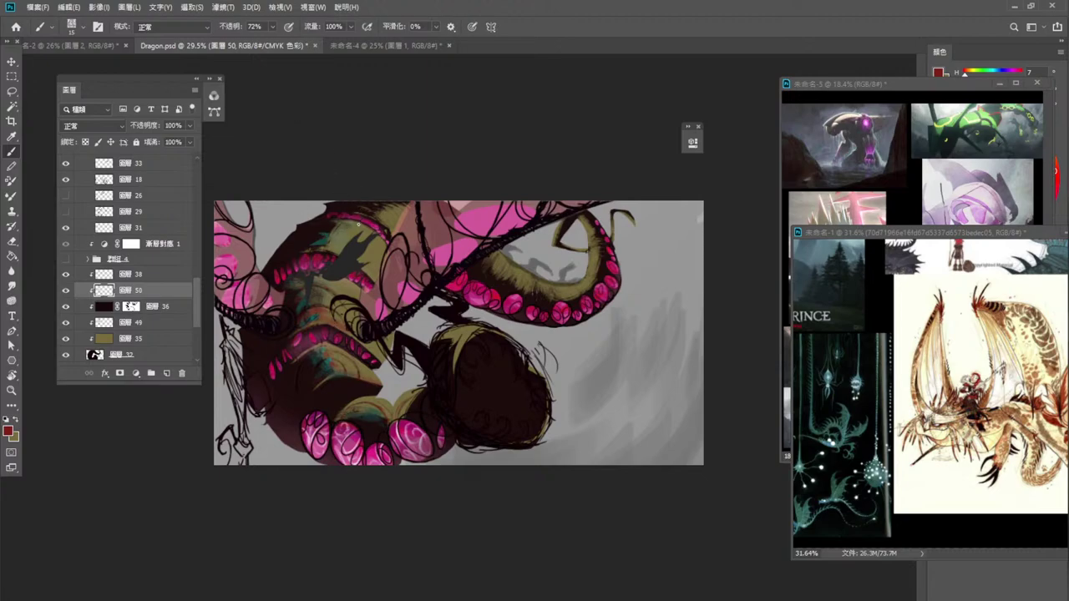
# Choose the 150 px bristle brush from the useful set.
pyautogui.rightClick(407, 310)
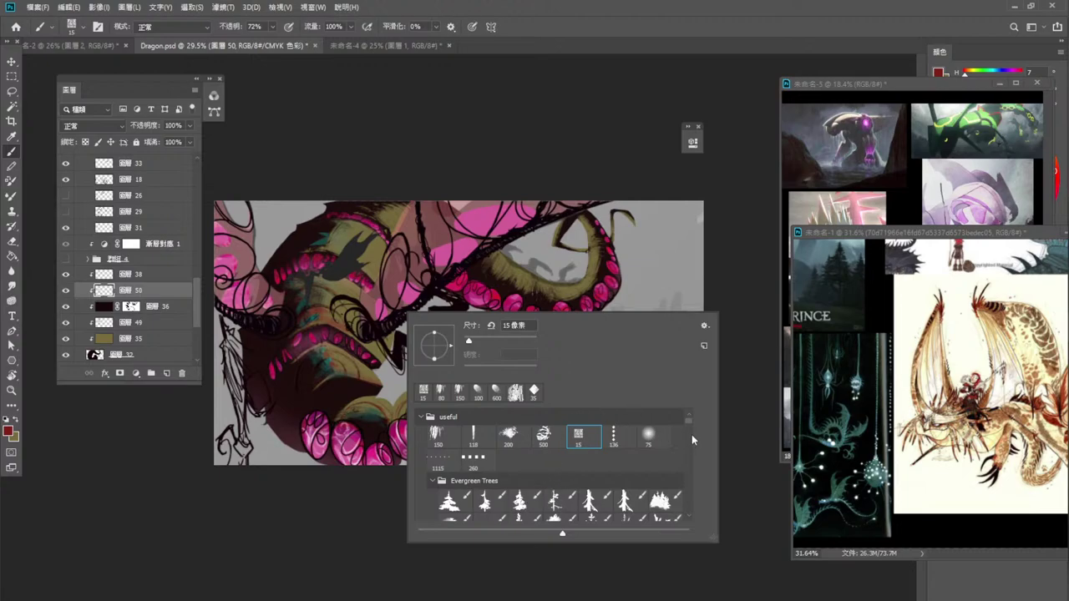
pyautogui.scroll(-5, 689, 426)
pyautogui.scroll(5, 691, 421)
pyautogui.click(435, 433)
pyautogui.click(507, 119)
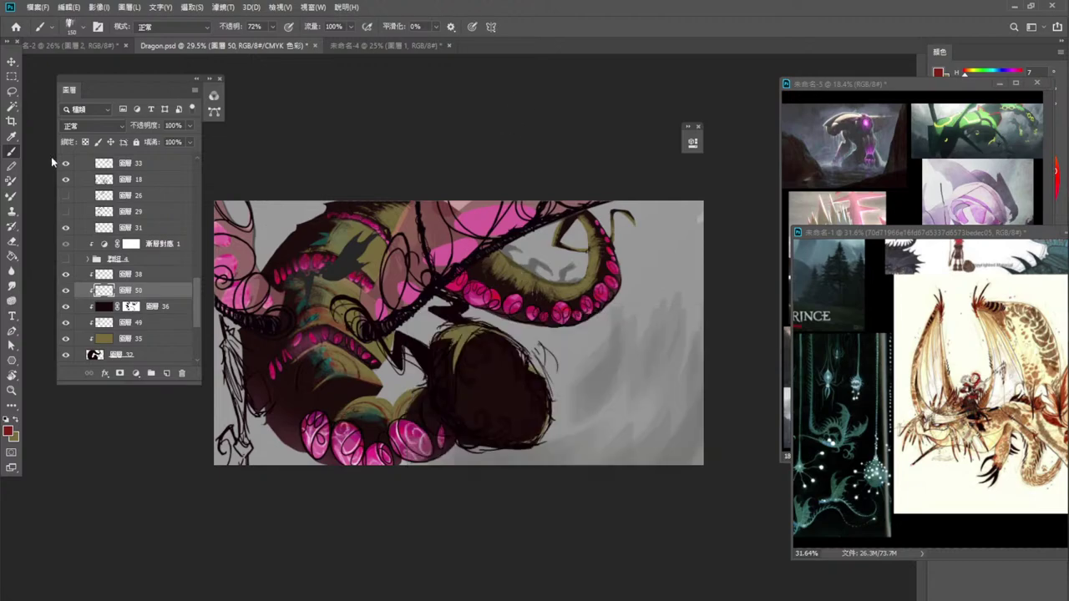
# Change the foreground colour from red to a medium blue with a hue of 222°.
pyautogui.click(22, 88)
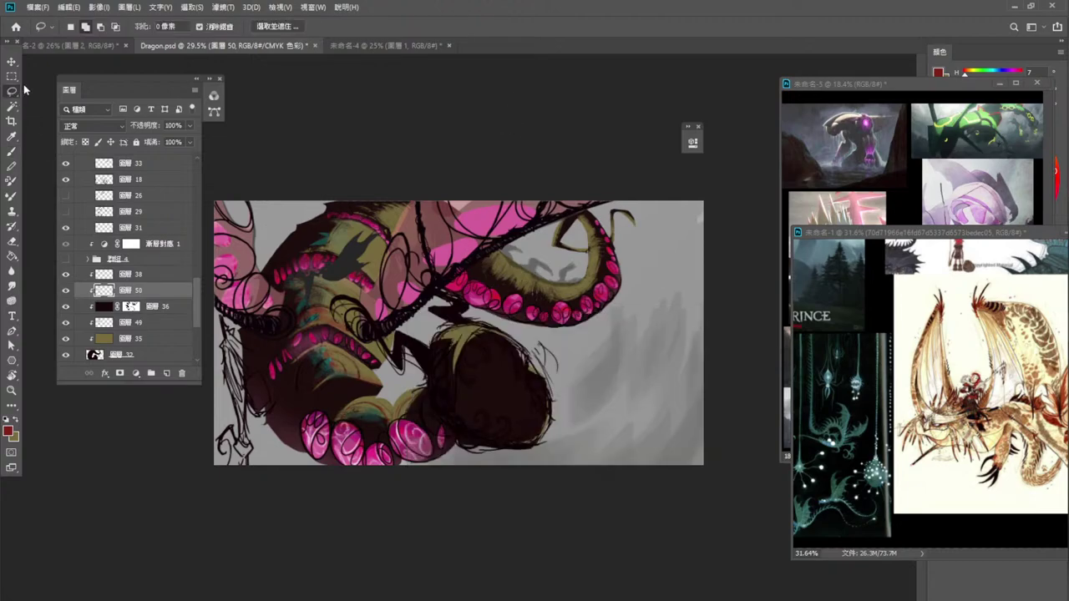
pyautogui.click(10, 432)
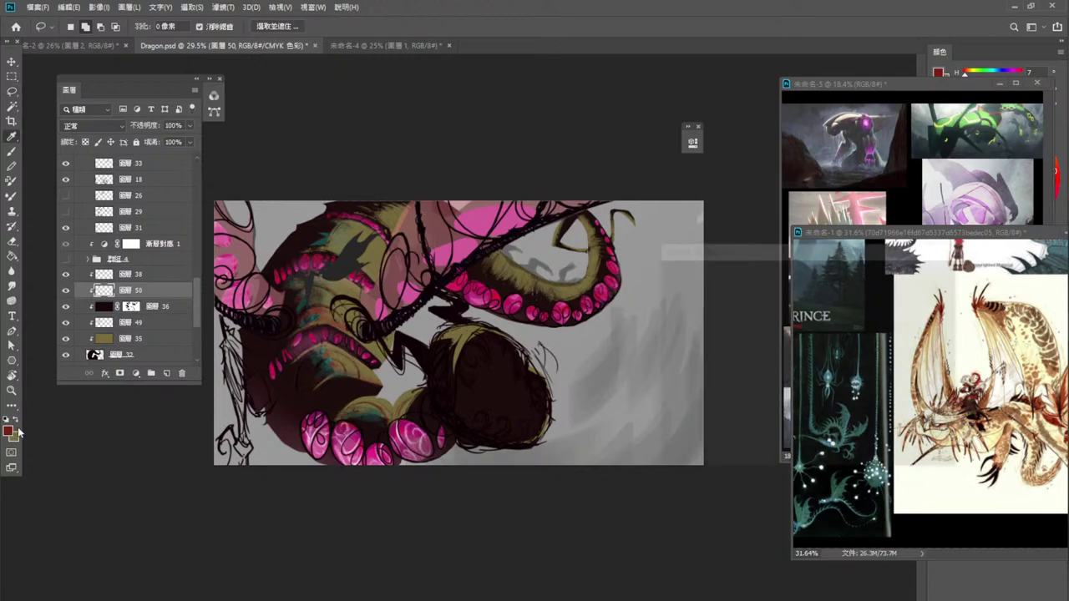
pyautogui.moveTo(794, 252); pyautogui.dragTo(688, 336)
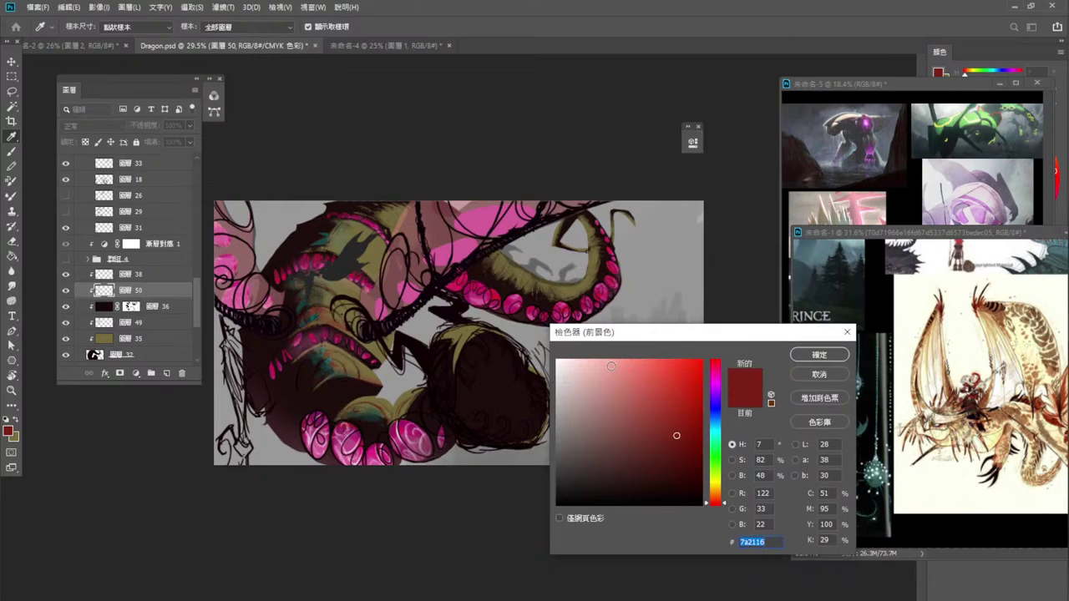
pyautogui.moveTo(715, 446); pyautogui.dragTo(715, 401)
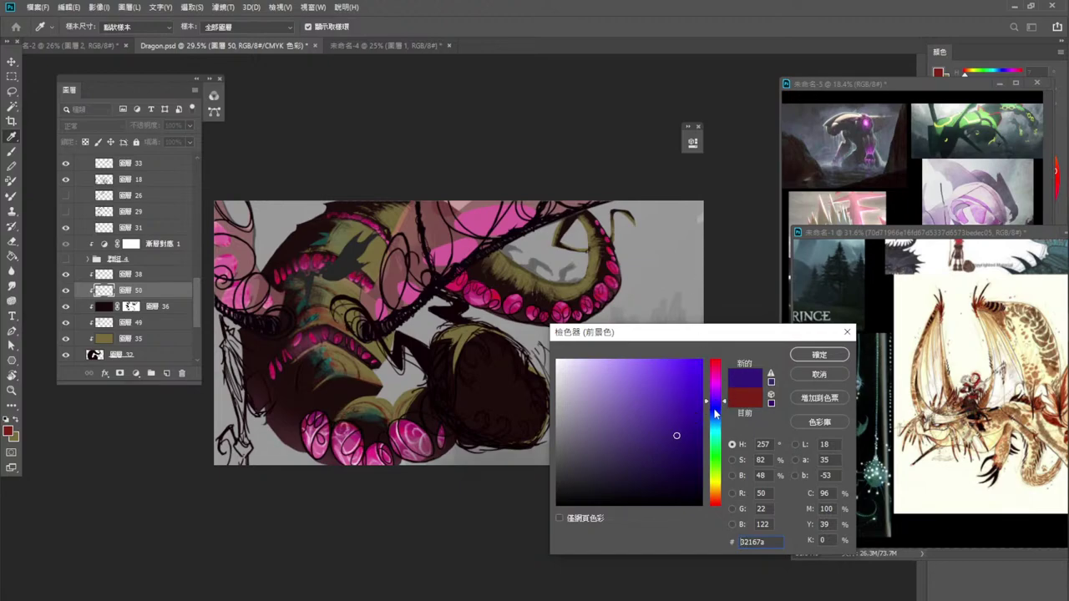
pyautogui.moveTo(716, 422); pyautogui.dragTo(722, 430)
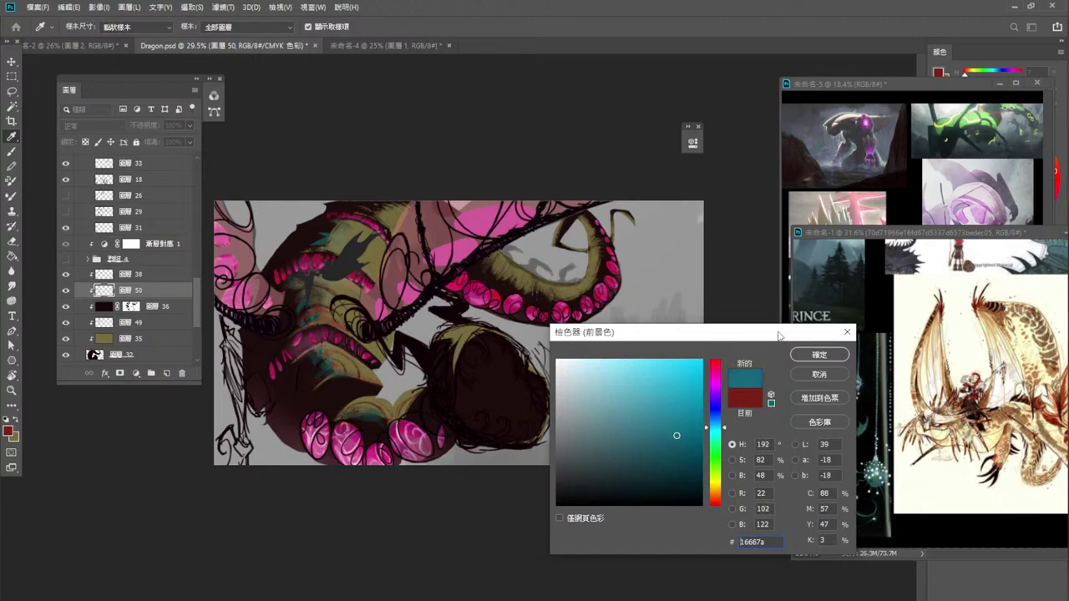
pyautogui.moveTo(723, 428); pyautogui.dragTo(735, 424)
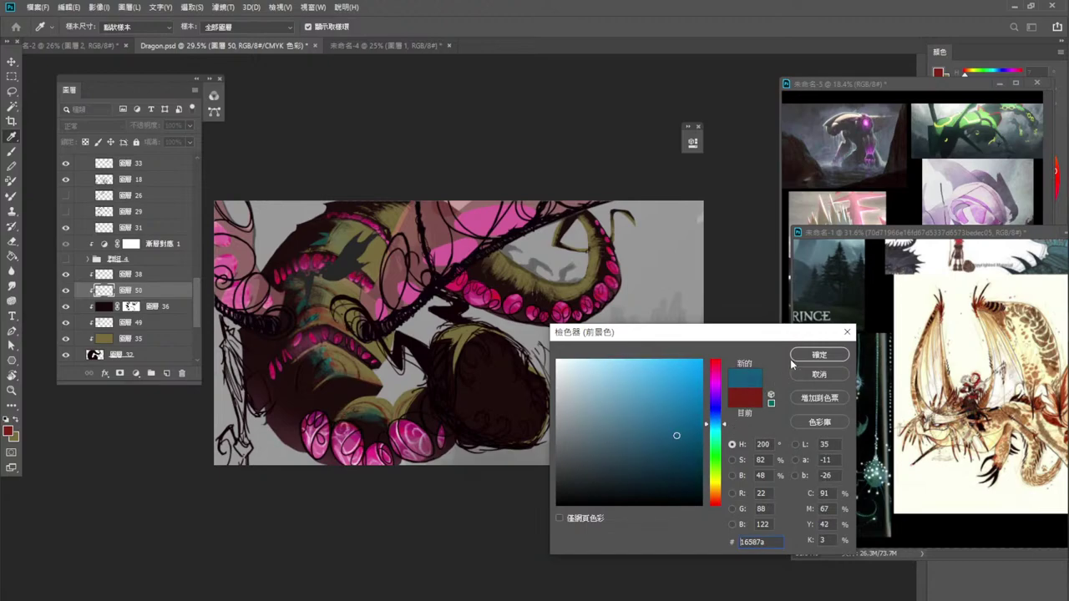
pyautogui.moveTo(673, 415); pyautogui.dragTo(670, 423)
pyautogui.click(818, 357)
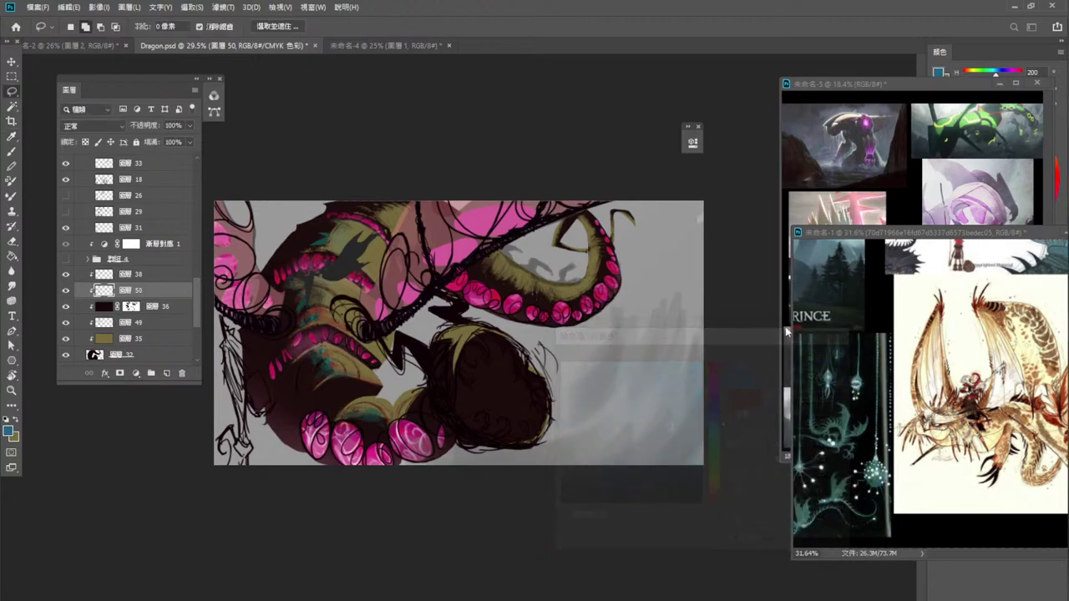
pyautogui.click(13, 432)
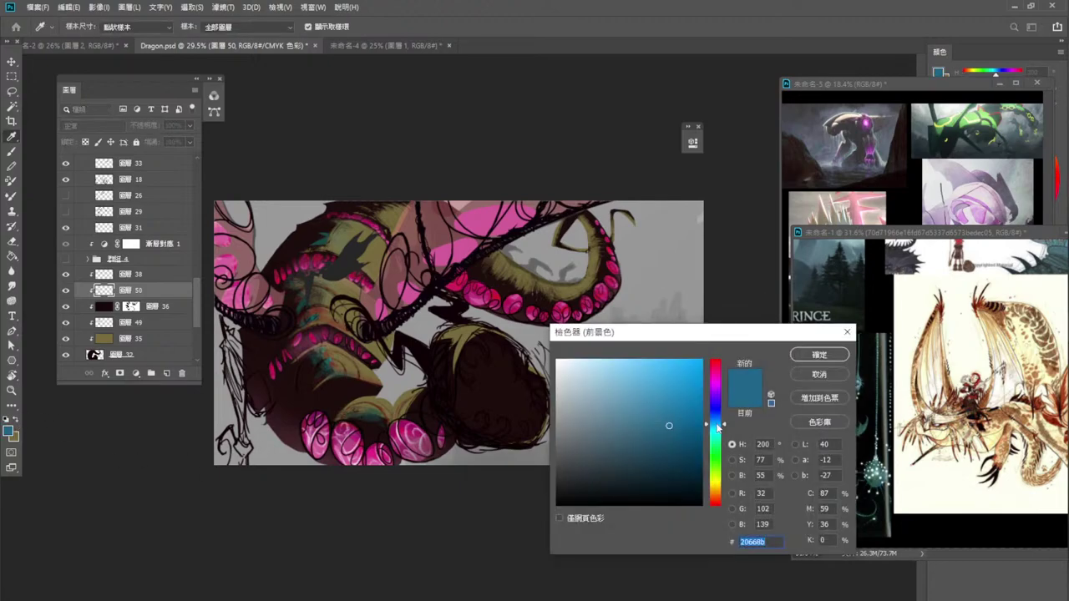
pyautogui.moveTo(716, 424); pyautogui.dragTo(741, 415)
pyautogui.click(804, 356)
pyautogui.press('l')
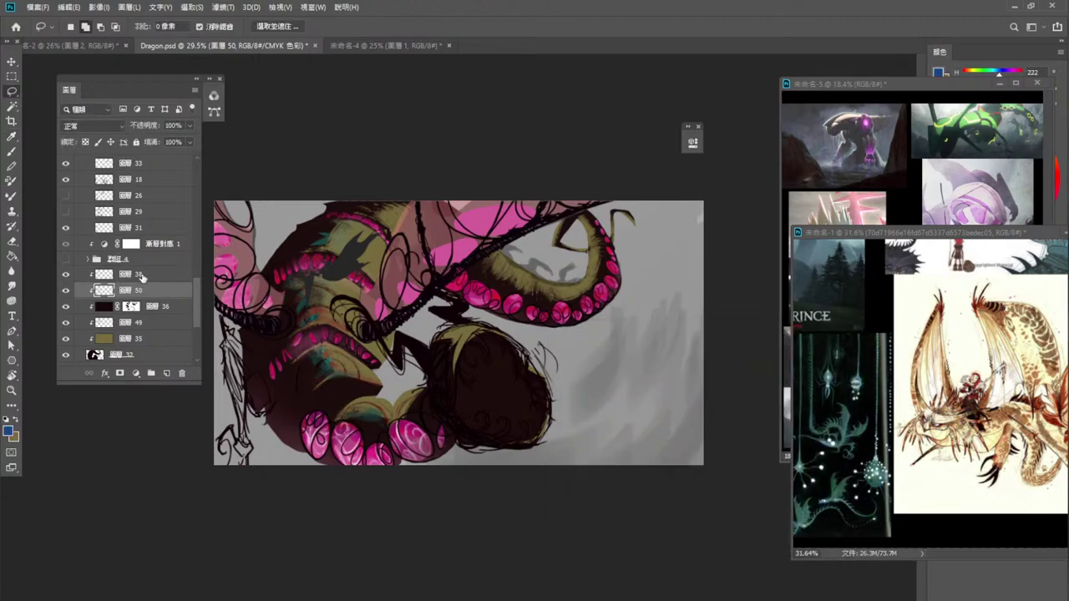
# Add a new clipped layer above layer 50 and lower the brush opacity to 38%.
pyautogui.click(167, 375)
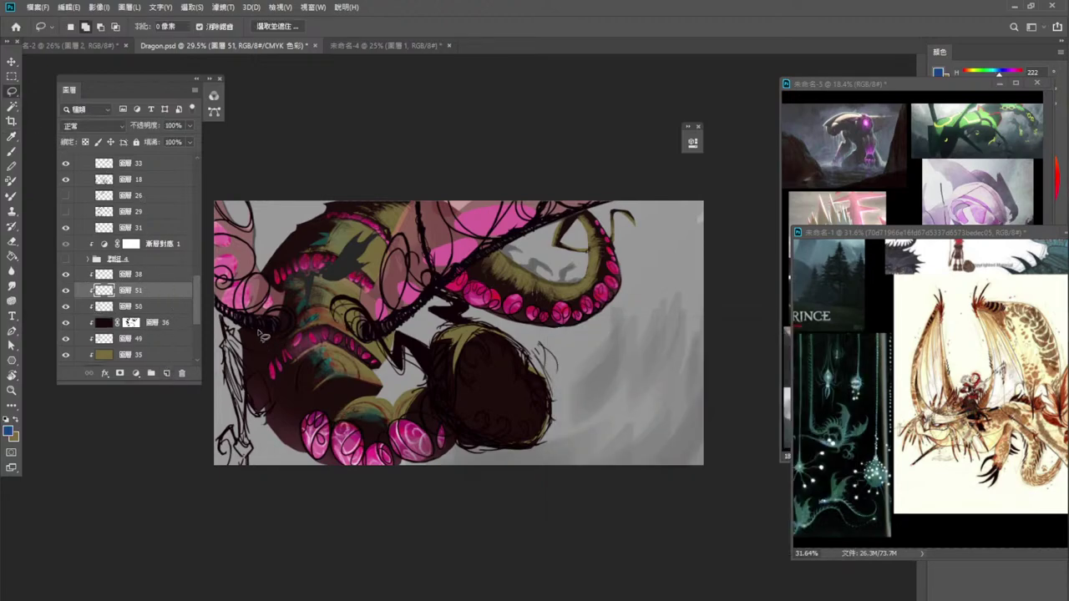
pyautogui.click(13, 154)
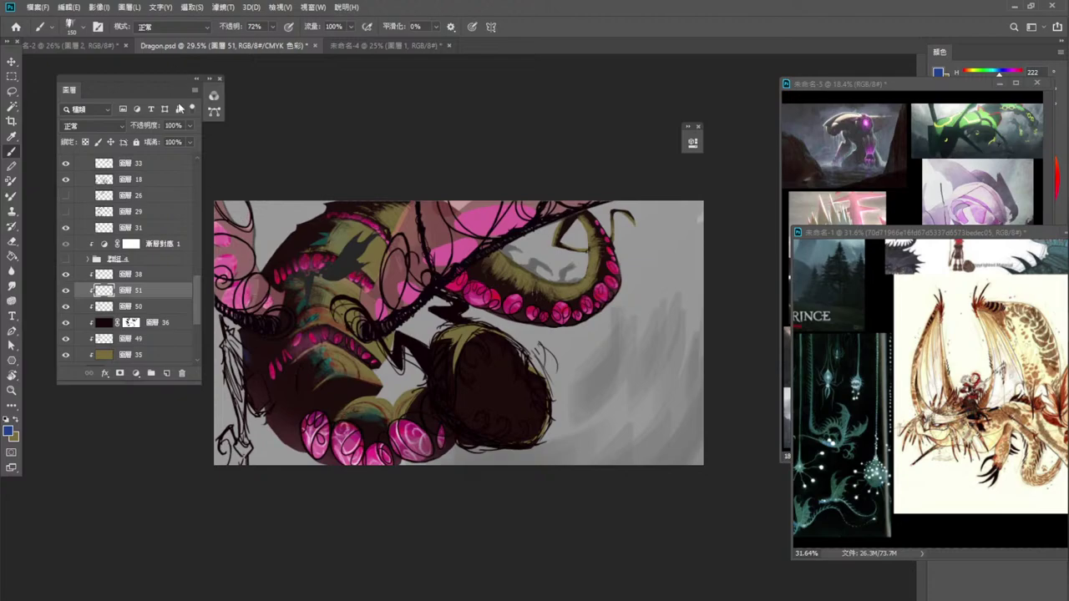
pyautogui.click(191, 125)
pyautogui.click(272, 26)
pyautogui.click(395, 6)
# Brush faint blue over the dark outer edge of the dragon's lower body, undoing the excess strokes.
pyautogui.moveTo(258, 405)
pyautogui.mouseDown()
pyautogui.moveTo(297, 357)
pyautogui.moveTo(253, 383)
pyautogui.moveTo(335, 355)
pyautogui.moveTo(272, 404)
pyautogui.moveTo(277, 417)
pyautogui.moveTo(303, 374)
pyautogui.mouseUp()
pyautogui.press('ctrl')
pyautogui.moveTo(280, 421); pyautogui.dragTo(284, 410)
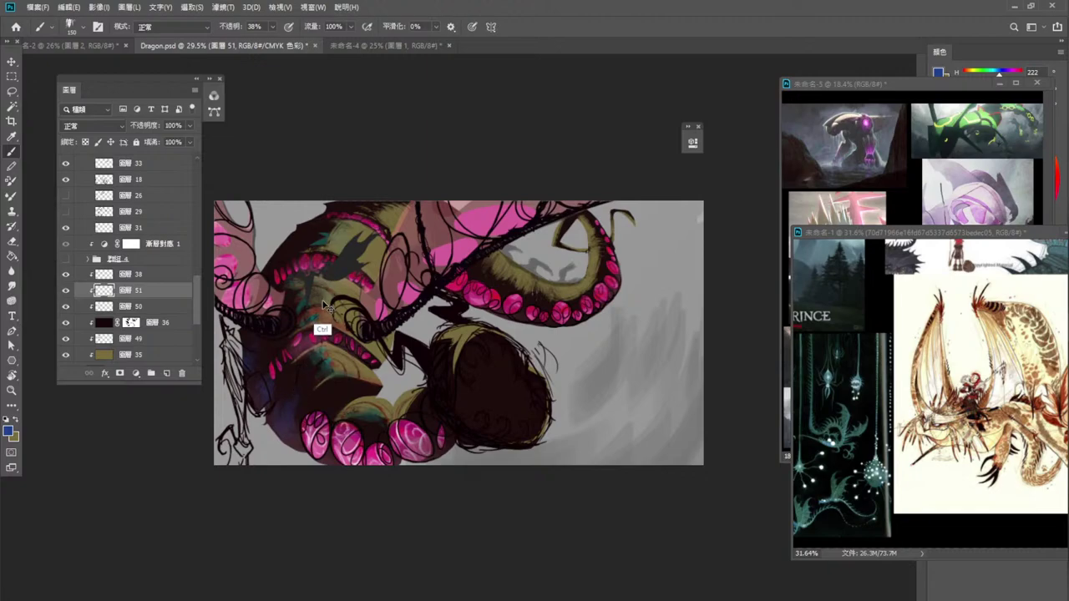
pyautogui.press('ctrl')
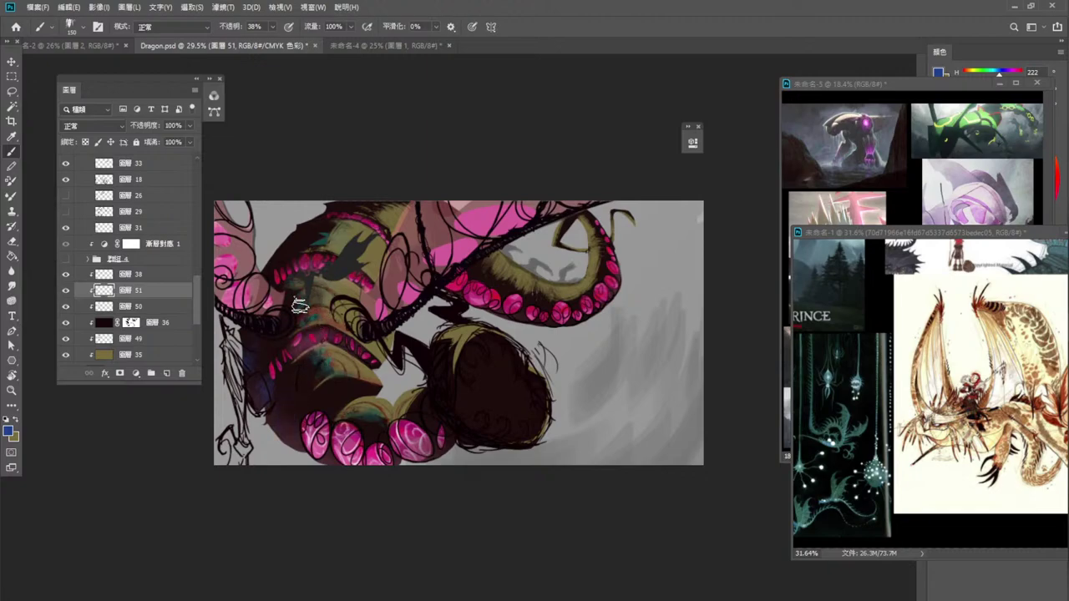
# Lasso a narrow crescent on the dark side of the dragon's lower body, brush blue inside it, and clear the selection.
pyautogui.press('l')
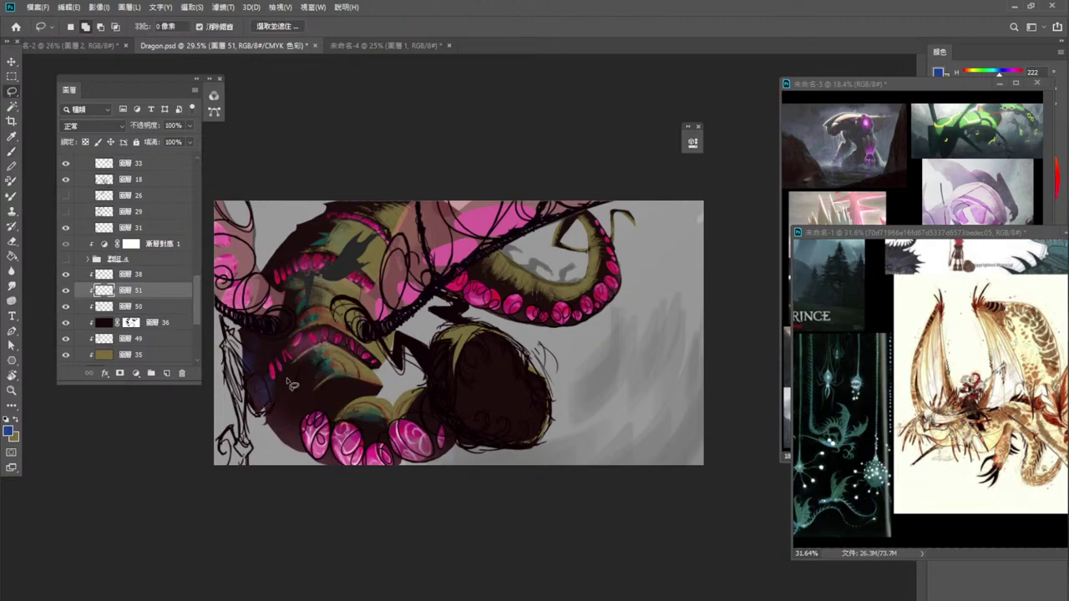
pyautogui.moveTo(294, 375)
pyautogui.mouseDown()
pyautogui.moveTo(305, 406)
pyautogui.moveTo(289, 401)
pyautogui.moveTo(294, 374)
pyautogui.mouseUp()
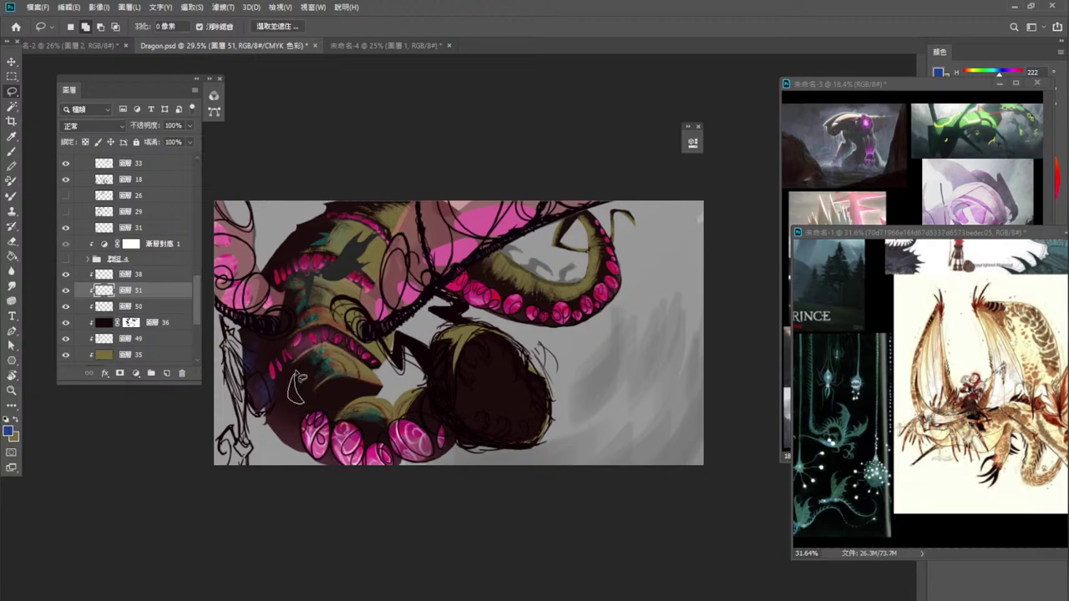
pyautogui.click(12, 151)
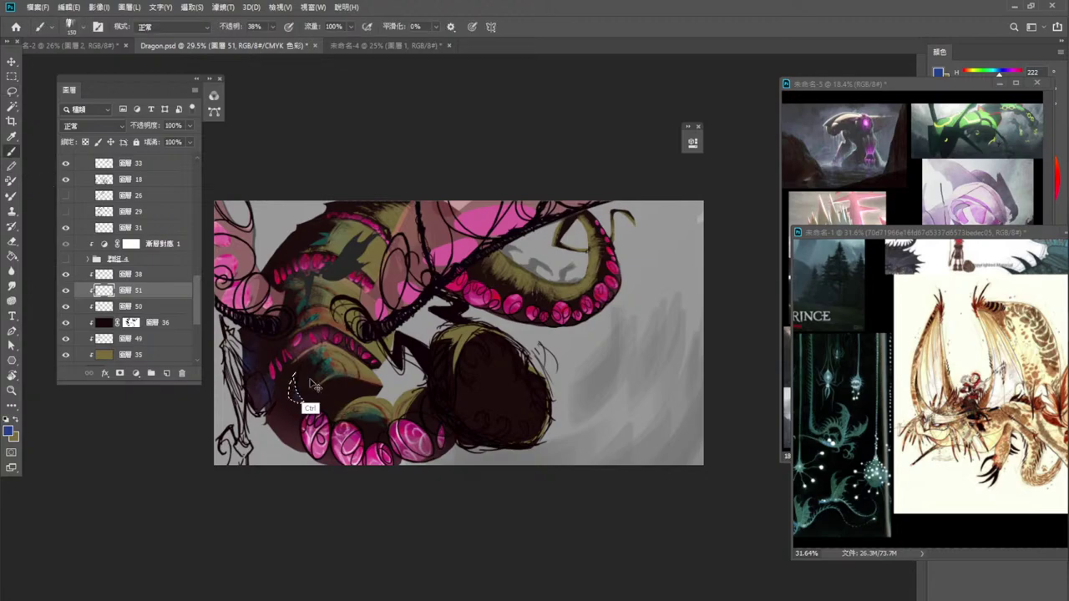
pyautogui.hotkey('ctrl', '=')
pyautogui.moveTo(318, 350); pyautogui.dragTo(364, 350)
pyautogui.moveTo(186, 433); pyautogui.dragTo(189, 413)
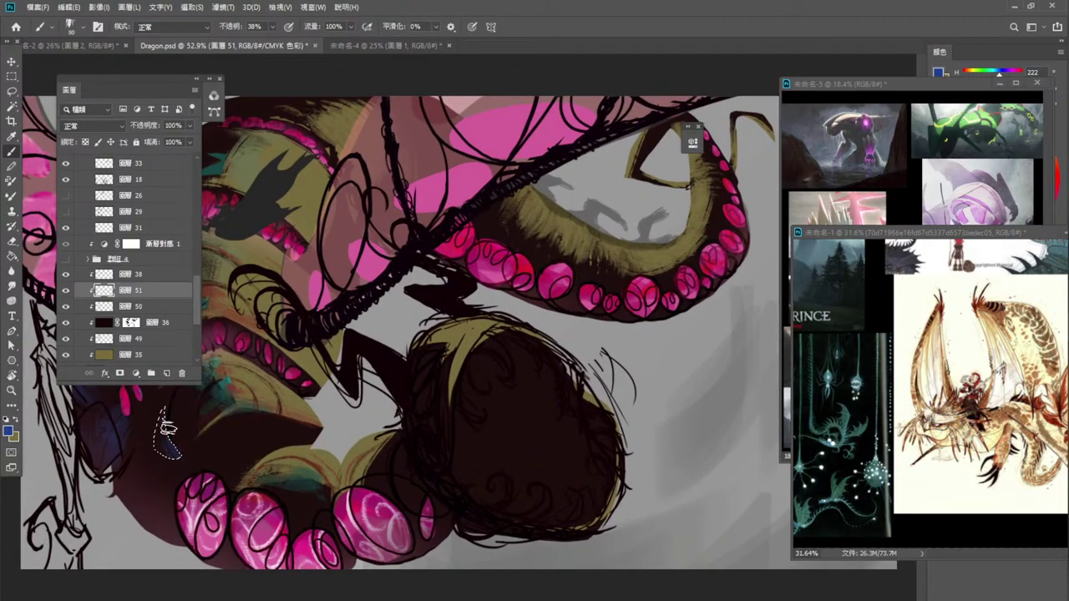
pyautogui.hotkey('ctrl', 'd')
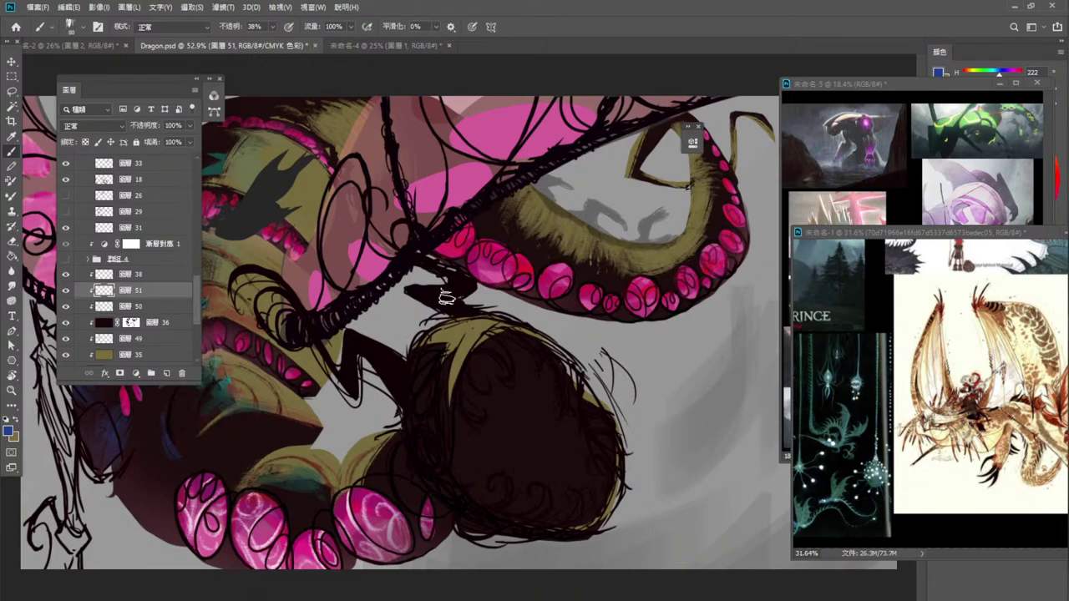
# Brush faint blue shading over the dark outer side of the dragon's lower body and around the pink ovals on layer 51.
pyautogui.hotkey('ctrl', '-')
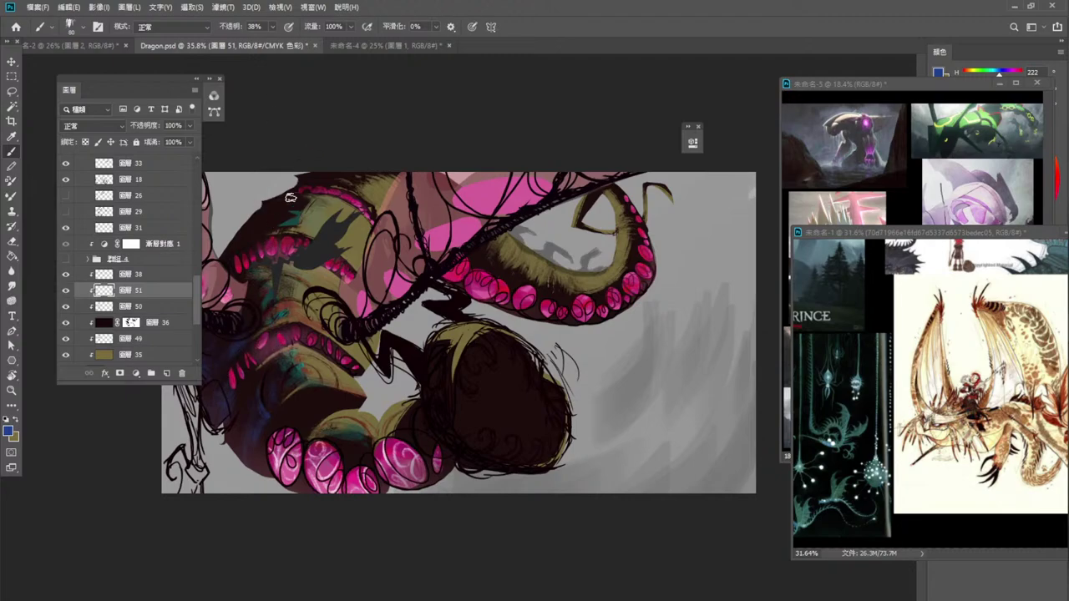
pyautogui.press('ctrl')
pyautogui.moveTo(422, 298); pyautogui.dragTo(386, 300)
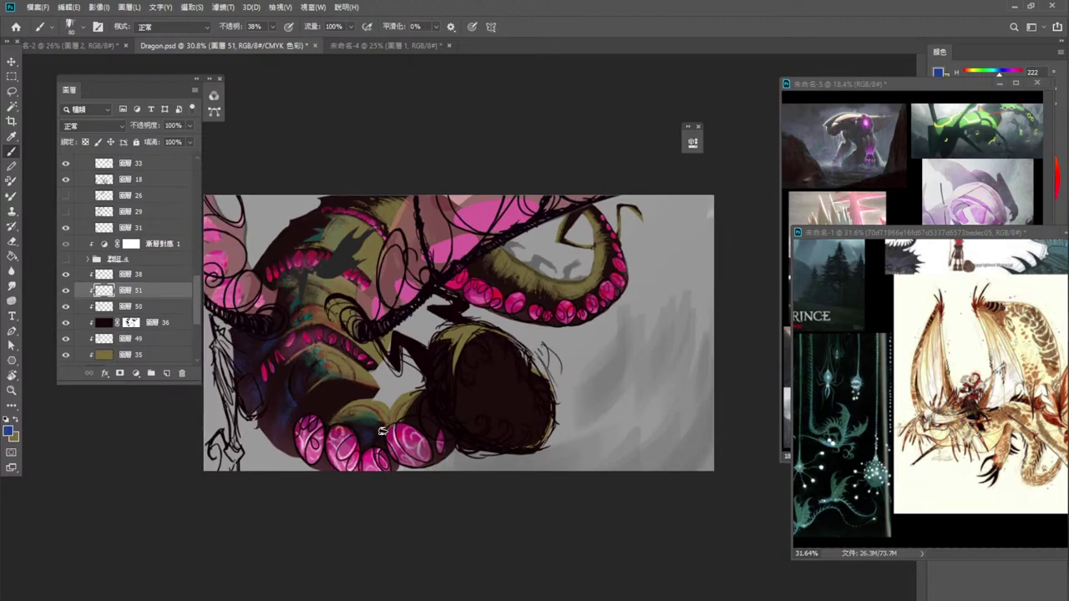
pyautogui.press('ctrl')
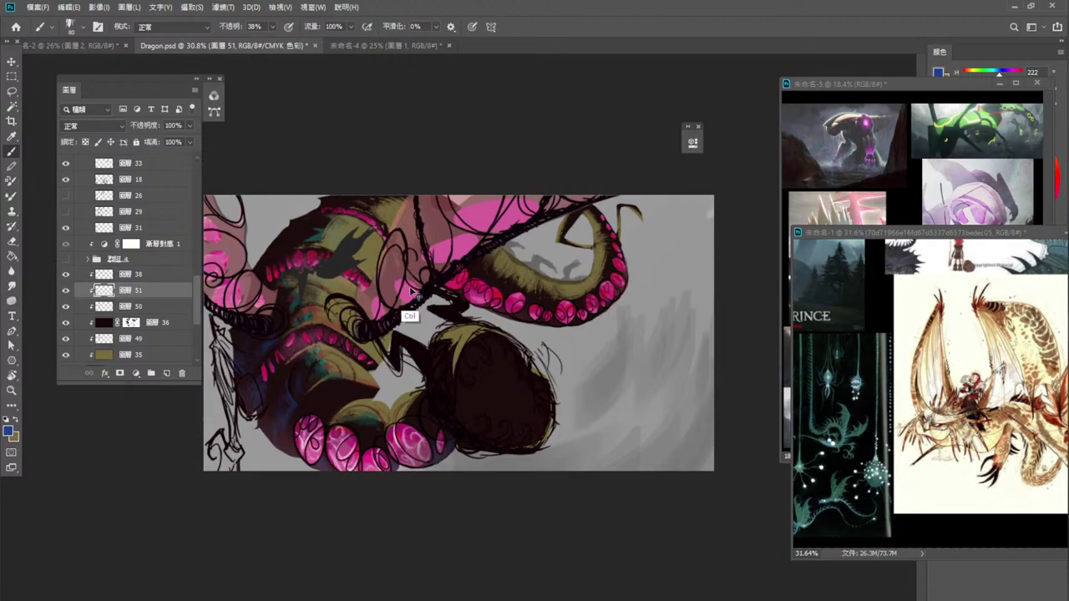
pyautogui.press('ctrl')
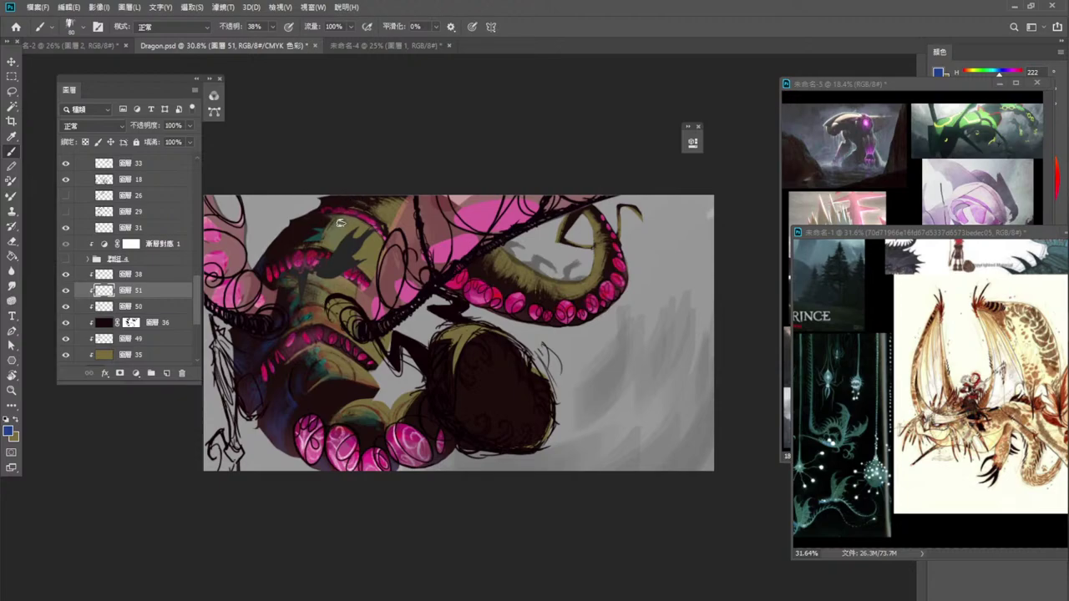
# Switch to YouTube Studio in the browser and end the live stream.
pyautogui.hotkey('alt', 'Tab')
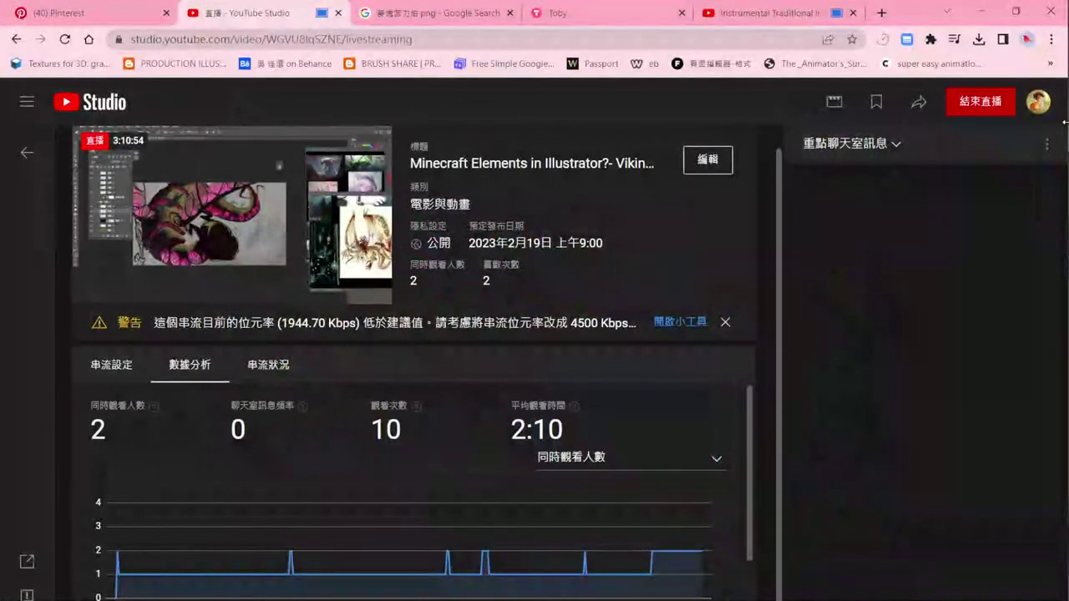
pyautogui.click(989, 103)
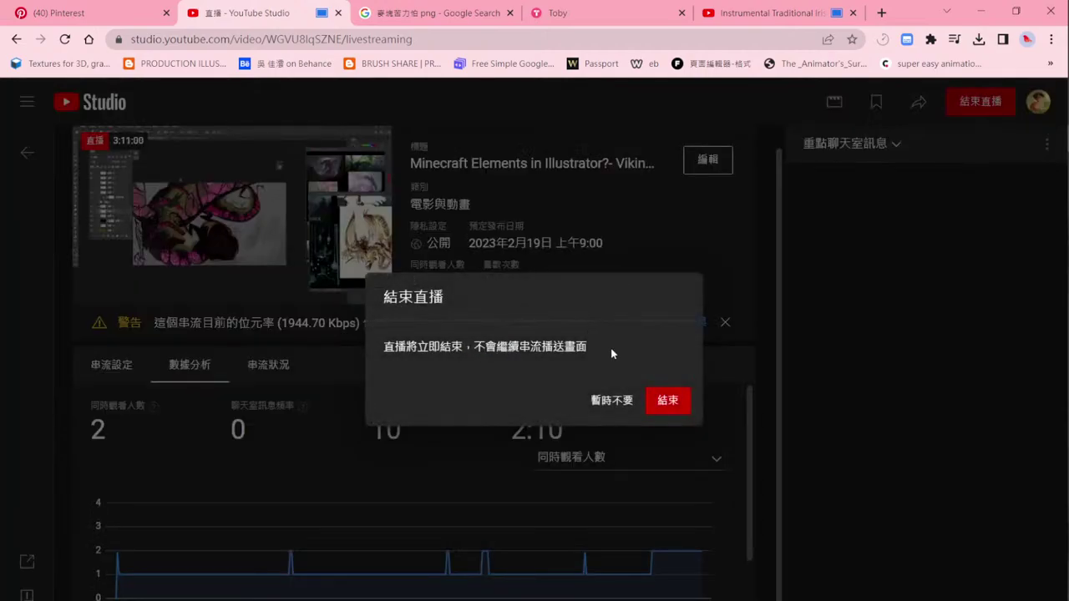
pyautogui.click(668, 403)
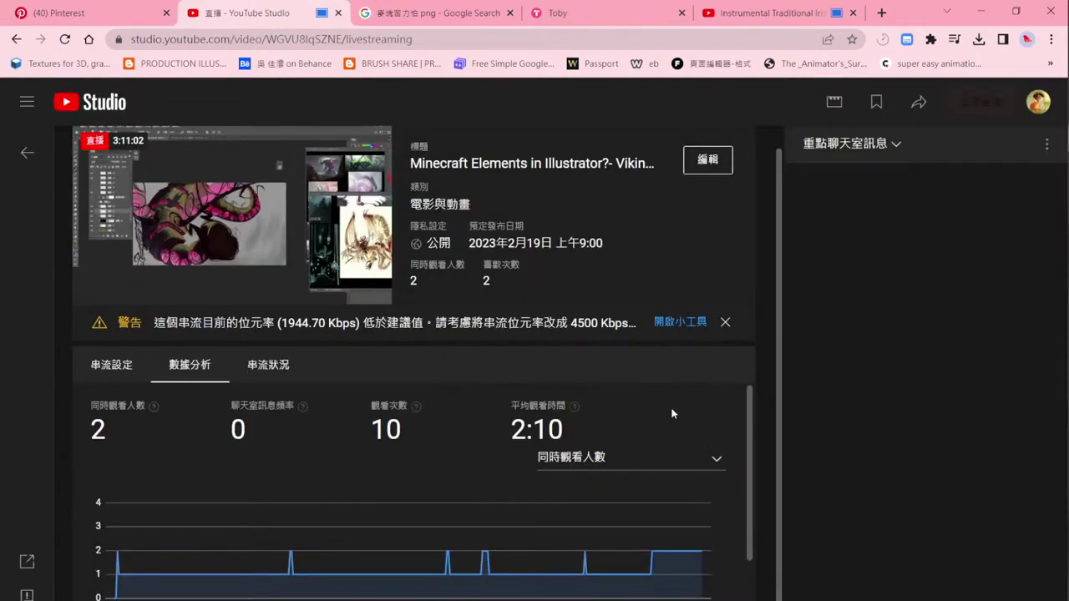